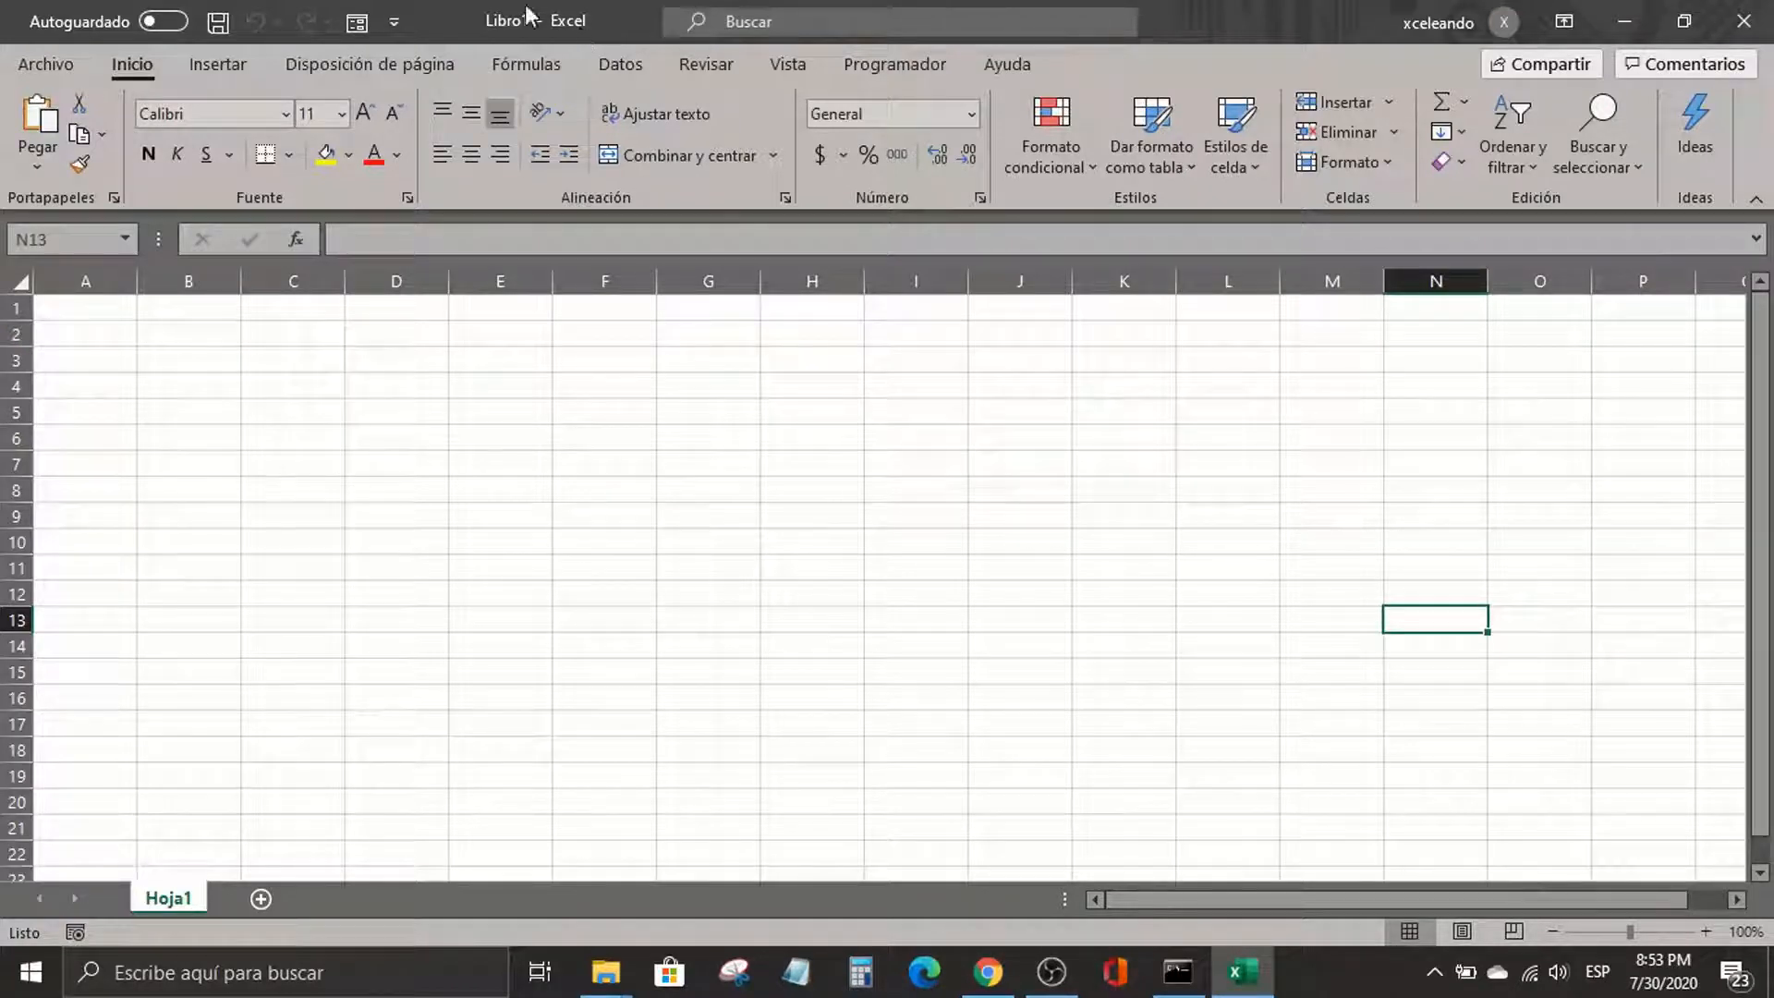
Save the blank workbook as "Intro a Excel" in the recent folder "Clase # 1 - Intro a Excel"
click(519, 455)
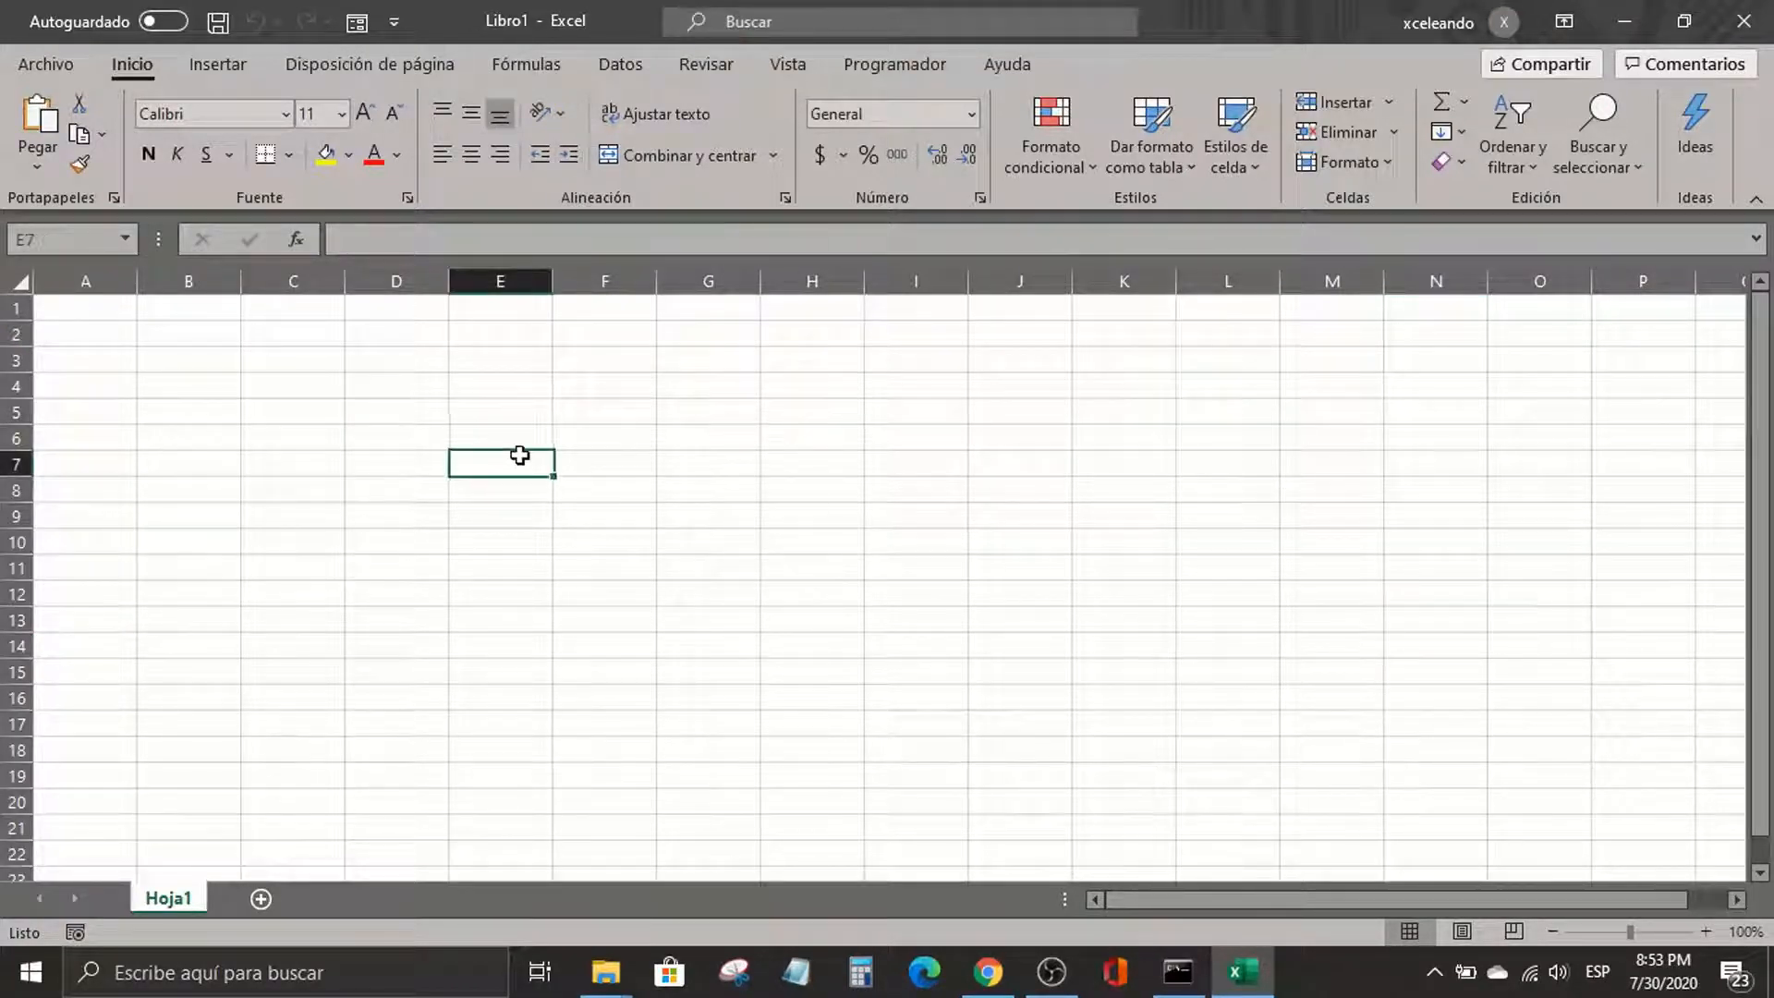
click(227, 383)
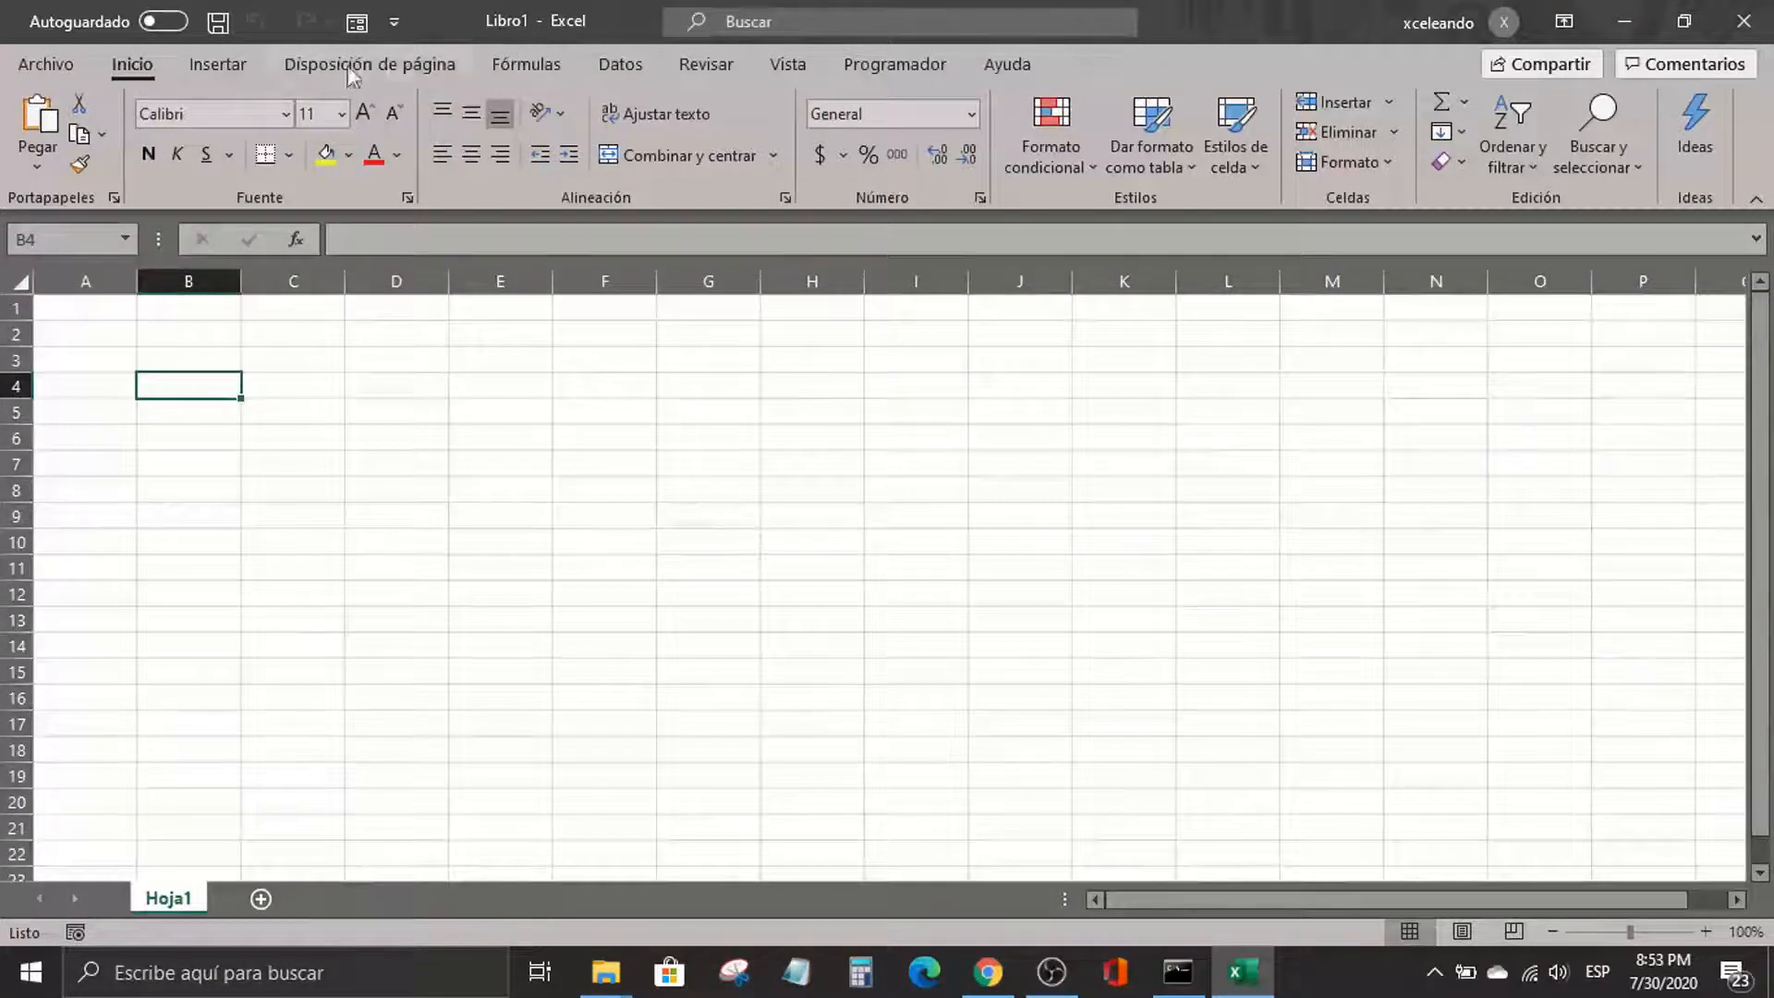
click(45, 64)
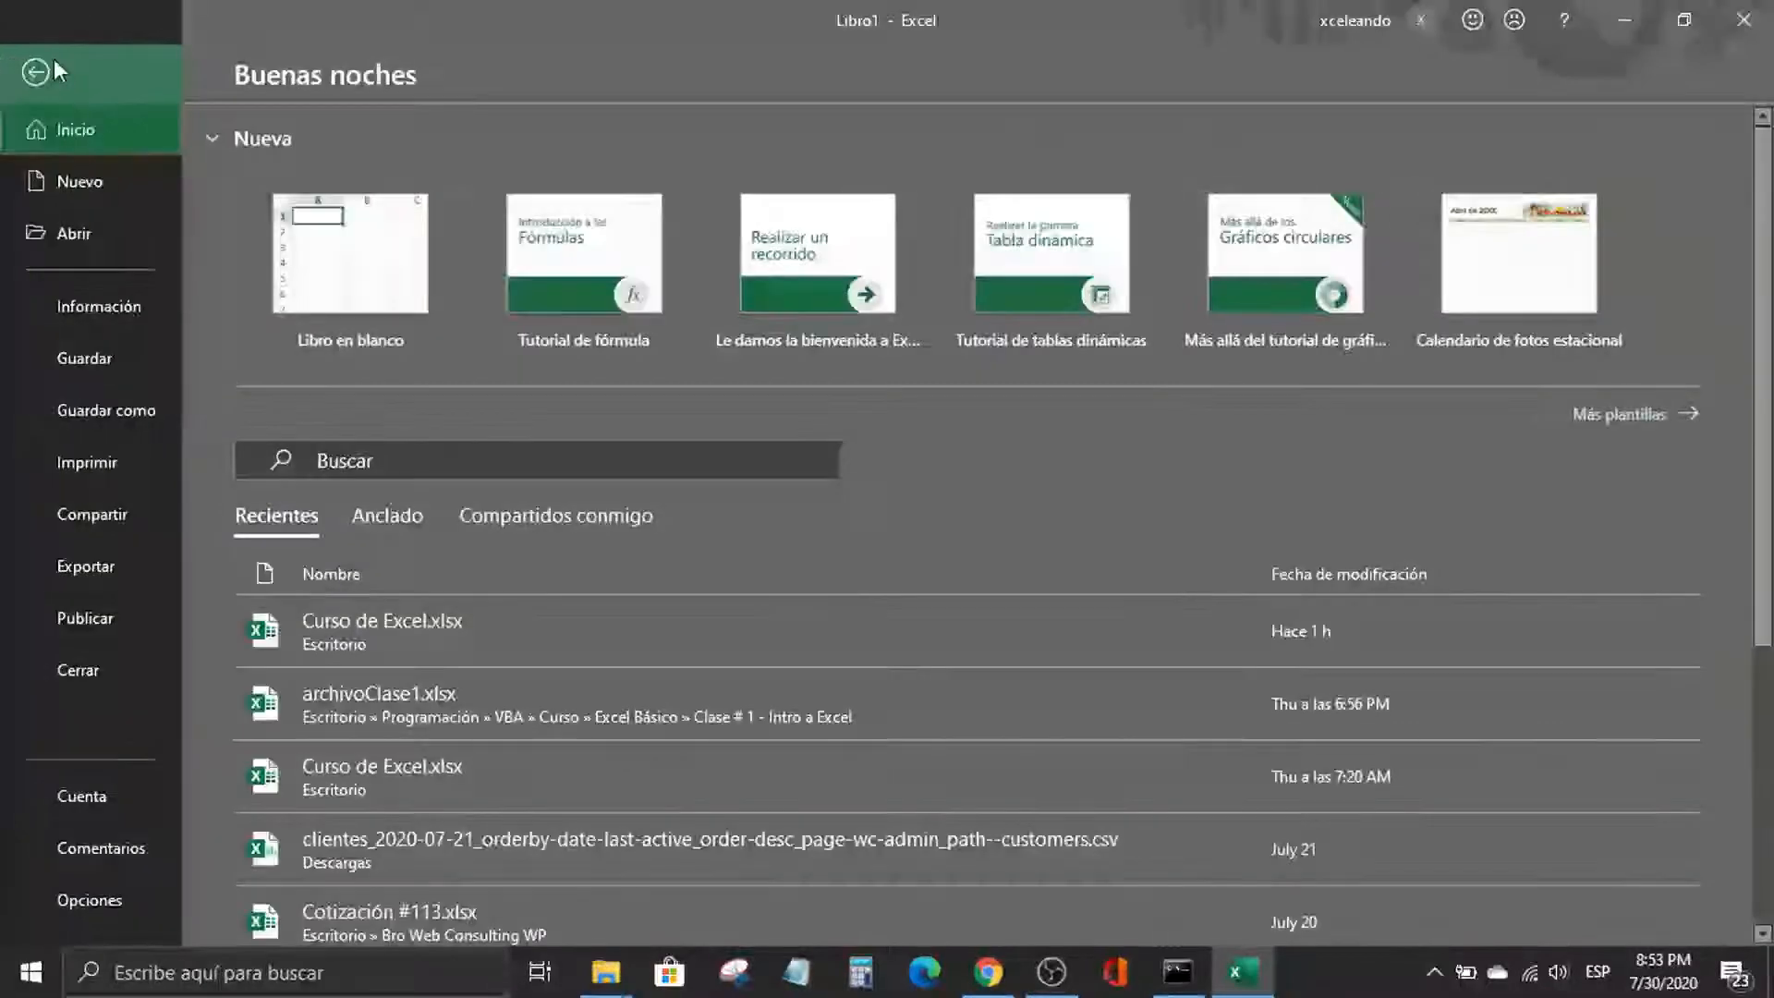
click(111, 397)
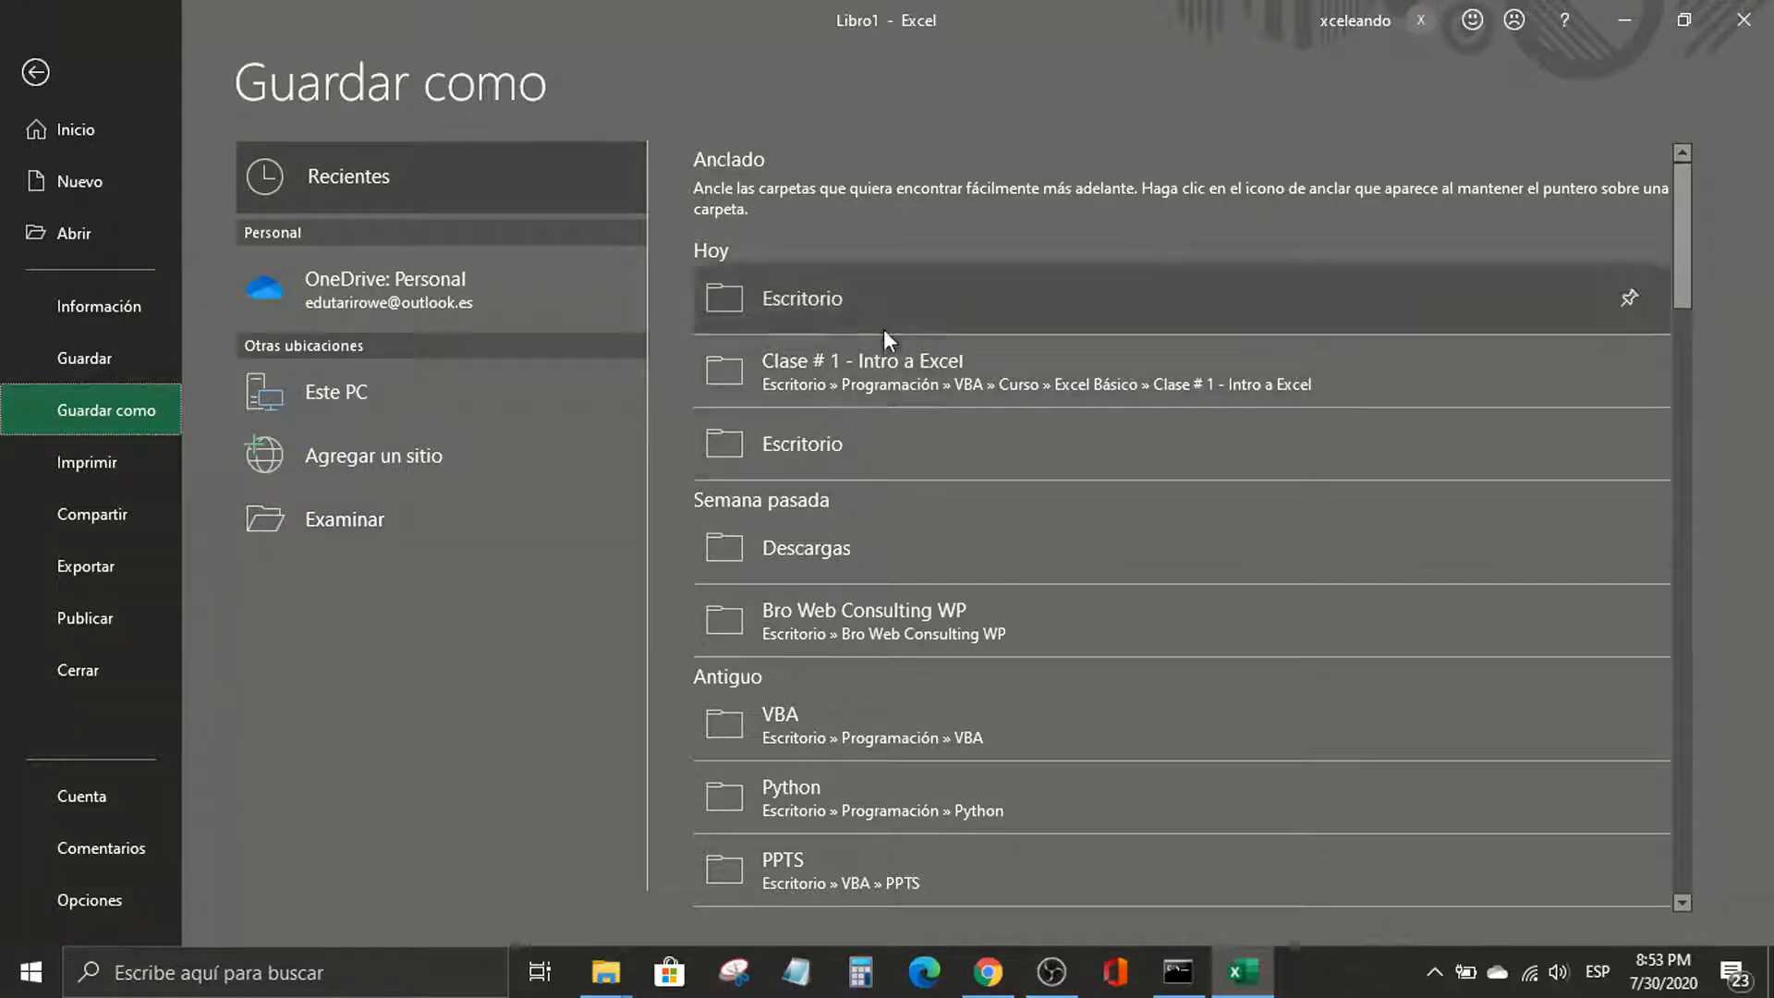
click(985, 404)
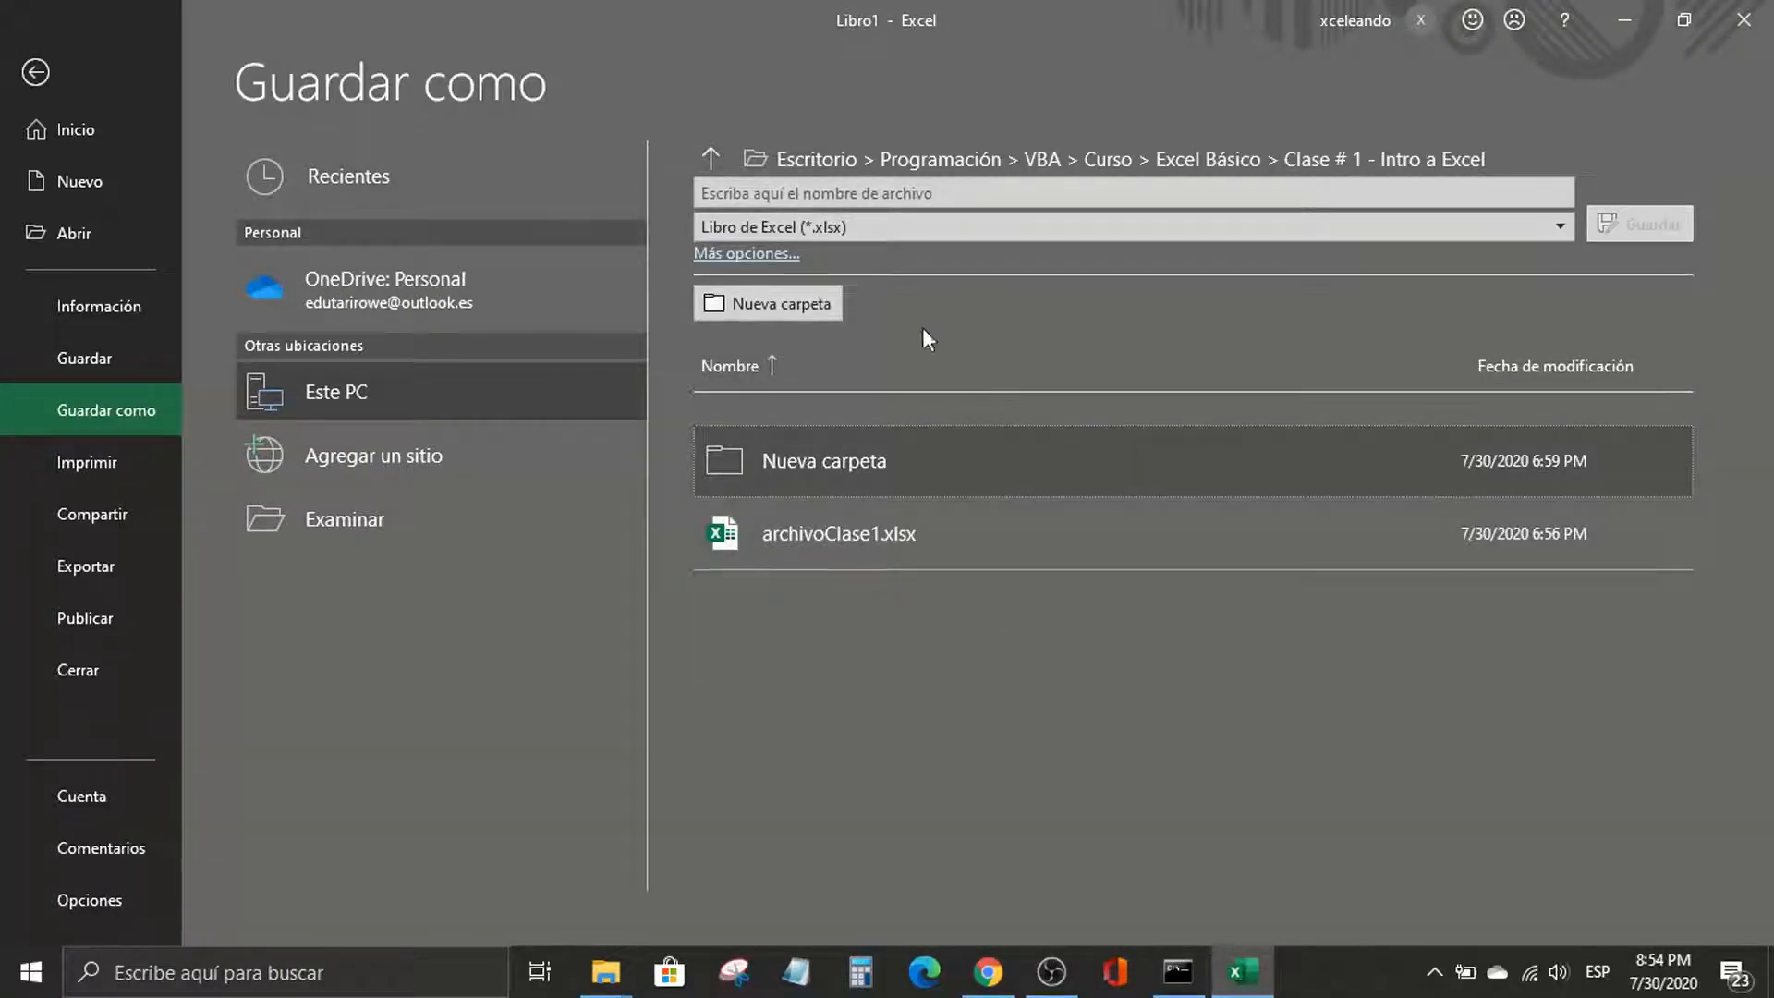
click(966, 199)
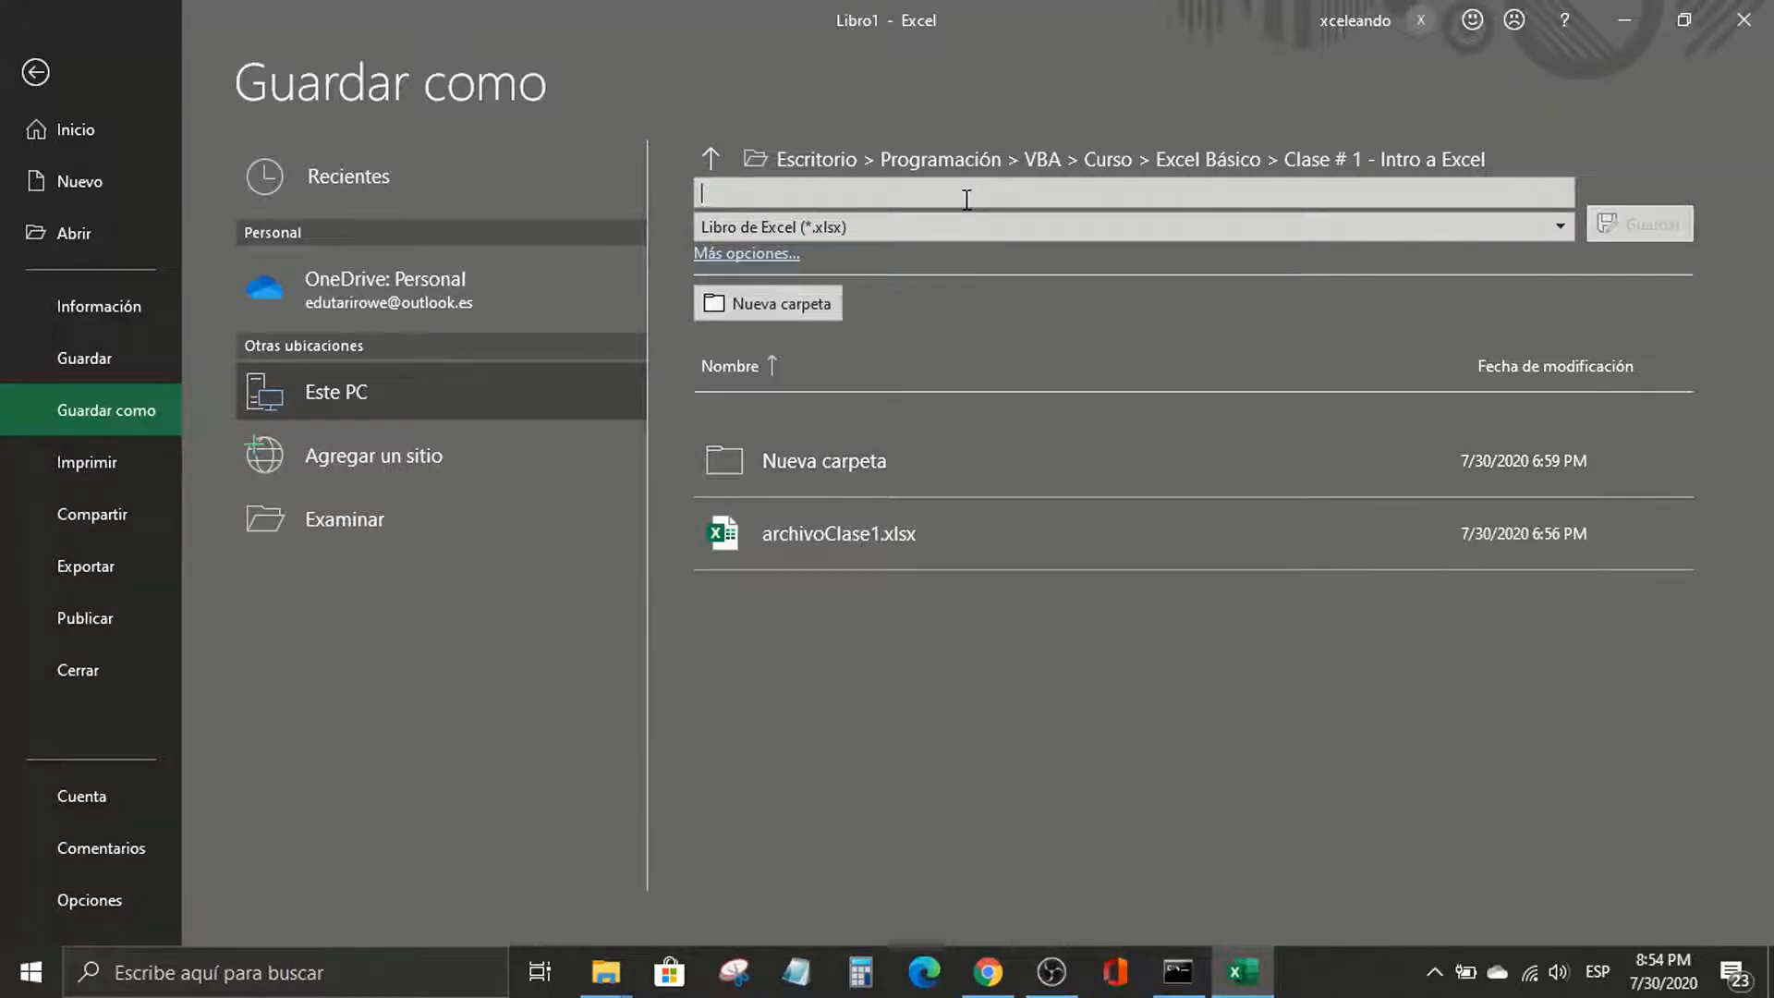
text(I)
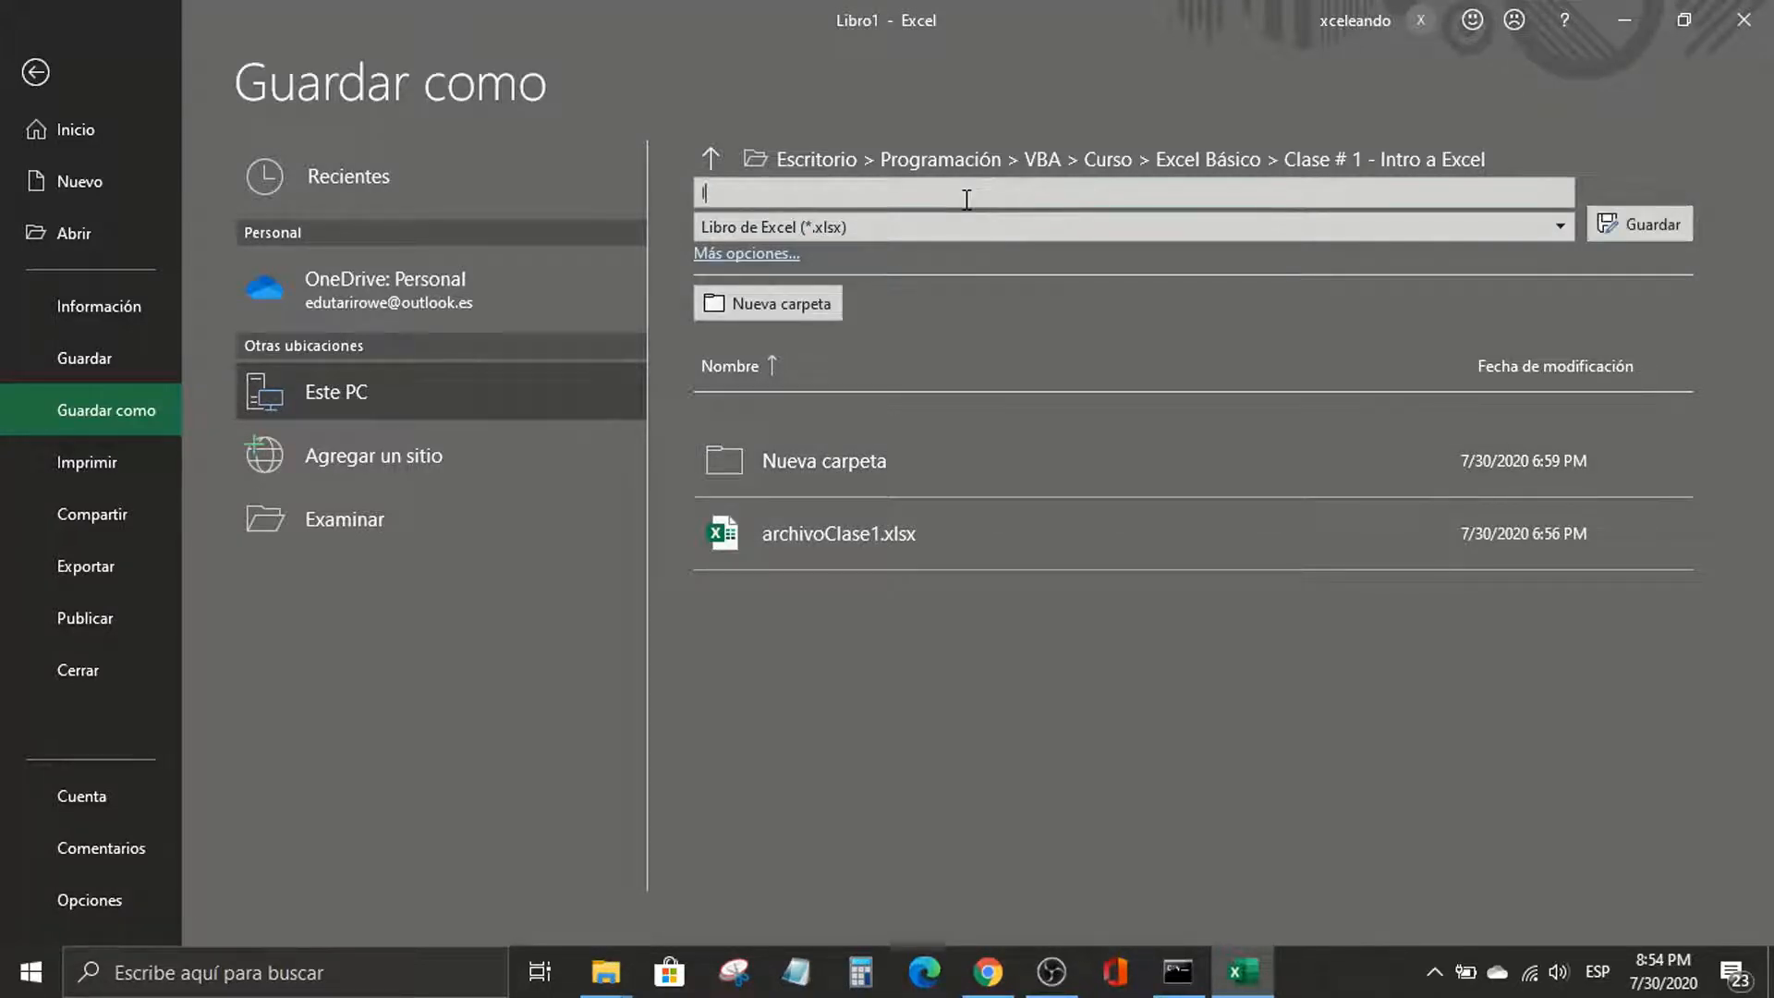
text(ntro a Excel)
key(Return)
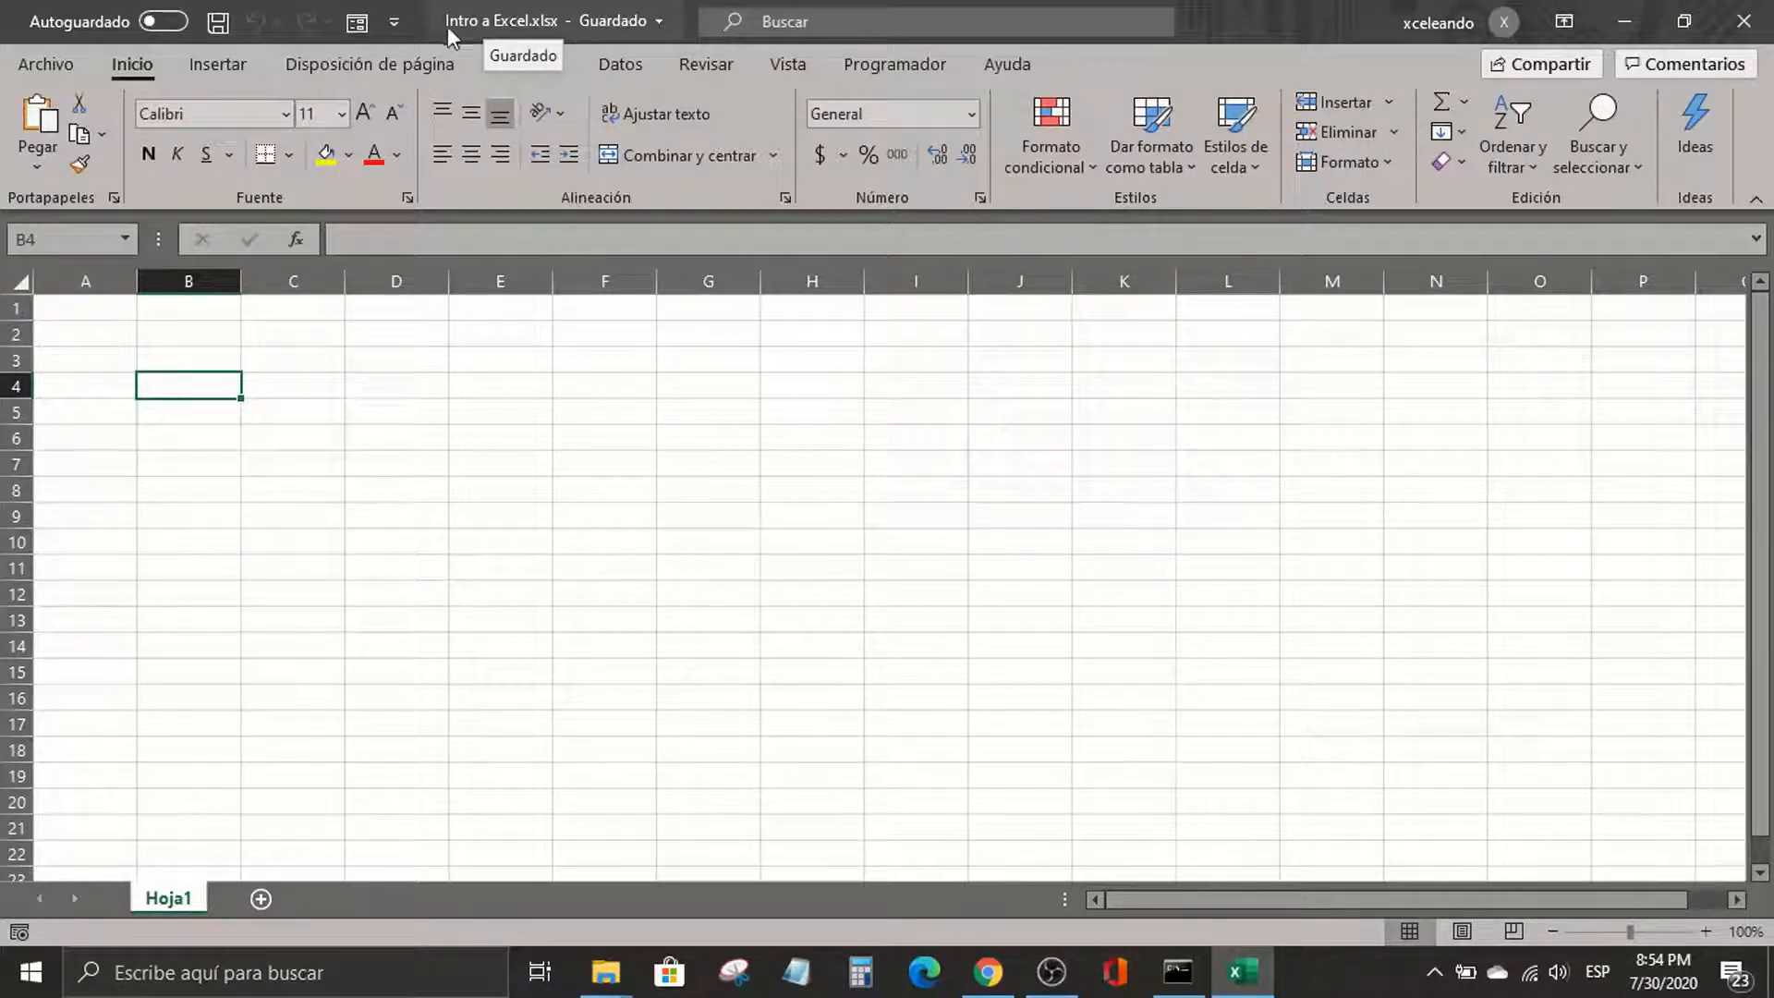
click(407, 363)
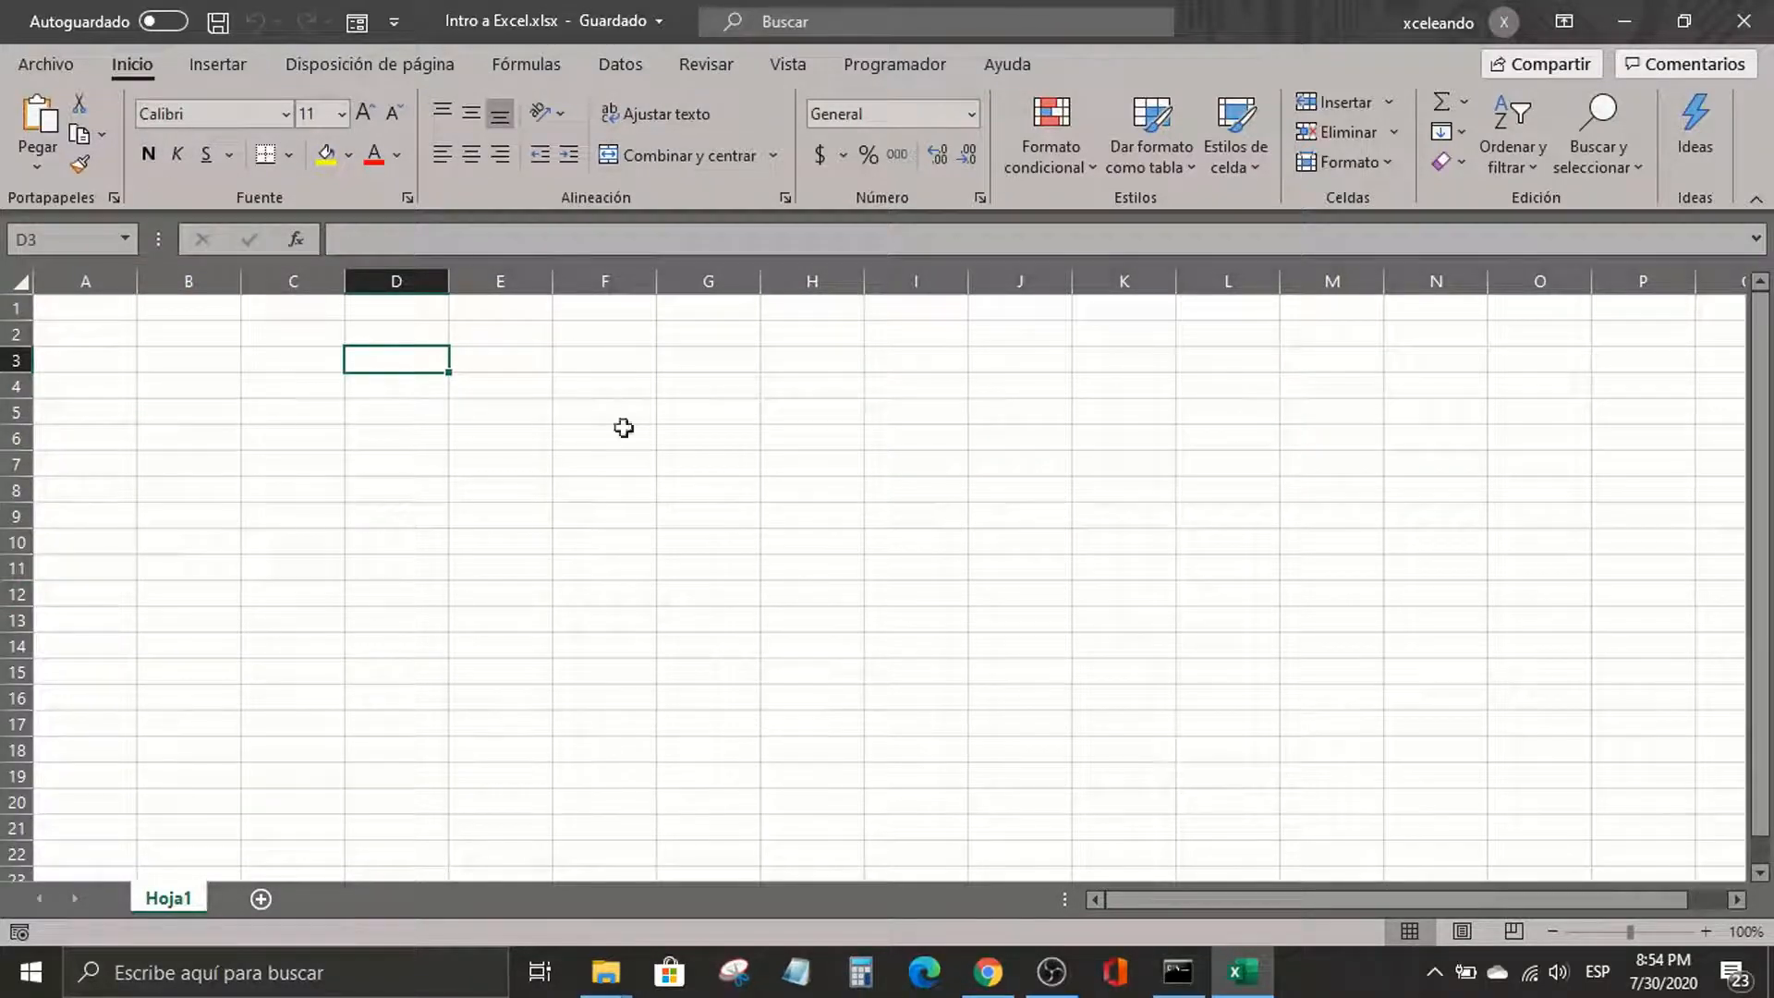
key(ctrl+u)
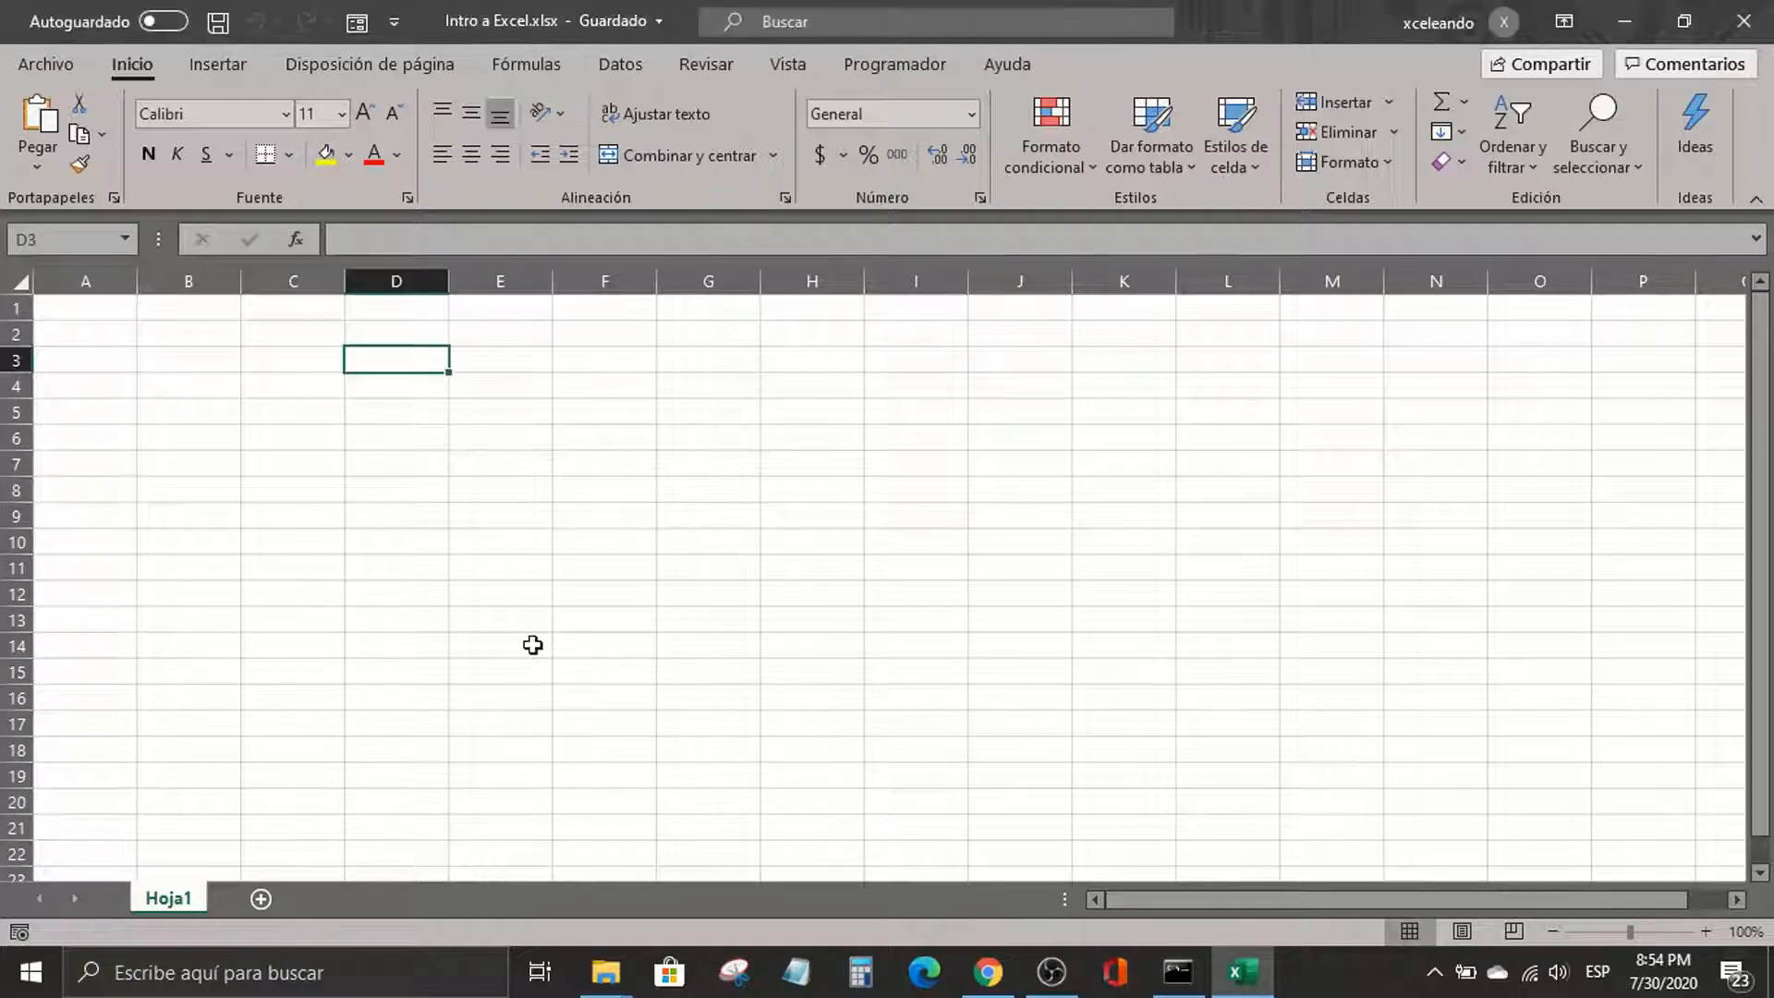
click(533, 645)
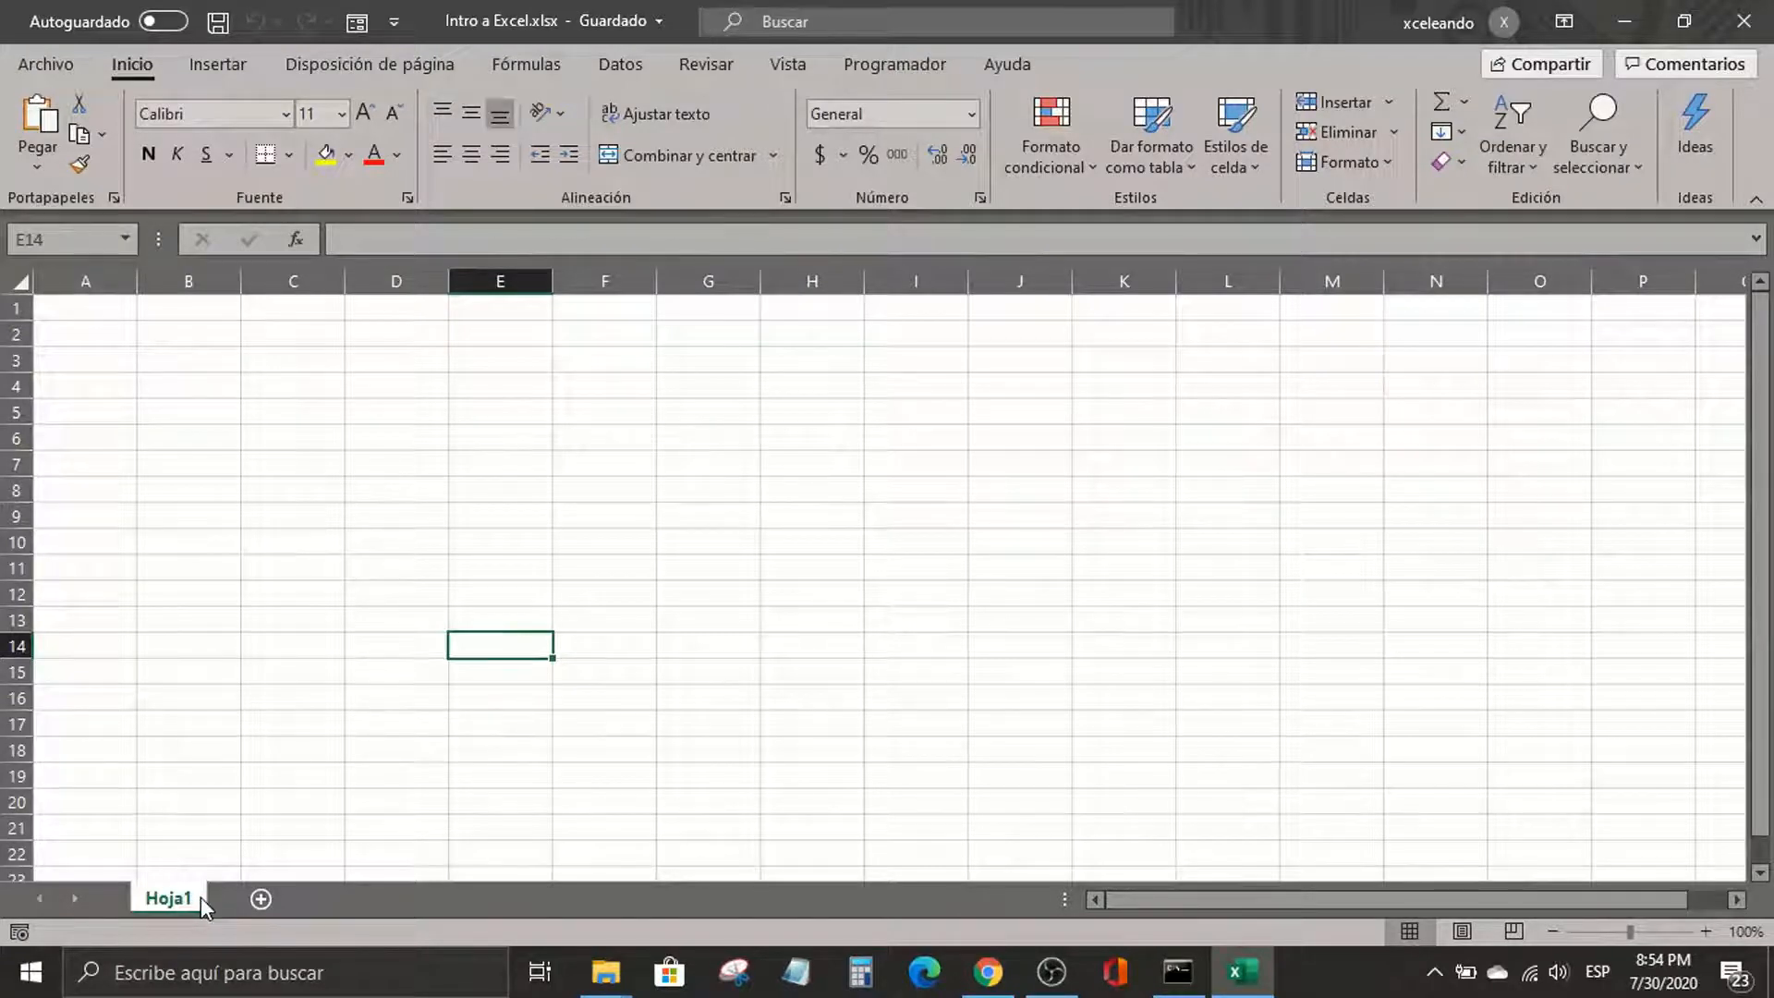
Add a new worksheet after Hoja1 and rename Hoja1 as "Mi Hoja"
click(262, 906)
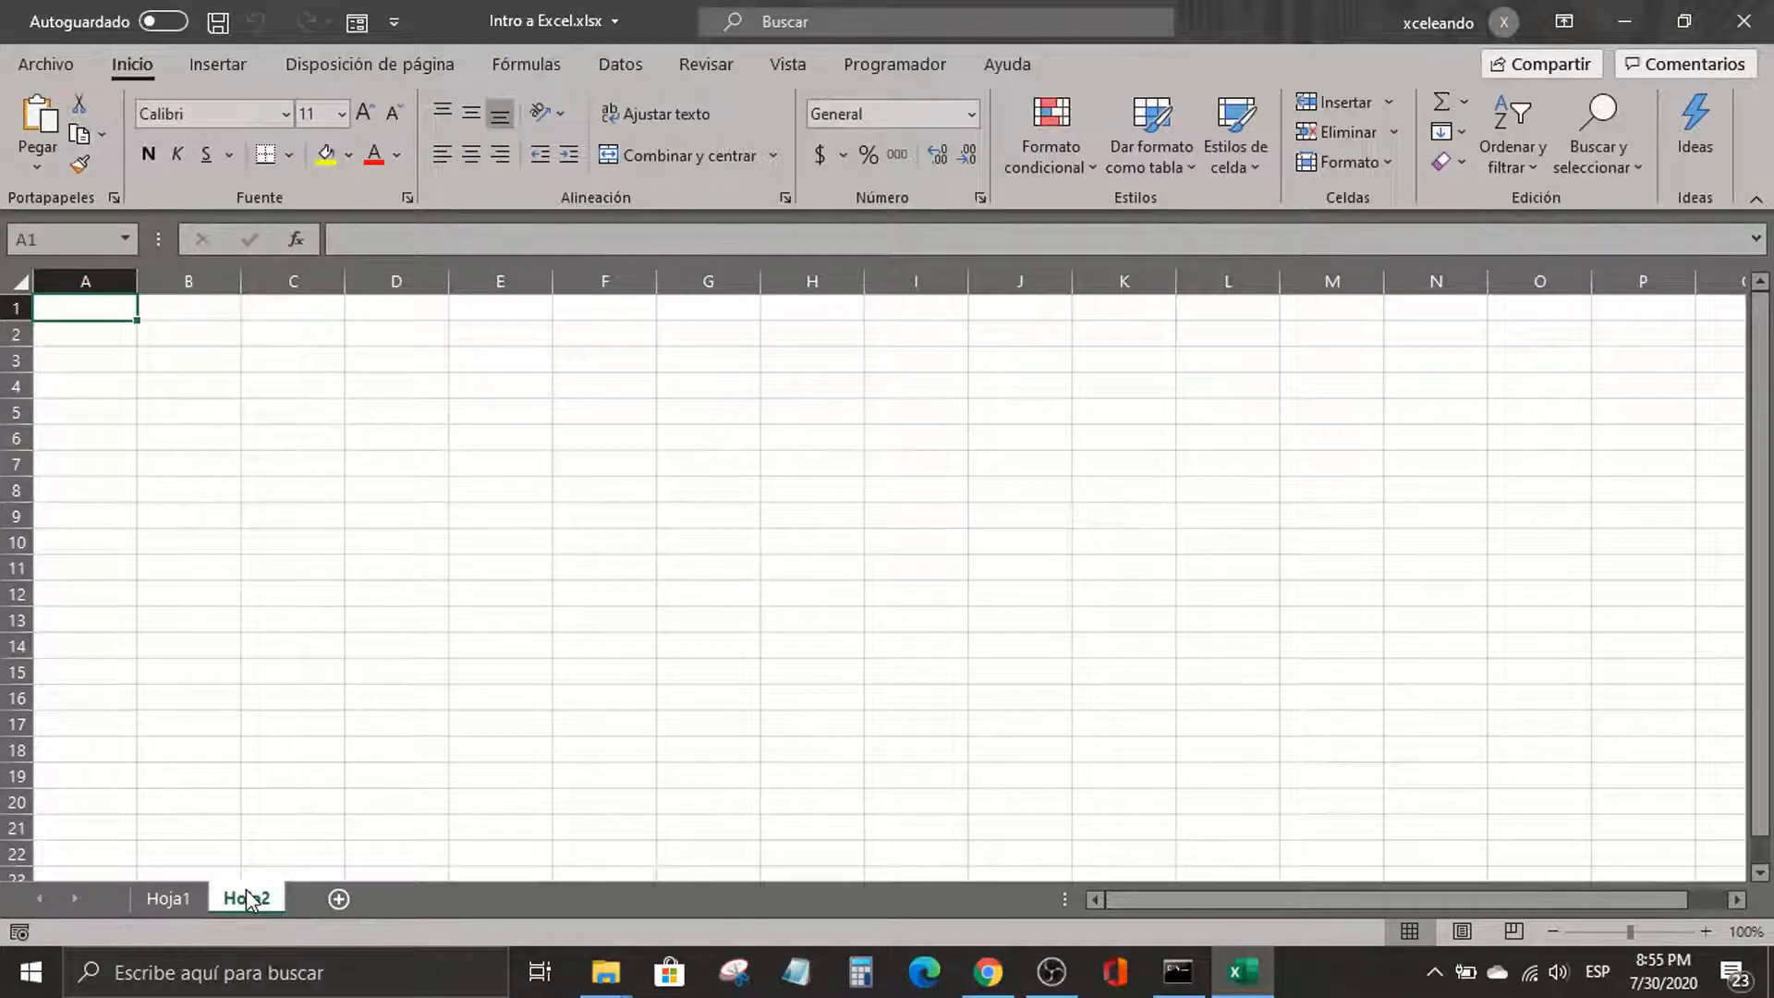
click(167, 898)
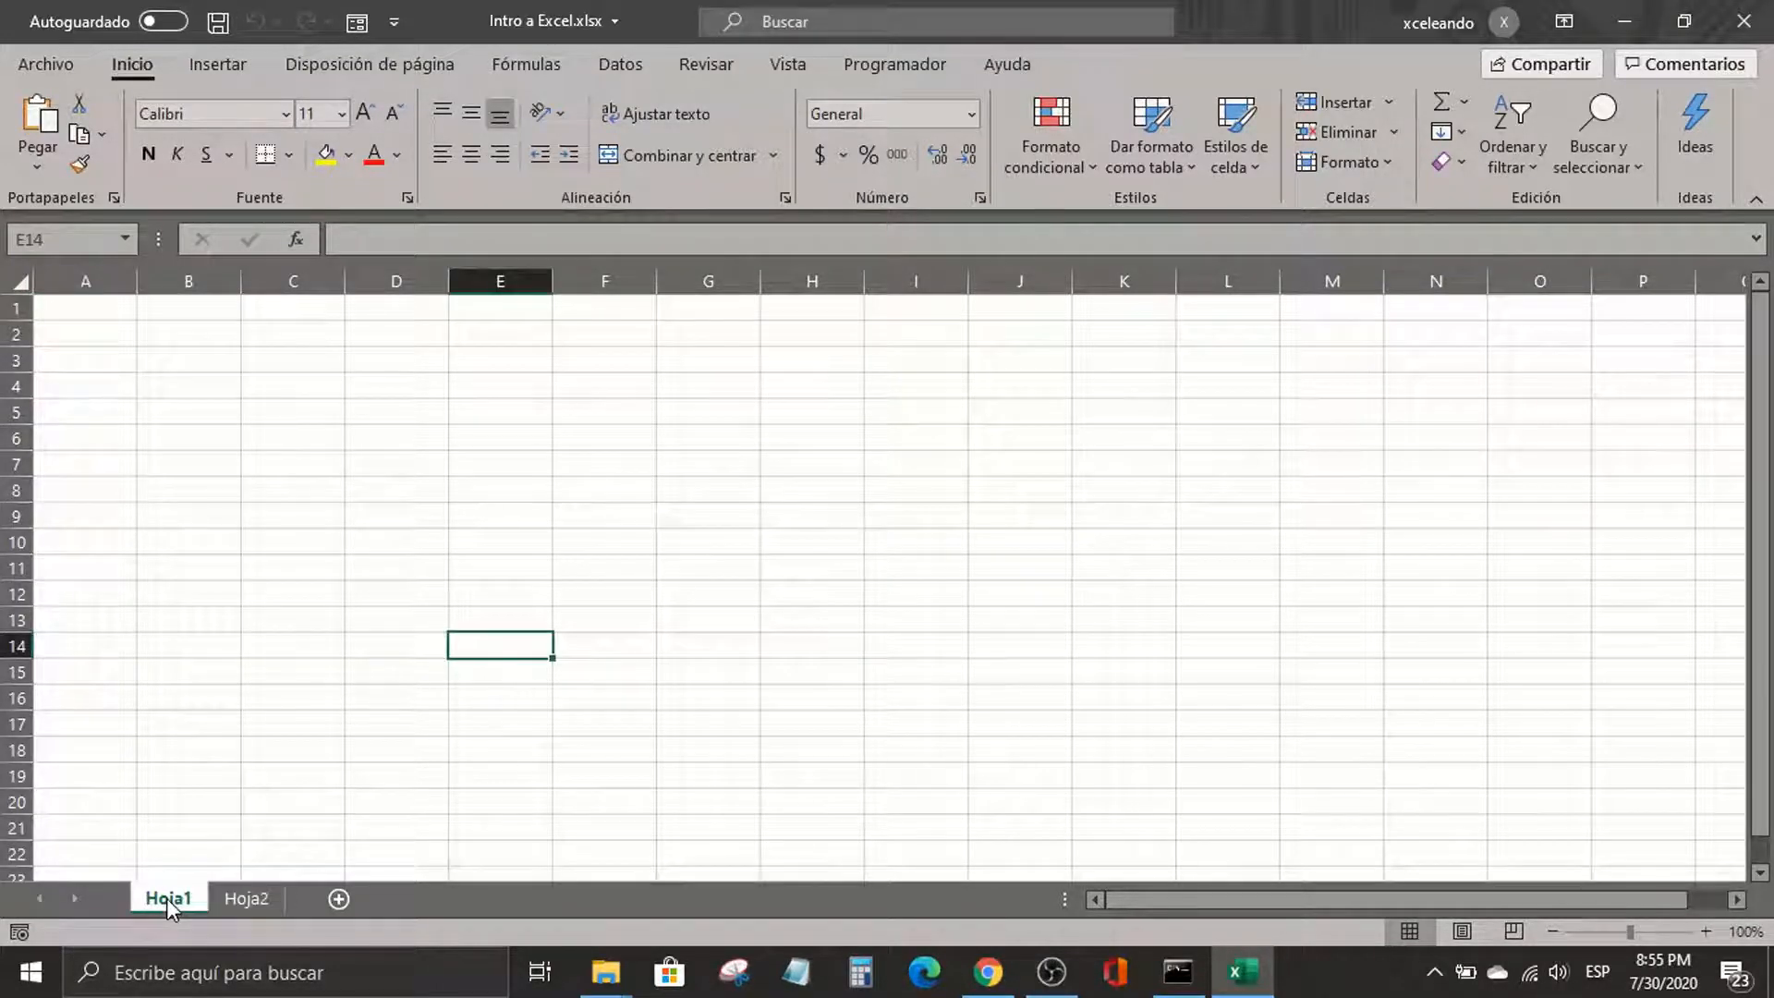
right_click(166, 898)
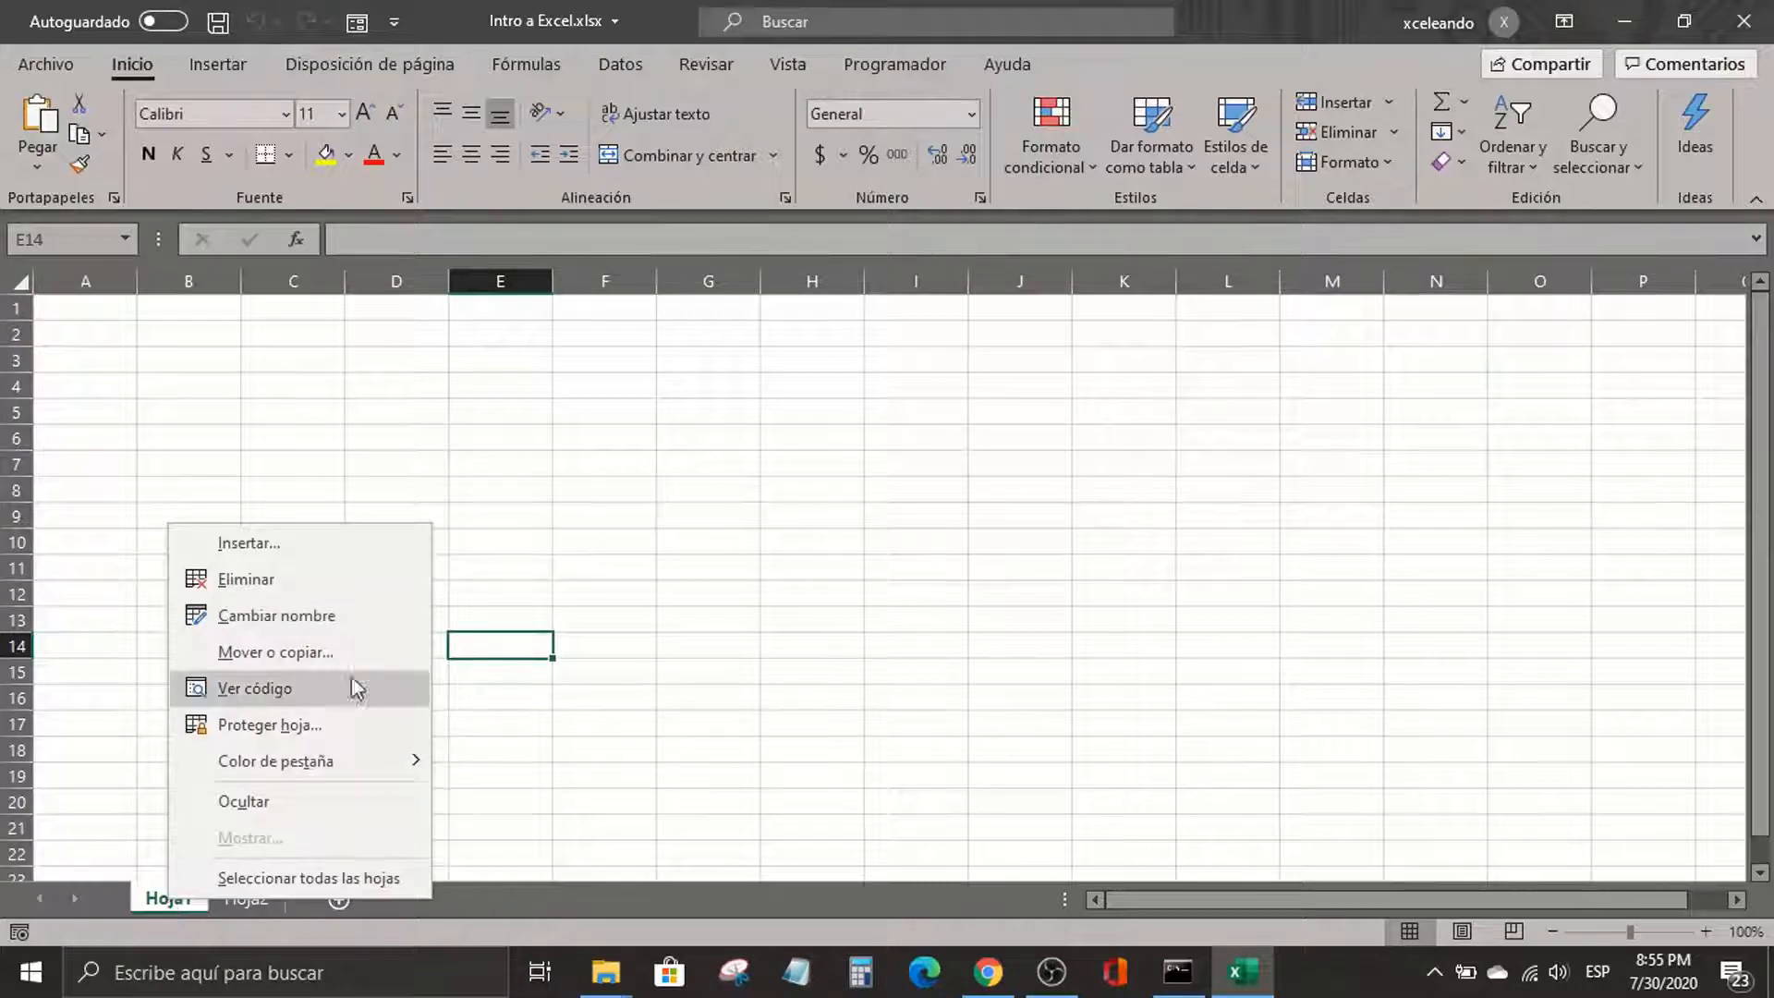
click(392, 625)
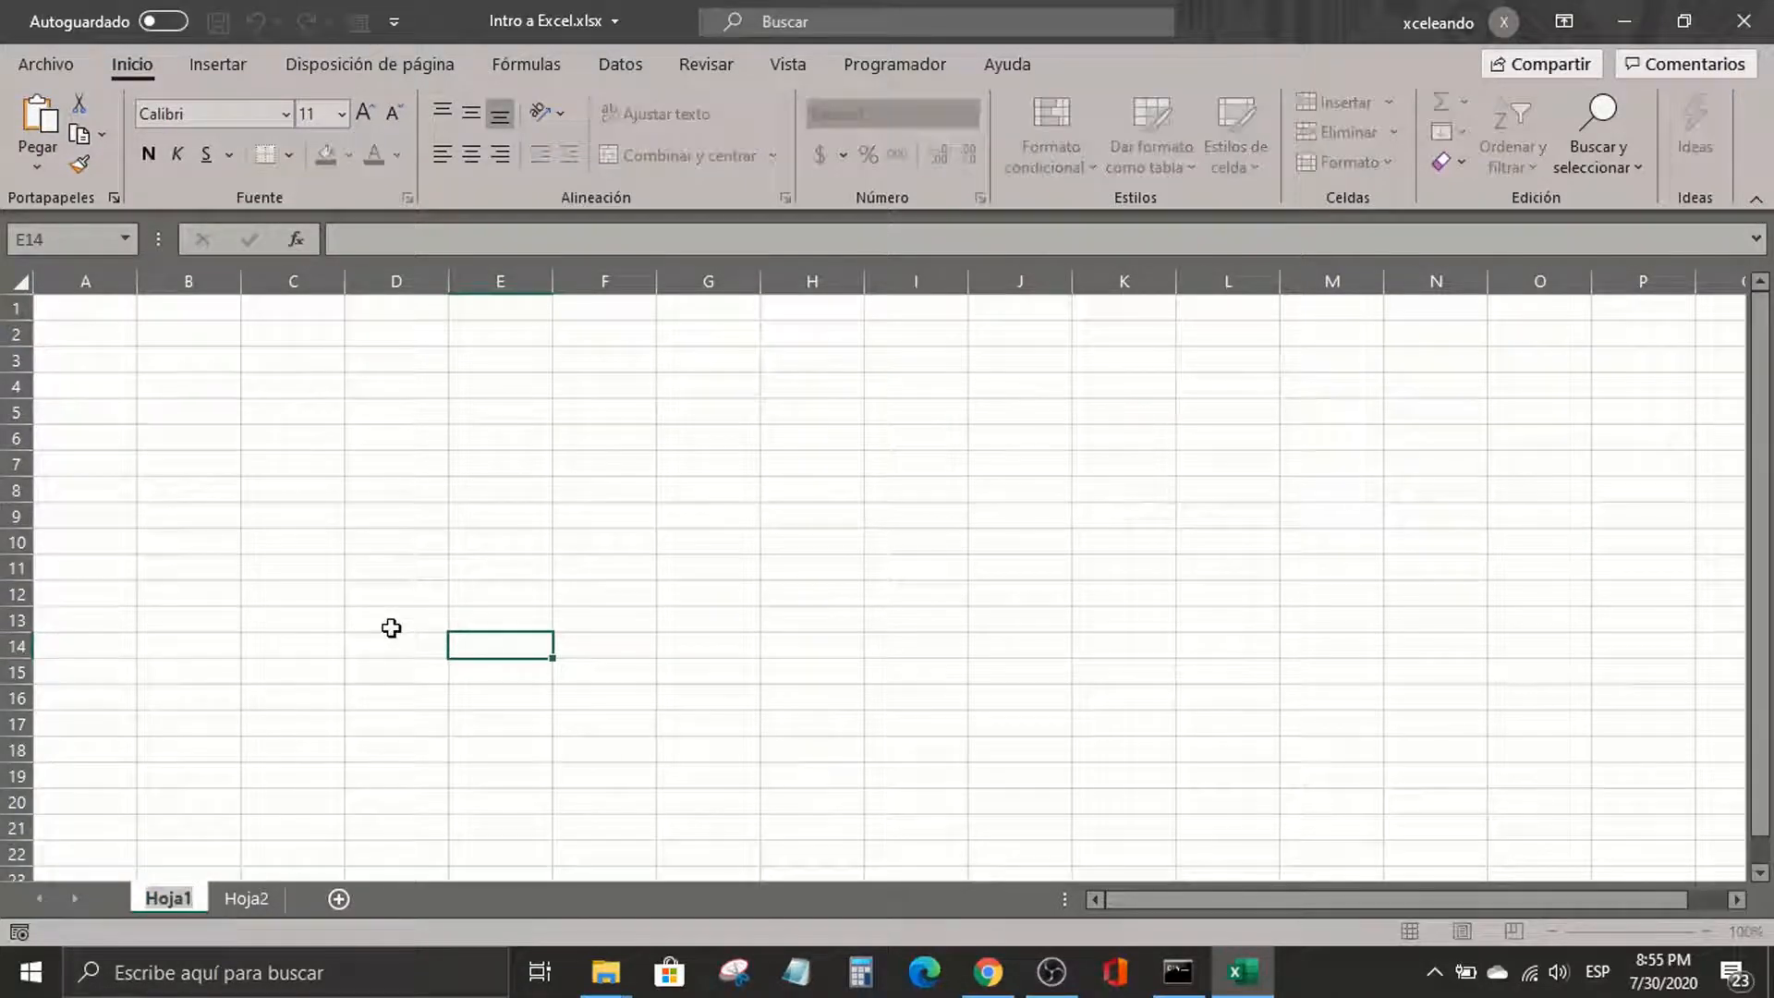
text(Mi H)
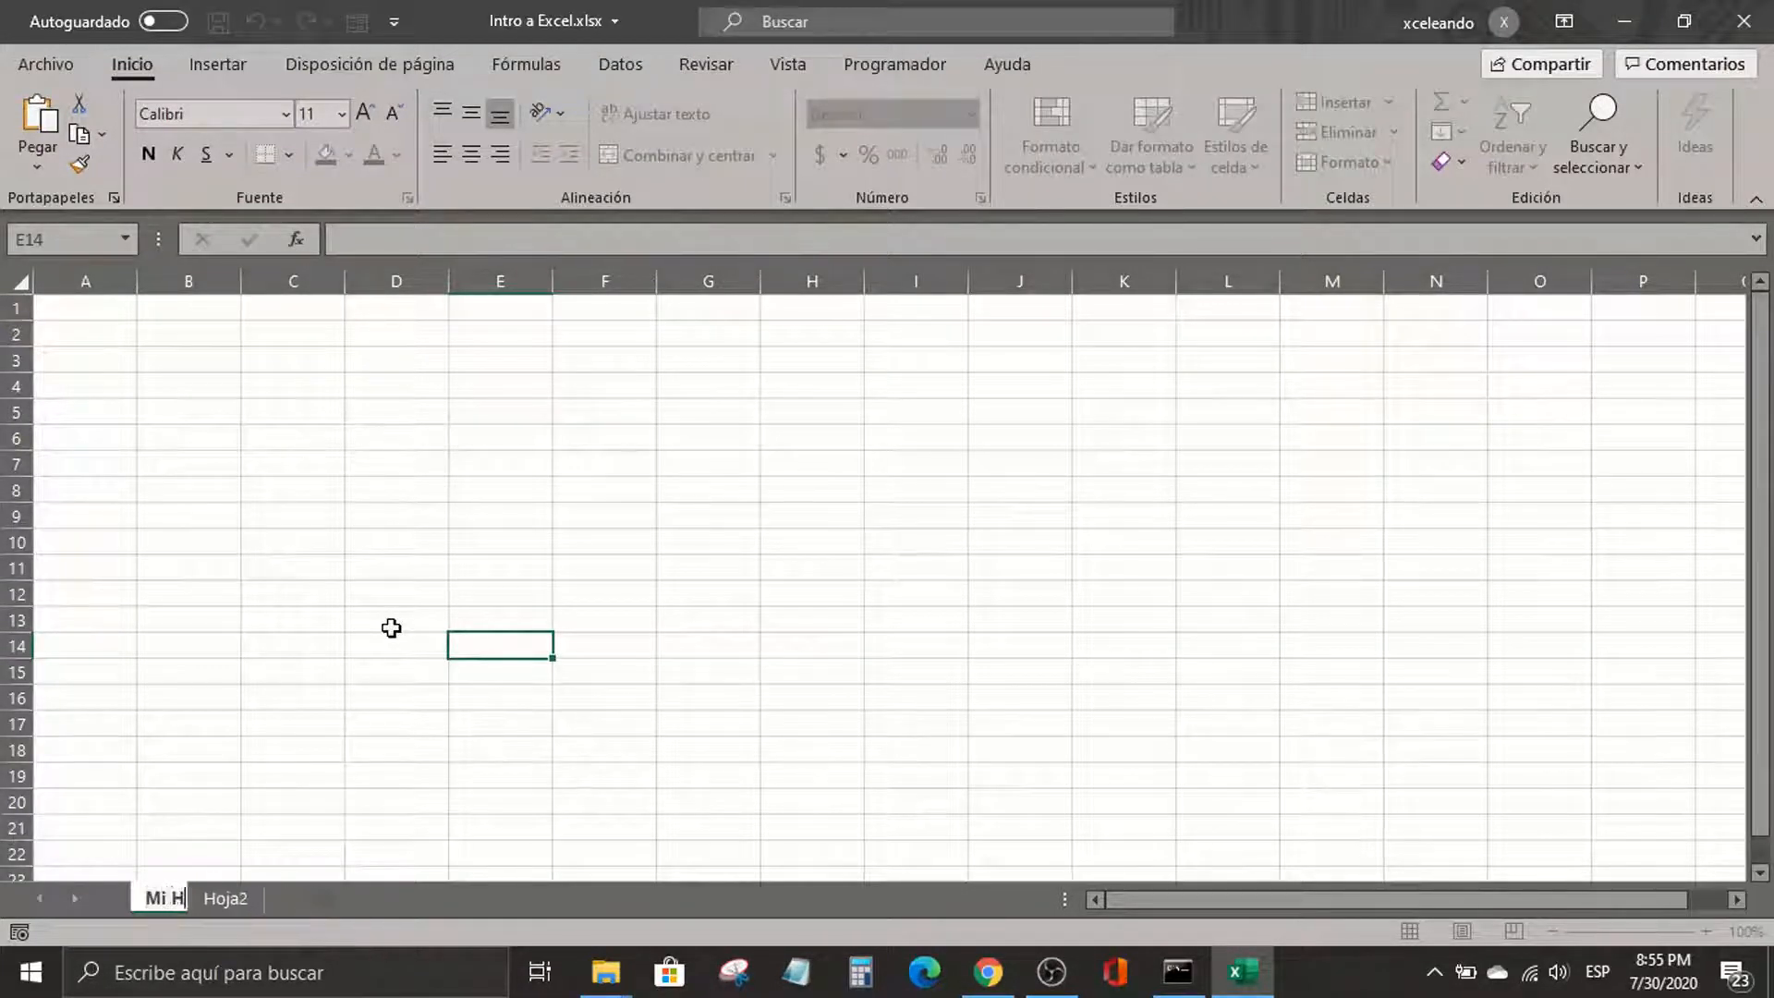
text(oja)
click(392, 628)
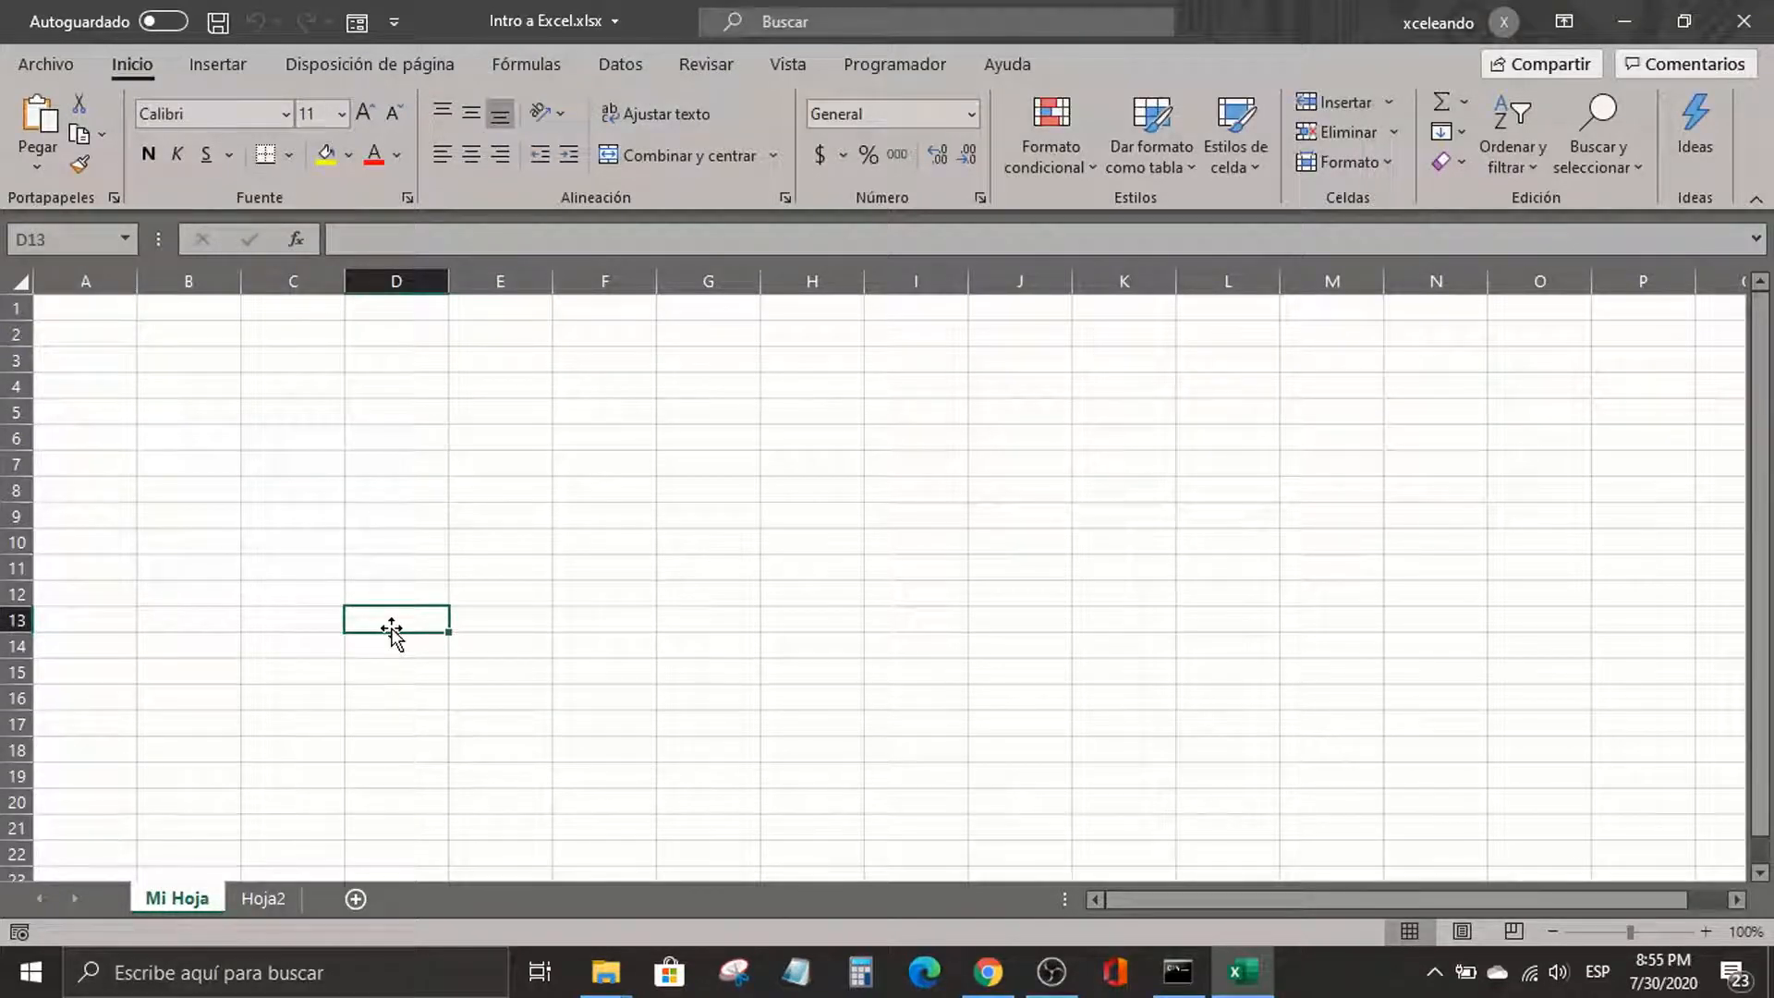
Delete the worksheet Hoja2 from the workbook
click(275, 894)
right_click(279, 902)
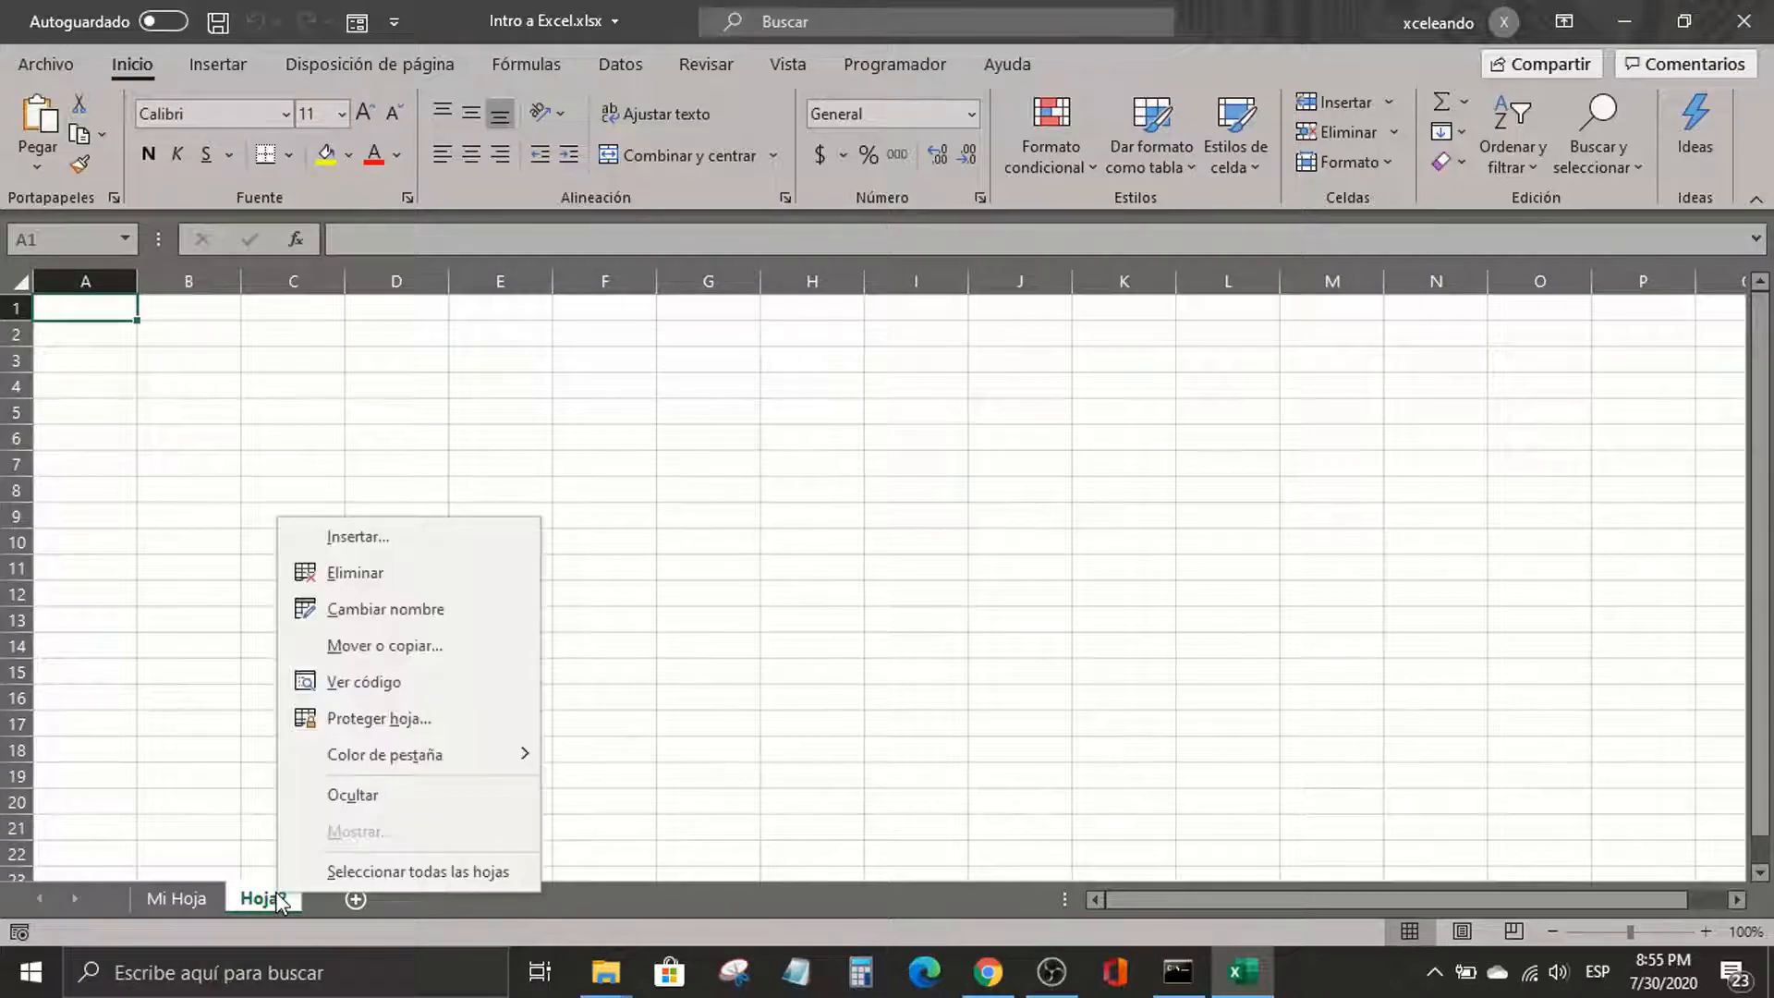
click(412, 577)
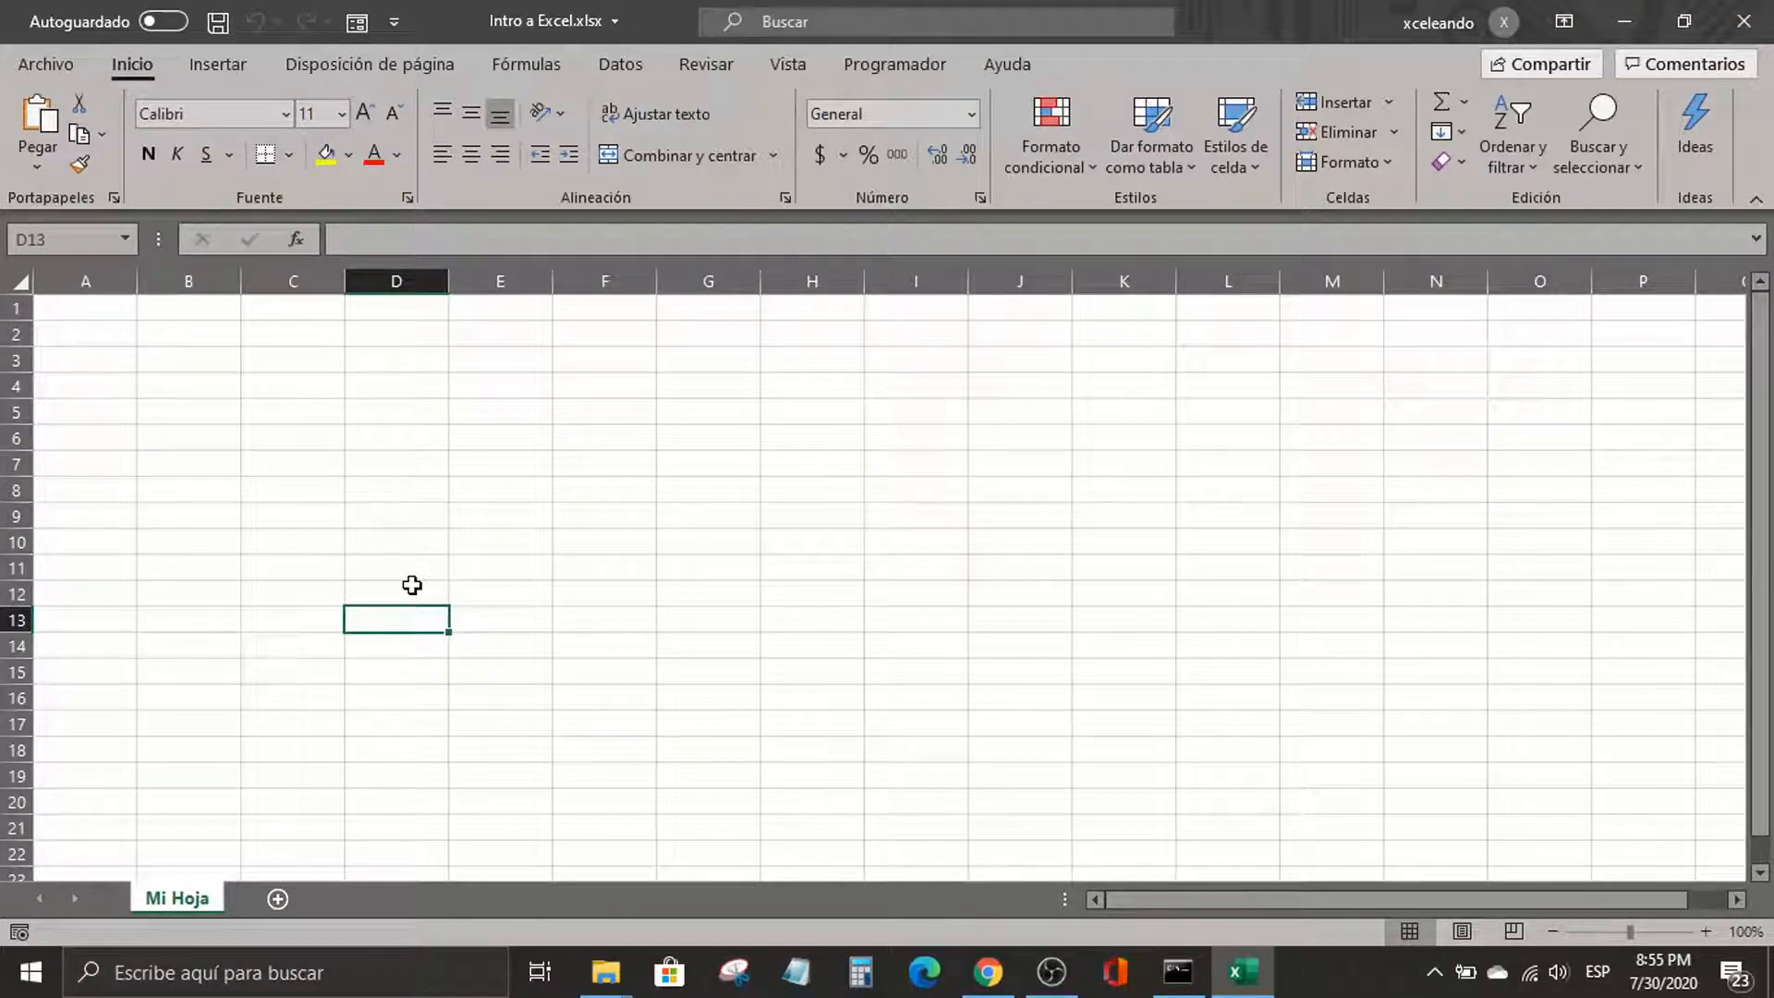
Create a copy of the Mi Hoja worksheet in the same workbook, placed before Mi Hoja
right_click(194, 901)
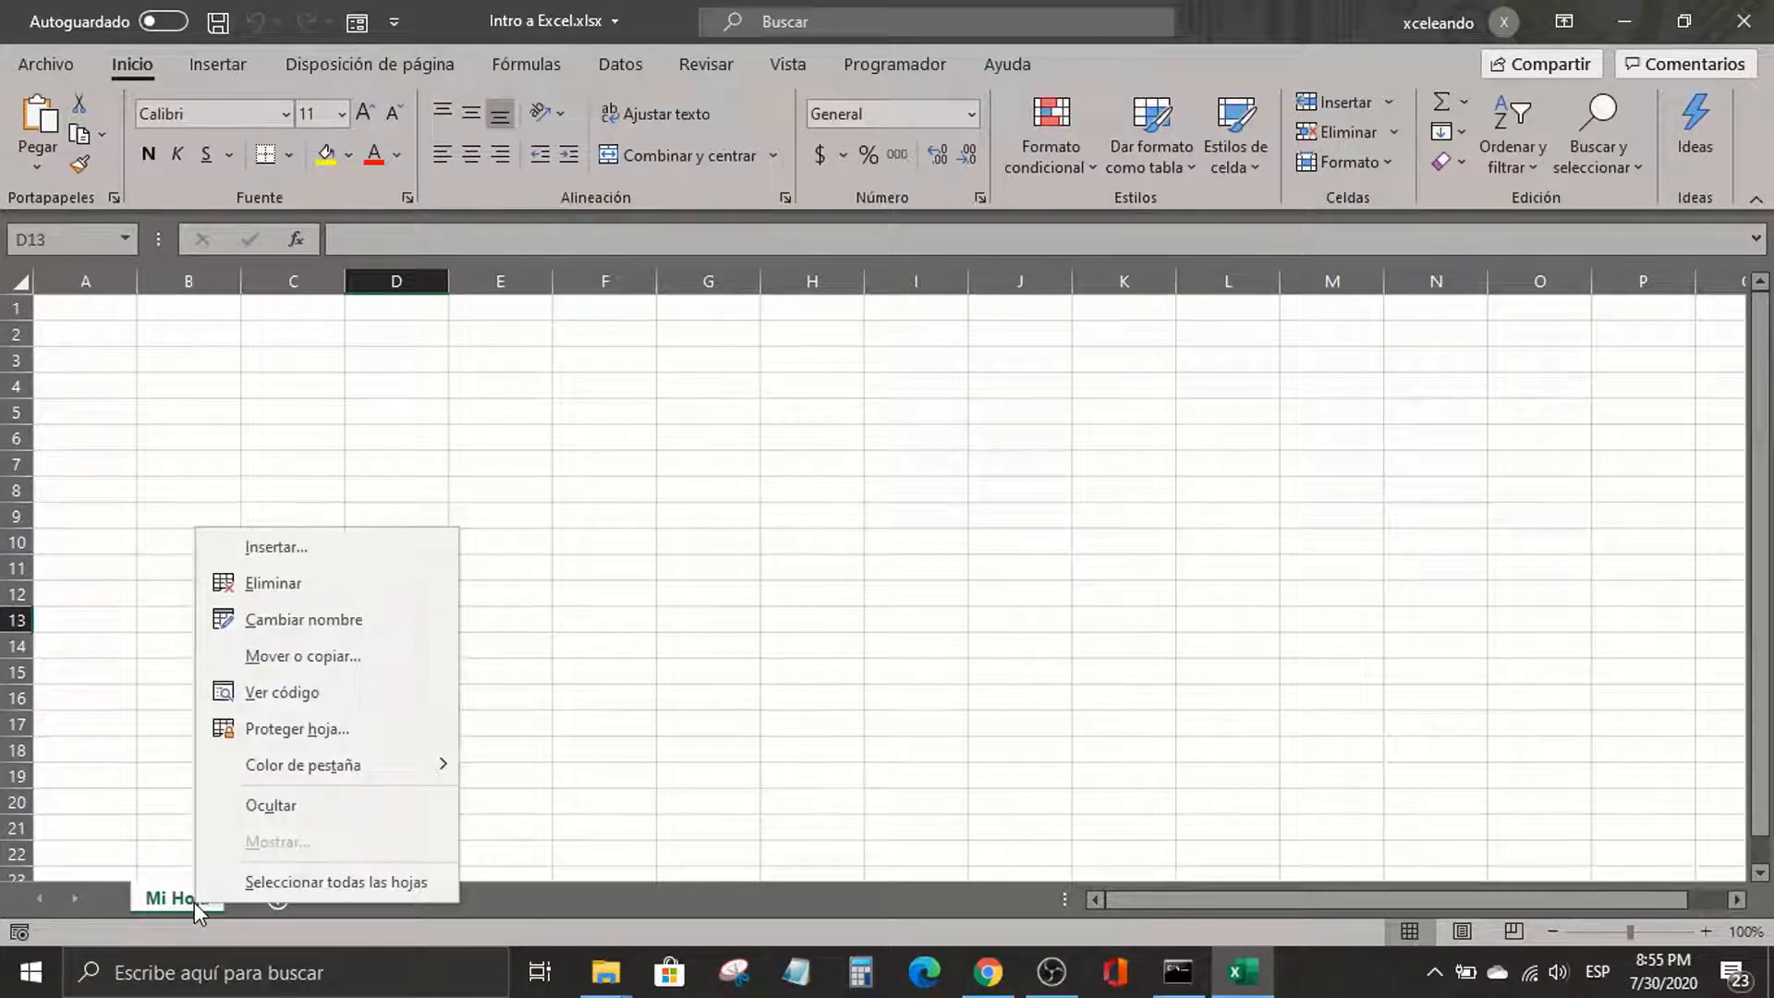
click(374, 656)
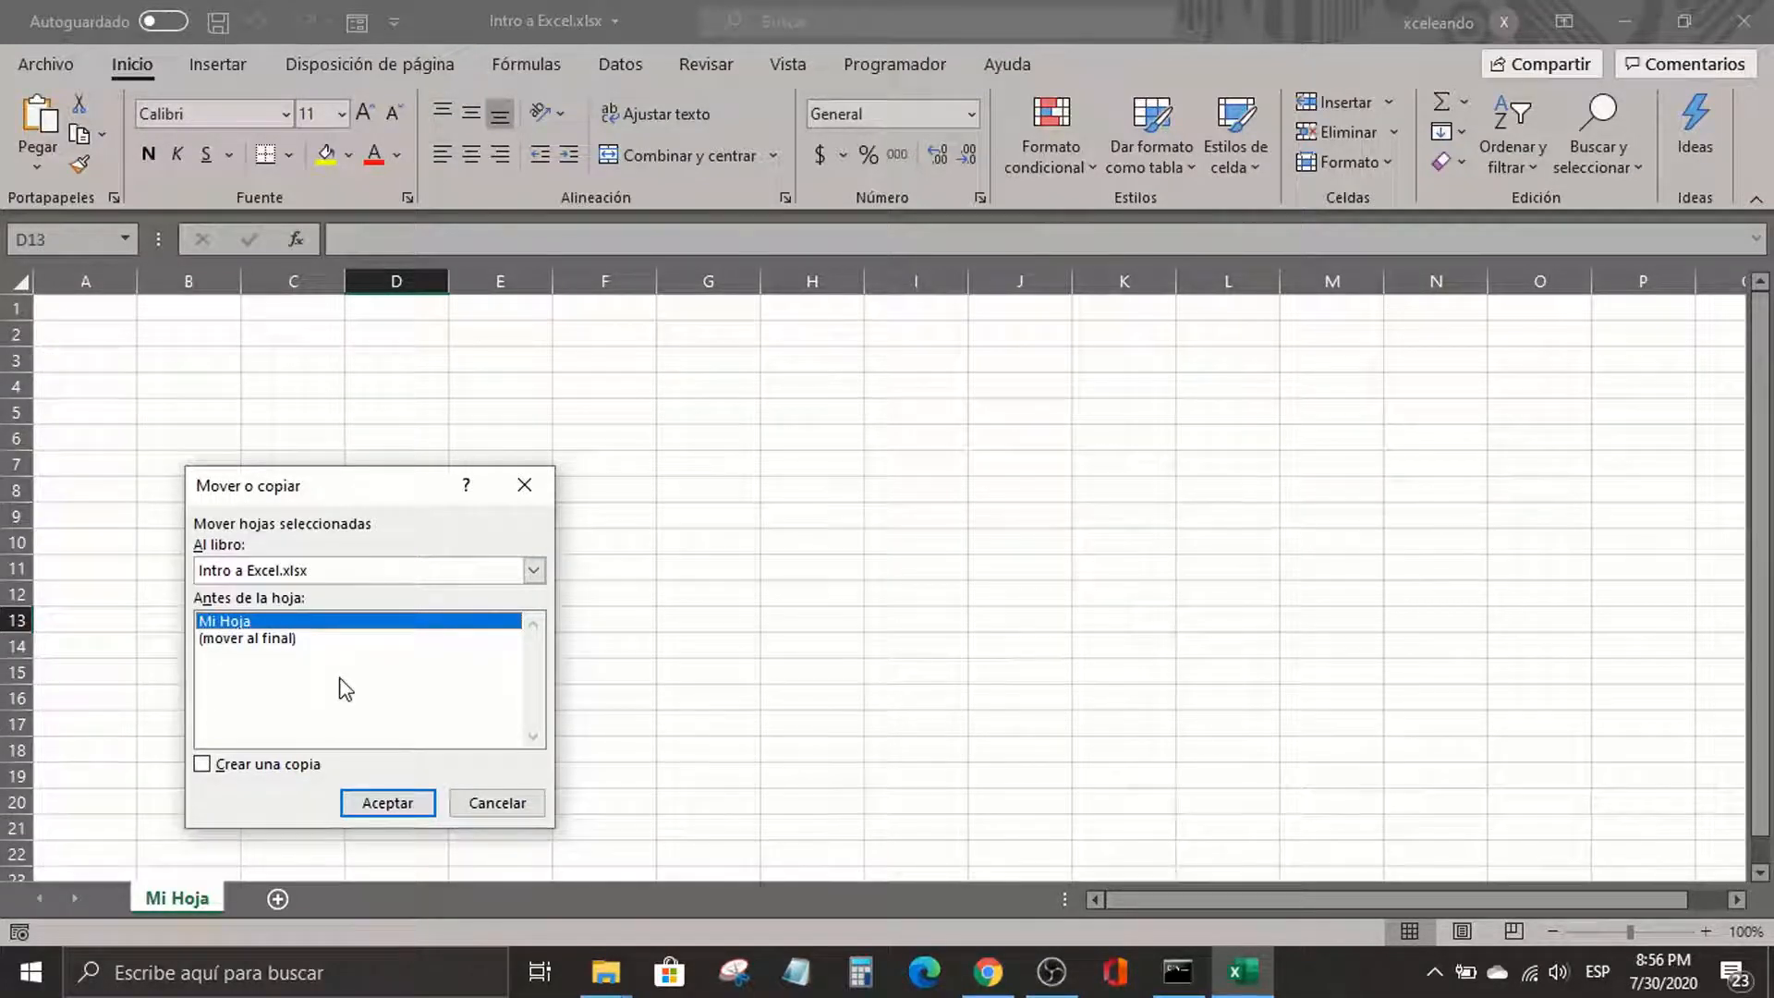
click(205, 767)
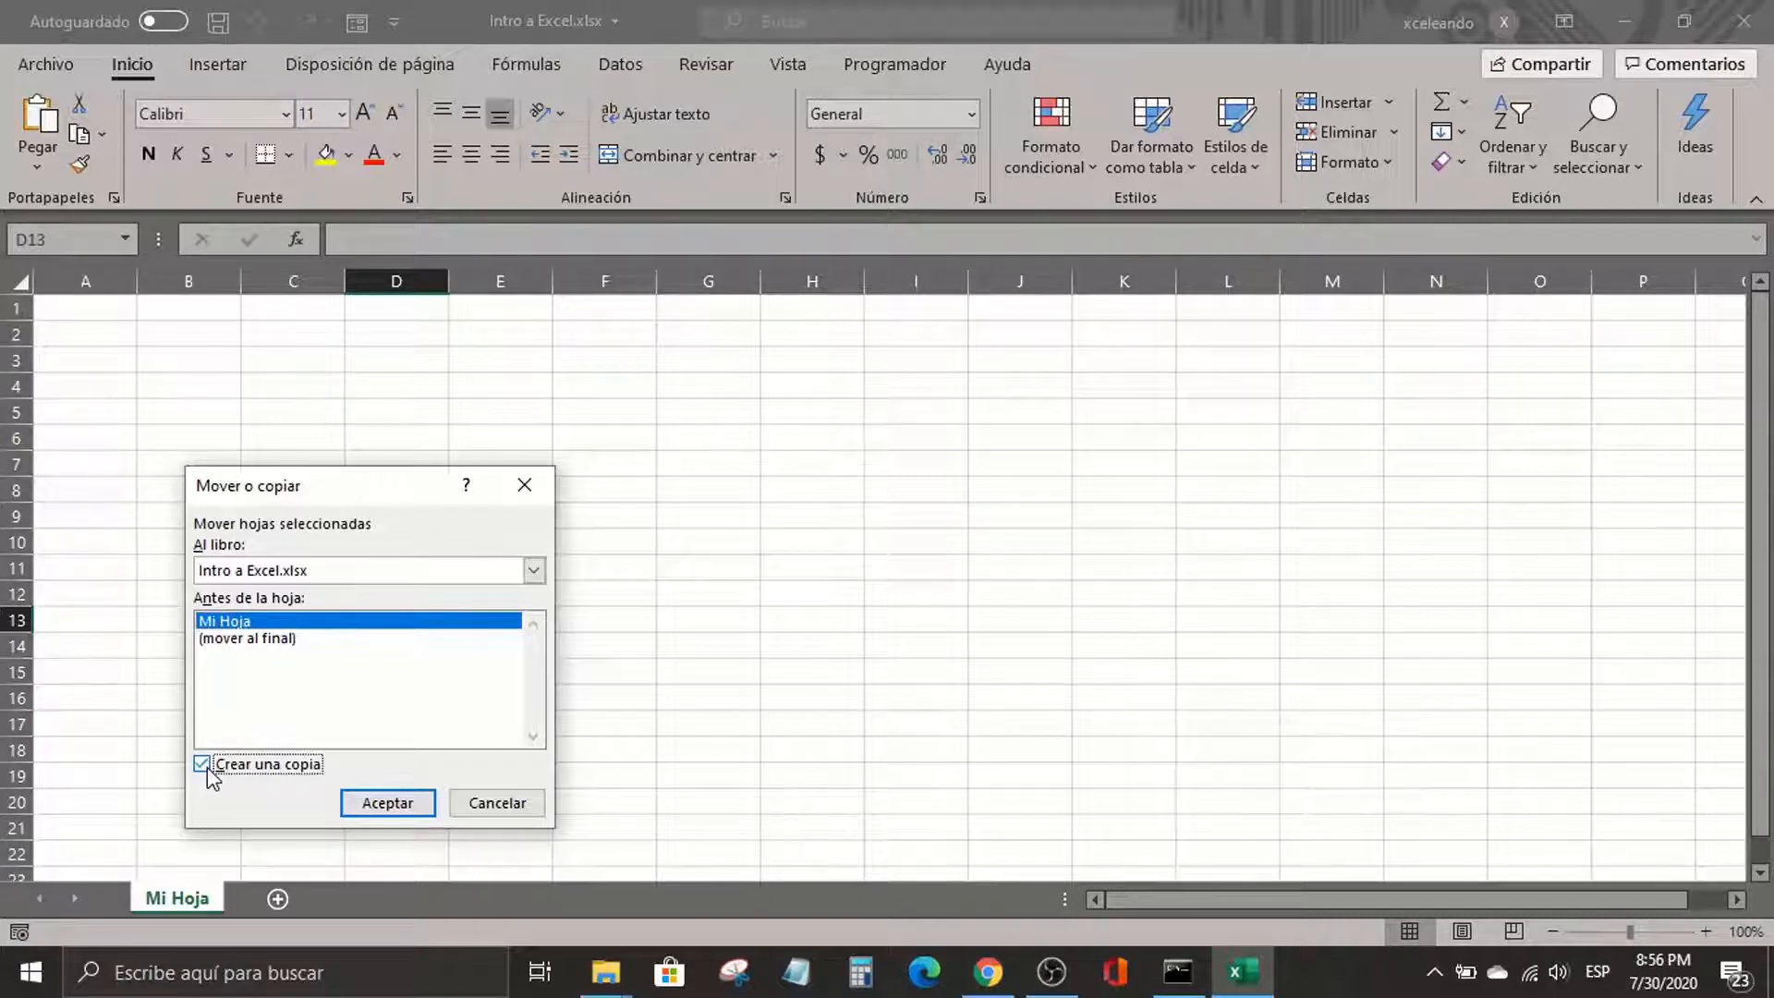
click(388, 804)
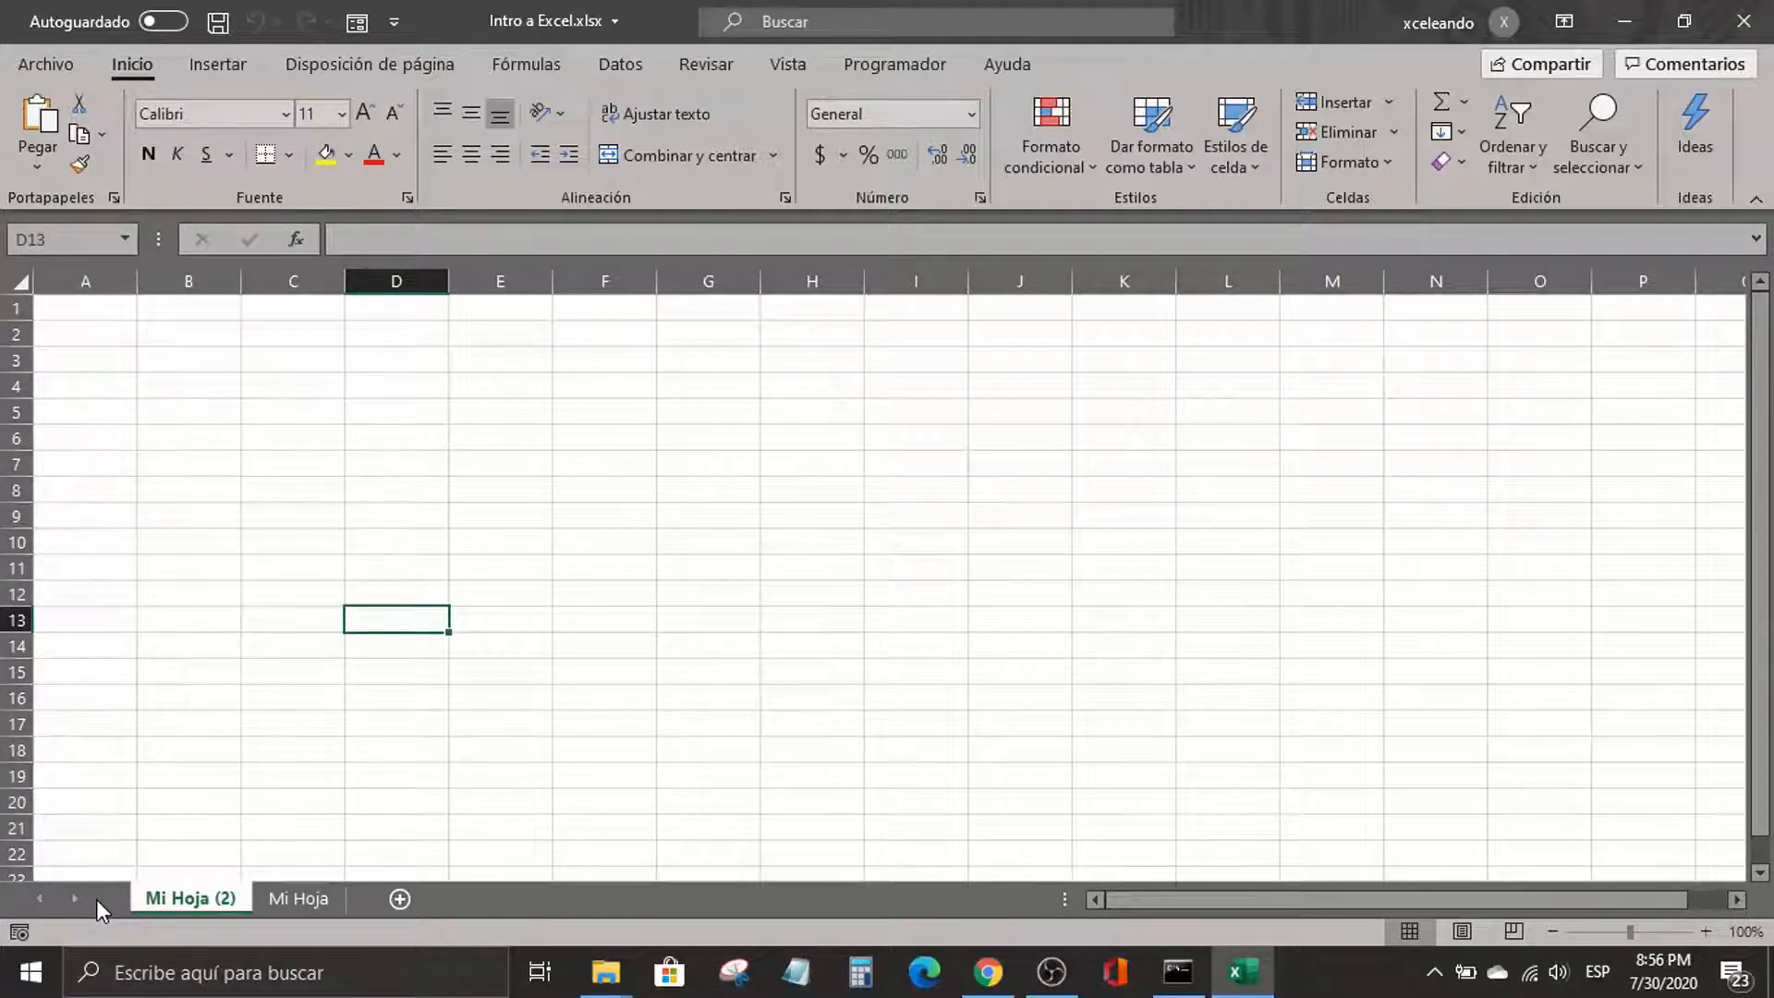
Move the original Mi Hoja worksheet in front of its copy, Mi Hoja (2)
click(298, 896)
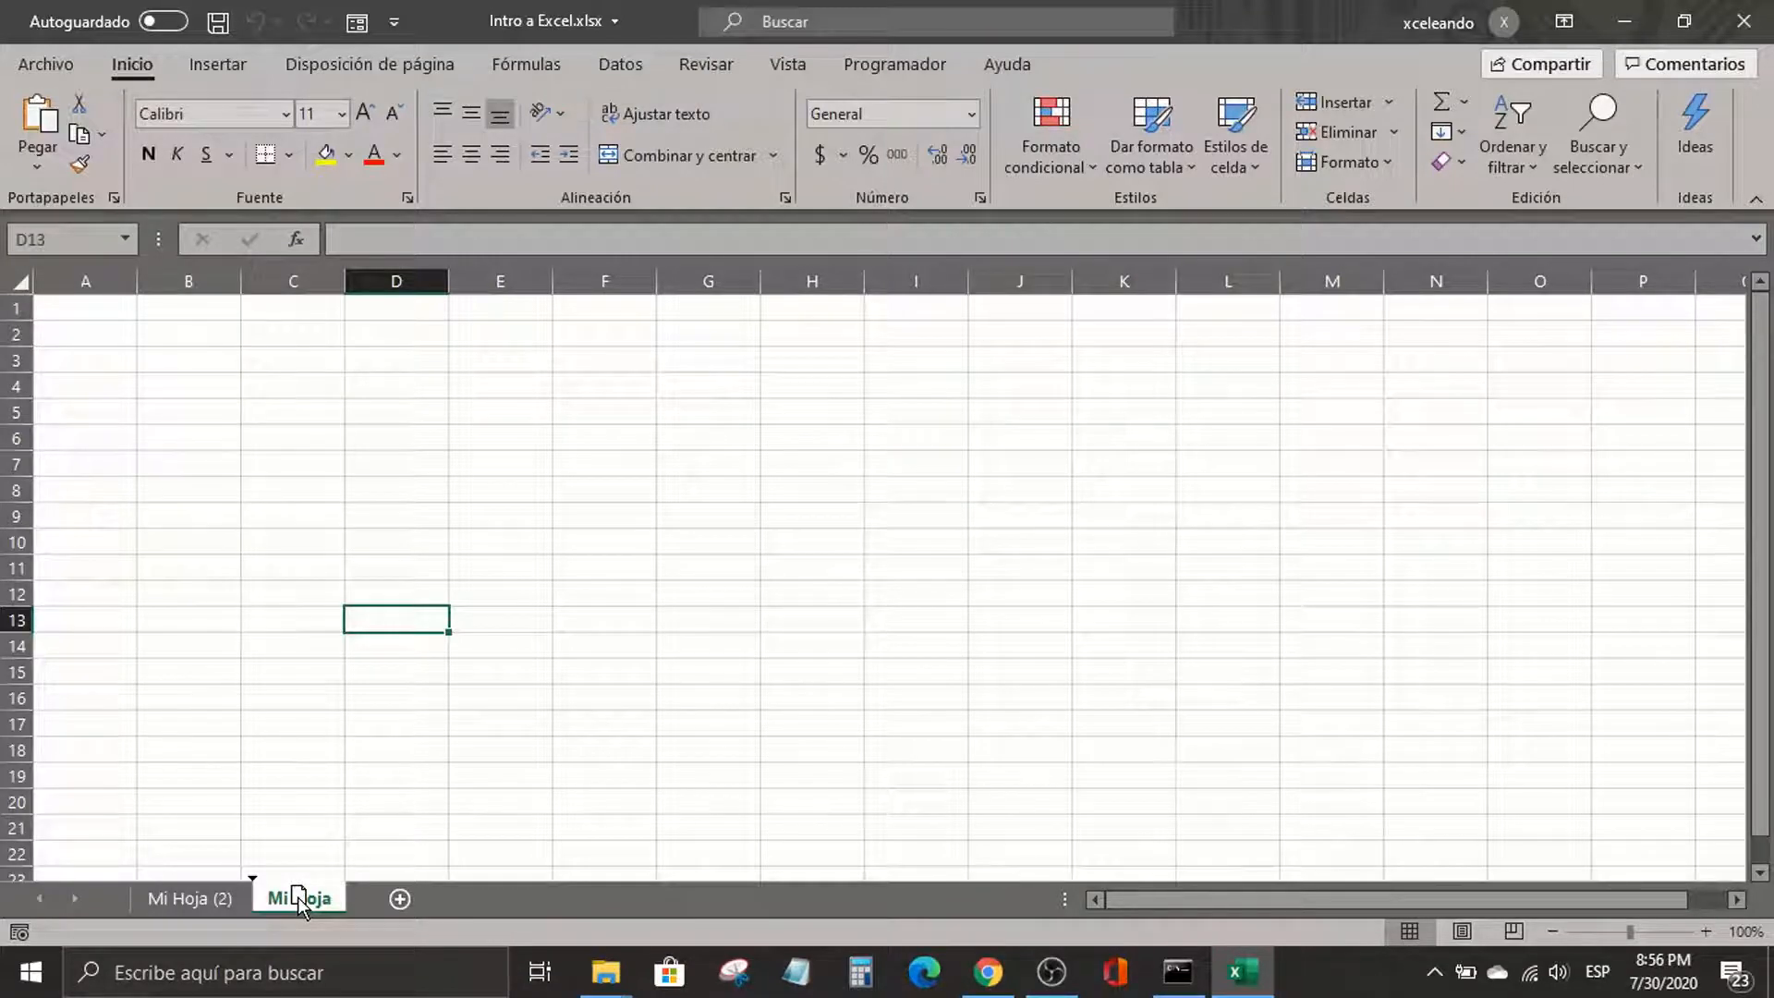
drag(298, 896, 265, 910)
mouse_move(290, 906)
mouse_down()
mouse_move(168, 896)
mouse_move(268, 901)
mouse_up()
drag(268, 907, 174, 907)
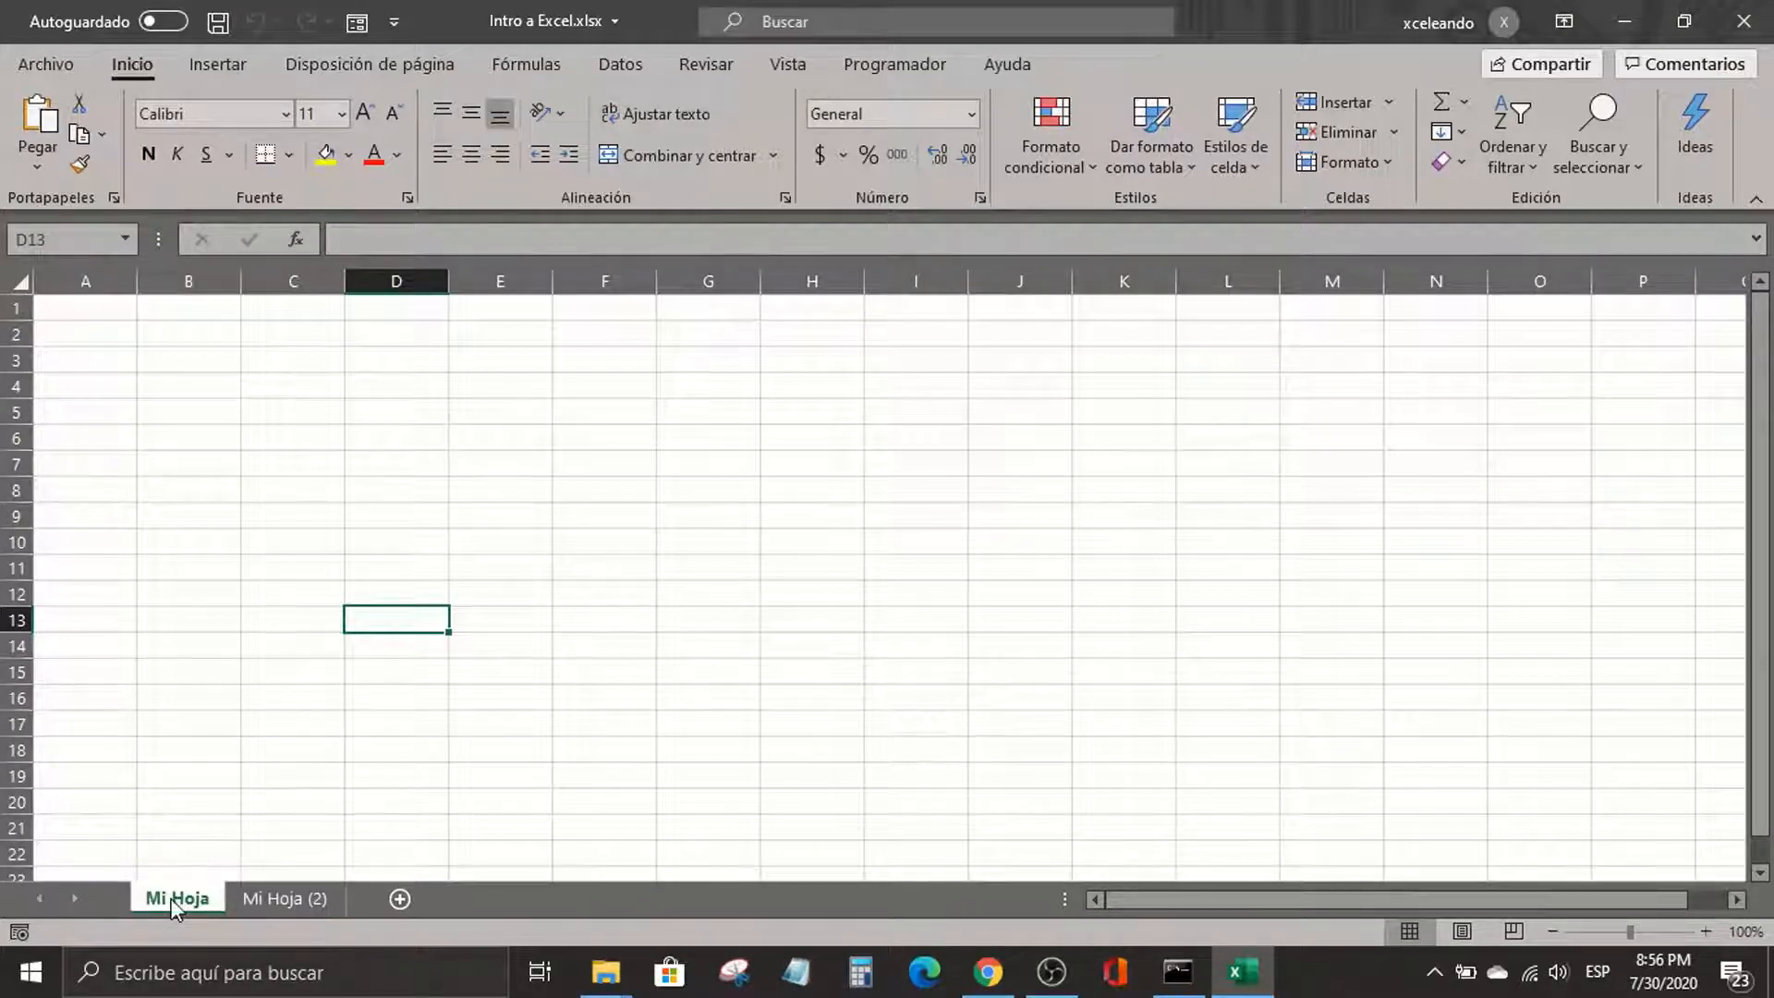
click(319, 798)
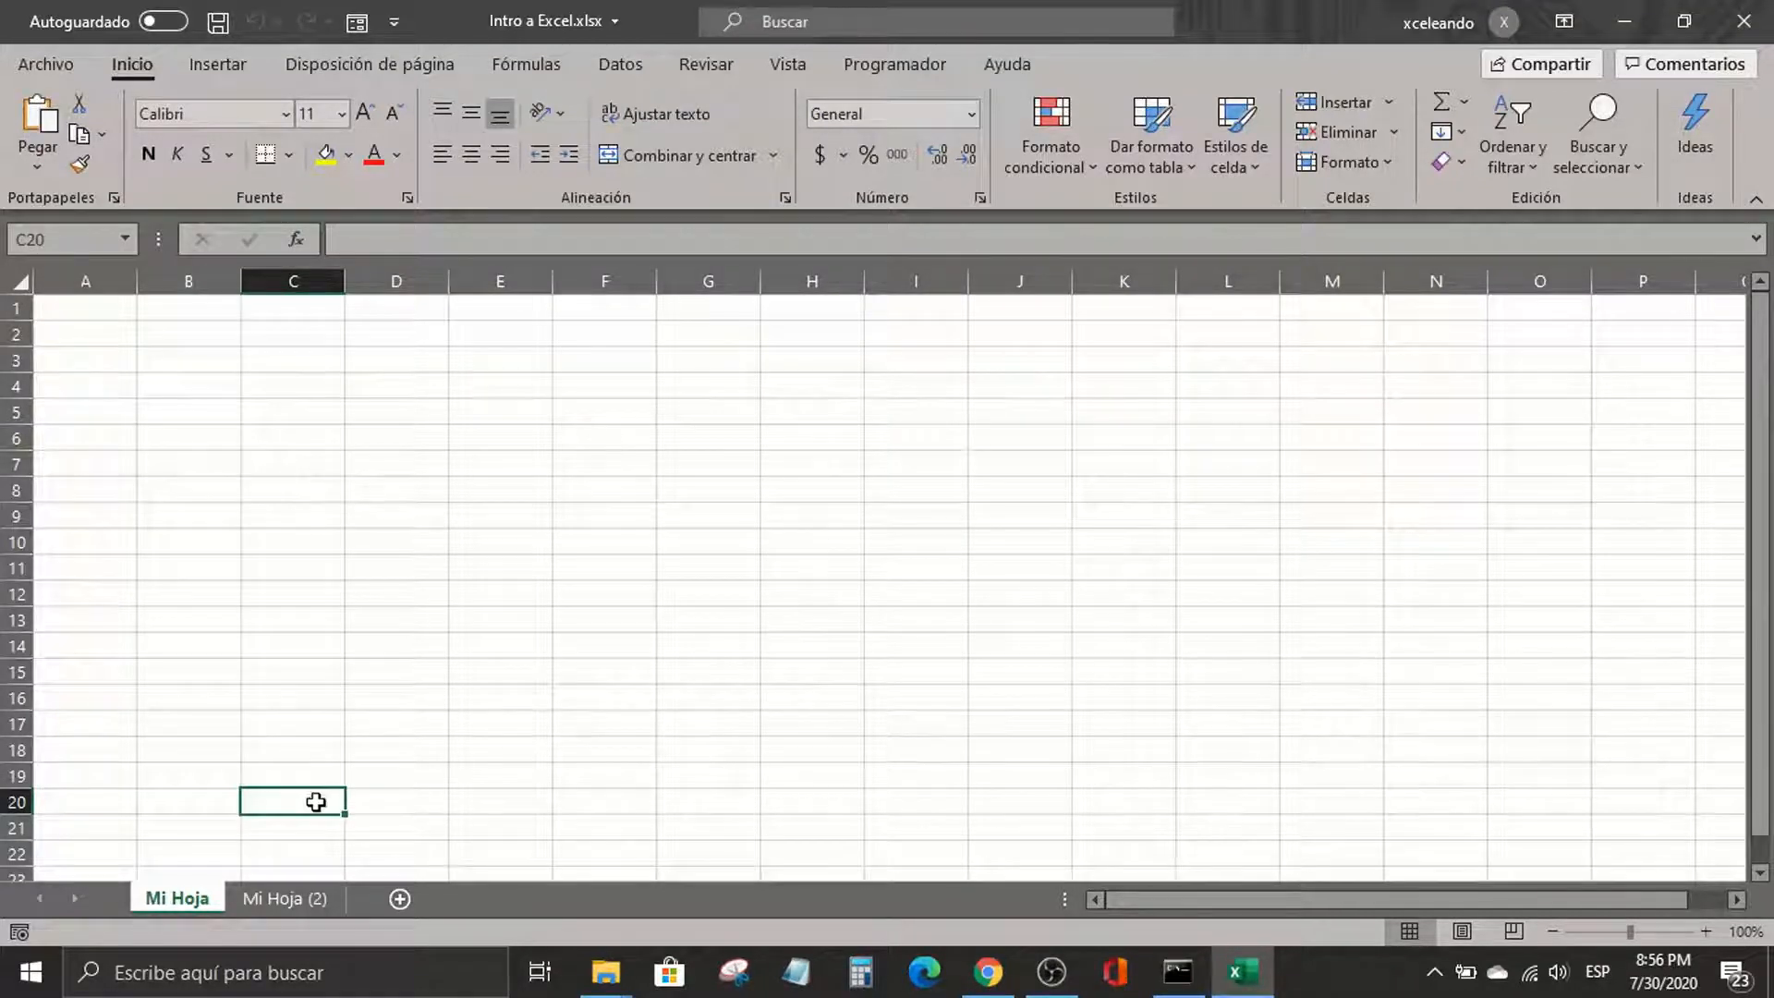
click(286, 896)
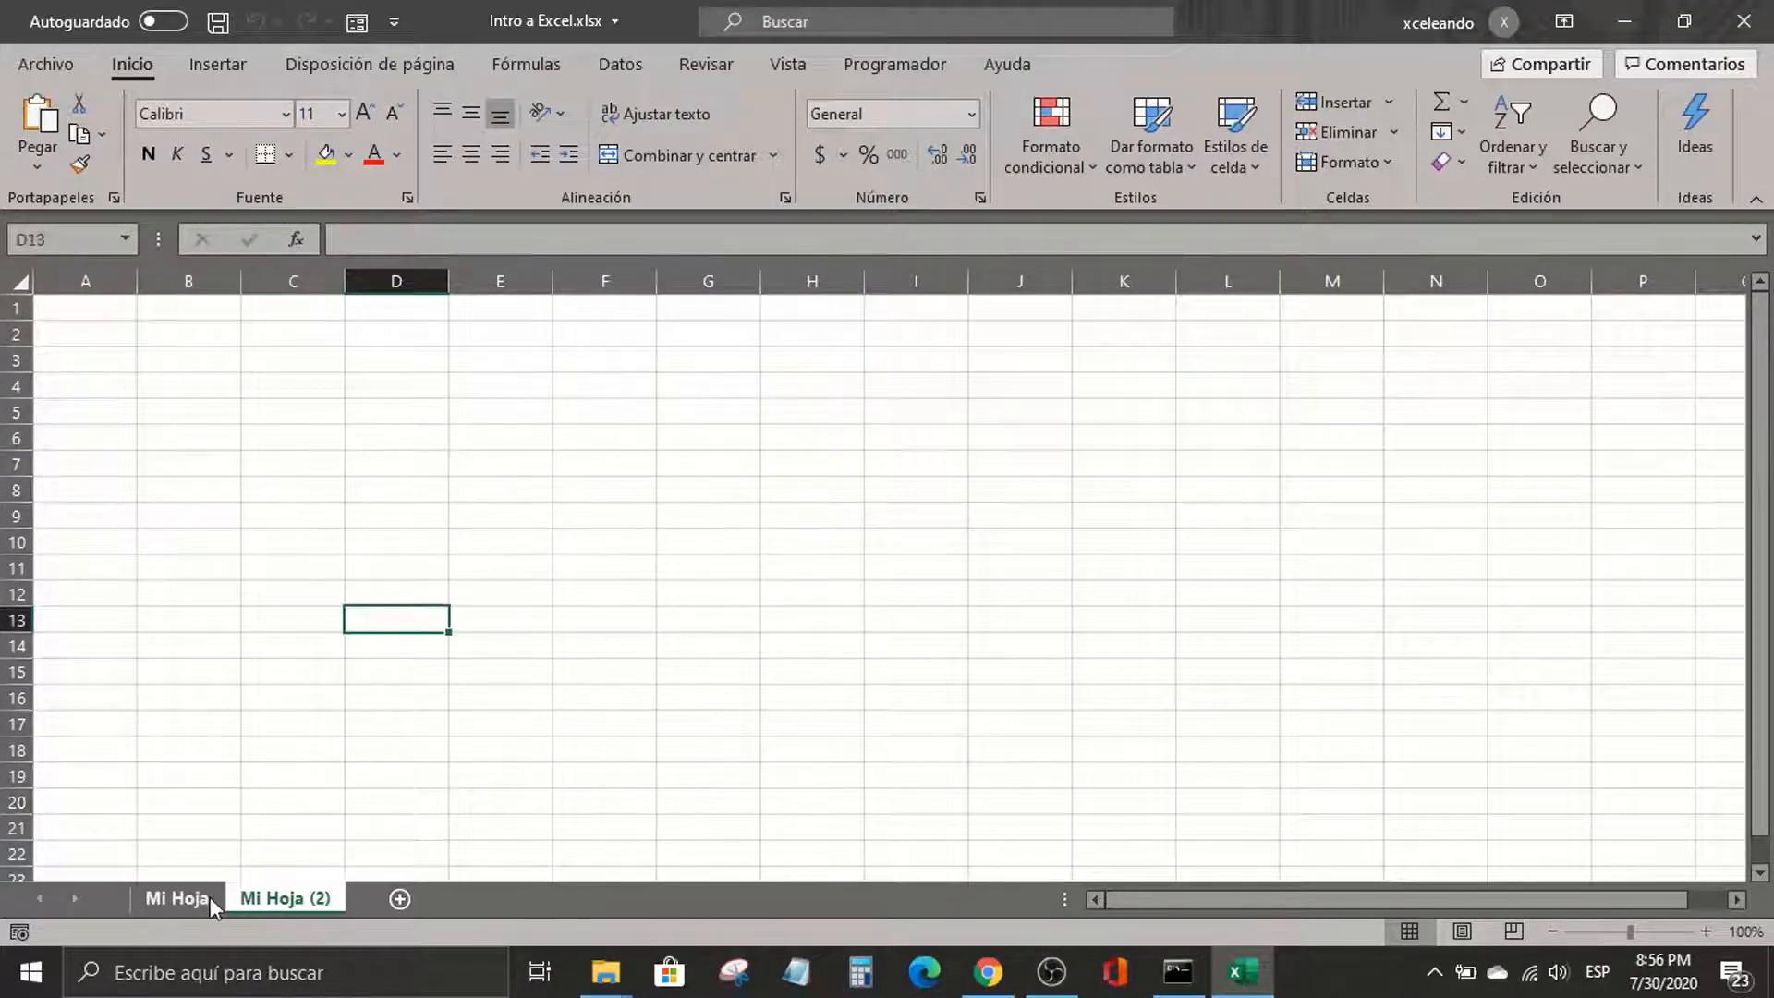
click(209, 896)
click(242, 894)
click(196, 900)
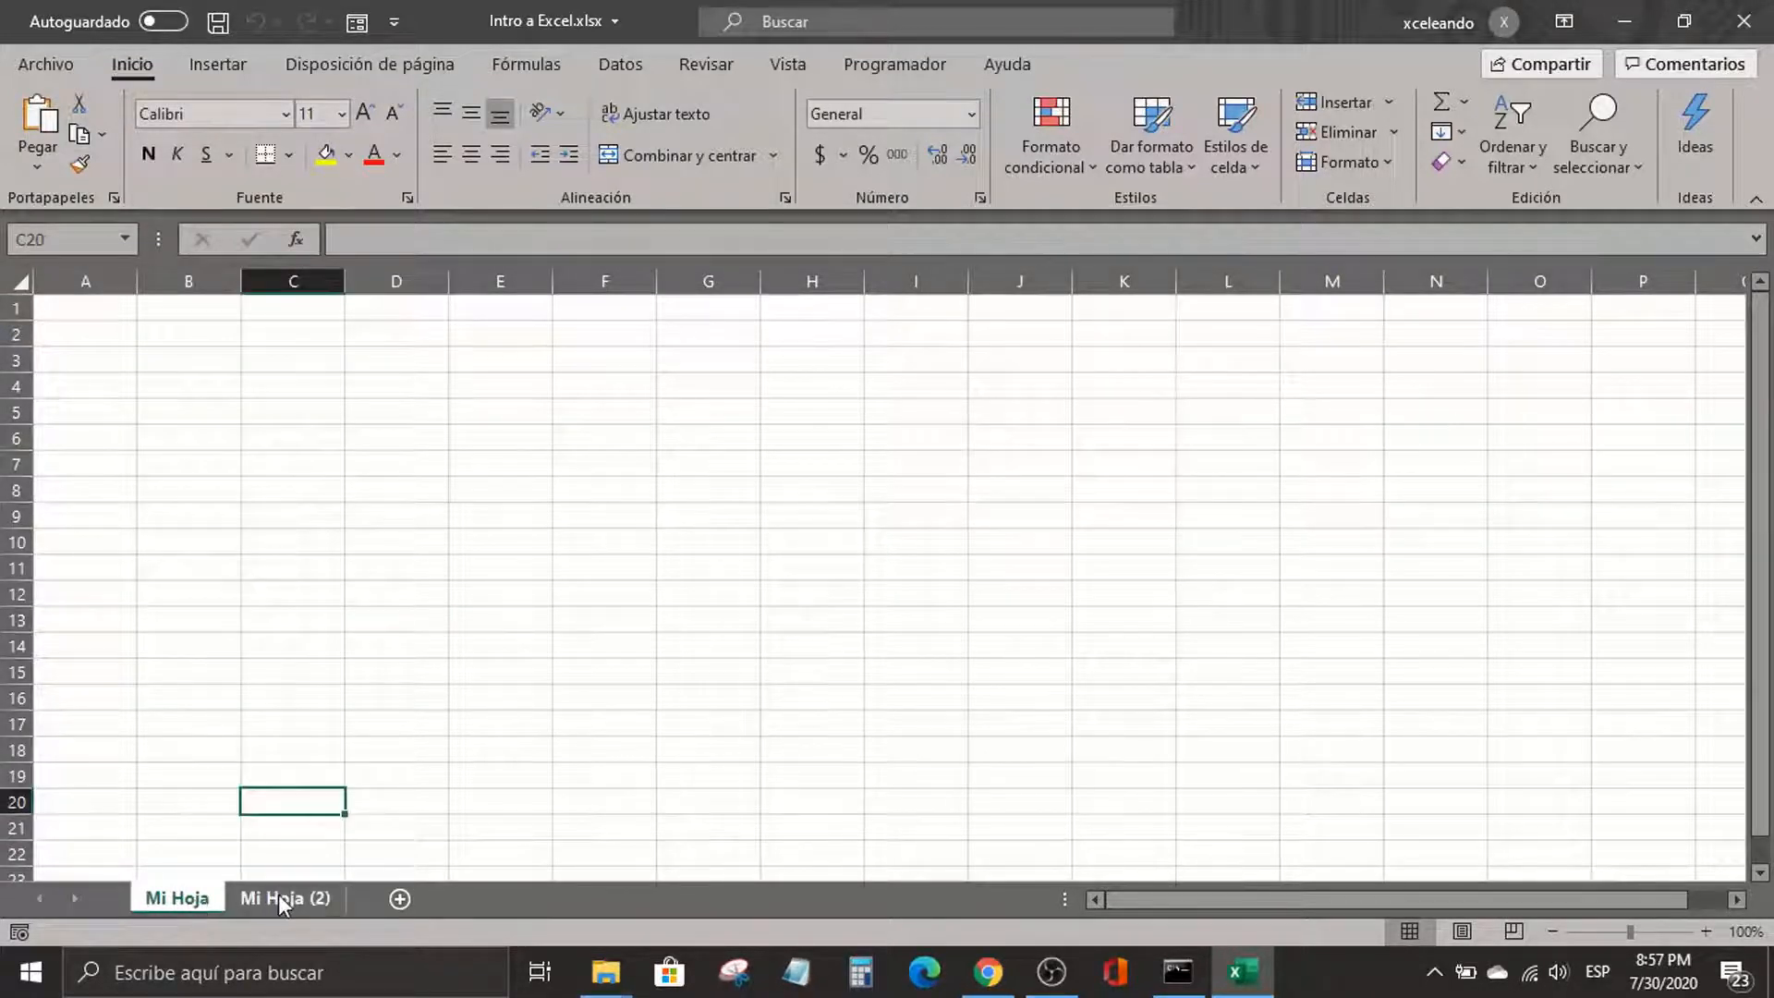
Color the Mi Hoja sheet tab with the standard dark blue and switch to Mi Hoja (2) to view it
right_click(186, 892)
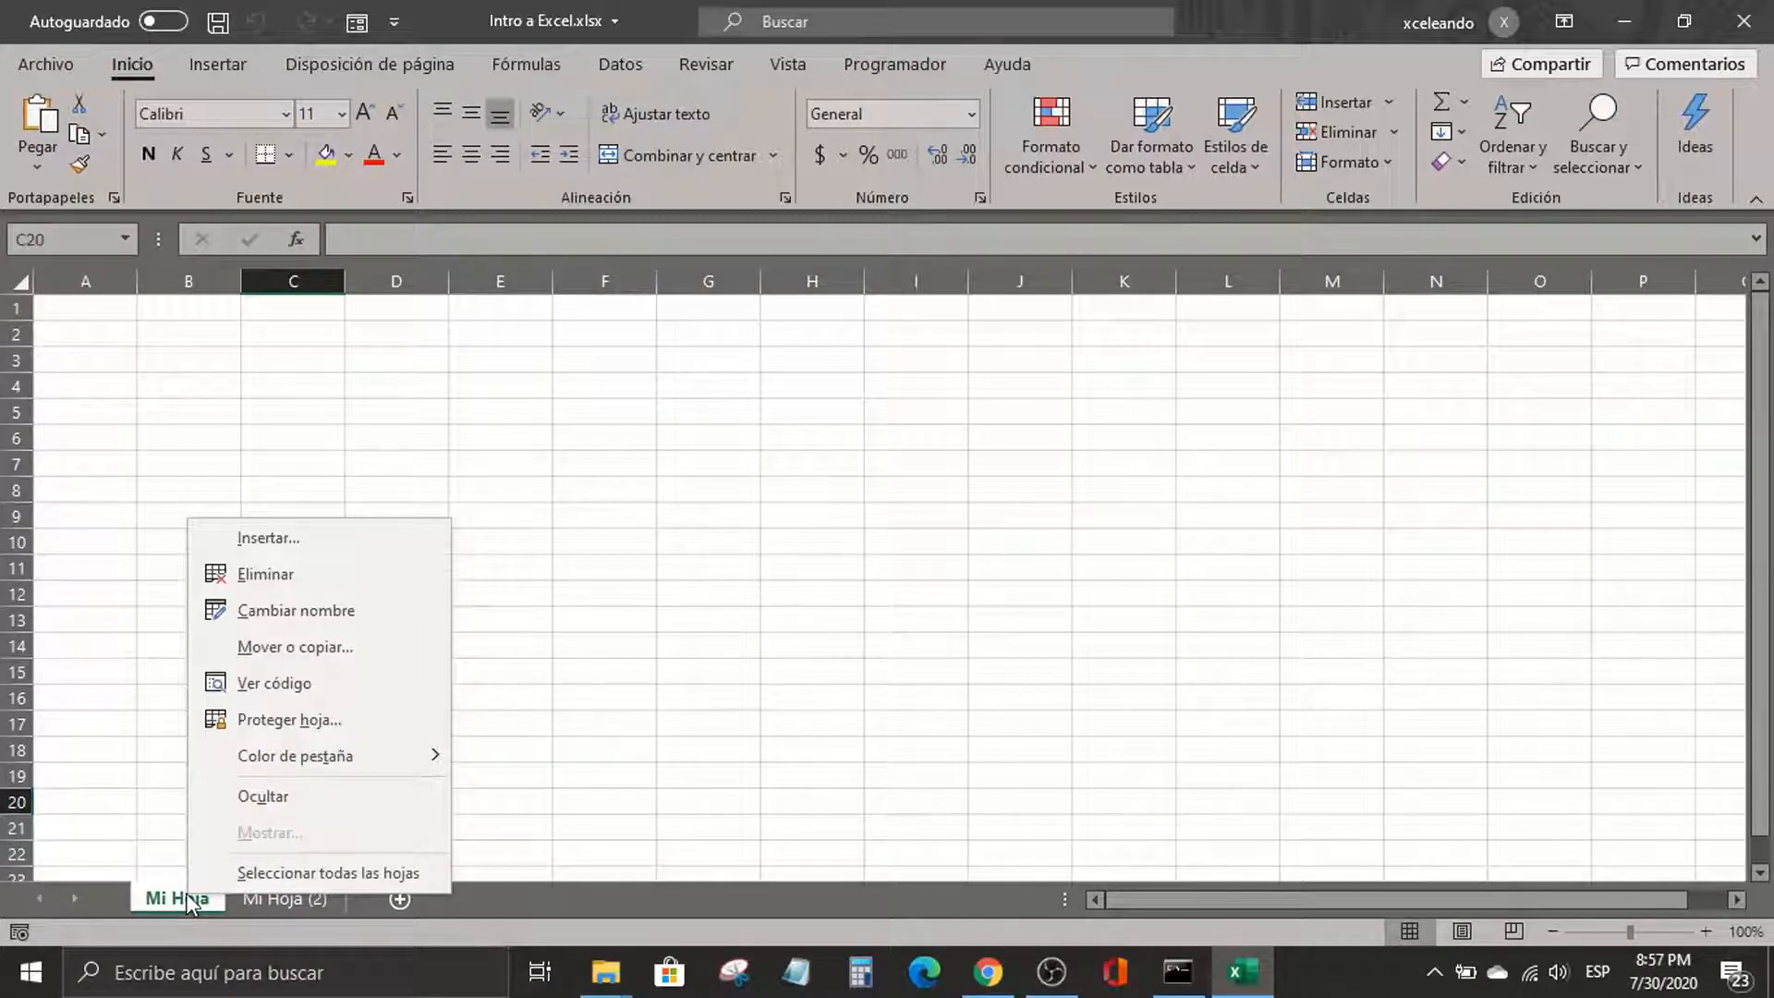
mouse_move(423, 760)
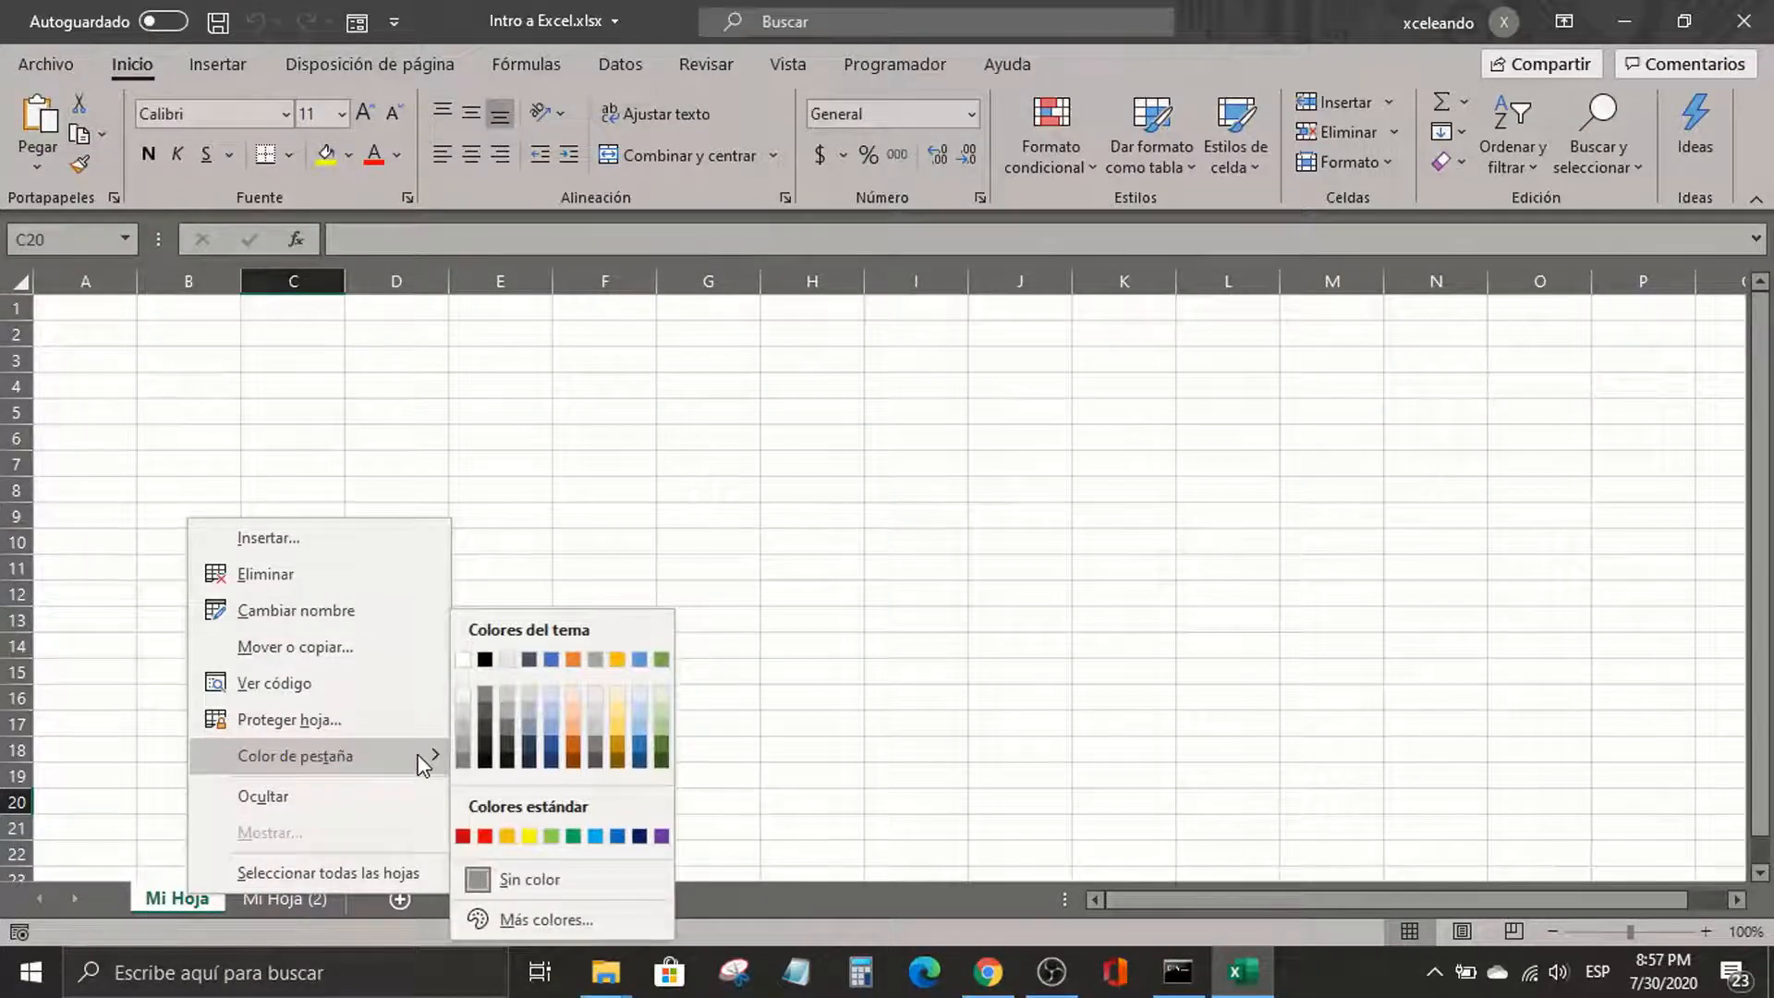
click(639, 836)
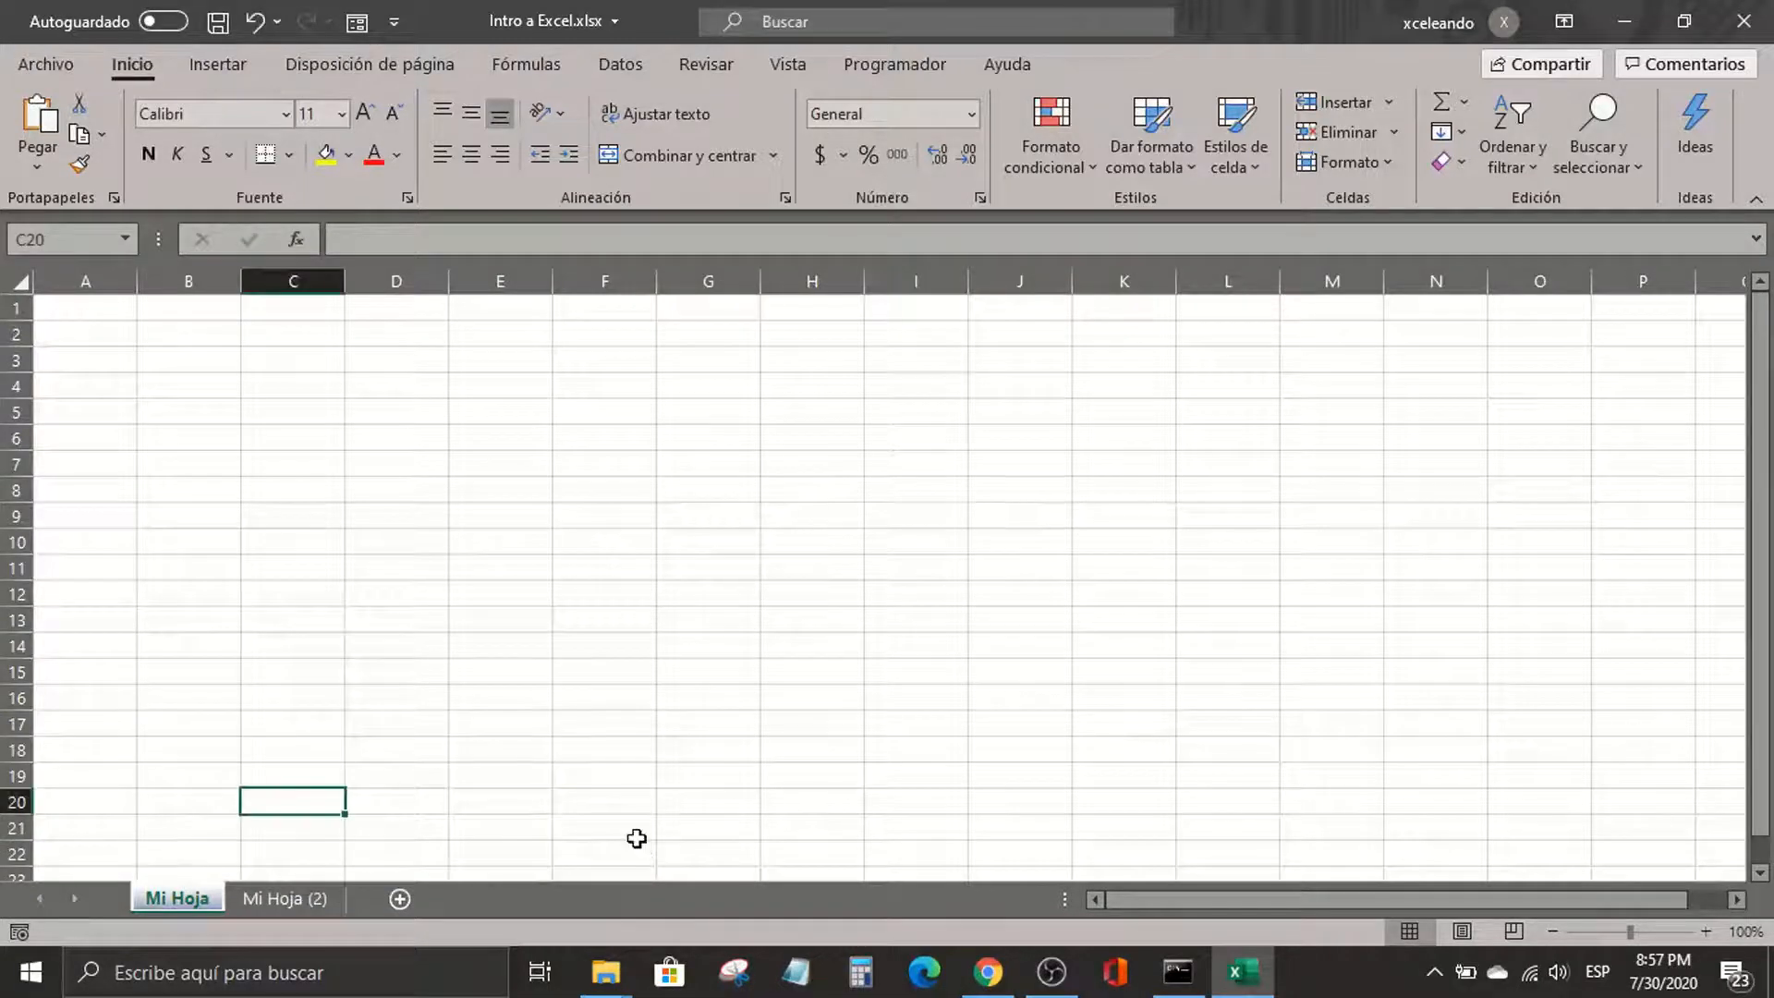
click(325, 900)
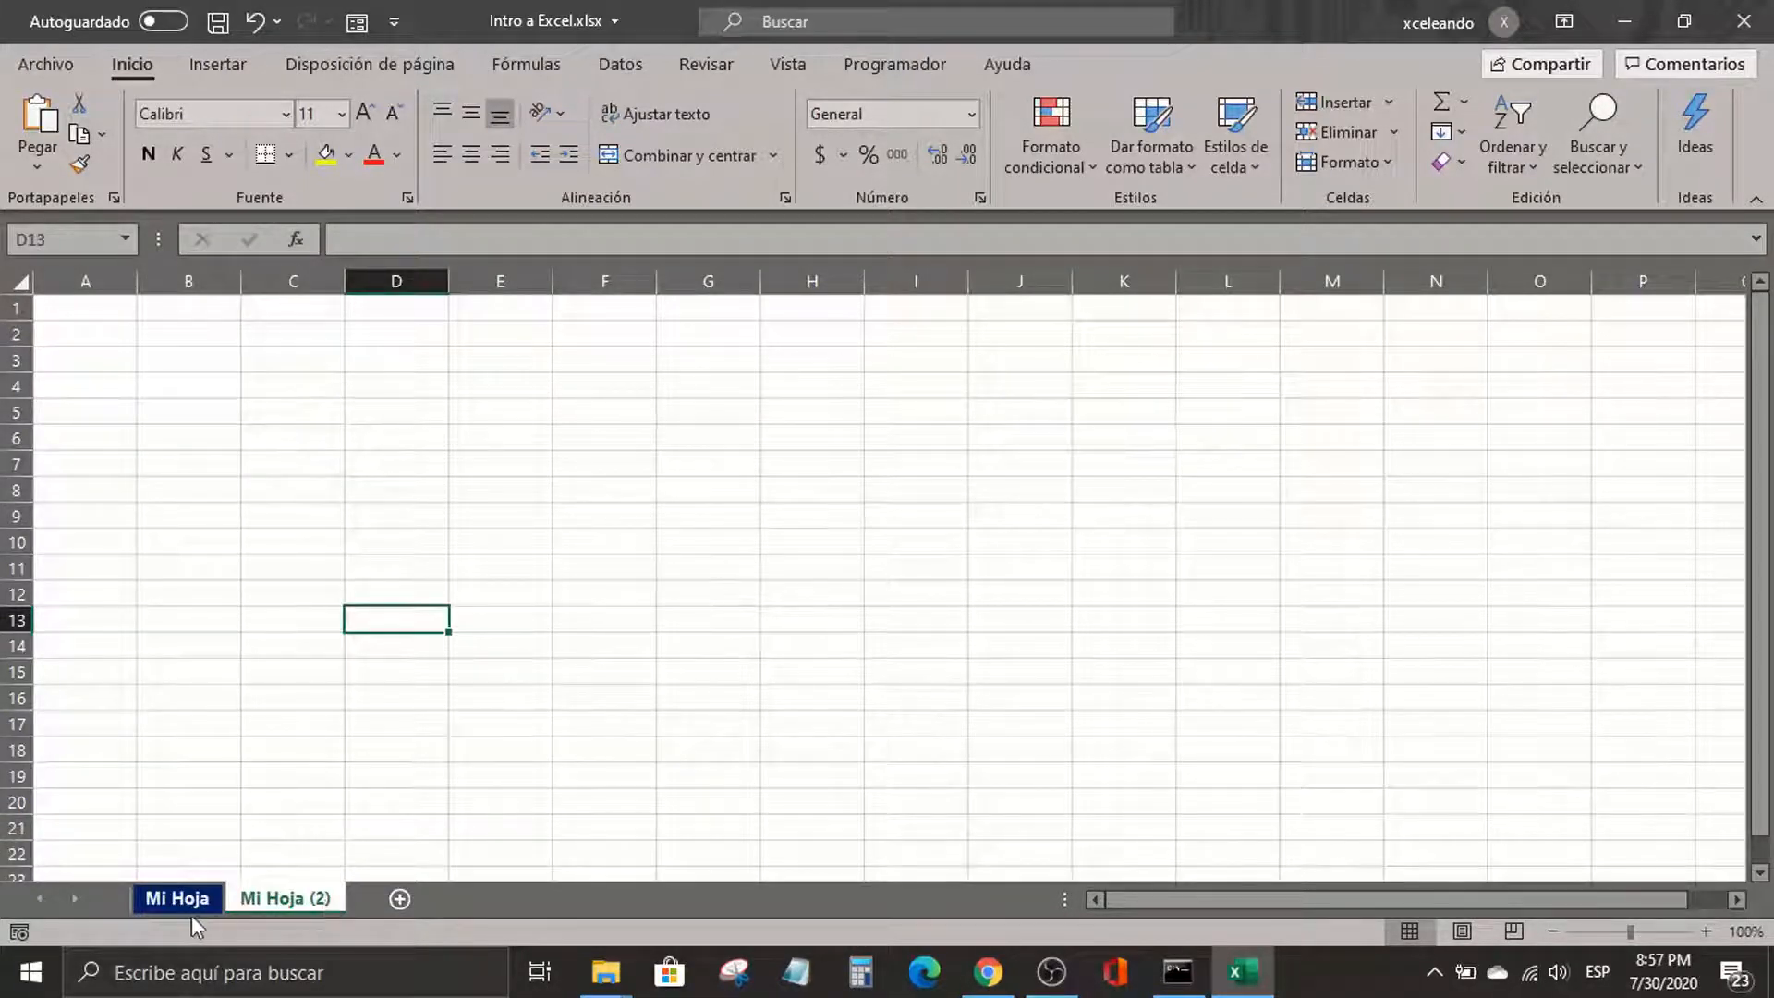
Add three new blank worksheets after Mi Hoja (2)
click(410, 901)
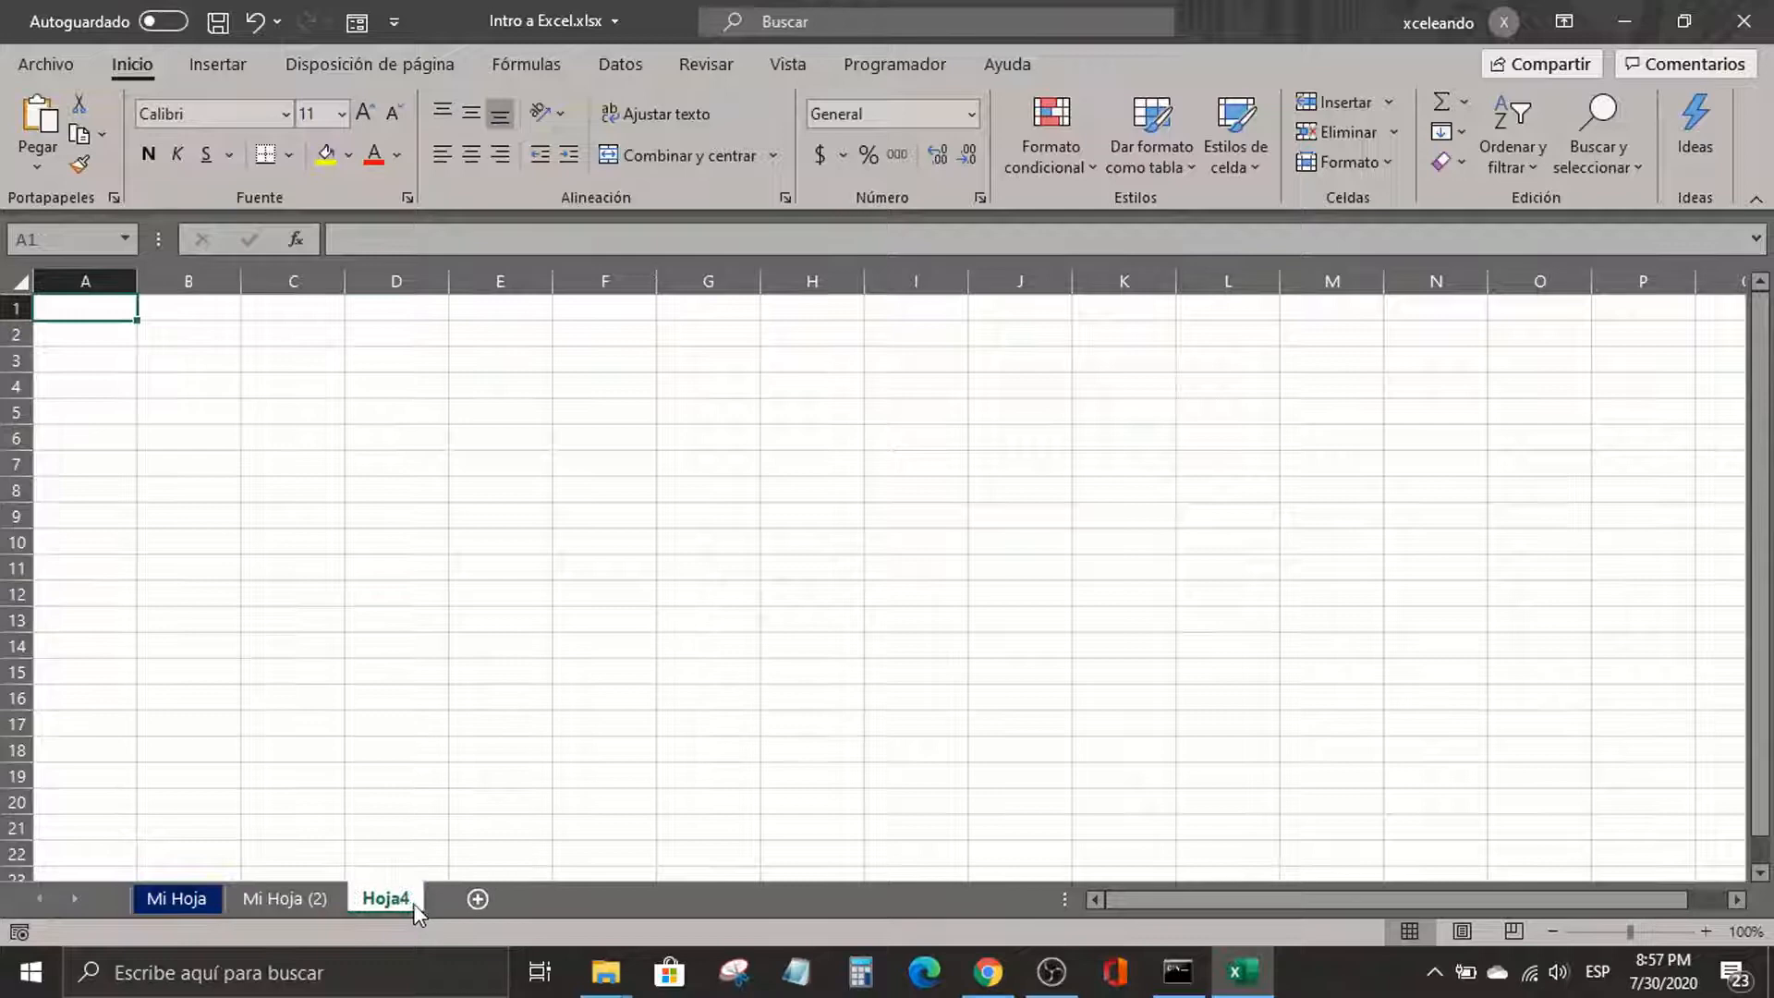
click(477, 899)
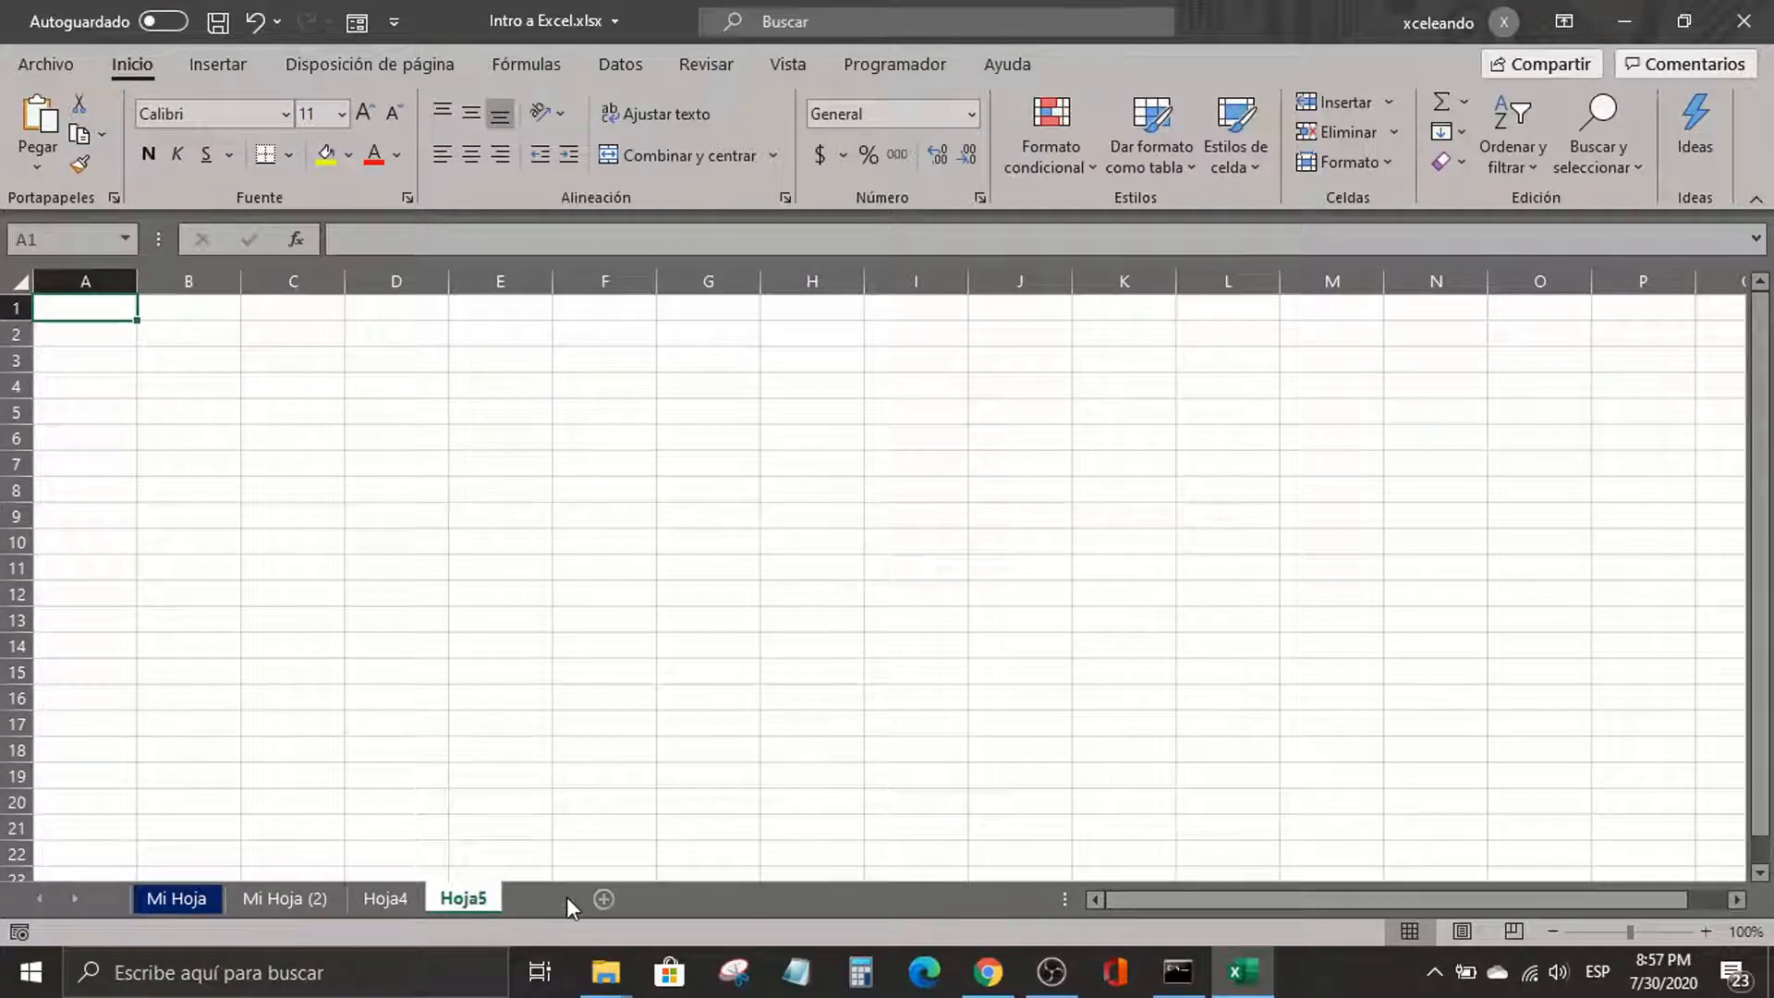
click(565, 898)
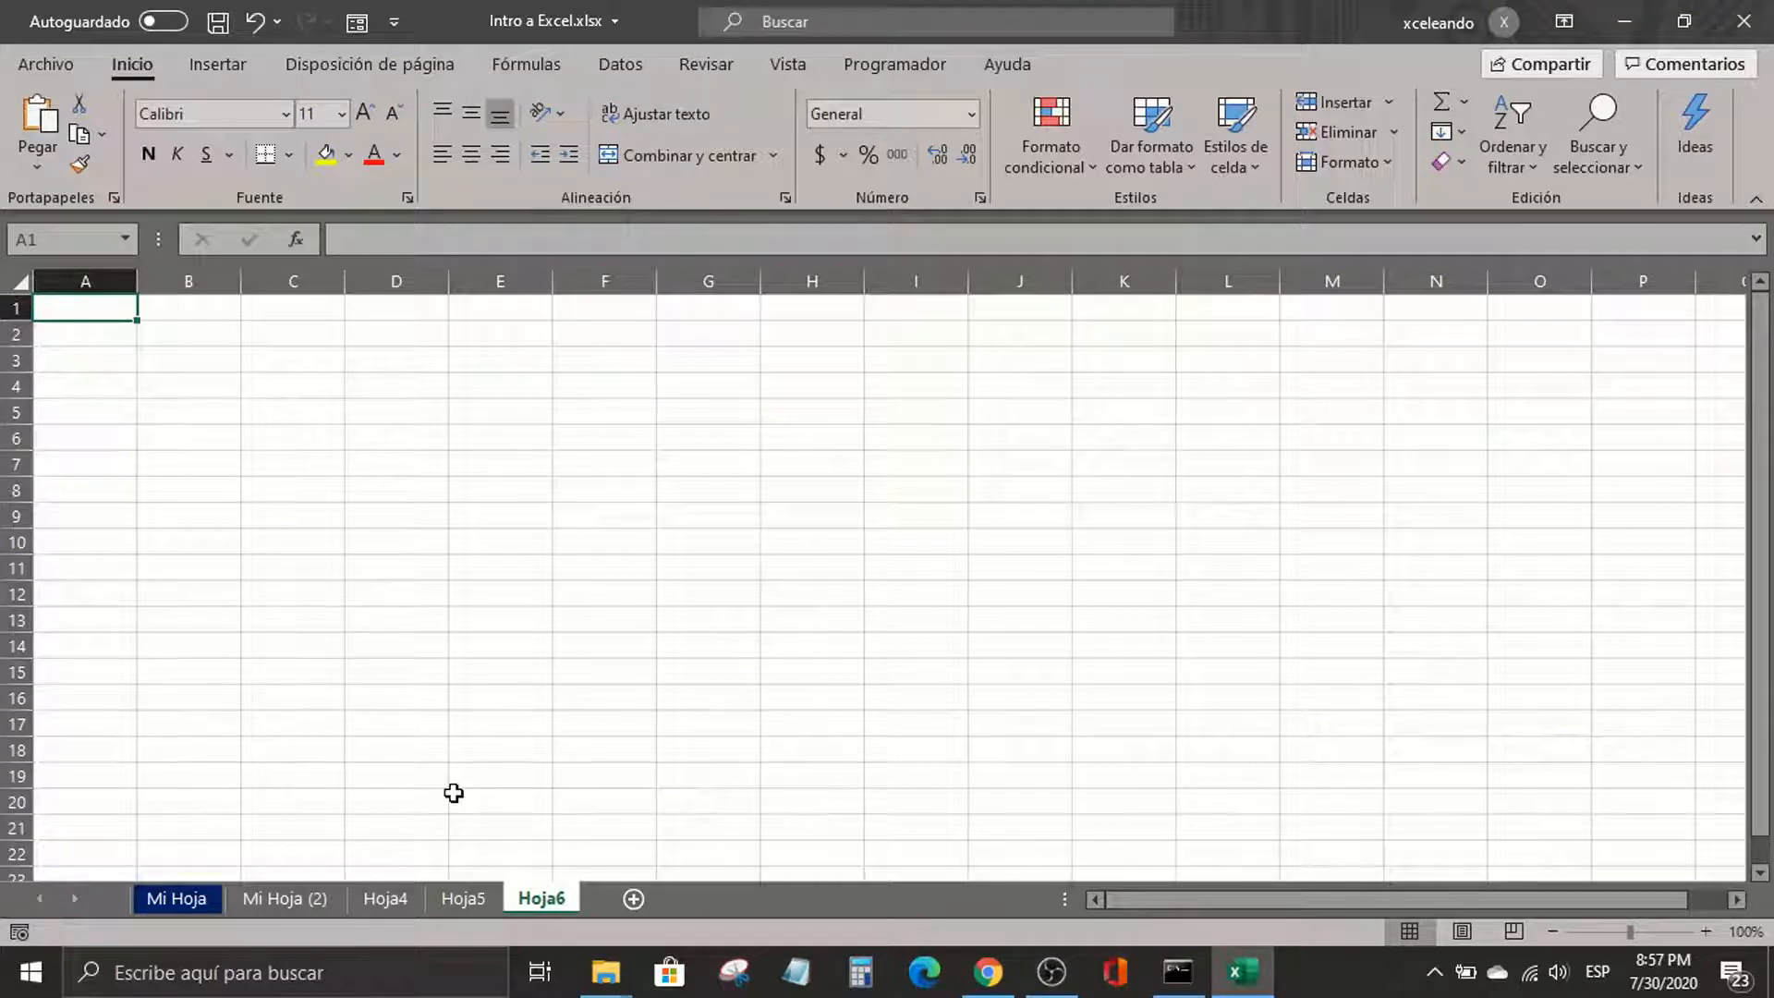
Enter the text Ctrl in cell E15 of the Hoja6 worksheet
click(546, 680)
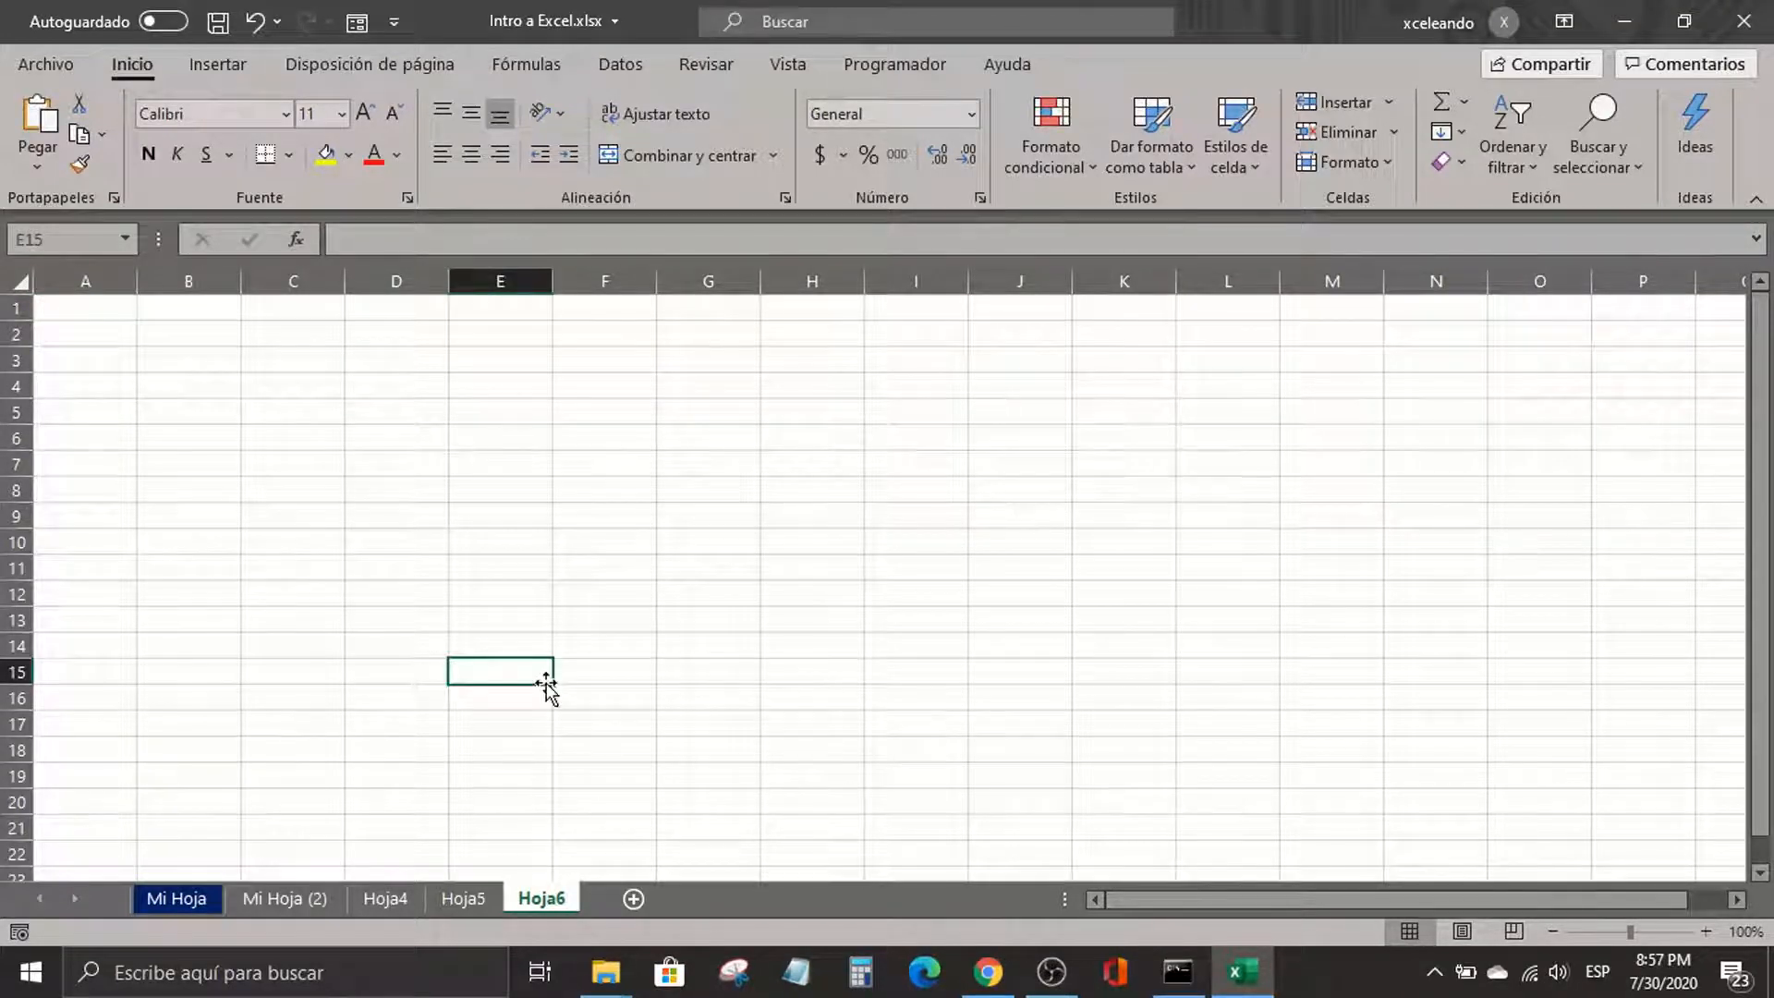
text(C)
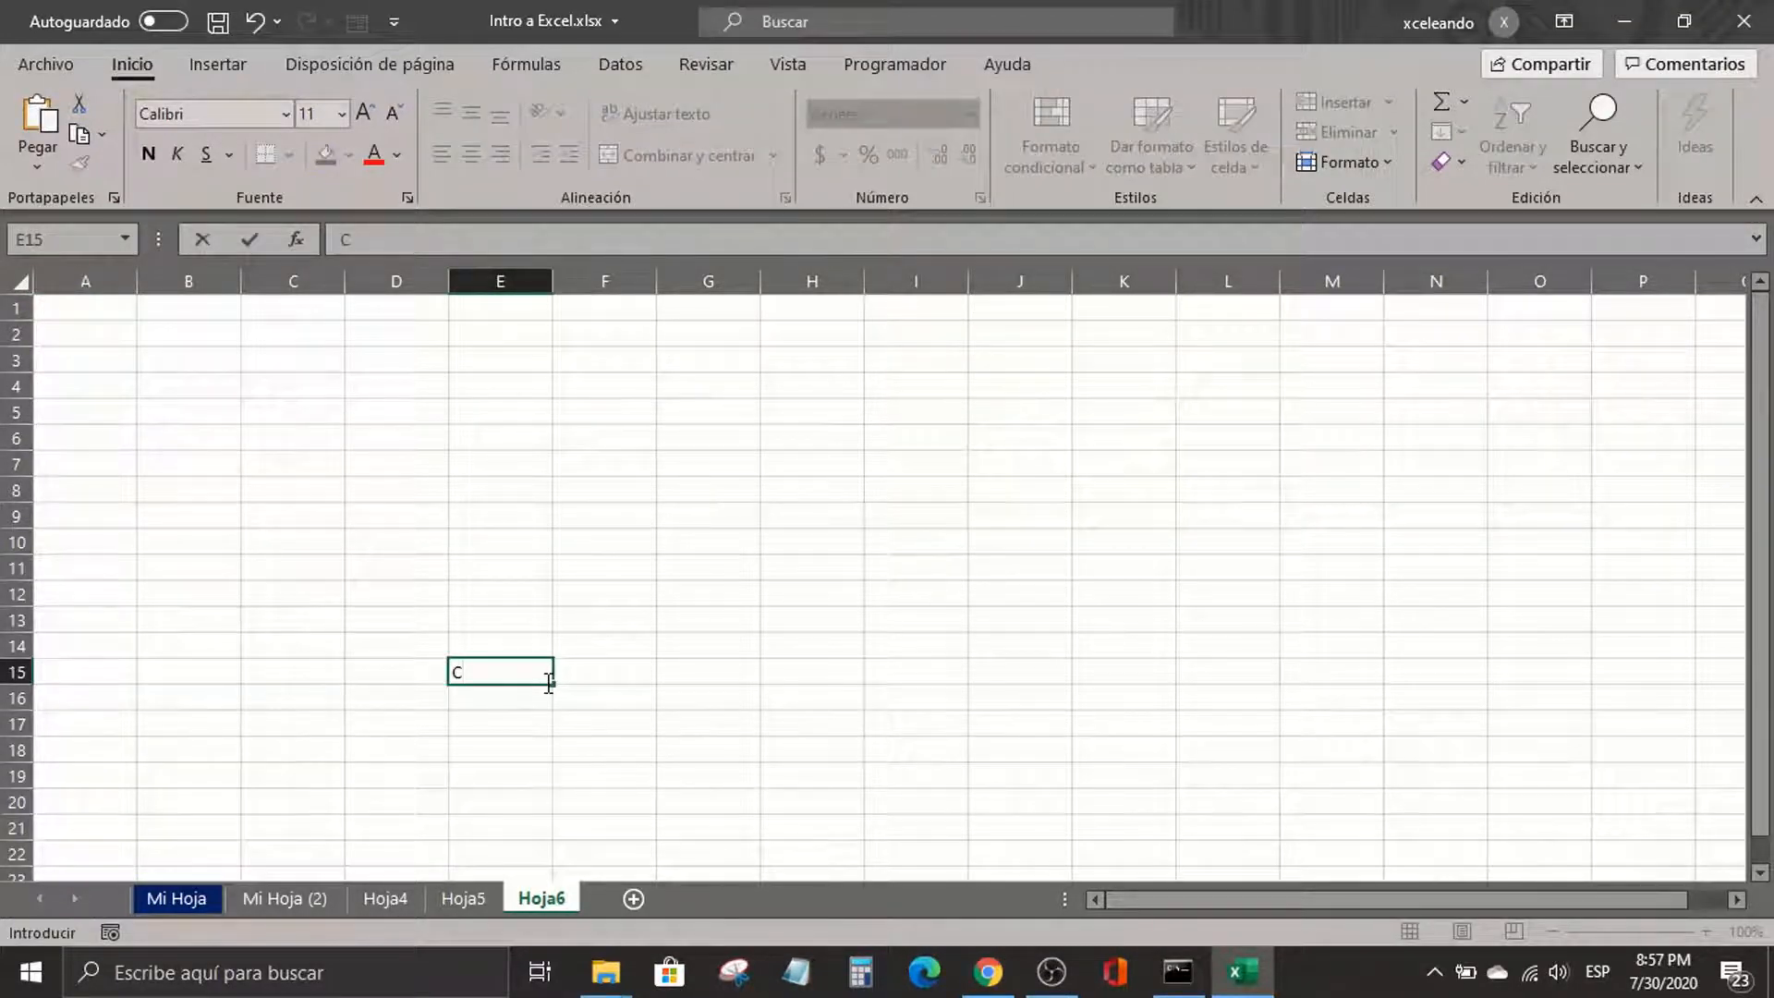
text(trl)
key(Return)
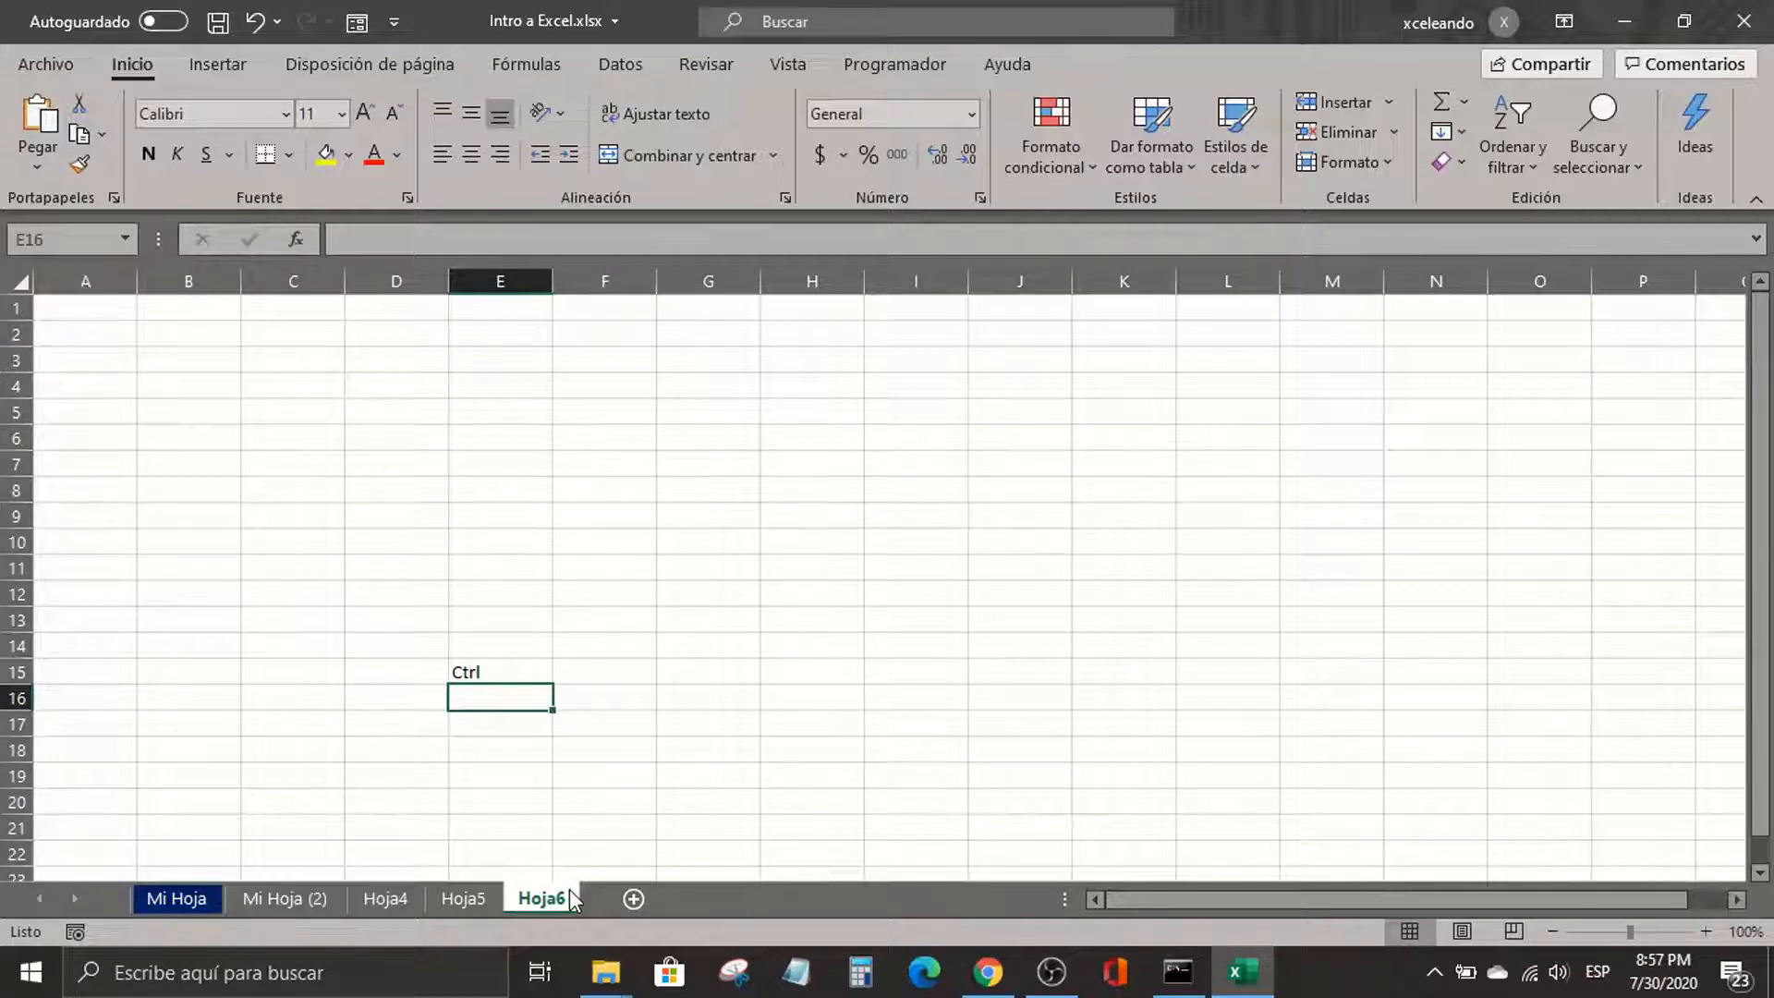
Group the Hoja4, Hoja5 and Hoja6 worksheets and move them together between Mi Hoja and Mi Hoja (2)
ctrl+click(473, 898)
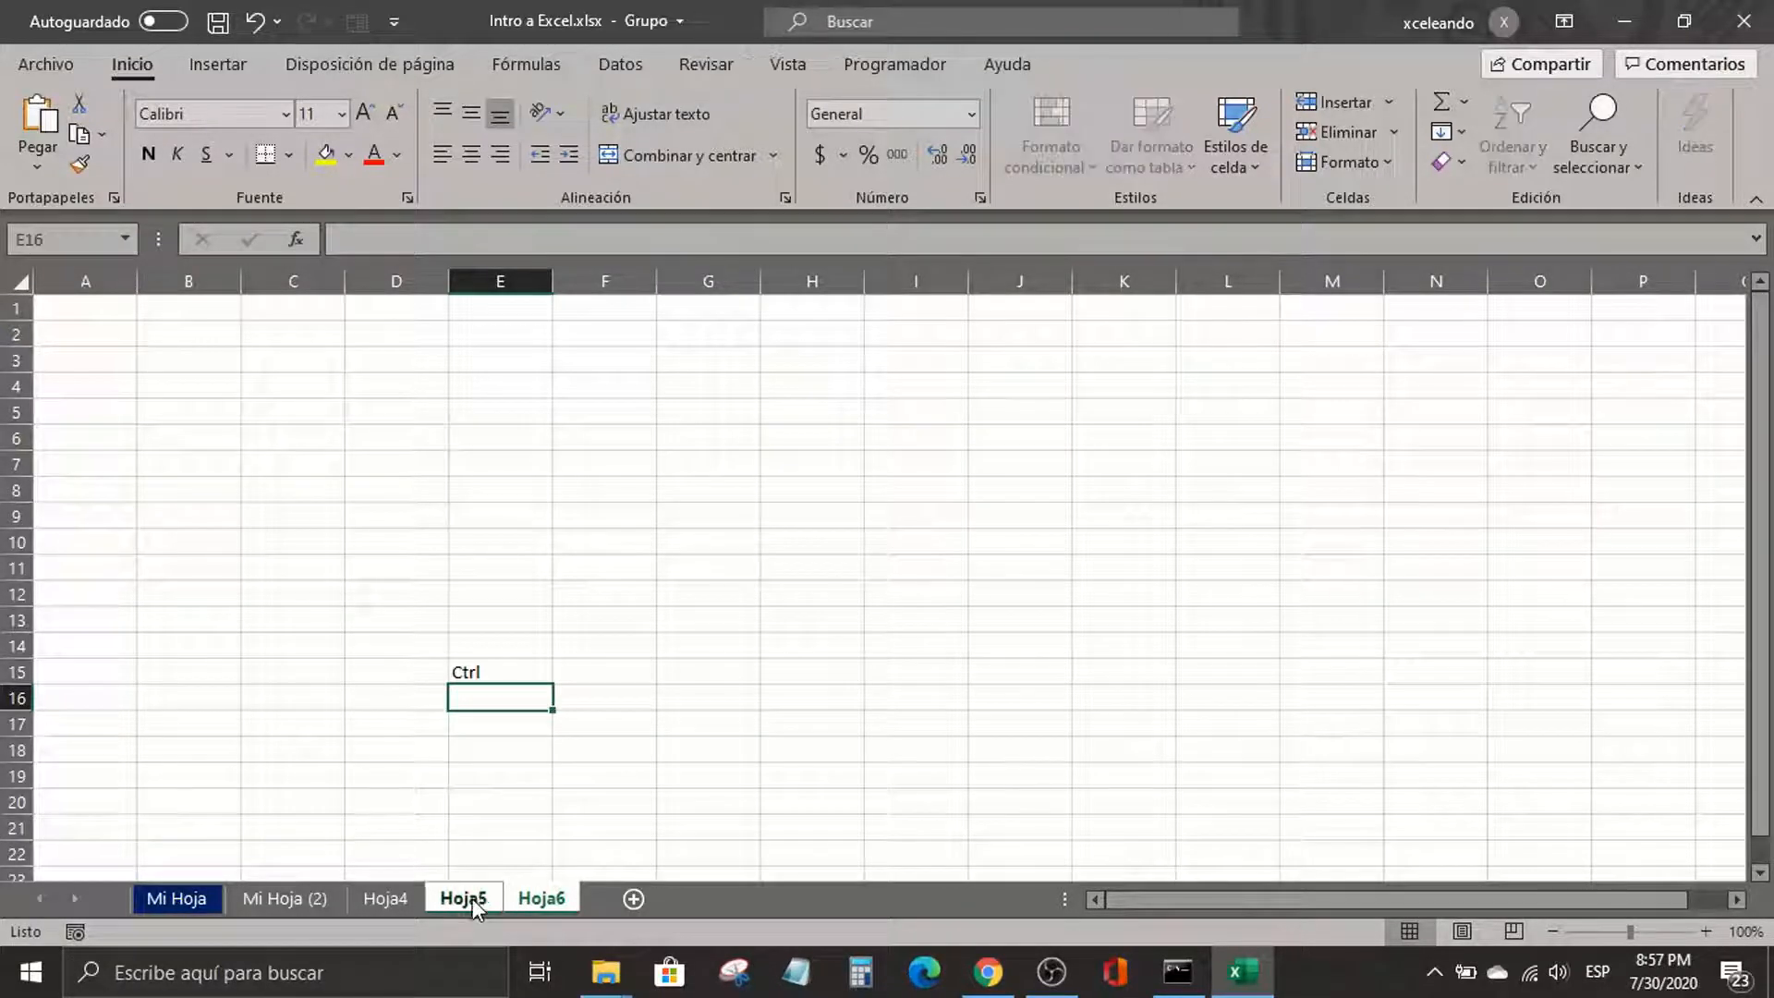
ctrl+click(388, 898)
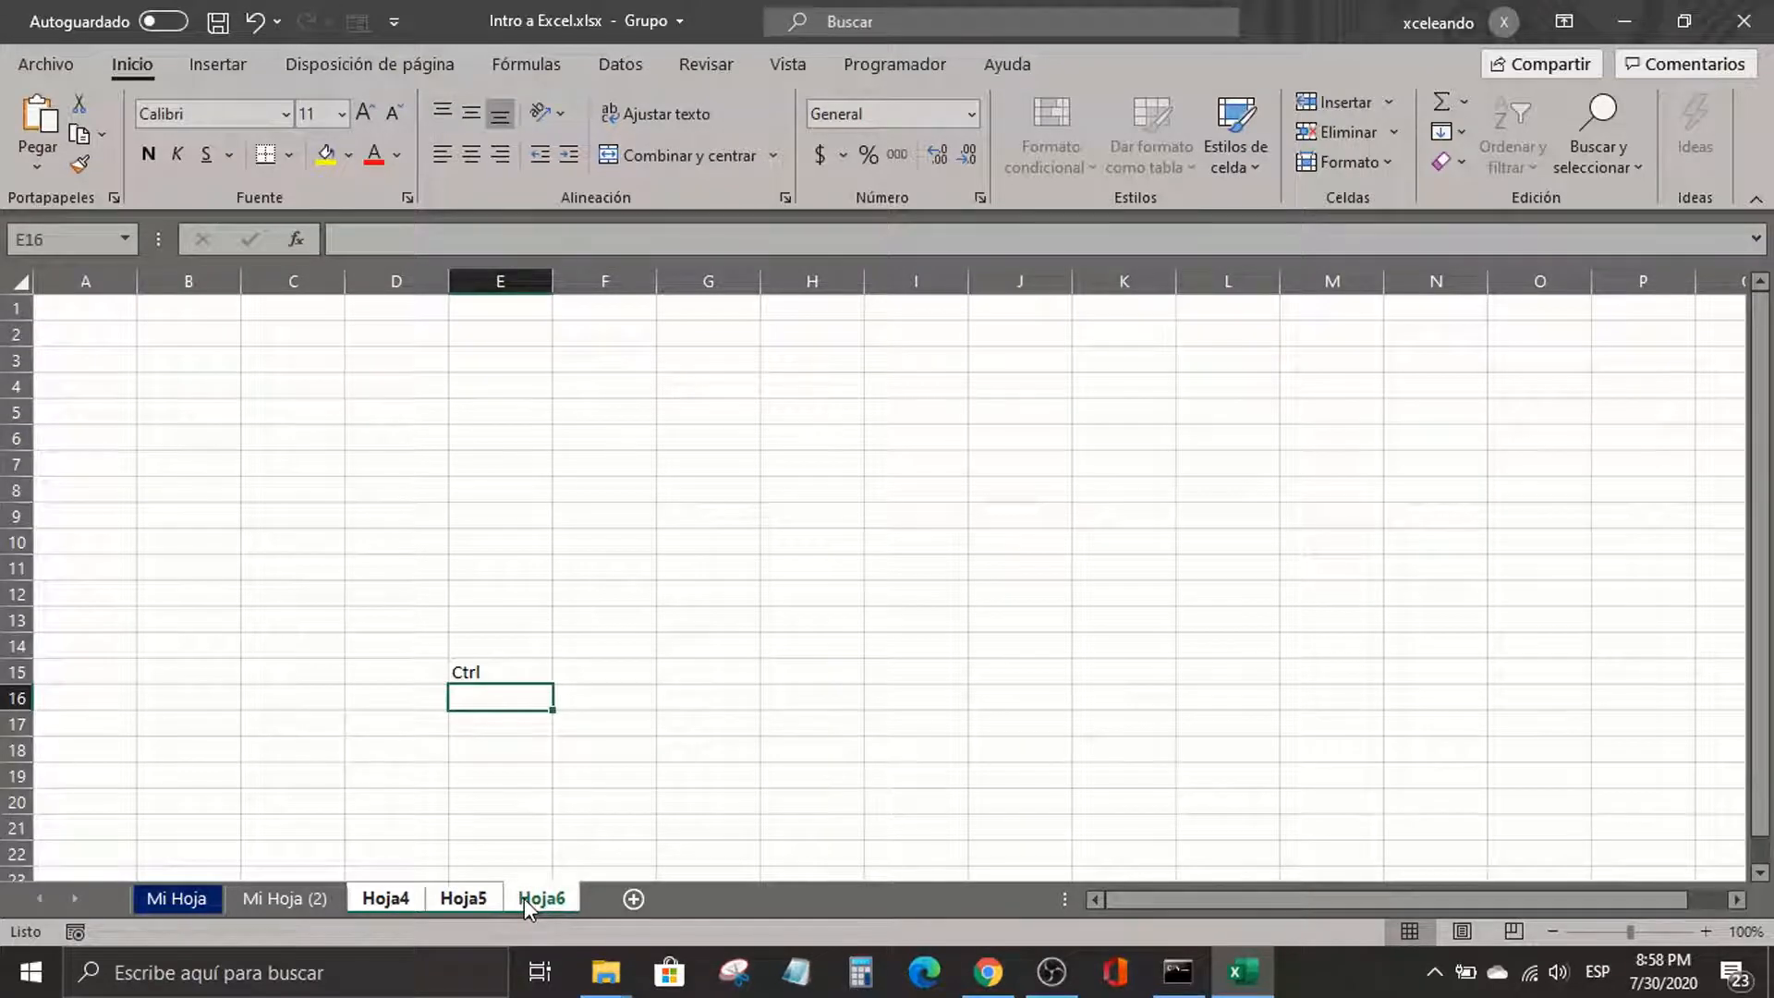
mouse_move(524, 898)
mouse_down()
mouse_move(278, 882)
mouse_move(480, 899)
mouse_move(327, 872)
mouse_up()
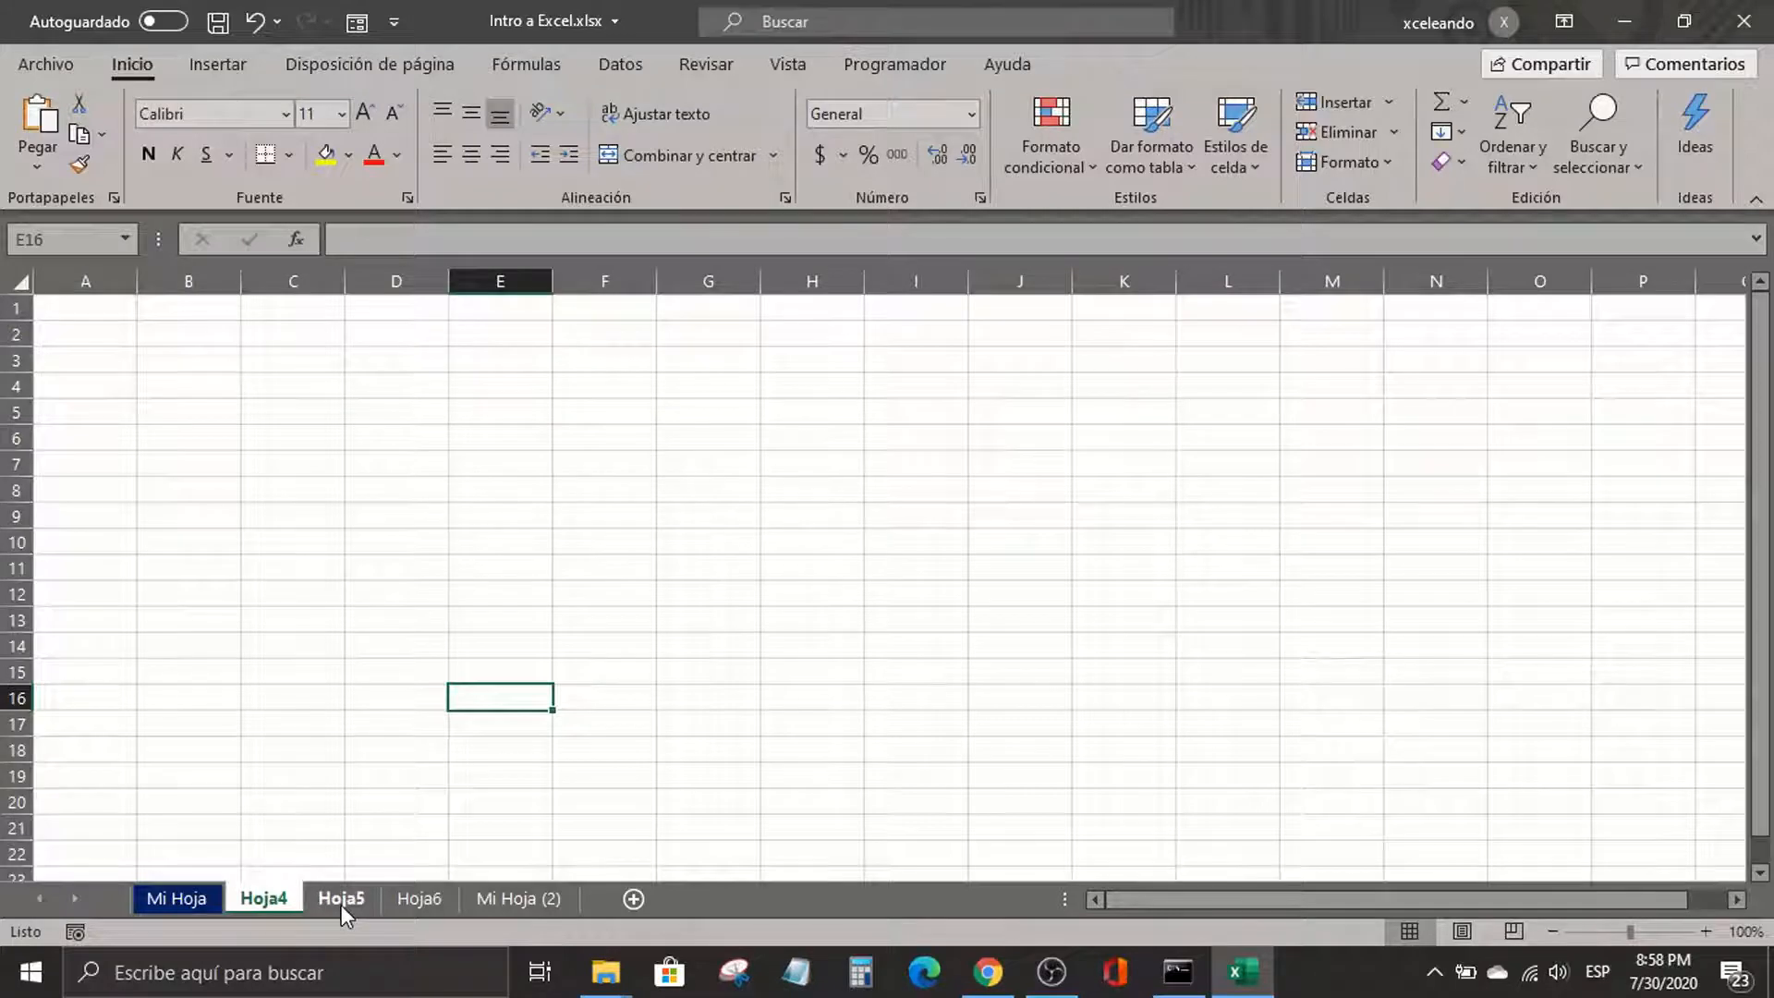
Group the consecutive worksheets Hoja4 through Hoja6 and delete them permanently from the workbook
shift+click(341, 901)
shift+click(430, 898)
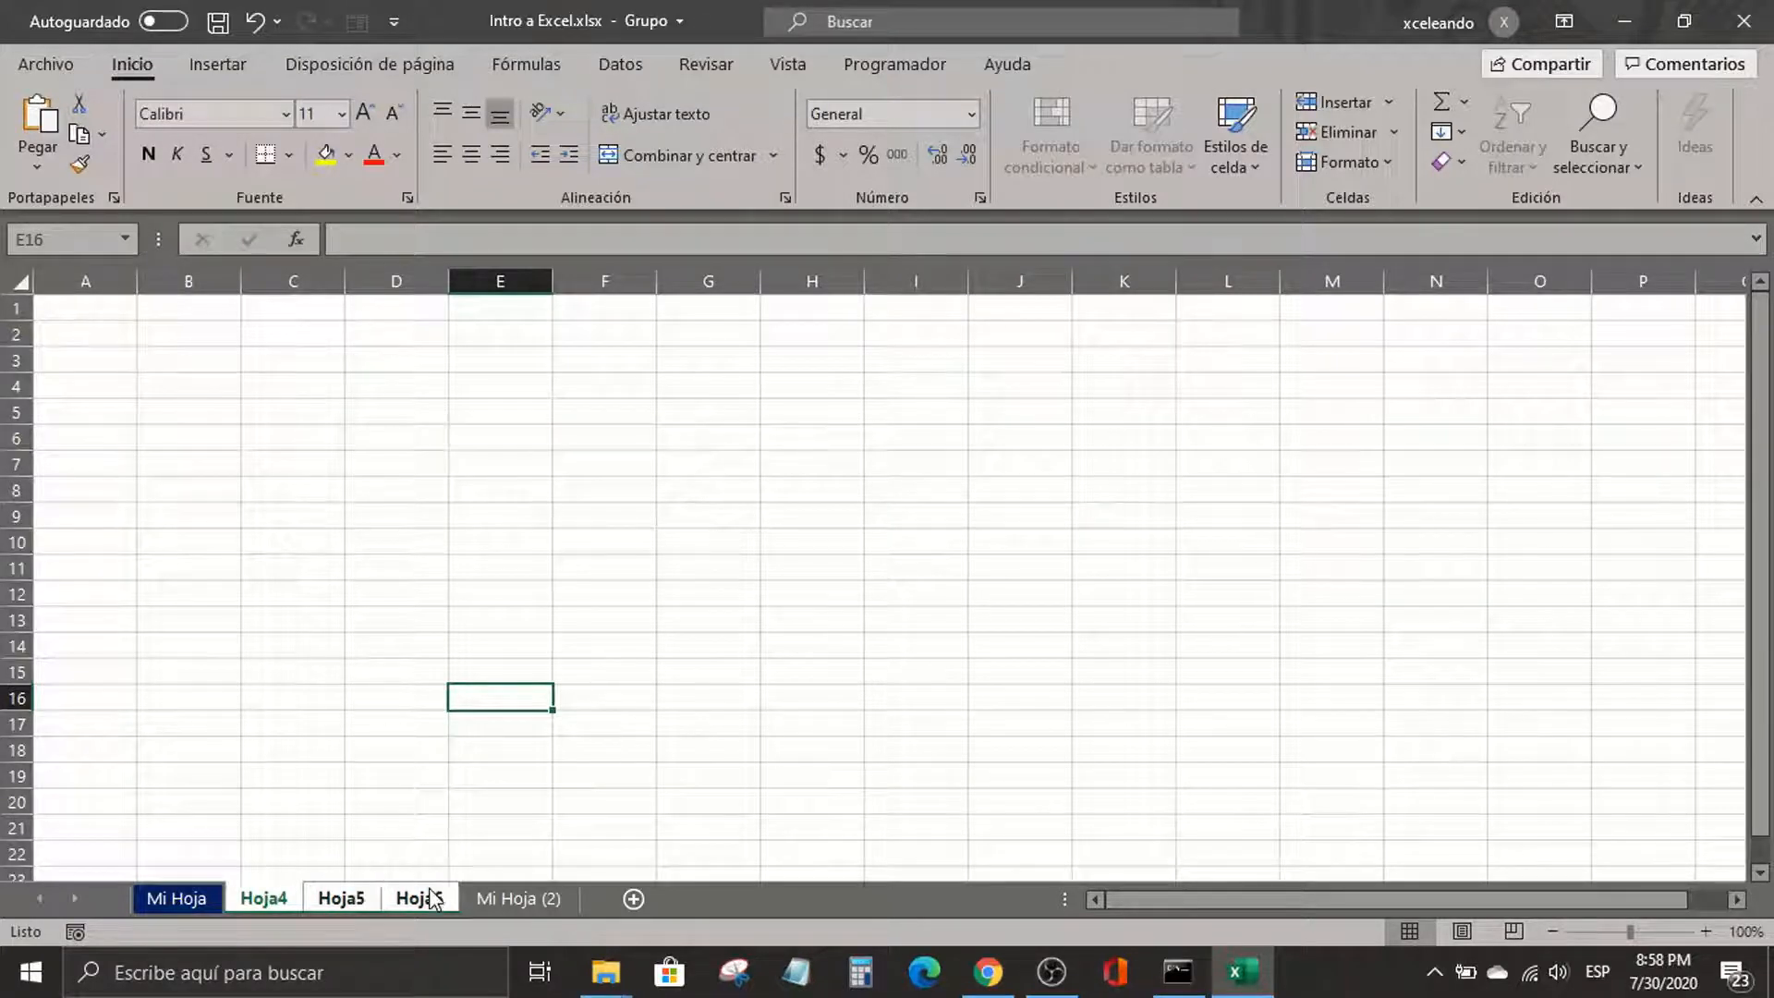
right_click(430, 898)
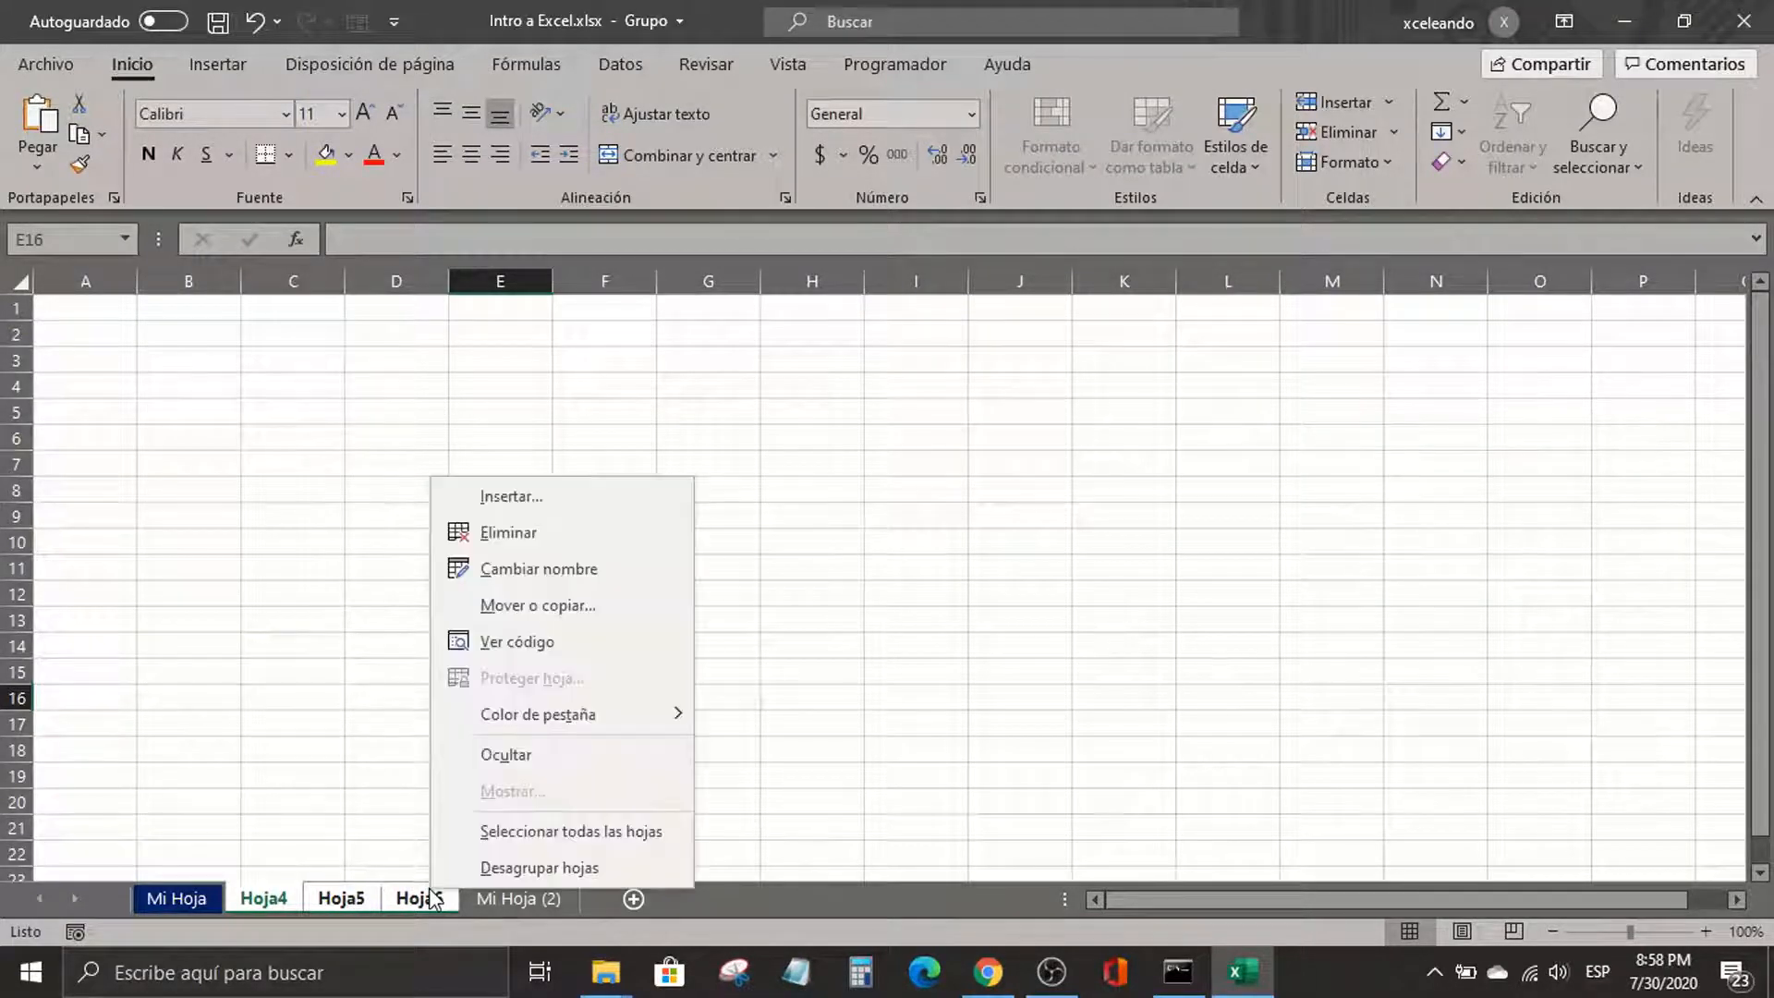
click(678, 535)
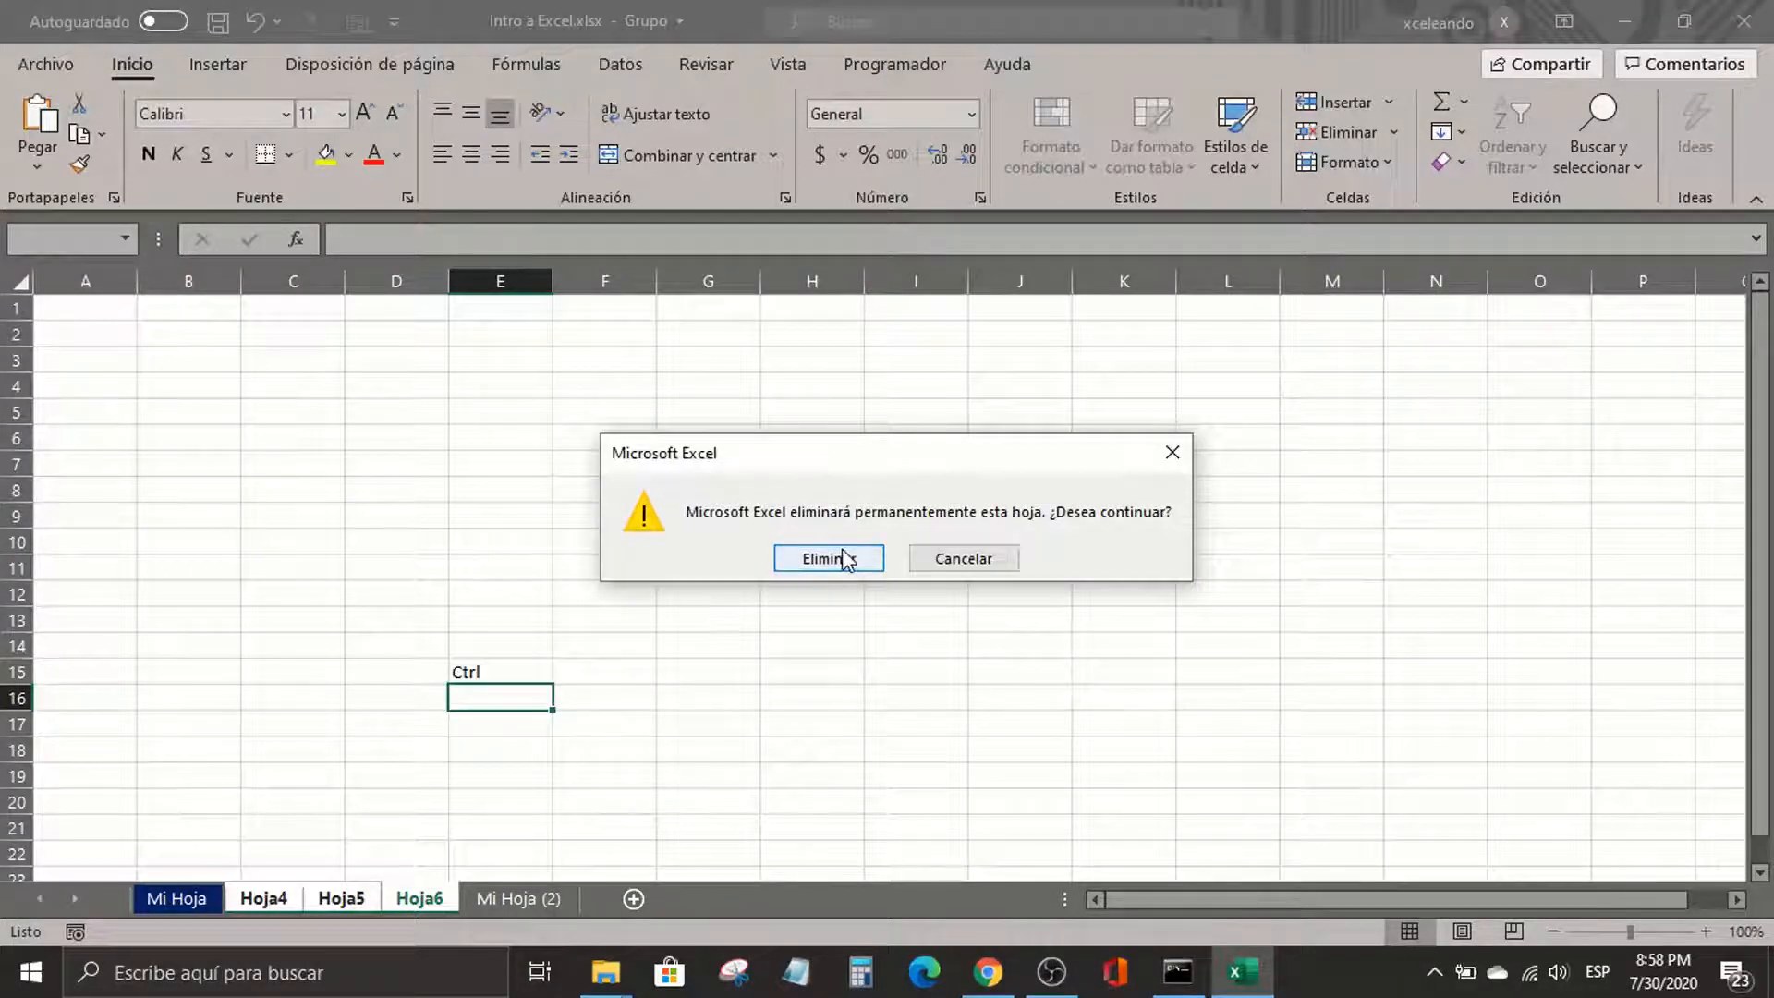
click(843, 556)
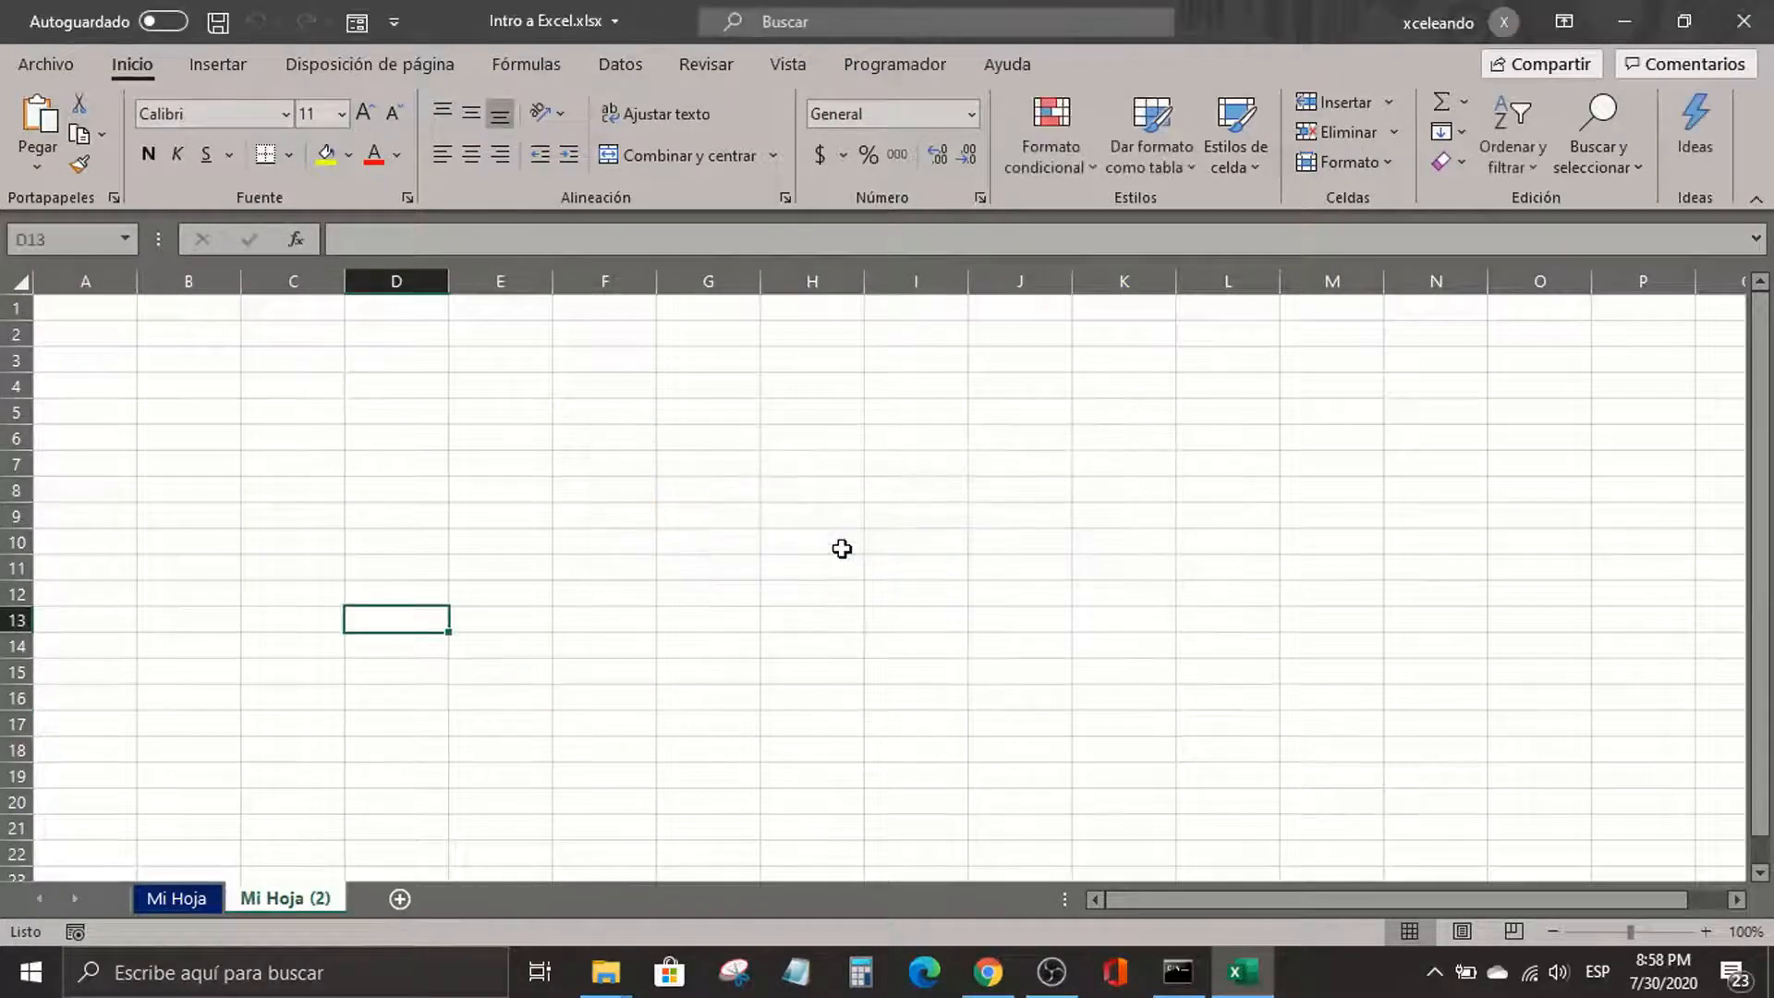
Switch back and forth between the Mi Hoja and Mi Hoja (2) worksheets, ending on Mi Hoja
click(200, 902)
click(276, 896)
click(202, 905)
click(284, 898)
click(185, 901)
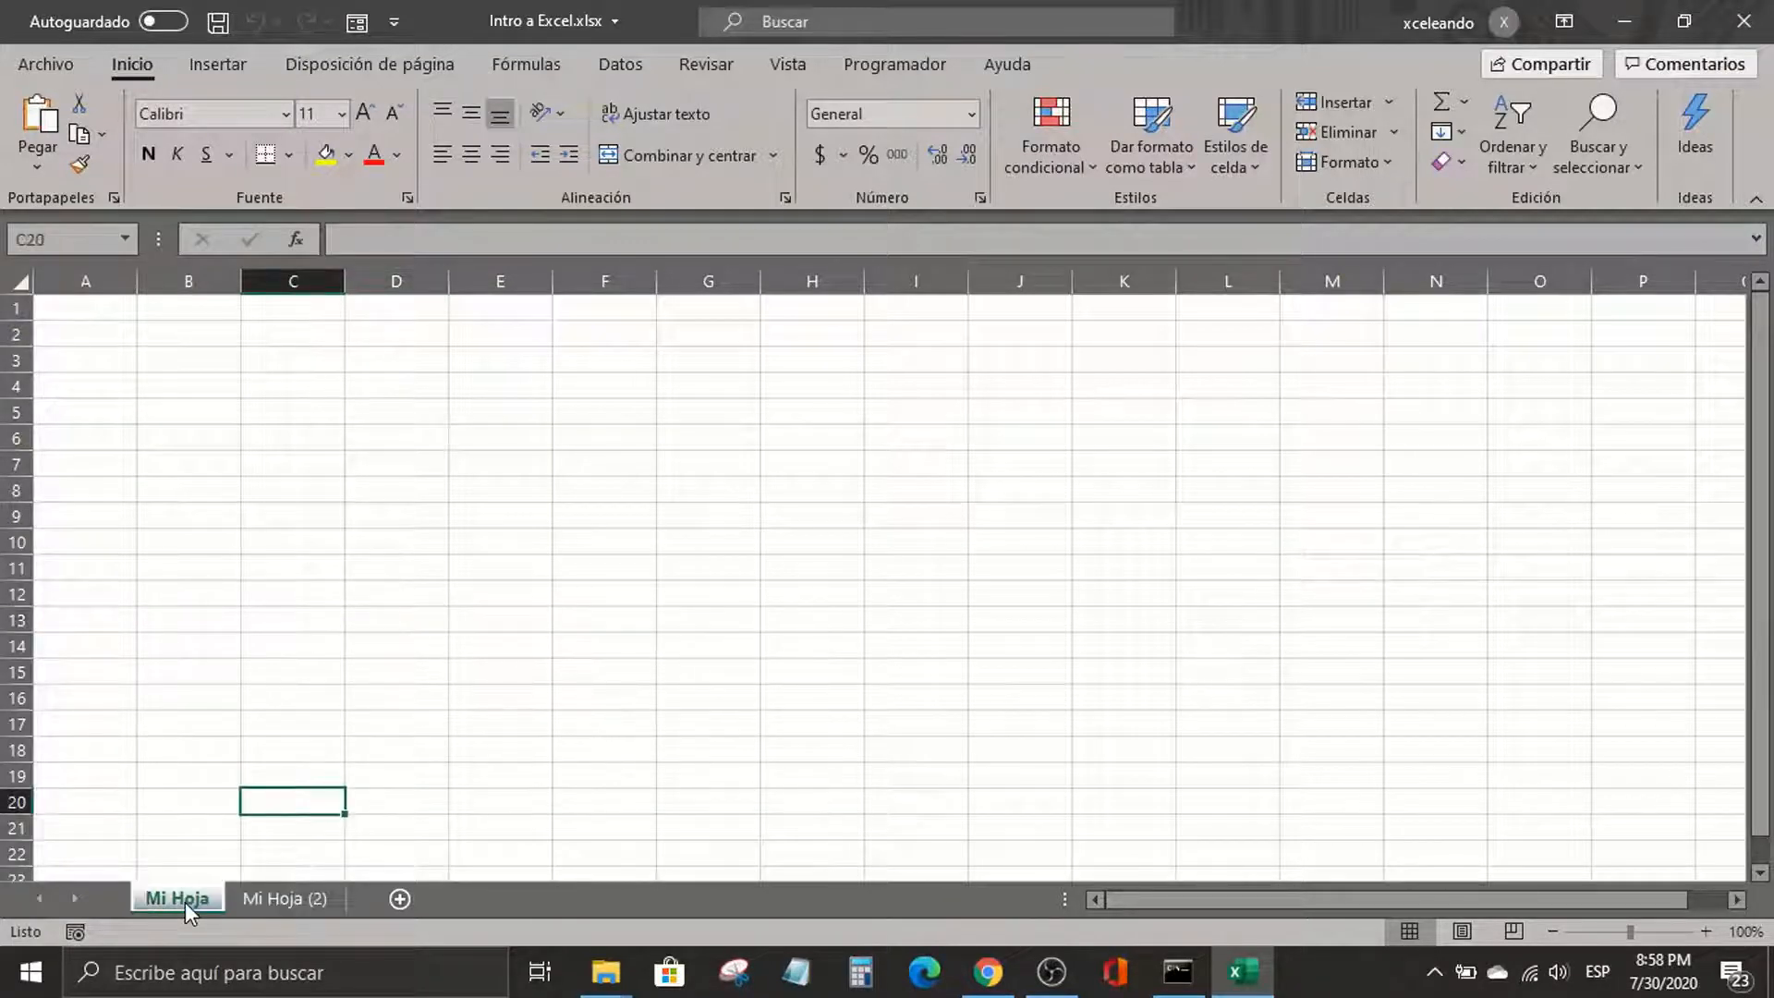
On Mi Hoja, select row 4, then columns D through M, then column E together with row 5
click(277, 508)
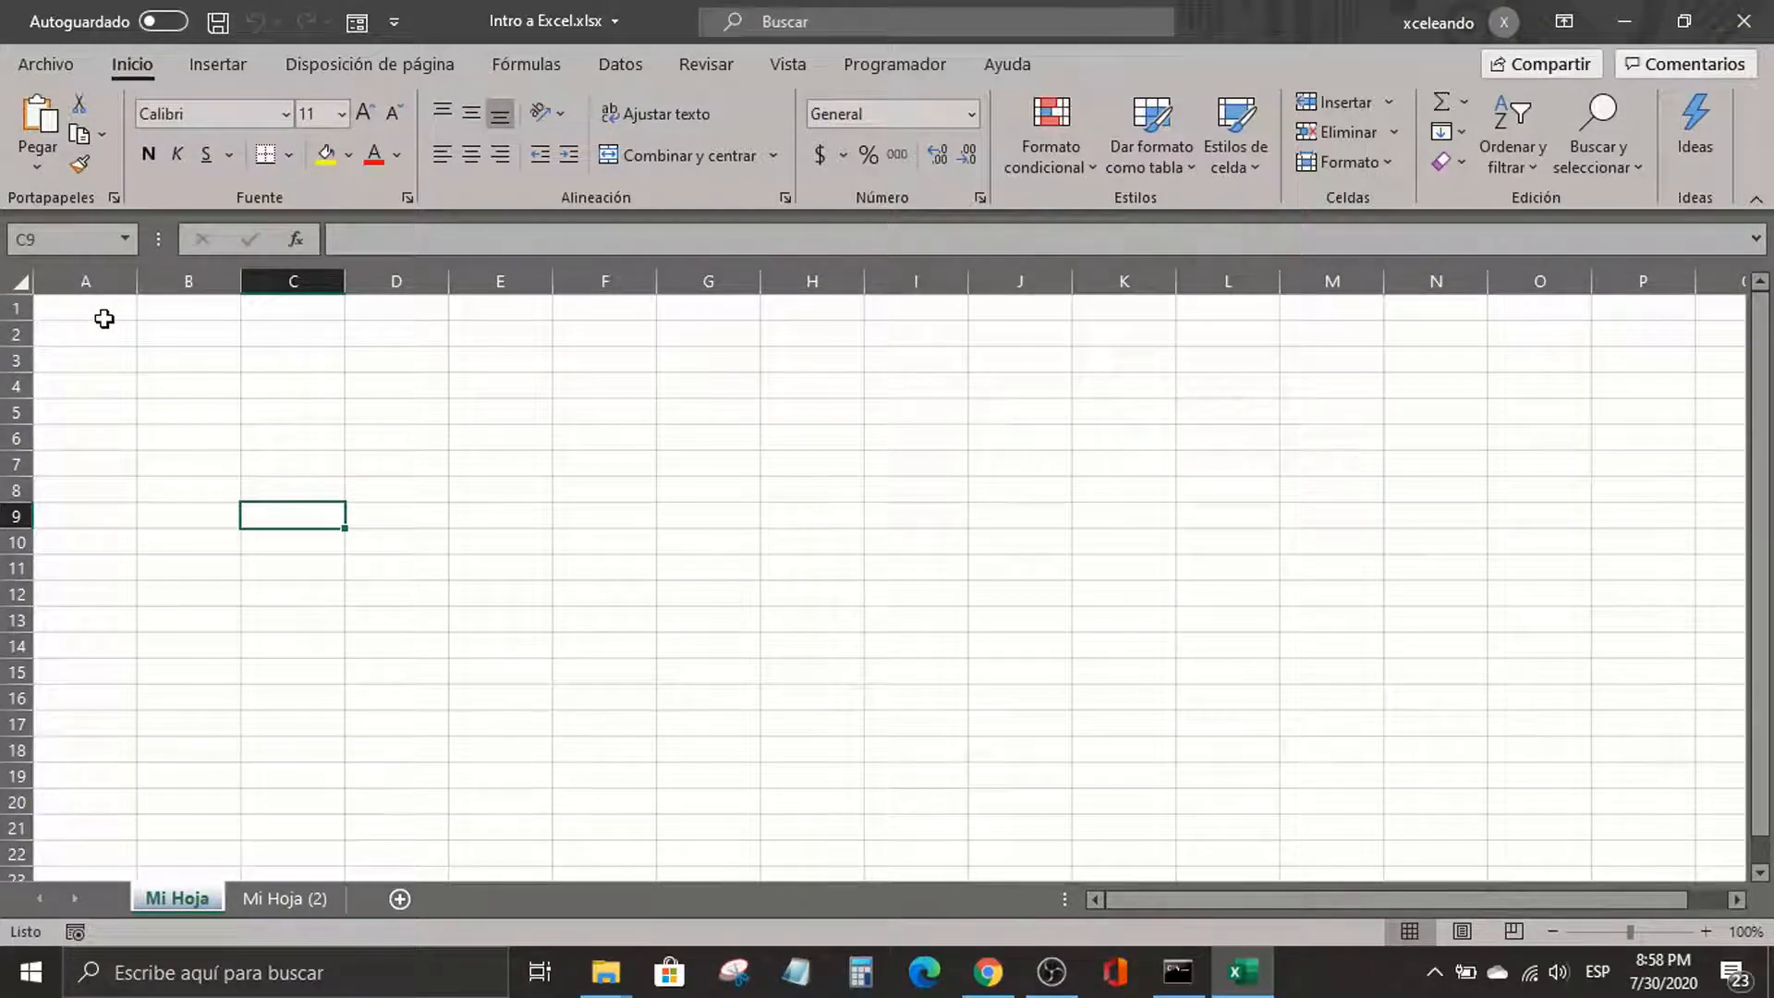
click(18, 381)
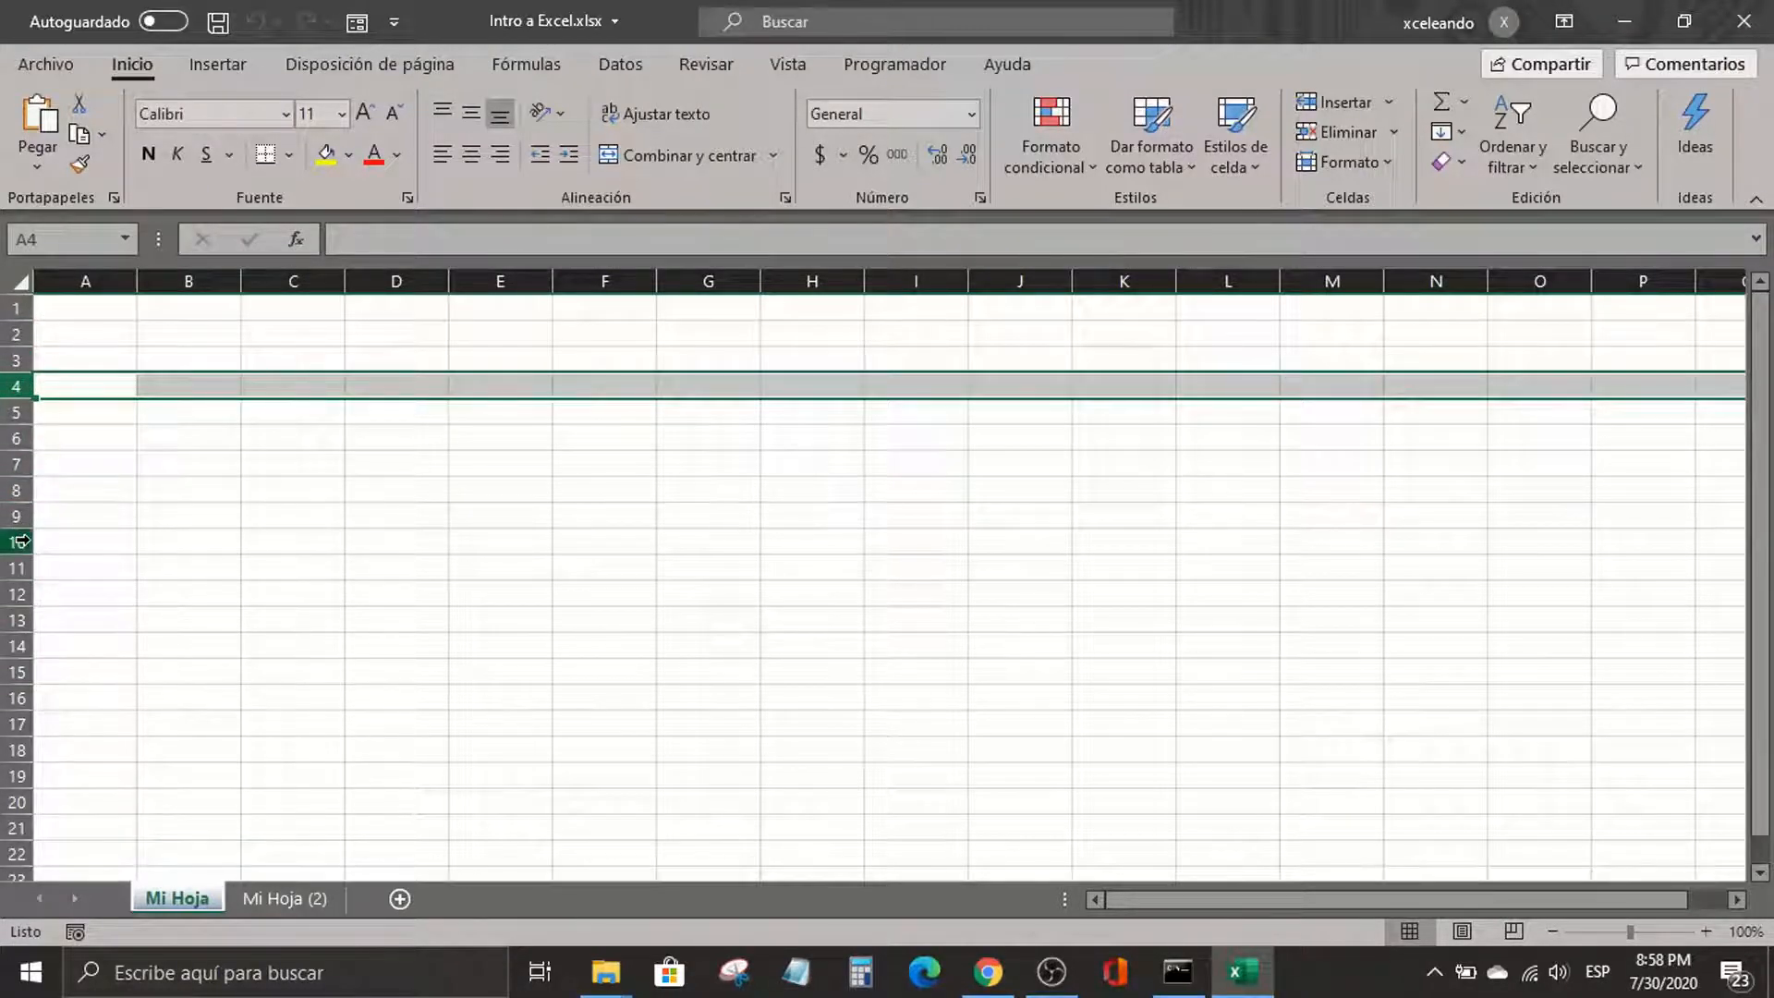
drag(407, 278, 1296, 264)
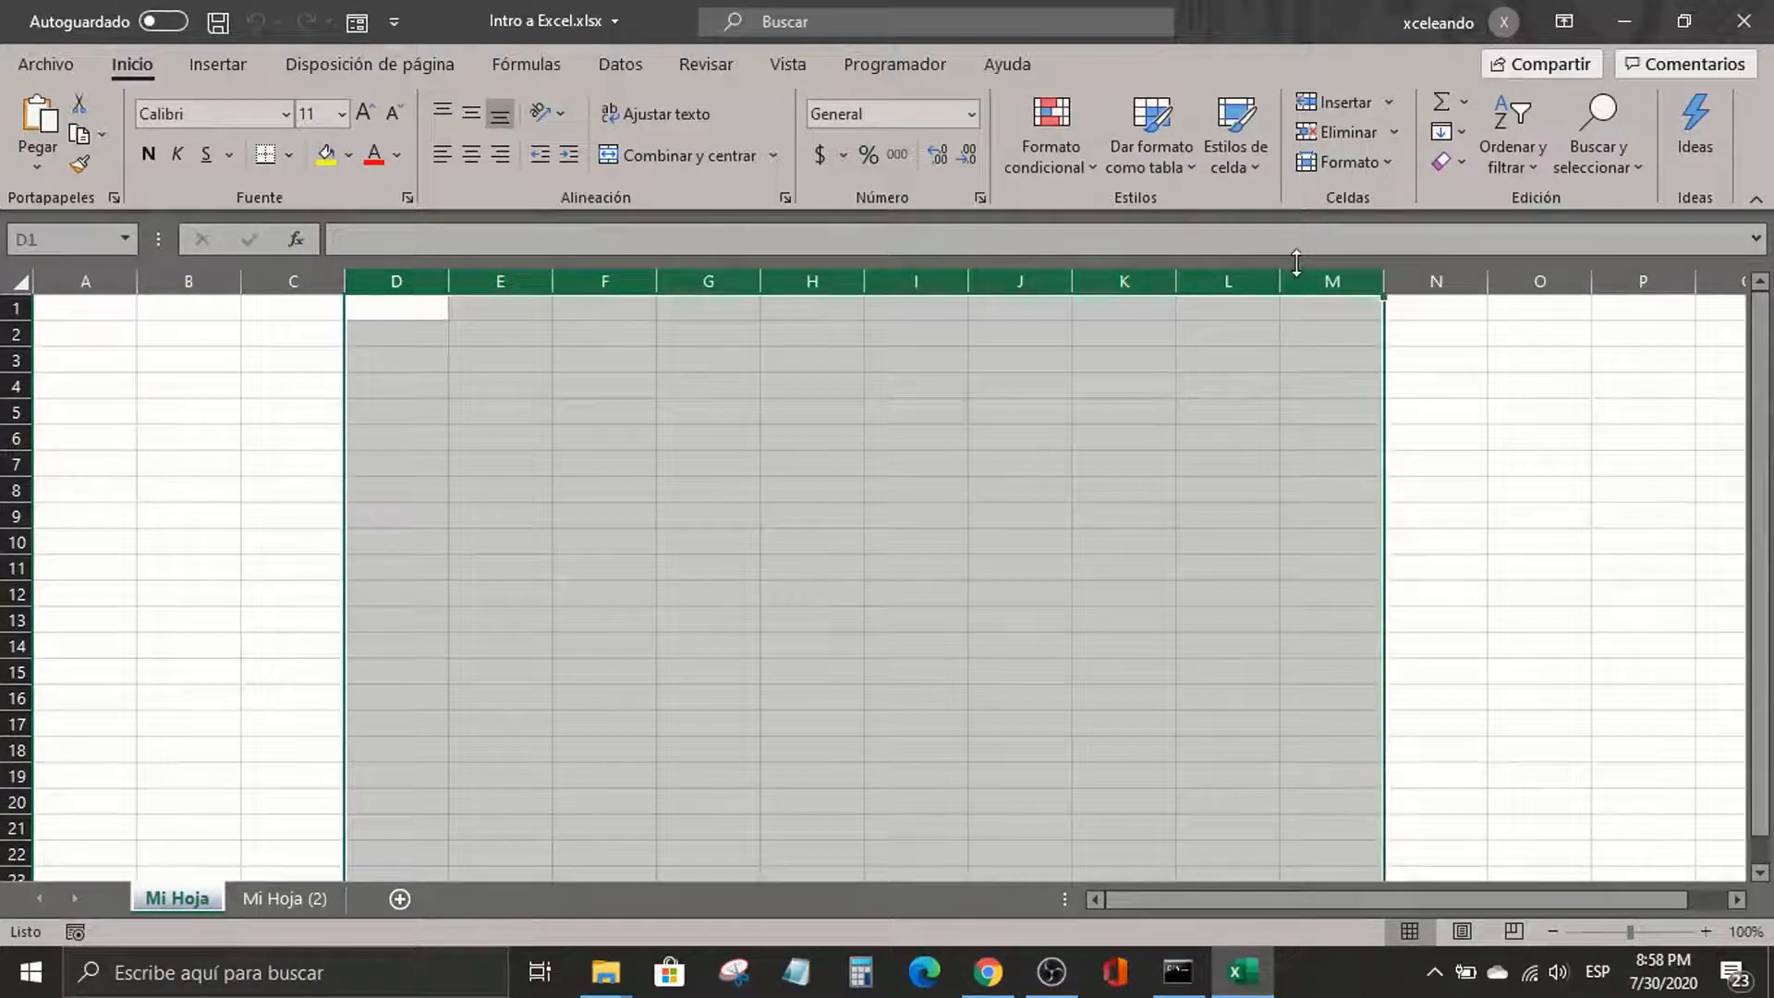
click(488, 267)
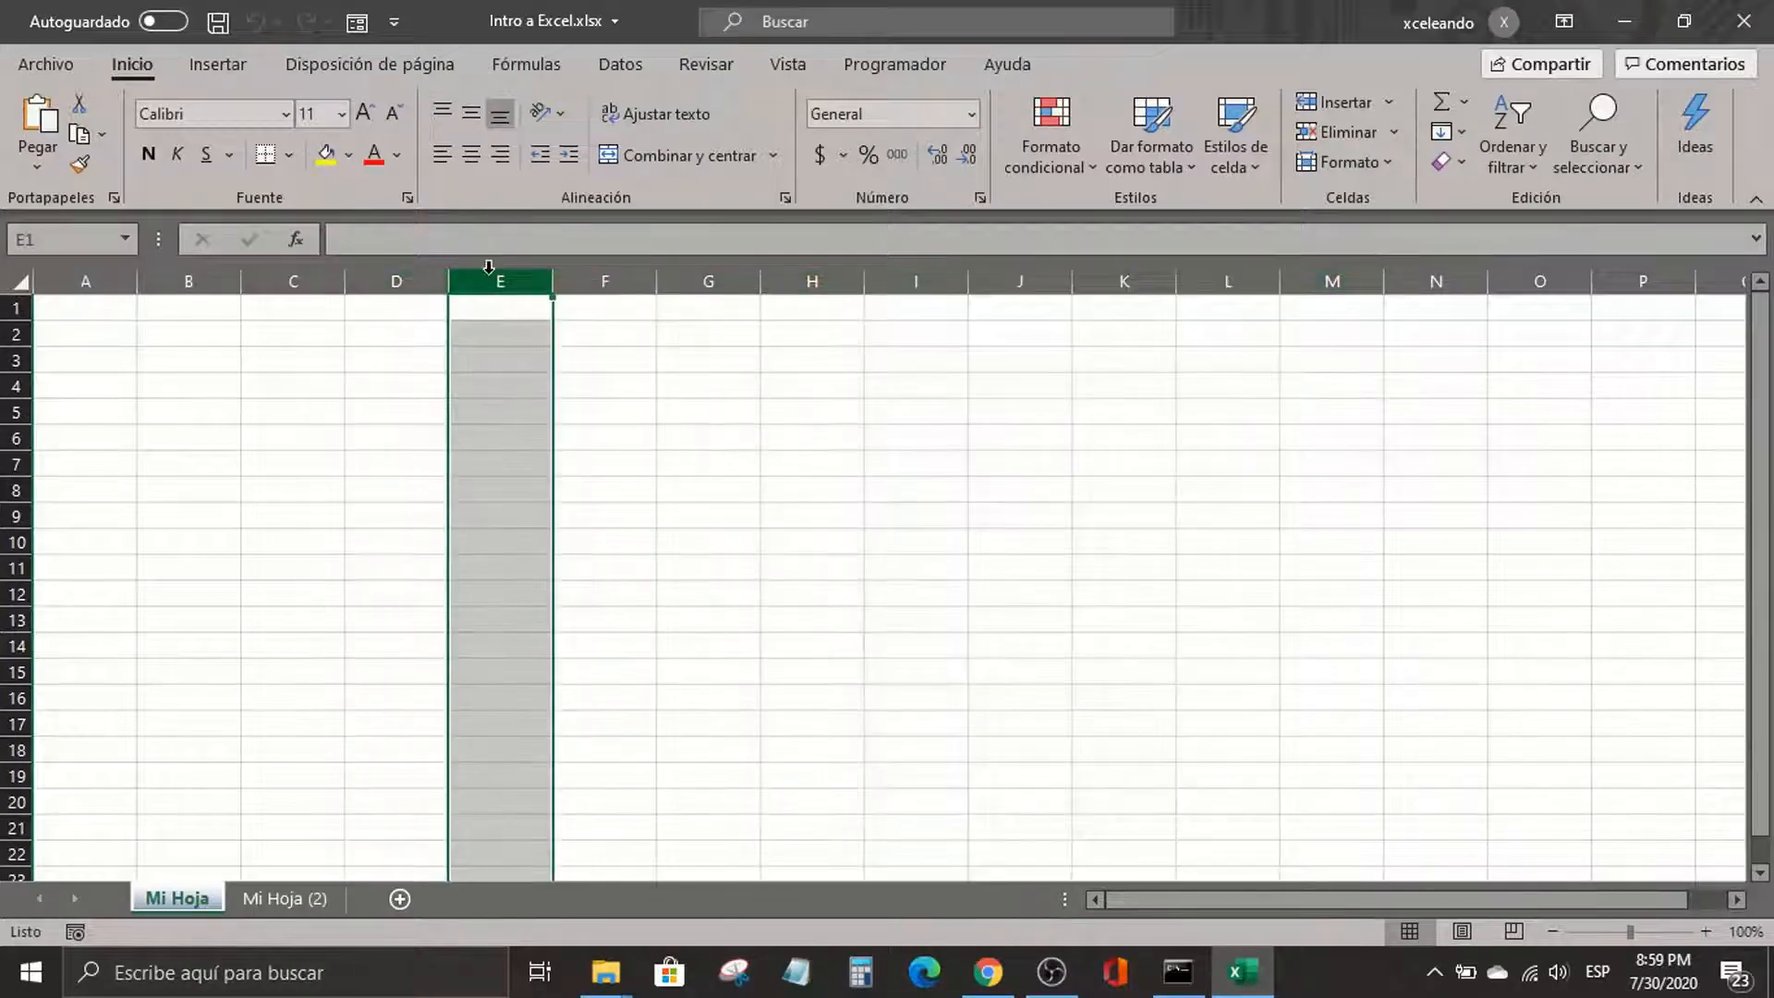
ctrl+click(9, 412)
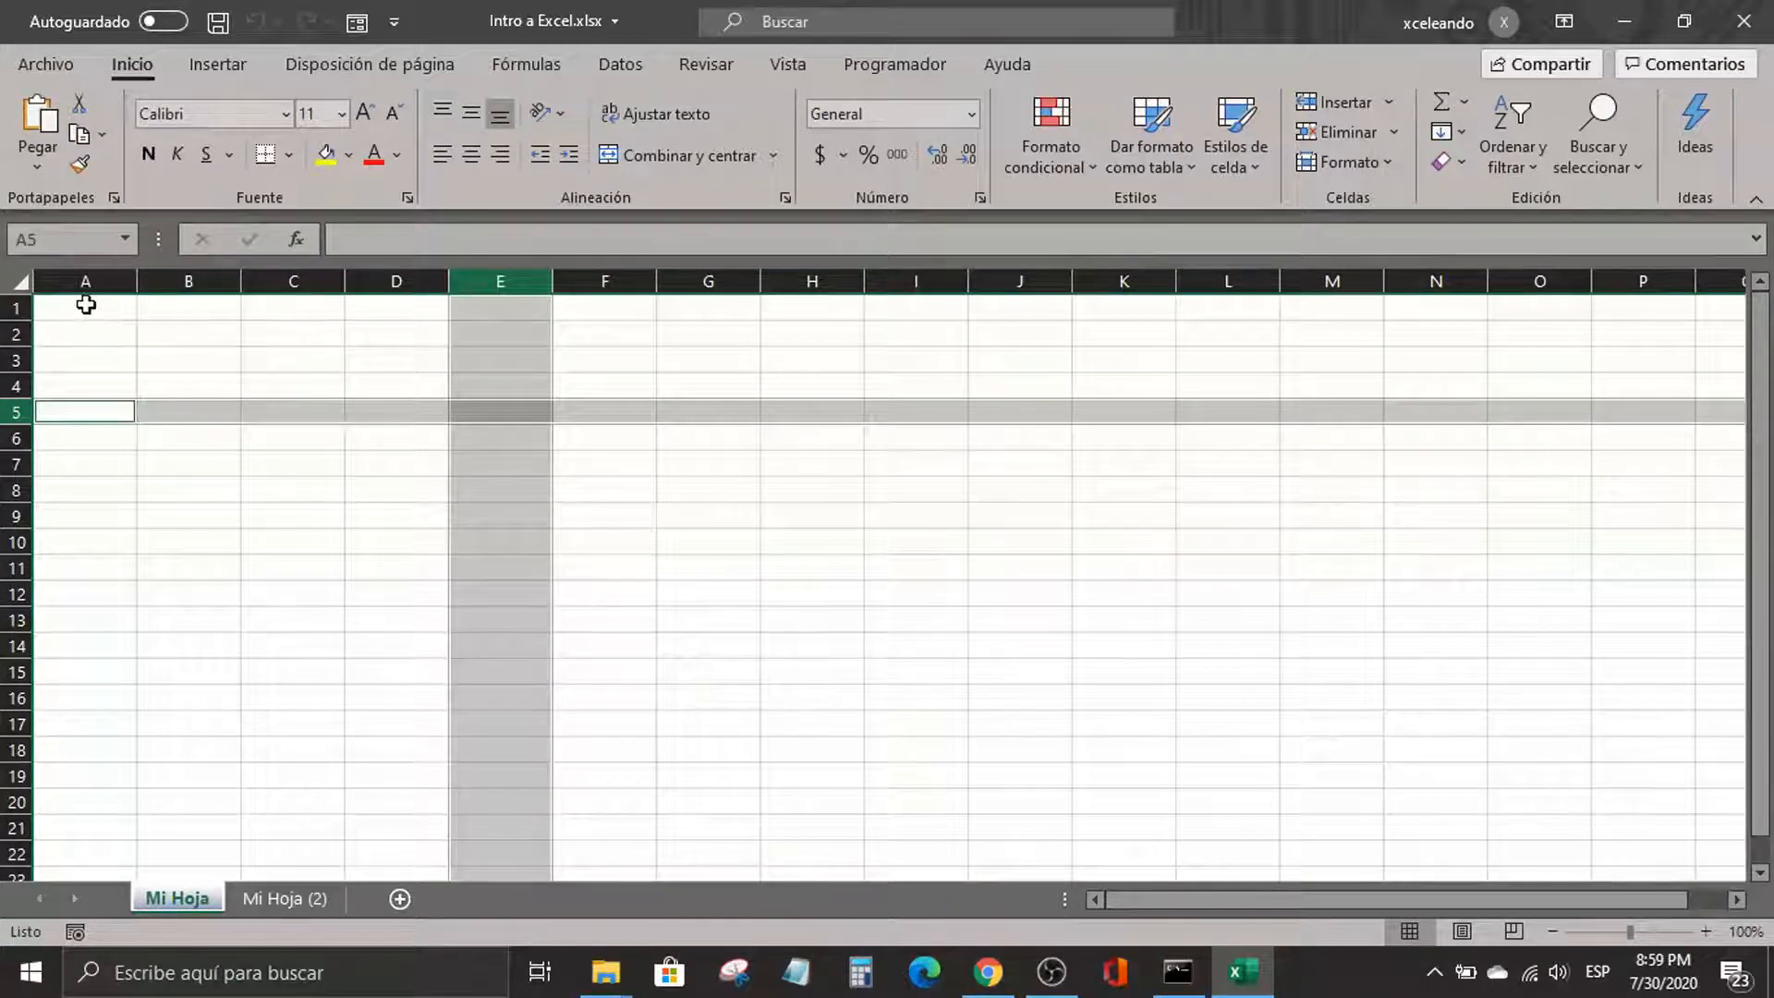
Select the cell range A1:M18, then select column G together with row 6 to see where they cross
drag(87, 305, 1366, 748)
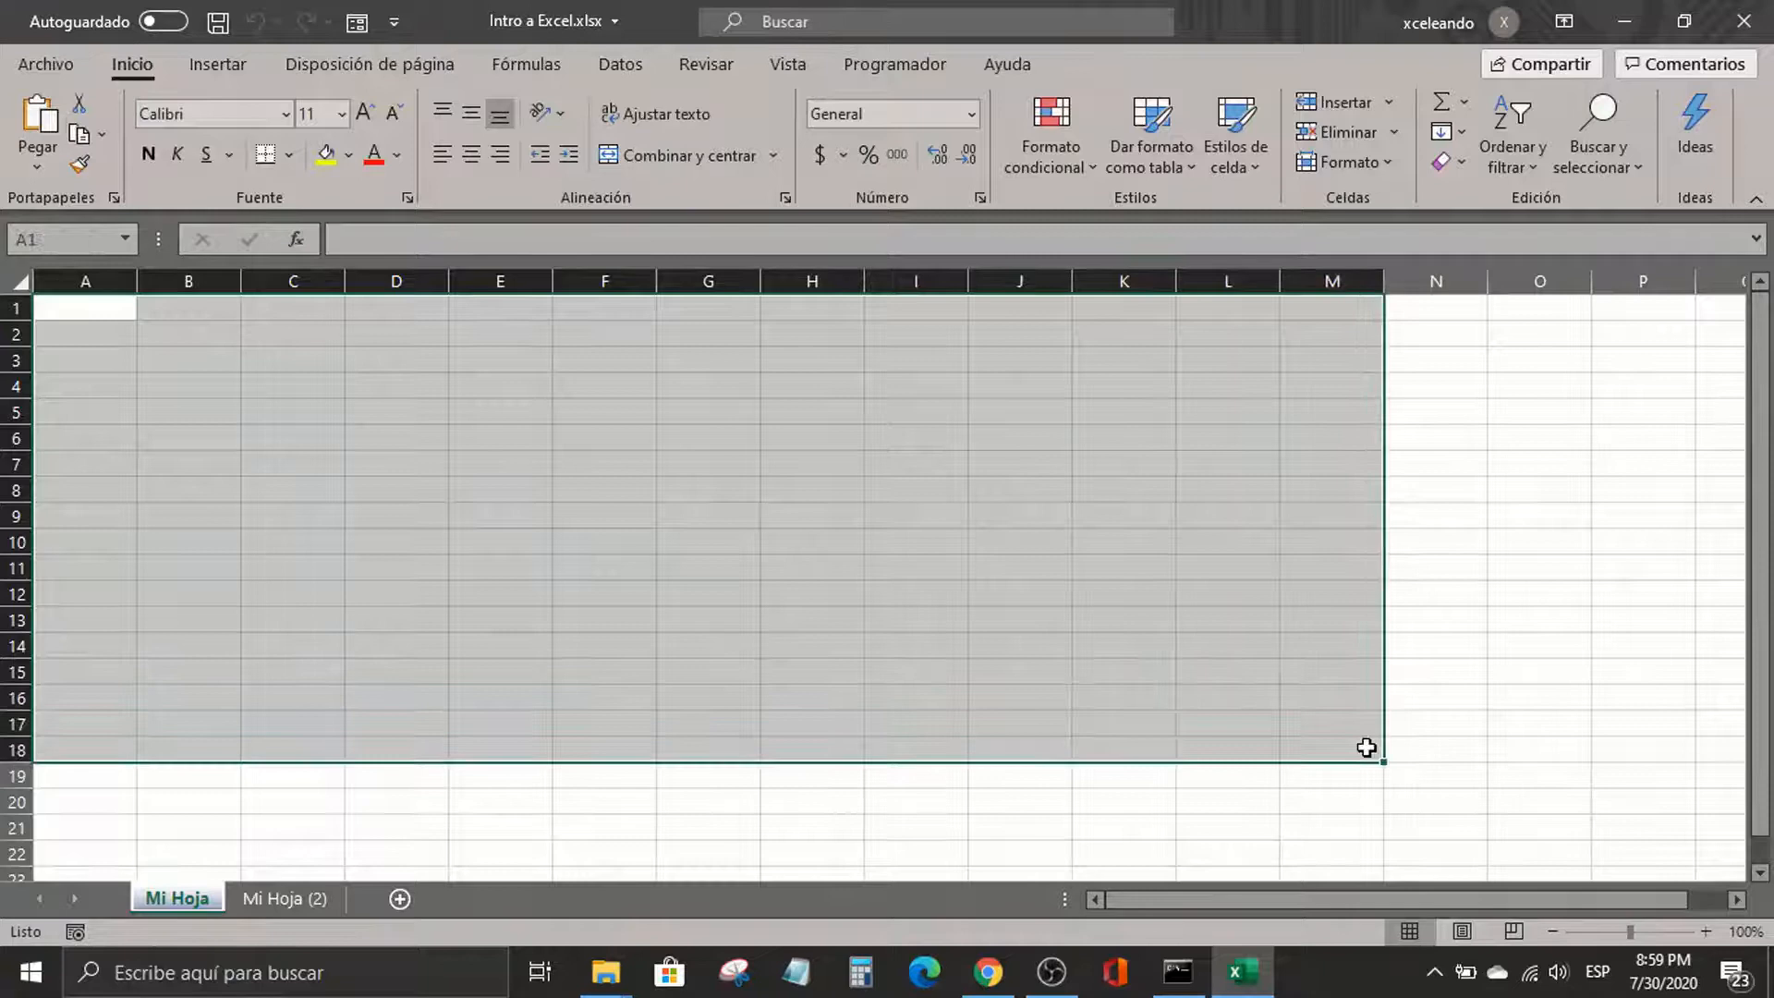
click(675, 382)
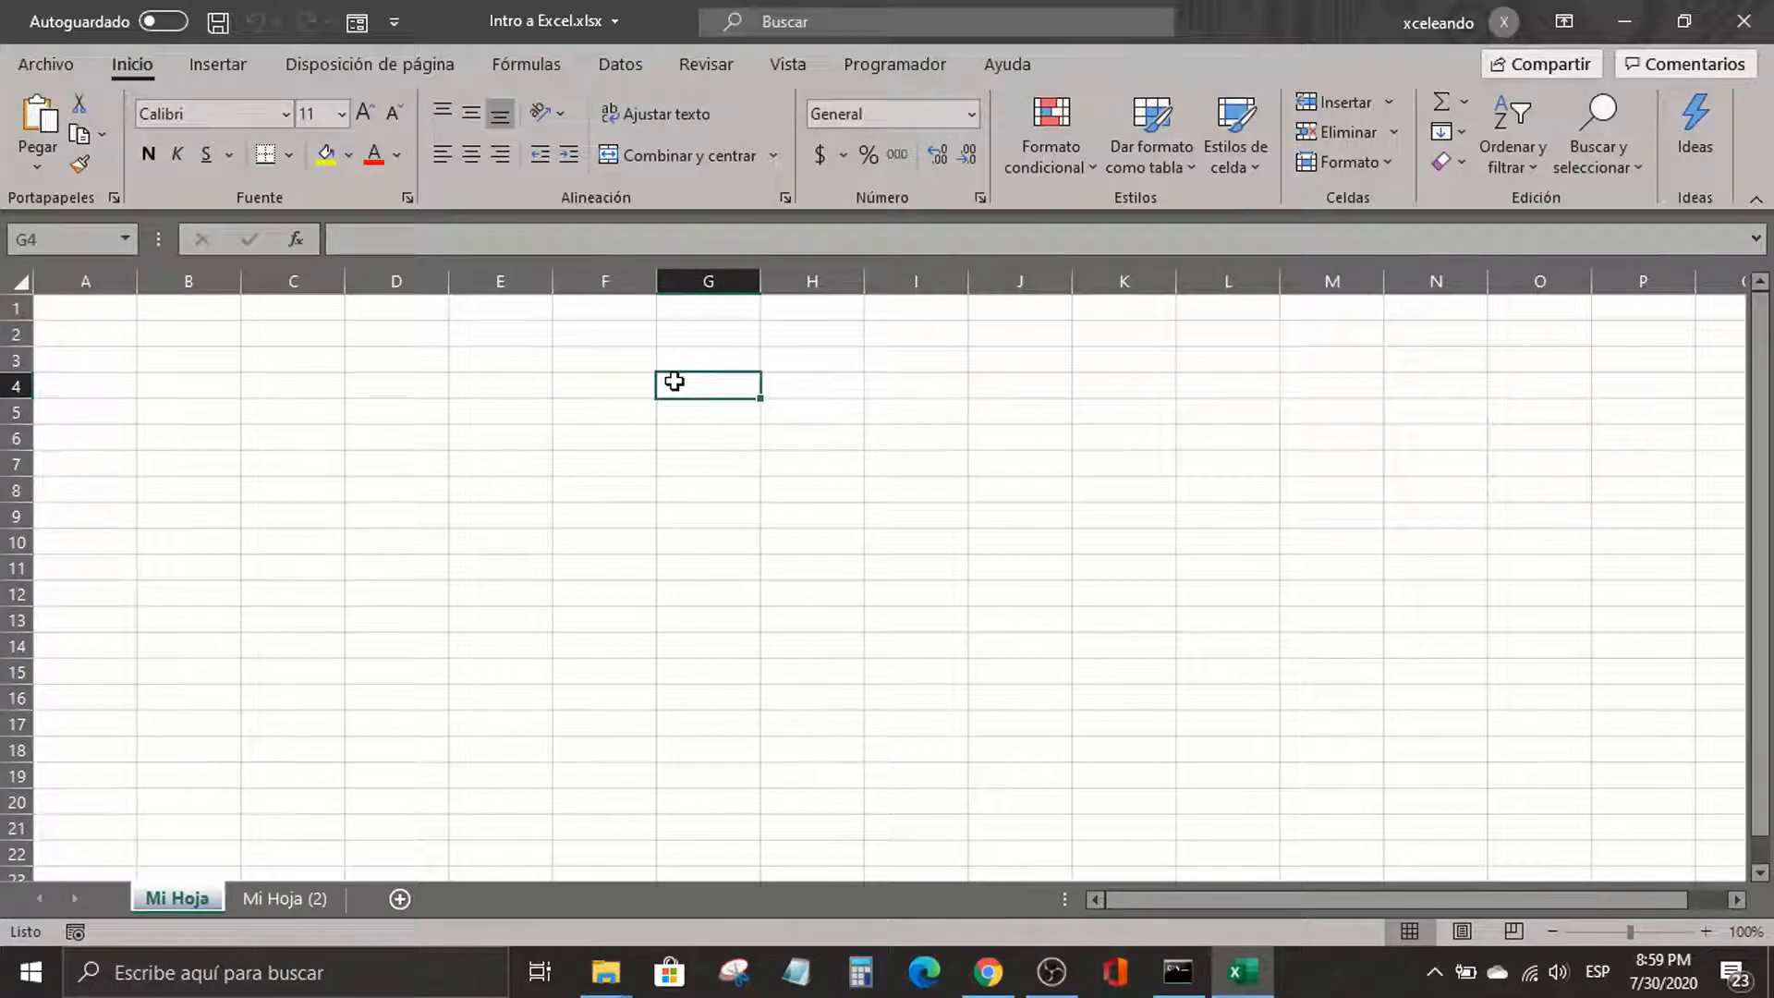
click(695, 280)
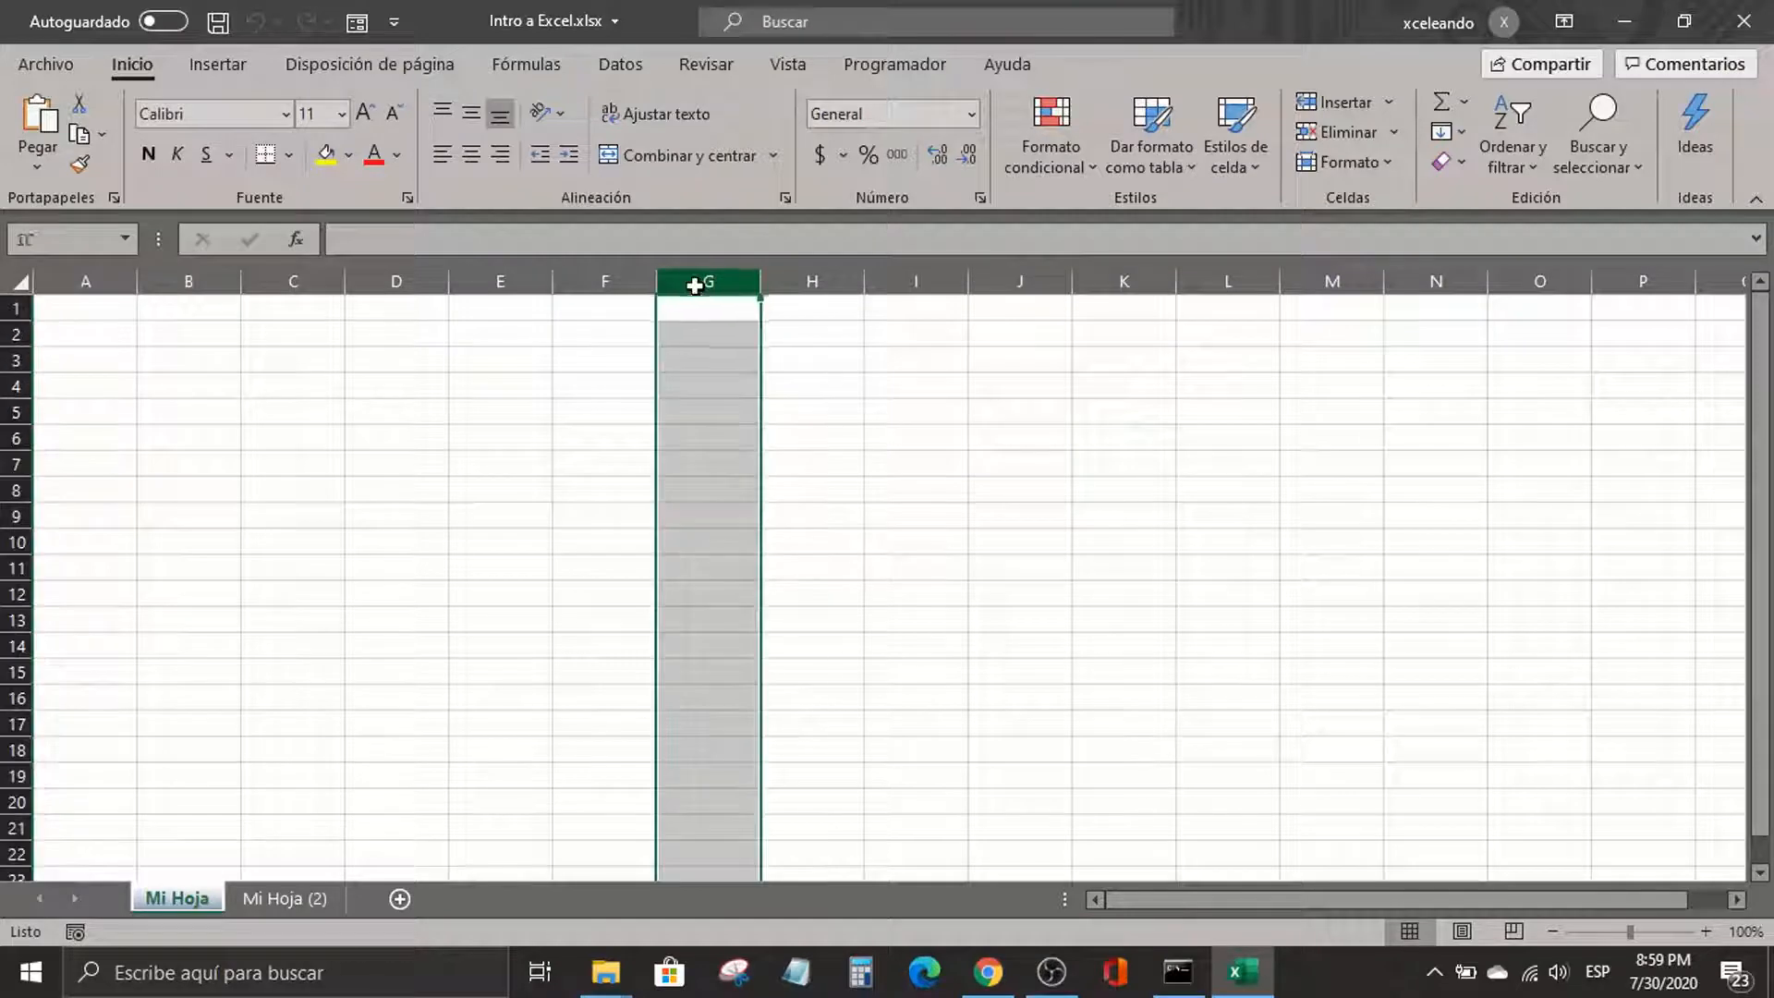
ctrl+click(11, 438)
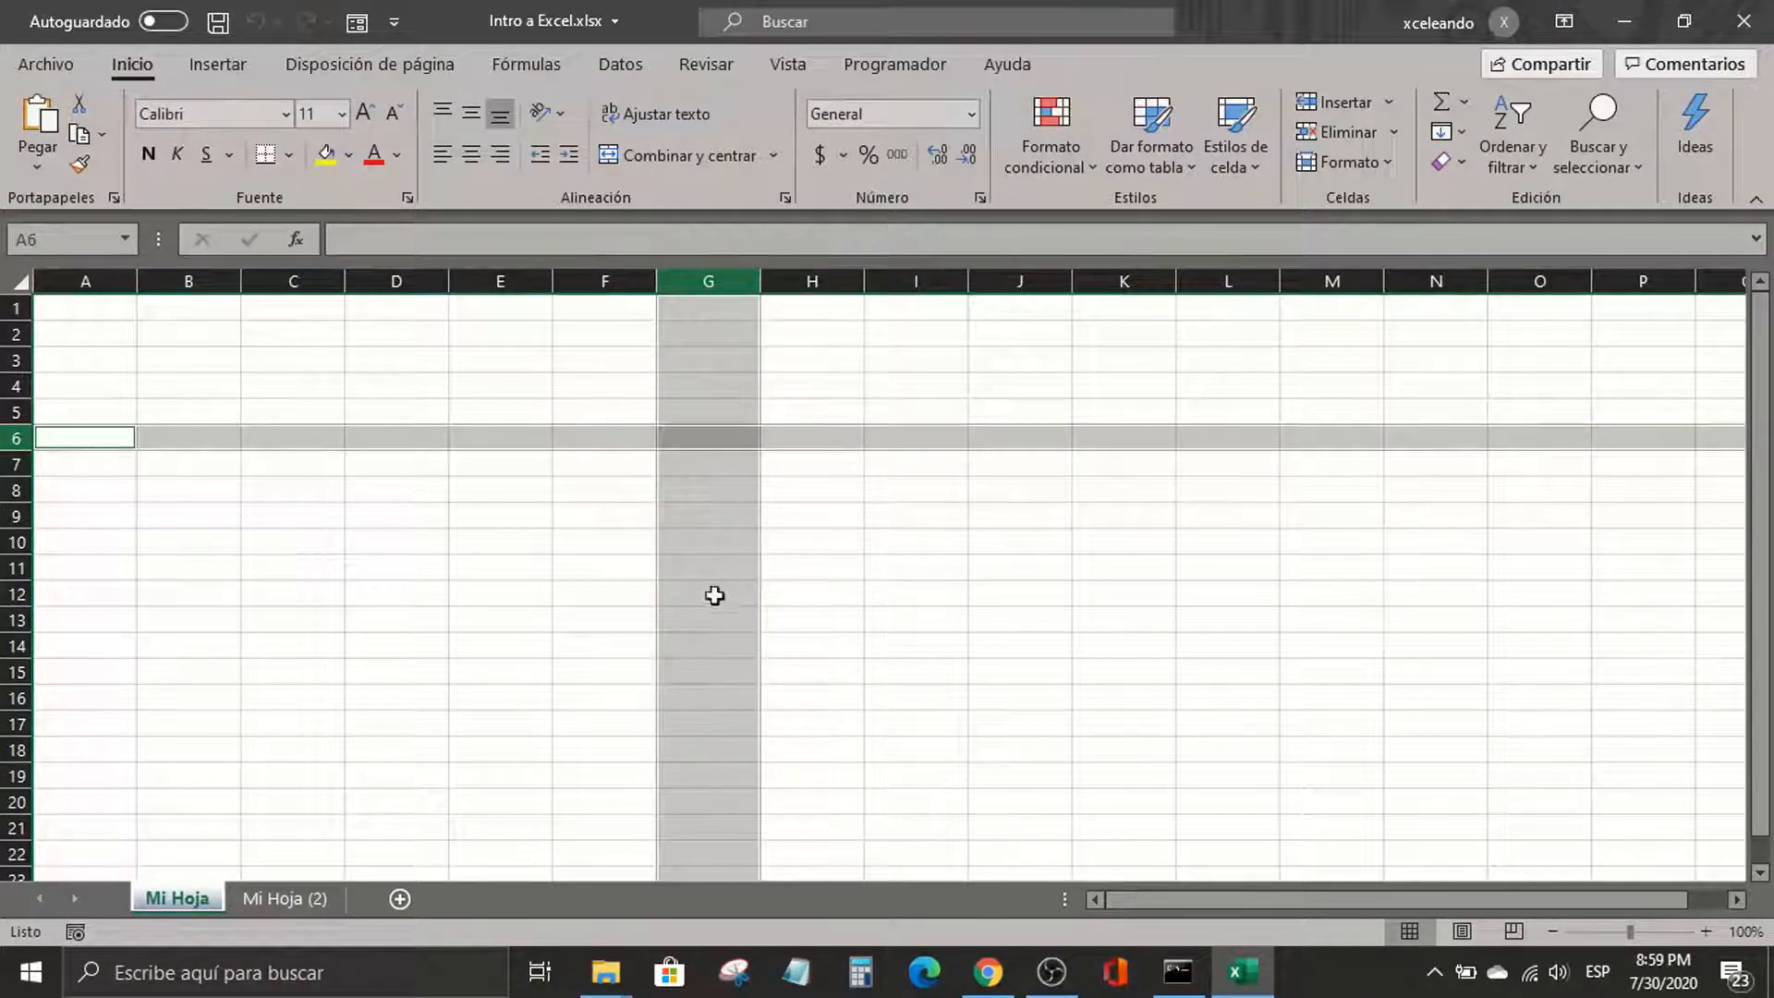
Fill cells G6, F6 and E6 with their own references: G6, F6 and E6
click(726, 431)
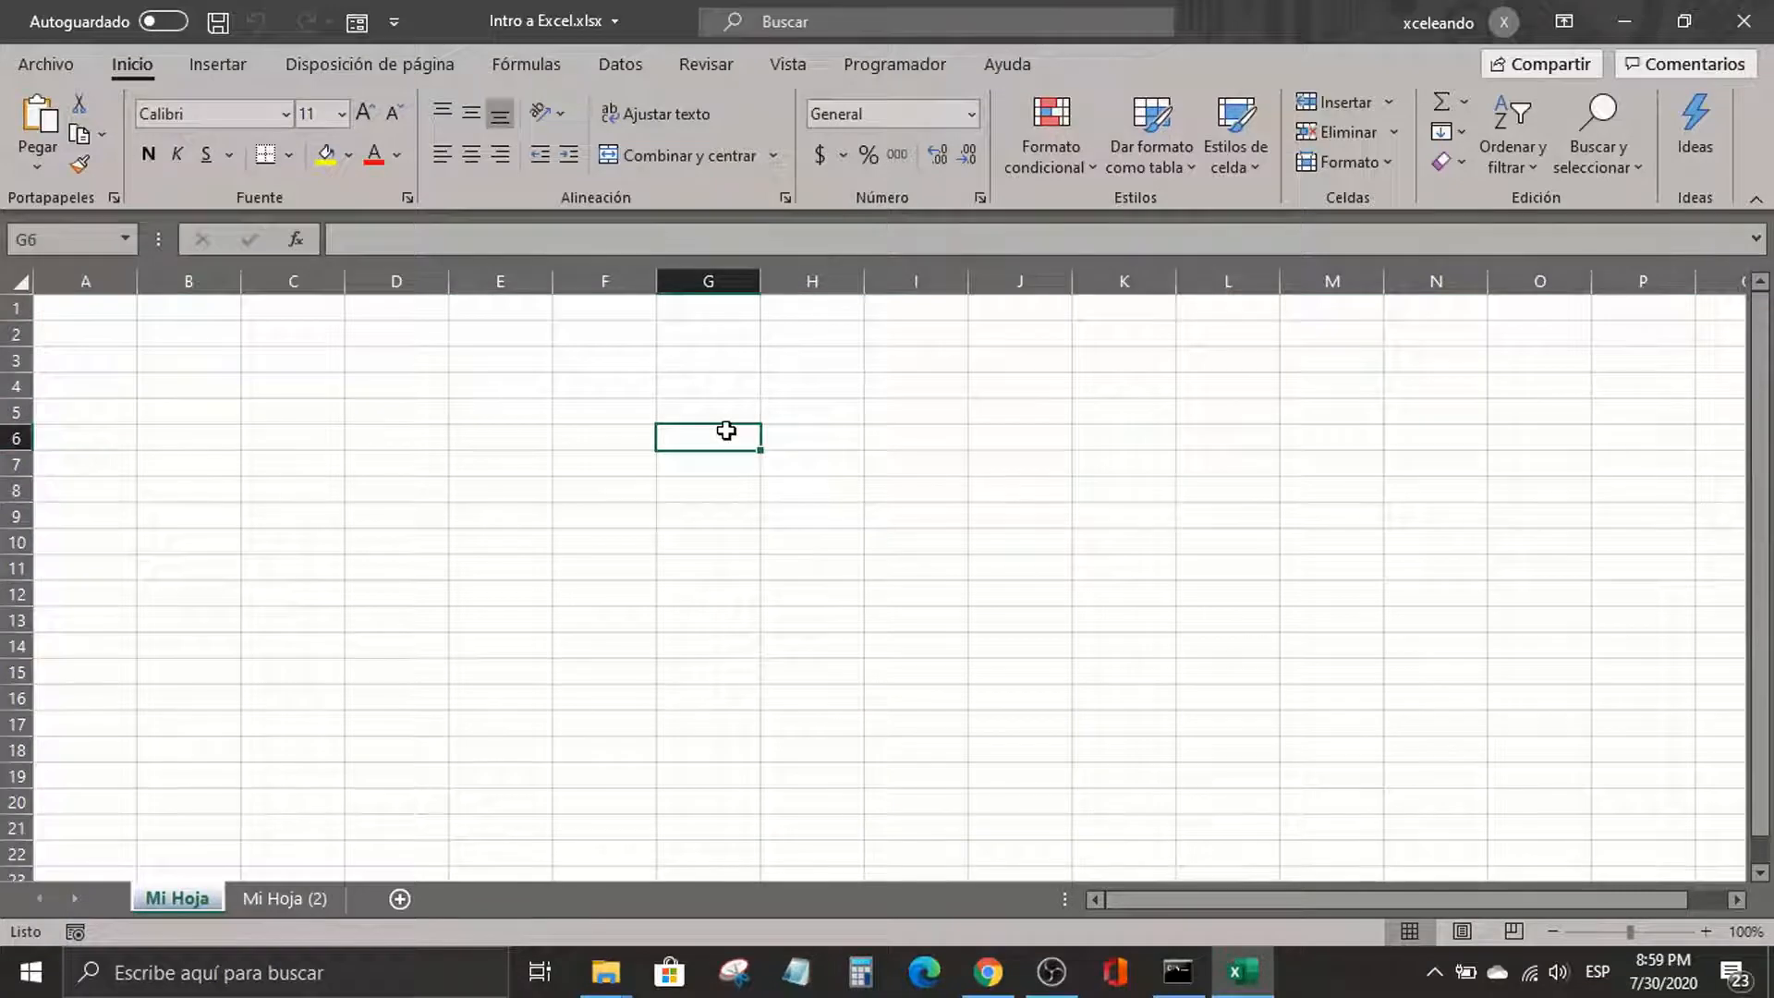
text(G6)
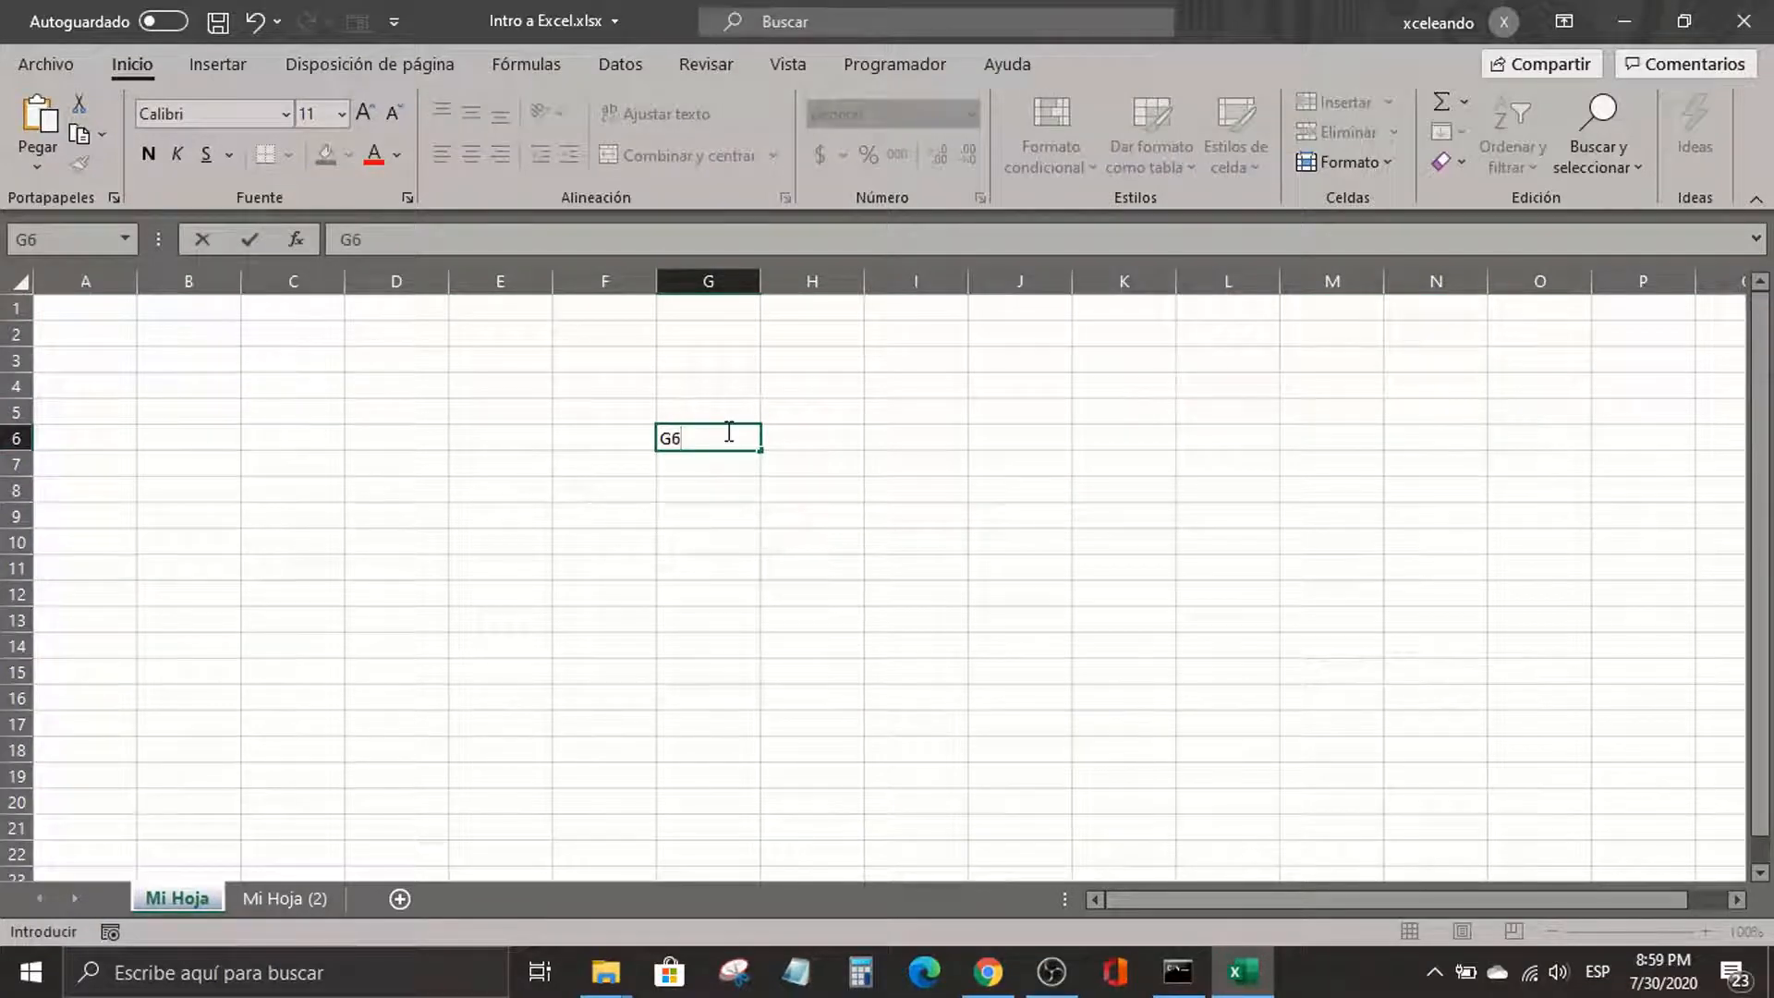
key(Return)
key(Up)
key(Left)
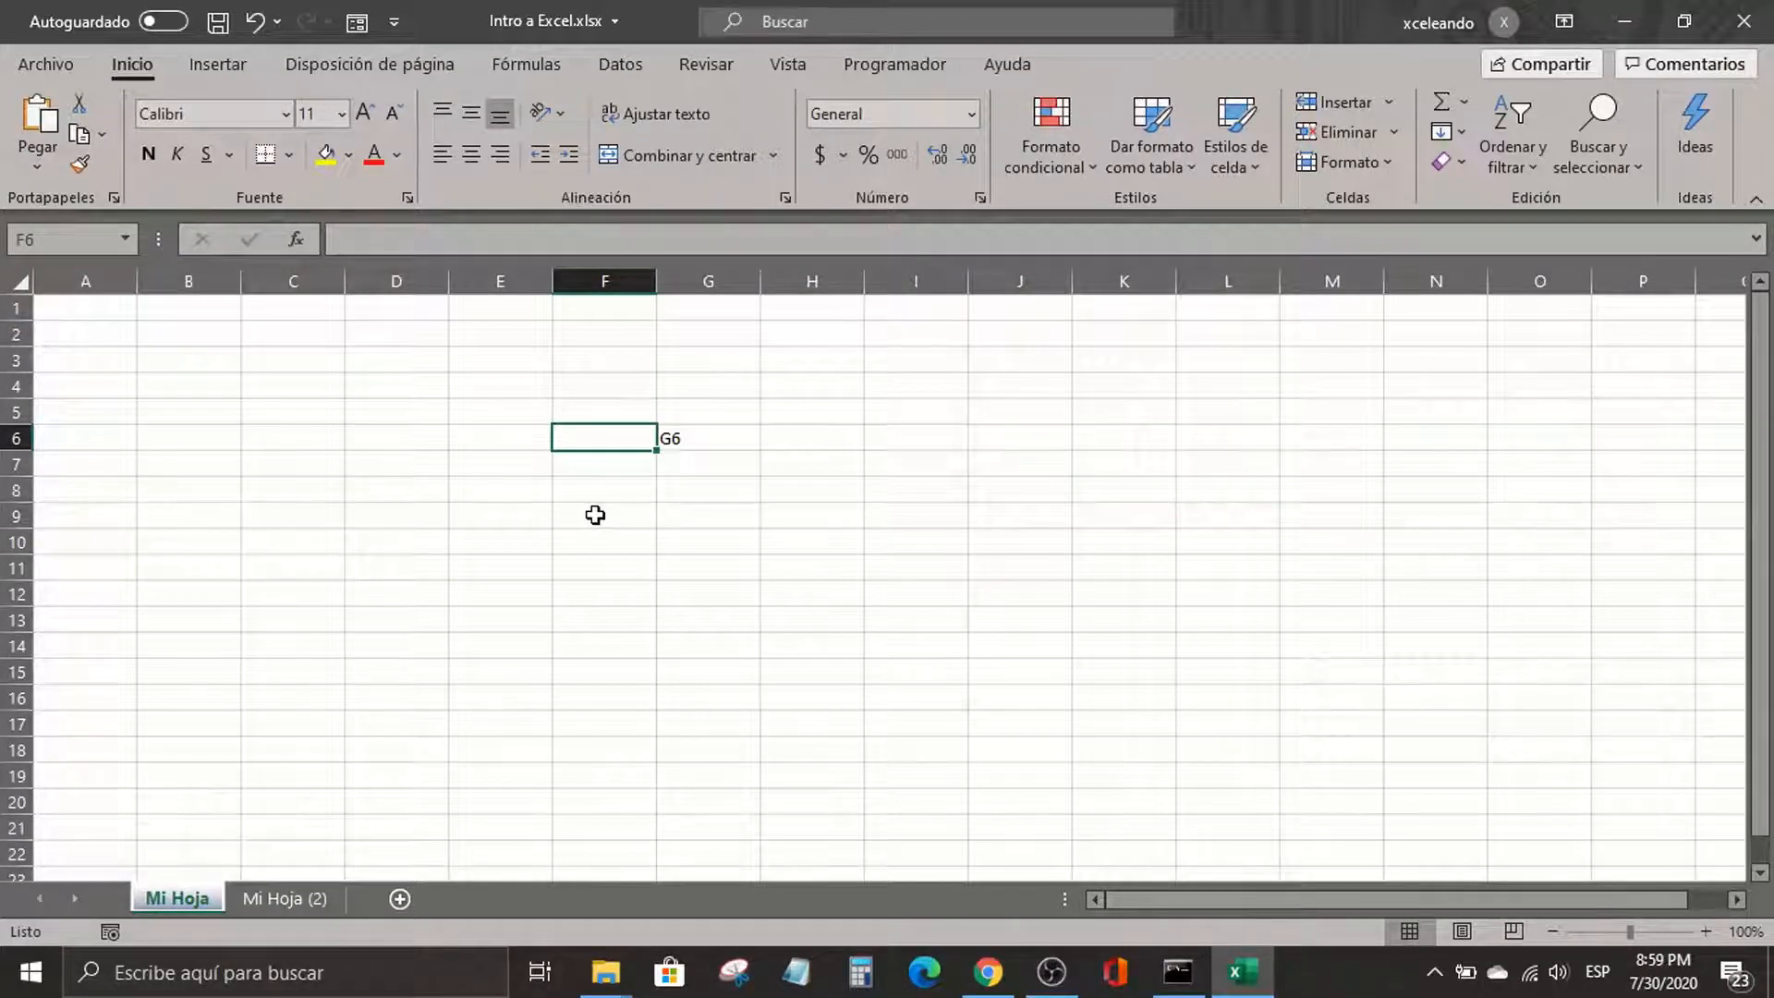
text(F6)
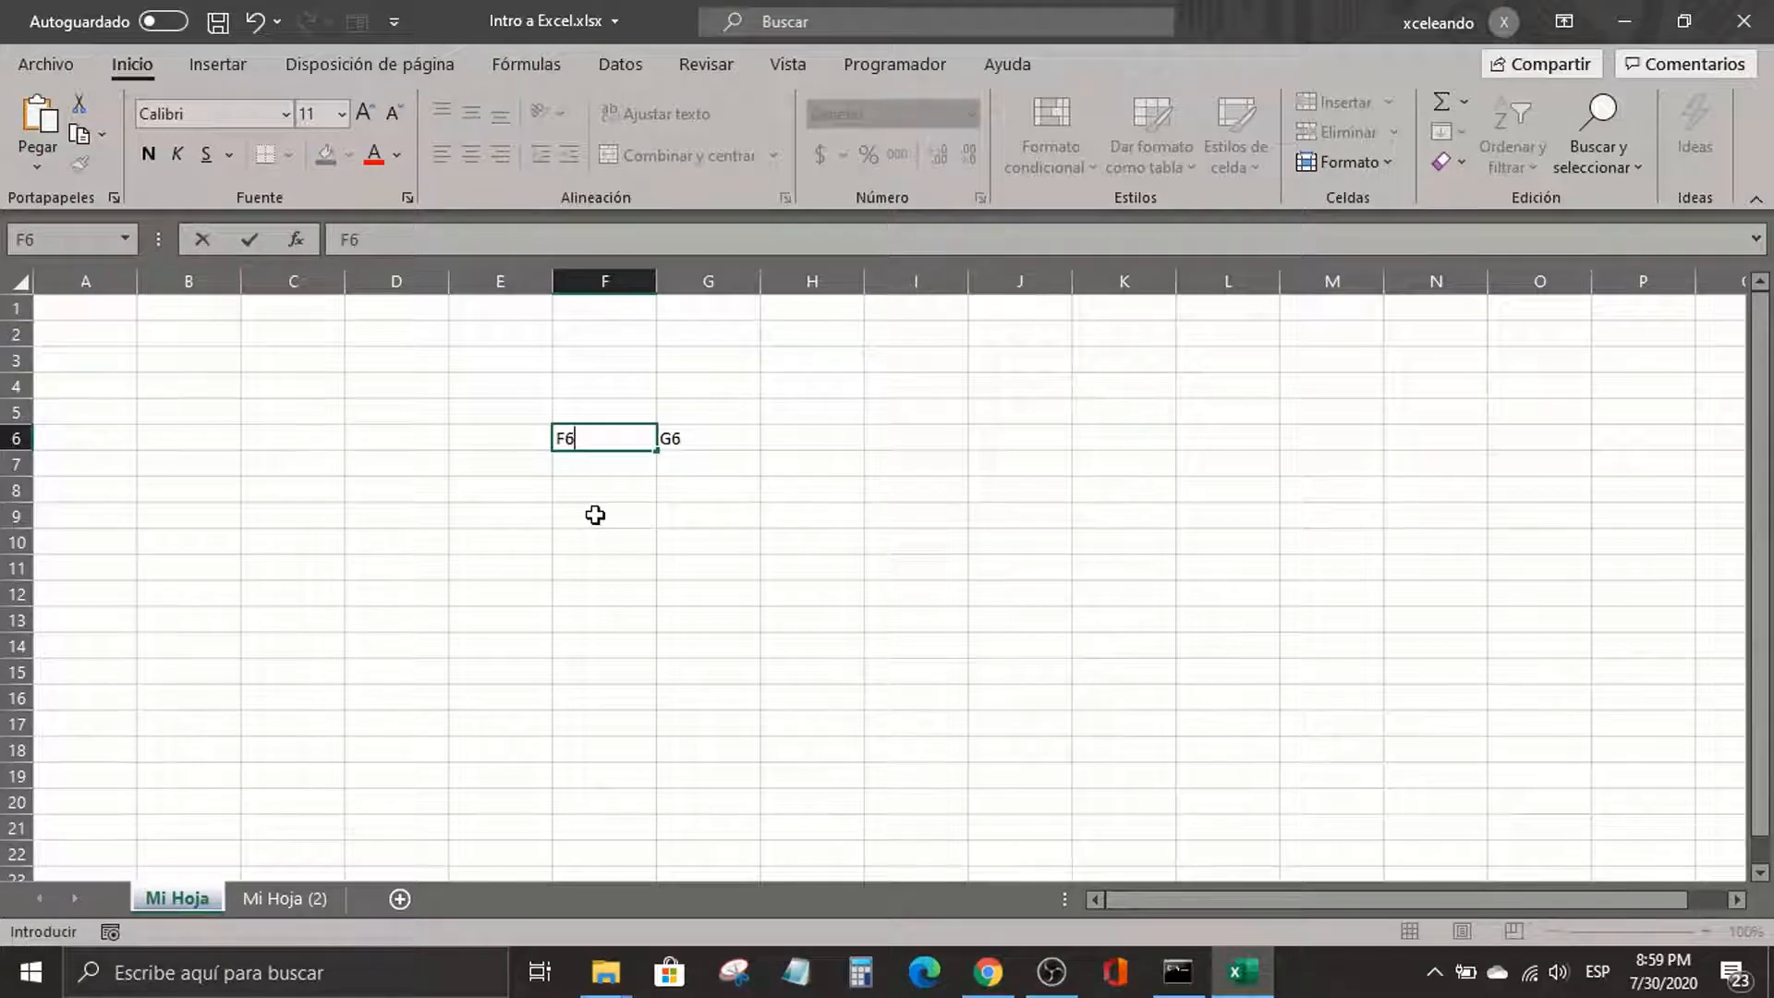
key(Return)
key(Left)
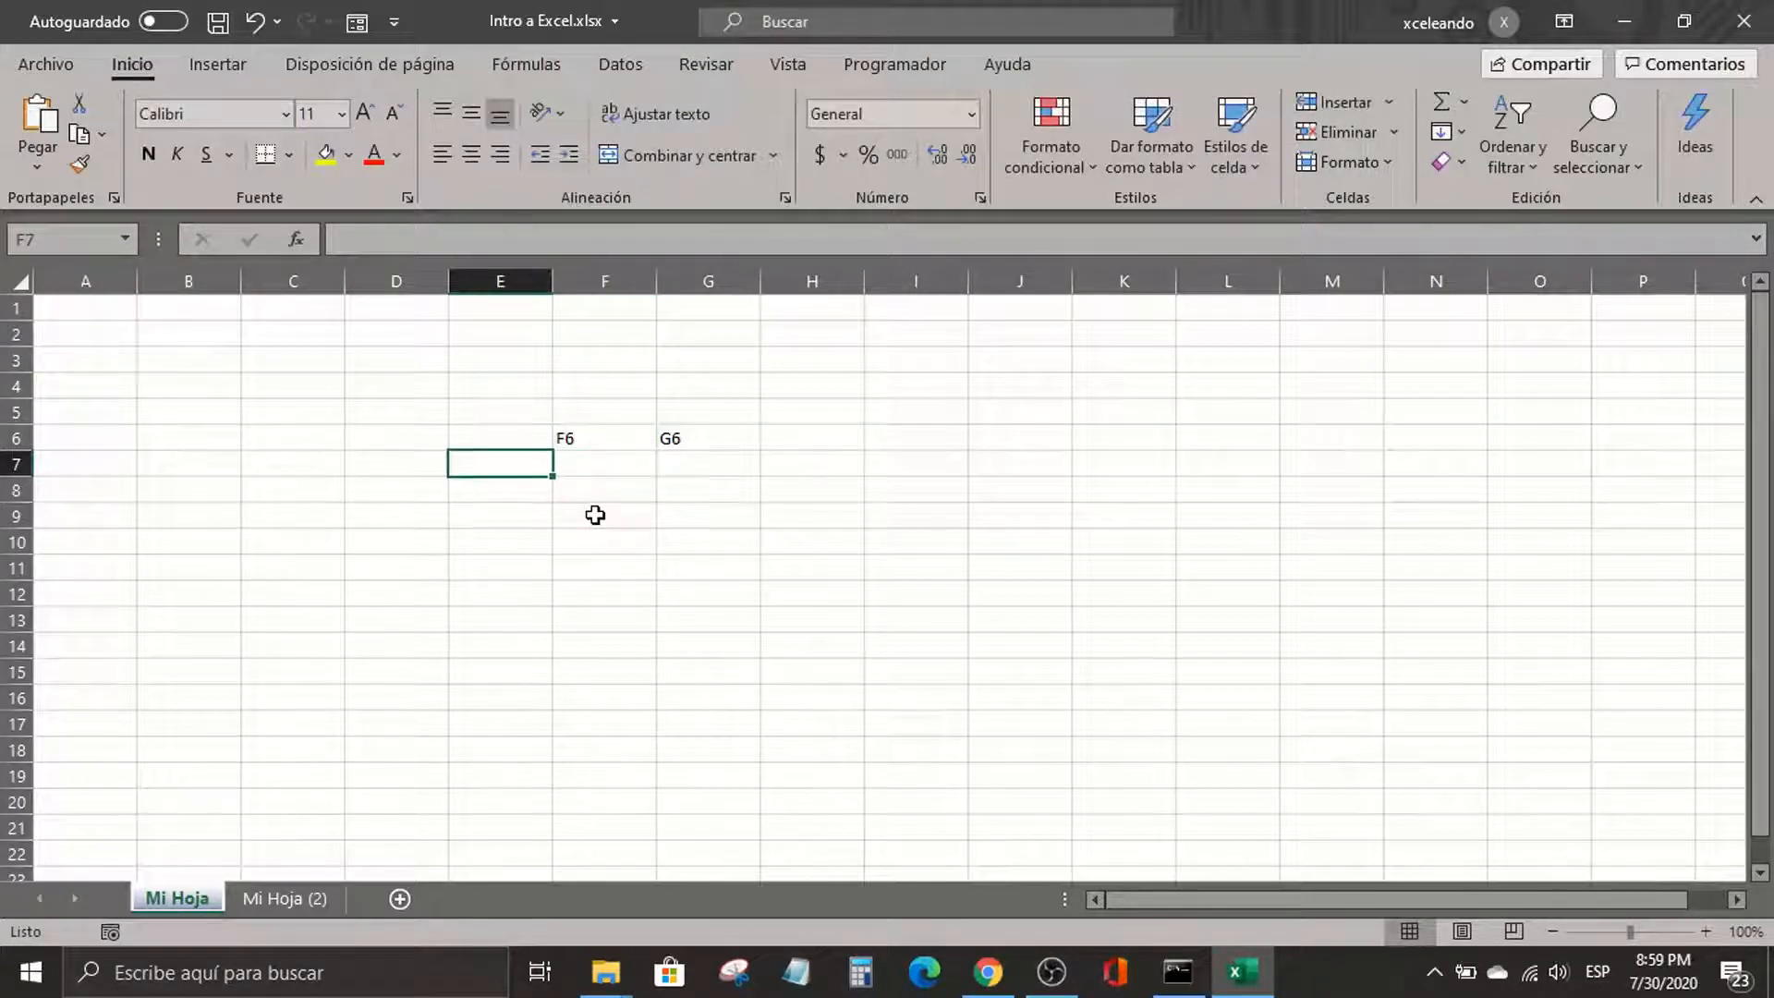
key(Up)
text(E6)
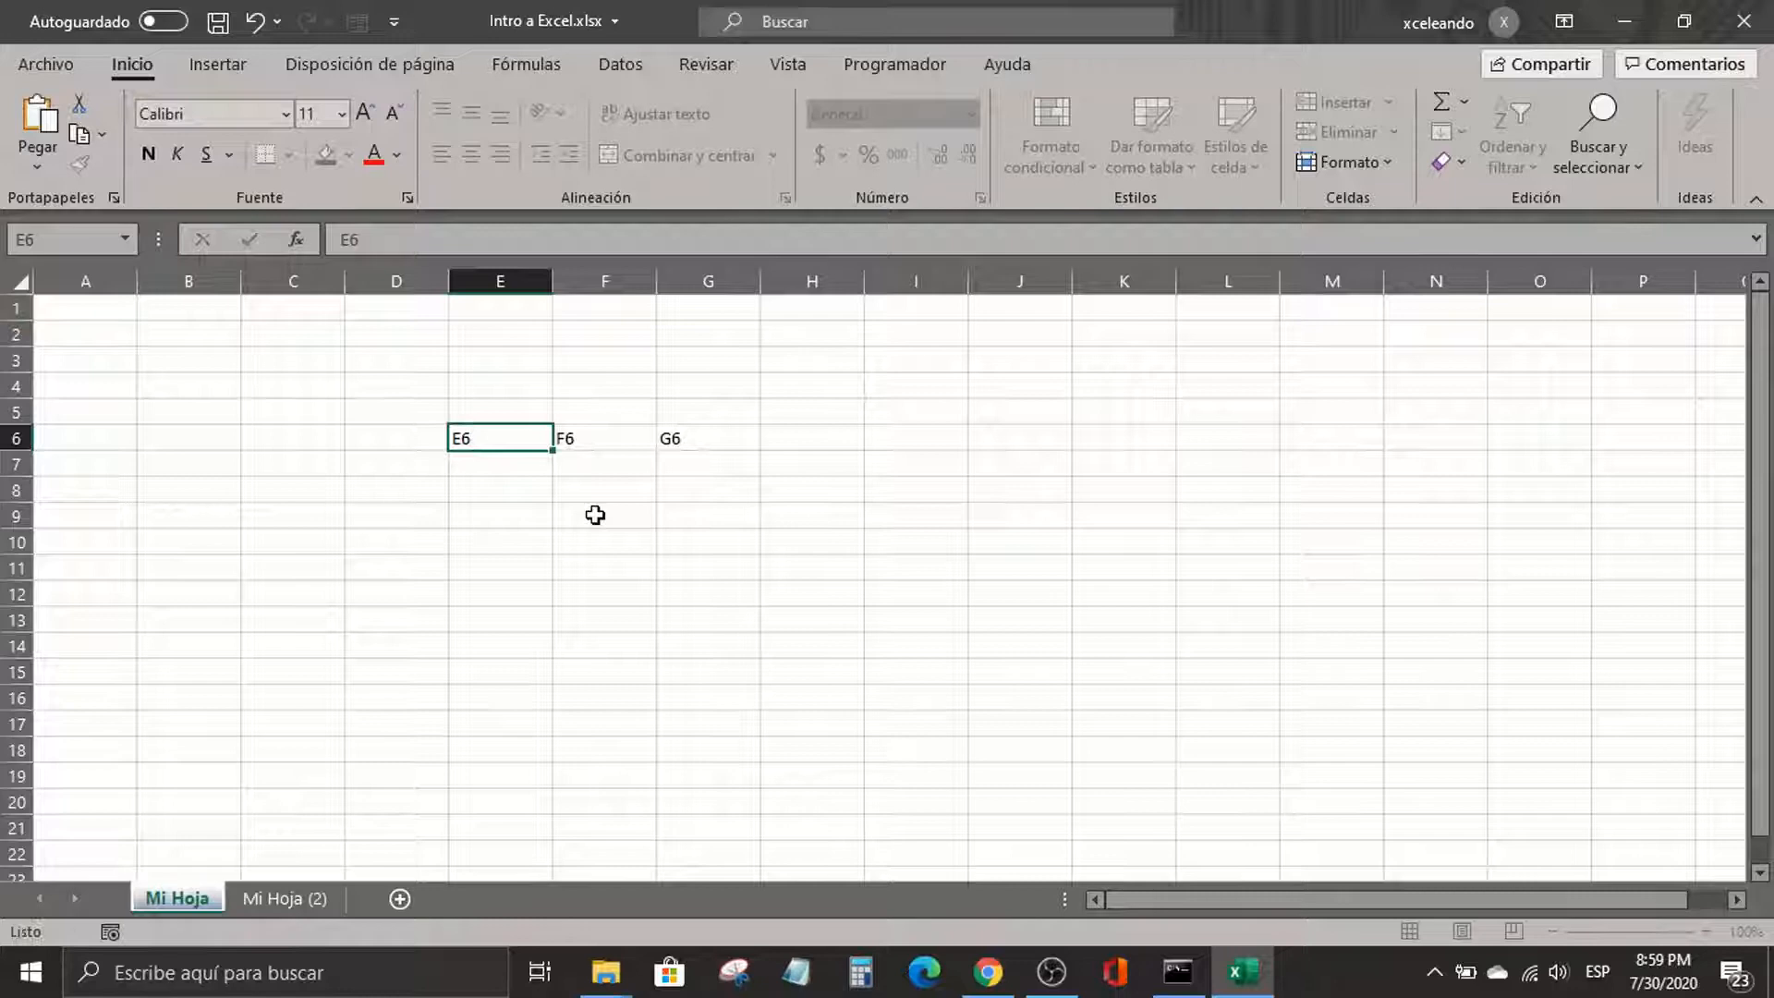
key(Return)
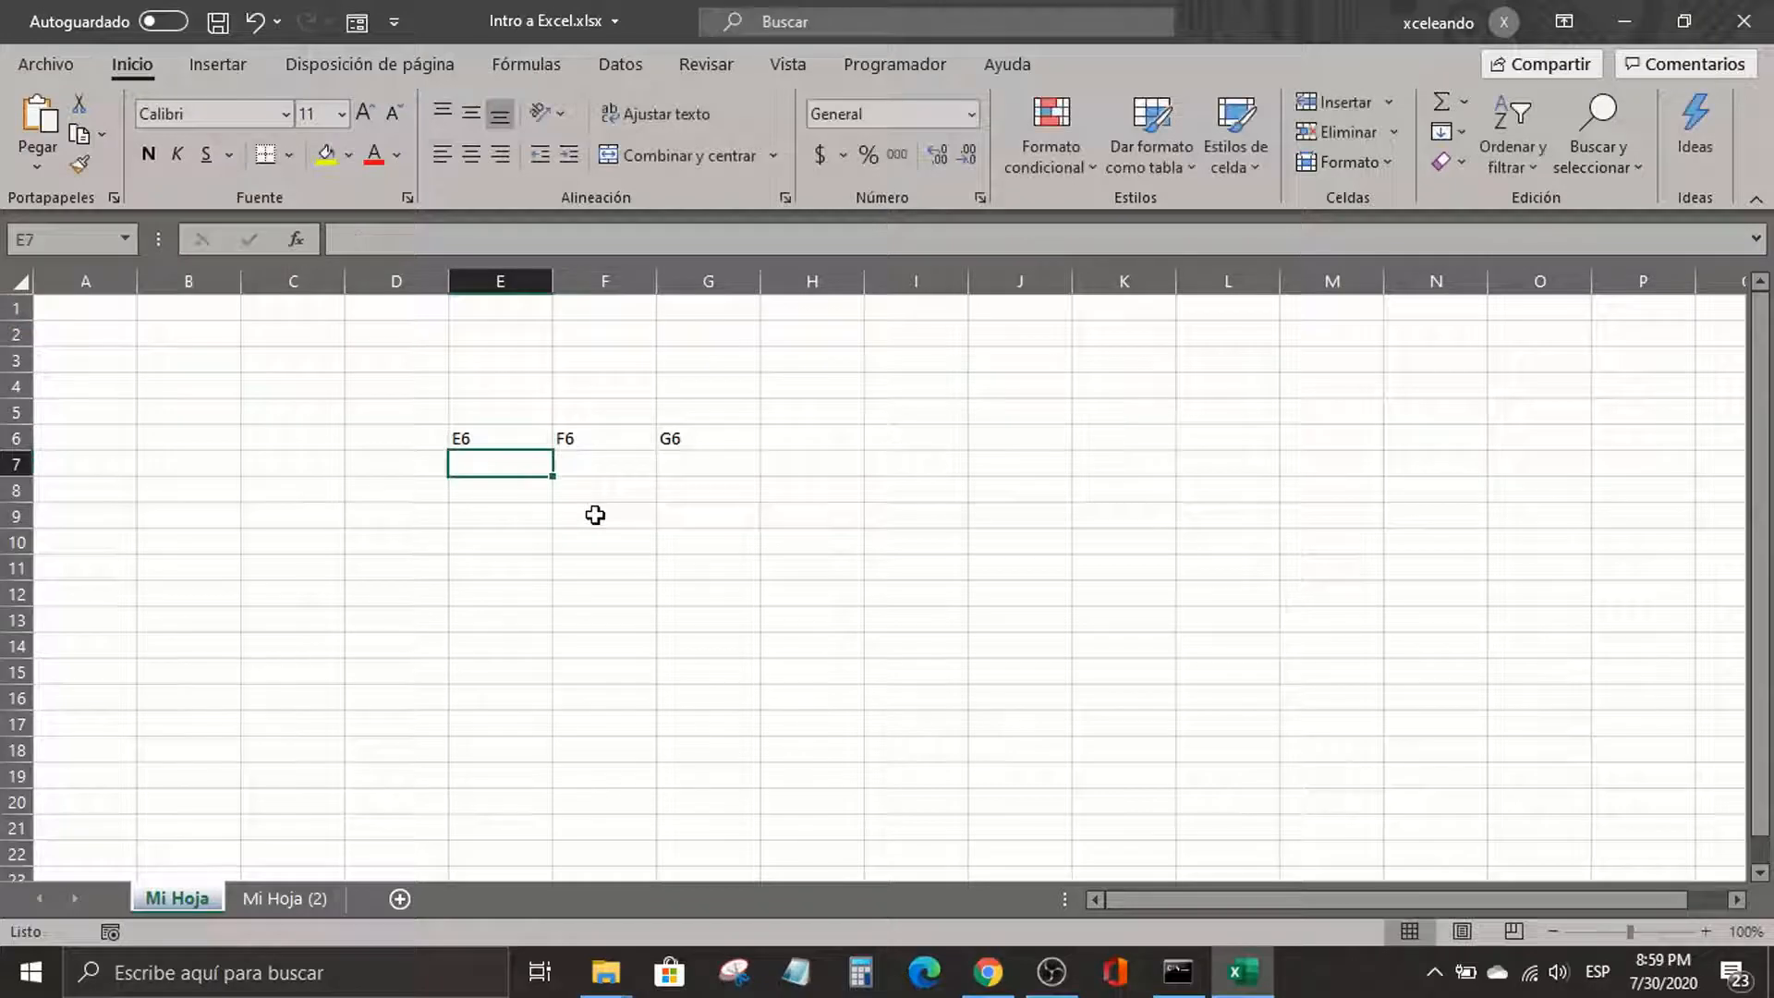
Label cells E7 to E9 with their own references: E7, E8 and E9
text(E7)
key(Return)
text(E8)
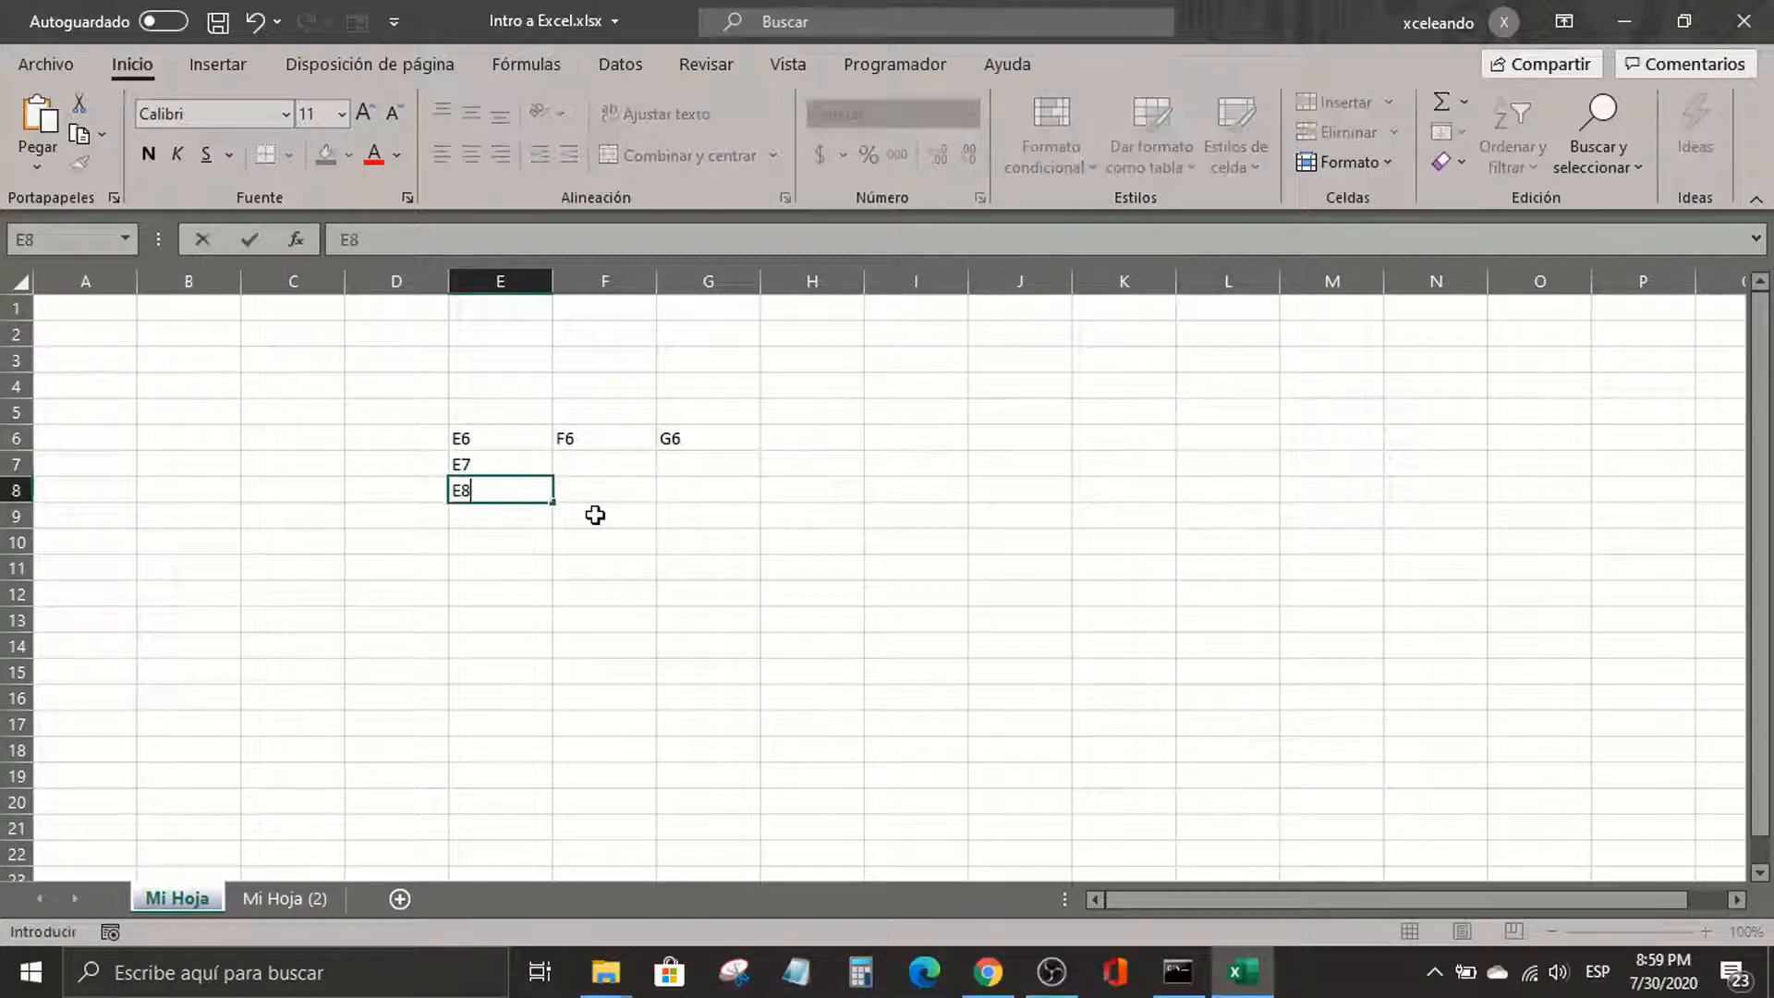
key(Return)
text(E9)
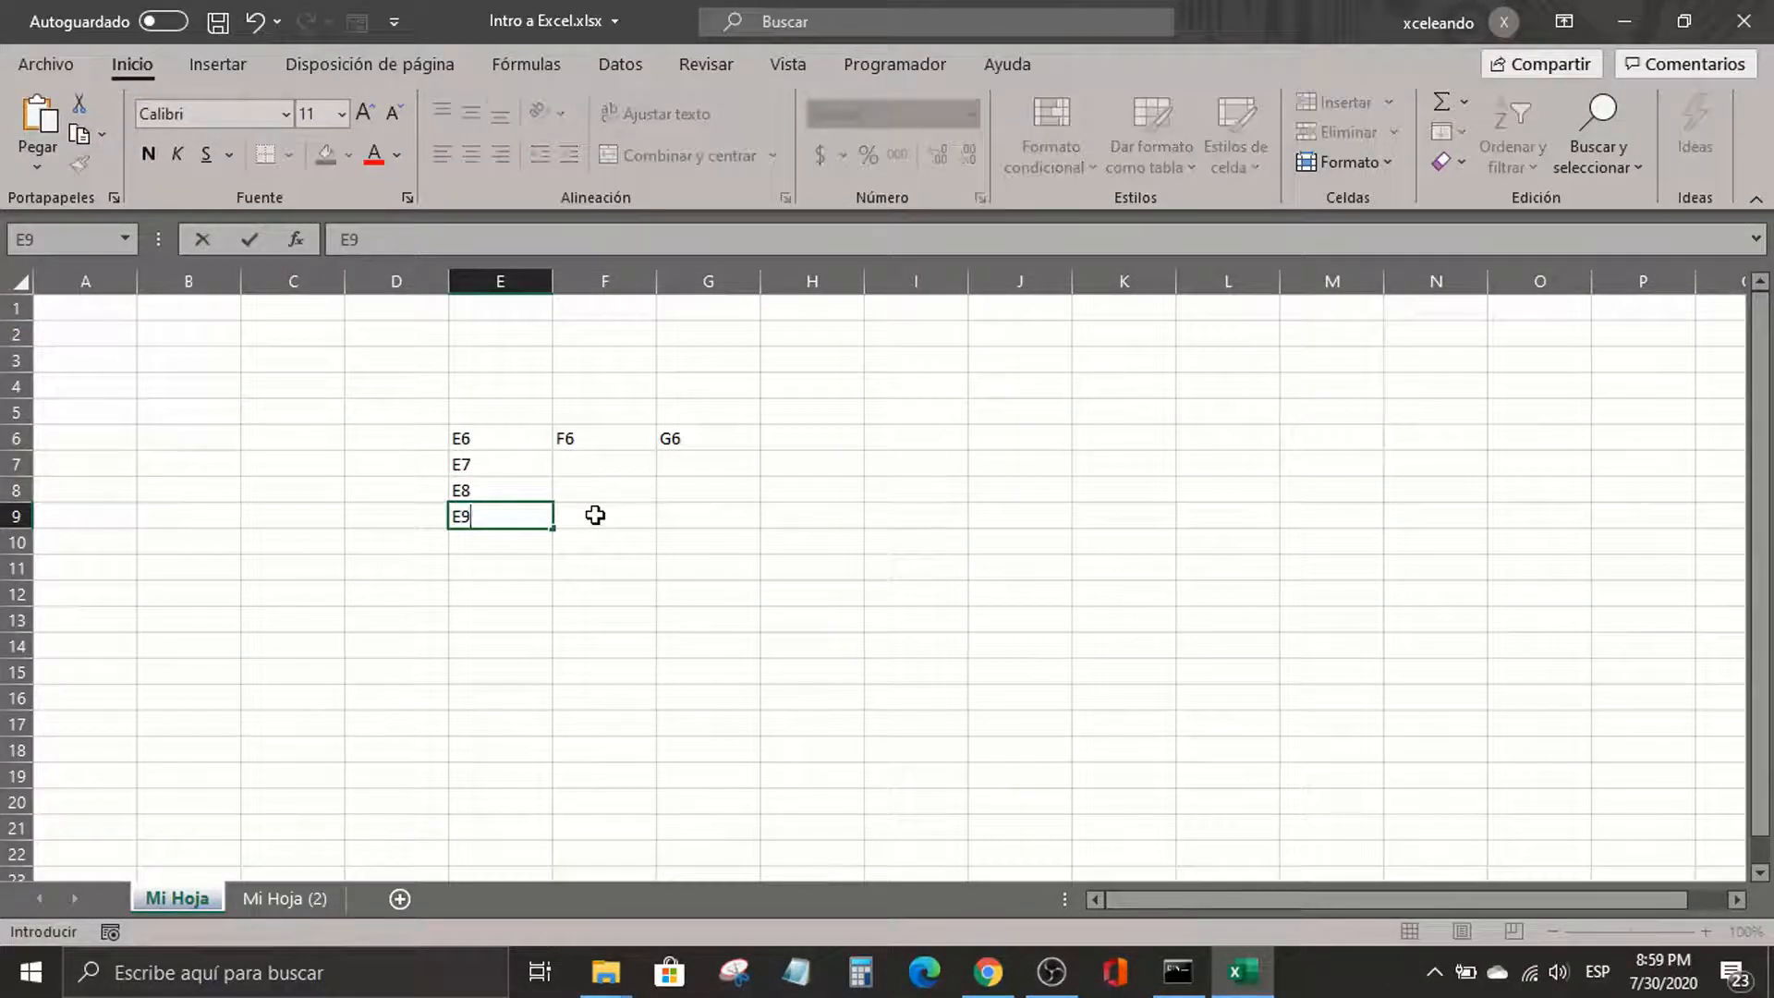
key(Return)
Enter F7, F8 and F9 as labels in the matching cells of column F
key(Up)
key(Up)
key(Right)
key(Up)
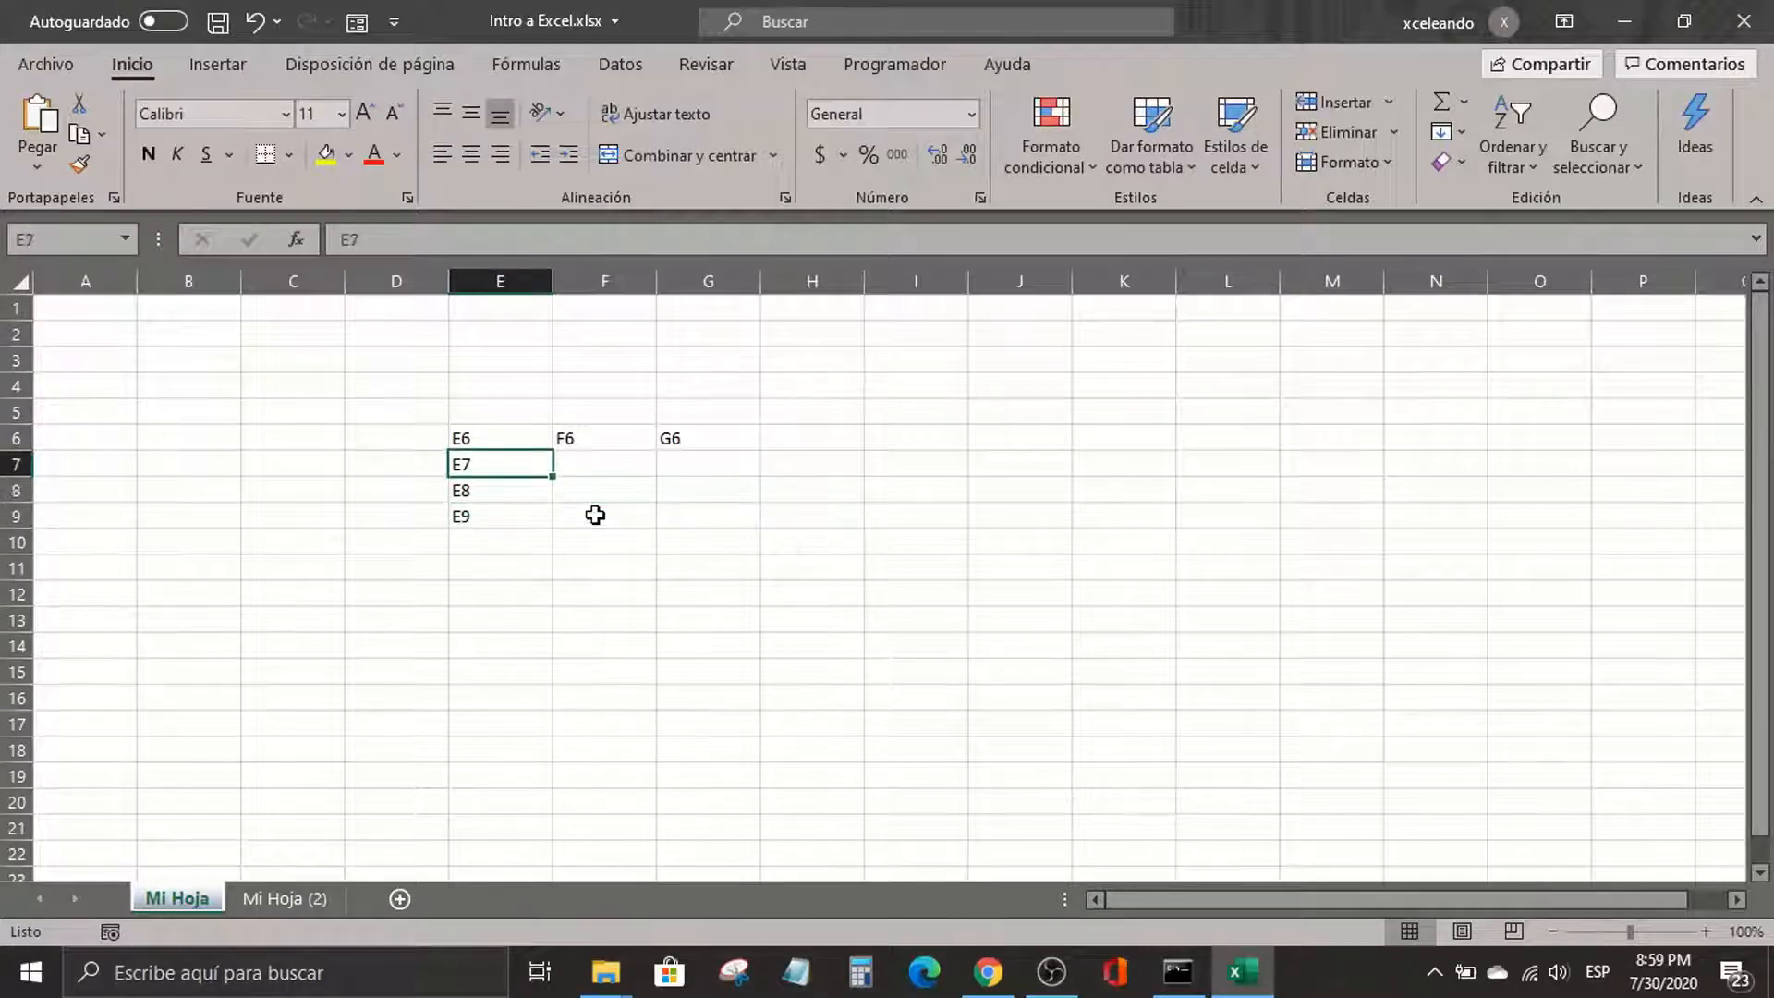
key(Right)
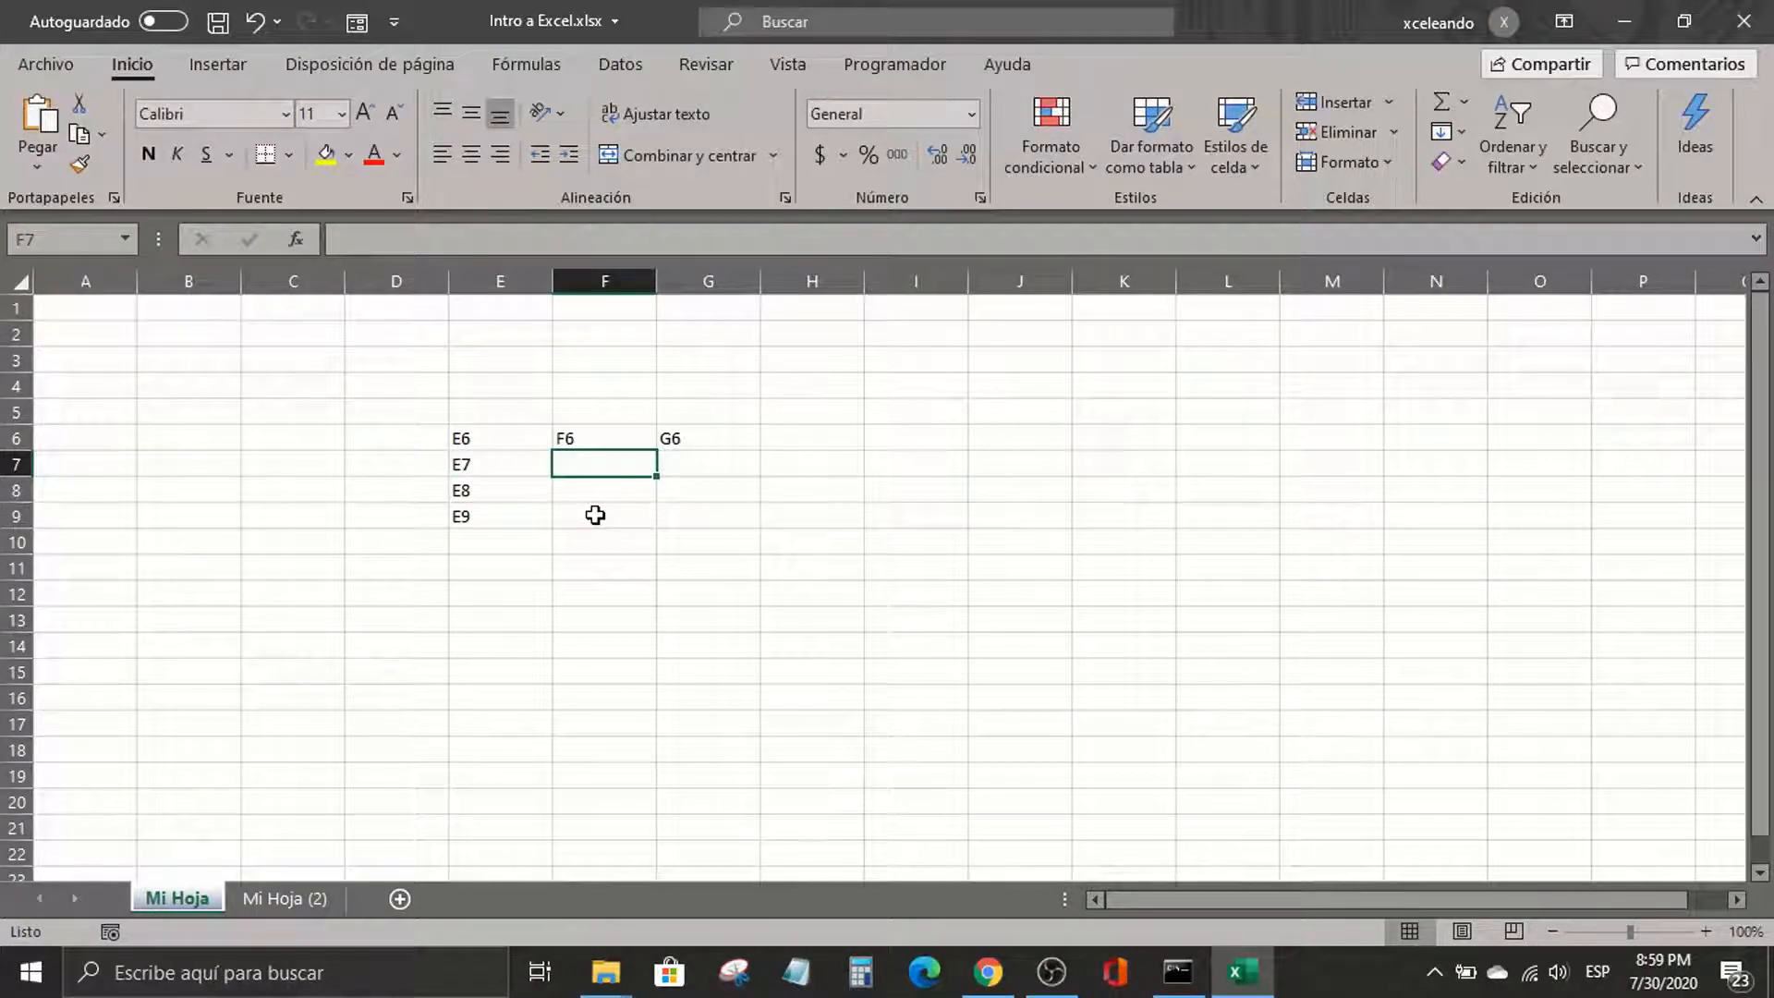
text(F7F)
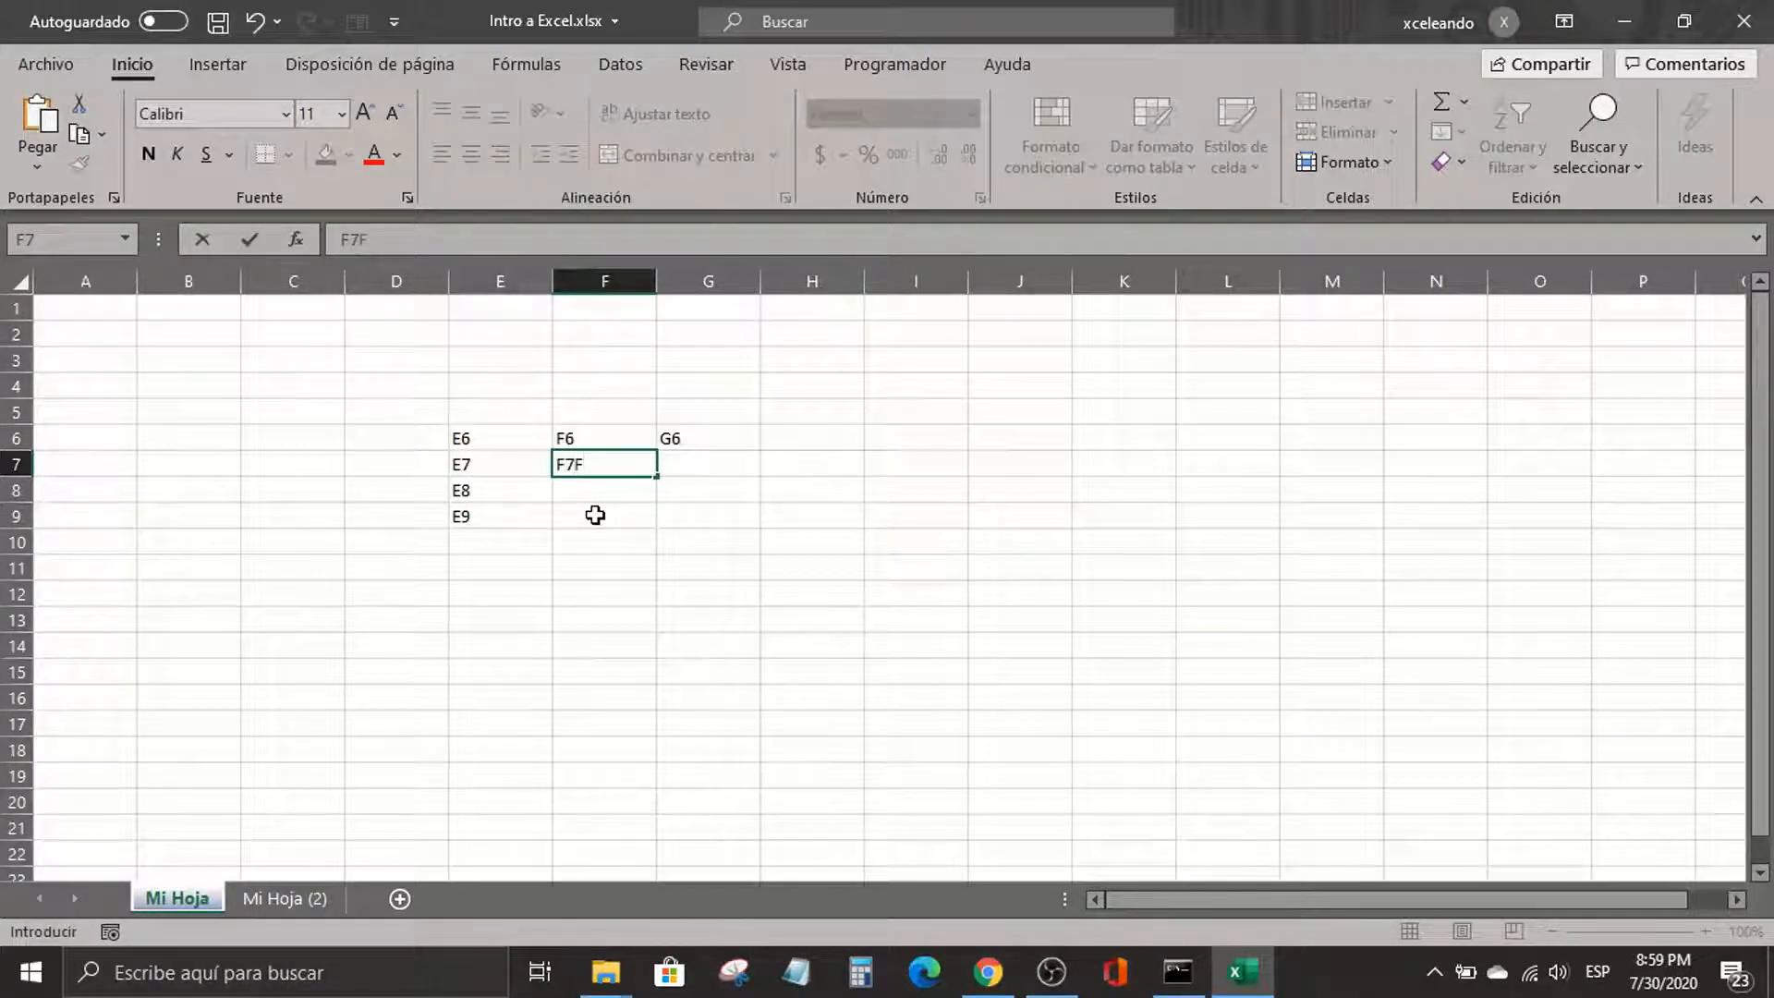
key(BackSpace)
key(Return)
text(F8)
key(Return)
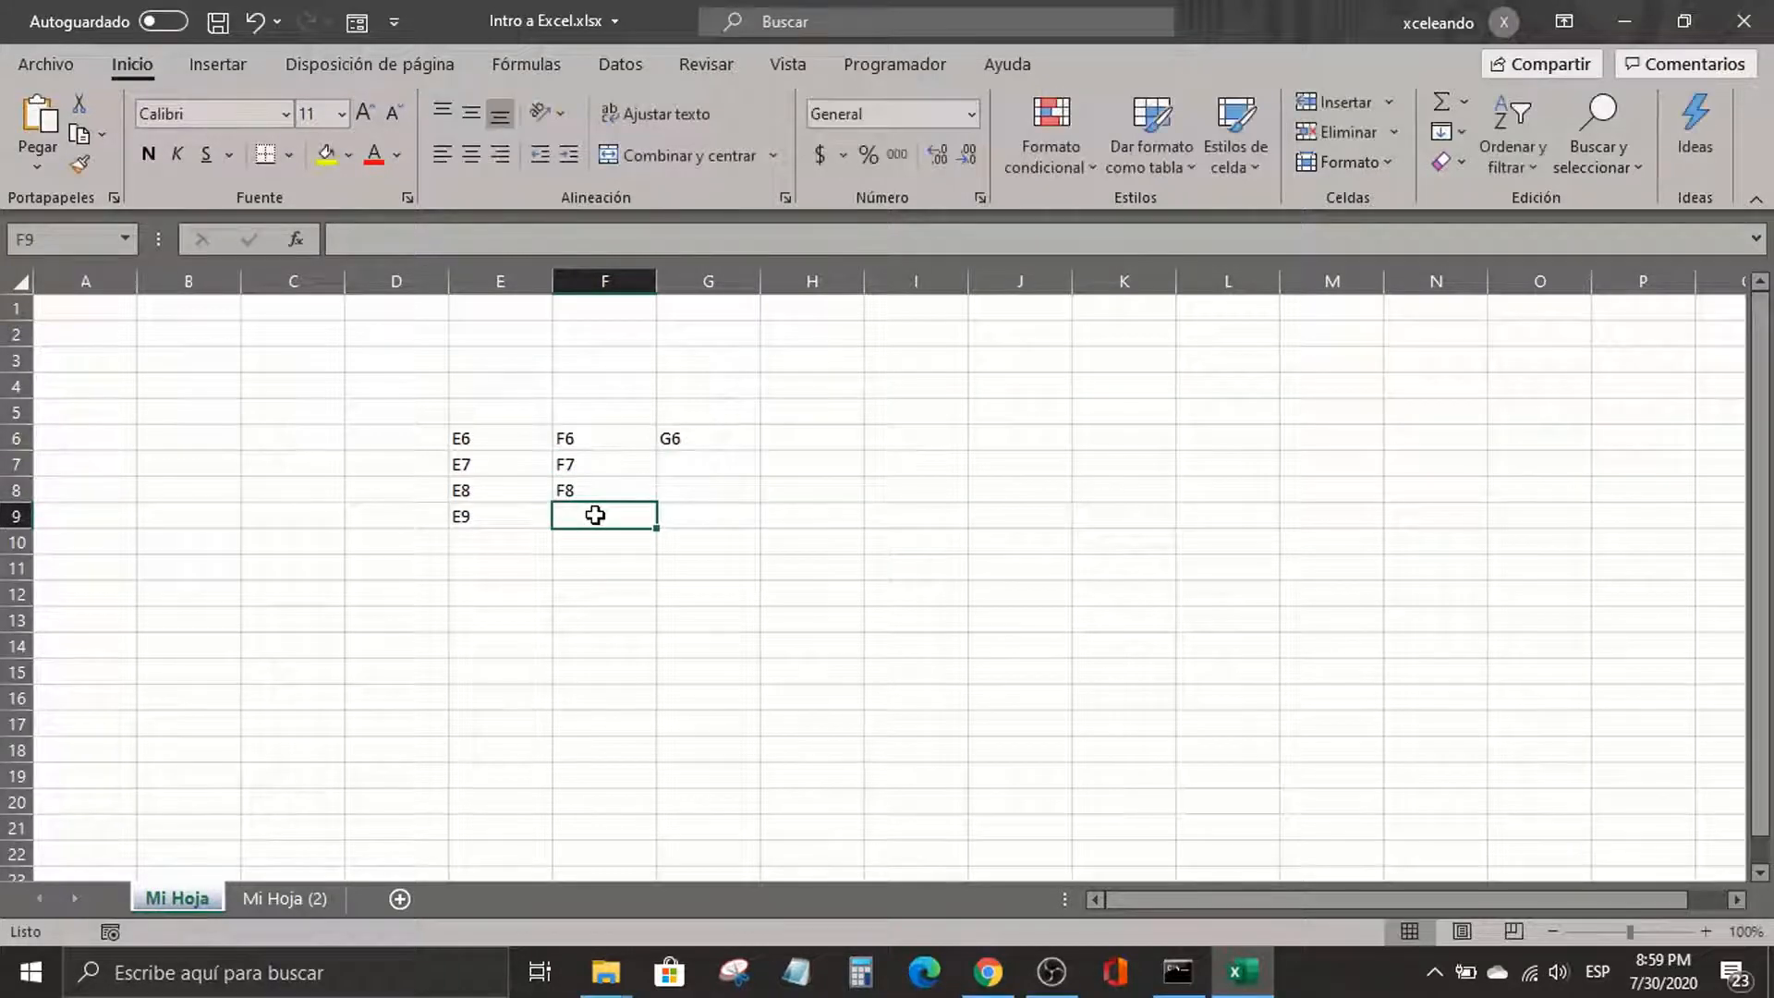
text(F9)
key(Return)
Enter F7 in cell G7, F8 in cell G8 and G9 in cell G9
key(Up)
key(Up)
key(Up)
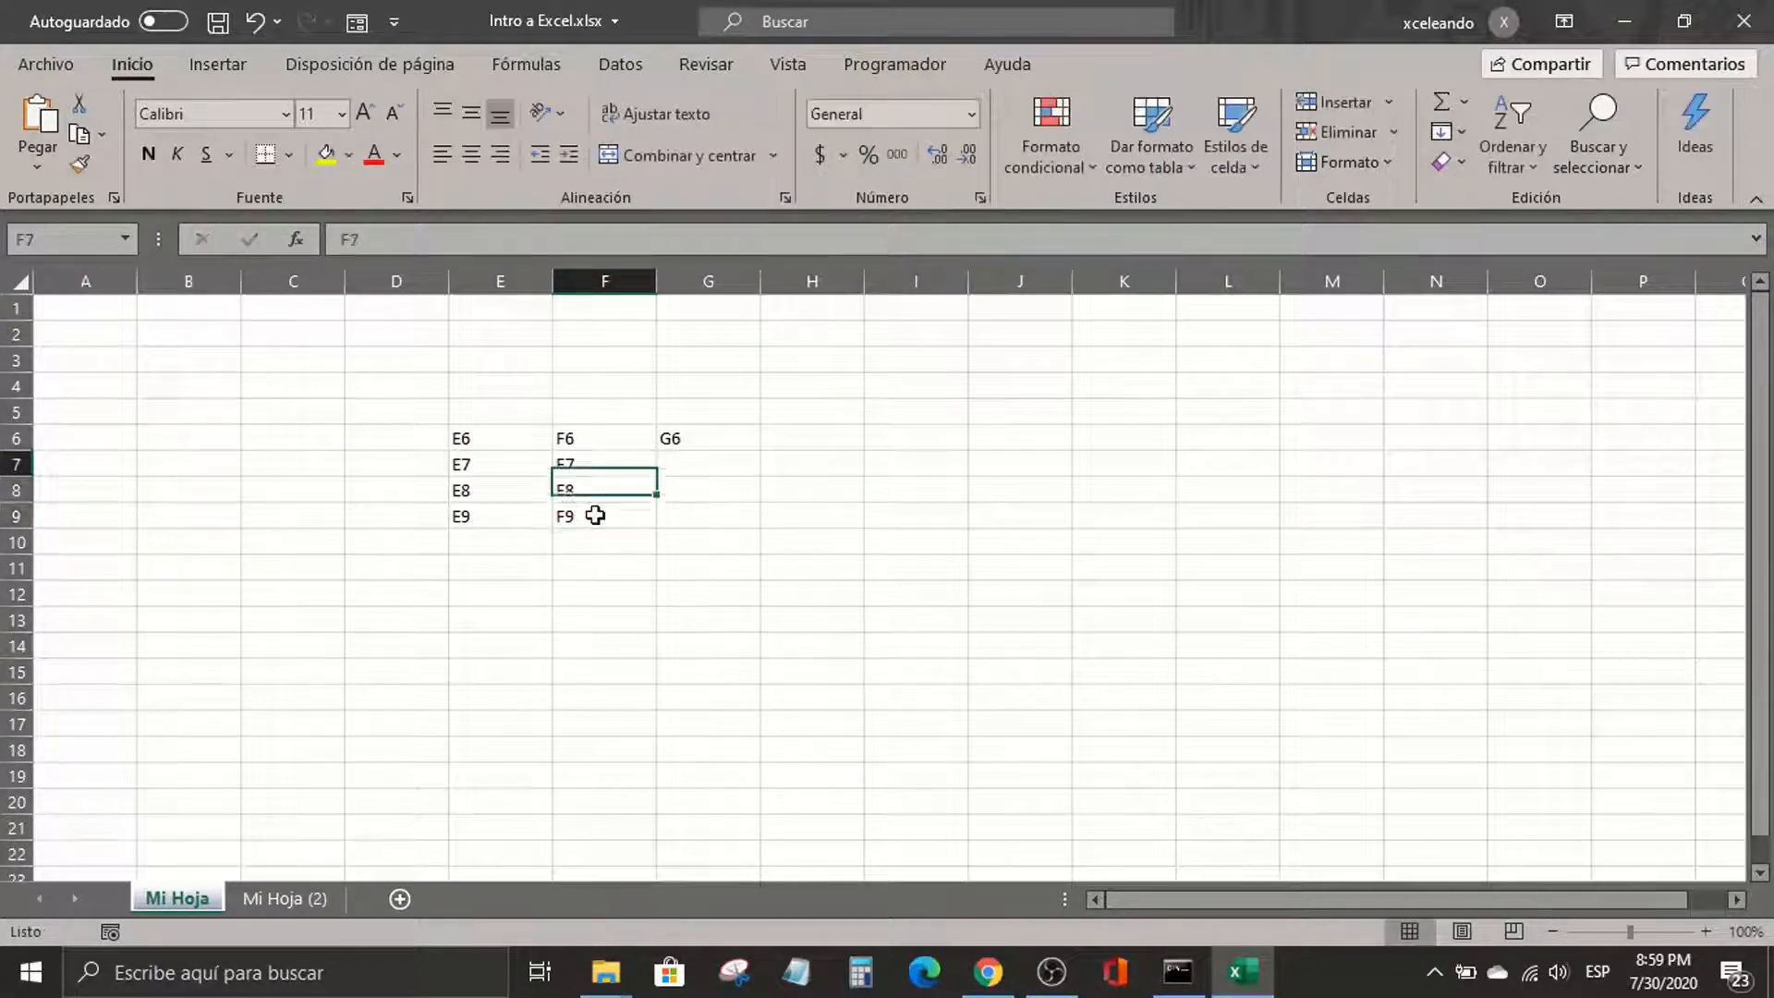
key(Right)
key(Return)
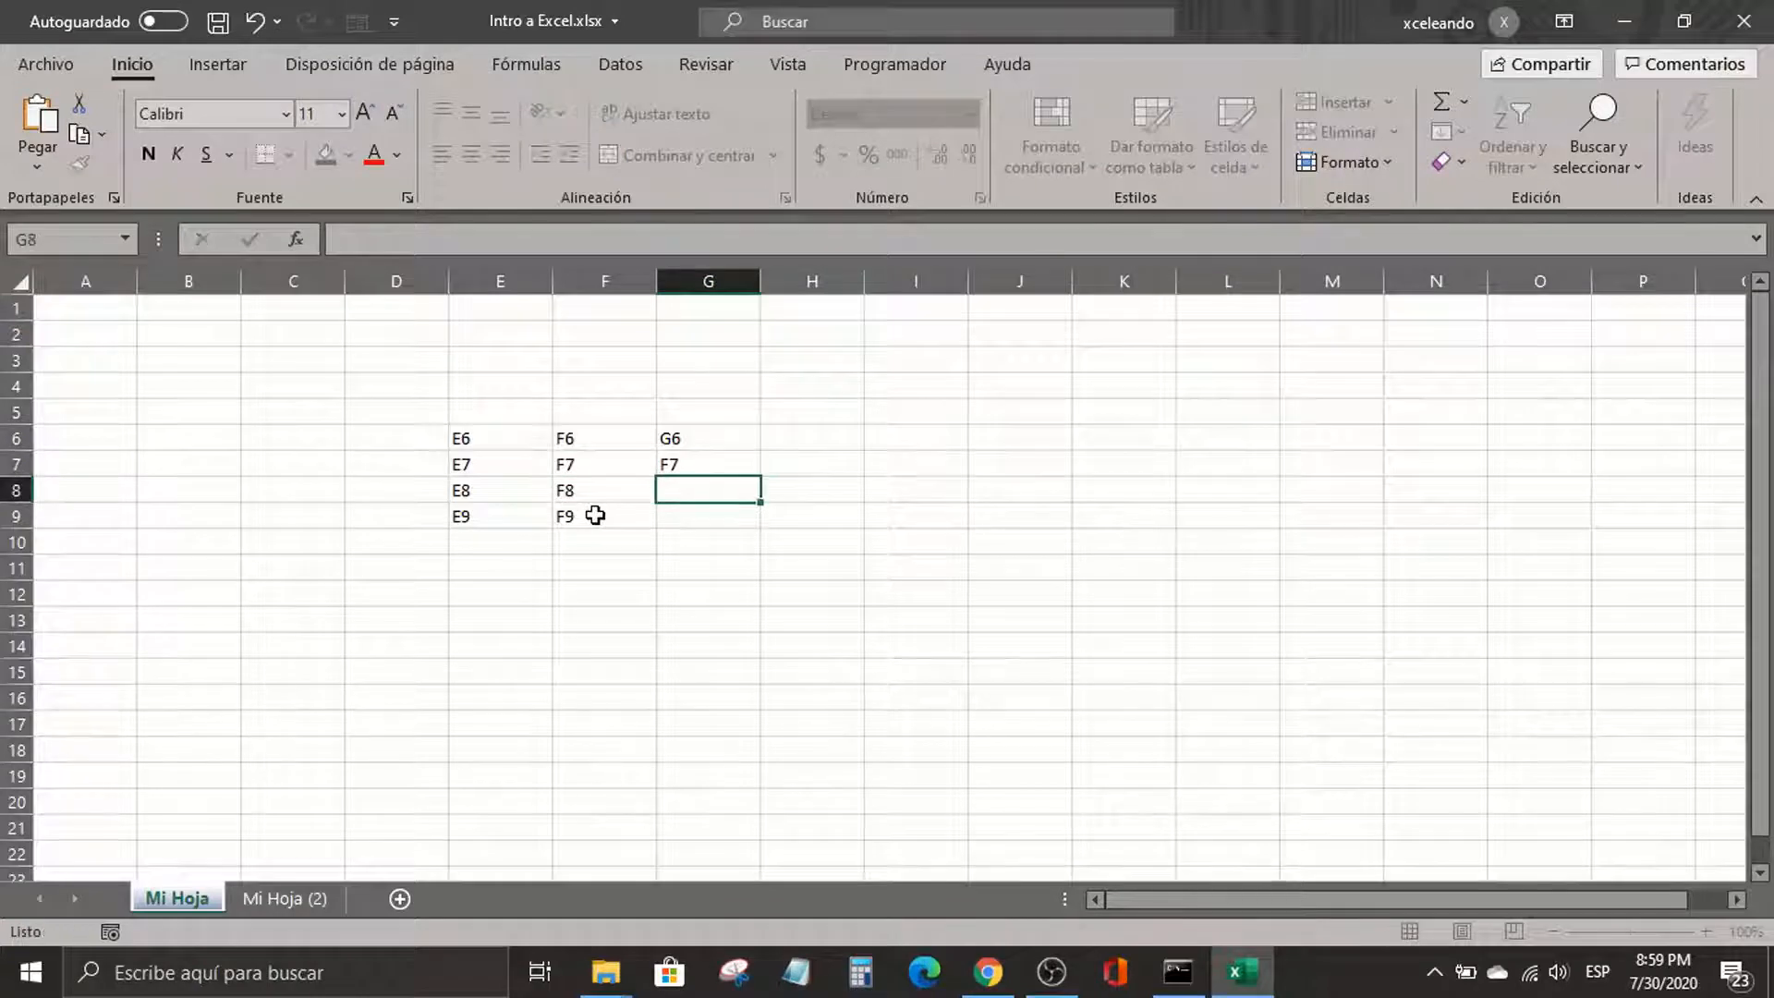
text(F8)
key(Return)
text(F9)
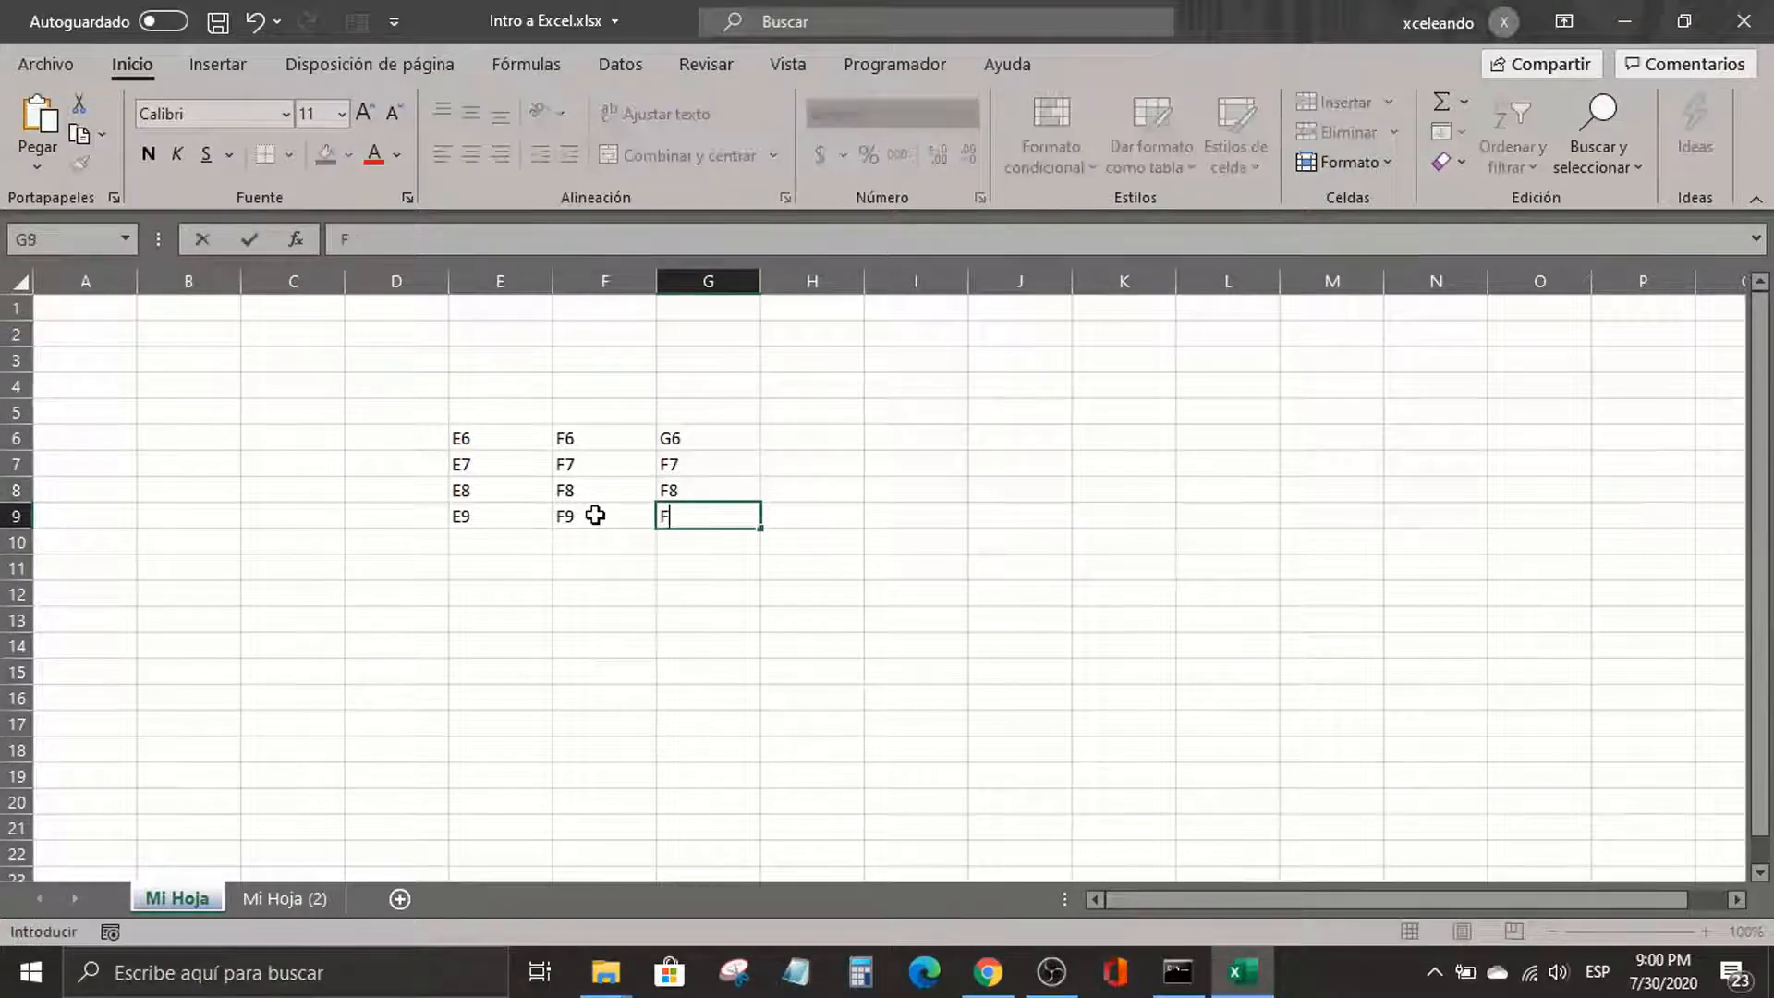
key(BackSpace)
key(BackSpace)
text(G9)
key(Return)
Correct the labels in cells G7 and G8 to read G7 and G8, then return to cell E9
key(Up)
key(Up)
key(Up)
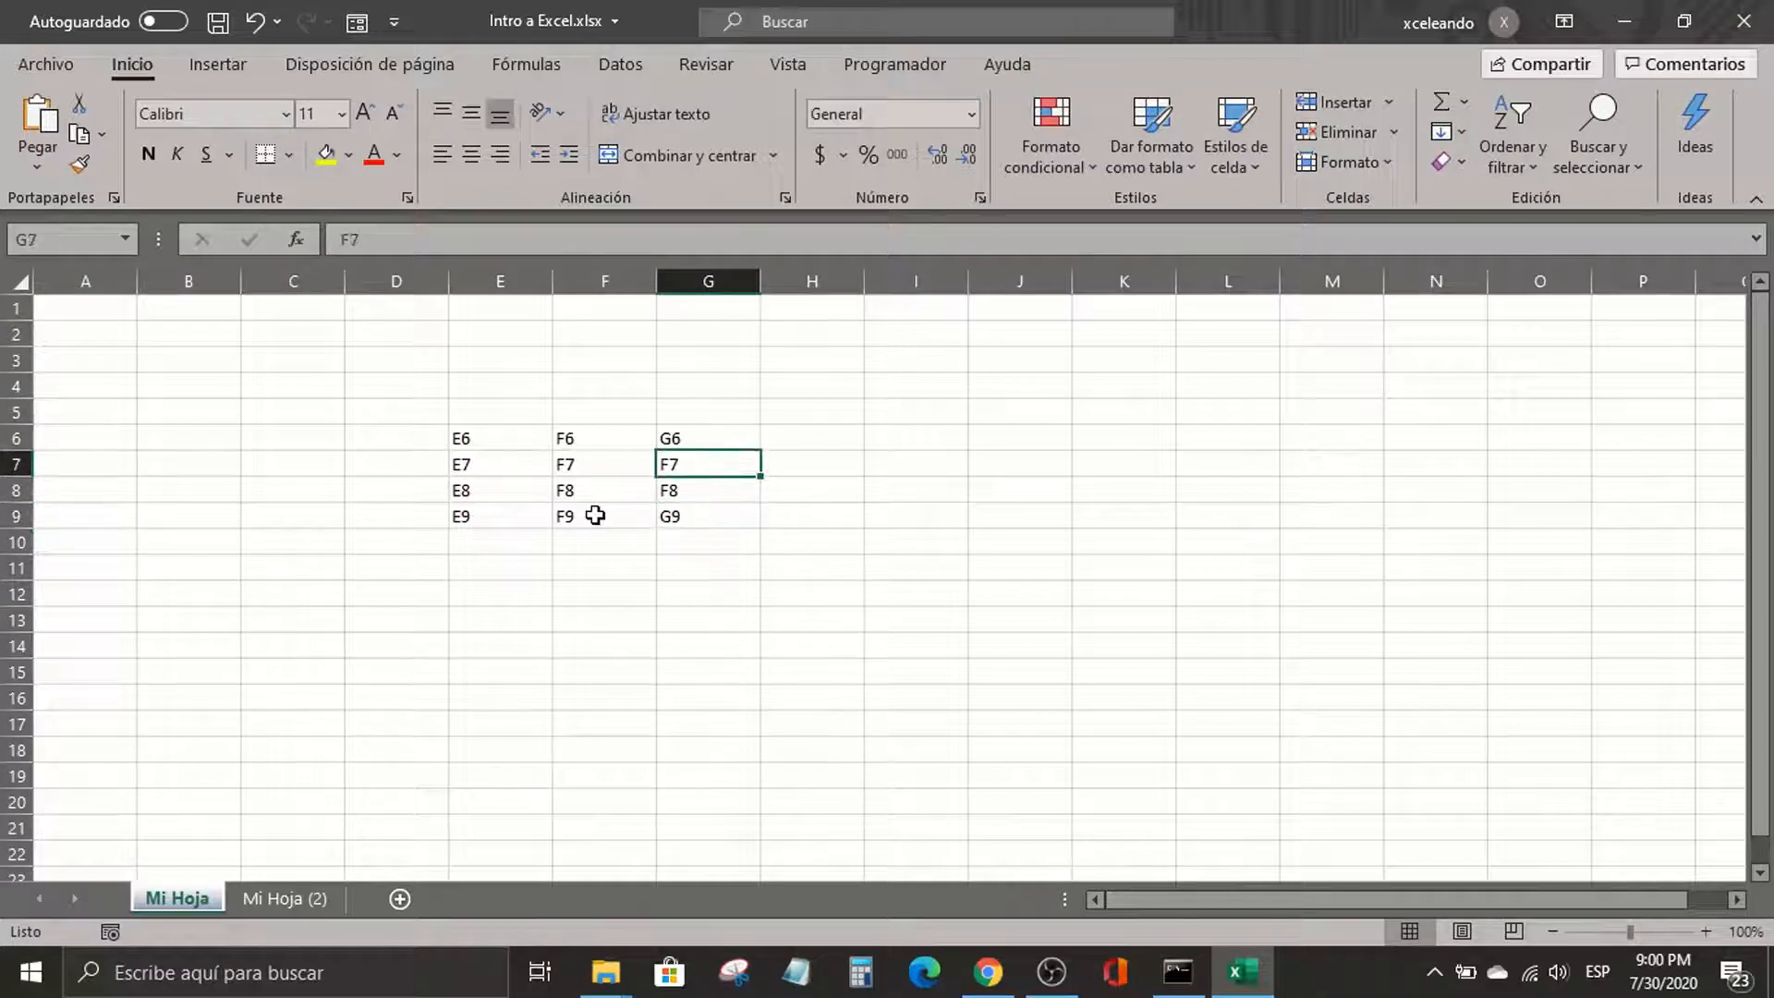
key(F2)
key(Left)
key(BackSpace)
text(G)
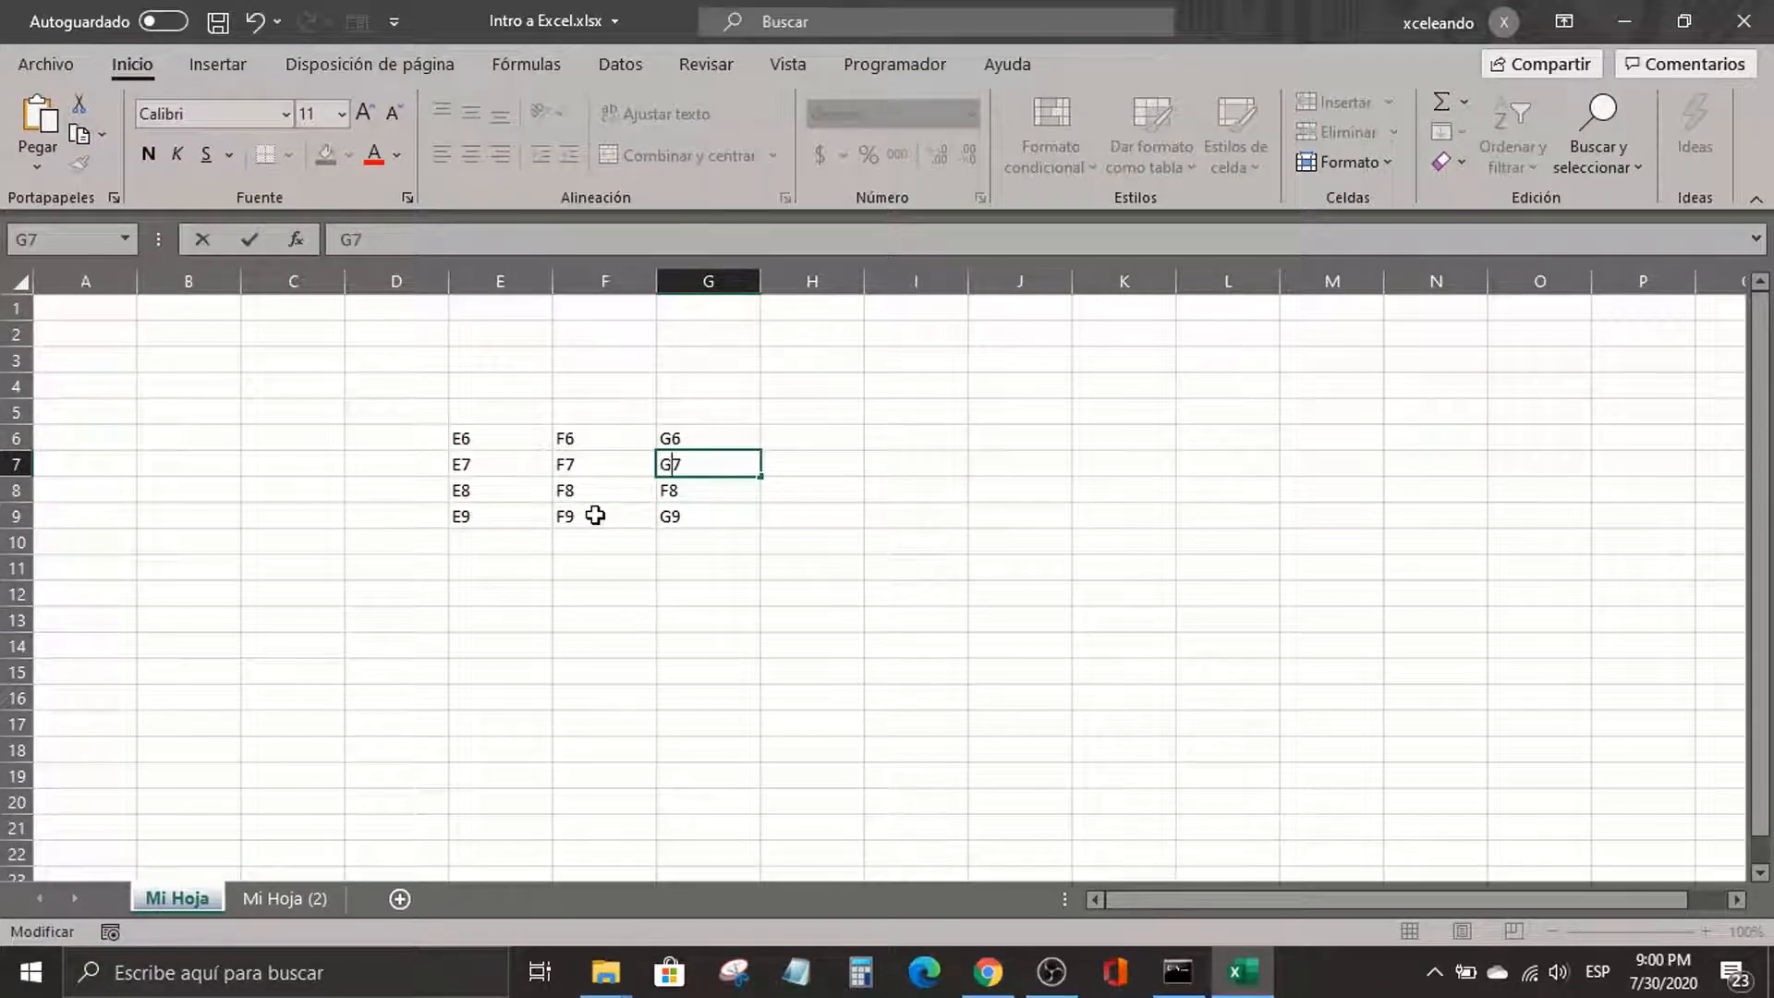
key(Return)
key(F2)
key(BackSpace)
text(G)
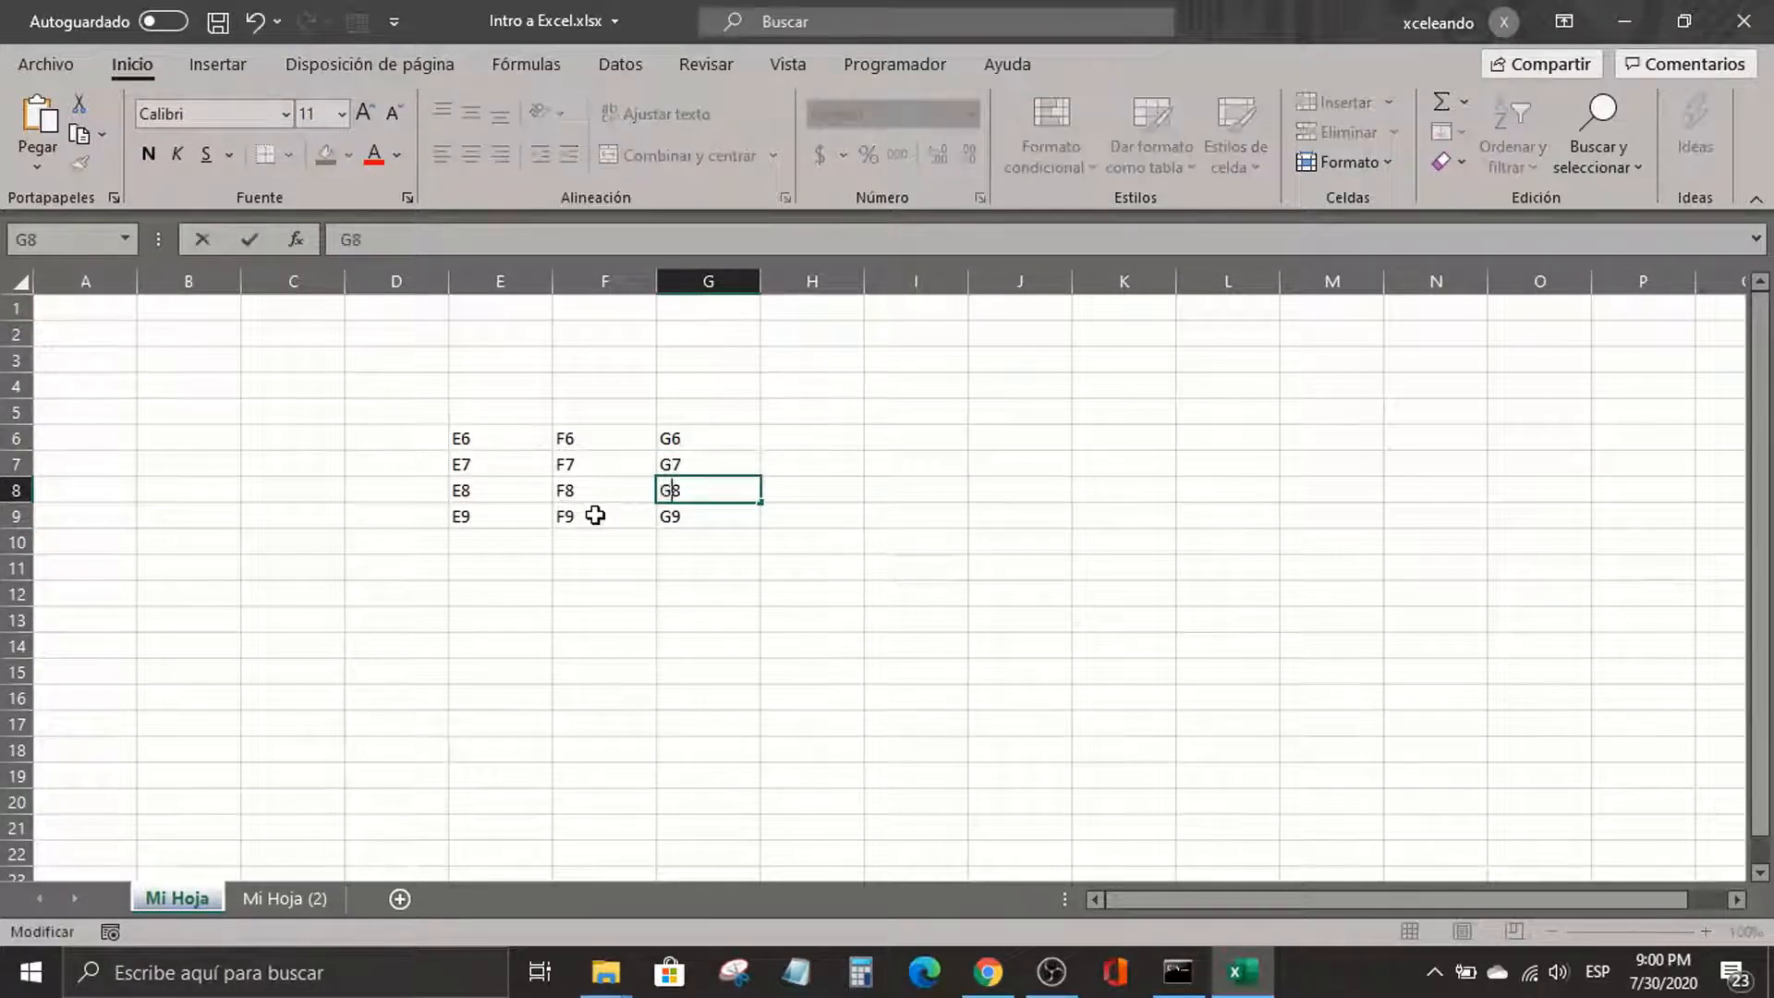
key(Return)
key(Left)
key(Left)
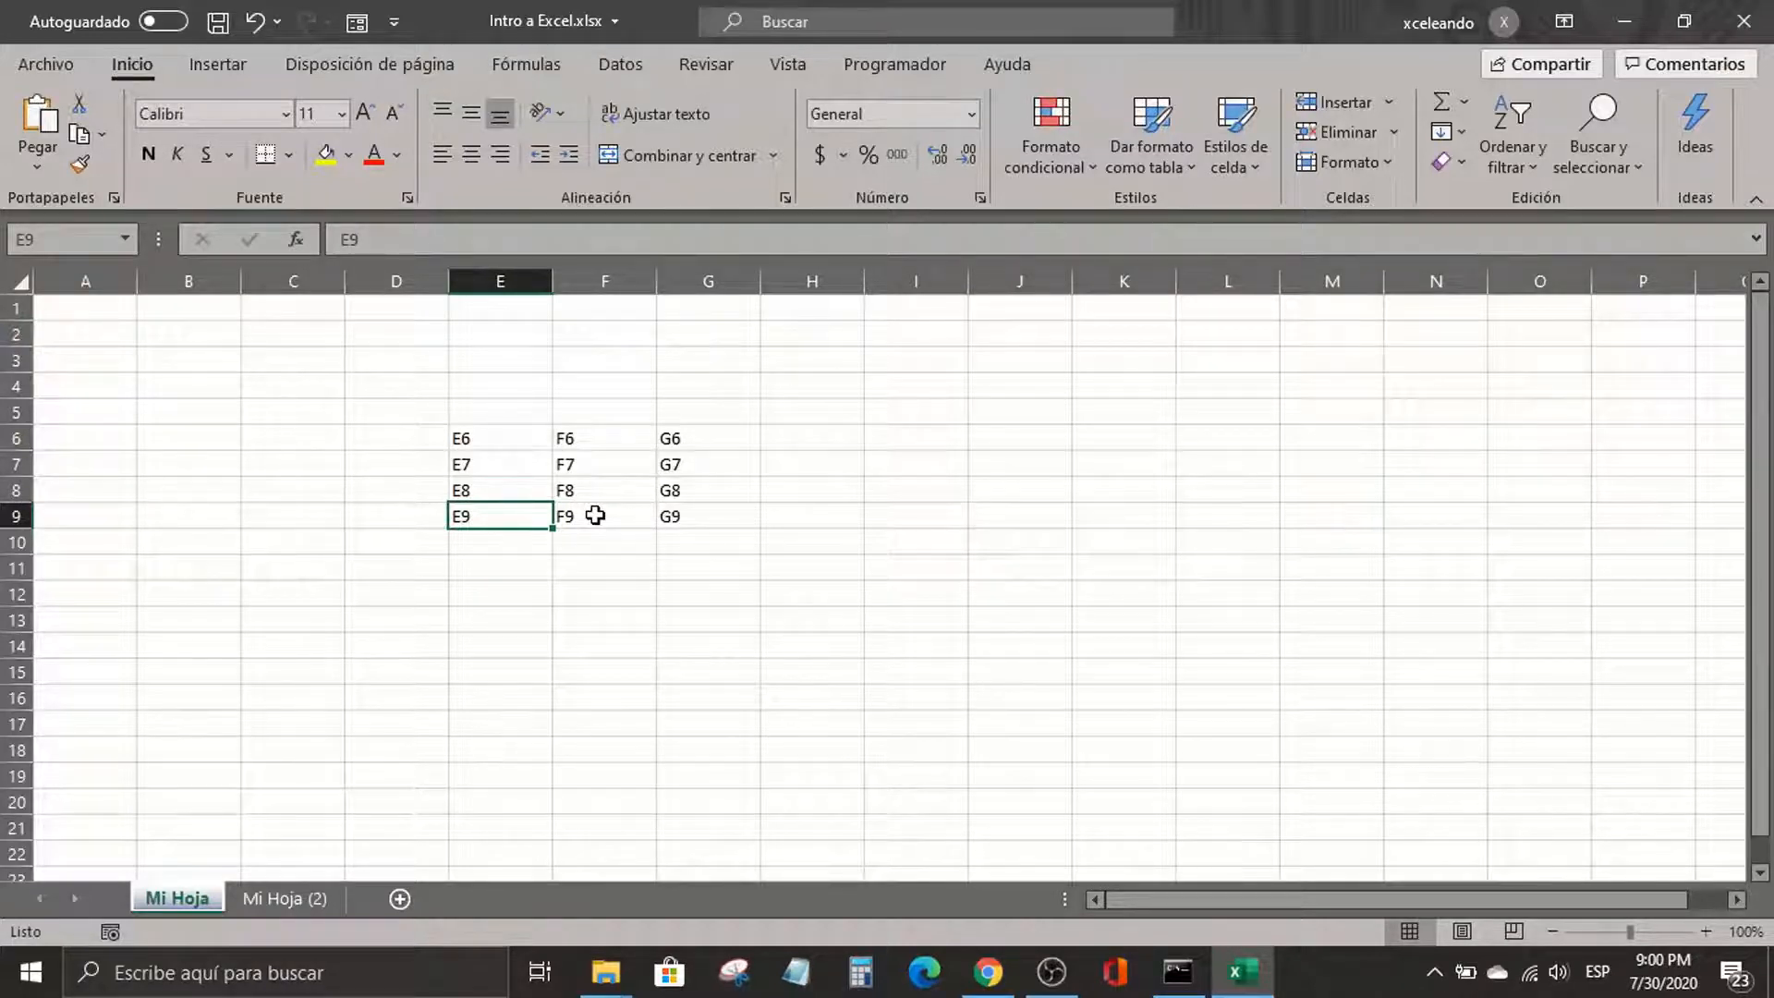
click(960, 368)
click(1008, 369)
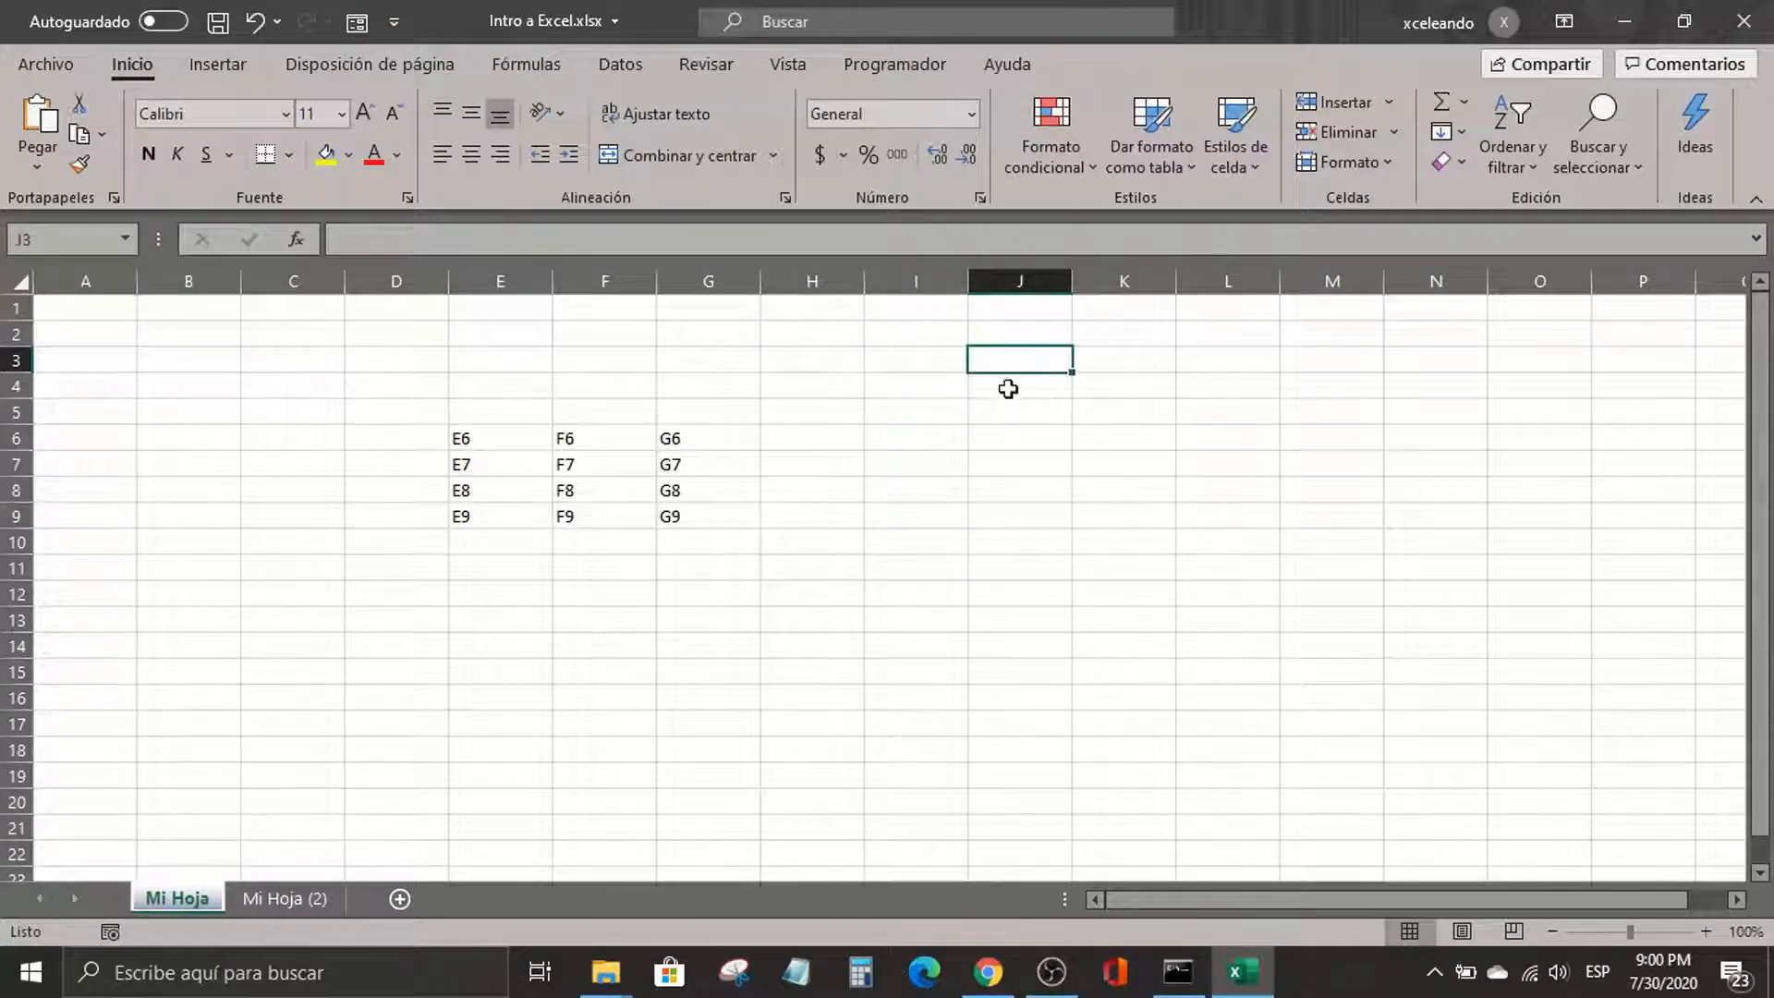
click(887, 409)
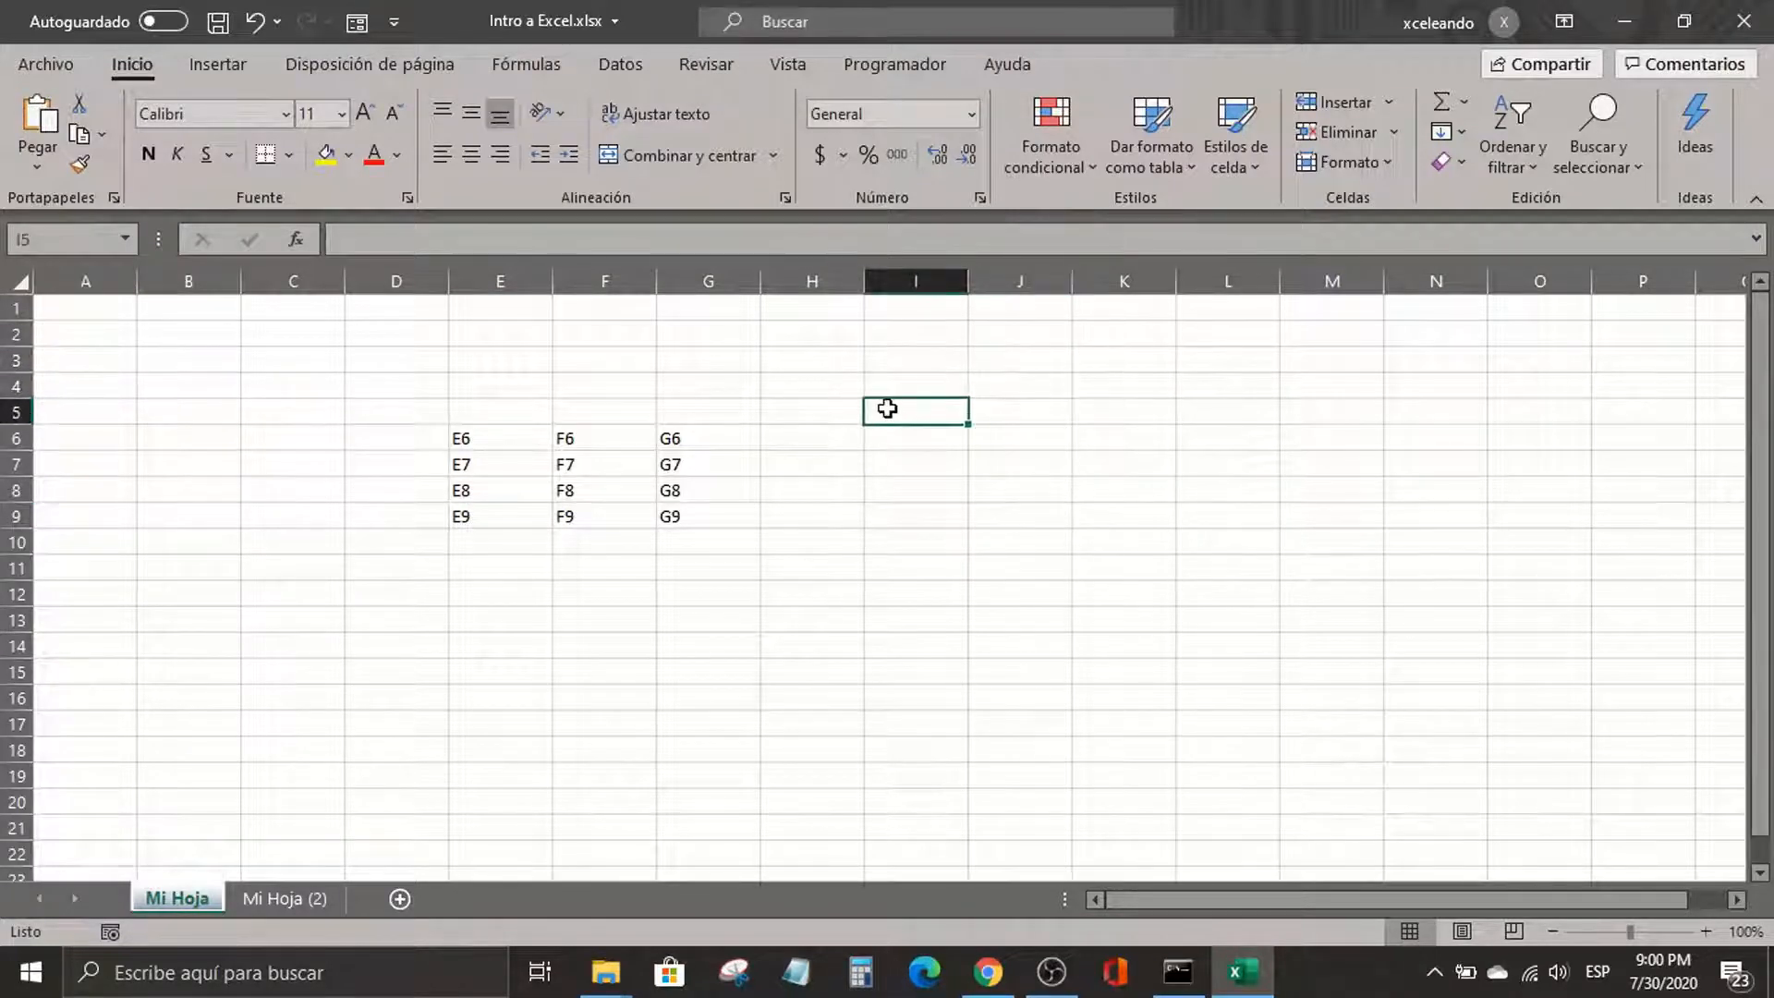
click(1037, 381)
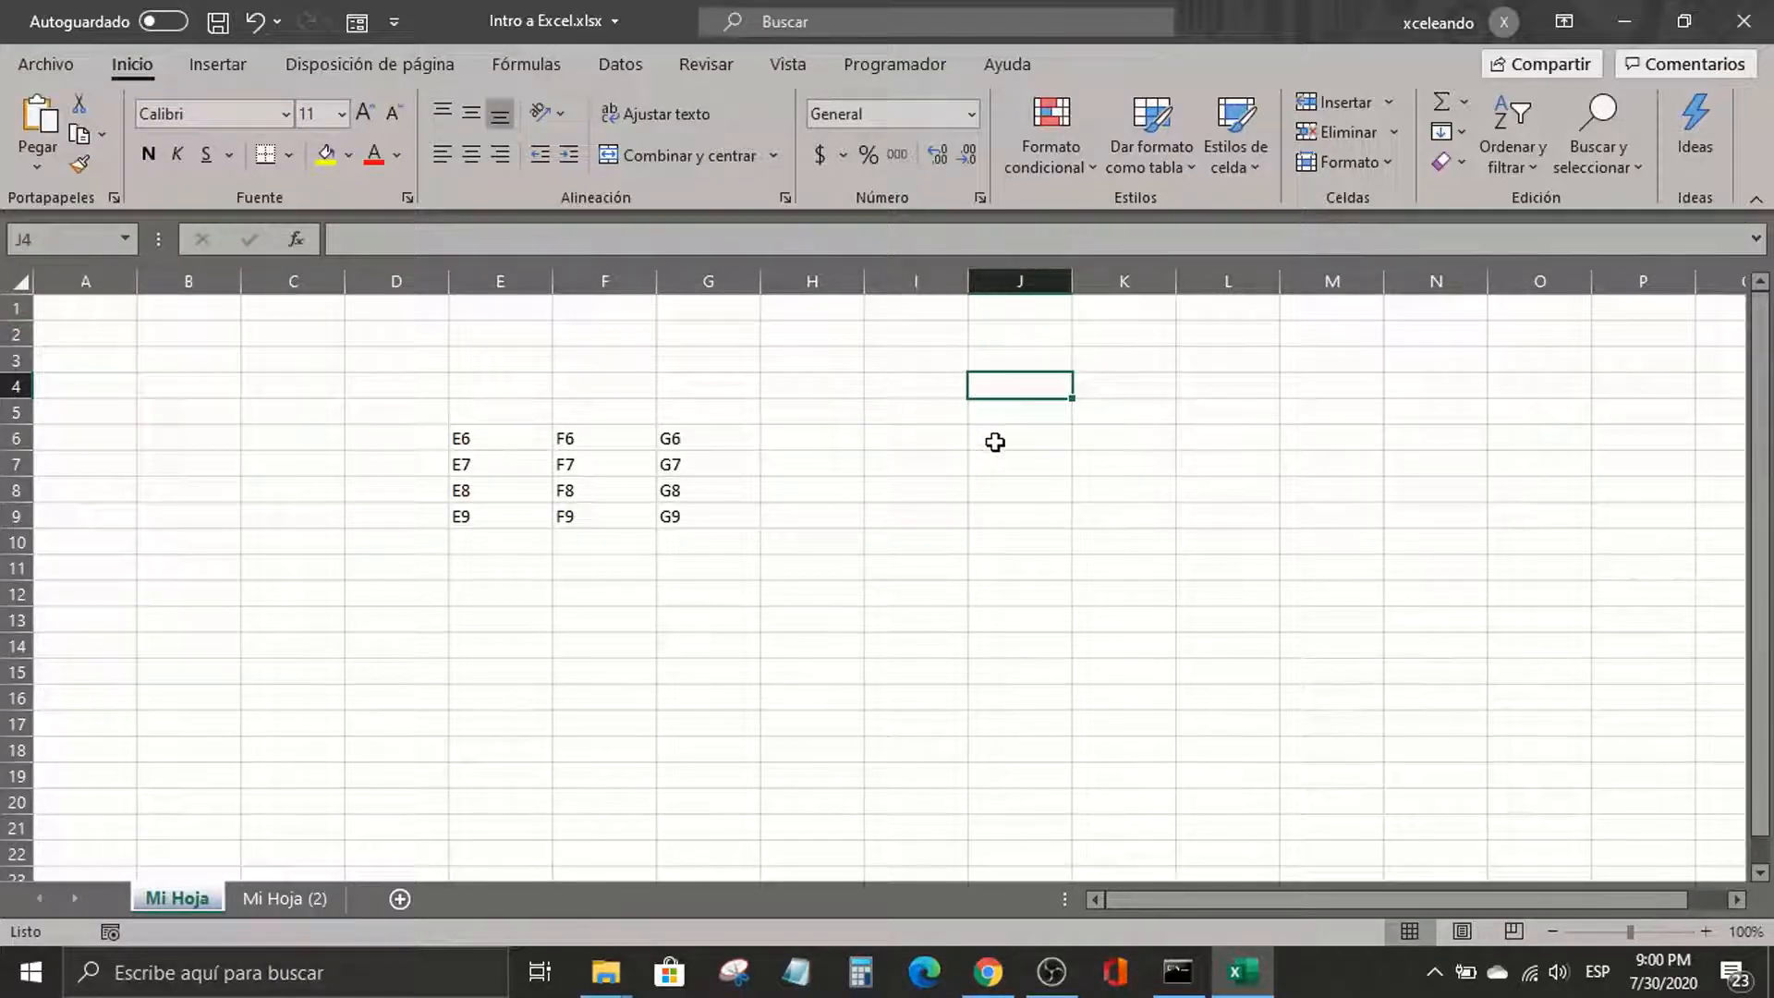
click(921, 437)
click(1067, 384)
click(1206, 421)
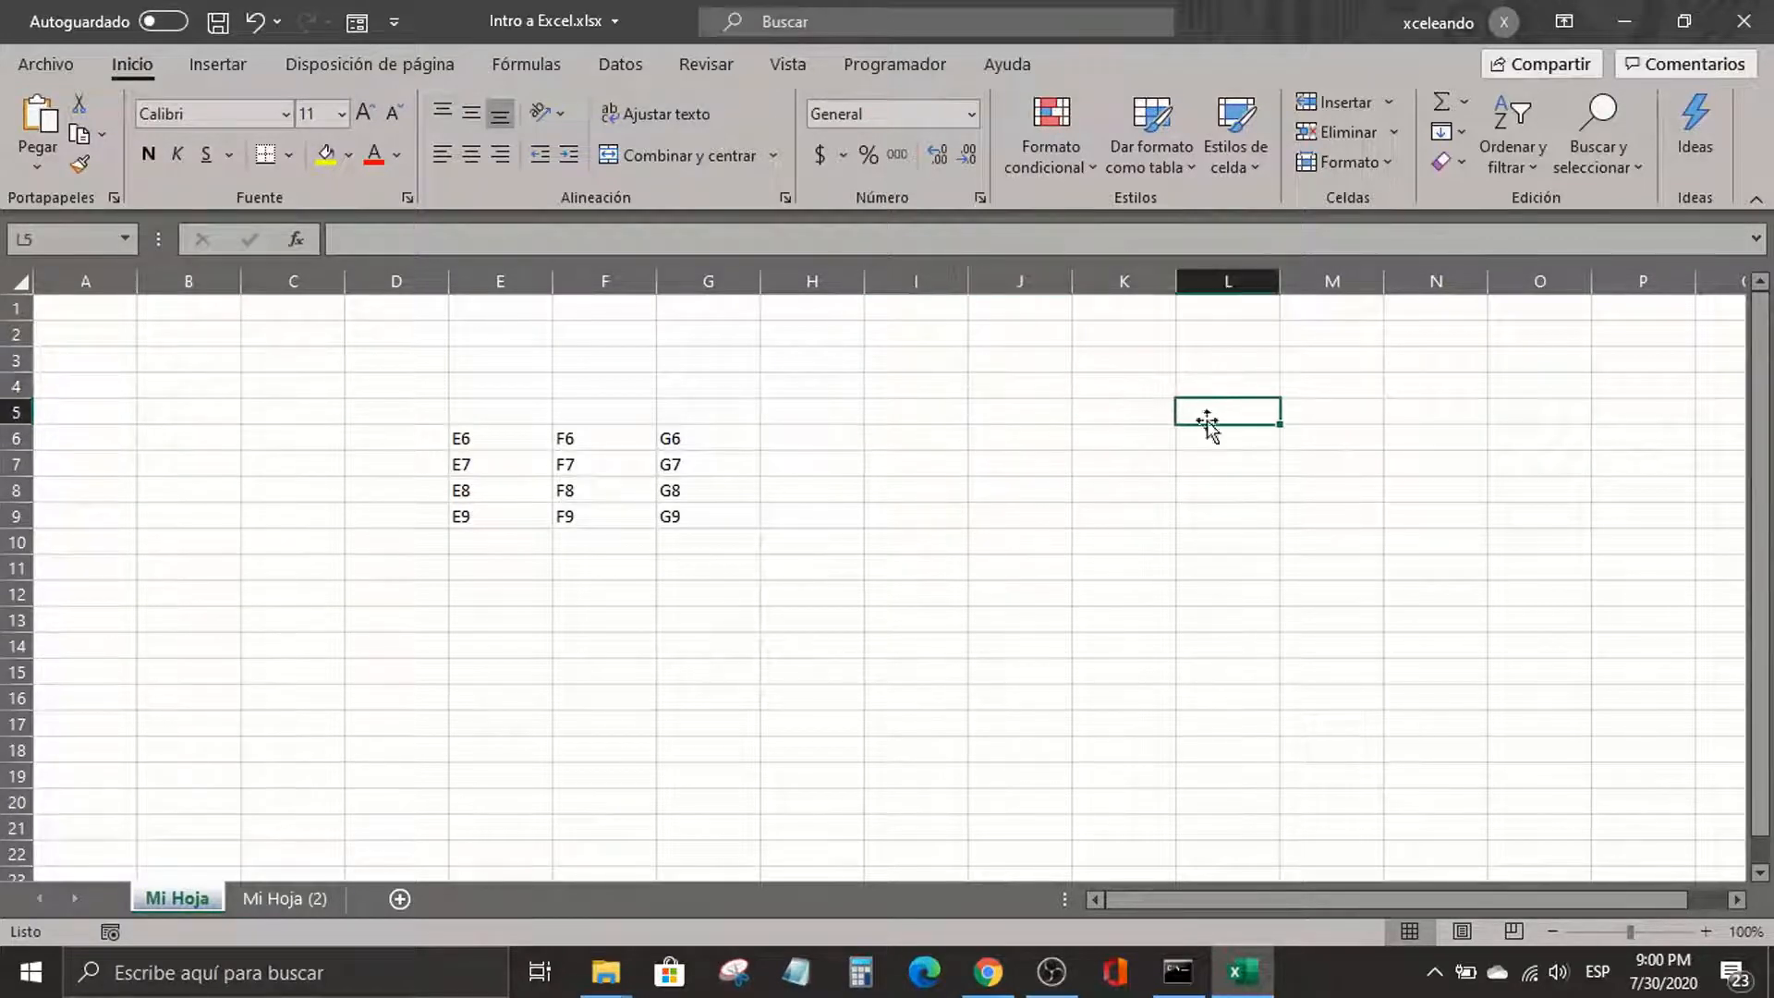
click(1041, 487)
click(914, 404)
click(1091, 421)
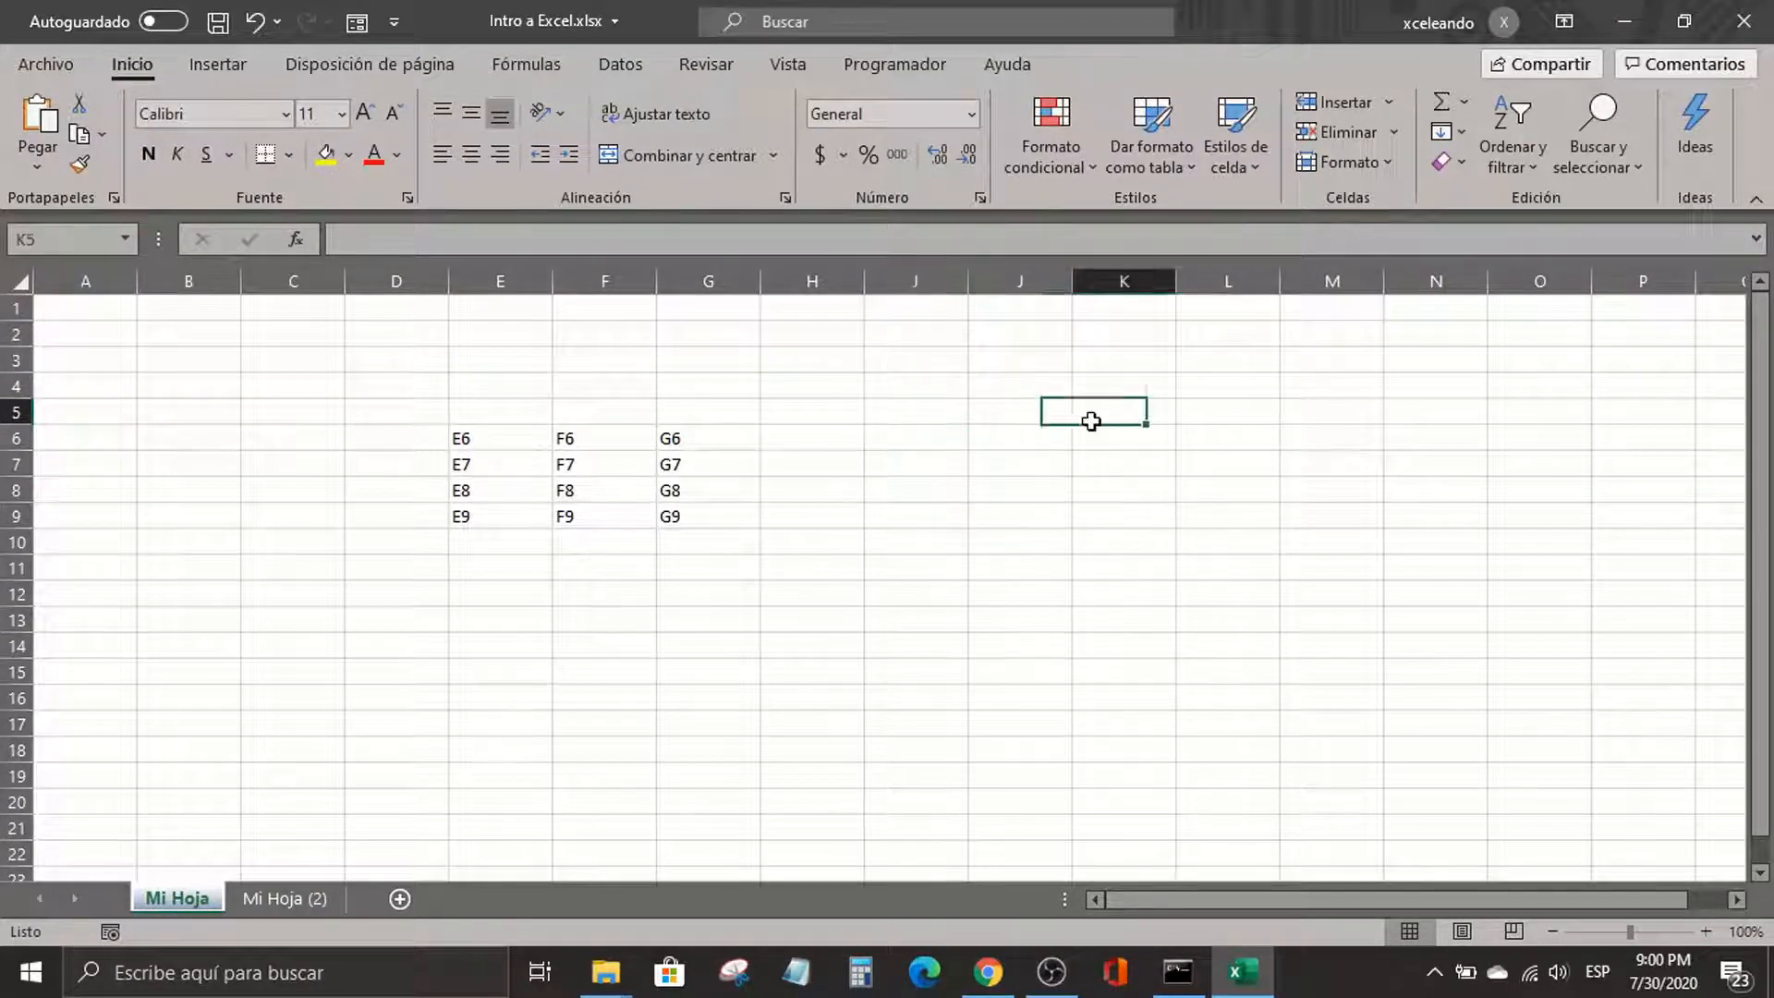
click(925, 535)
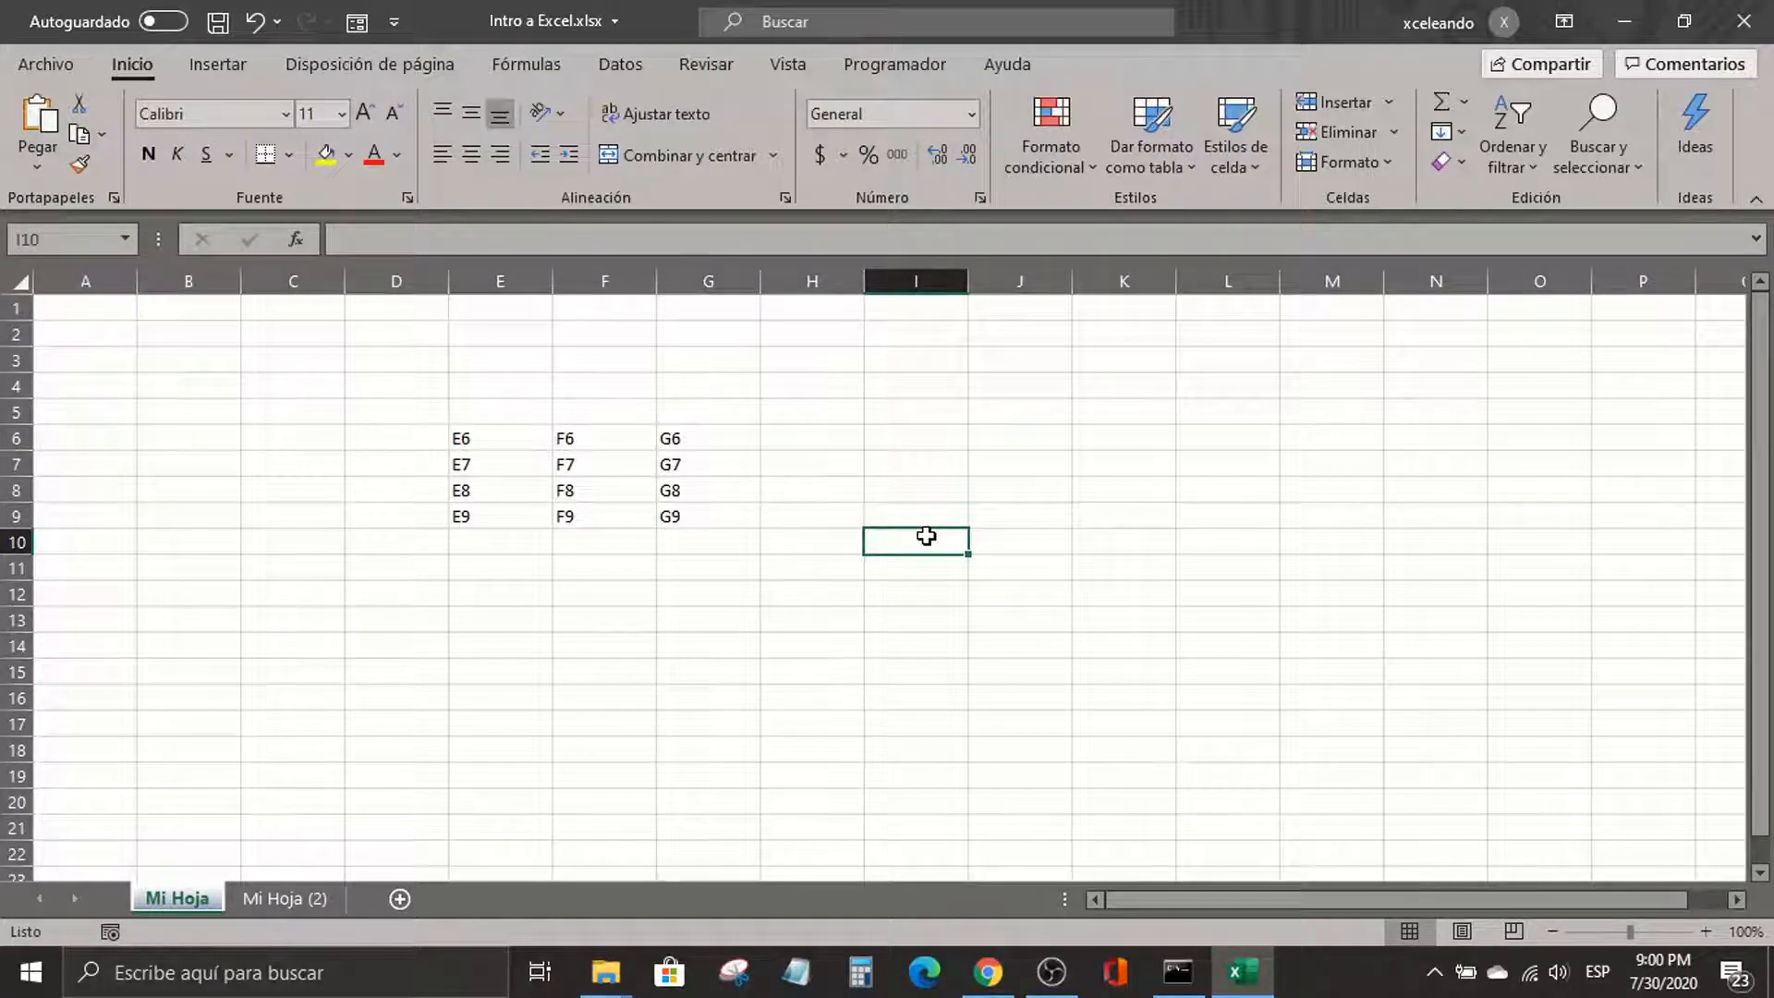
Select the empty cell ranges I5:K8, I11:K14 and N3:O6 one after another as range examples
click(930, 406)
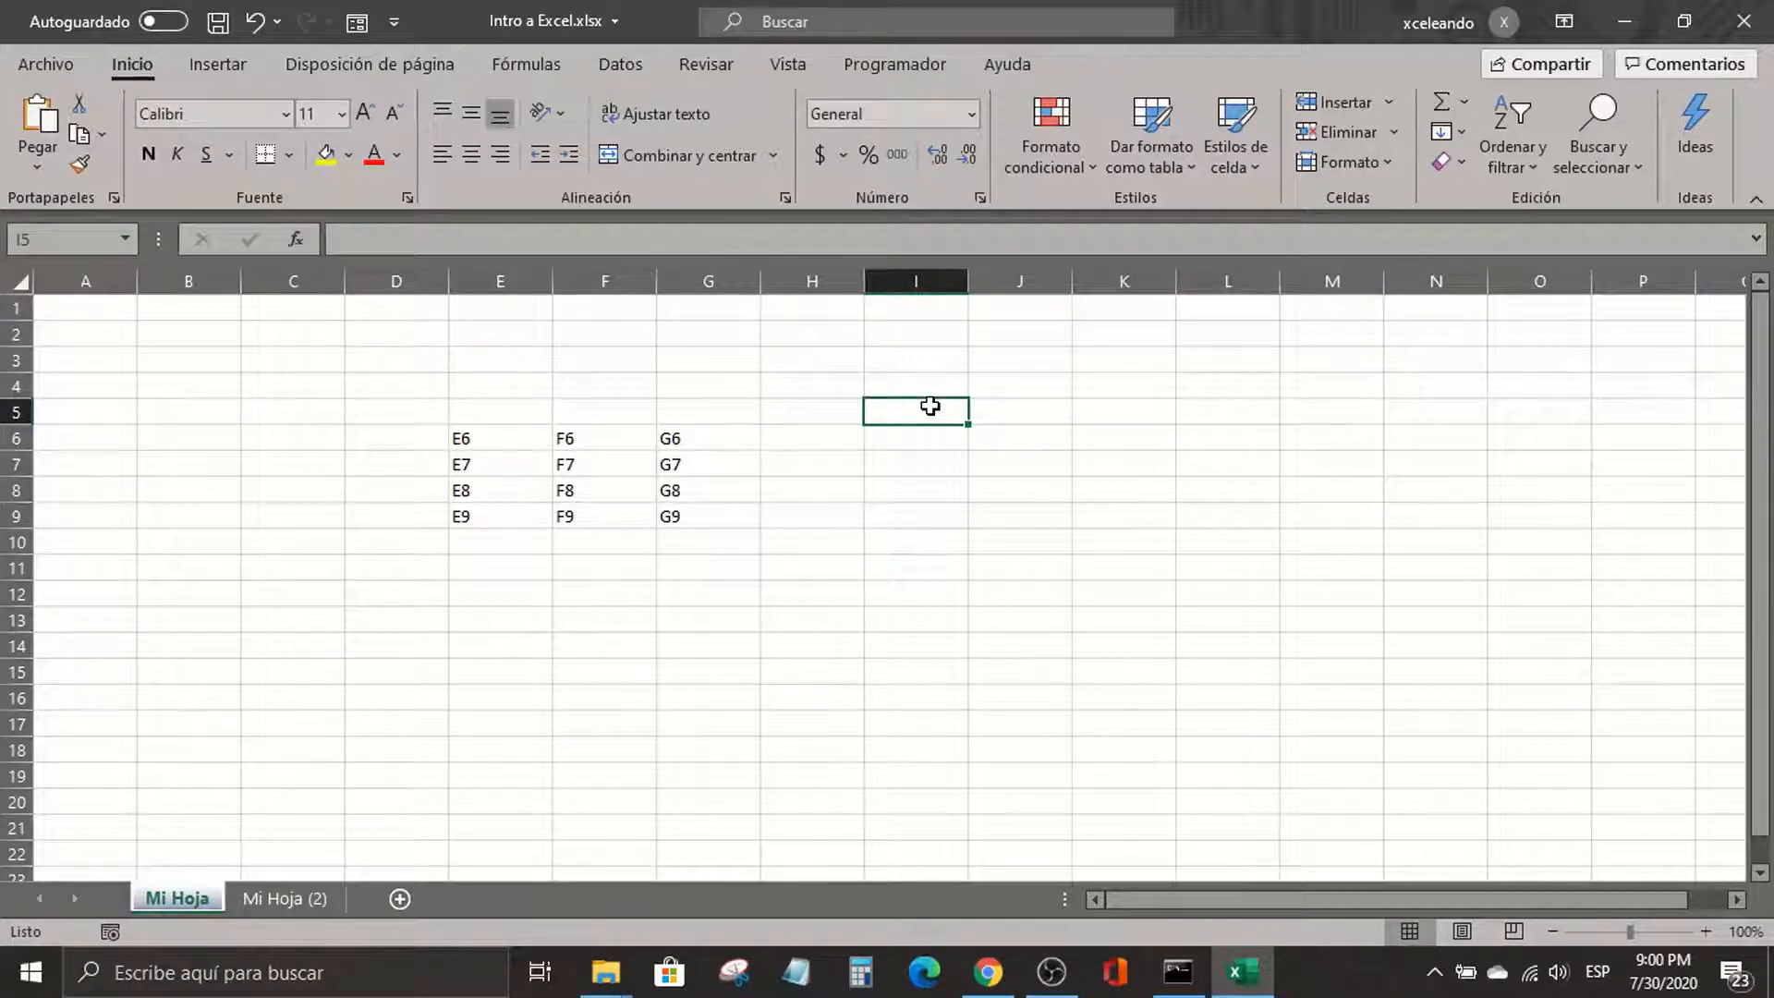
drag(930, 407, 1115, 495)
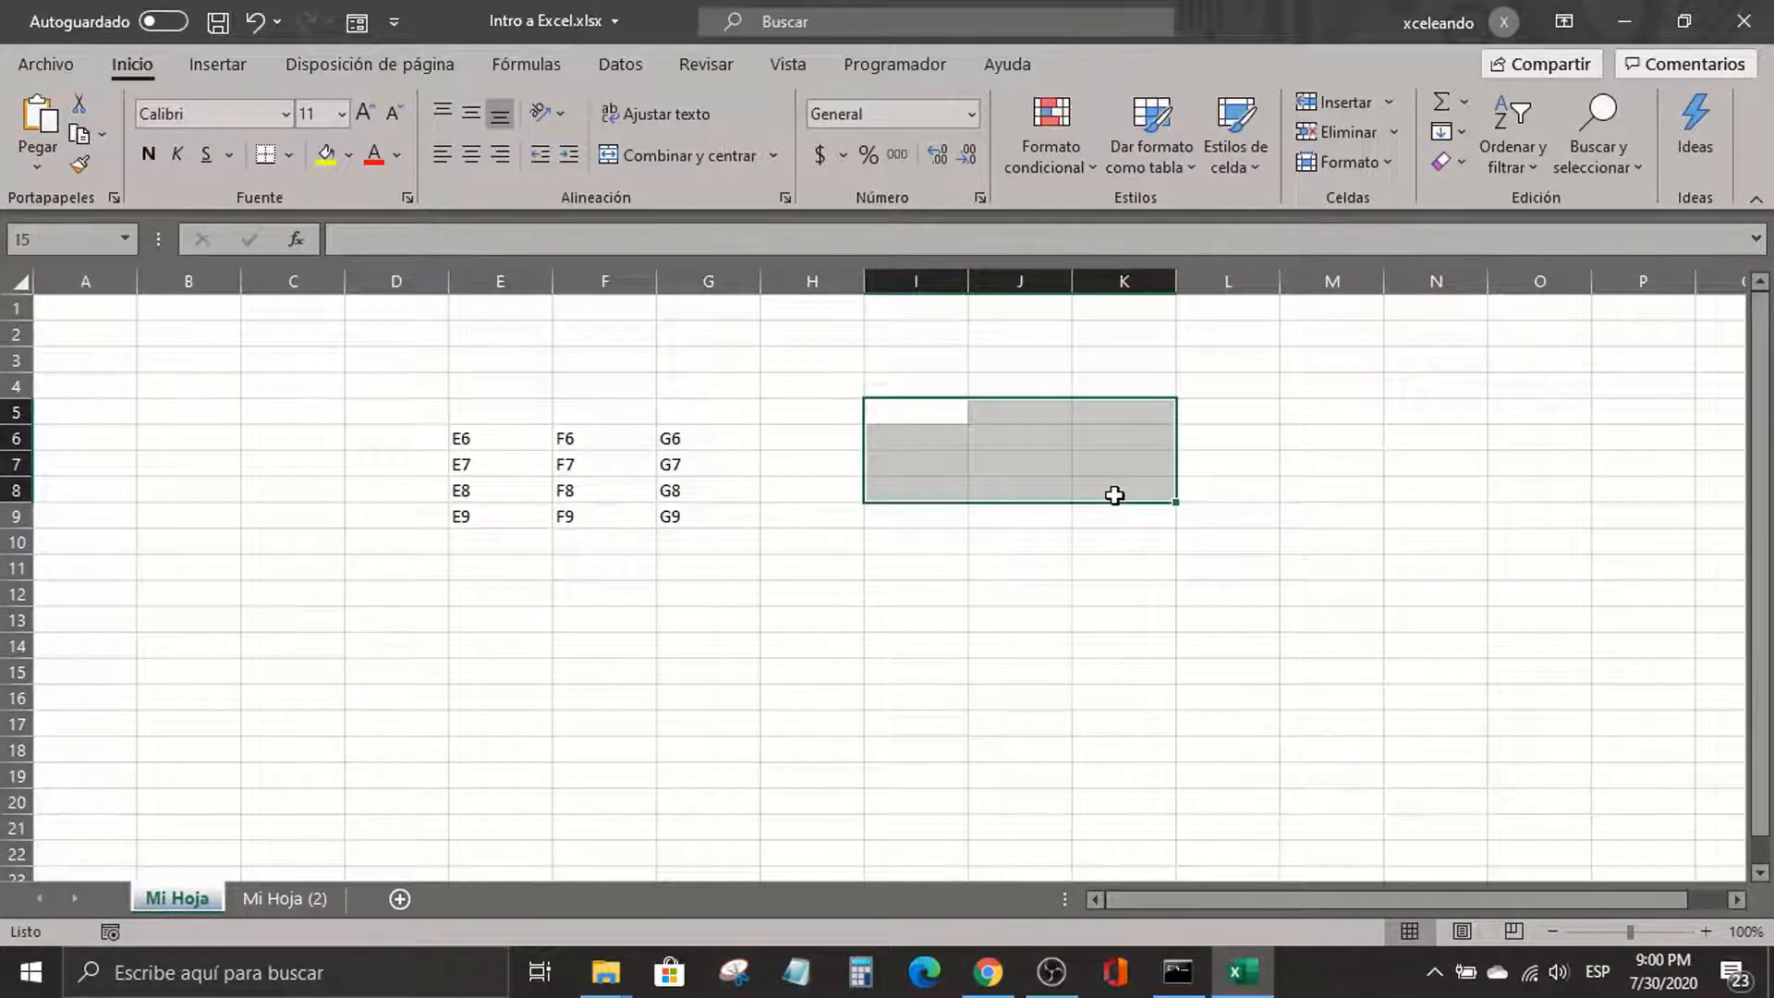
drag(943, 560, 1156, 652)
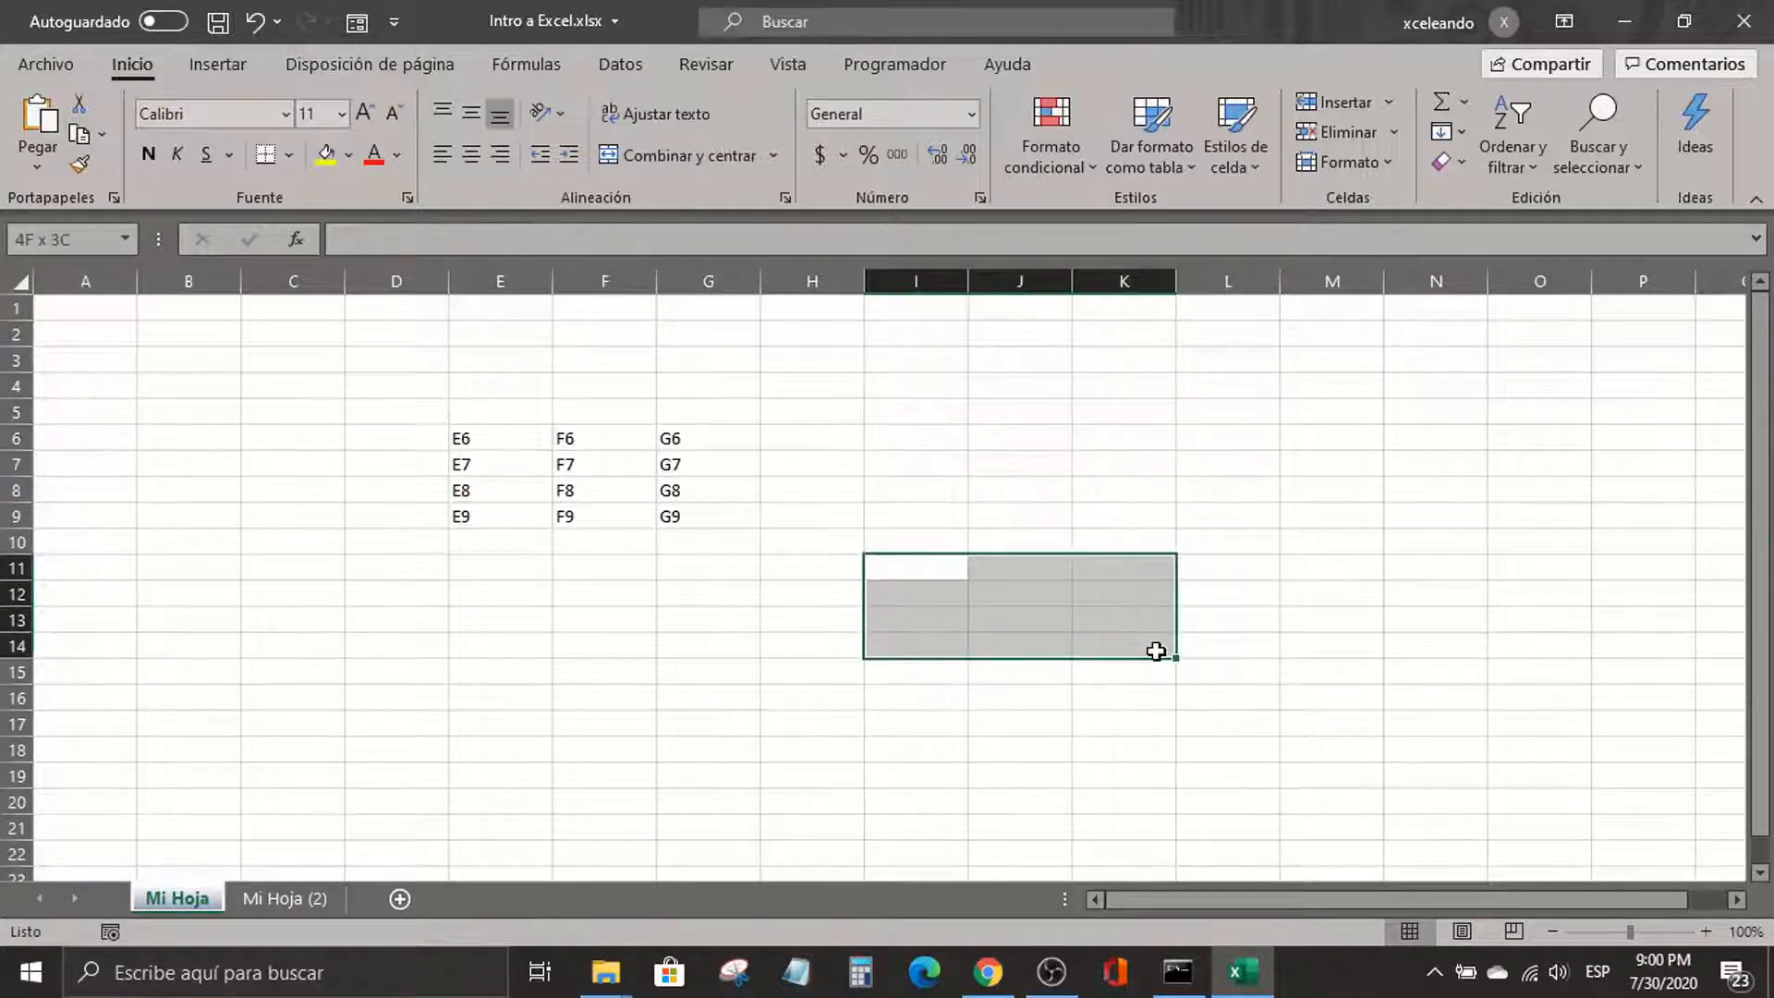
drag(1452, 355, 1571, 431)
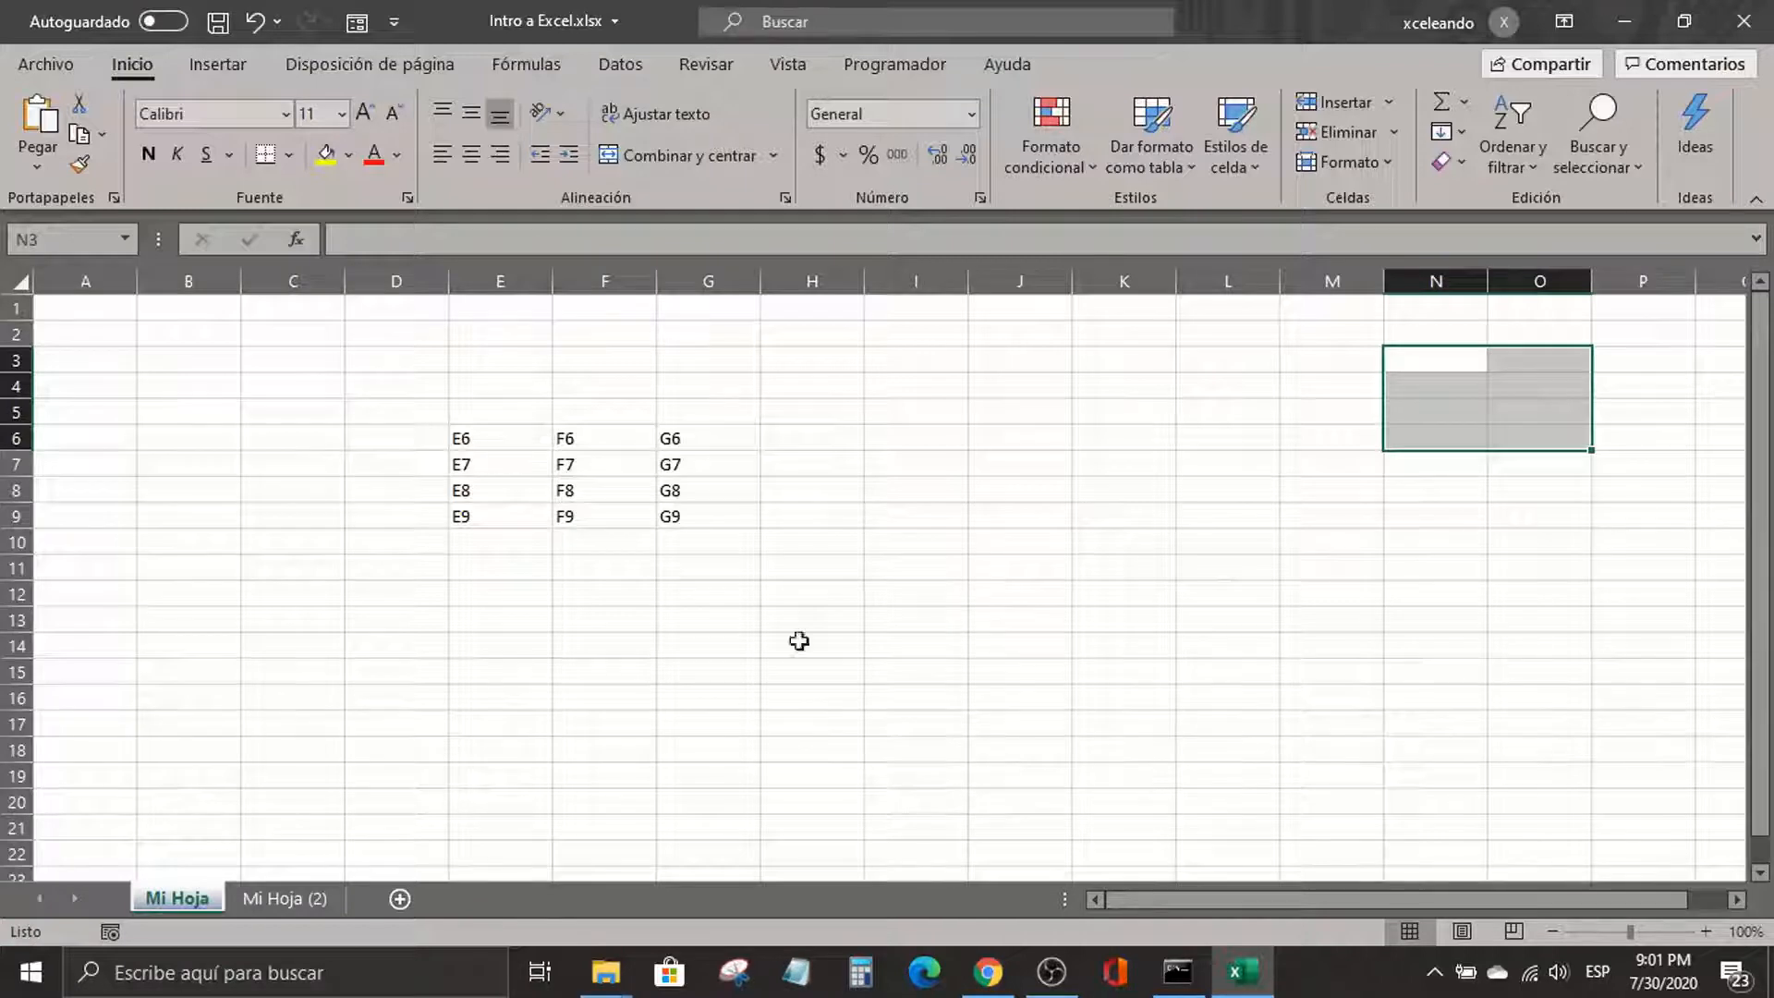
Select the labelled block E6:G9, then select column F together with row 7 to see where they cross
click(500, 437)
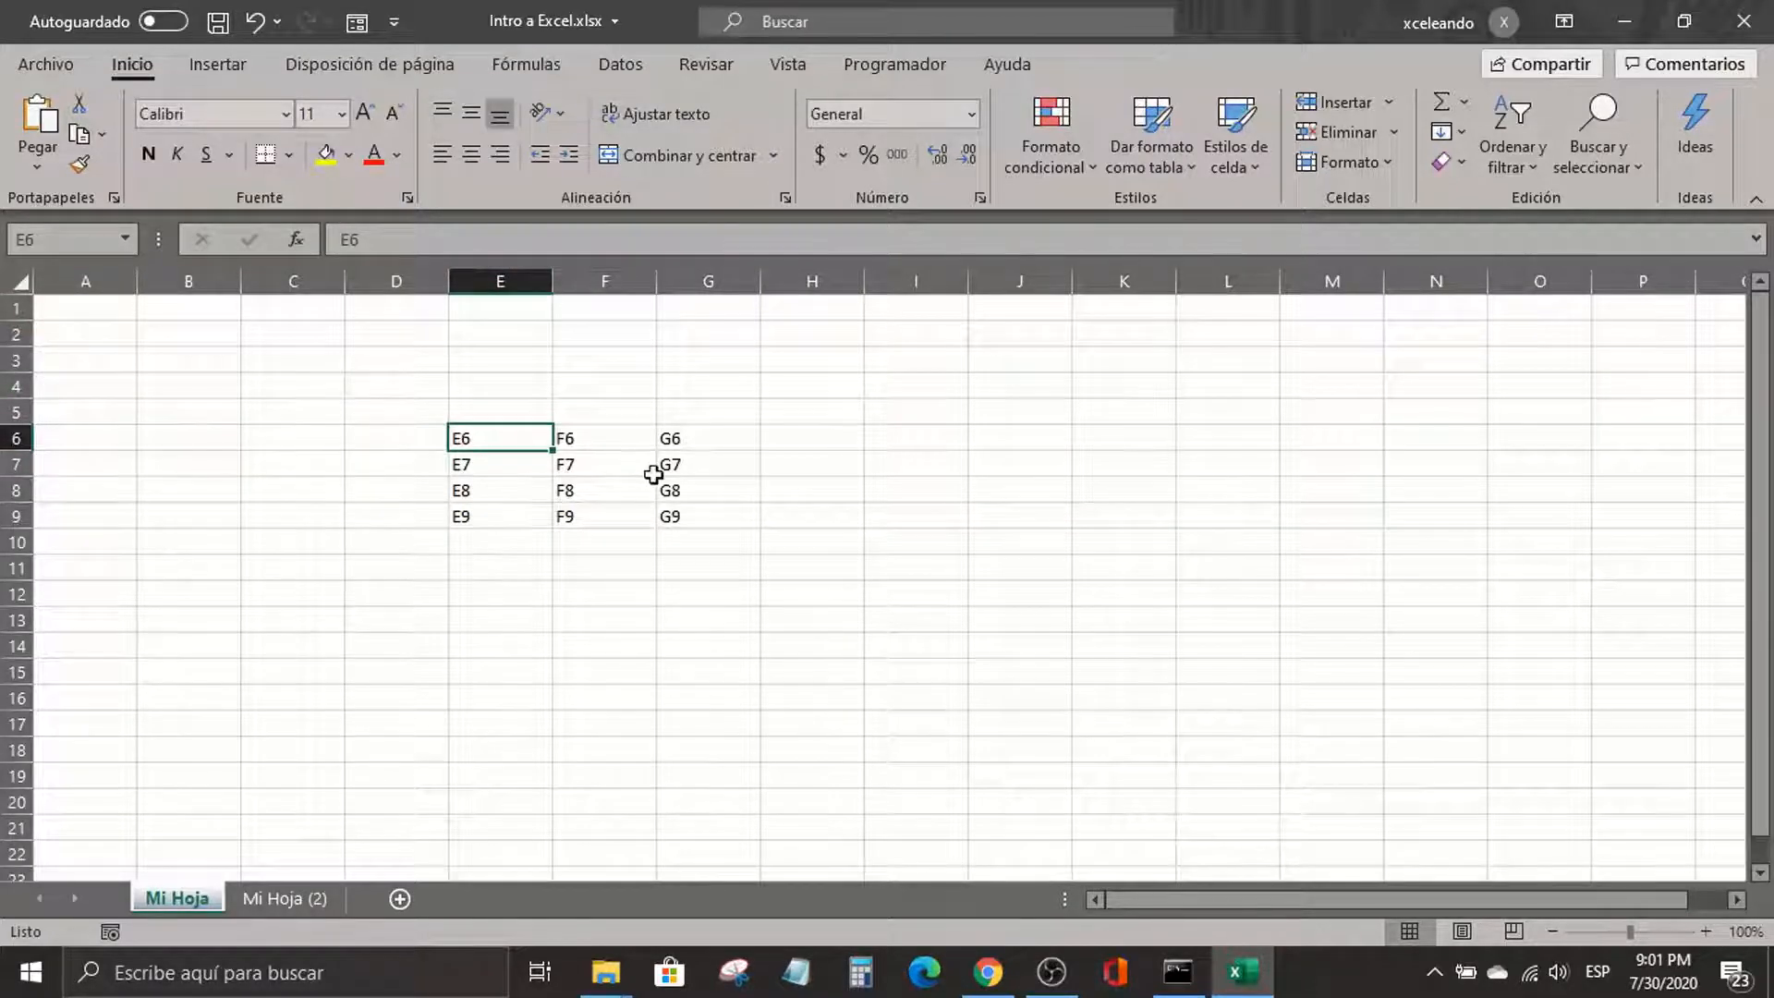
click(647, 469)
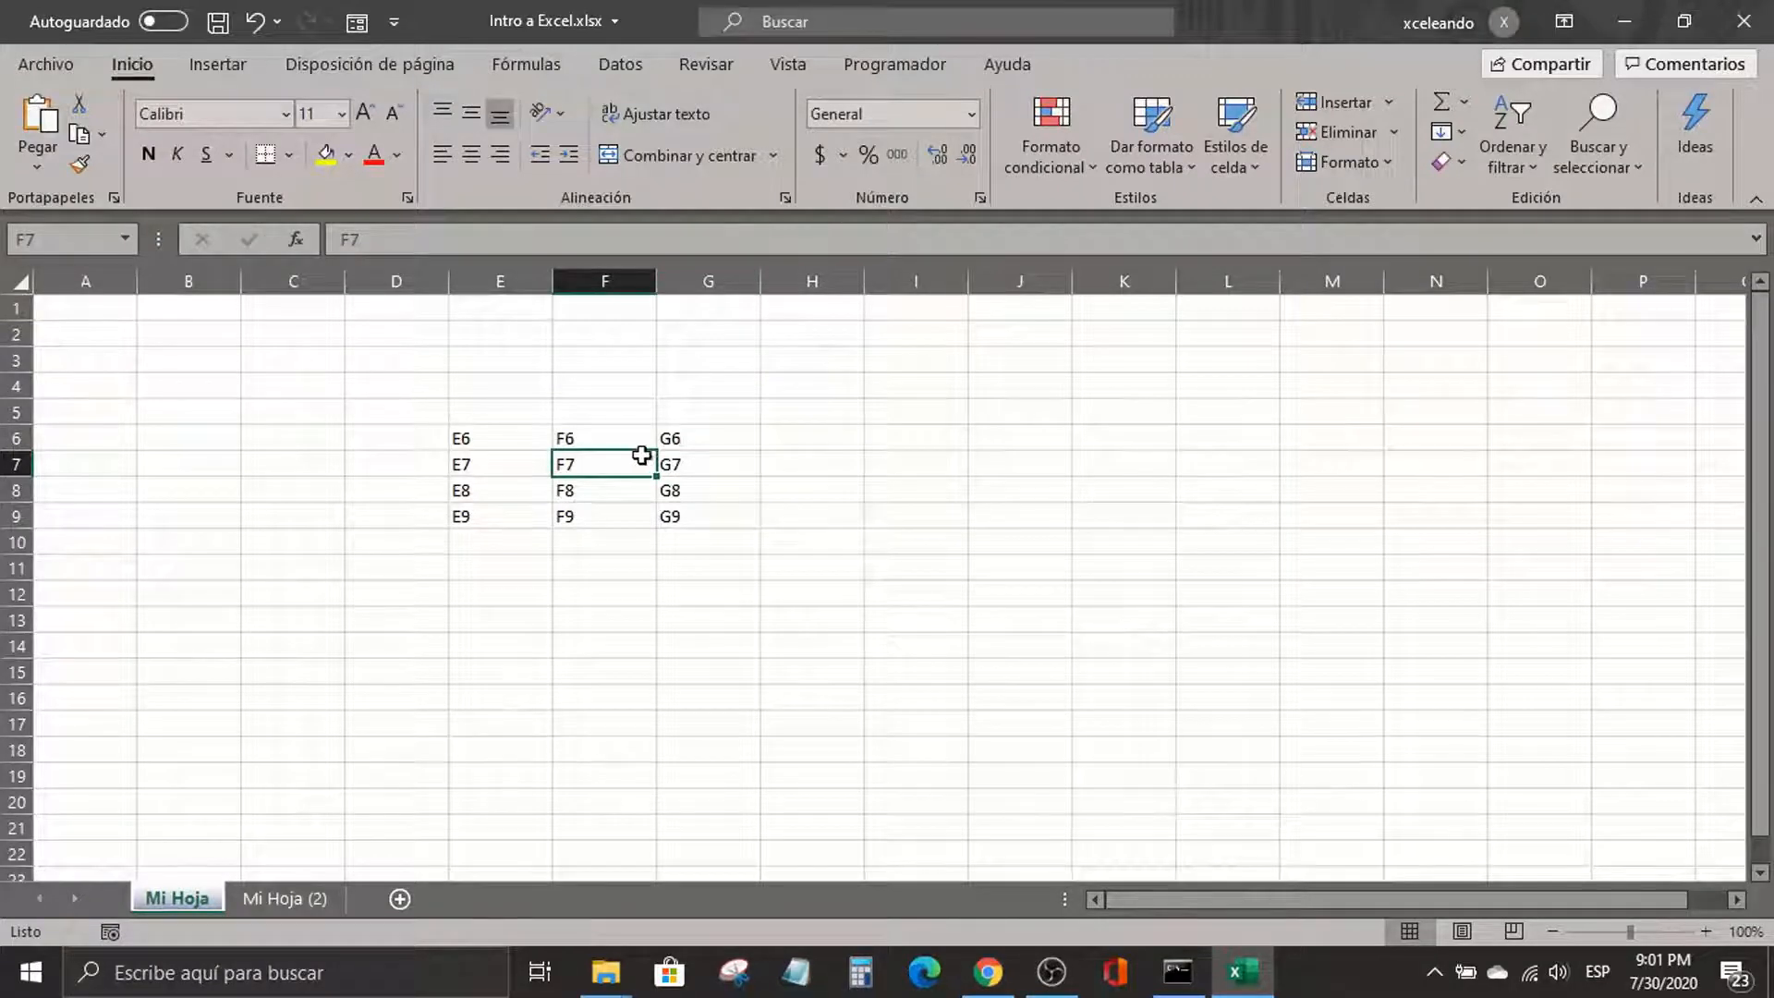
drag(477, 434, 665, 506)
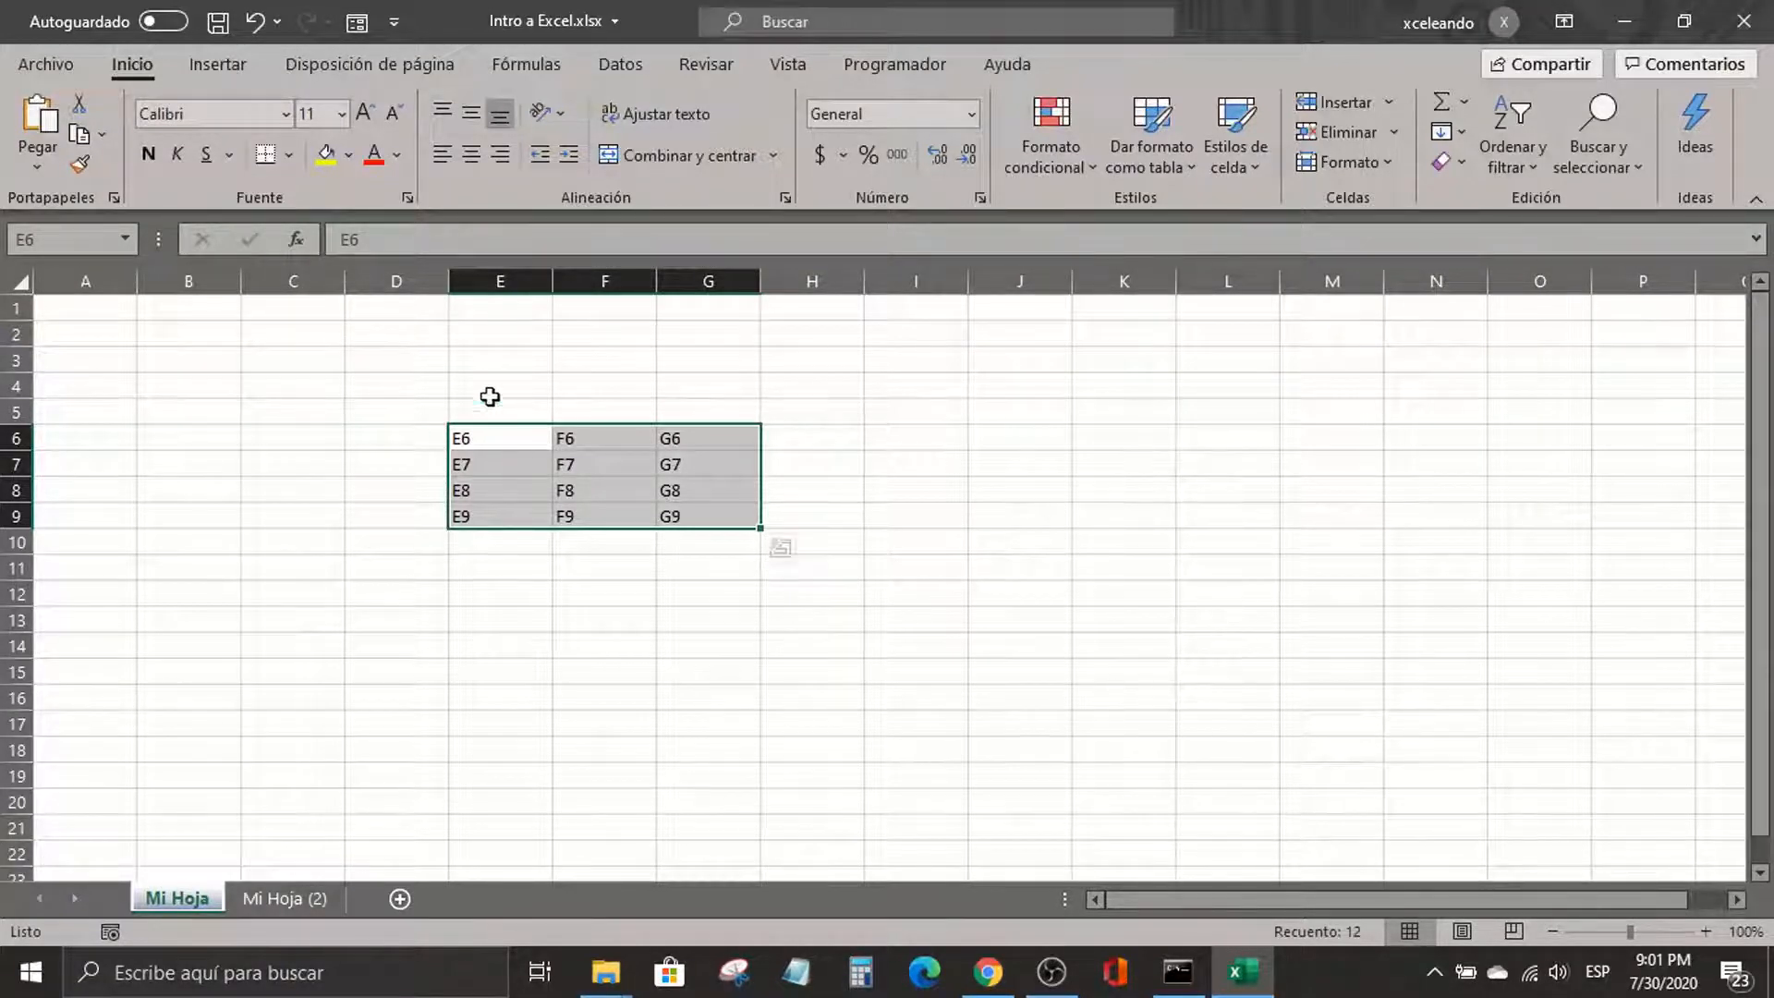
click(637, 274)
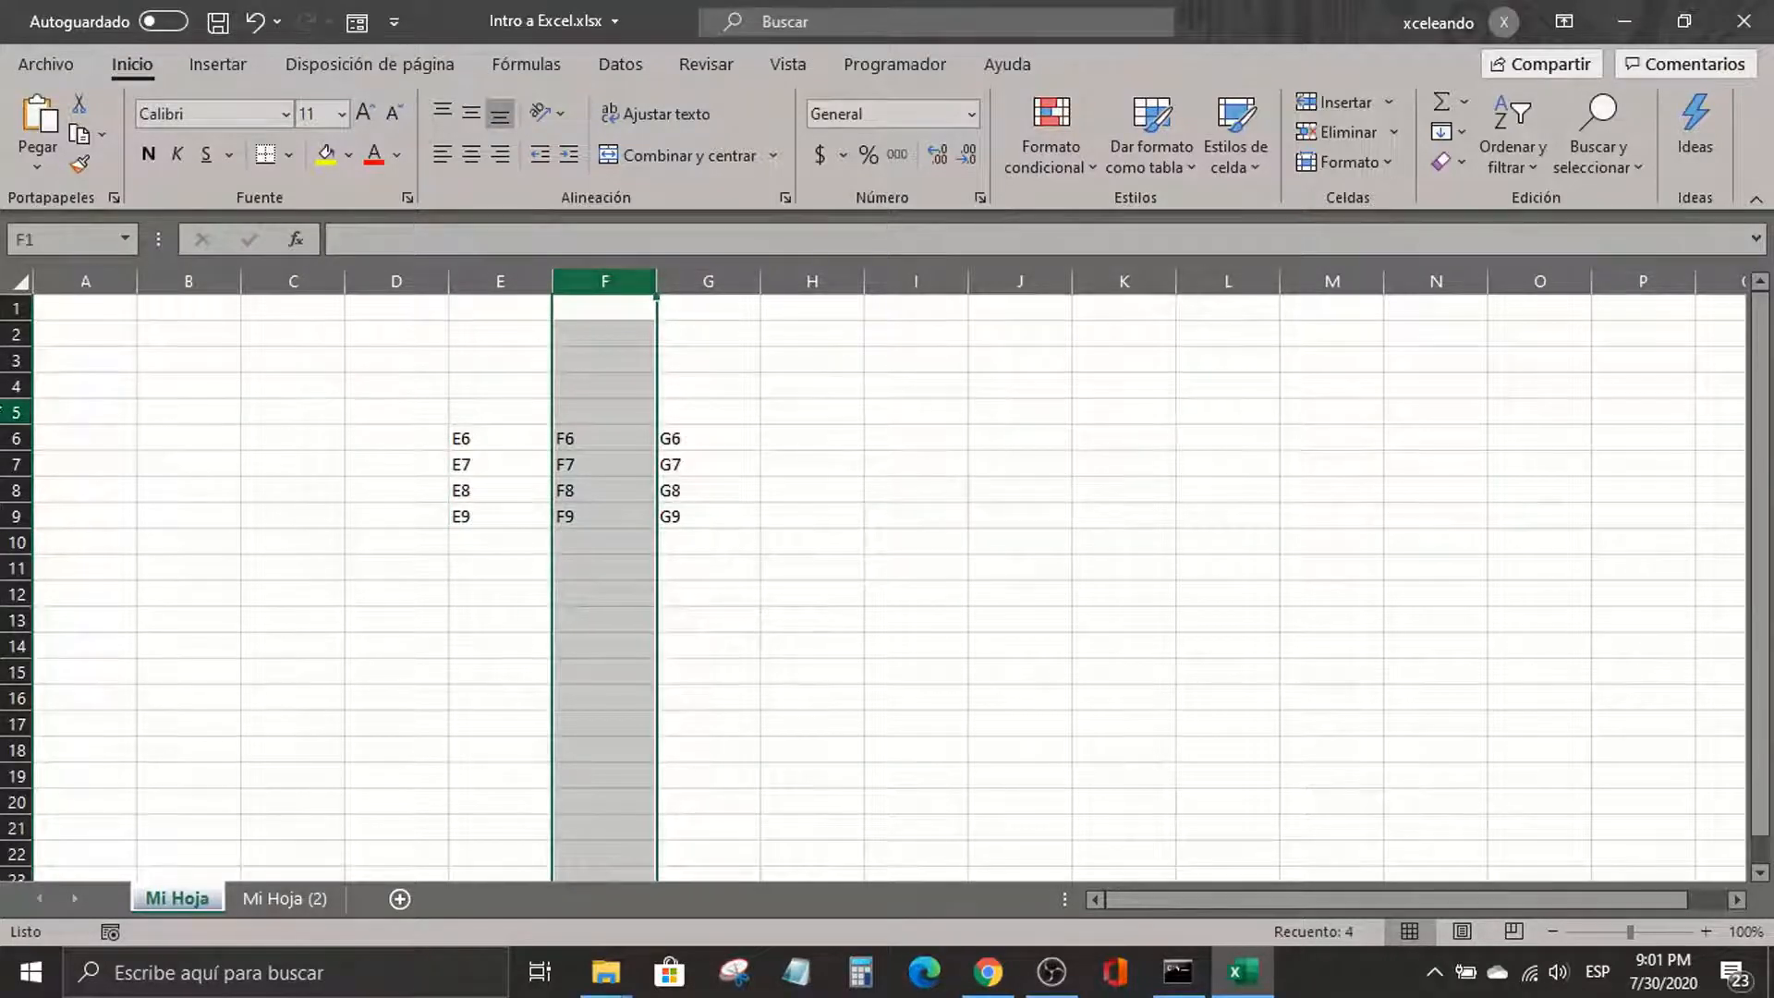
ctrl+click(16, 463)
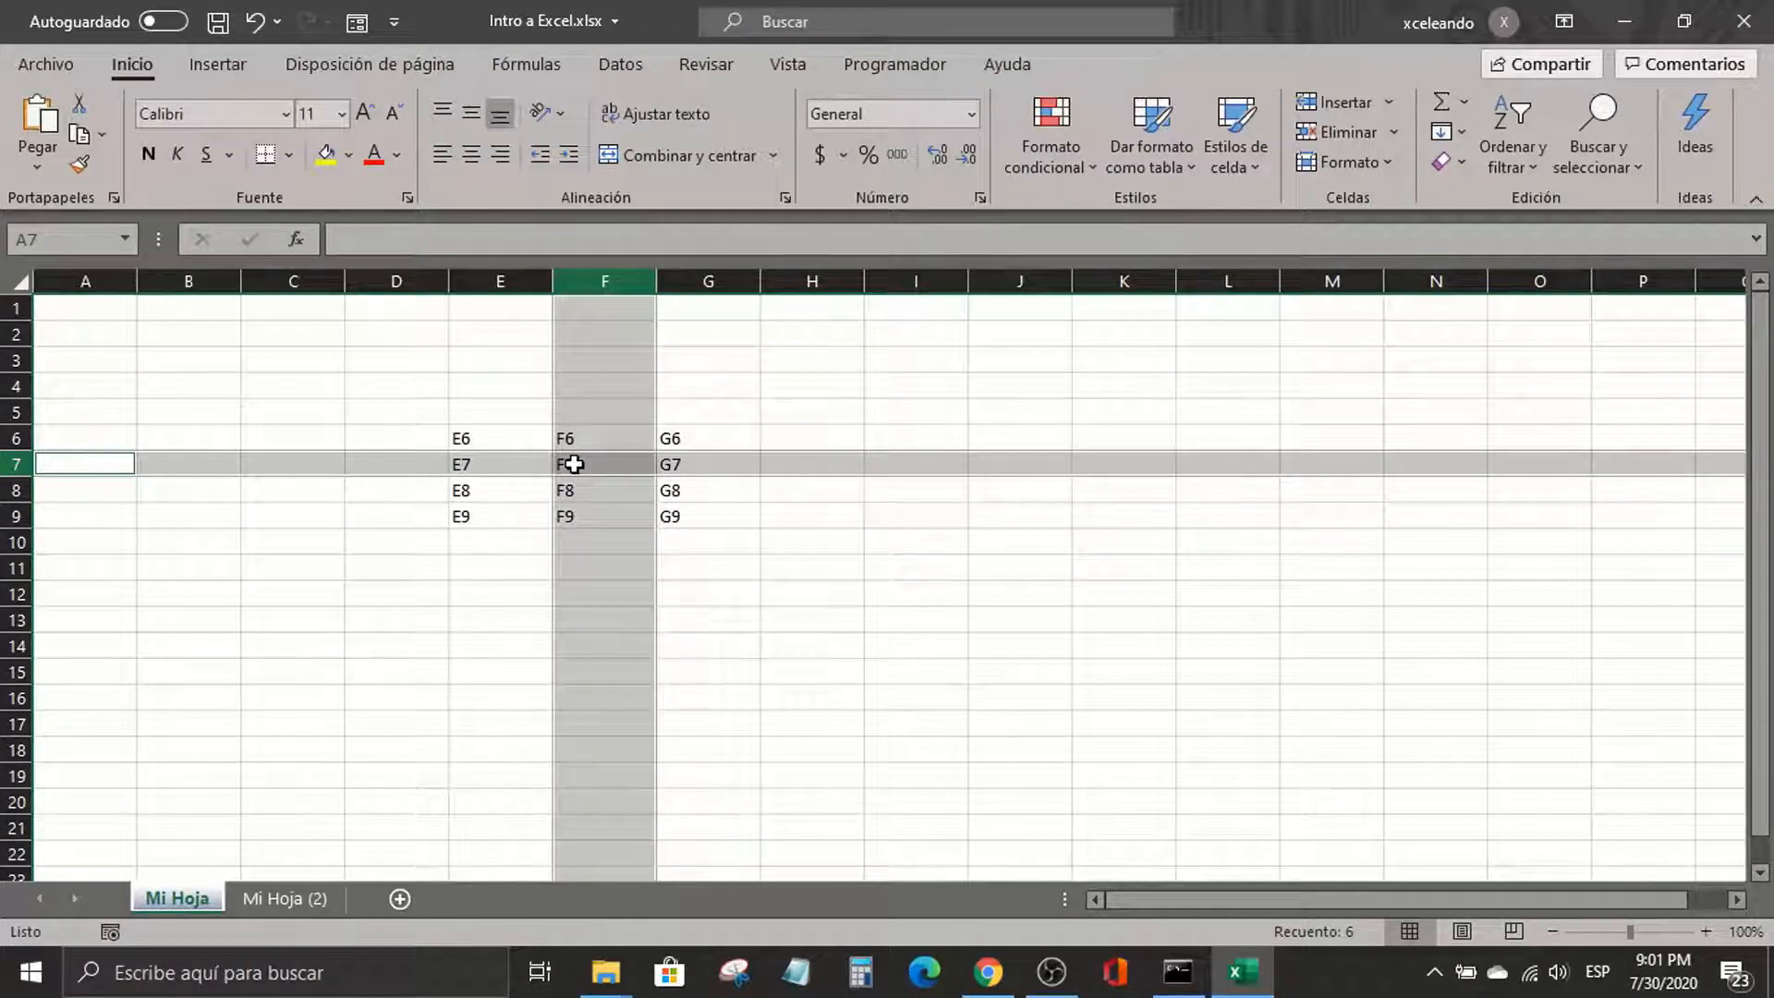
Select cell E9, then the horizontal range E6:G6 and the vertical range E6:E9
click(485, 522)
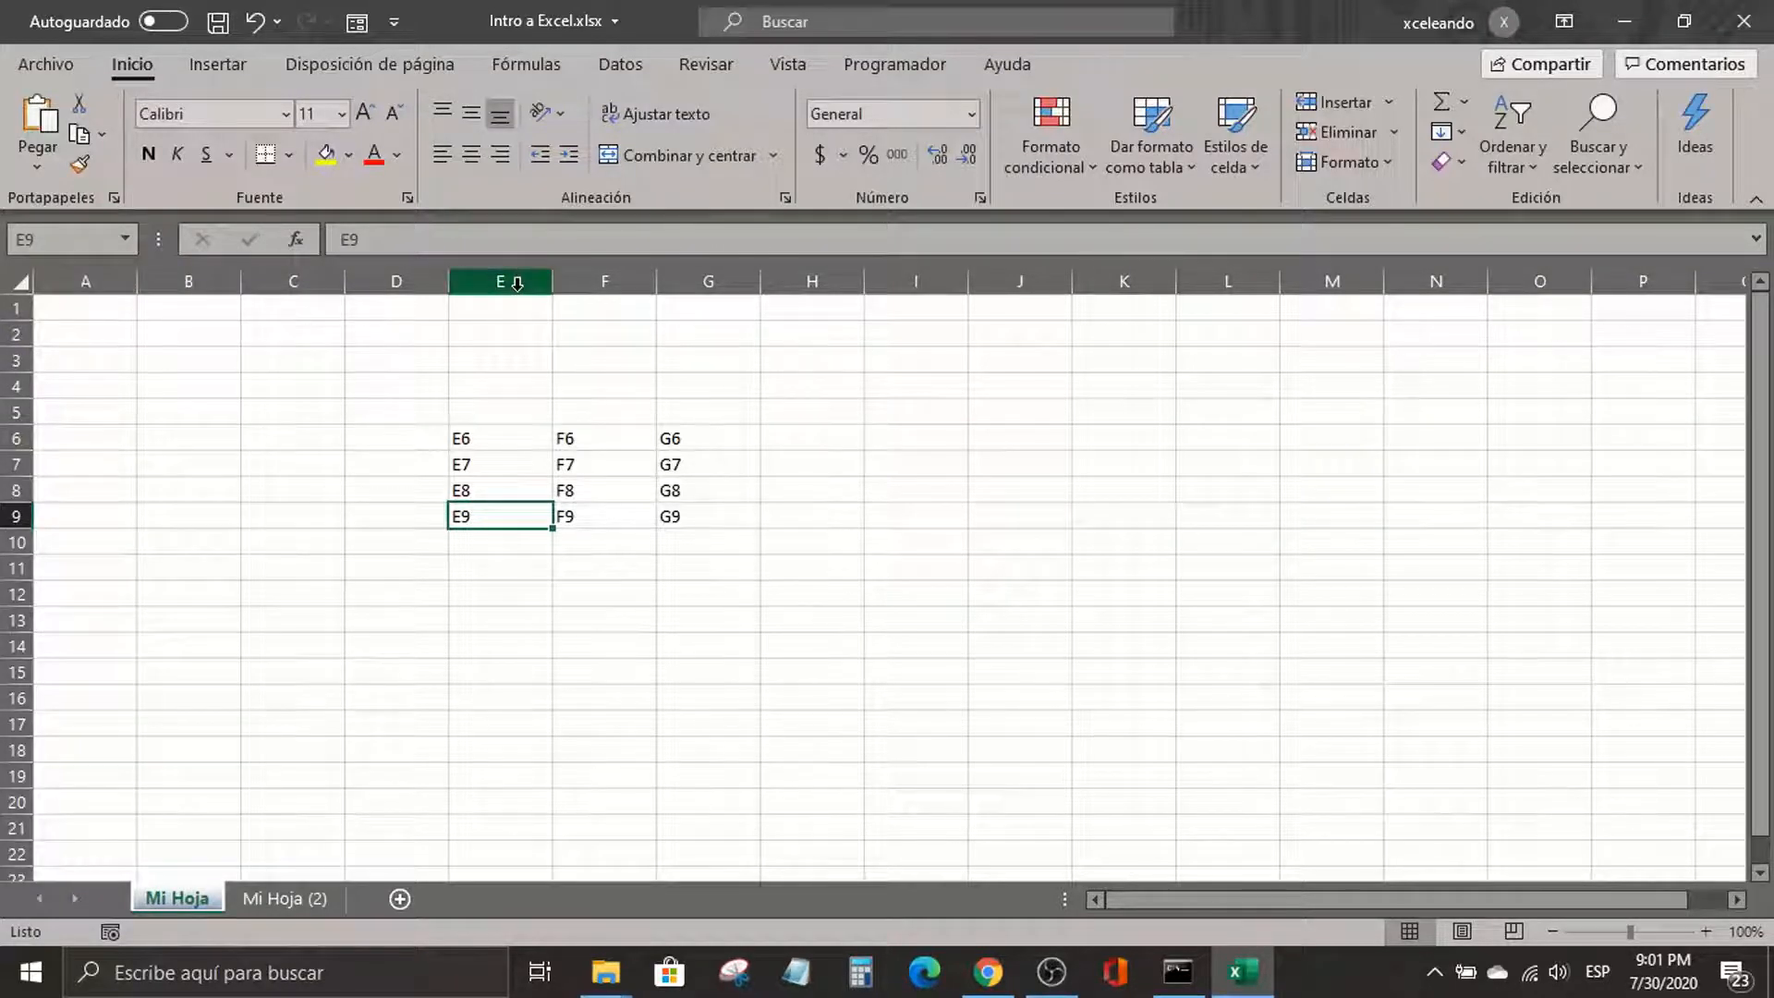
drag(473, 437, 685, 434)
drag(496, 437, 499, 503)
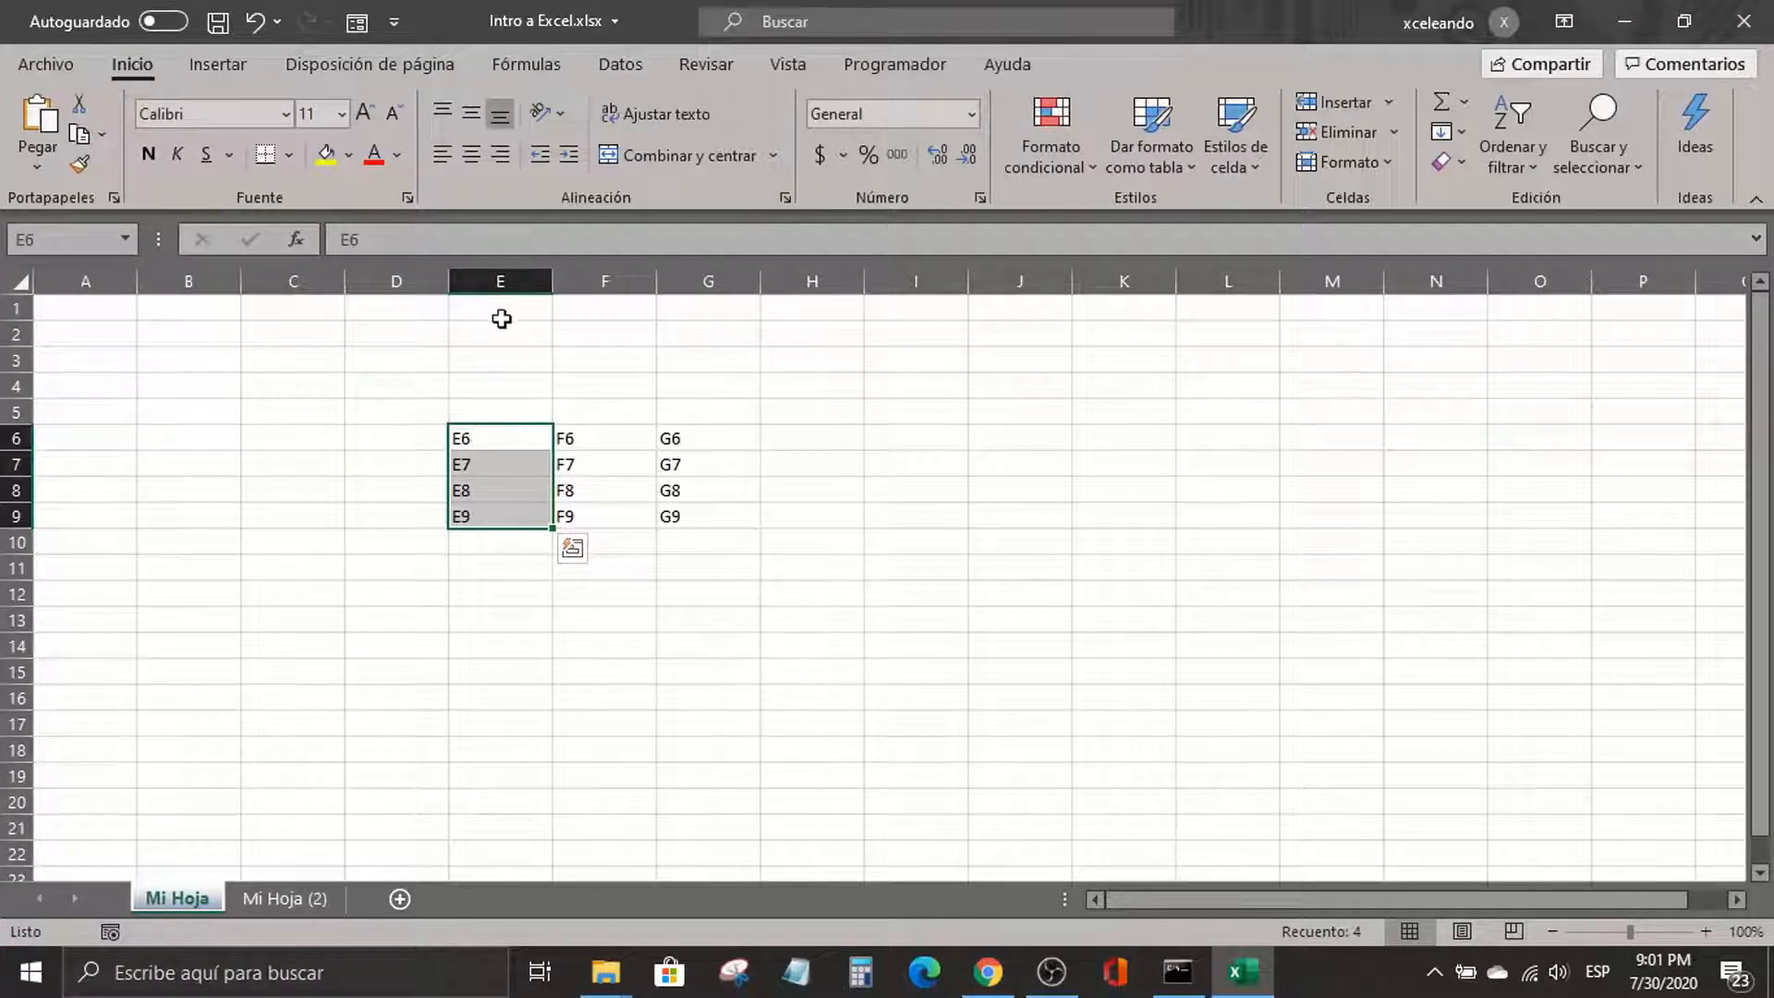
Trace column E down from E1 and row 6 across from column A to locate cell E6
drag(501, 318, 487, 428)
click(467, 434)
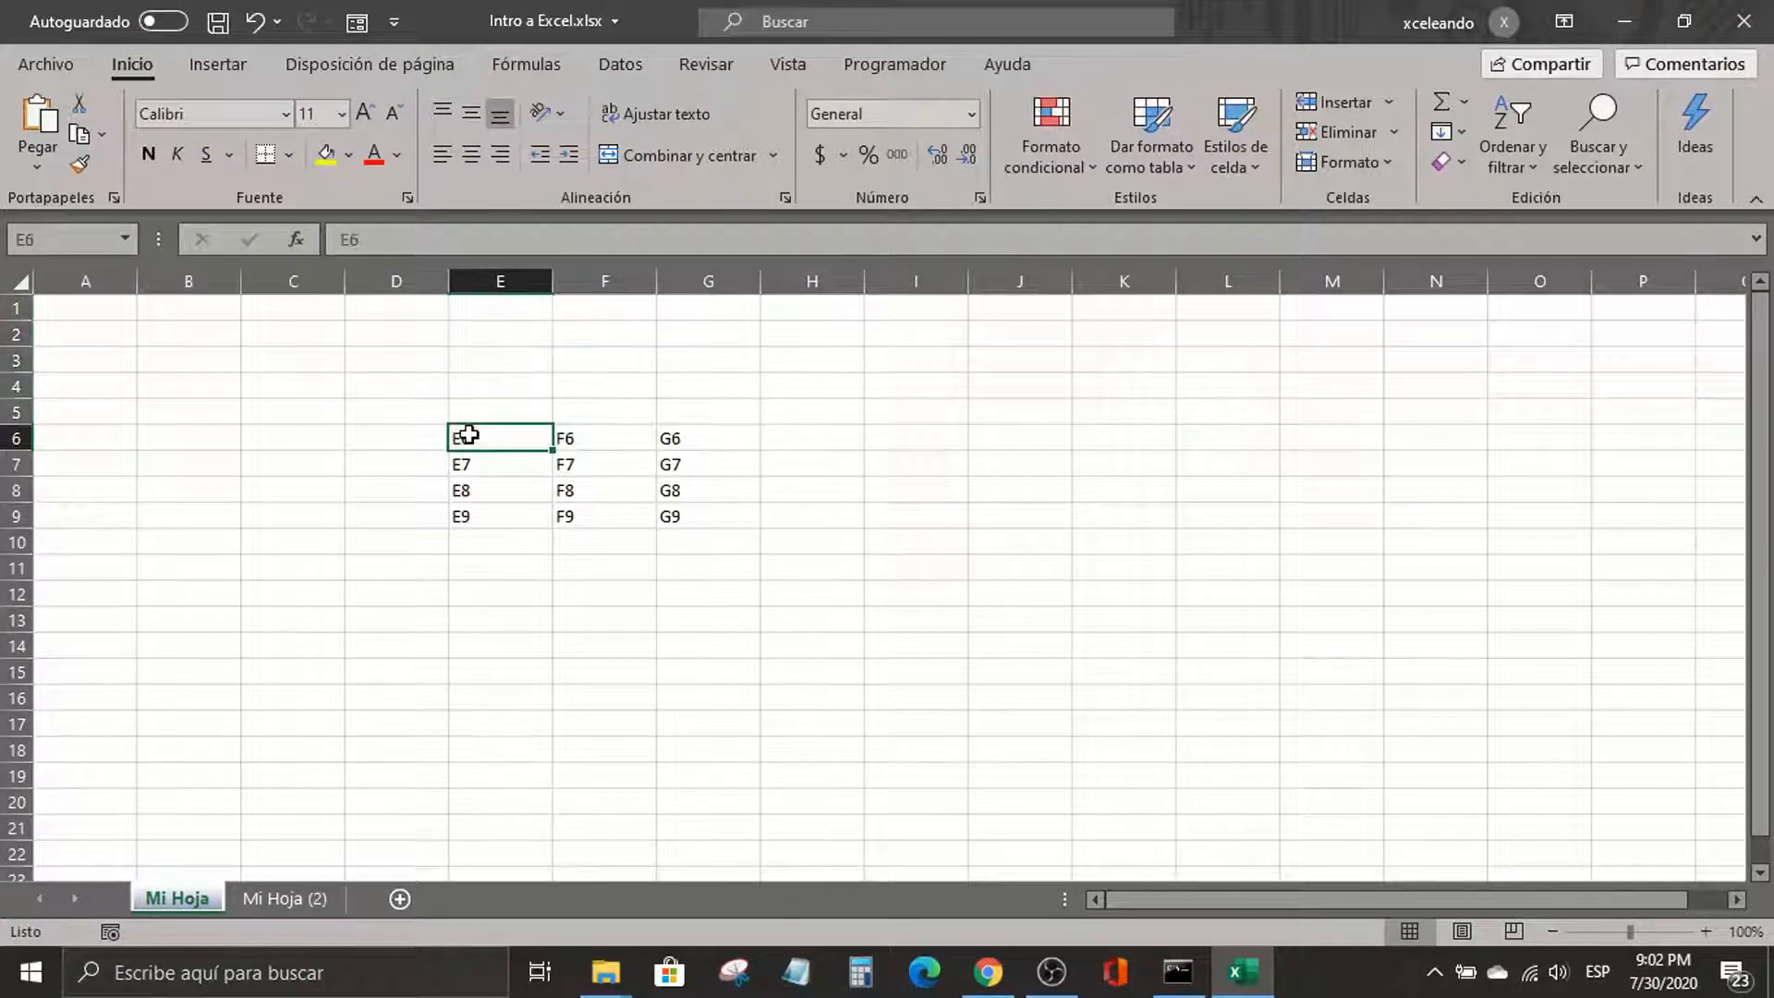
key(shift+space)
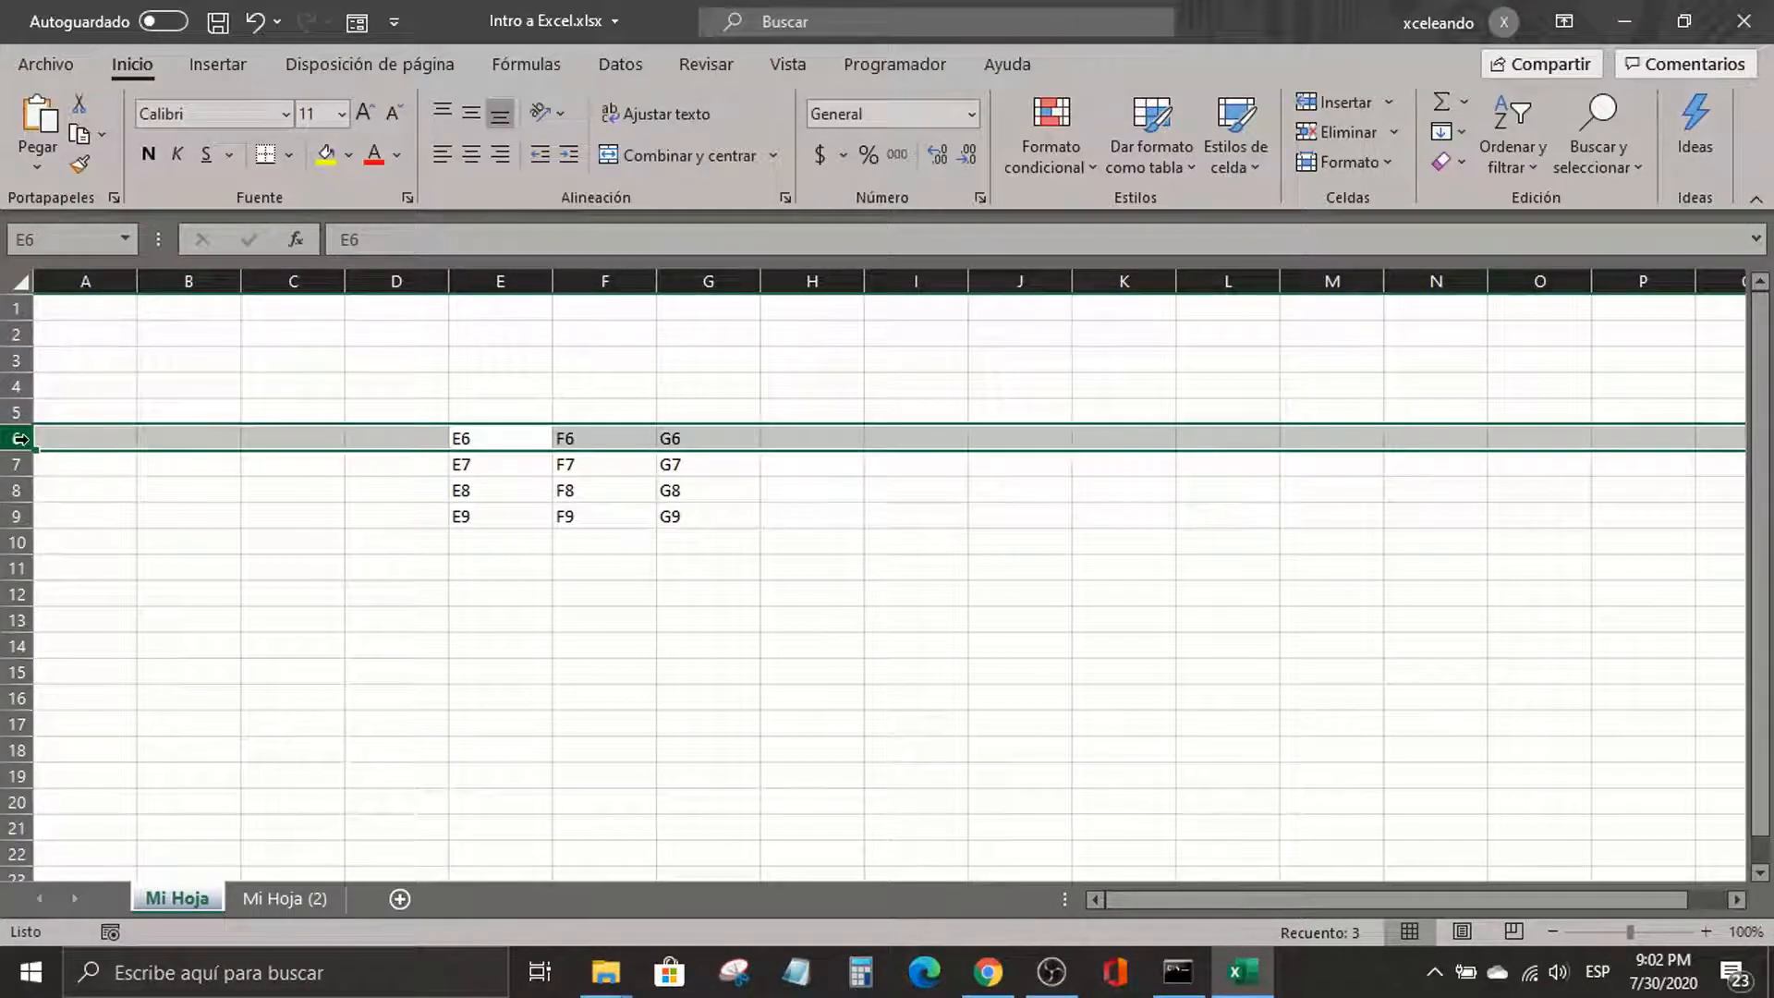
drag(56, 439, 442, 438)
click(469, 435)
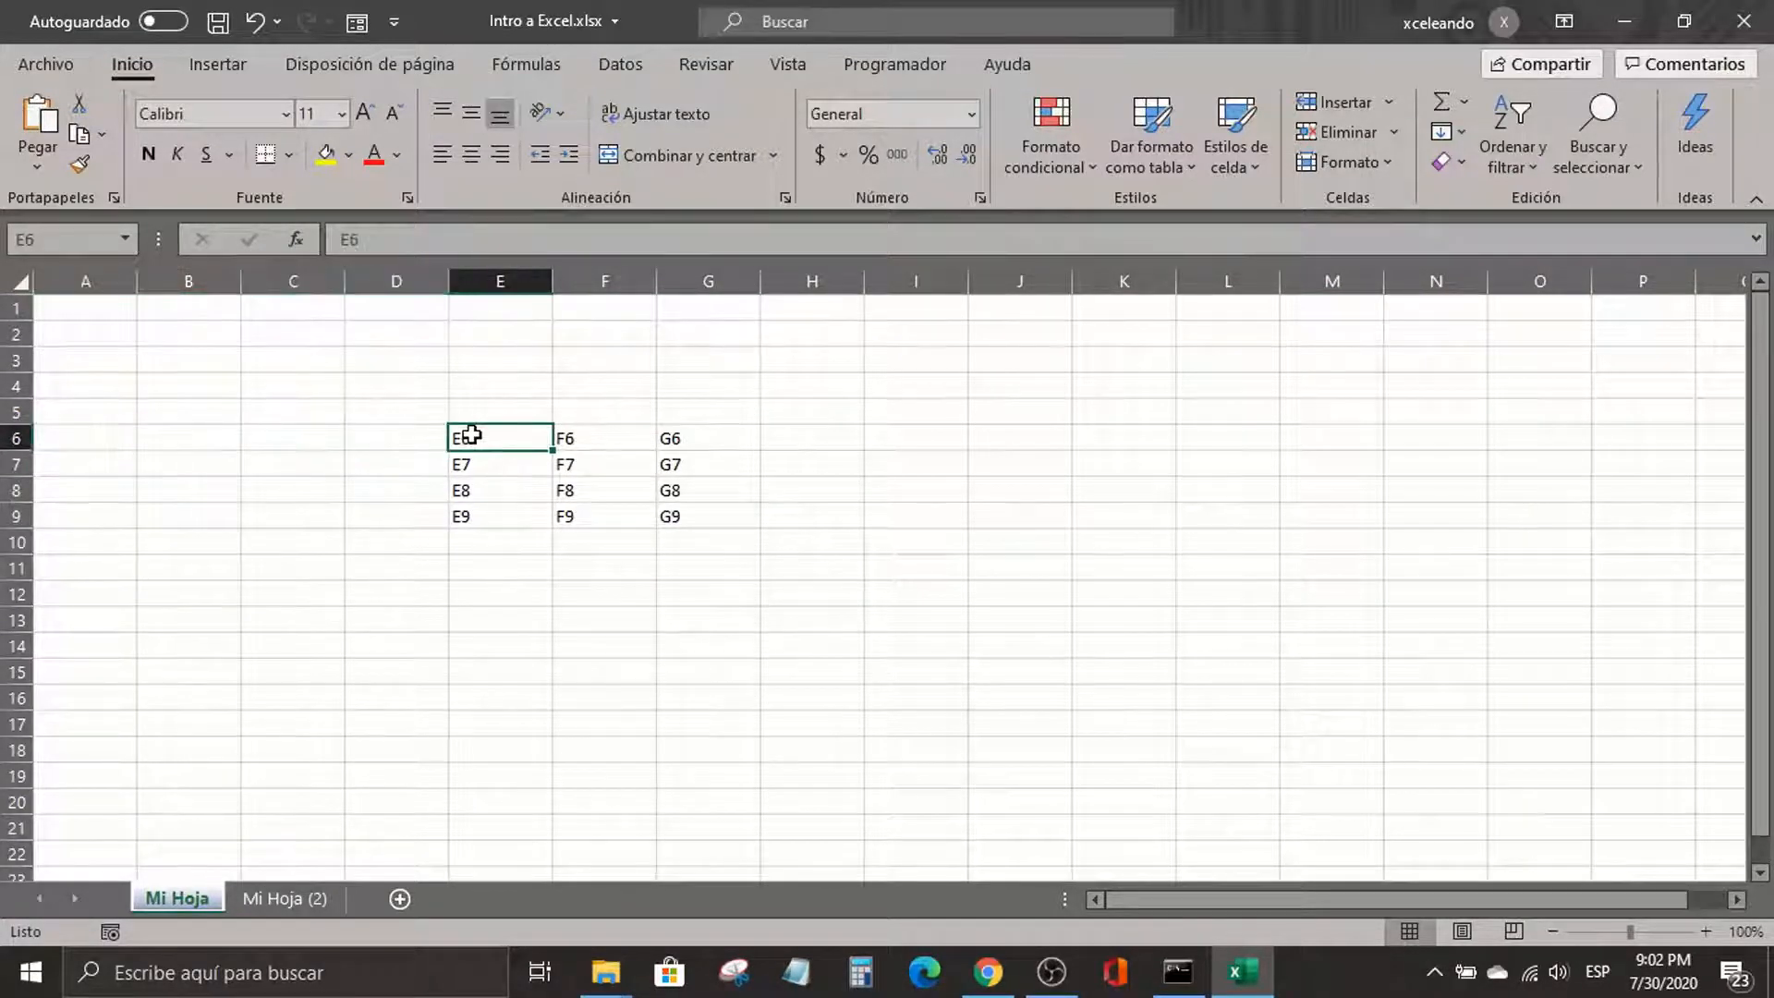
Select the ranges E1:E5 and A6:D6 that lead to E6, then select cell E6
drag(488, 299, 486, 407)
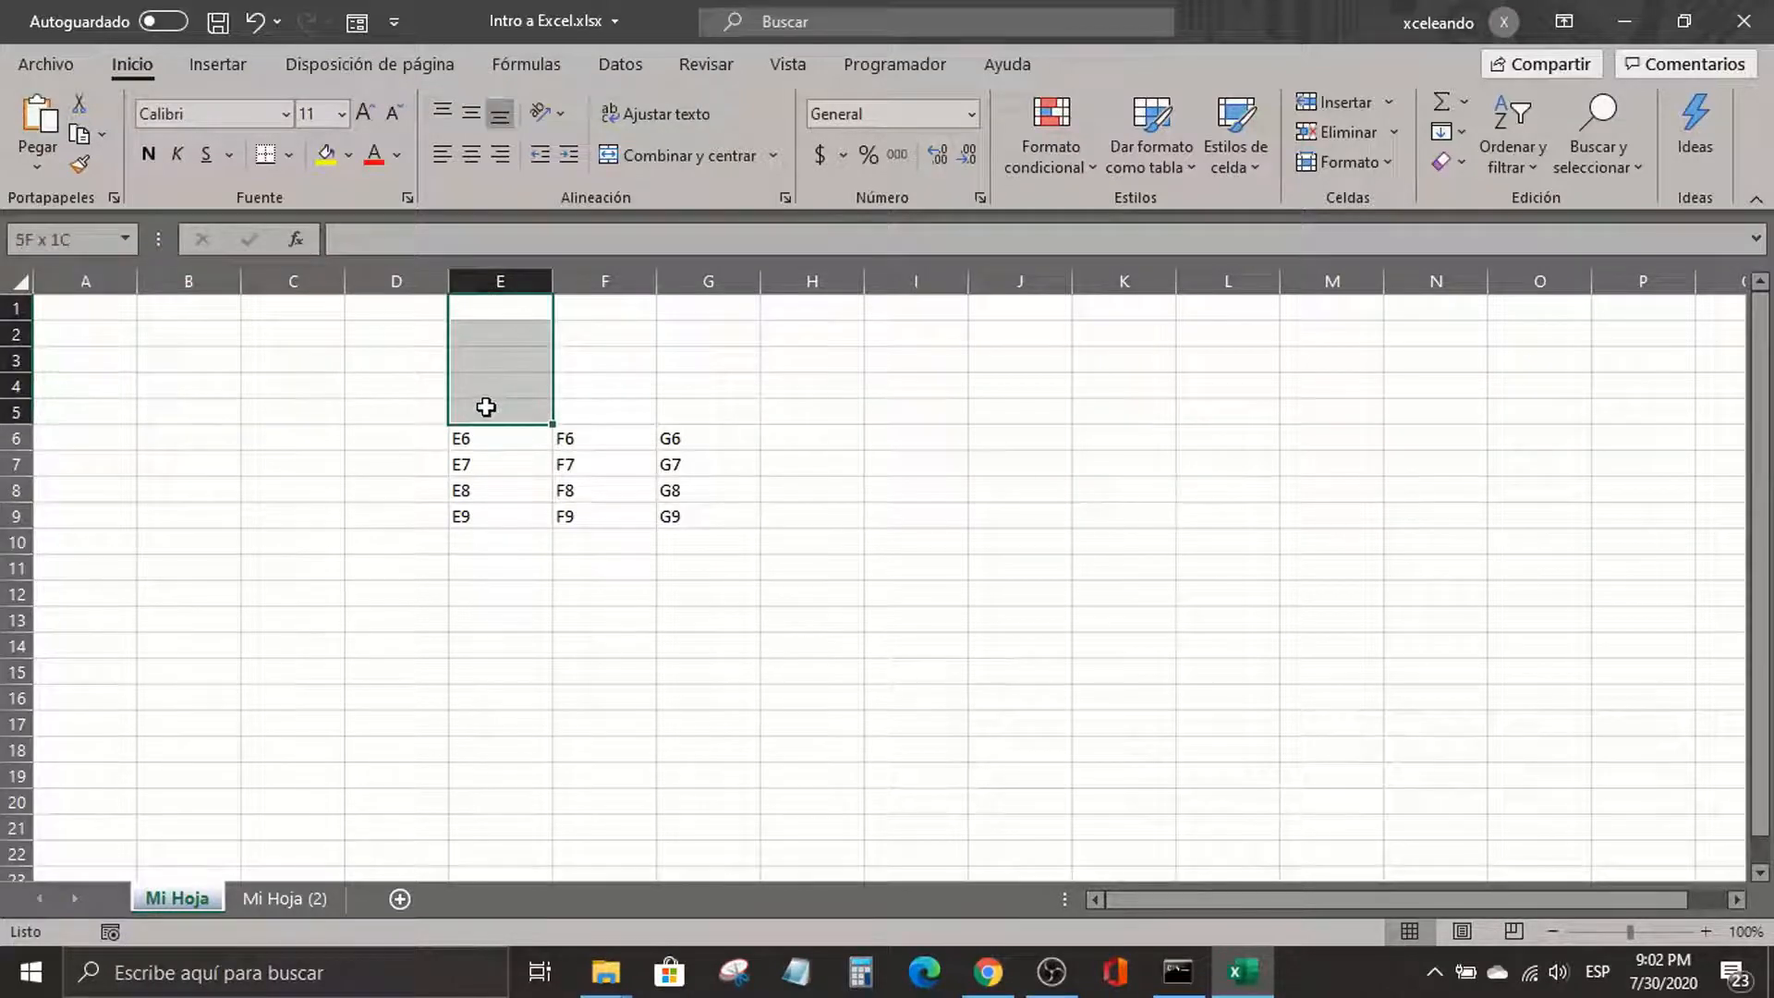
click(357, 442)
drag(71, 438, 378, 434)
click(477, 440)
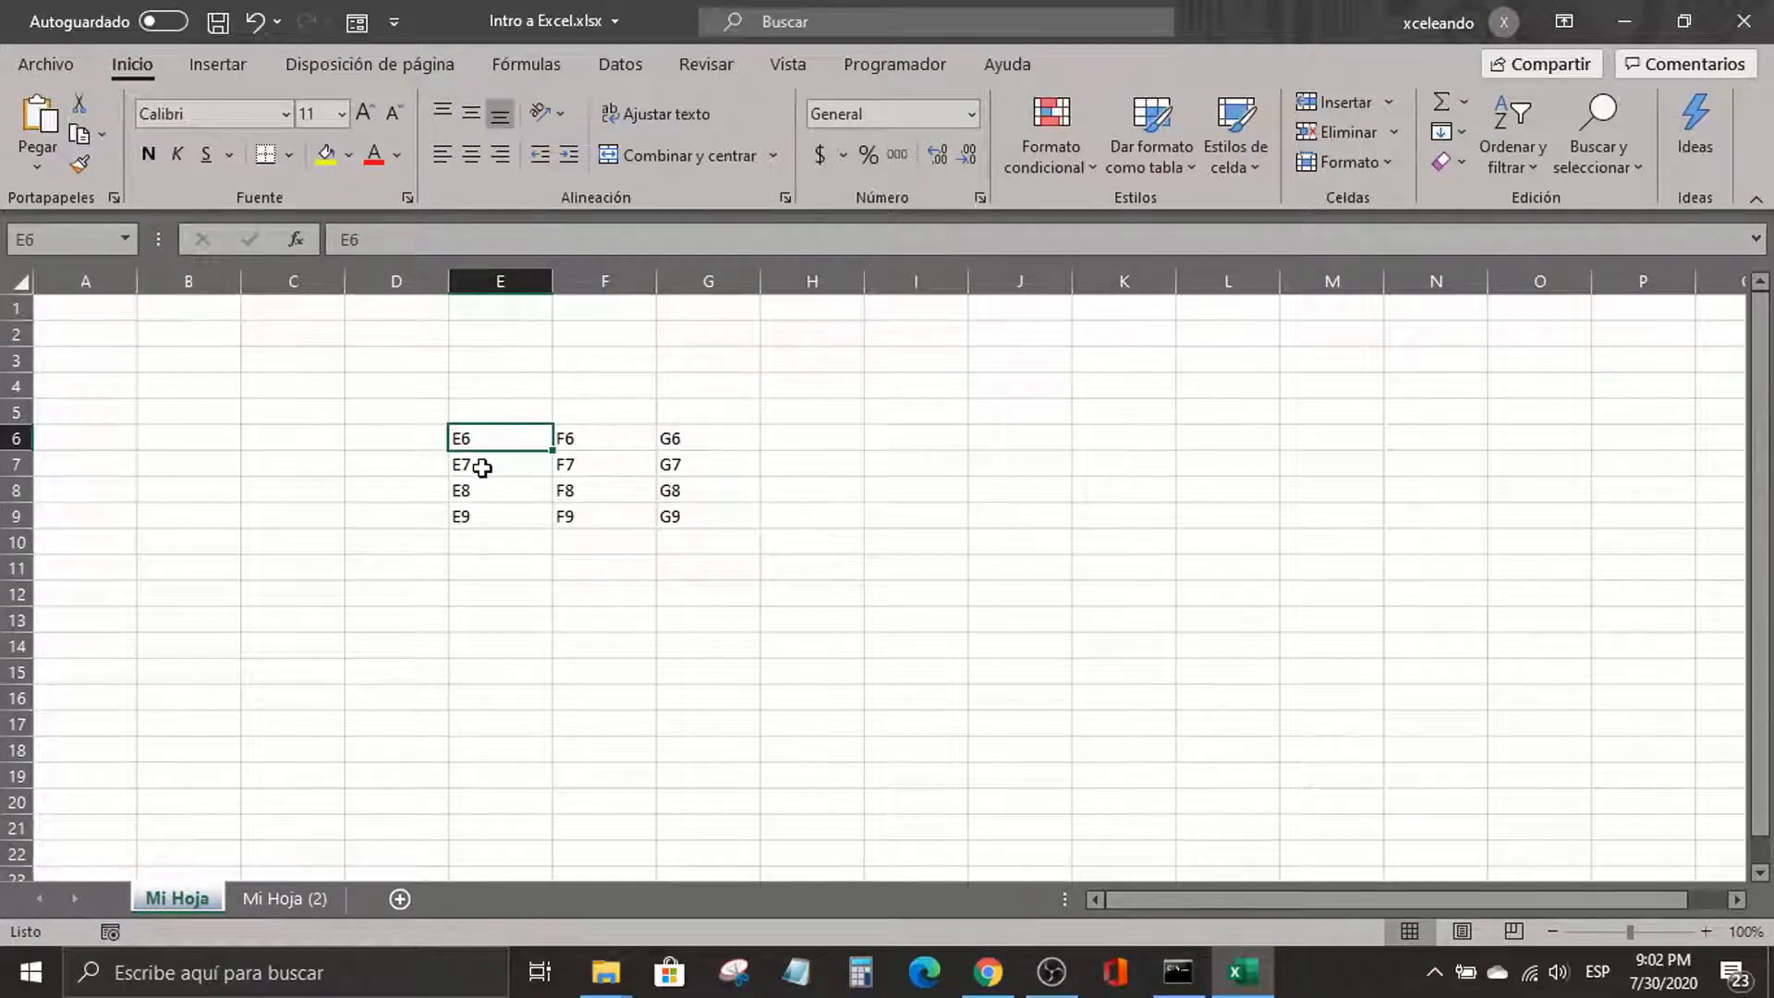
Compare the references of cells E6 and E9 by selecting each one and tracing column E from E1 to E6
click(481, 520)
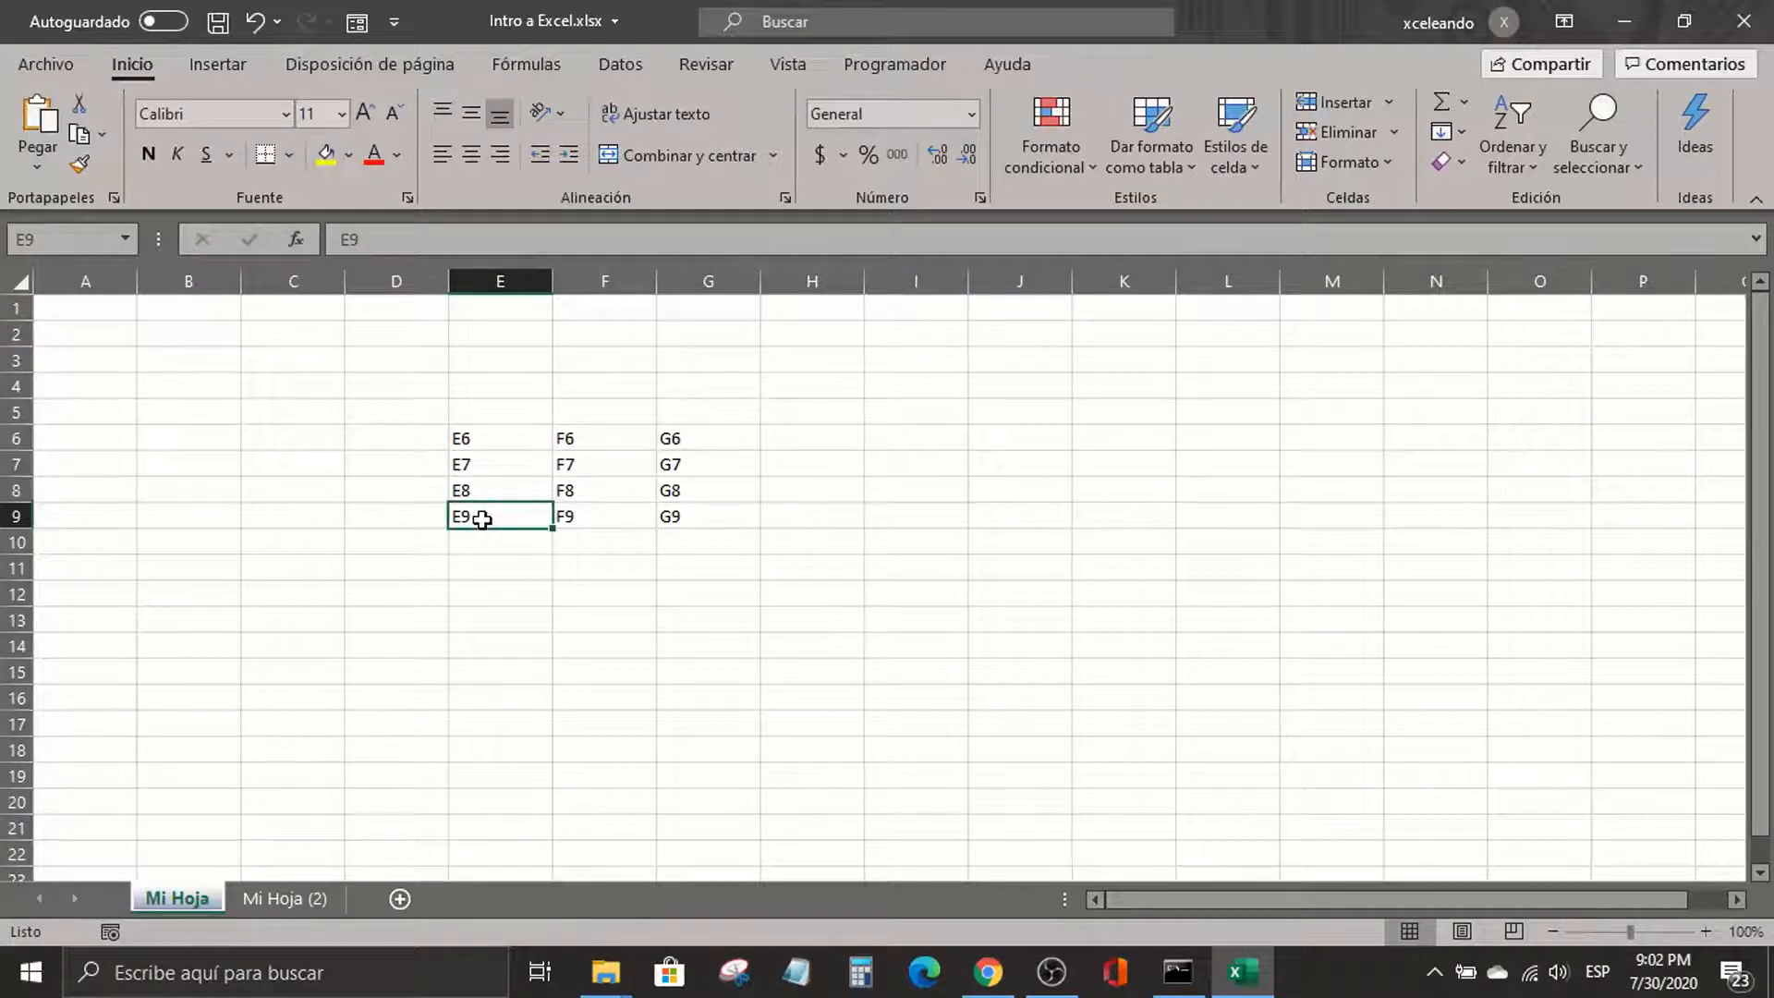
drag(502, 300, 499, 431)
click(495, 431)
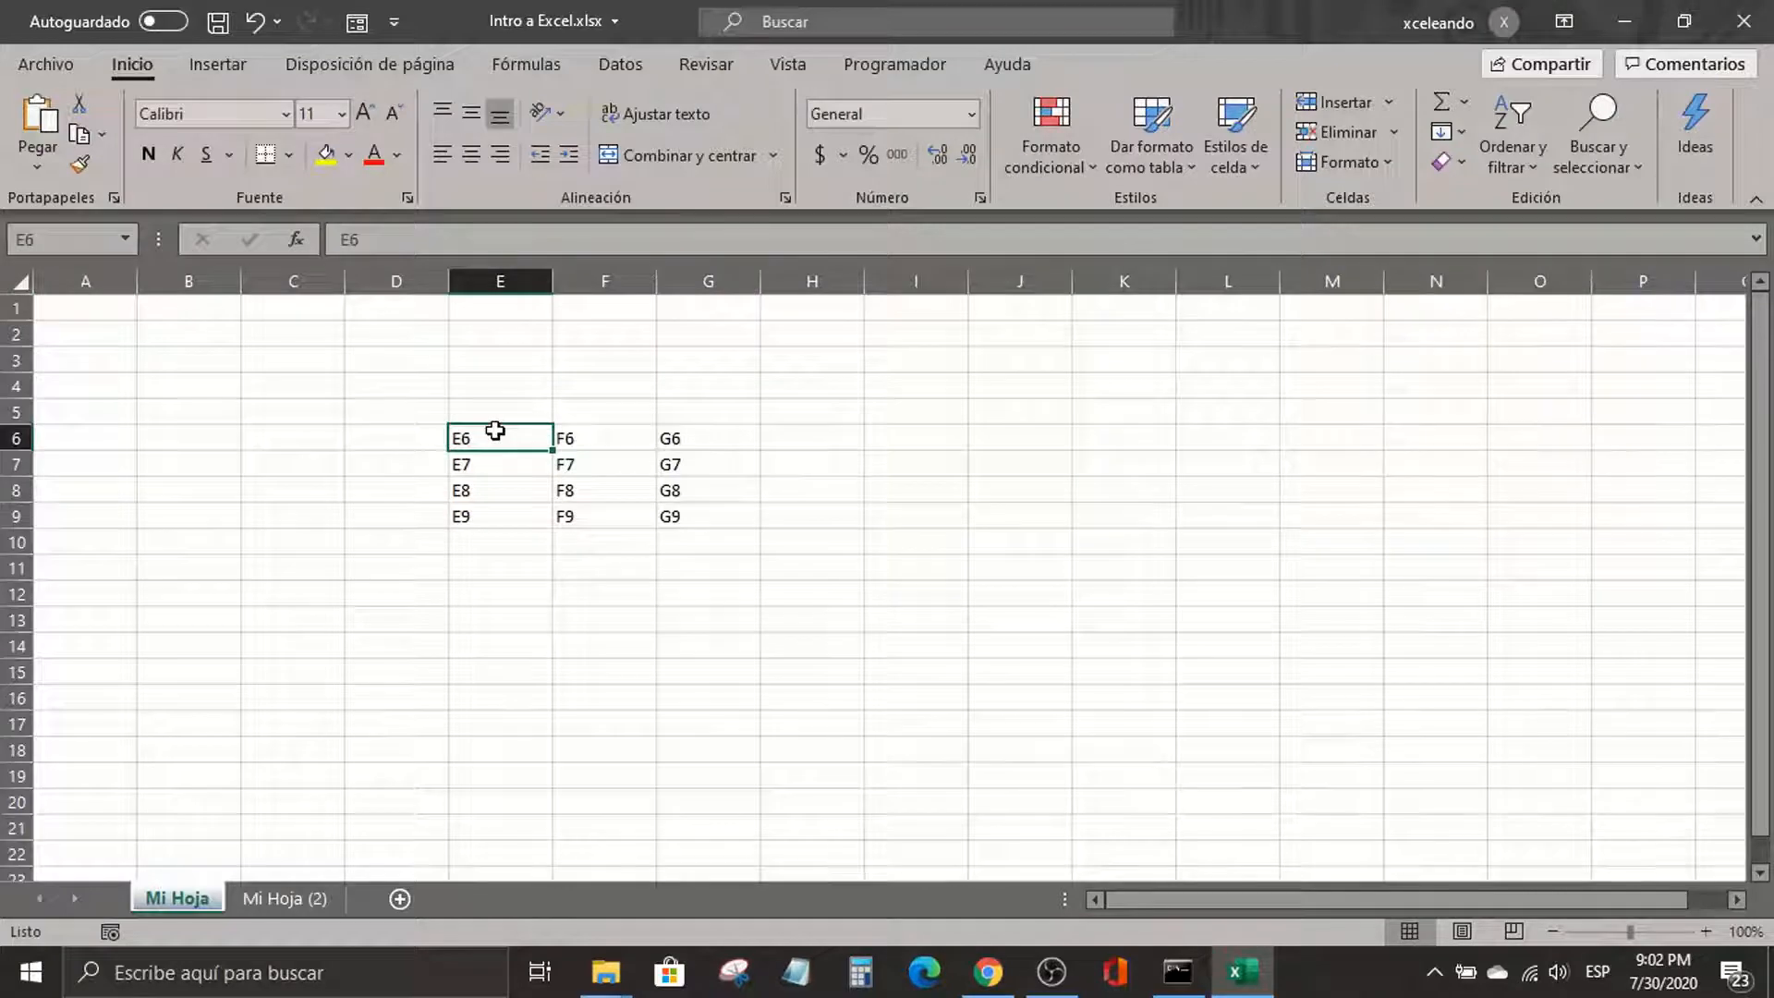
click(477, 521)
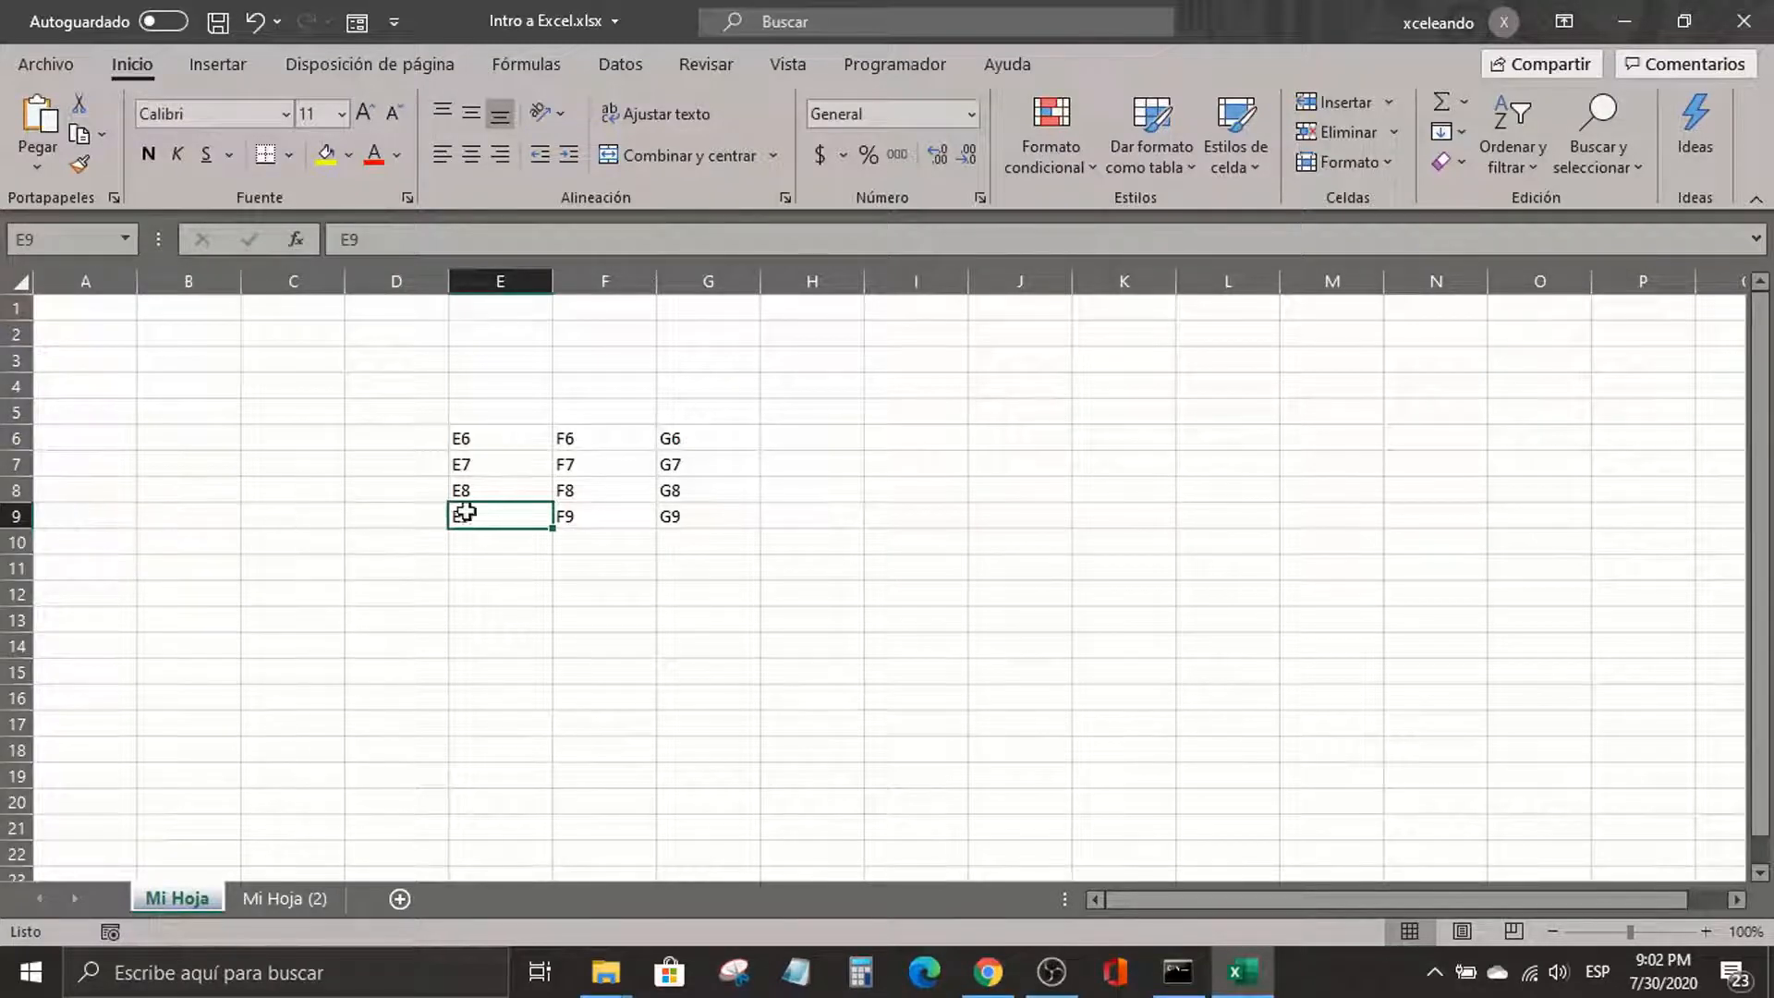
Fill cells G9 and E6, the opposite corners of the labelled block, with yellow
click(657, 514)
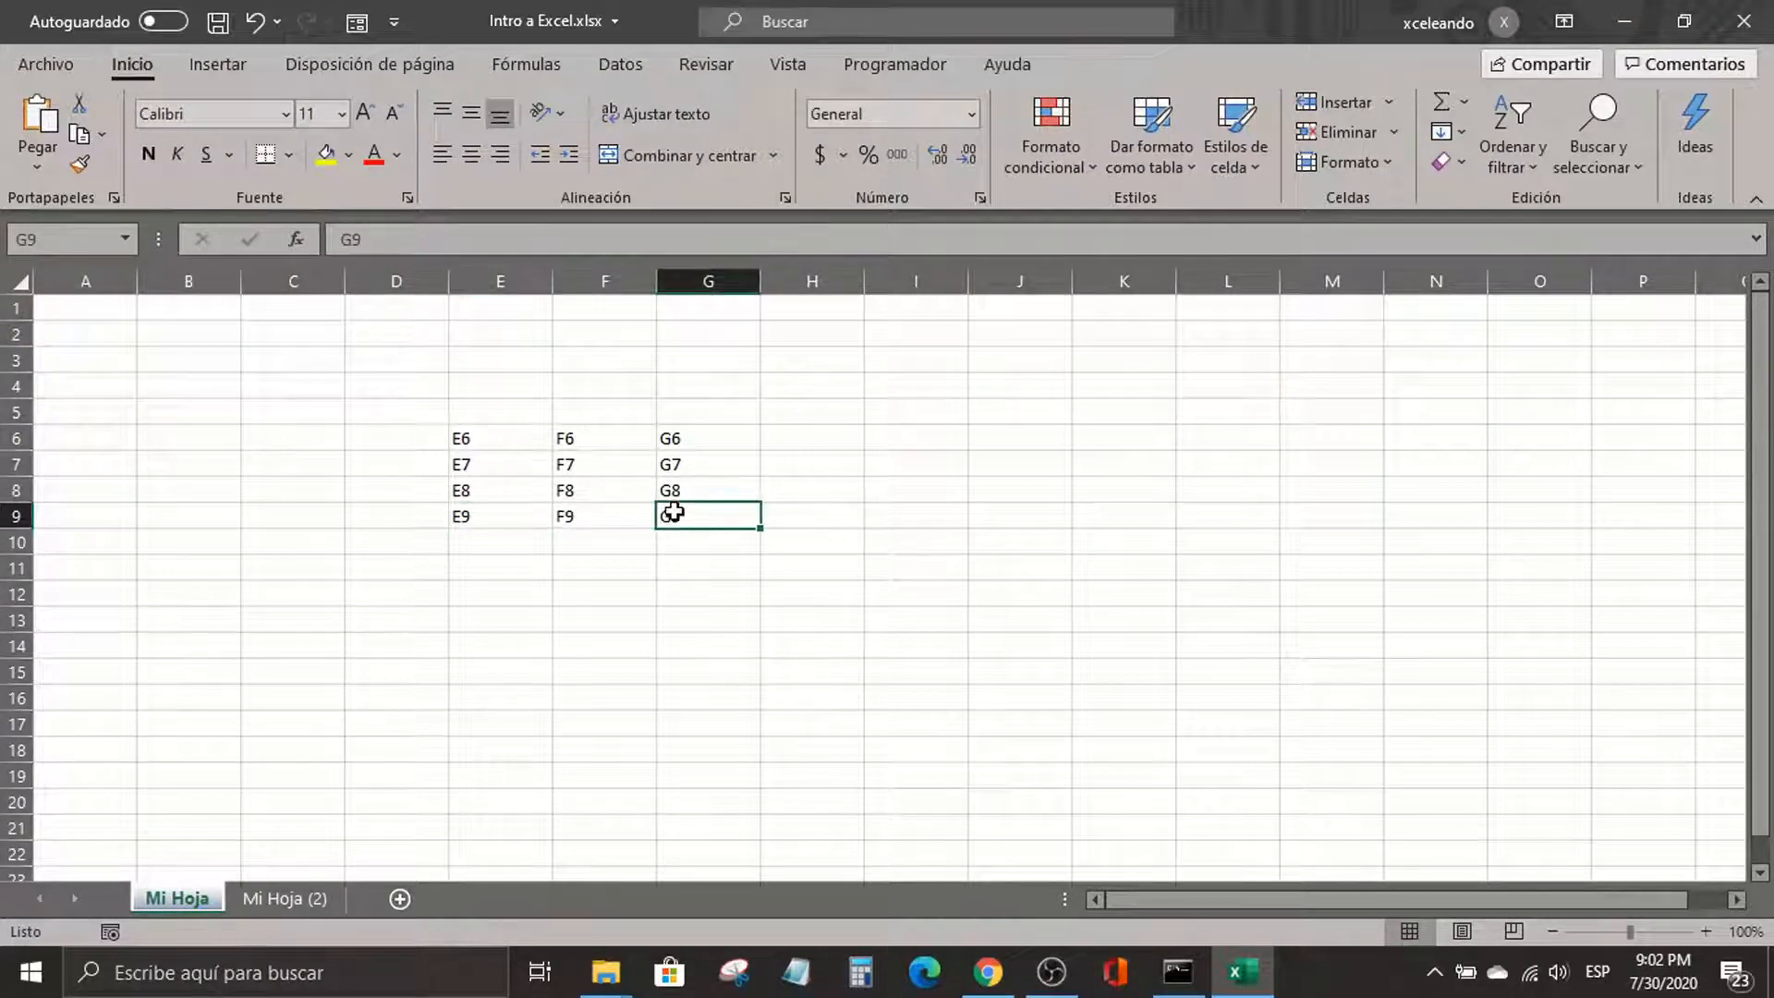
click(329, 157)
click(463, 436)
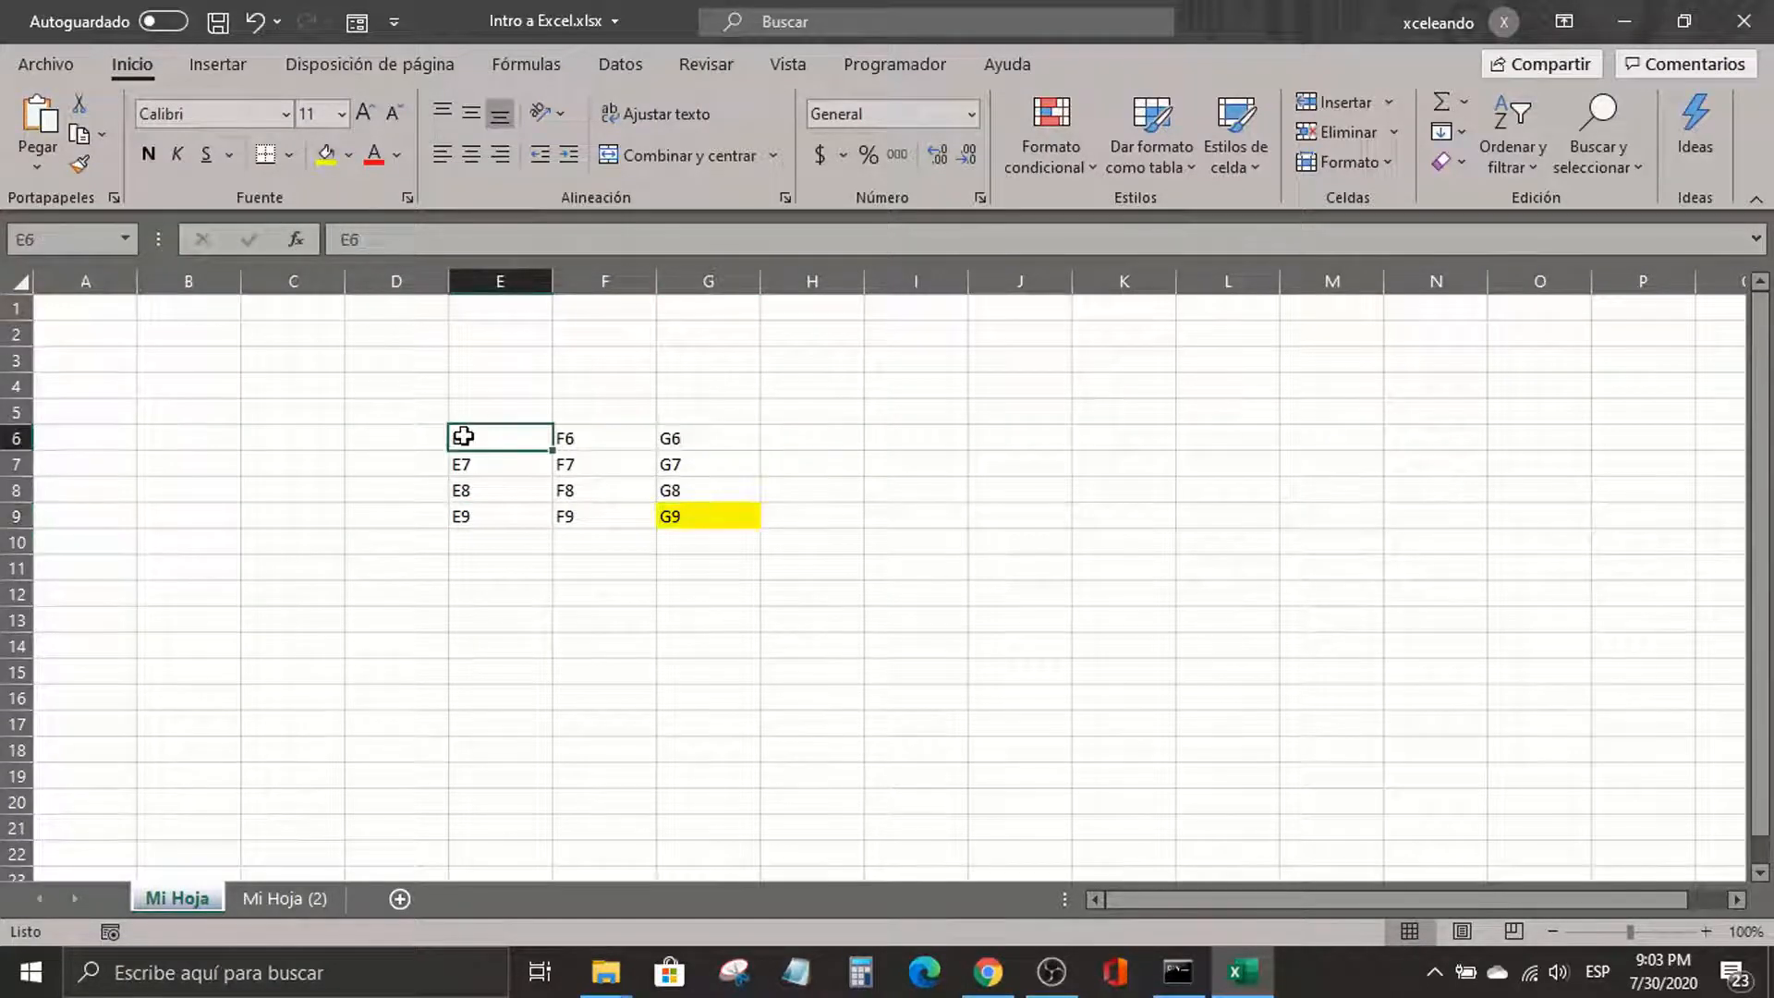
click(327, 154)
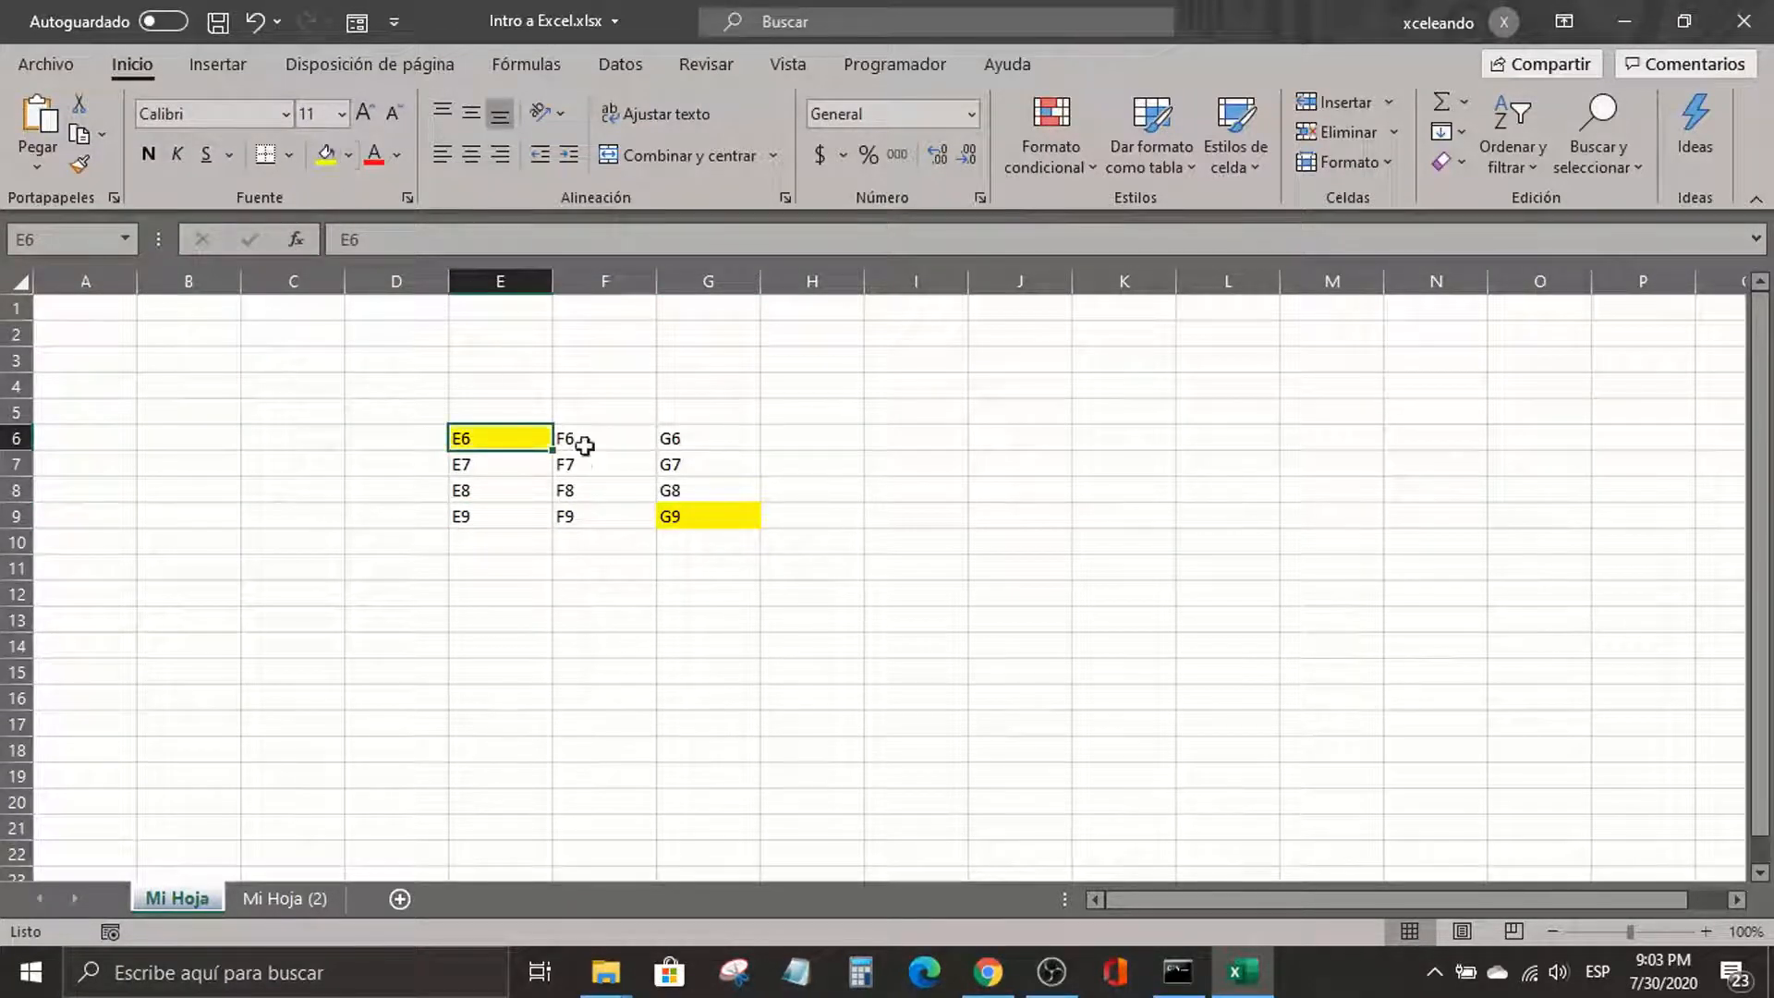
Enter the range reference E6:G9 as text in cell E12
click(506, 596)
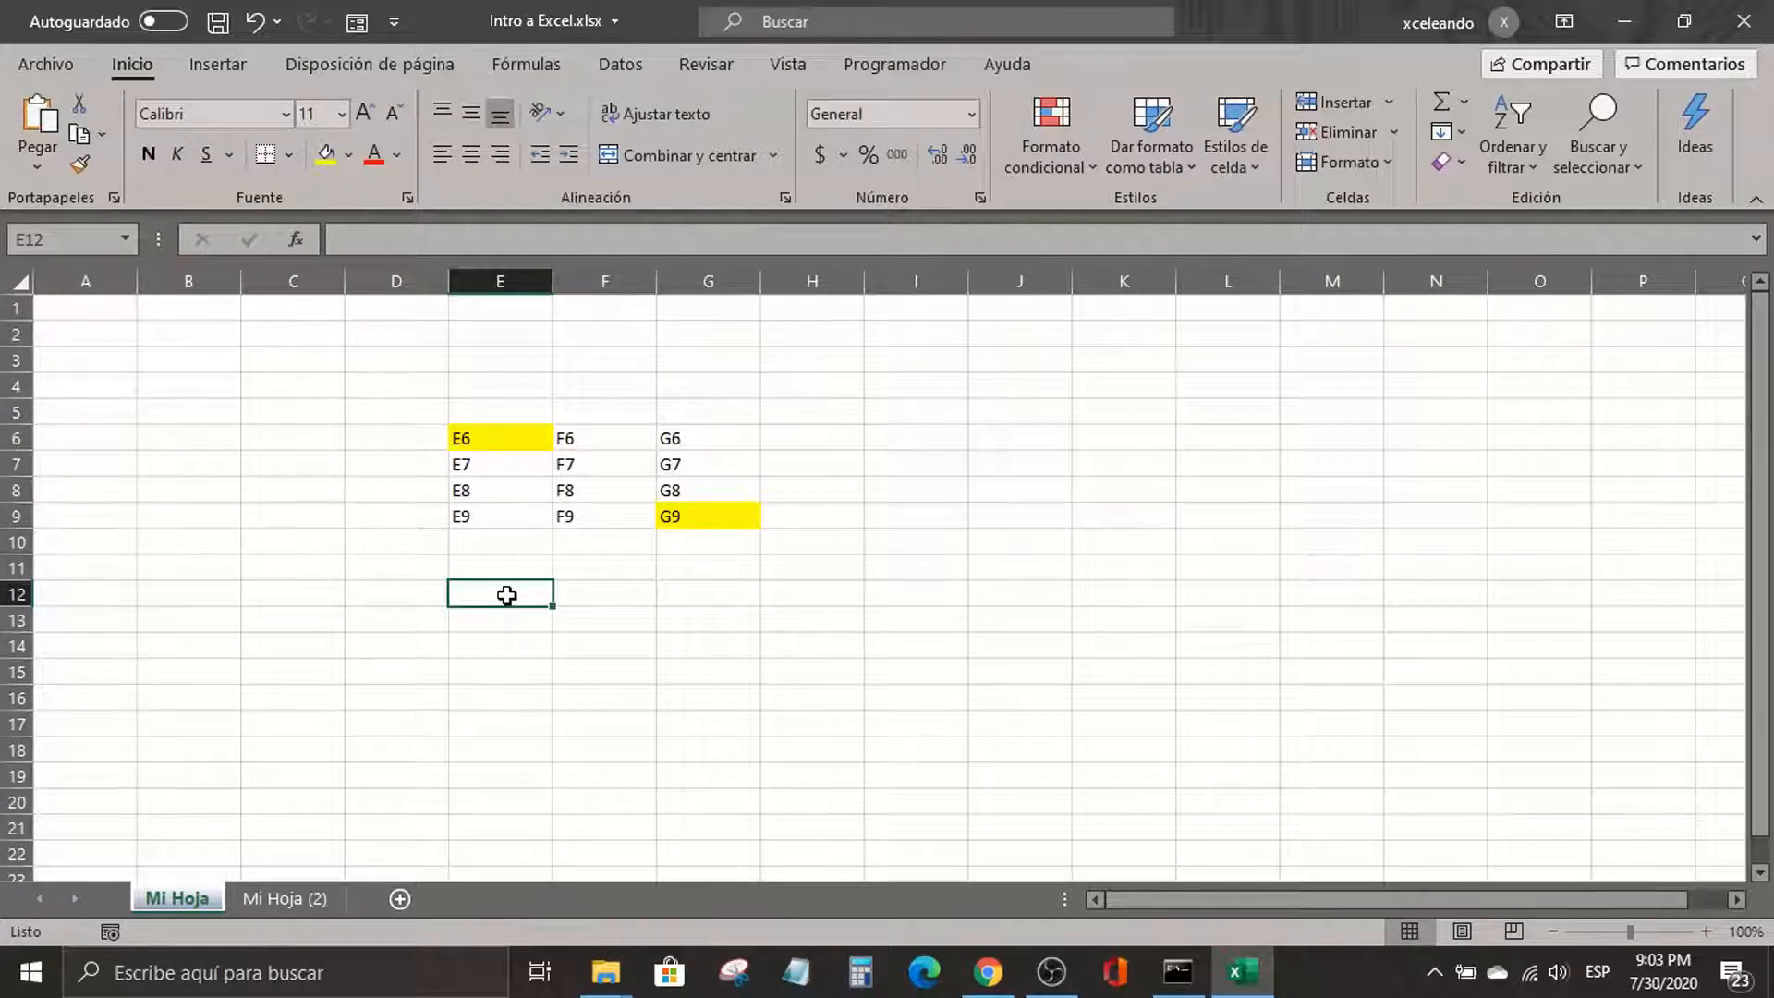
text('e)
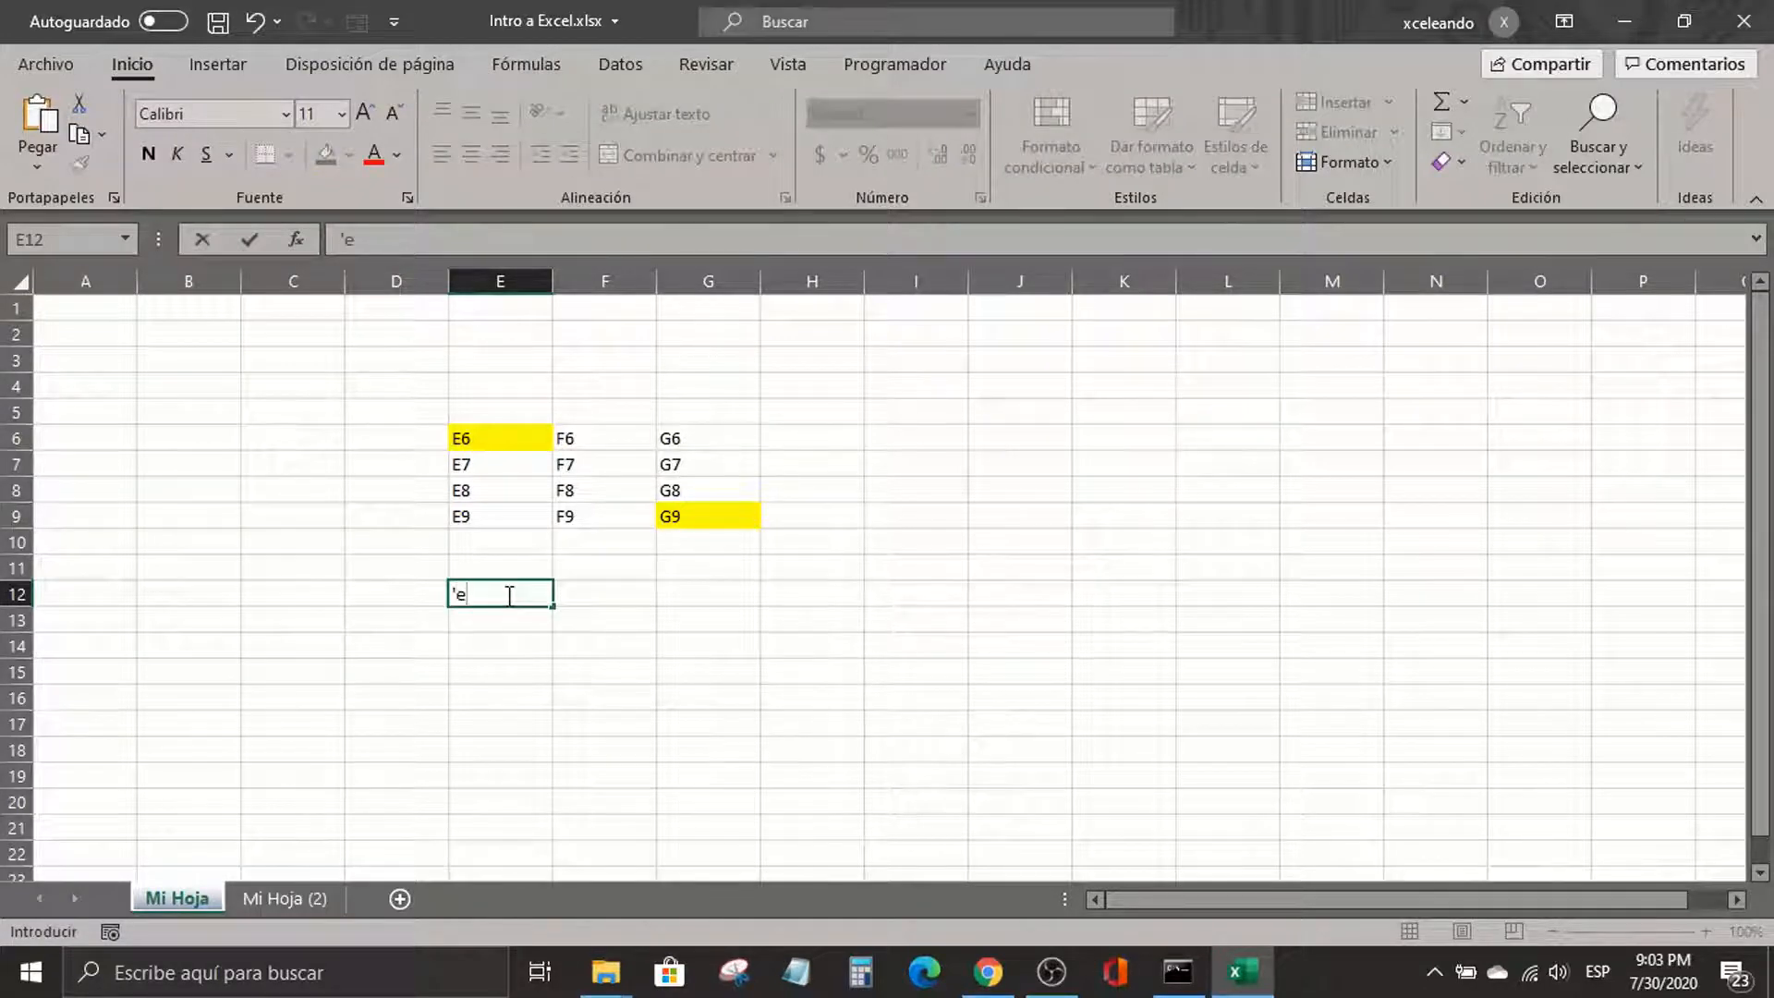
key(BackSpace)
text(E6:)
text(G9)
key(Return)
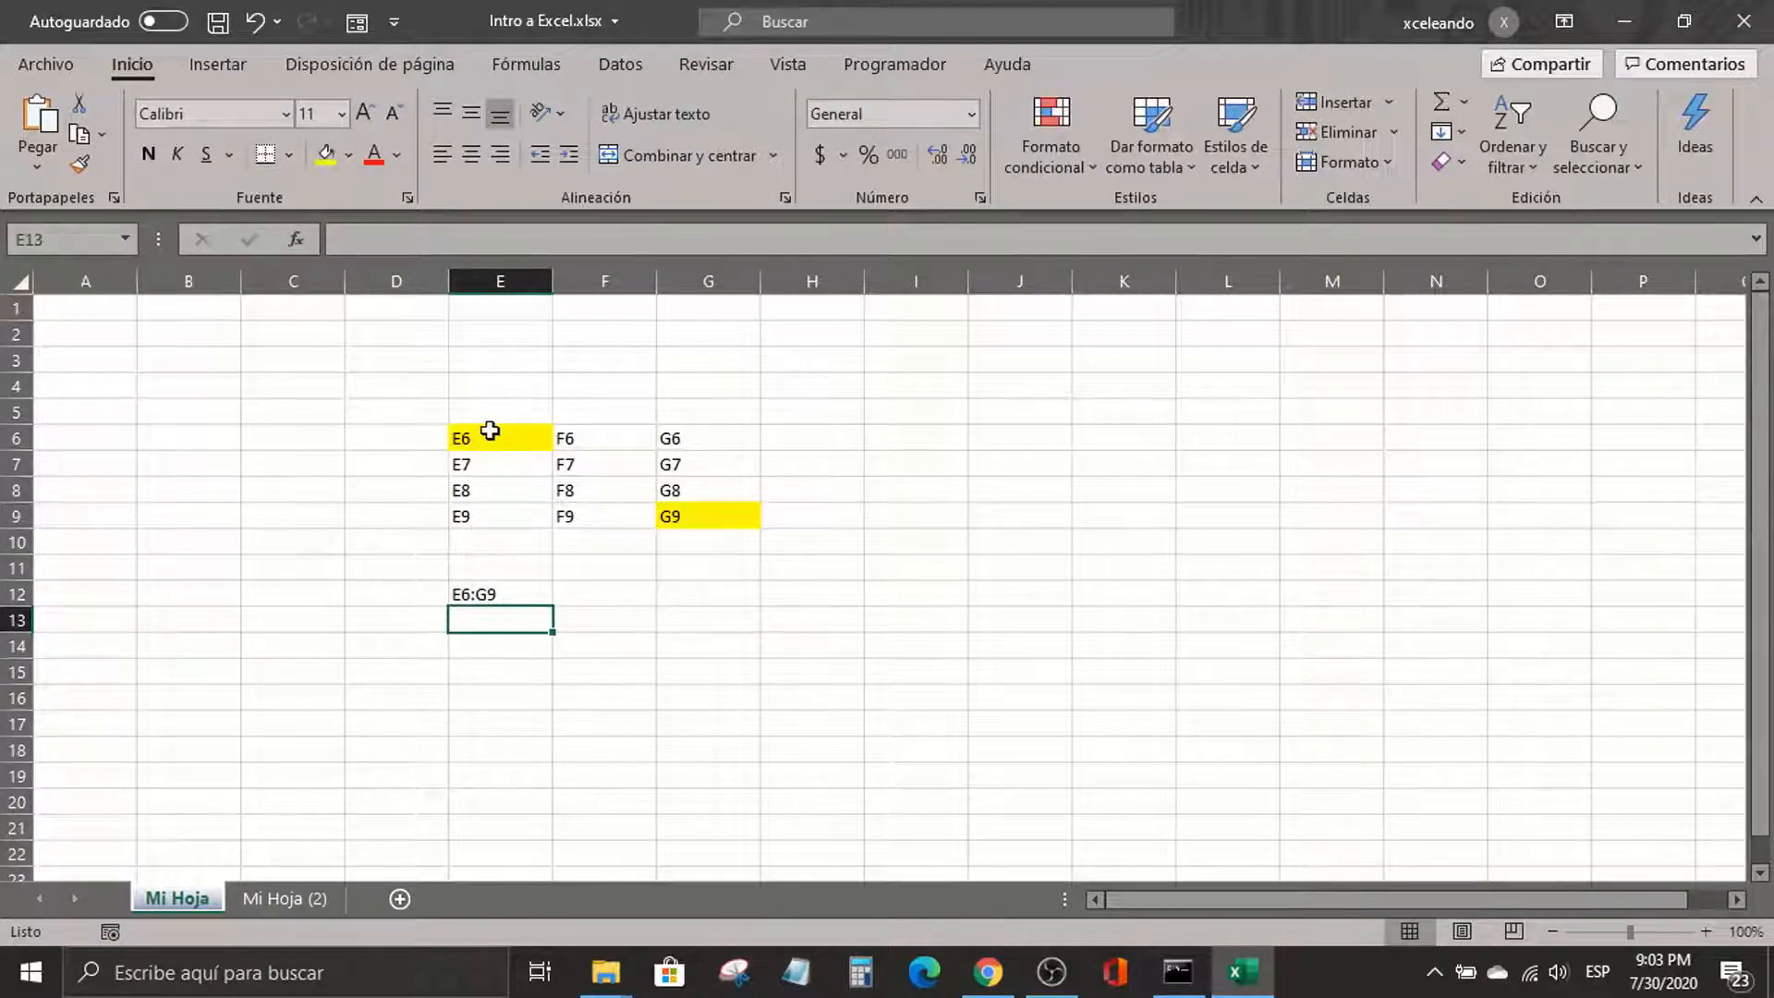
Select the range E6:G9, then trace E1:E6 and A6:E6 to locate its starting cell
drag(490, 431, 683, 531)
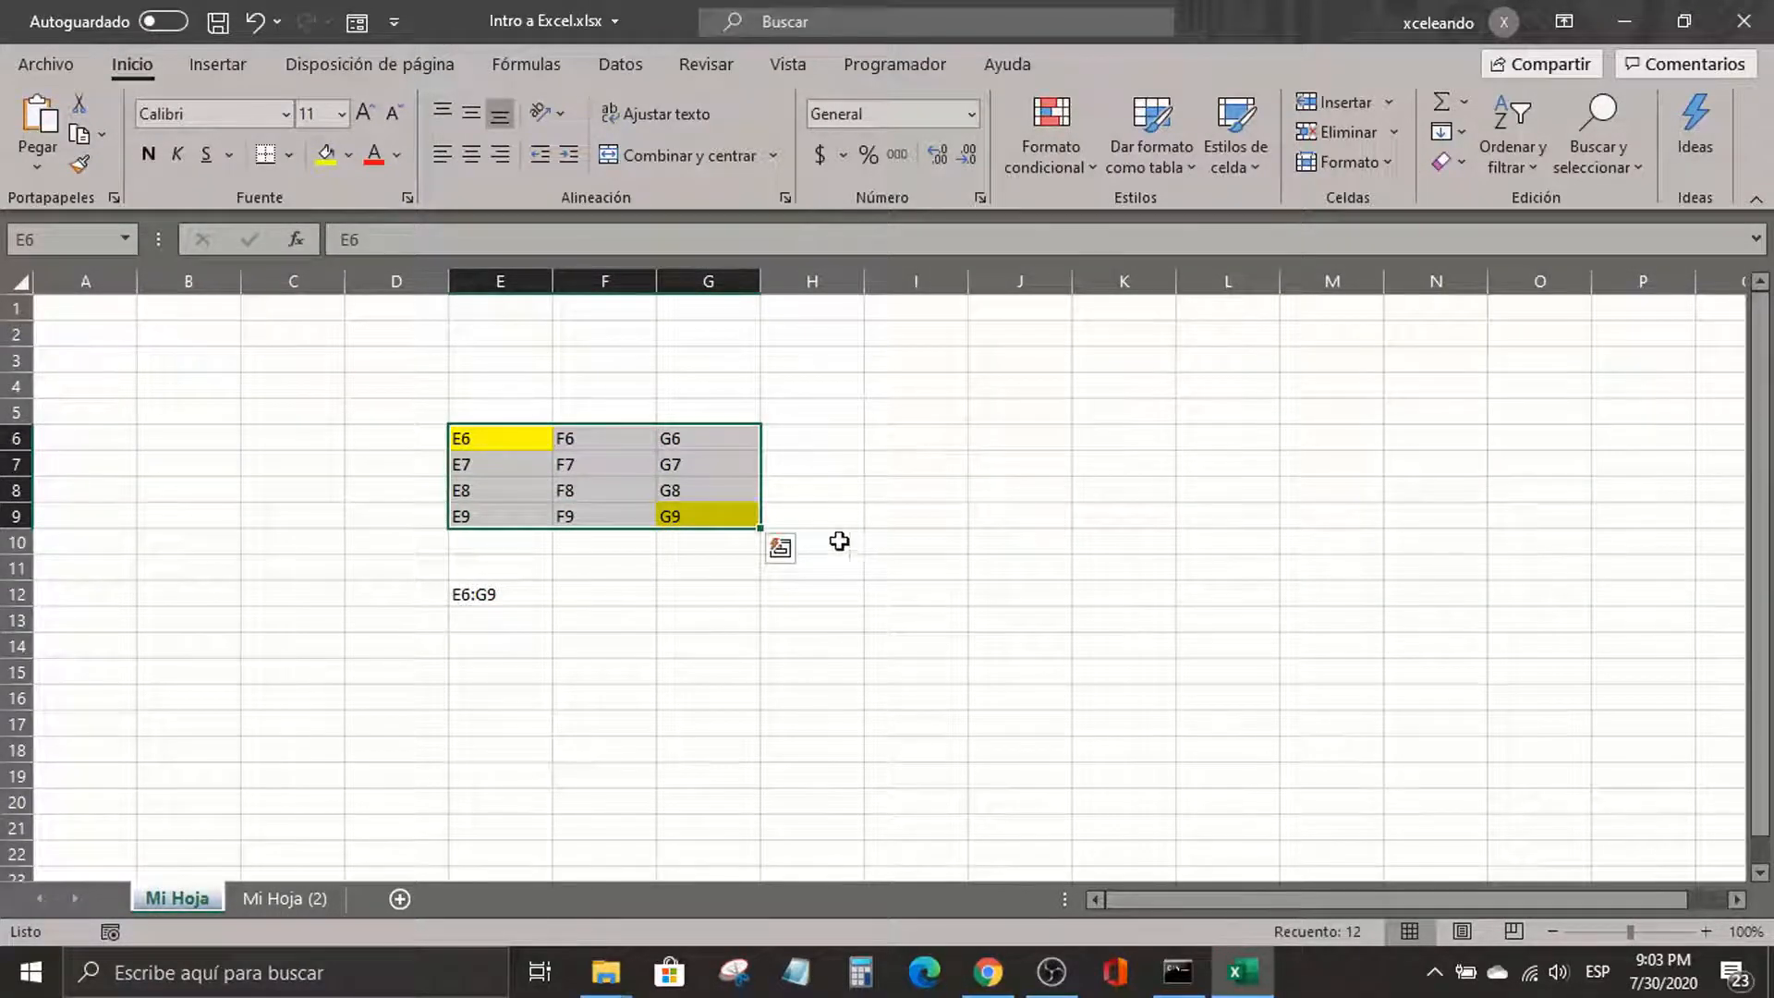
click(512, 314)
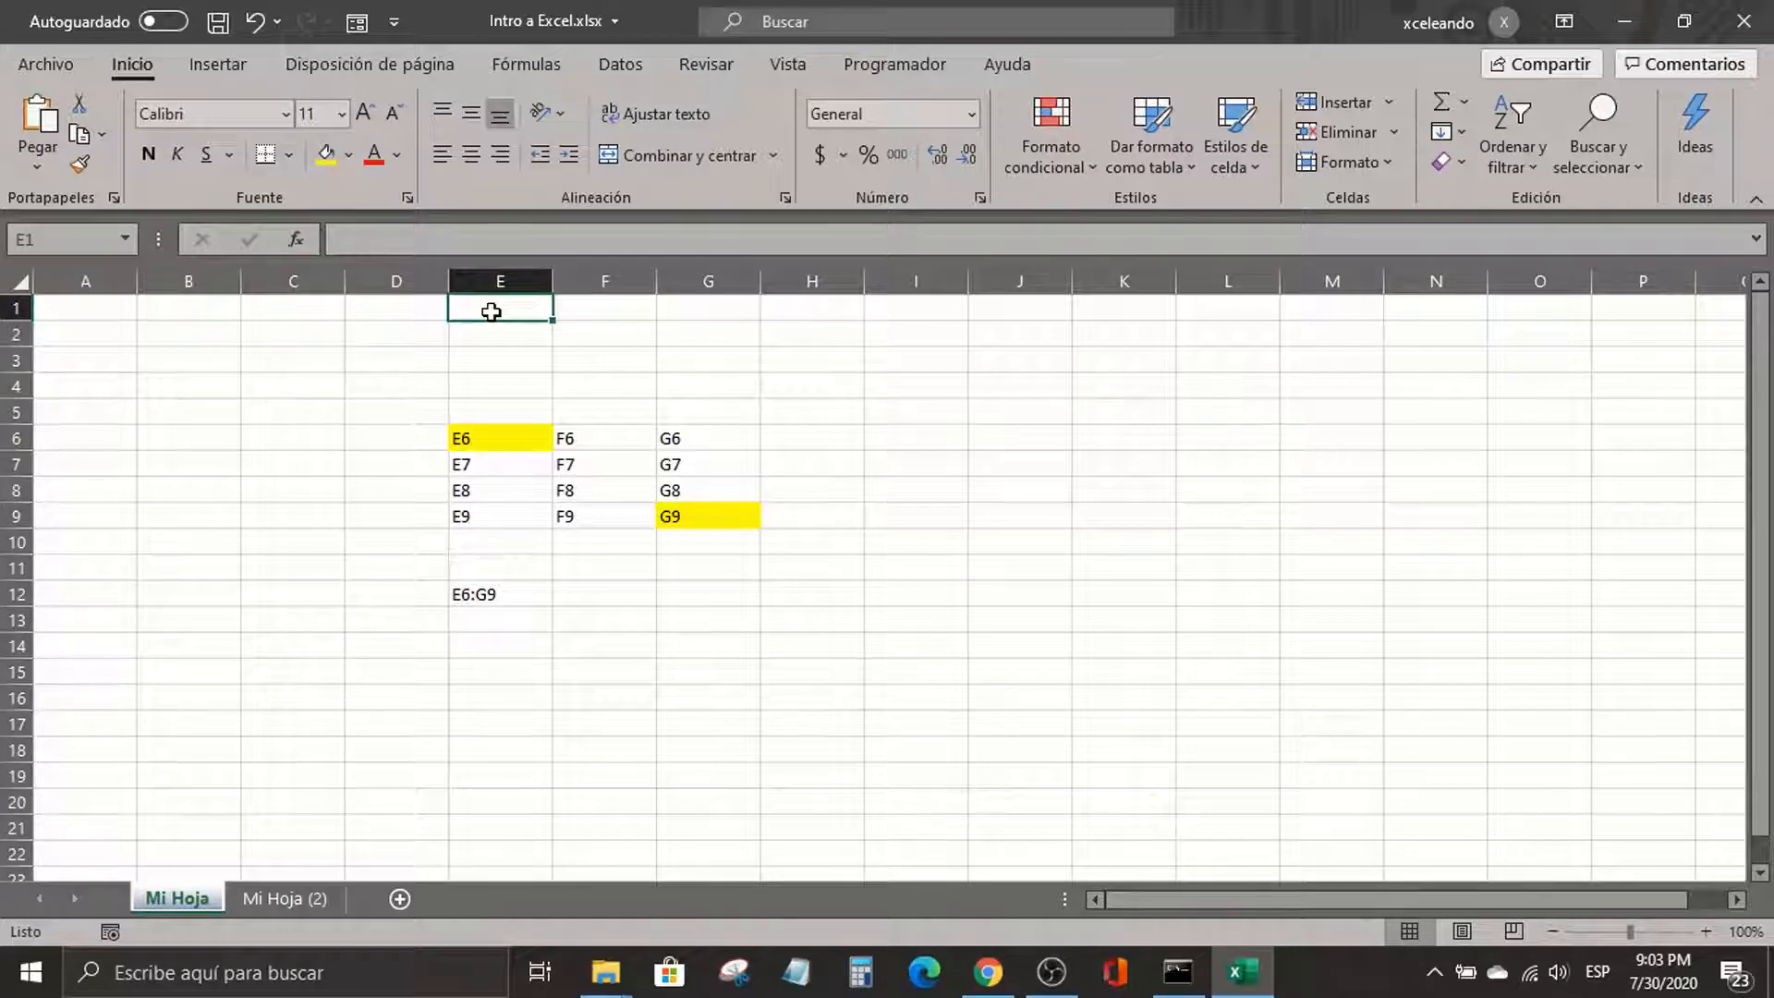
drag(490, 311, 487, 439)
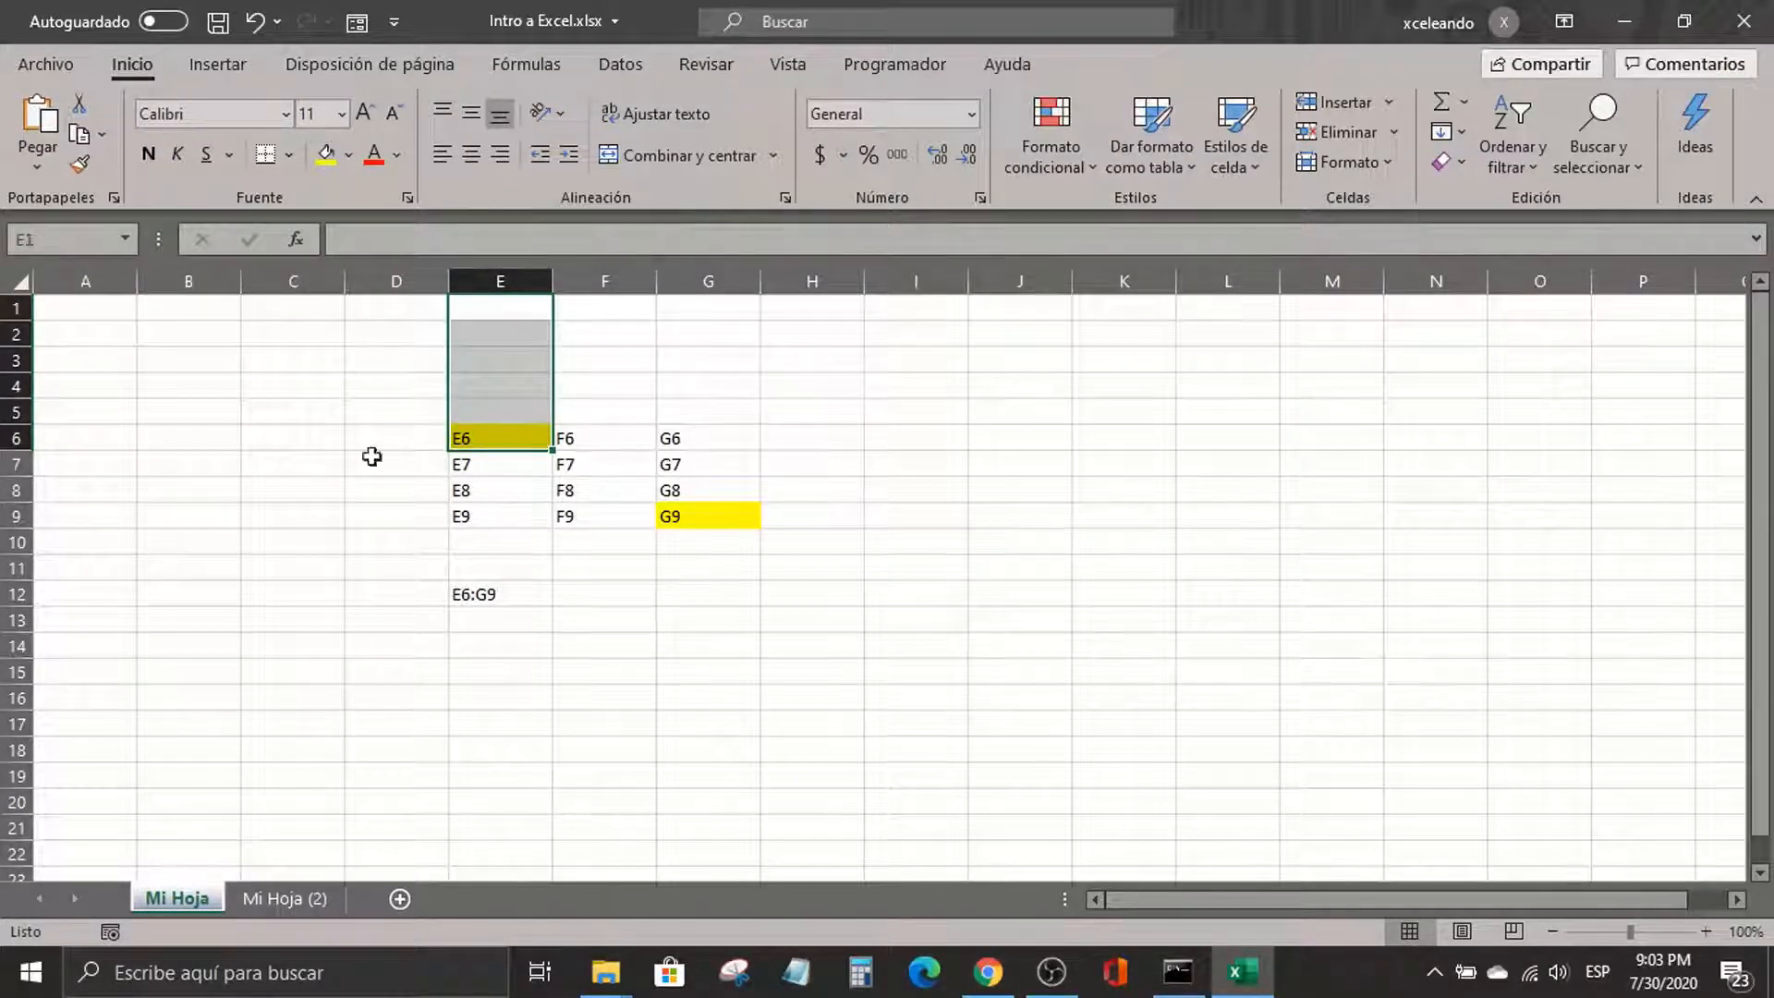
click(54, 438)
drag(54, 438, 481, 435)
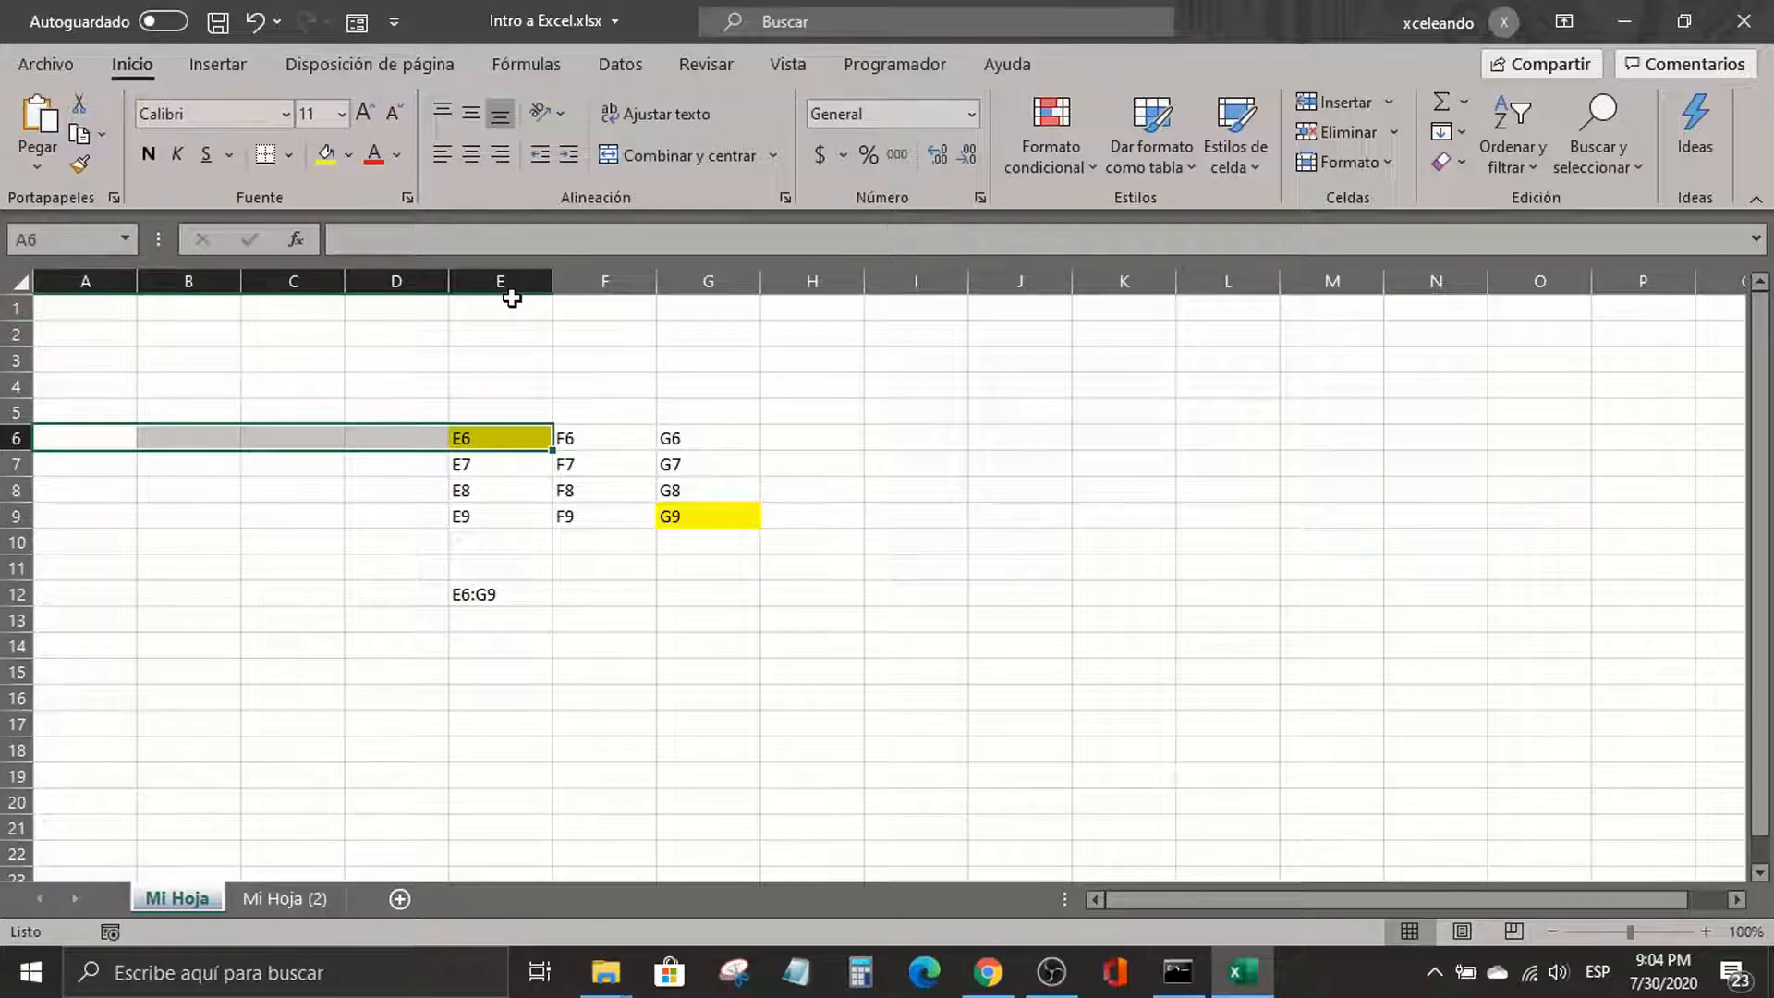
Trace E1:E9, A9:G9 and G1:G9 together as a multiple selection to locate the range's end cell G9
drag(512, 305, 508, 512)
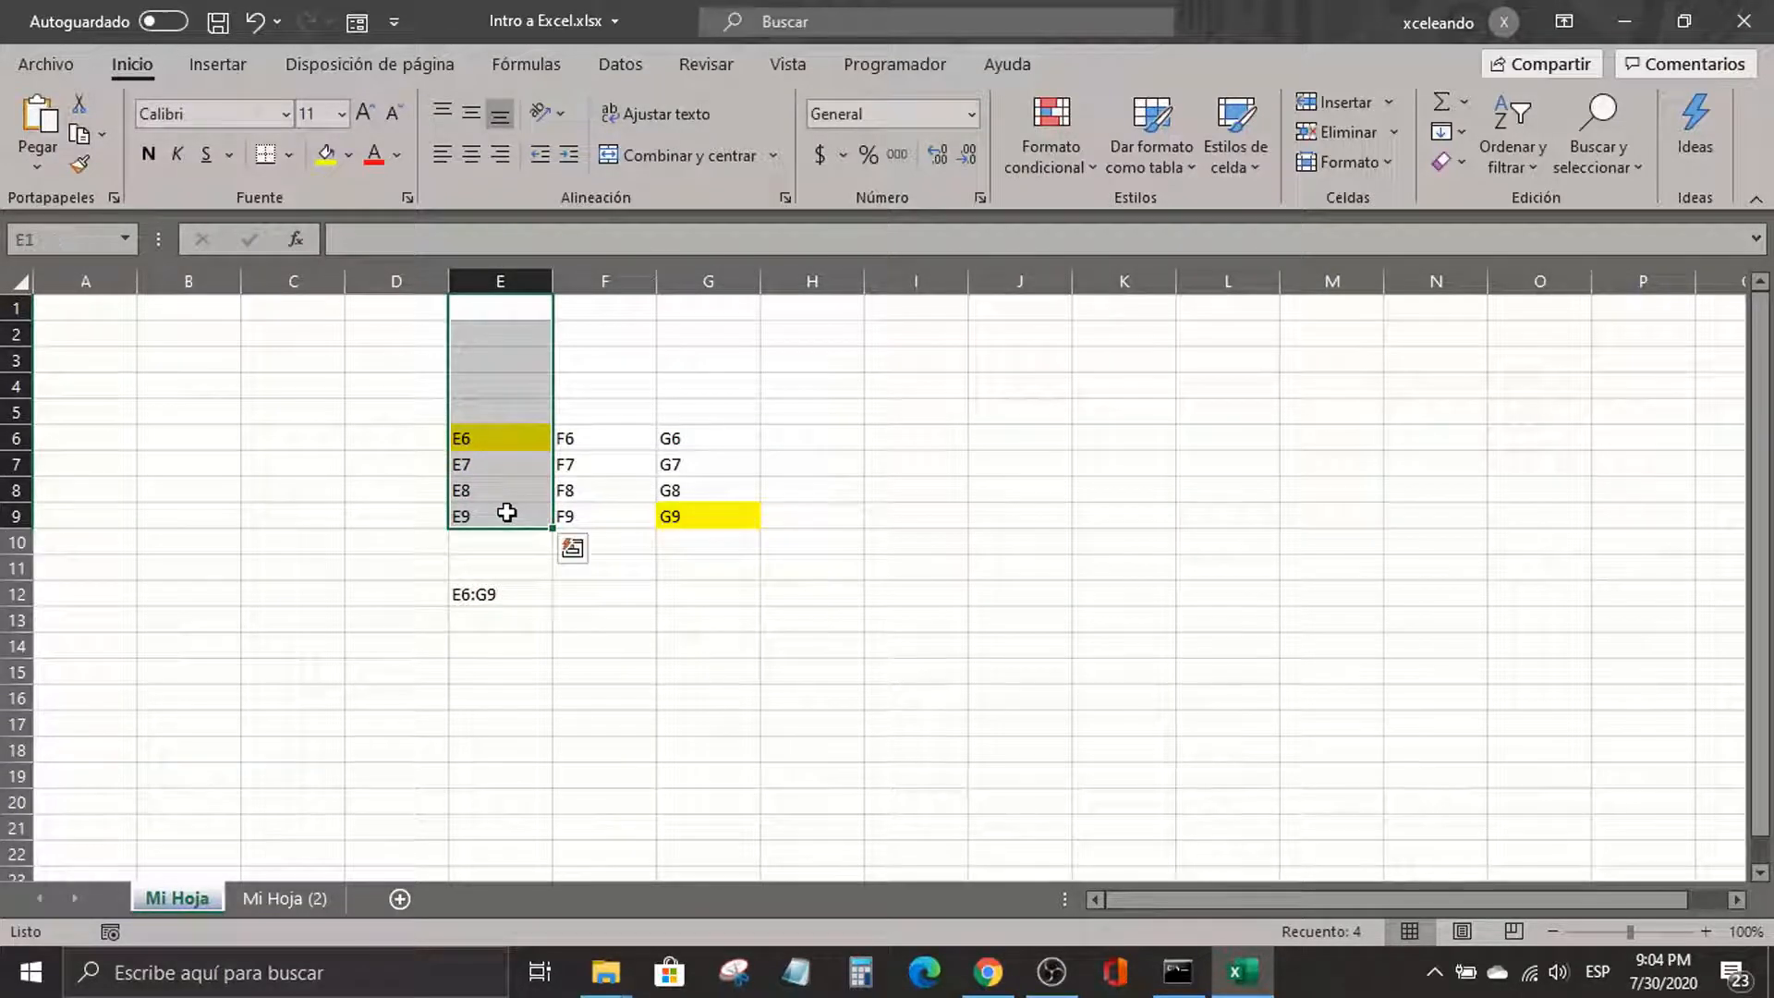
drag(63, 515, 431, 516)
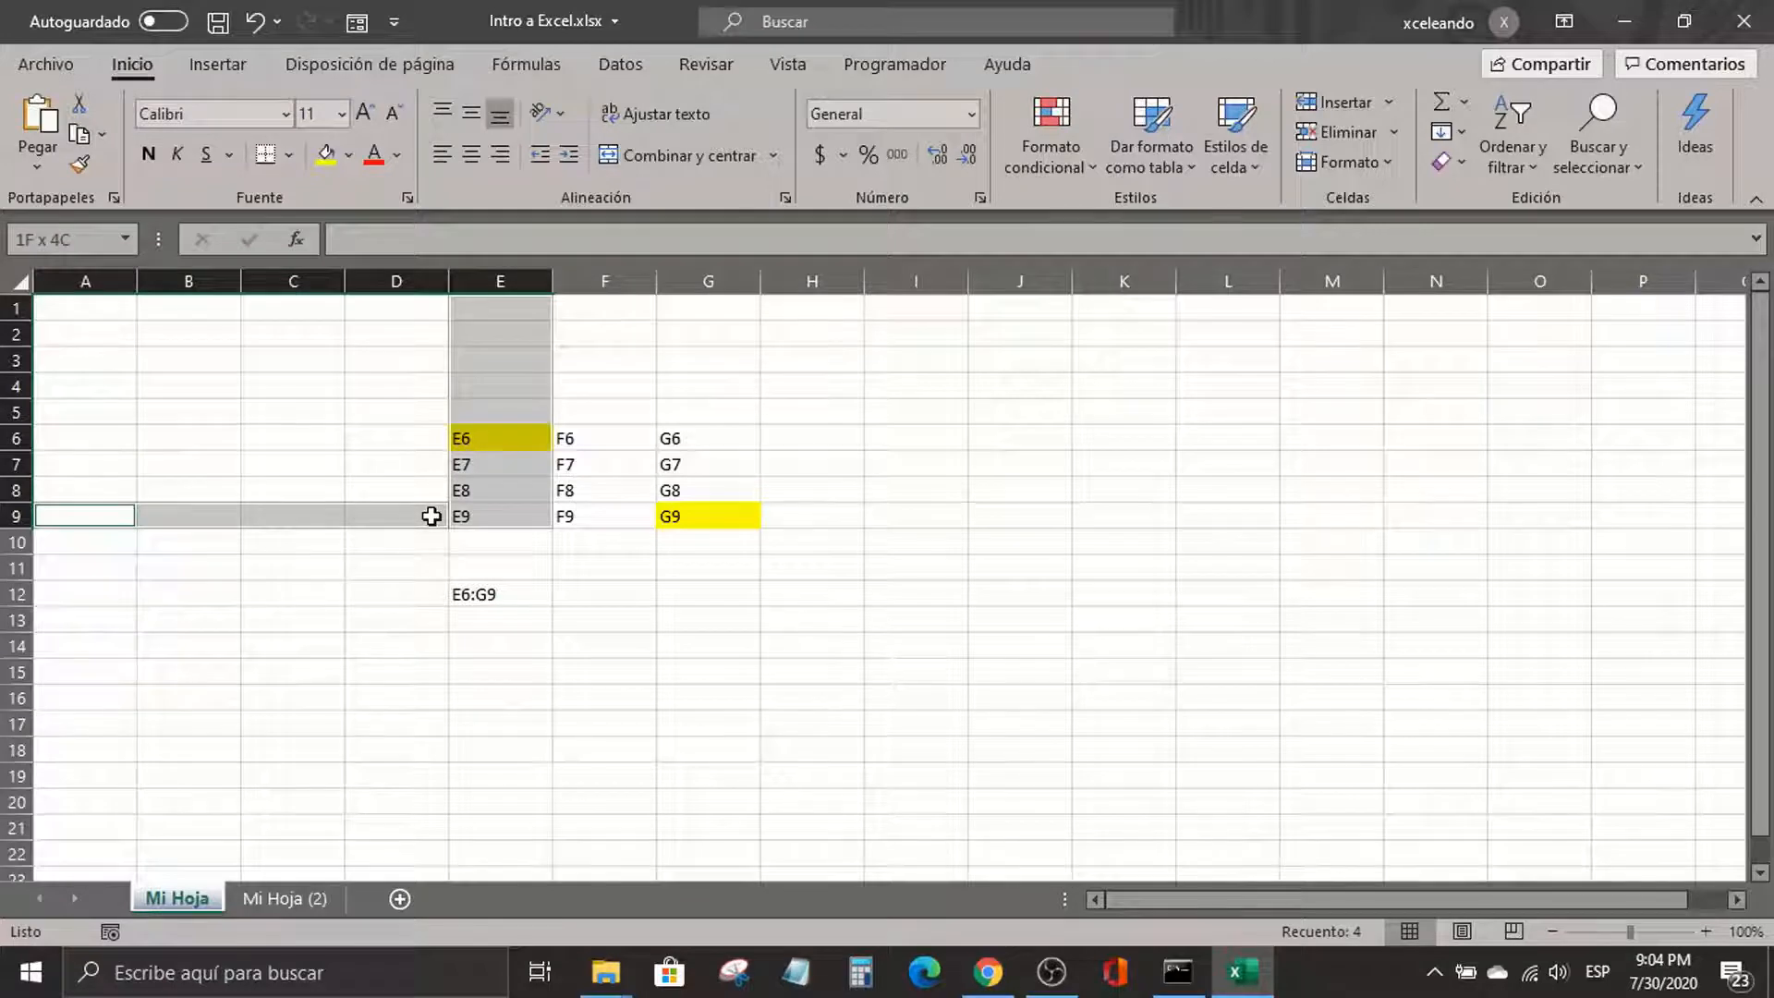
drag(432, 515, 691, 524)
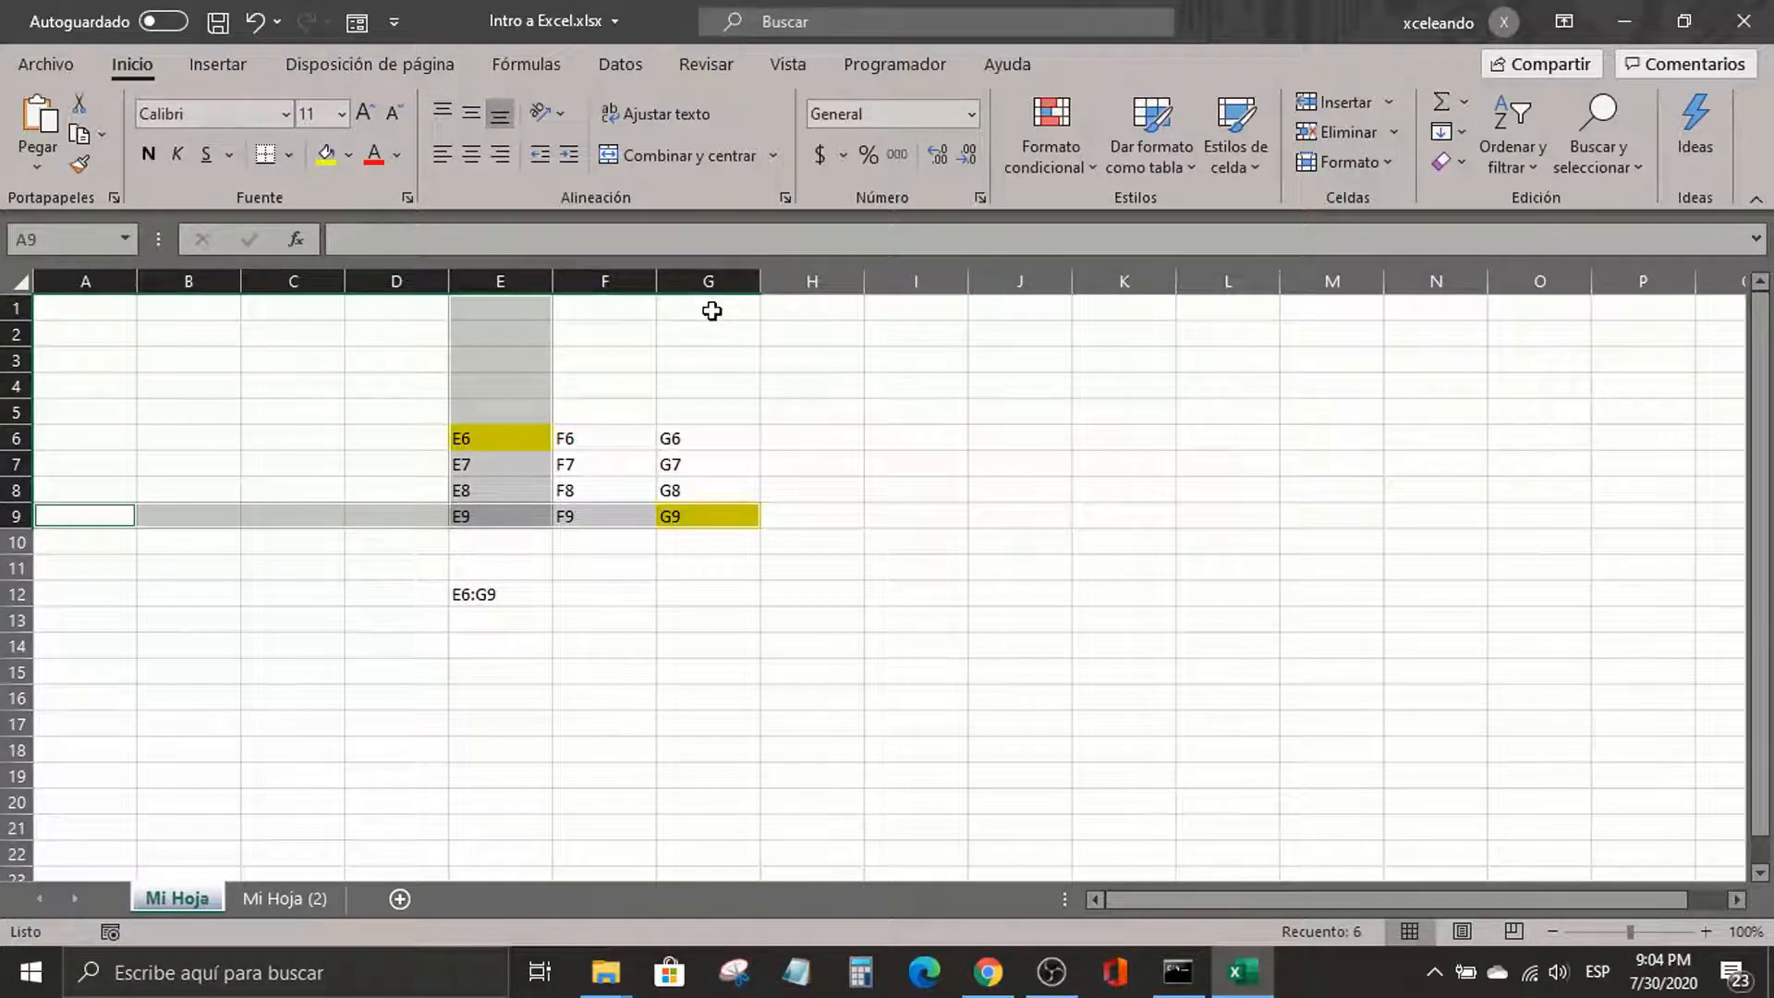
drag(712, 311, 706, 516)
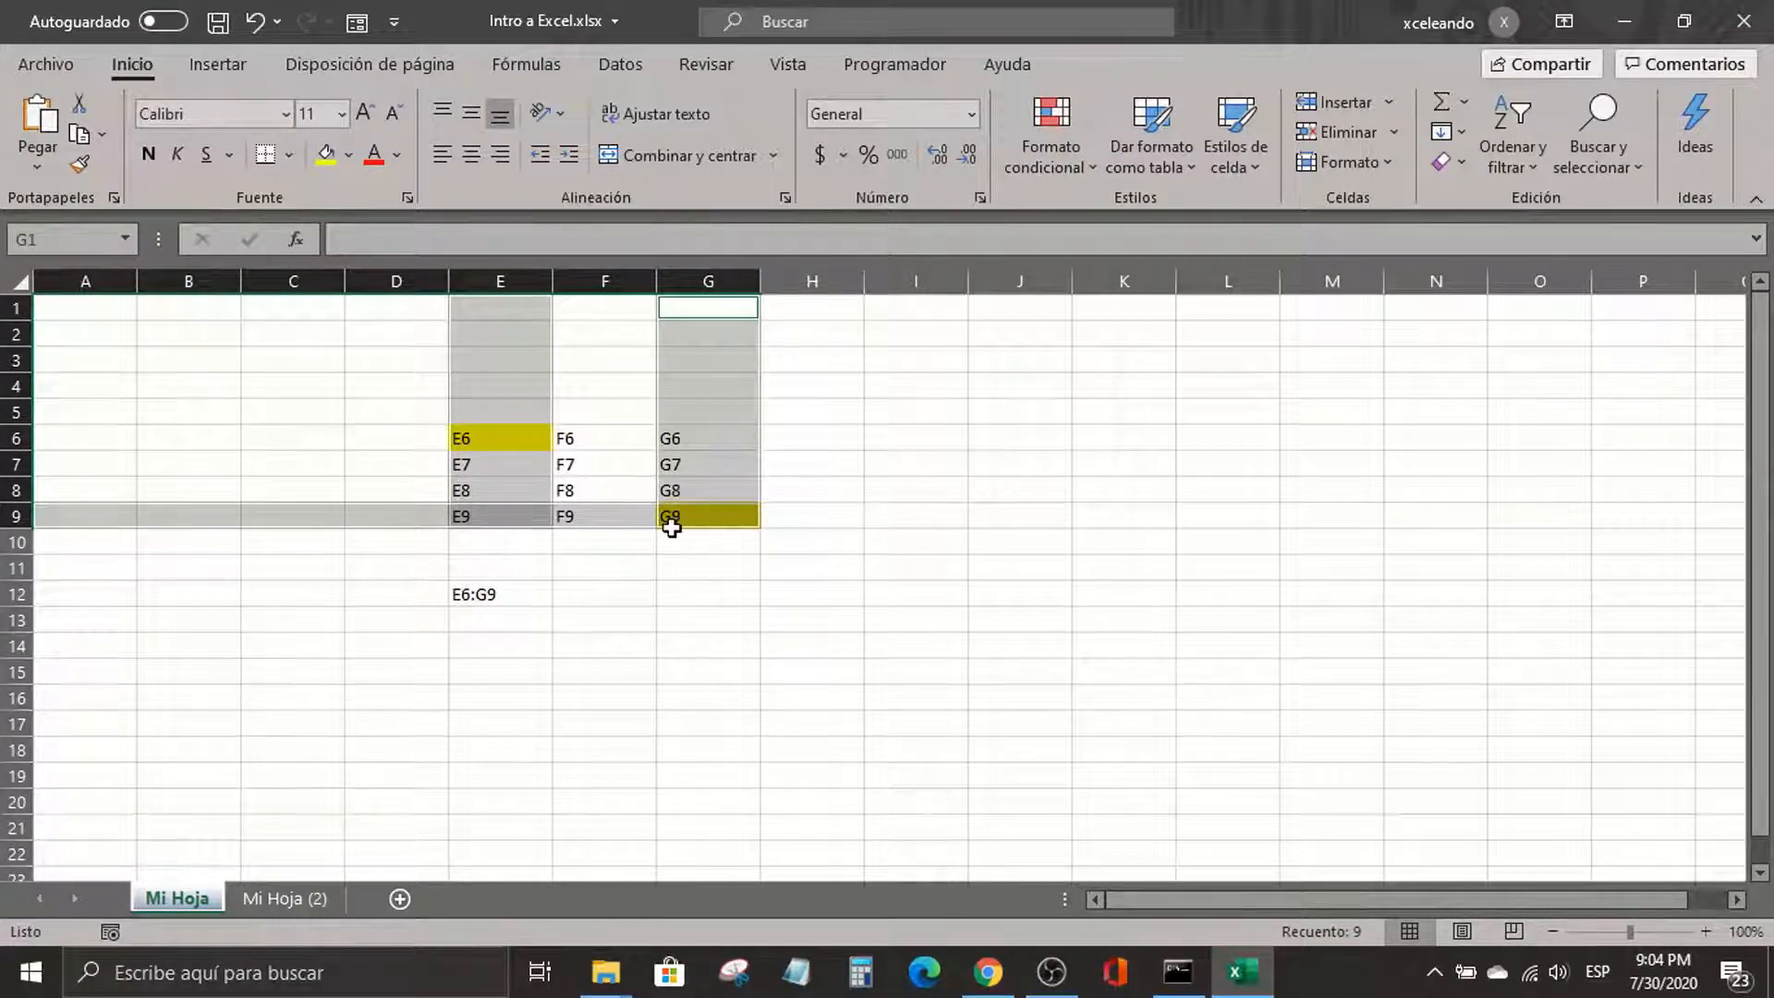
Compare range sizes by selecting E6:G9, A1:K17 and A1:J18, then select the single cell F7
click(471, 598)
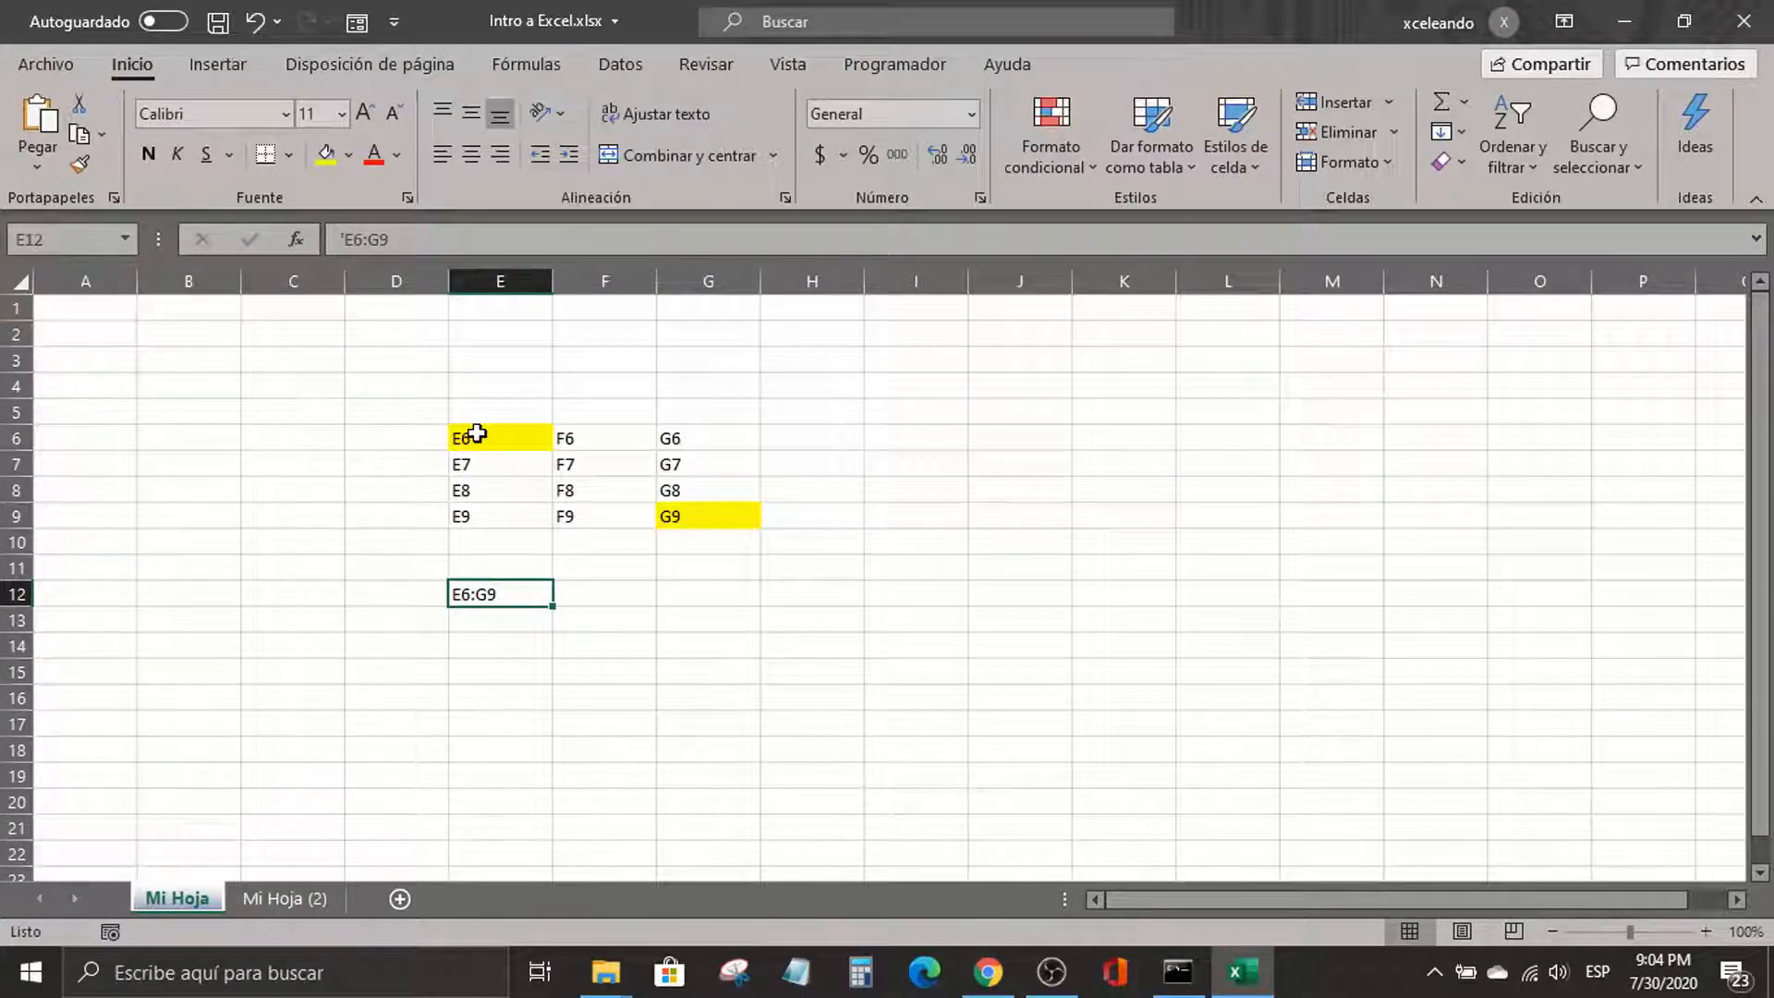
drag(475, 435, 685, 540)
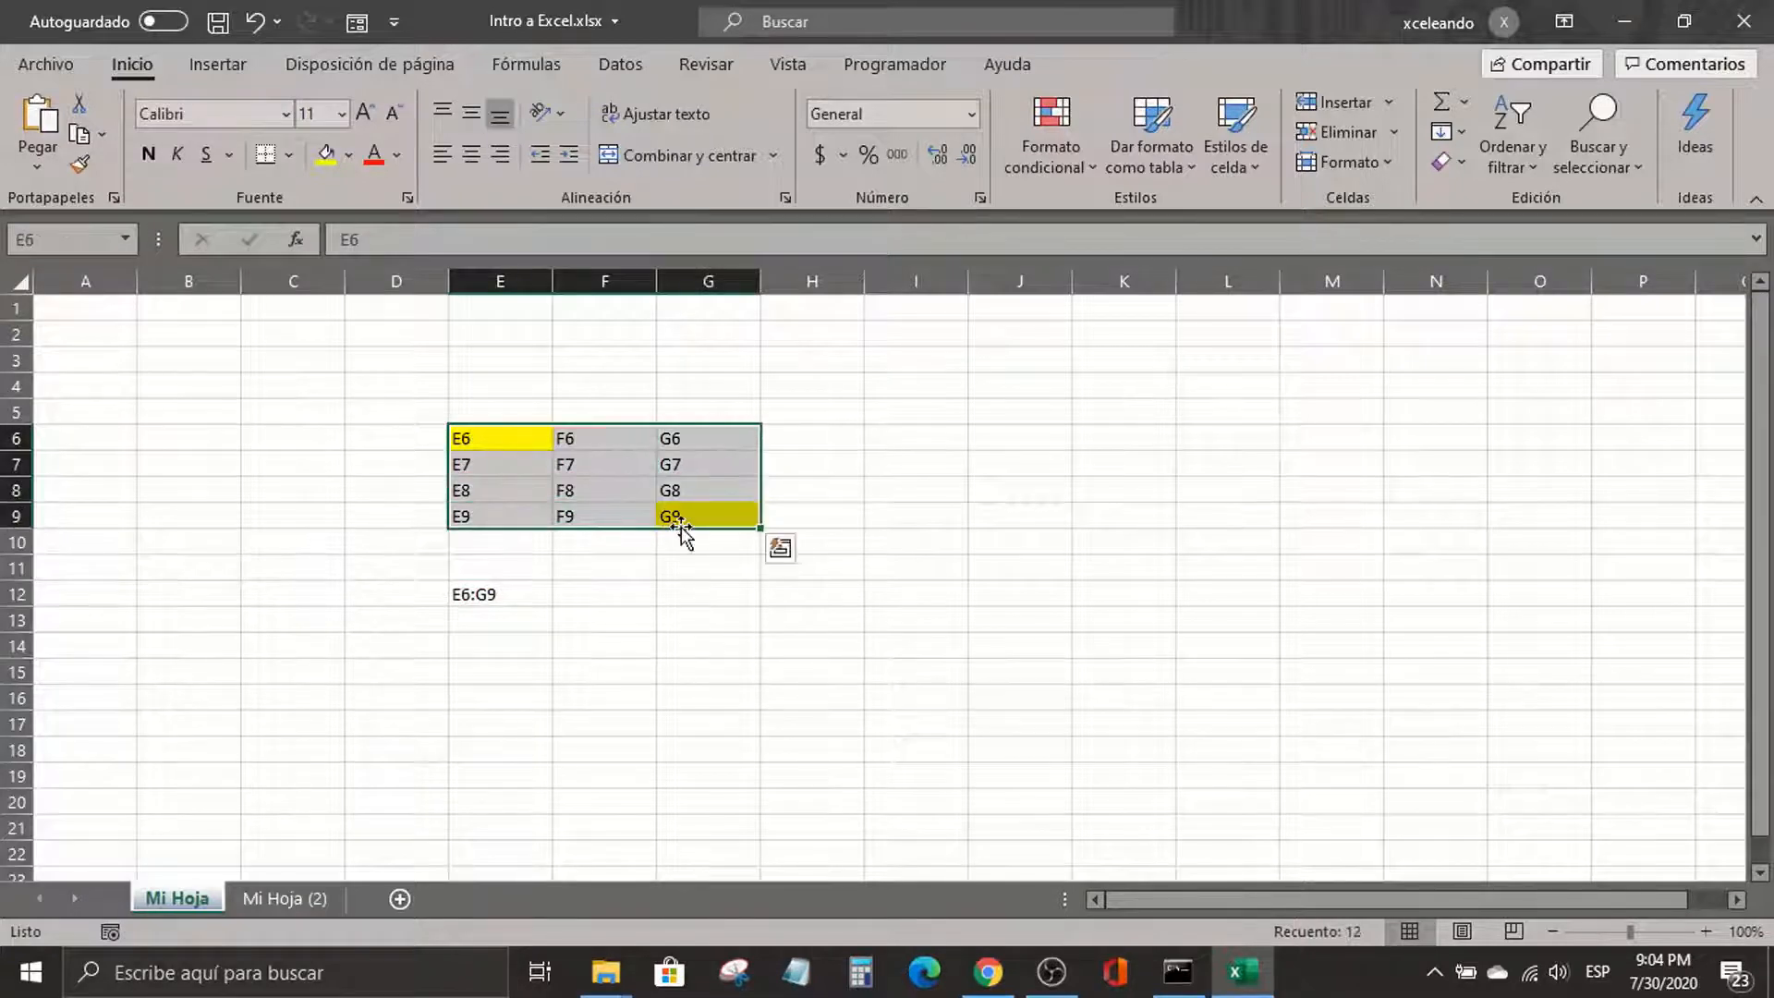
click(97, 310)
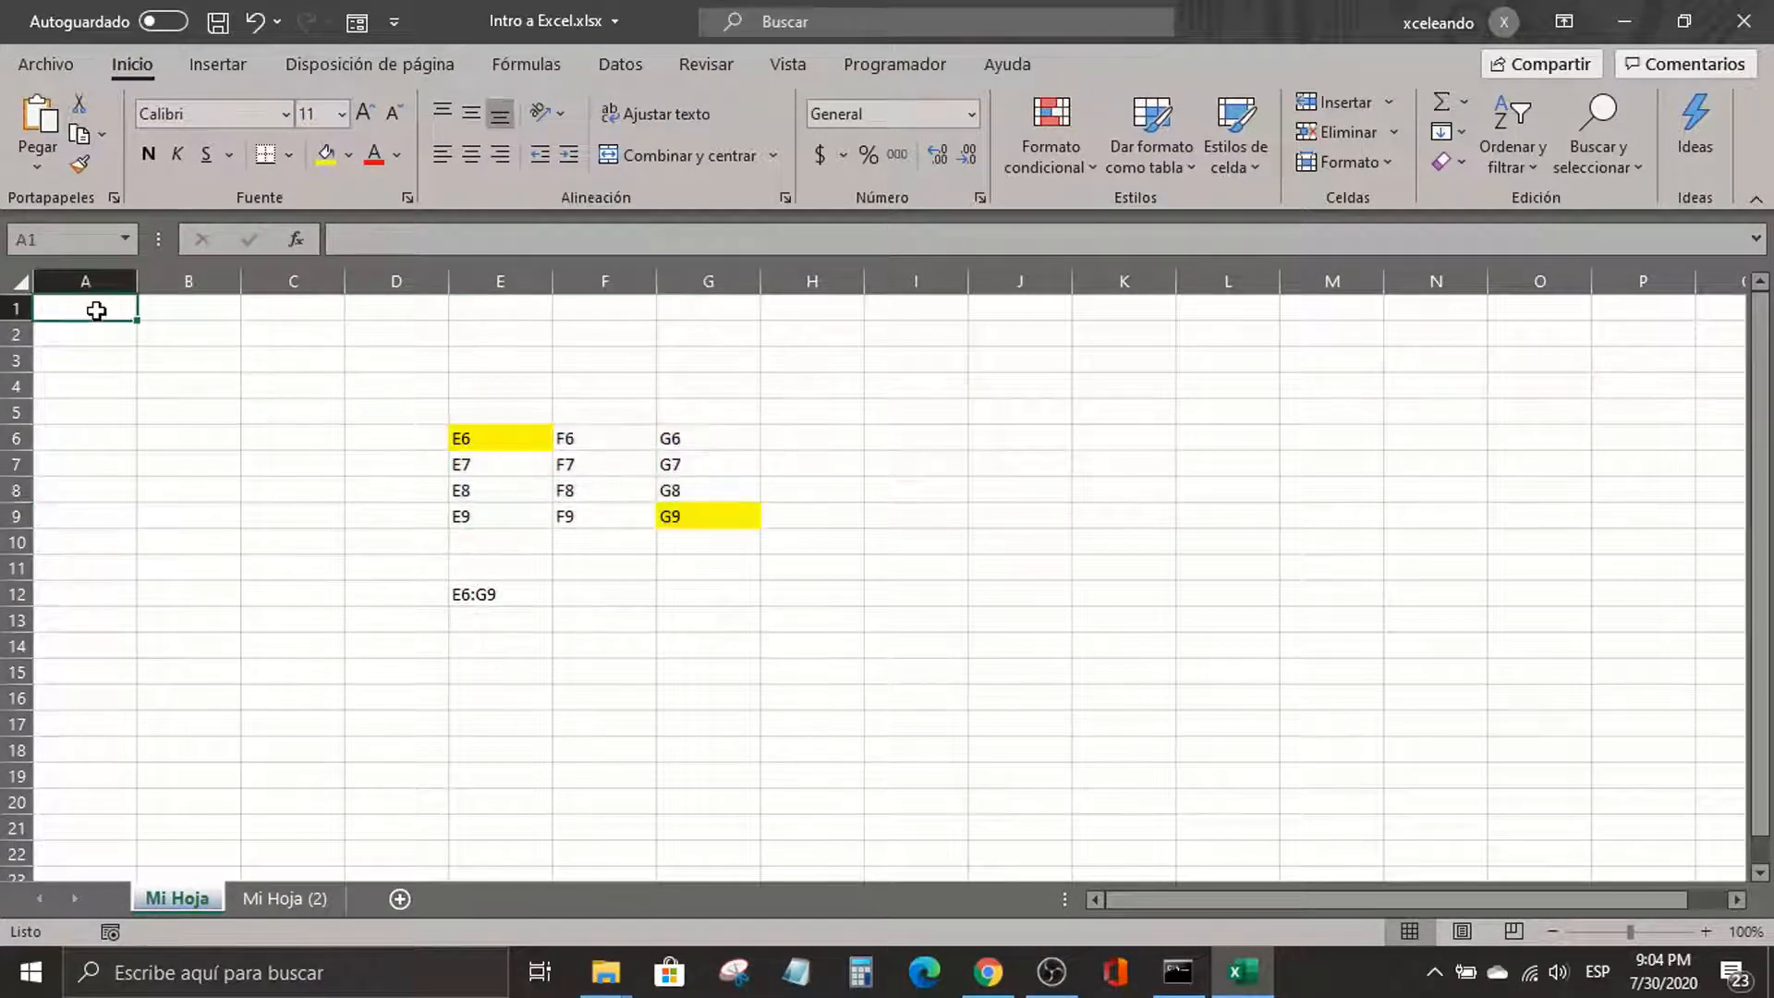
drag(92, 308, 1128, 733)
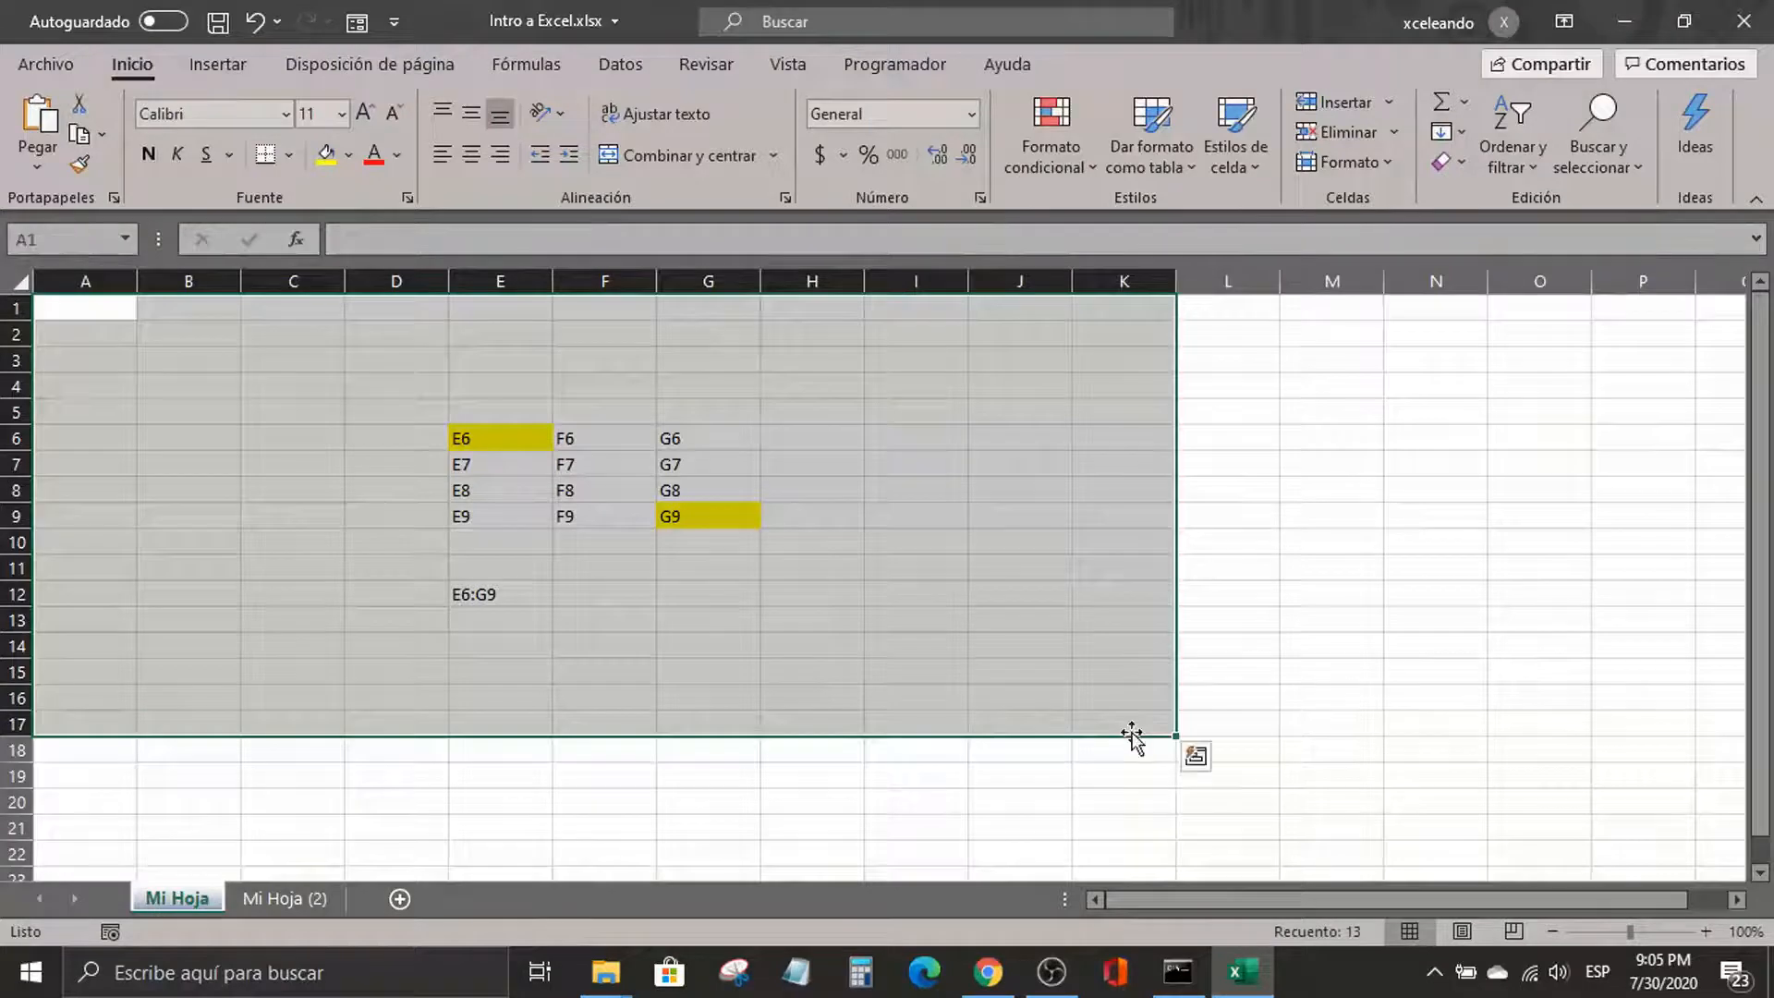
drag(92, 313, 974, 754)
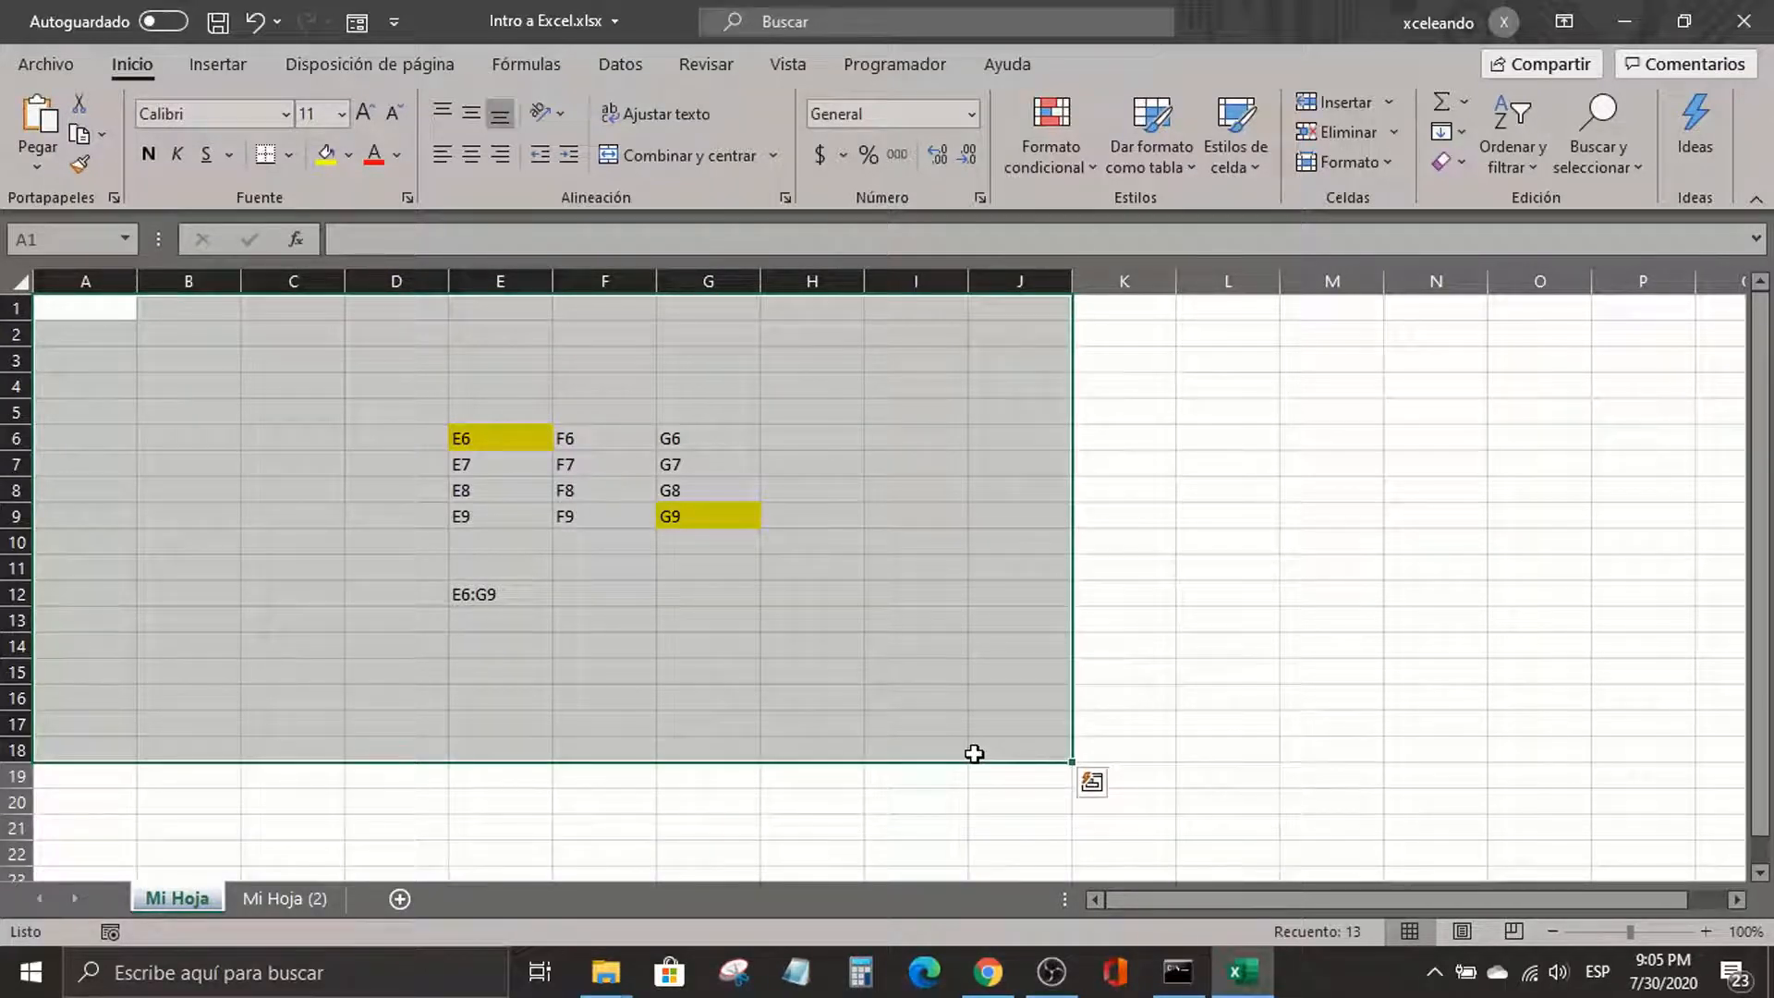
click(558, 460)
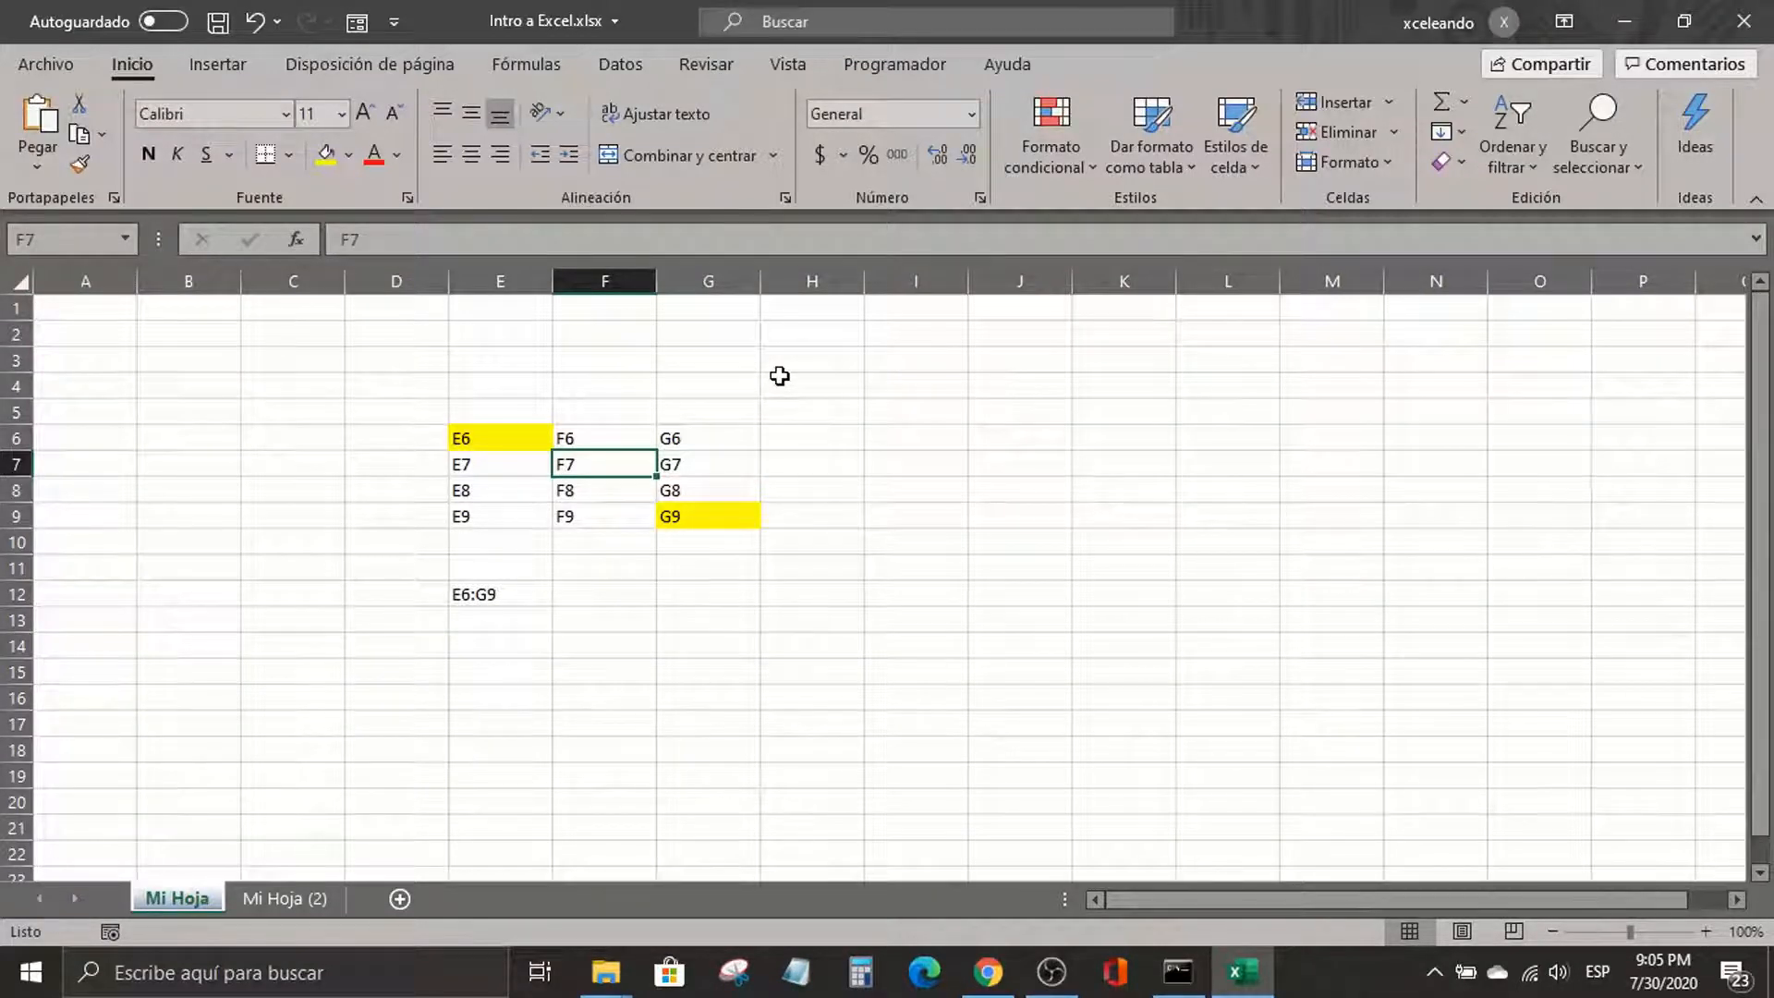
Enter the text Hola in cell I4
click(913, 383)
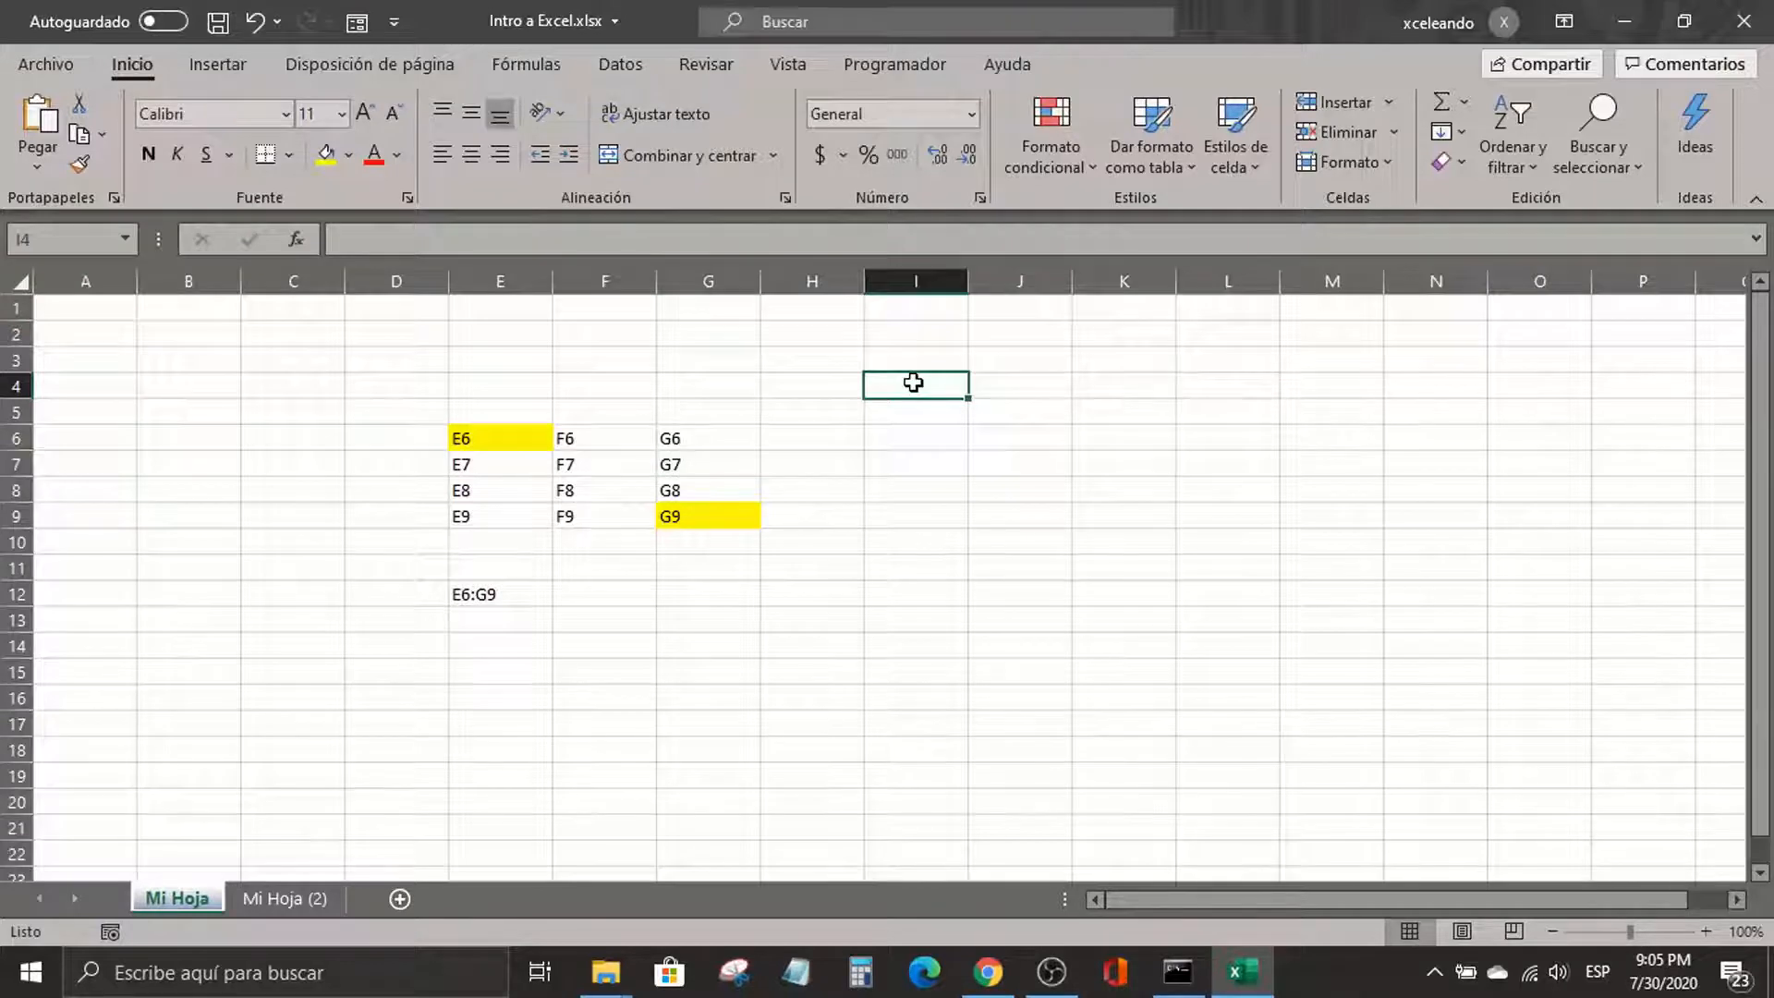
text(hOLA)
key(BackSpace)
key(BackSpace)
key(BackSpace)
key(BackSpace)
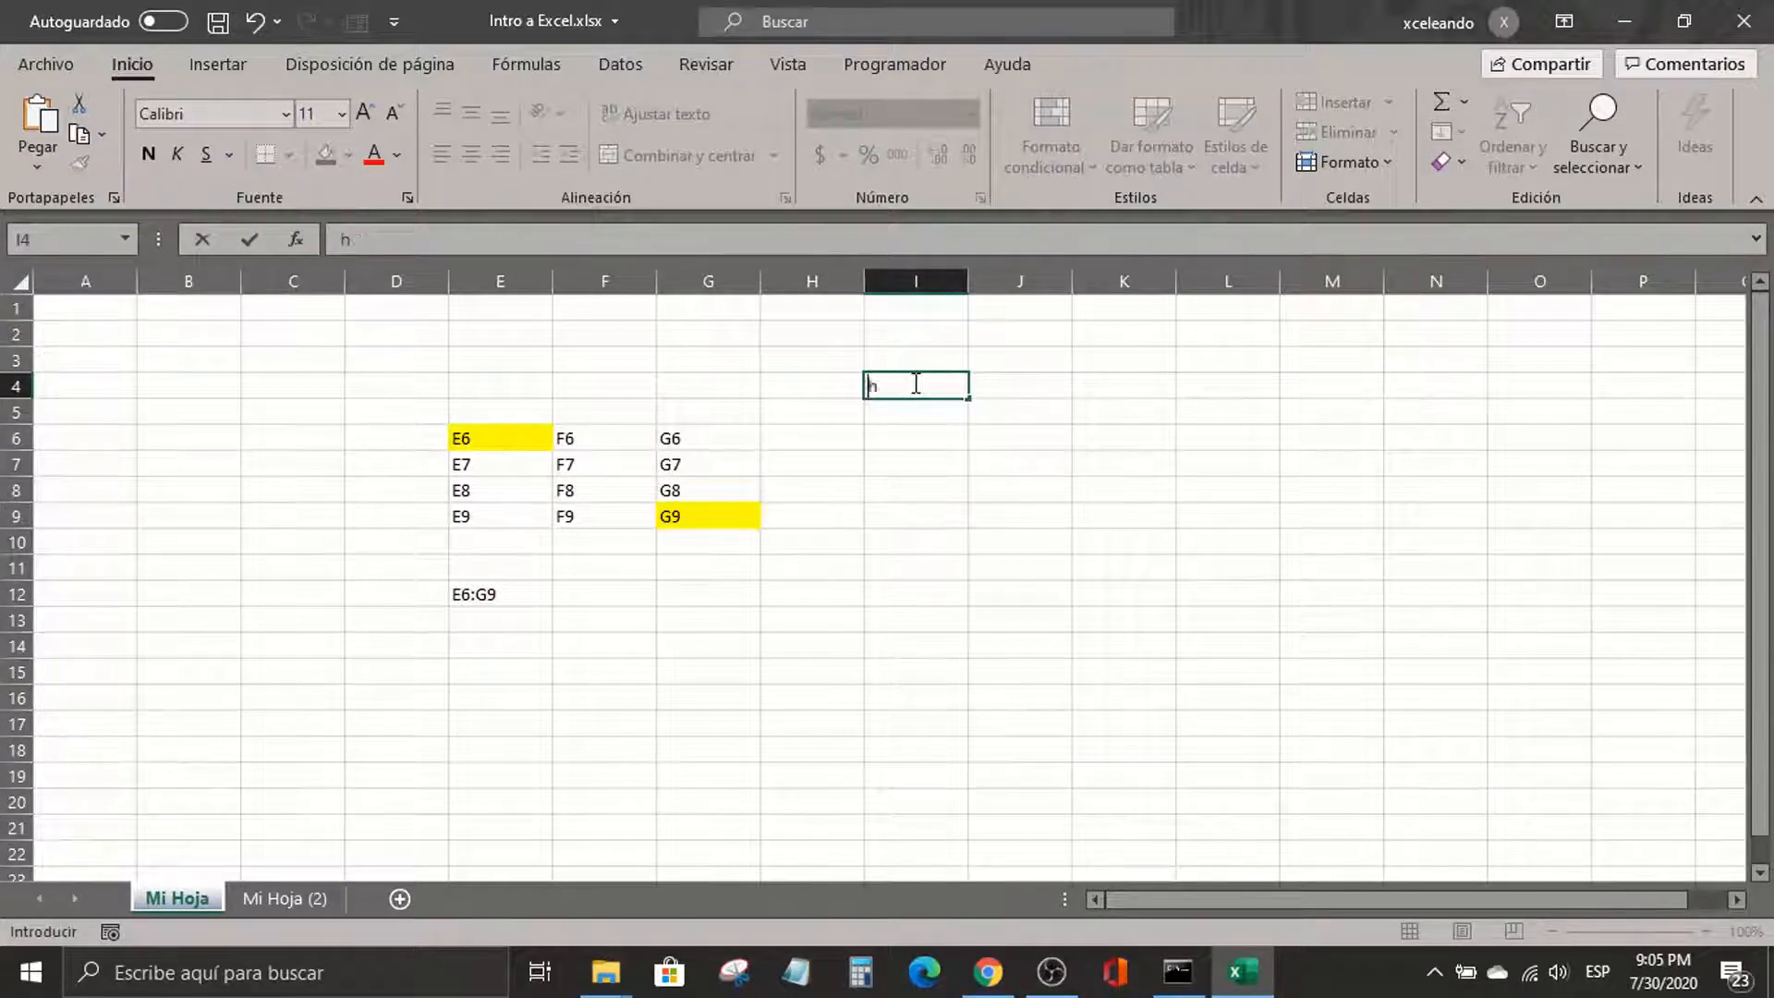
text(Hola)
key(Return)
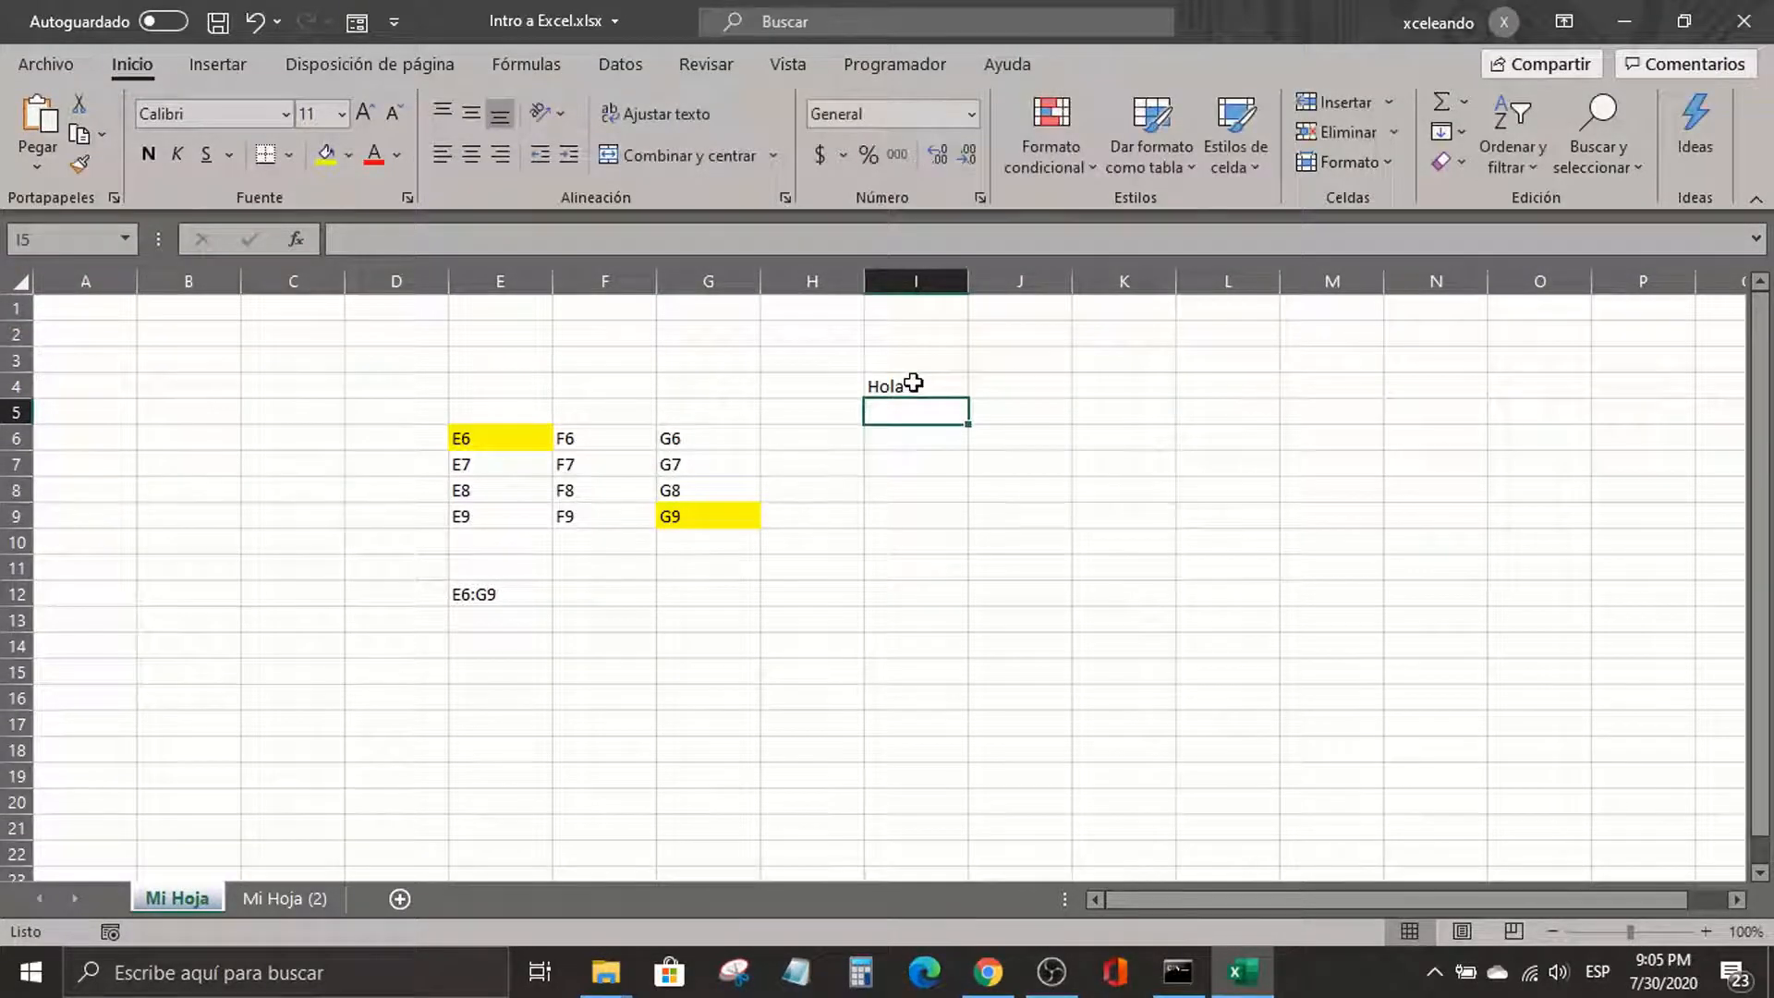
Enter 45, 12.2, 10% and the date 06/30/2020 in cells I5 to I8, then select the date cell
text(45)
key(Return)
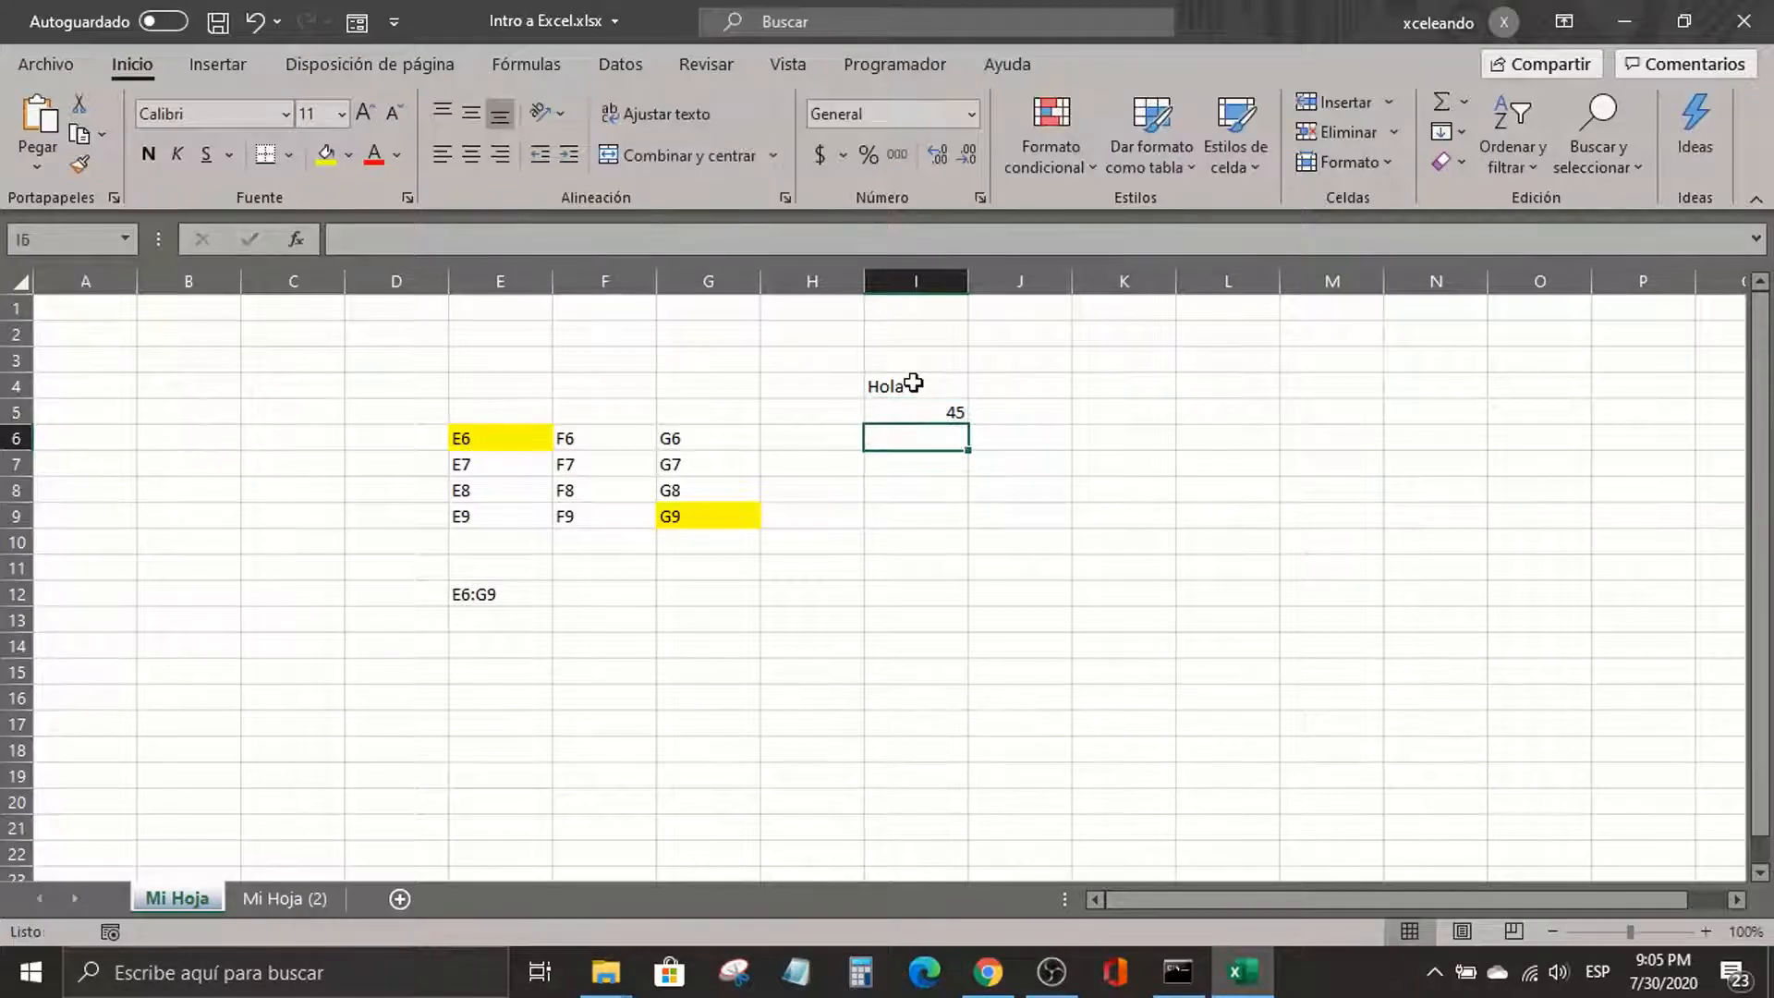
text(12.2)
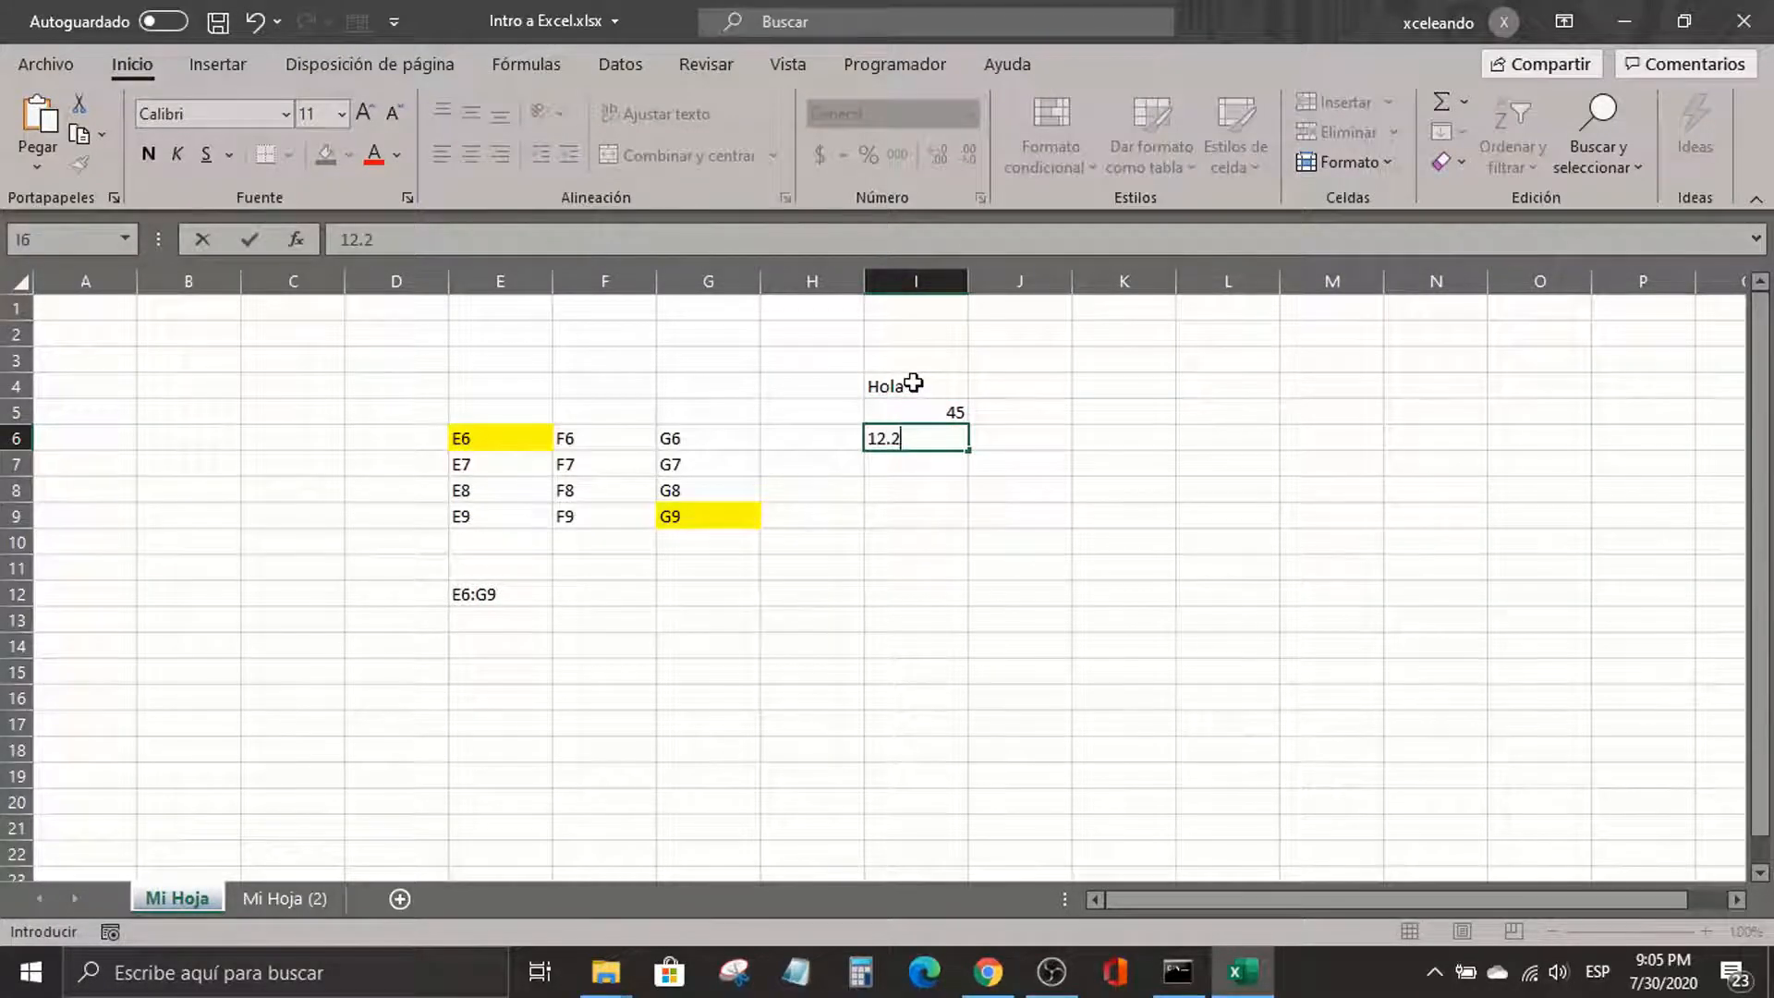
key(Return)
text(10)
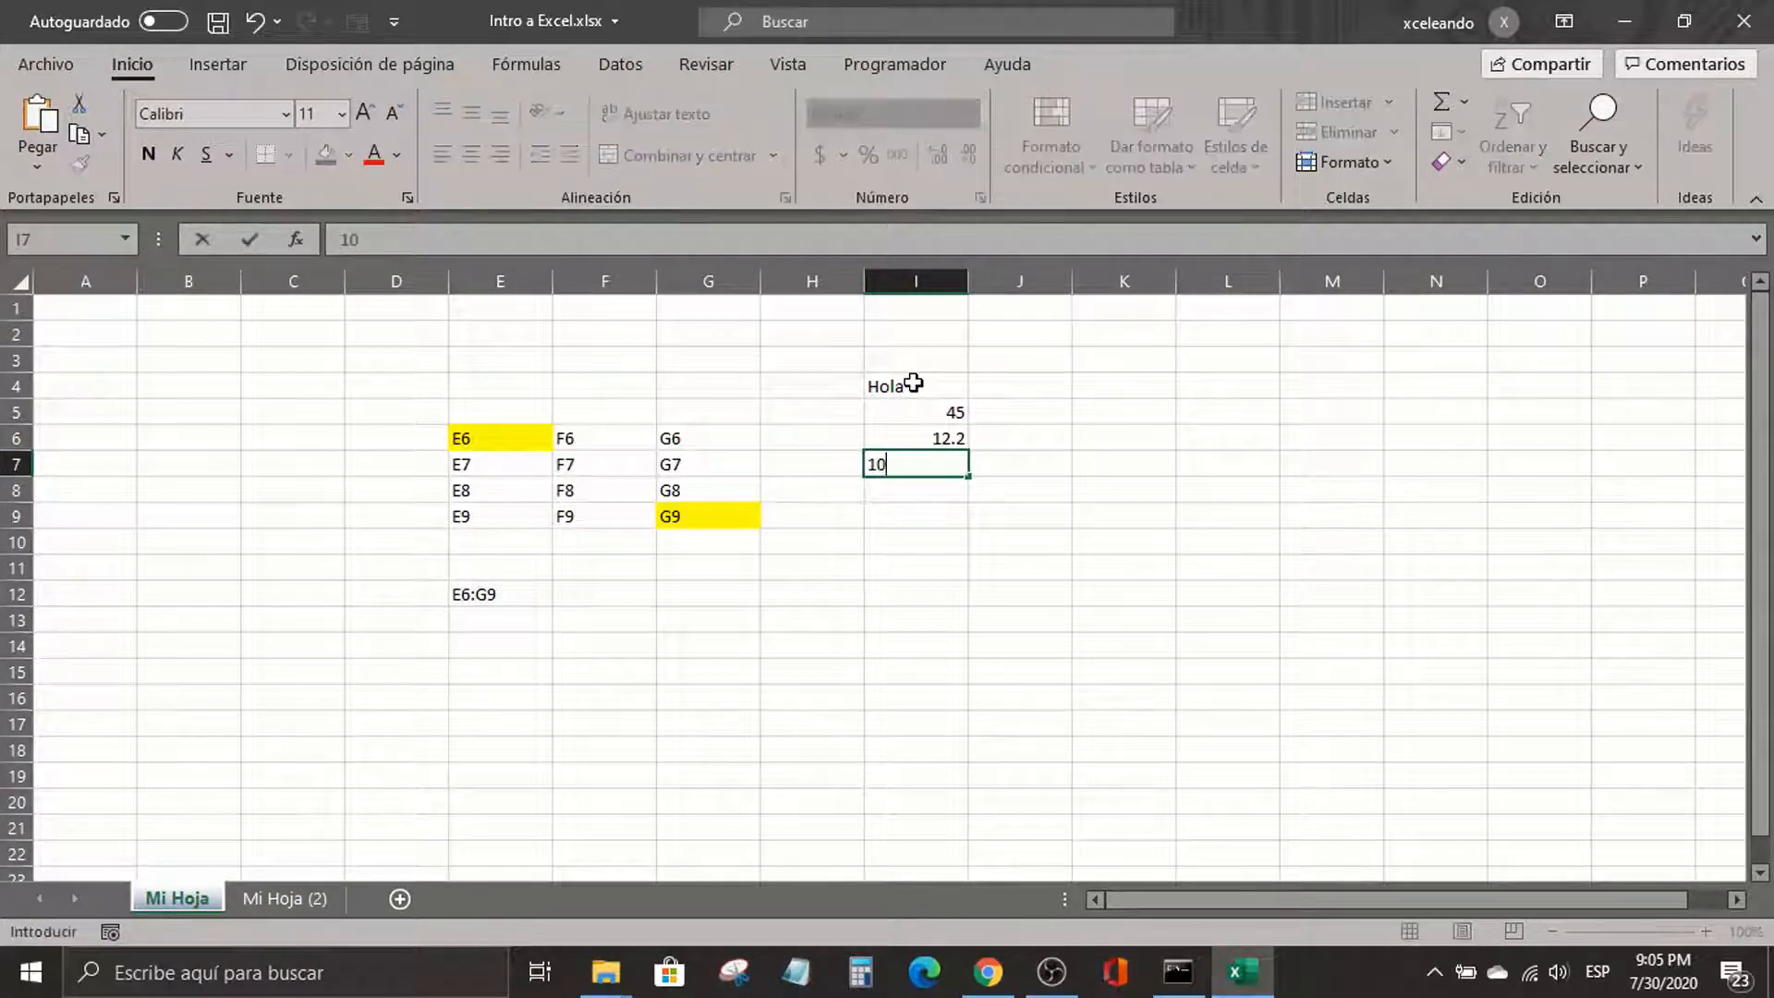
text(%)
key(Return)
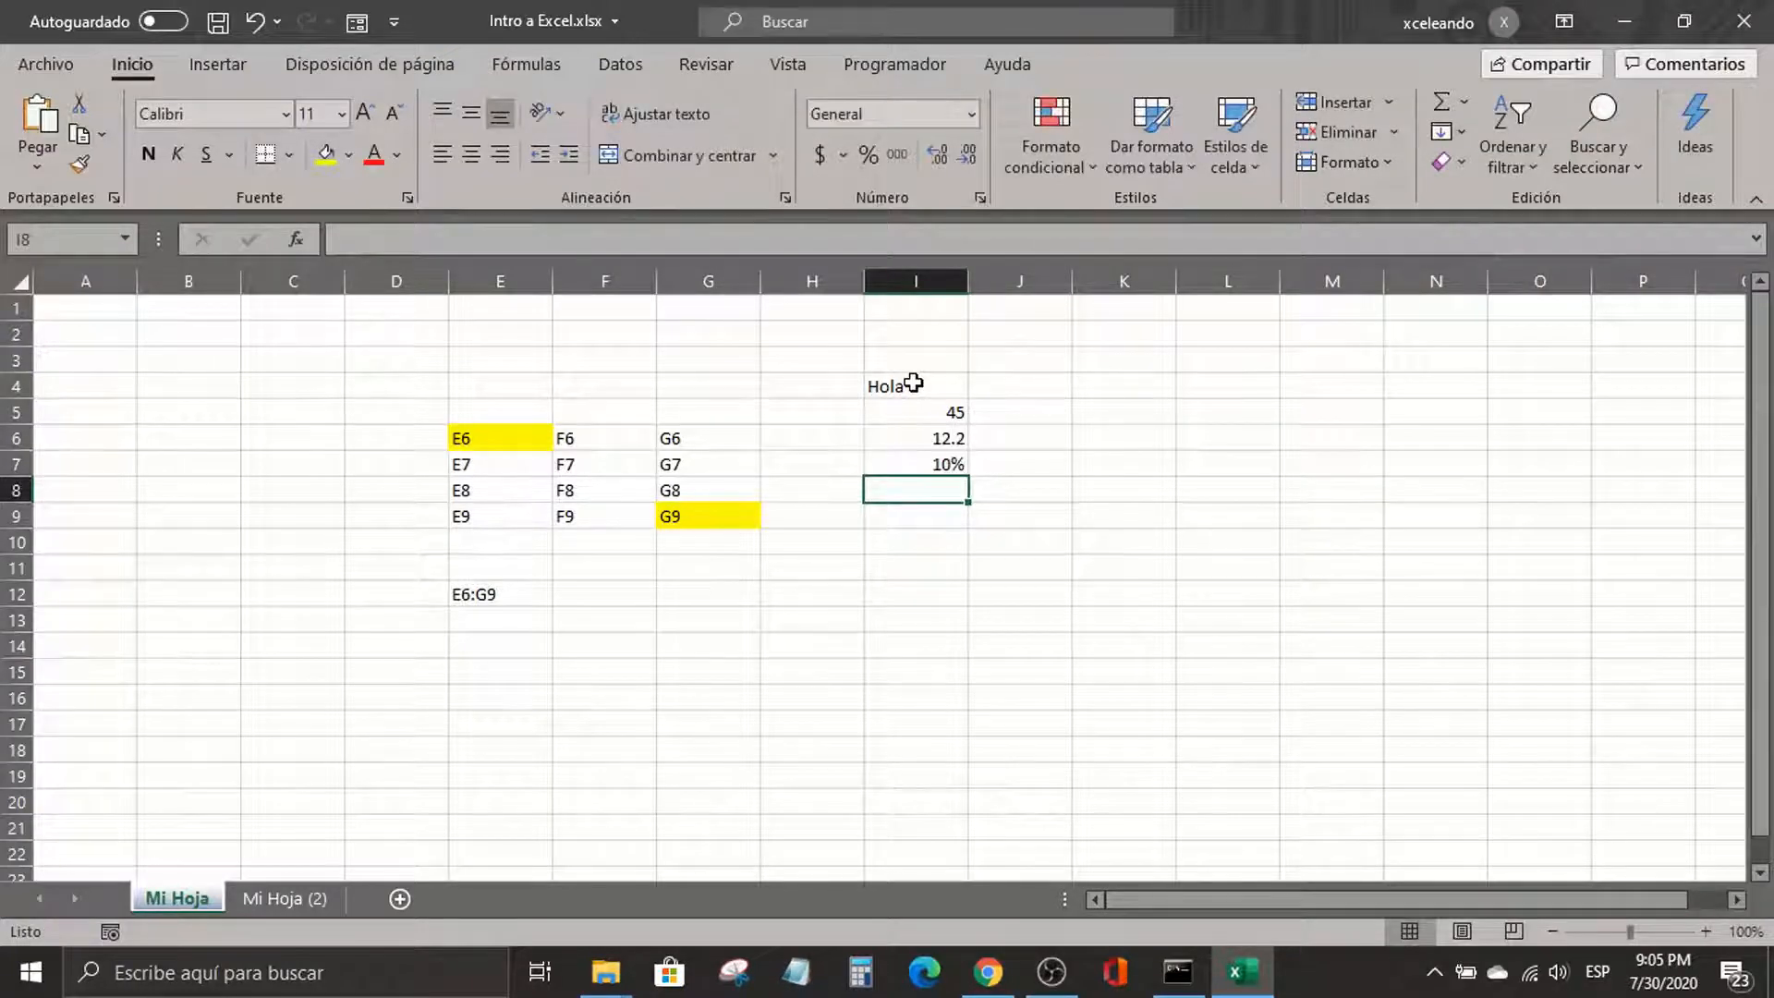
text(06/30/)
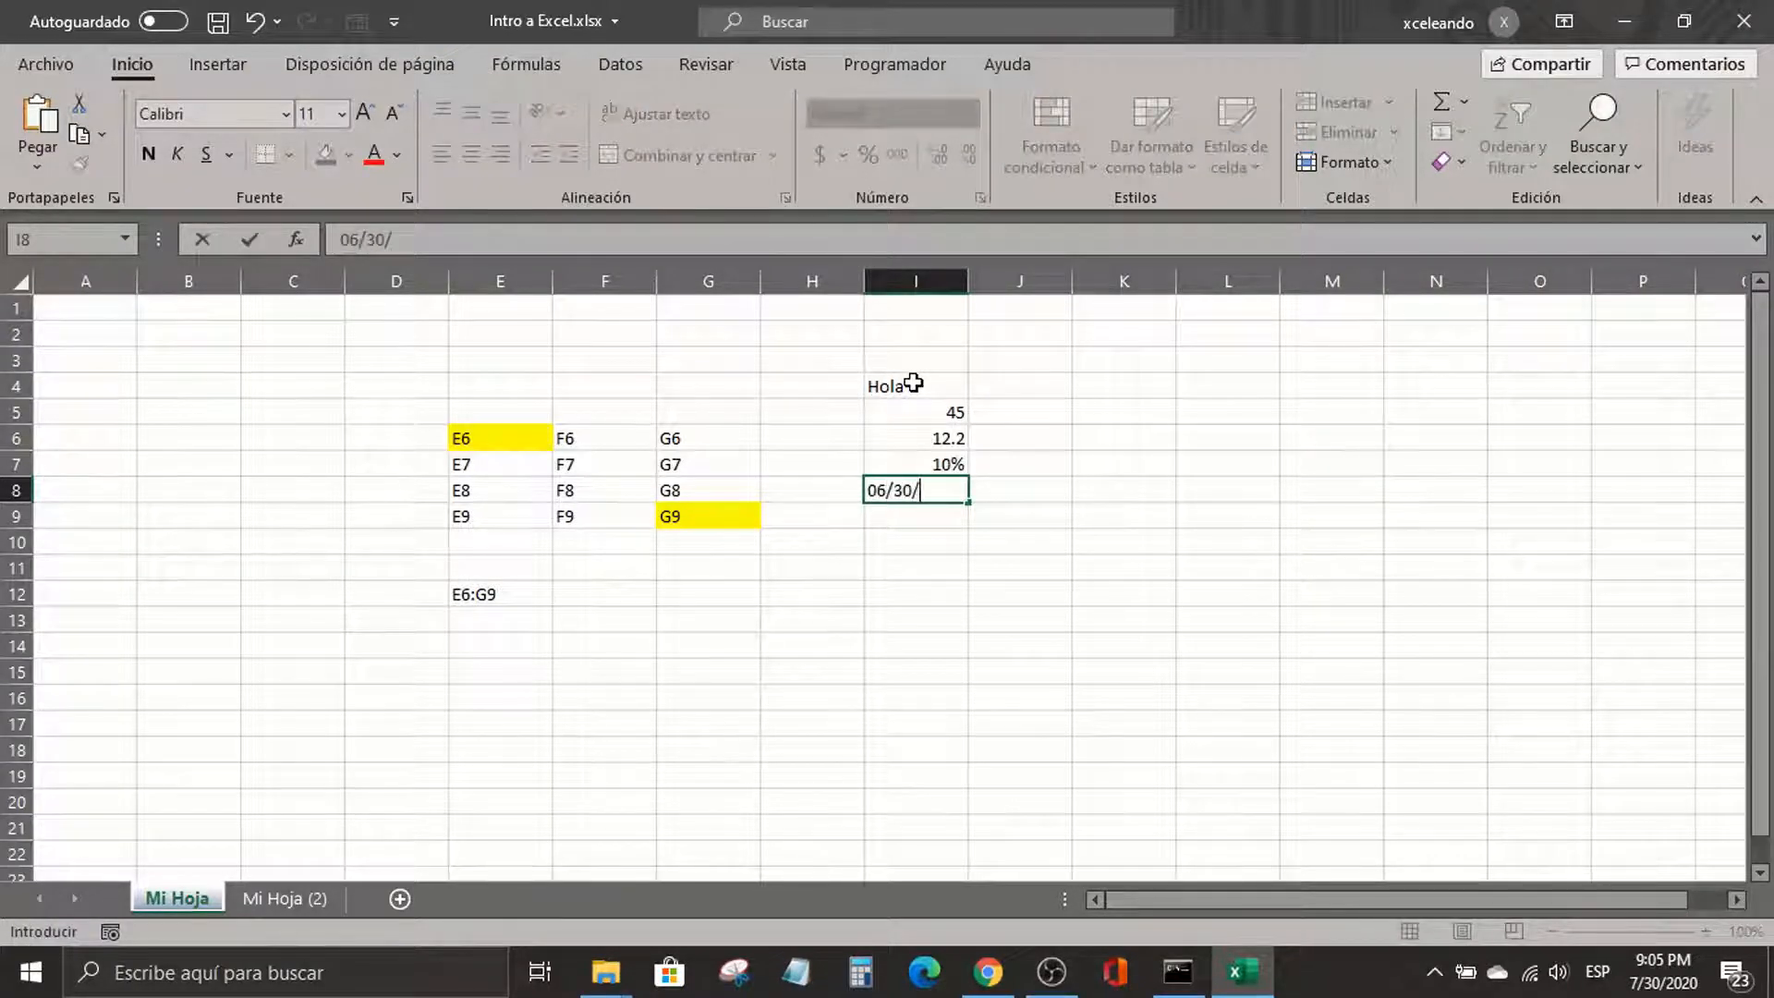
text(2020)
key(Return)
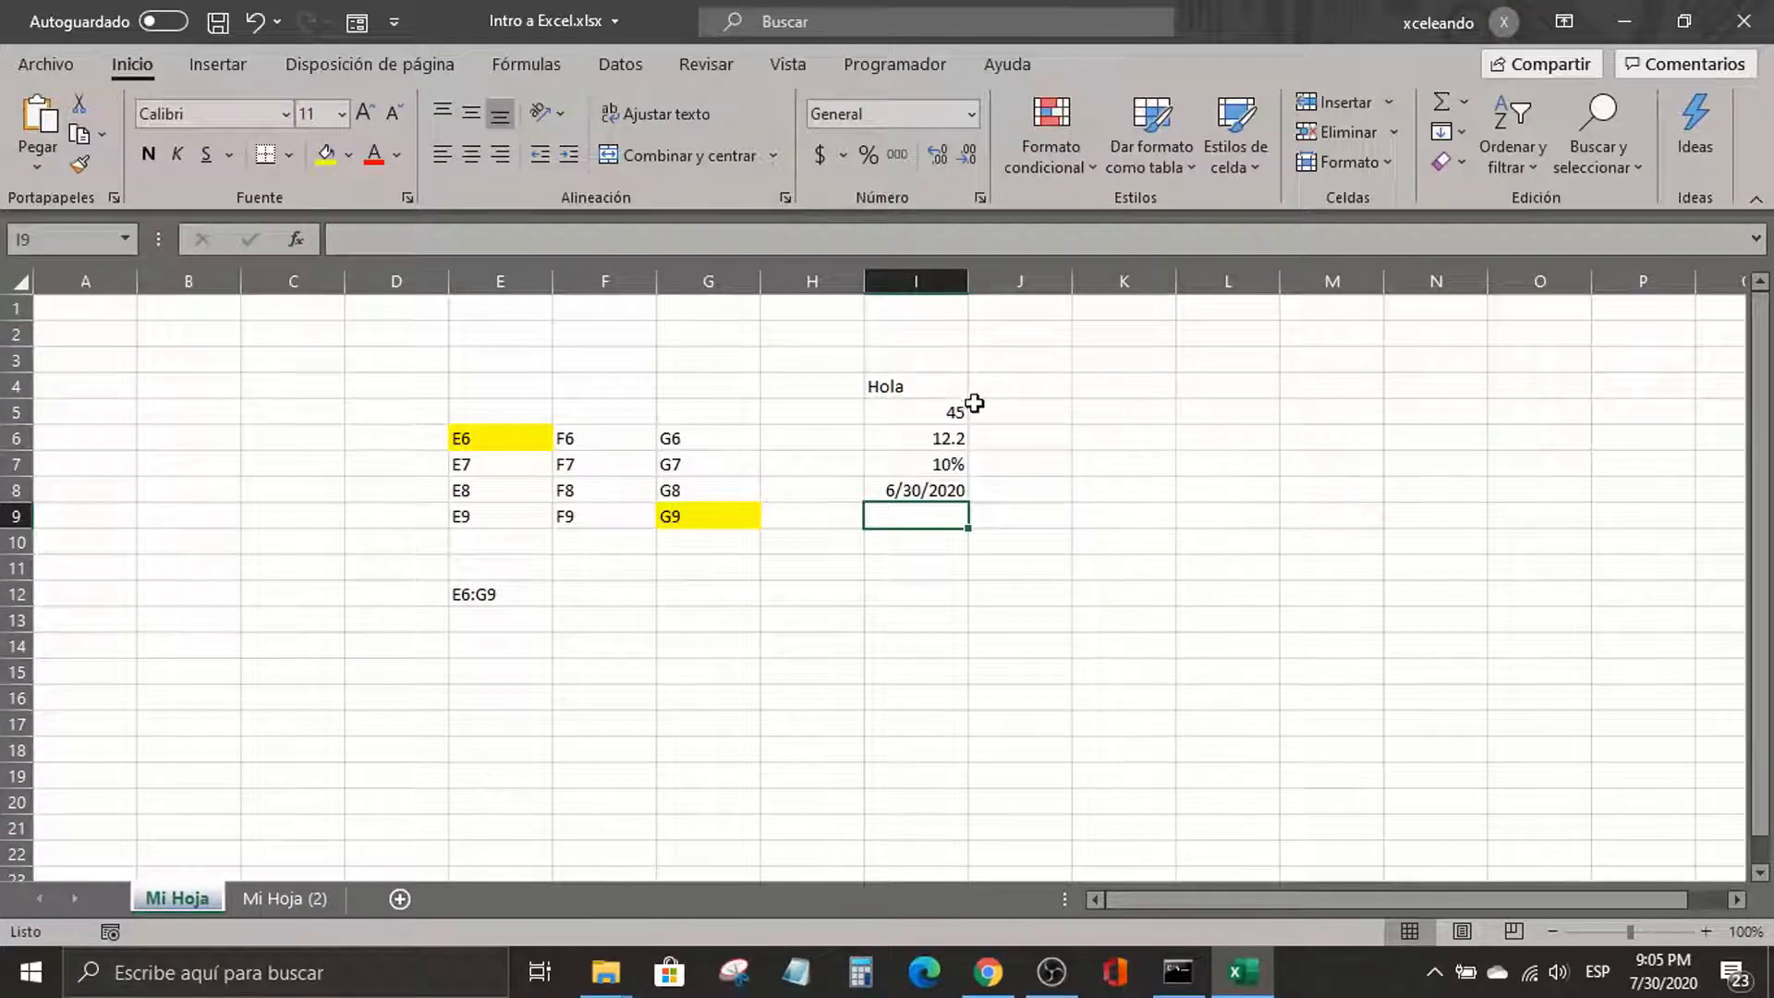
click(943, 413)
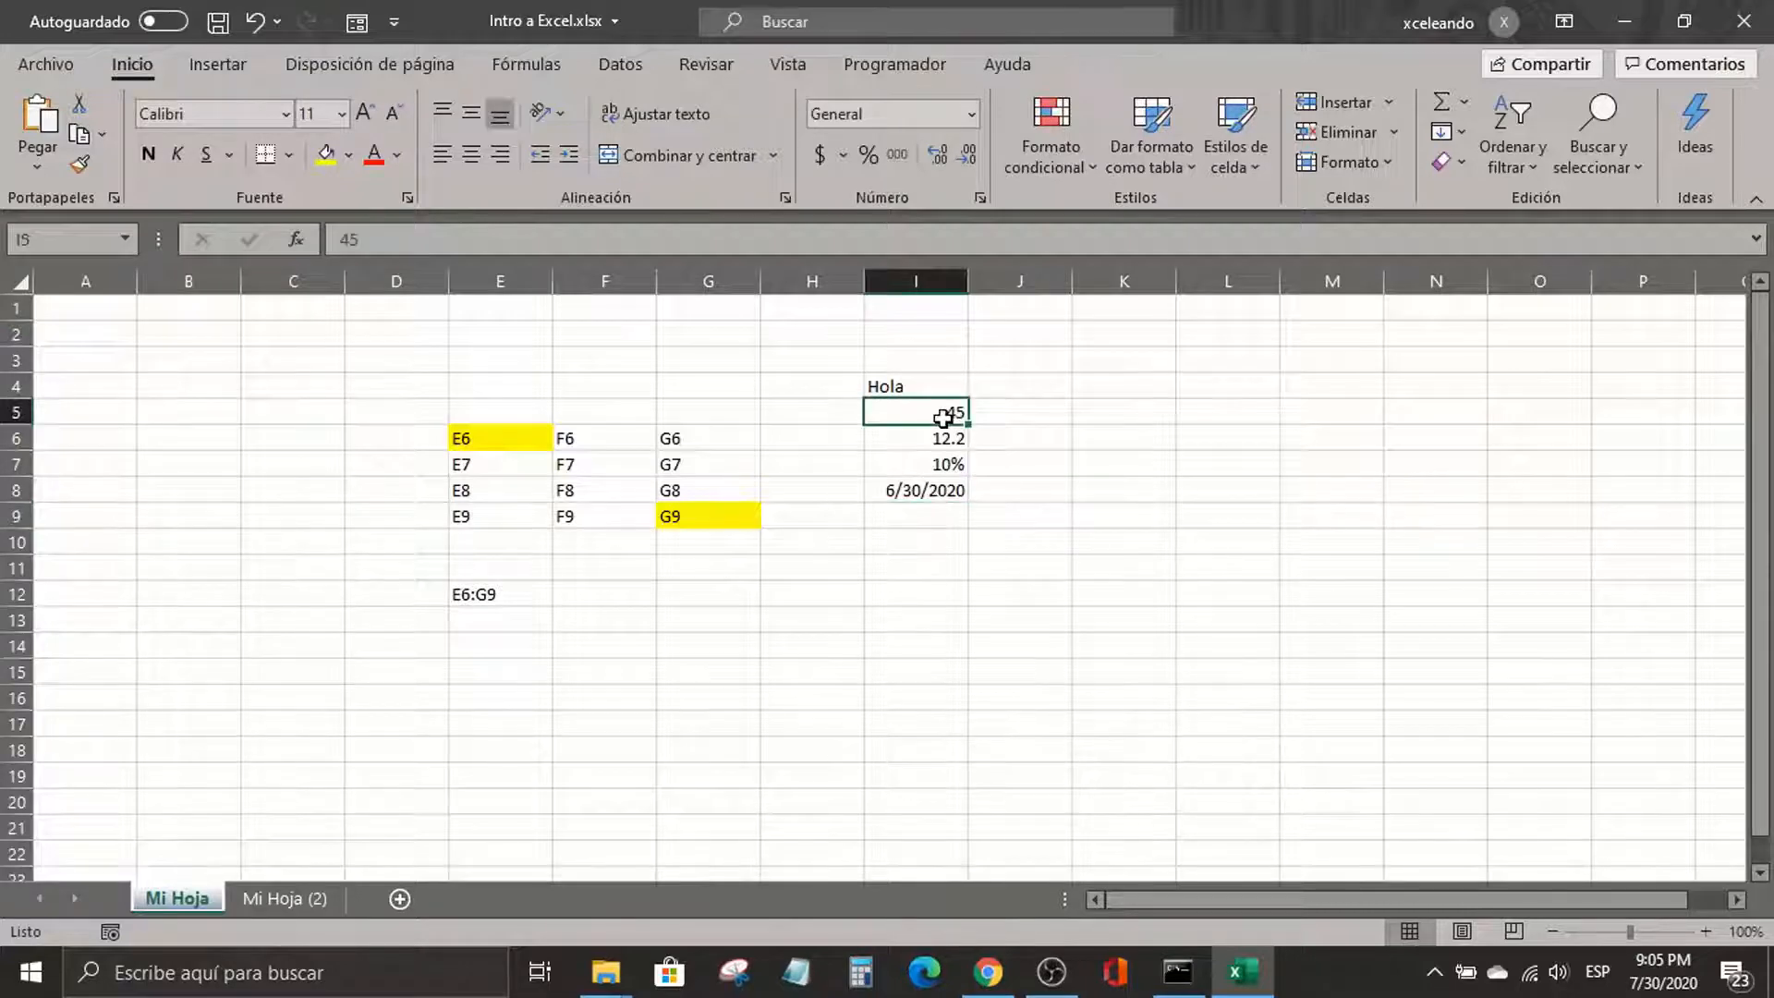
click(940, 490)
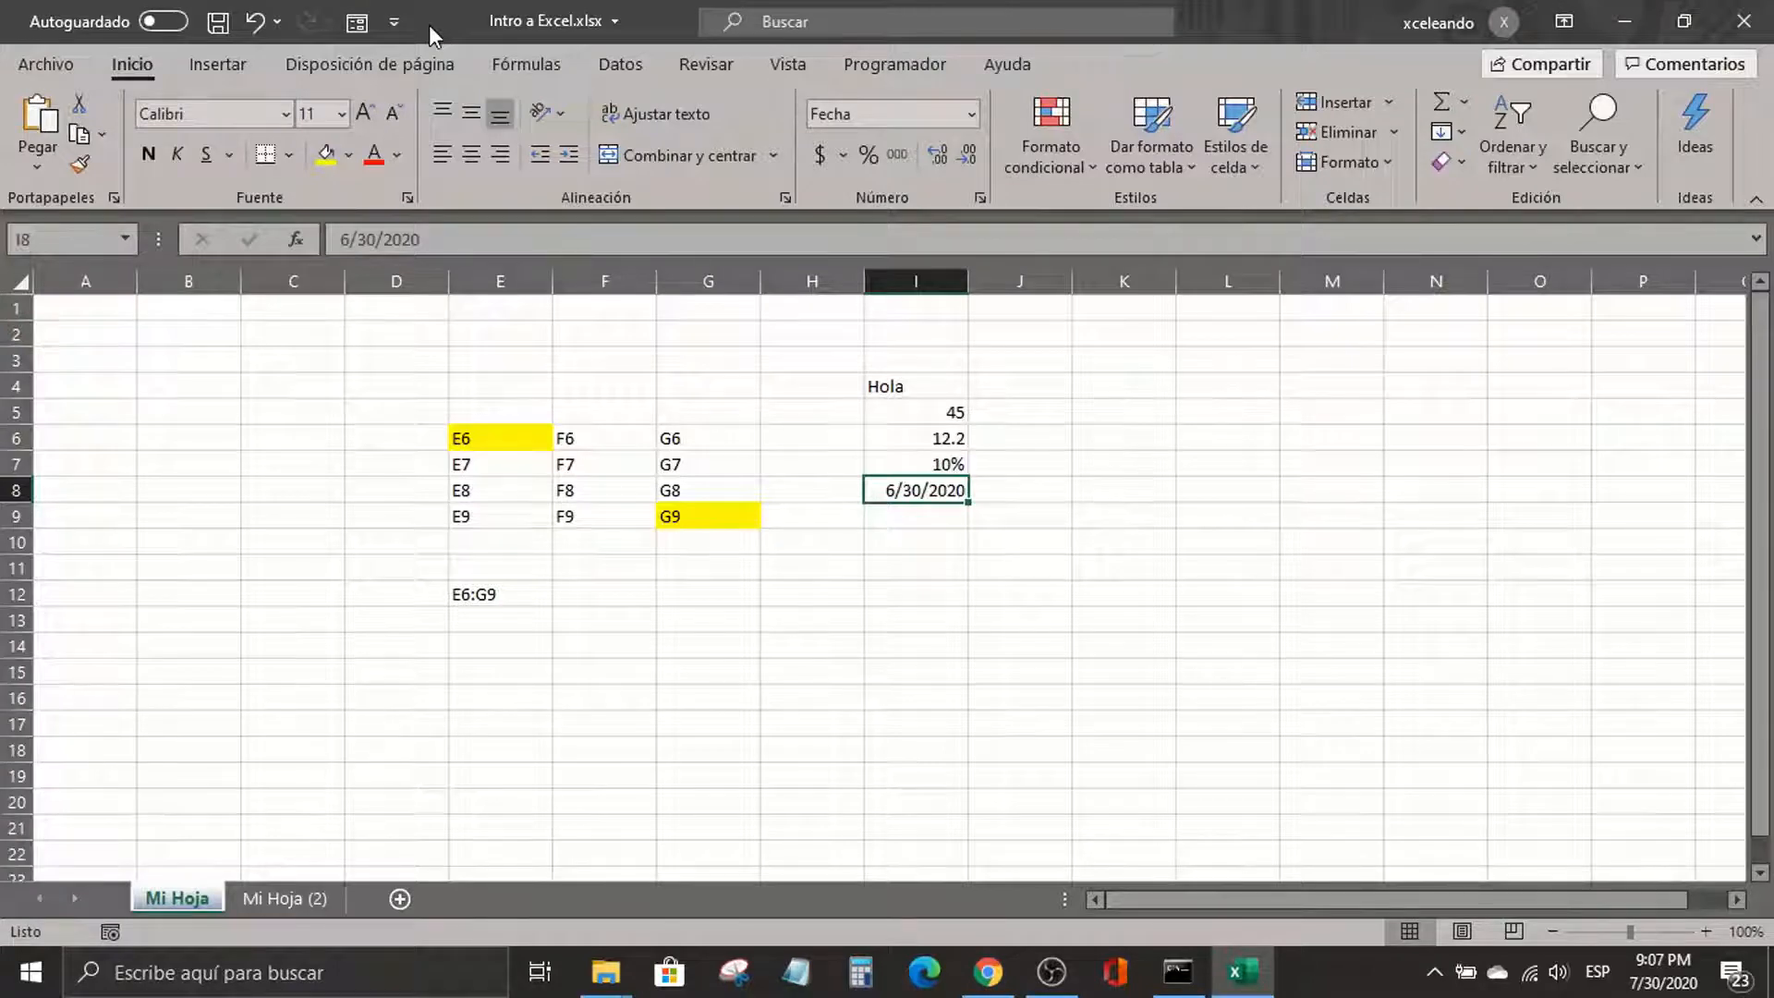
Review the available commands for inserting objects, page layout and formulas
click(236, 64)
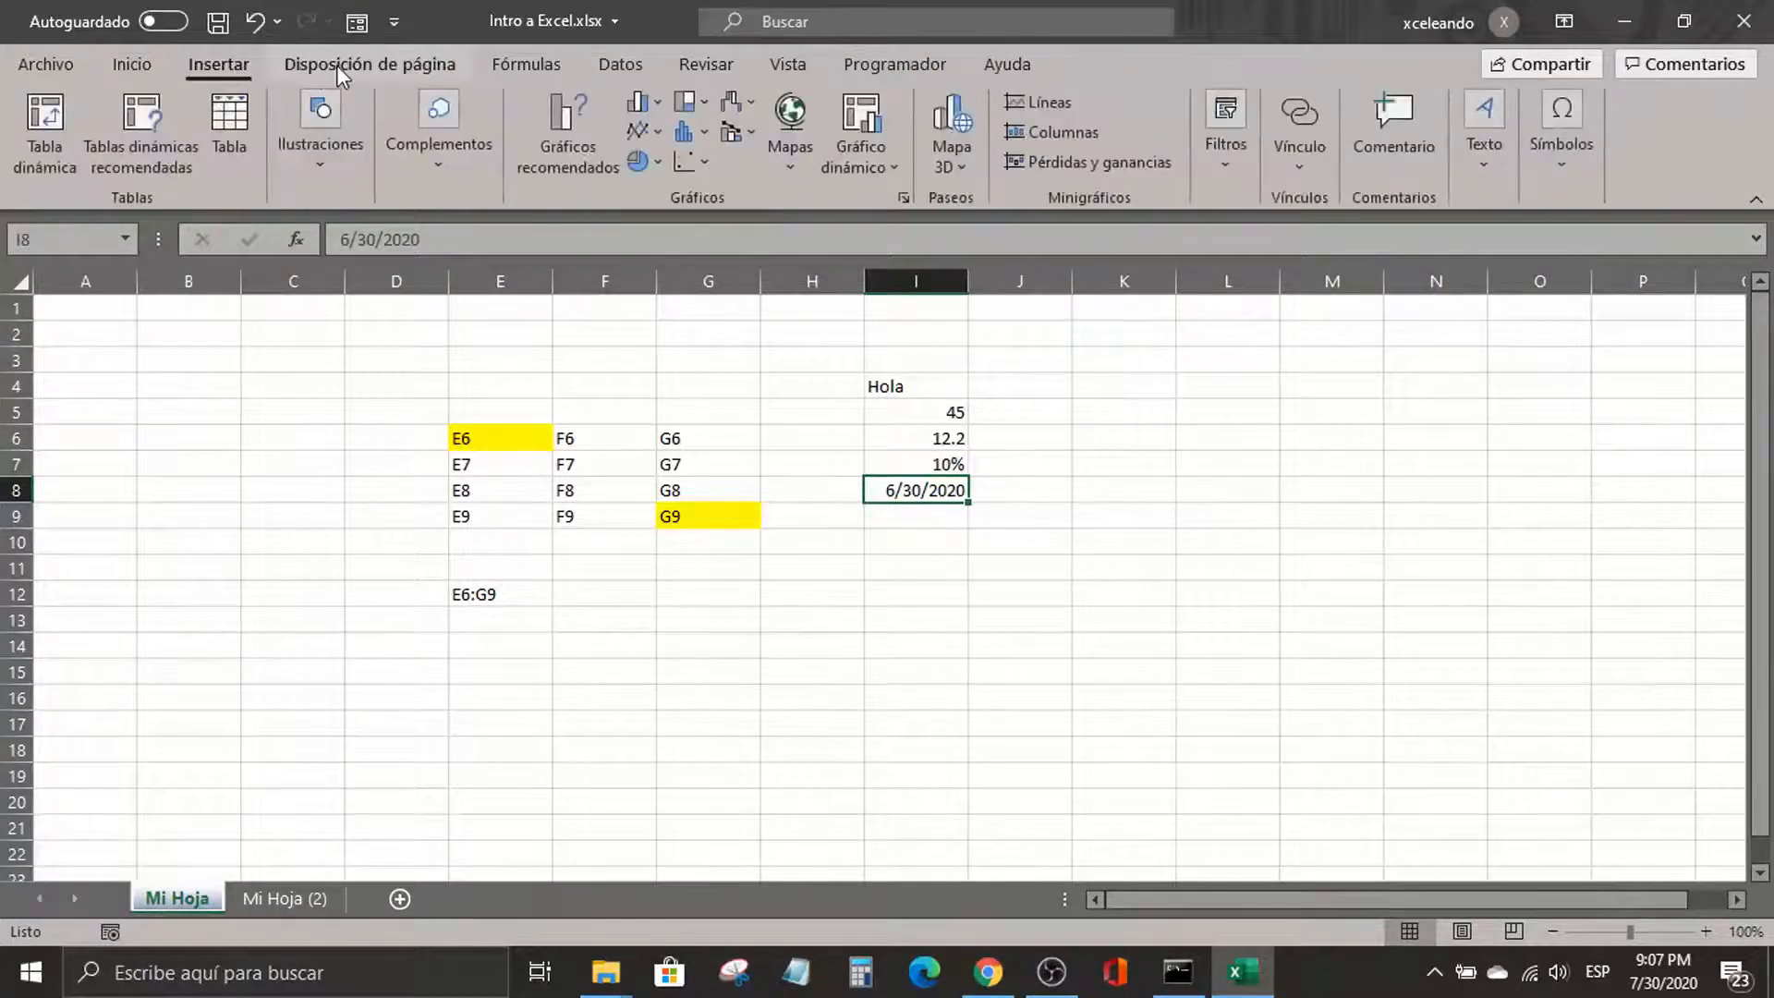
click(336, 65)
click(525, 63)
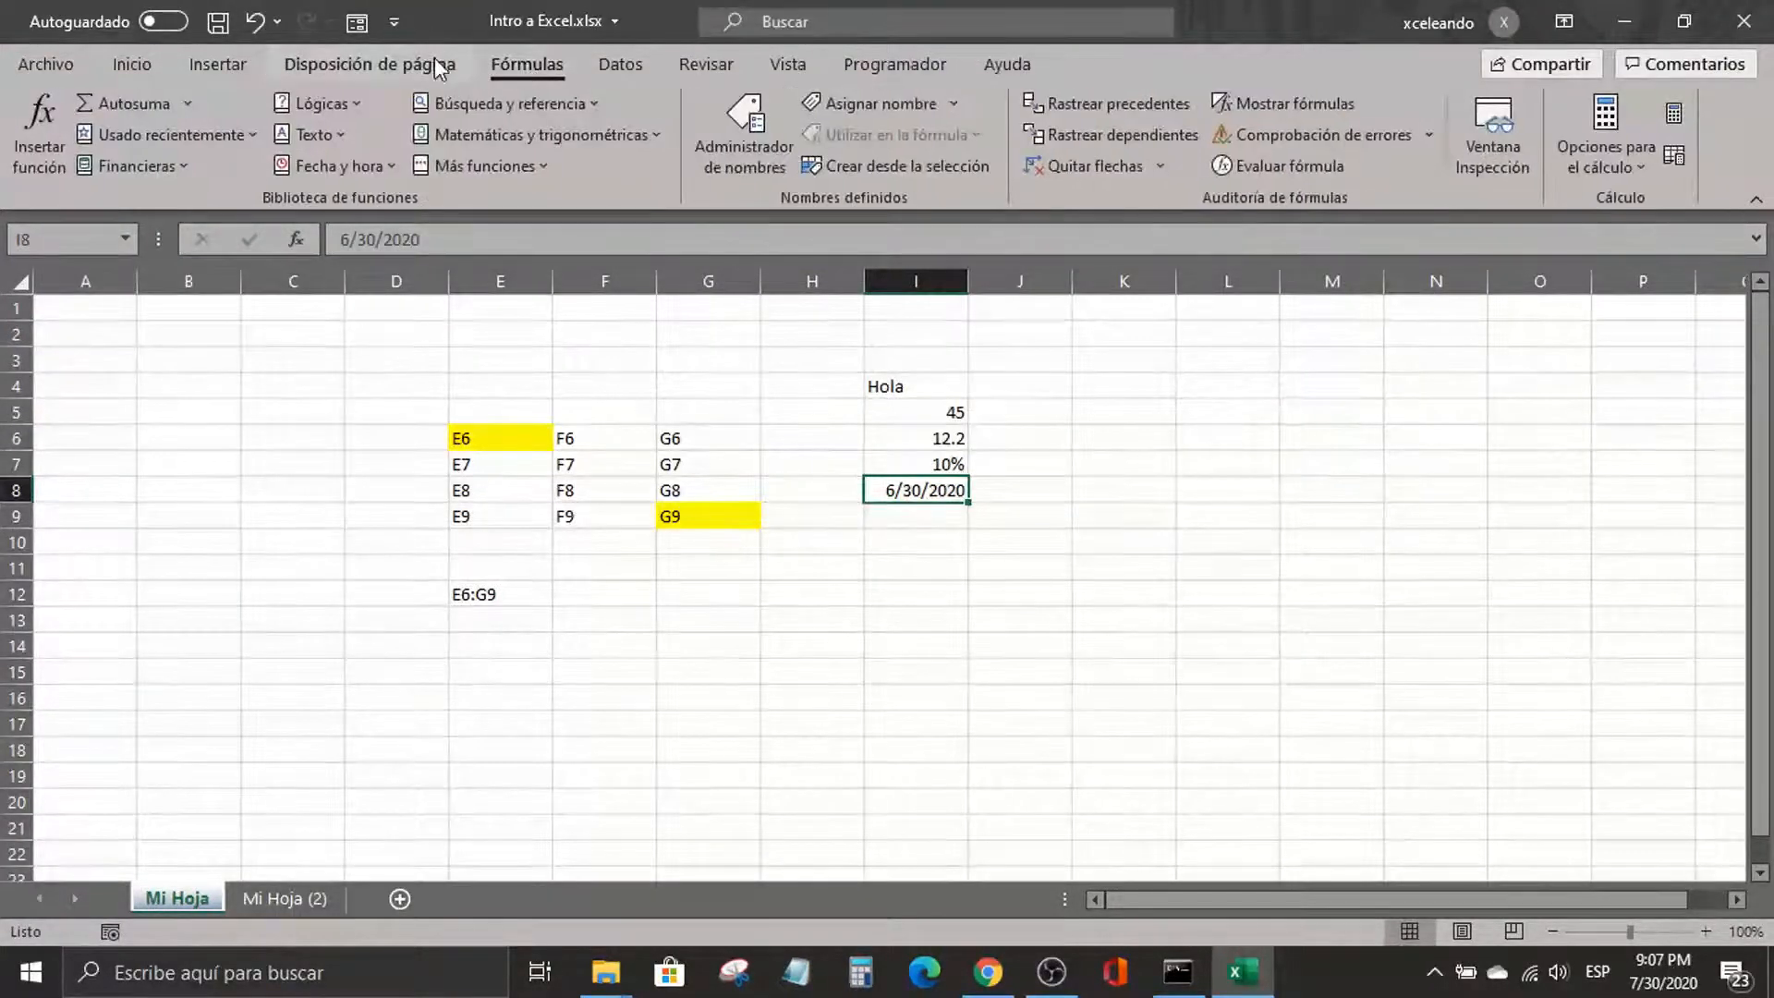
click(343, 65)
click(239, 60)
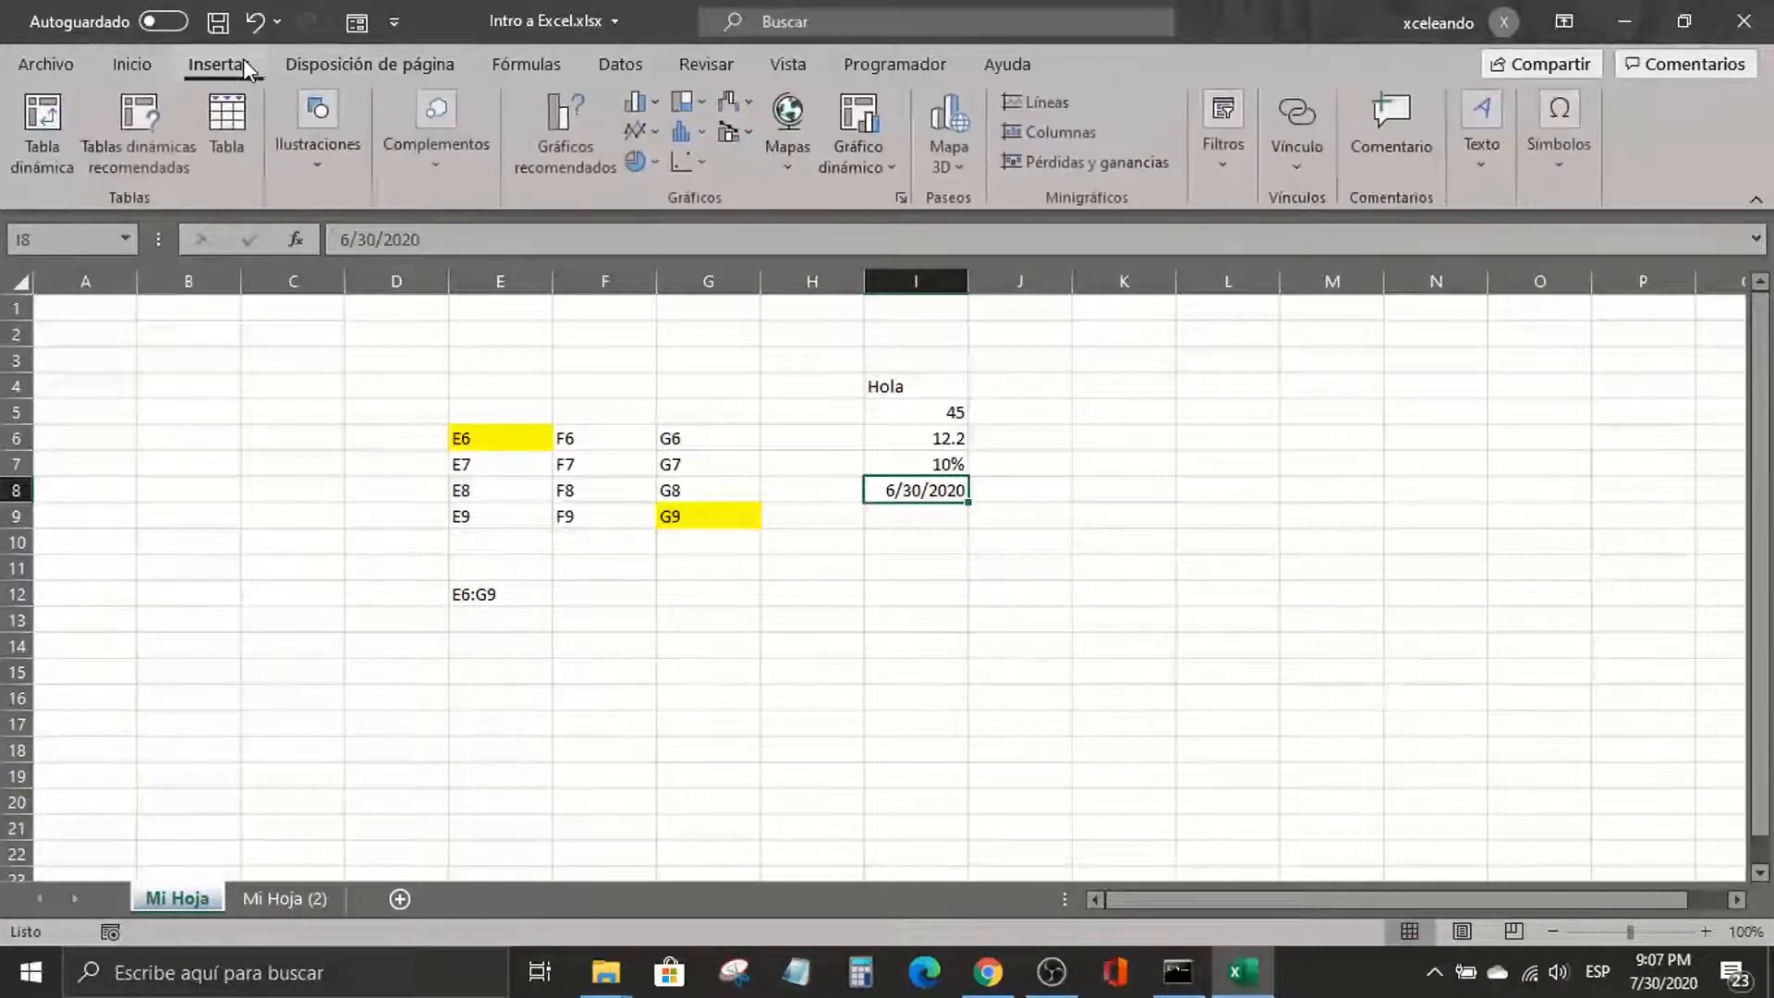
Open the font settings of the cell format for date cell I8, then close them without making changes
click(134, 65)
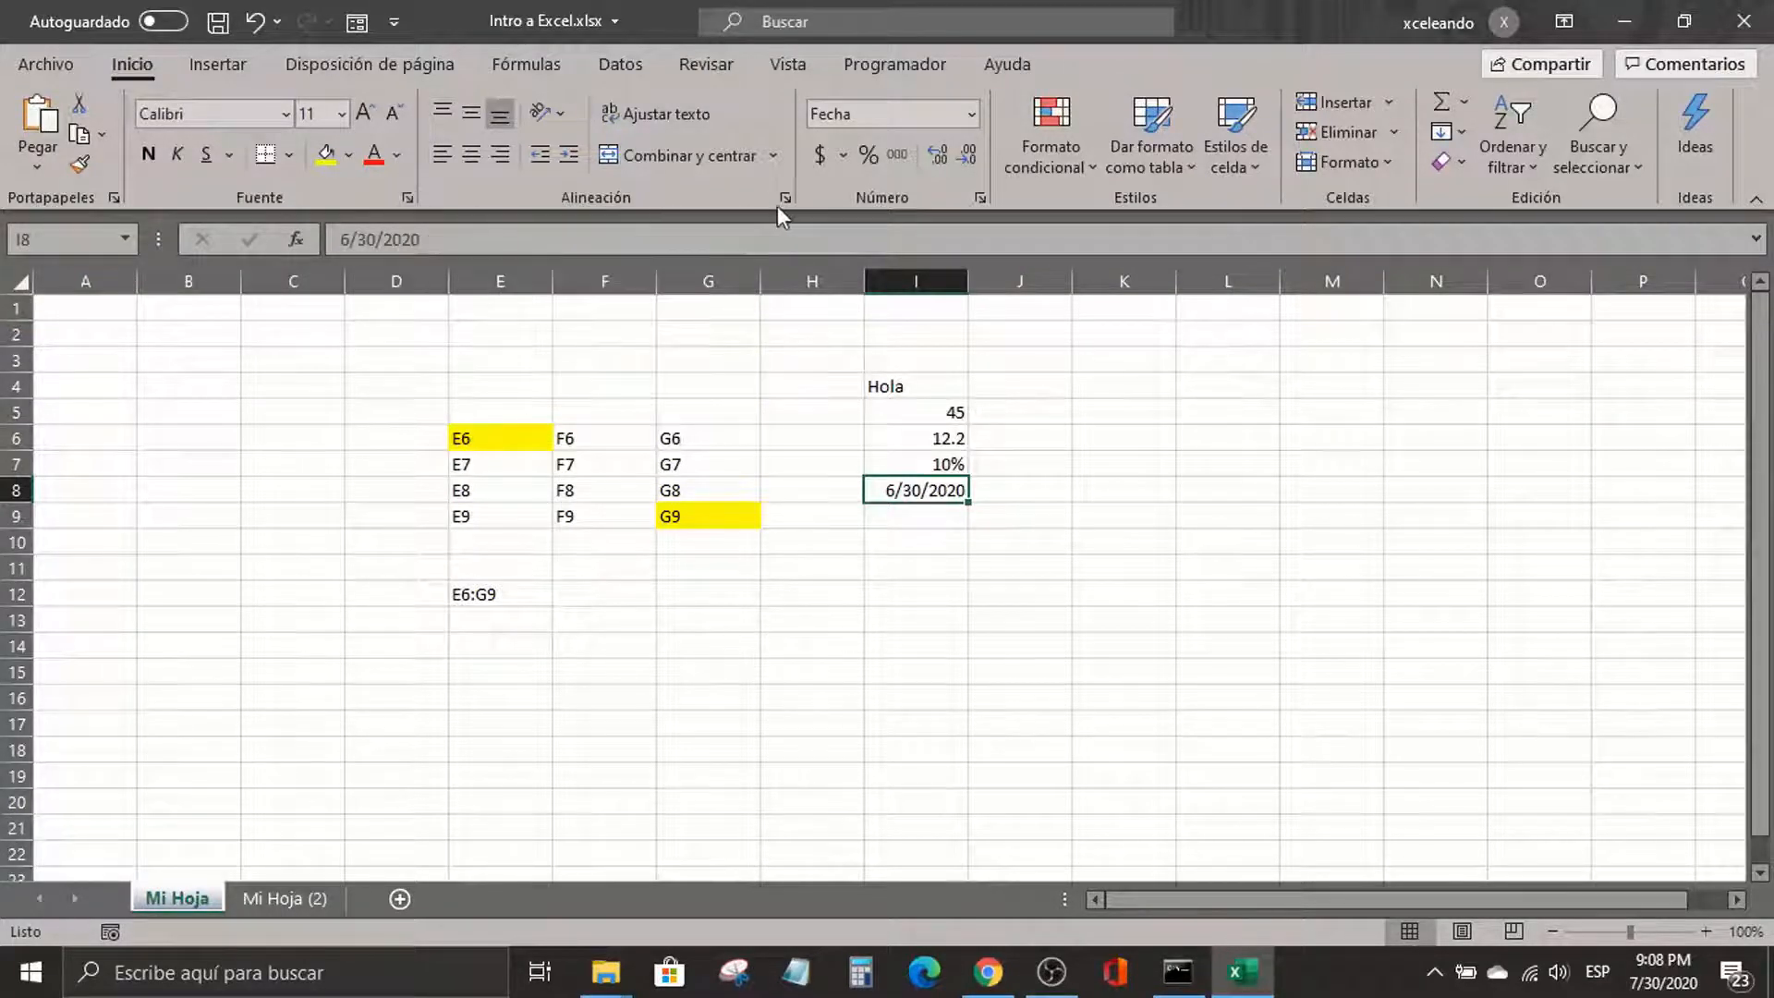
click(405, 198)
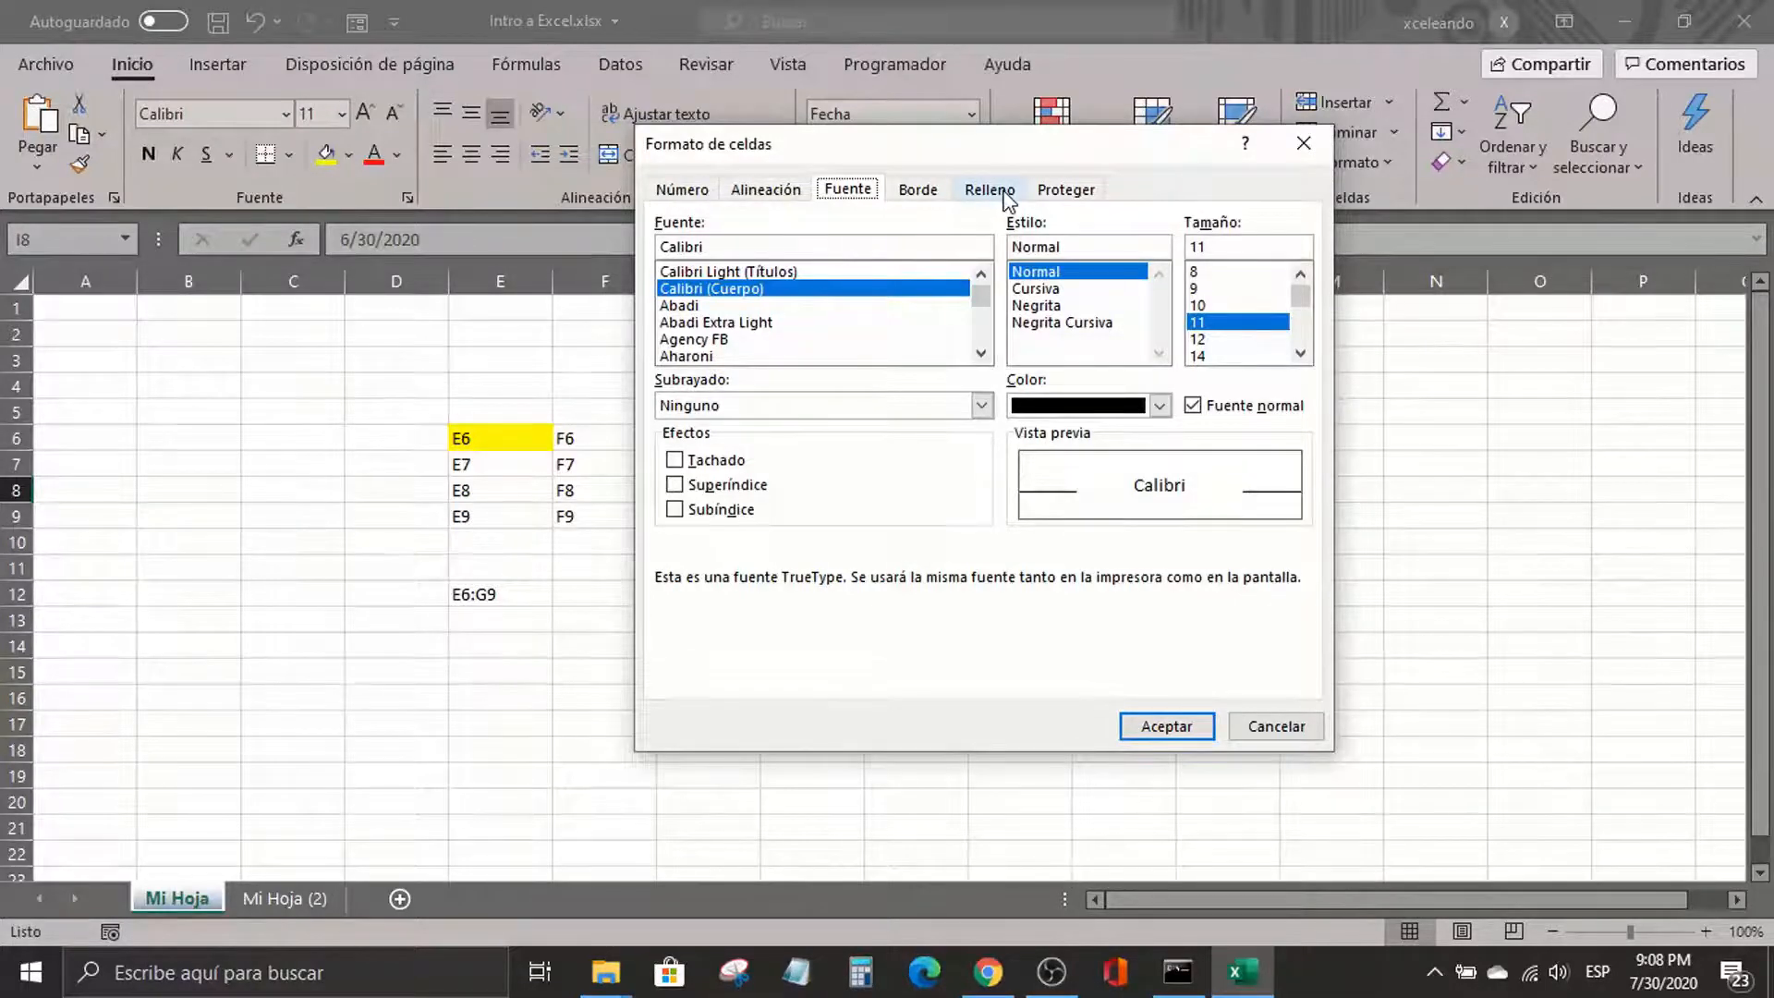
click(1308, 154)
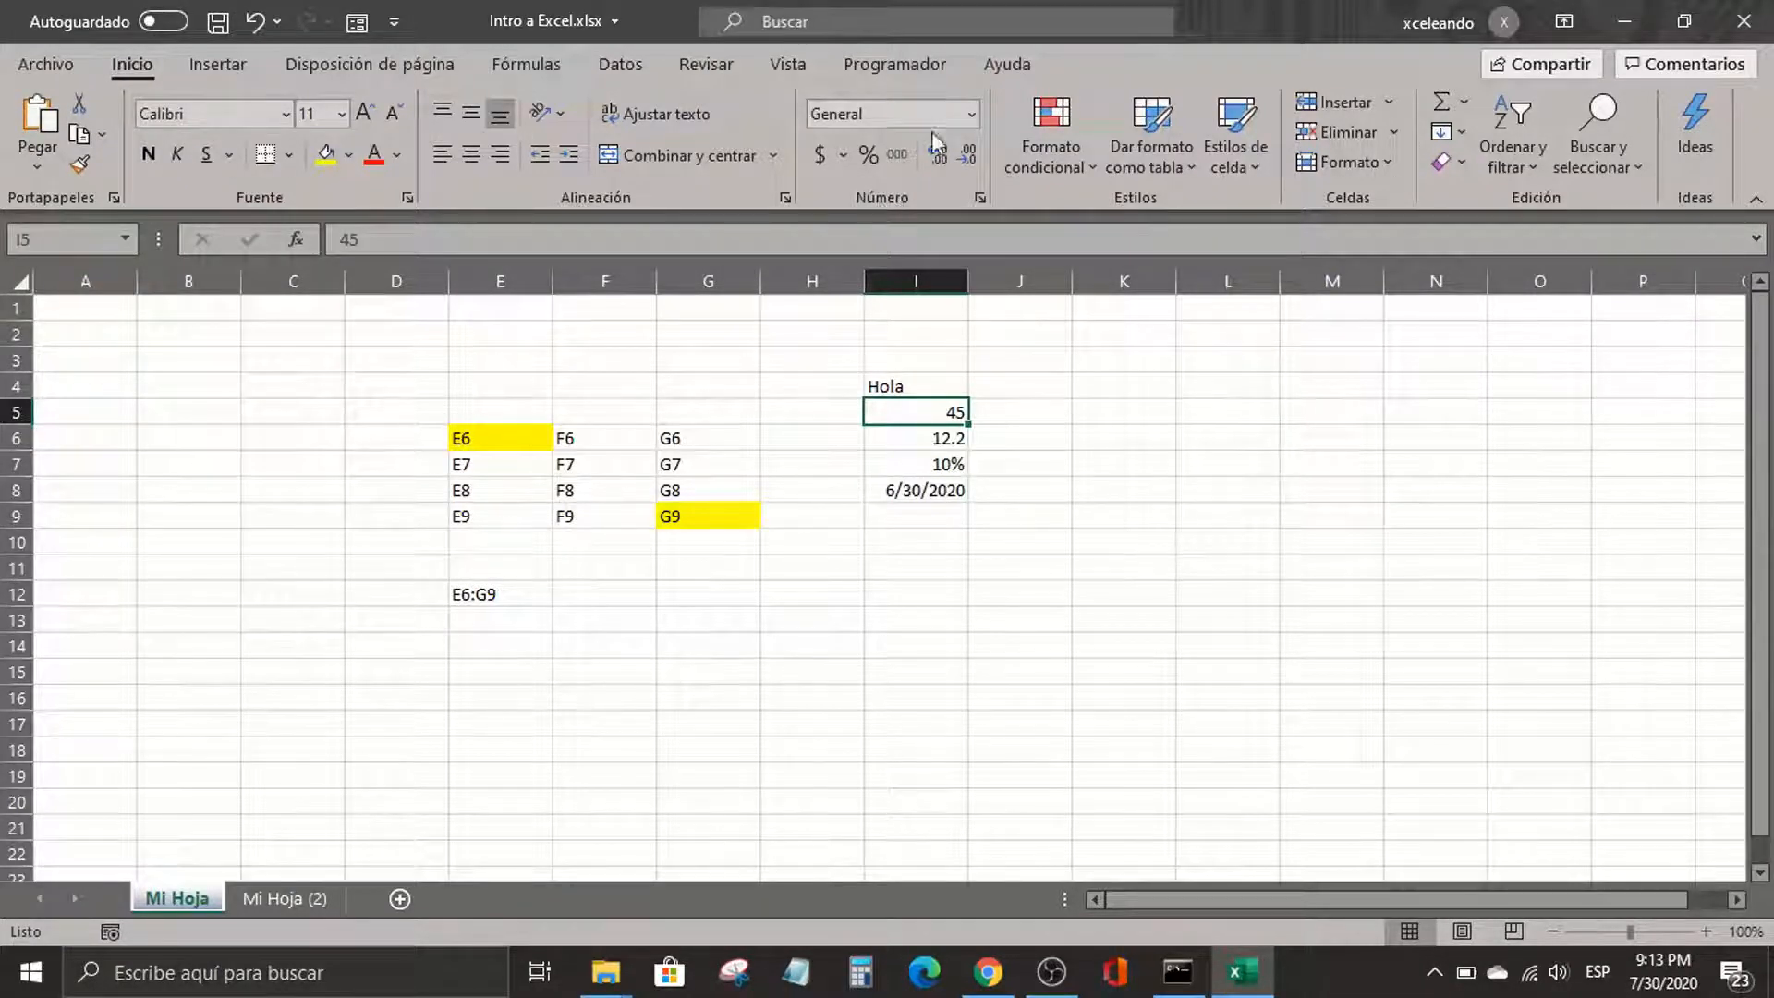
Look through the number formats available for cell I5 without applying one
click(973, 113)
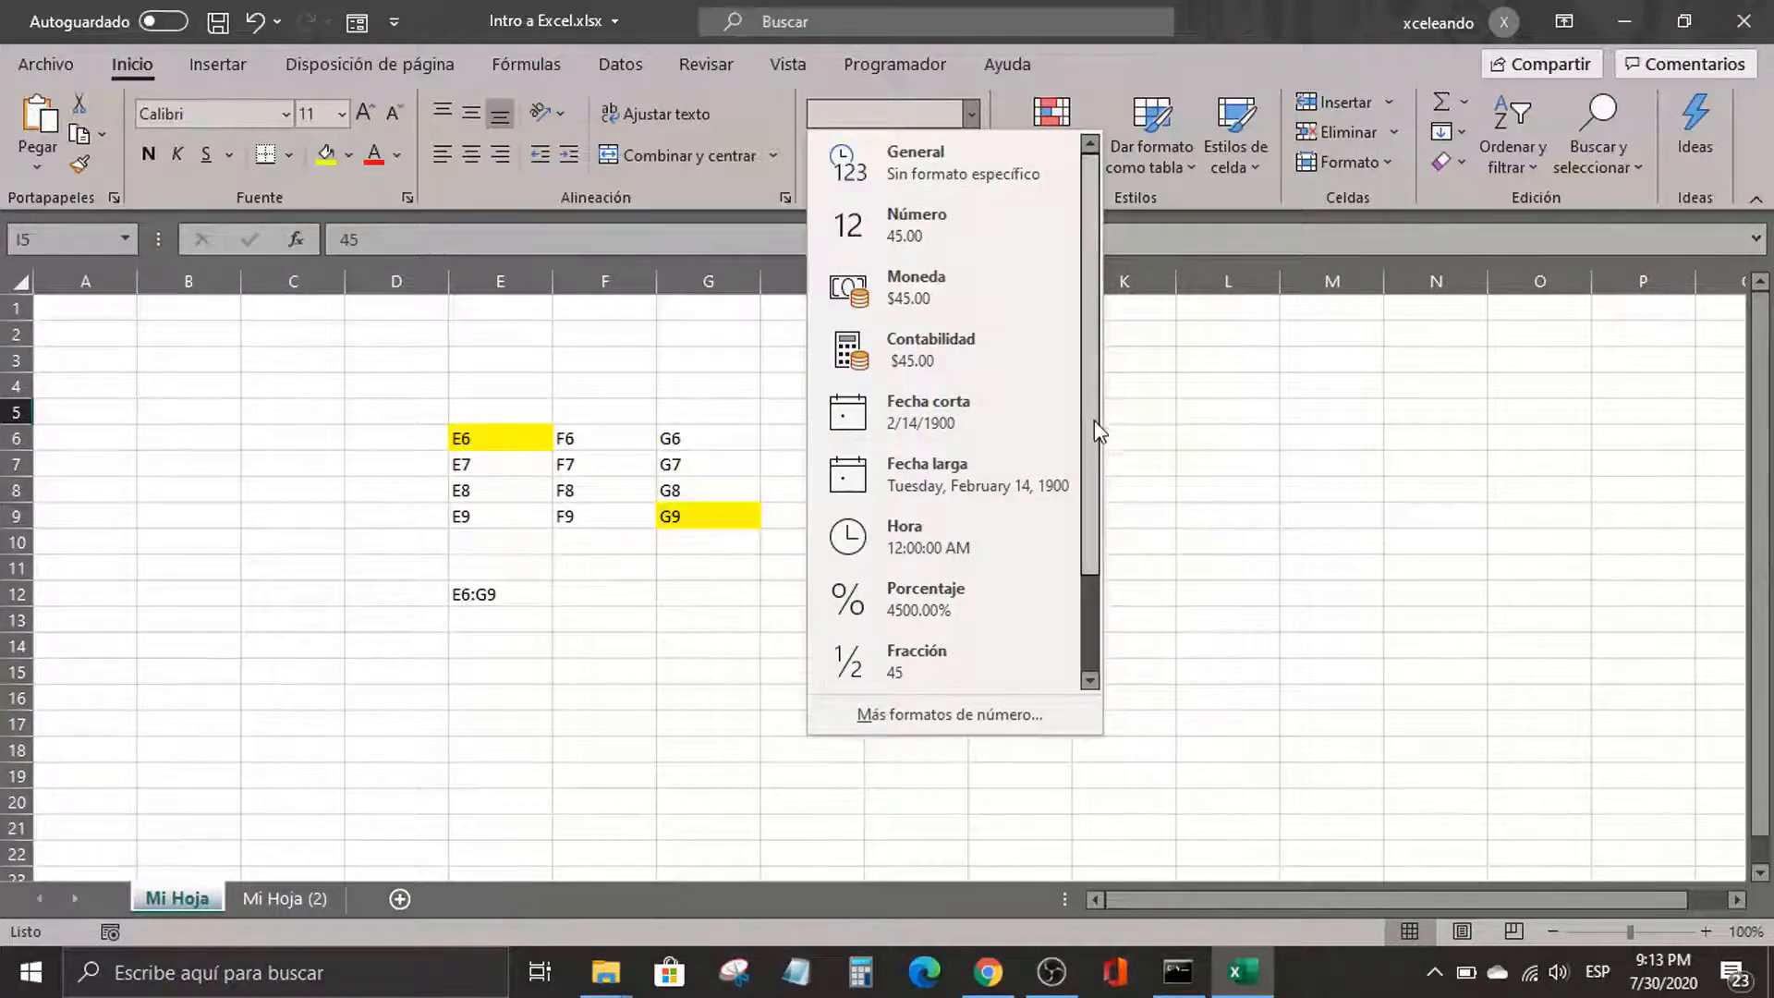
scroll(1098, 554, down, 2)
click(1164, 533)
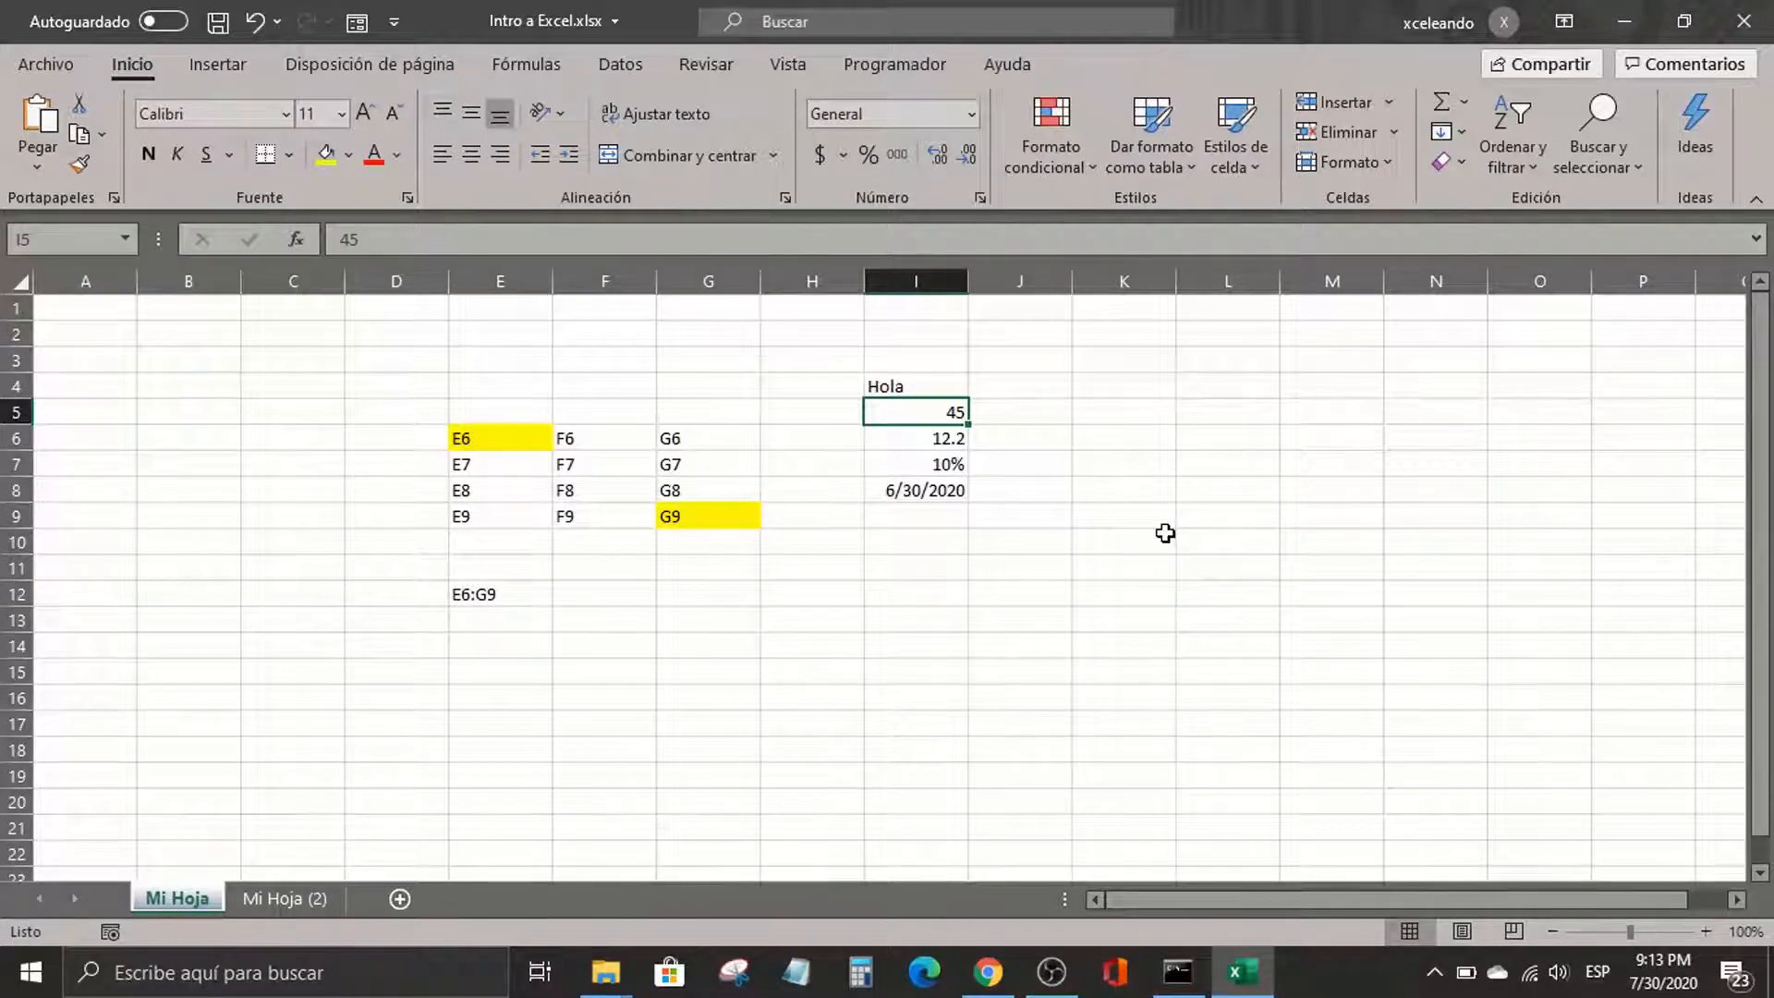
Examine the number format assigned to each of the cells I4 to I8, comparing the plain numbers, percentage and date
key(Down)
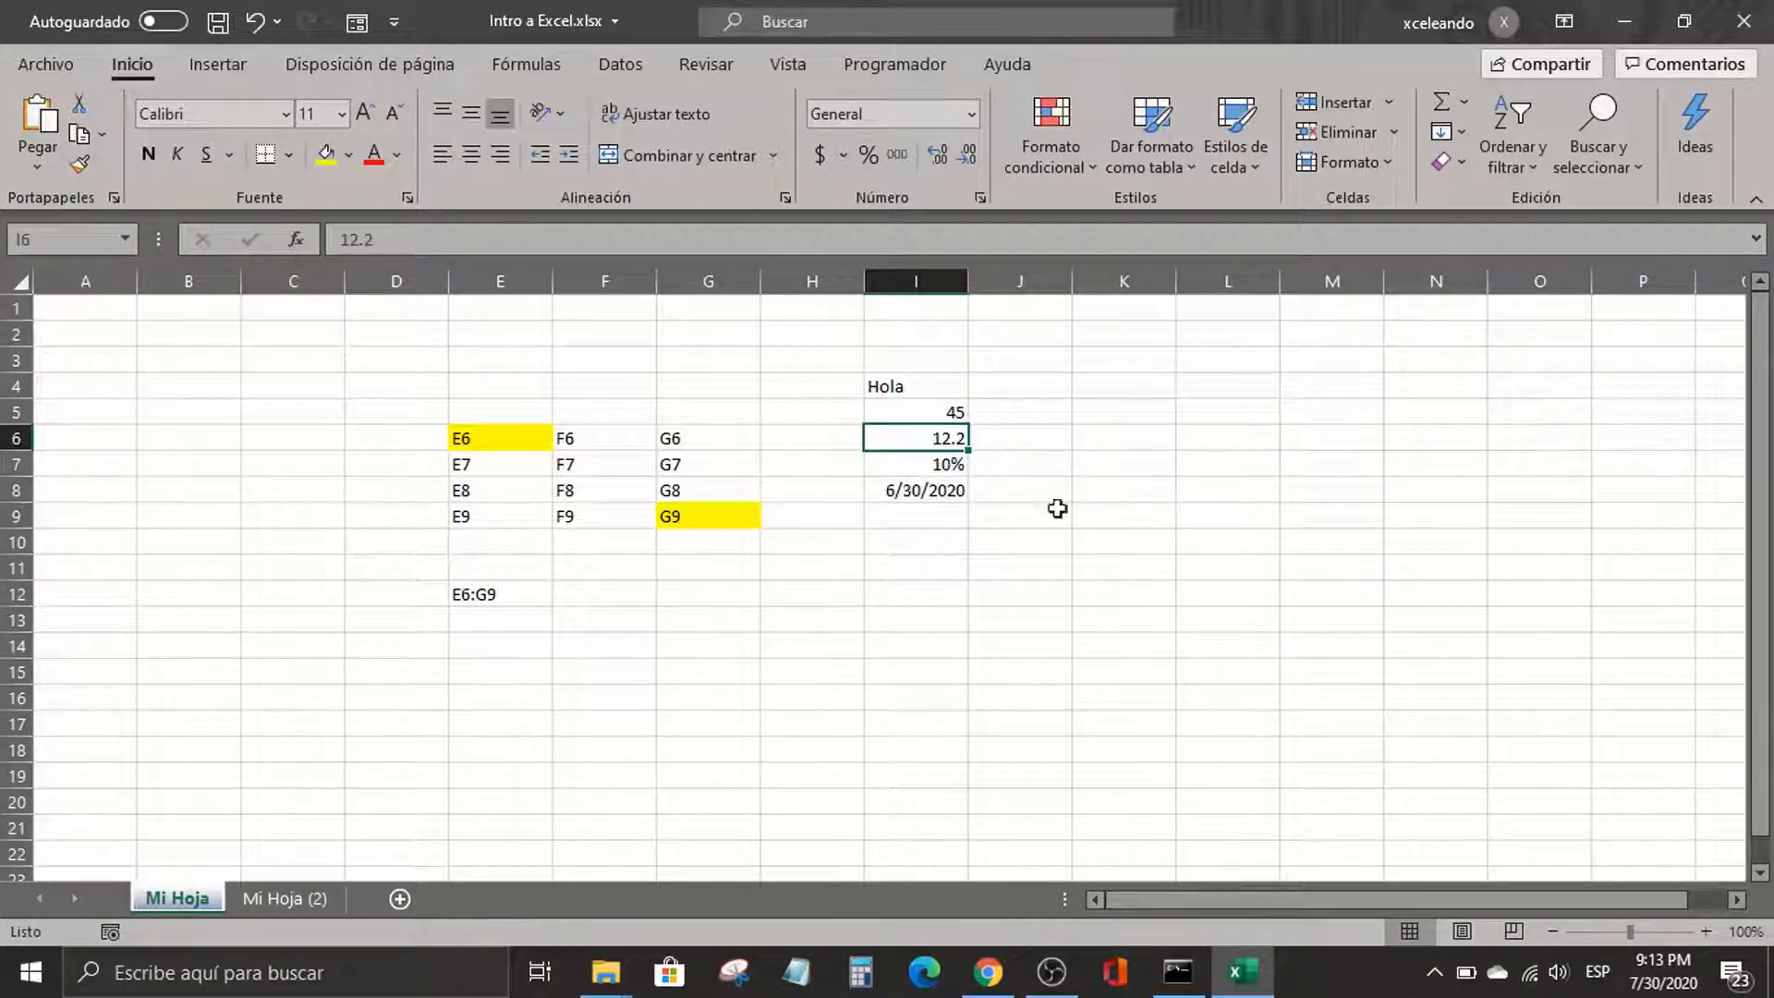
click(956, 414)
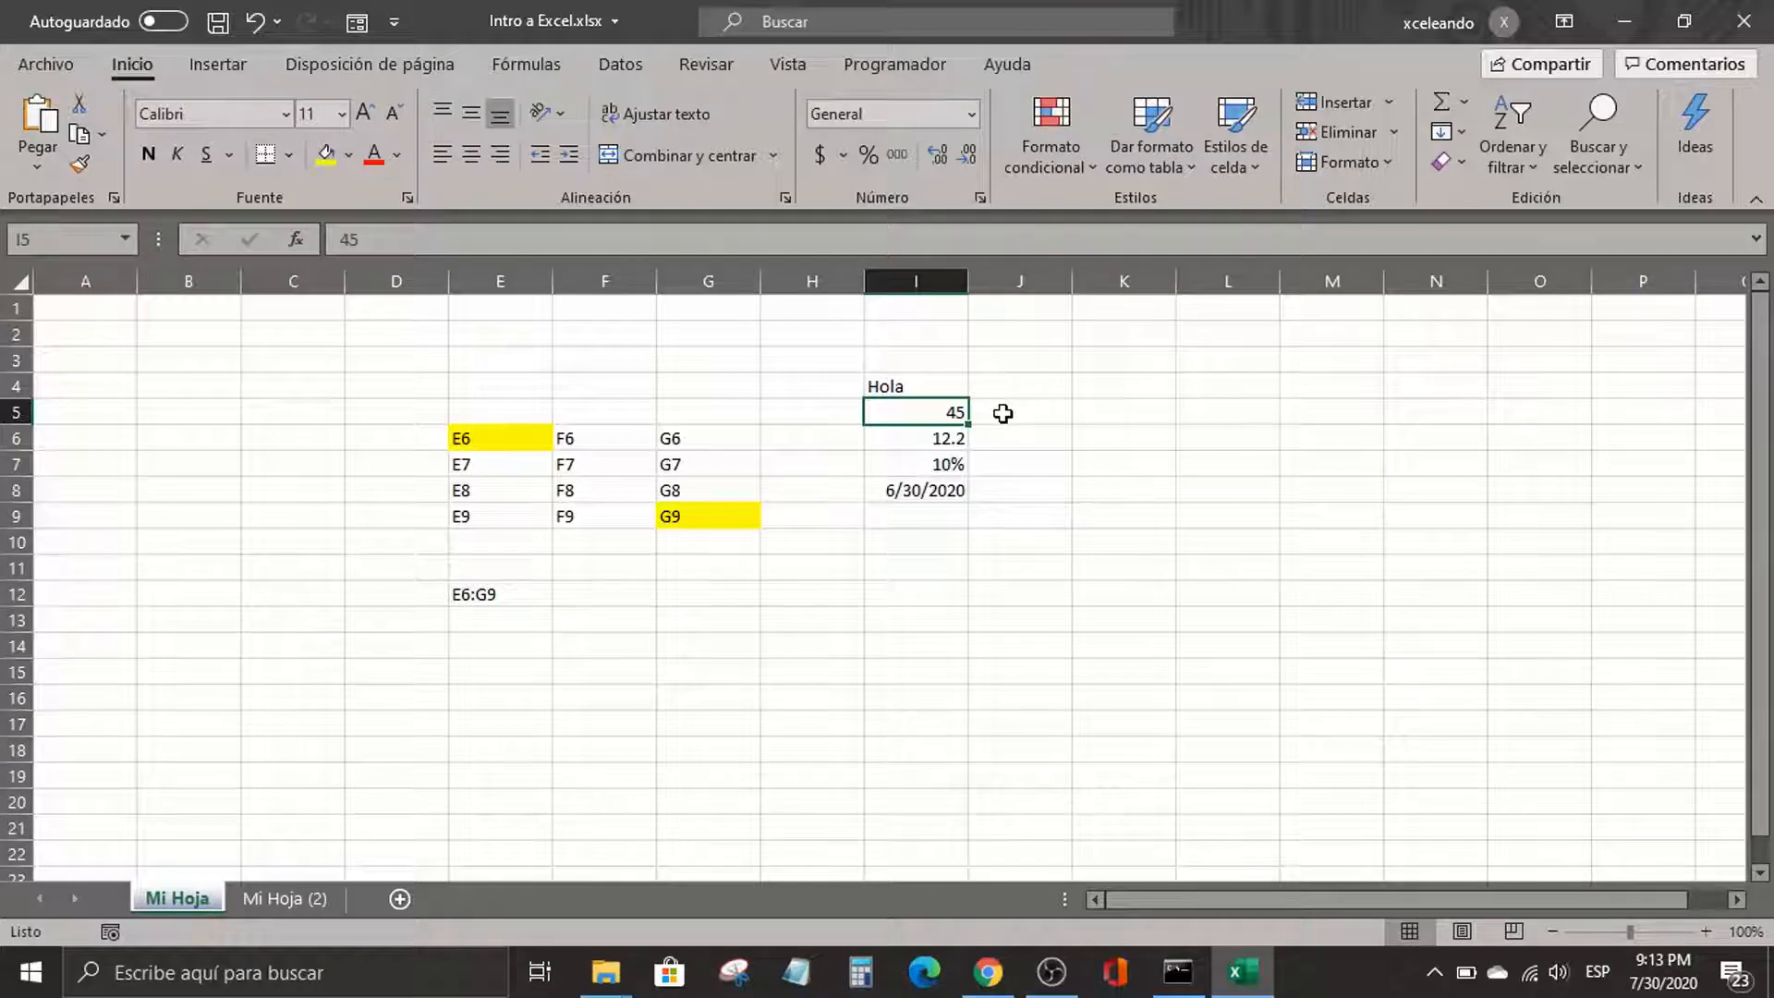
key(Up)
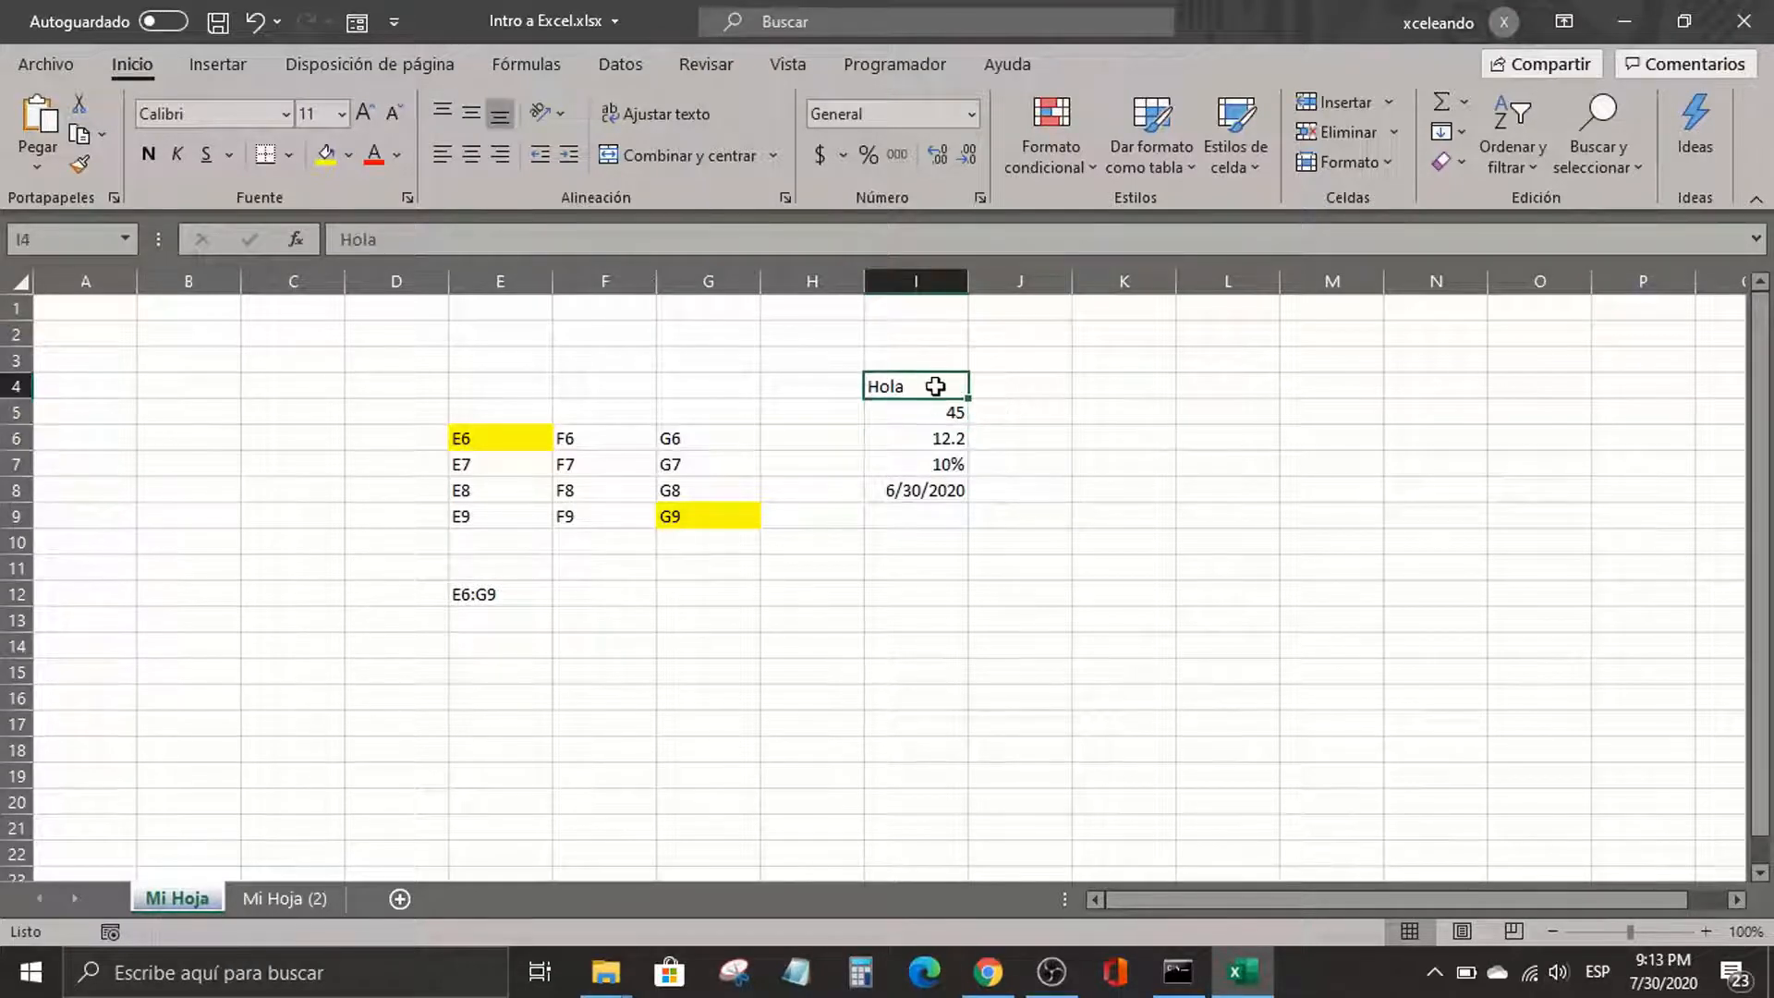
key(Down)
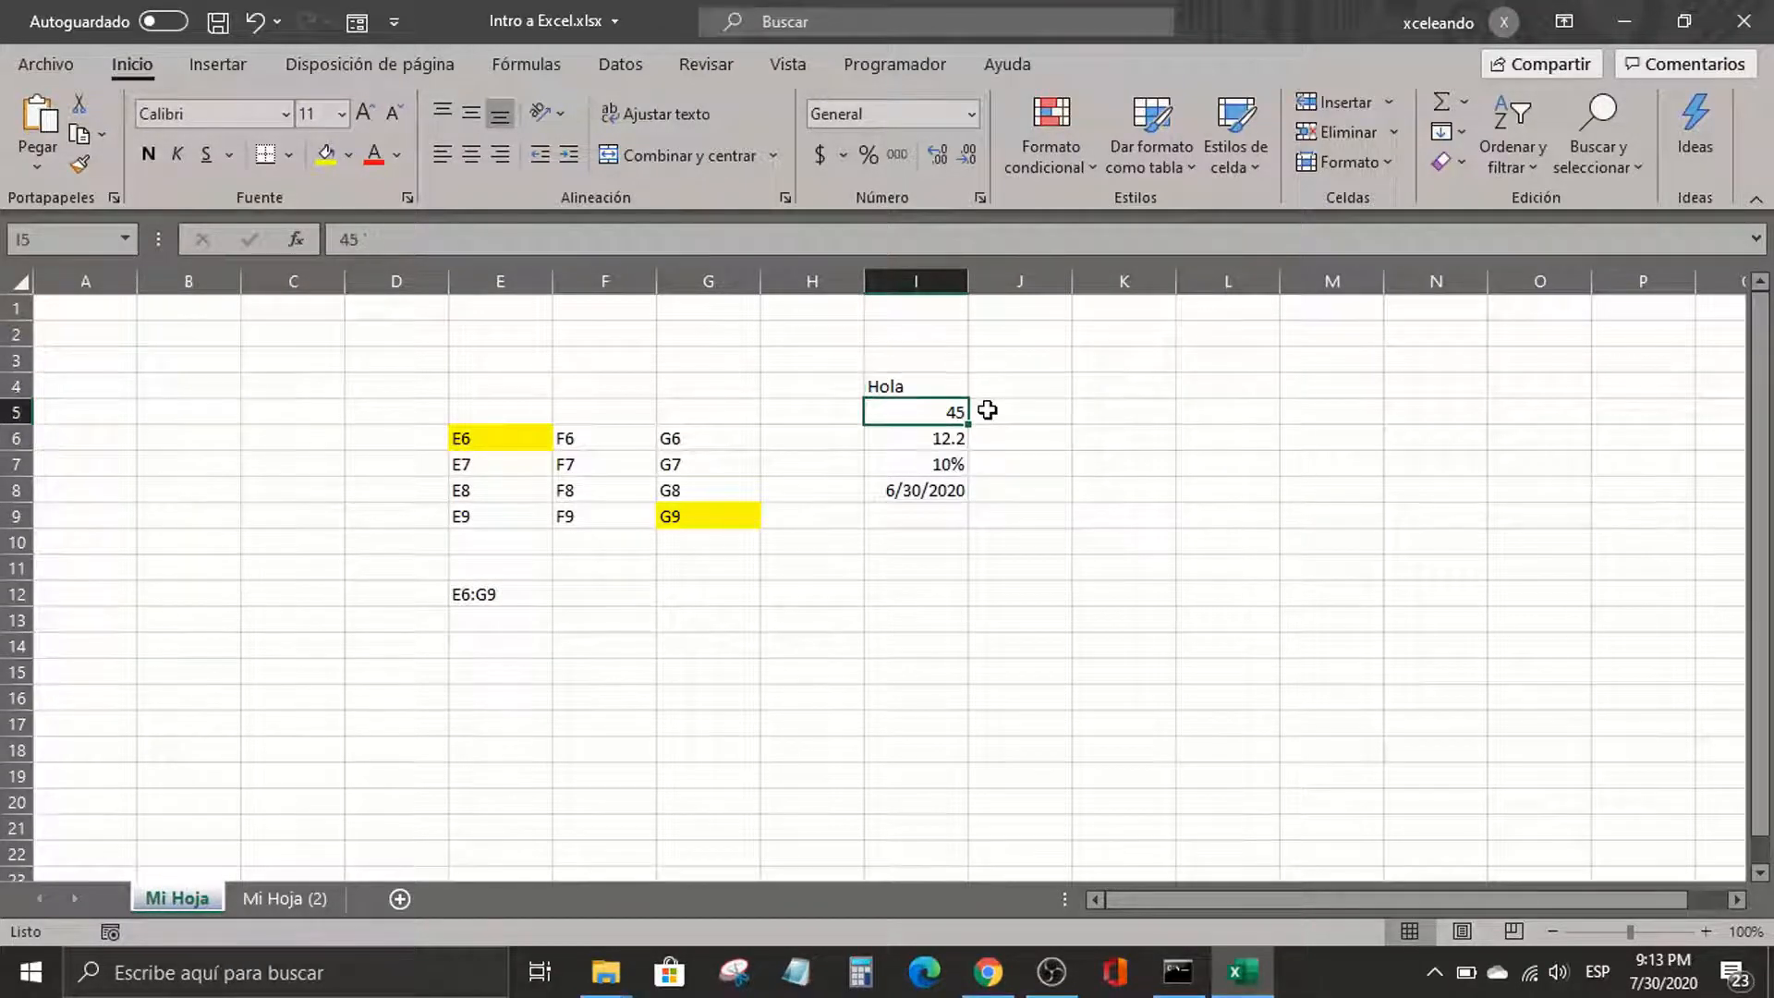
key(Down)
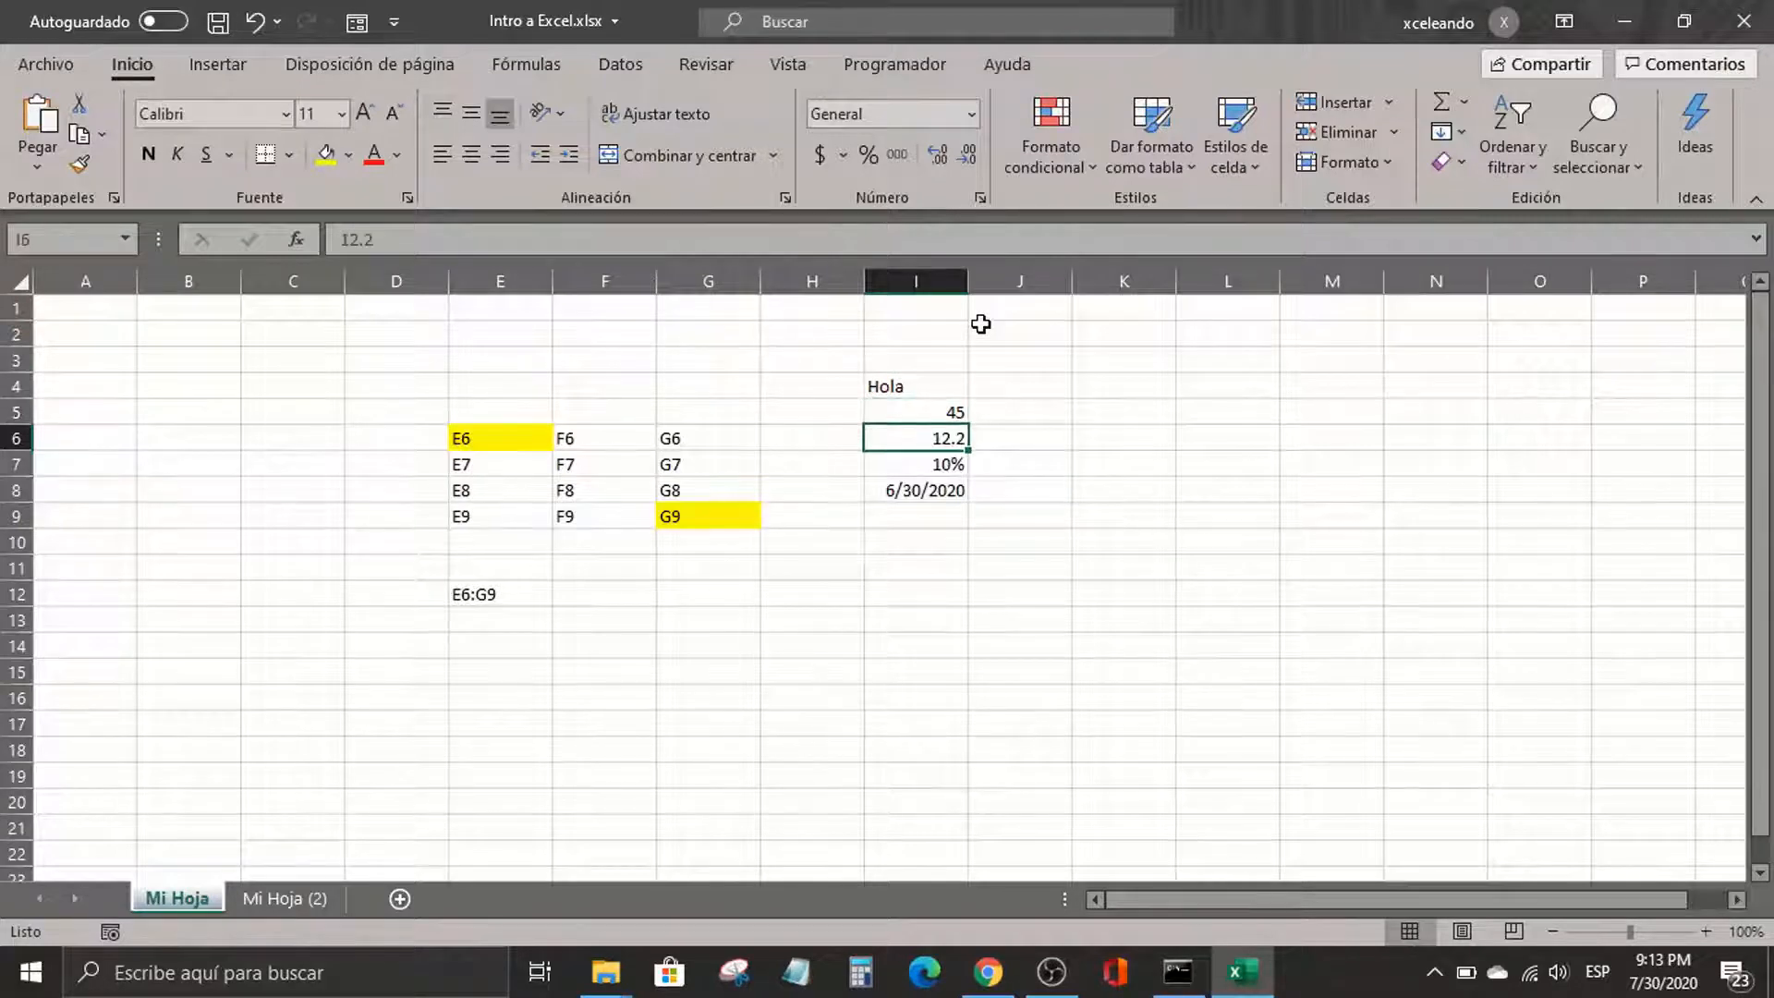
key(Down)
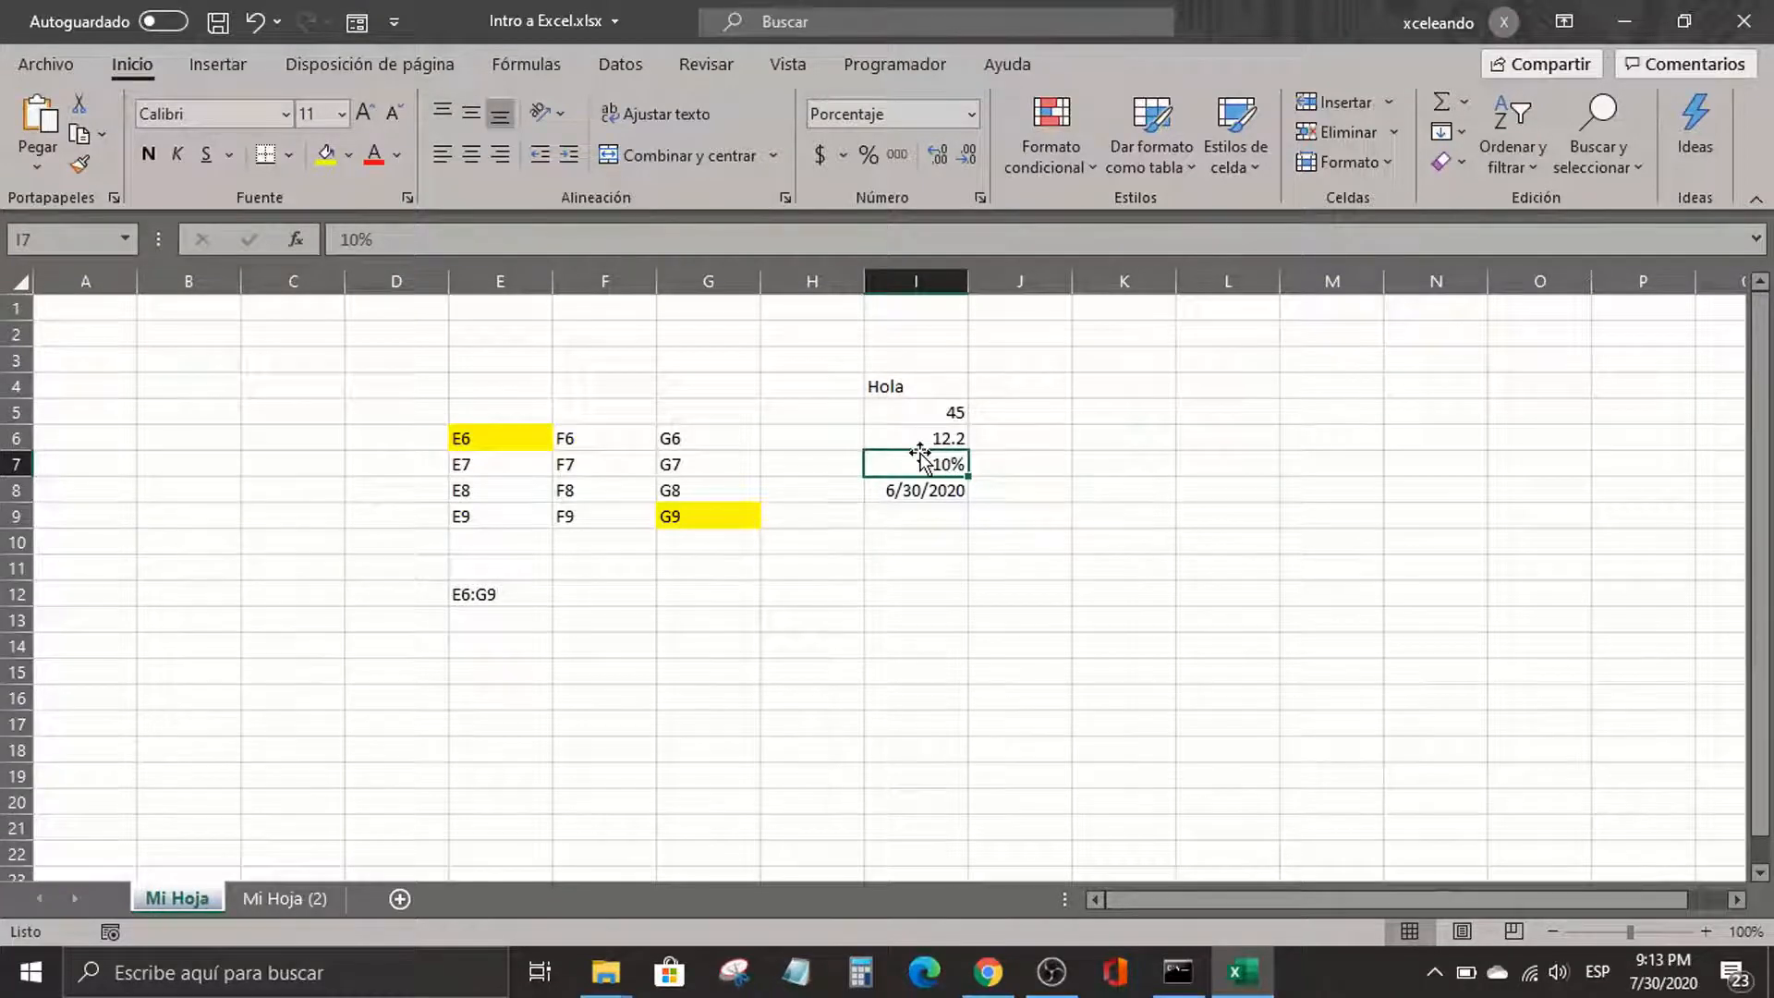
key(Down)
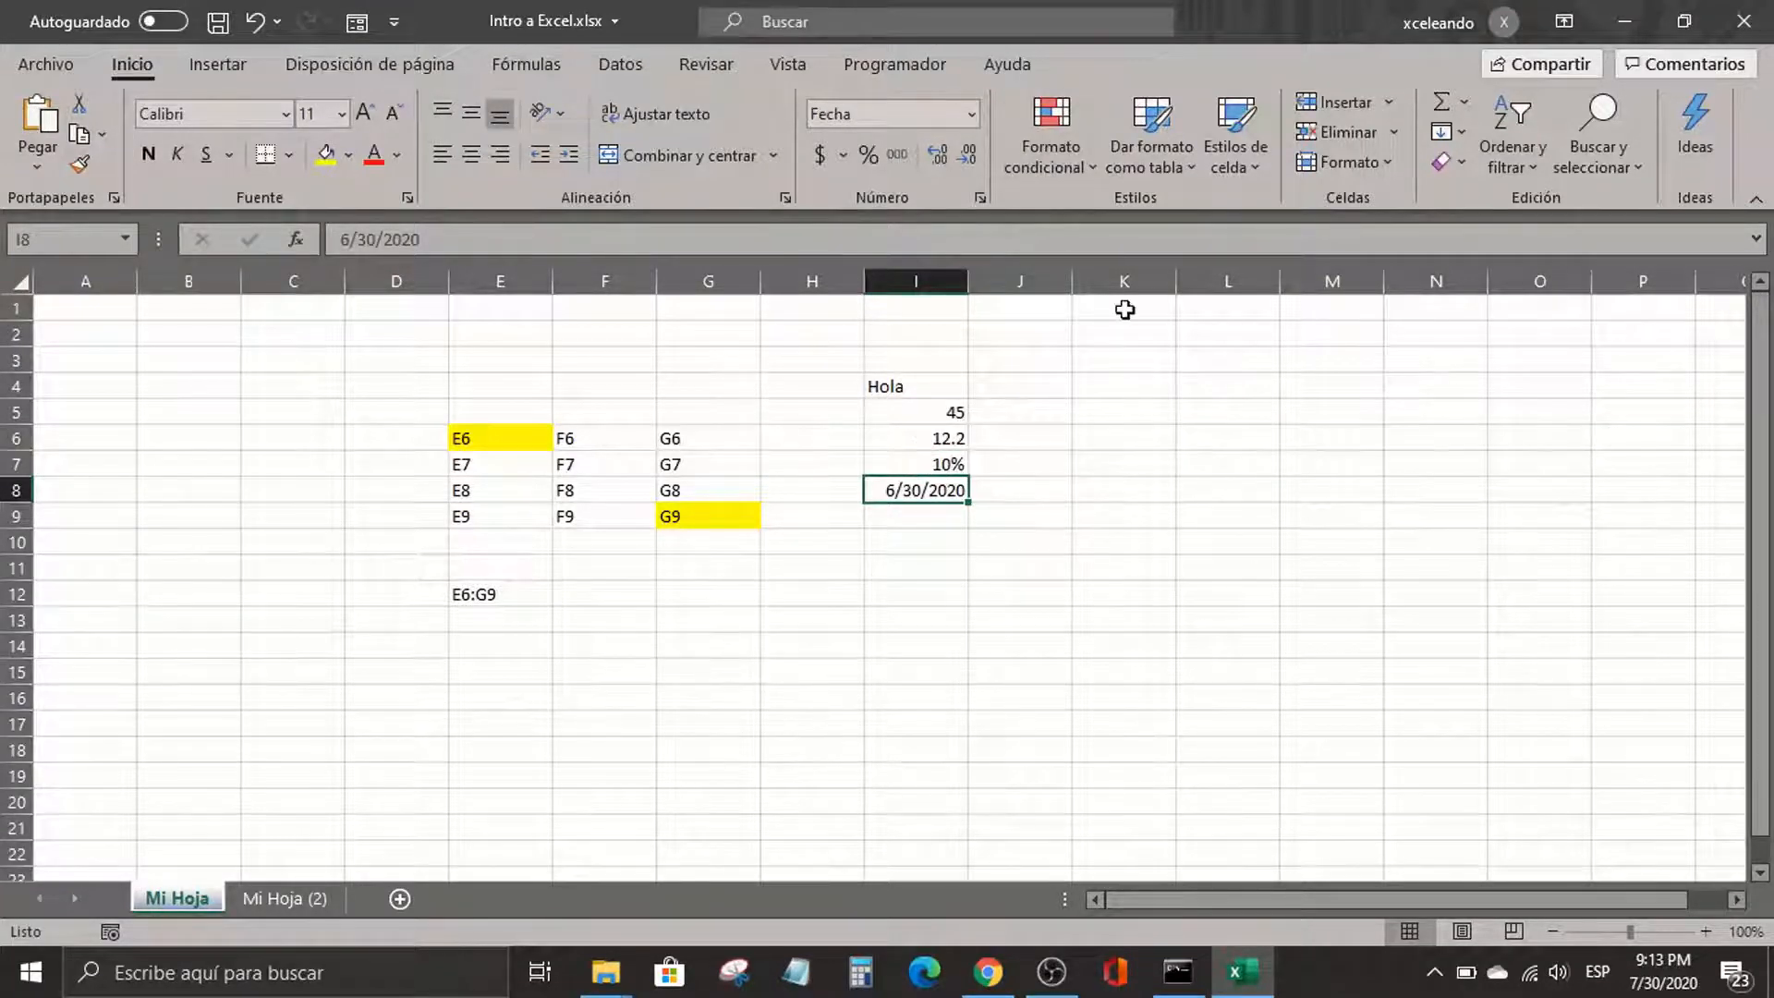
key(Up)
key(Down)
key(Up)
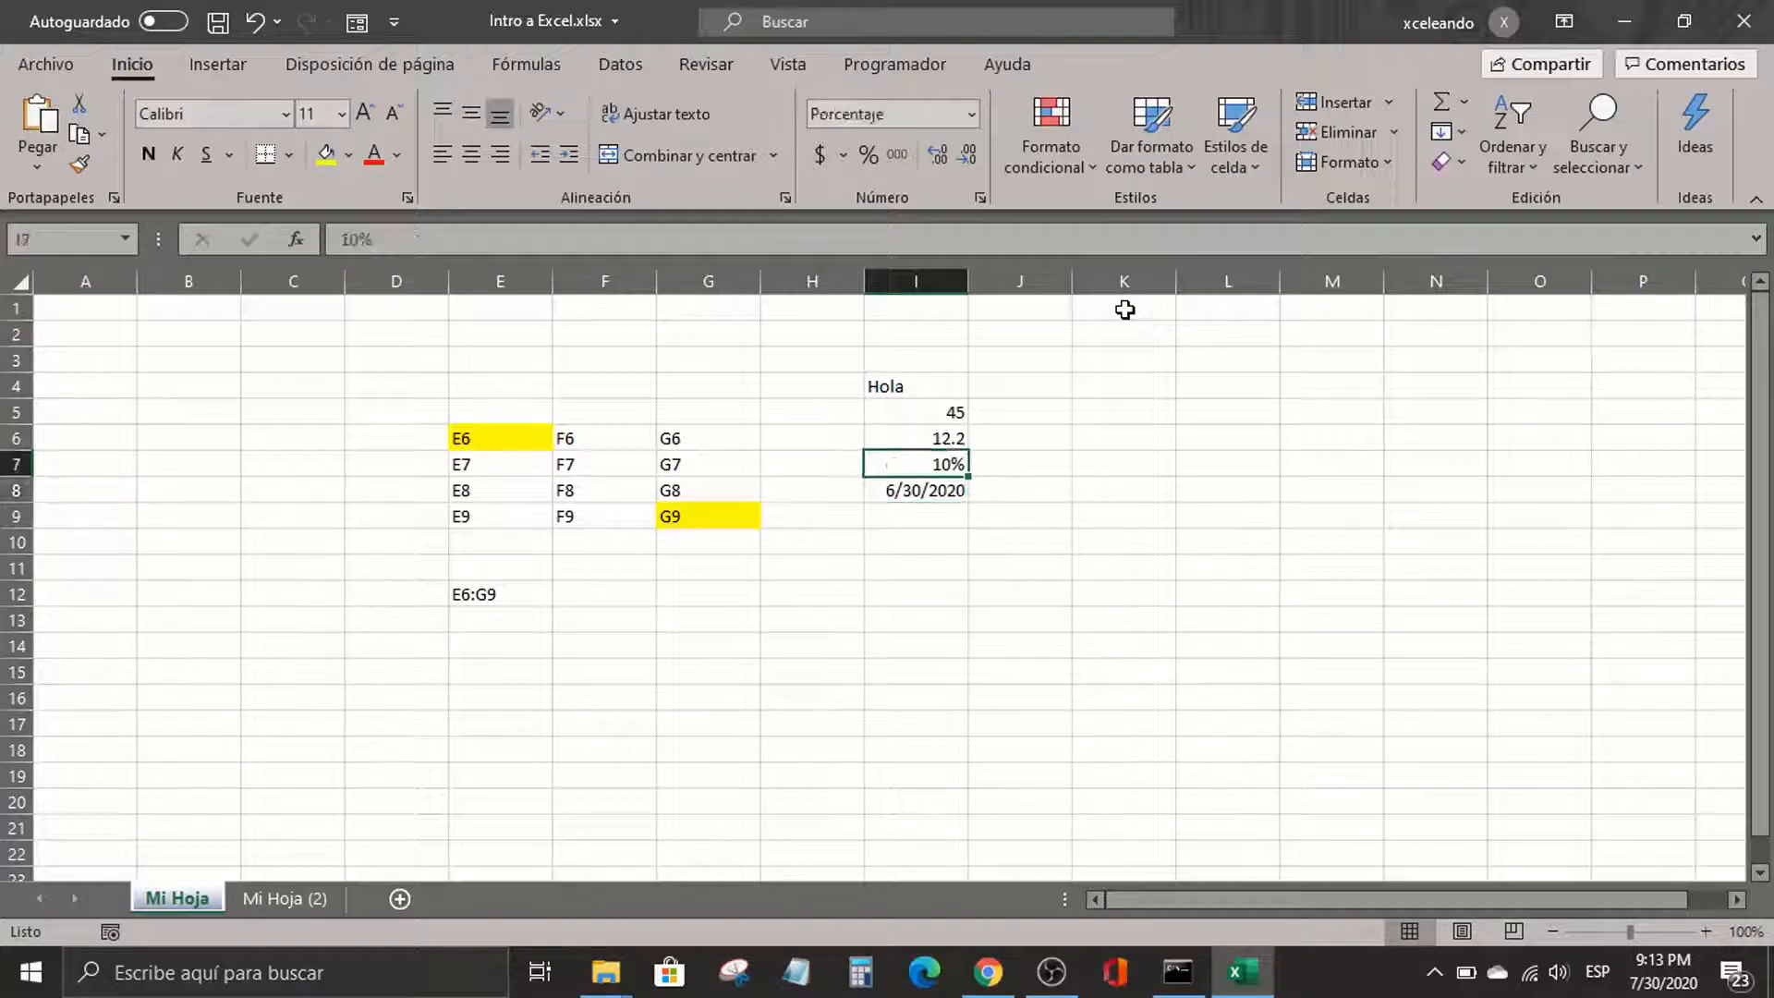
key(Down)
key(Up)
key(Down)
key(Up)
key(Down)
key(Up)
key(Down)
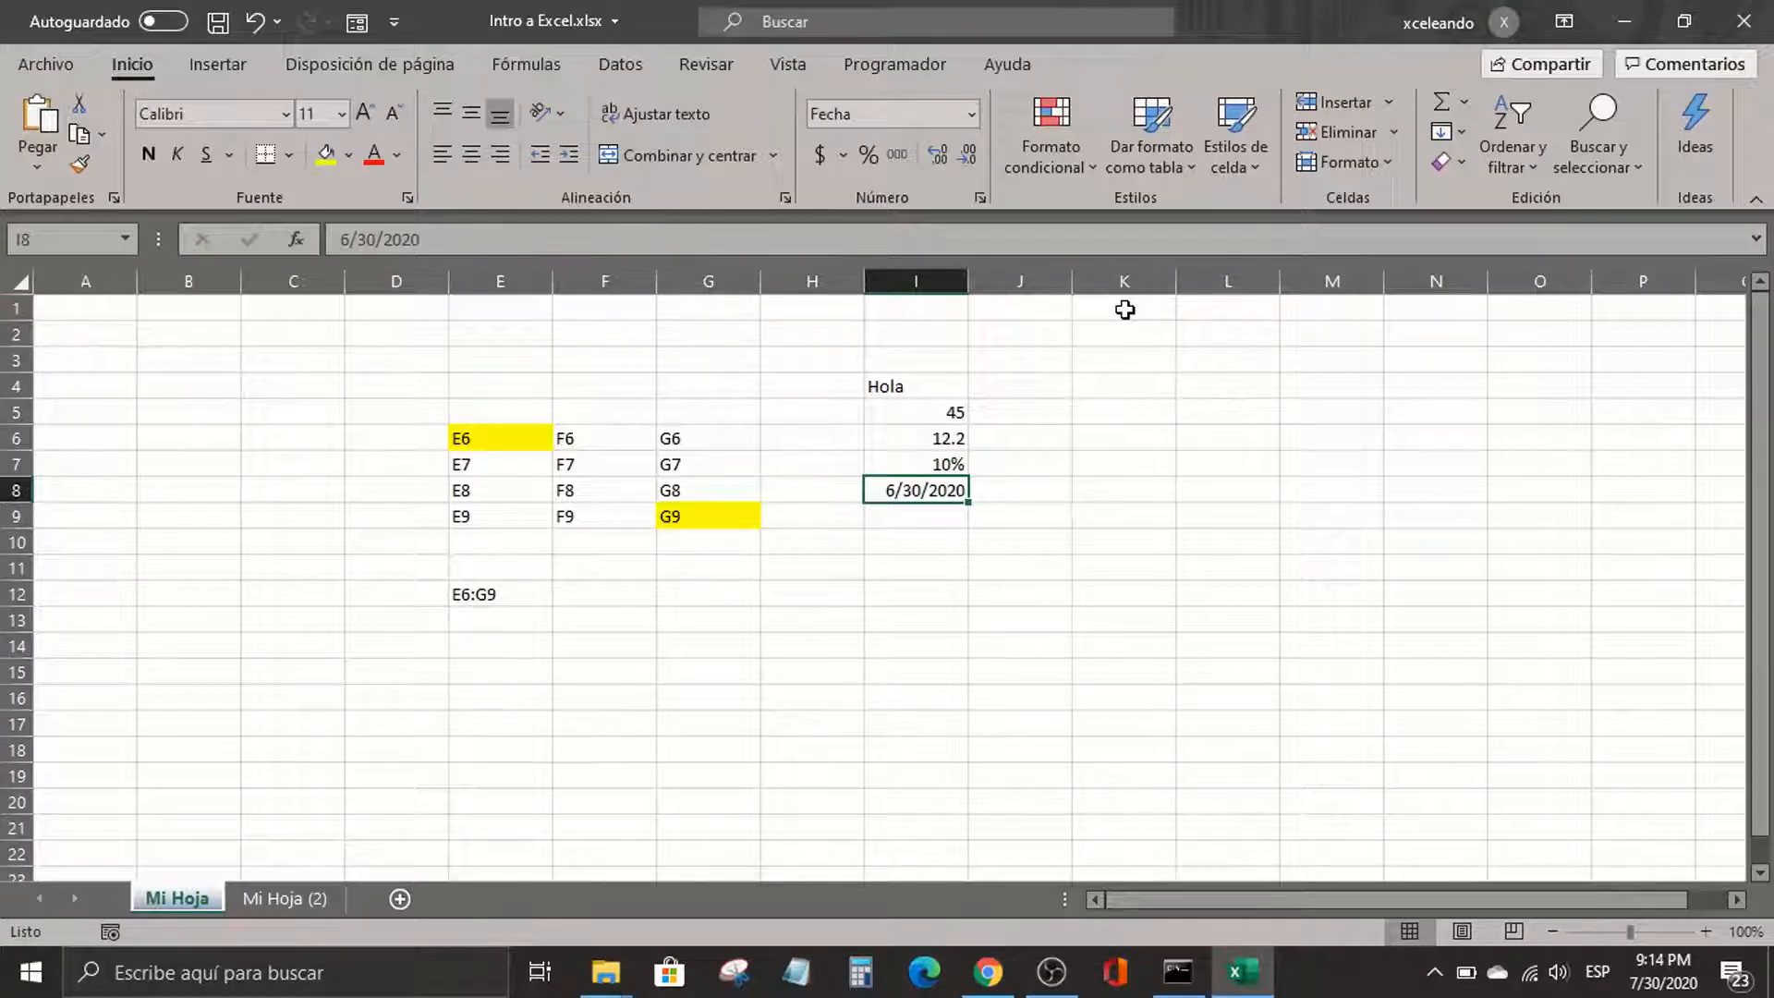
key(Up)
key(Up)
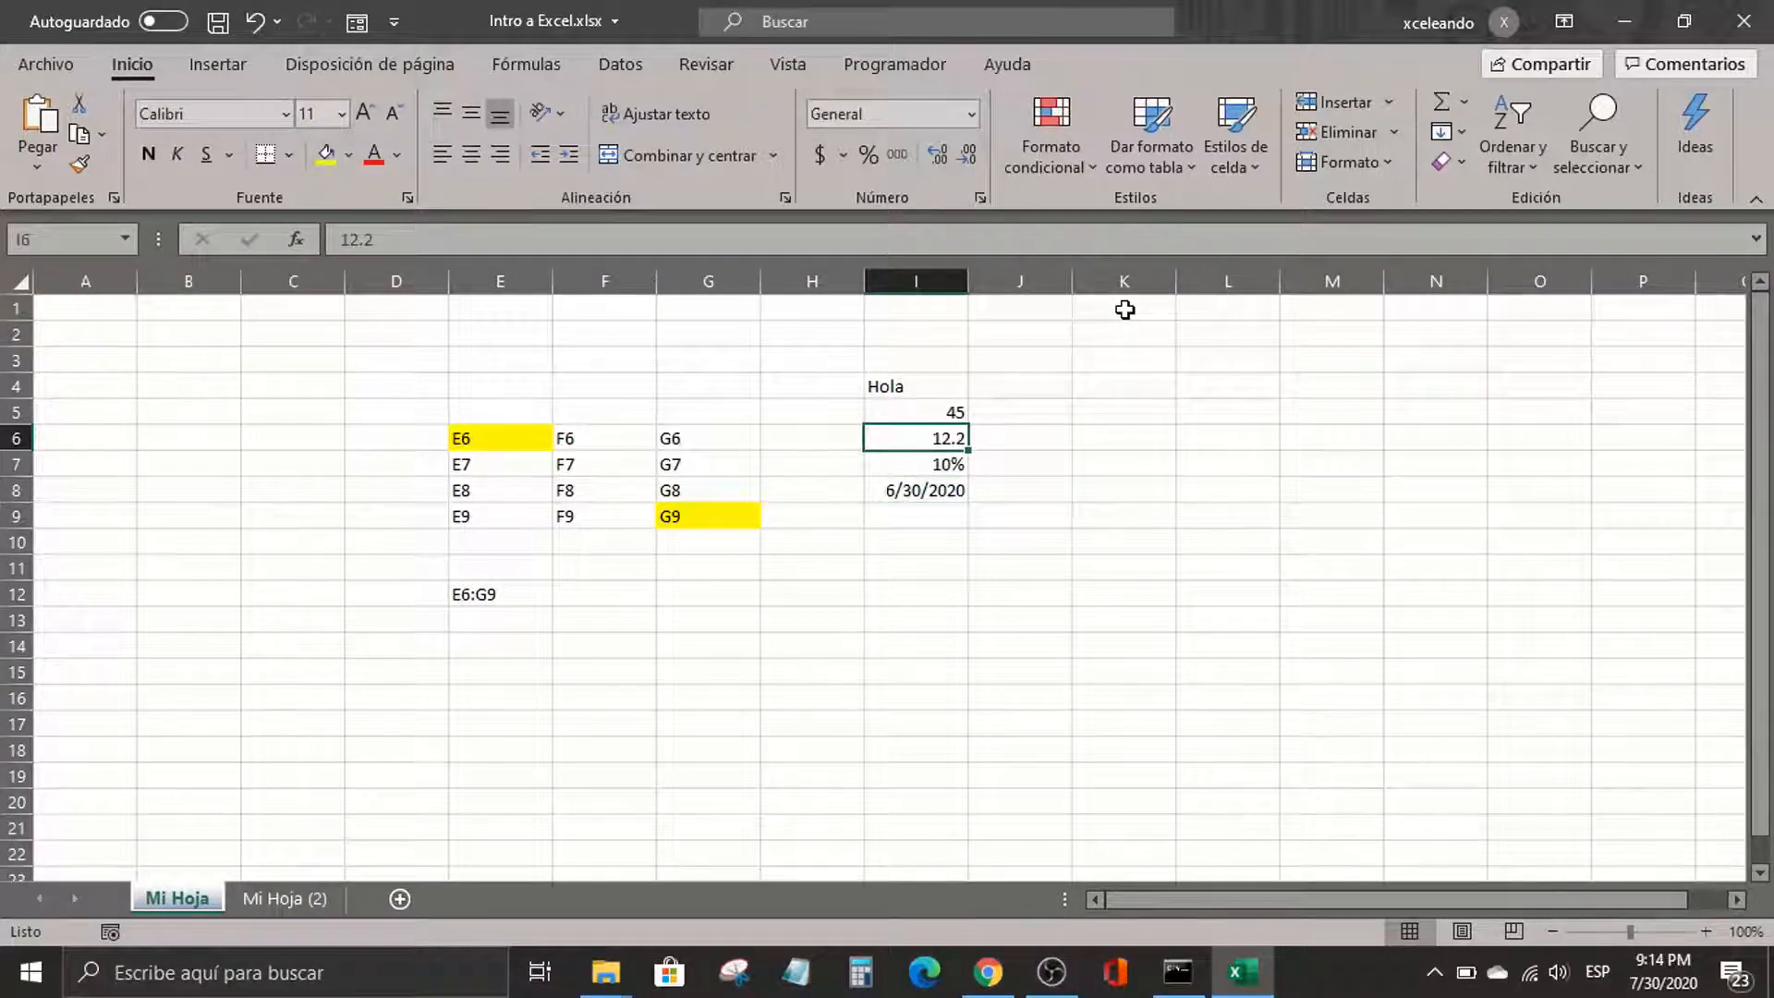
key(Up)
key(Down)
key(Up)
key(Down)
key(Up)
key(Down)
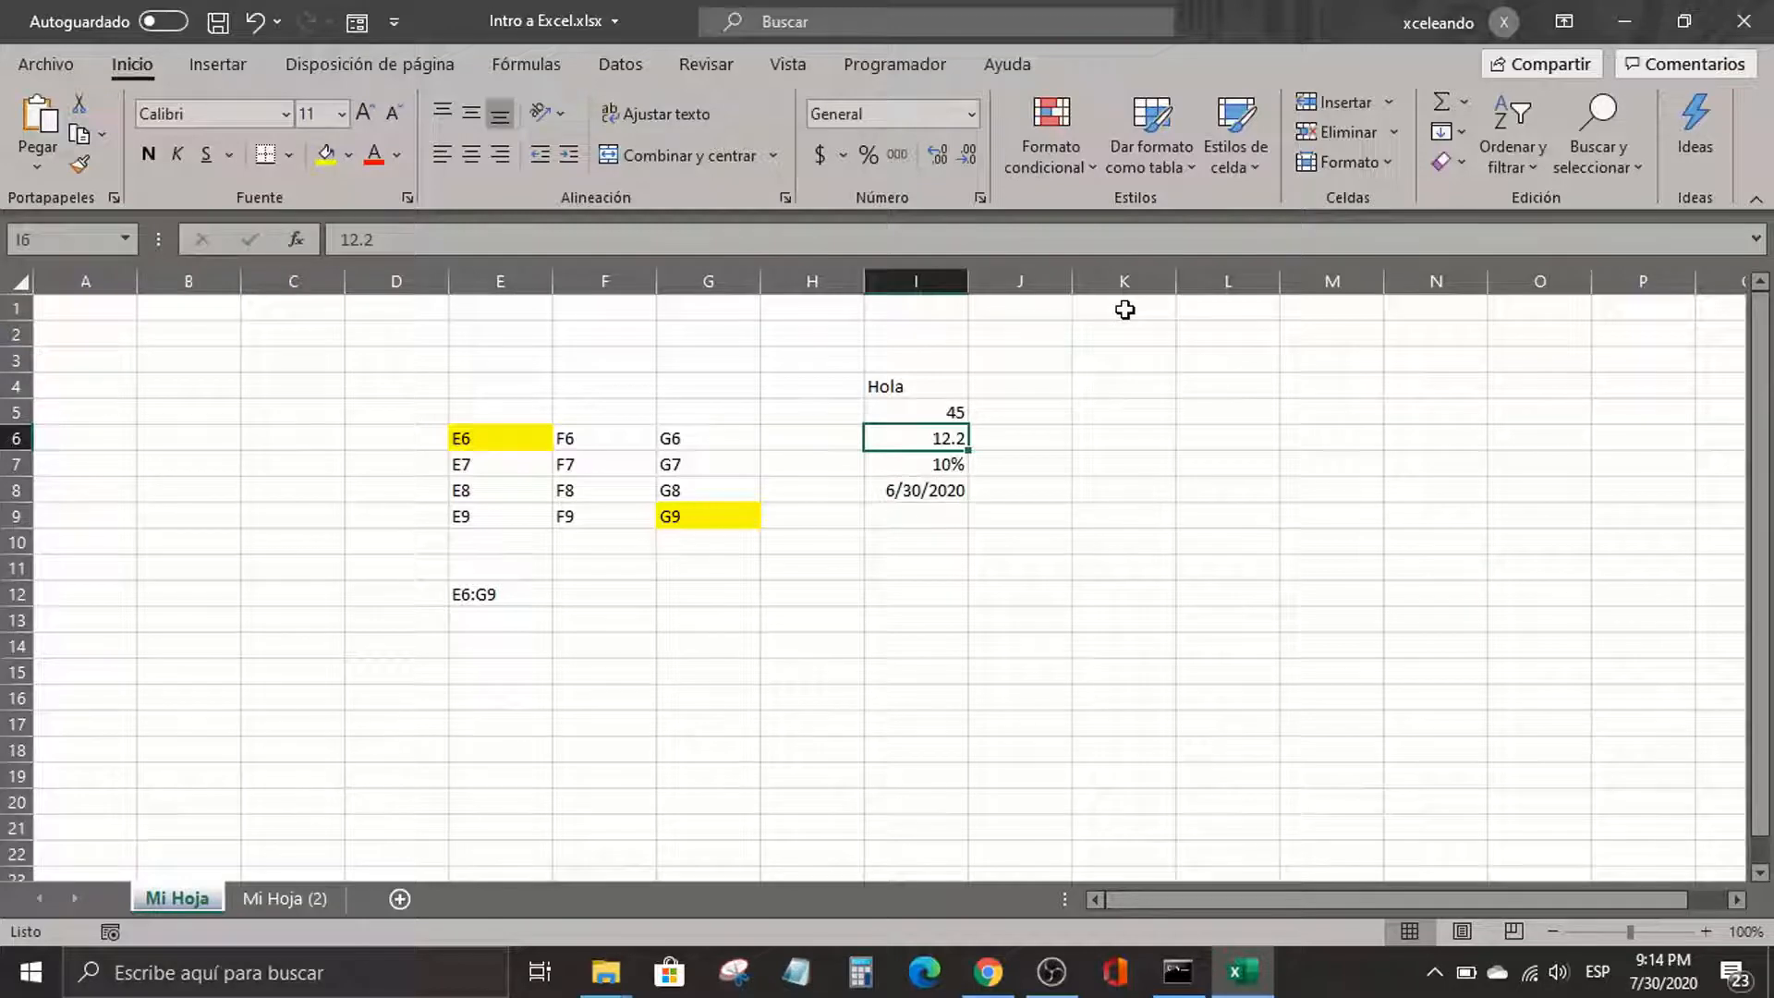
Apply the Número format to cells I5:I6 and check both cells
drag(915, 407, 918, 439)
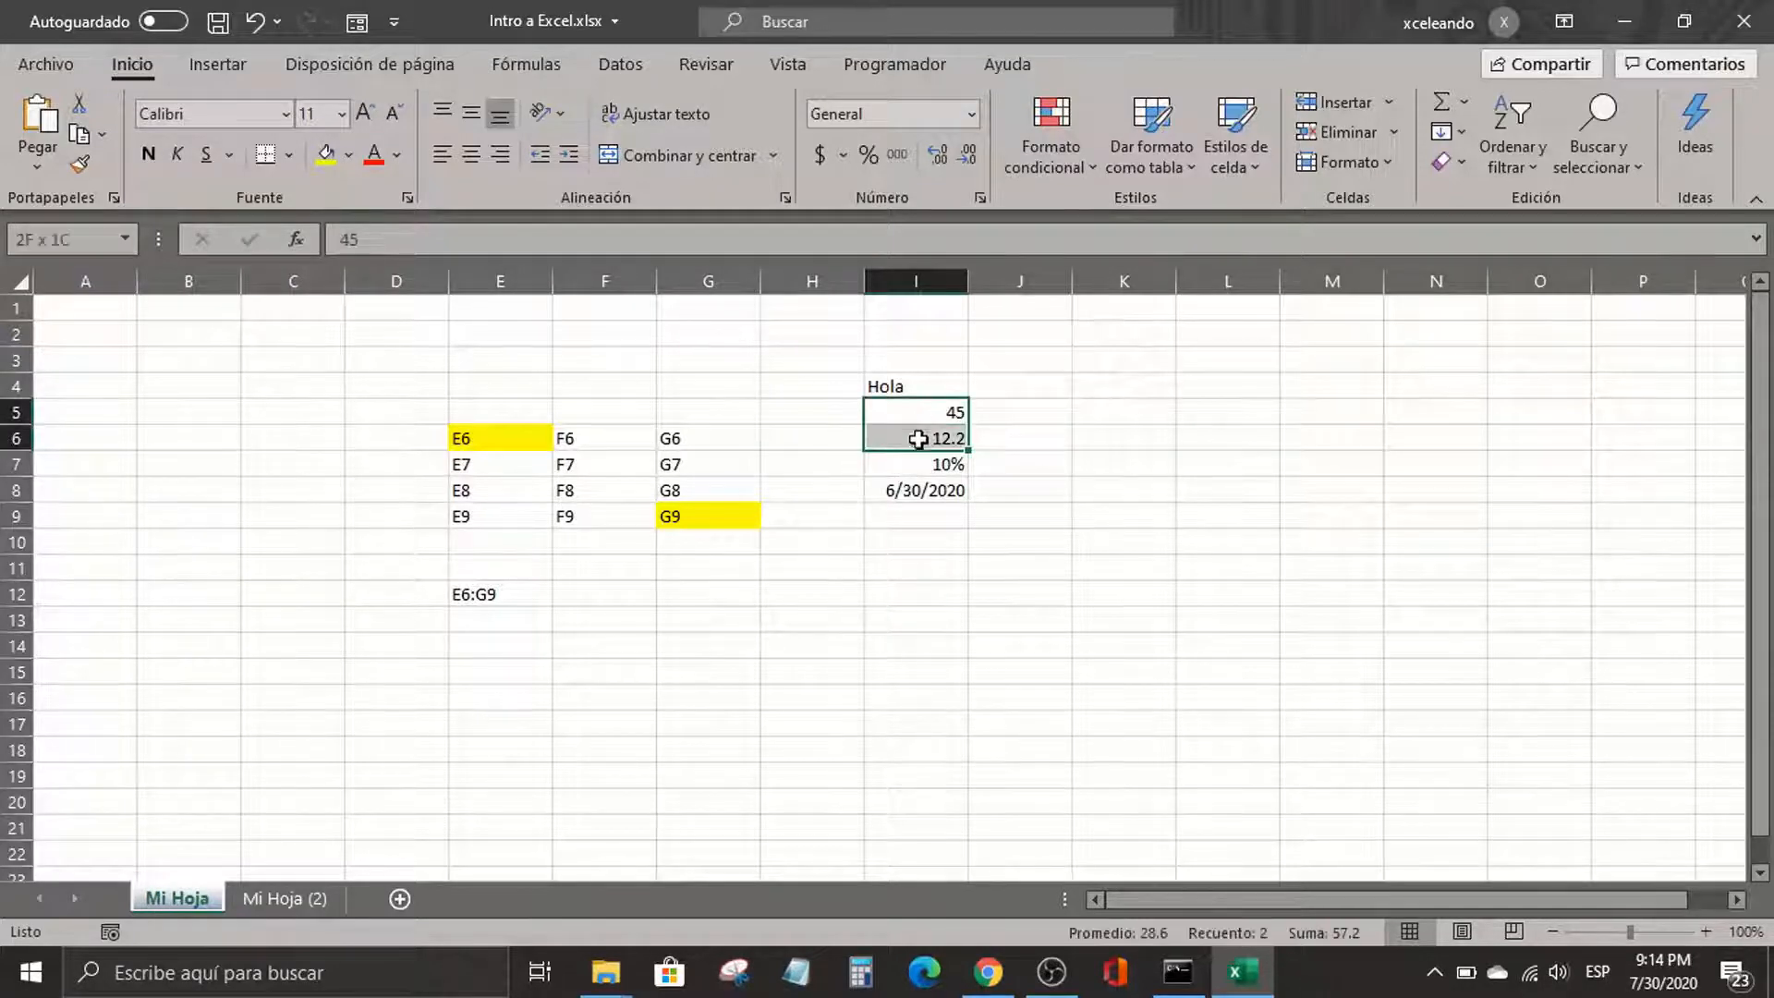
click(972, 114)
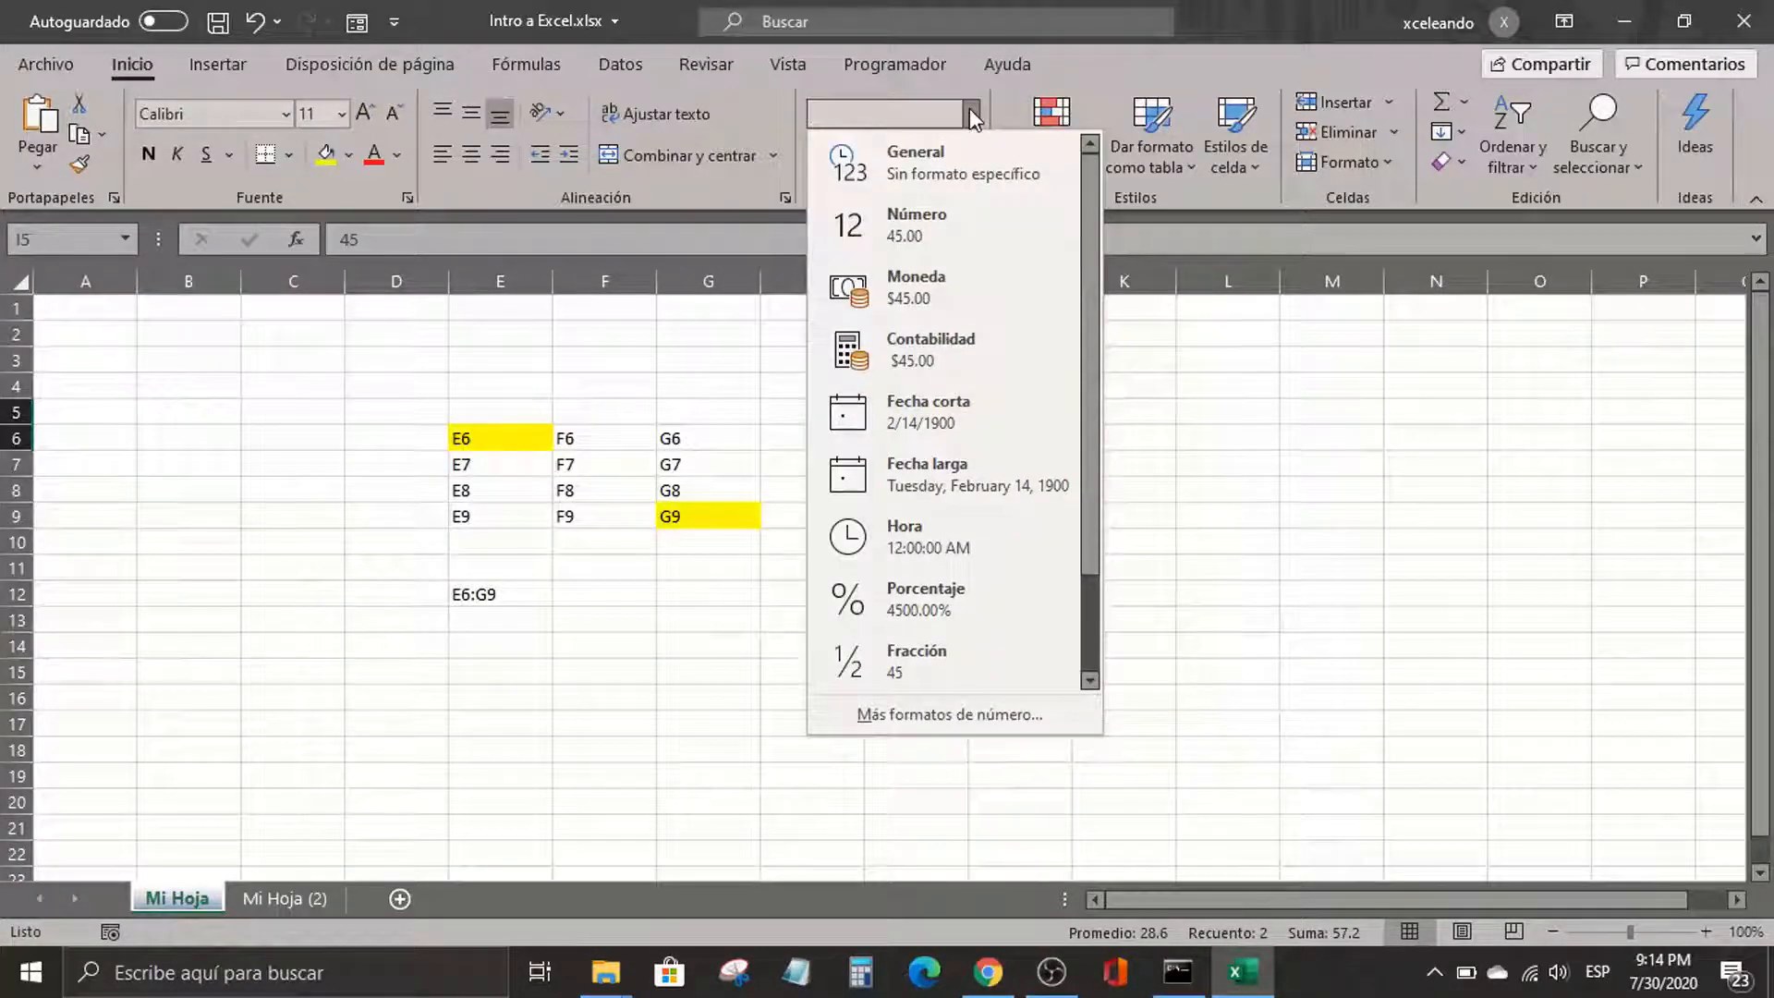
click(967, 221)
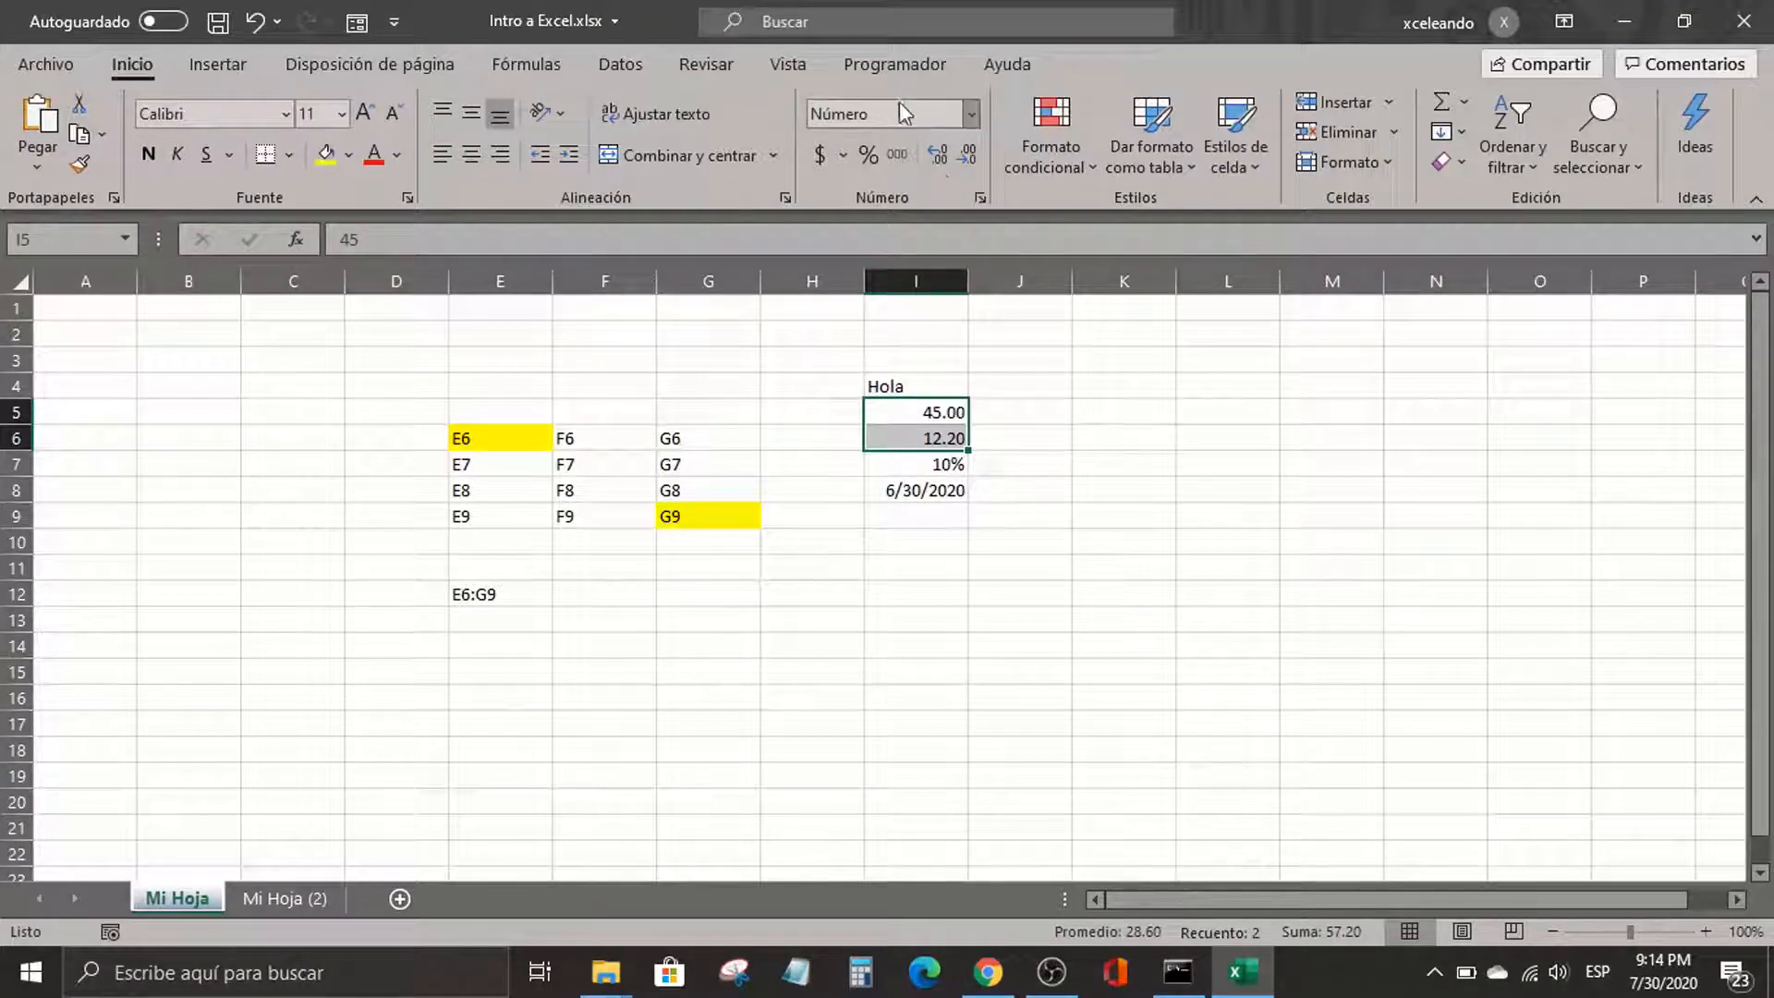
click(930, 407)
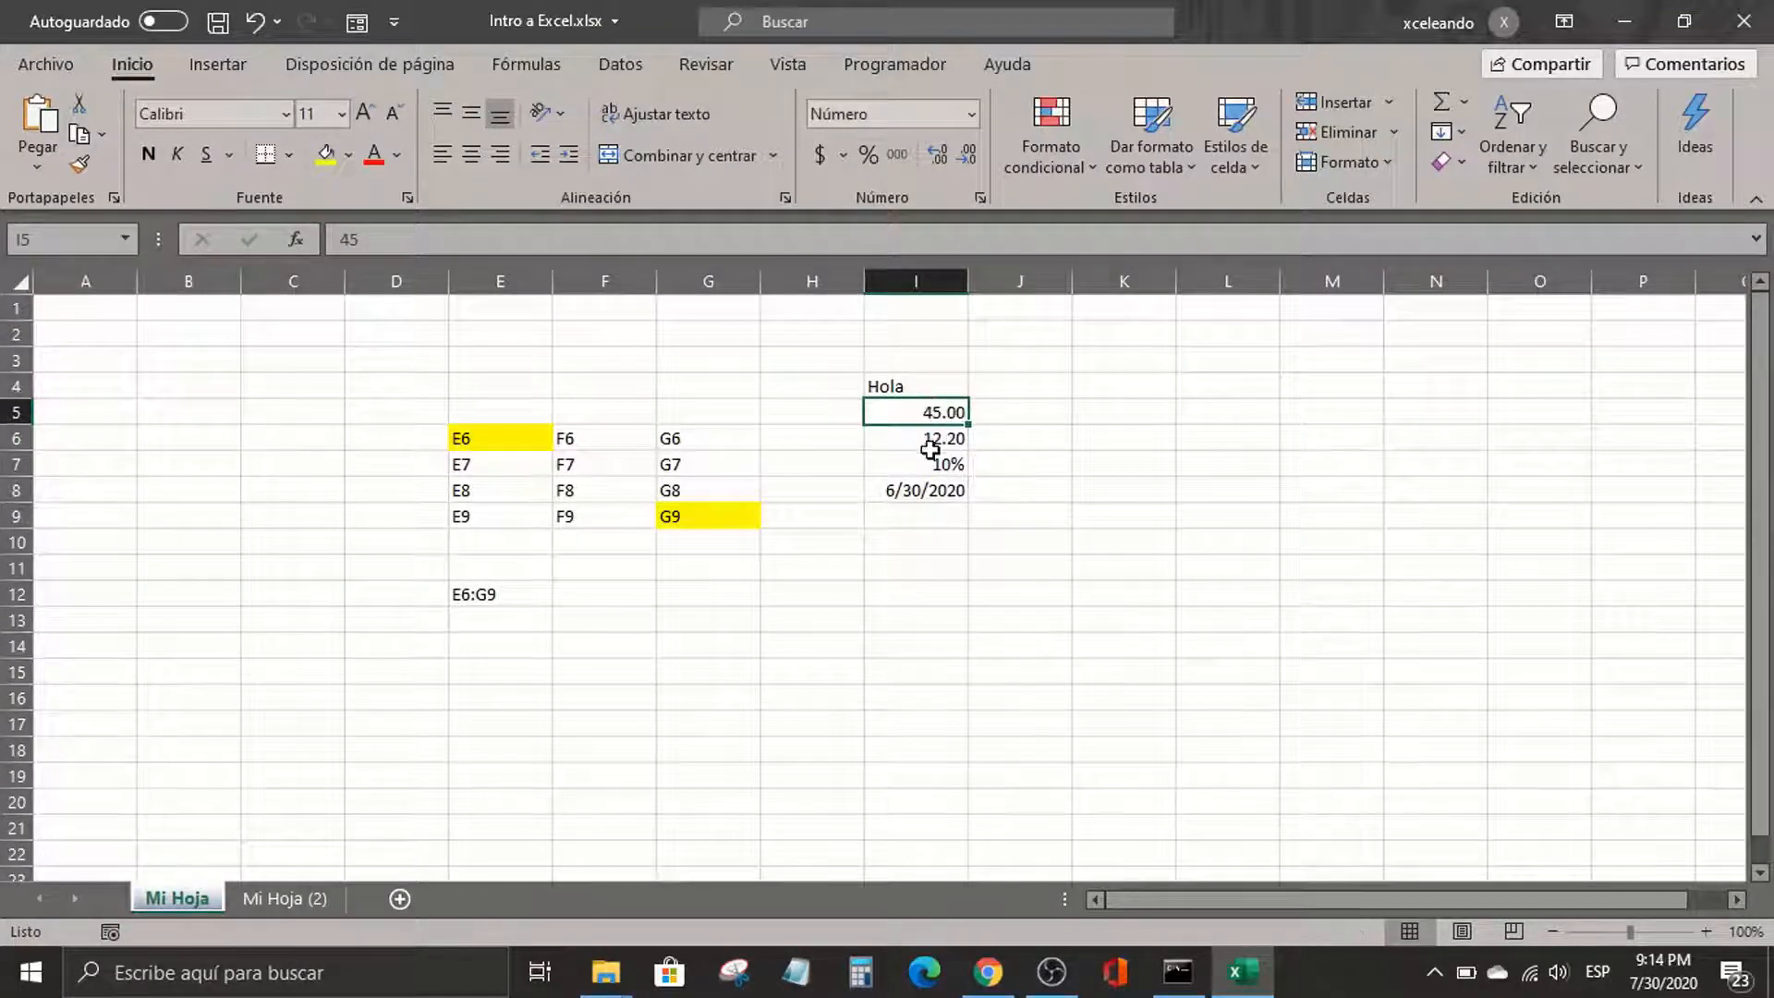
click(940, 442)
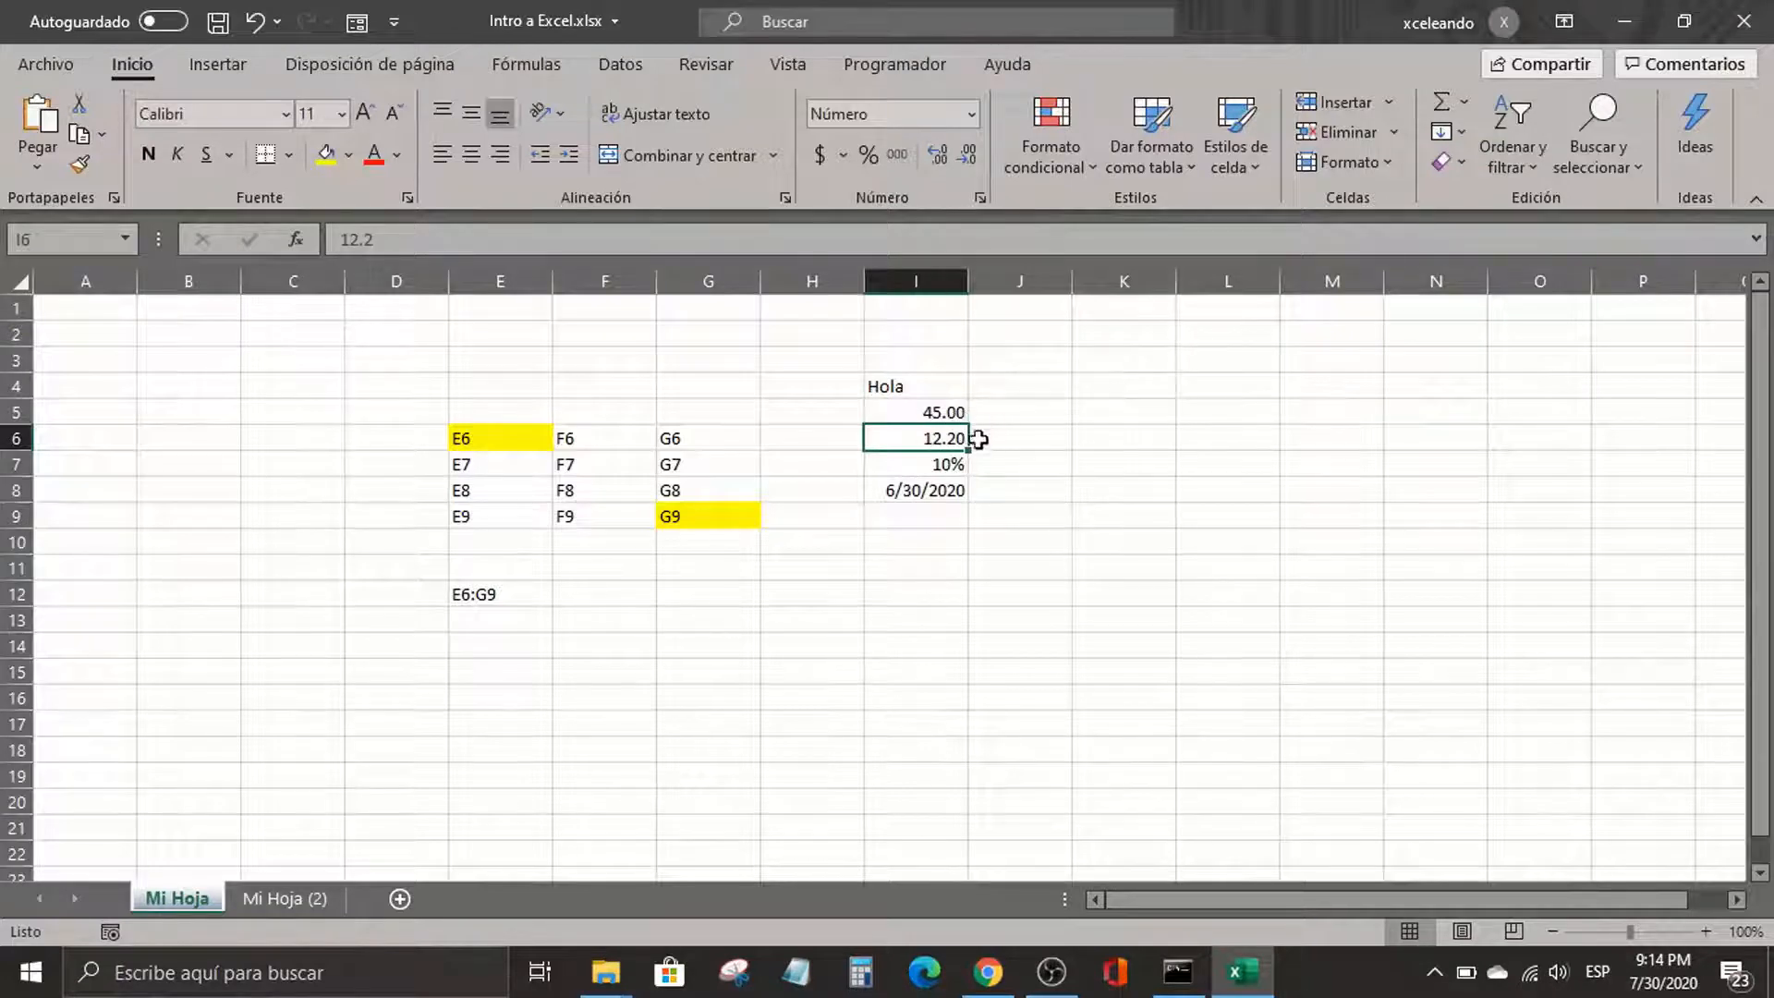
Apply the accounting format $ Inglés (Estados Unidos) to cell I5
click(939, 412)
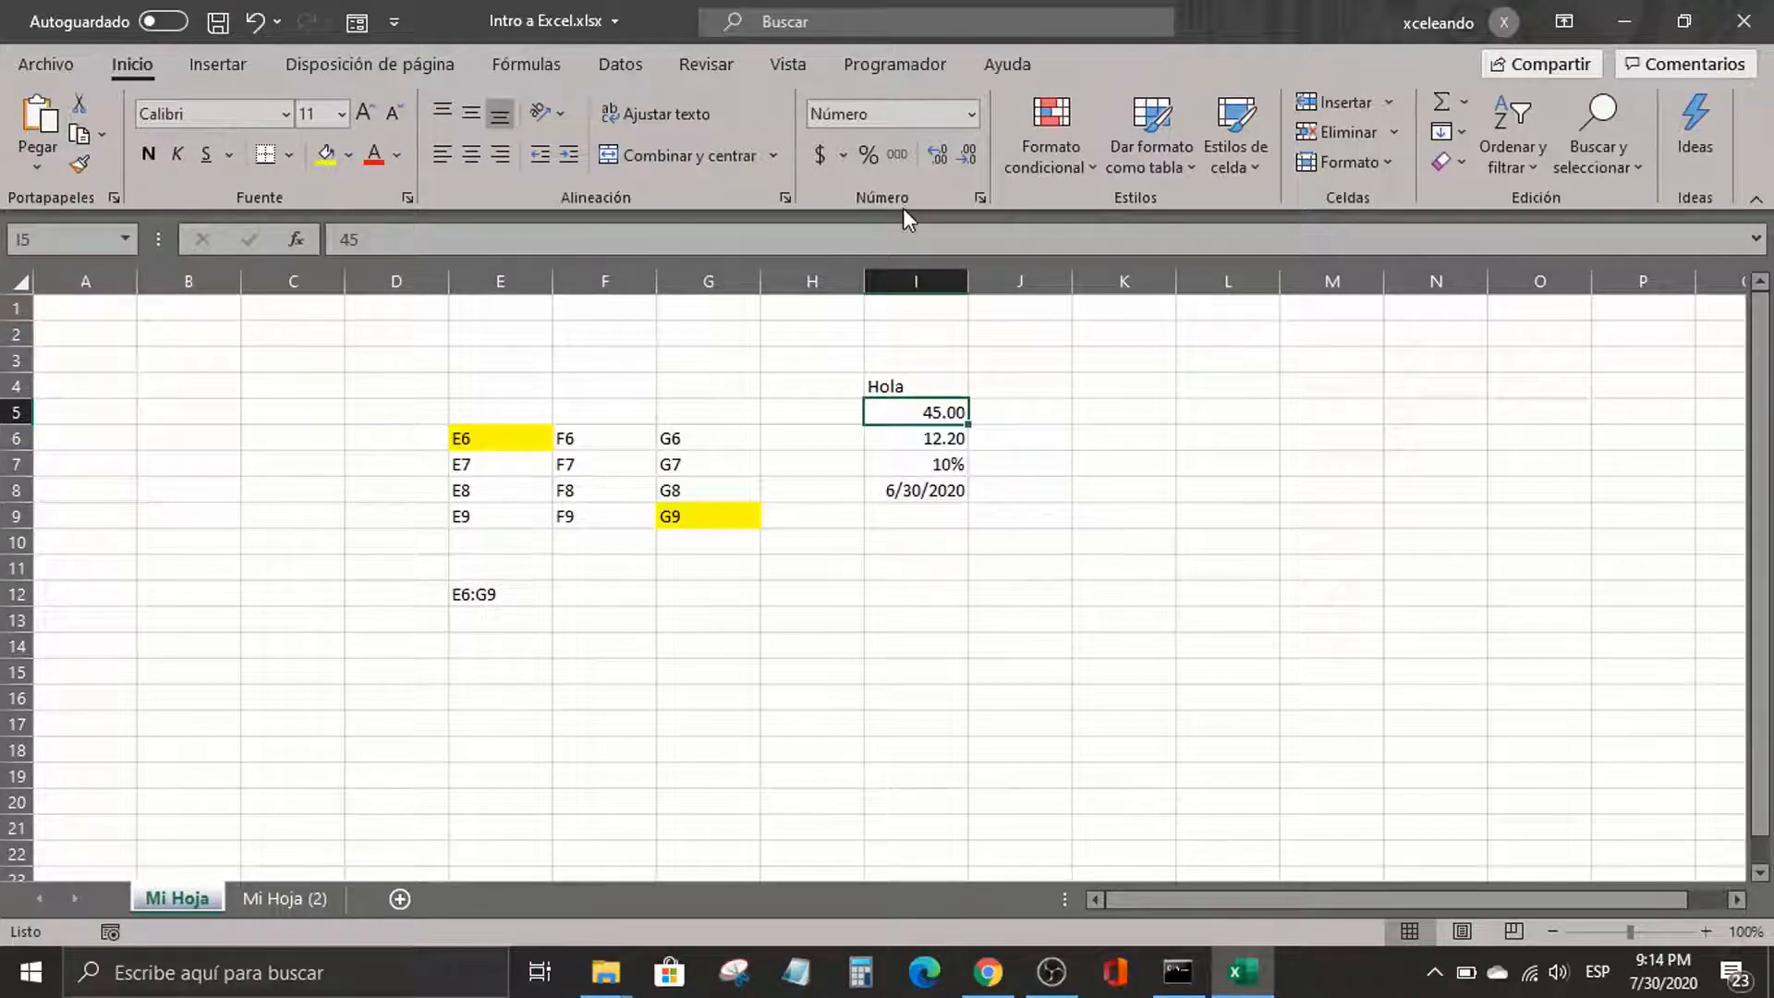
click(957, 157)
click(957, 157)
click(845, 155)
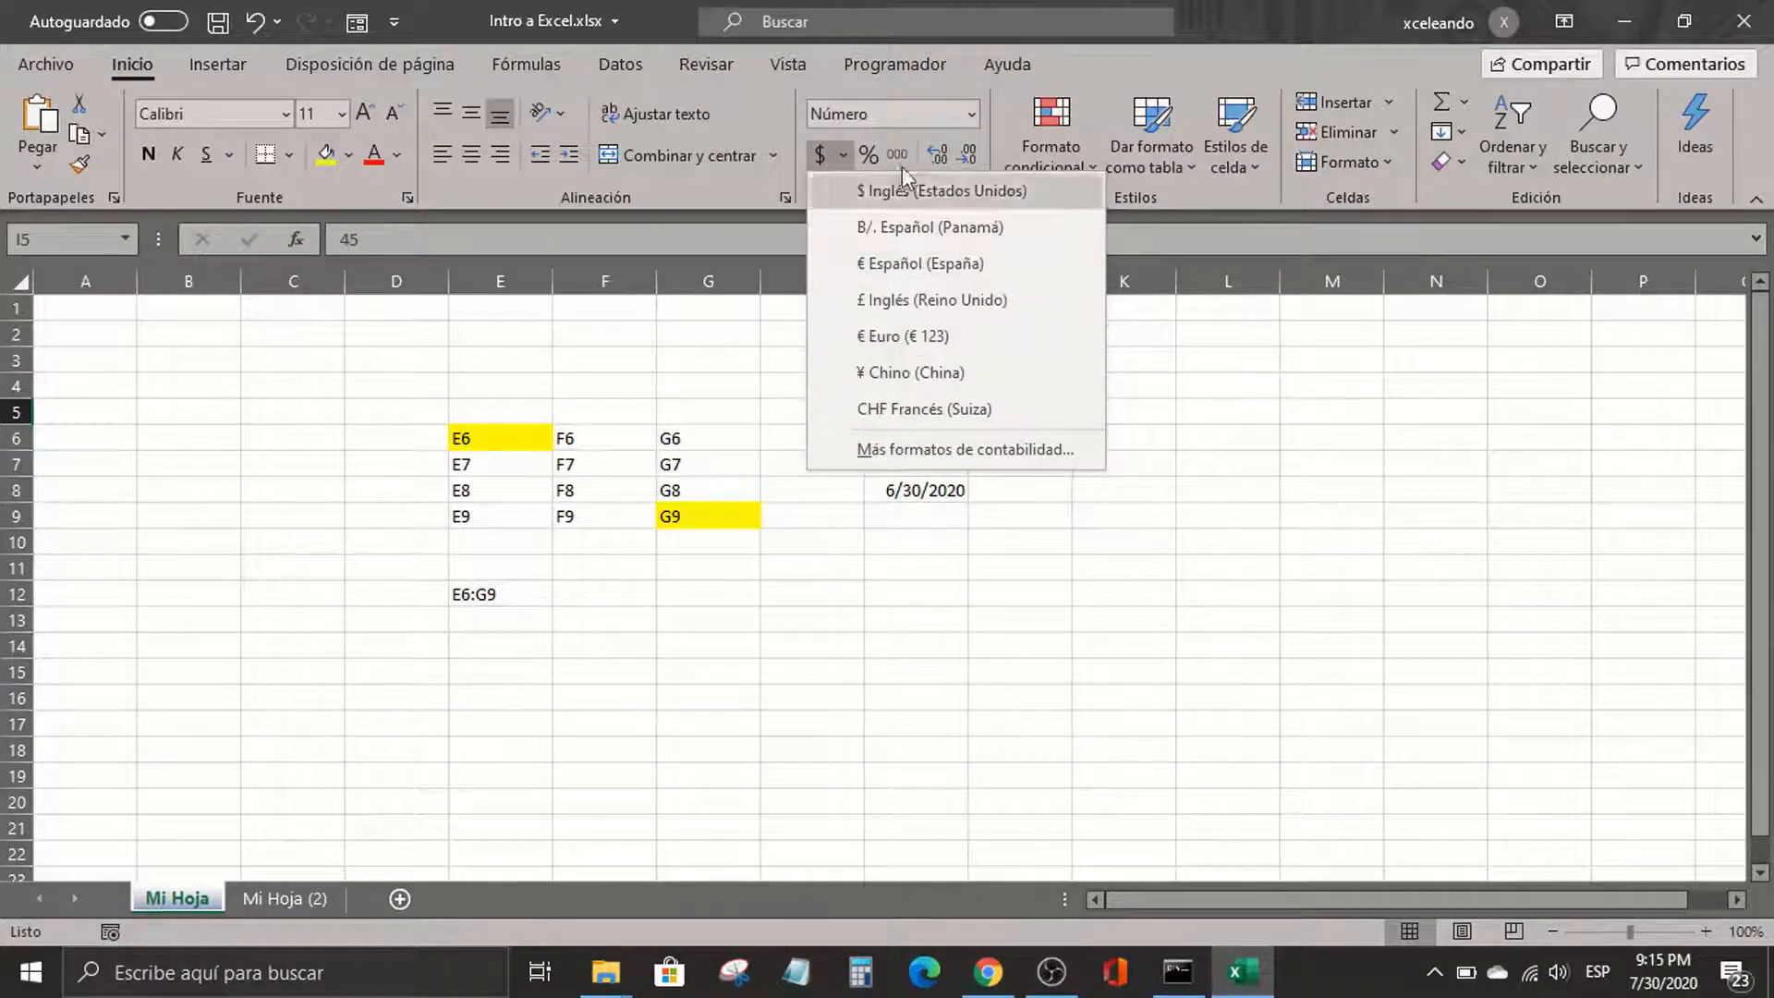
click(938, 191)
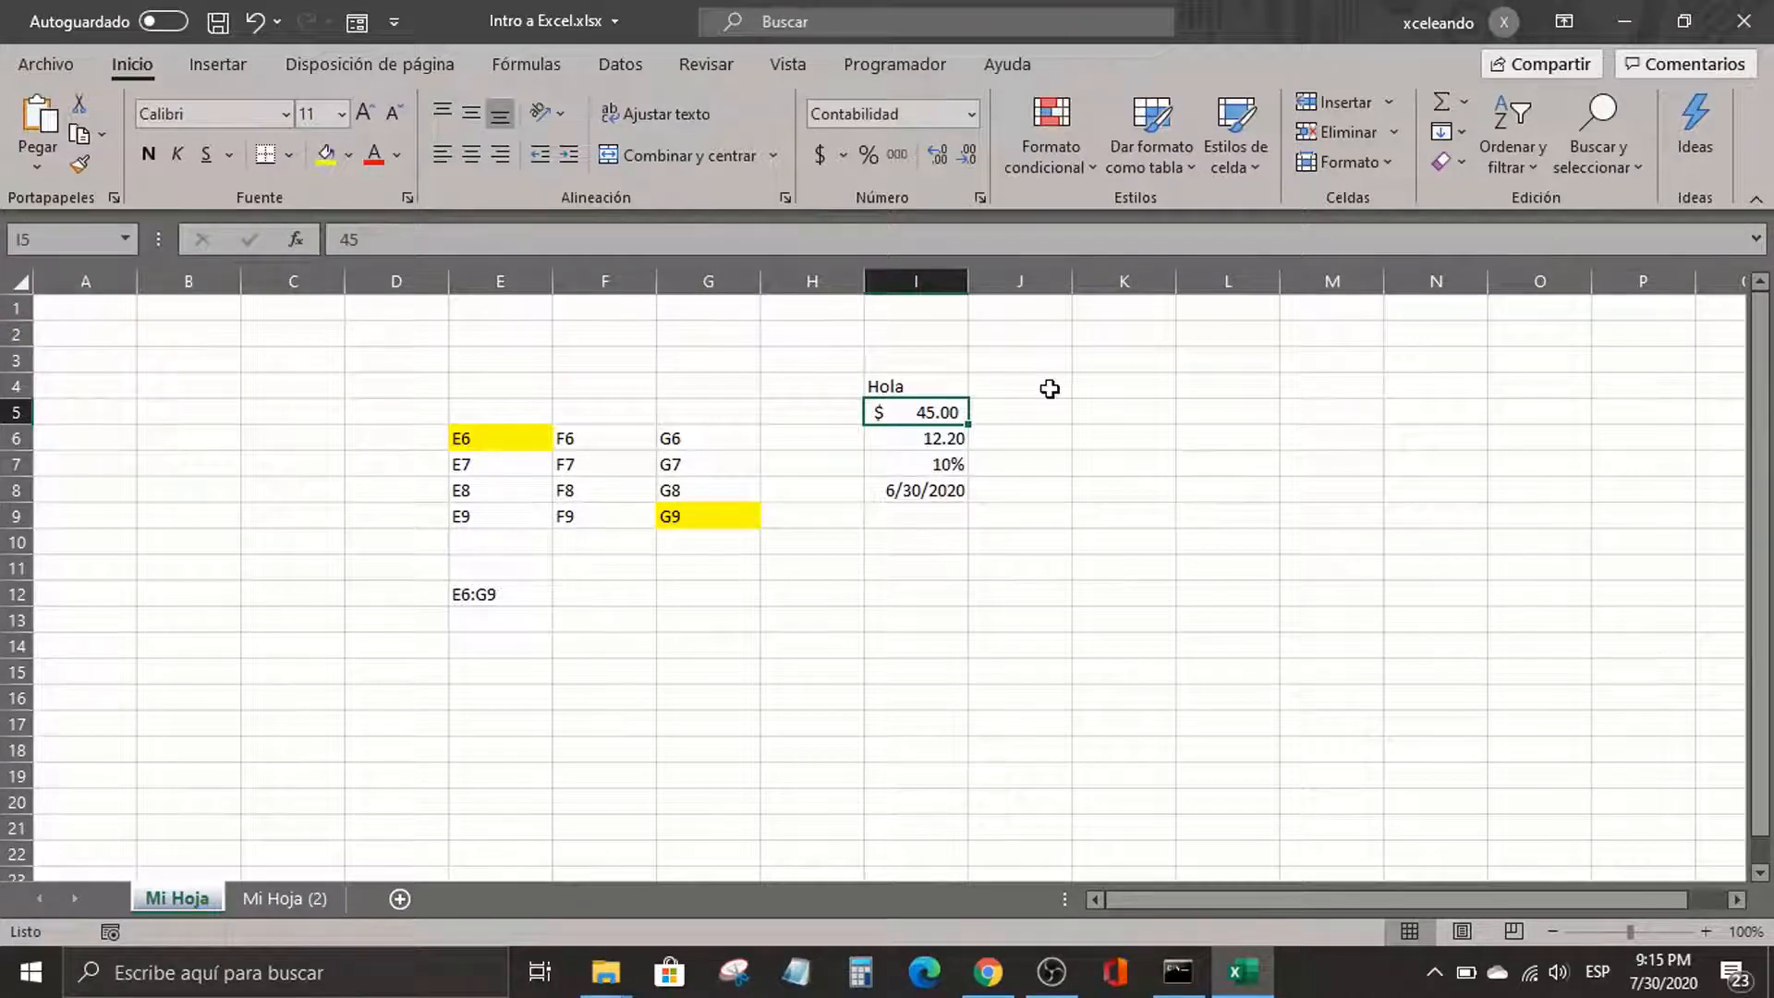
Set the format of cell I4, containing Hola, to Texto
click(906, 386)
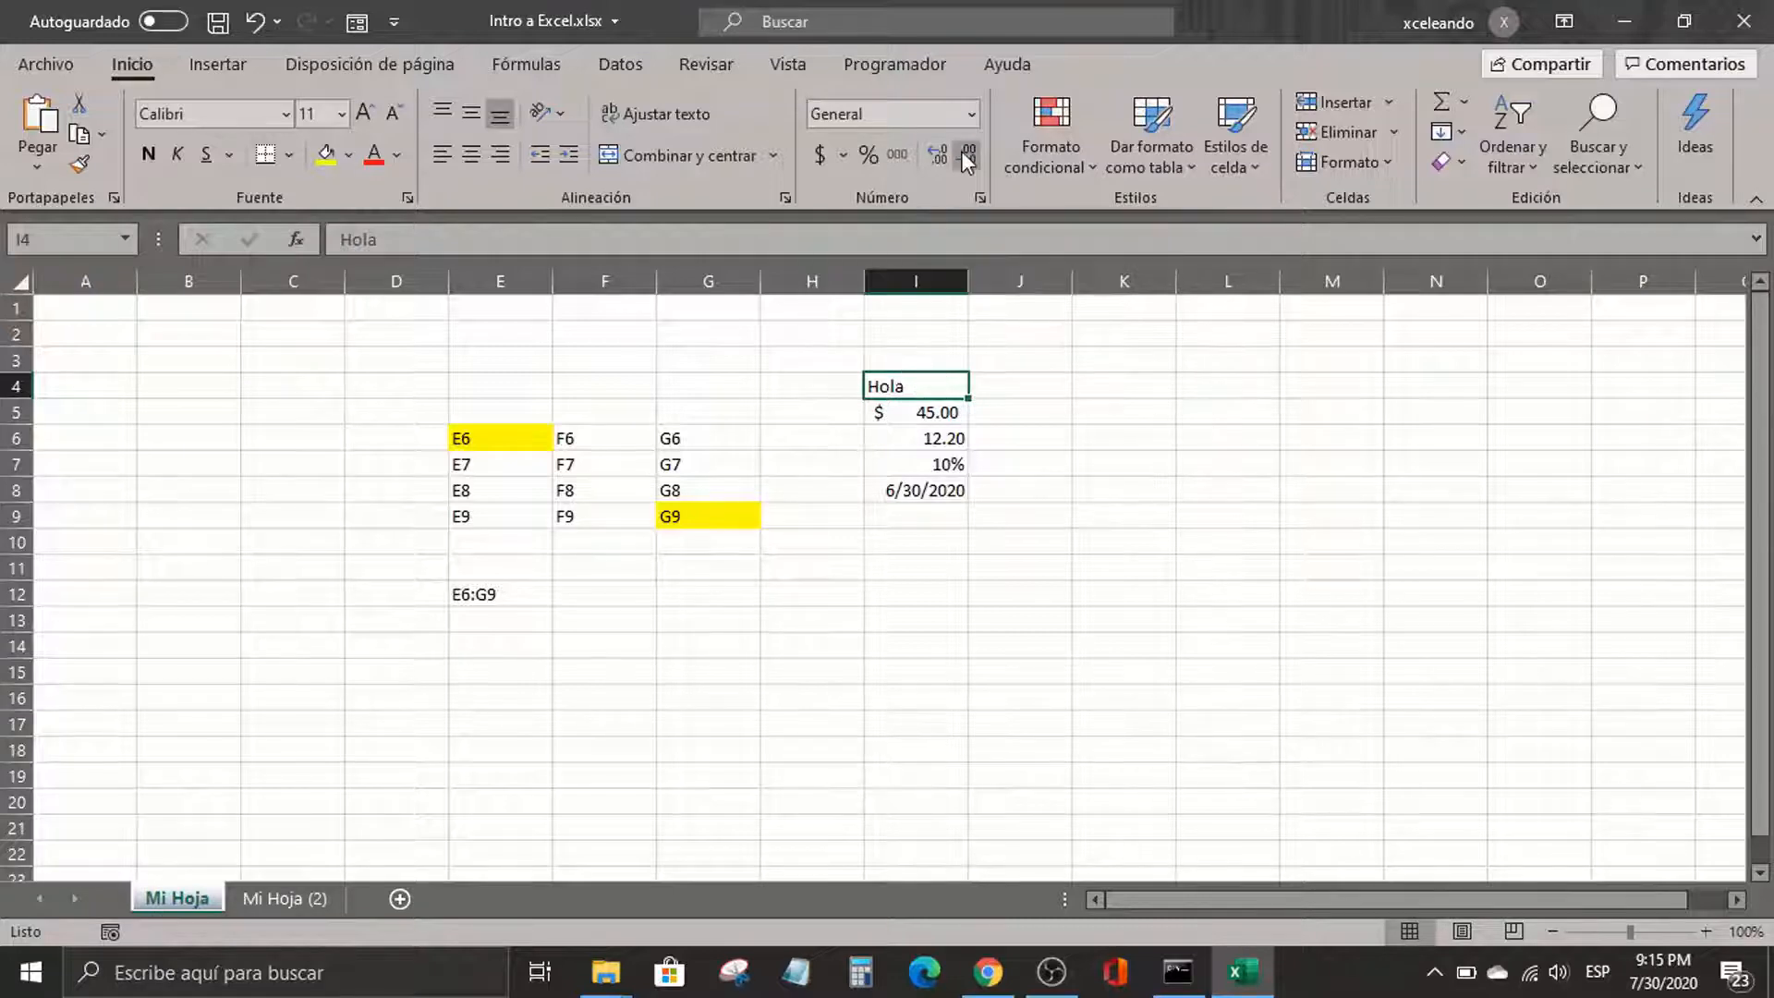
click(972, 119)
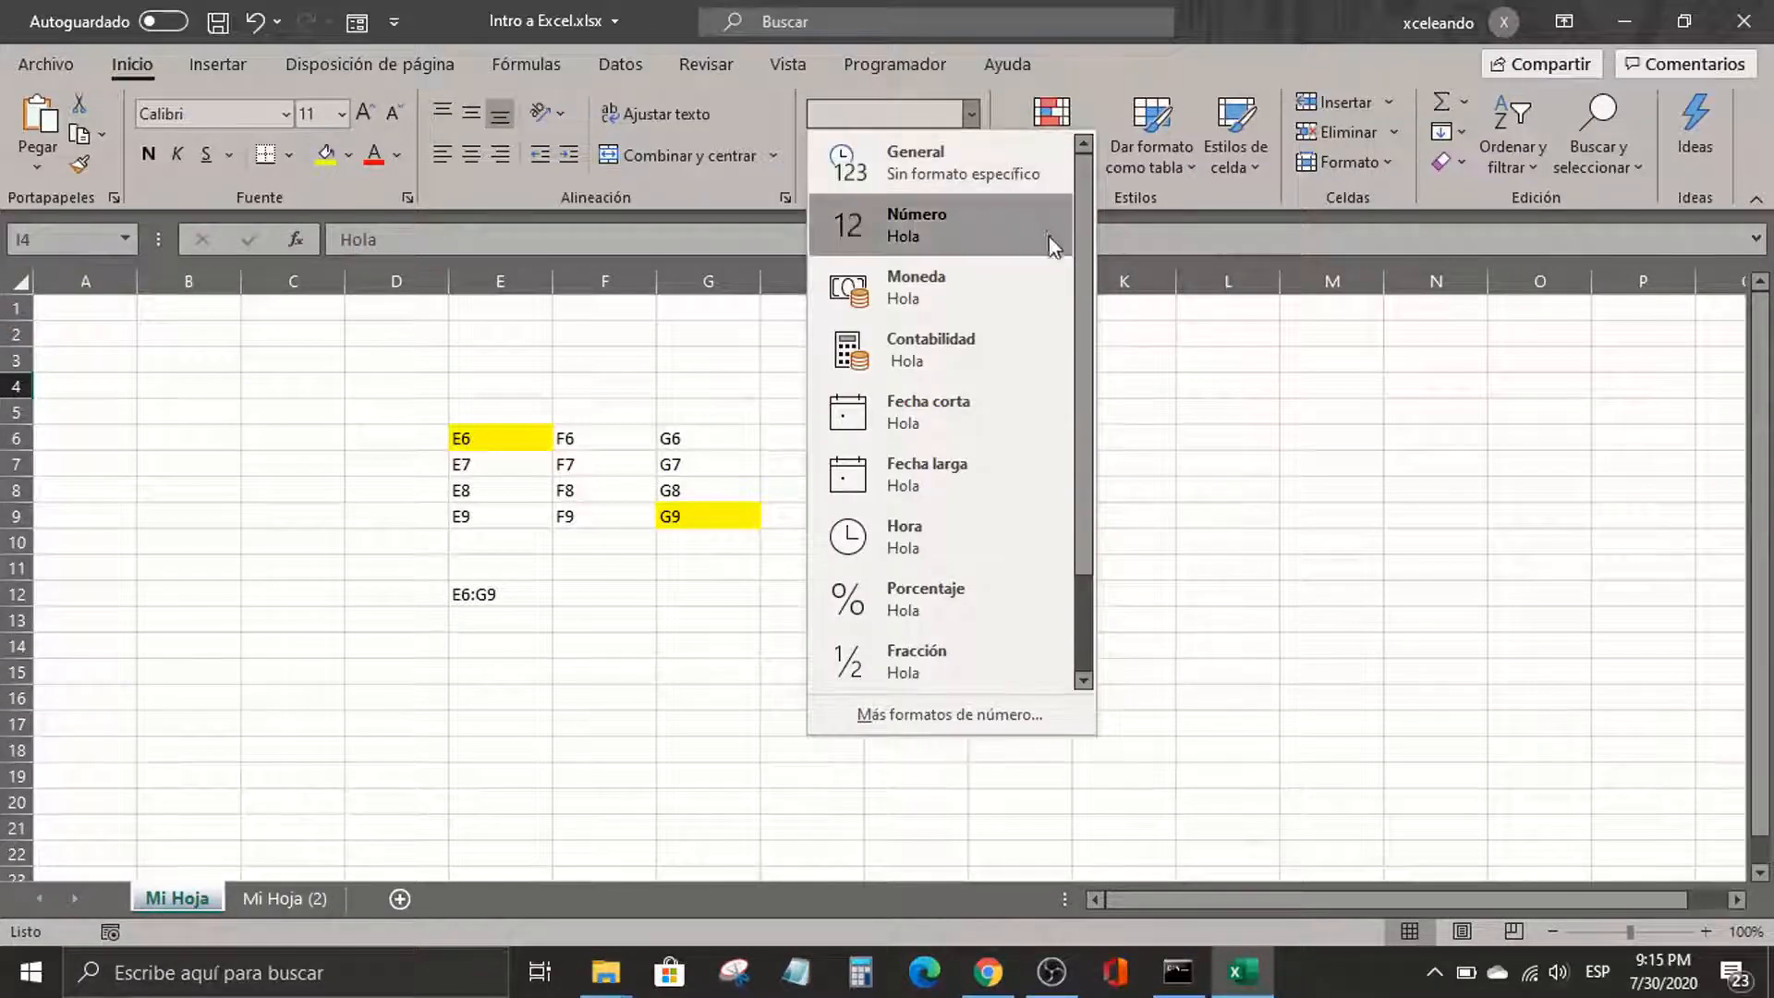
drag(1083, 297, 1085, 396)
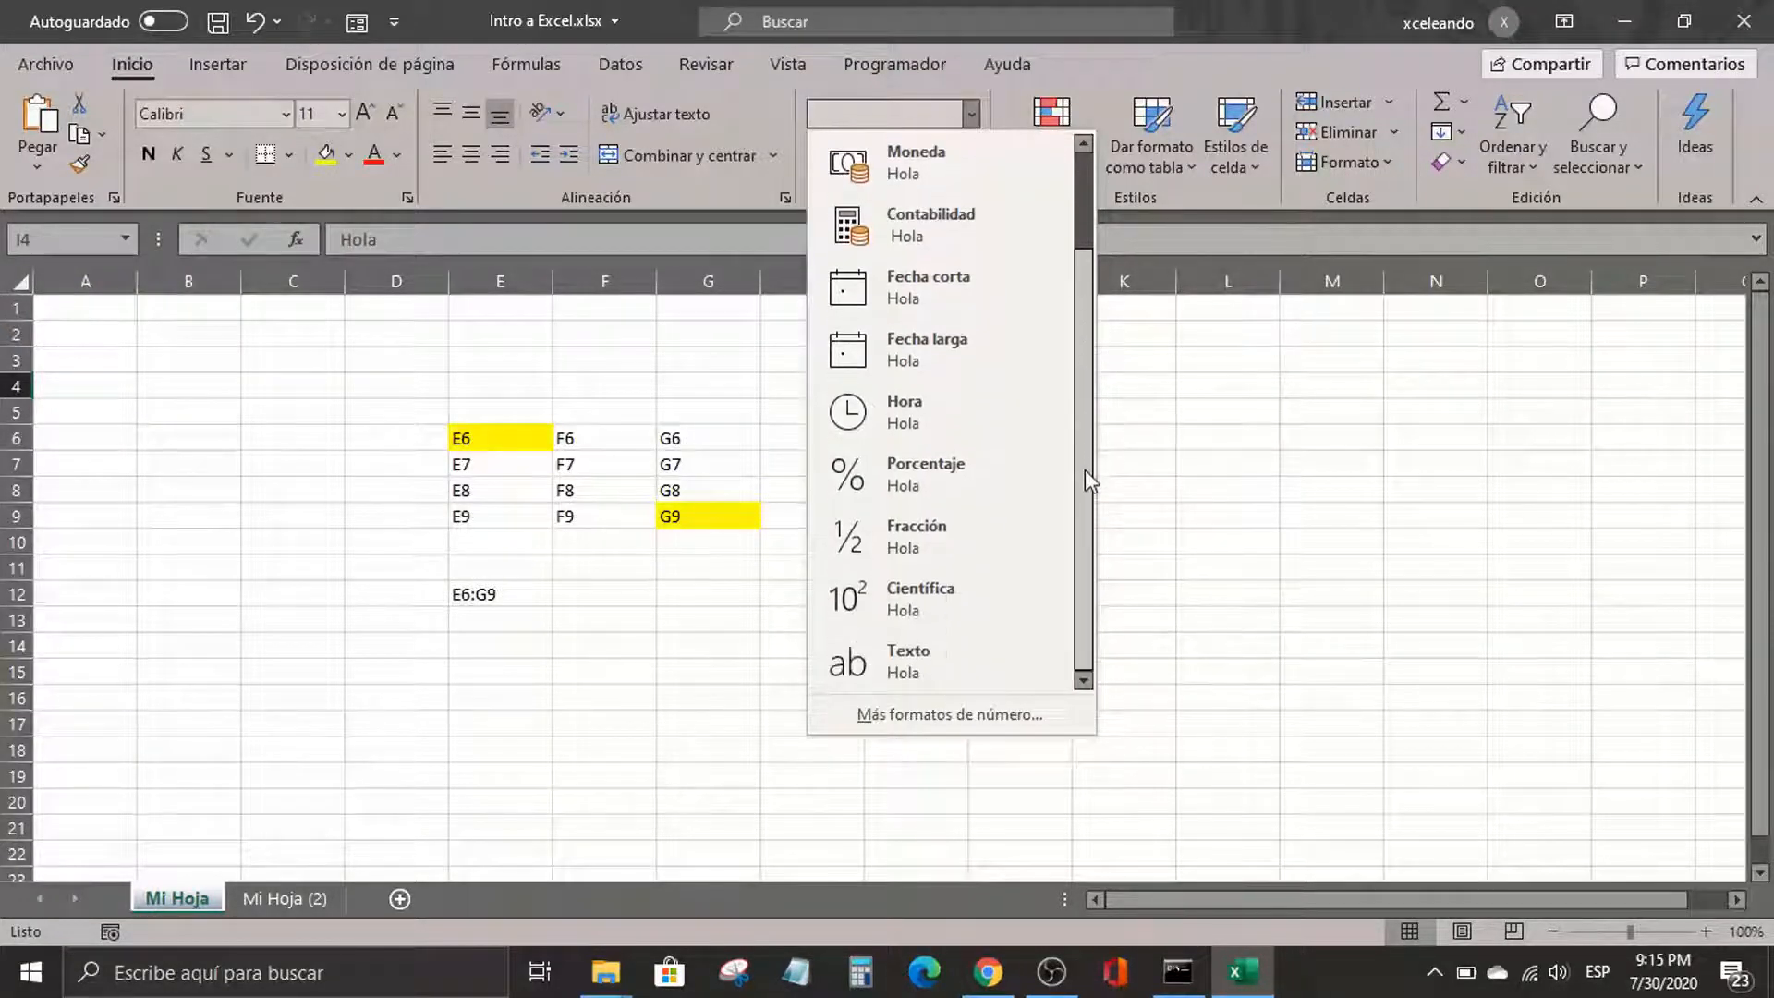
click(1014, 663)
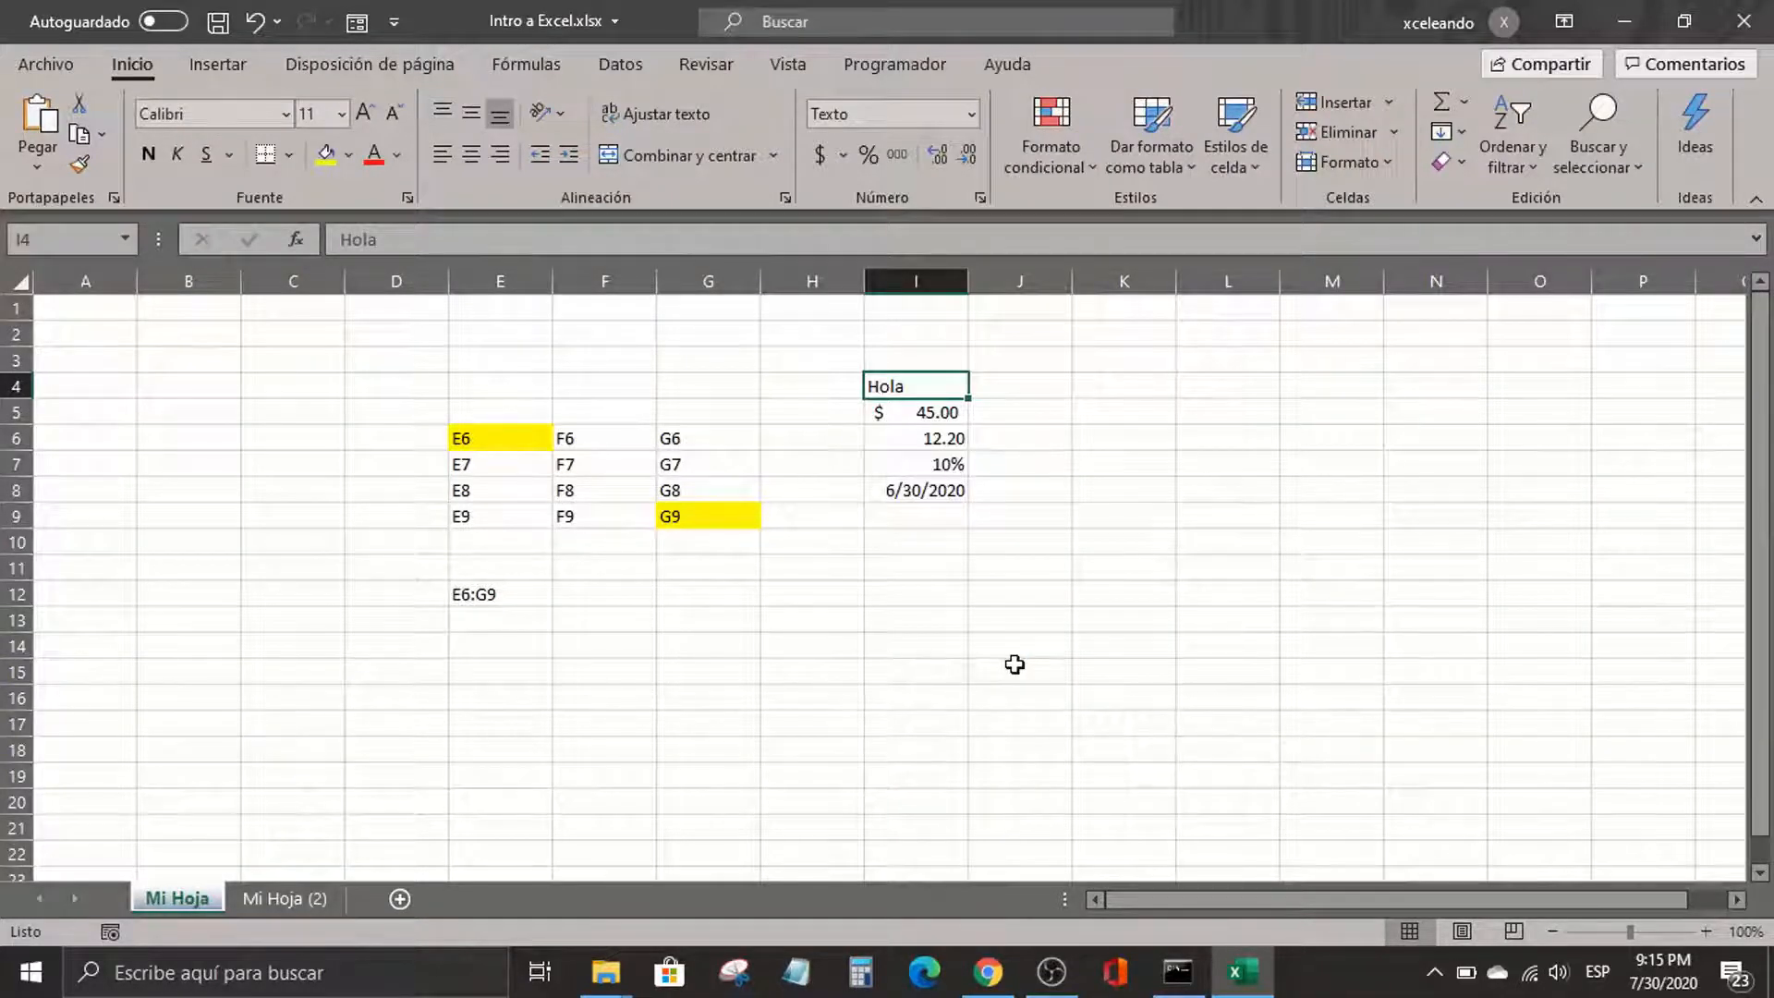
Review the formats now assigned to cells I4 through I8, one cell at a time
key(Down)
key(Down)
key(Down)
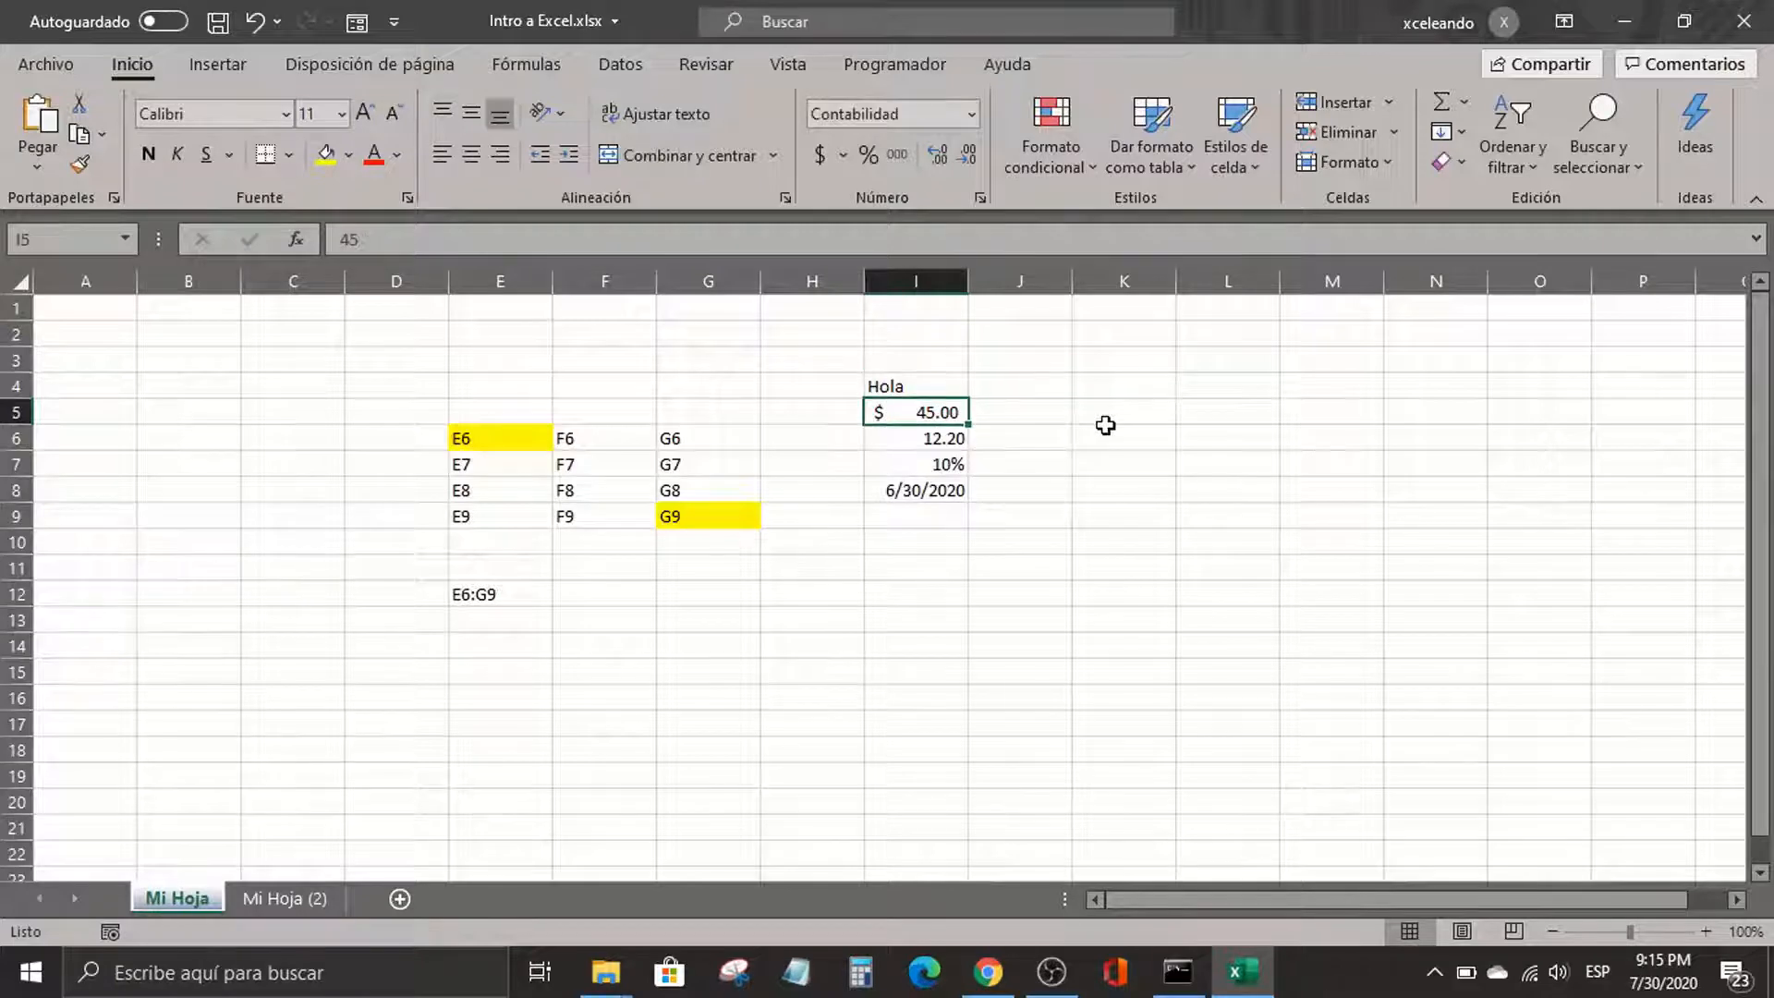
key(Down)
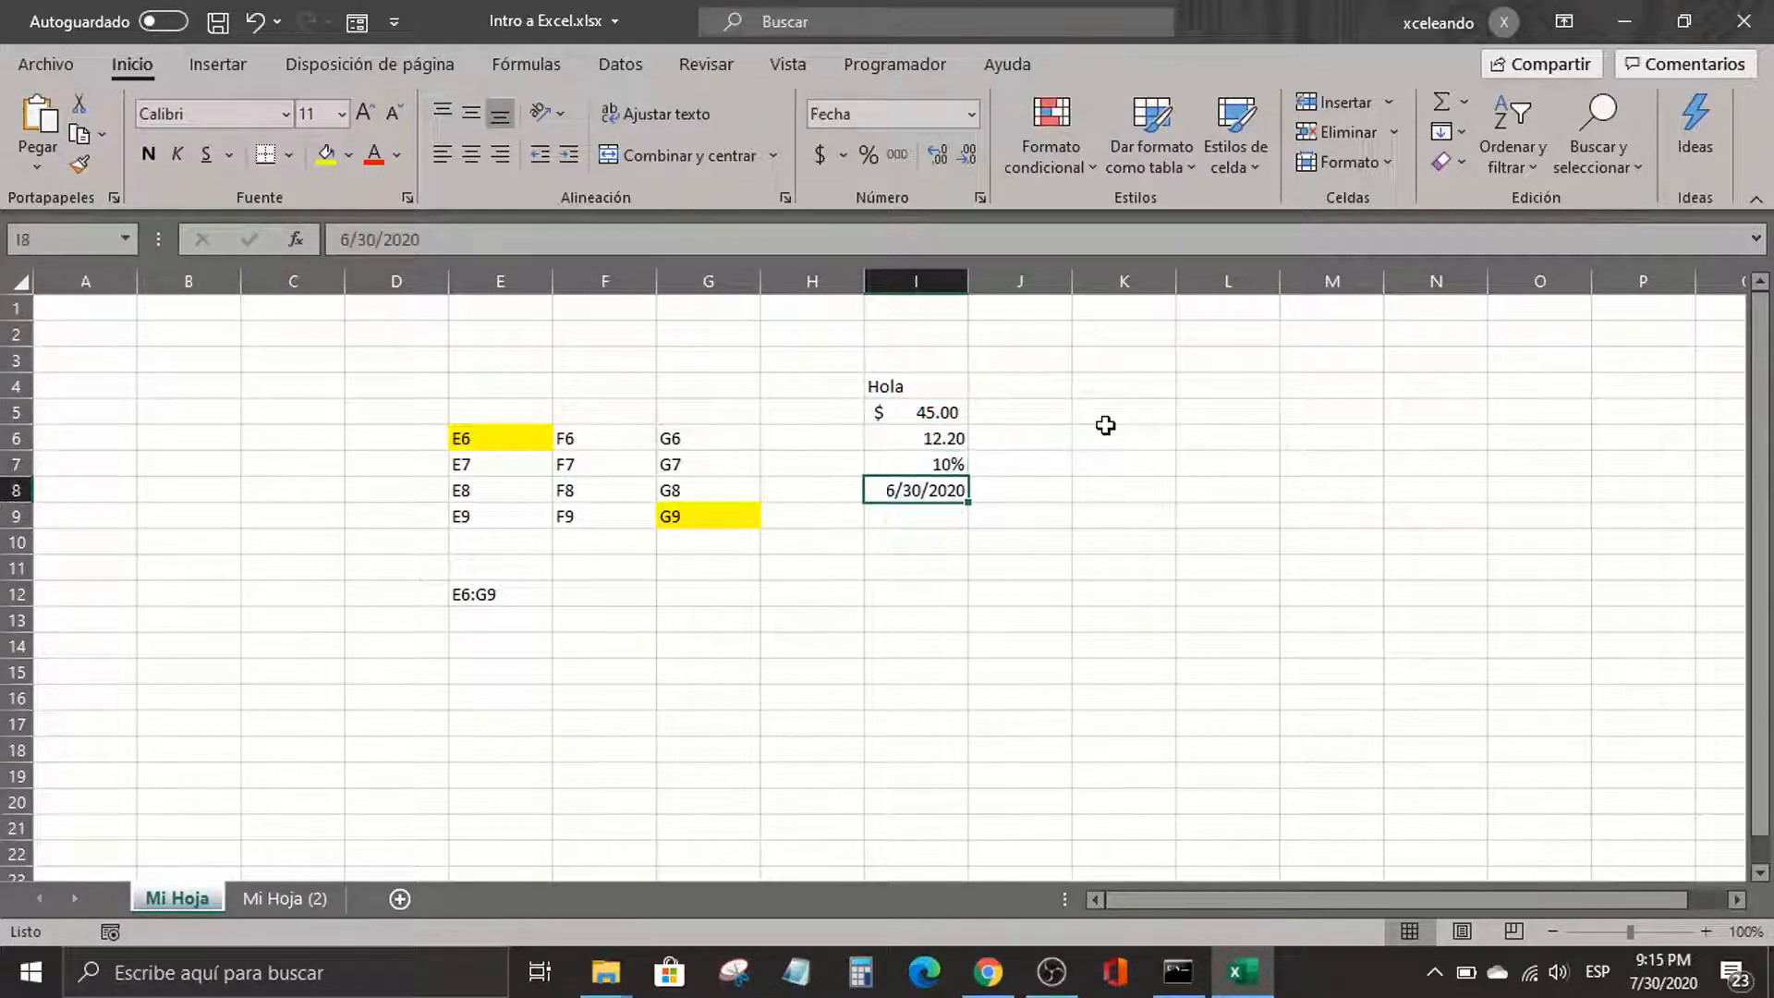
key(Up)
key(Up)
key(Up)
key(Up)
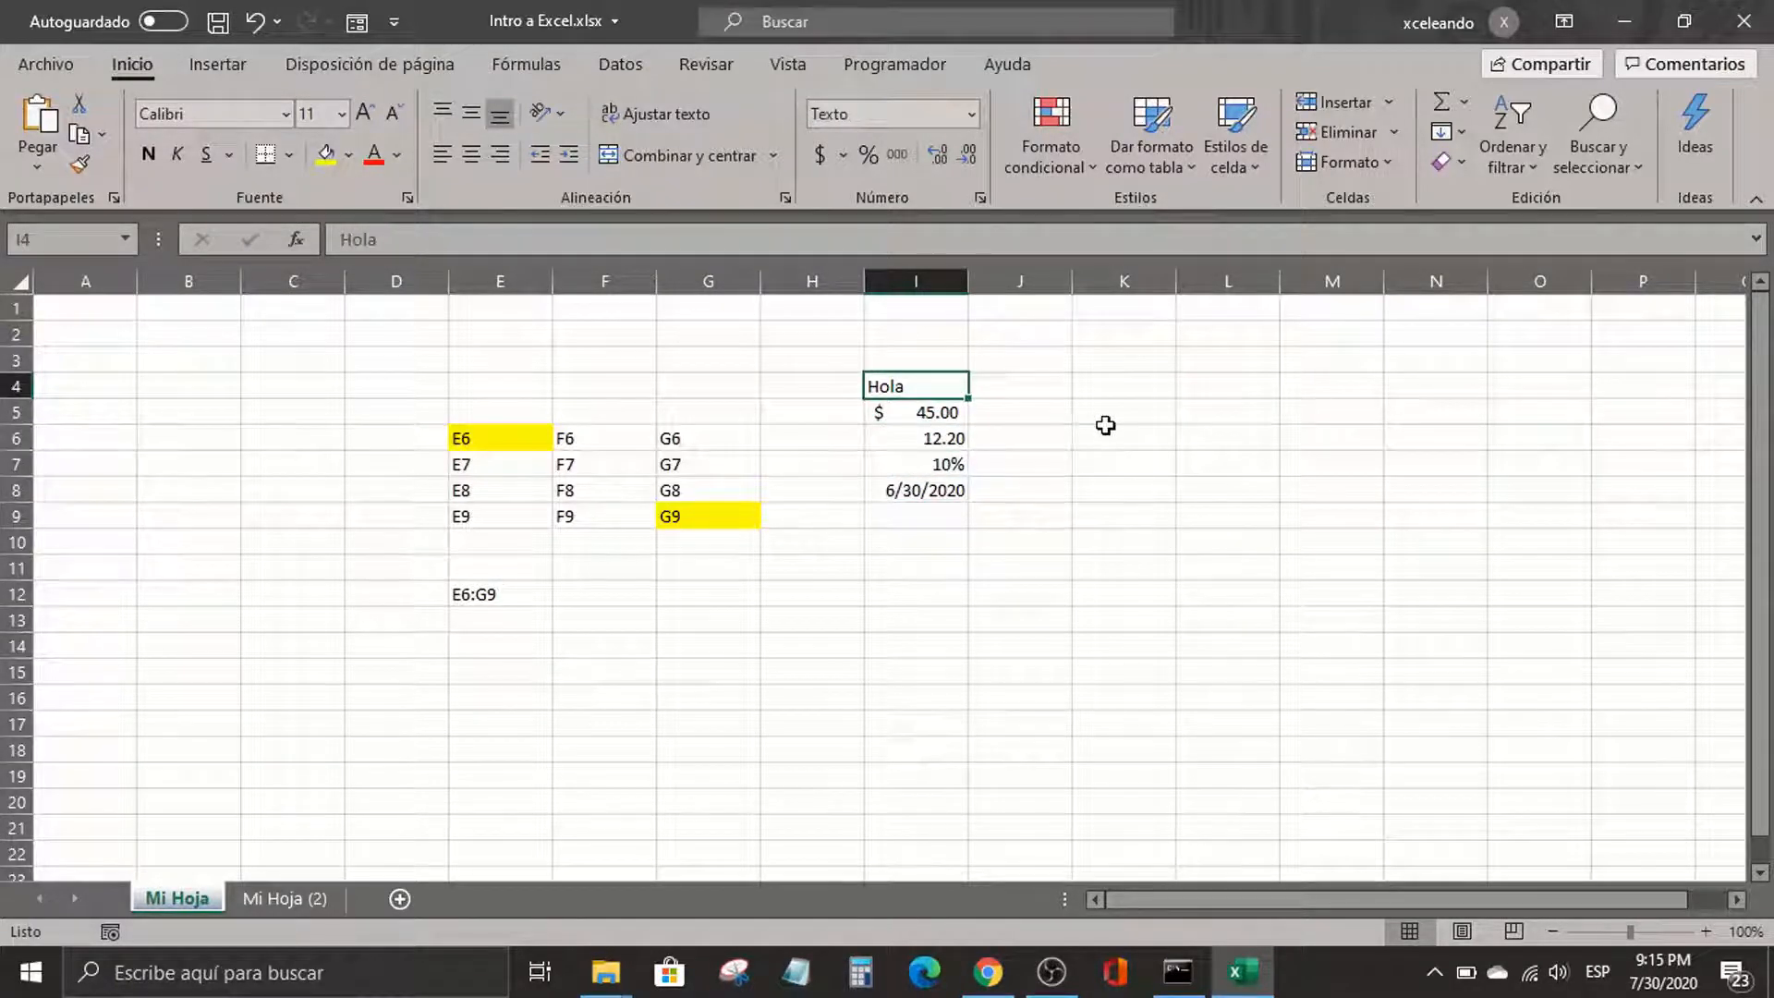
key(Down)
key(Down)
key(Down)
key(Down)
key(Up)
key(Up)
key(Up)
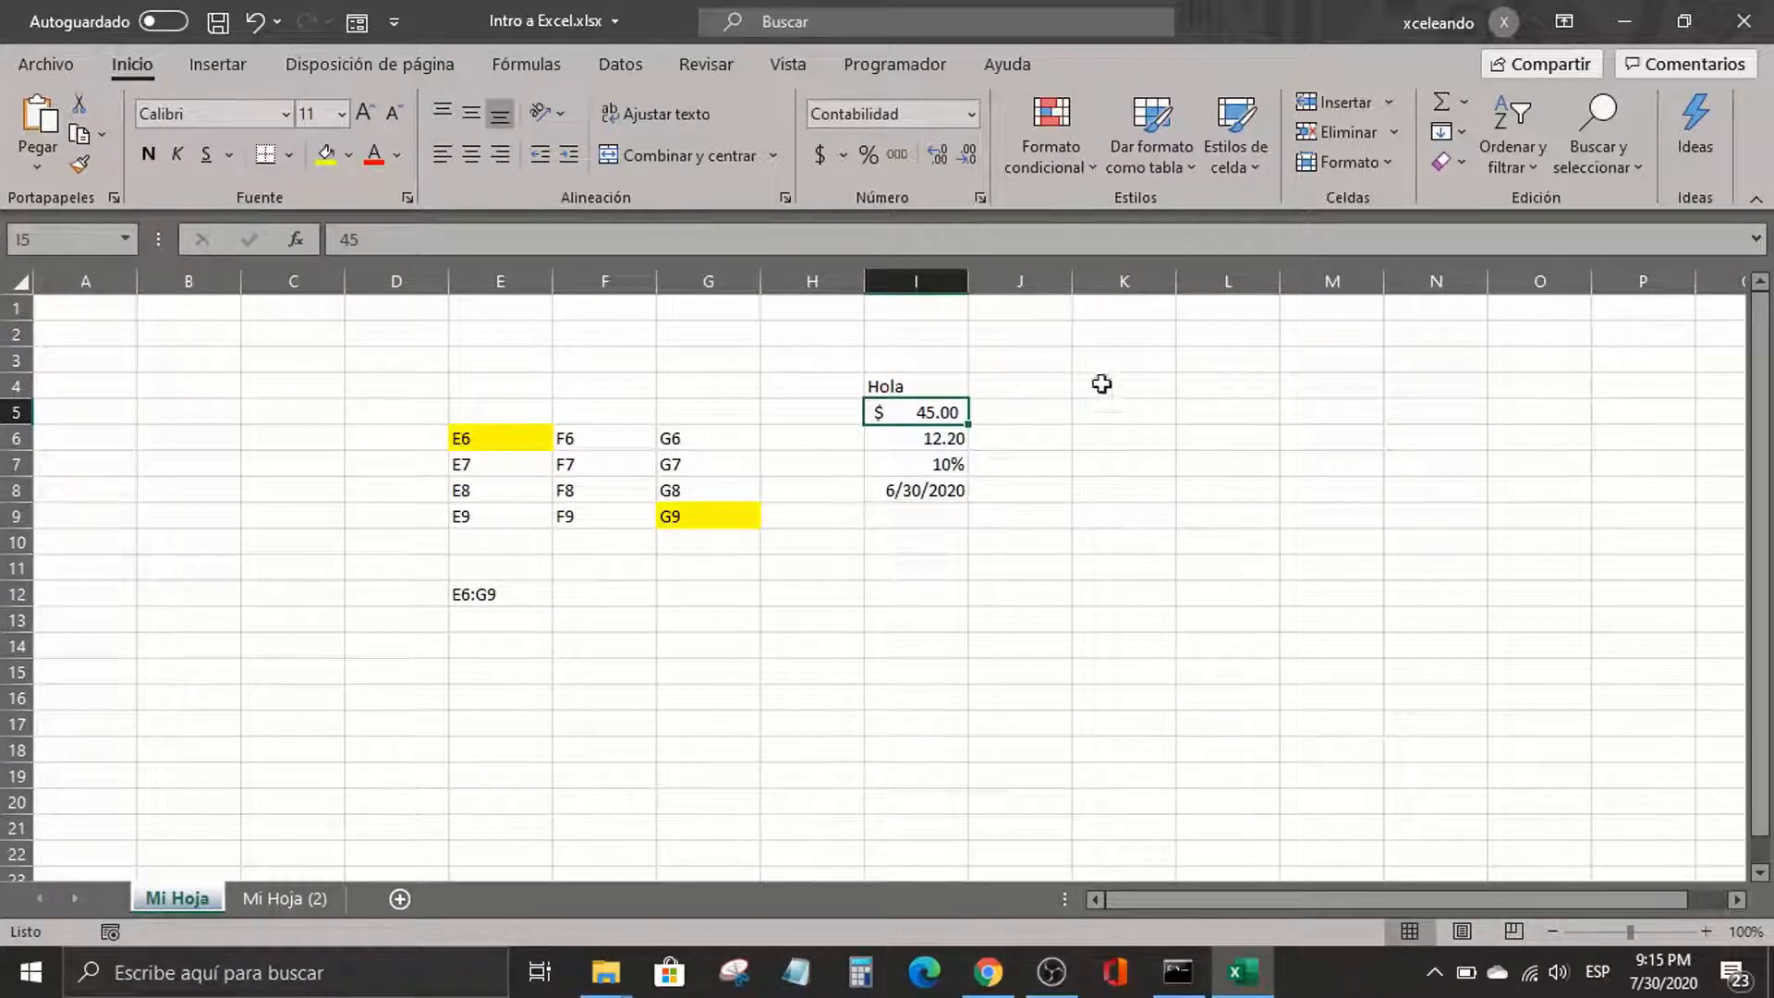
Enter the formula =45+845 in cell K5
click(1109, 417)
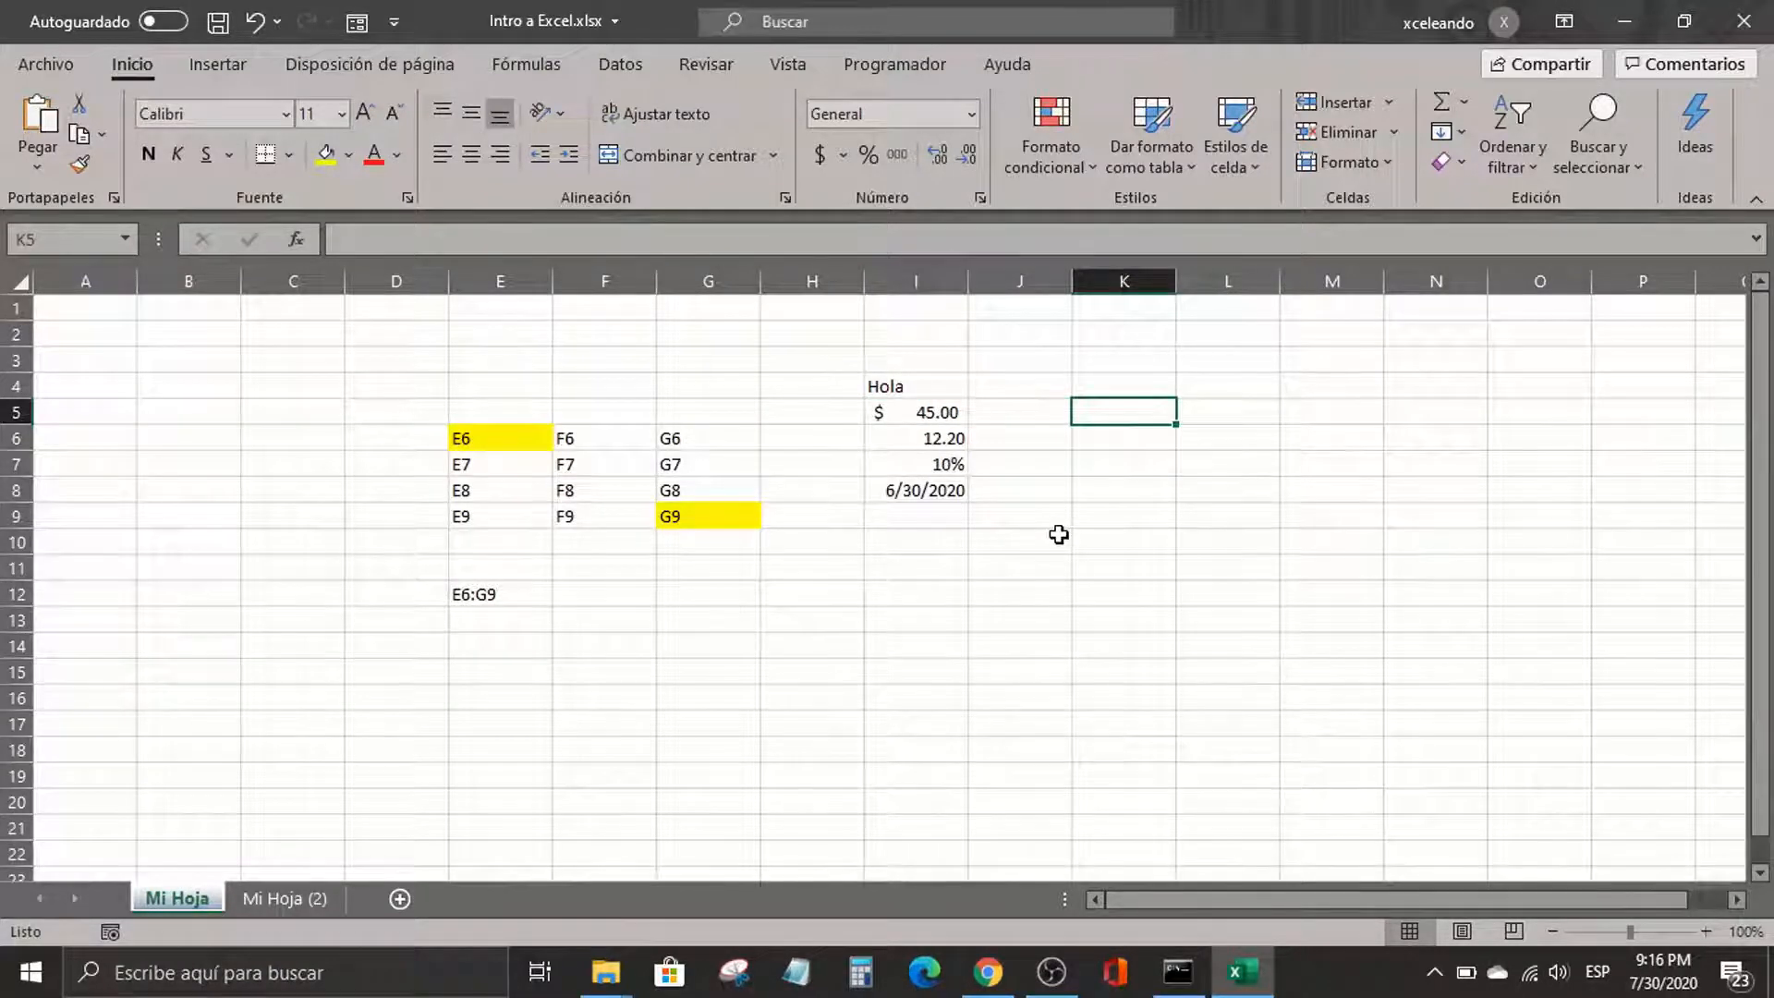
text(=)
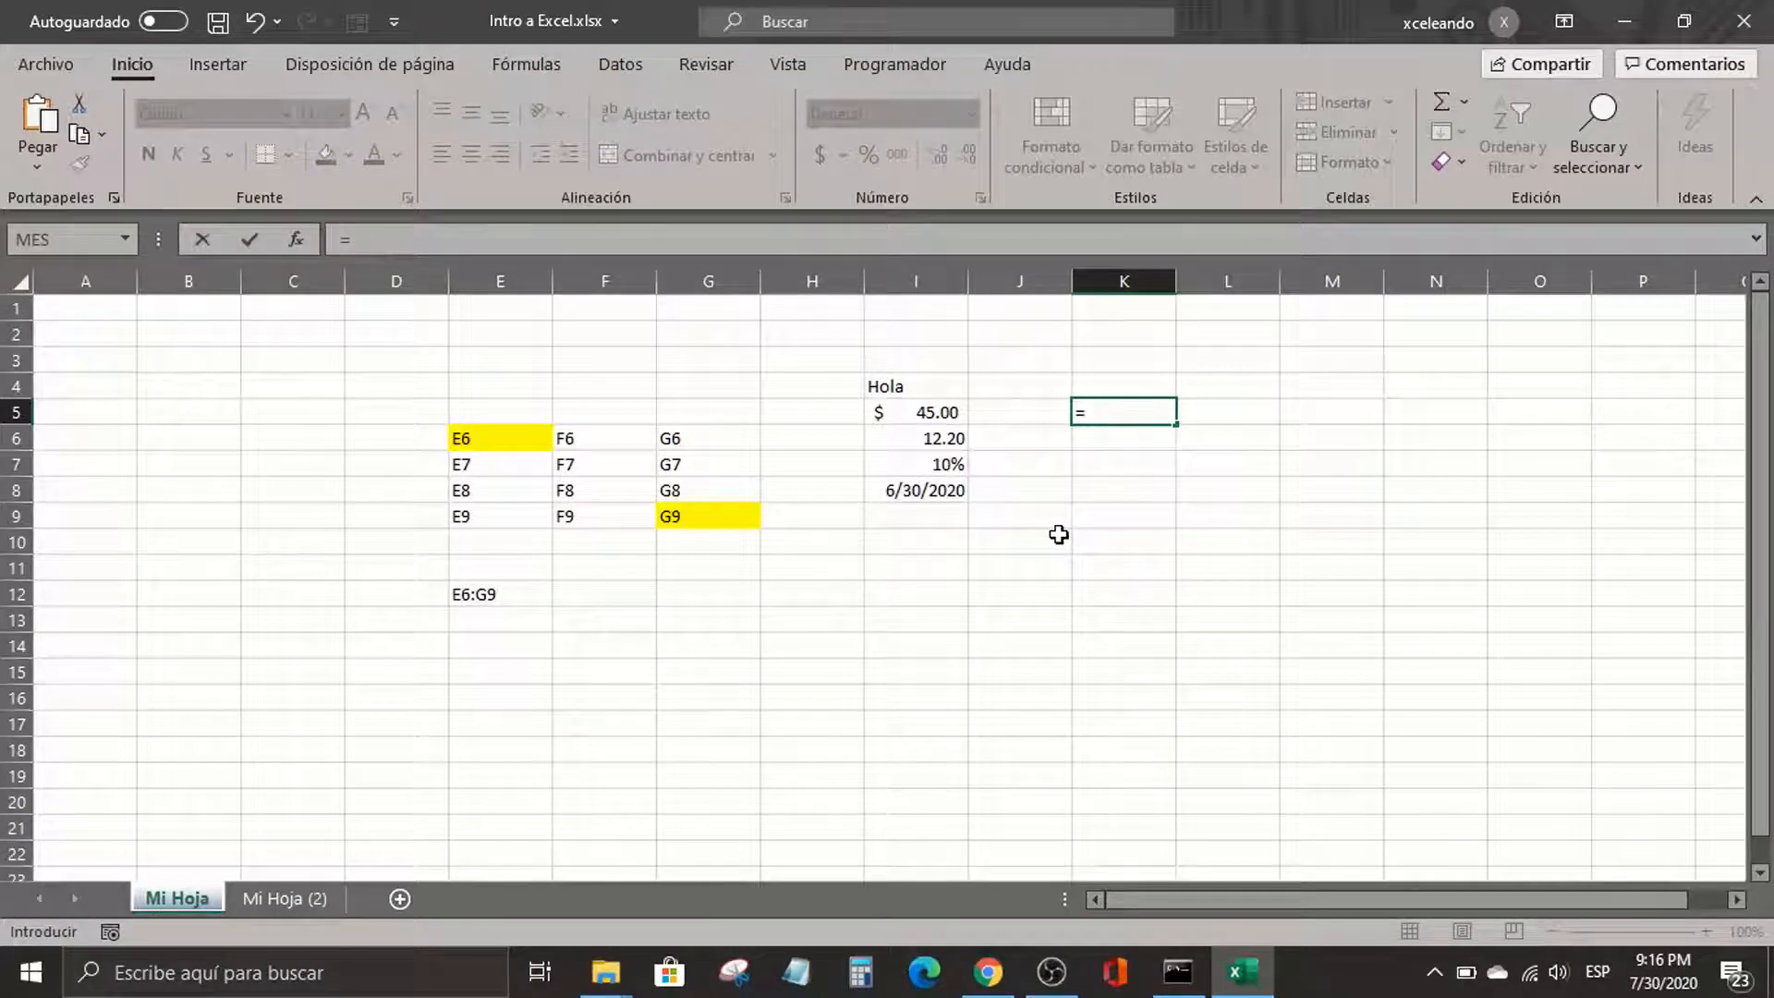
text(45+845)
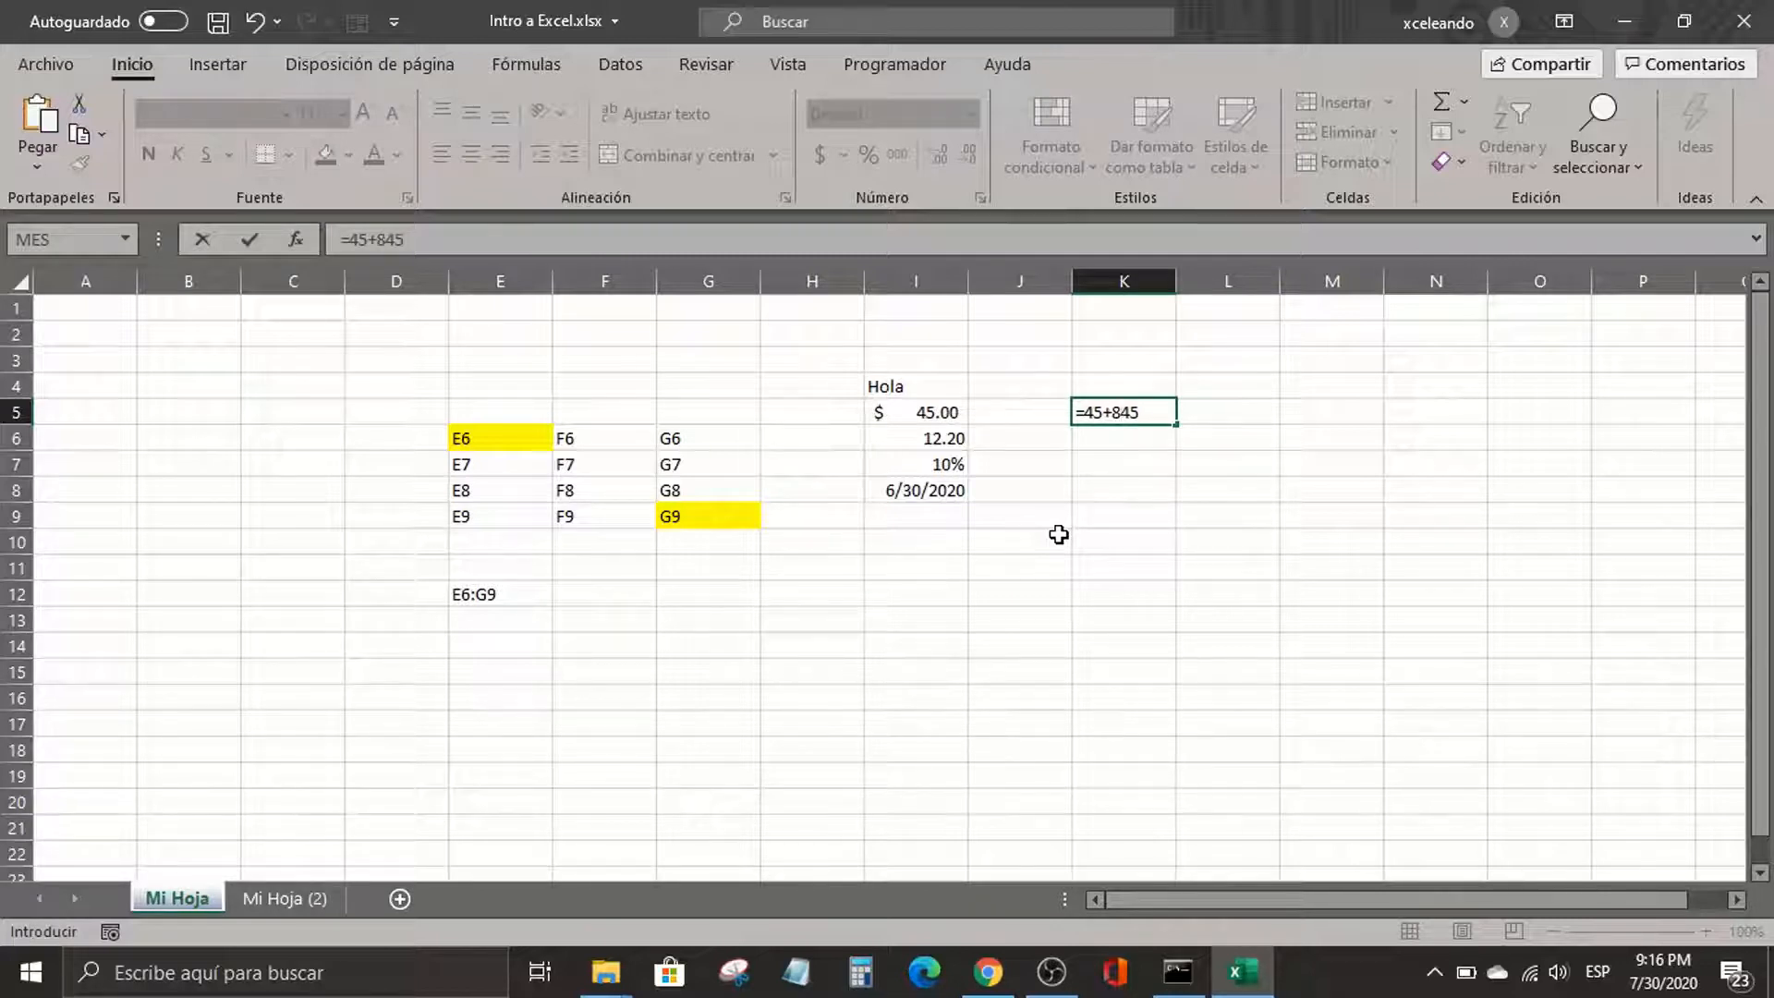
key(Return)
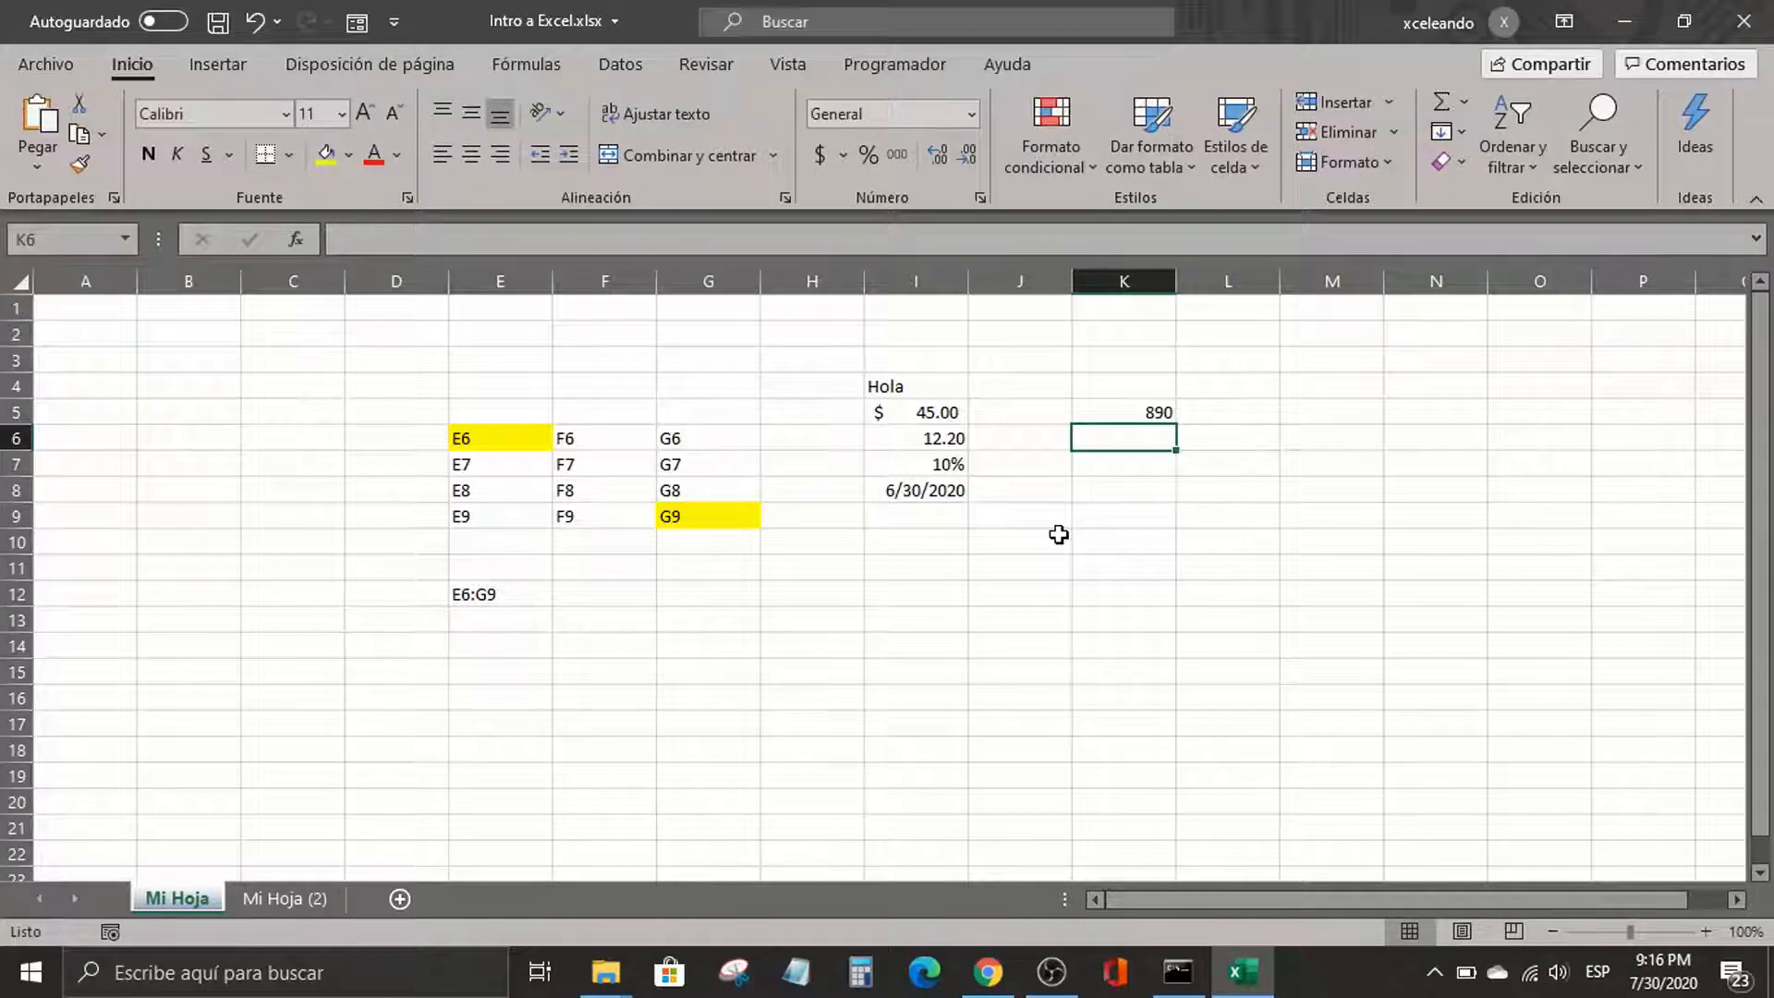
Enter a formula in cell K6 that multiplies the referenced cells, =I6*I7
text(=)
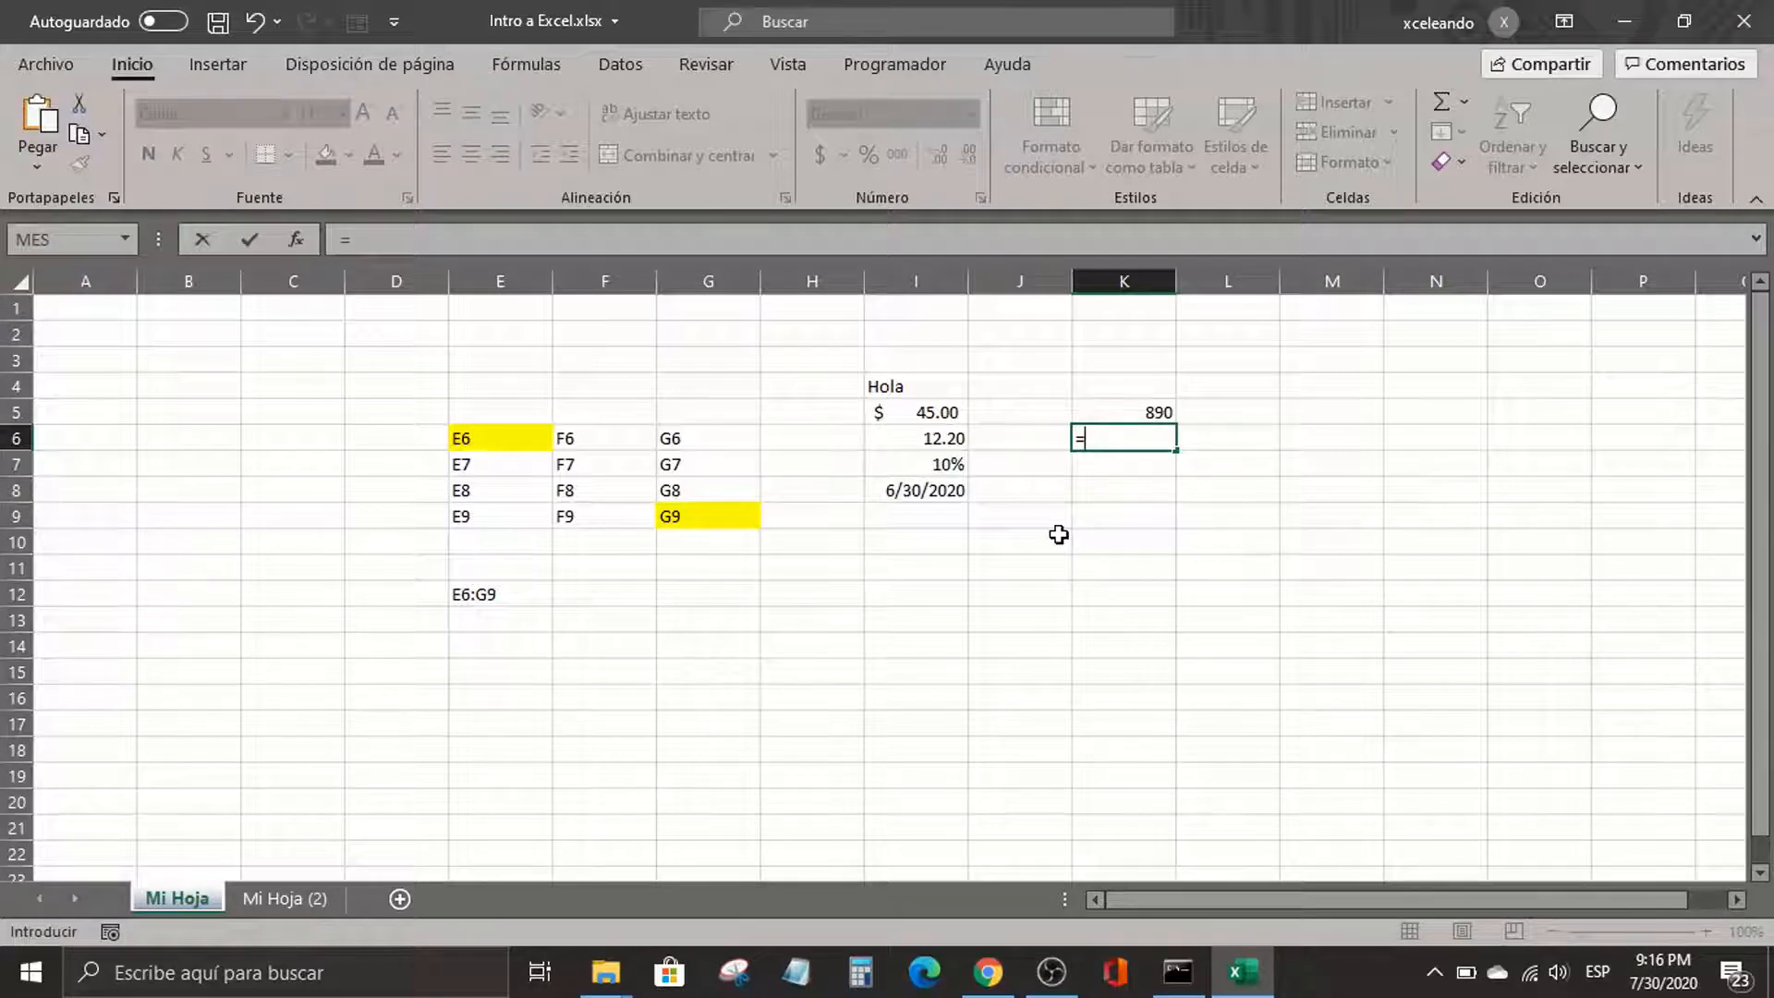
click(941, 438)
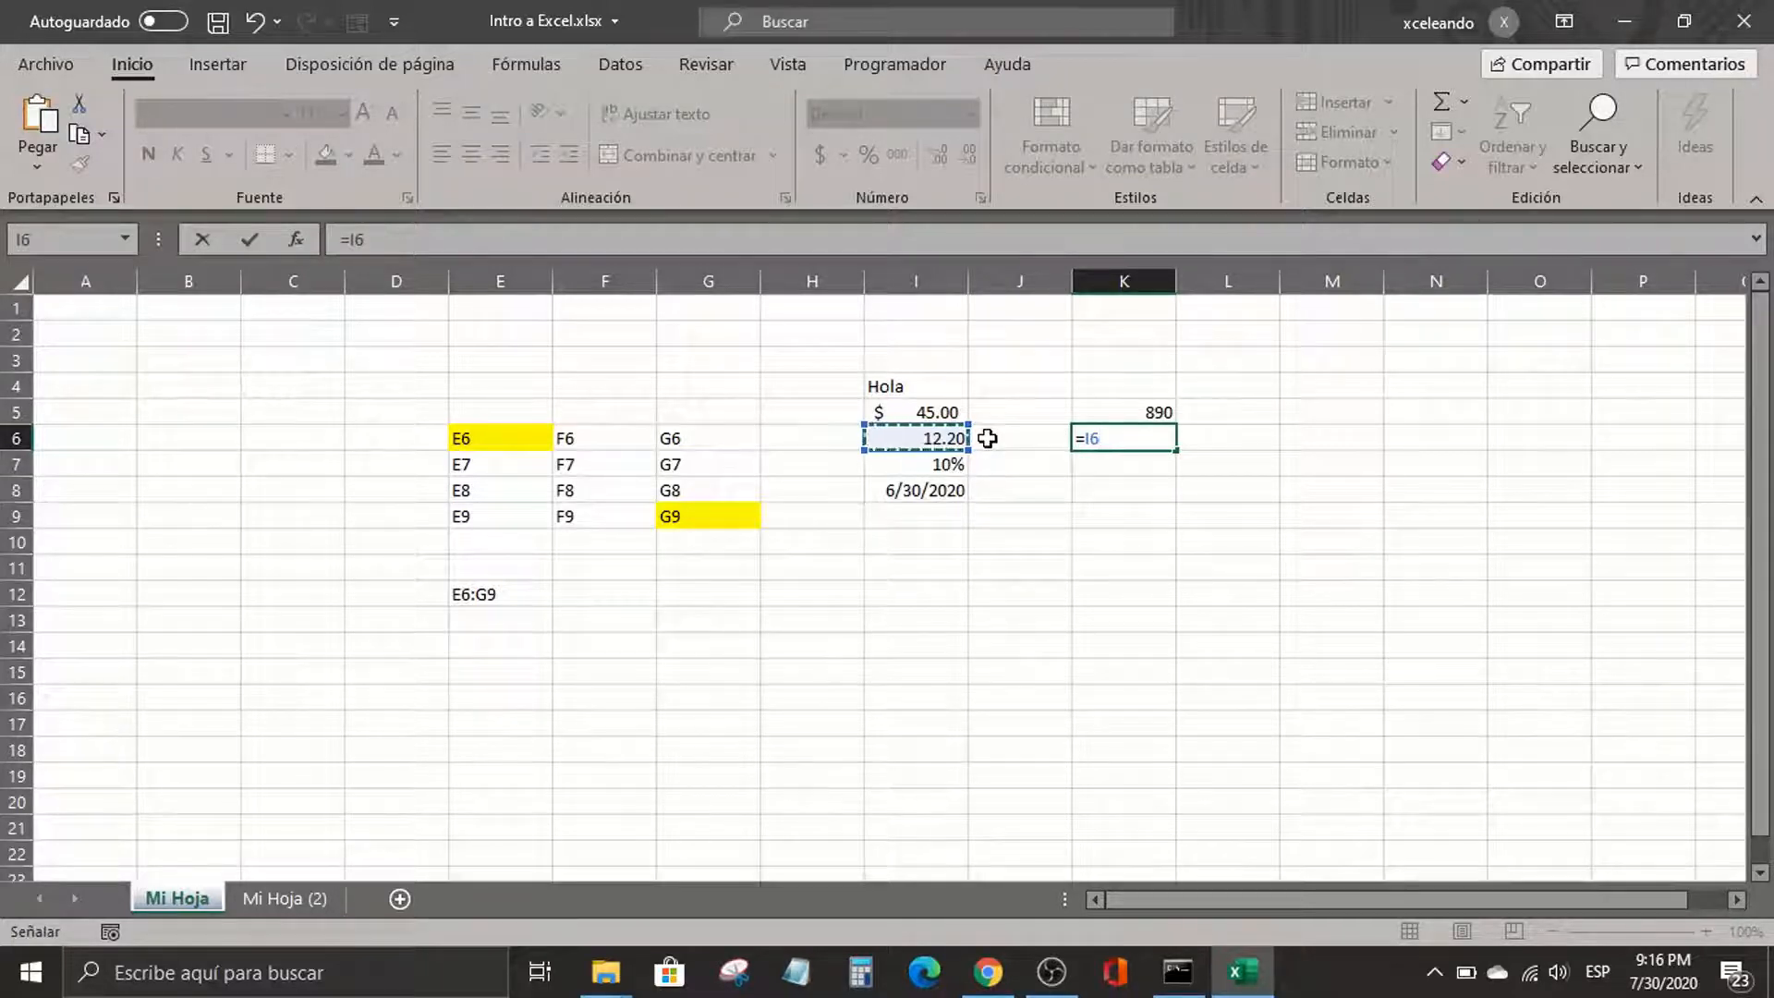
text(*)
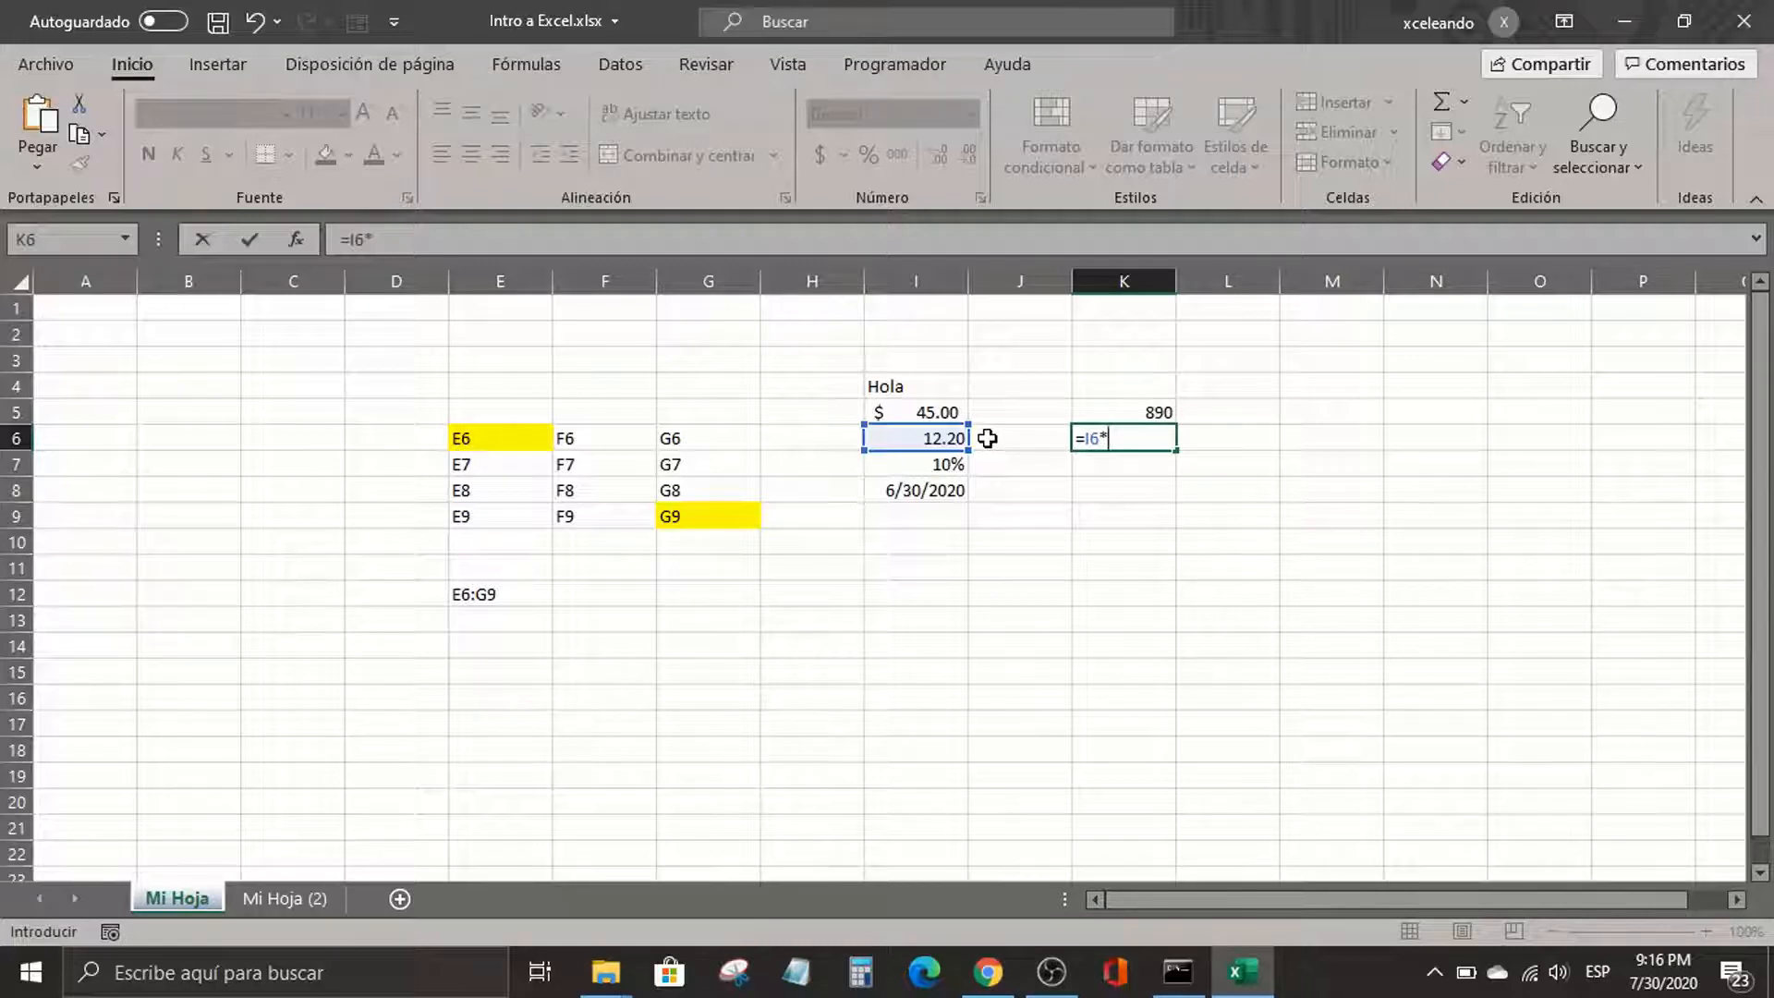
click(935, 464)
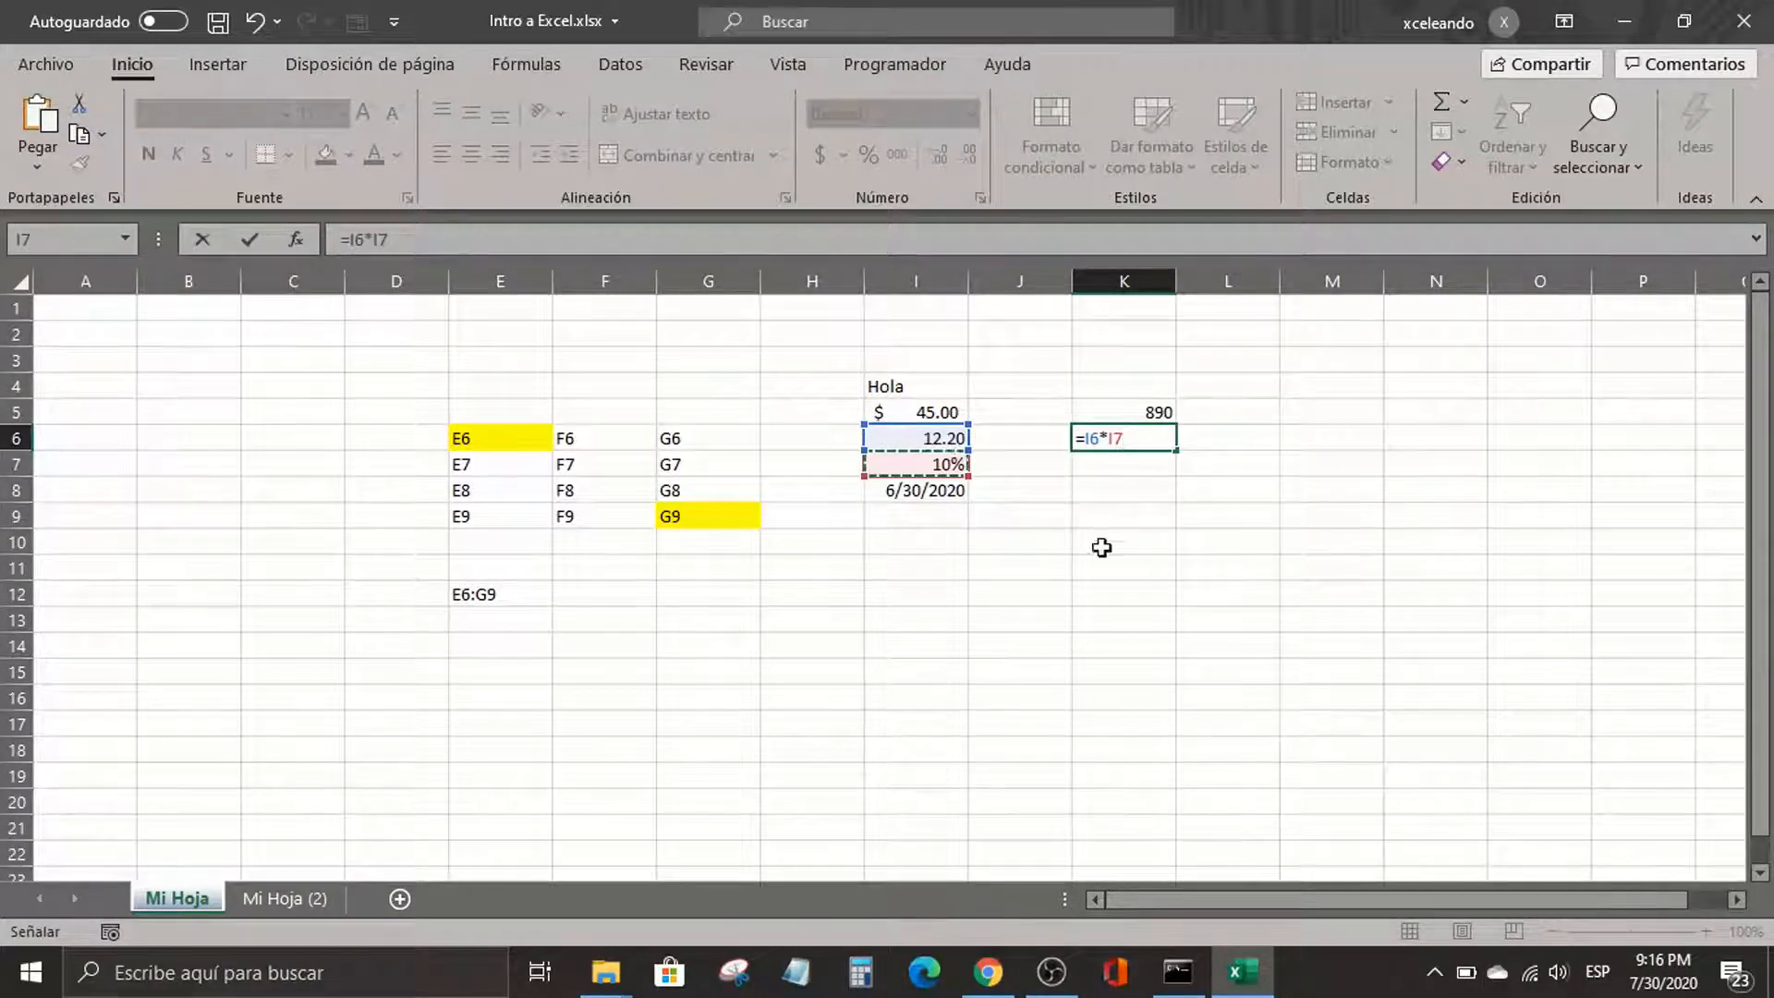
key(Return)
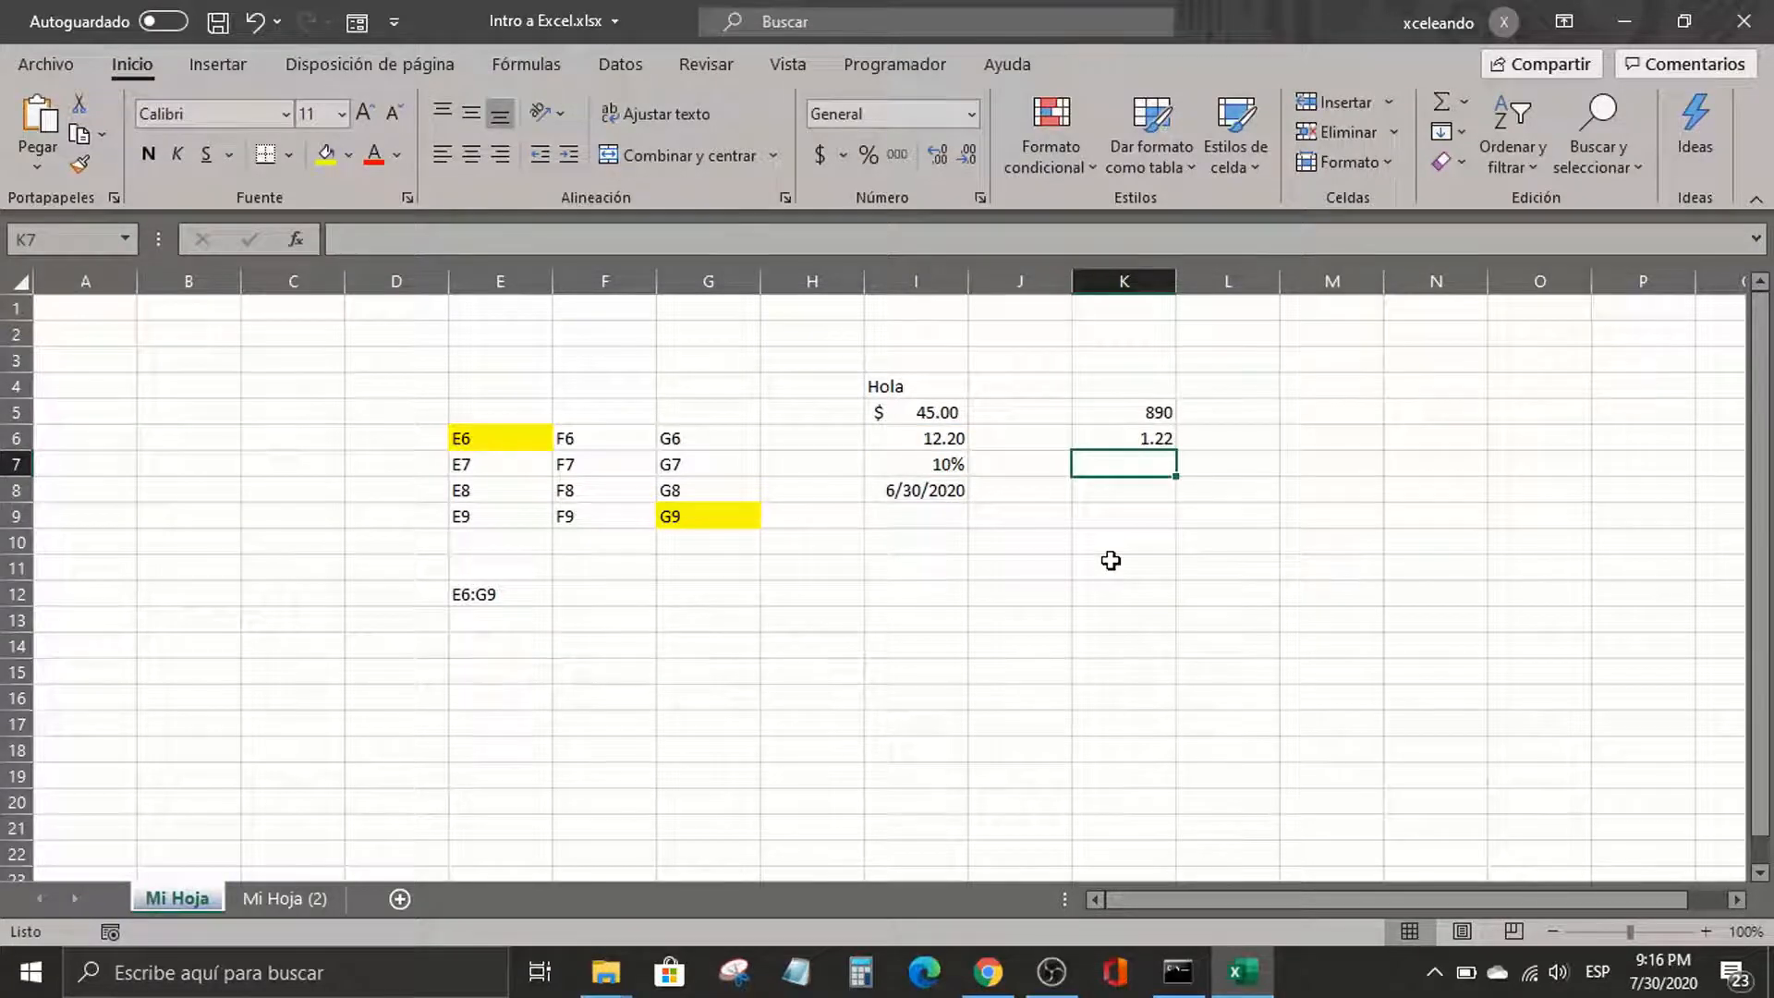
Examine the formulas in K5 and K6, including the cells that K6 references, without changing them
key(Up)
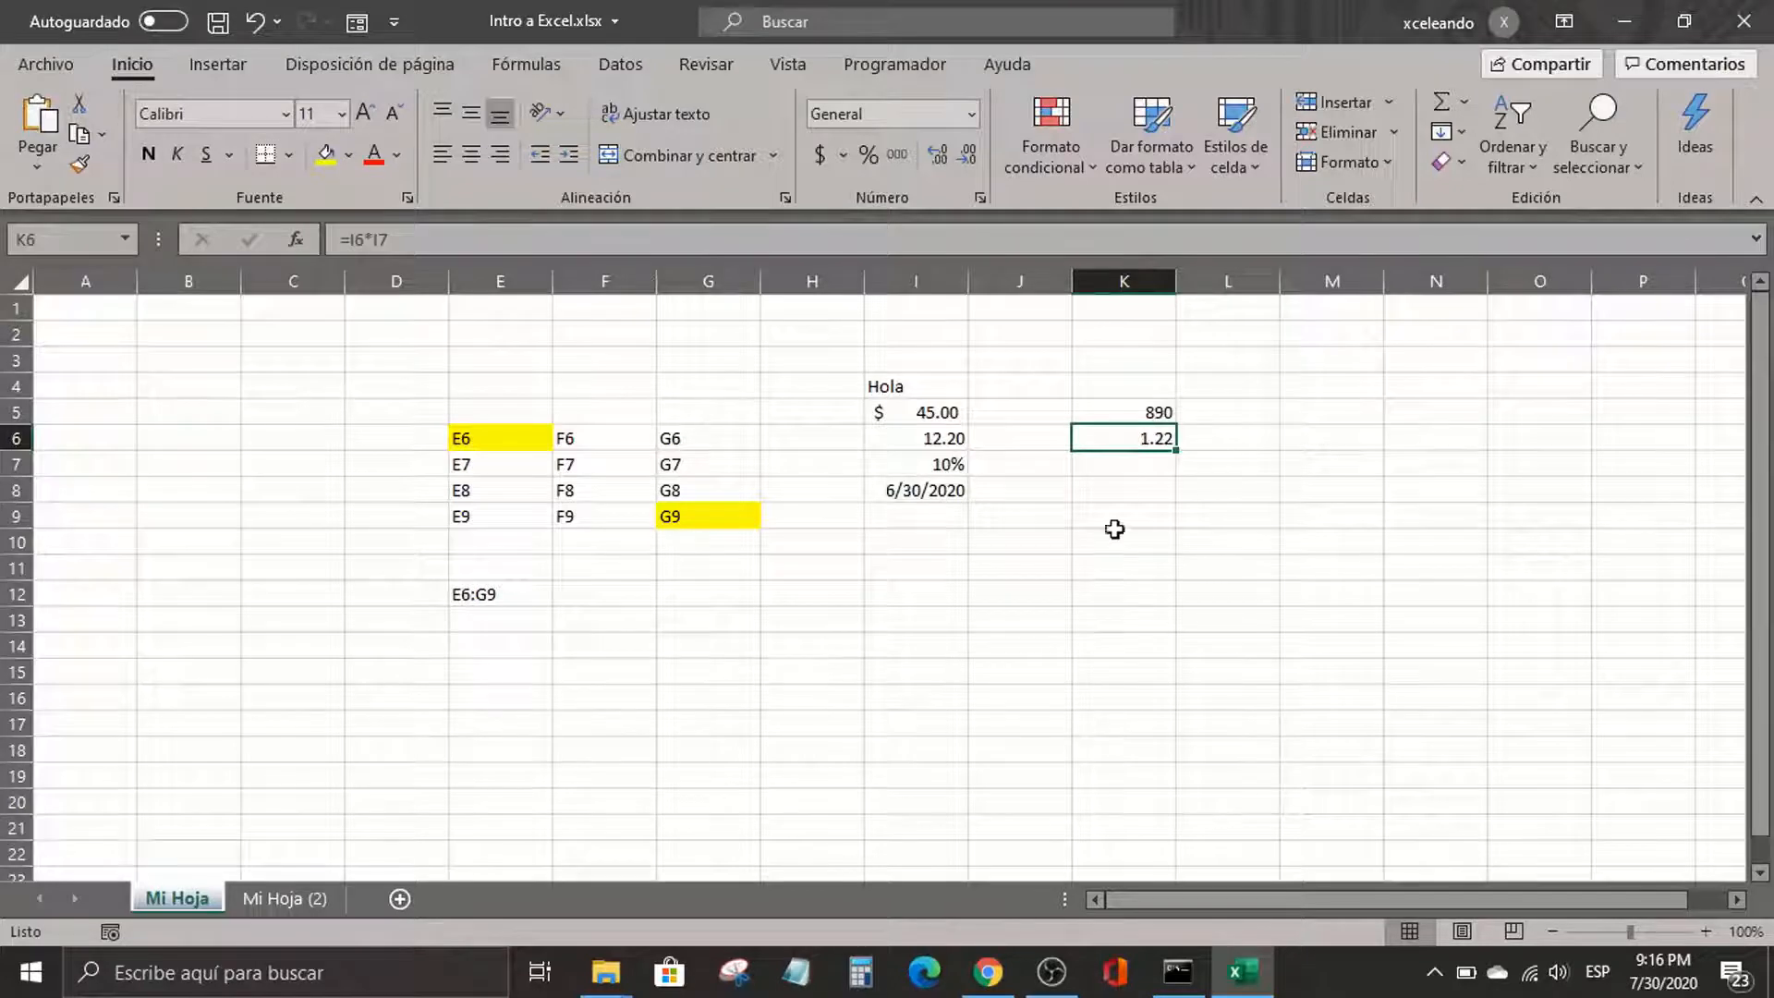
click(1153, 408)
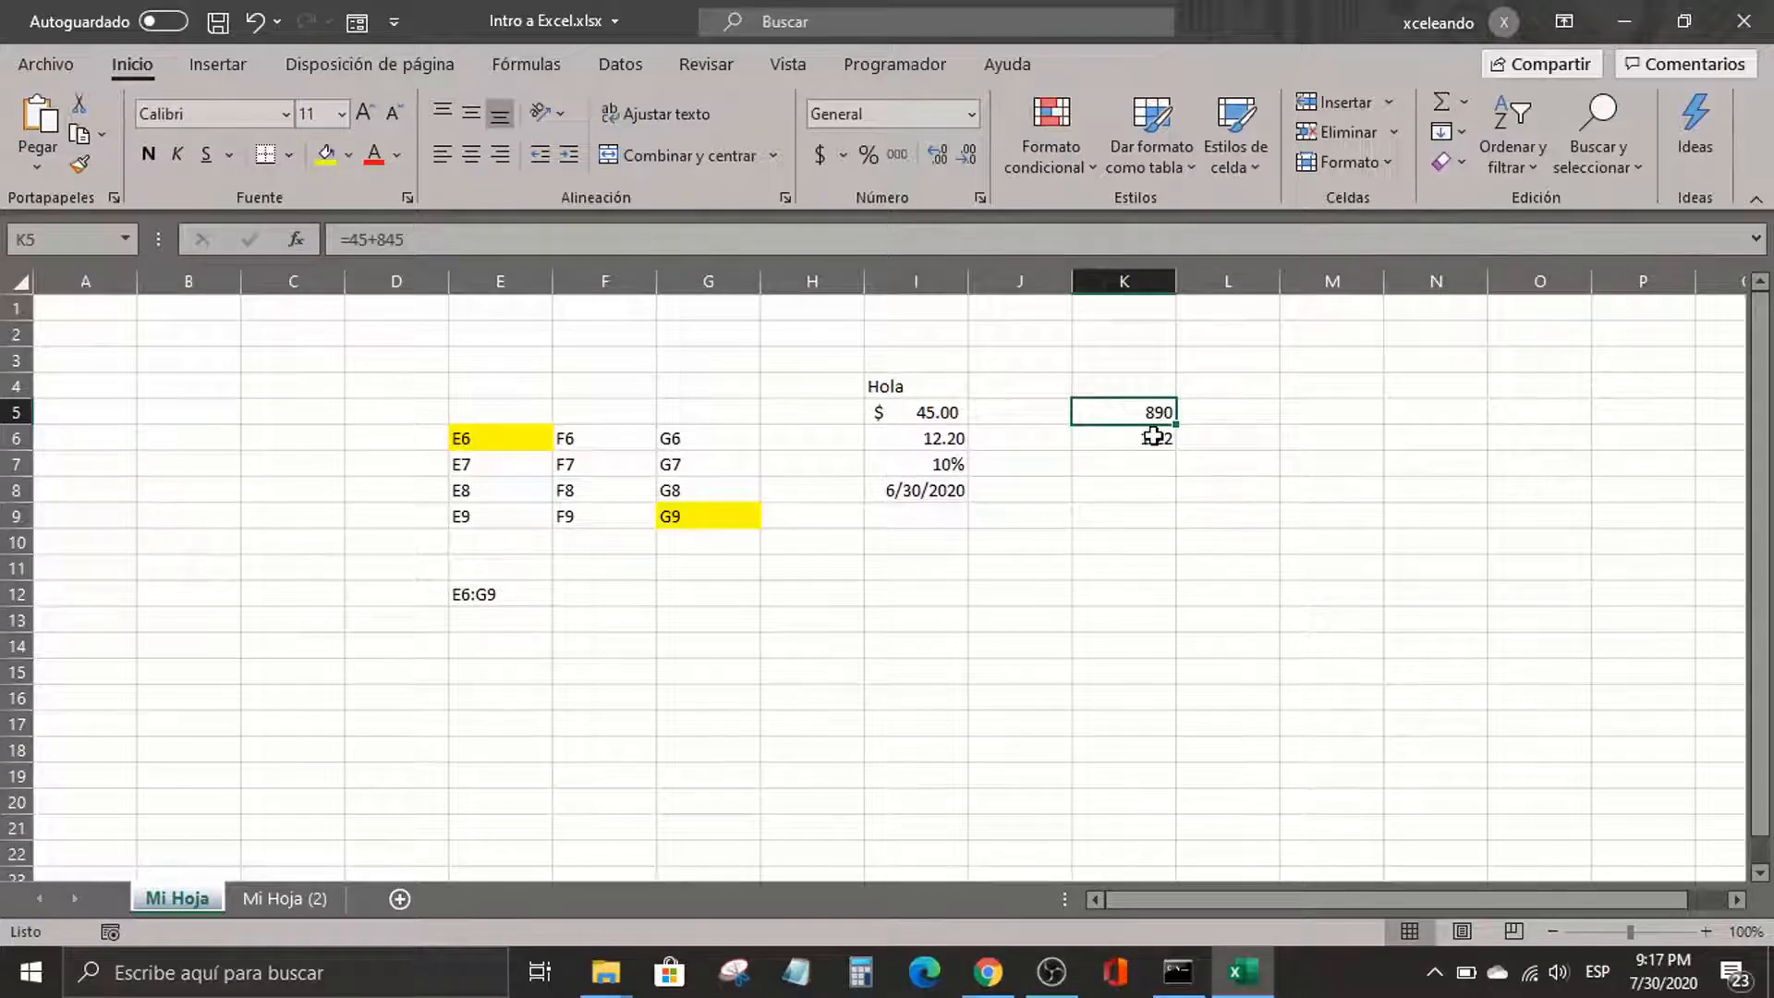
click(1153, 436)
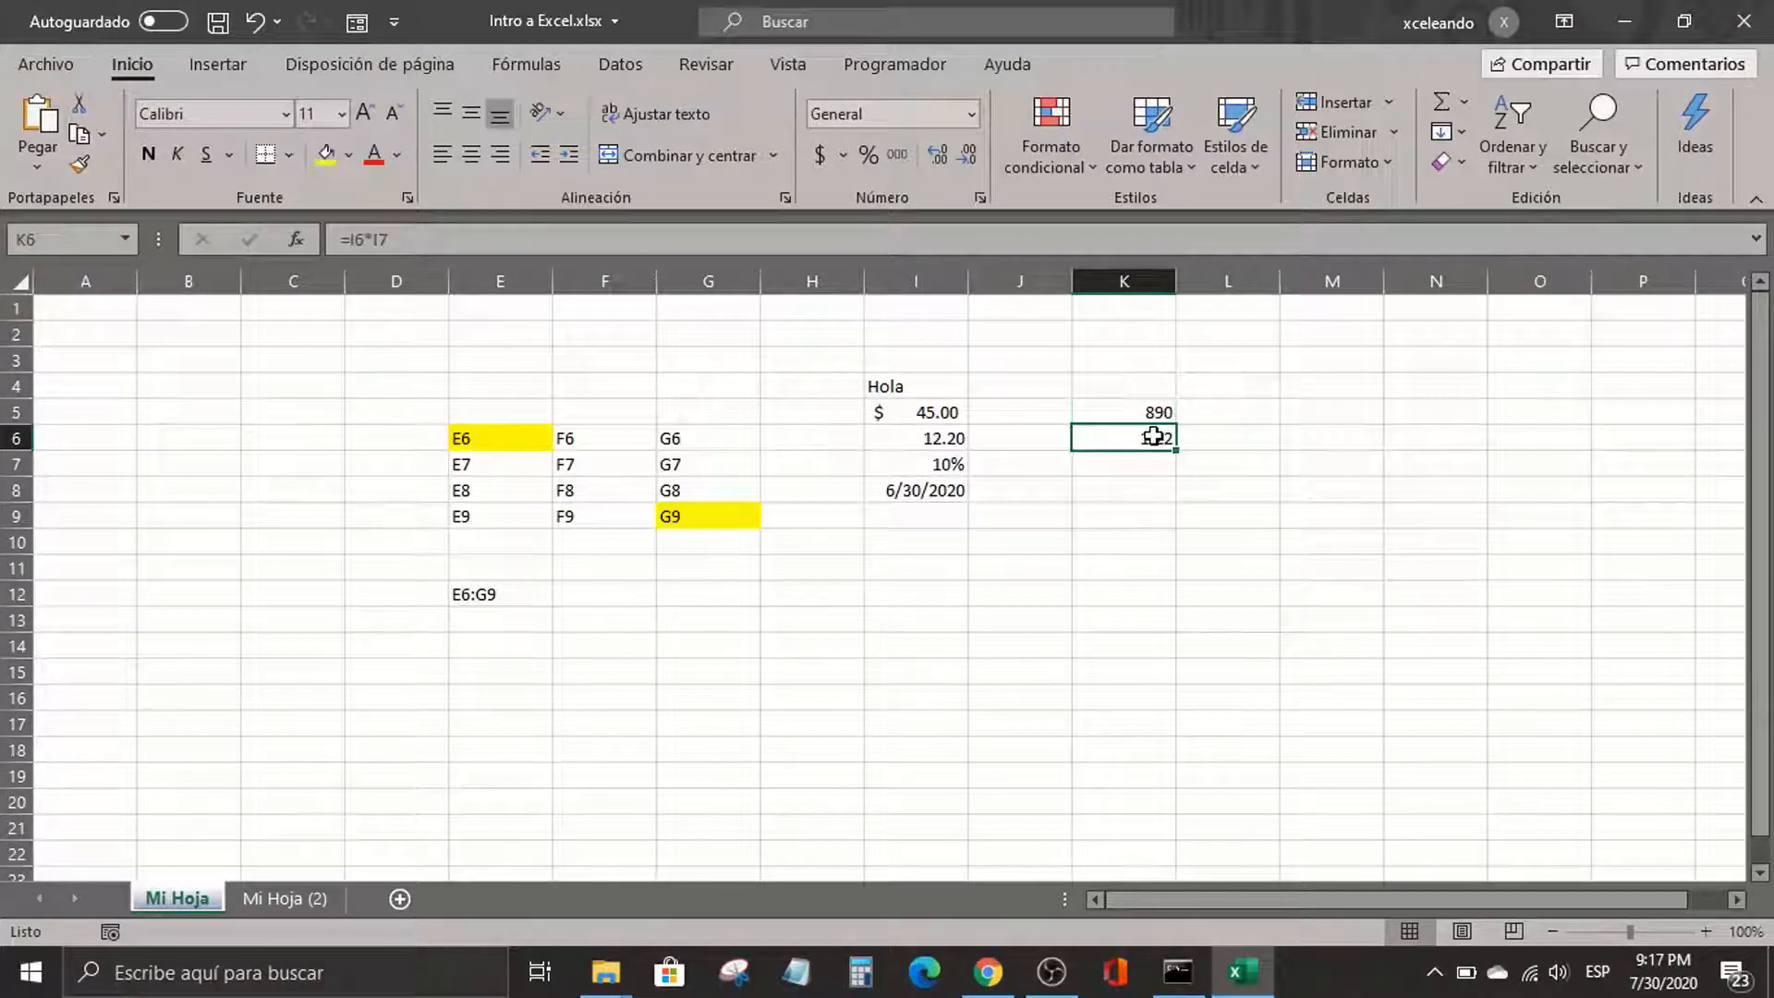
click(933, 434)
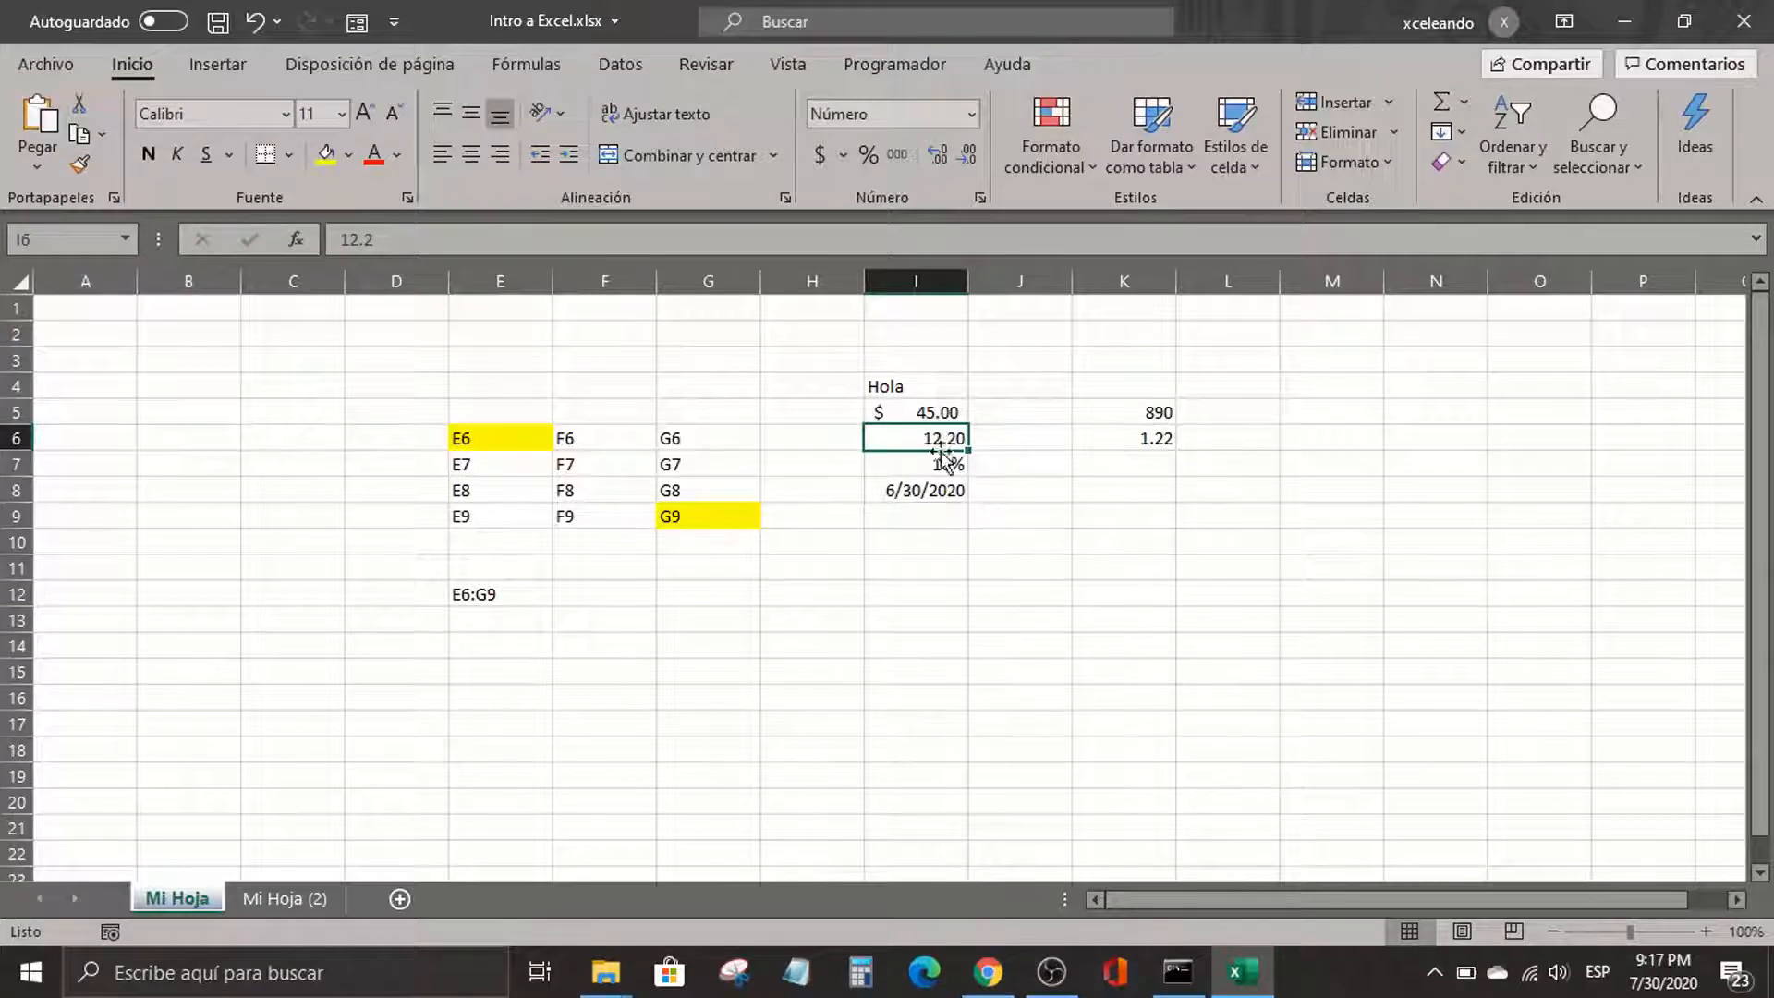
click(1138, 438)
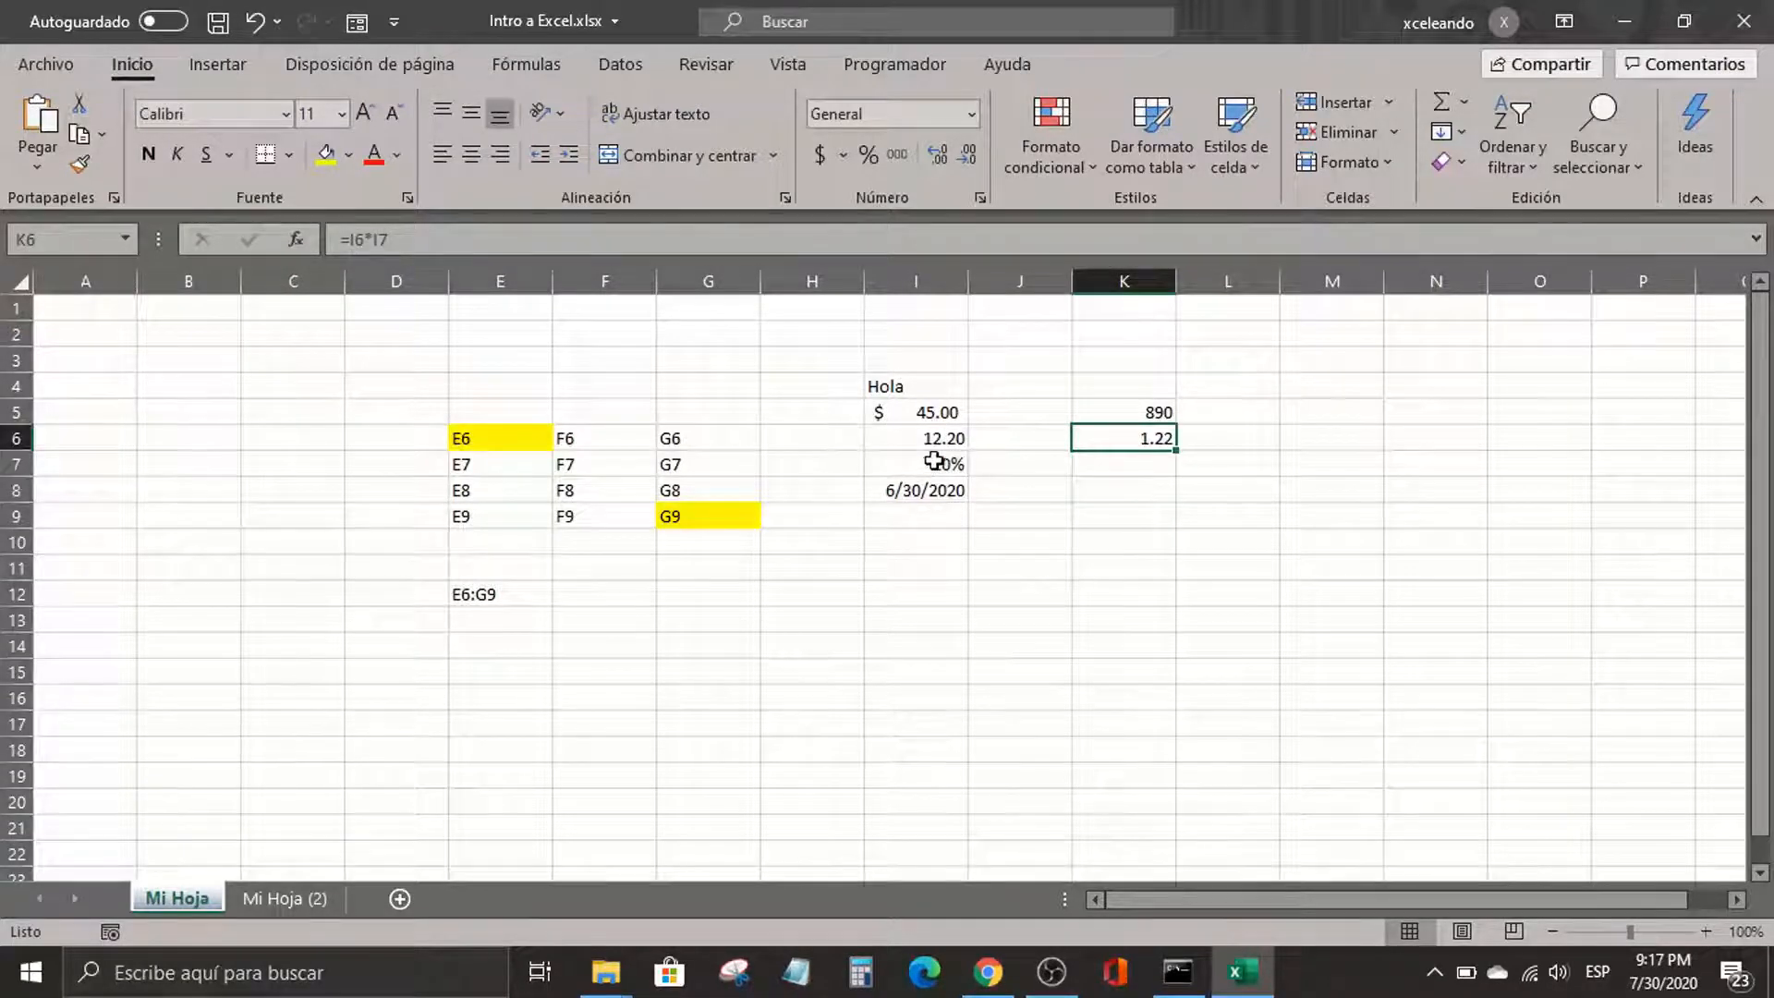
double_click(1150, 432)
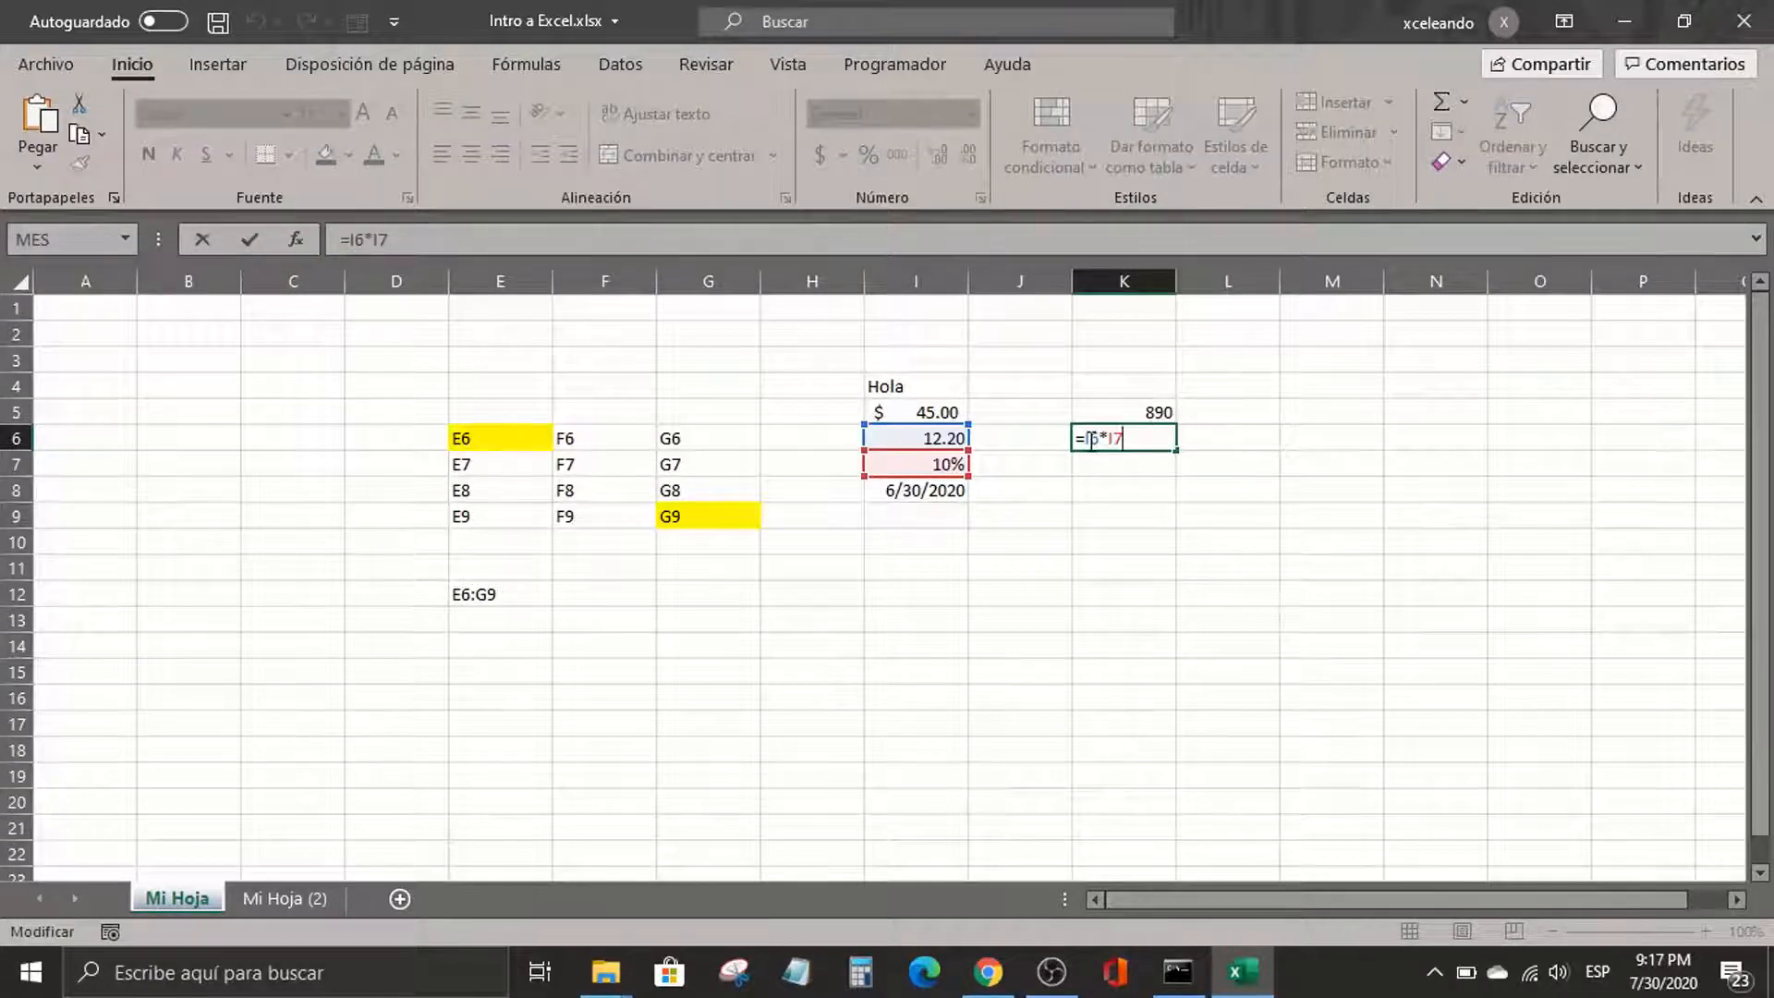
drag(1091, 440, 1140, 441)
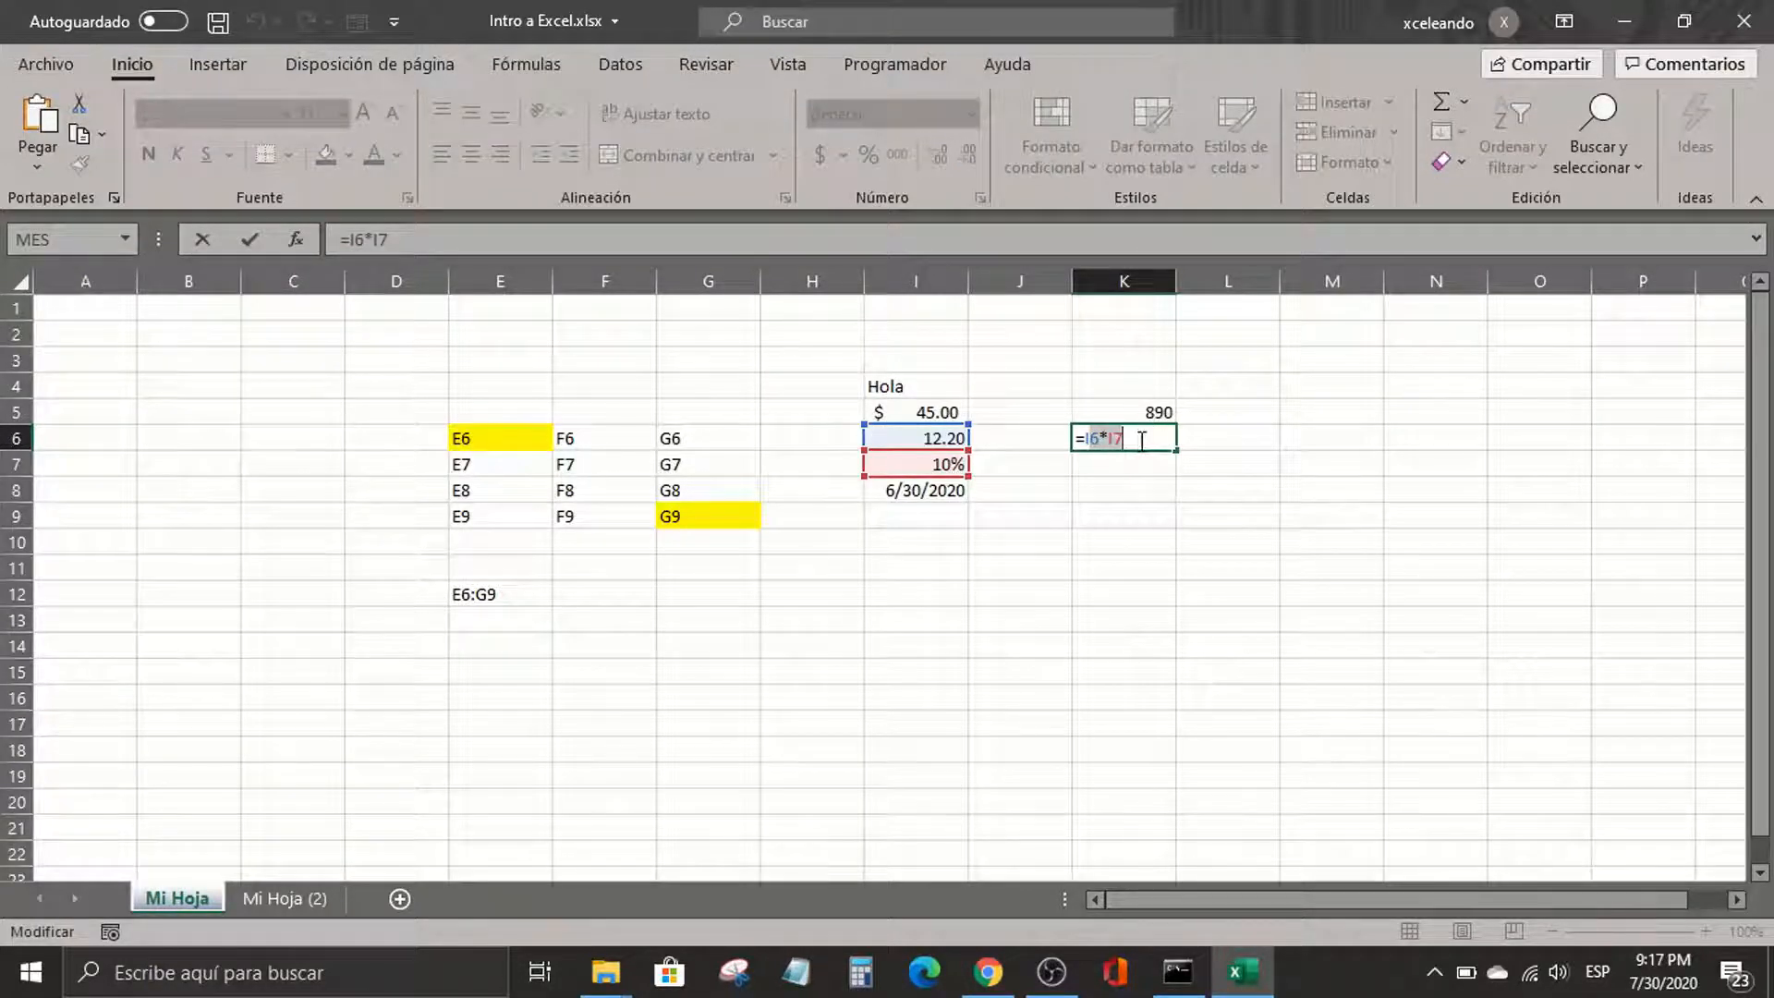
key(Return)
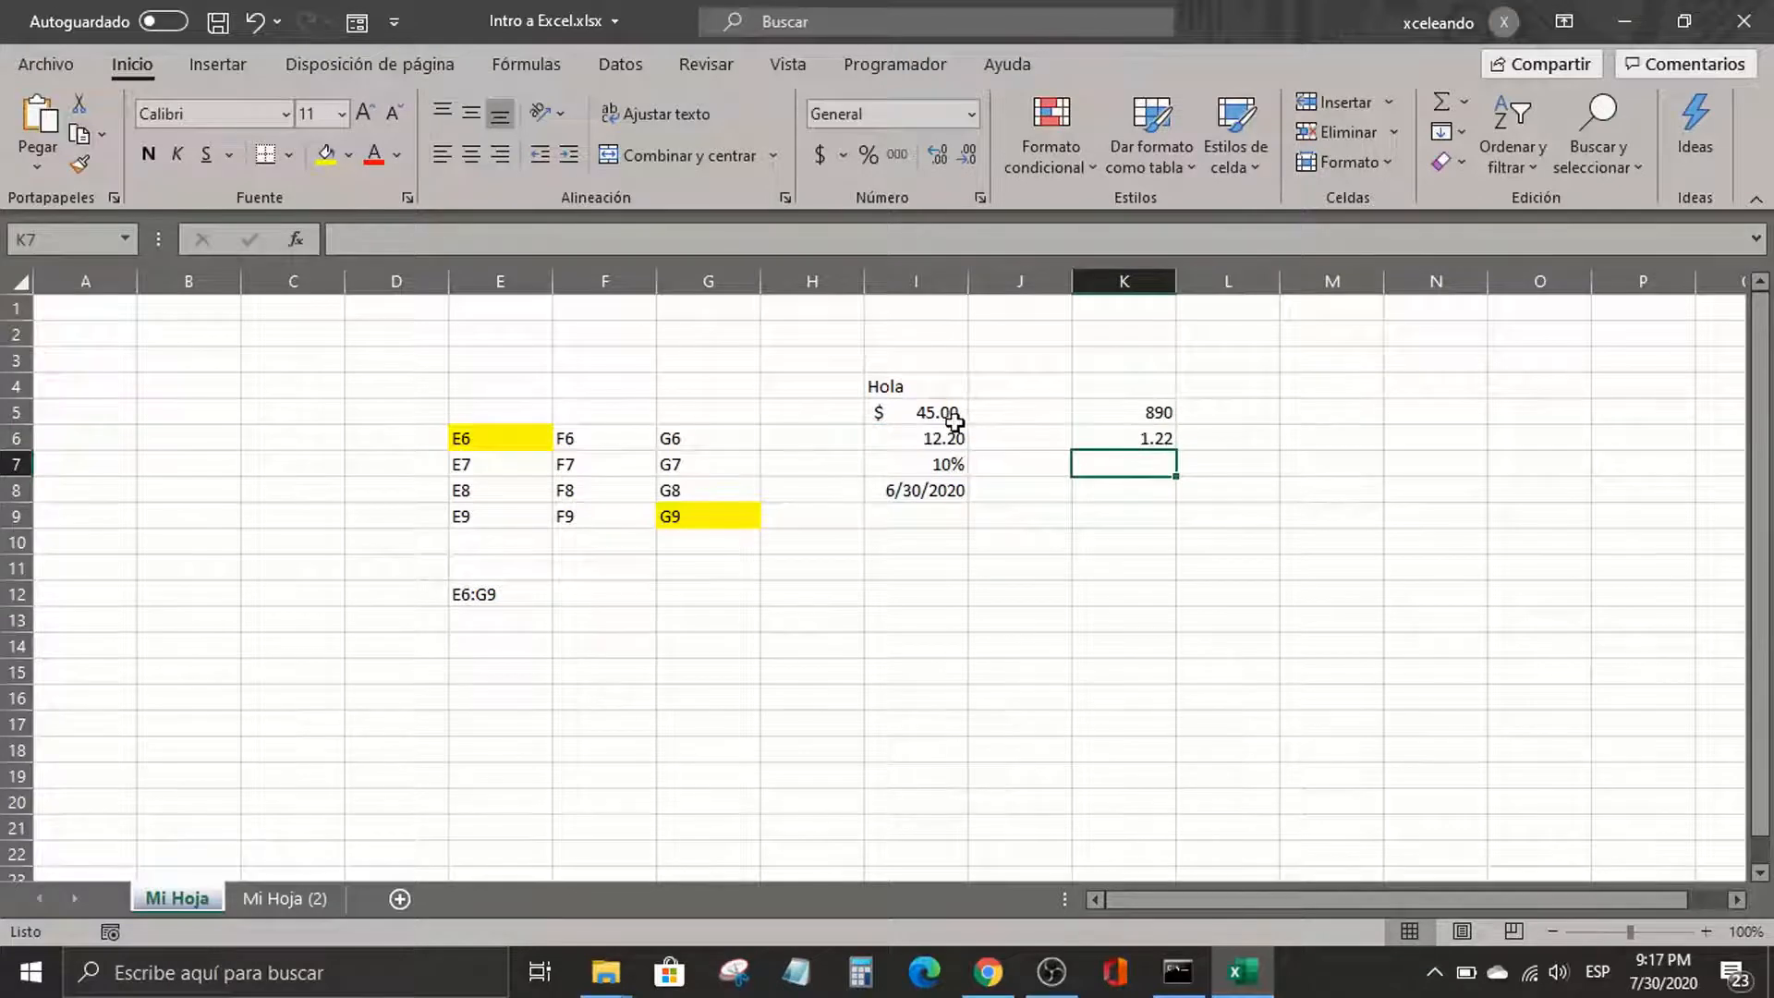
click(1144, 442)
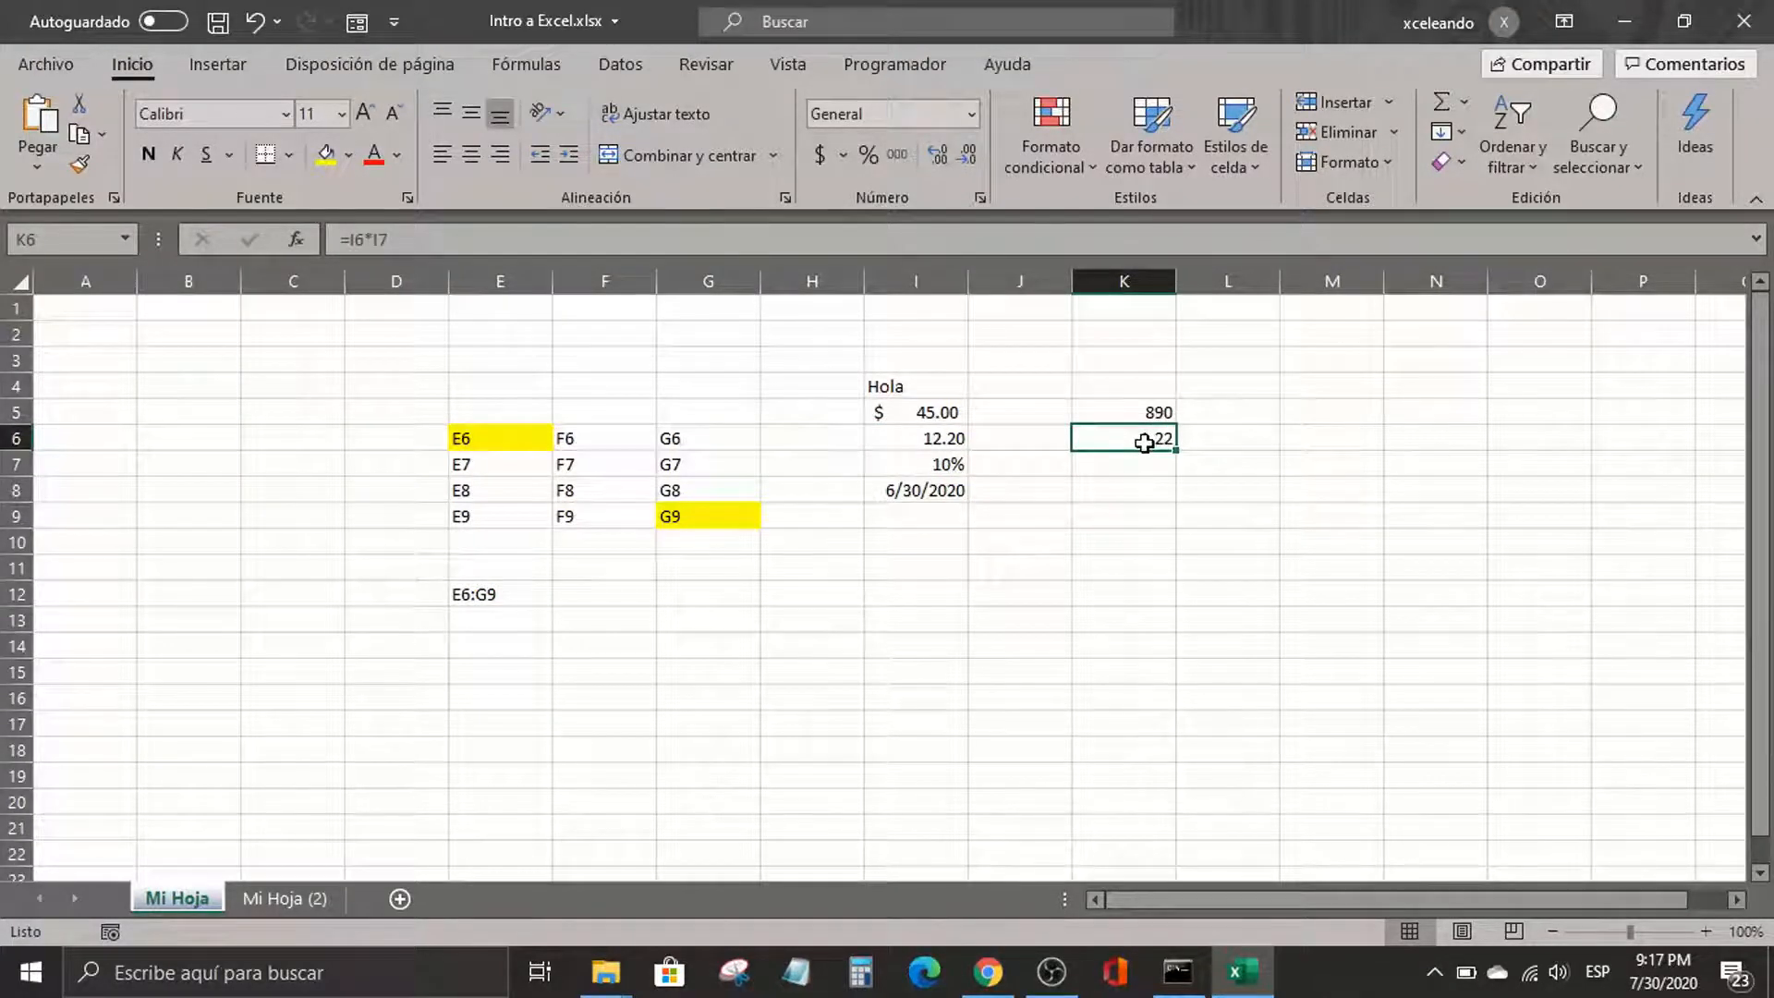
Set cell I6 to 15 and check the formula cells K6 and K5
click(928, 438)
text(15)
key(Return)
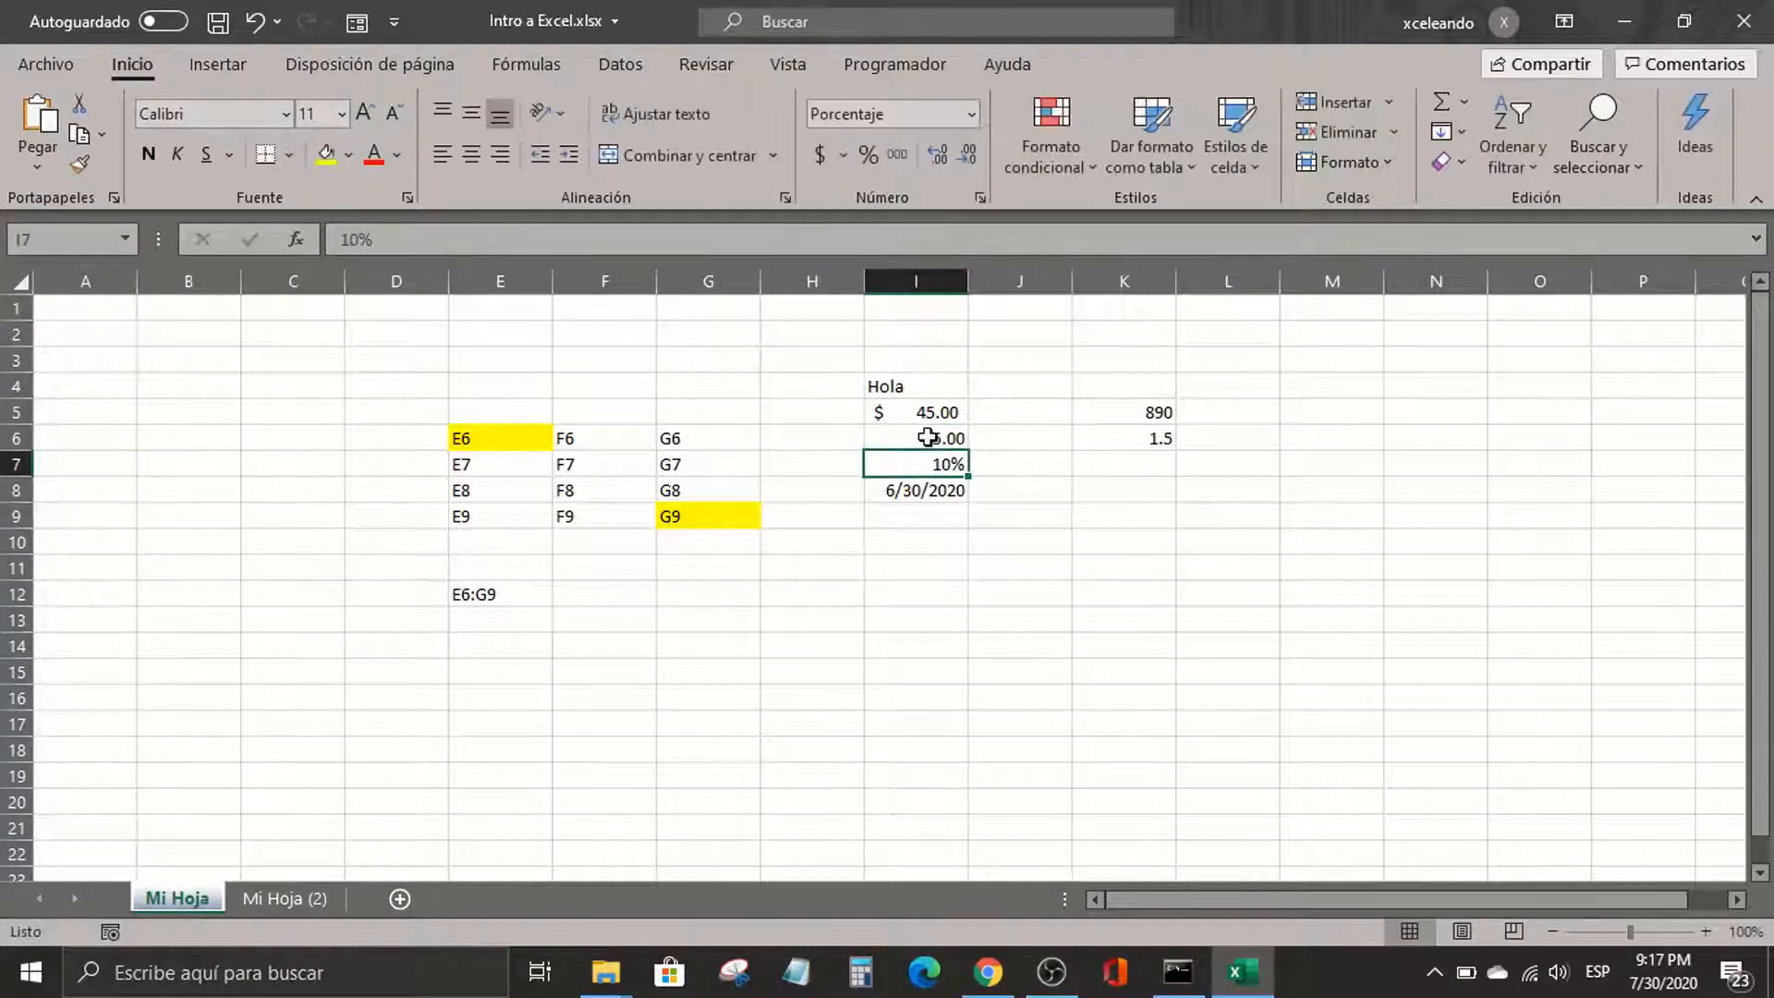
click(1157, 435)
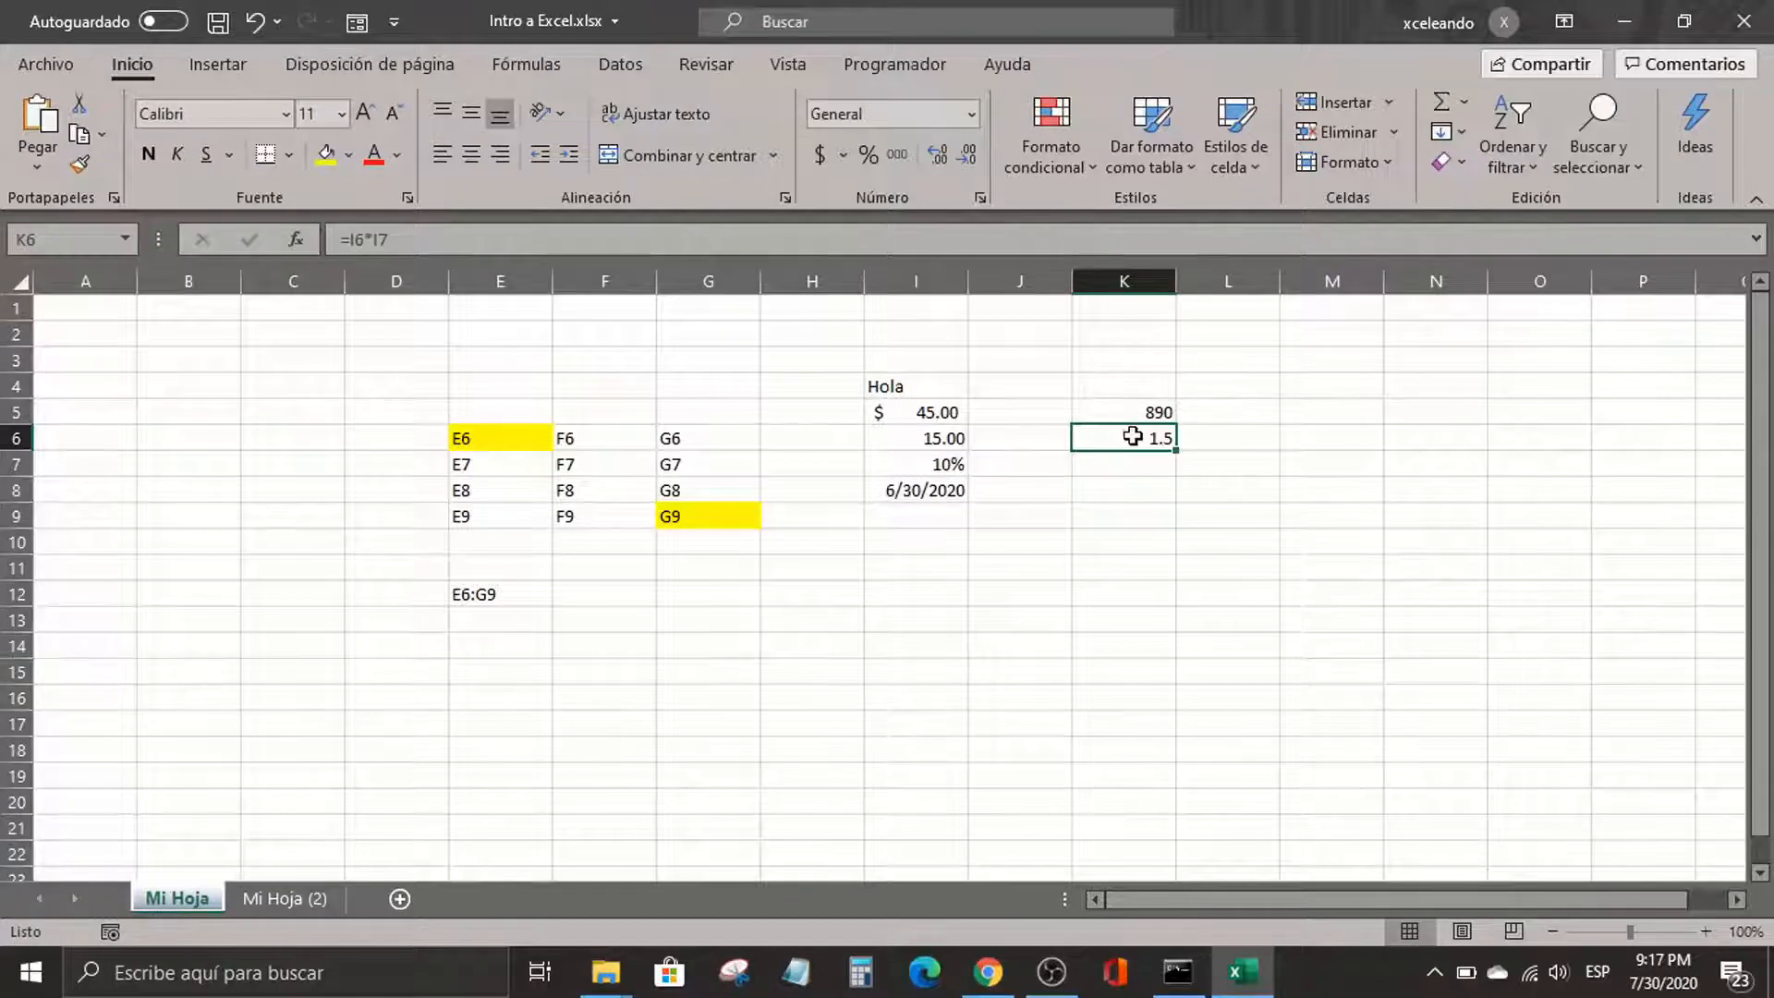
click(1137, 404)
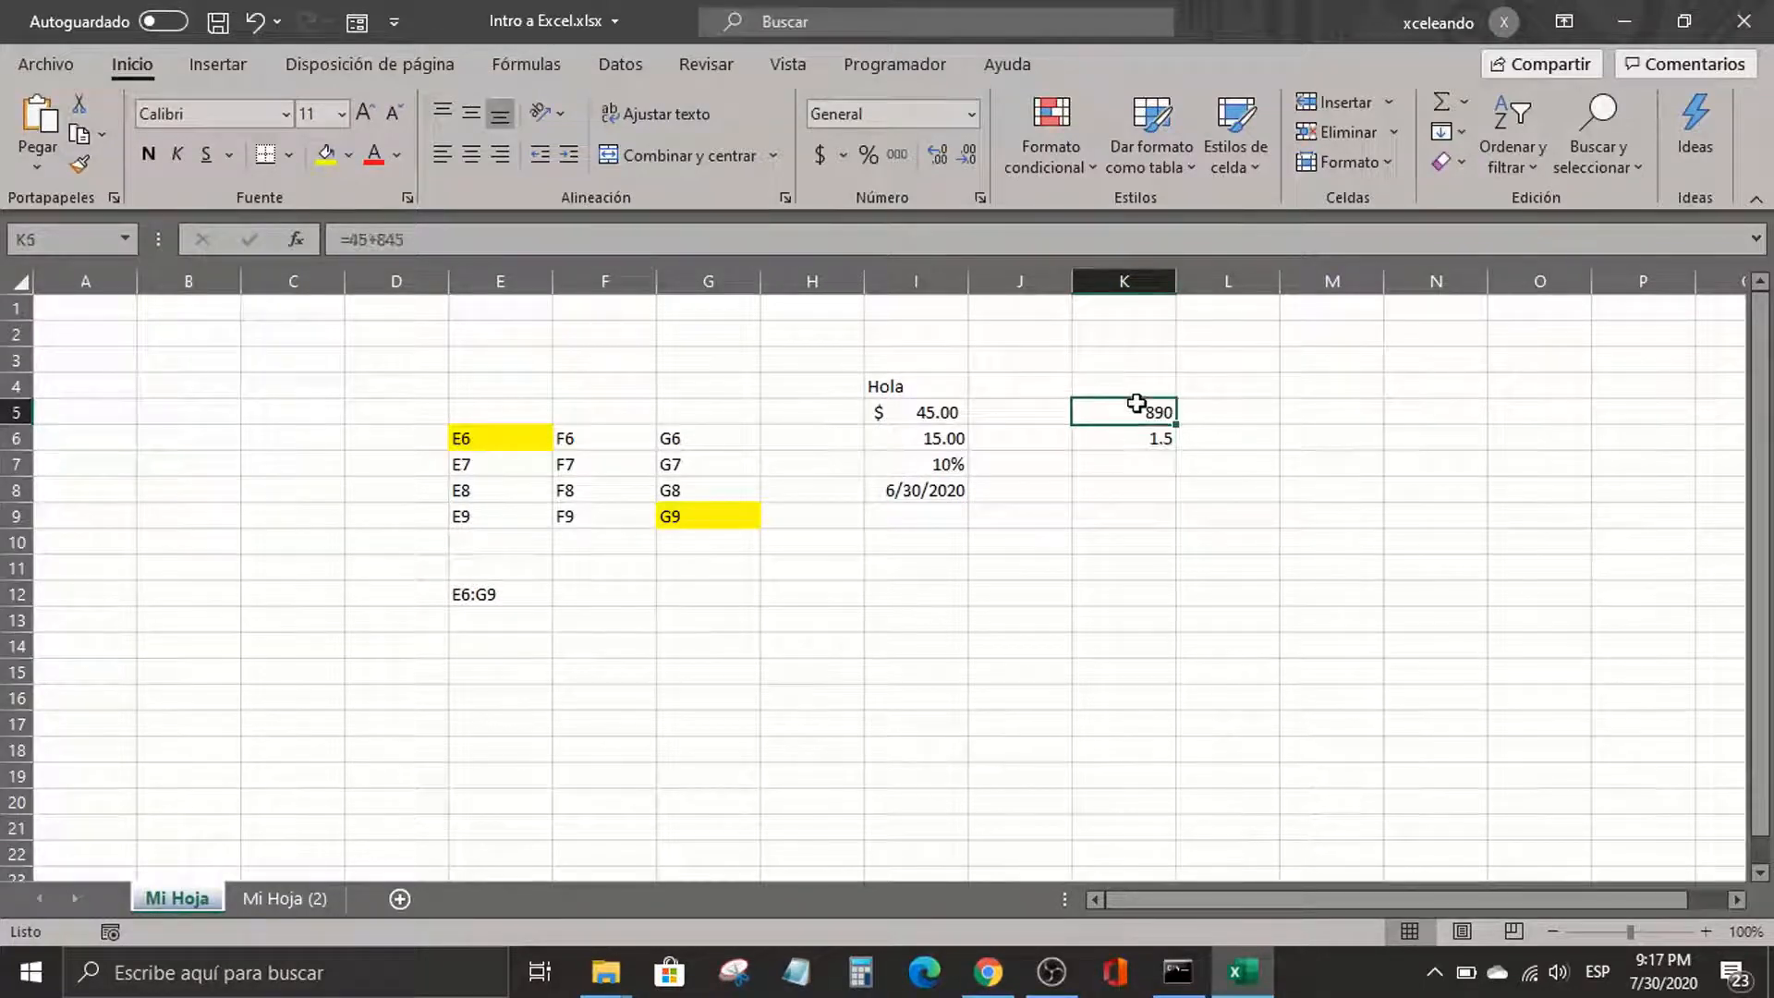
Set the value of cell I6 to 12.2
click(951, 437)
text(12.2)
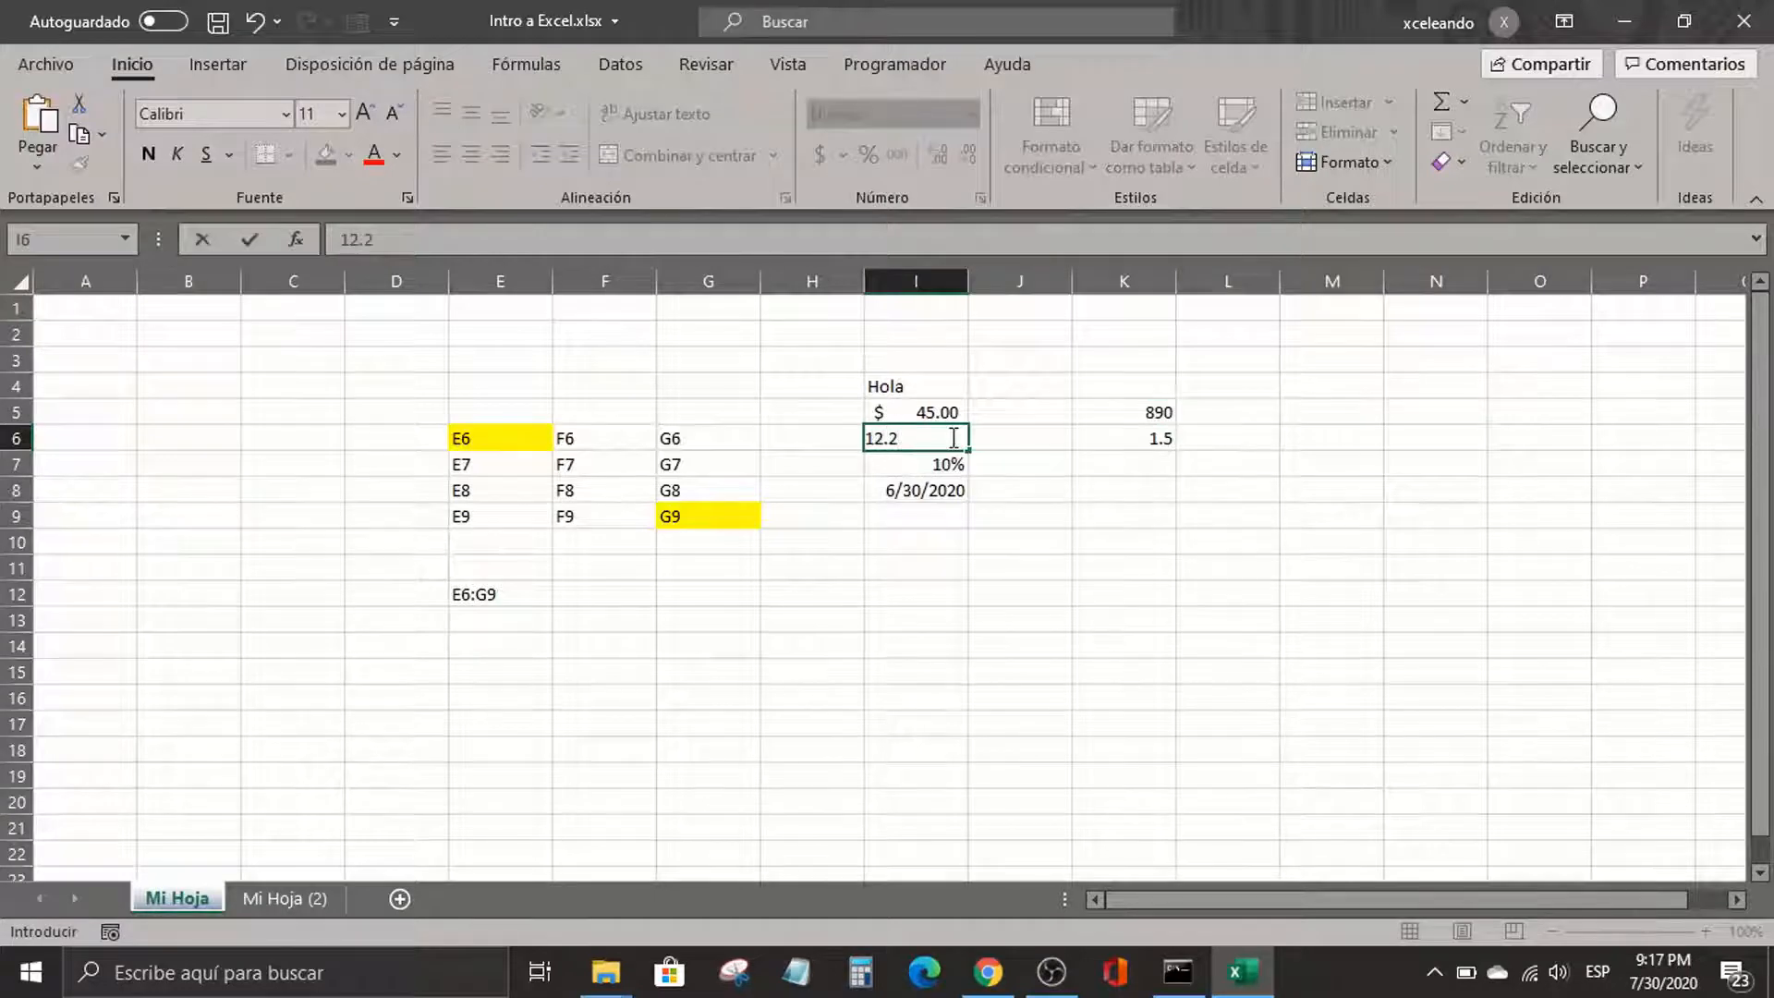
key(Return)
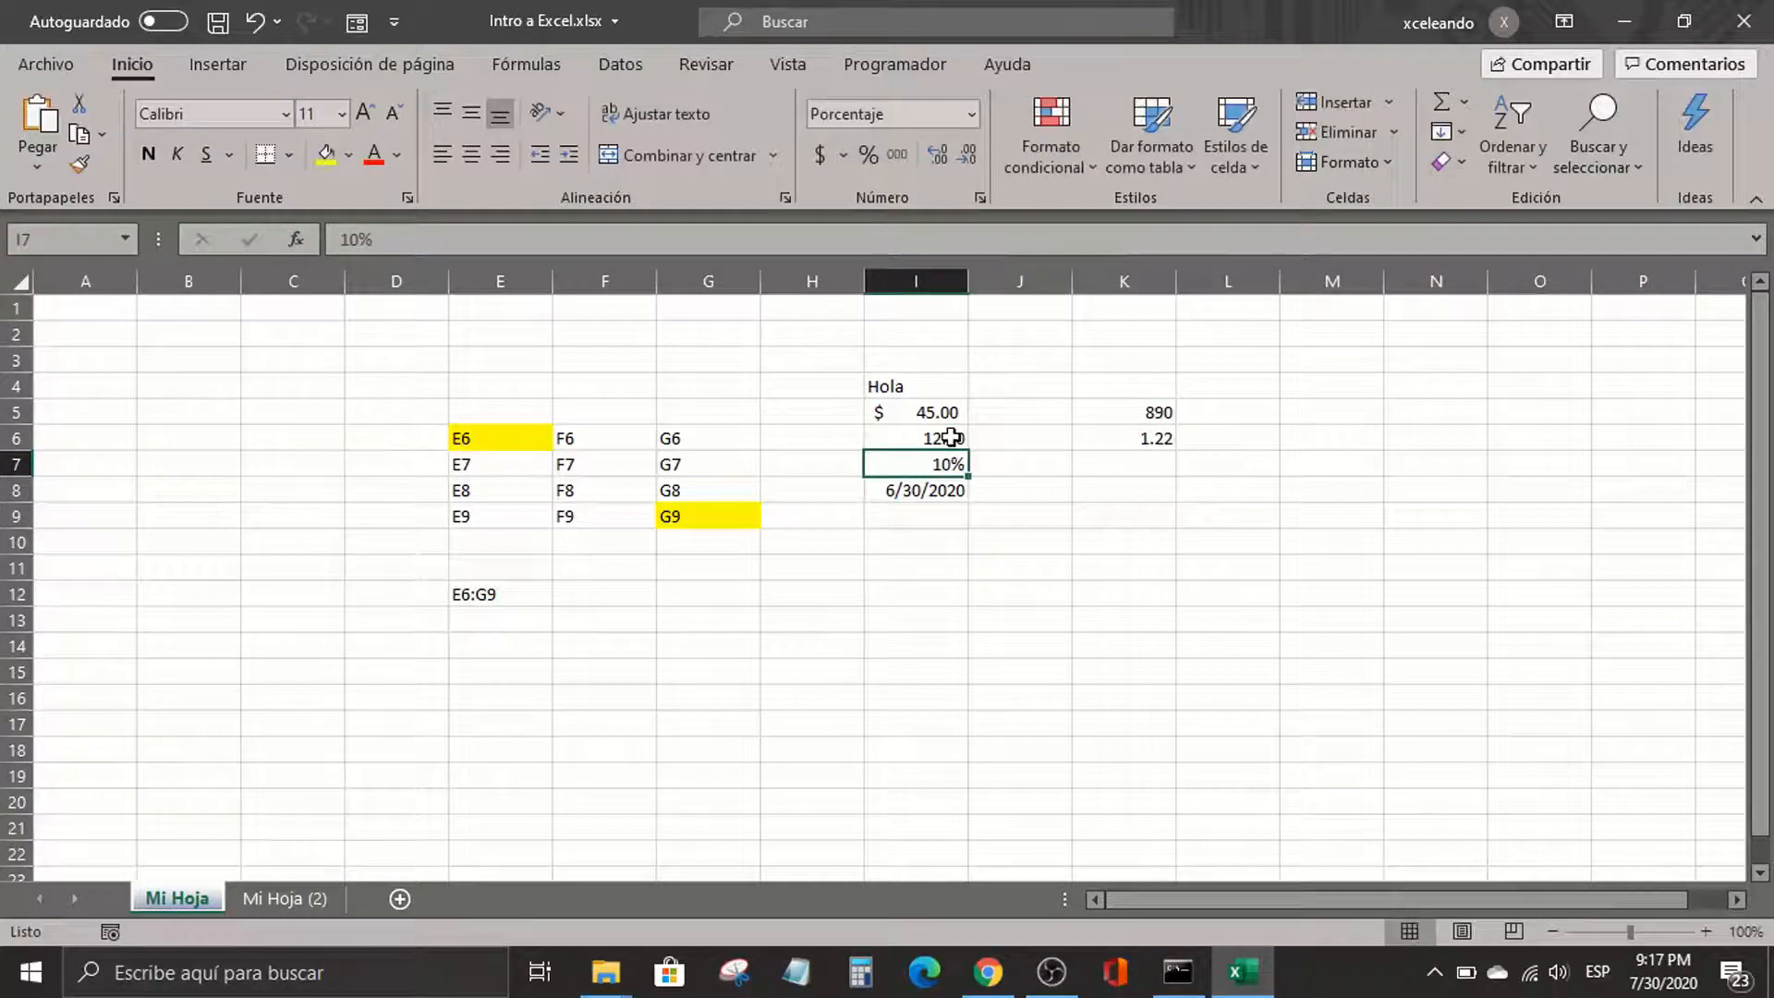
Replace the formula in cell K5 with the constants-only multiplication =12.20*10%
click(1150, 407)
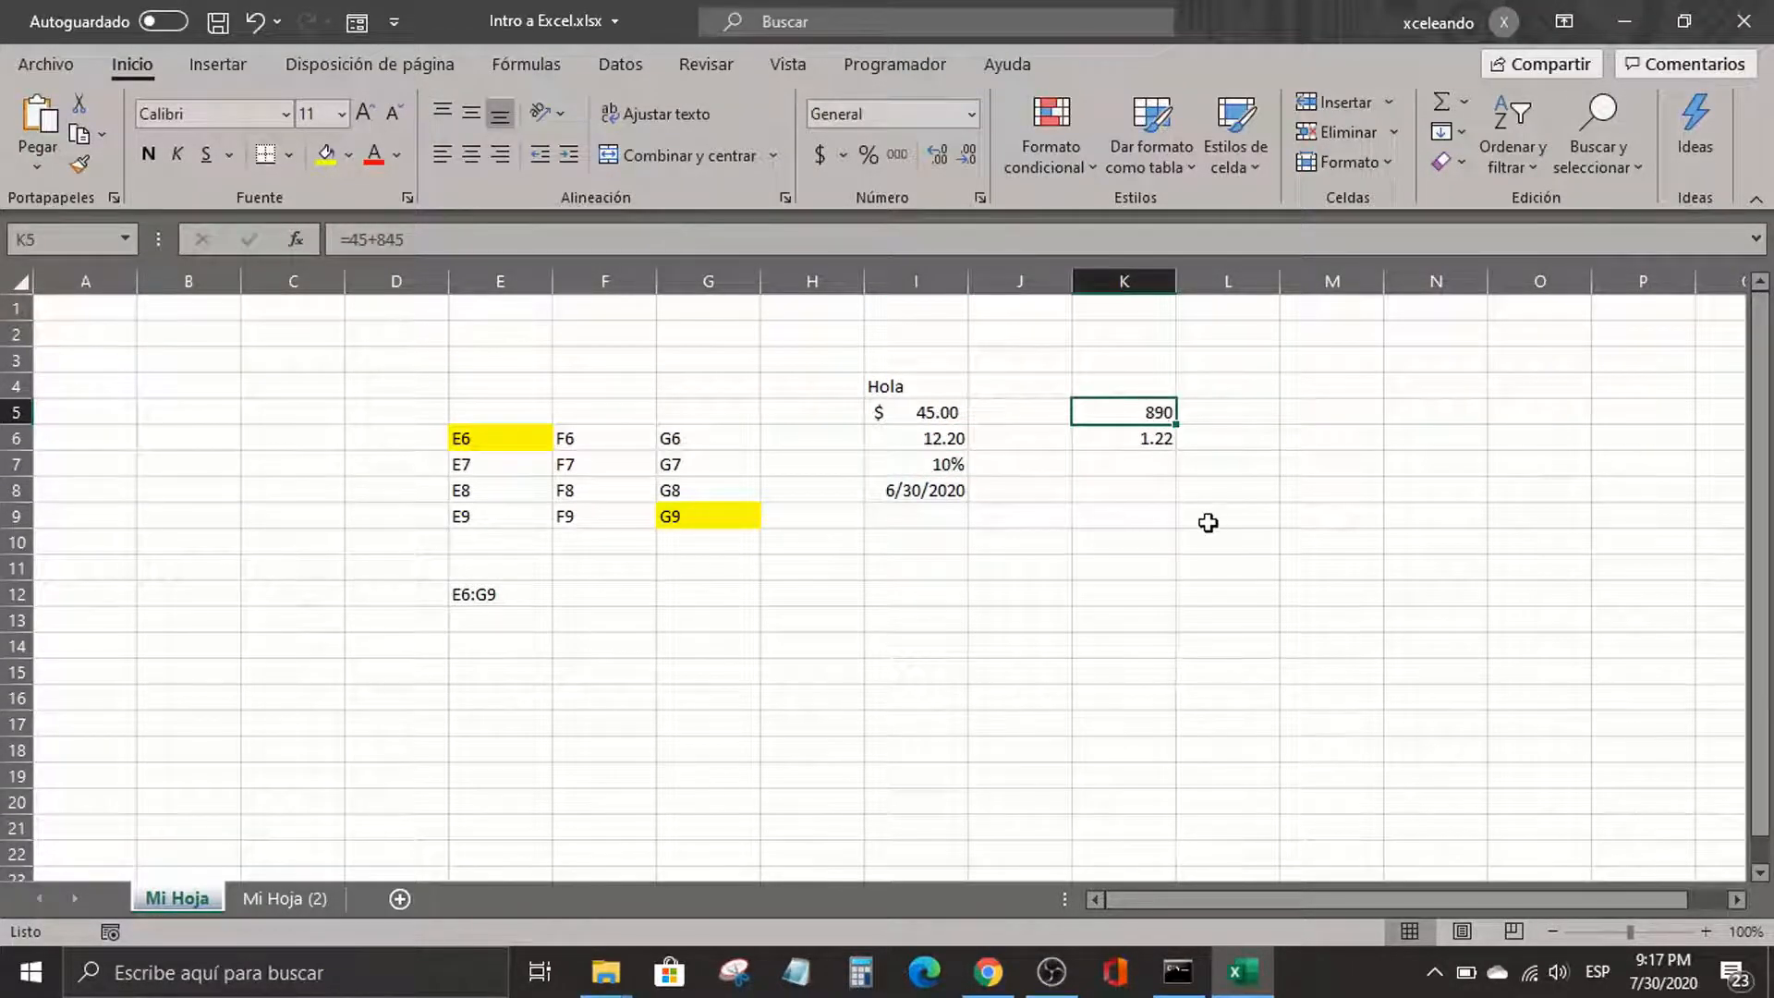
text(=)
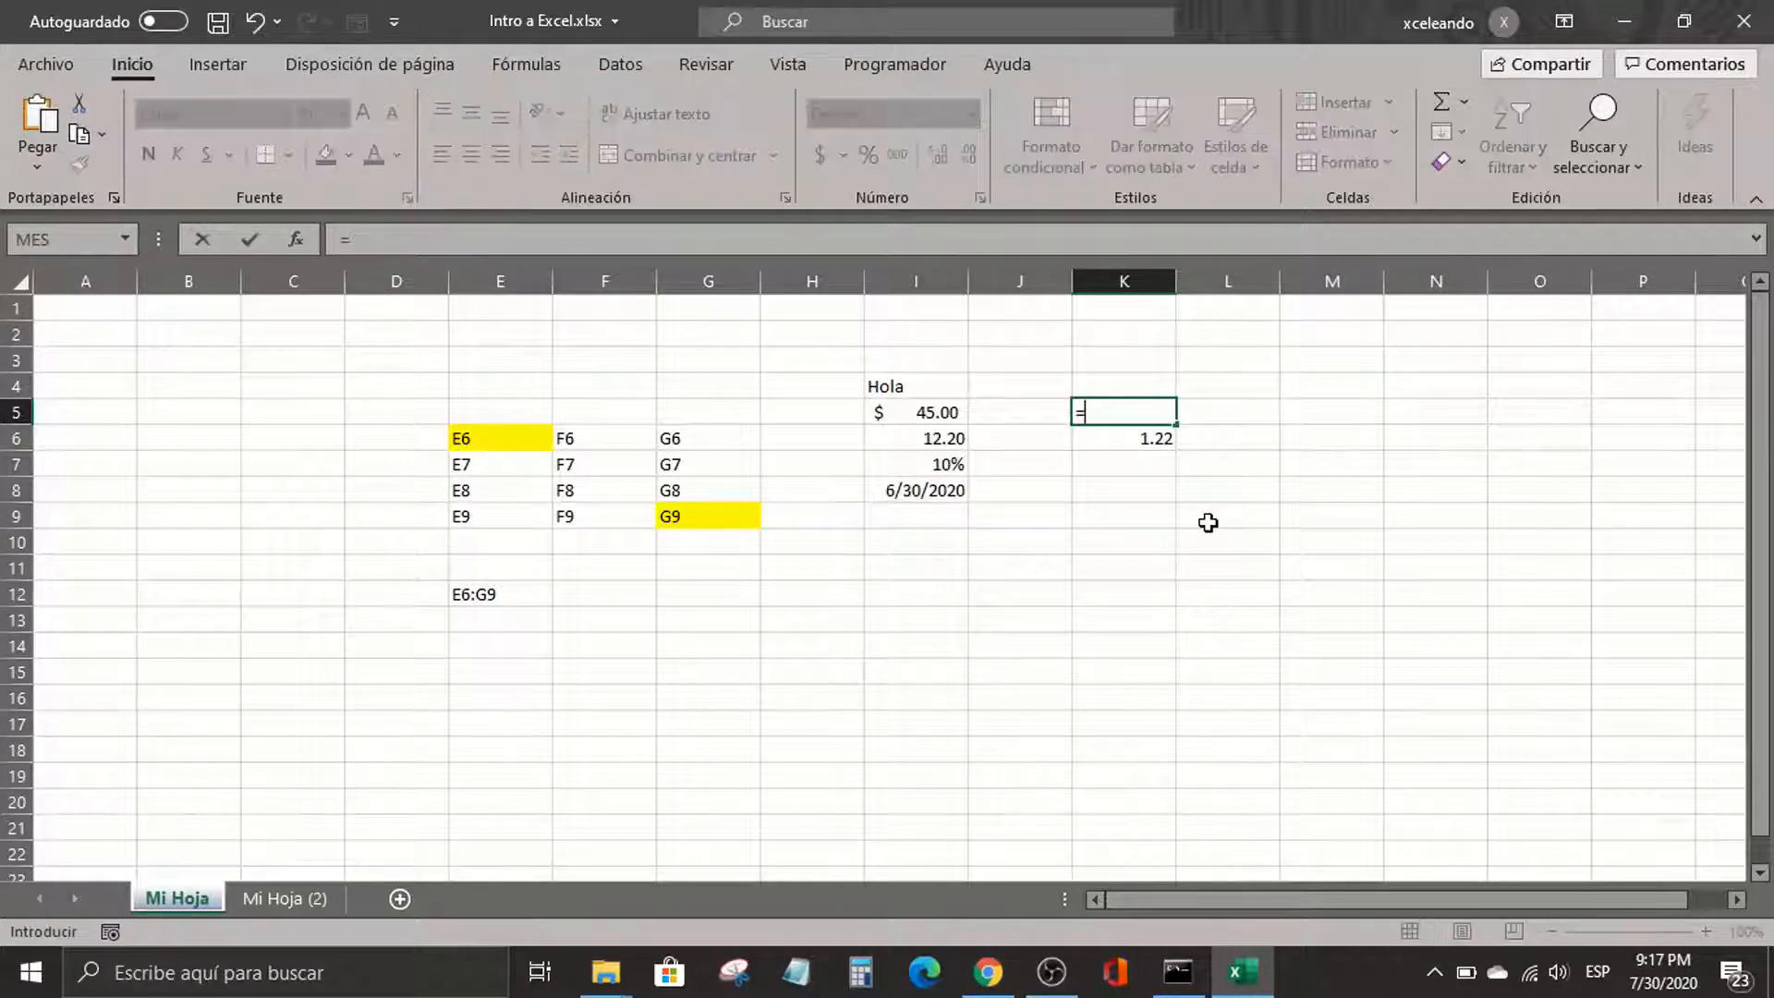
text(12.20)
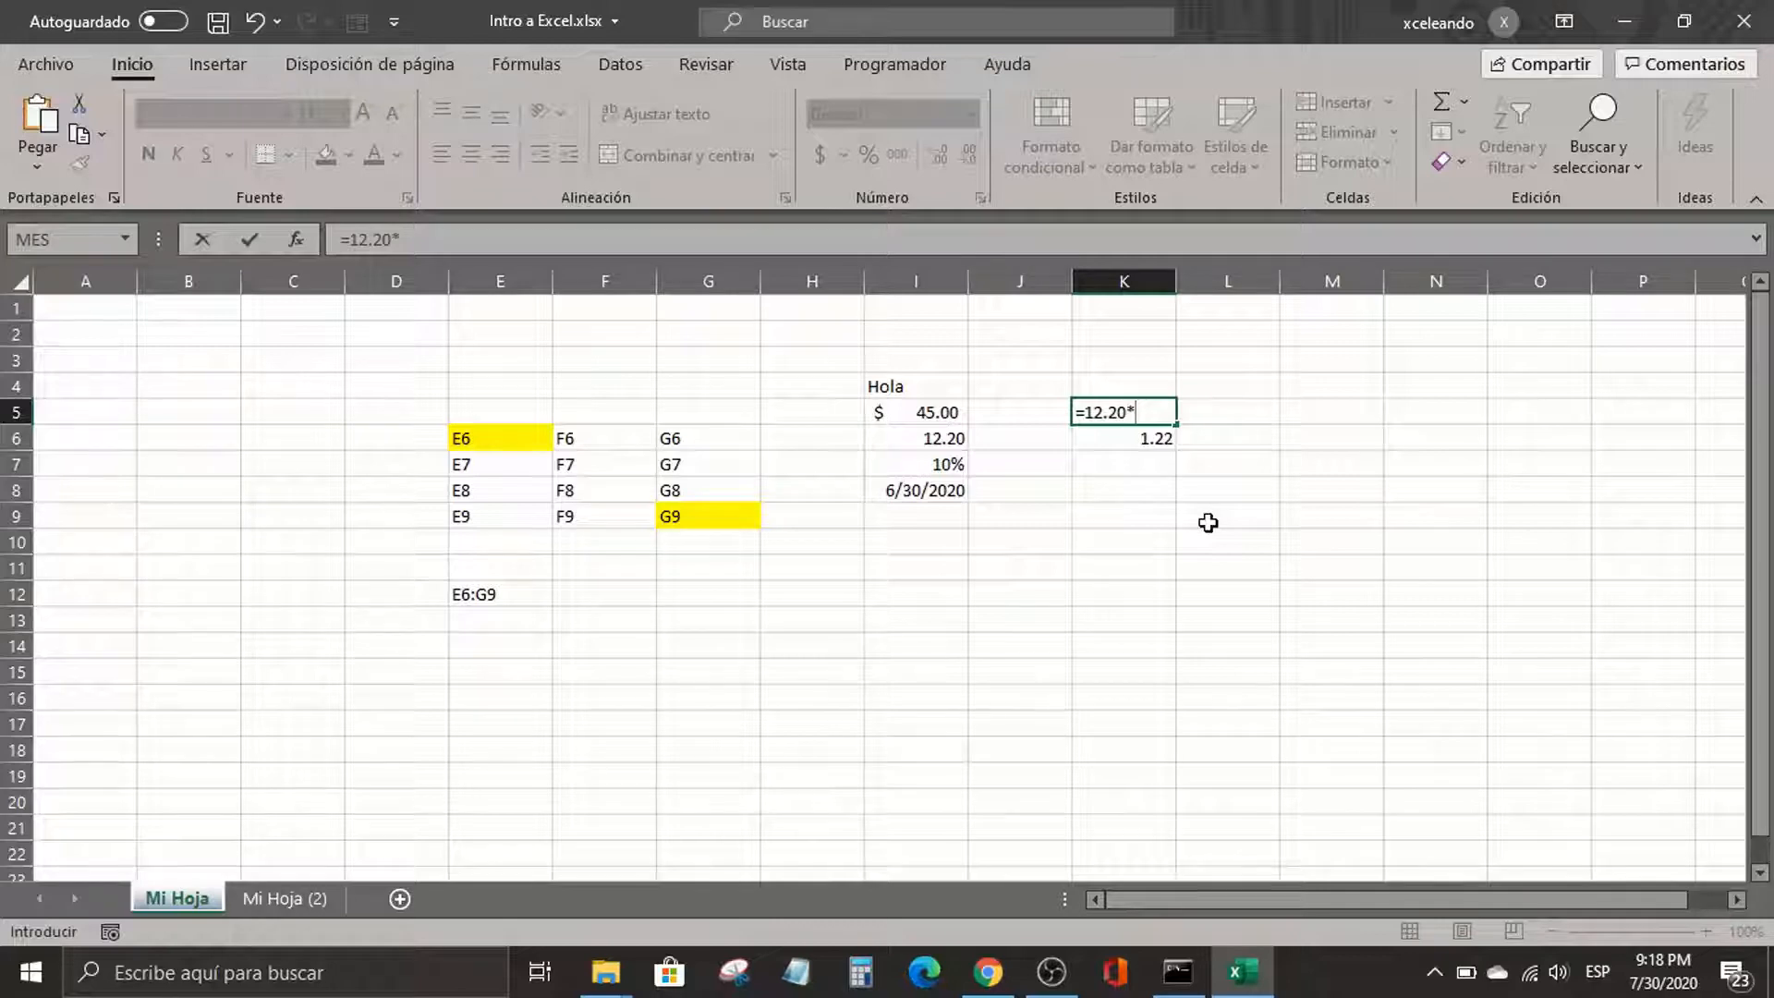
text(*10%)
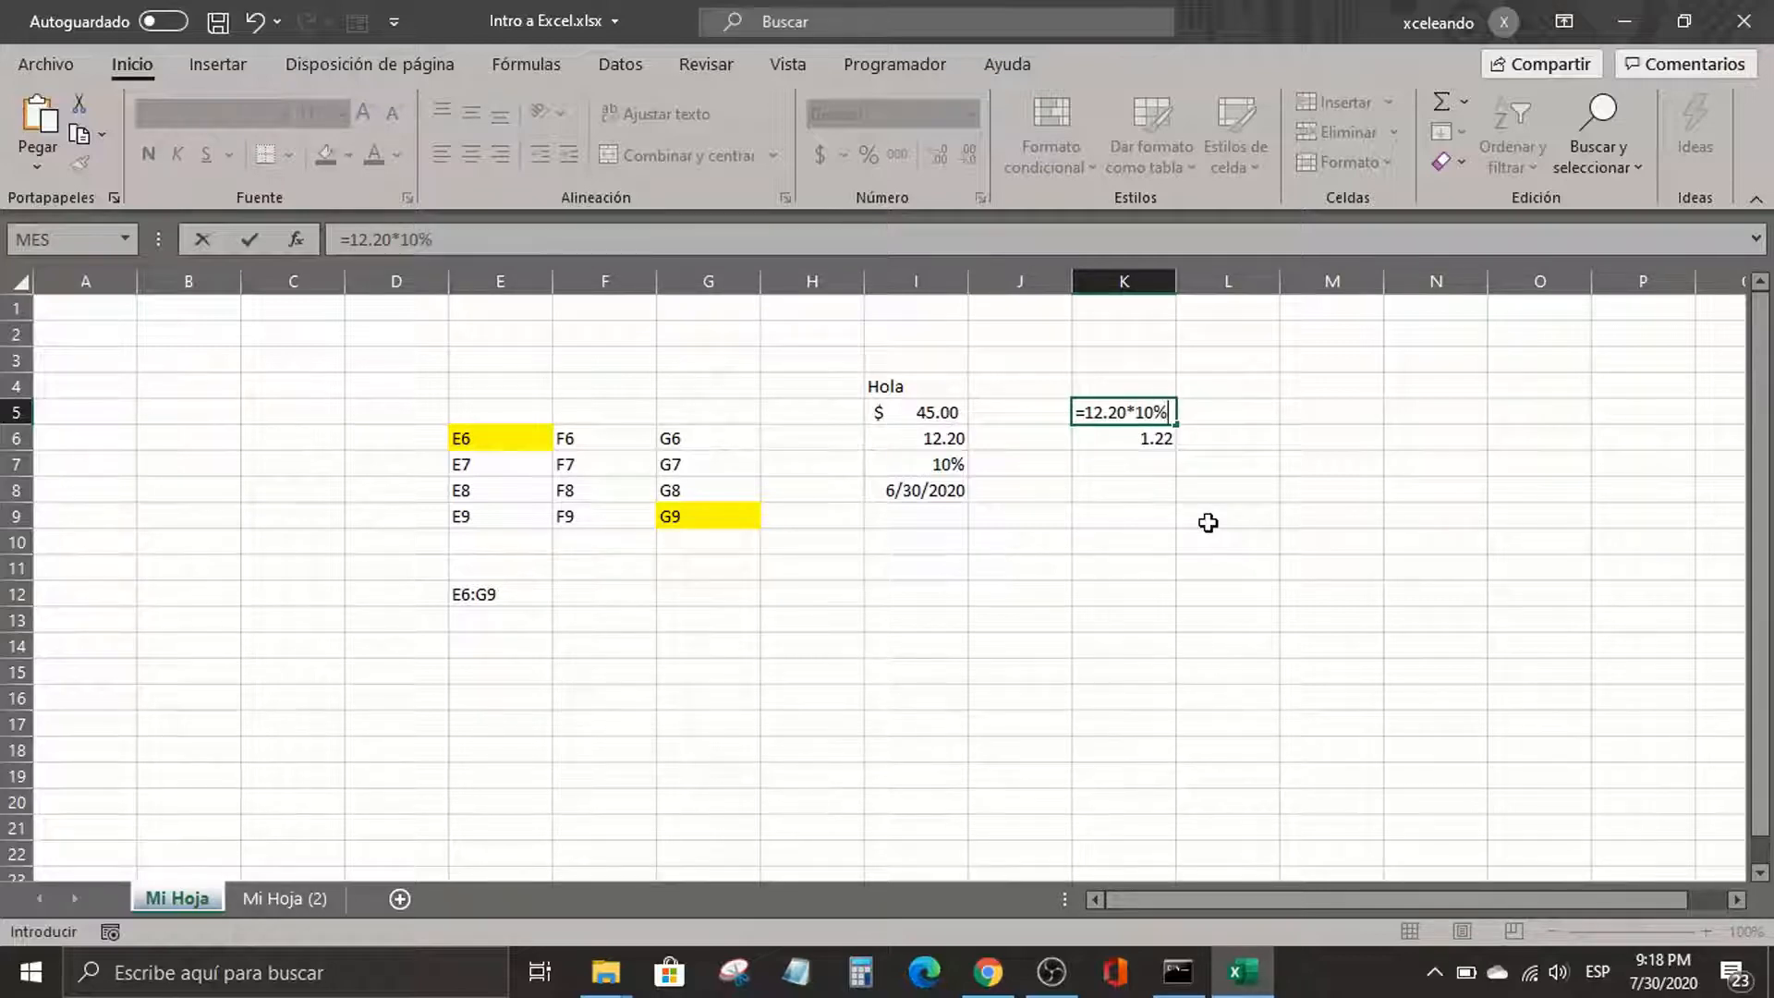
key(Return)
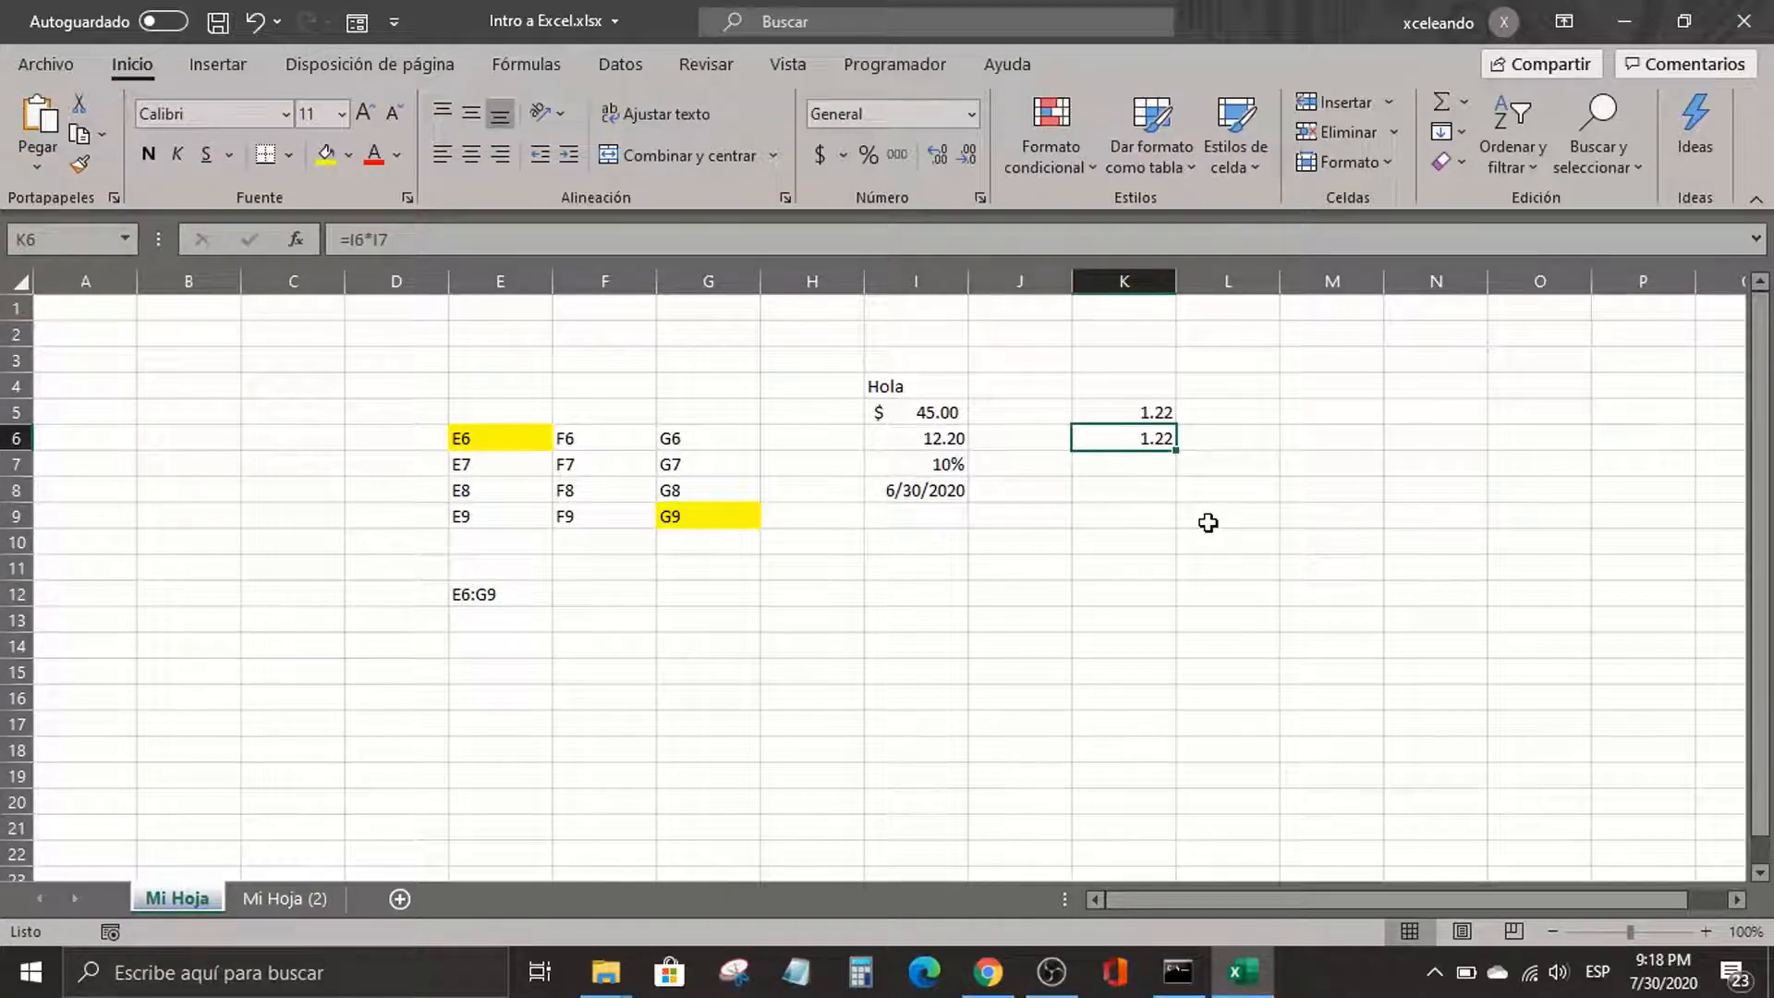
Compare the constants-only formula in K5 with the cell-reference formula in K6
click(1136, 413)
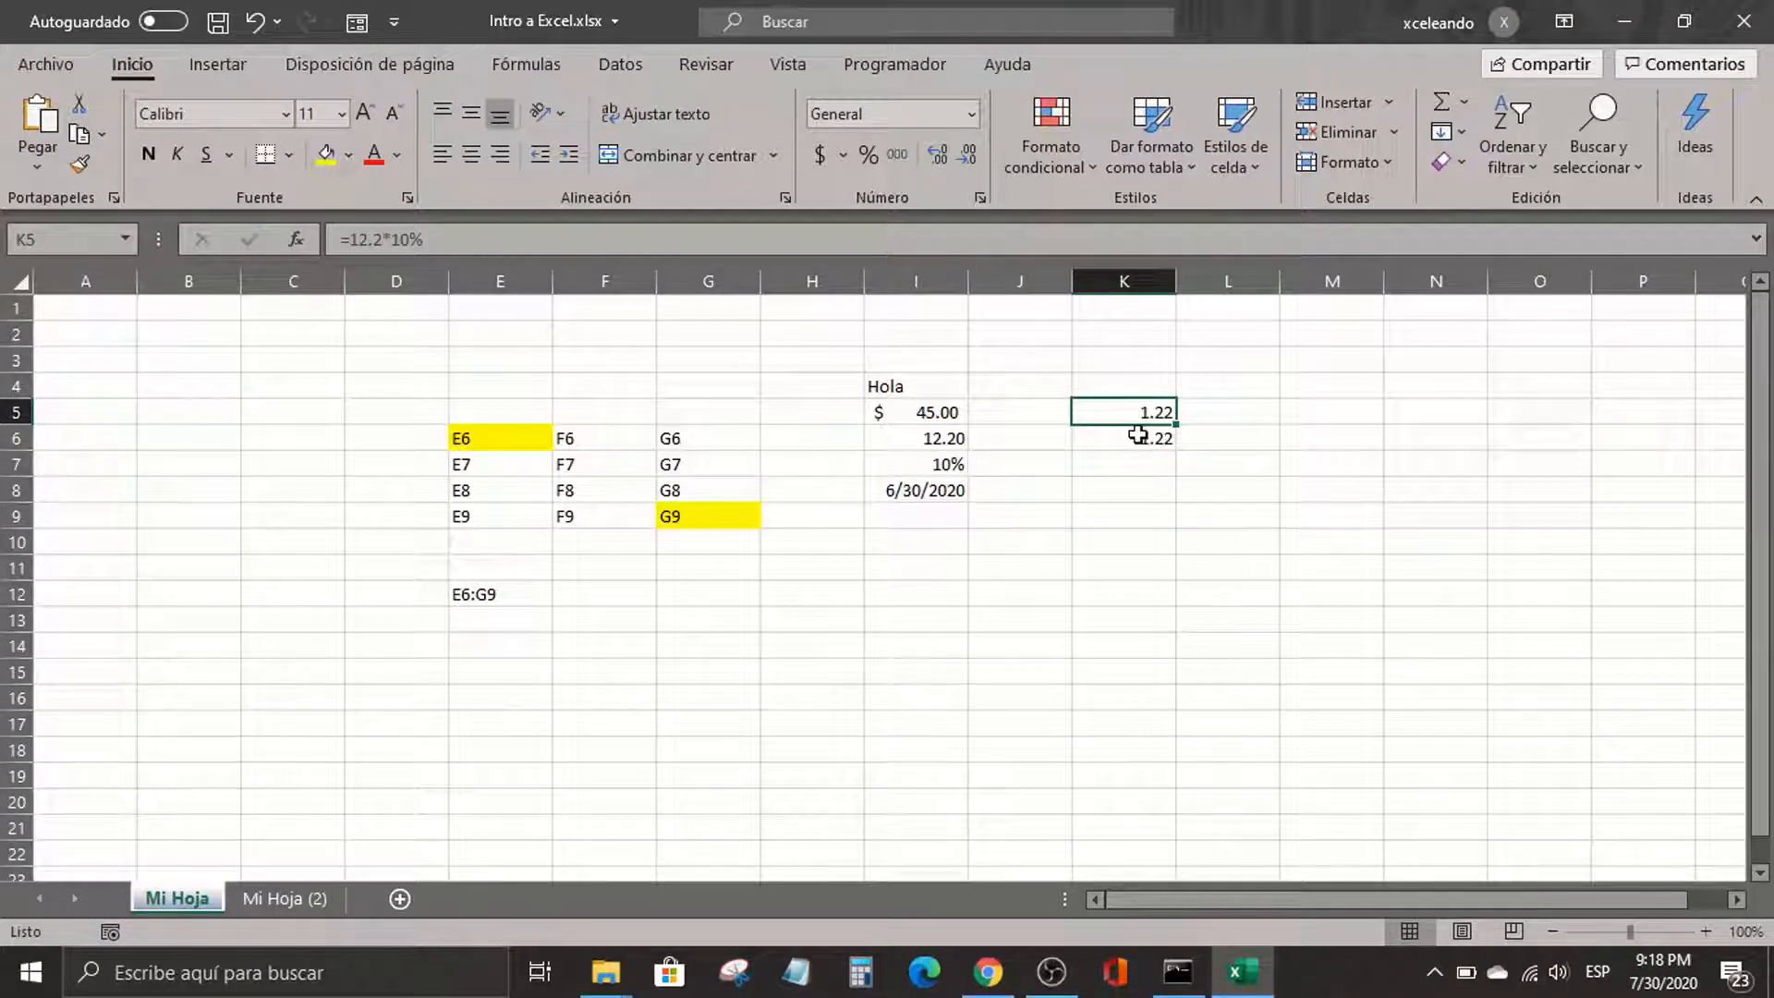
click(1140, 436)
click(1137, 413)
click(1137, 435)
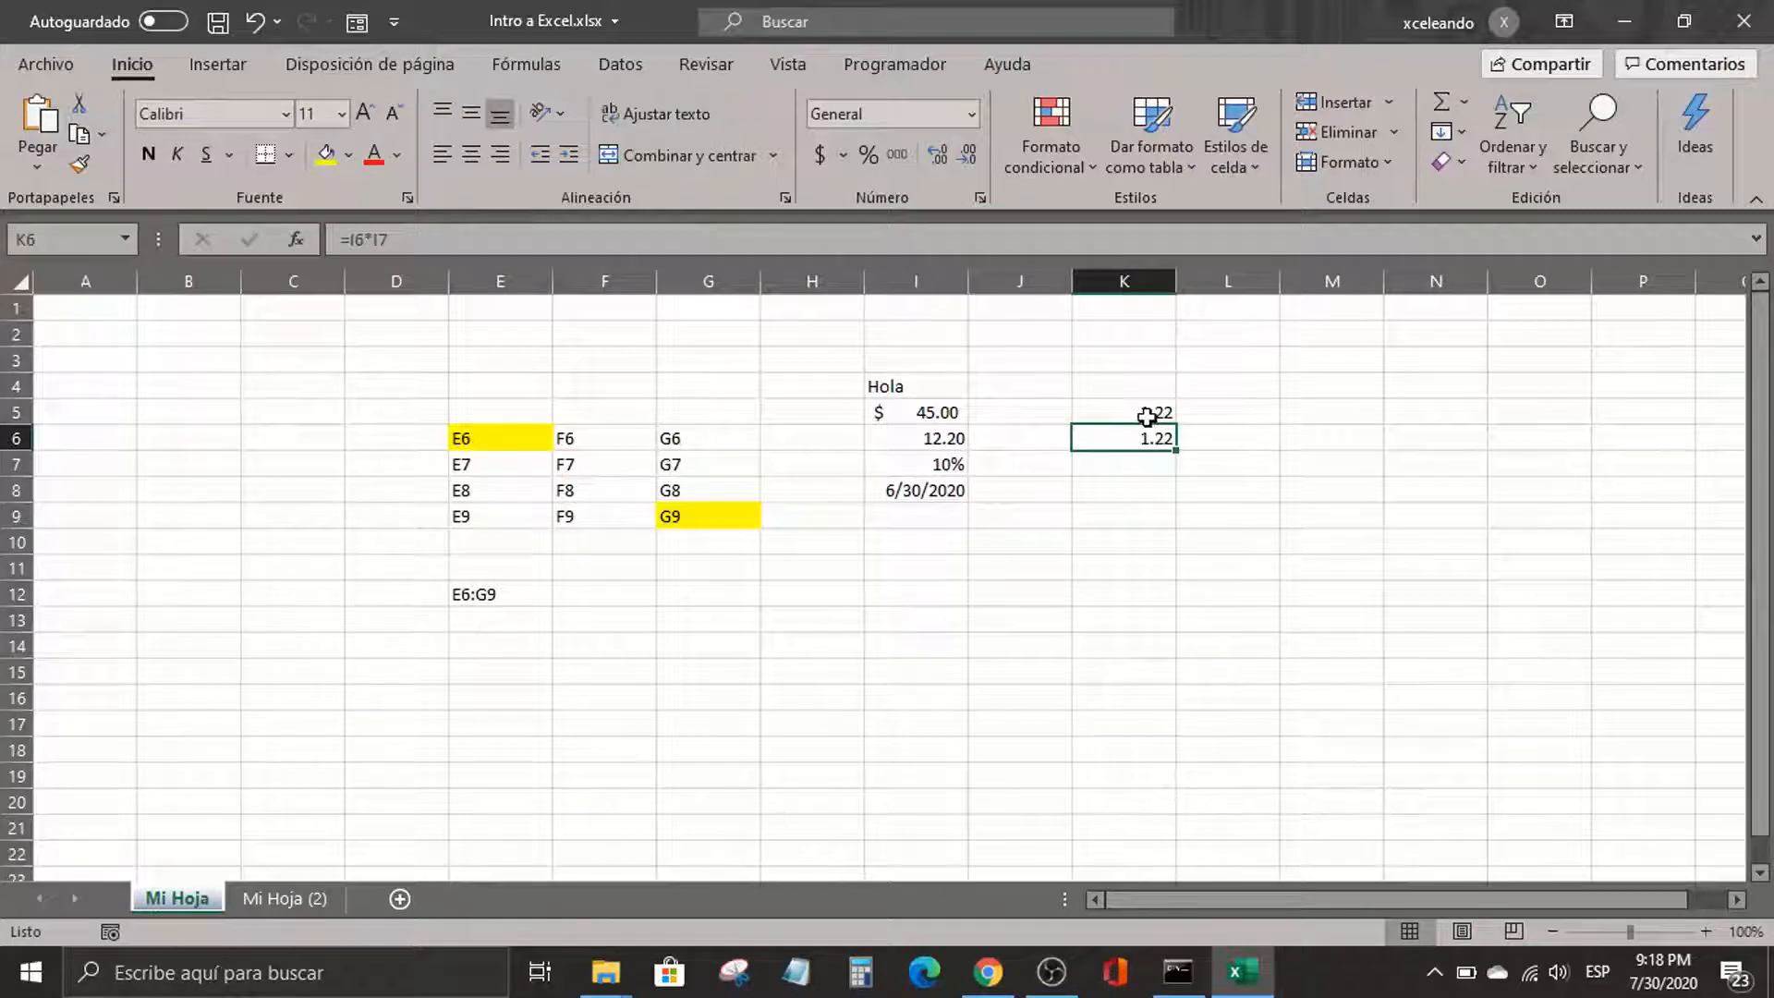
click(1147, 414)
click(1147, 438)
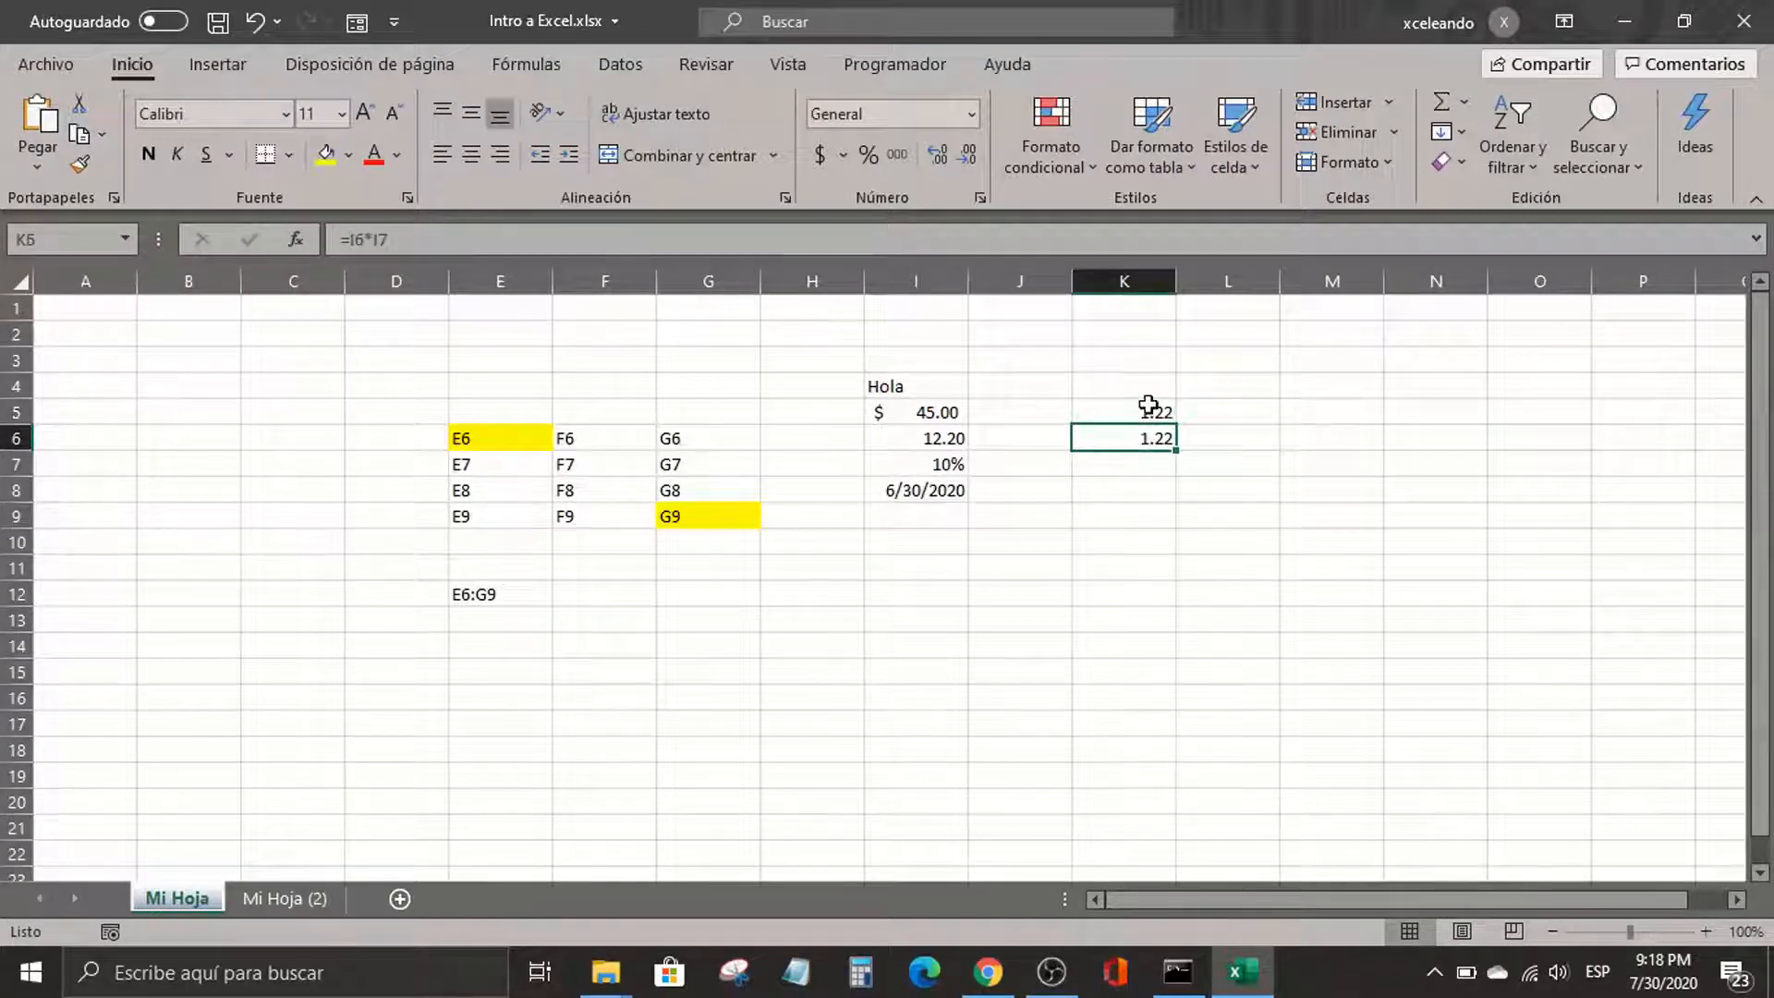
click(1147, 406)
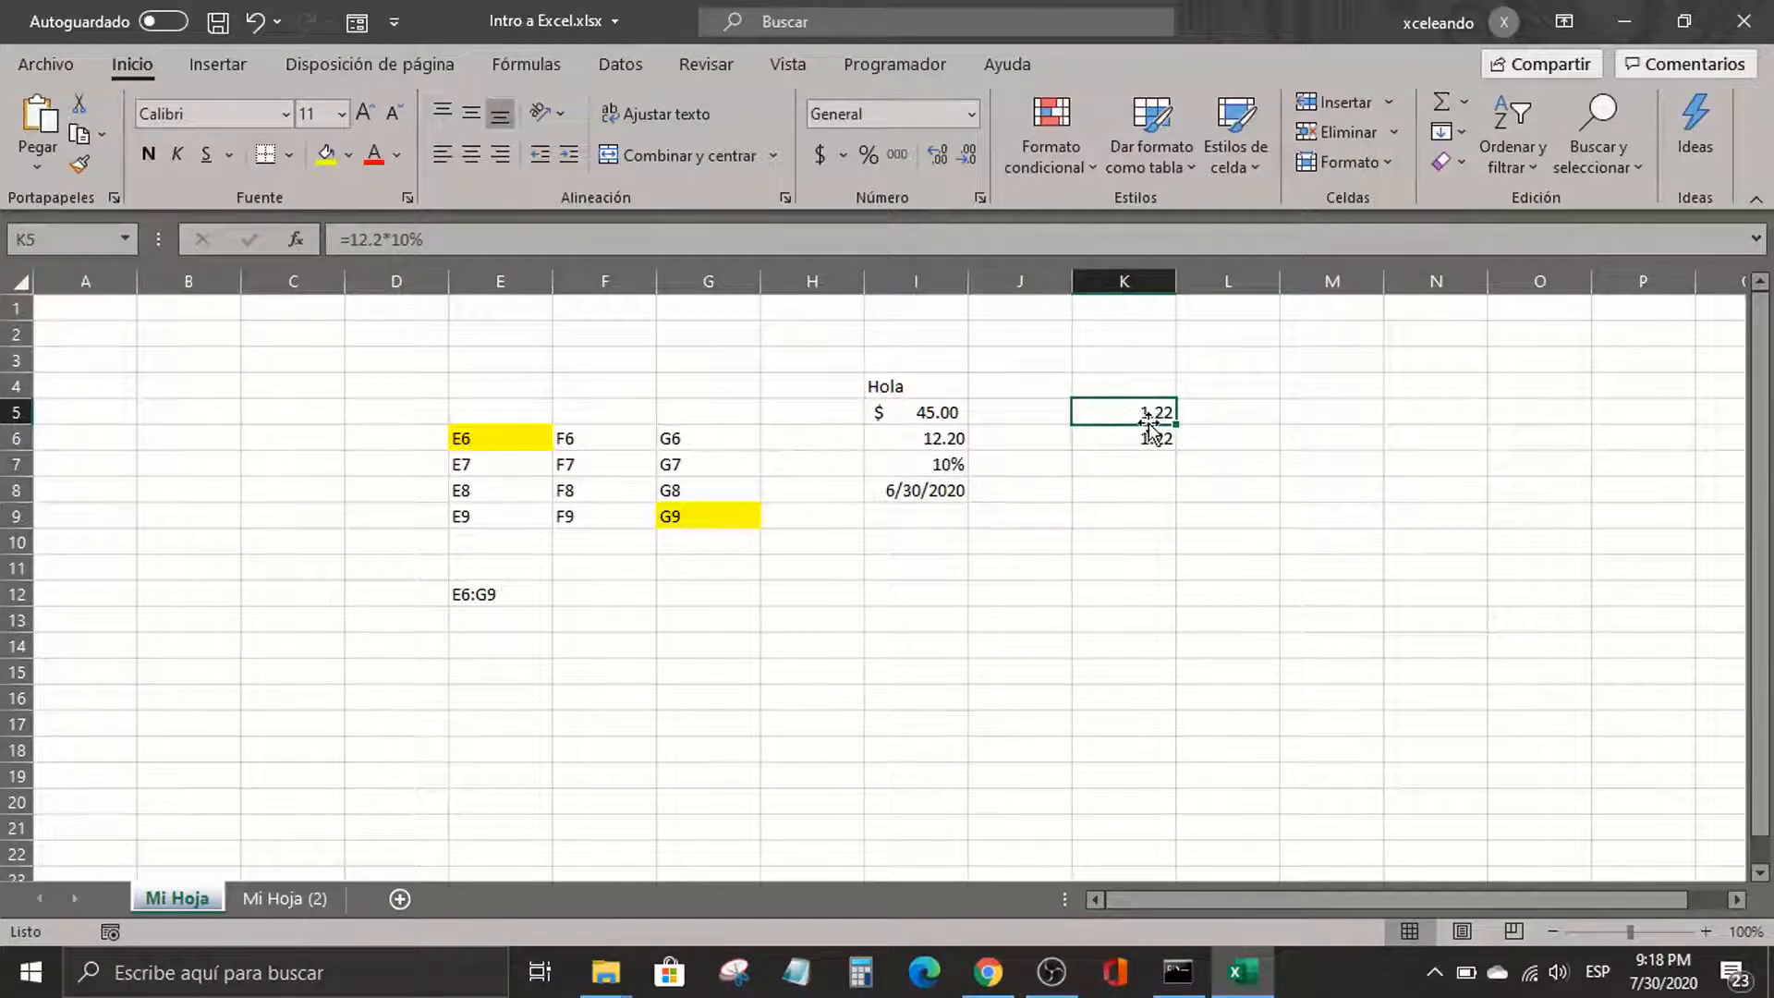
Change cell I6 to 15, and inspect how the formulas in K6 and K5 depend on it
click(943, 448)
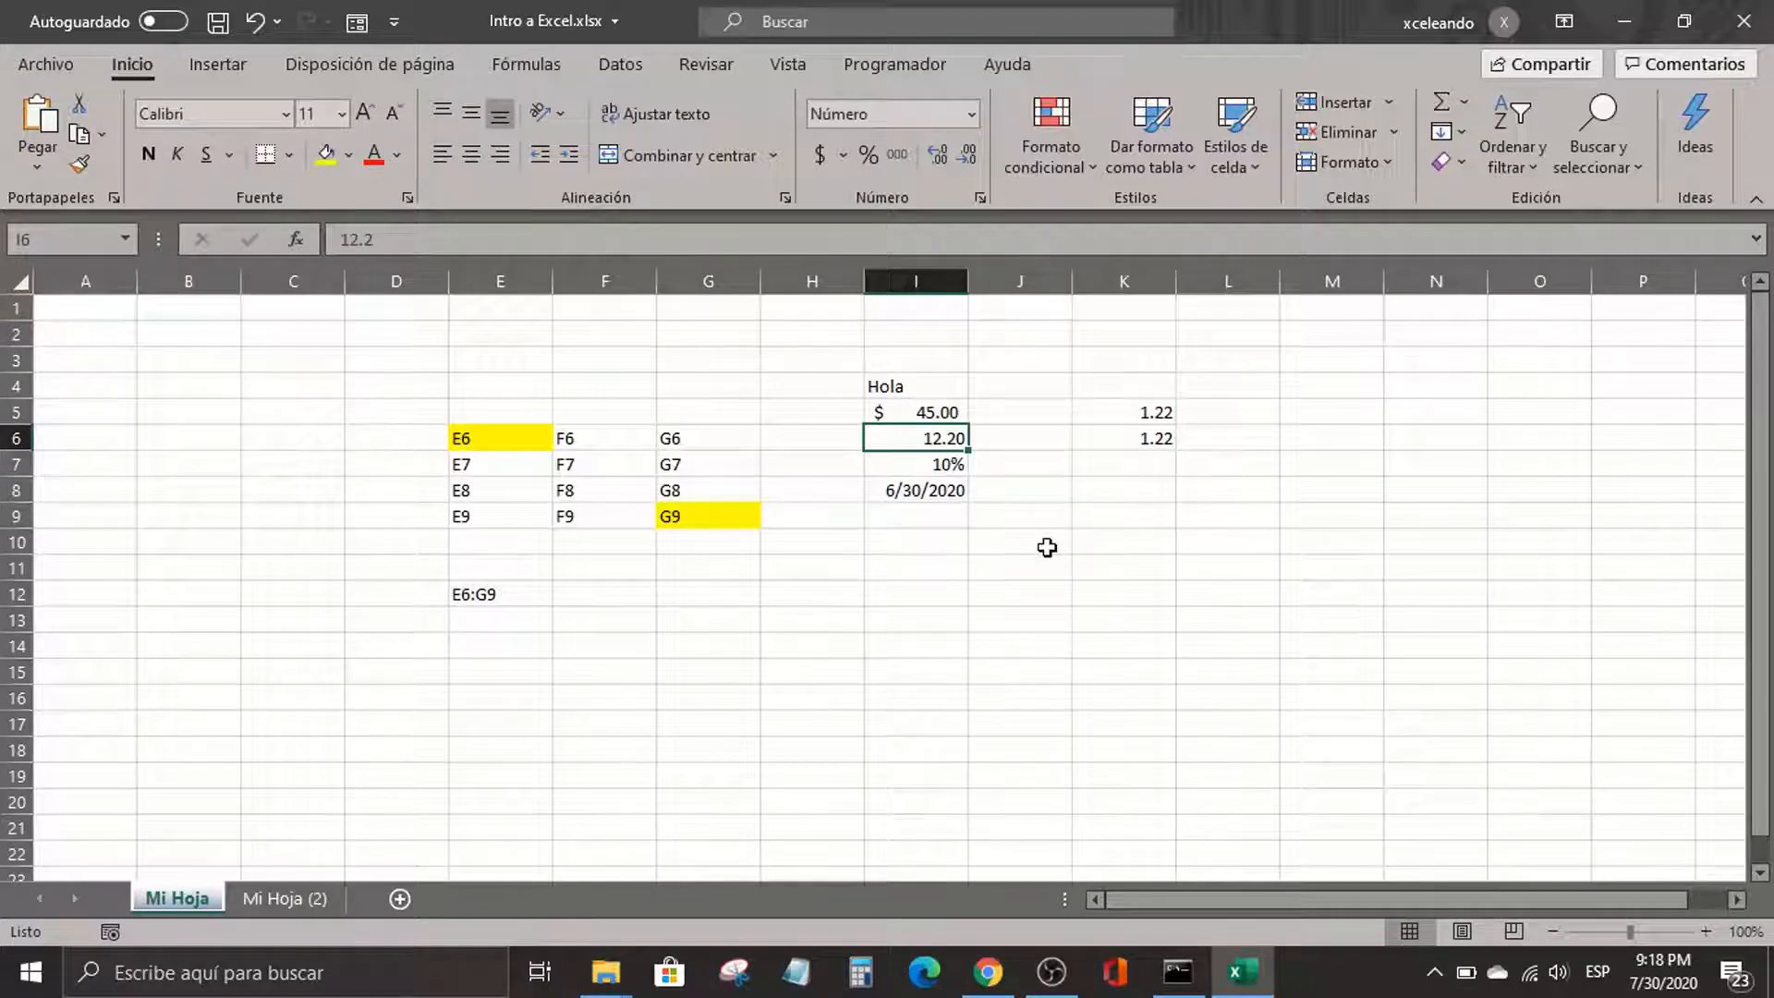
text(15)
key(Return)
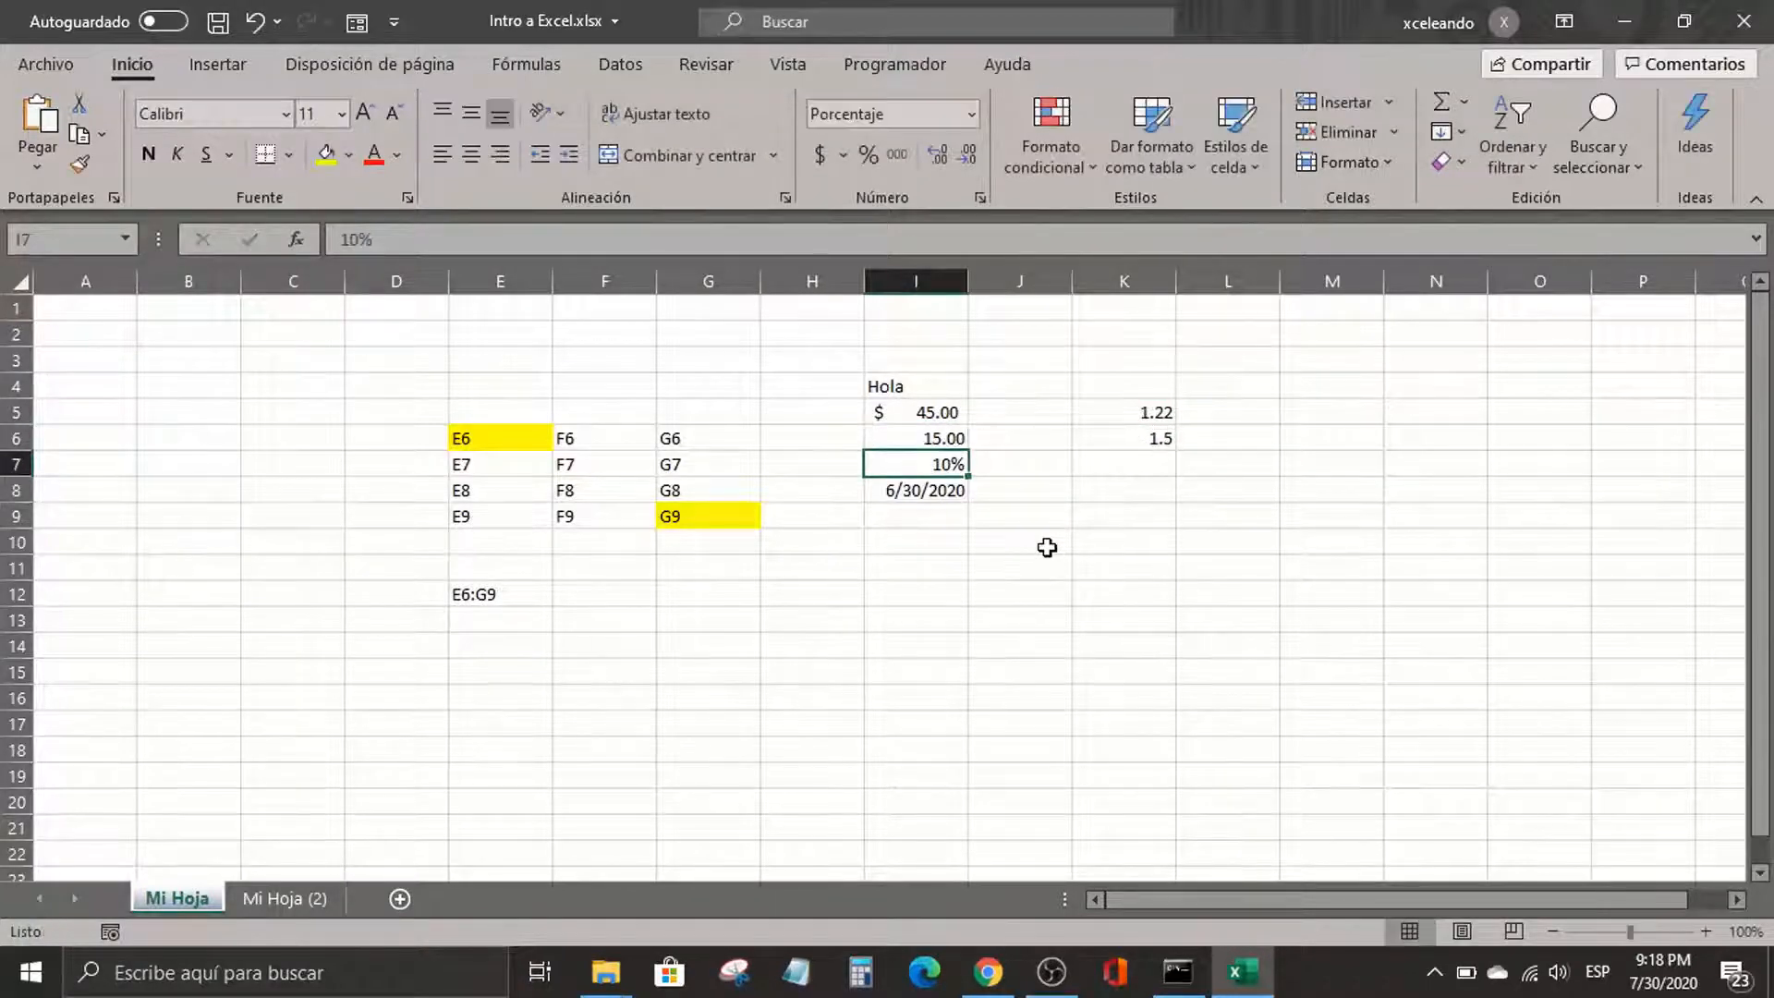
click(1131, 438)
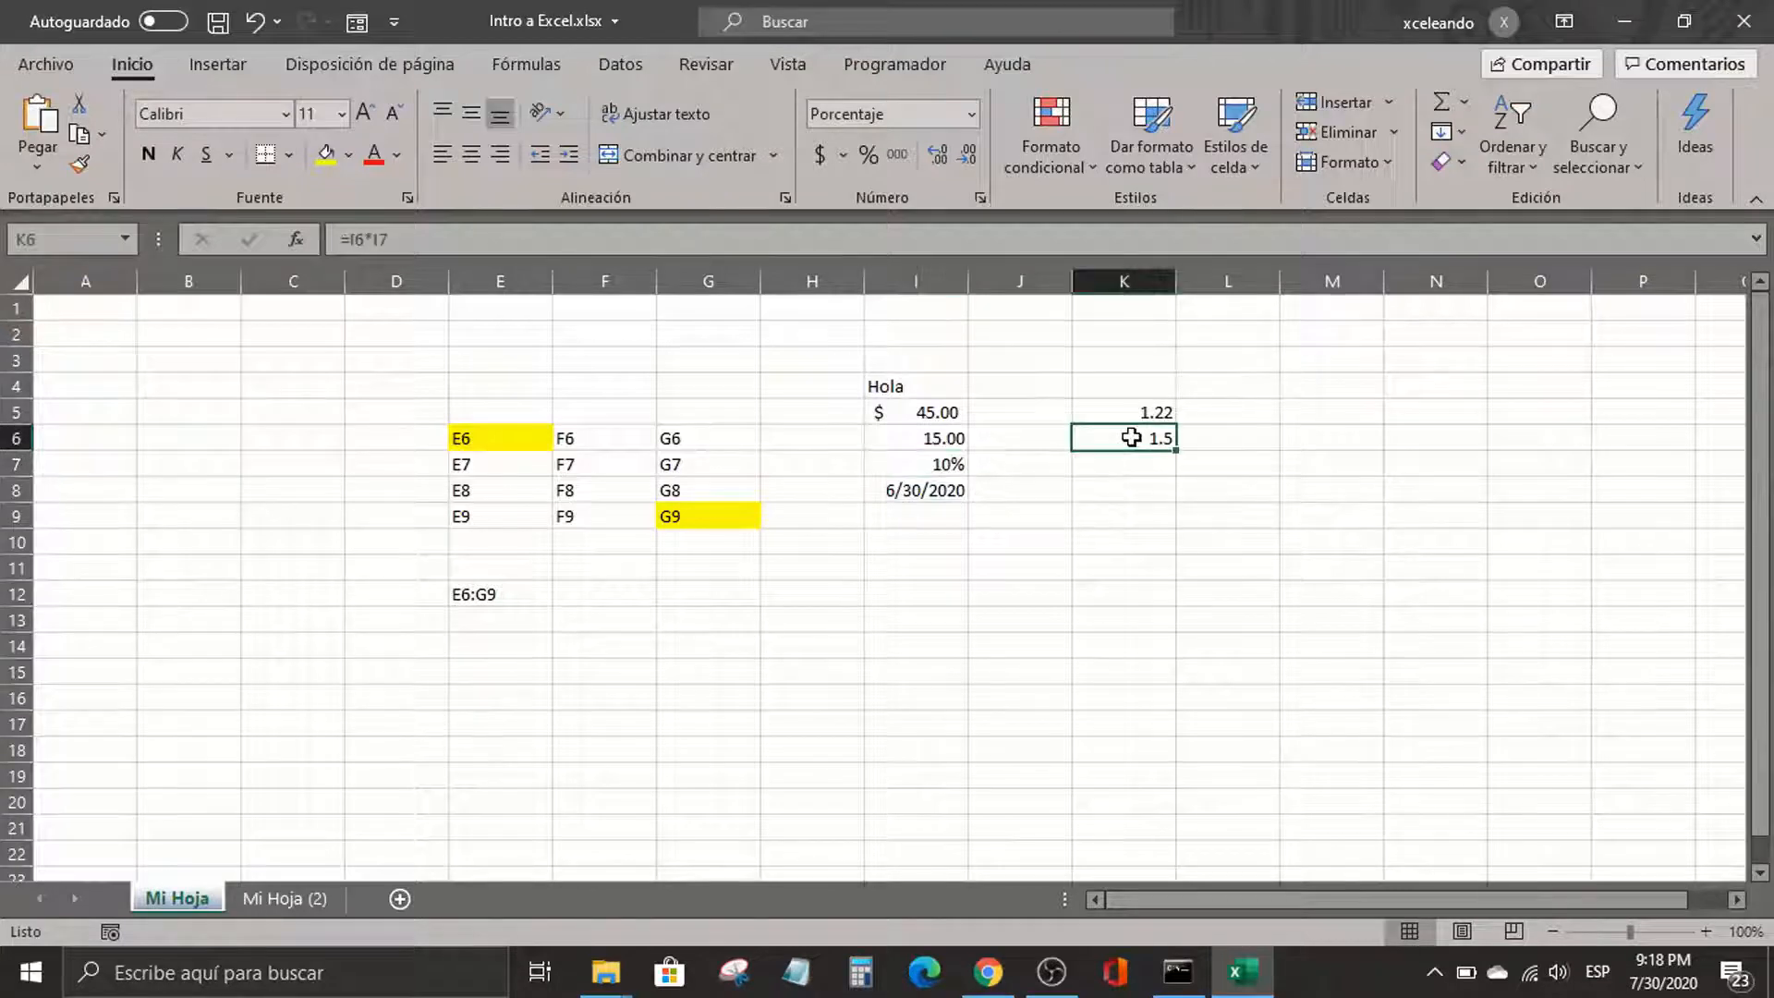
double_click(1131, 437)
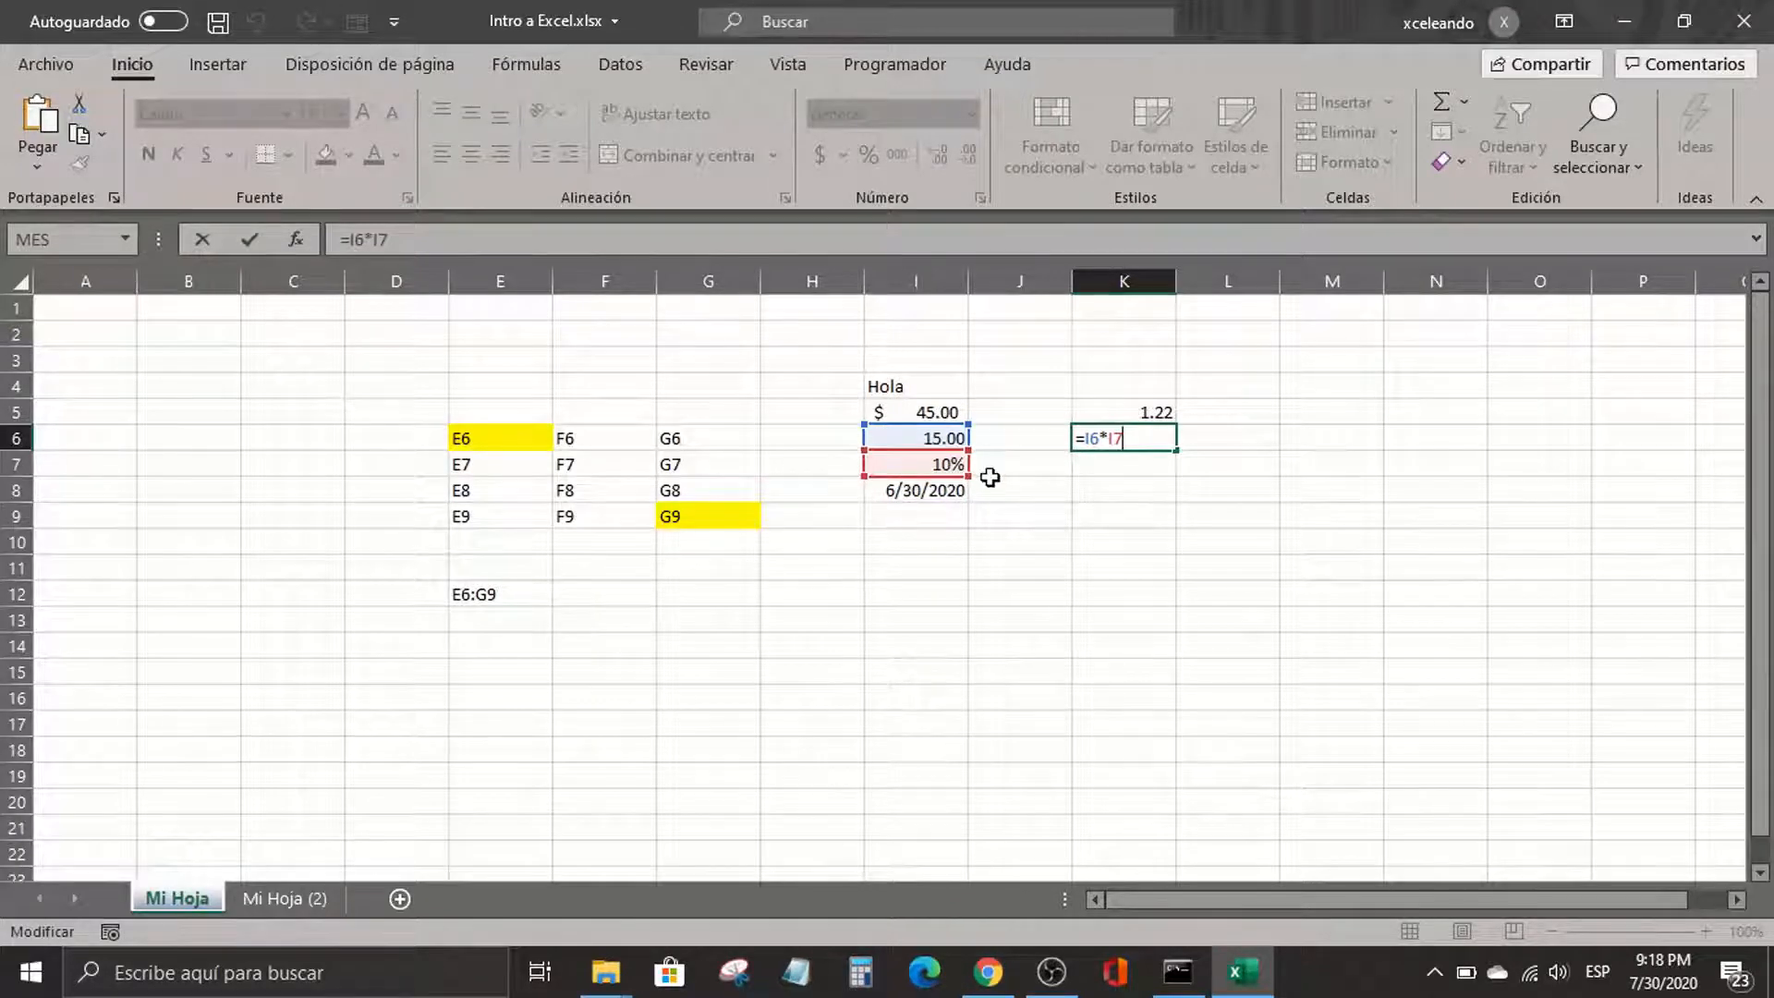
key(Return)
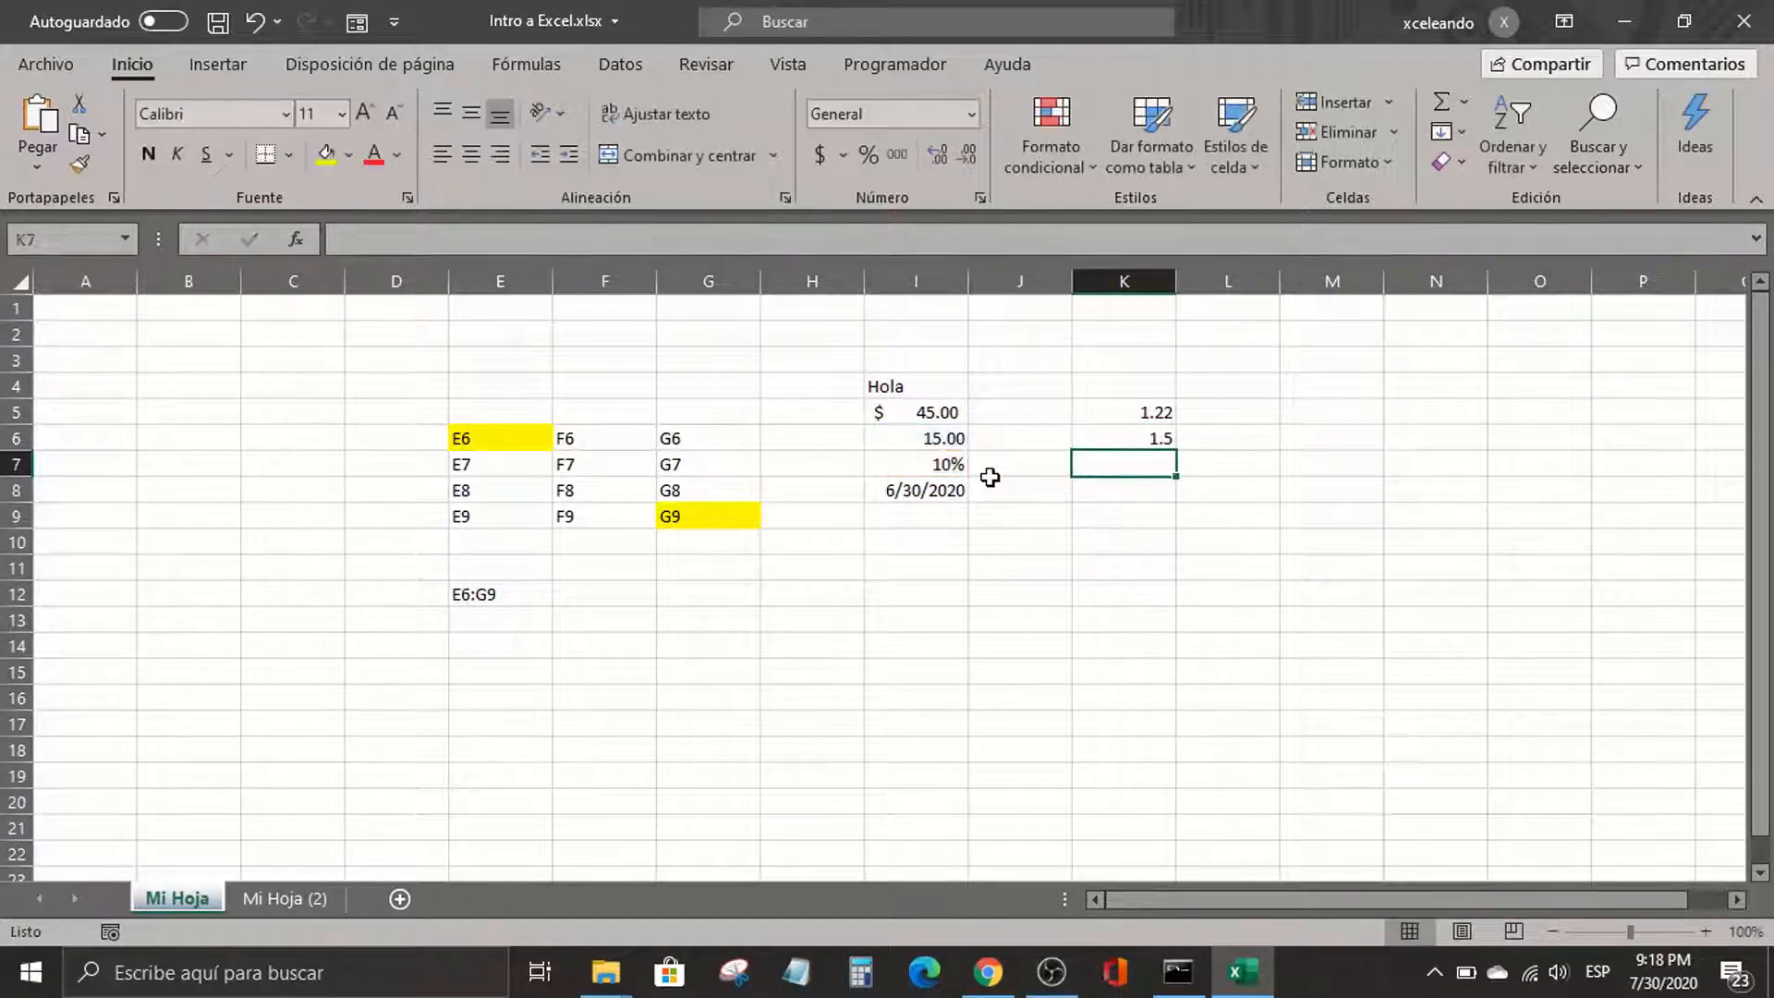
key(Up)
key(Up)
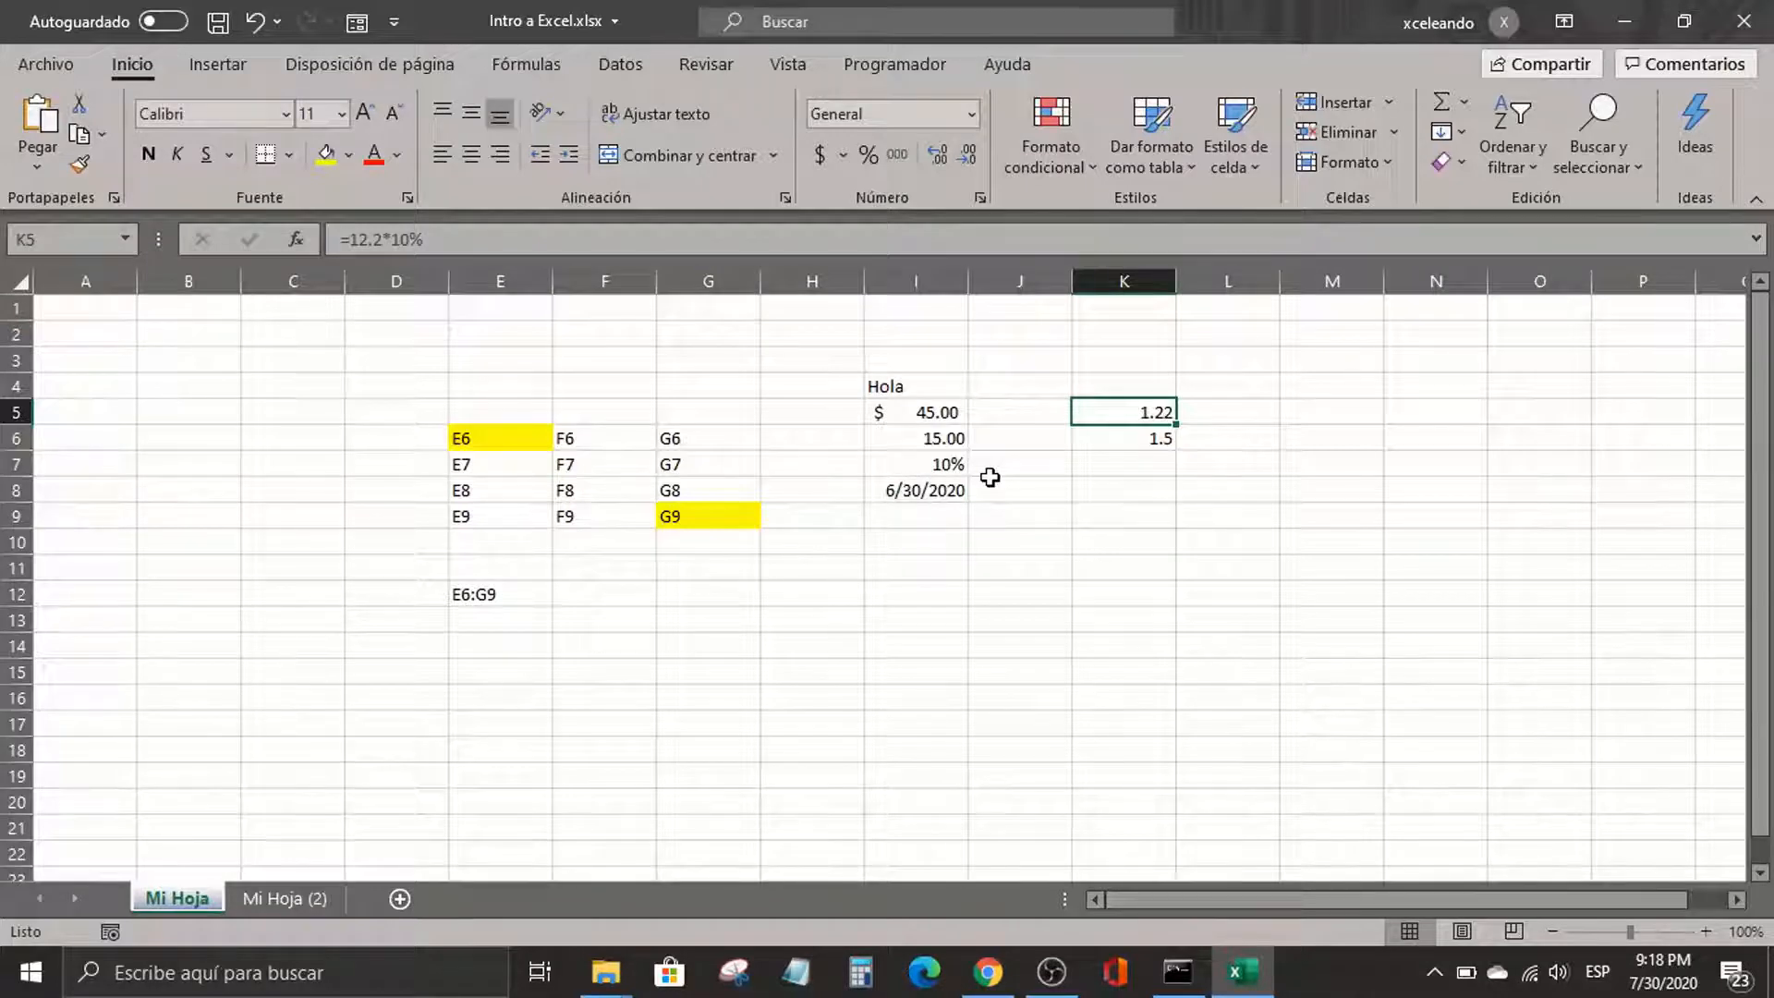
click(928, 439)
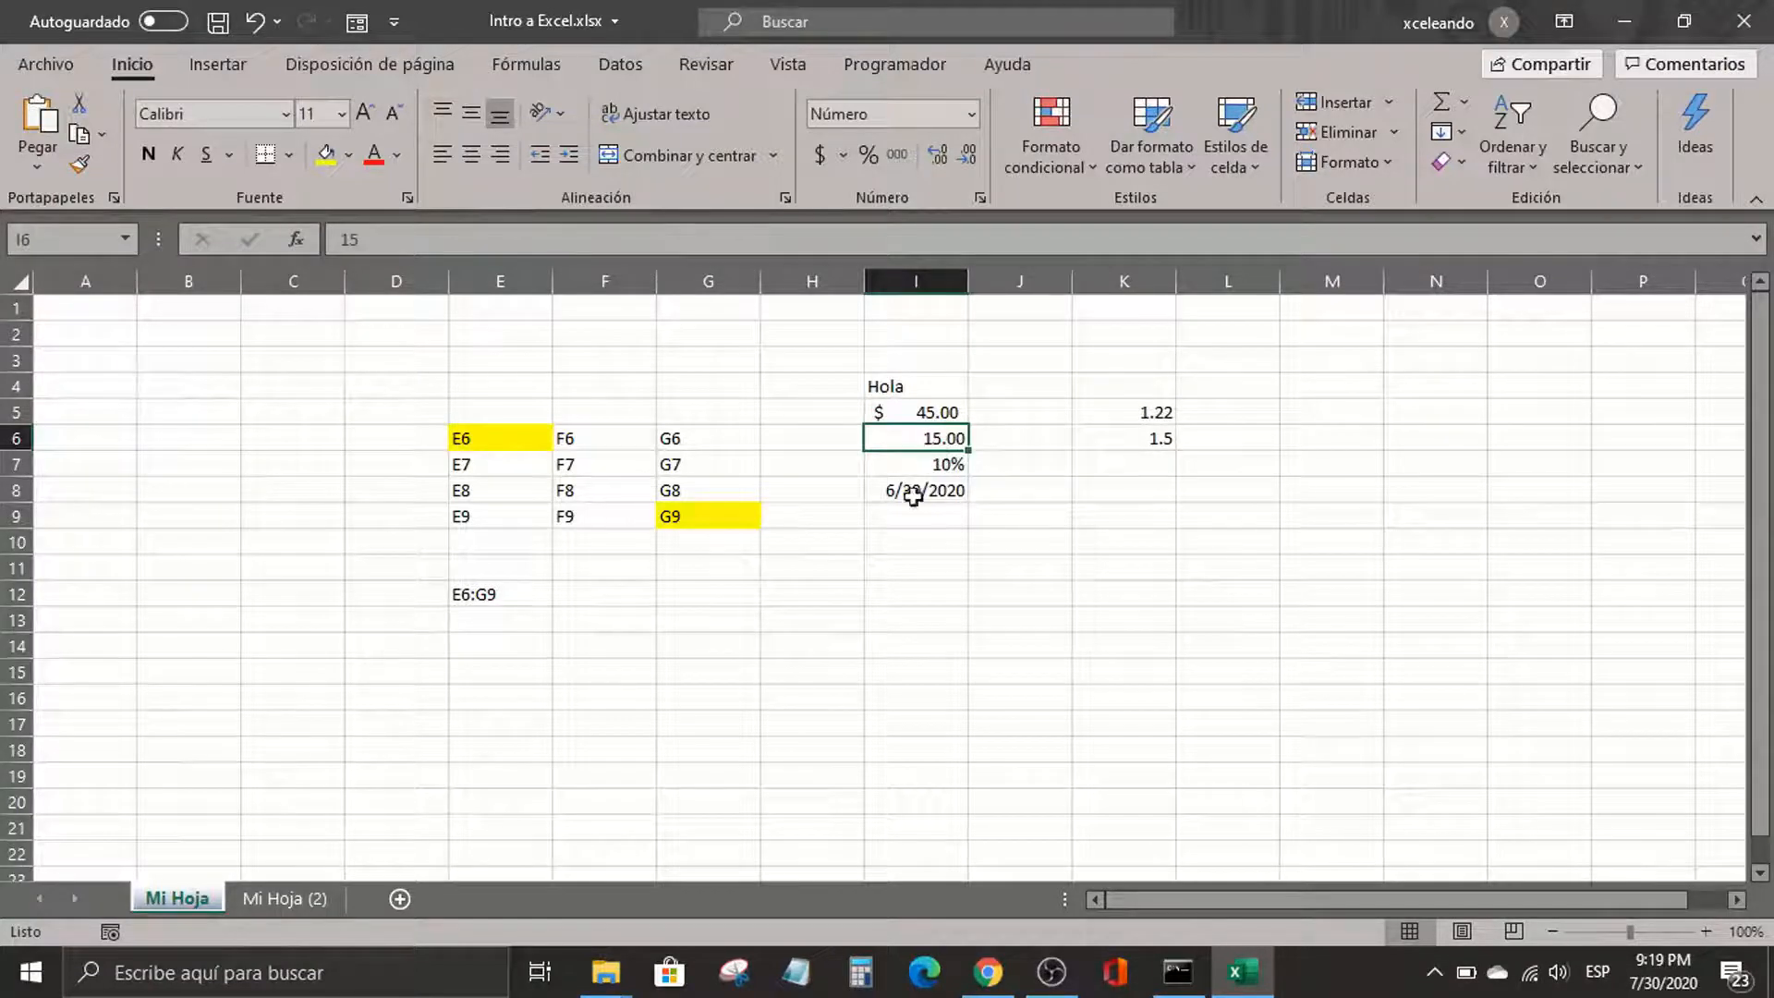
Edit the constants-only formula in K5 so it multiplies 15 by 10%
click(1153, 413)
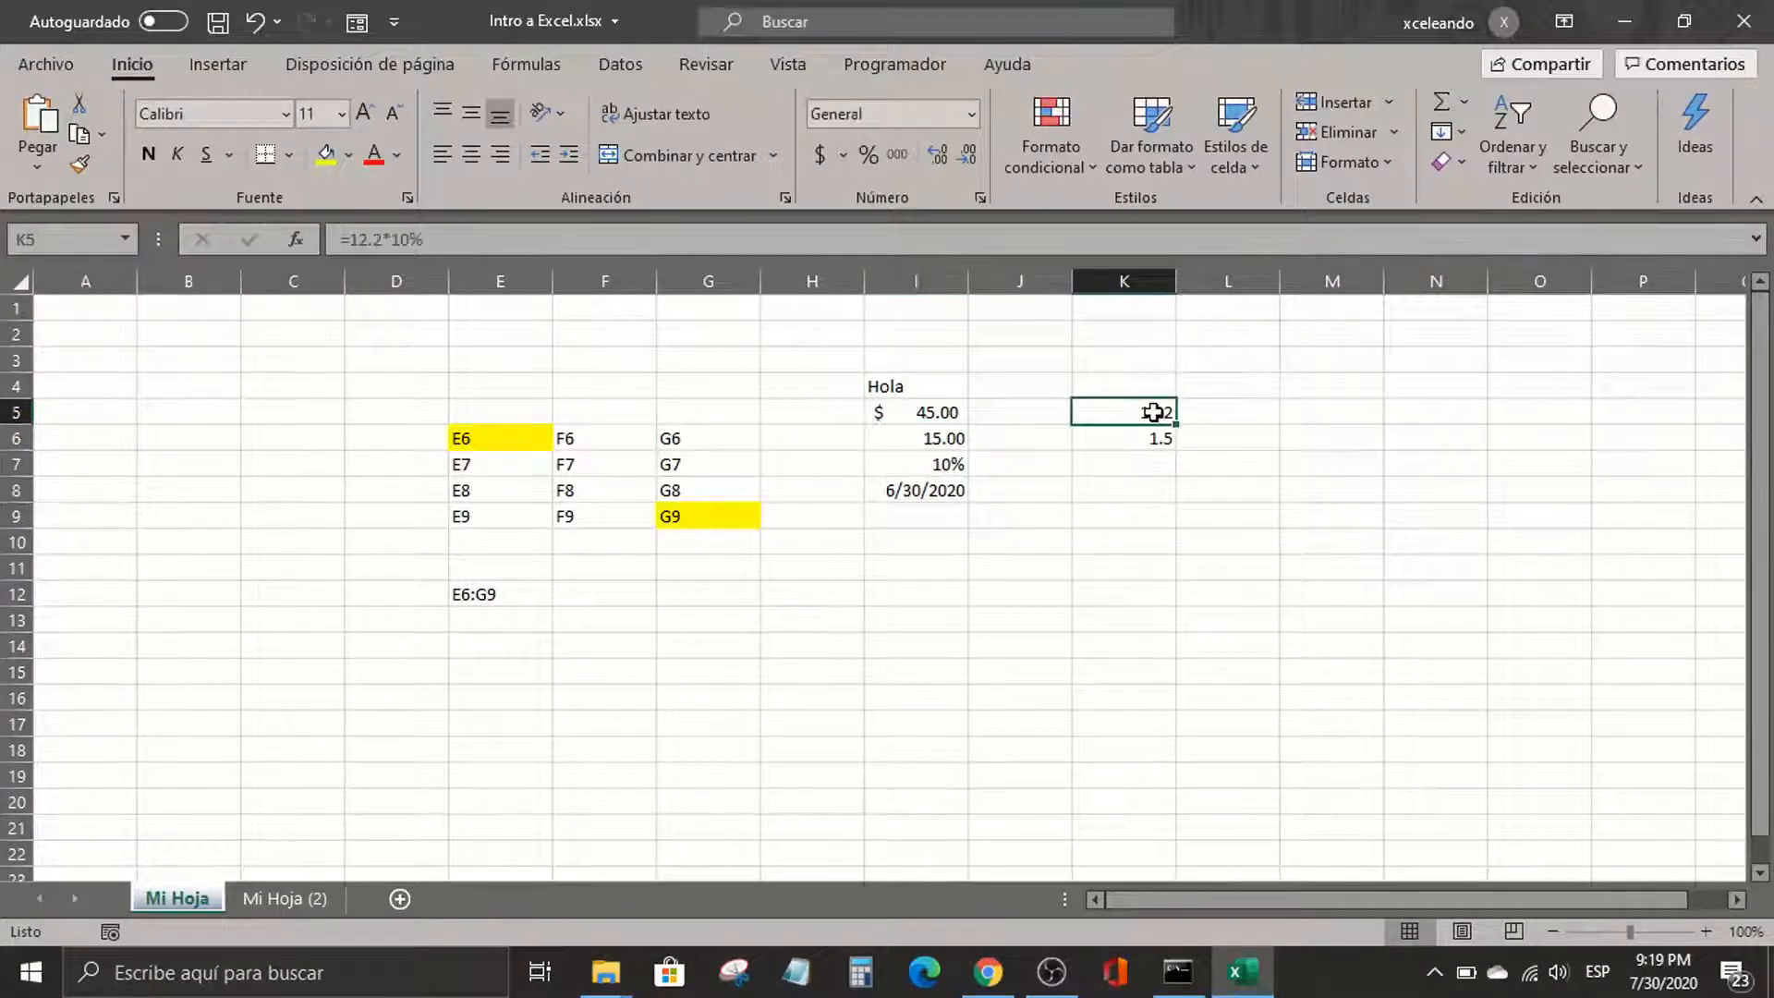
double_click(1153, 413)
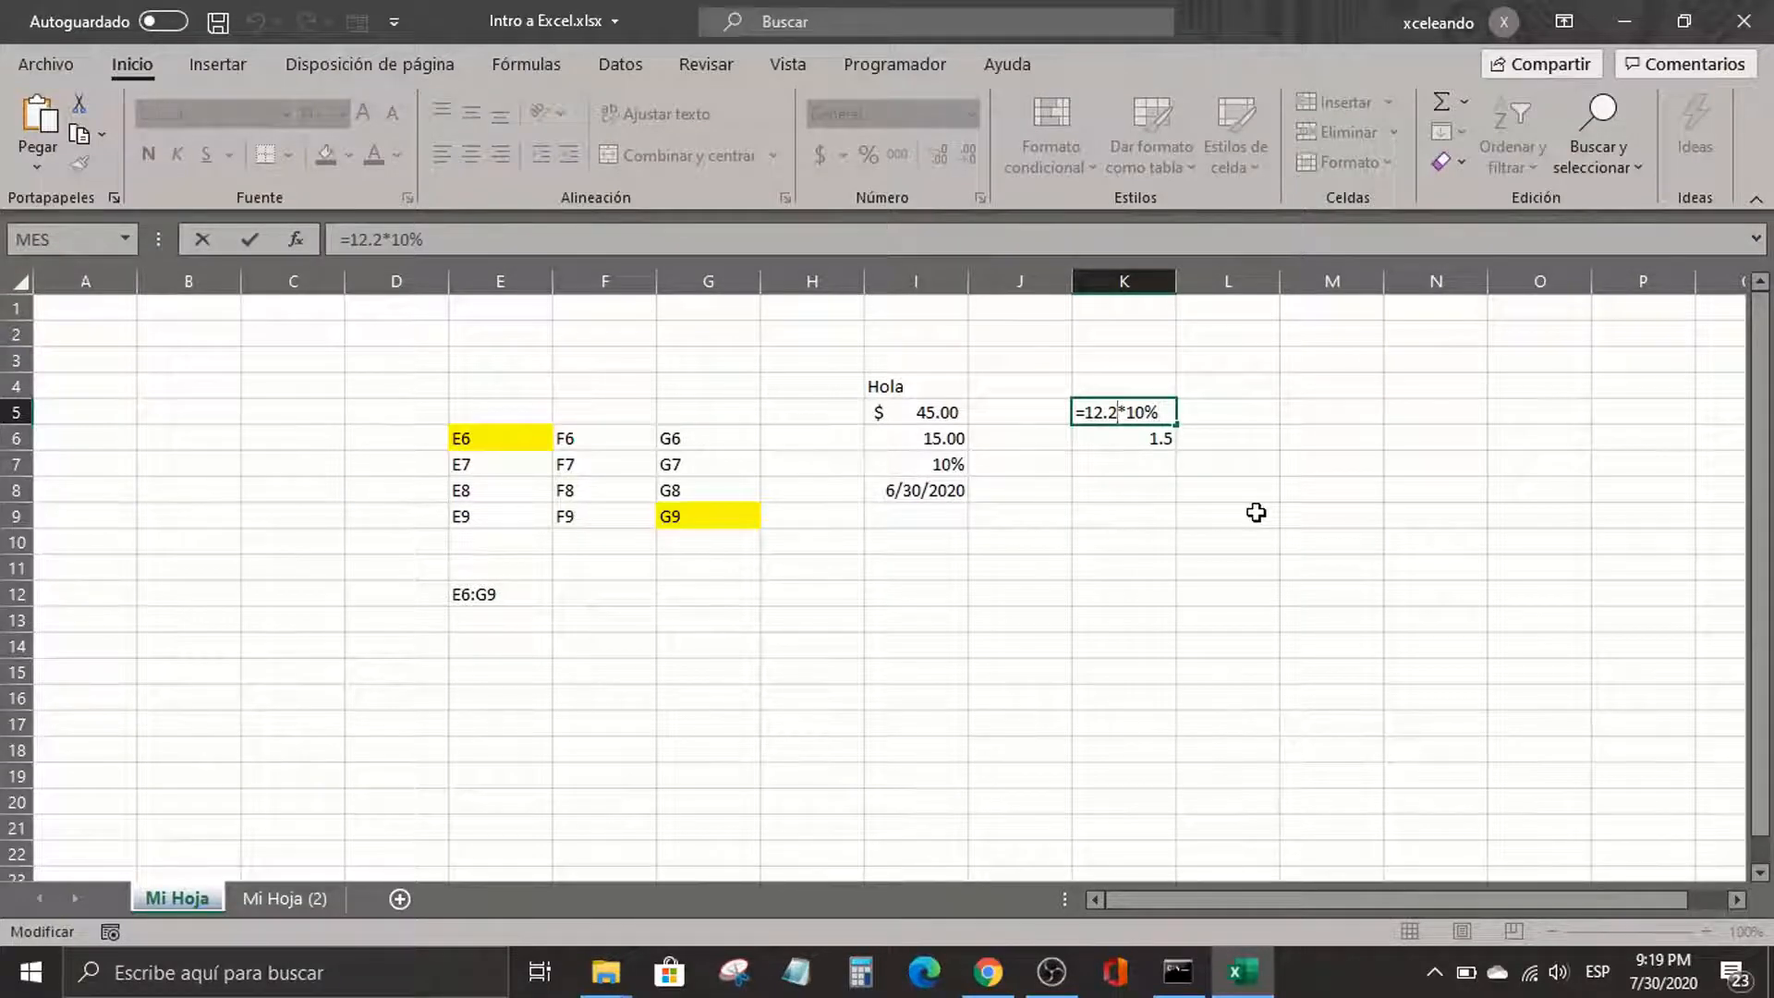
key(BackSpace)
key(BackSpace)
key(BackSpace)
text(5)
key(Return)
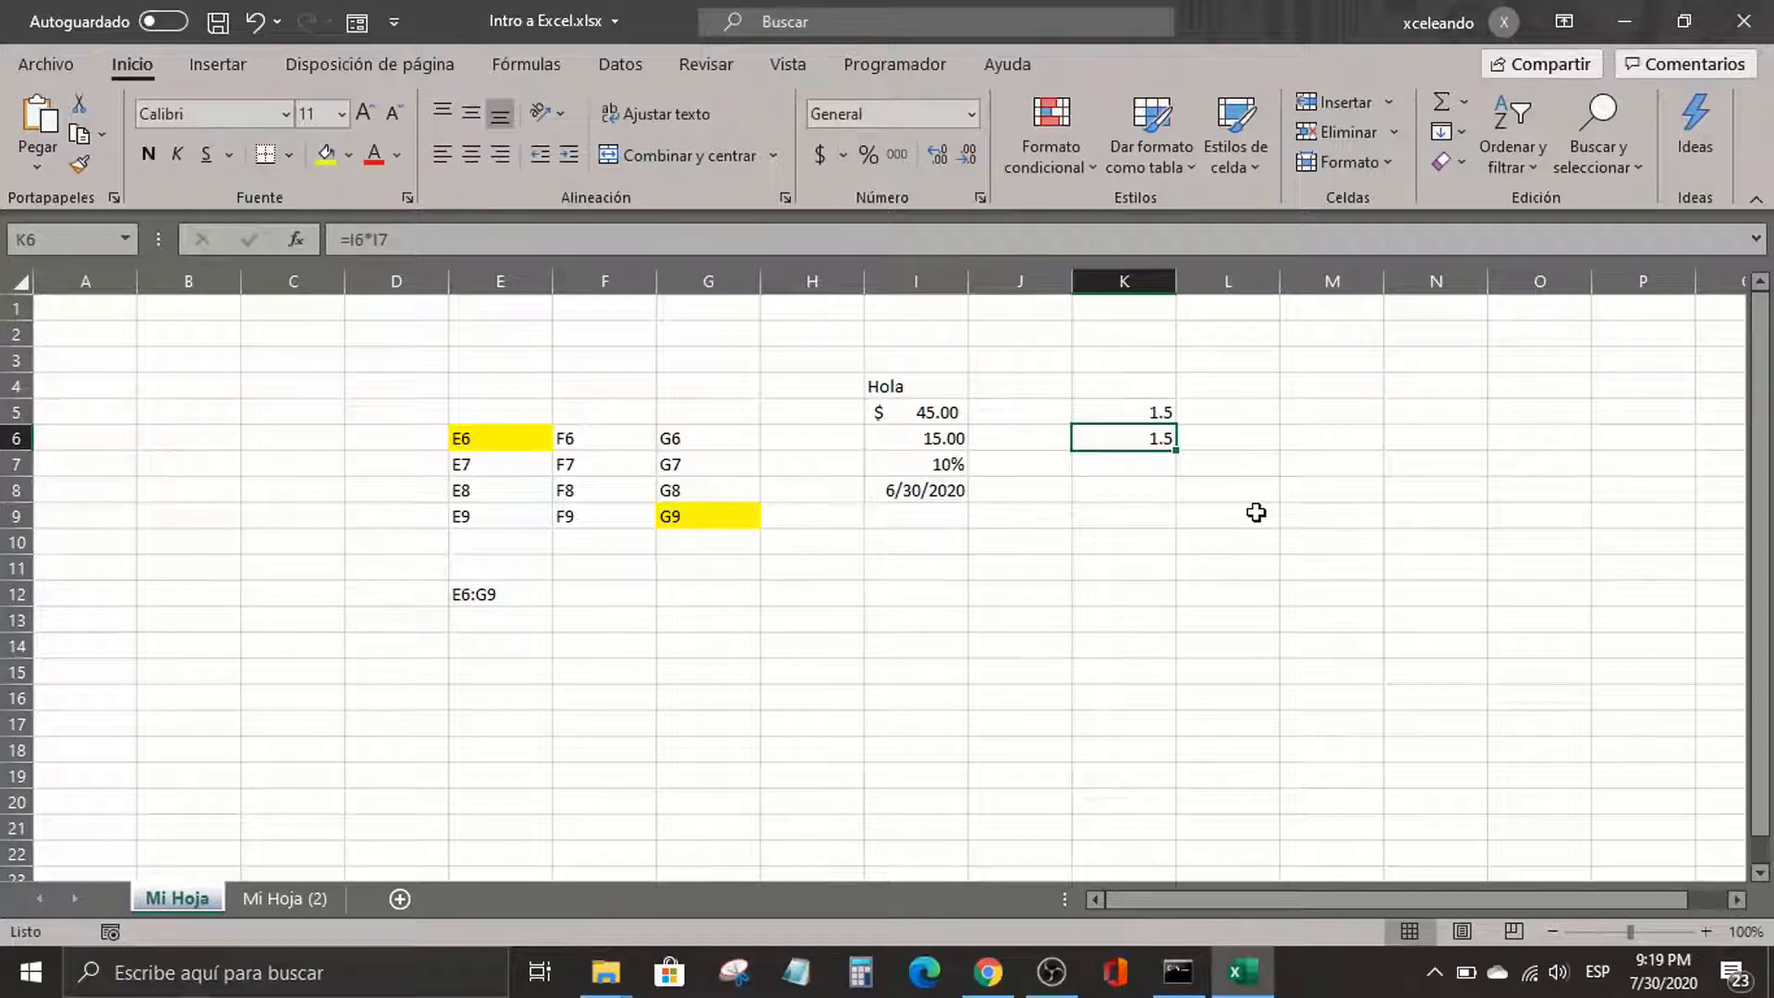
Inspect the cell references used by the formula in K6, and set the value of cell I6 to 20
double_click(1143, 441)
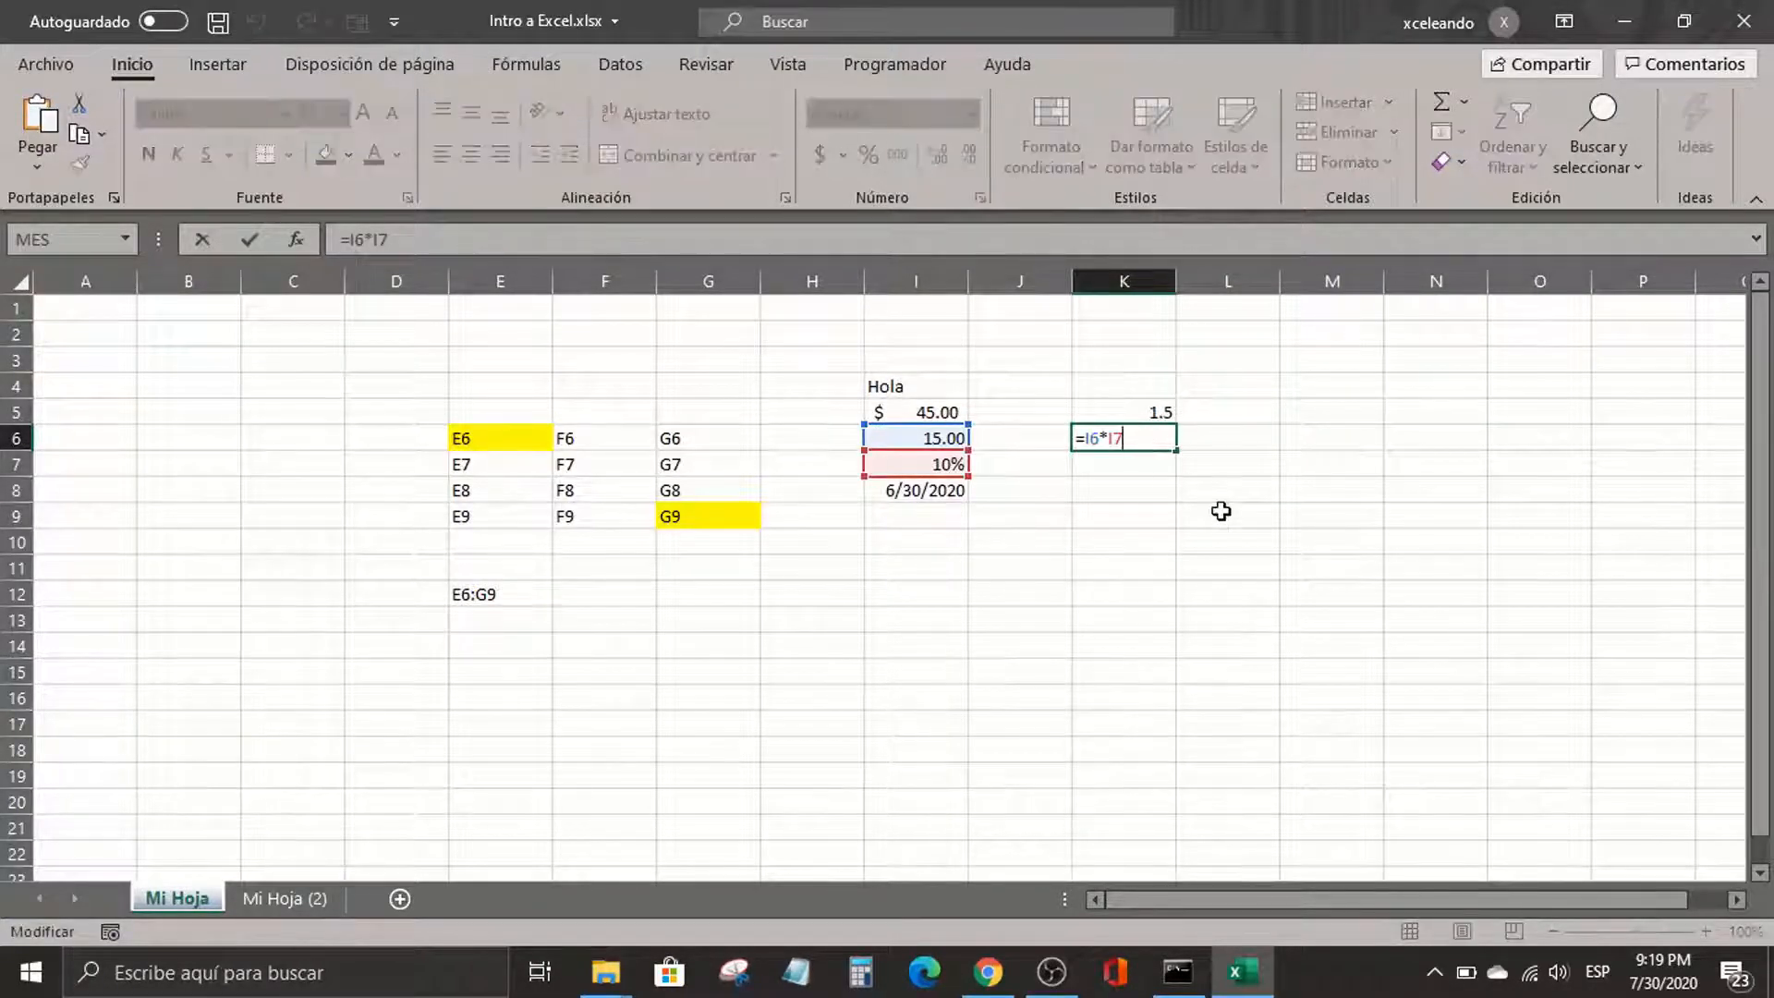
key(Return)
key(Up)
key(Left)
key(Left)
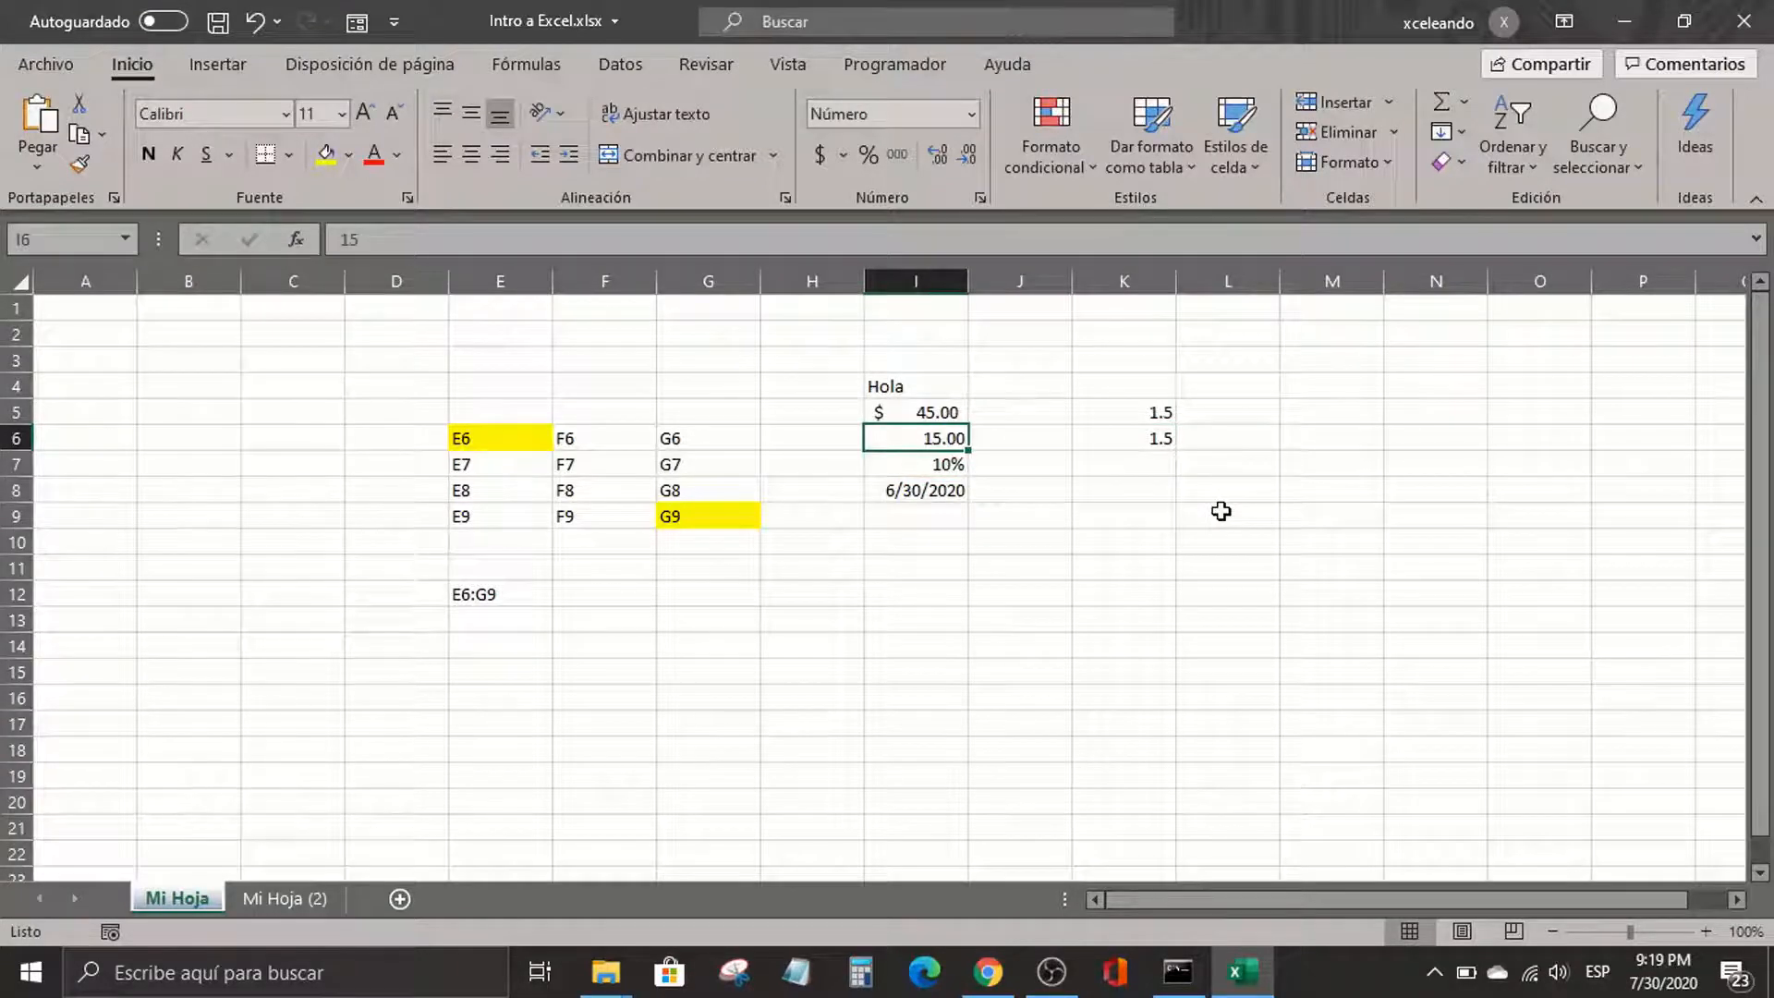
text(20)
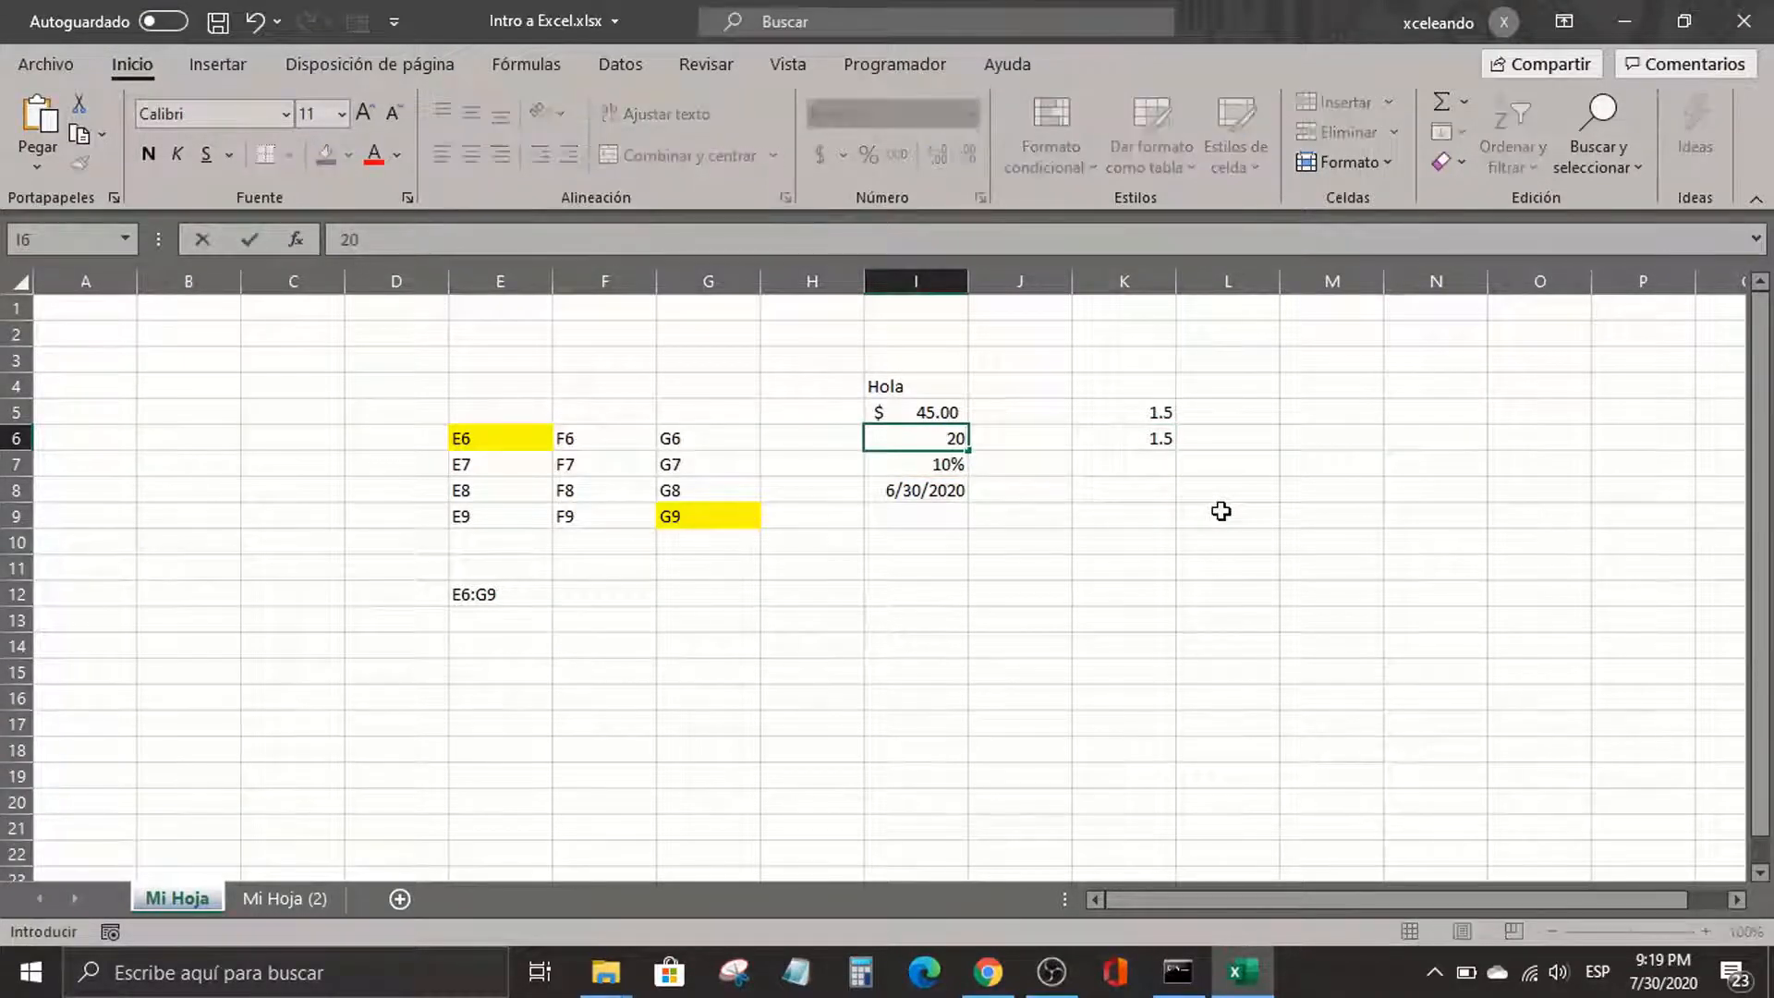
key(Return)
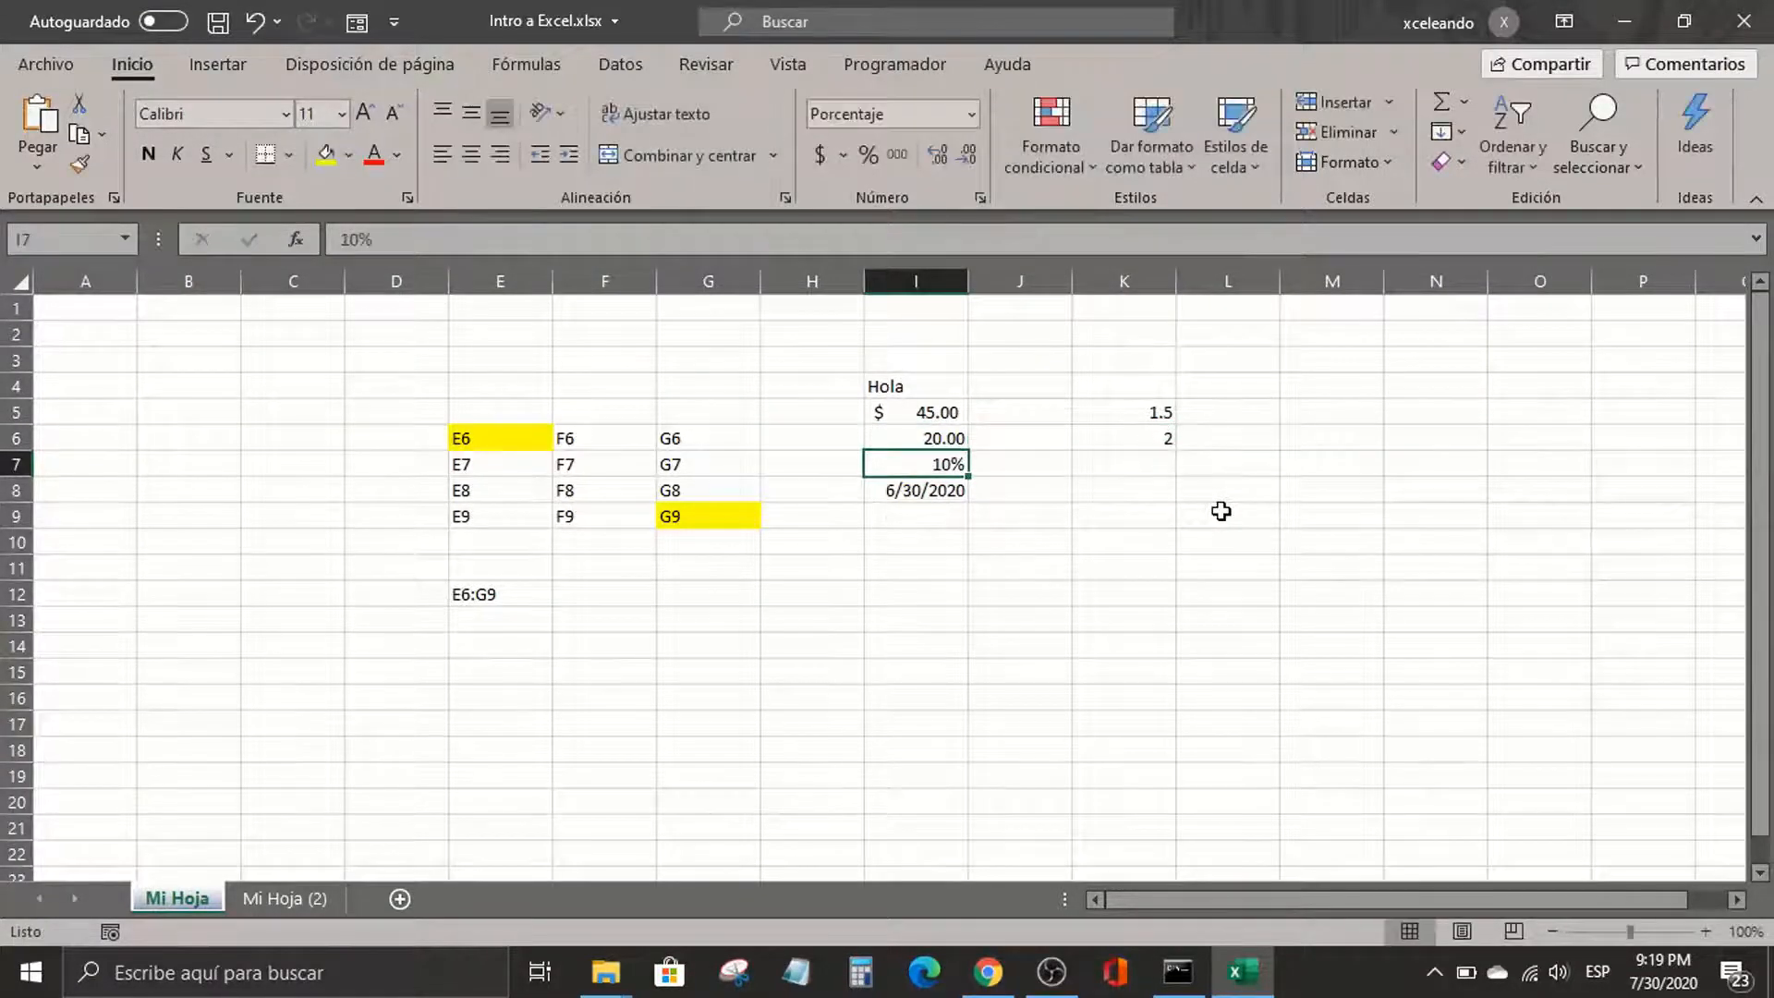
Enter a formula in cell K7 that divides K5 by K6 (=K5/K6)
click(1131, 440)
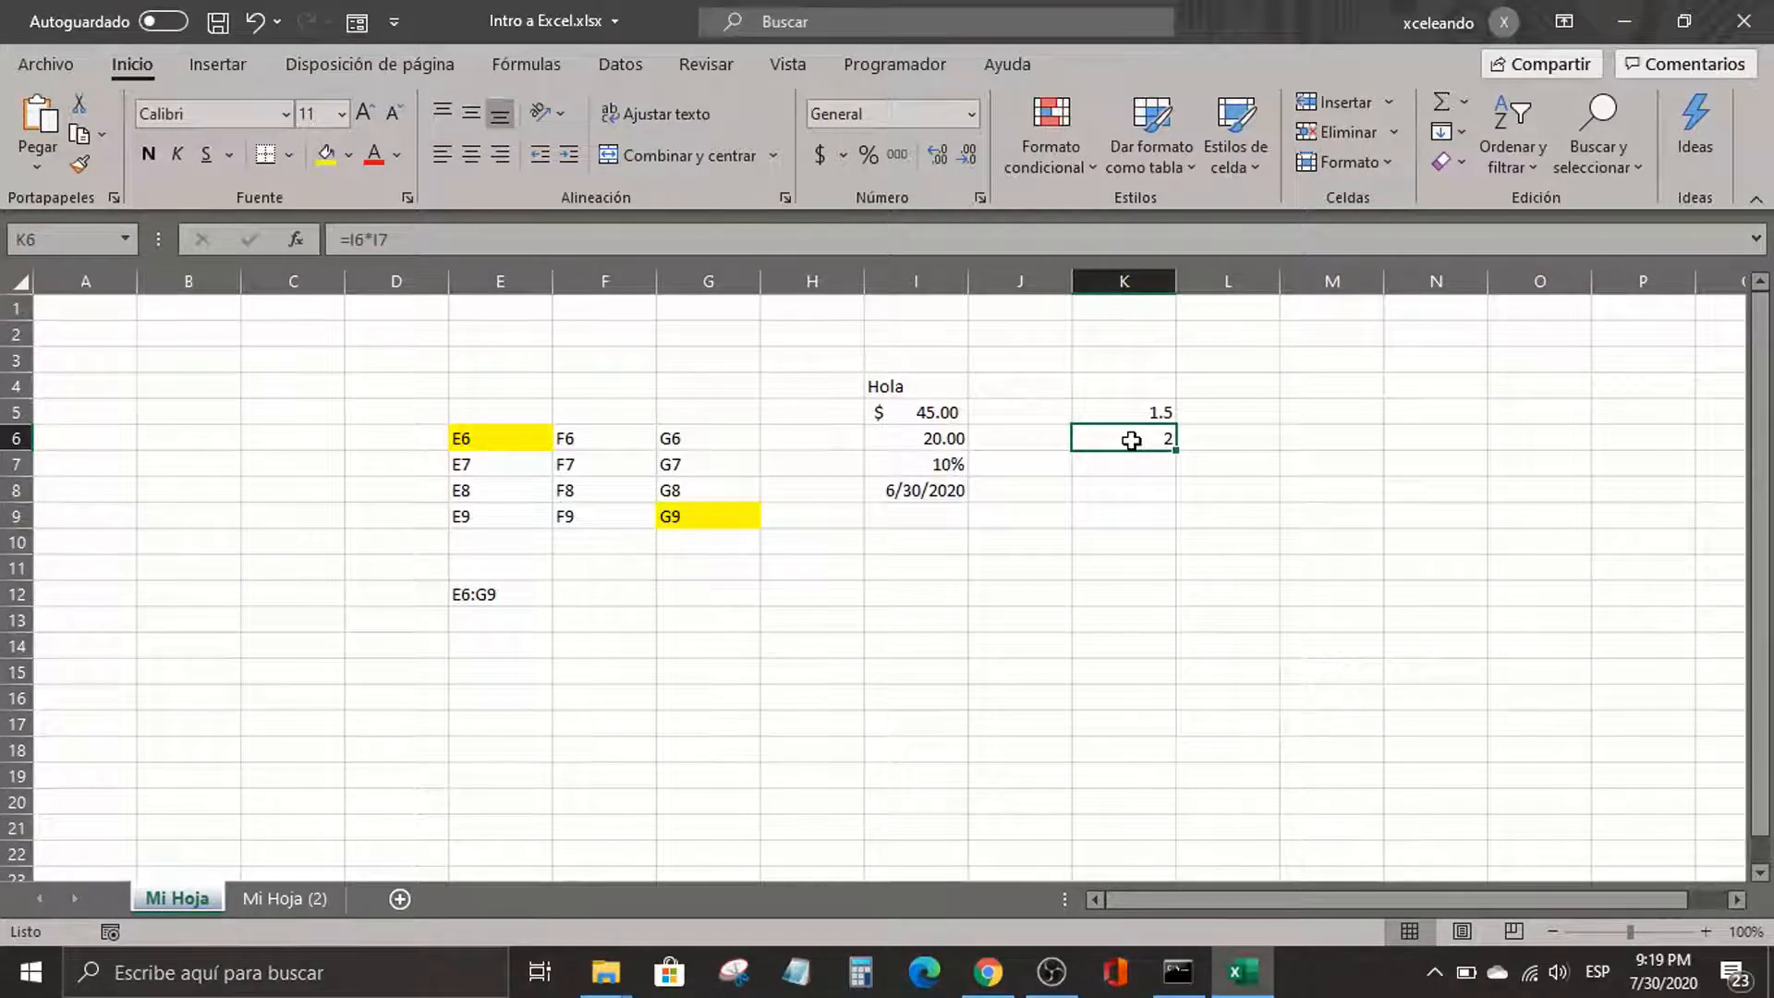
double_click(1131, 440)
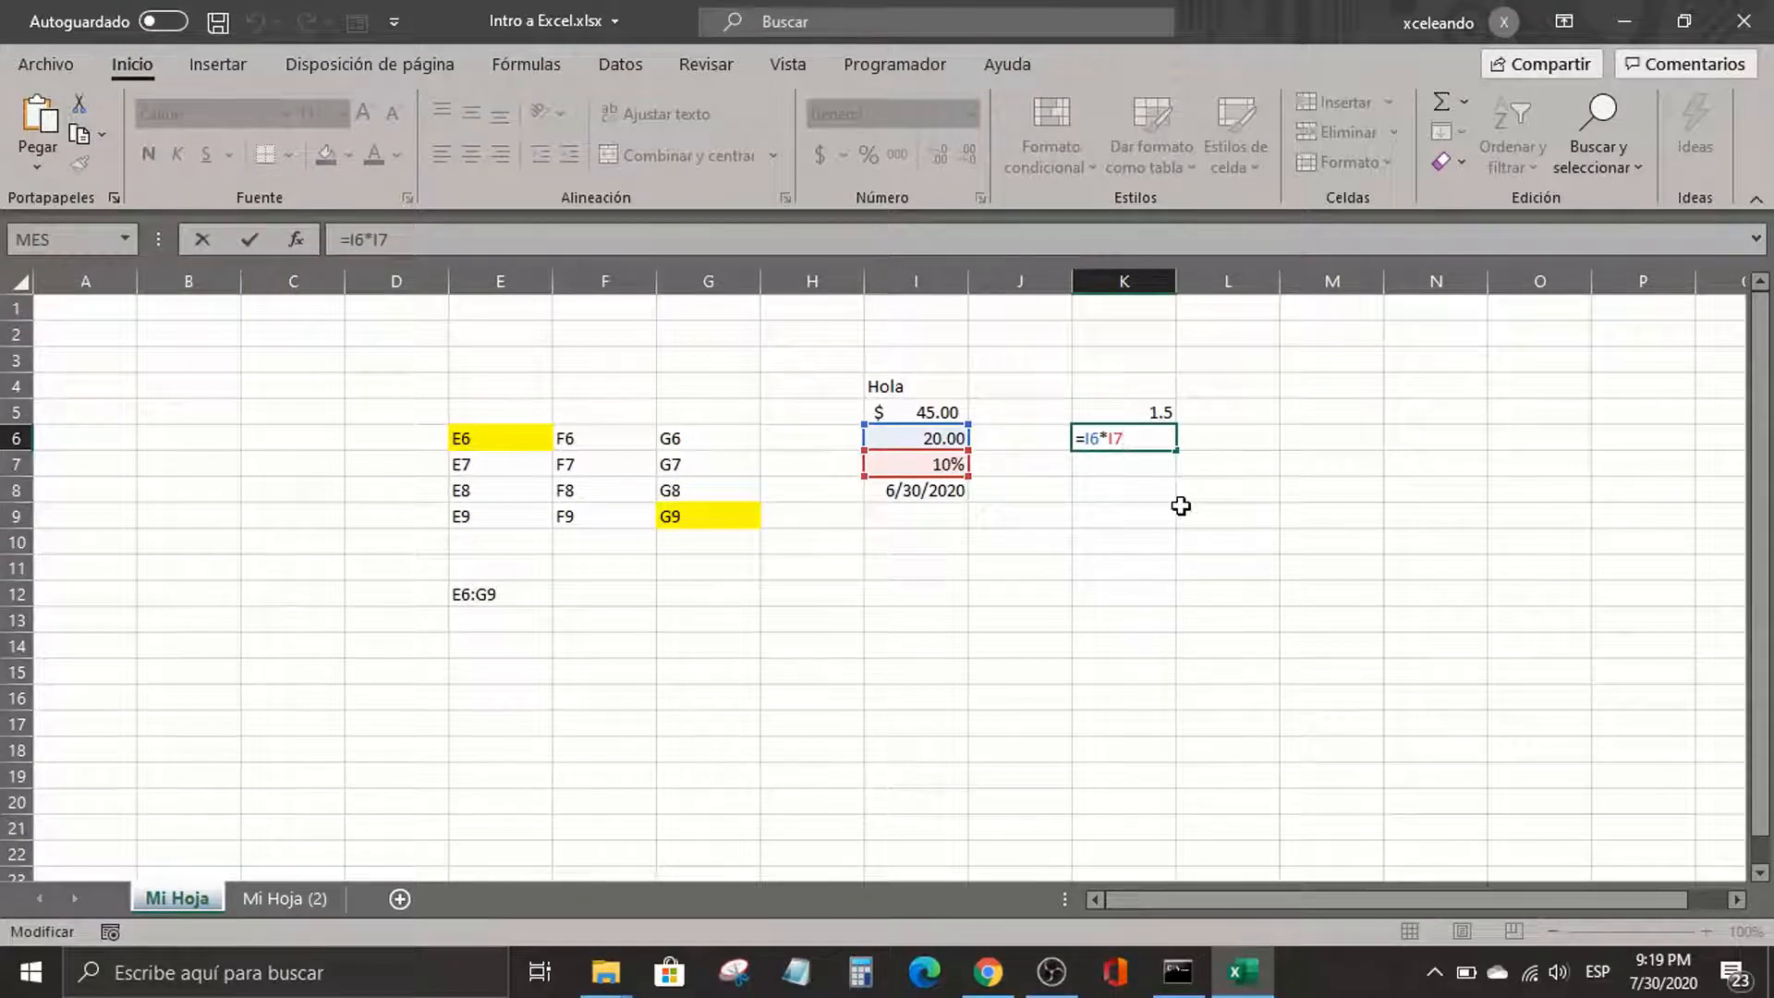
key(Return)
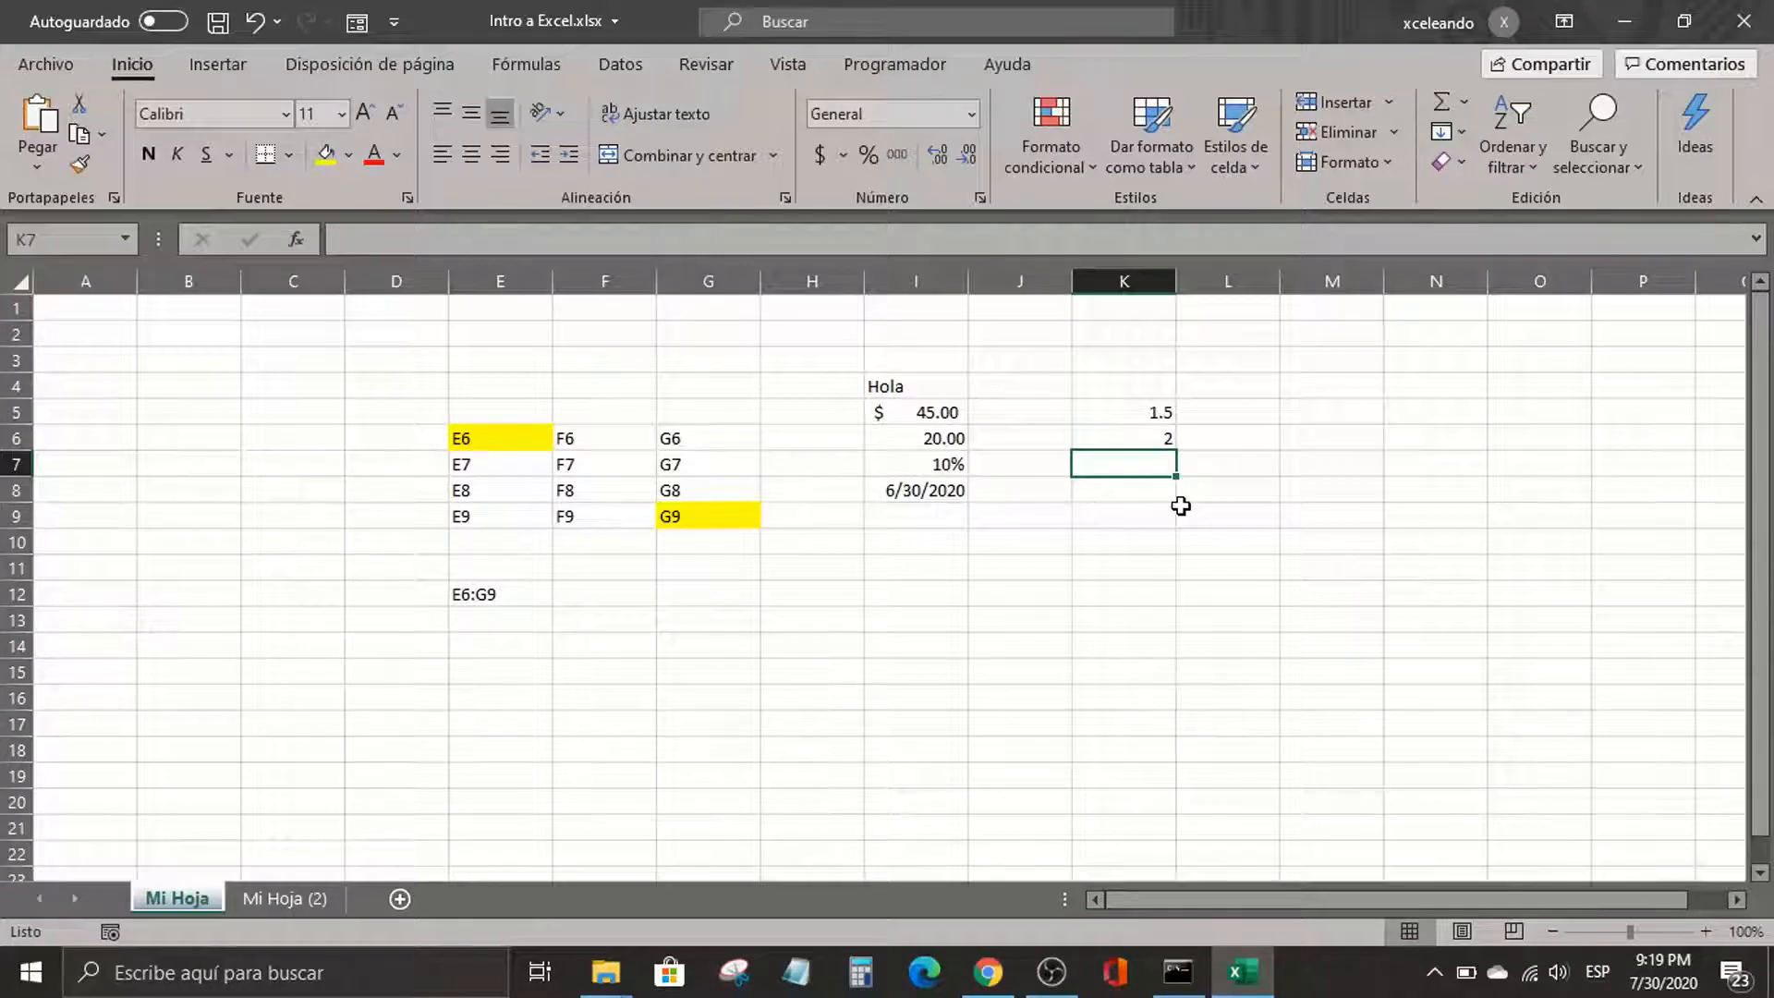
text(=)
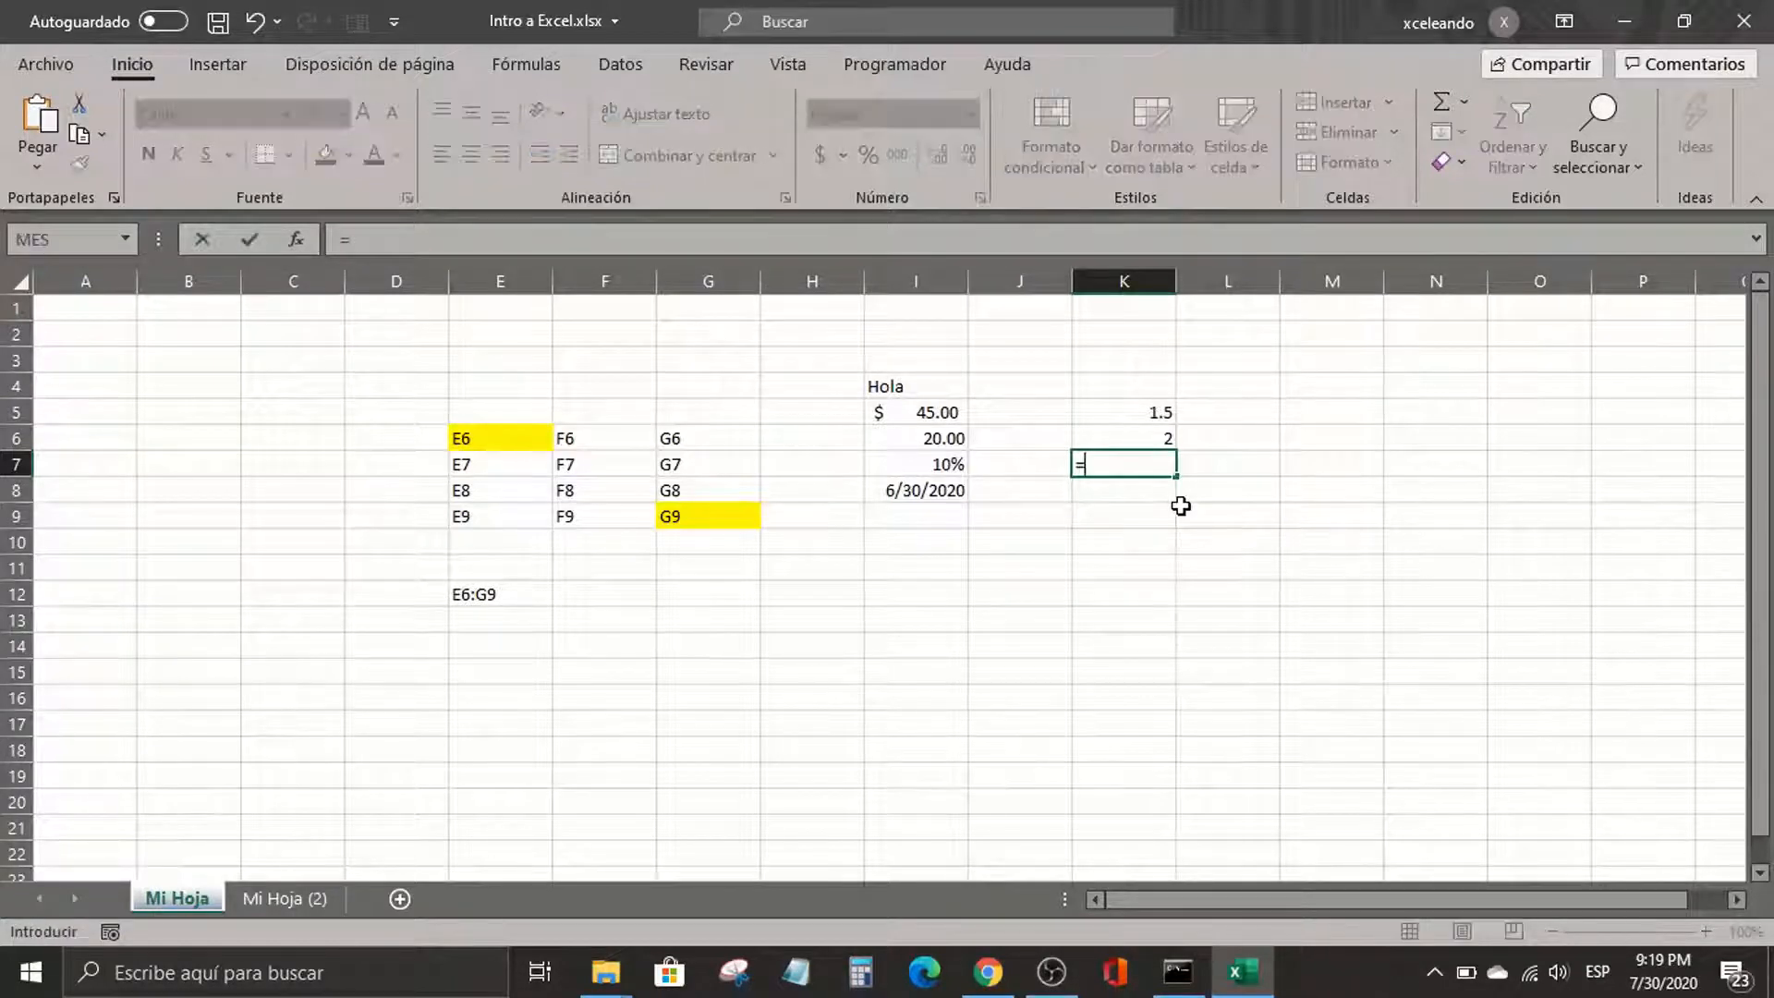
text(K5/K6)
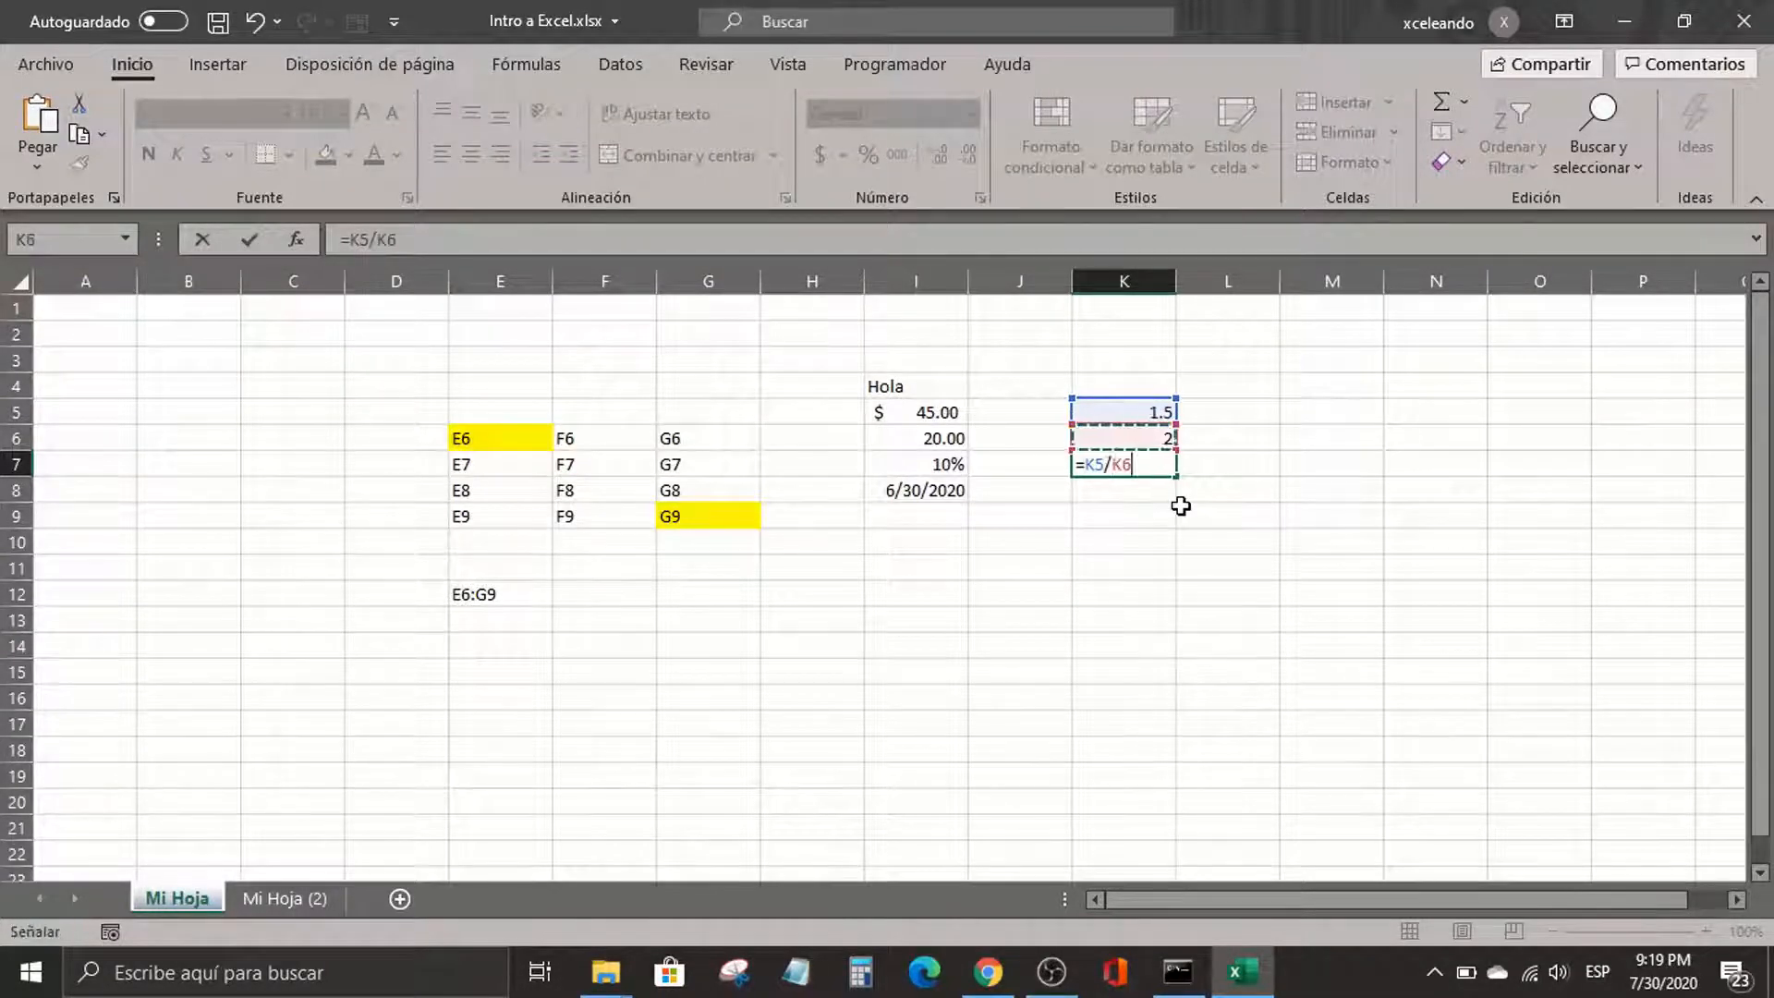
key(Return)
Enter a formula in cell K8 that multiplies K7 by the currency amount in I5 (=K7*I5)
text(=K7*)
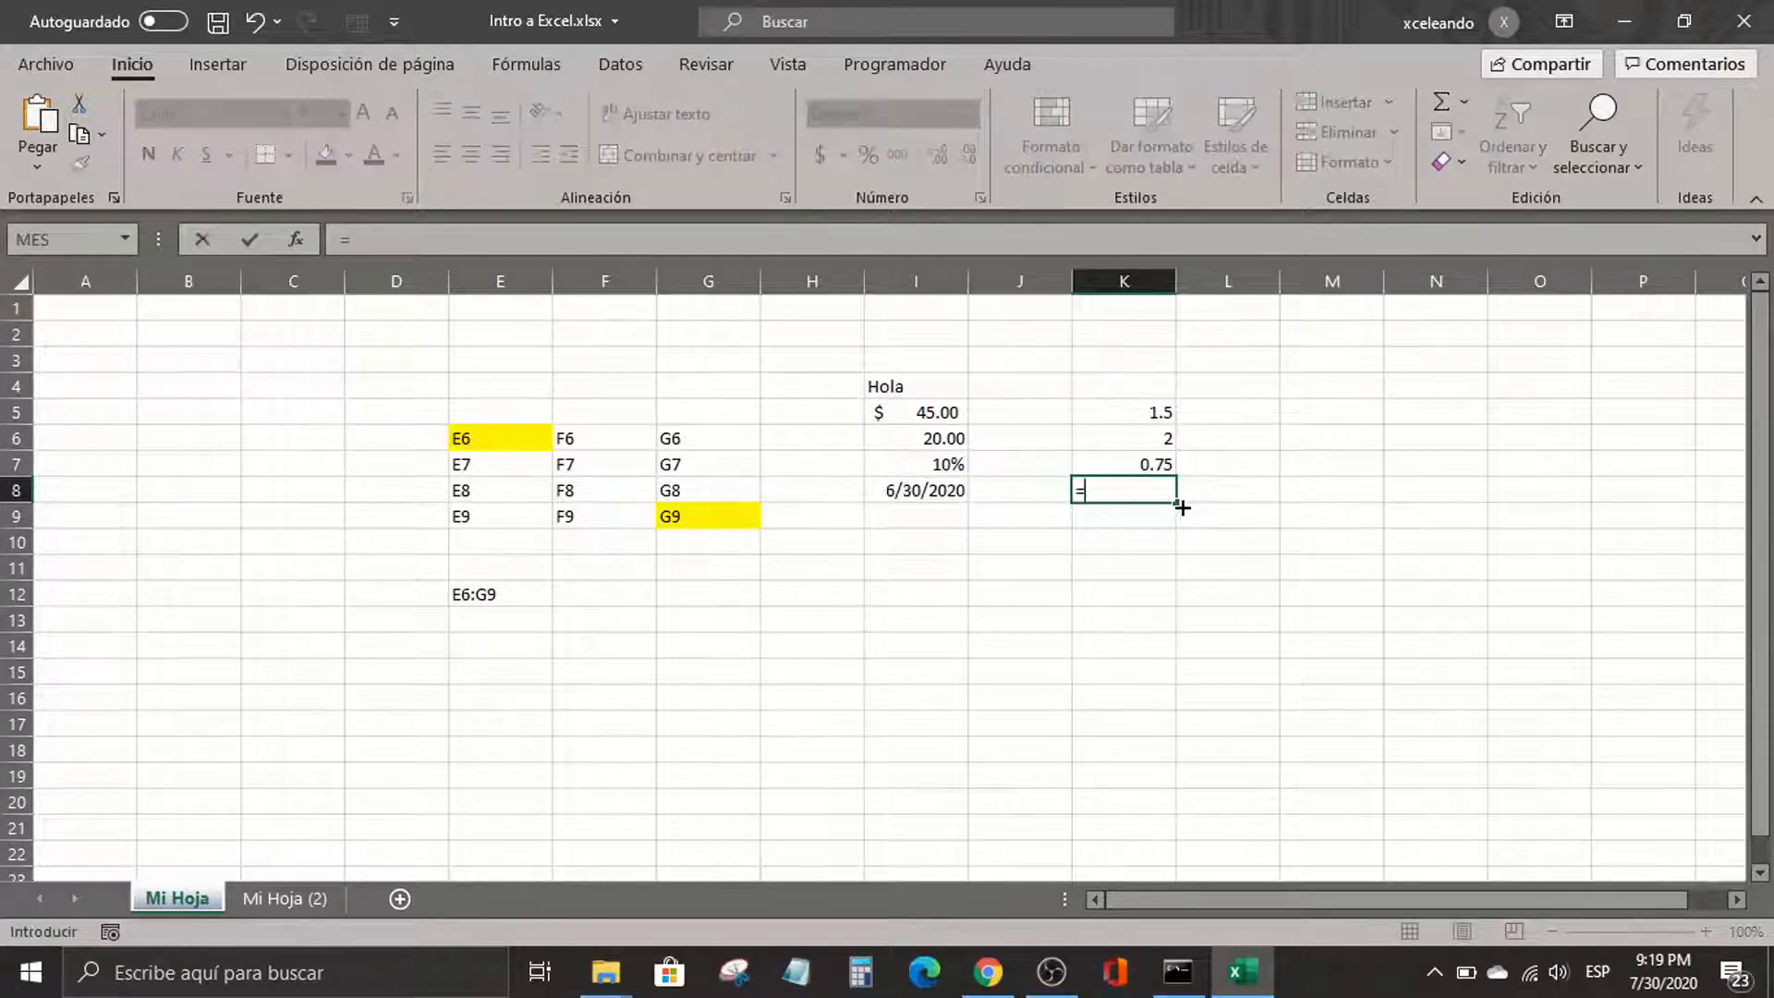
key(Left)
key(Left)
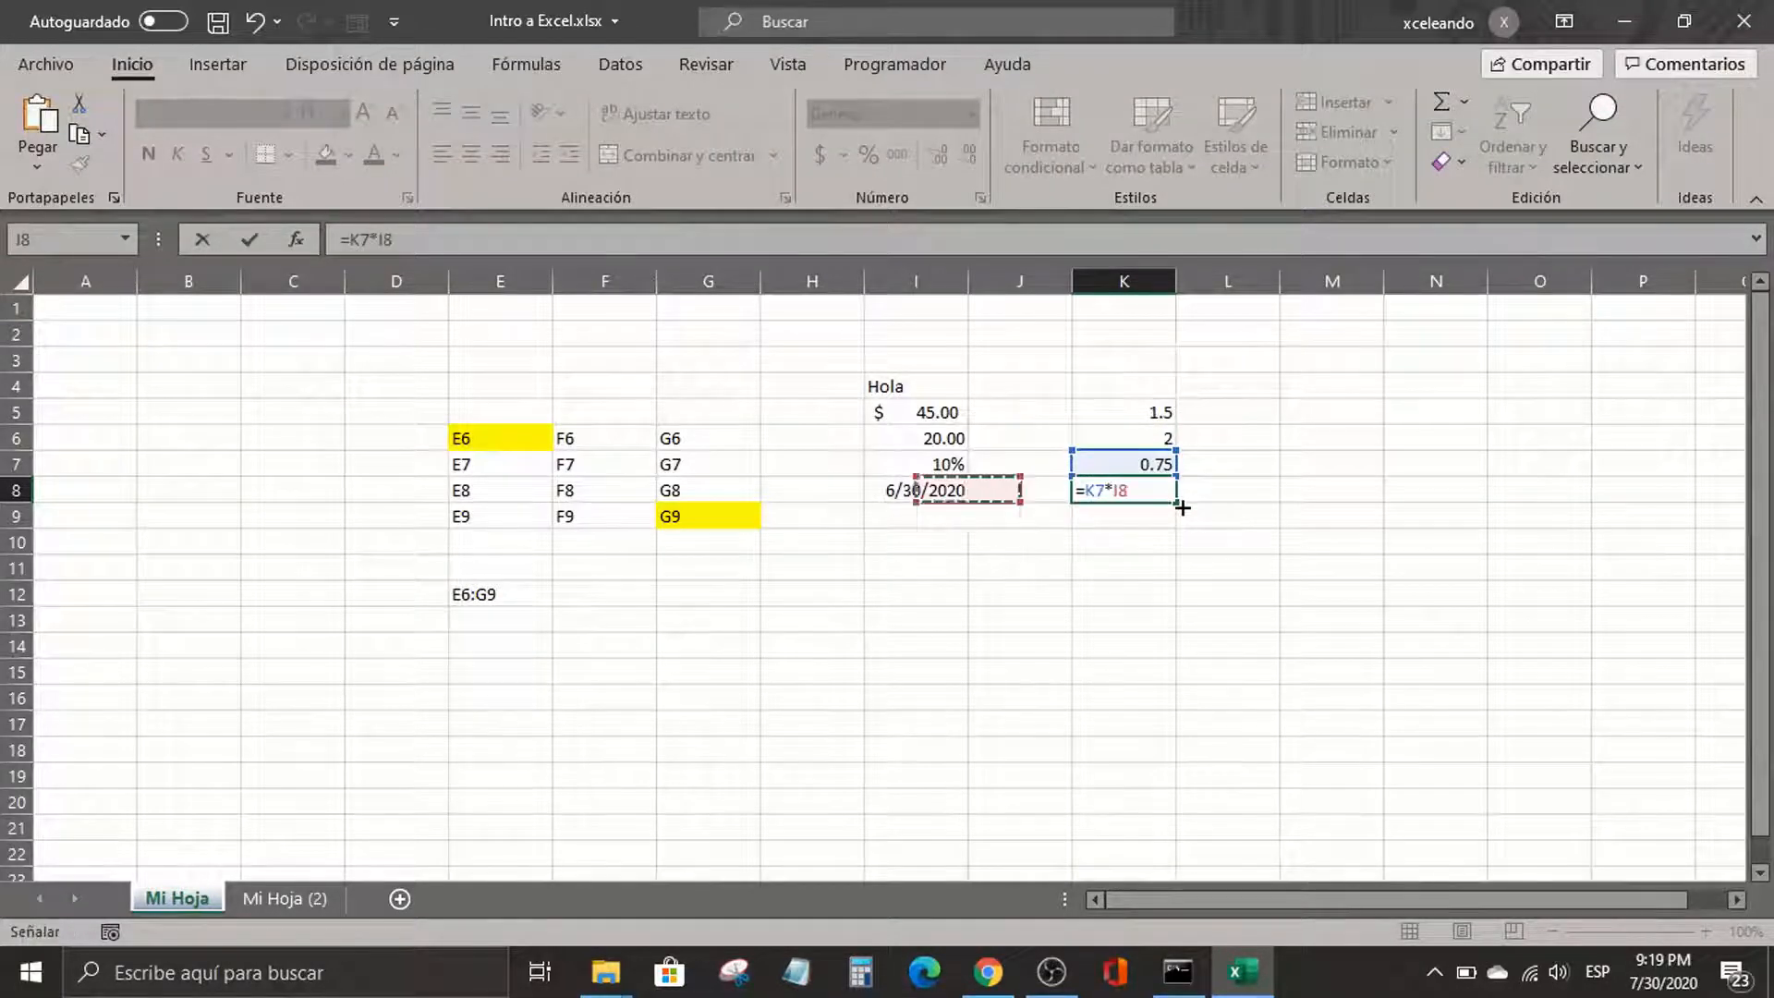
key(Up)
key(Up)
key(Up)
key(Return)
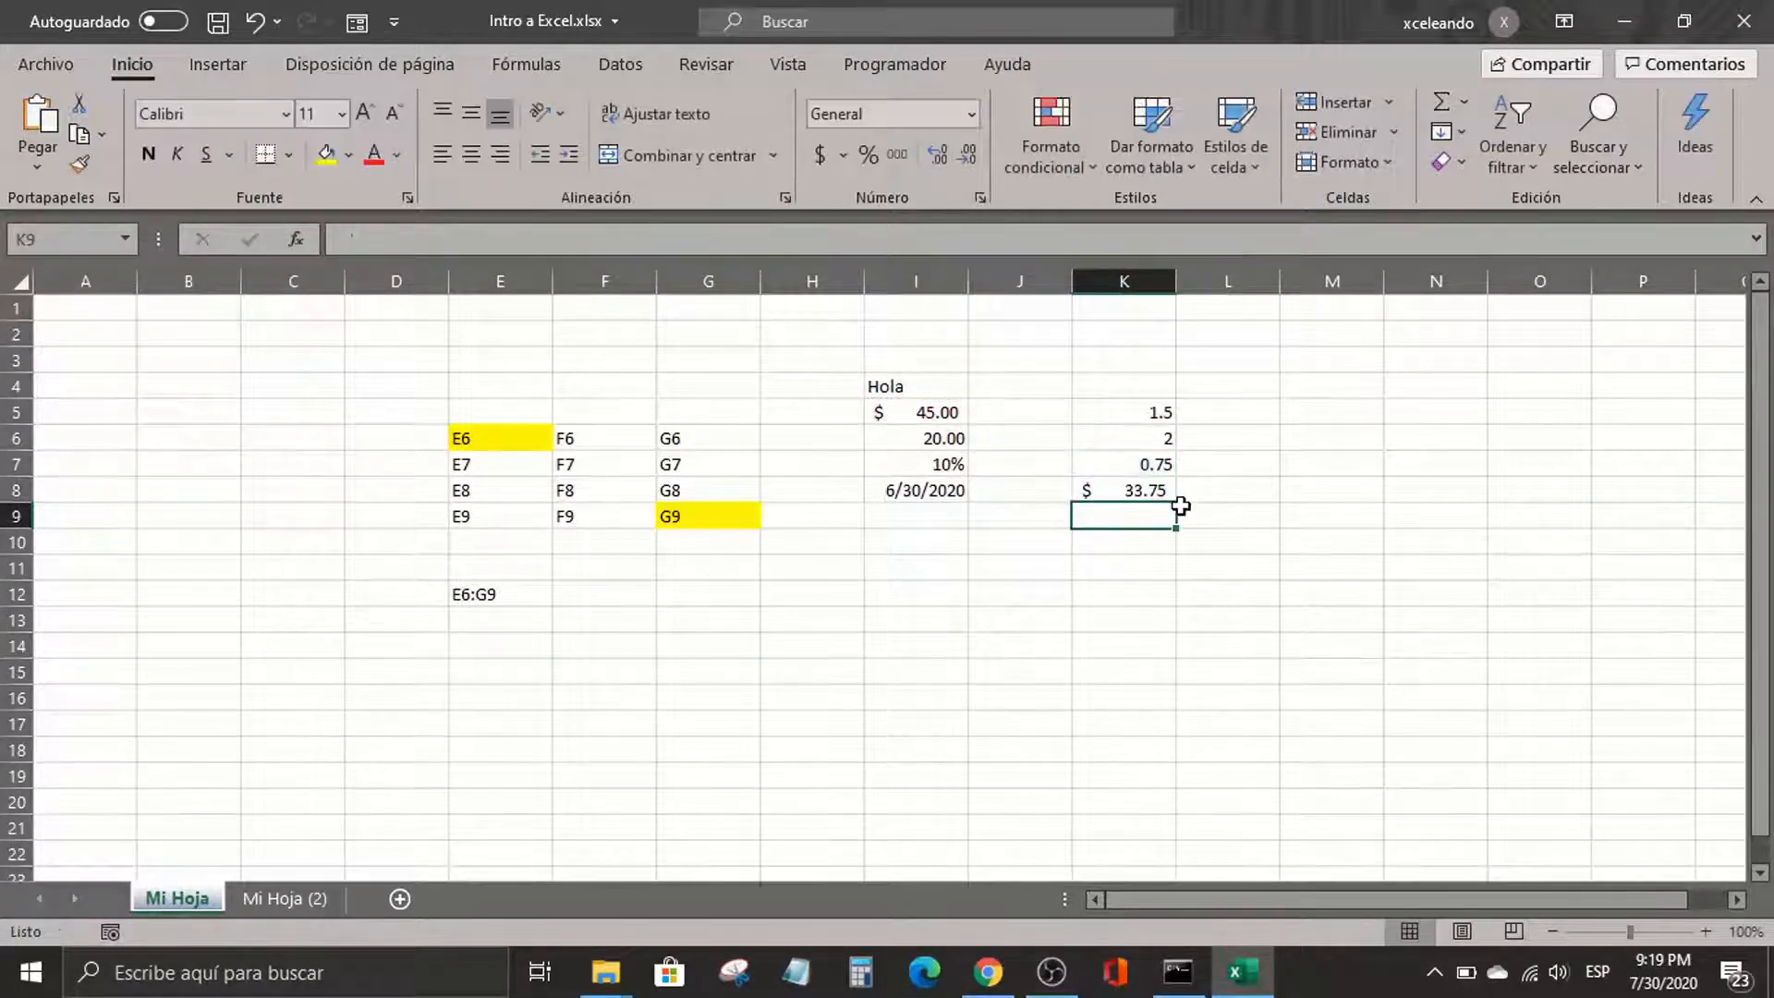
Copy cell G6 and paste it into cell C6 with the regular paste option
key(Up)
key(Up)
key(Up)
key(Up)
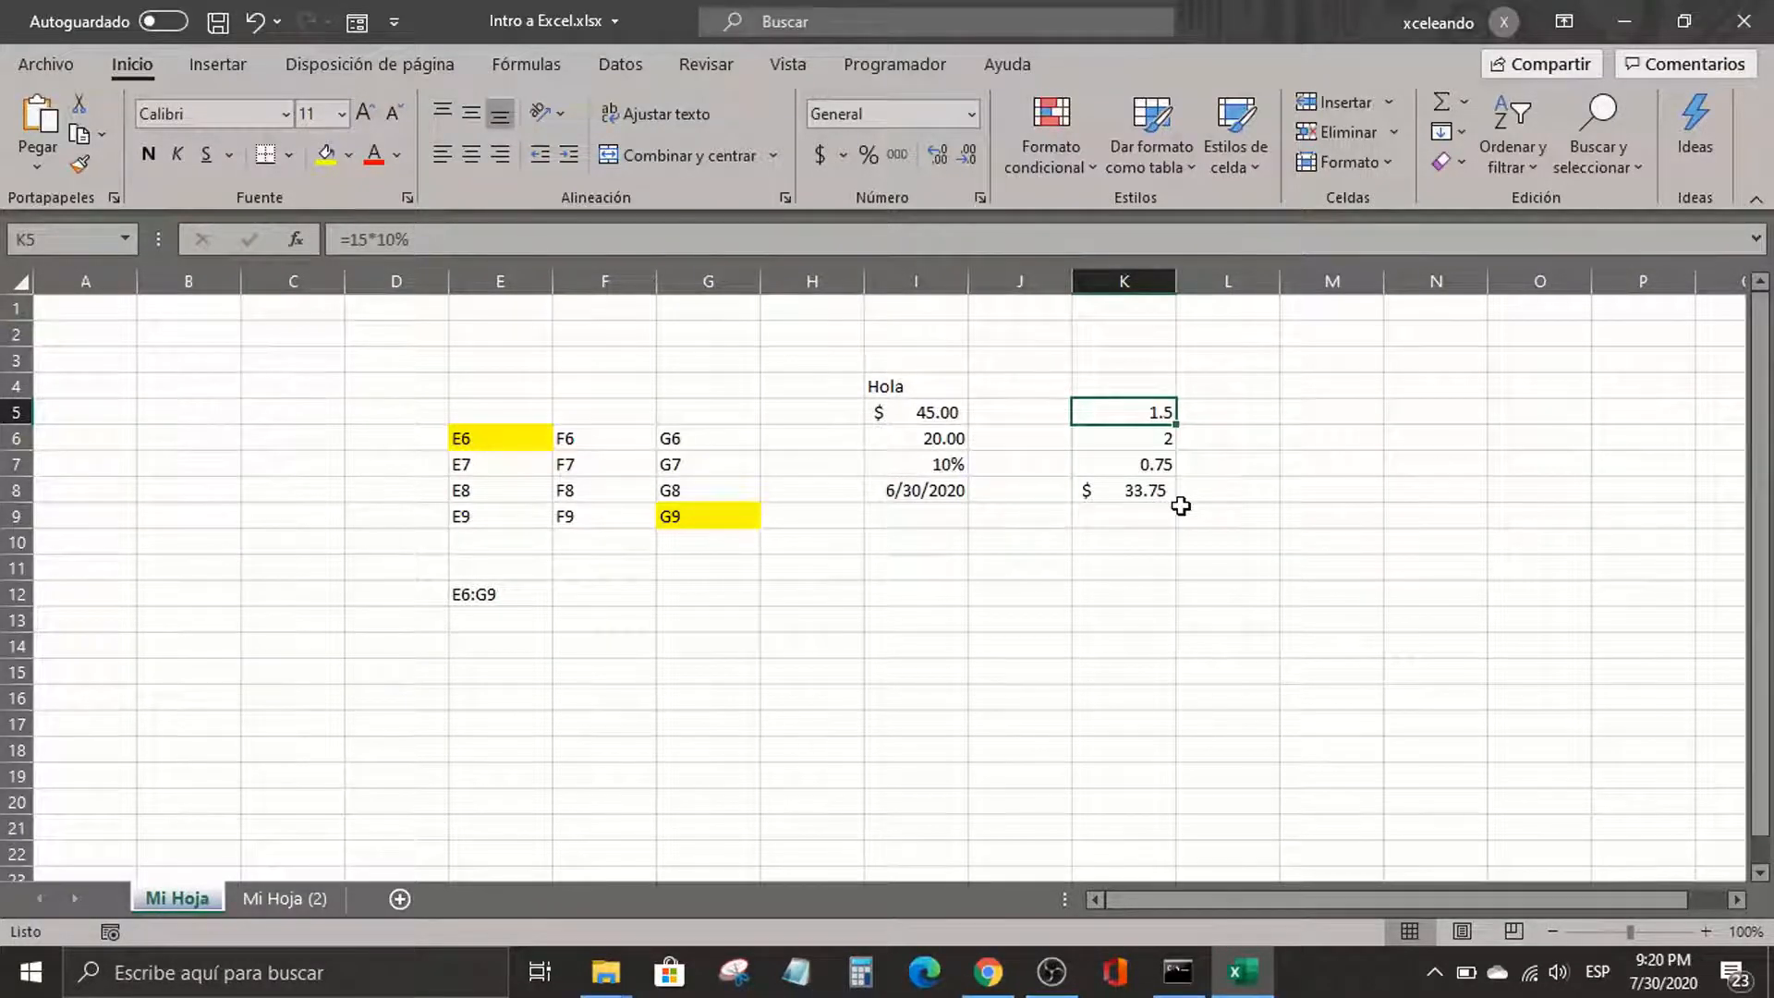
key(Left)
key(Left)
key(Left)
key(Left)
key(Up)
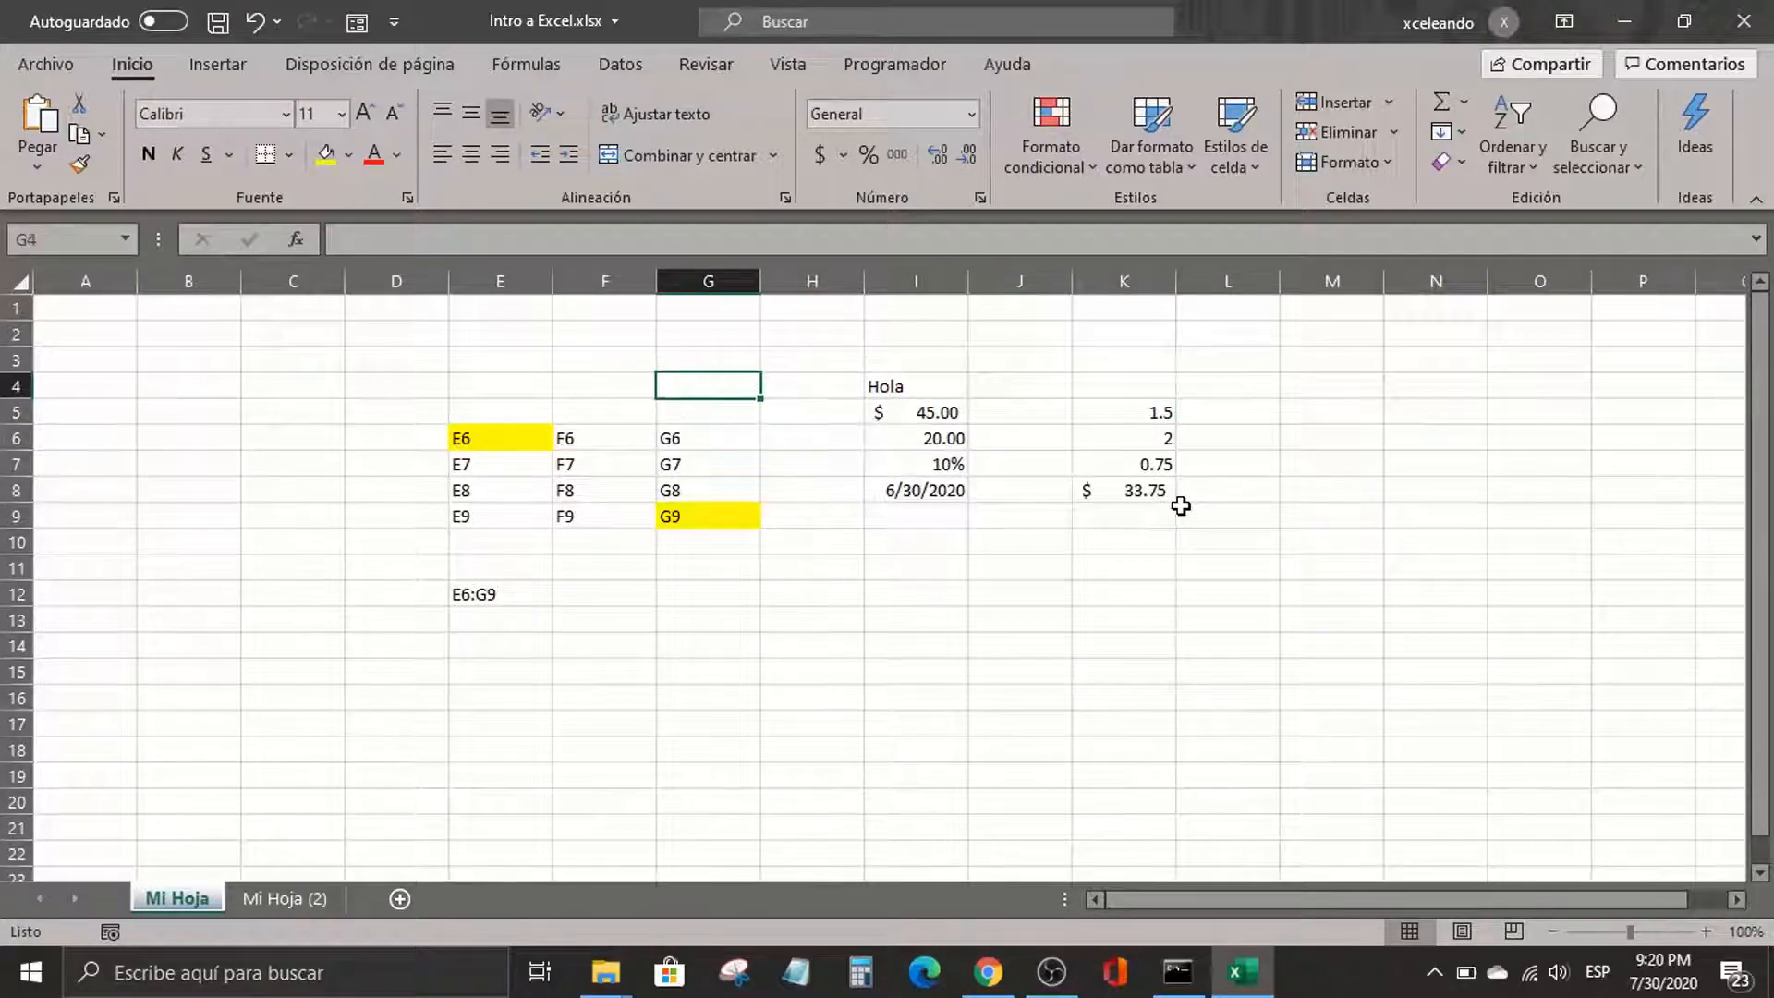
key(Down)
key(Down)
key(Up)
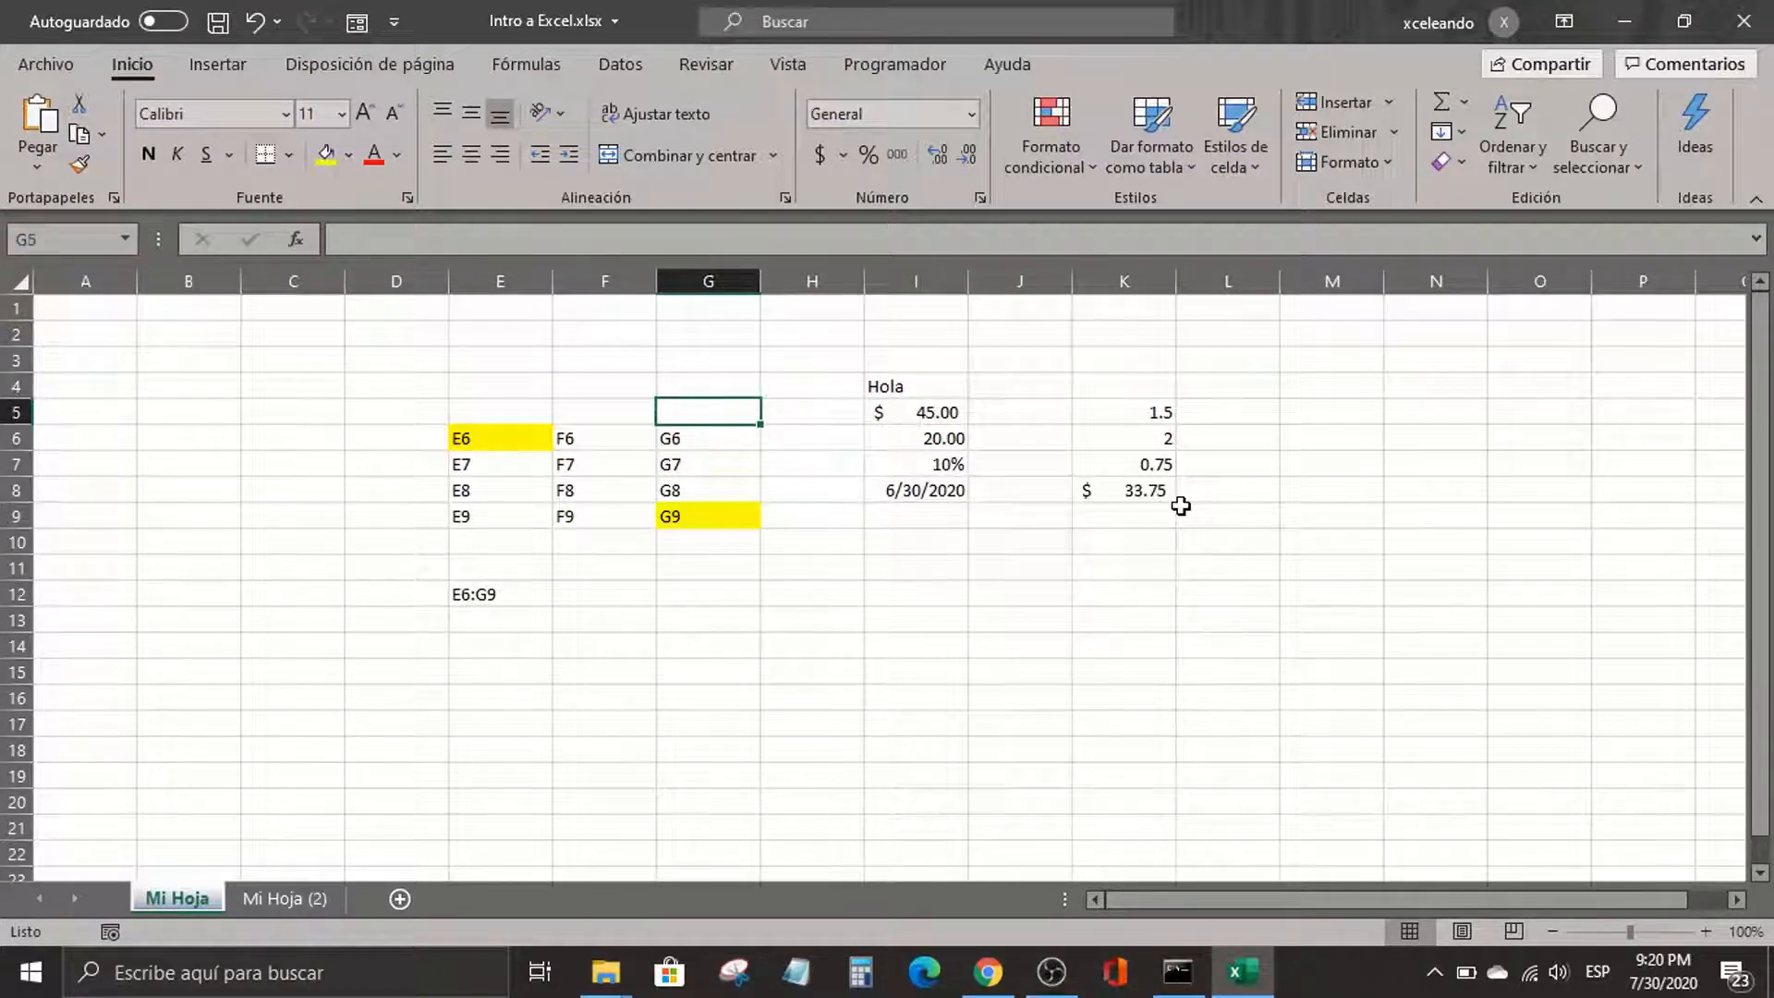
key(Down)
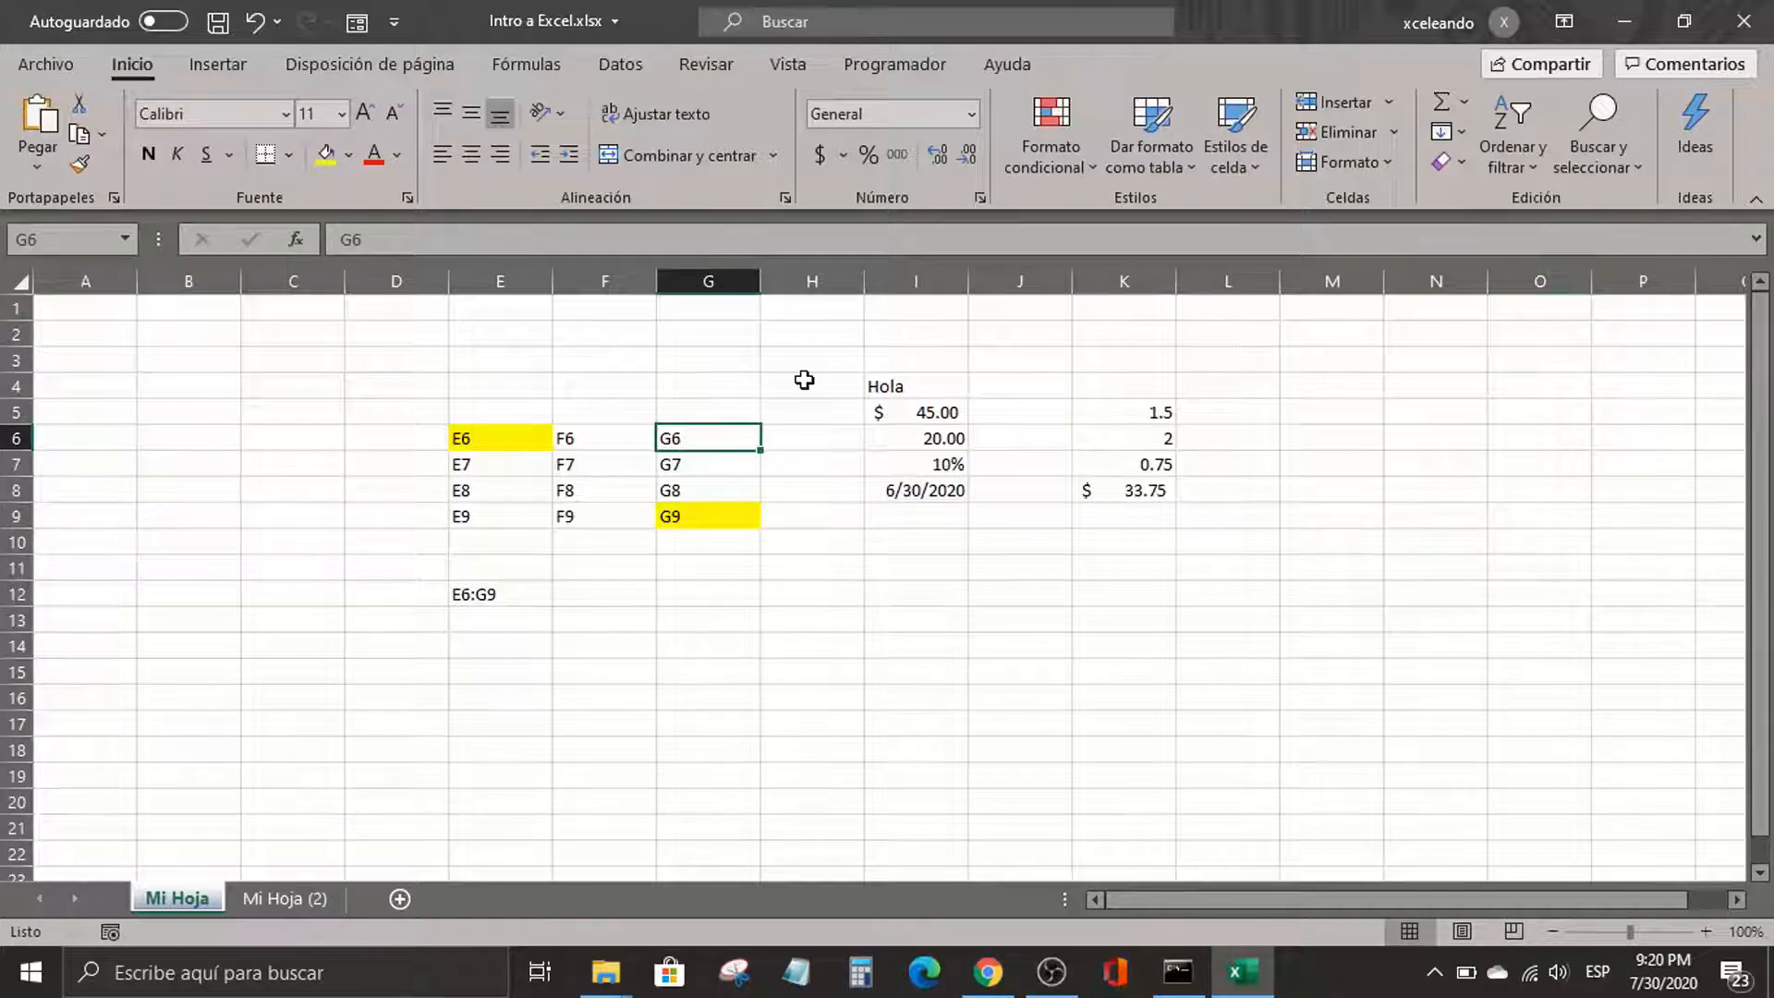
right_click(712, 439)
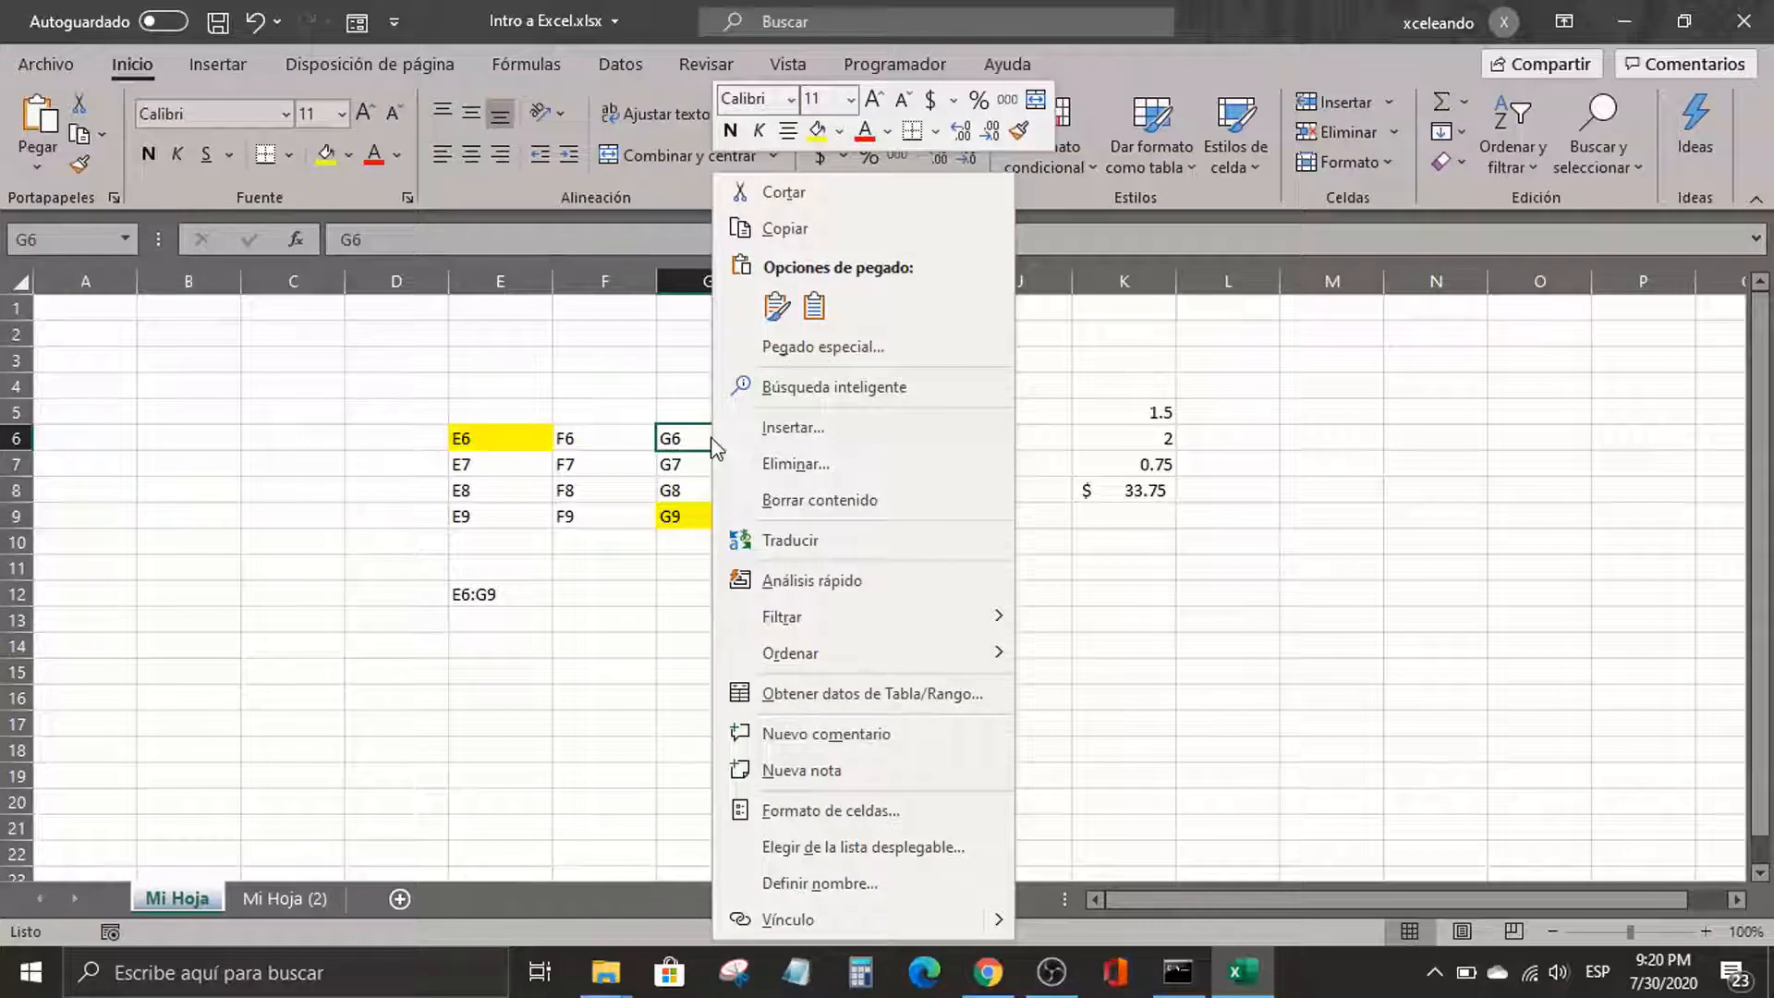
click(866, 233)
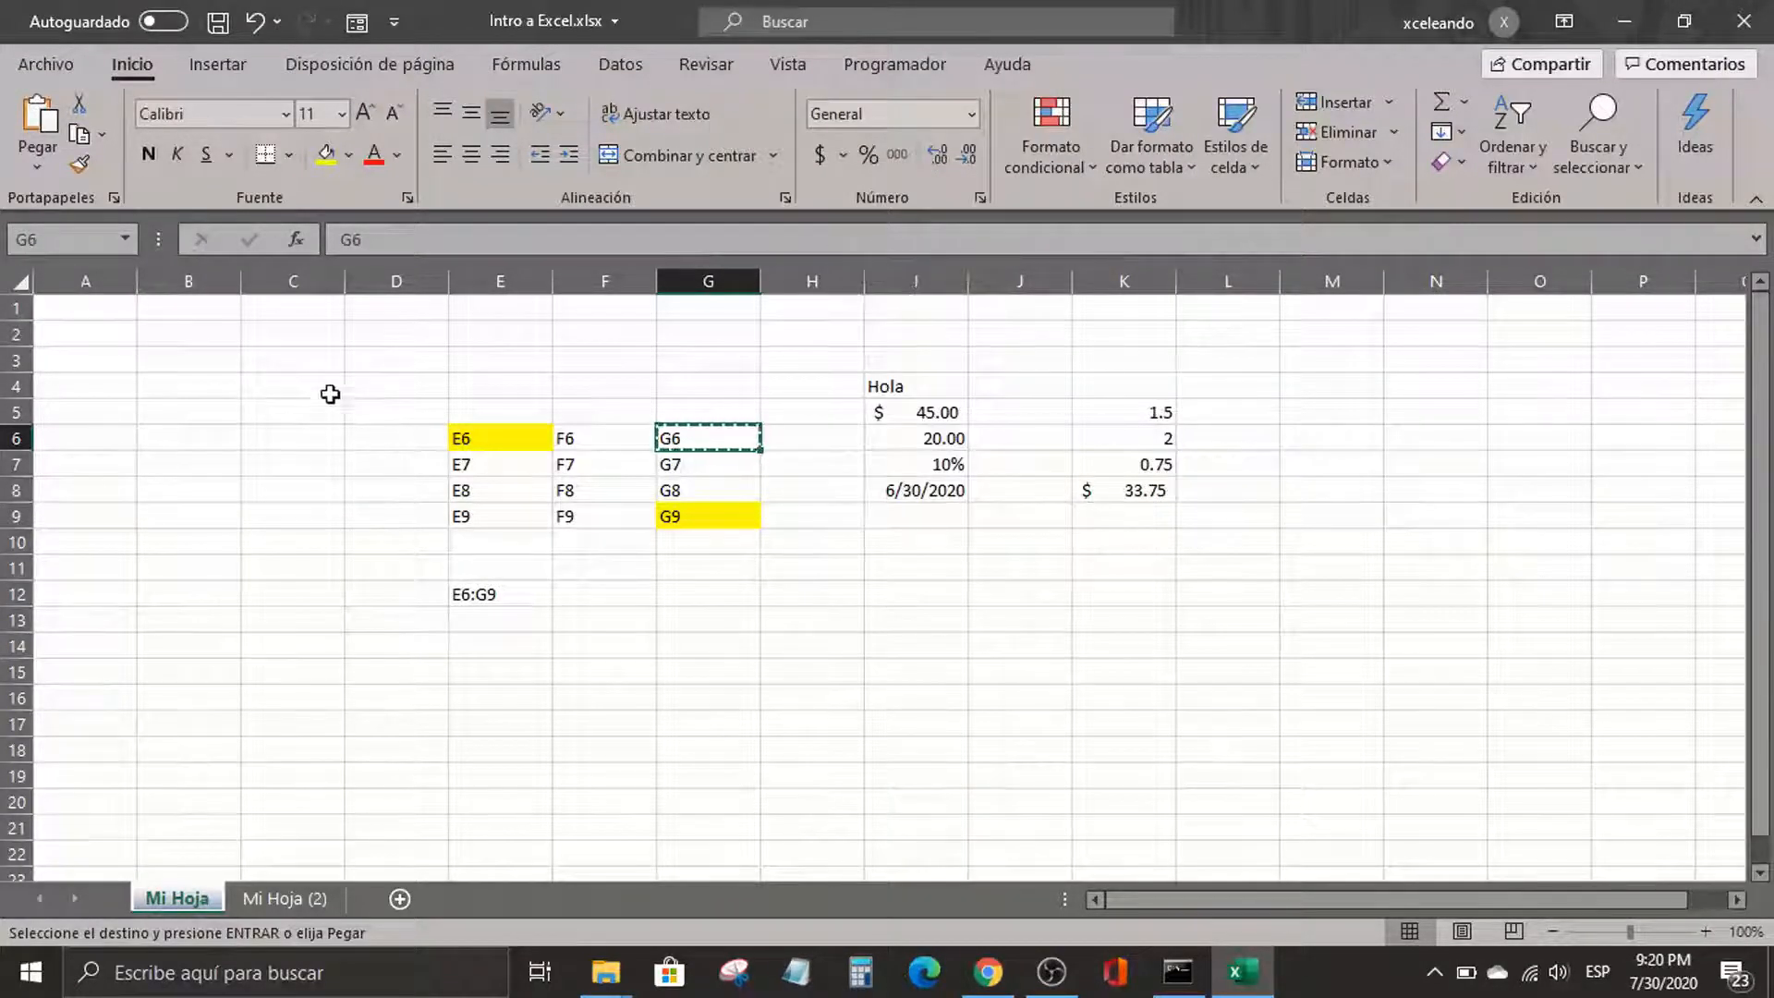
right_click(267, 437)
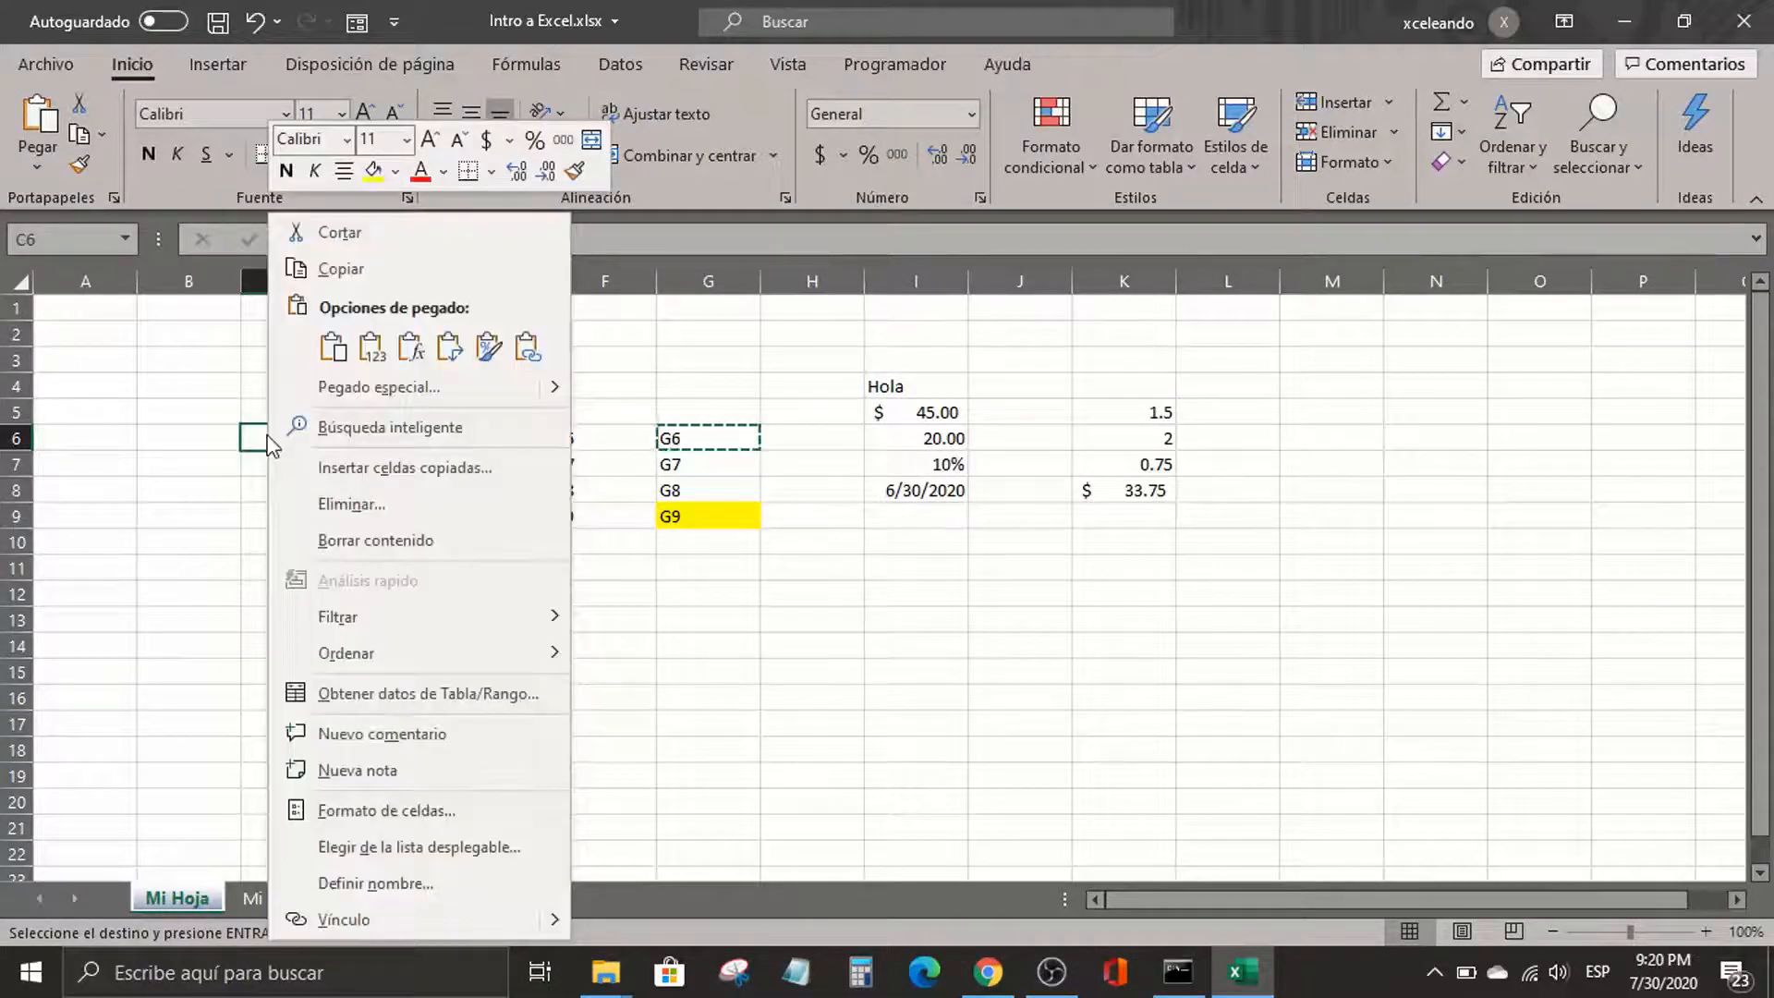
click(329, 351)
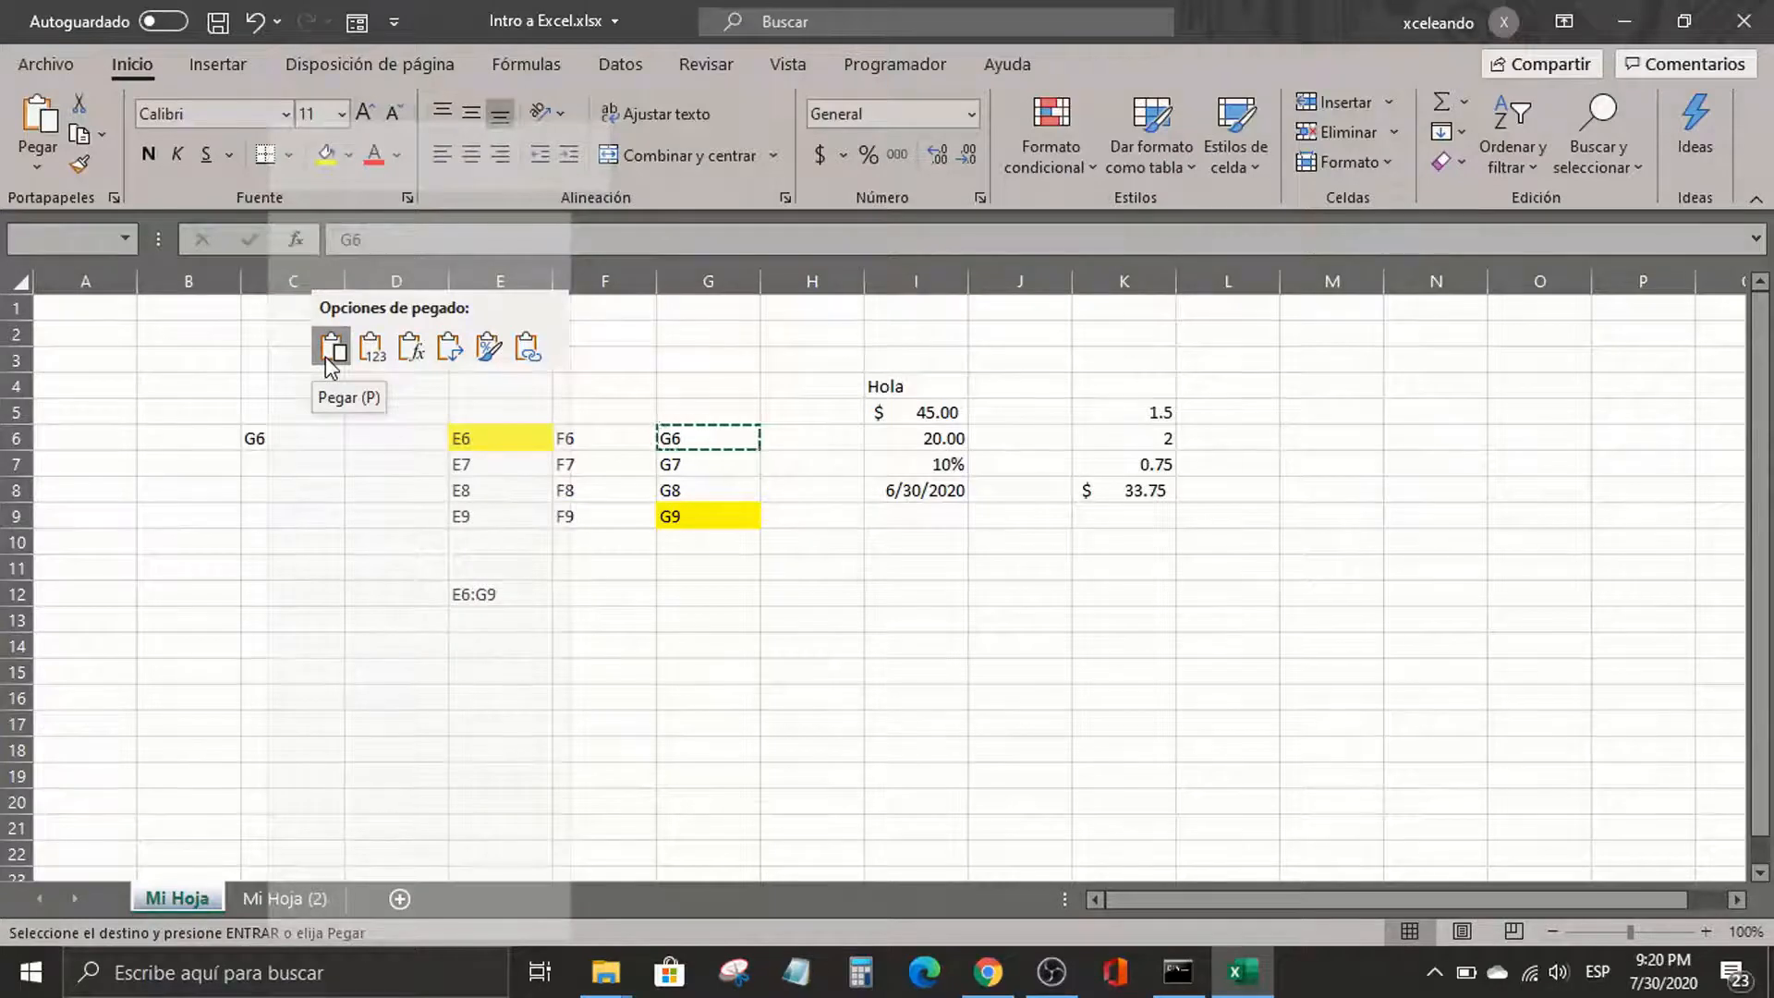
click(326, 357)
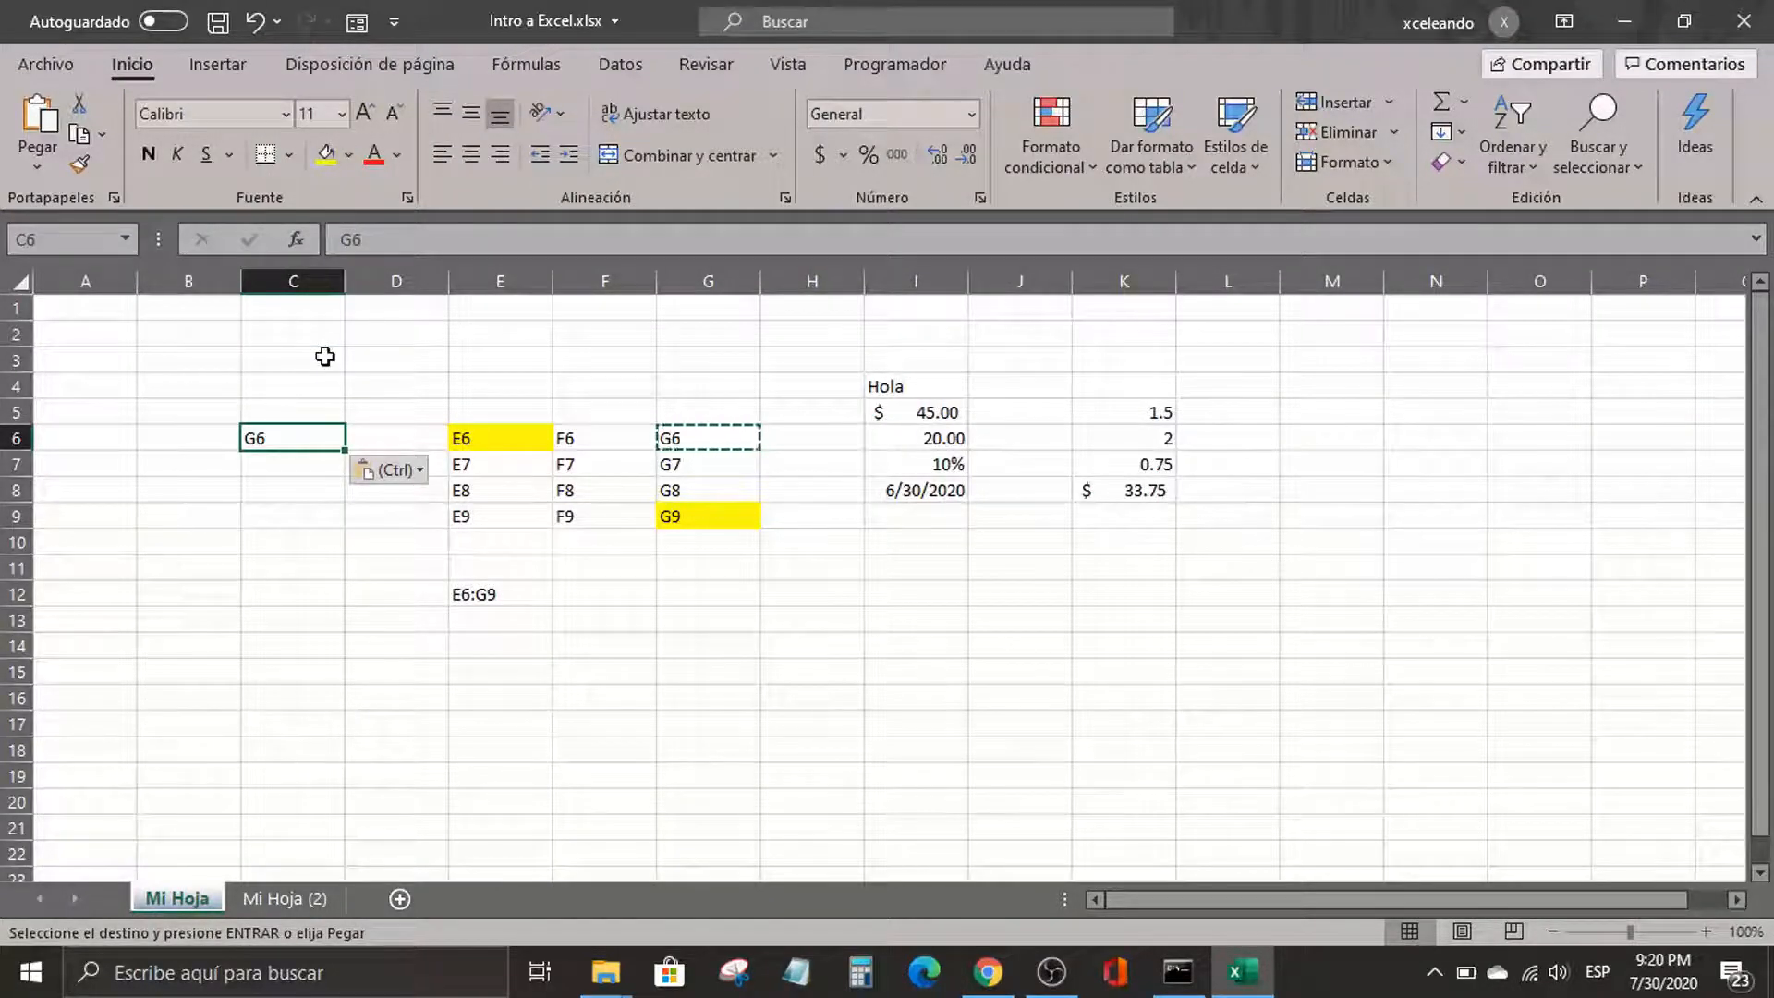
Cut the copied text from cell C6 and paste it into cell A6
right_click(297, 440)
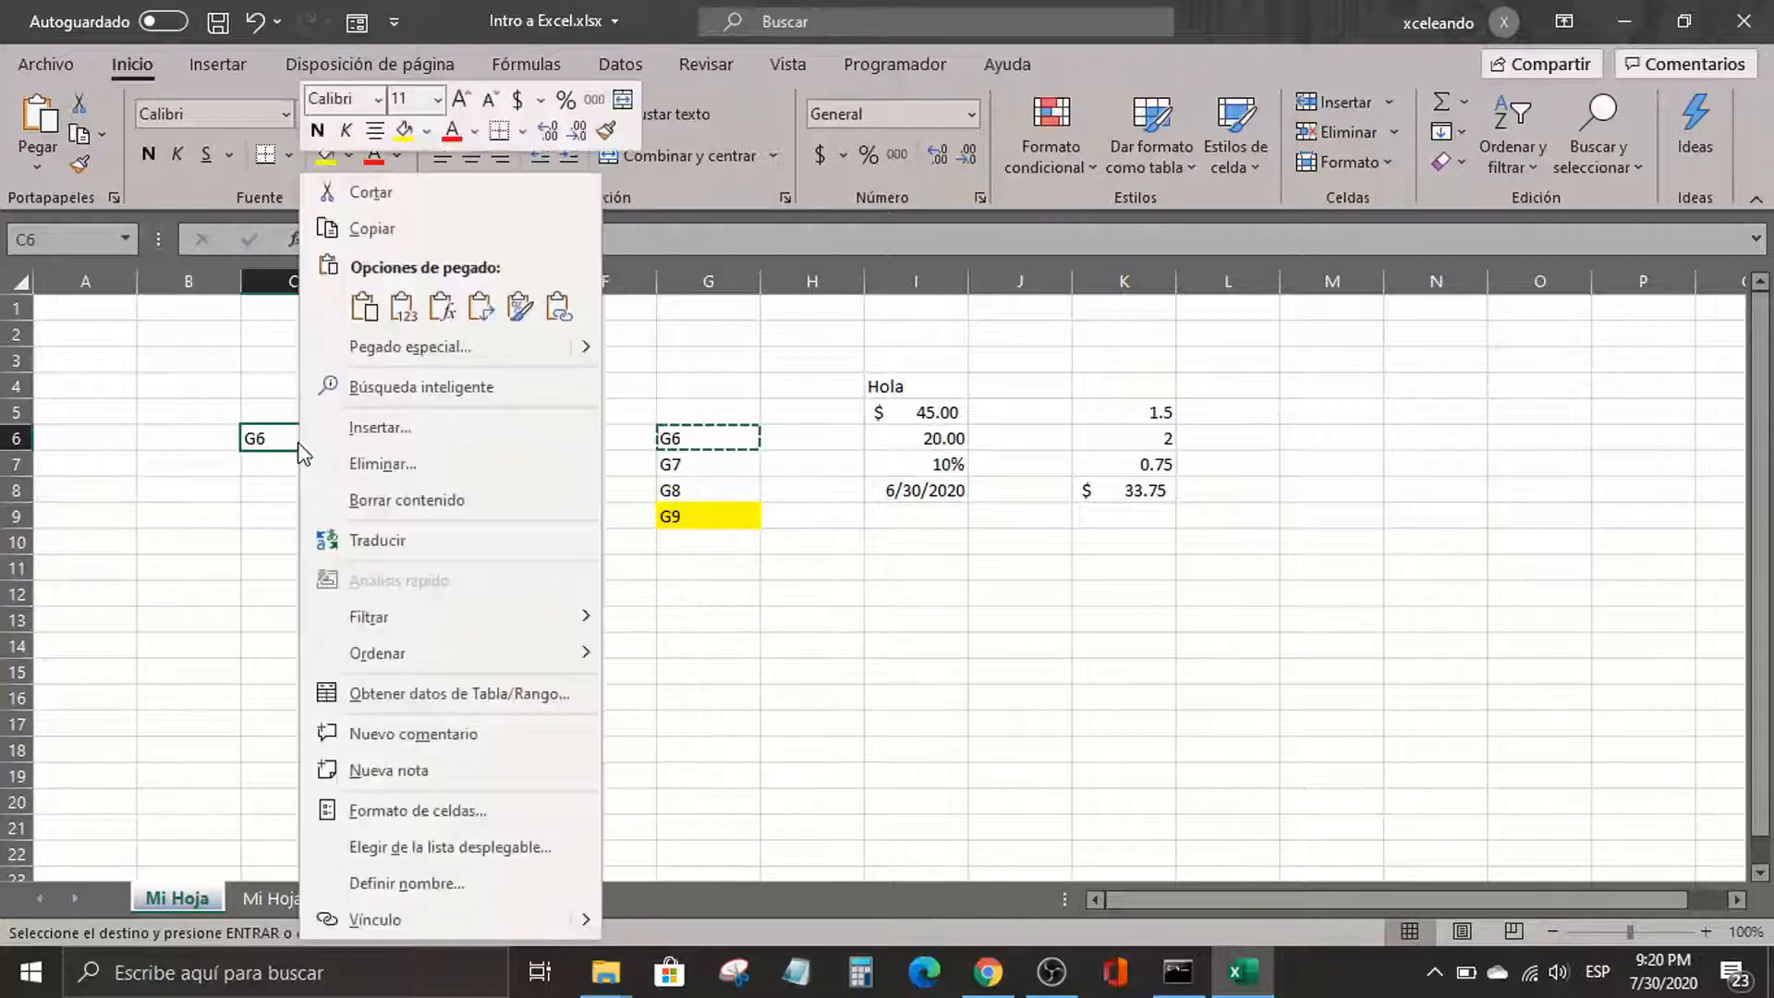
click(420, 198)
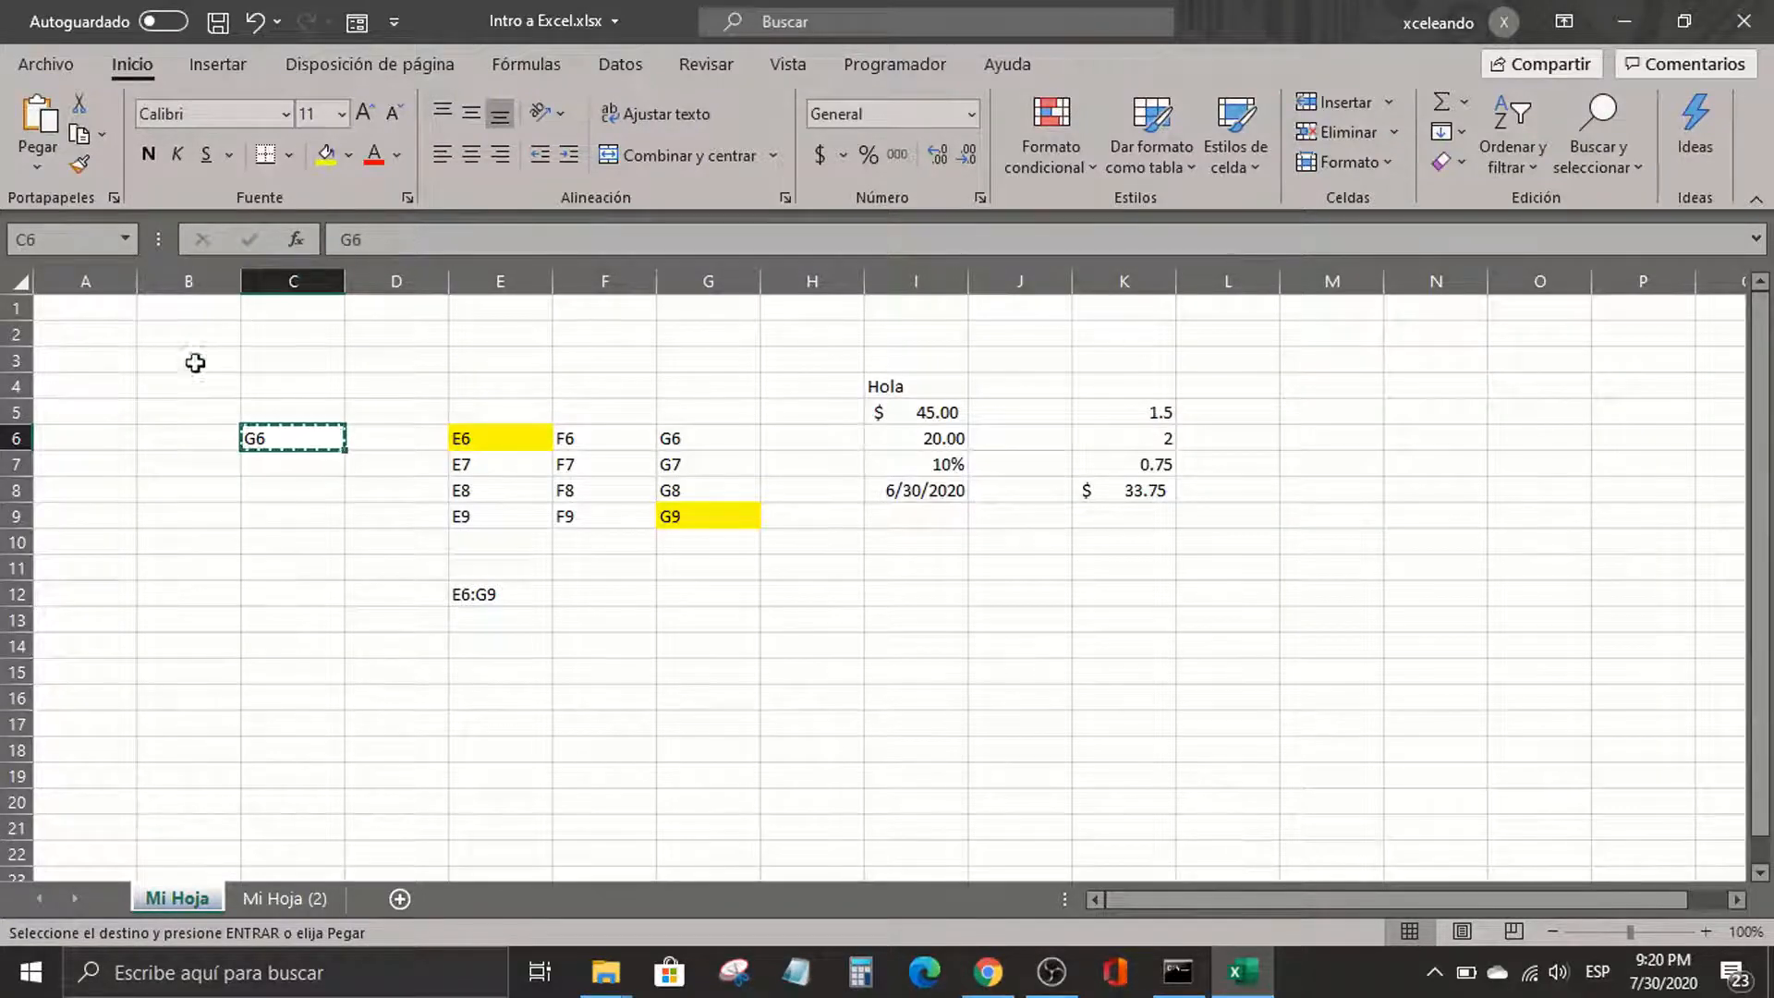
click(105, 440)
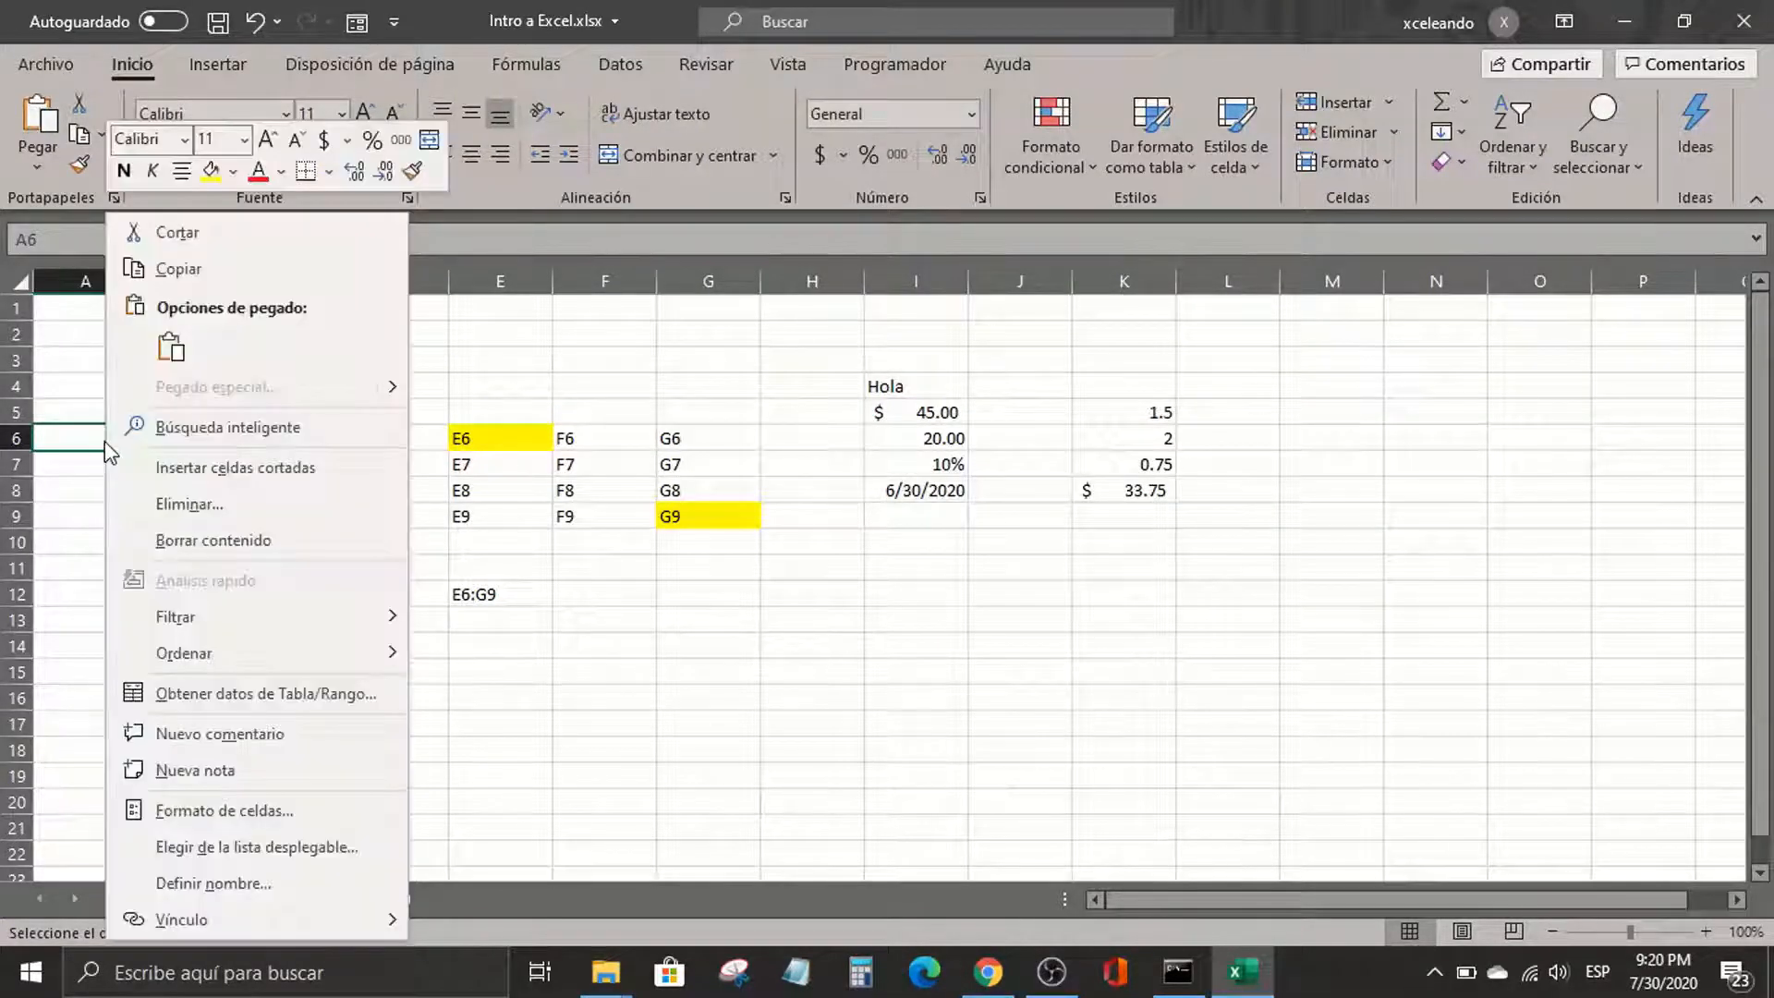
right_click(107, 439)
click(168, 350)
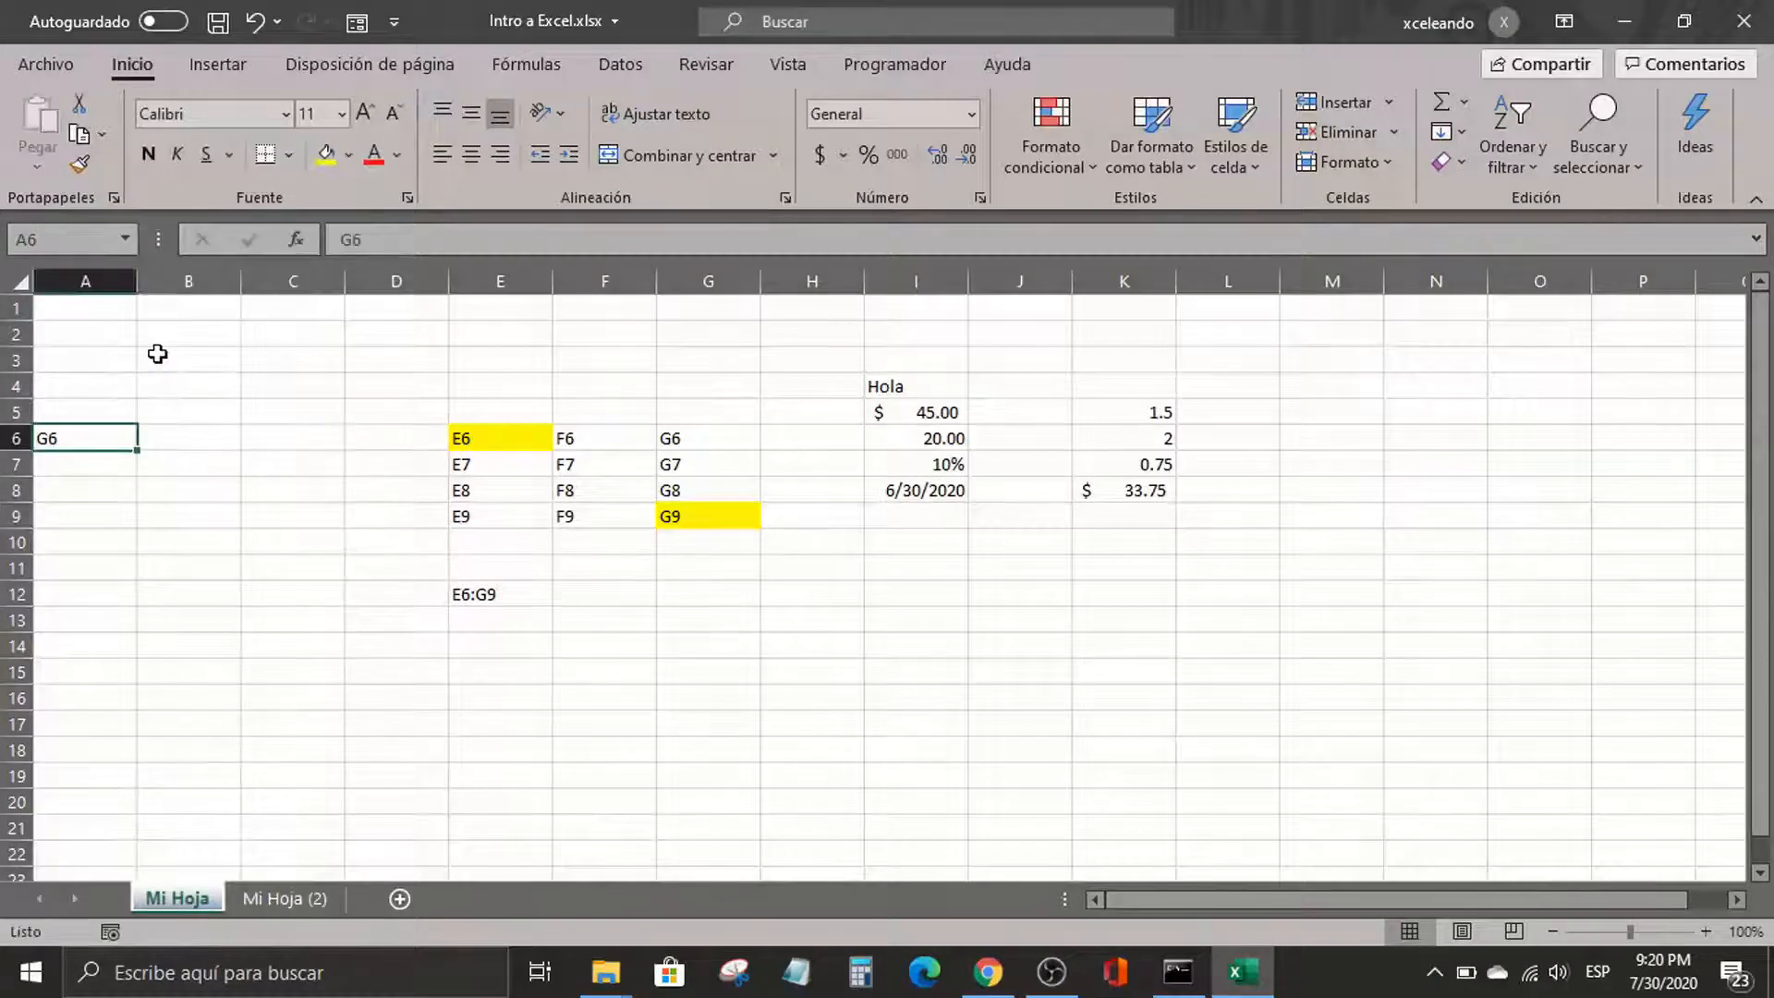
Copy cell A6 and preview the available paste options on cell B6
right_click(89, 435)
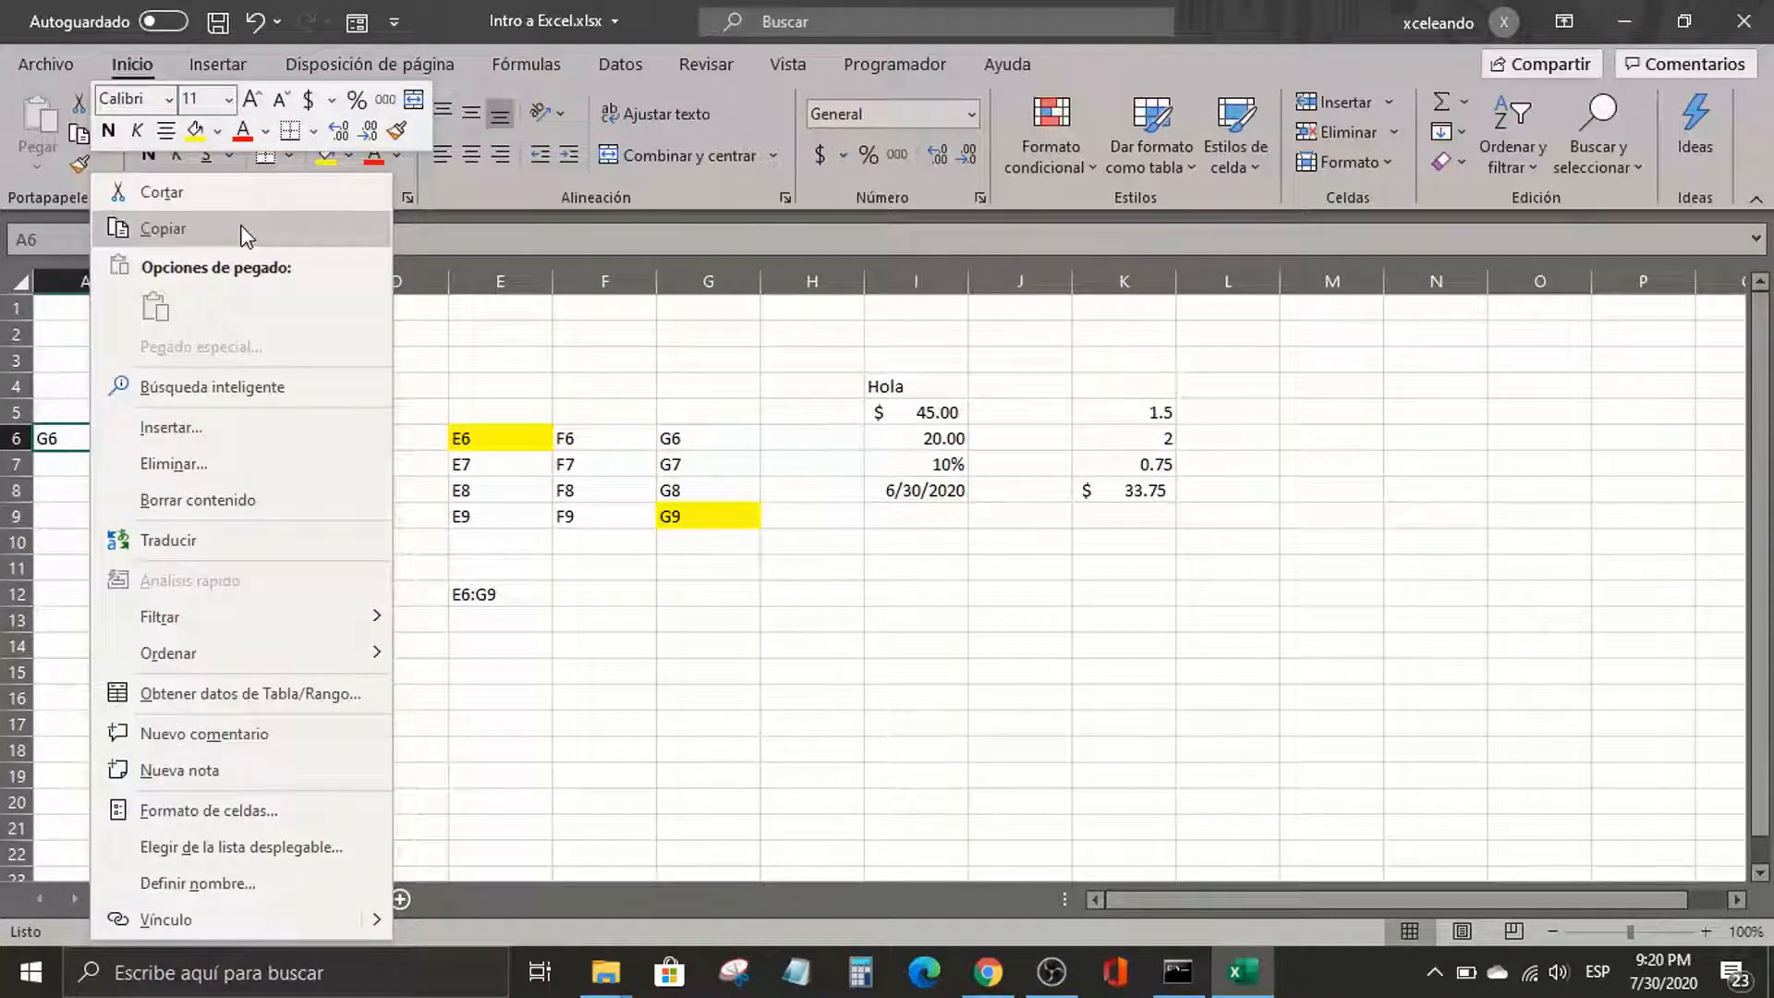
click(239, 228)
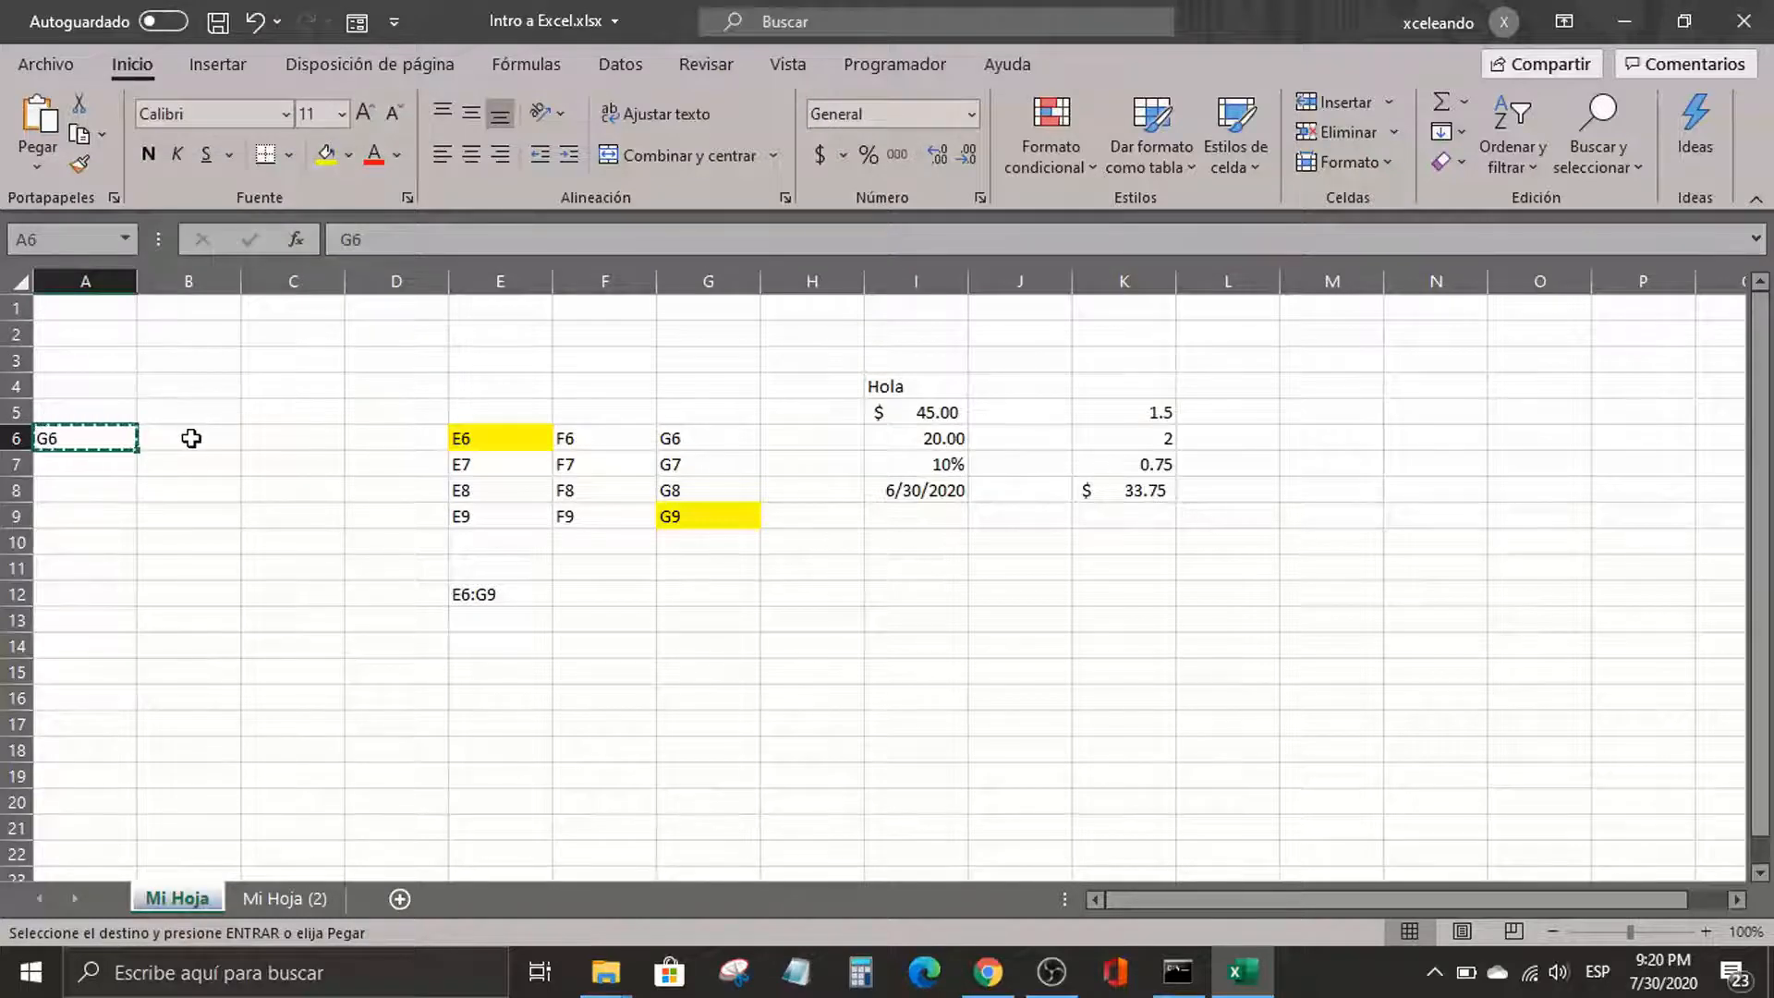
right_click(191, 438)
mouse_move(277, 384)
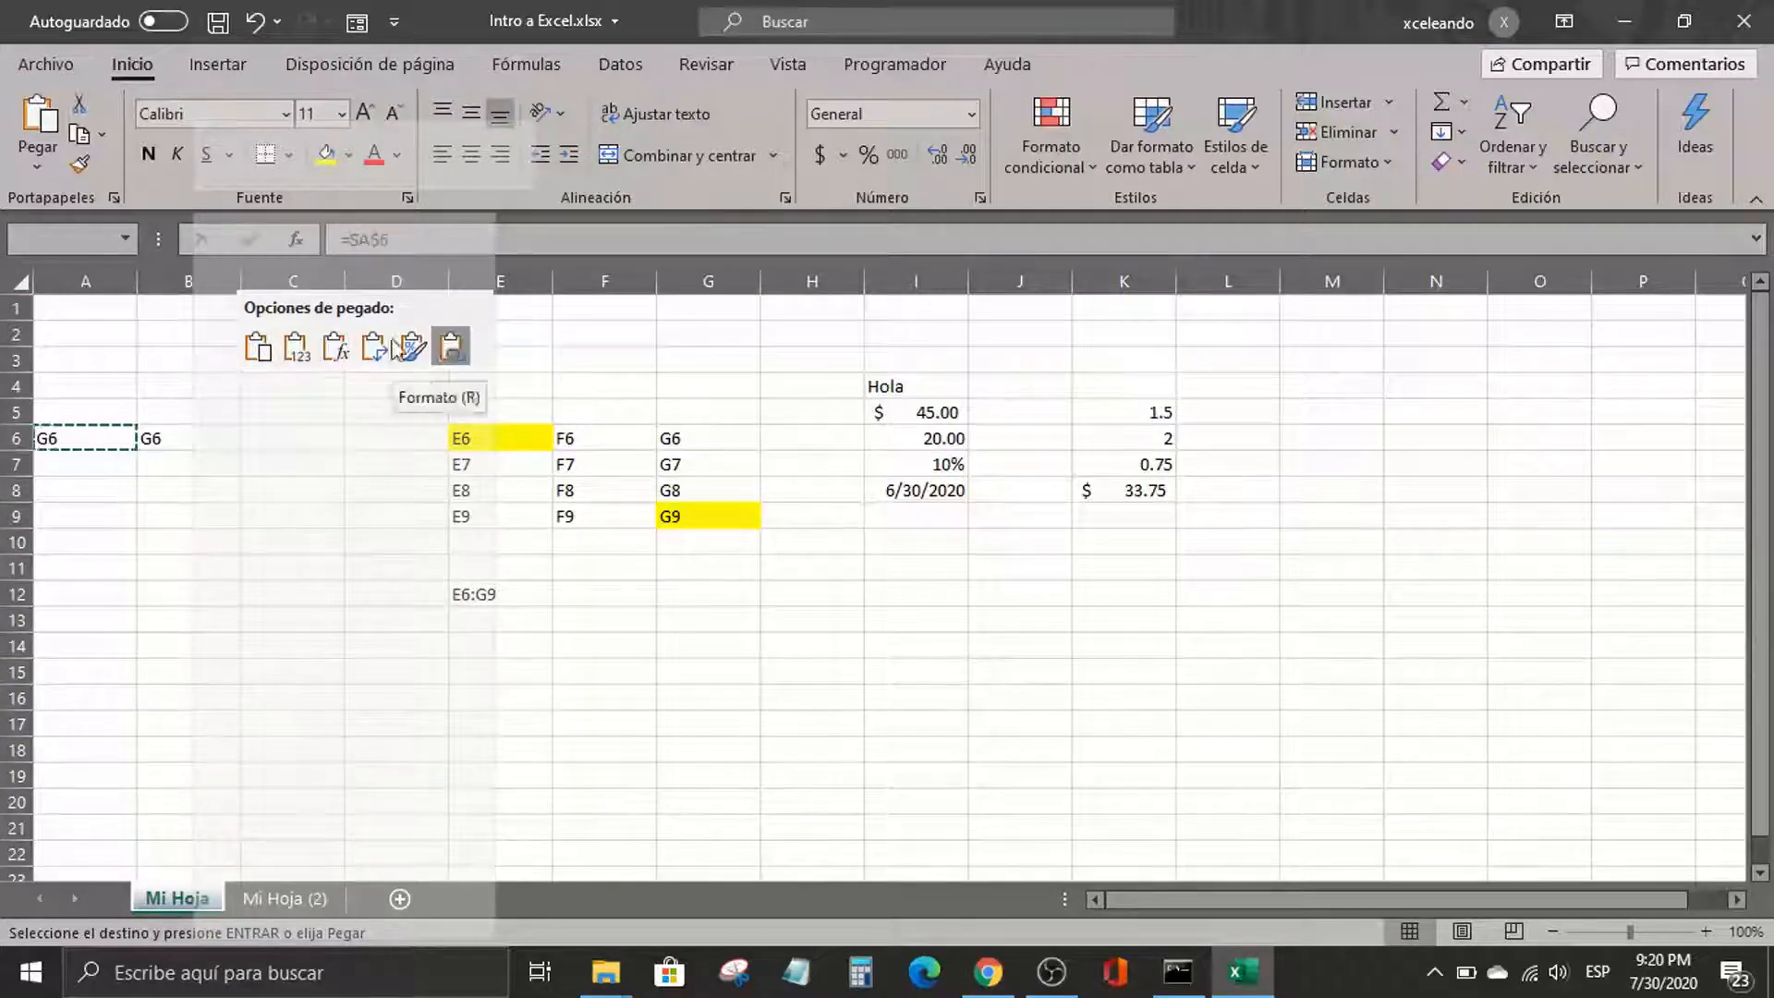
key(Escape)
key(Escape)
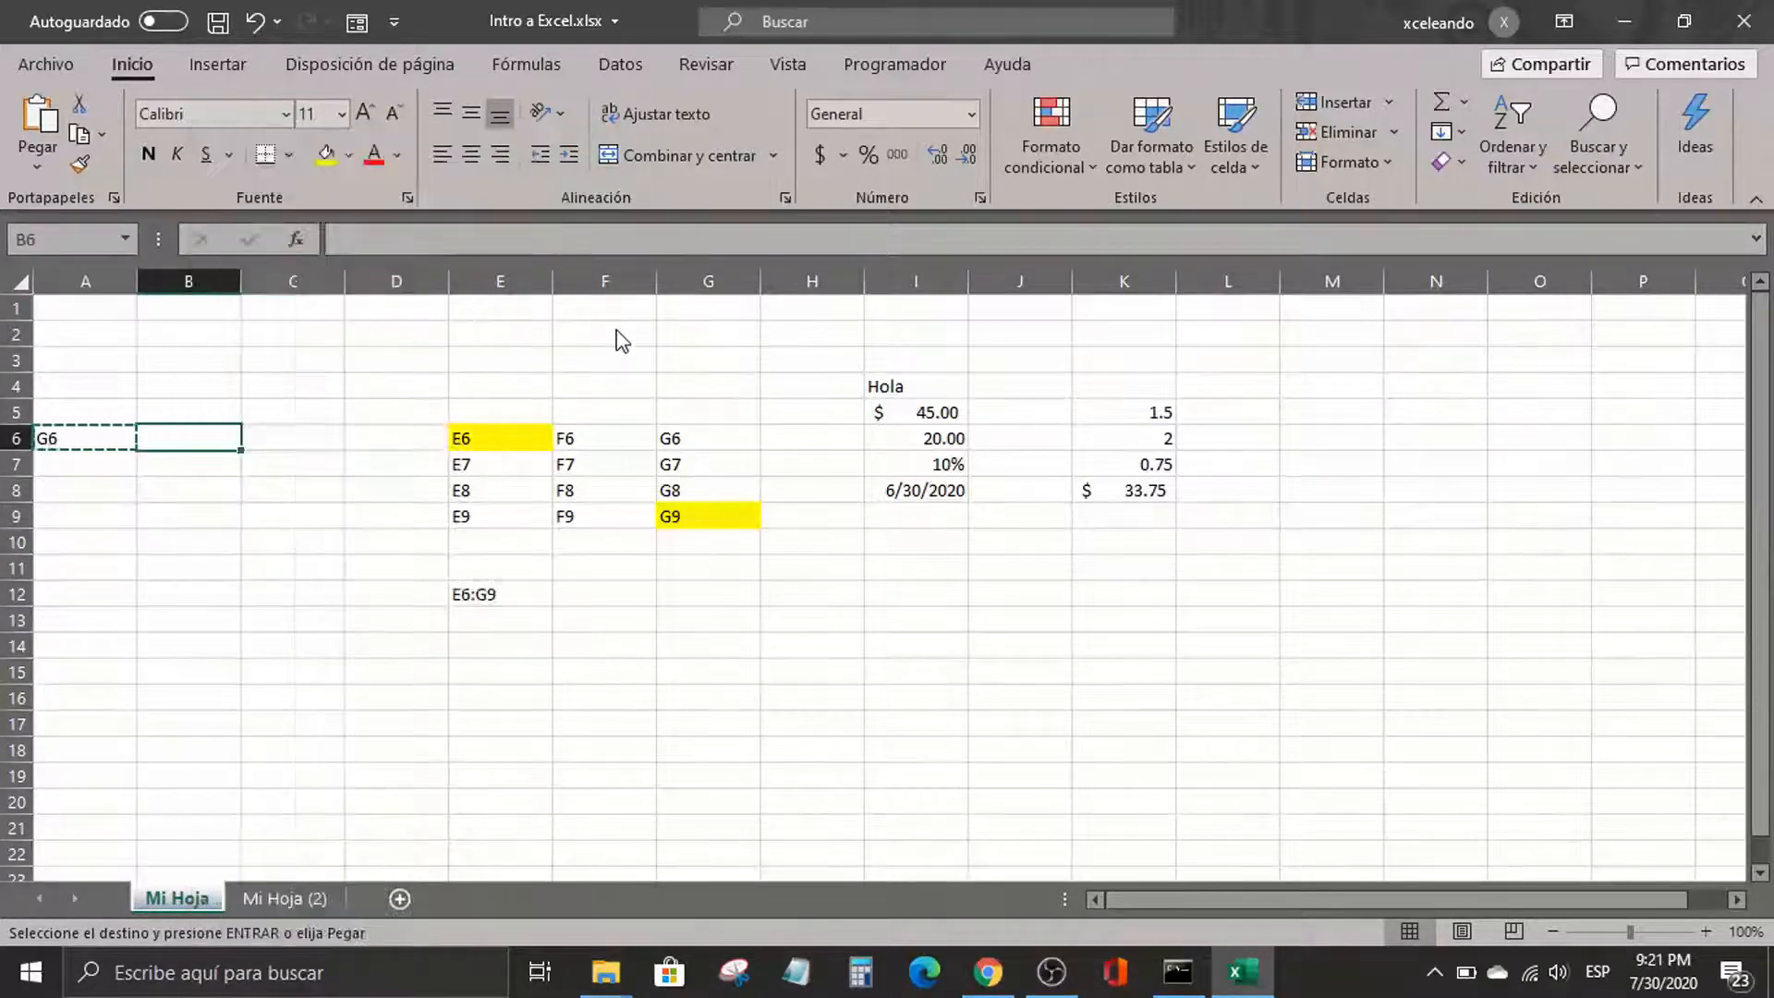
Examine the formulas behind K5 and K6 and compare them with the plain text in A6 and G6
click(794, 336)
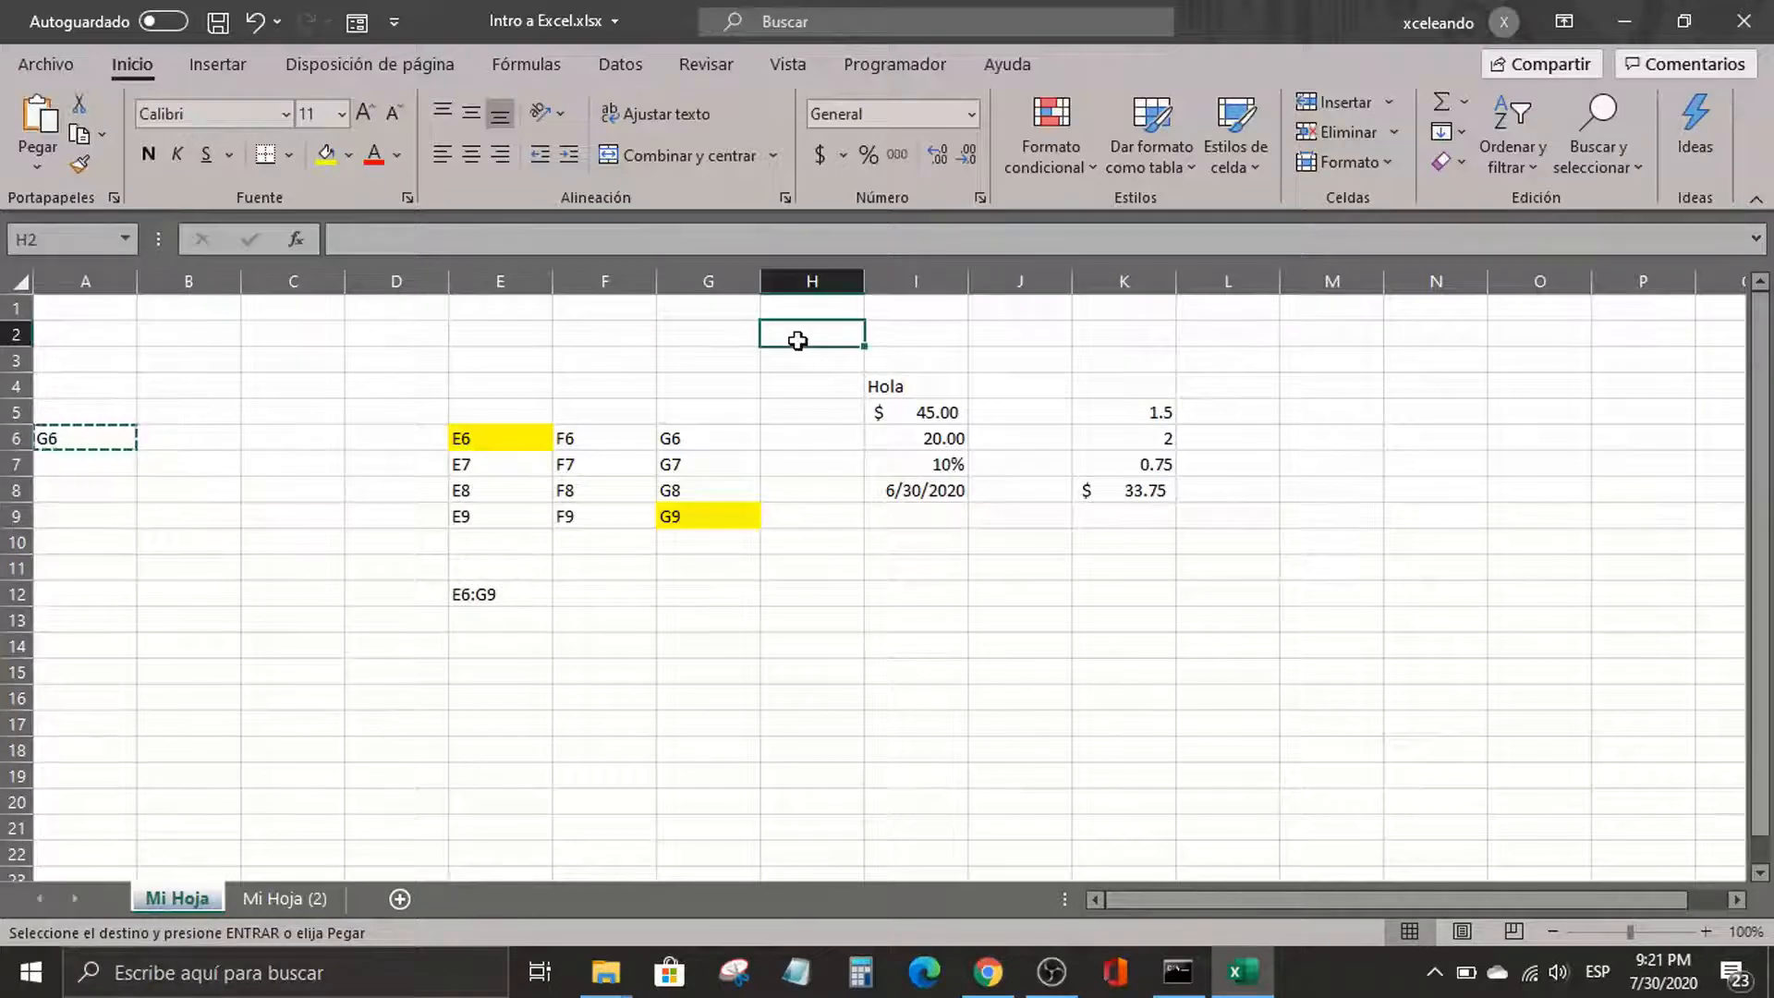
click(1136, 410)
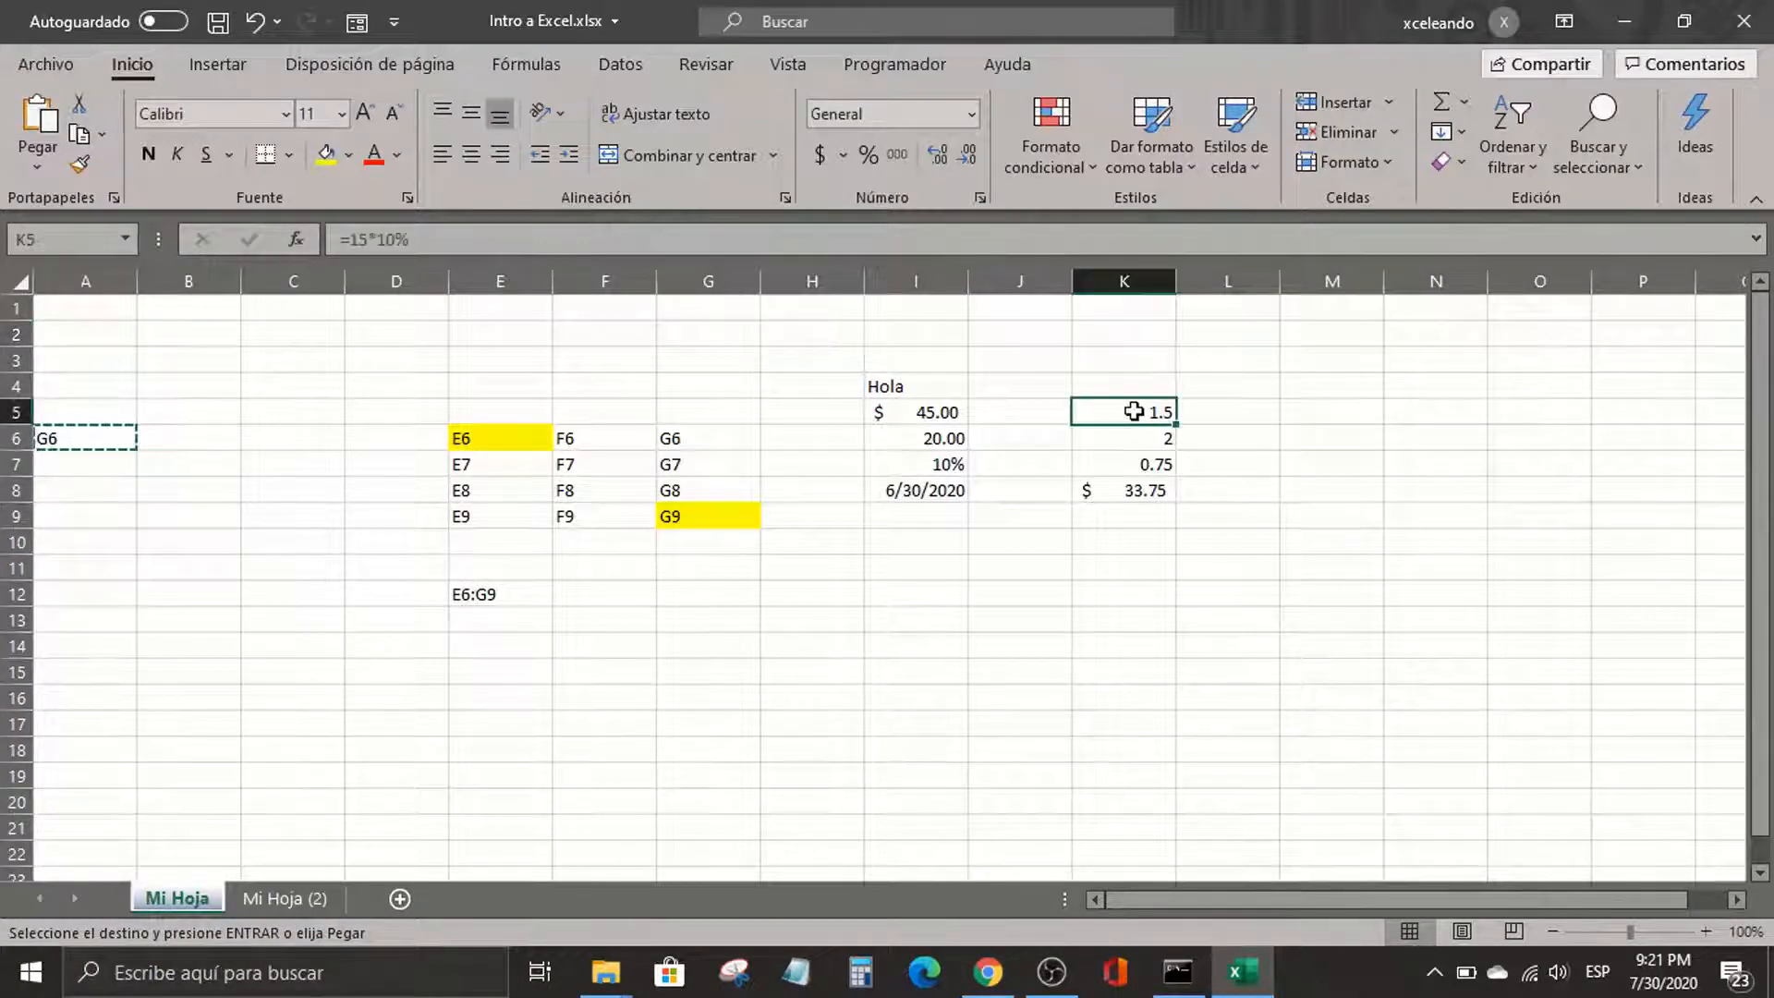
click(1136, 437)
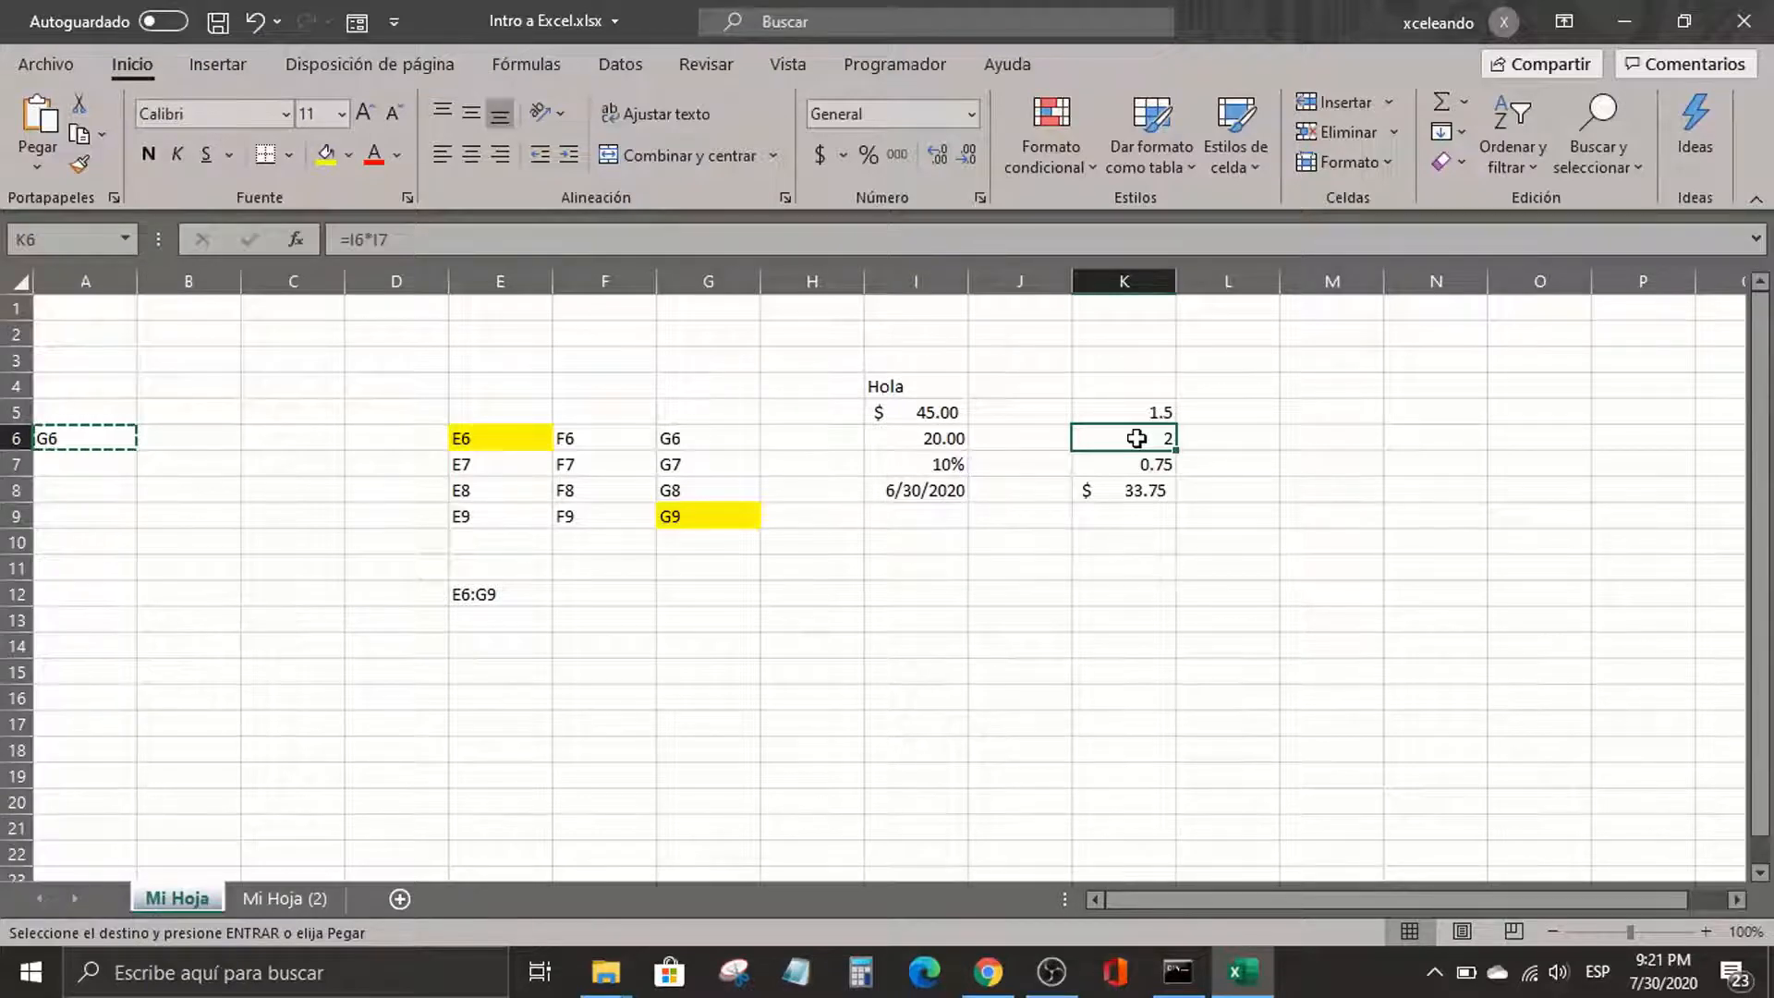
double_click(1136, 438)
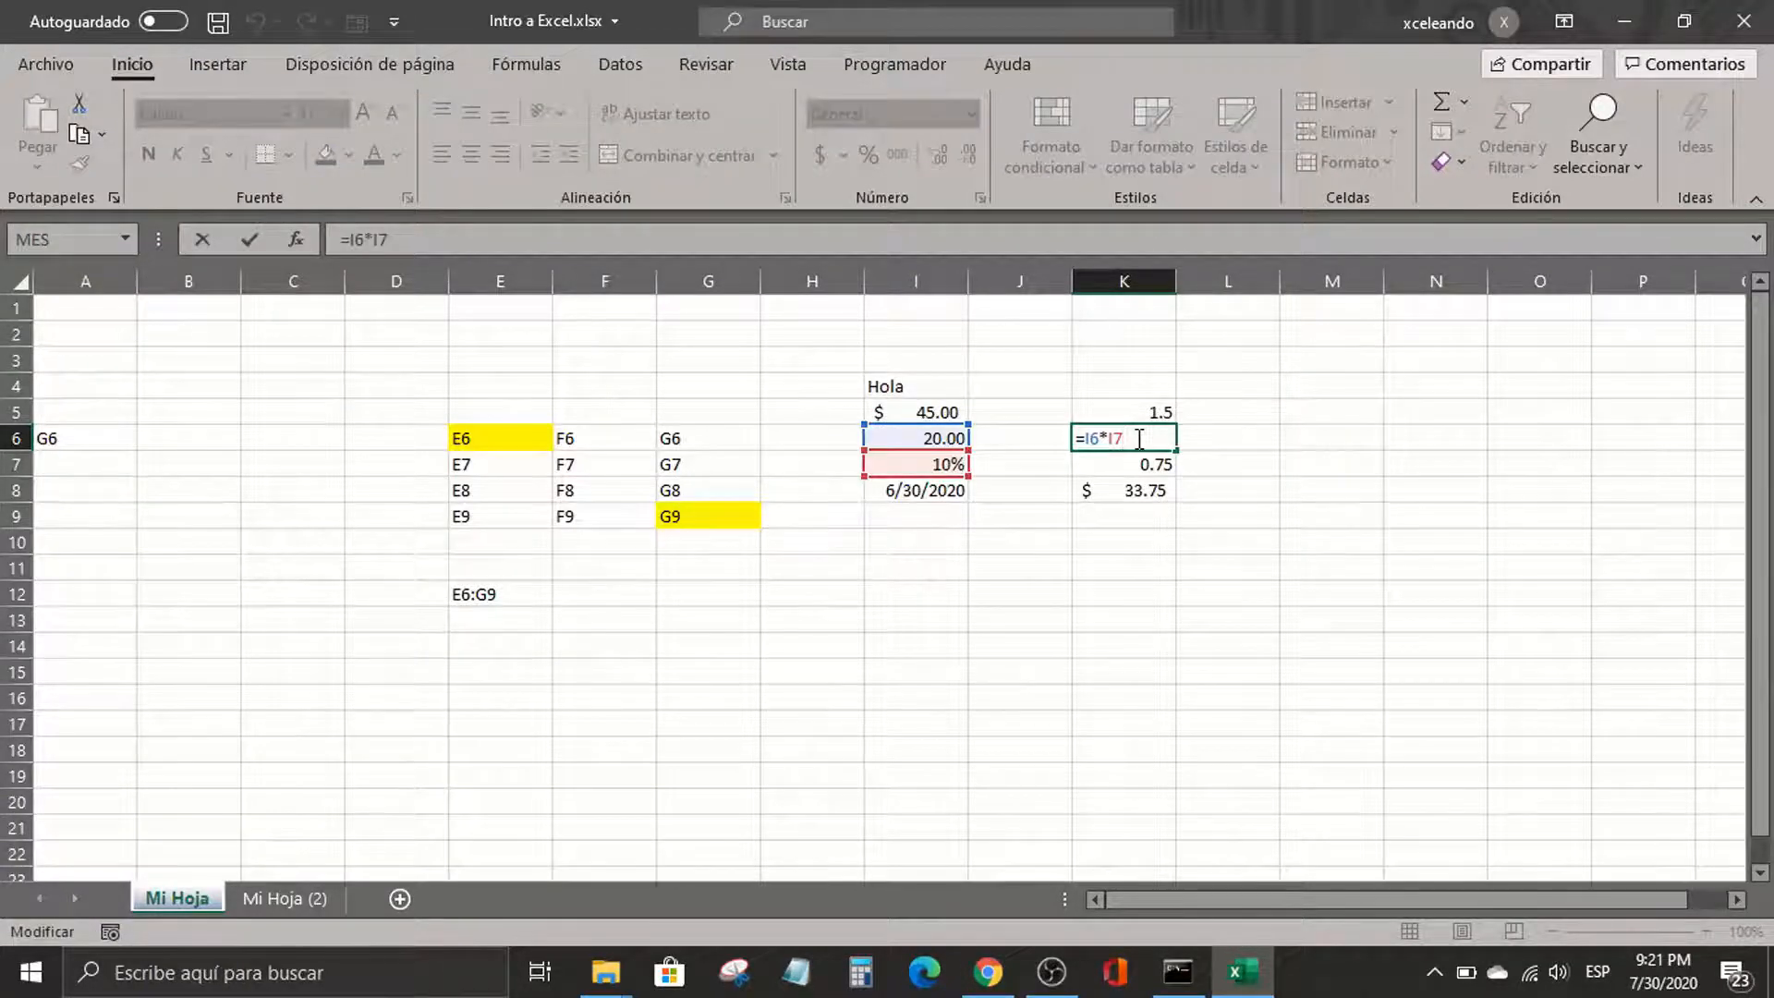
key(Return)
click(1146, 433)
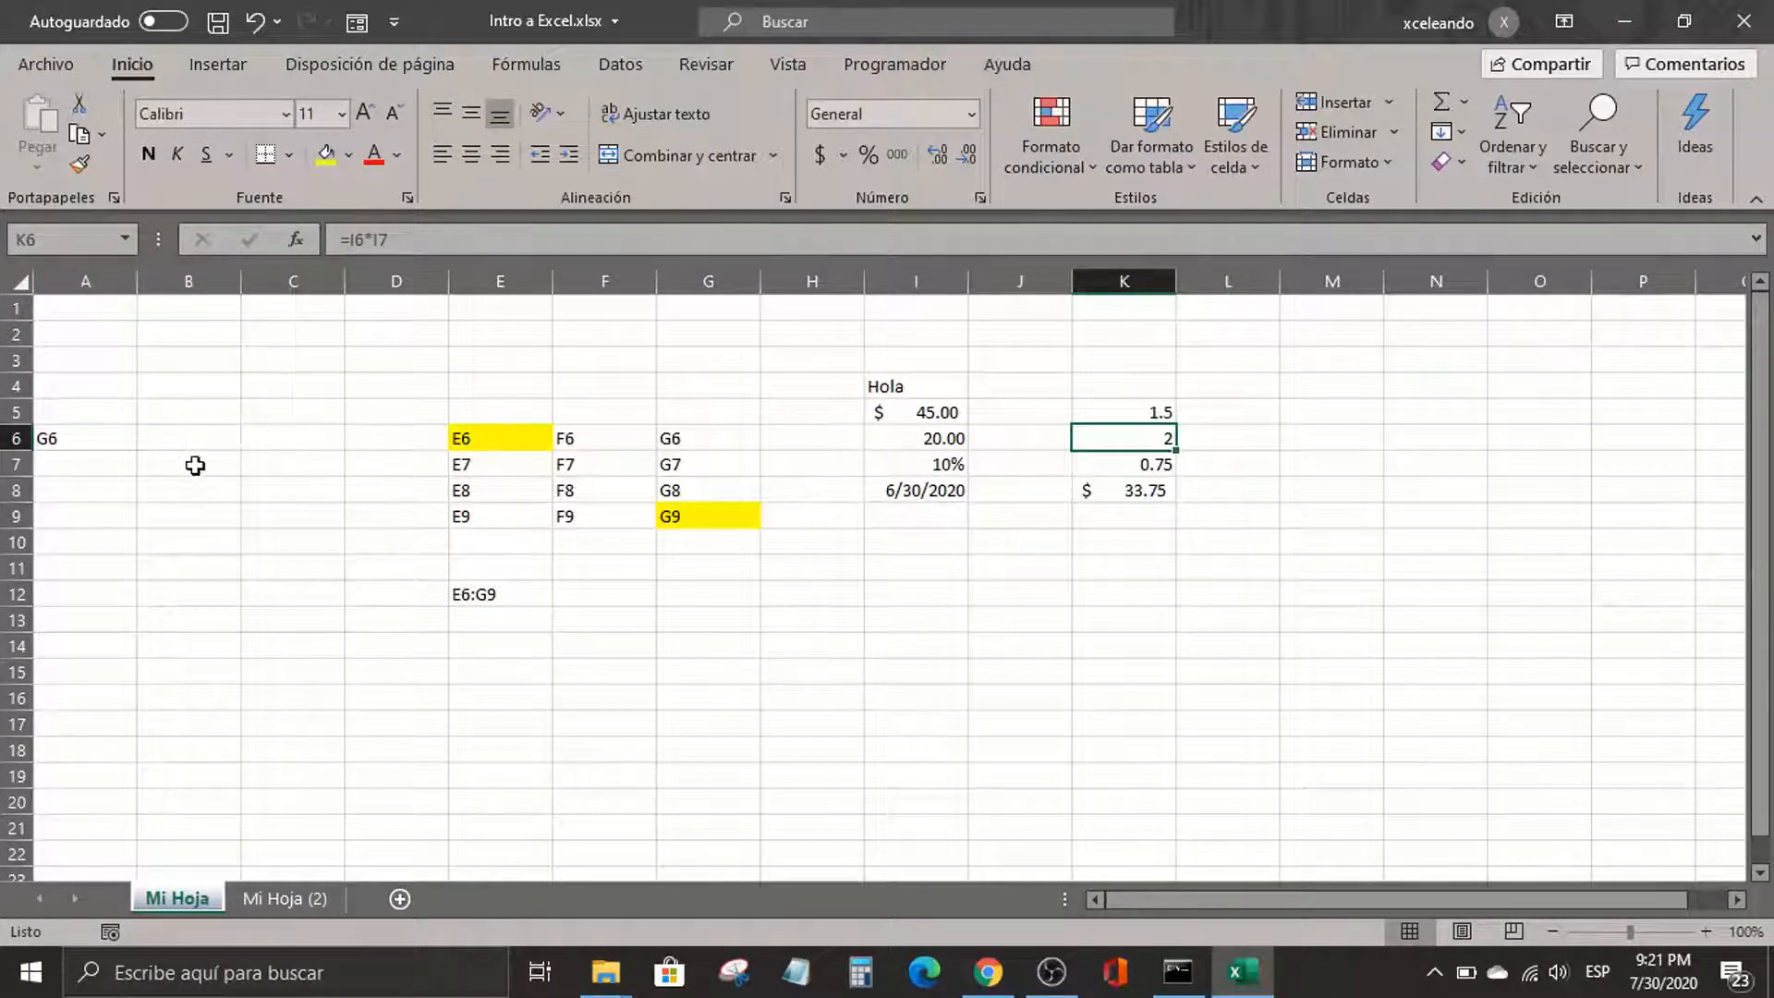
click(92, 441)
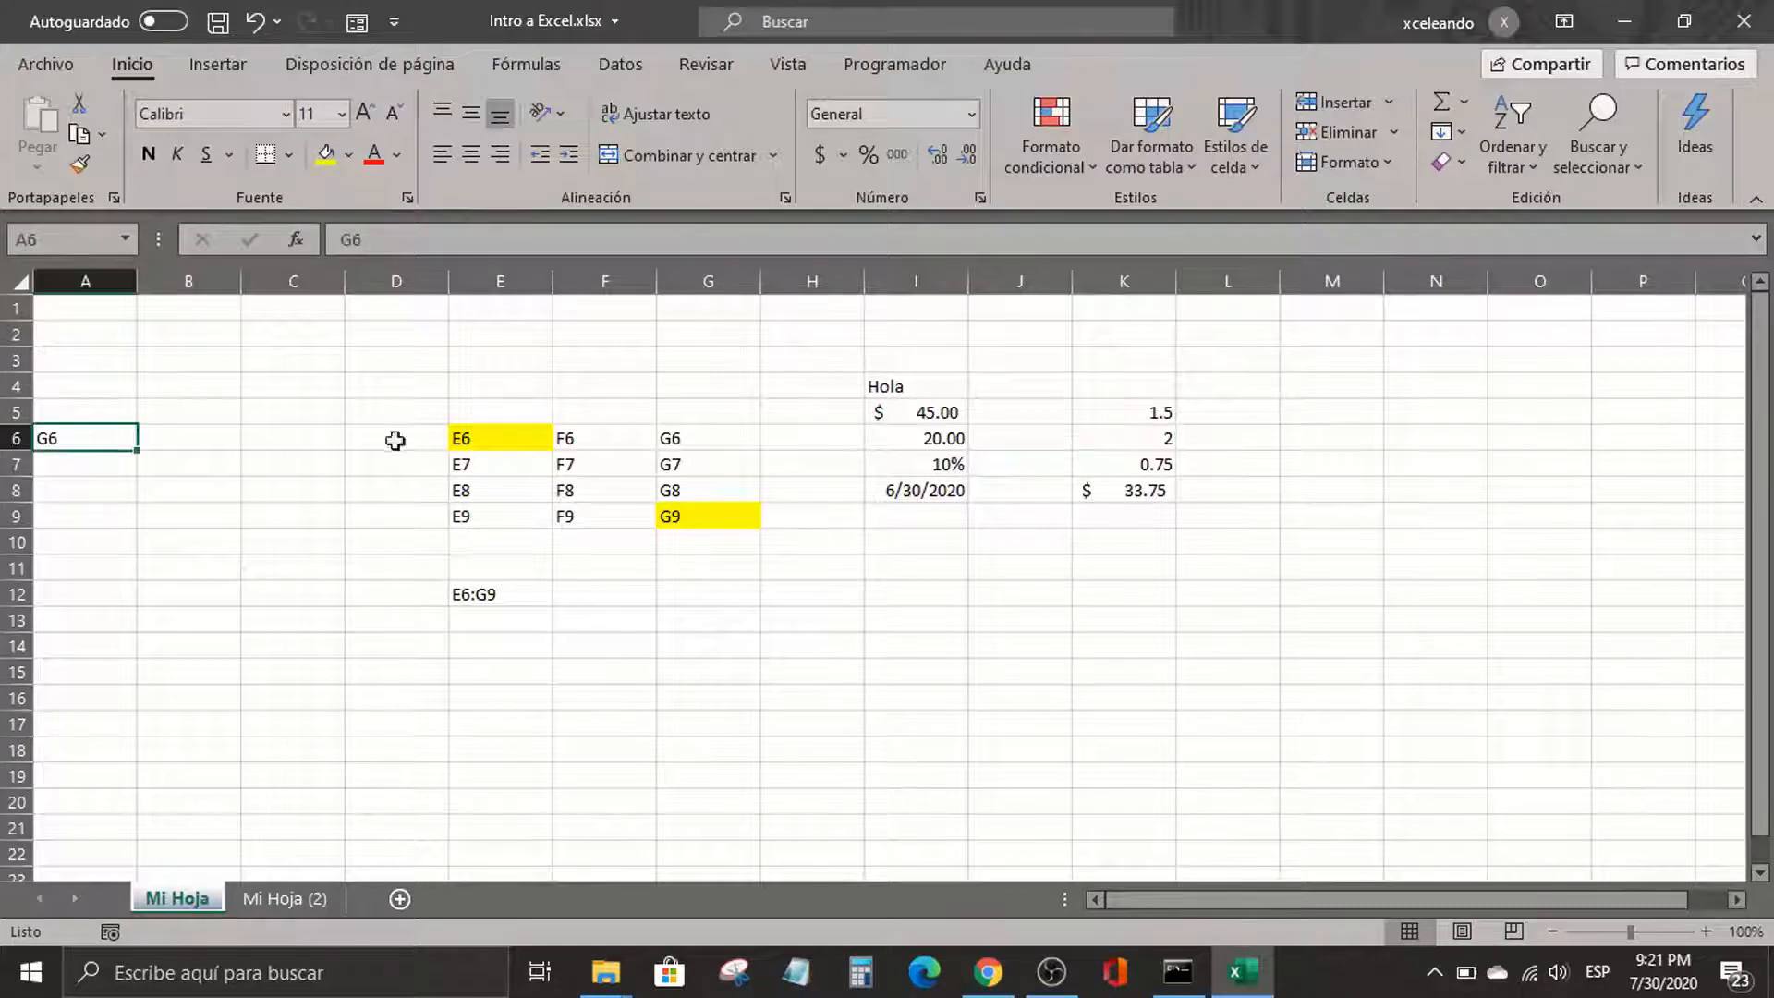
click(653, 441)
click(707, 440)
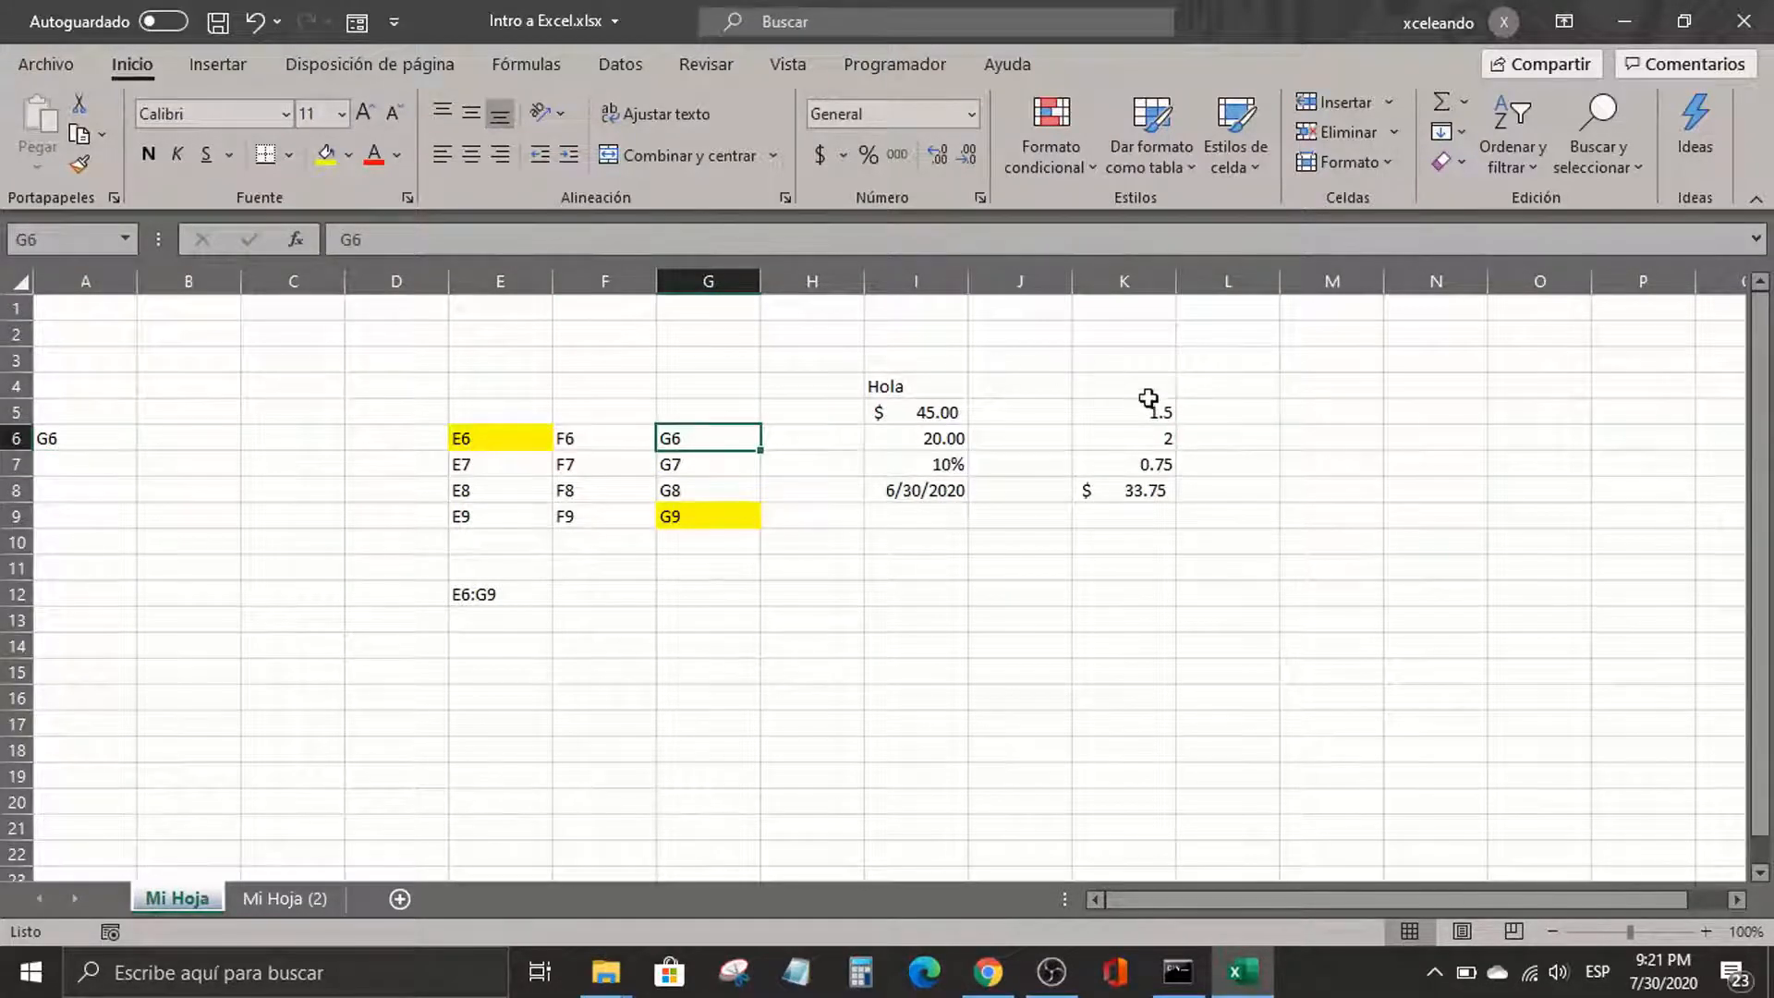
Copy the formula cell K5 and paste it into M5 with the regular paste option
click(1098, 413)
right_click(1102, 422)
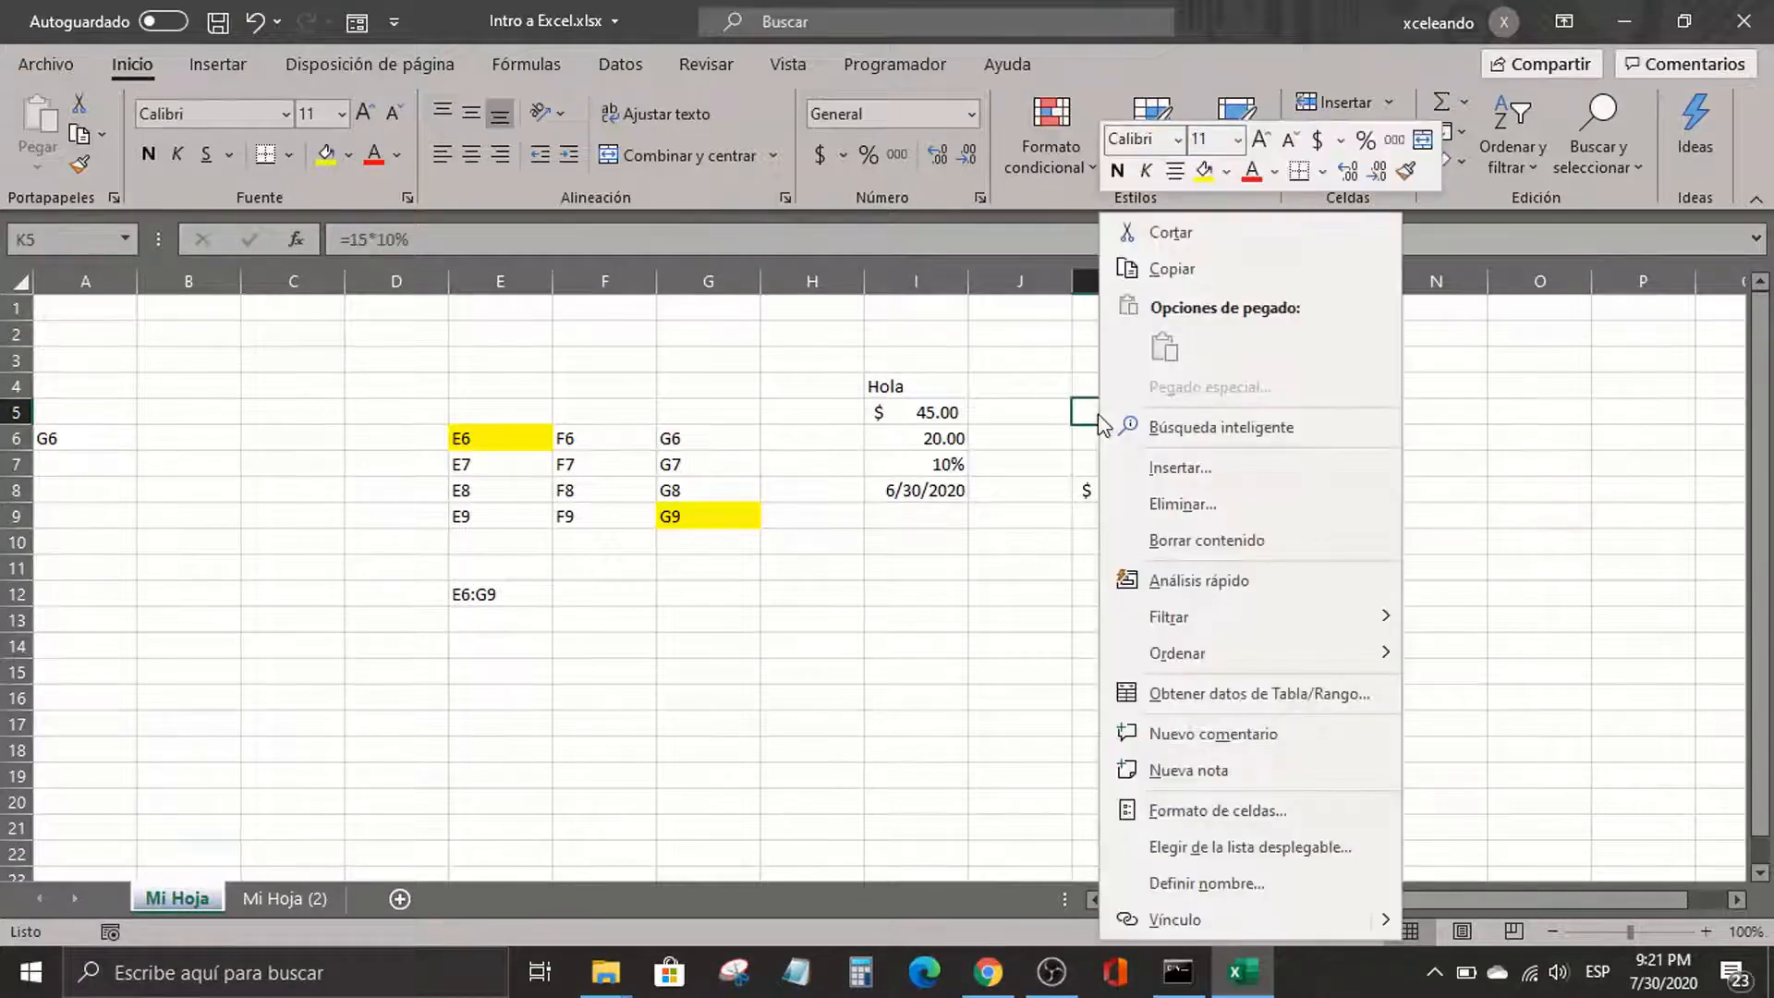
click(1202, 273)
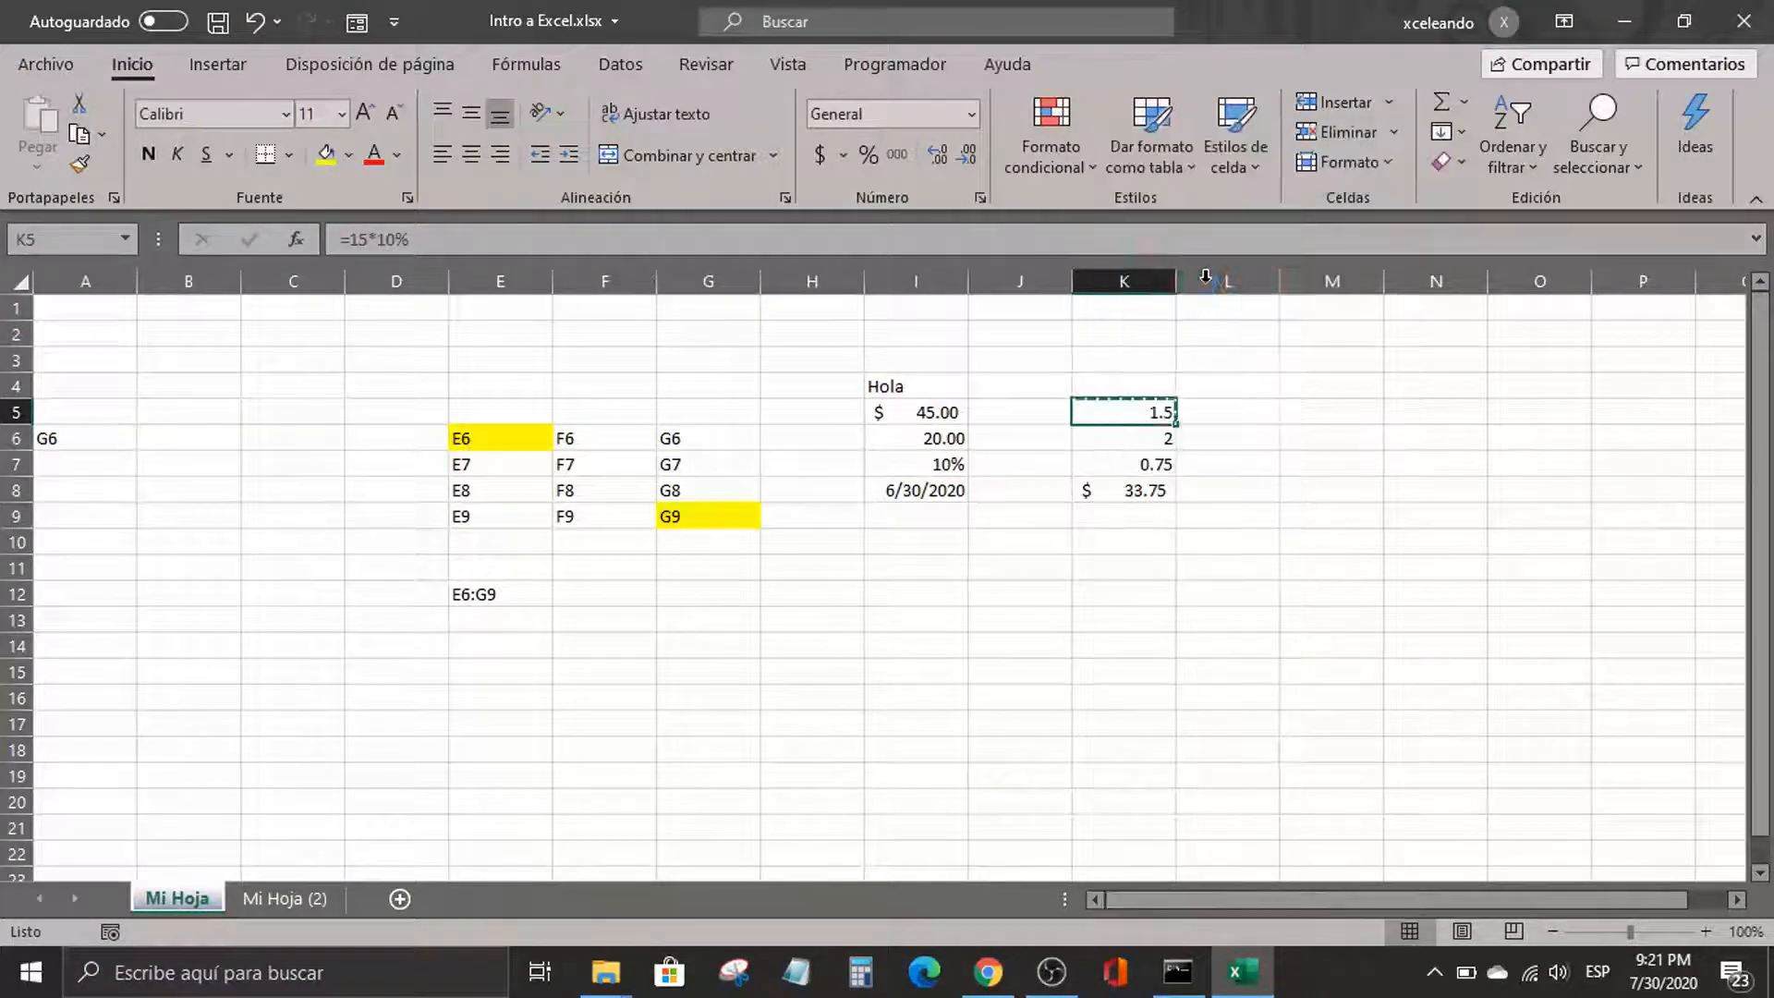
click(1364, 418)
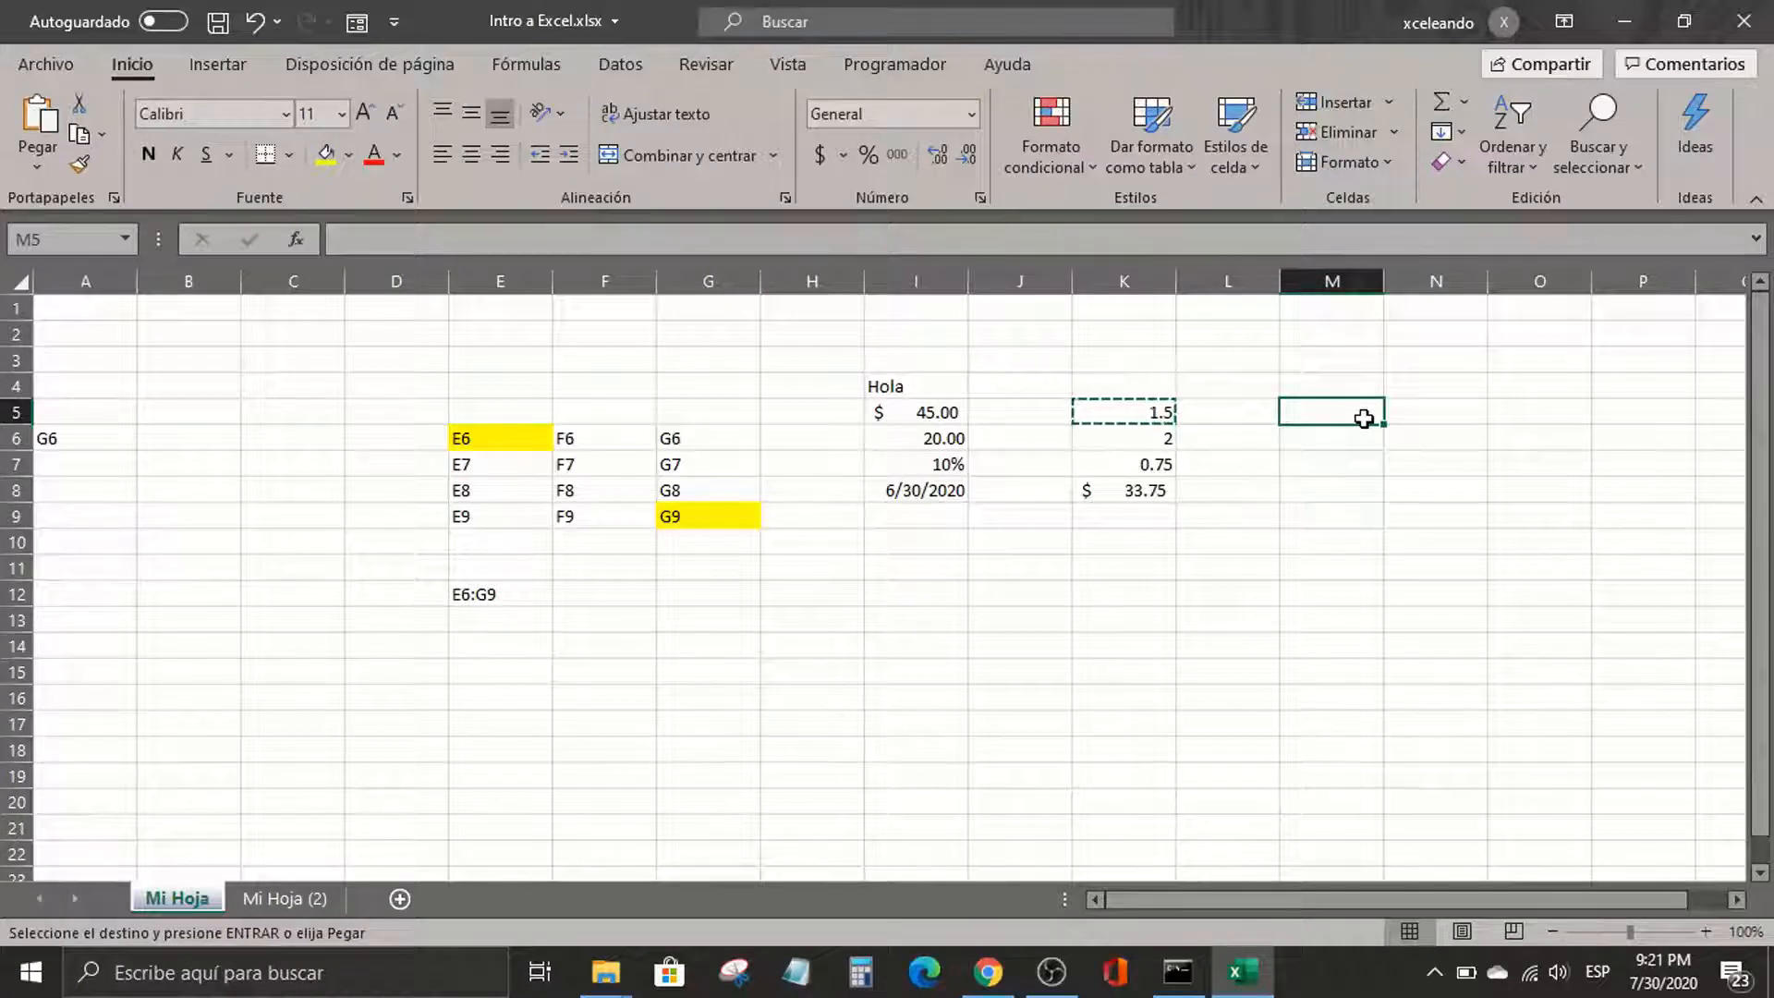
right_click(1363, 418)
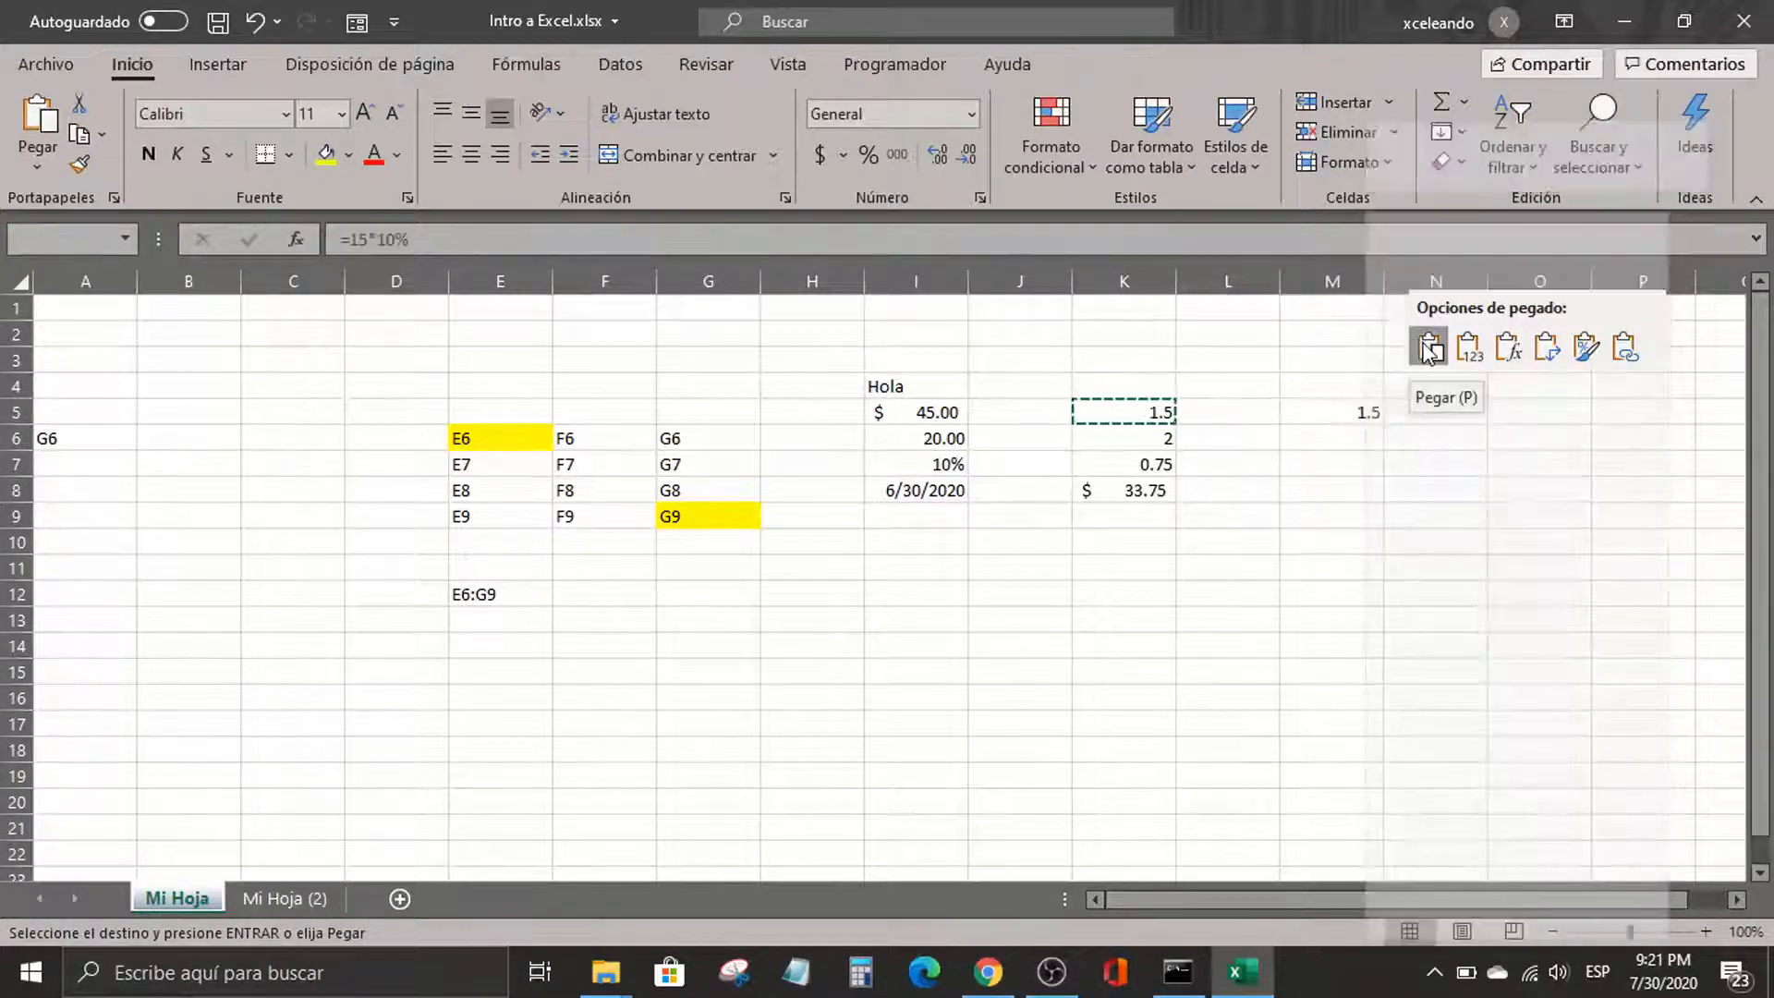
click(1429, 348)
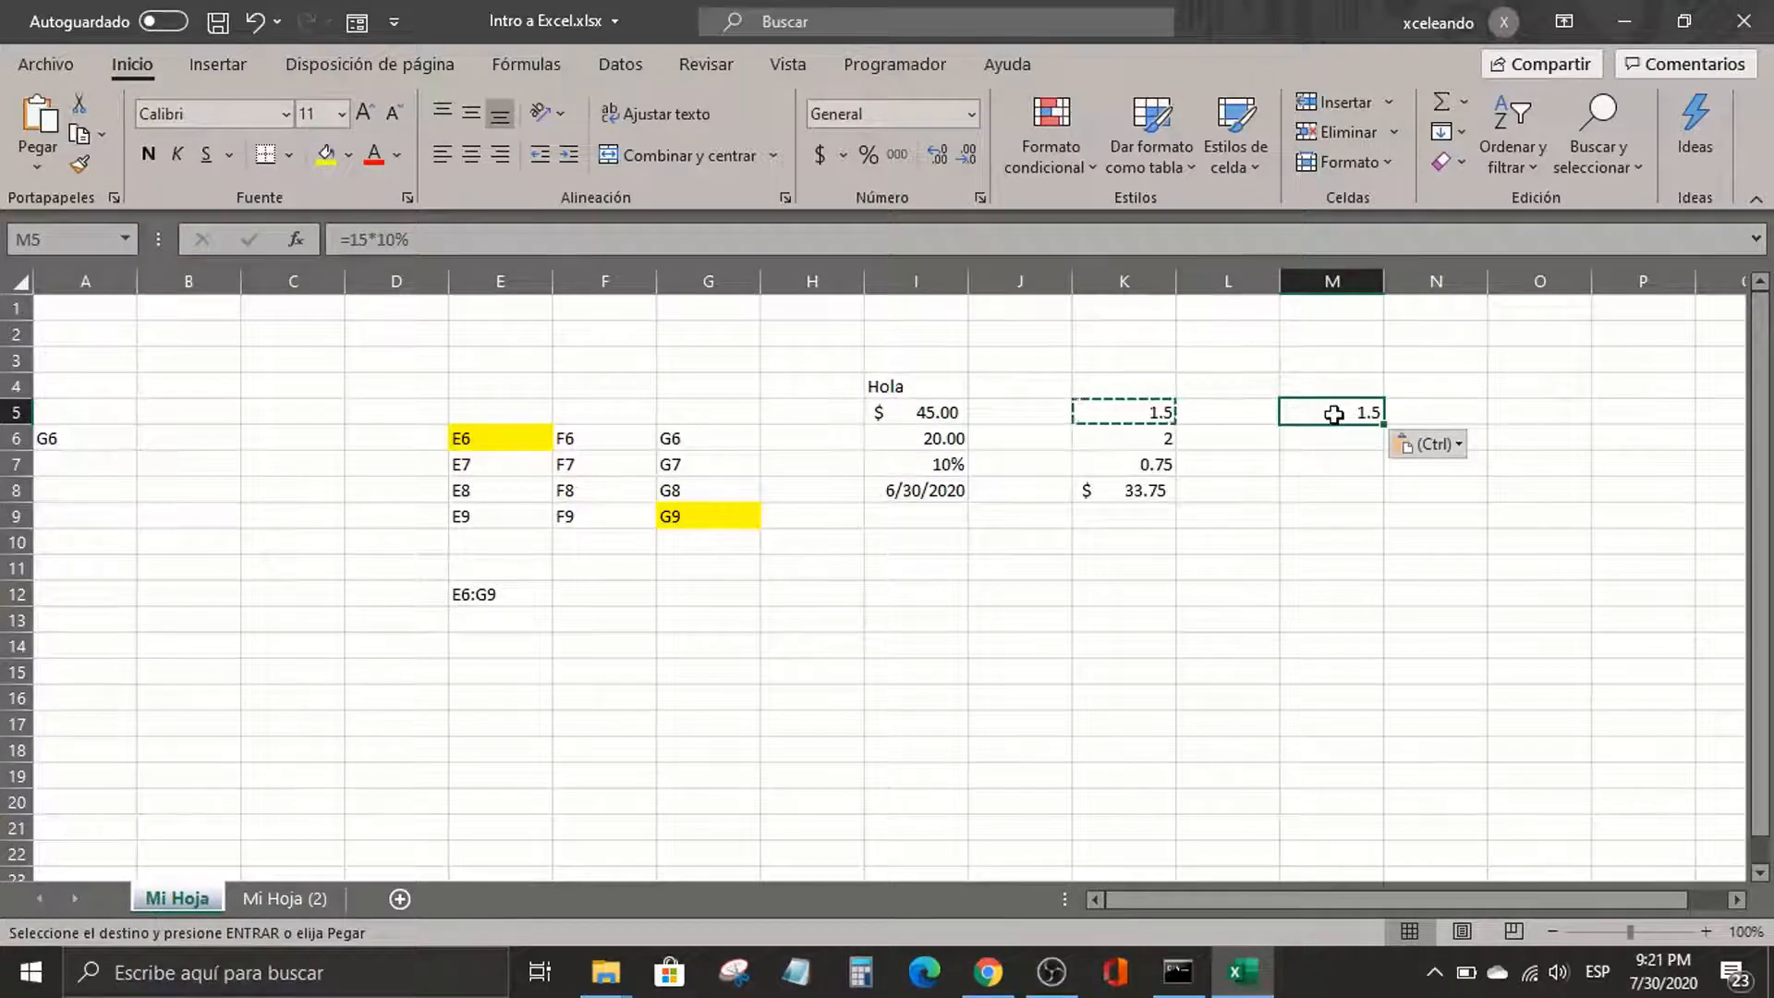
Check the cell references in K6's formula, and copy K6 into M6 with the regular paste option
click(1146, 438)
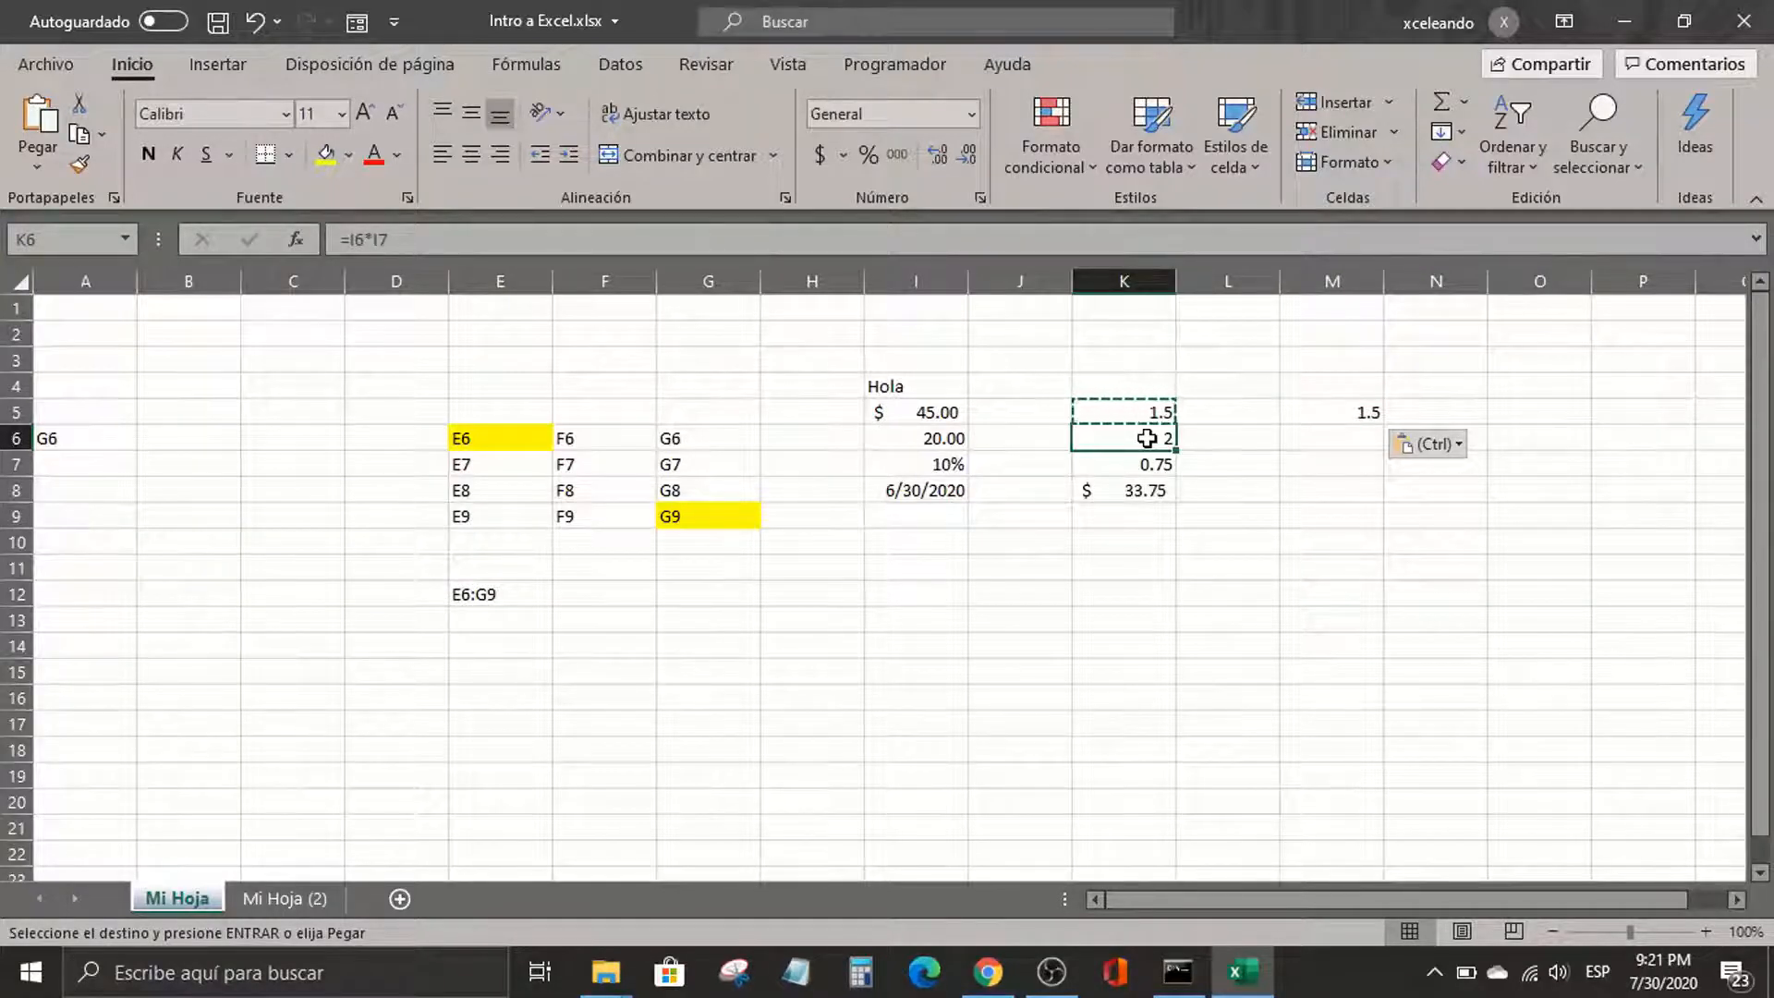
double_click(1147, 437)
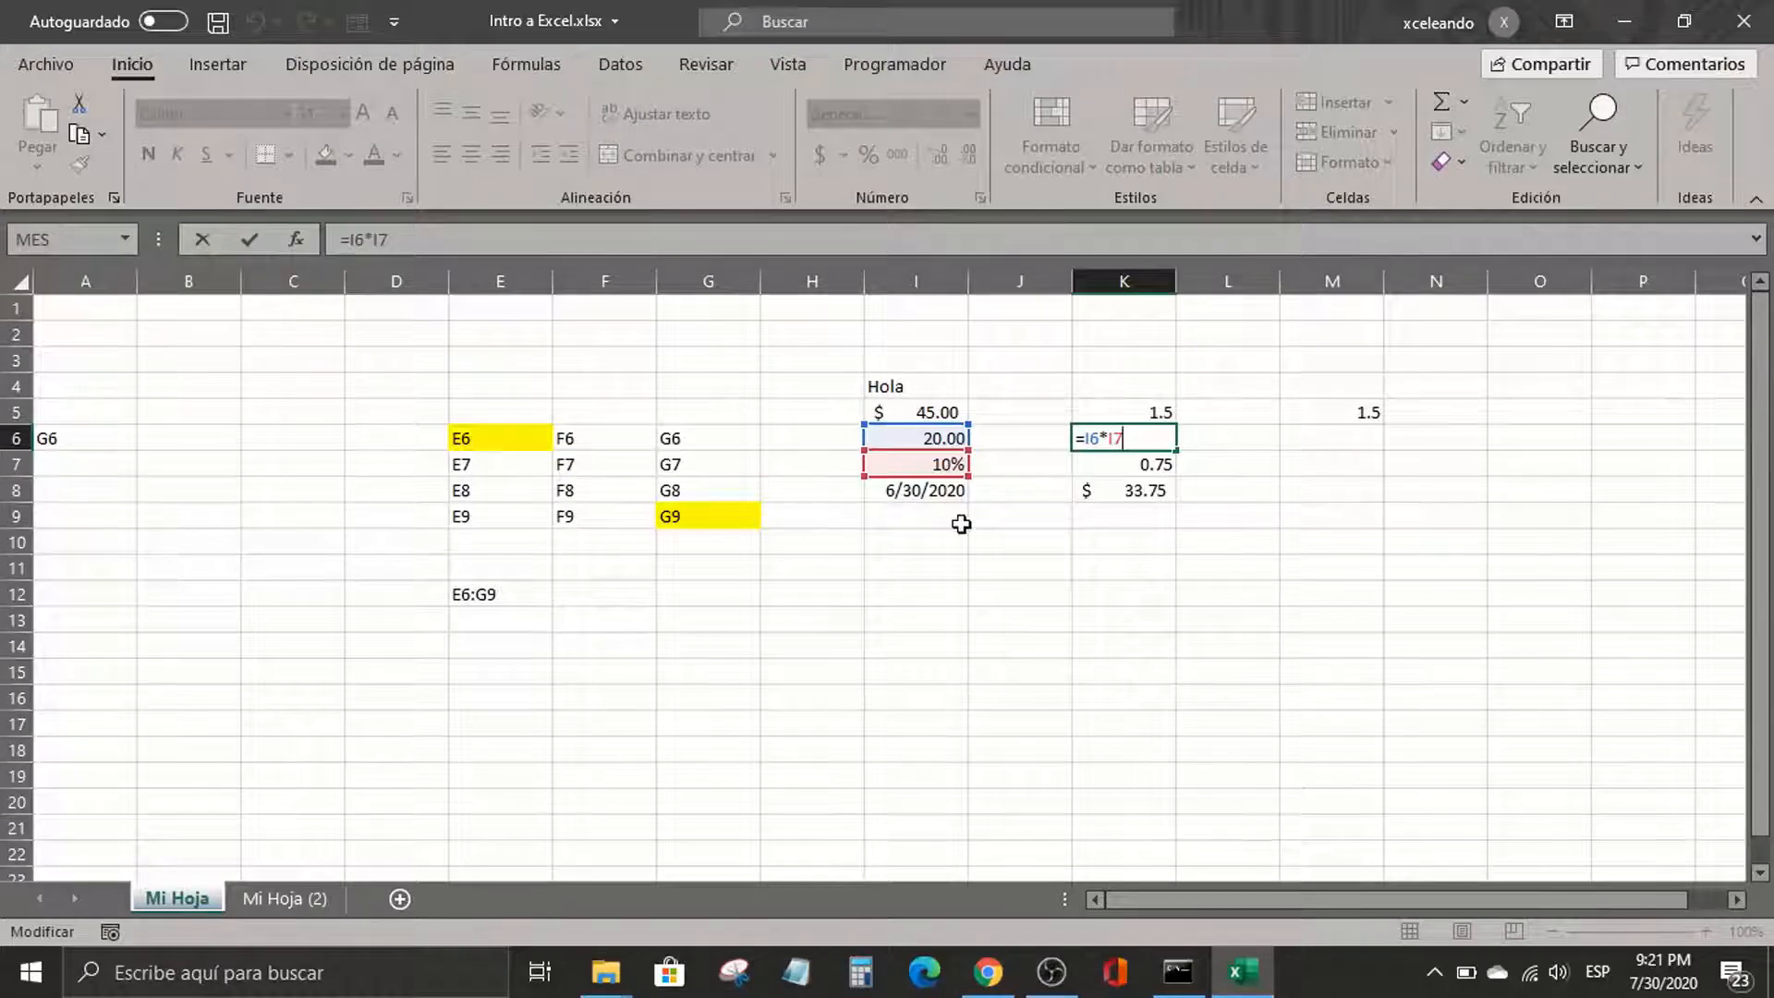
key(Return)
key(Up)
key(Right)
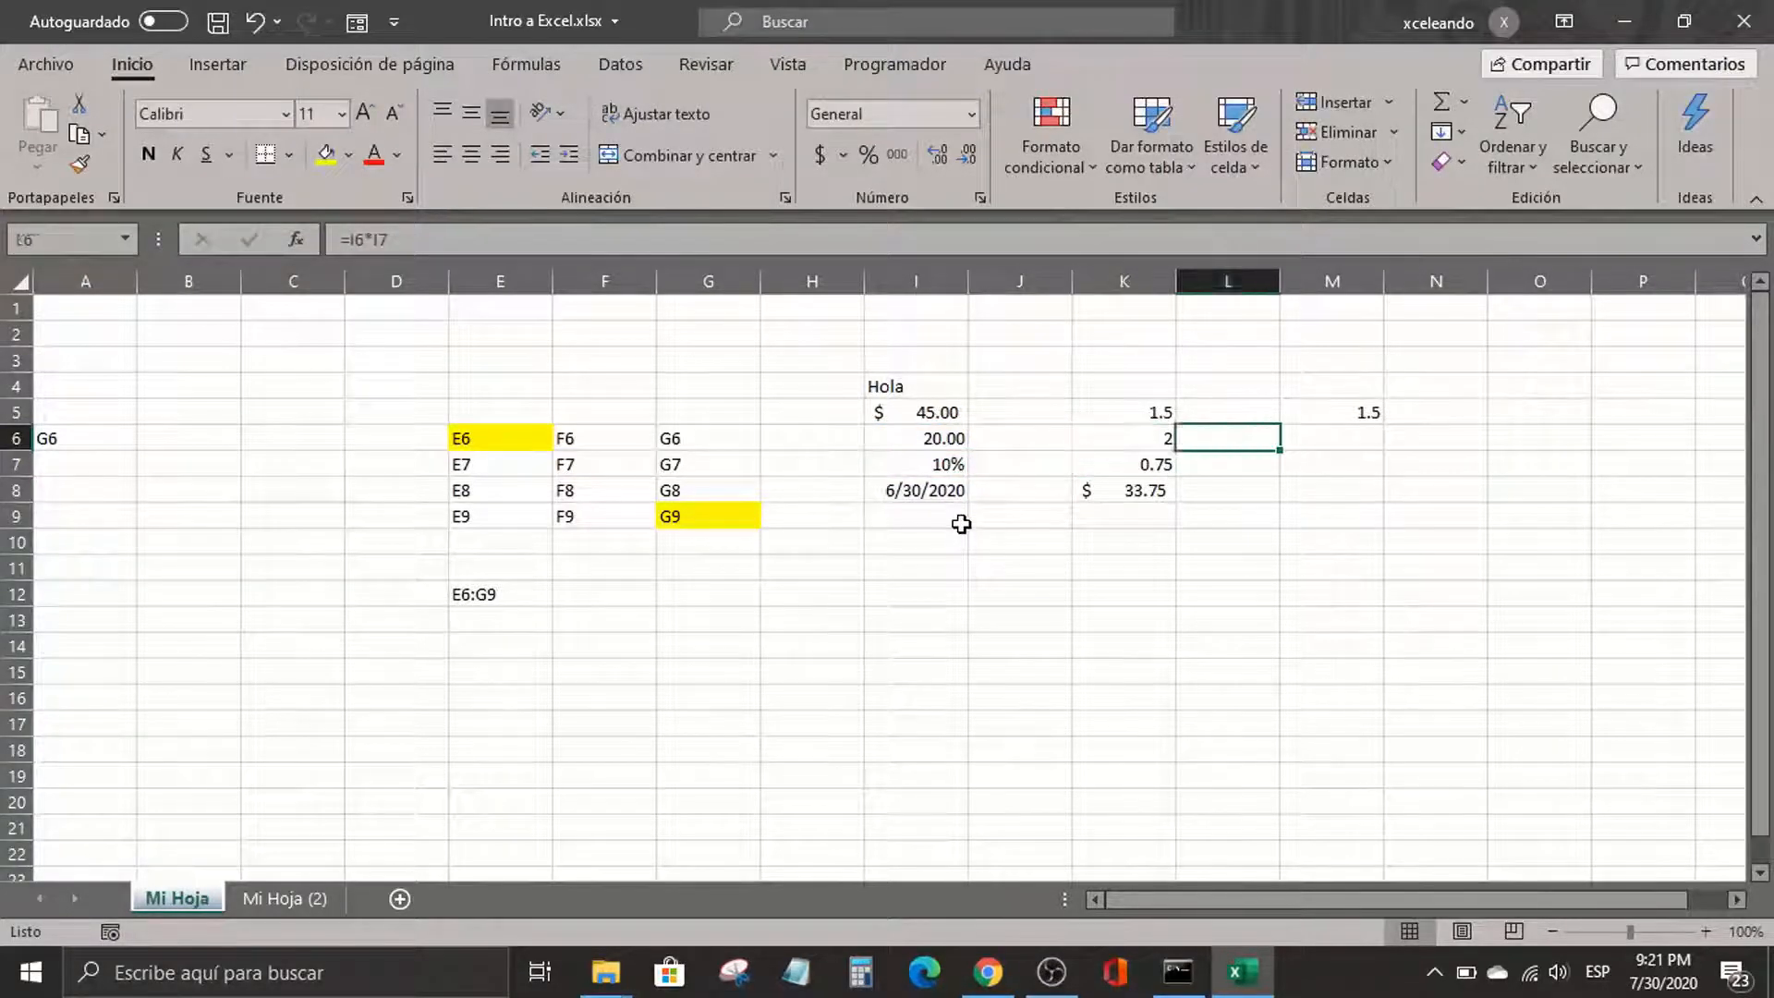
key(Right)
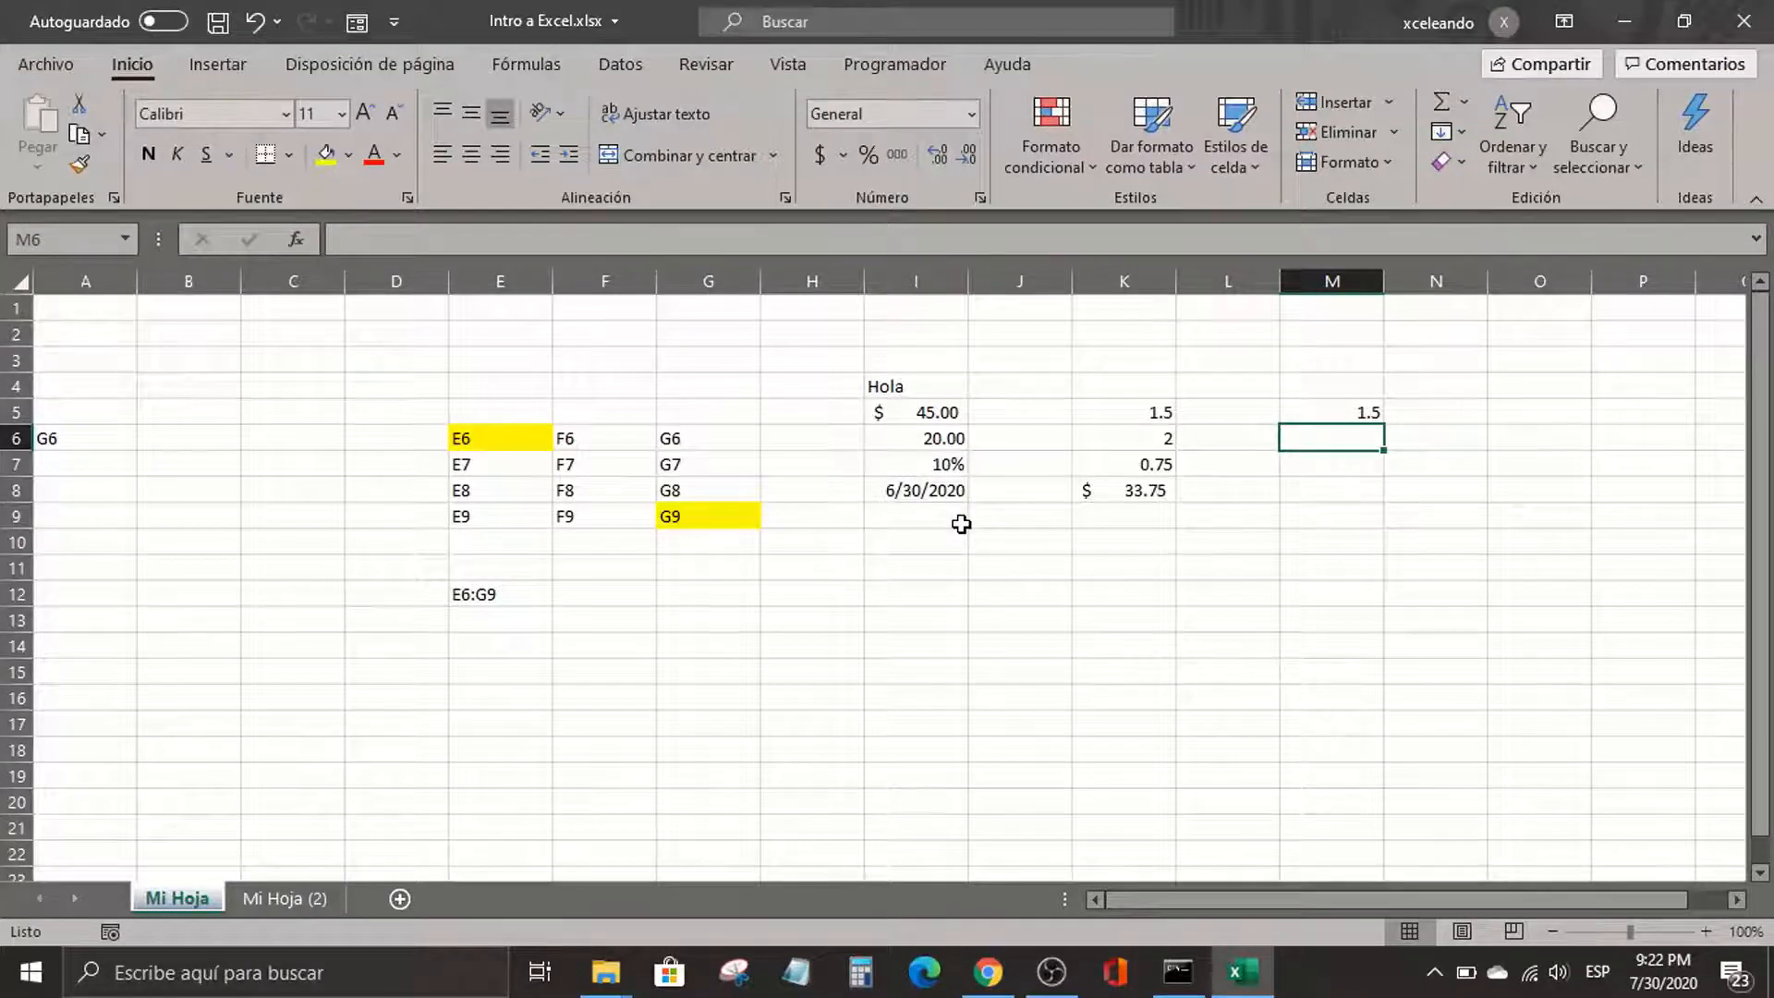
right_click(1117, 435)
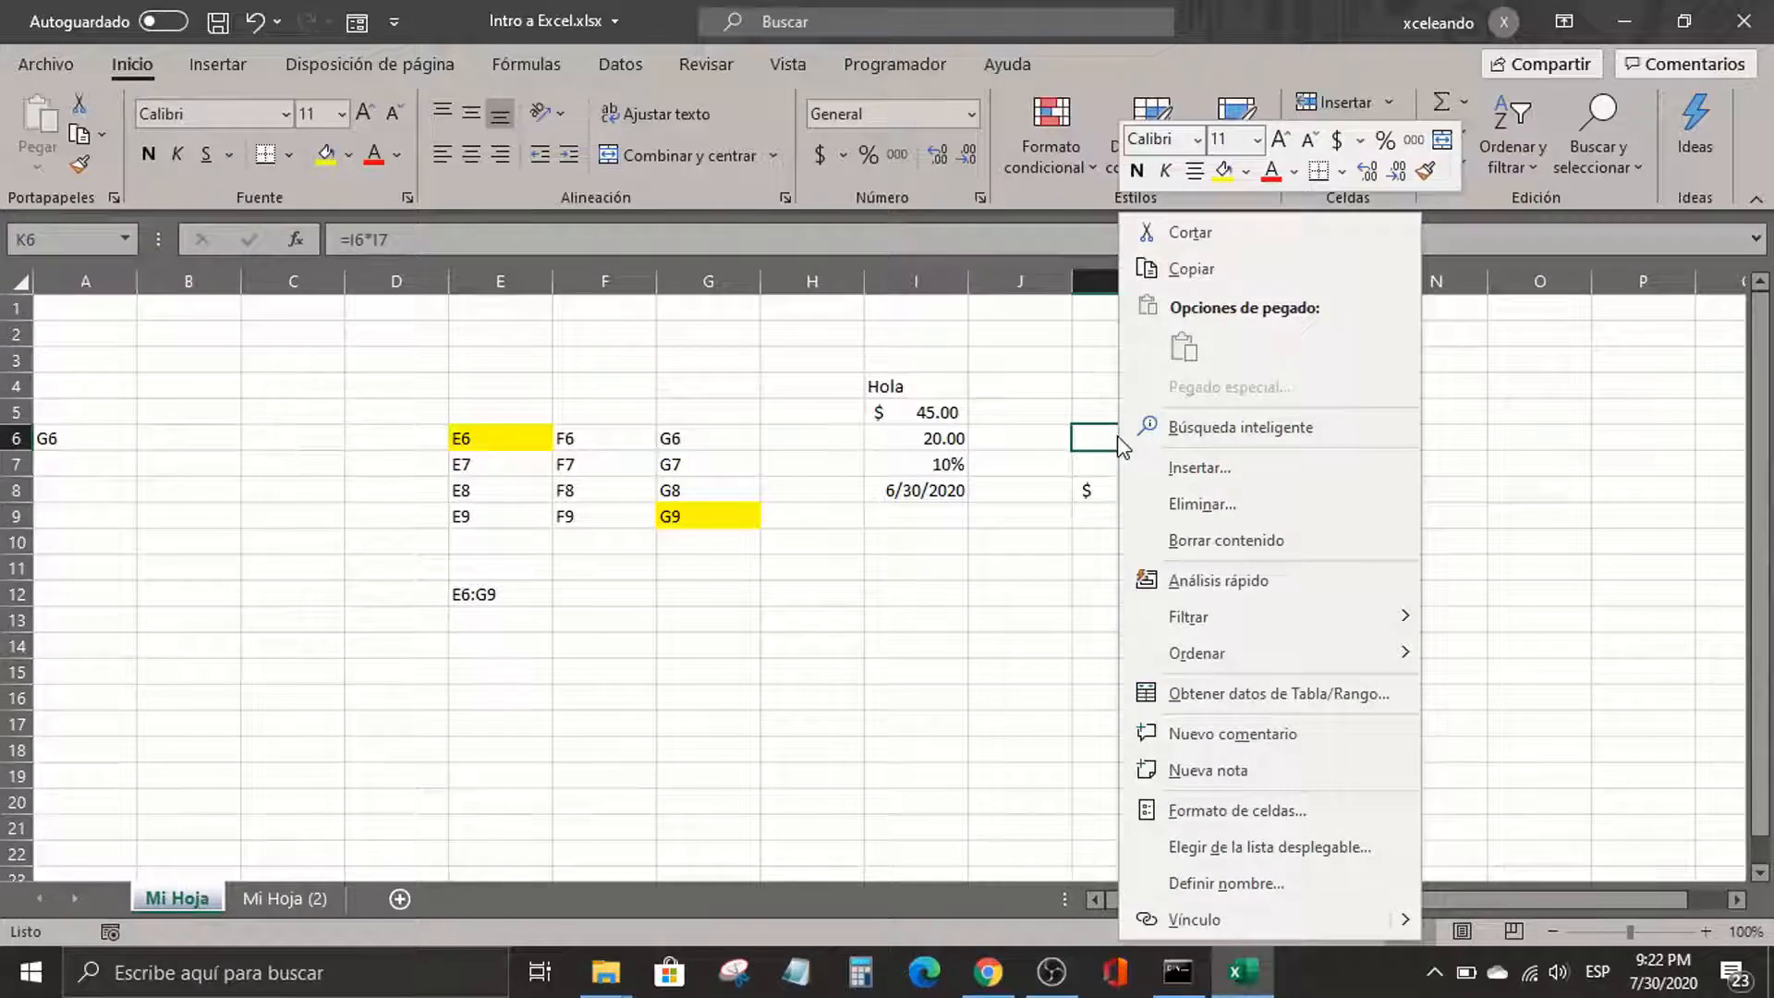
click(1245, 274)
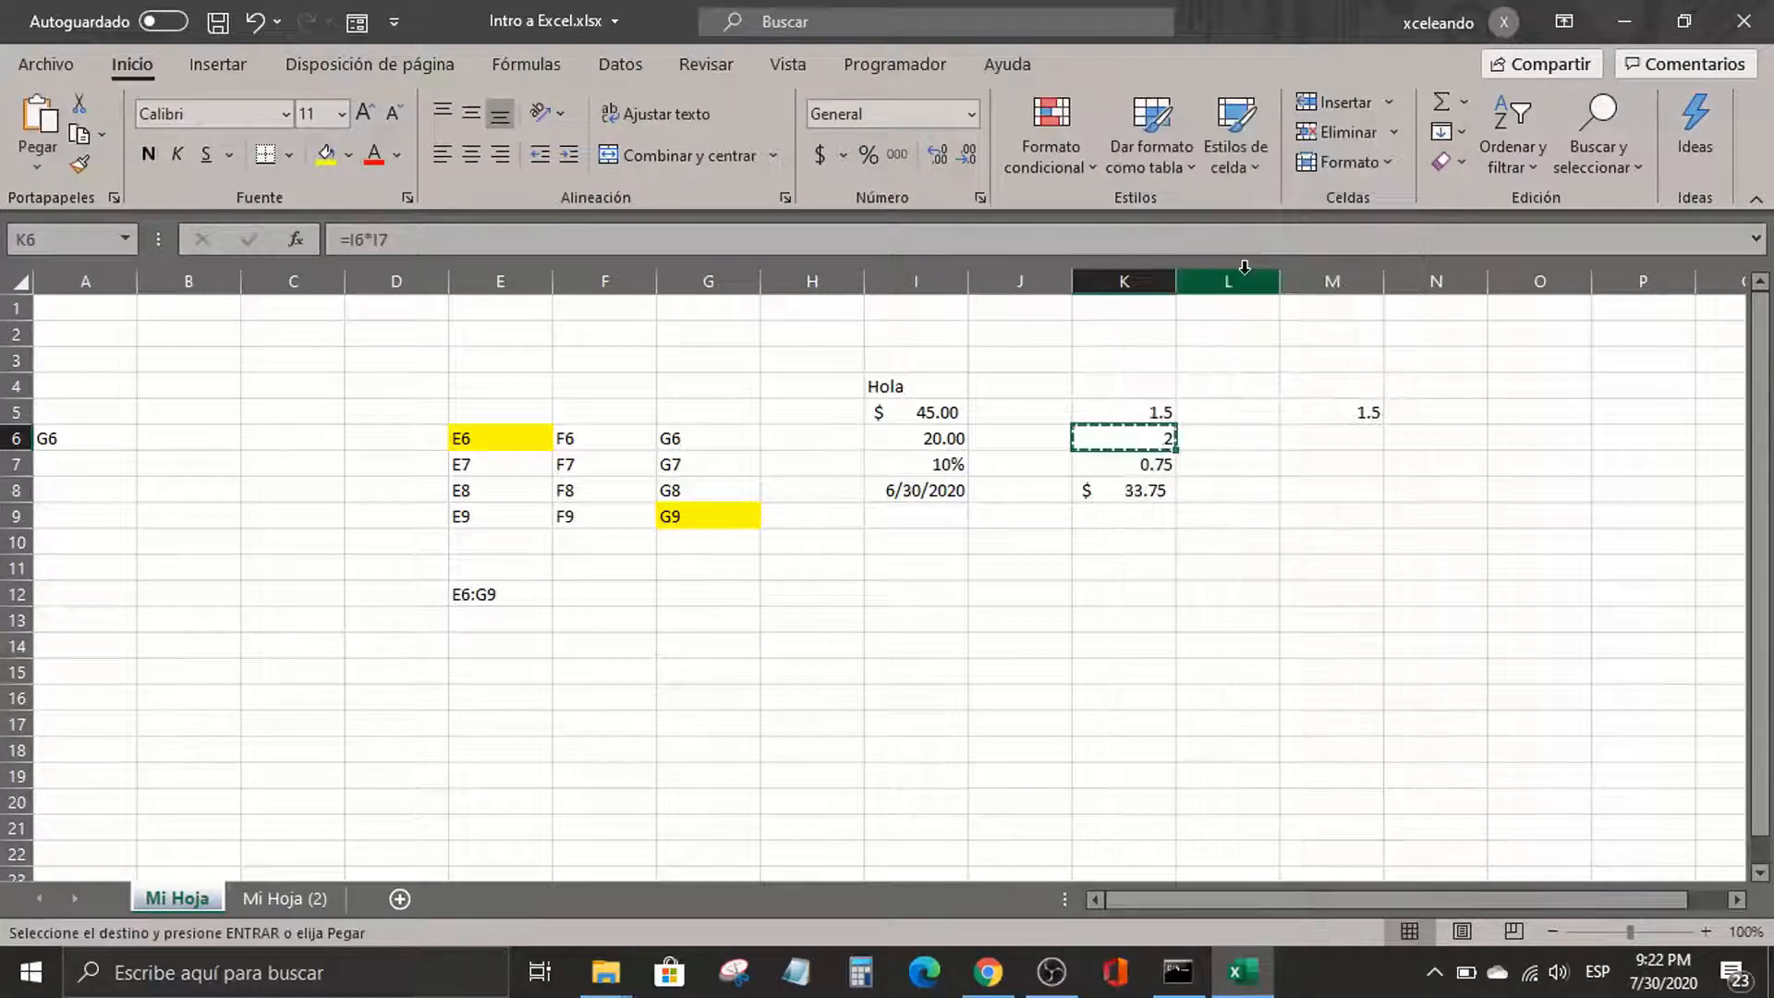
right_click(1343, 437)
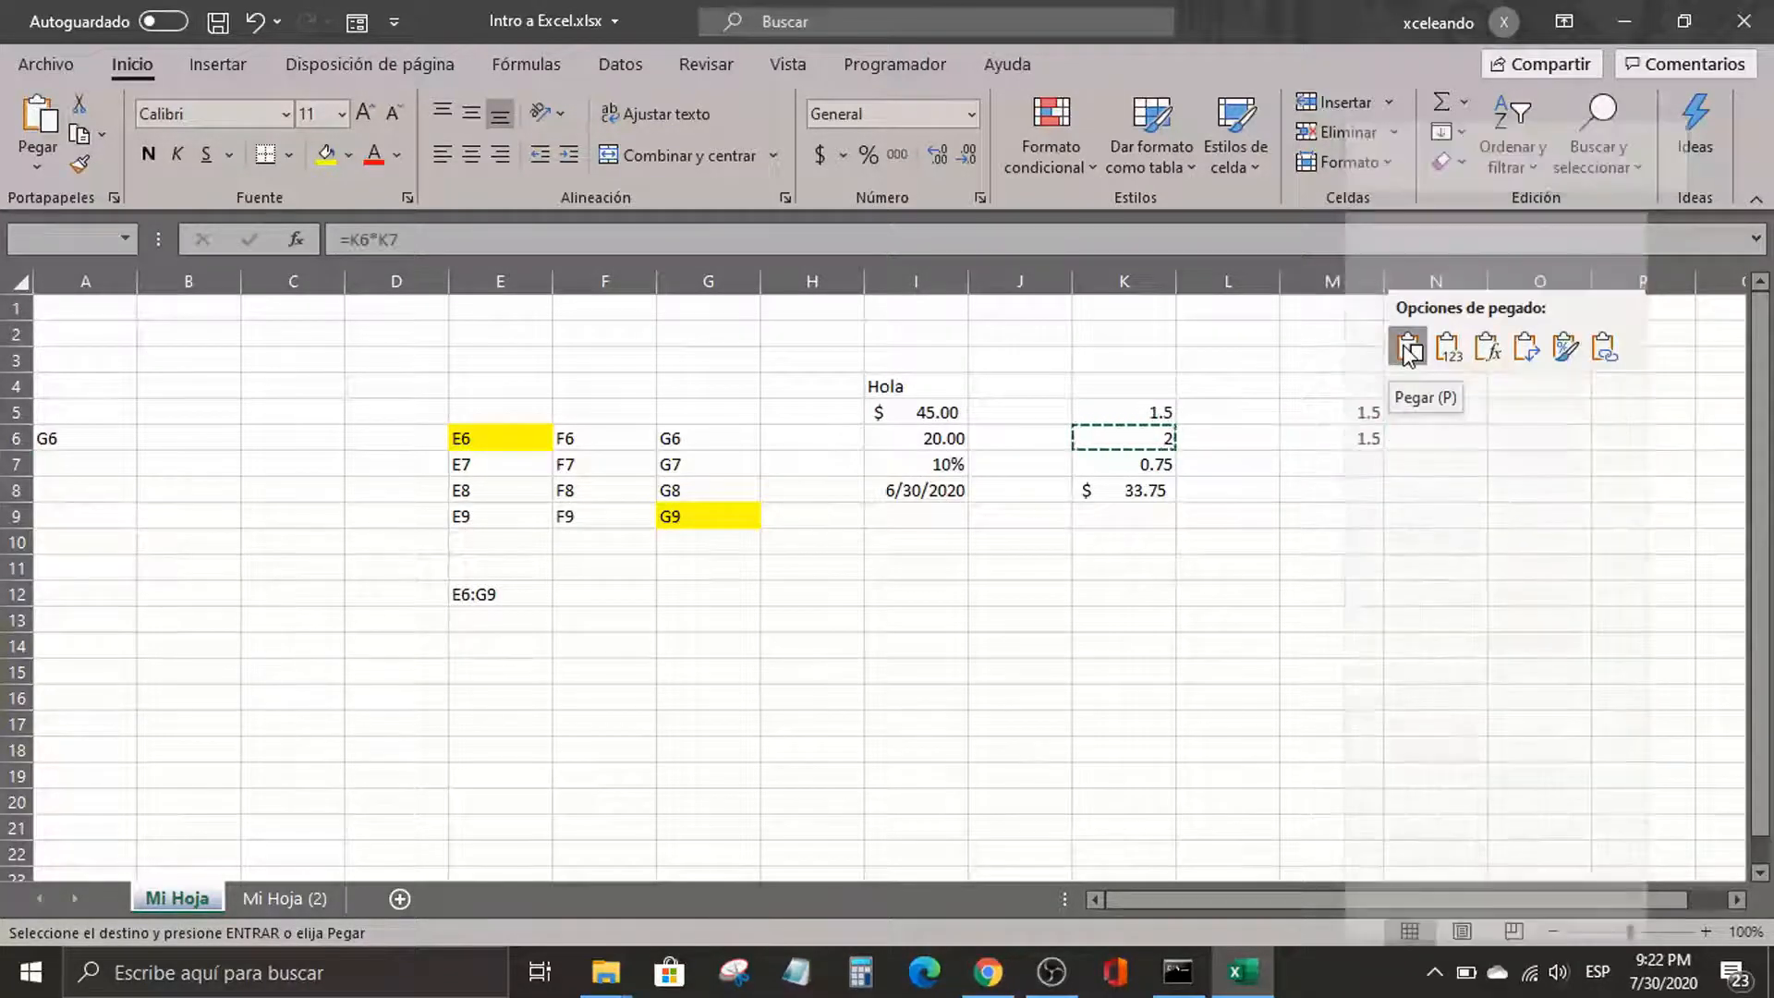
click(1408, 349)
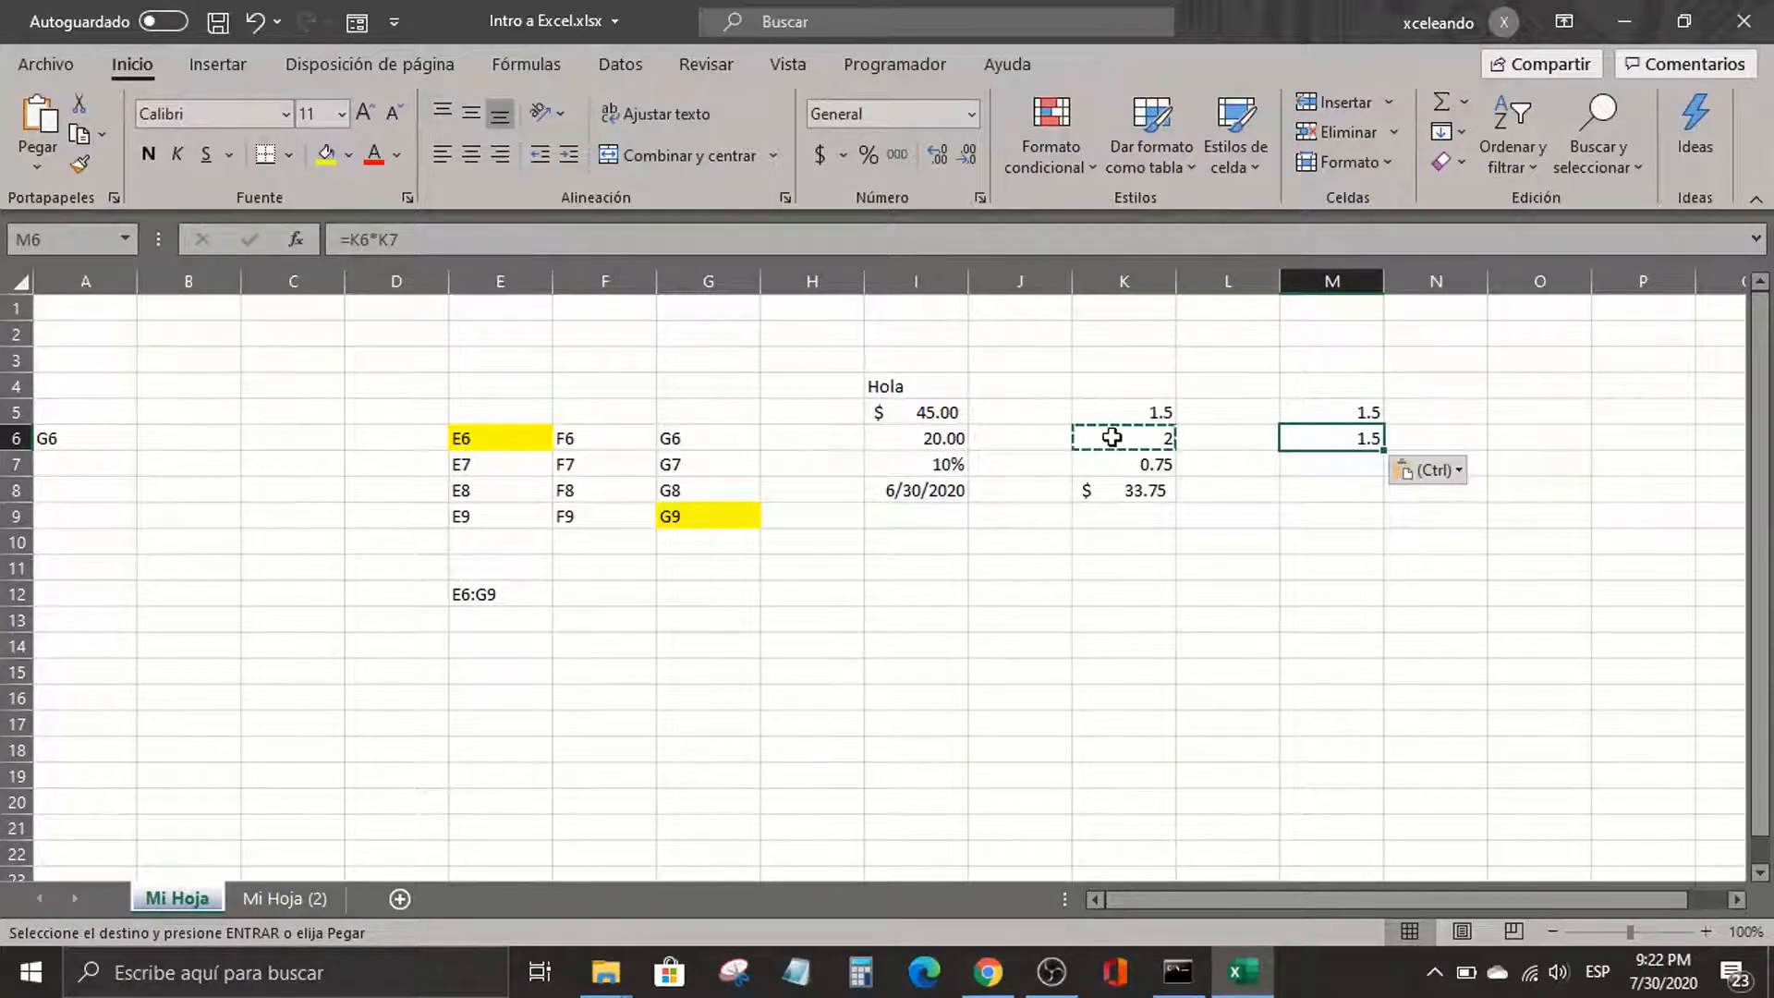
Compare the cell references in M6's pasted formula with those in the original formula in K6
double_click(1339, 435)
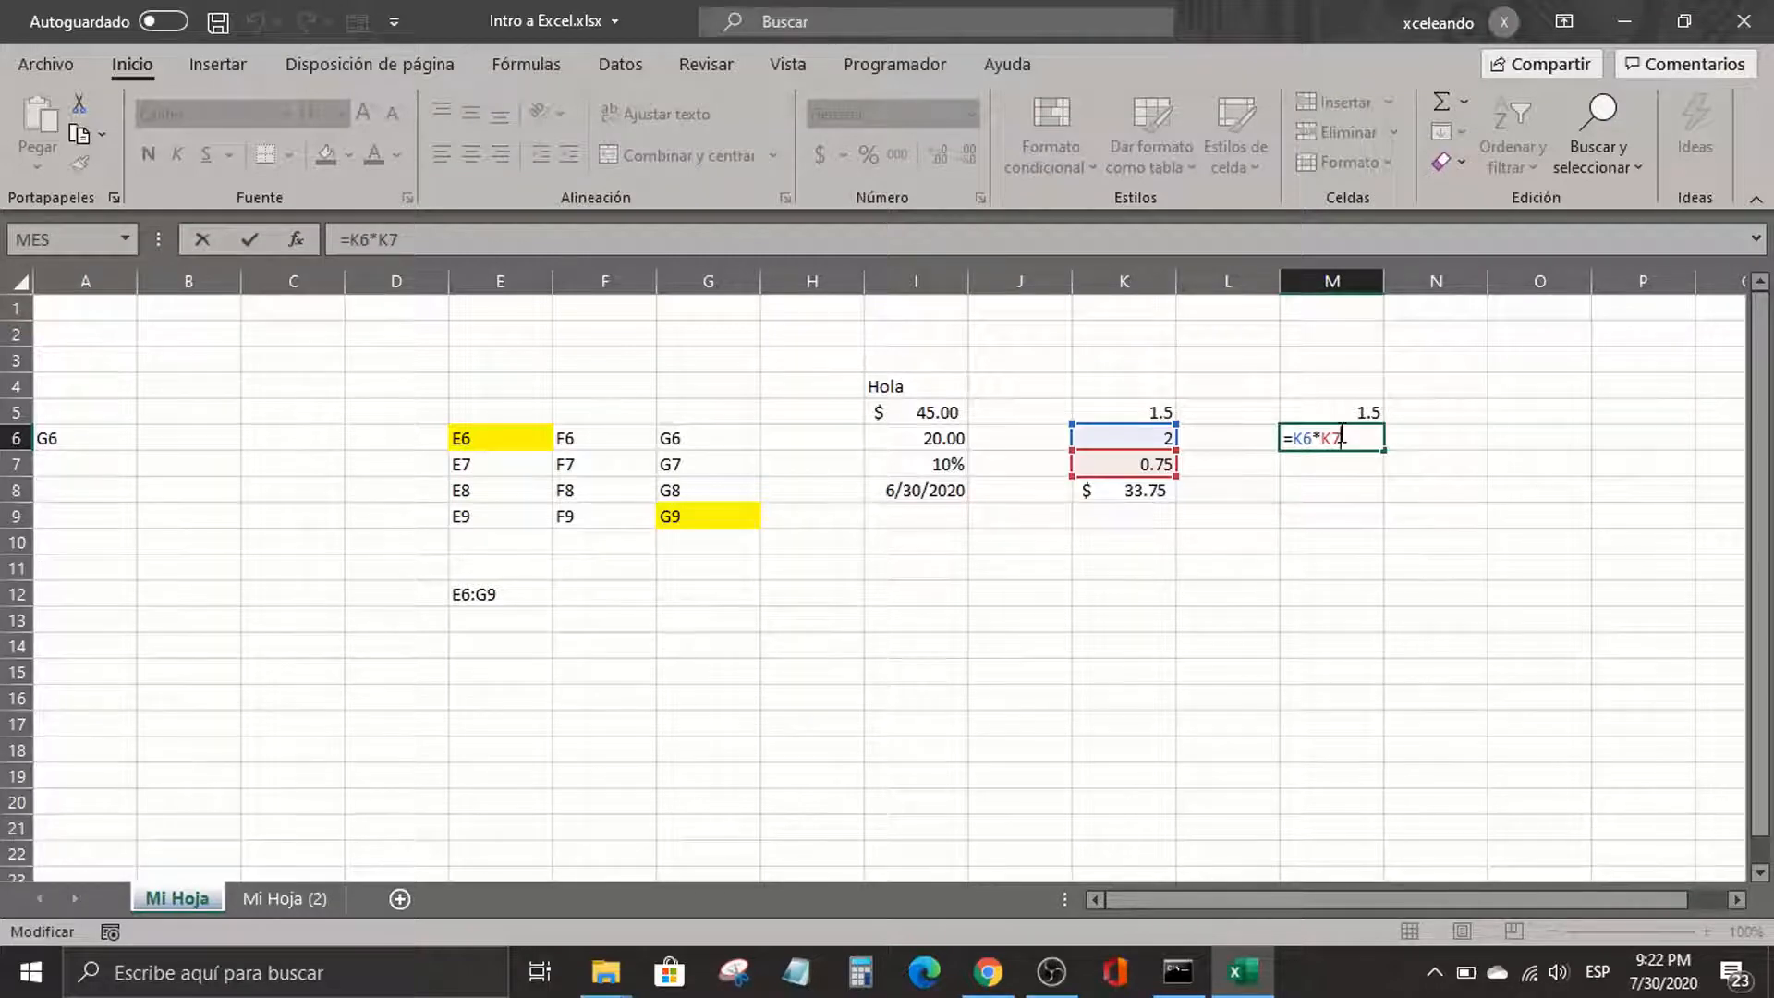
key(Return)
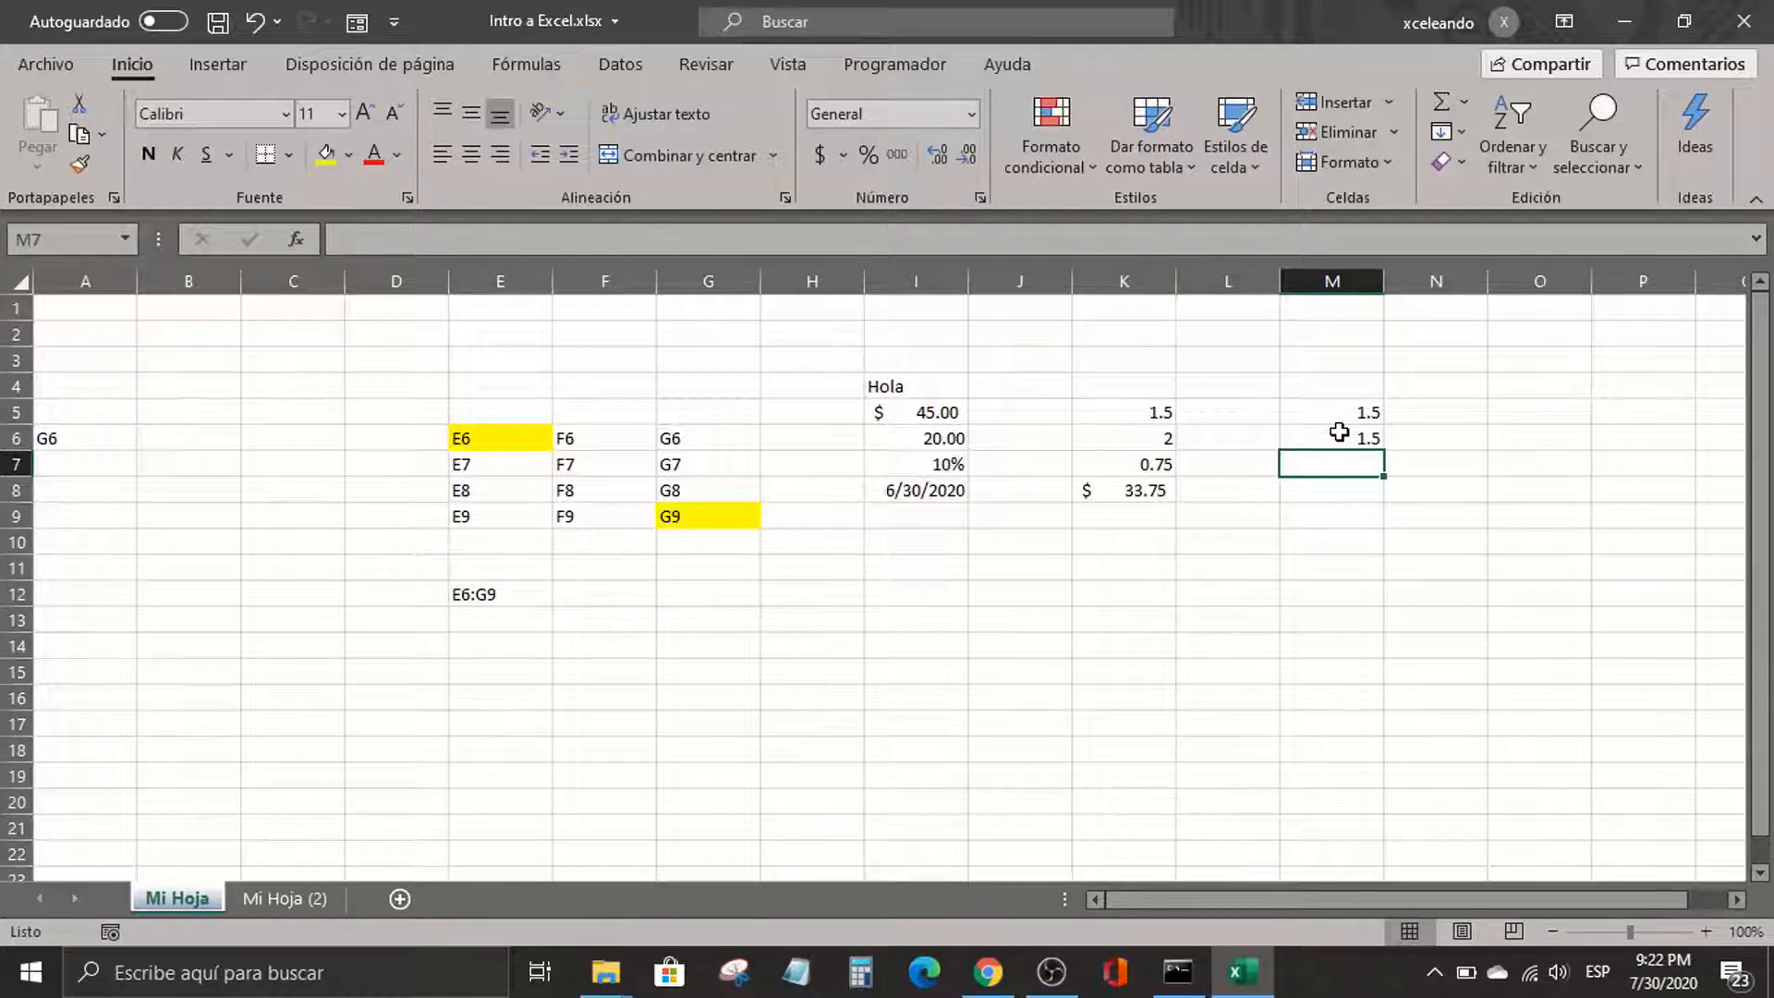
click(1153, 439)
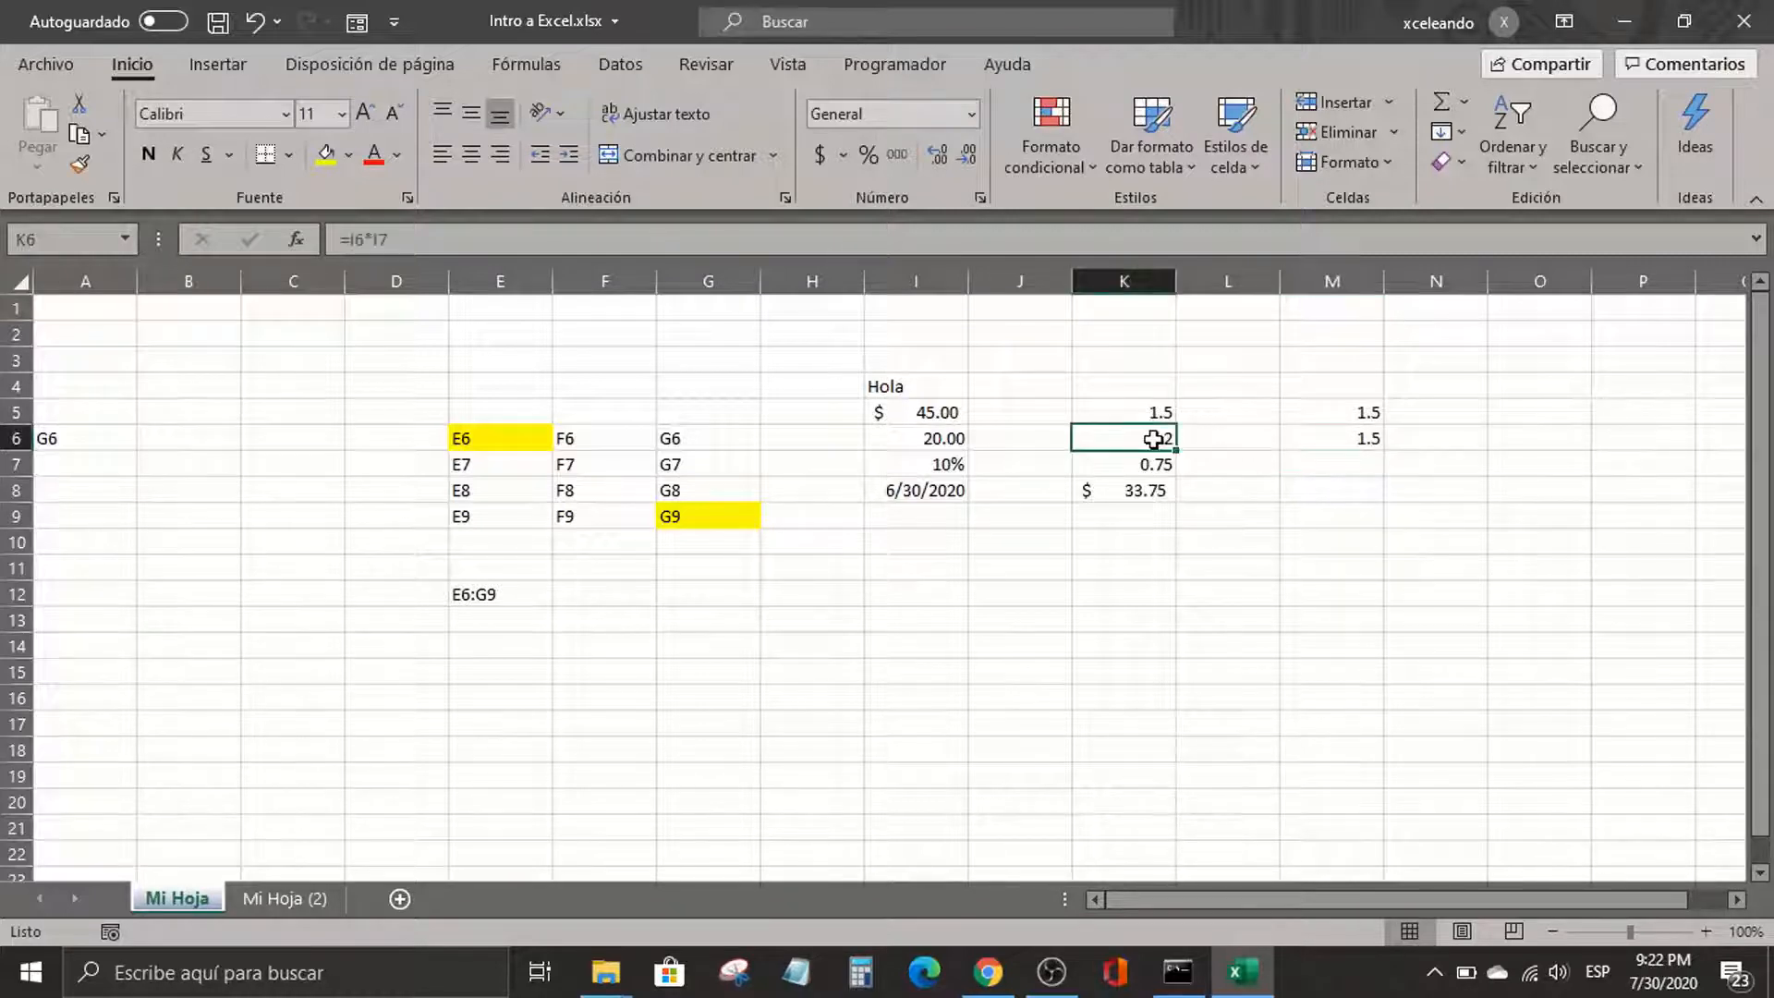
double_click(1153, 439)
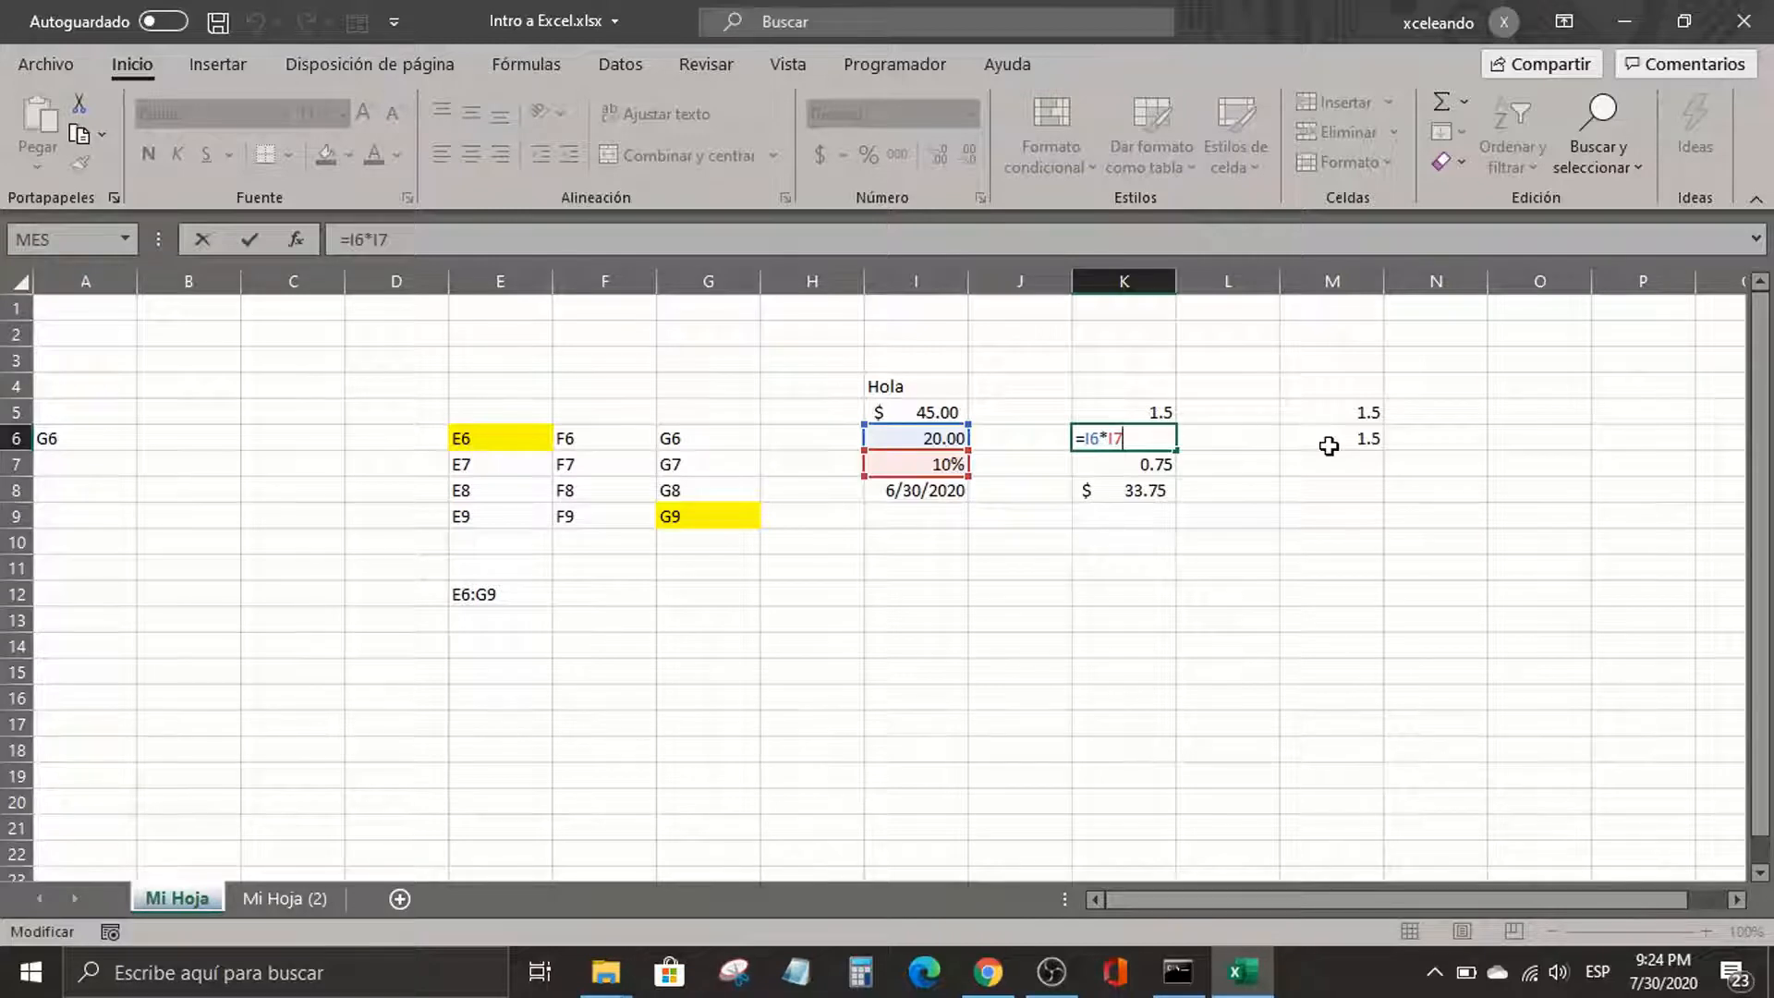
key(Return)
key(Up)
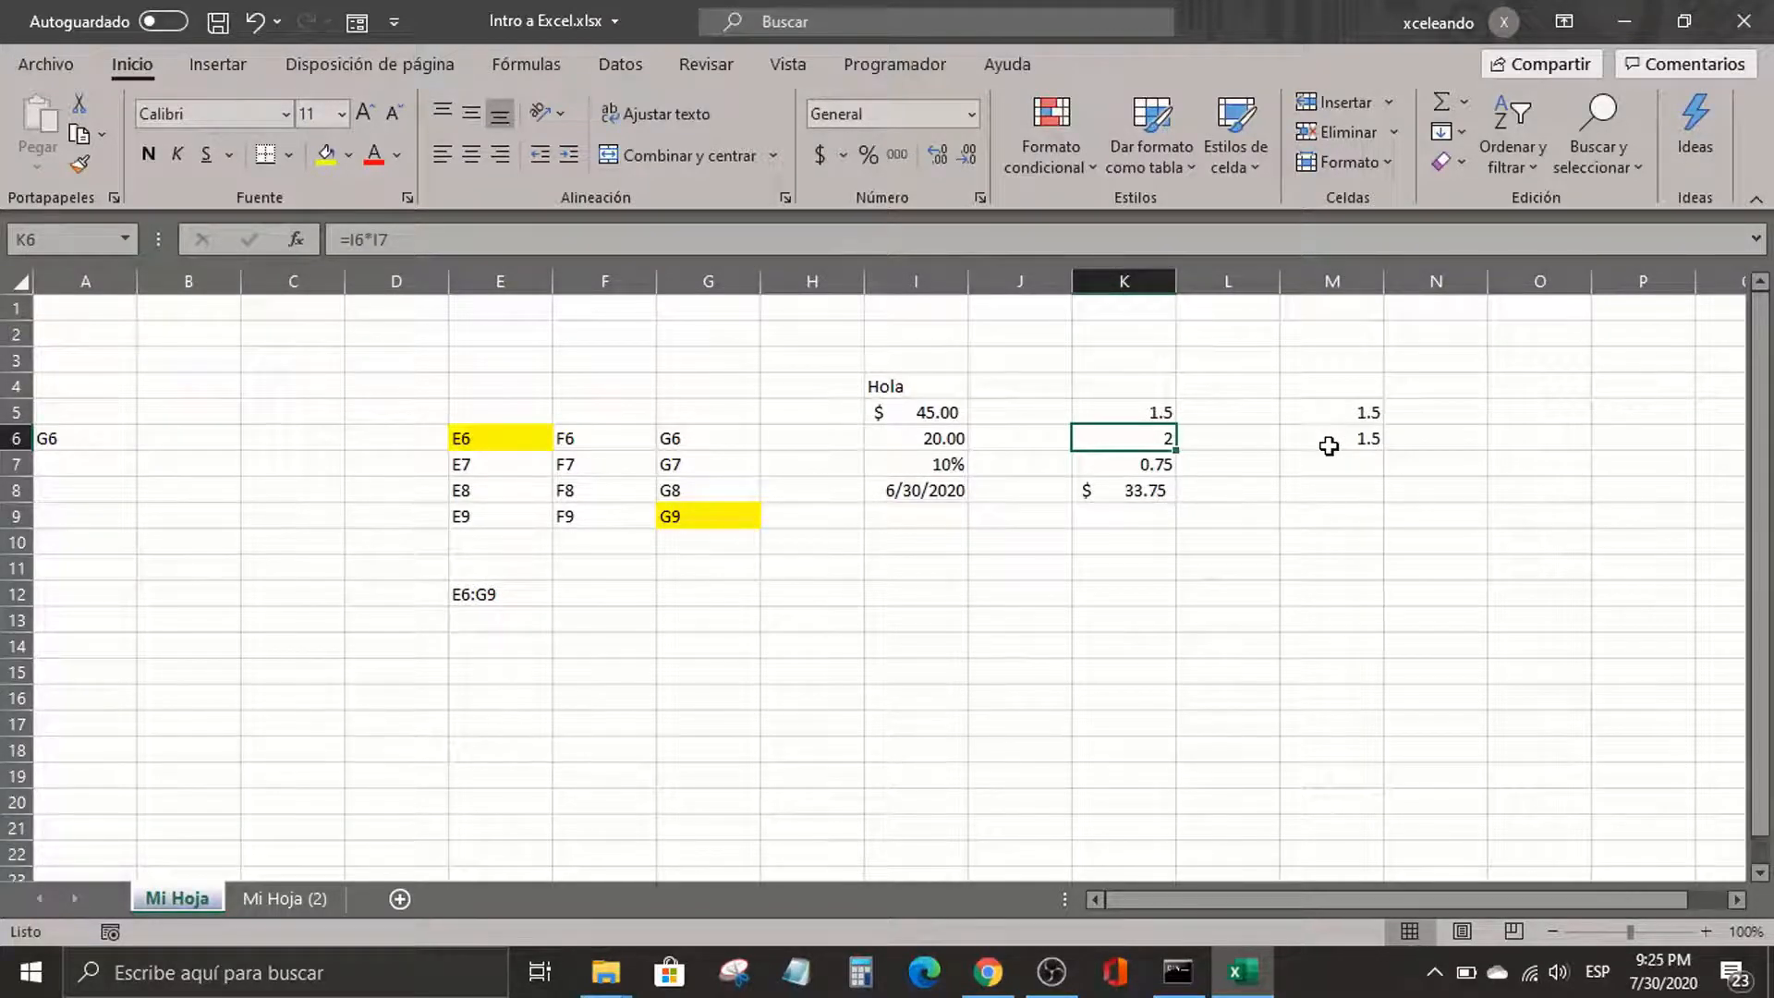
click(1329, 446)
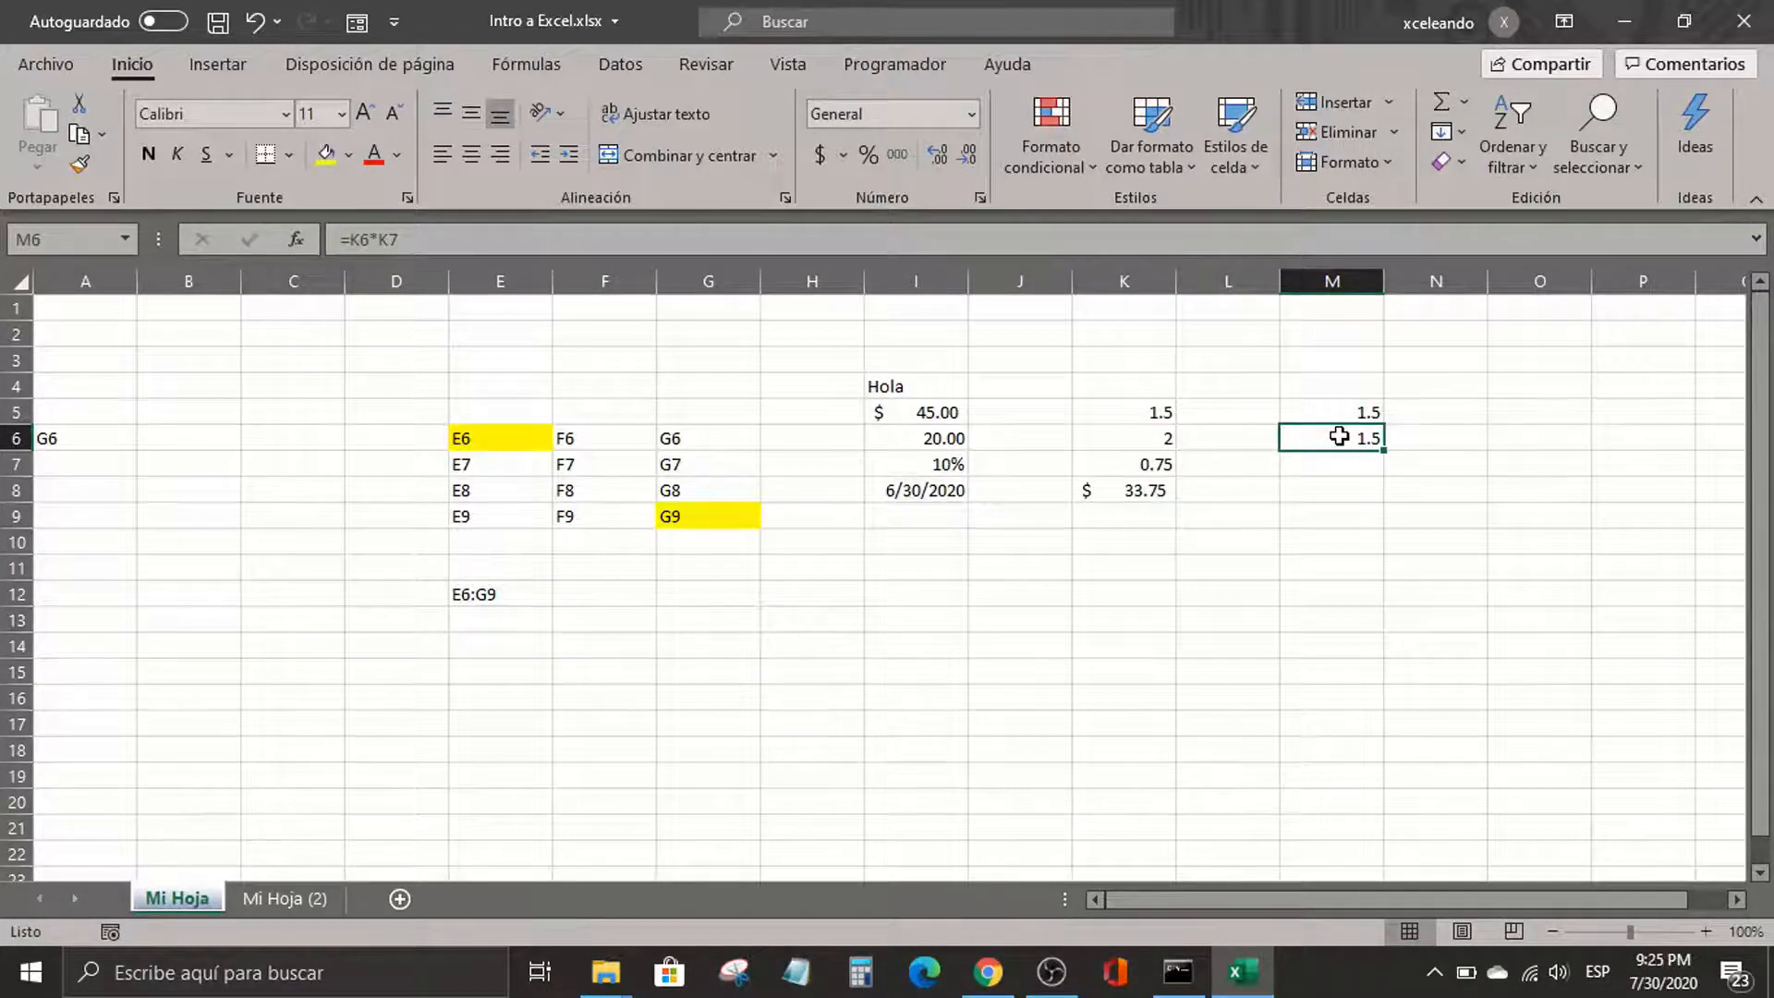
click(1259, 440)
click(1152, 442)
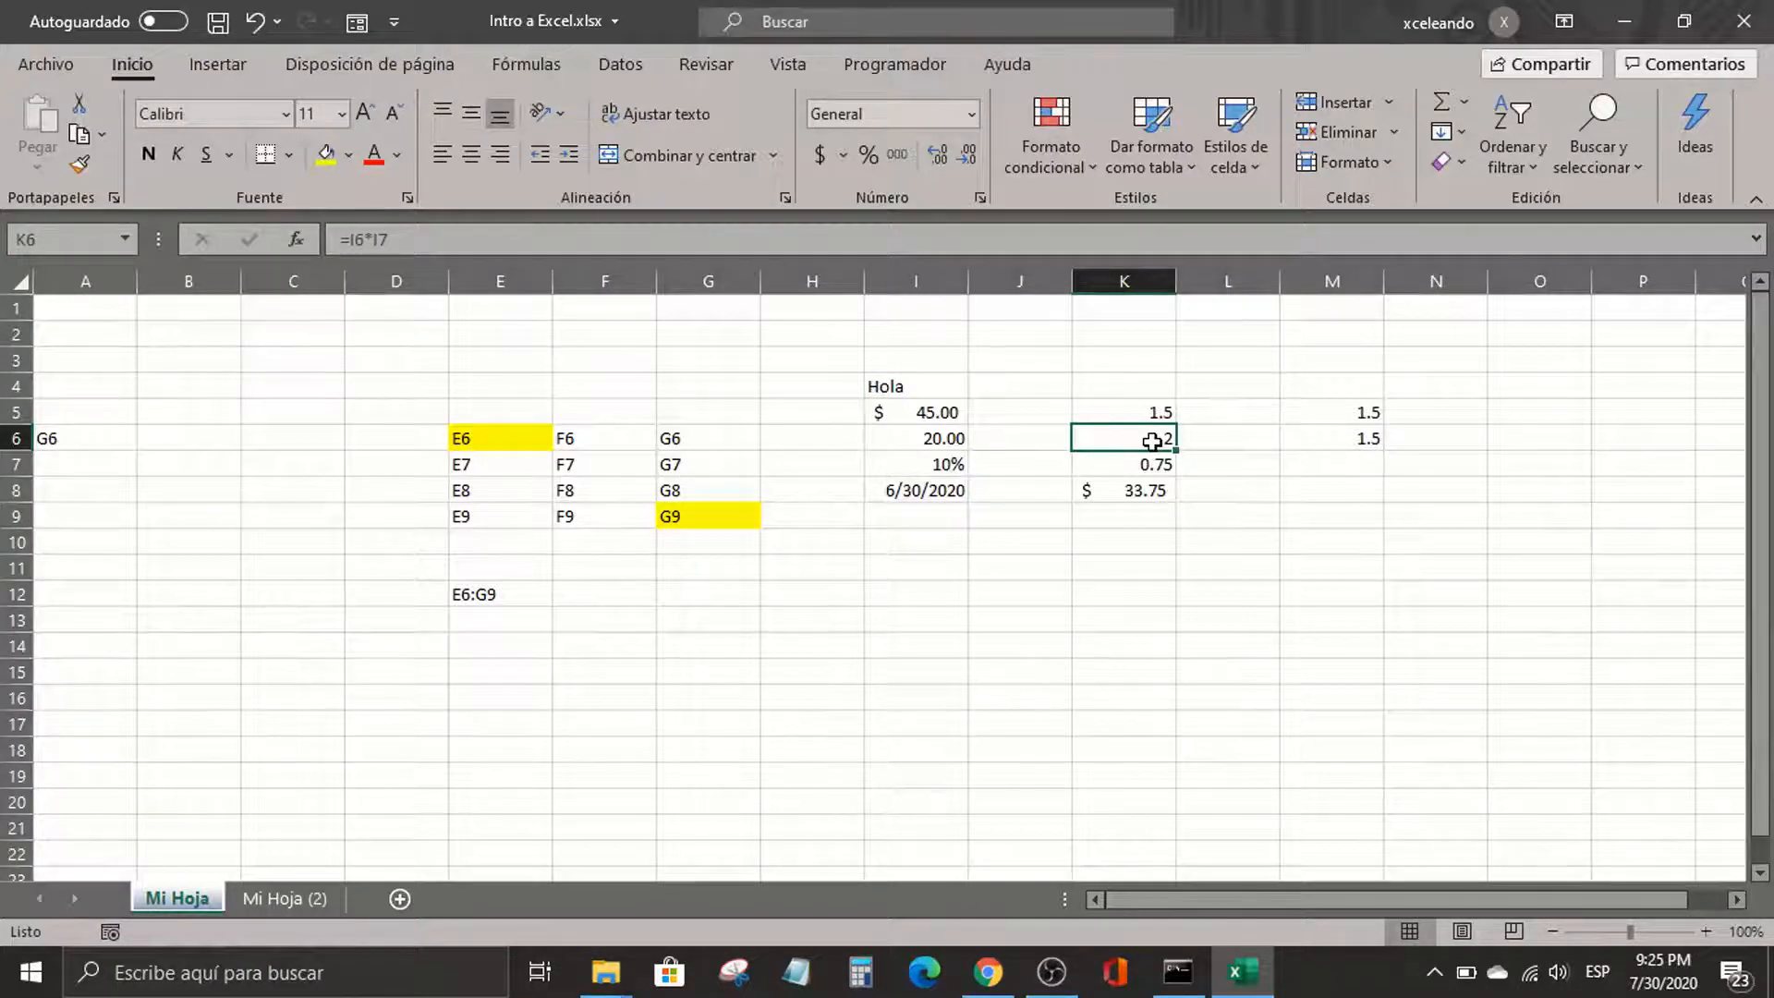
click(1354, 446)
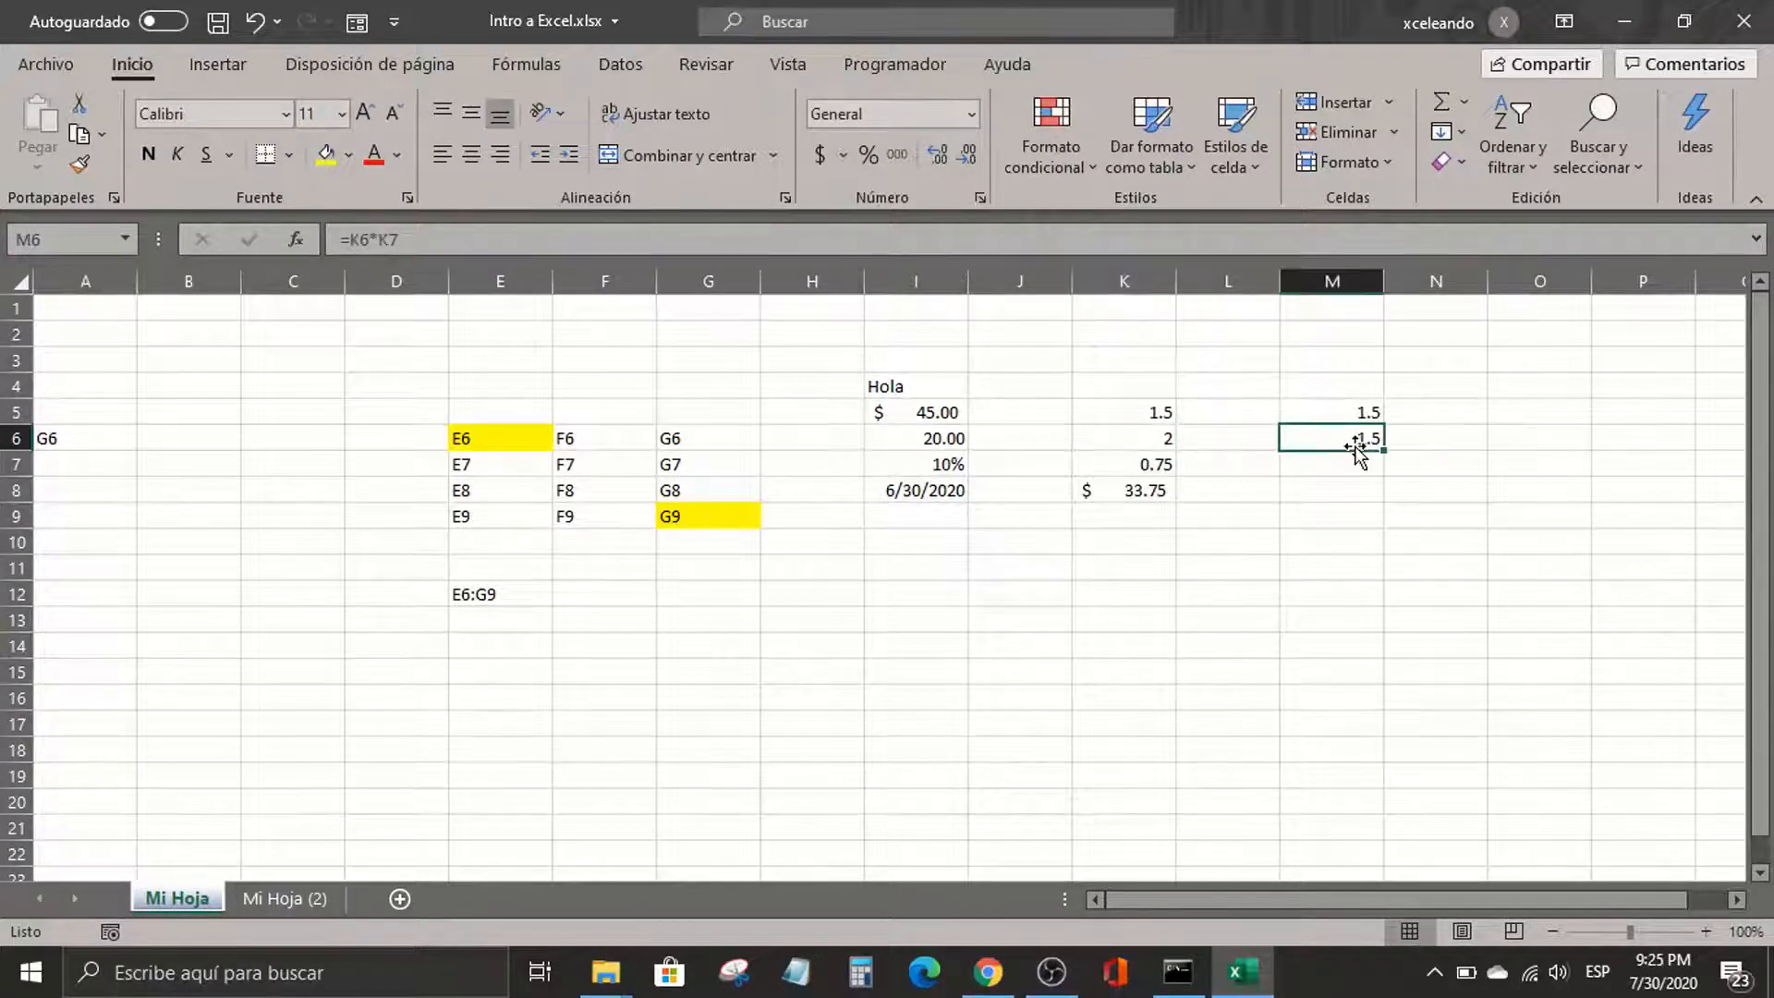
Examine cells K6 and K7 as the inputs to the multiplication in M6
click(1352, 460)
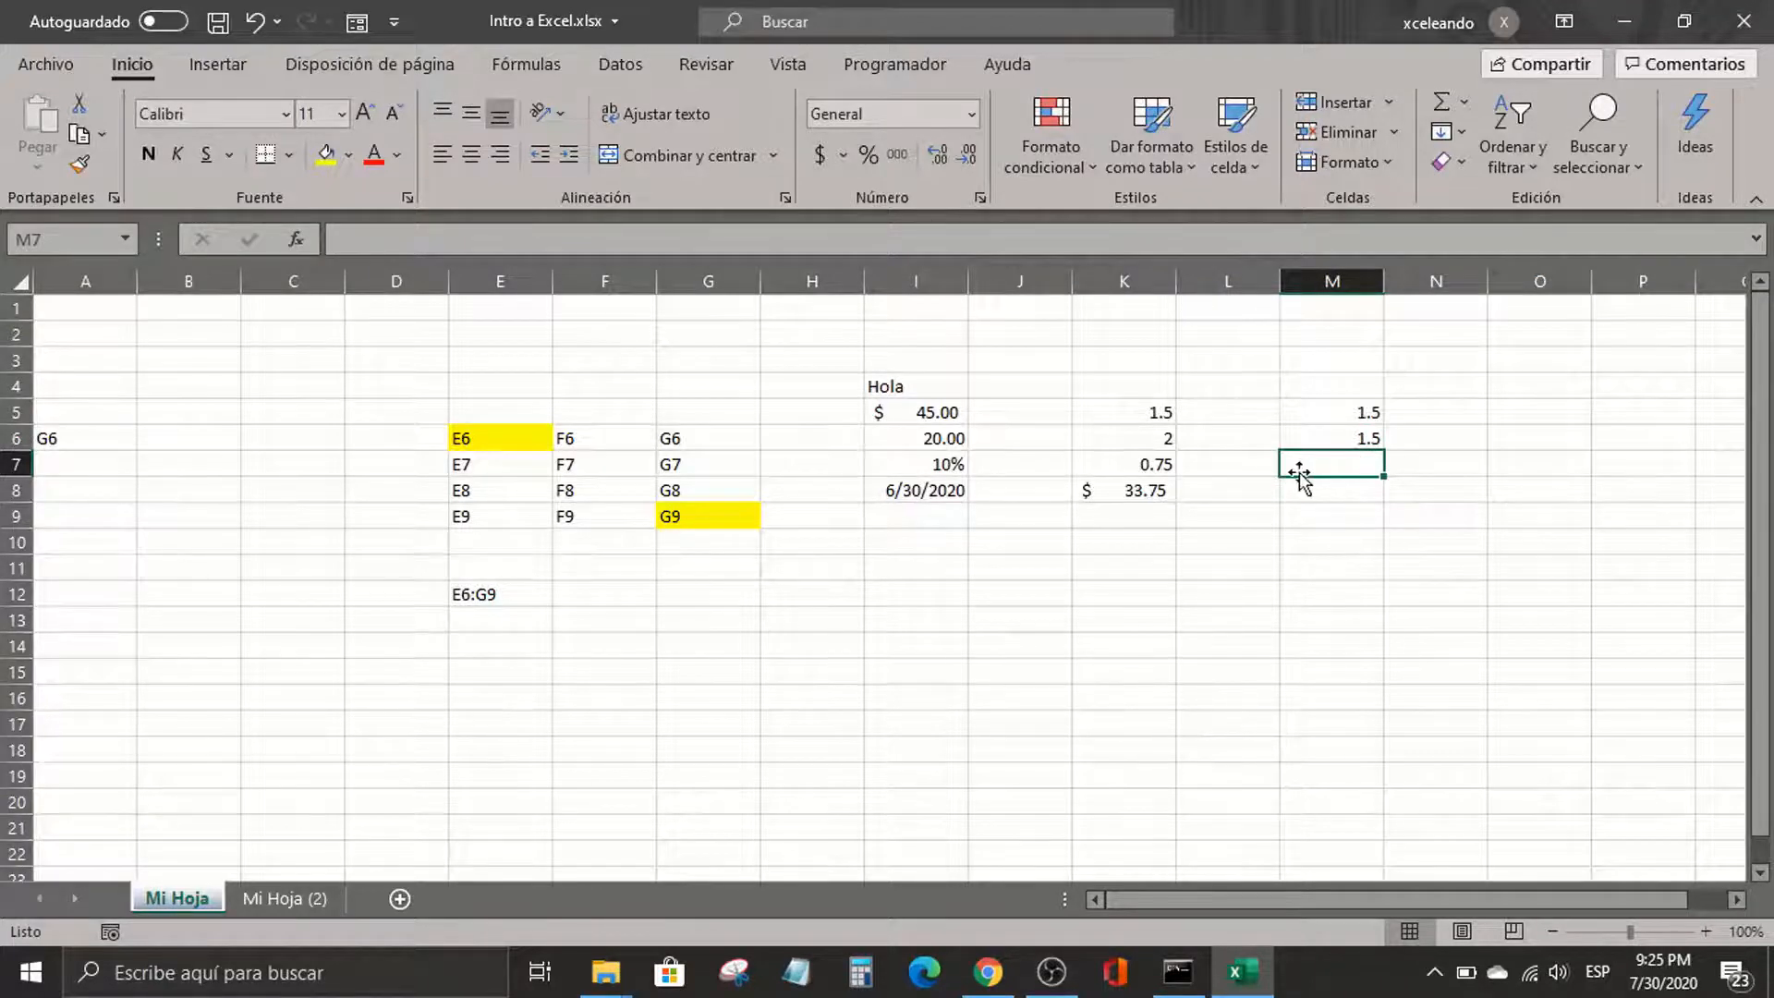
click(1254, 467)
click(1159, 463)
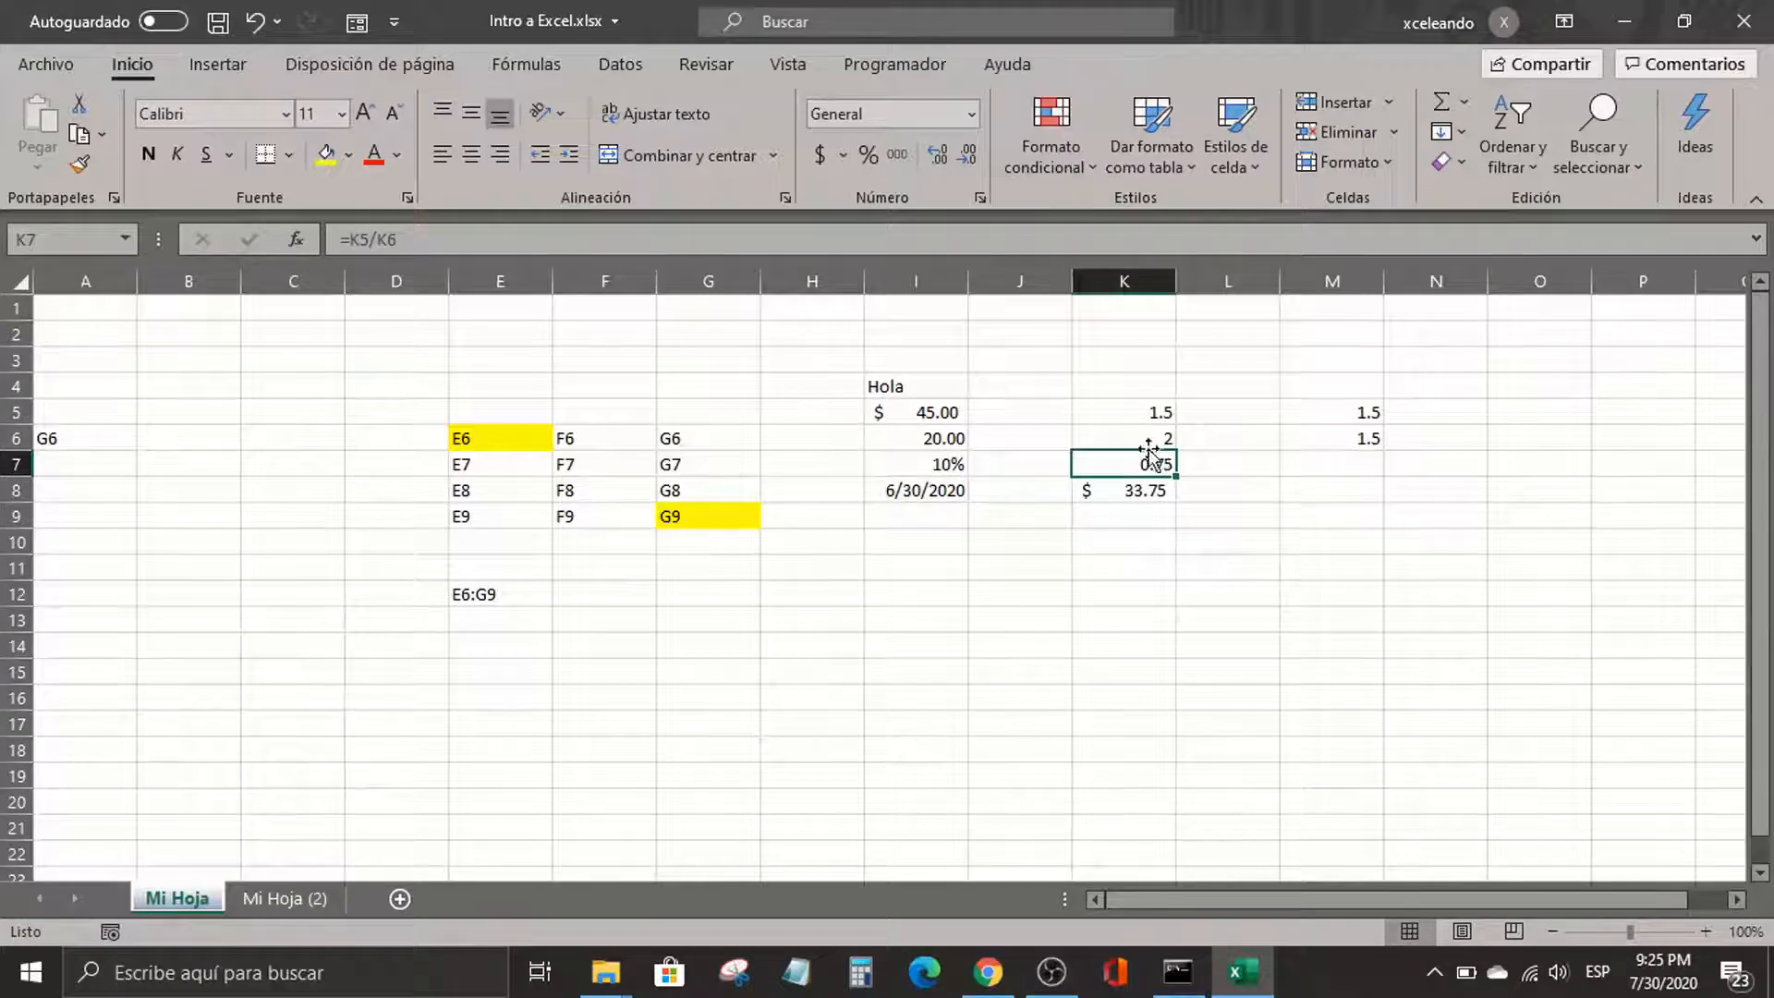
click(1145, 438)
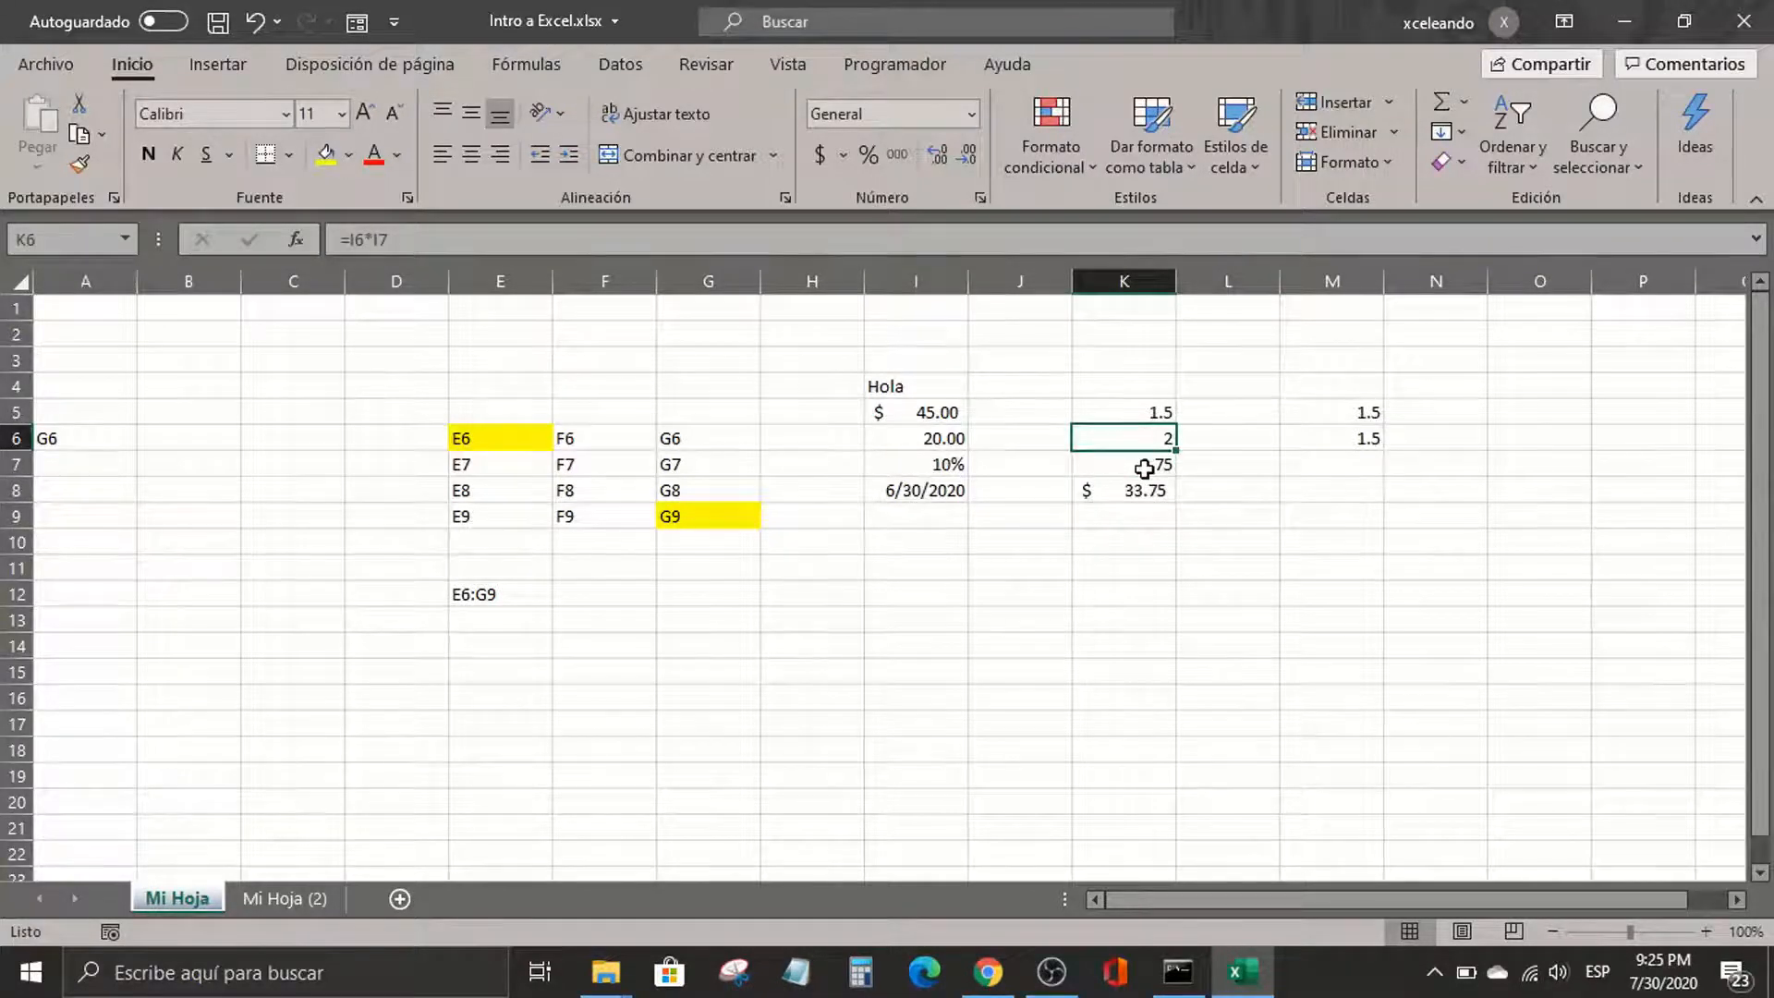
click(1145, 469)
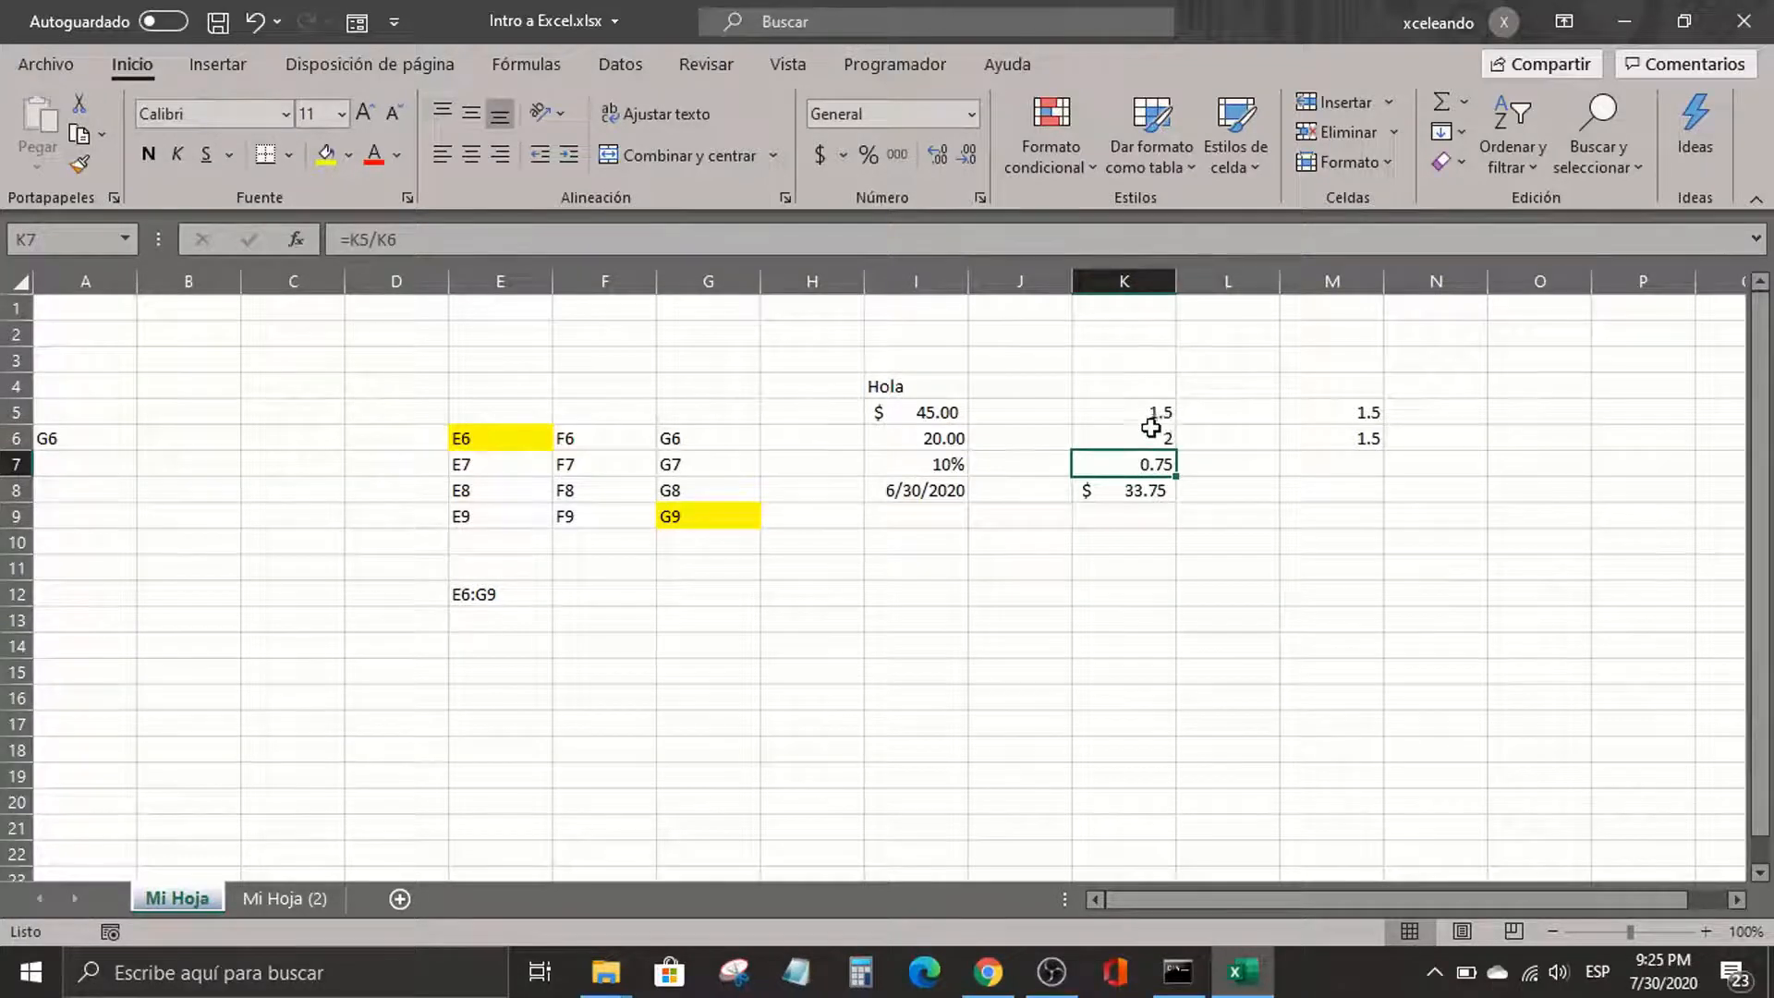
click(1146, 433)
click(1152, 459)
click(1345, 441)
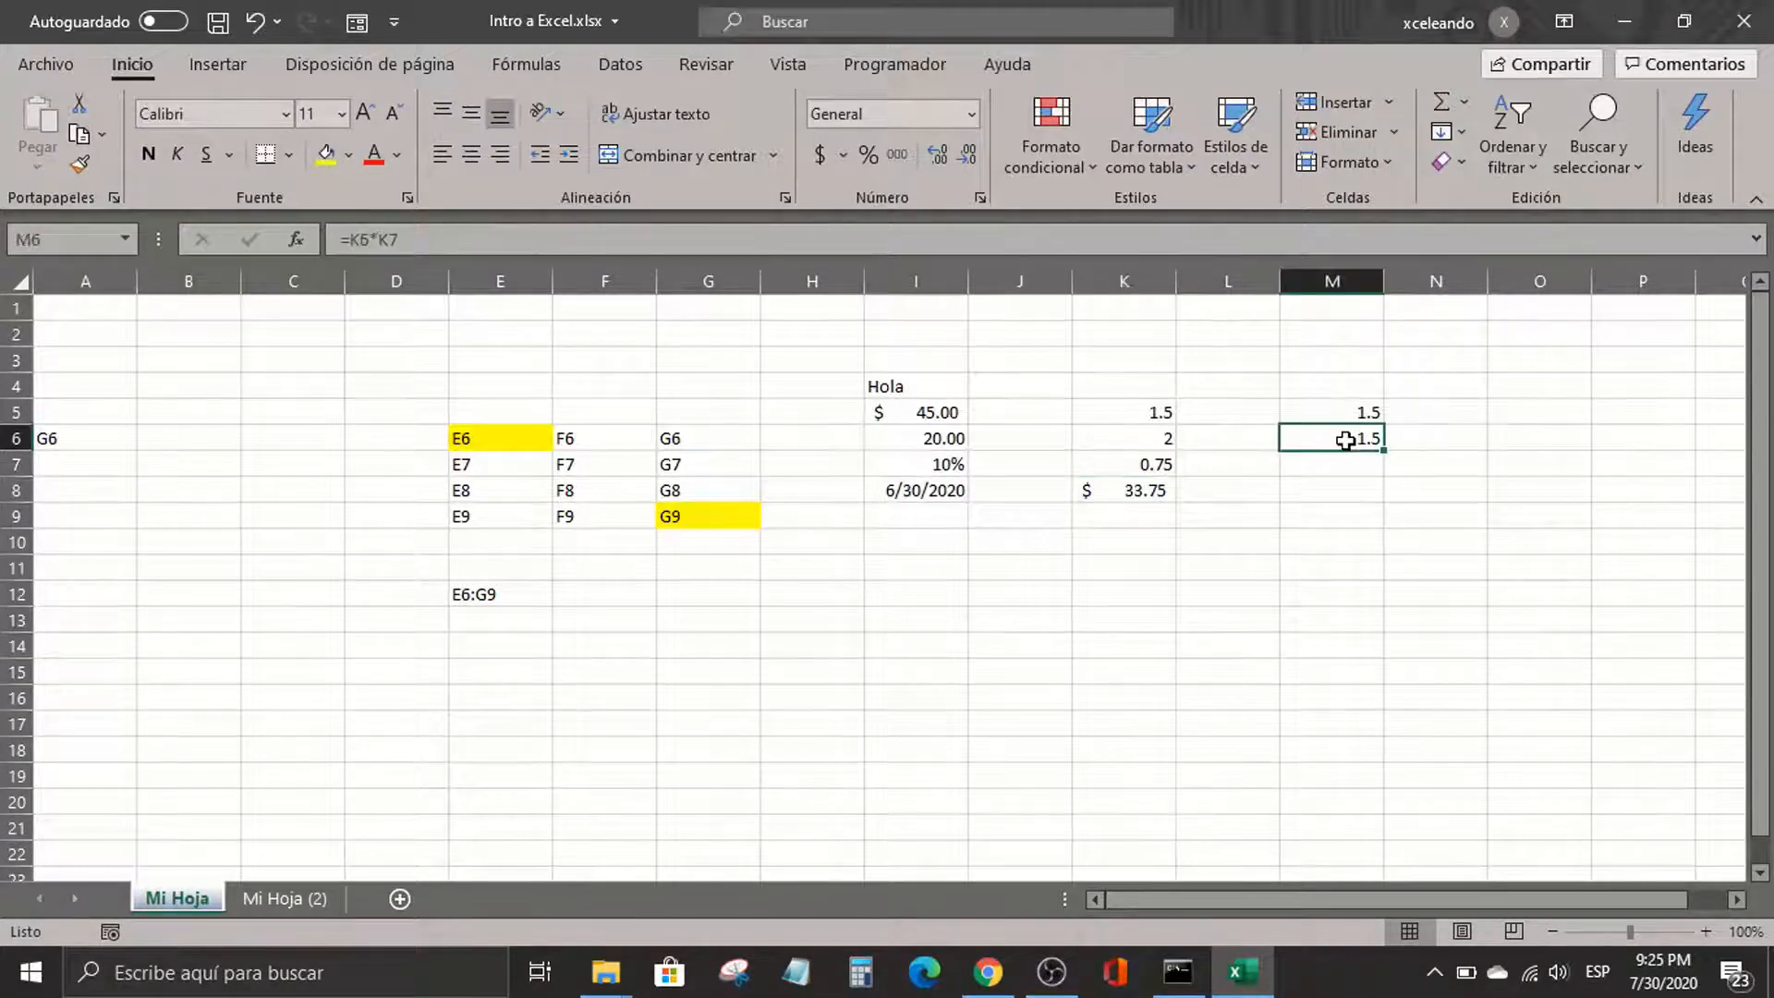
Review the cell references in M6's pasted multiplication formula
double_click(1345, 440)
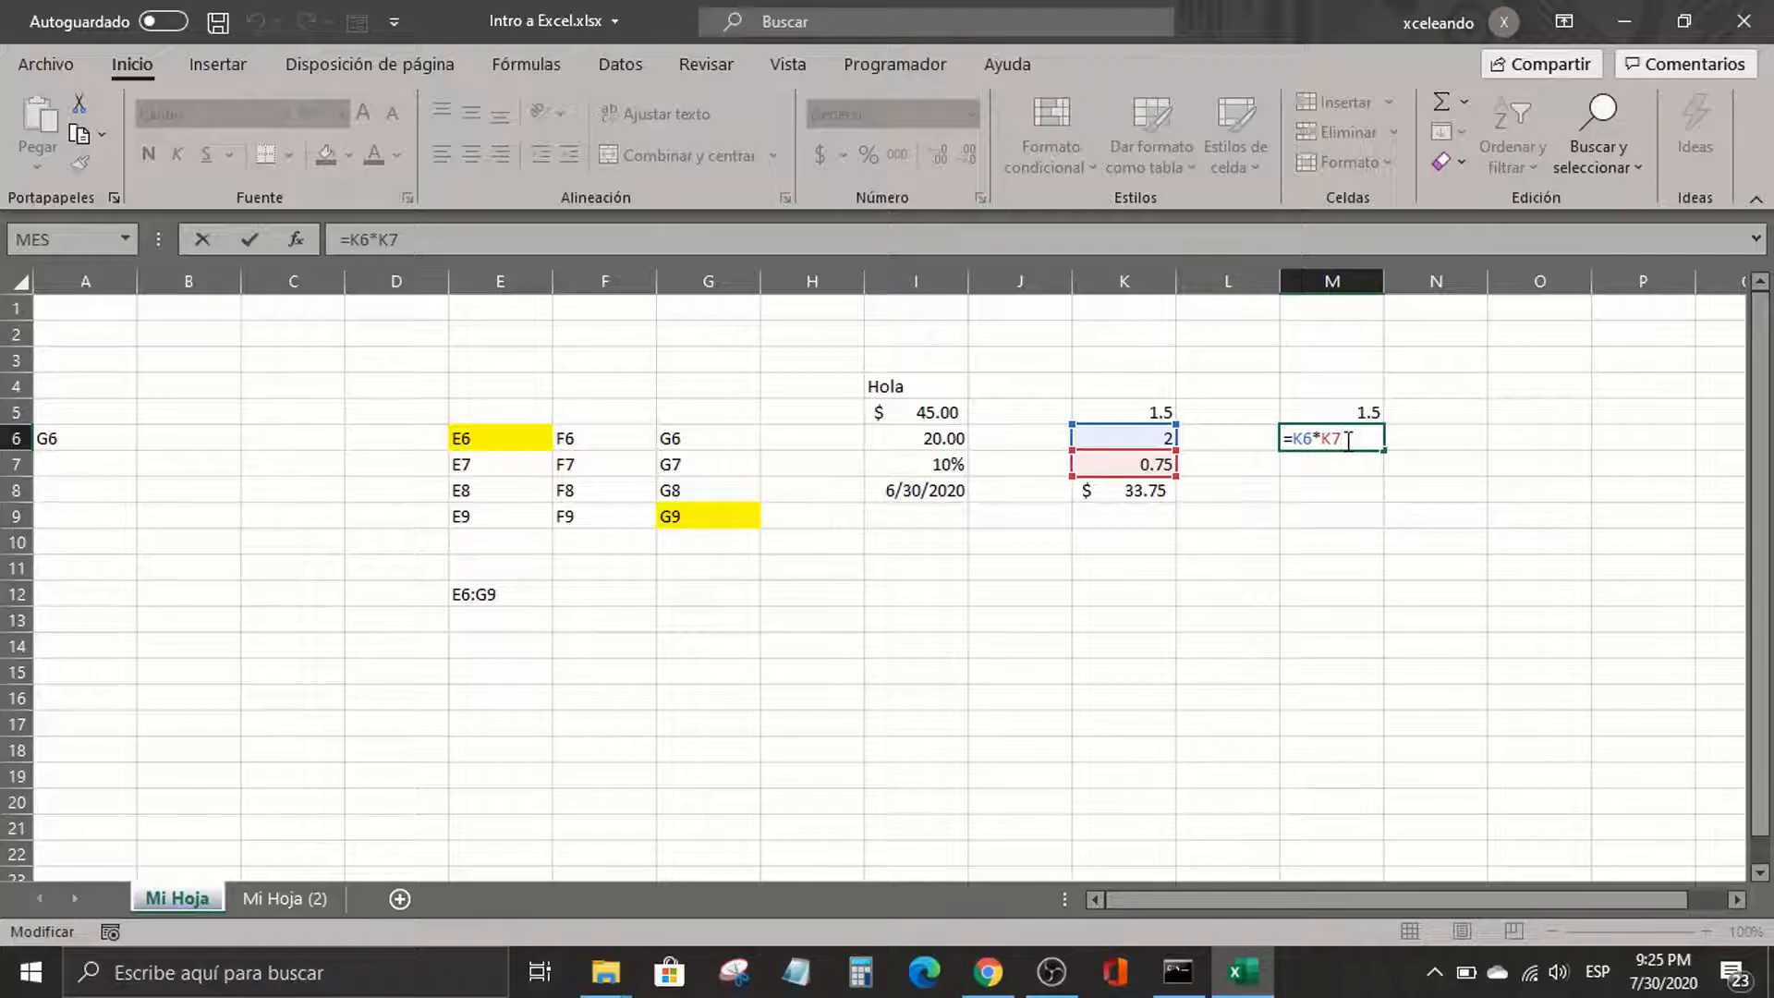
key(Return)
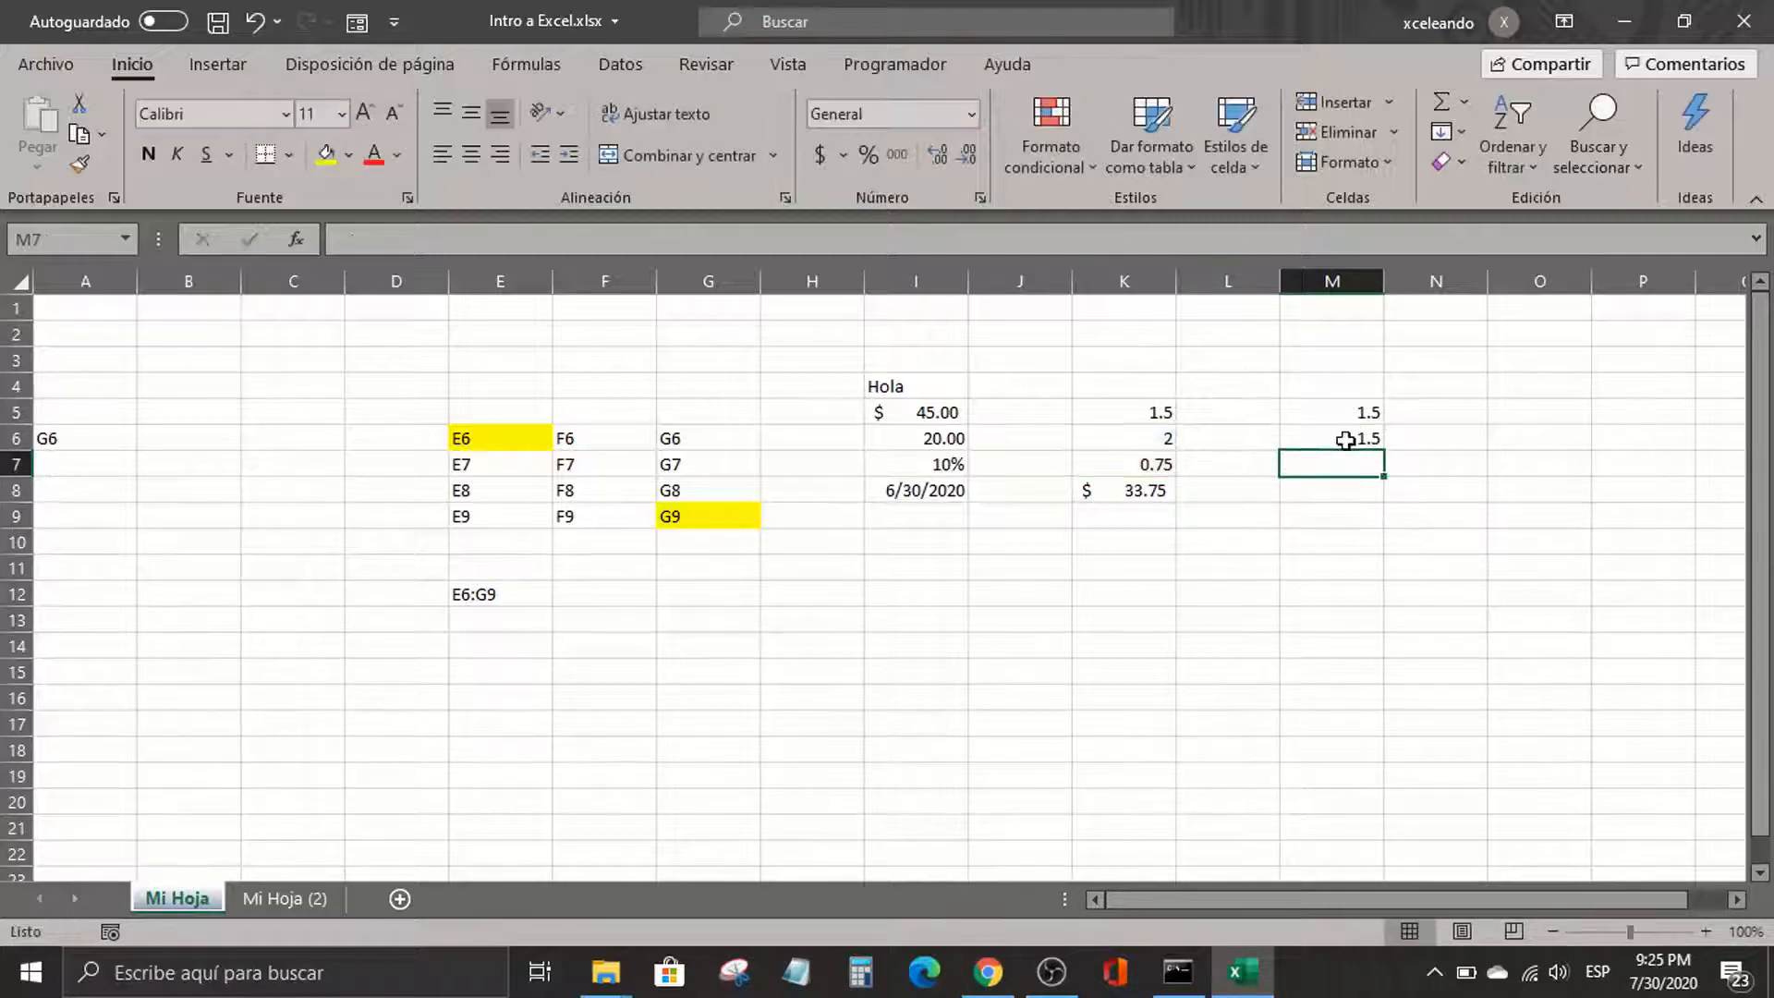
click(1345, 440)
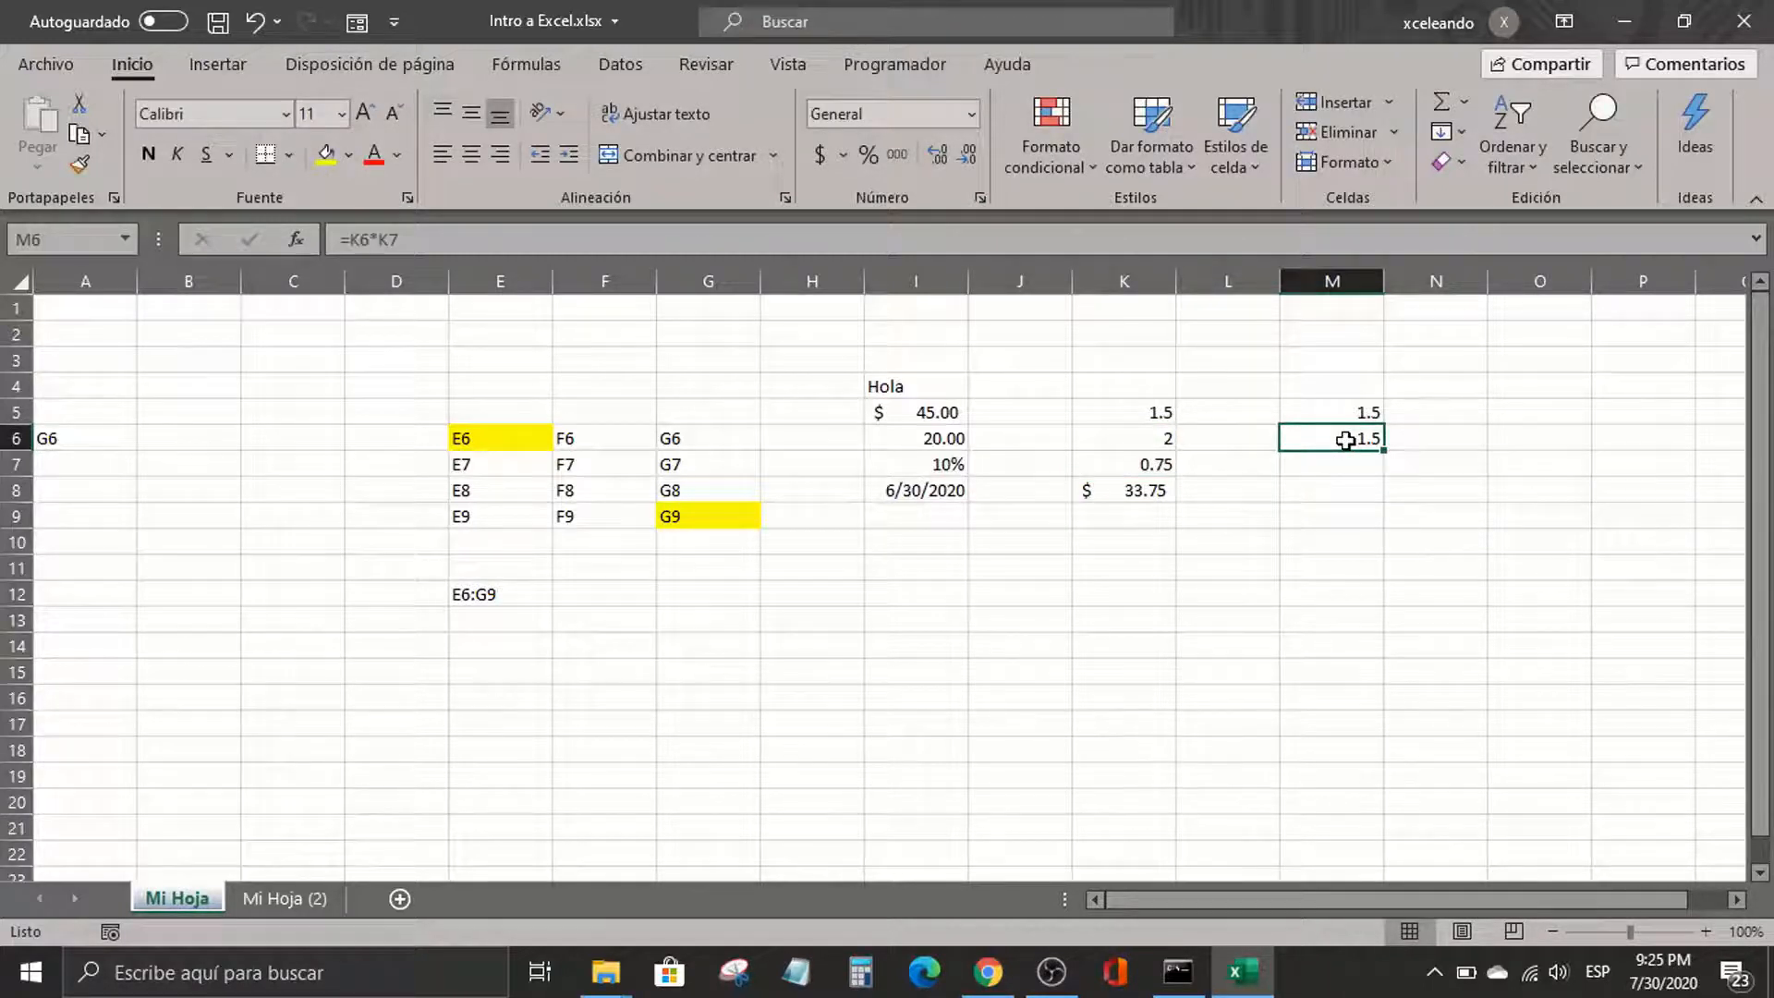
double_click(1345, 441)
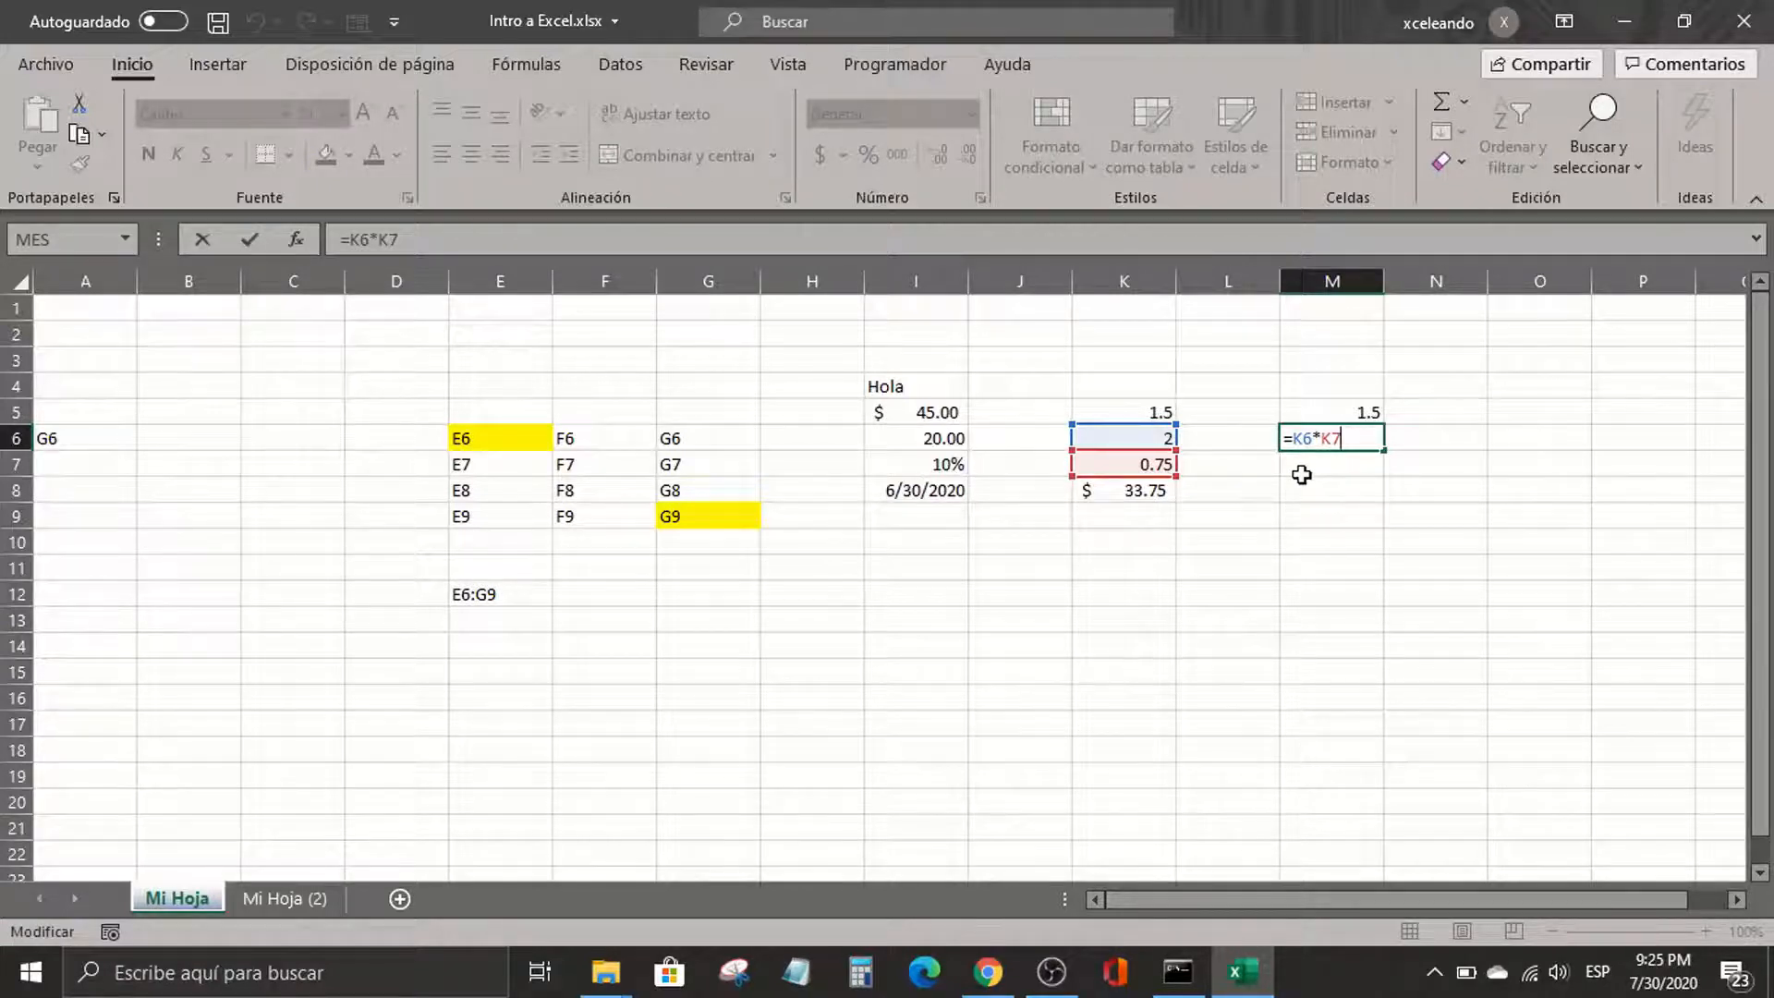
key(Return)
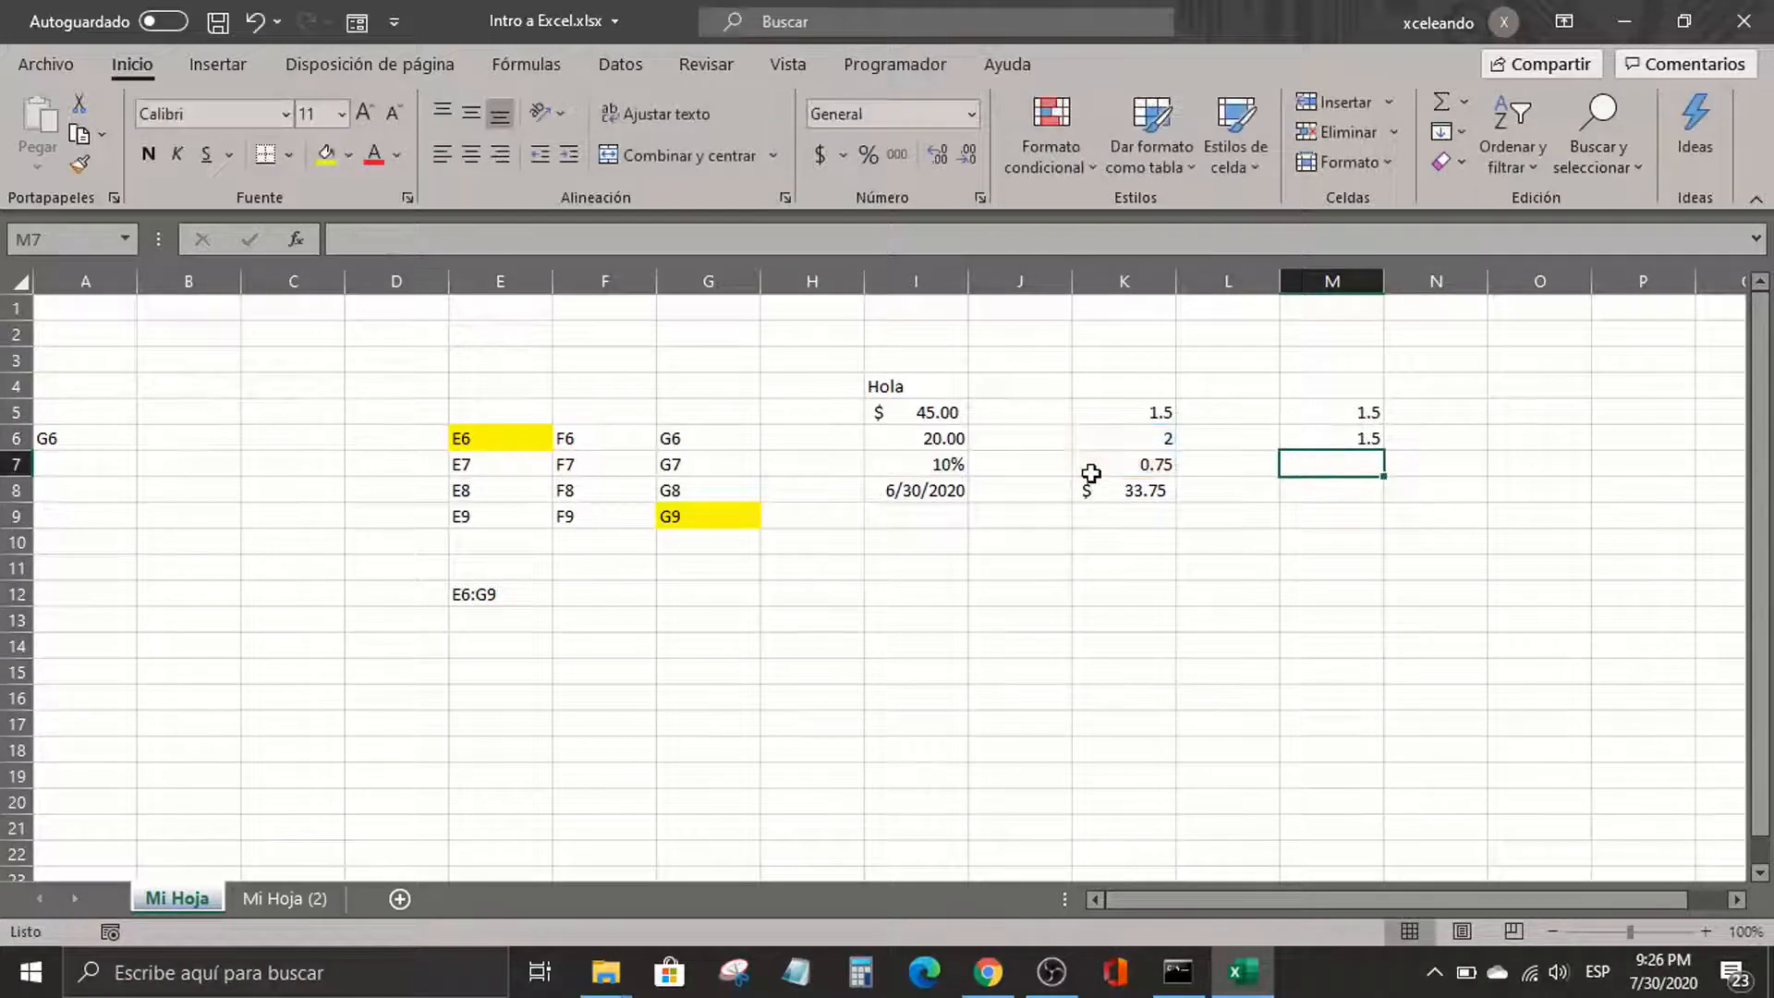
Check which cells the original formula in K6 multiplies
key(Up)
key(Left)
key(Left)
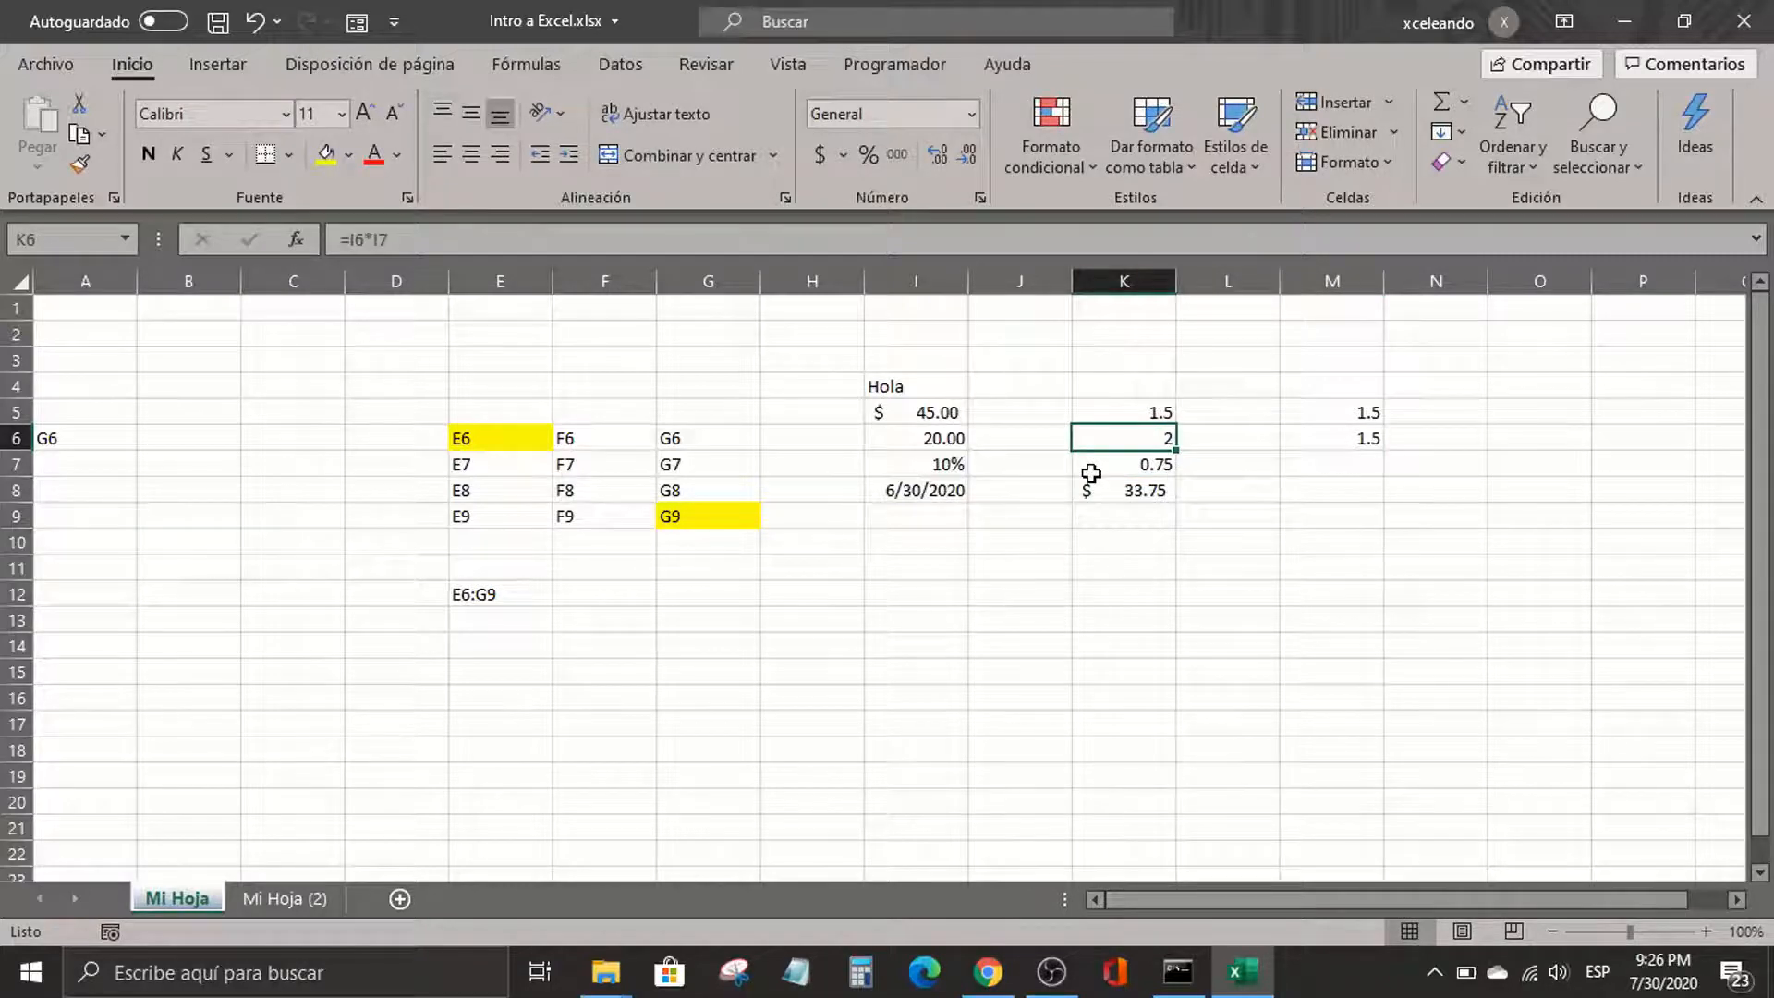
key(F2)
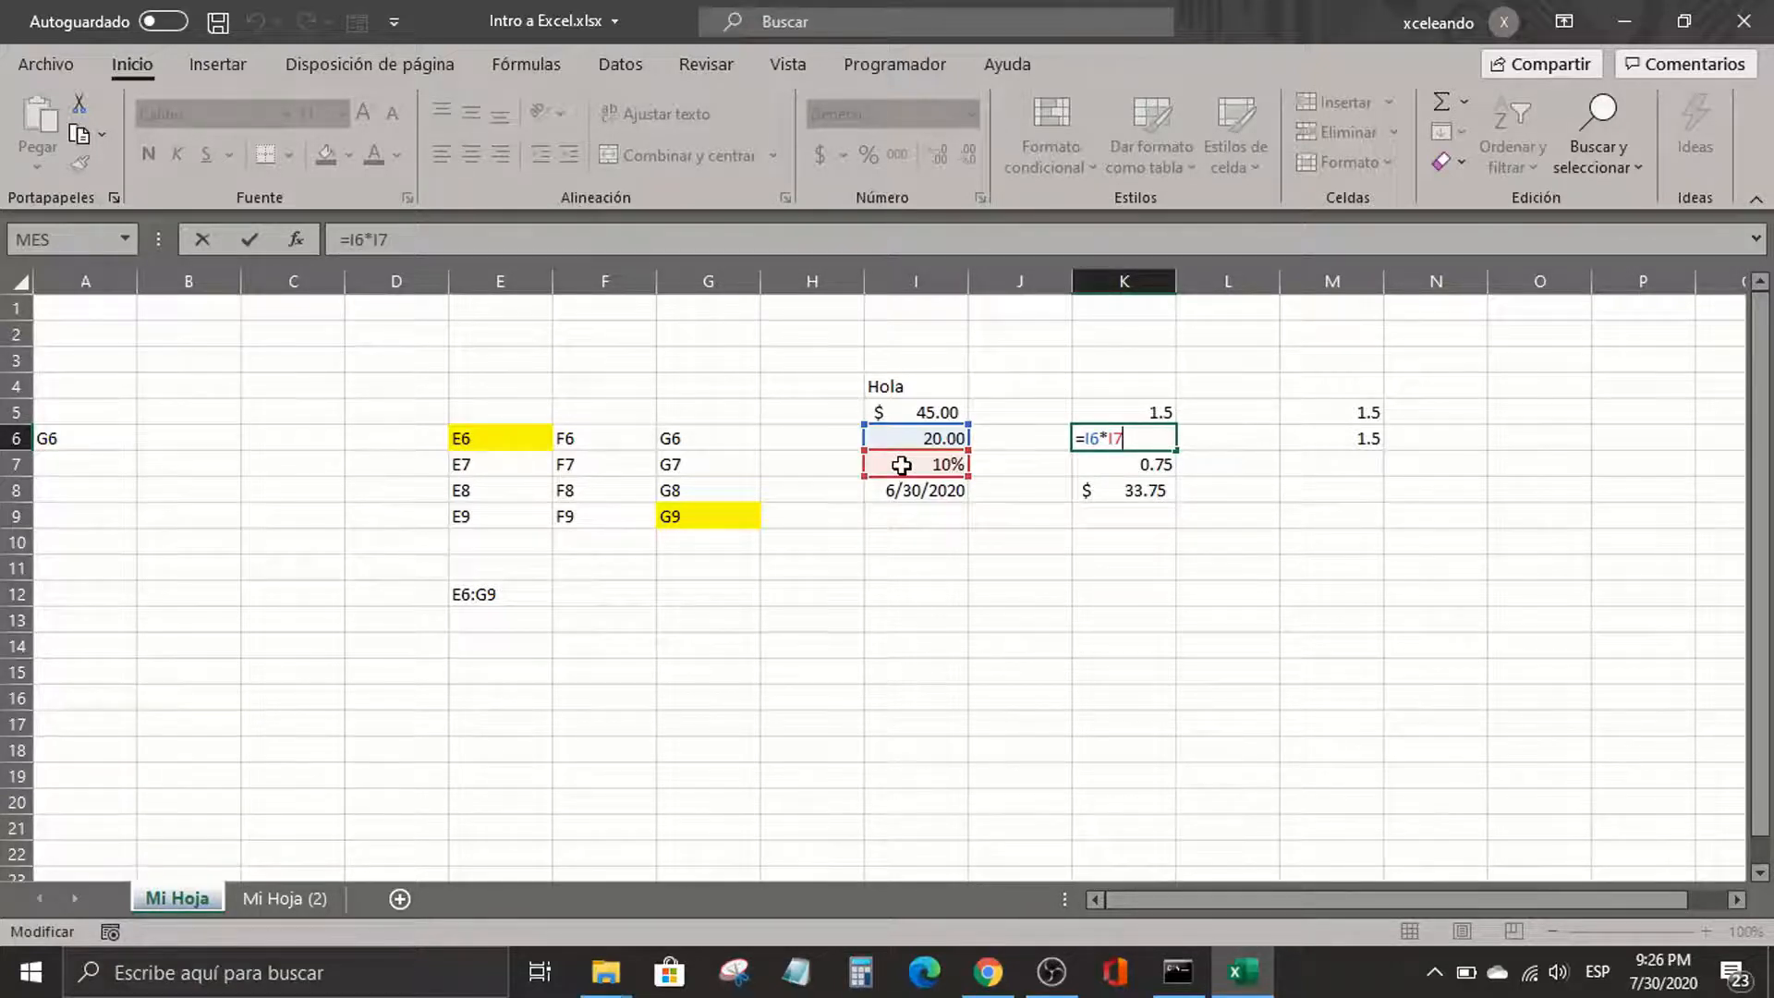
key(Return)
key(Up)
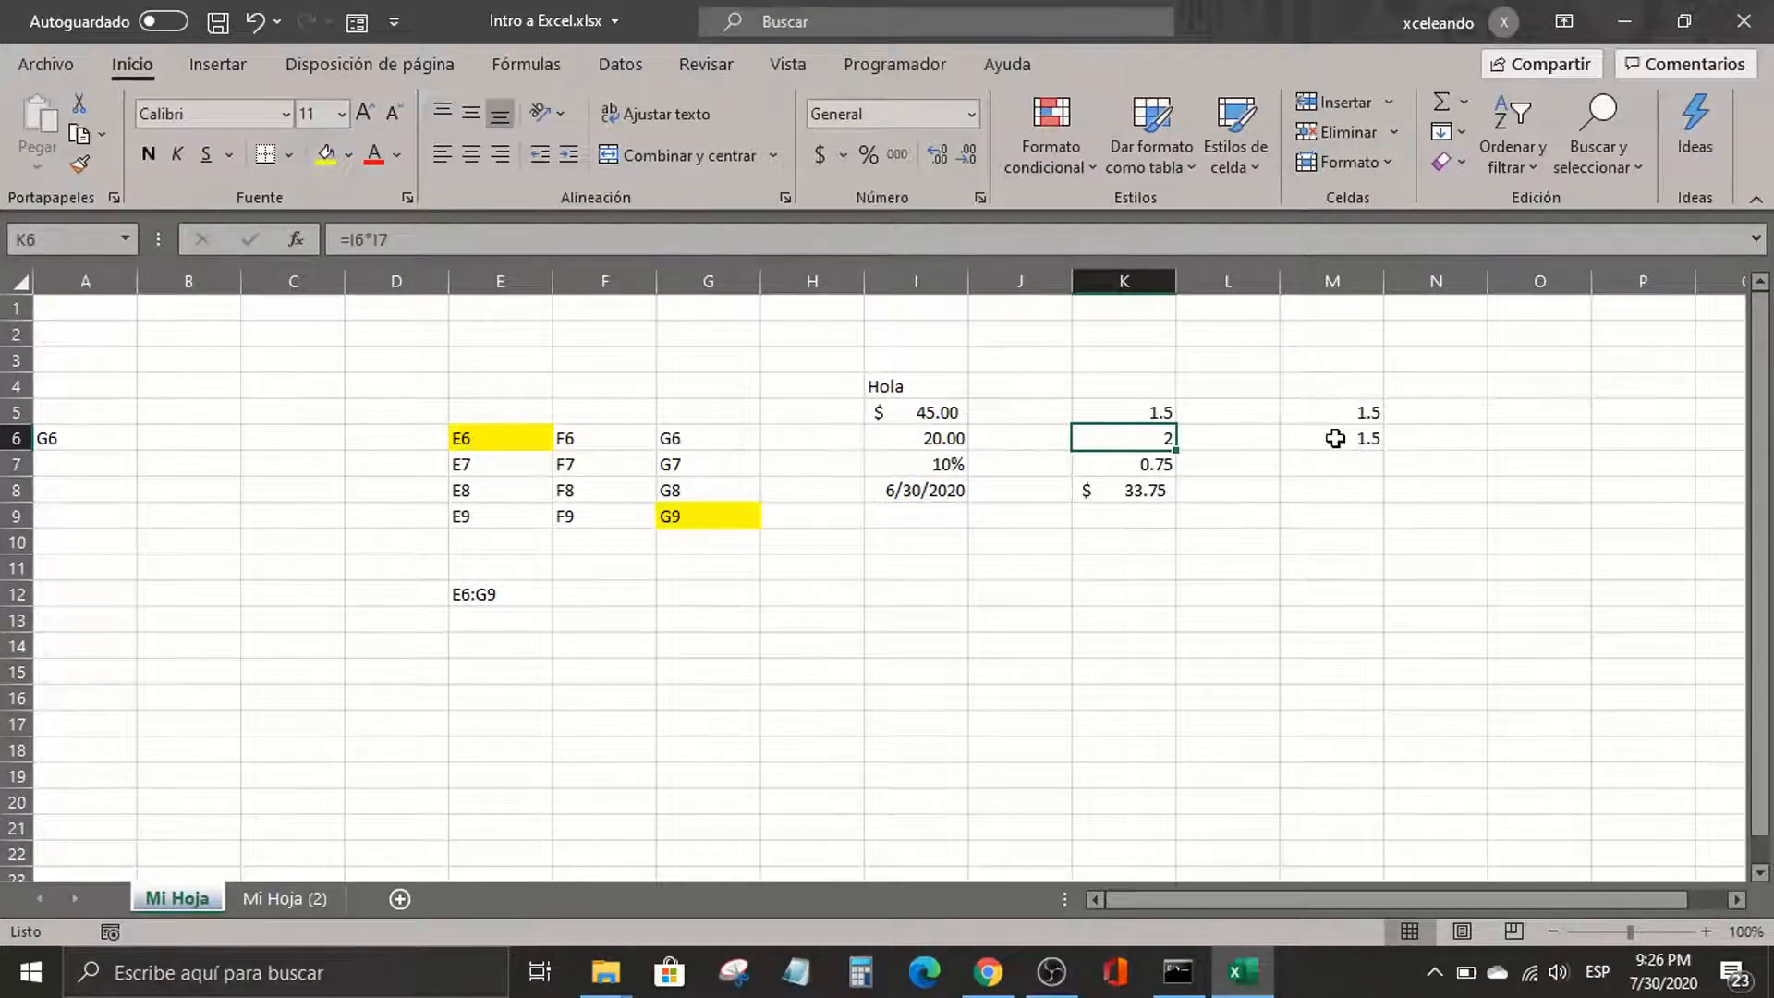
double_click(1150, 437)
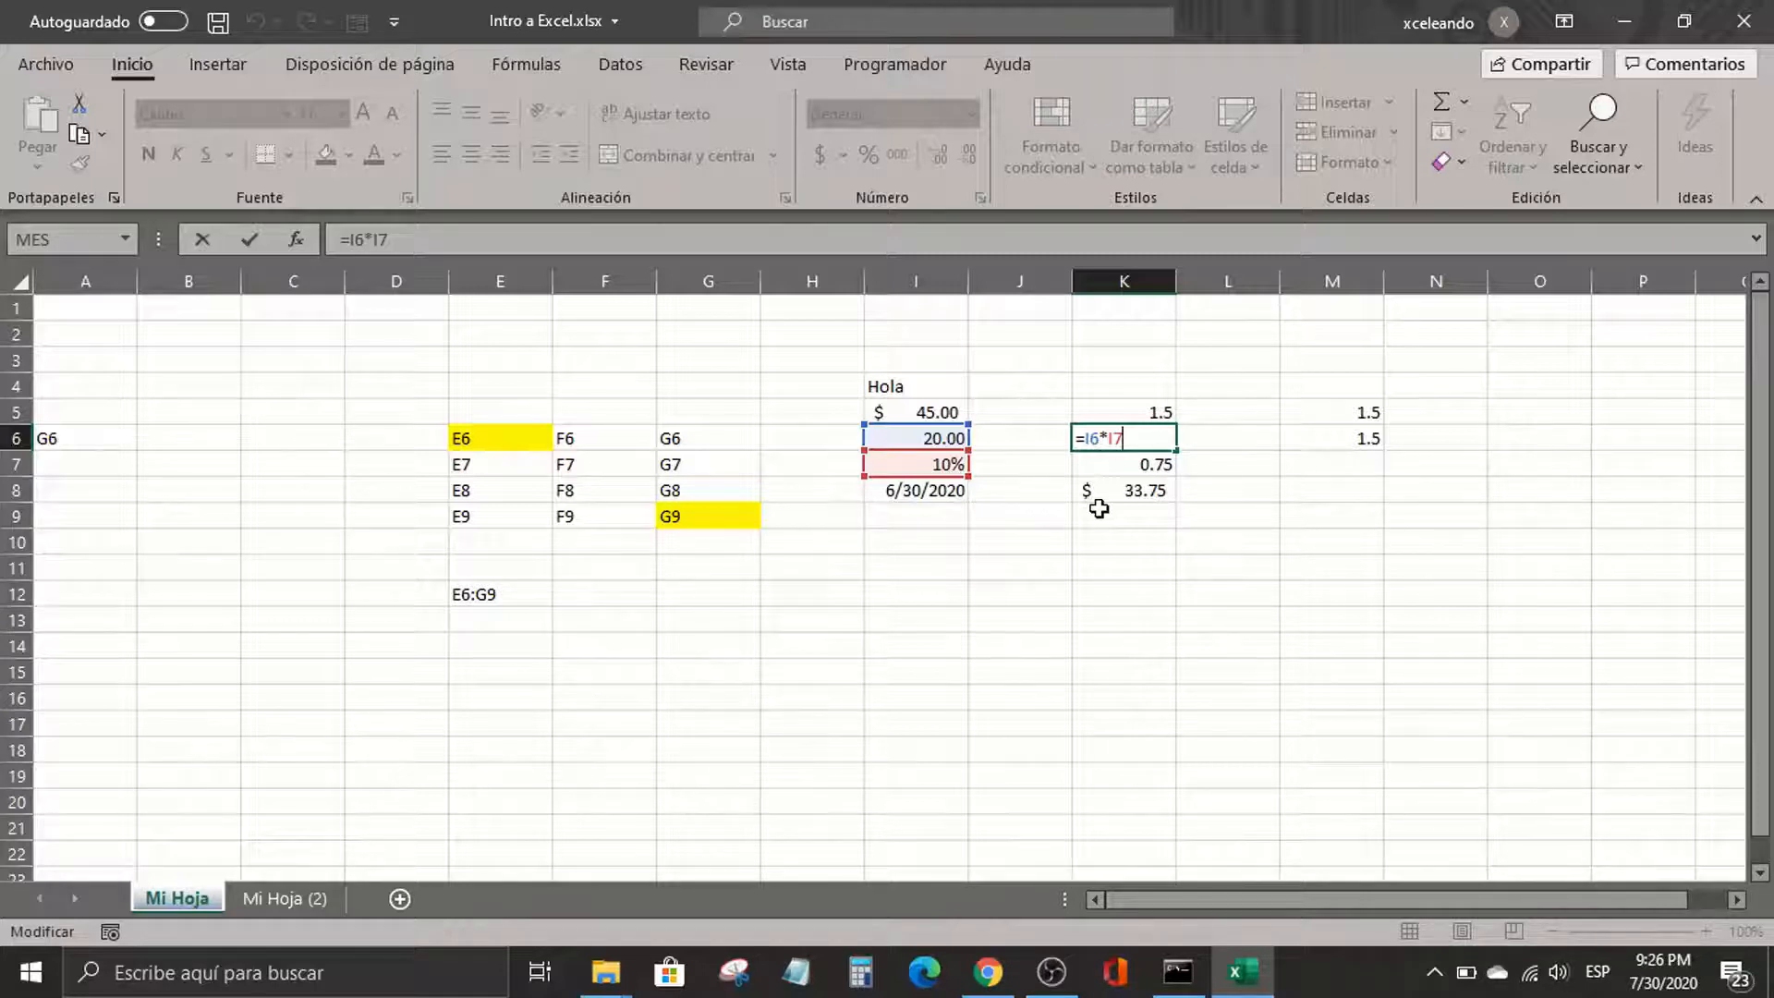
key(Return)
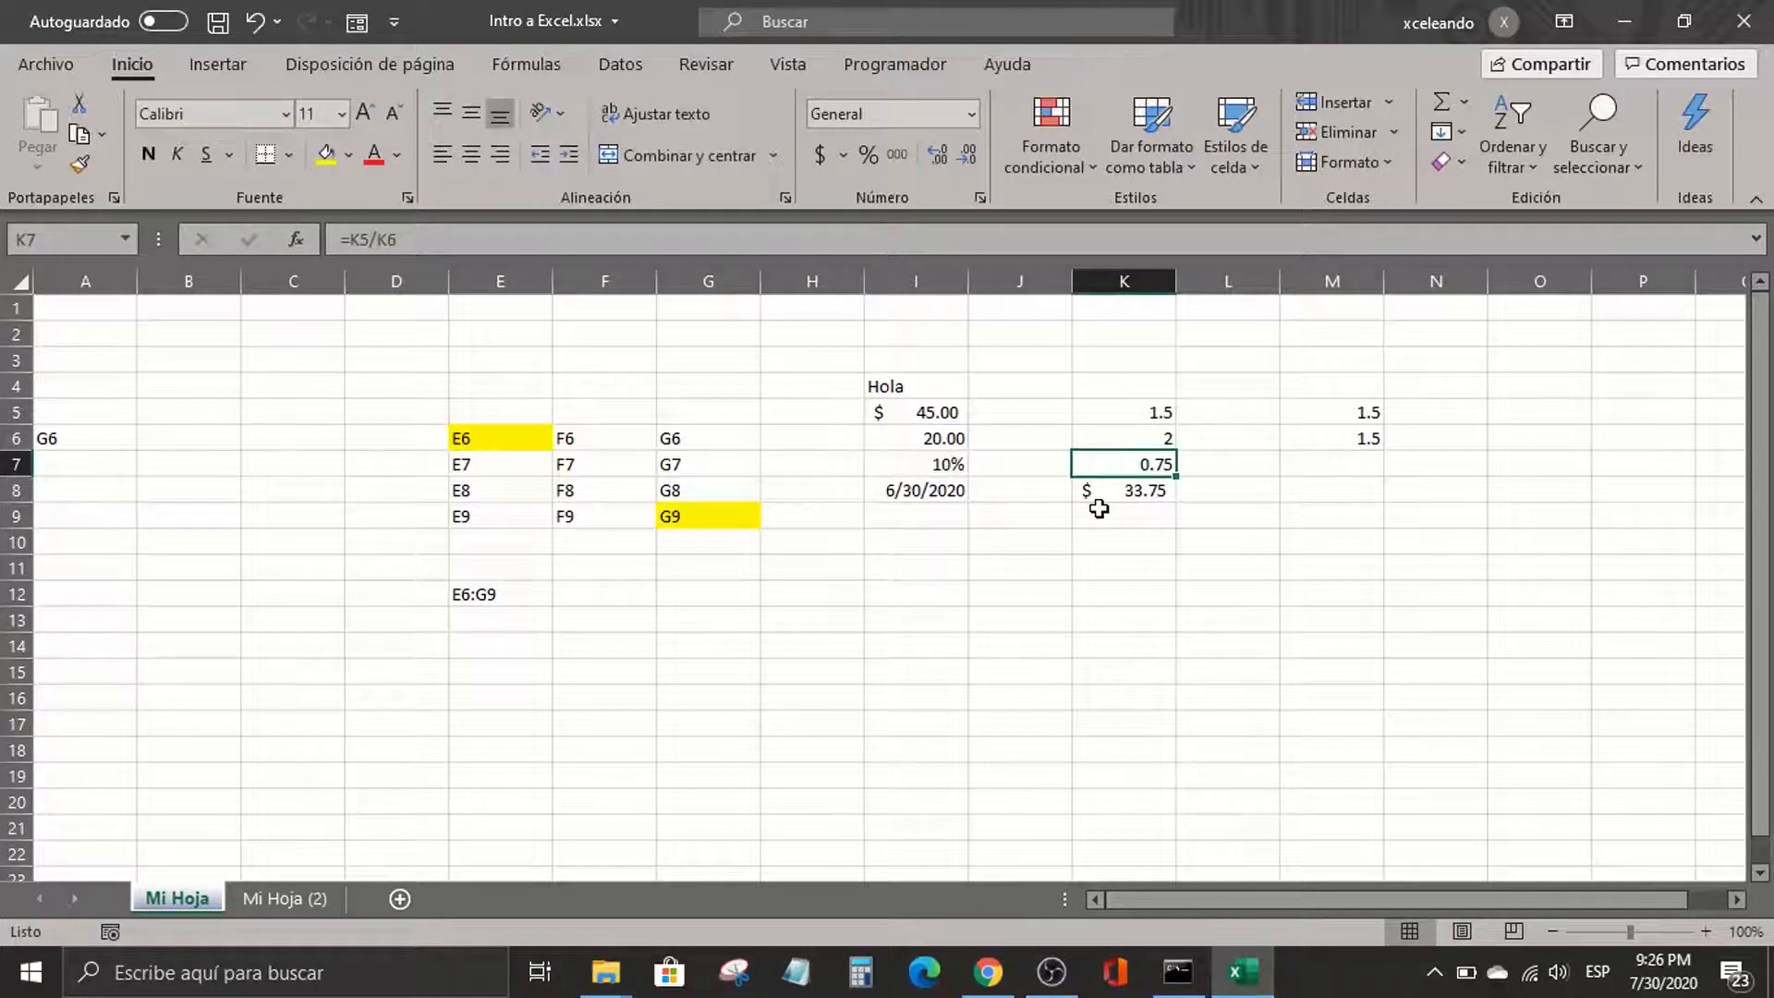
Copy the formula cell K6 and paste it over M6 with the regular paste option
key(Up)
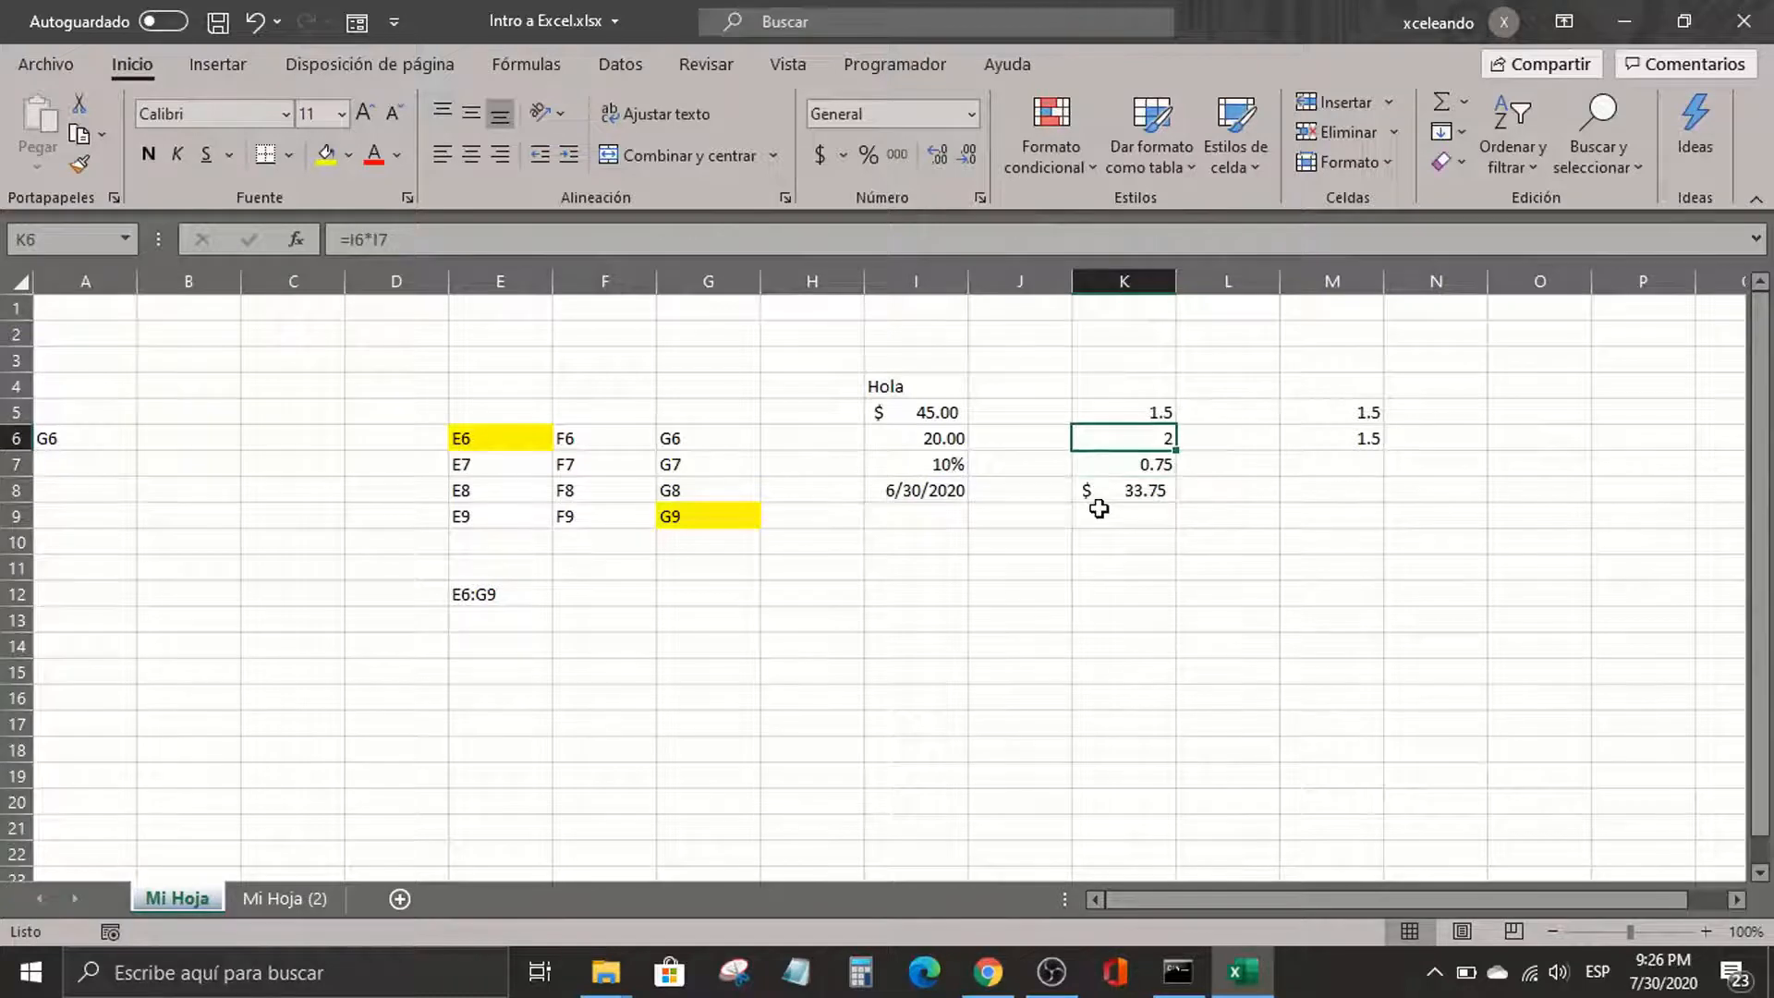
key(ctrl+c)
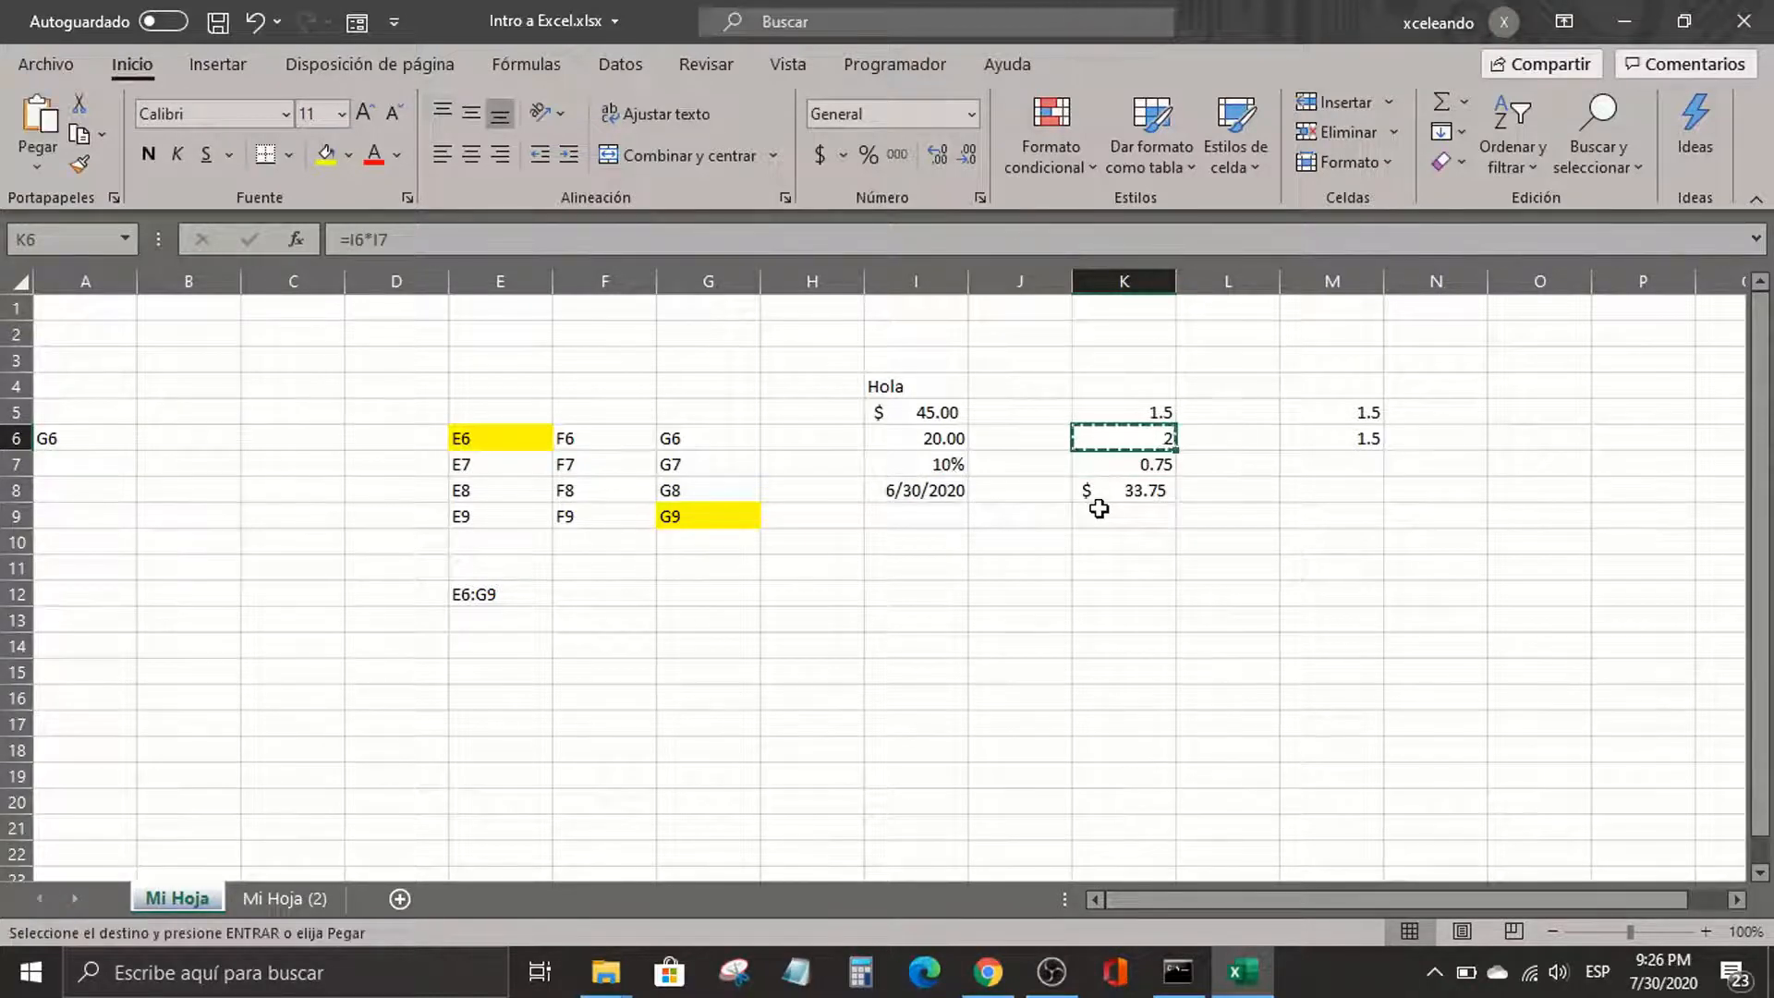
click(1360, 437)
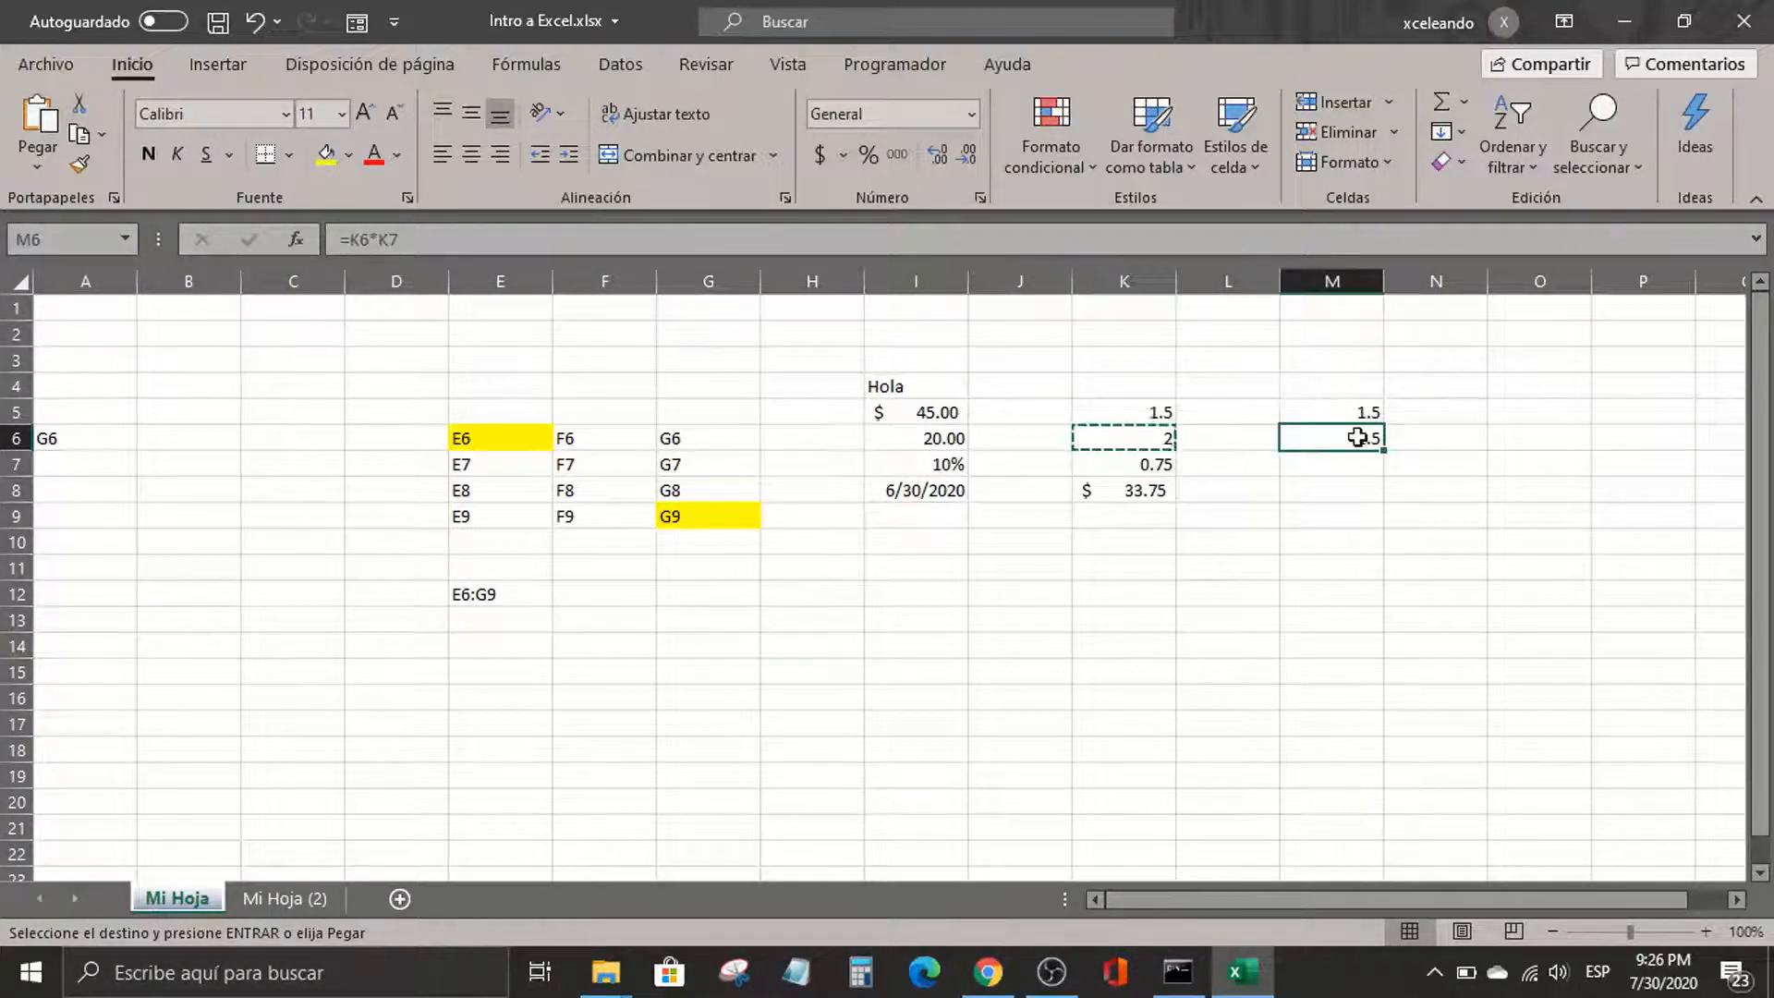
key(ctrl+v)
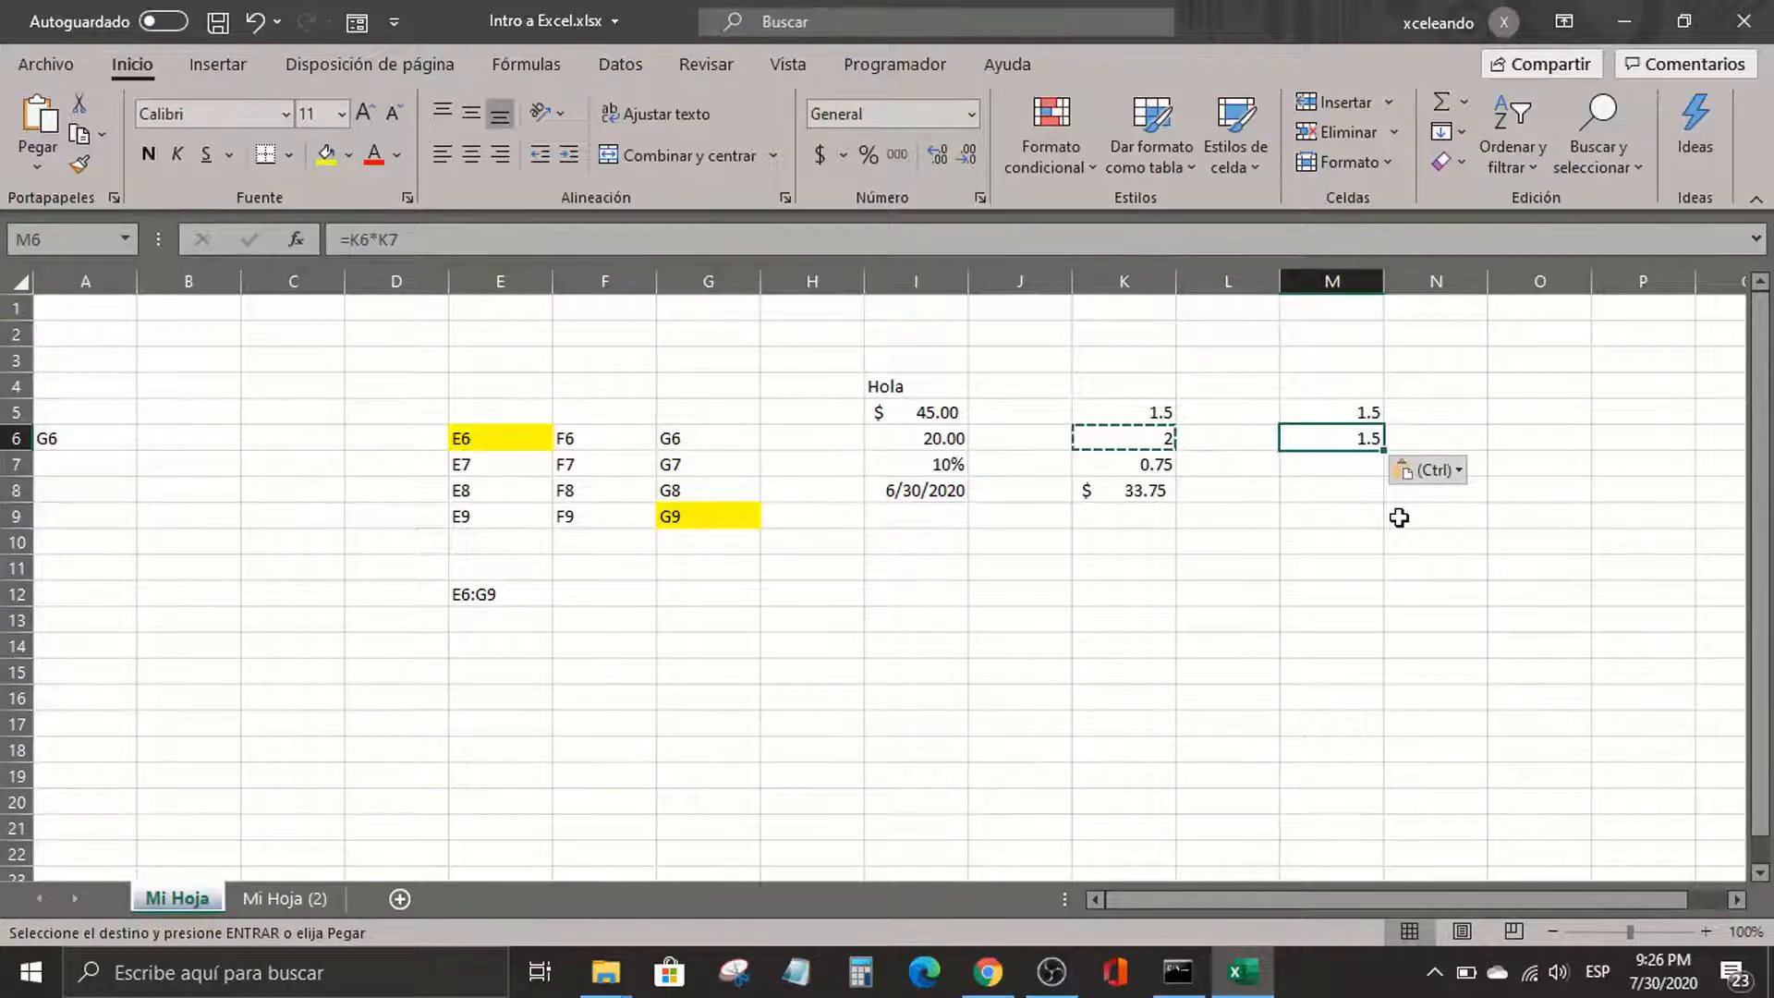
Copy K6 again and paste only its value into M6 with the Valores paste option
click(1153, 436)
right_click(1154, 436)
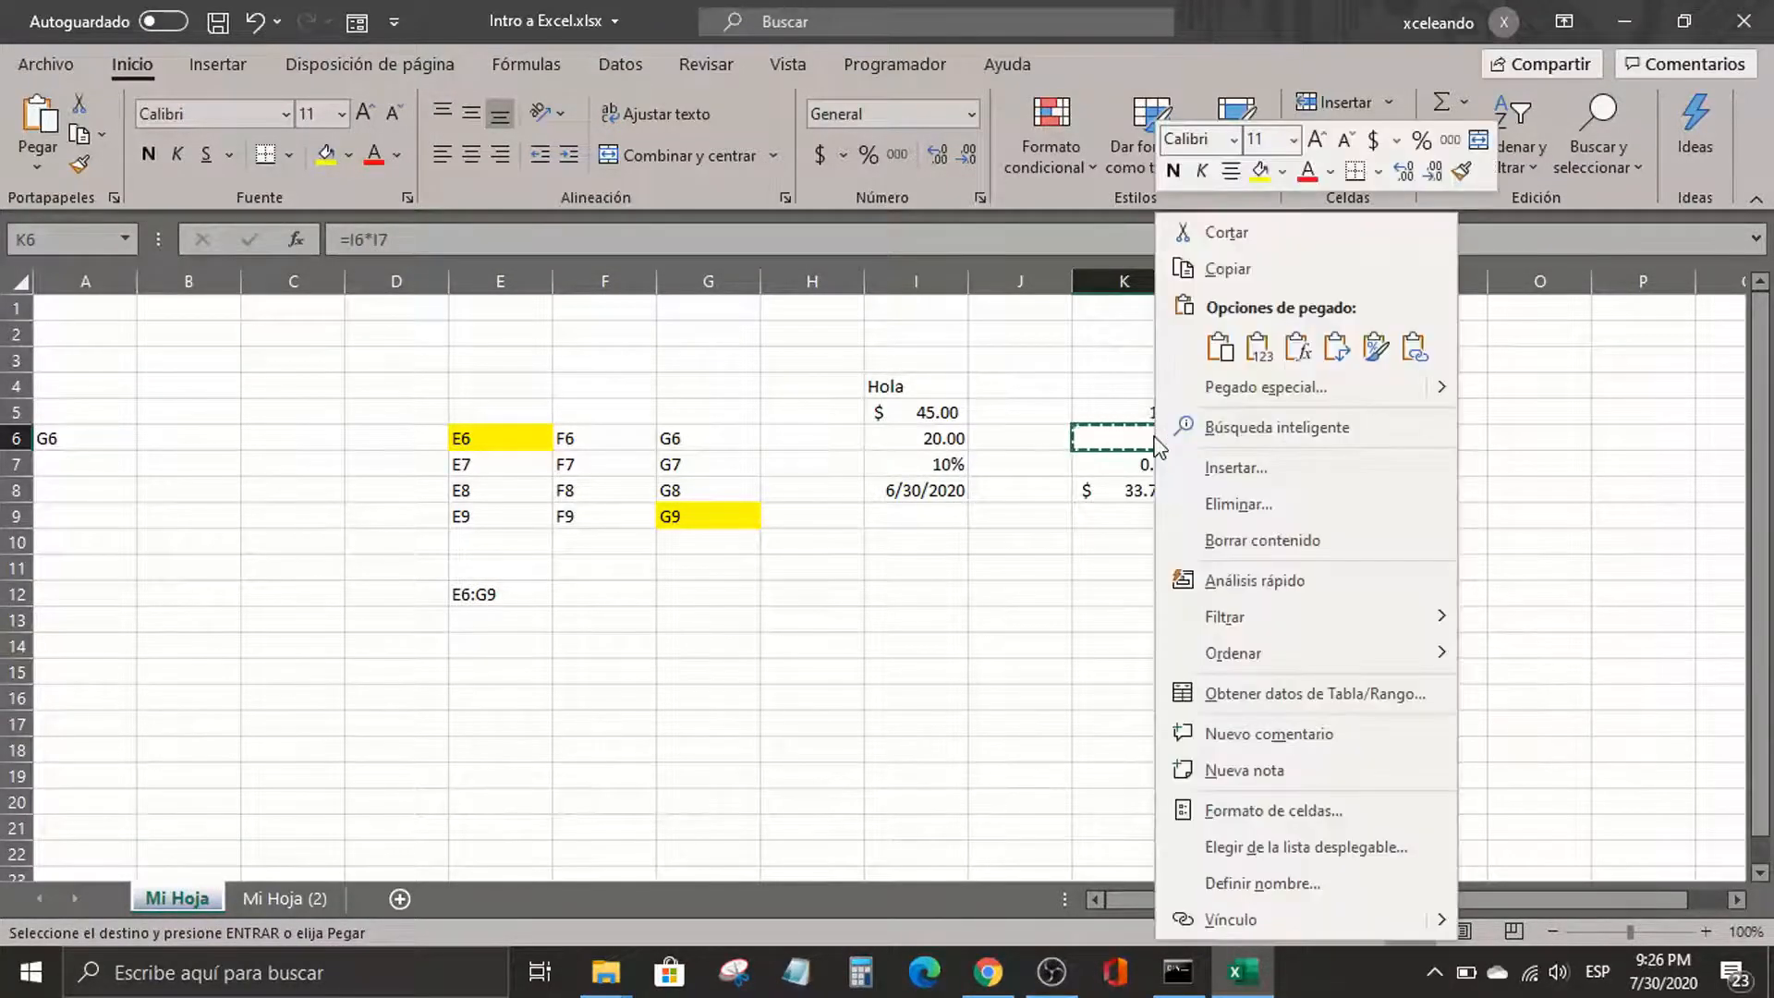
click(1232, 281)
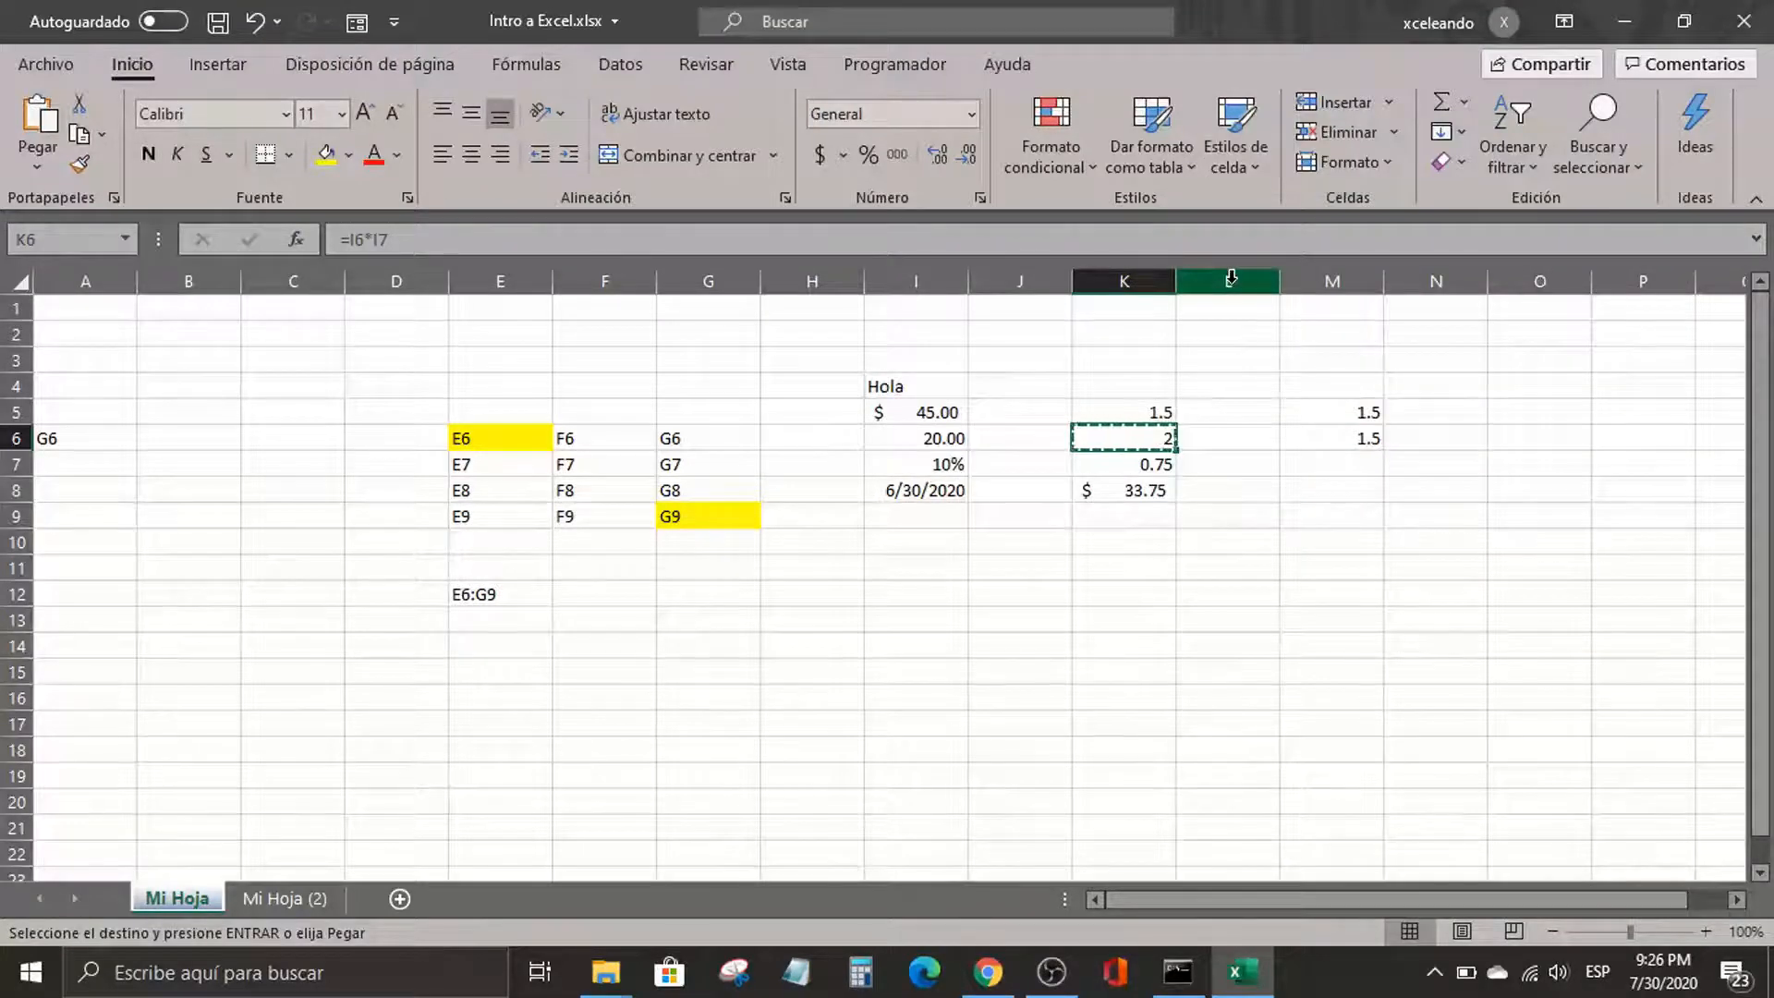
right_click(1344, 440)
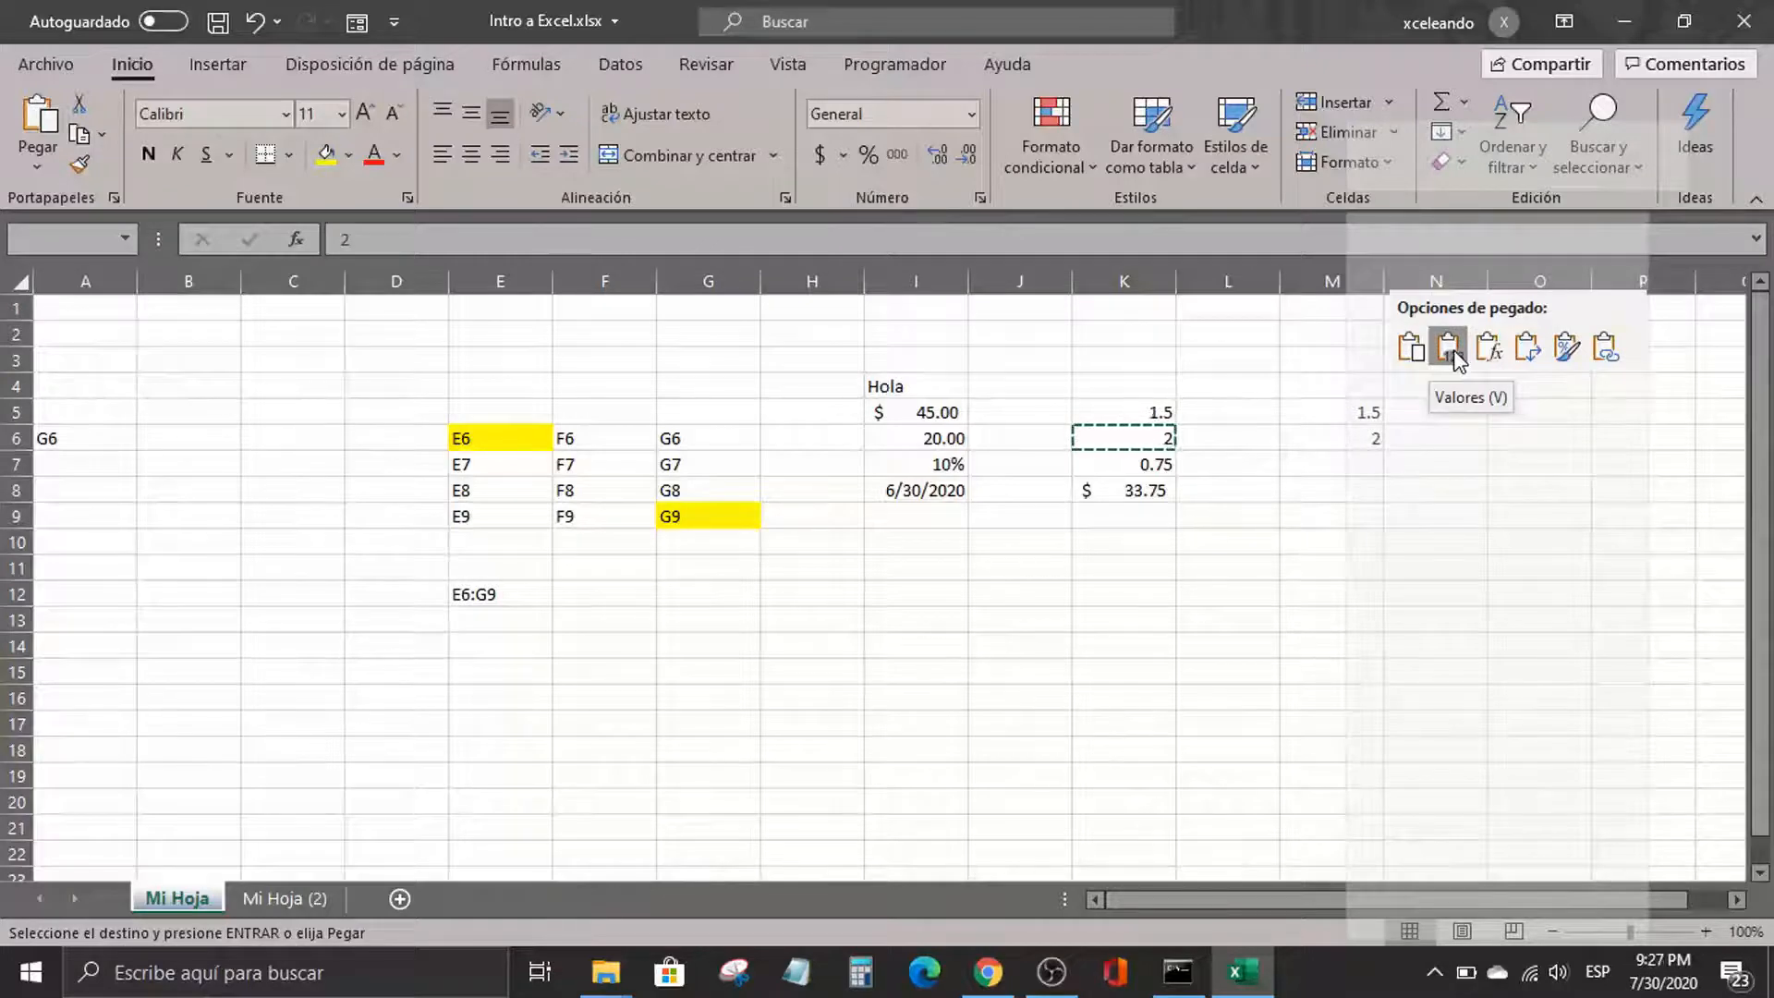
click(1448, 349)
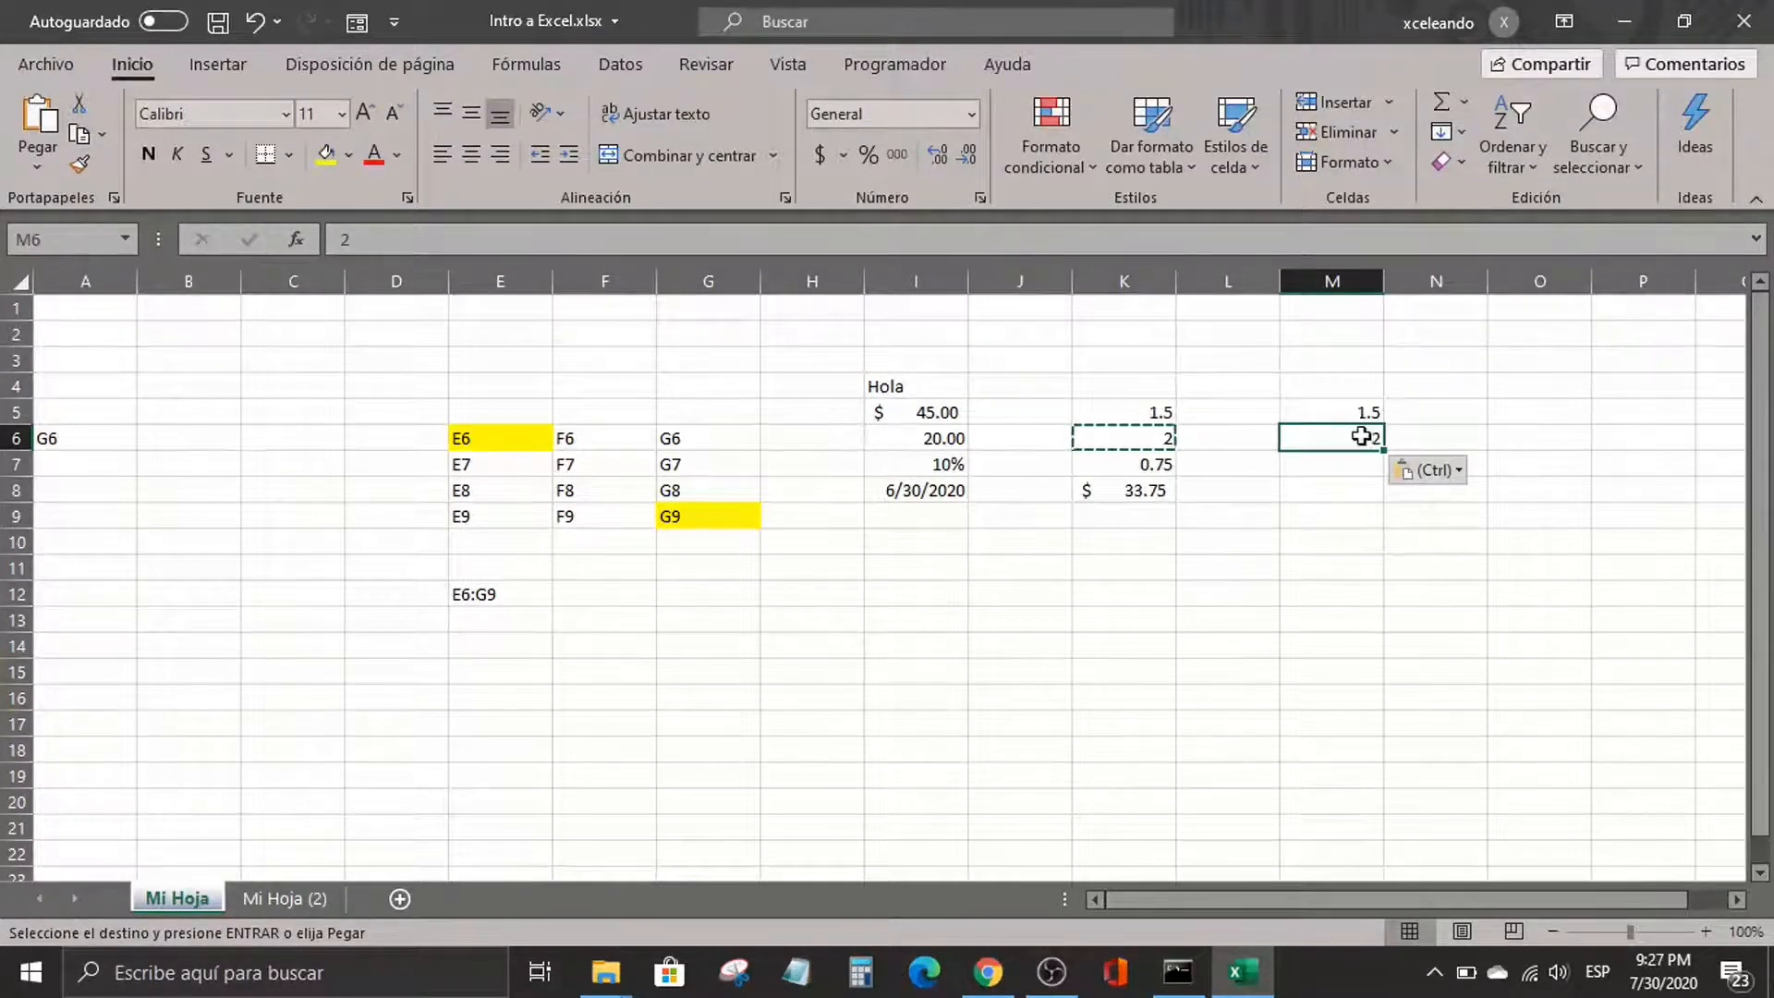
Check the input cells of K6's formula, and set I6 to 10 to test the recalculation
click(1161, 435)
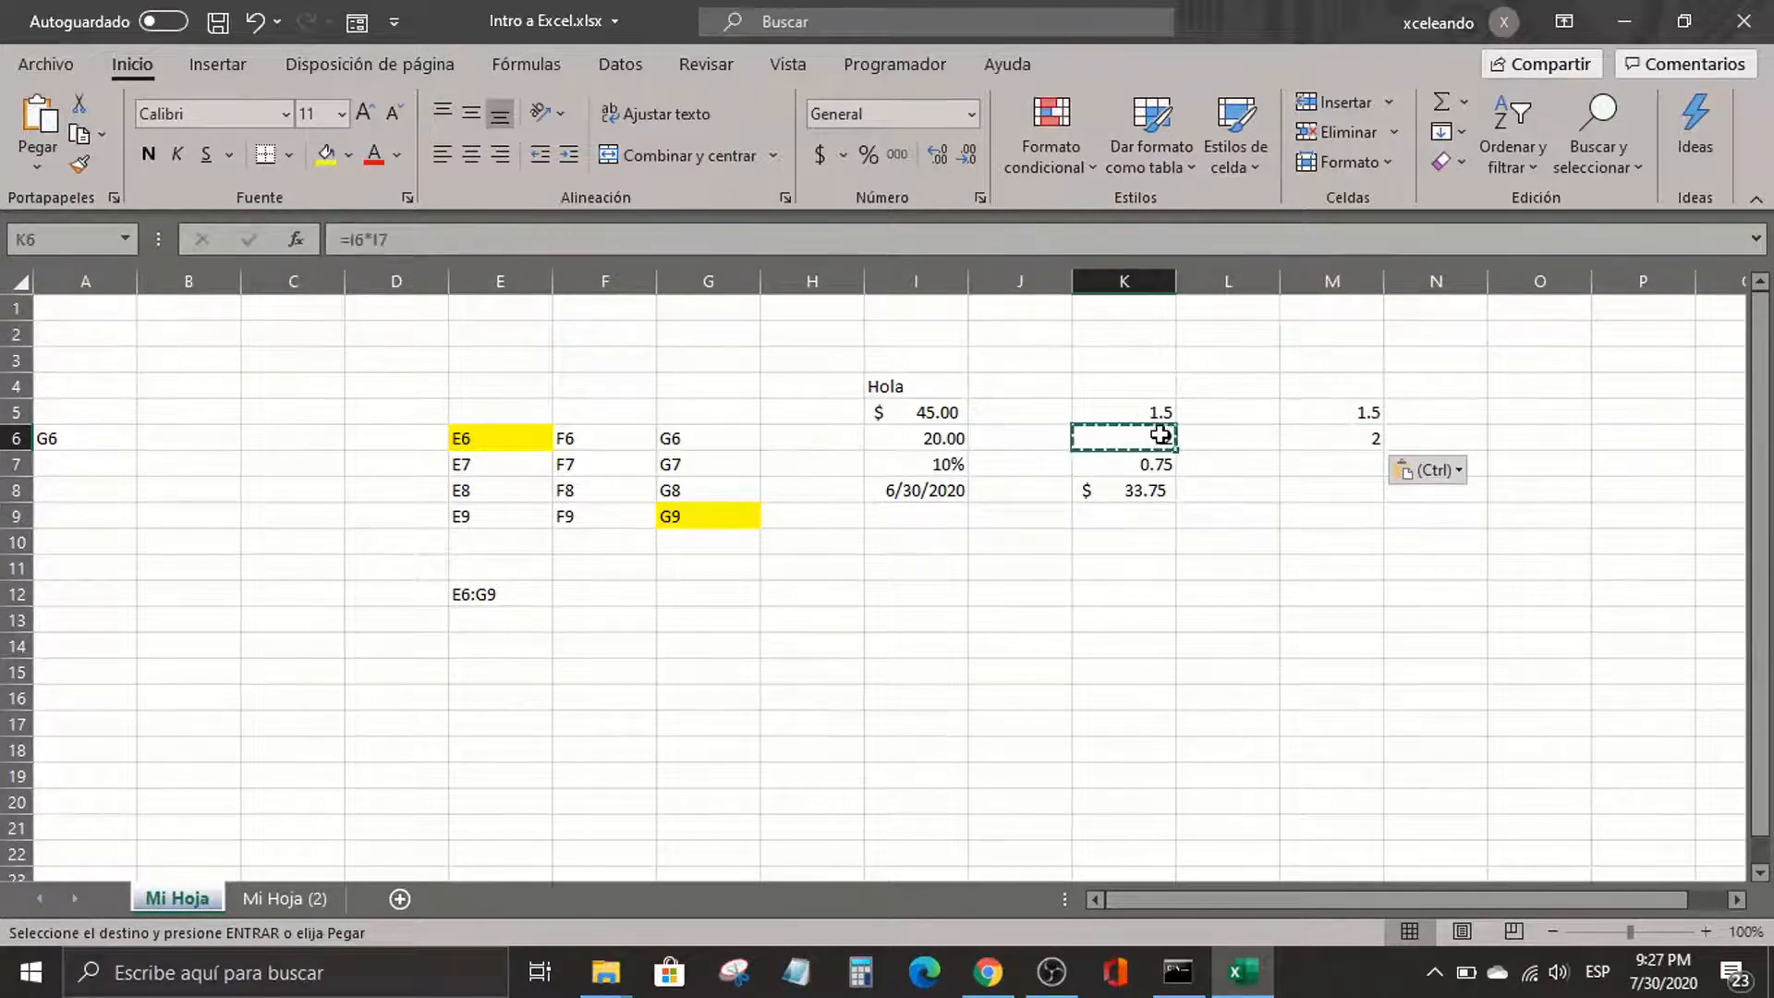
double_click(1161, 435)
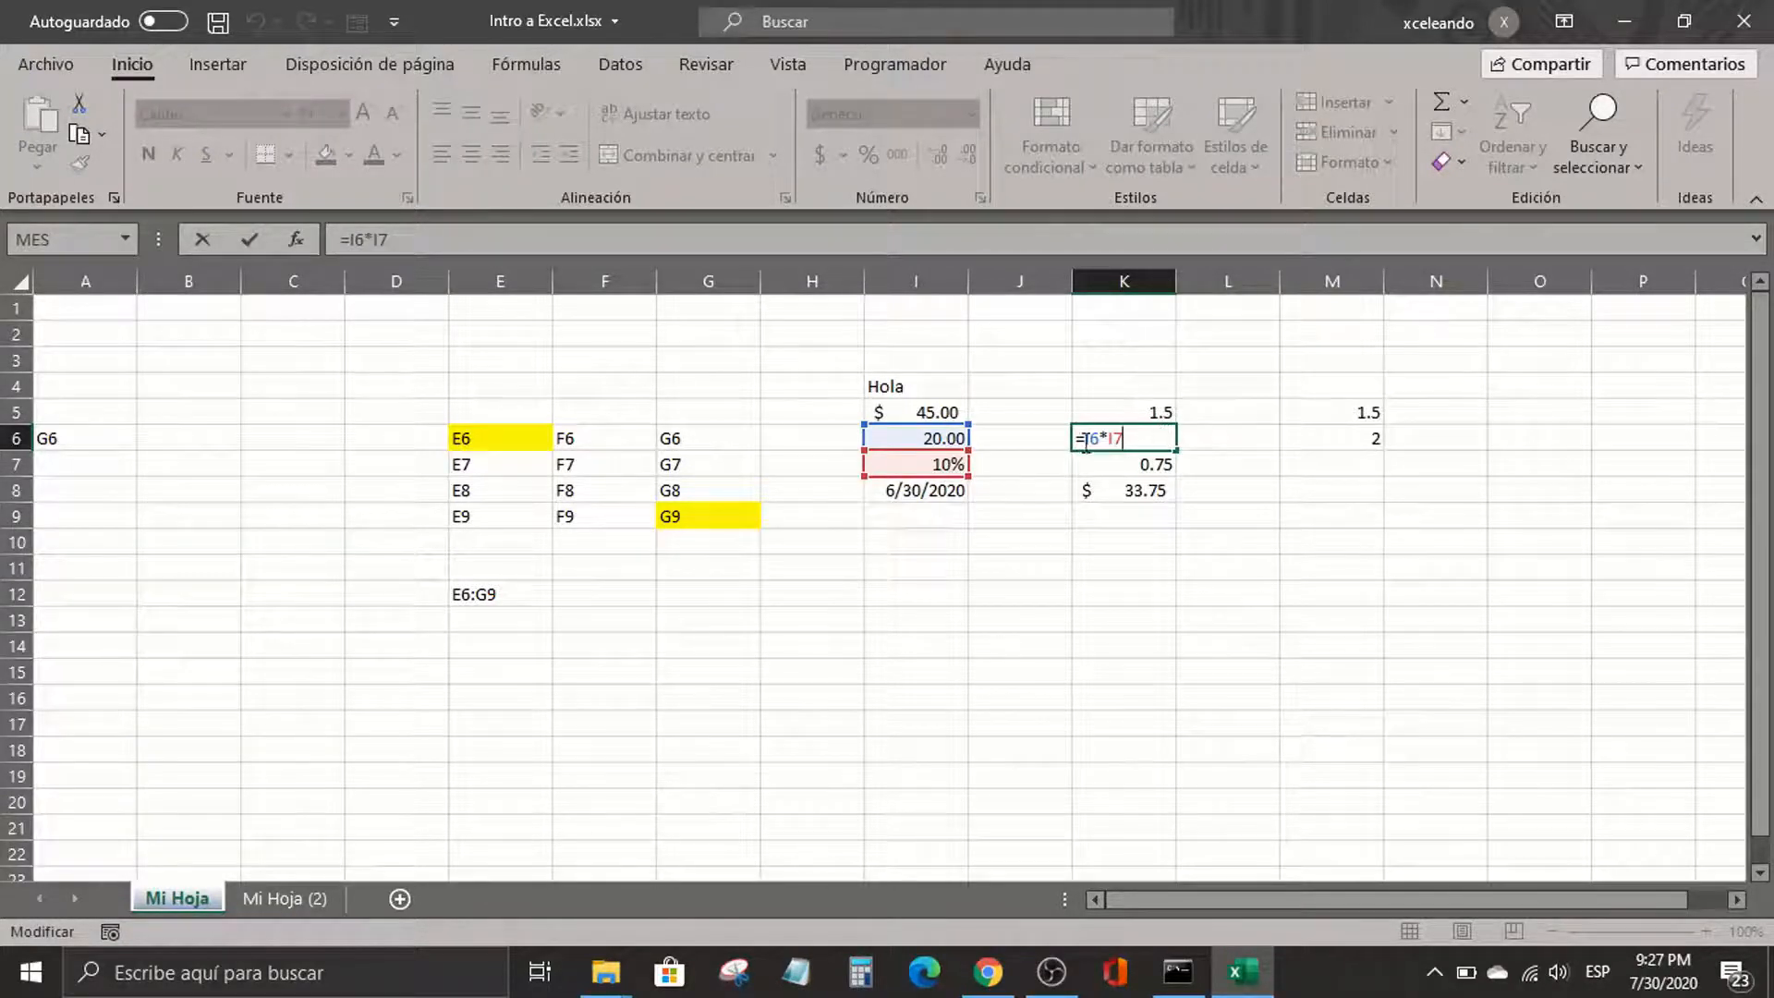
click(895, 438)
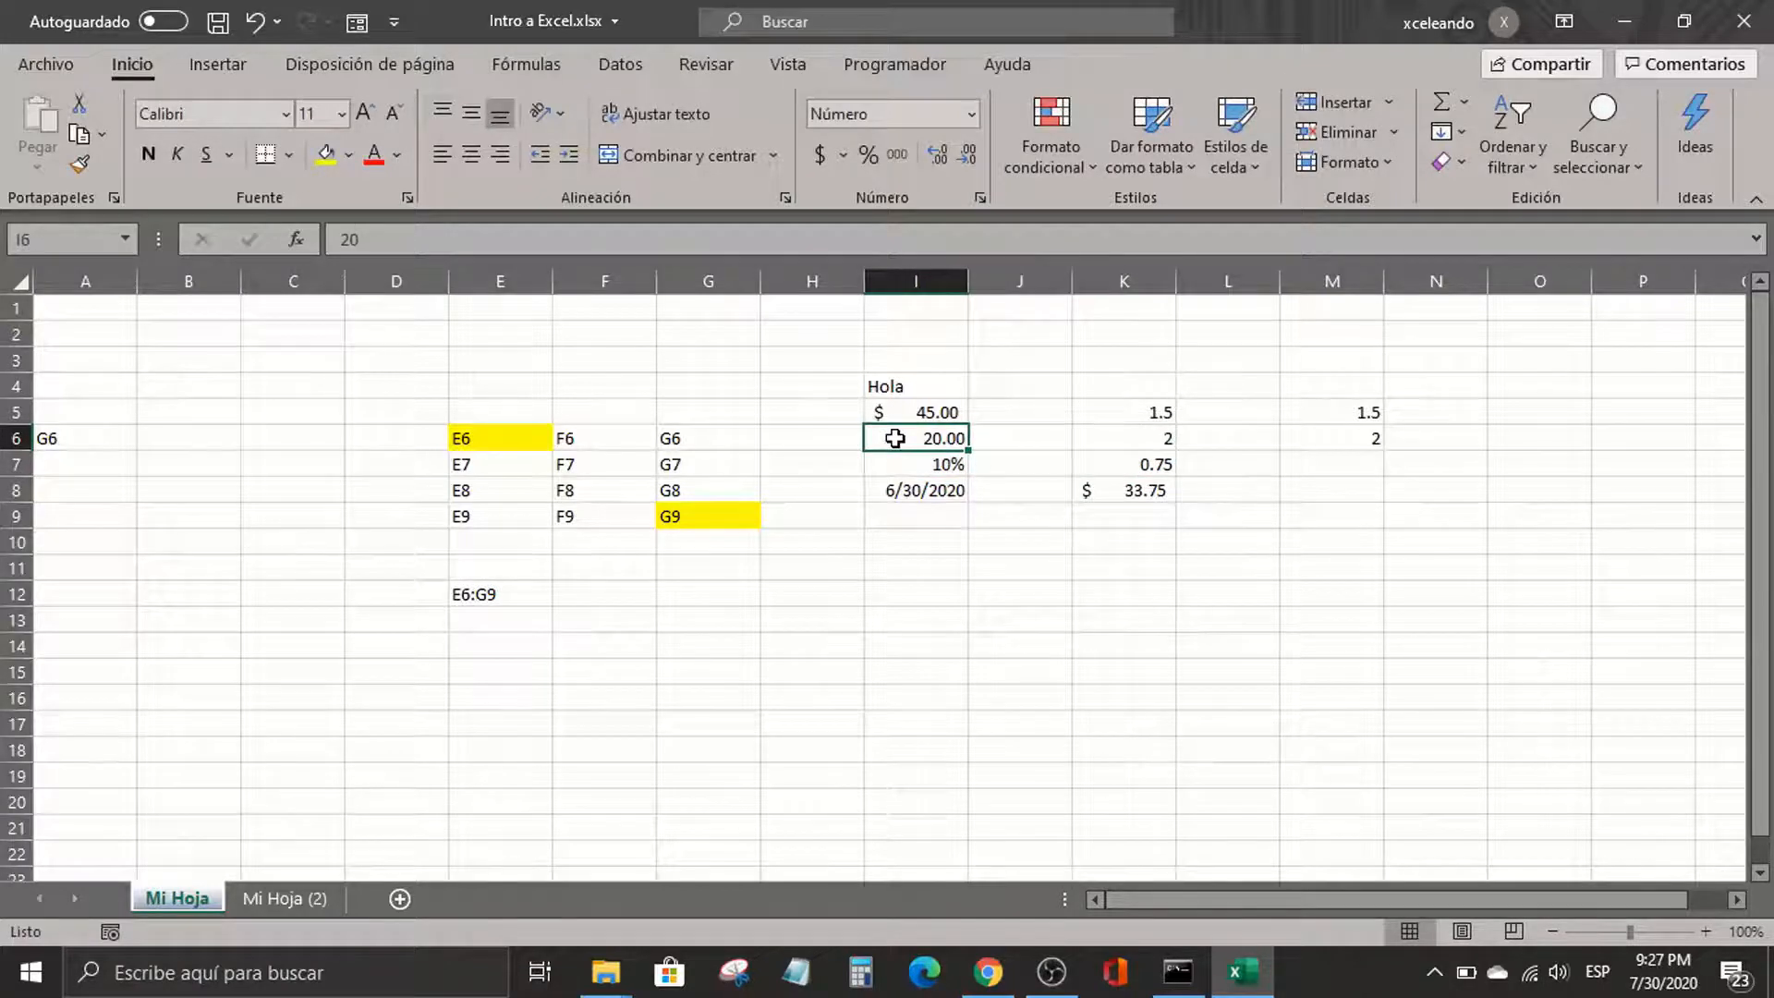
text(10)
key(Return)
key(Up)
key(Right)
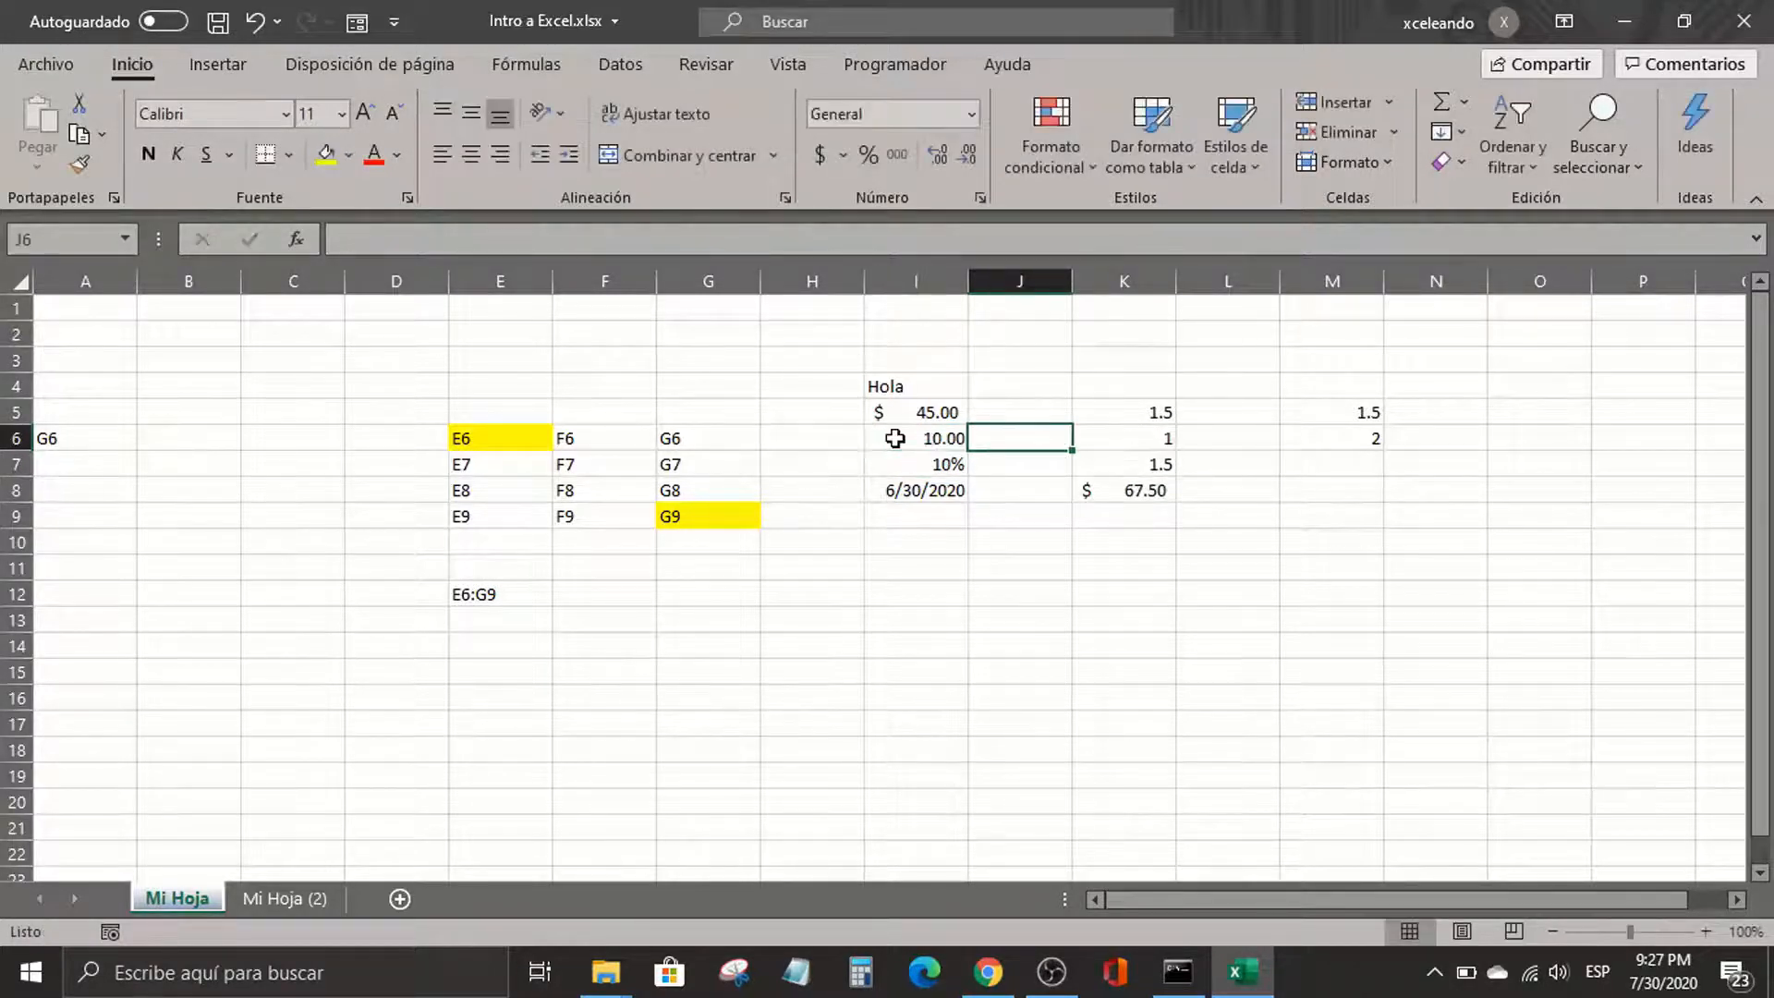
key(Right)
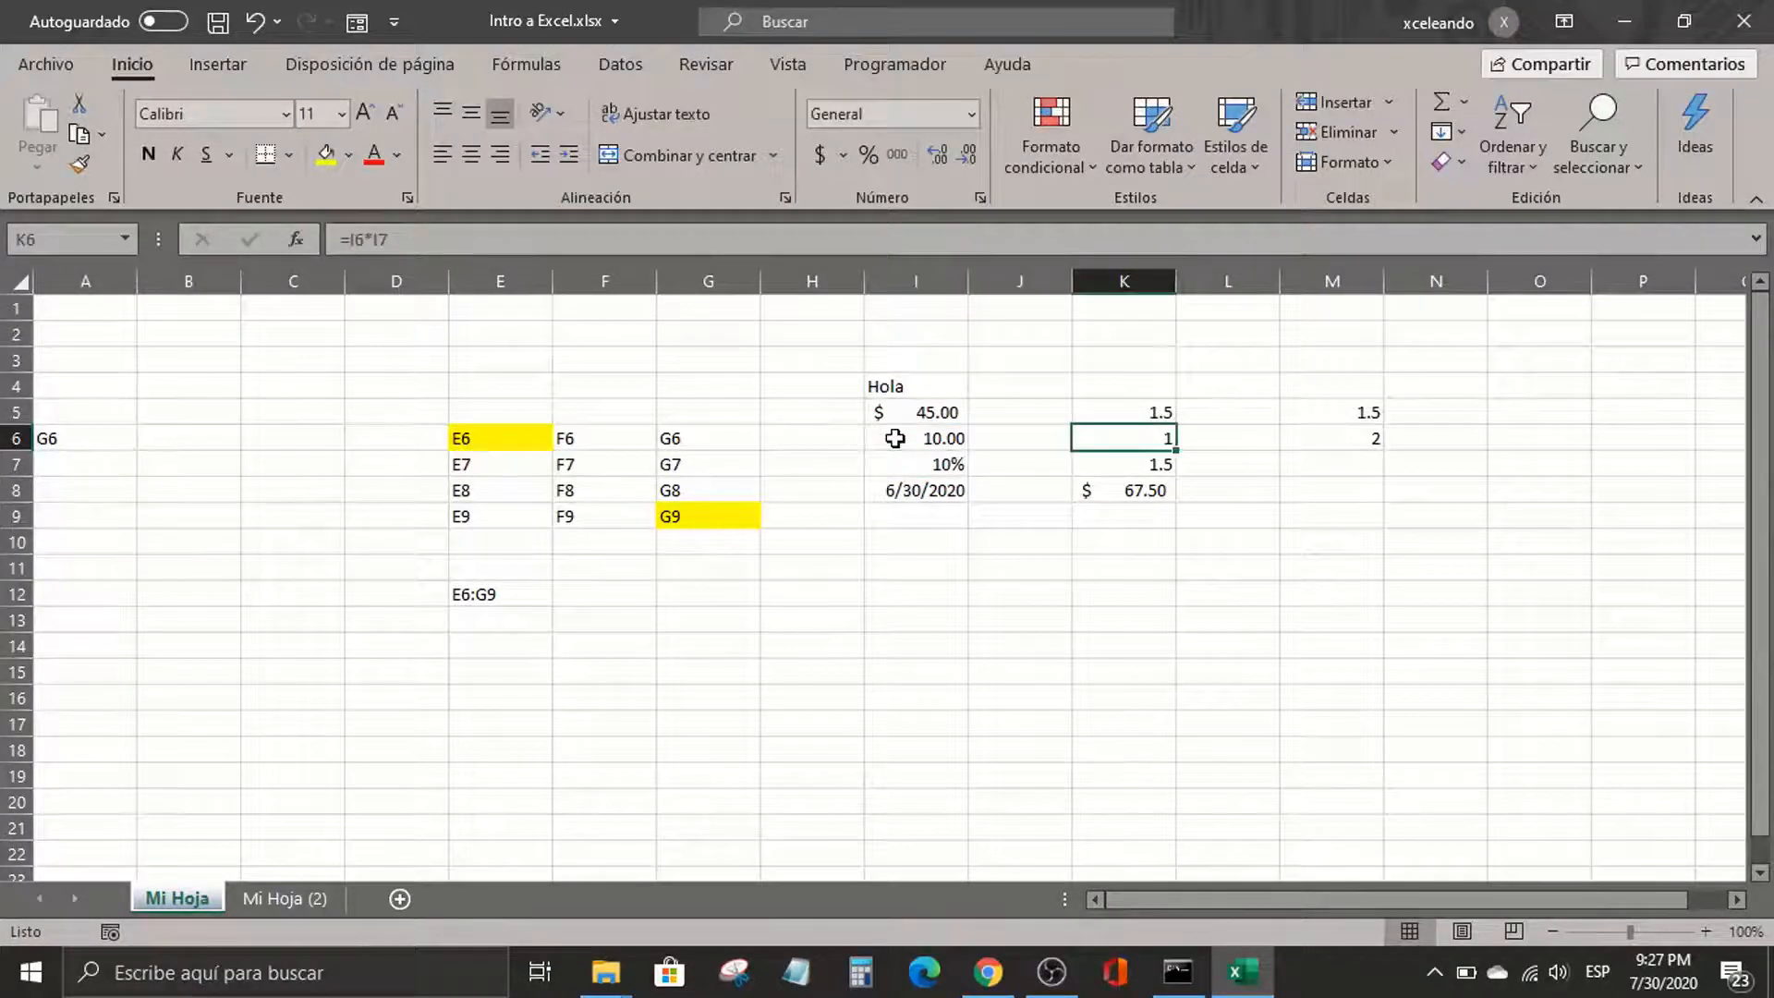
Compare K6's formula and its input I6 with the pasted value in M6
double_click(1150, 439)
key(Return)
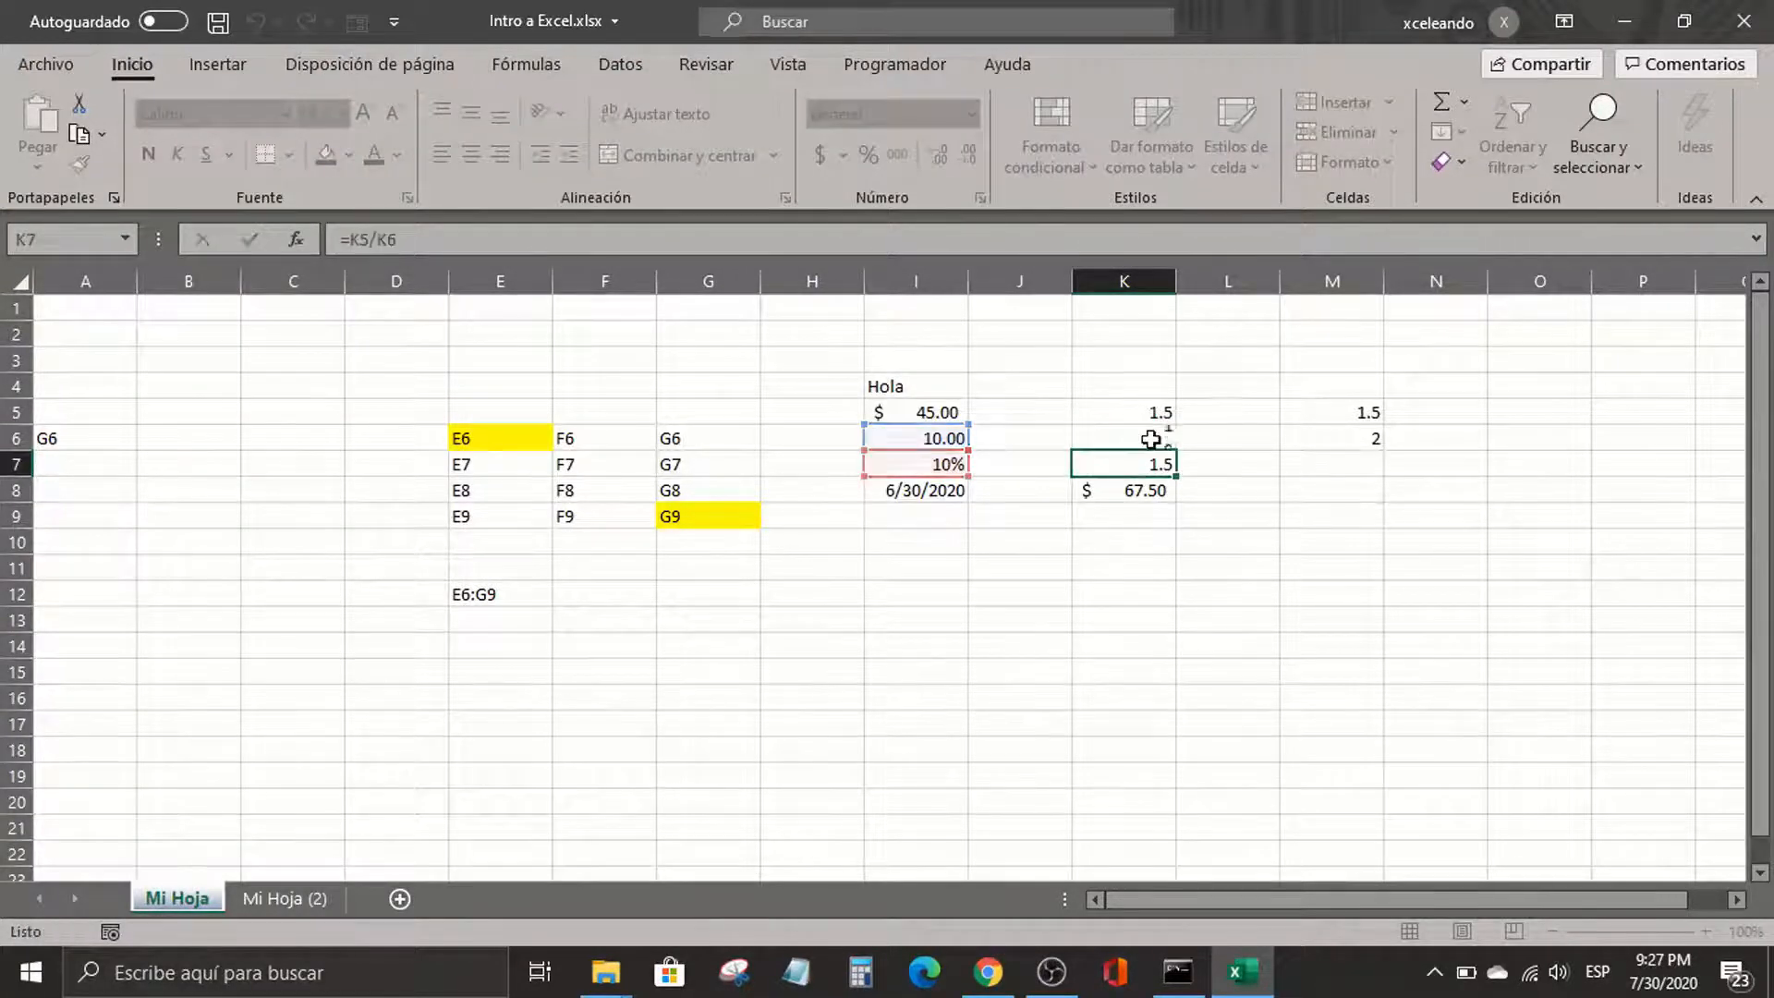
key(Up)
key(Left)
key(Left)
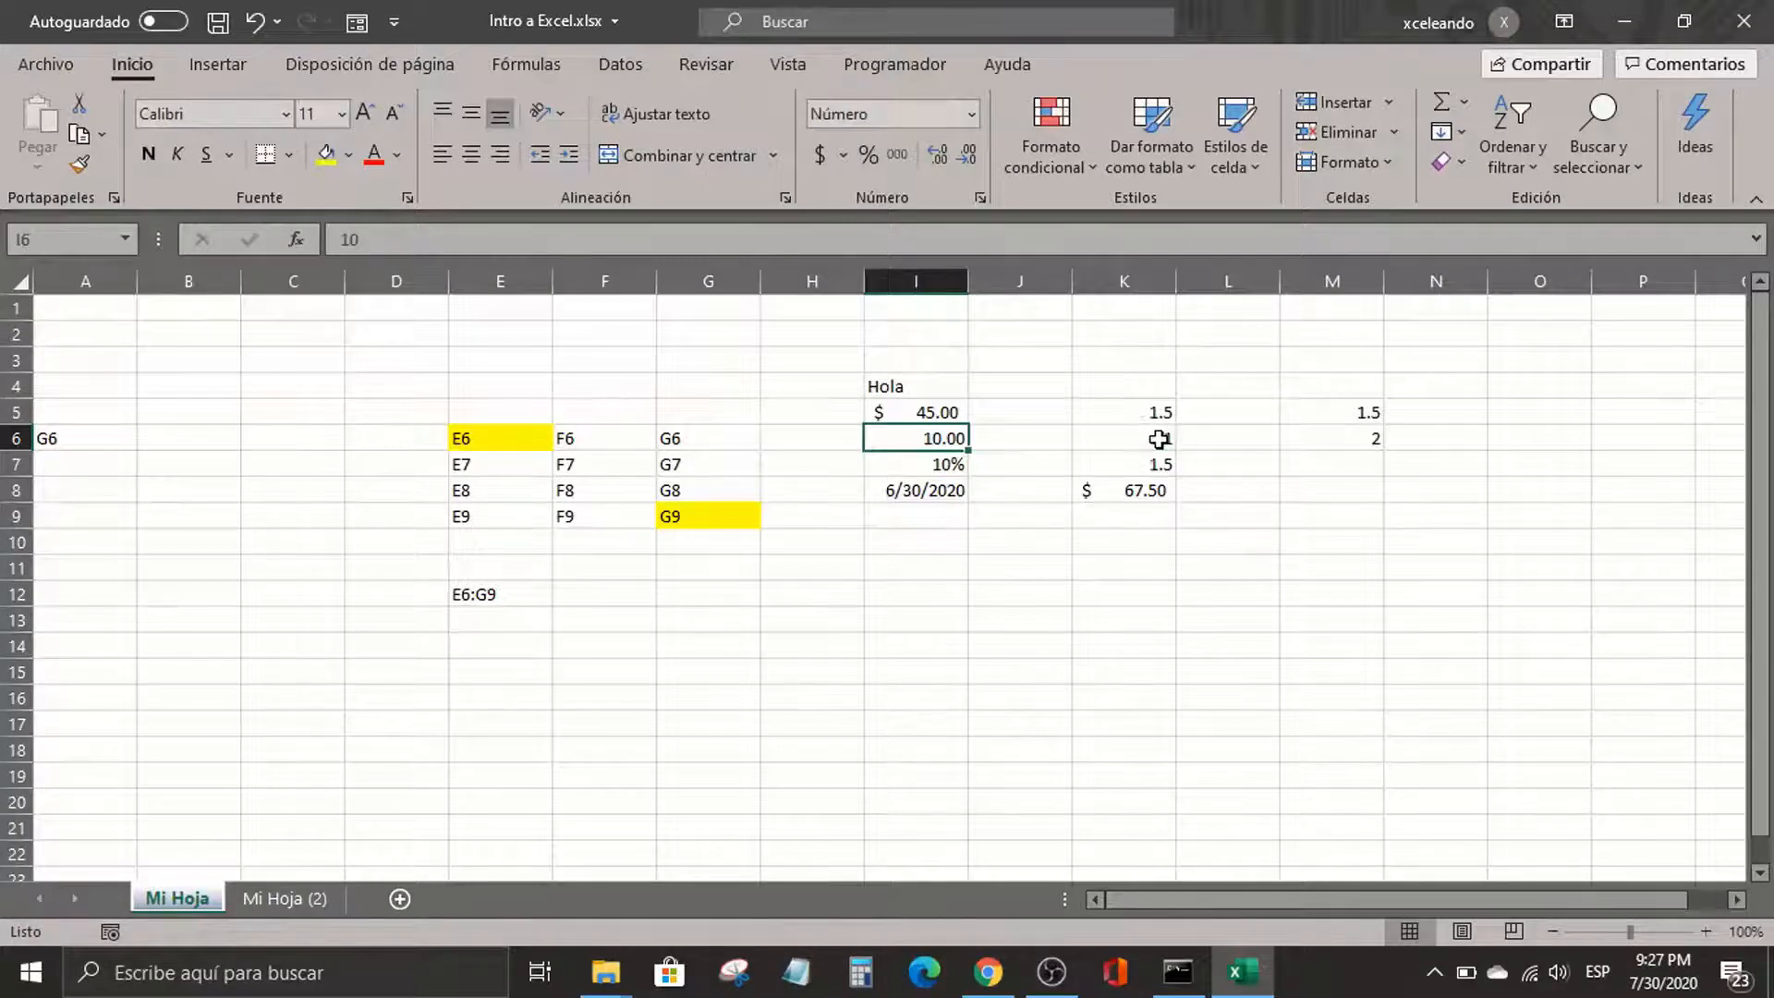
click(1340, 444)
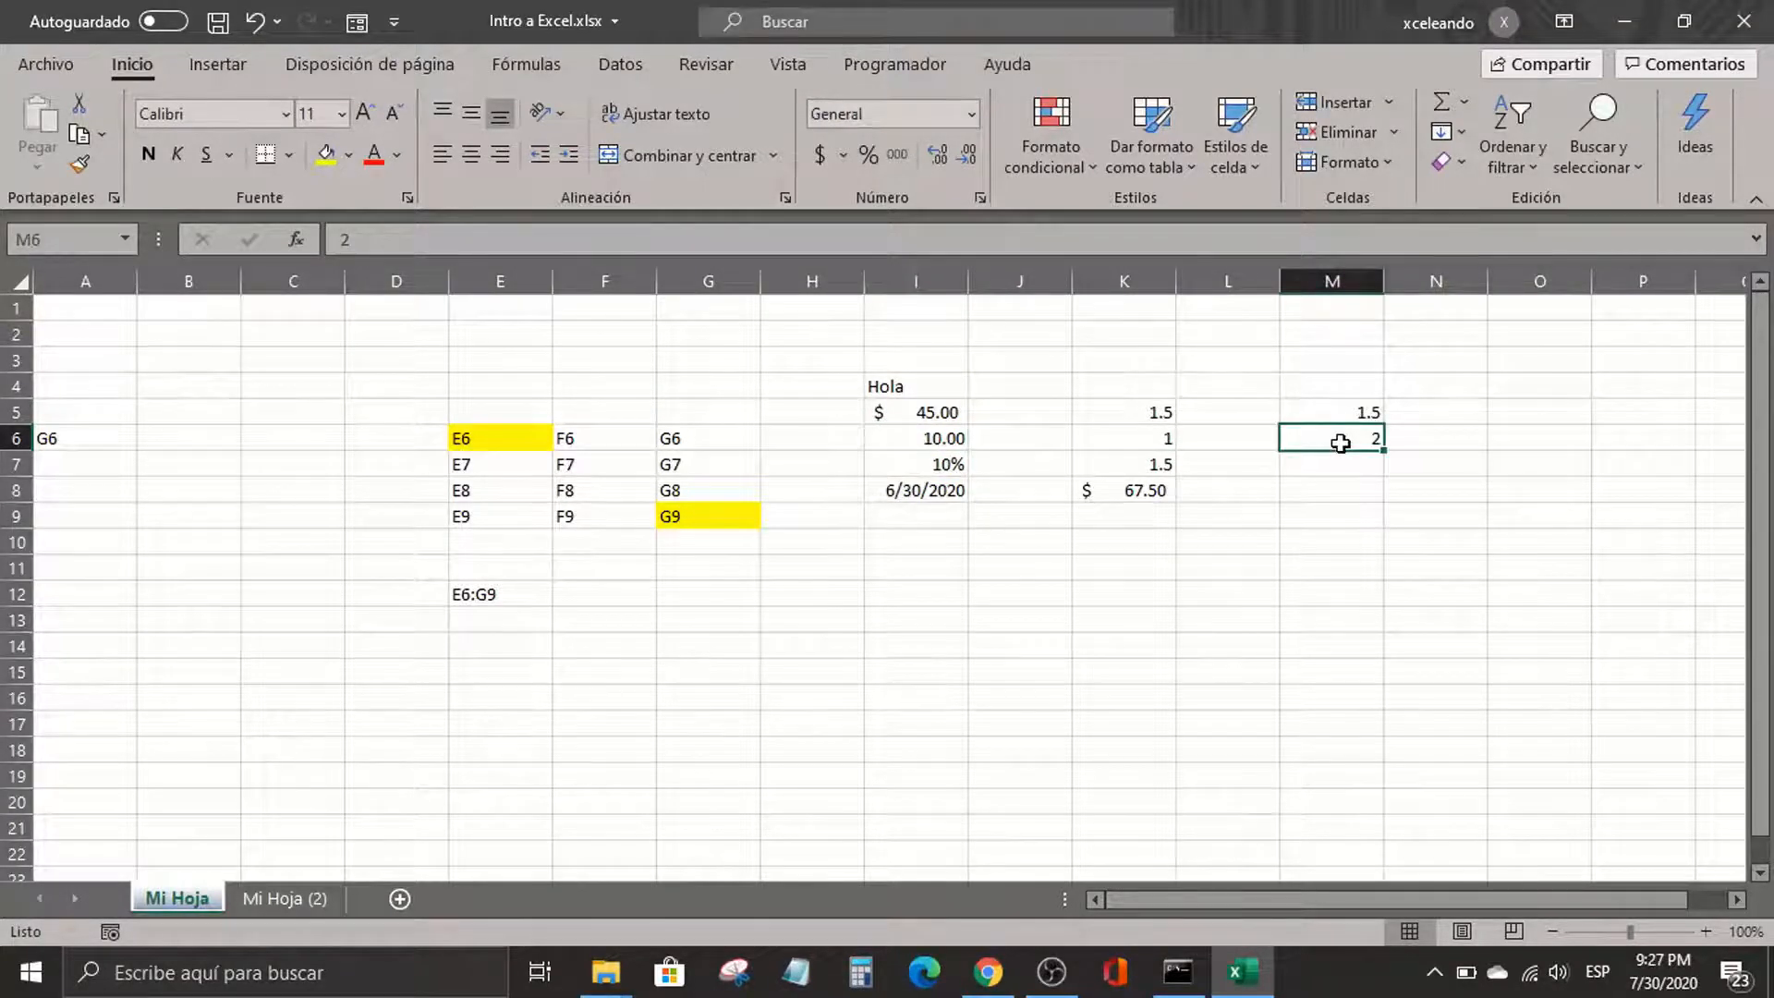
click(1149, 438)
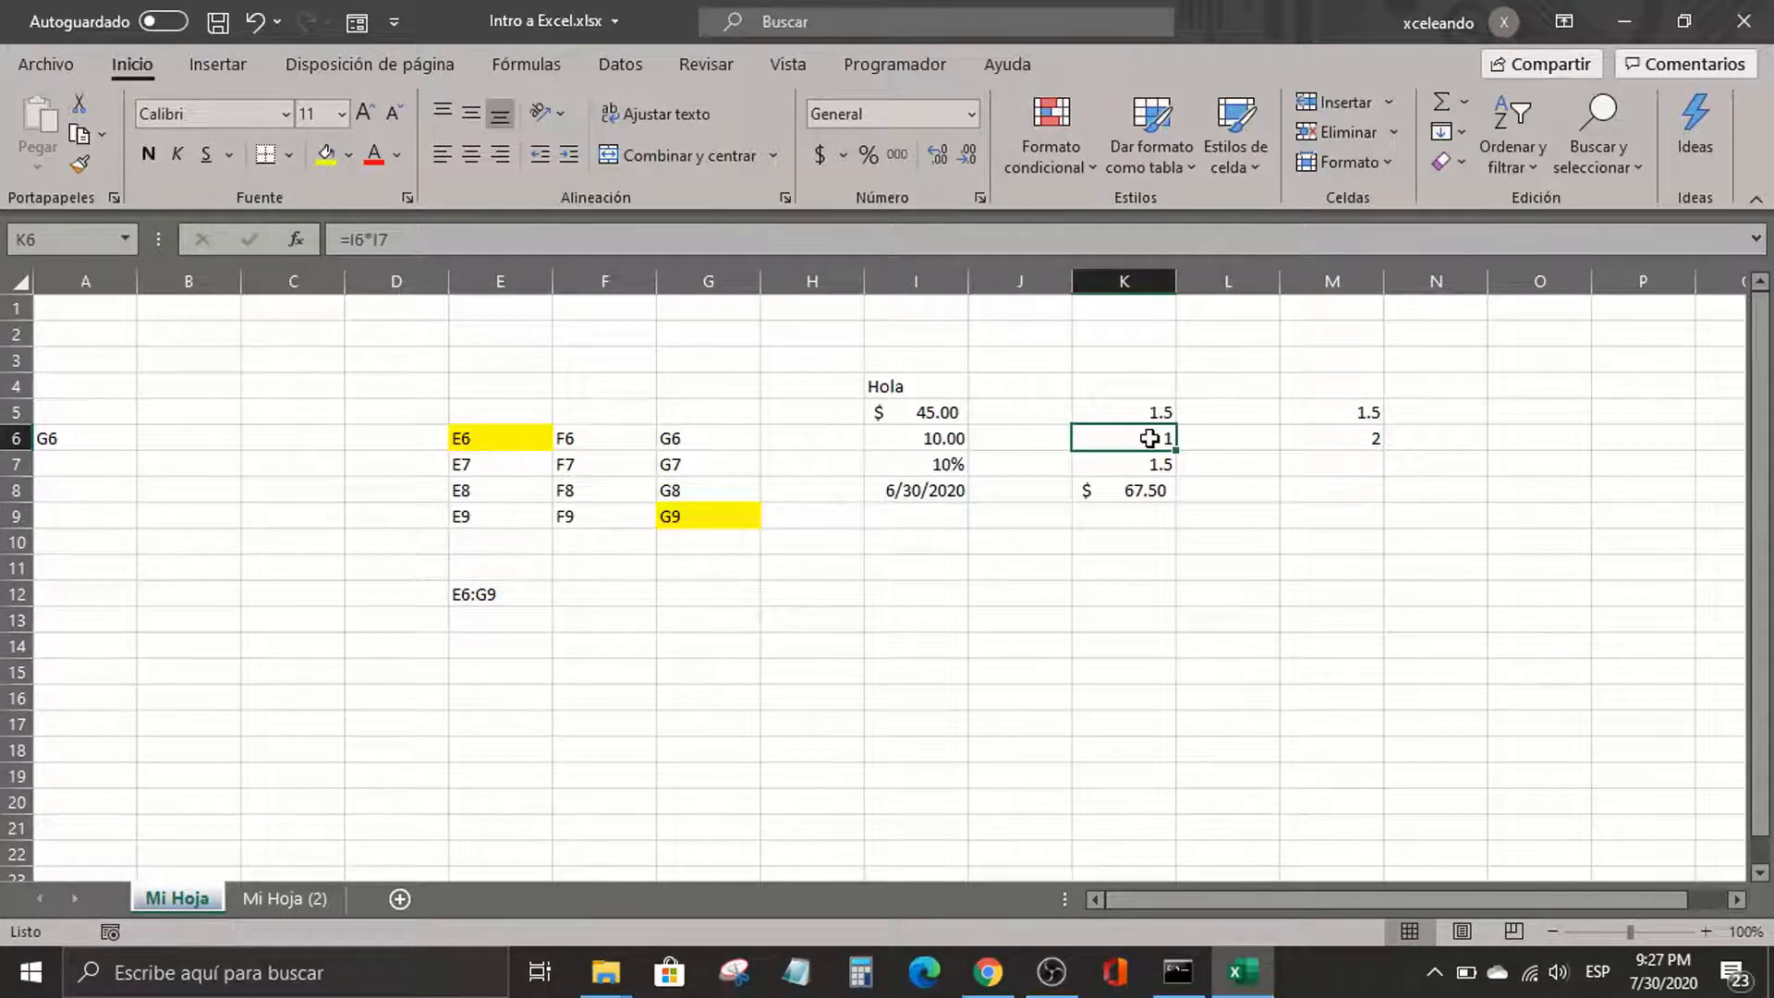
Set I6 to 20 and go to the dependent formula cell K6
click(951, 438)
text(20)
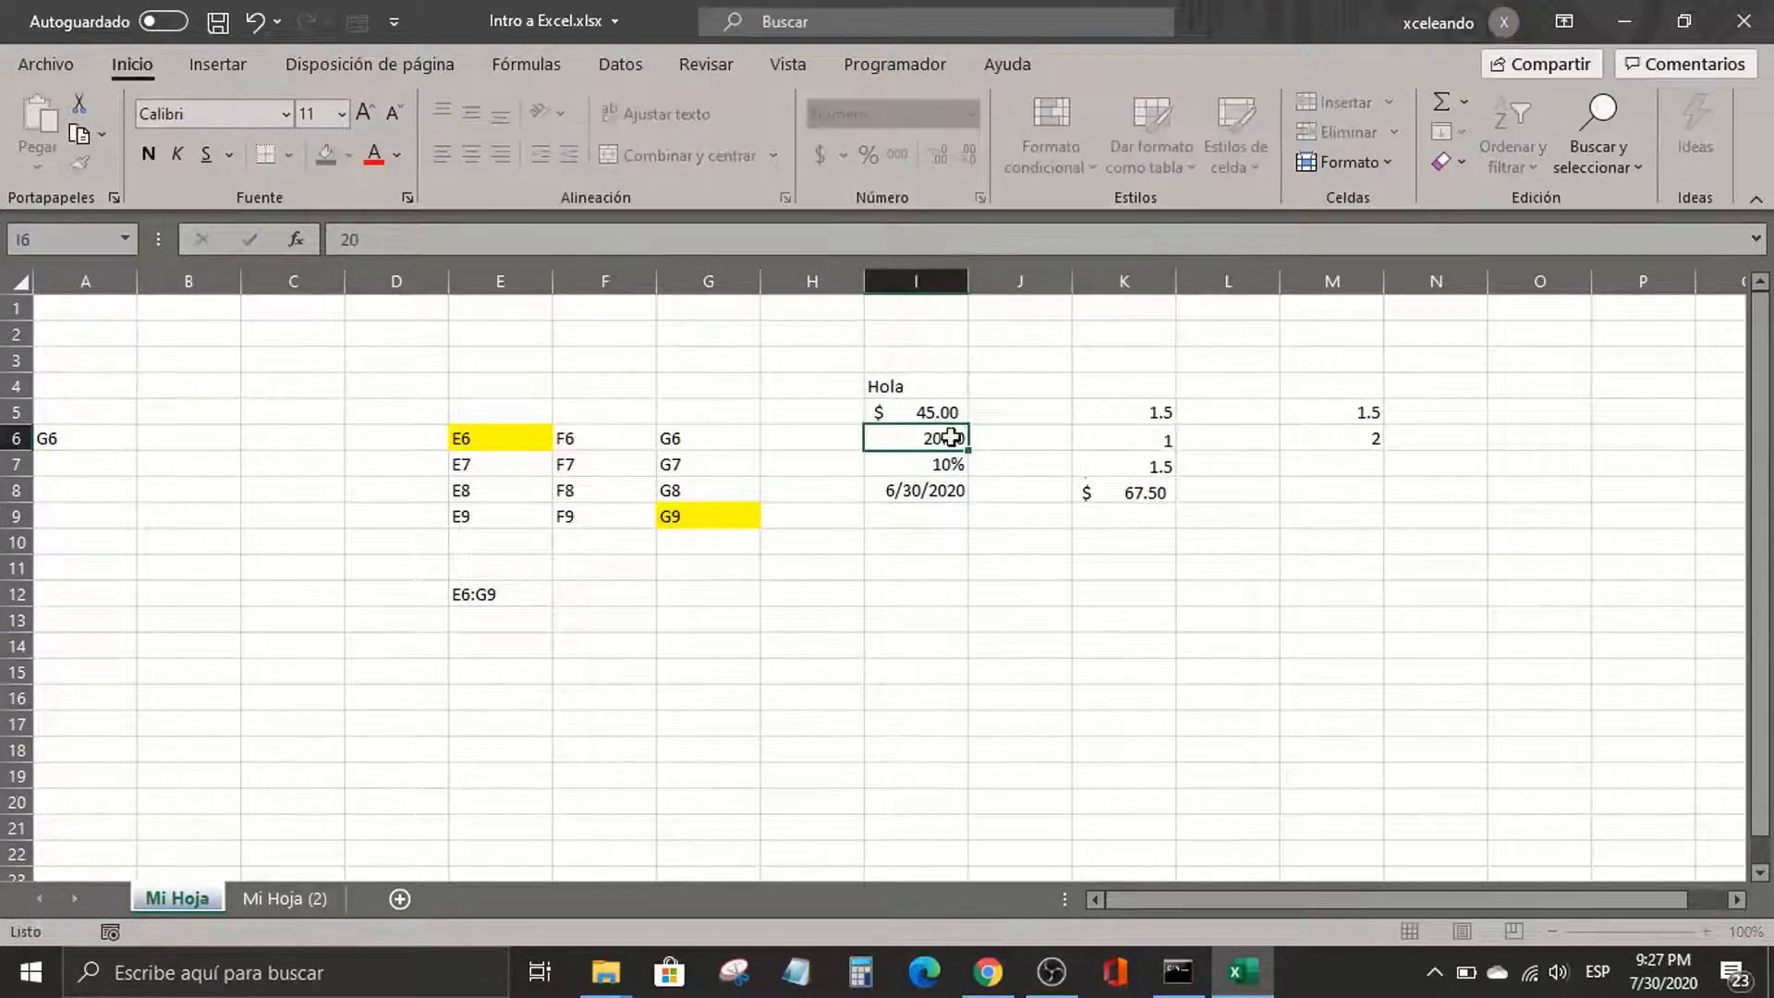
key(Return)
key(Up)
key(Right)
key(Right)
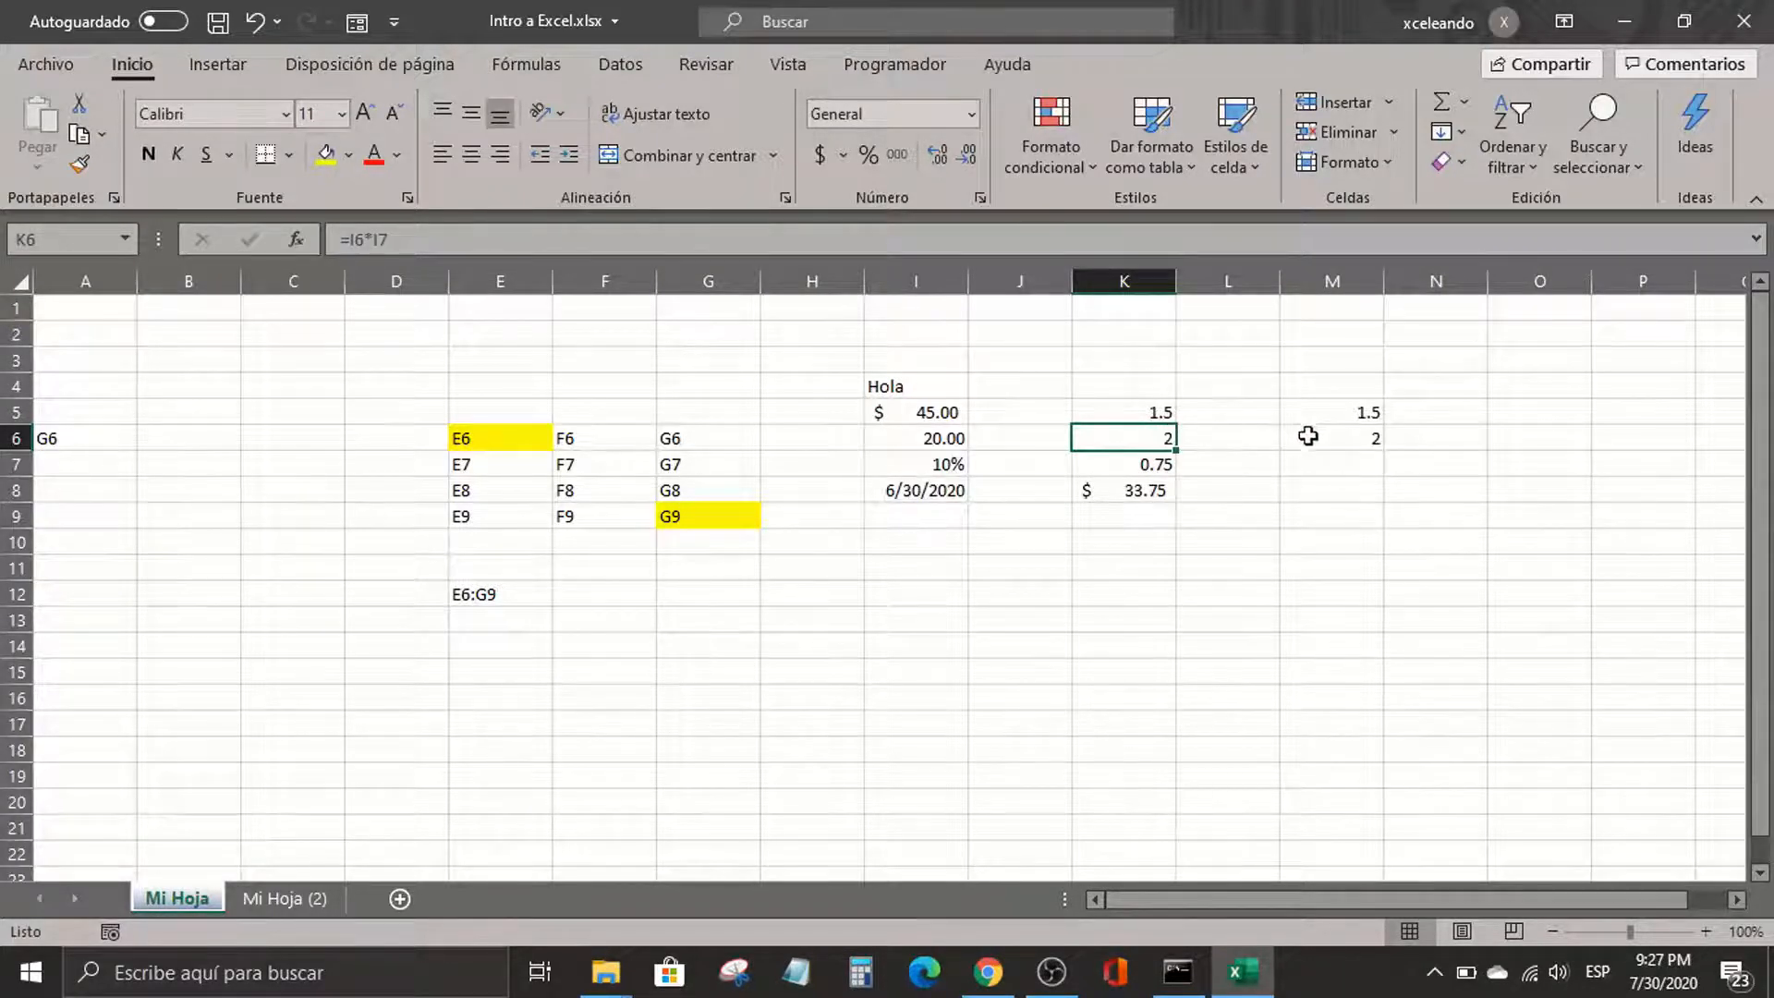
Enter the plain number 2 in M7 as a comparison with the pasted value, and clear the cell
click(1362, 468)
text(2)
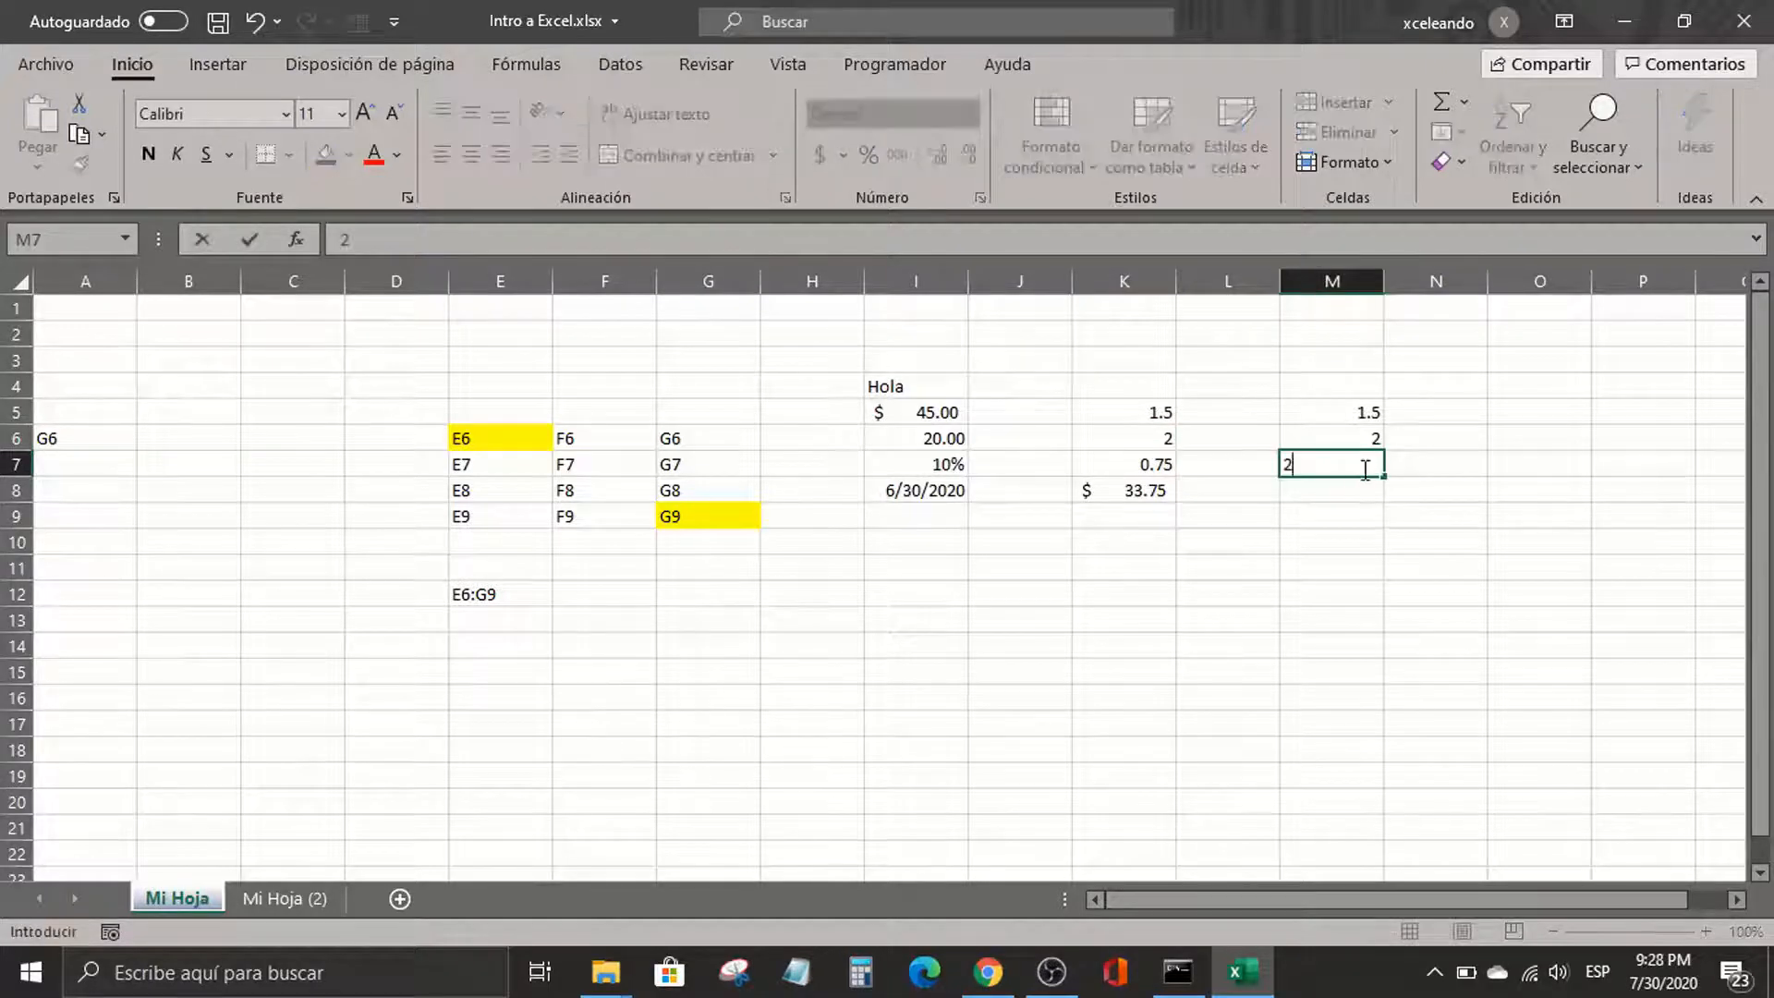
key(Return)
click(1362, 468)
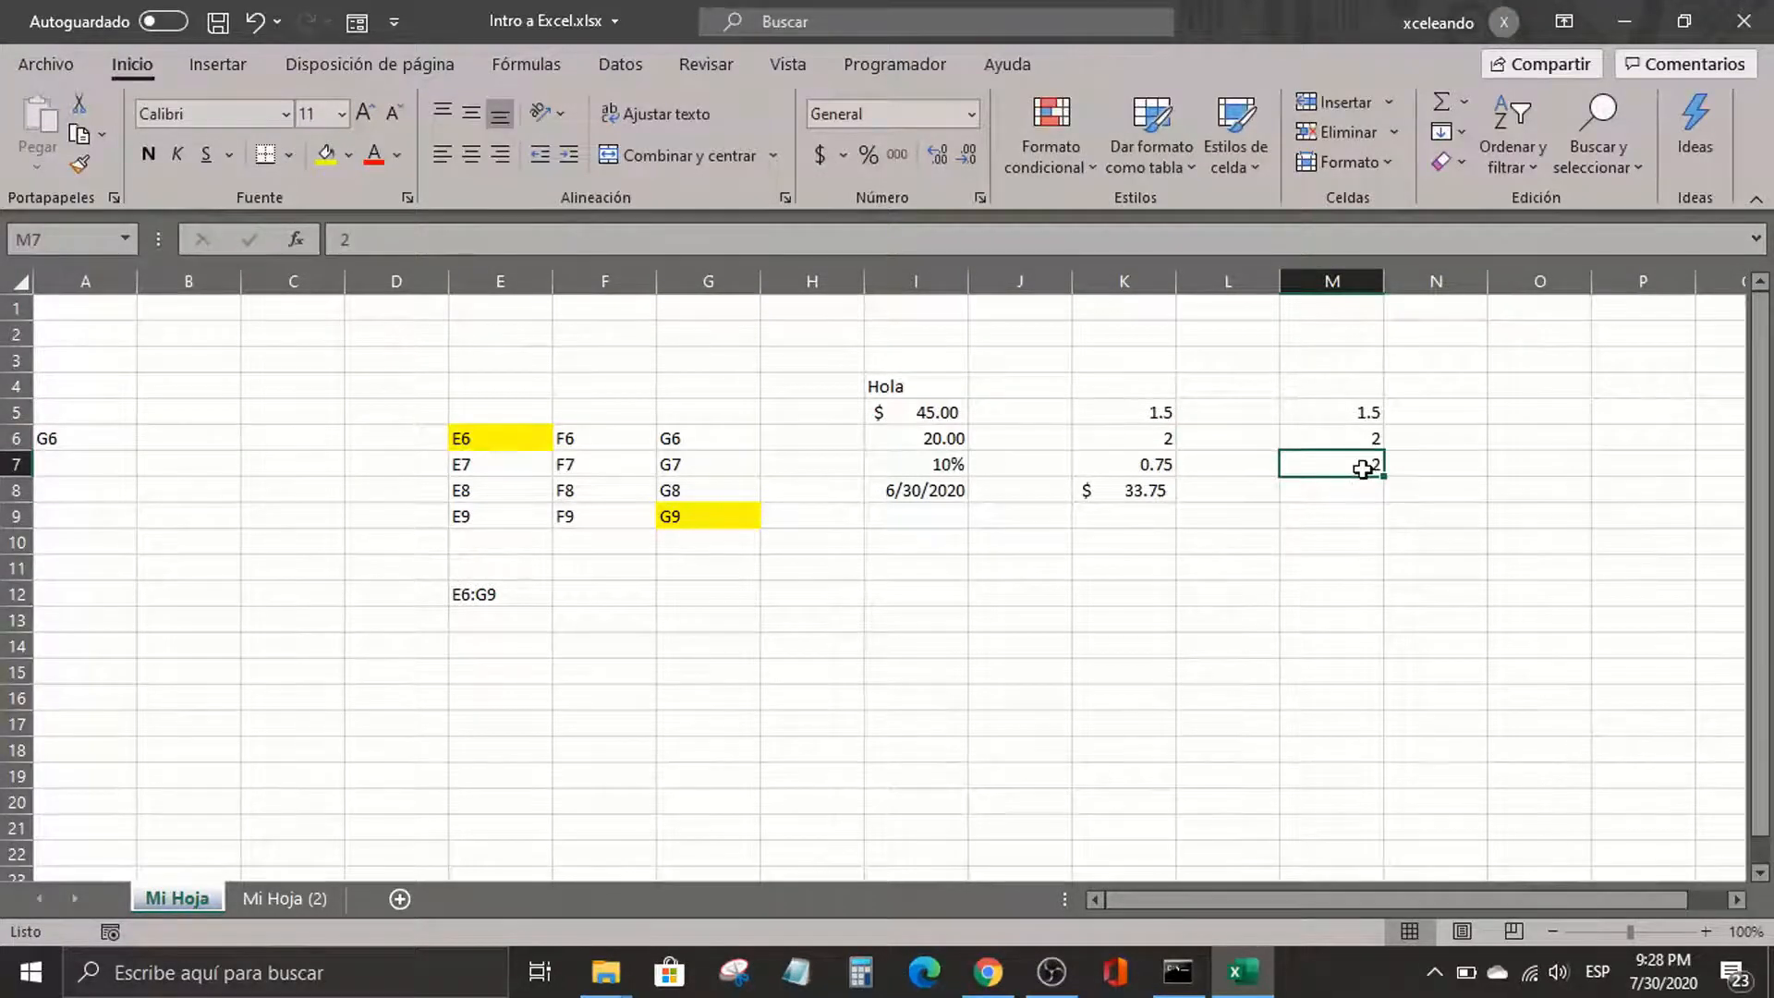
key(BackSpace)
key(Return)
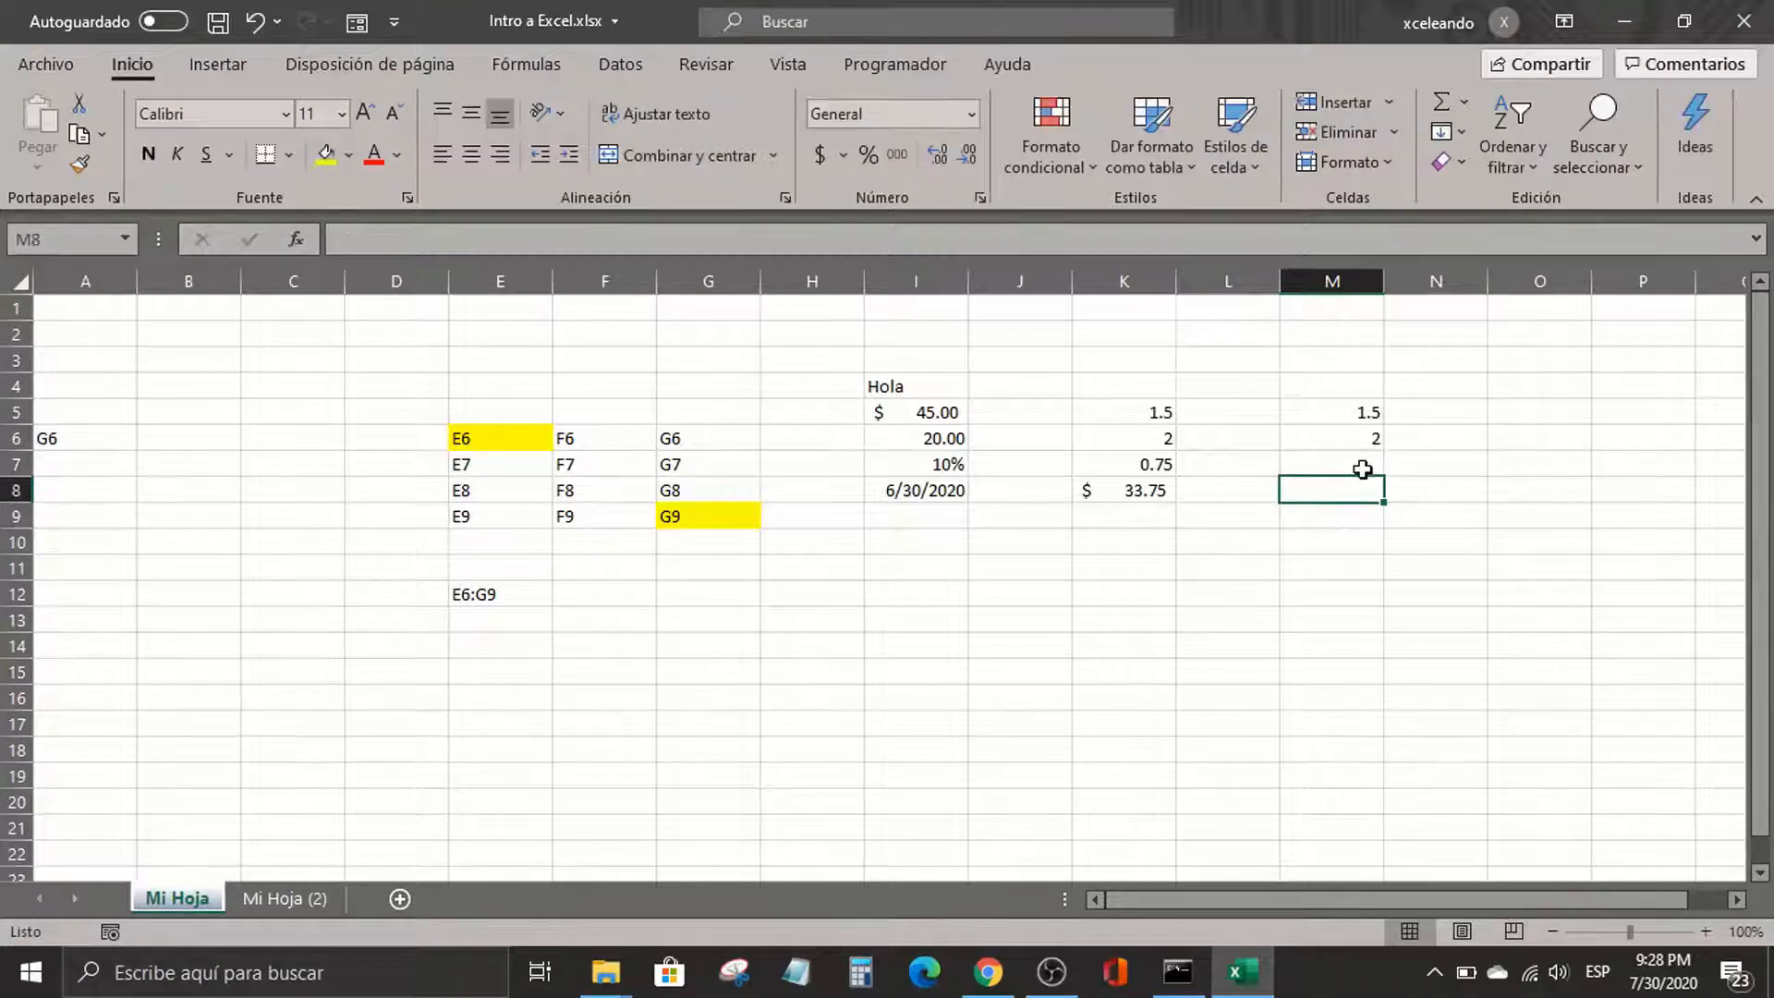
Compare the contents of K6 and M6 to distinguish the original formula from the pasted value
key(Up)
key(Up)
key(Left)
key(Left)
key(Right)
key(Right)
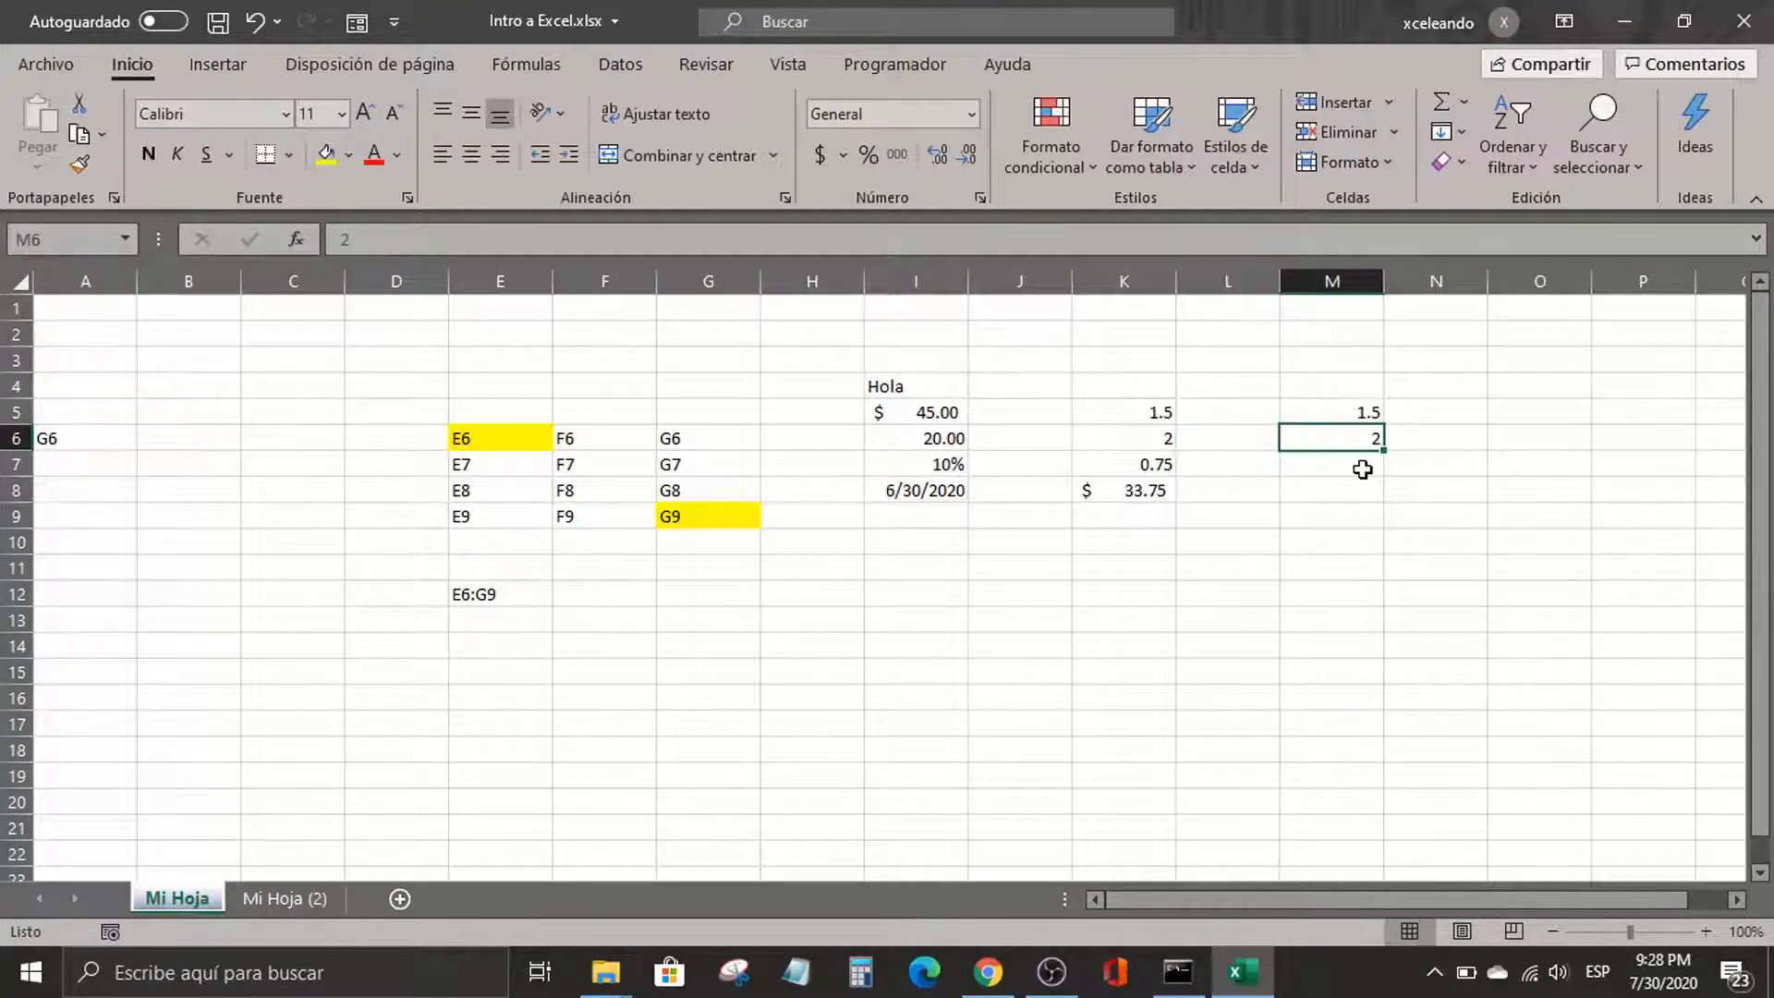
key(Left)
key(Left)
key(Right)
key(Right)
key(Left)
key(Left)
key(Right)
key(Right)
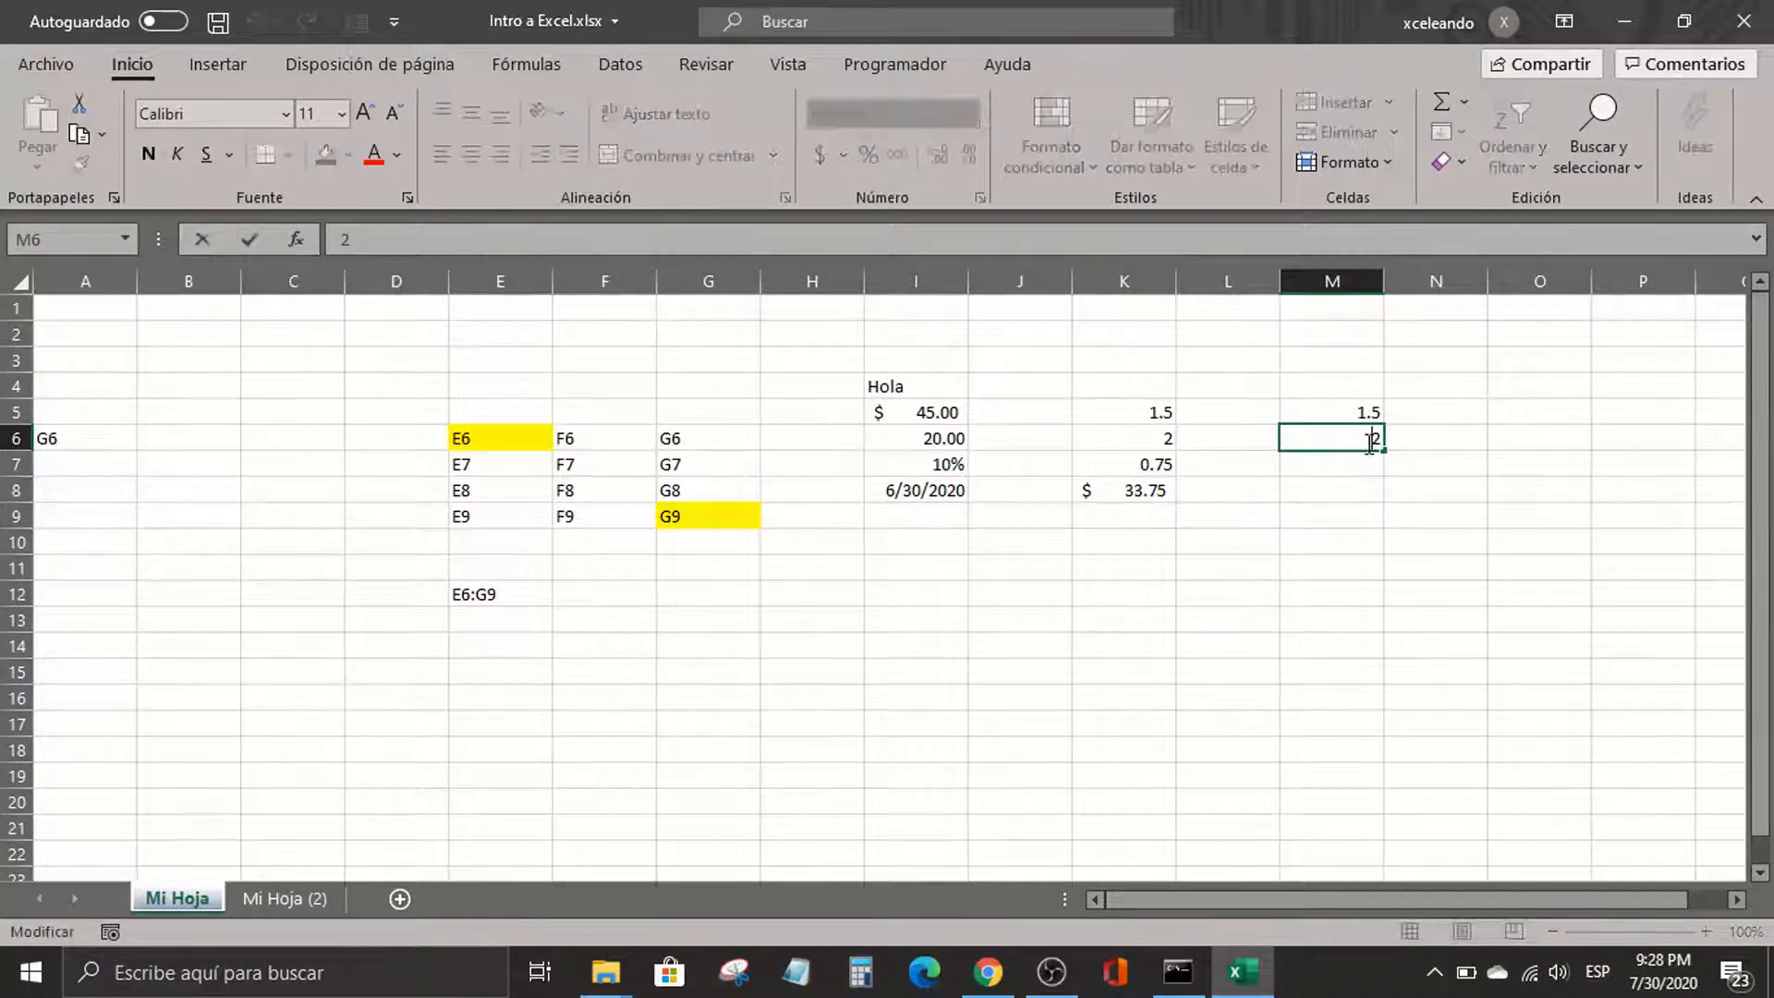
key(Down)
key(Up)
key(Left)
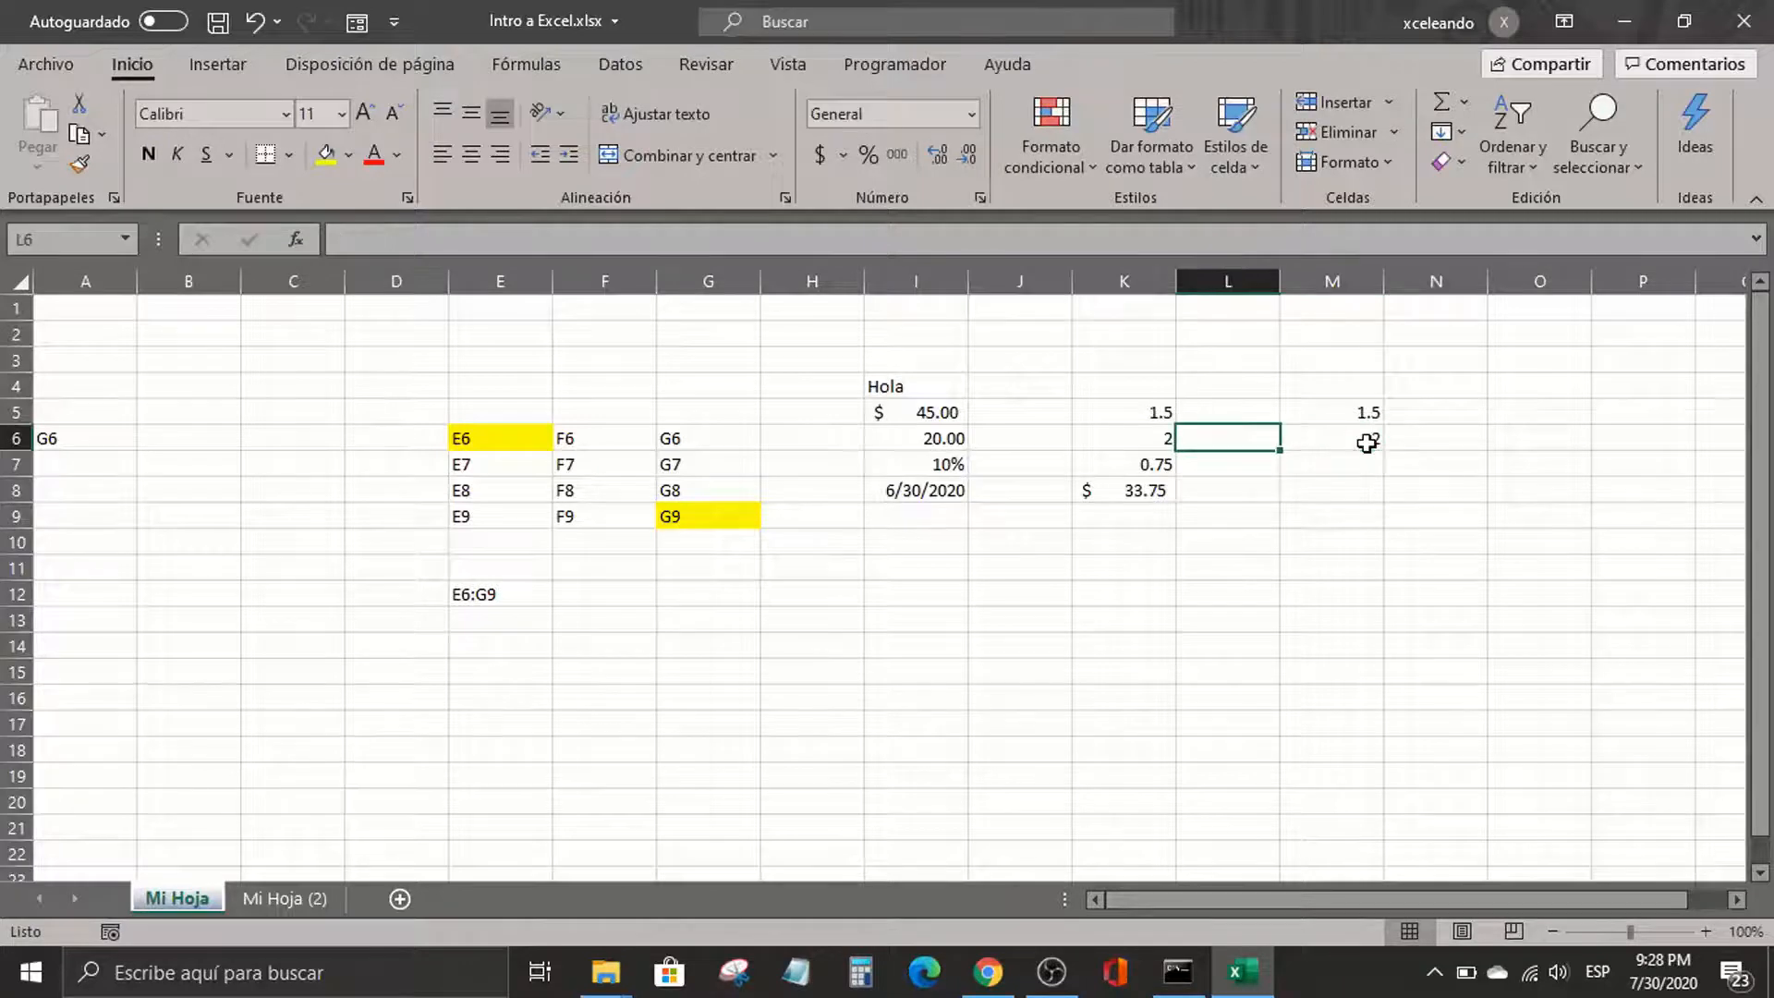
Recheck the formula in K6 against the value-only content of M6
key(Left)
key(Right)
key(Right)
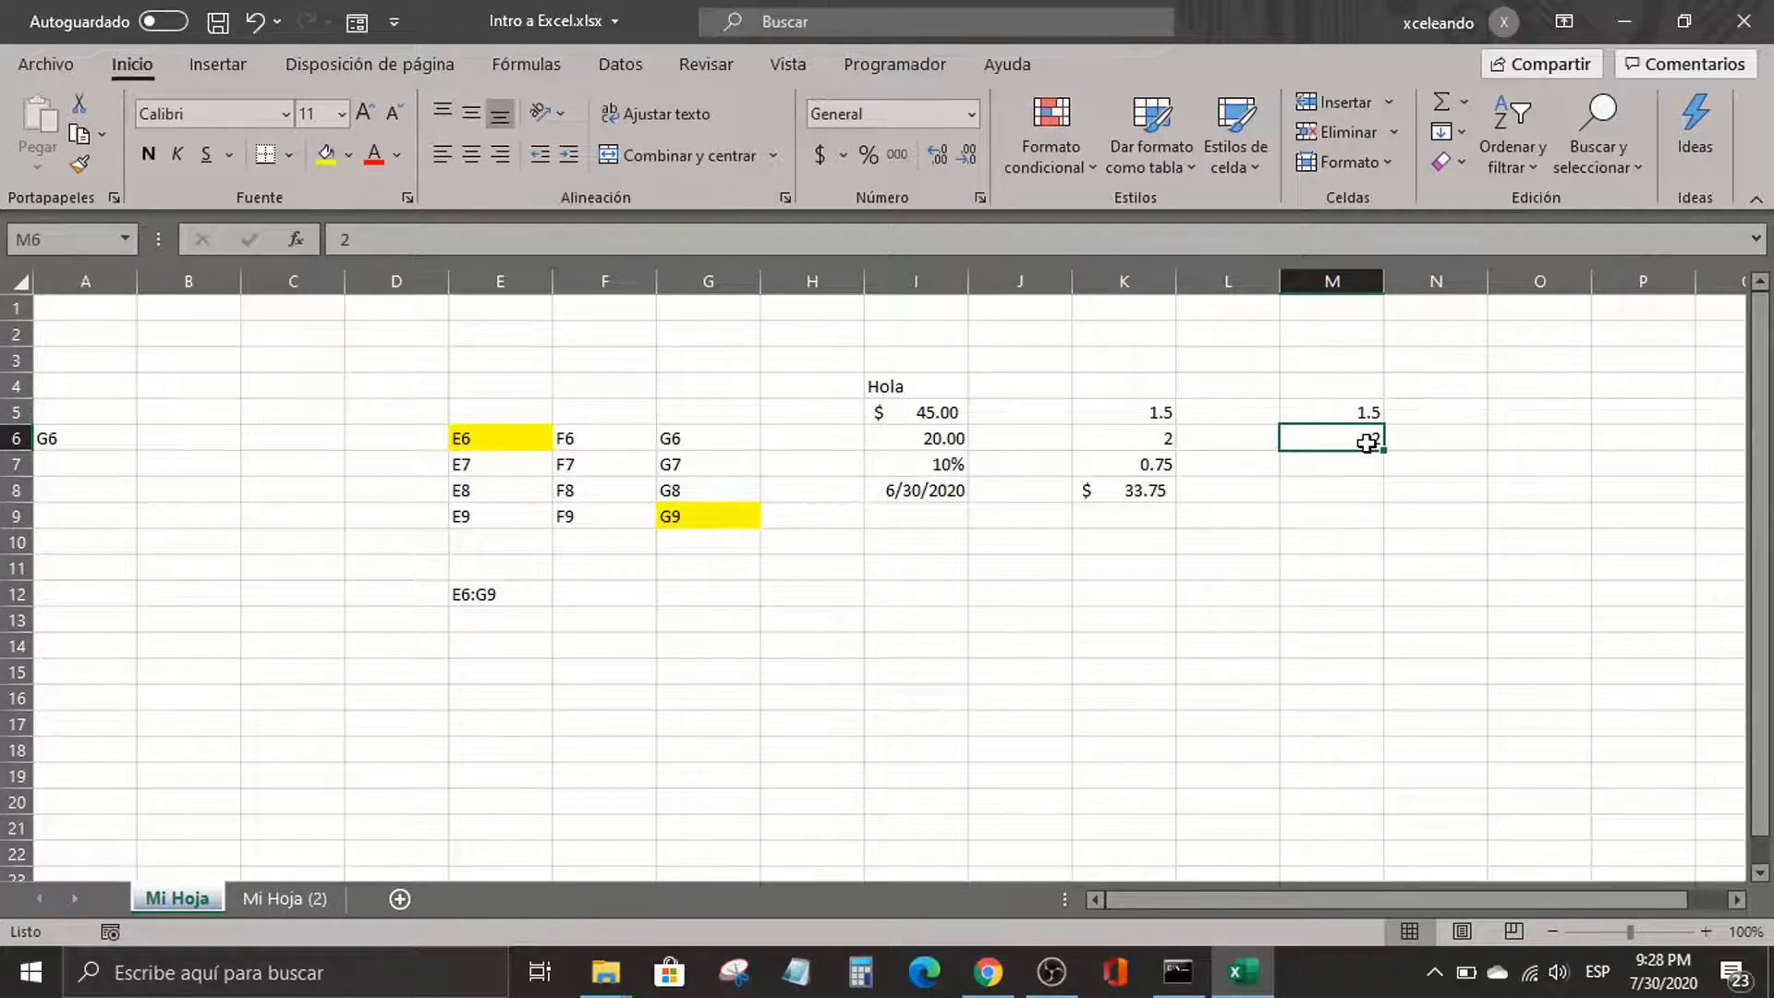
Make both references in K6's formula absolute so that it reads =$I$6*$I$7
double_click(1140, 441)
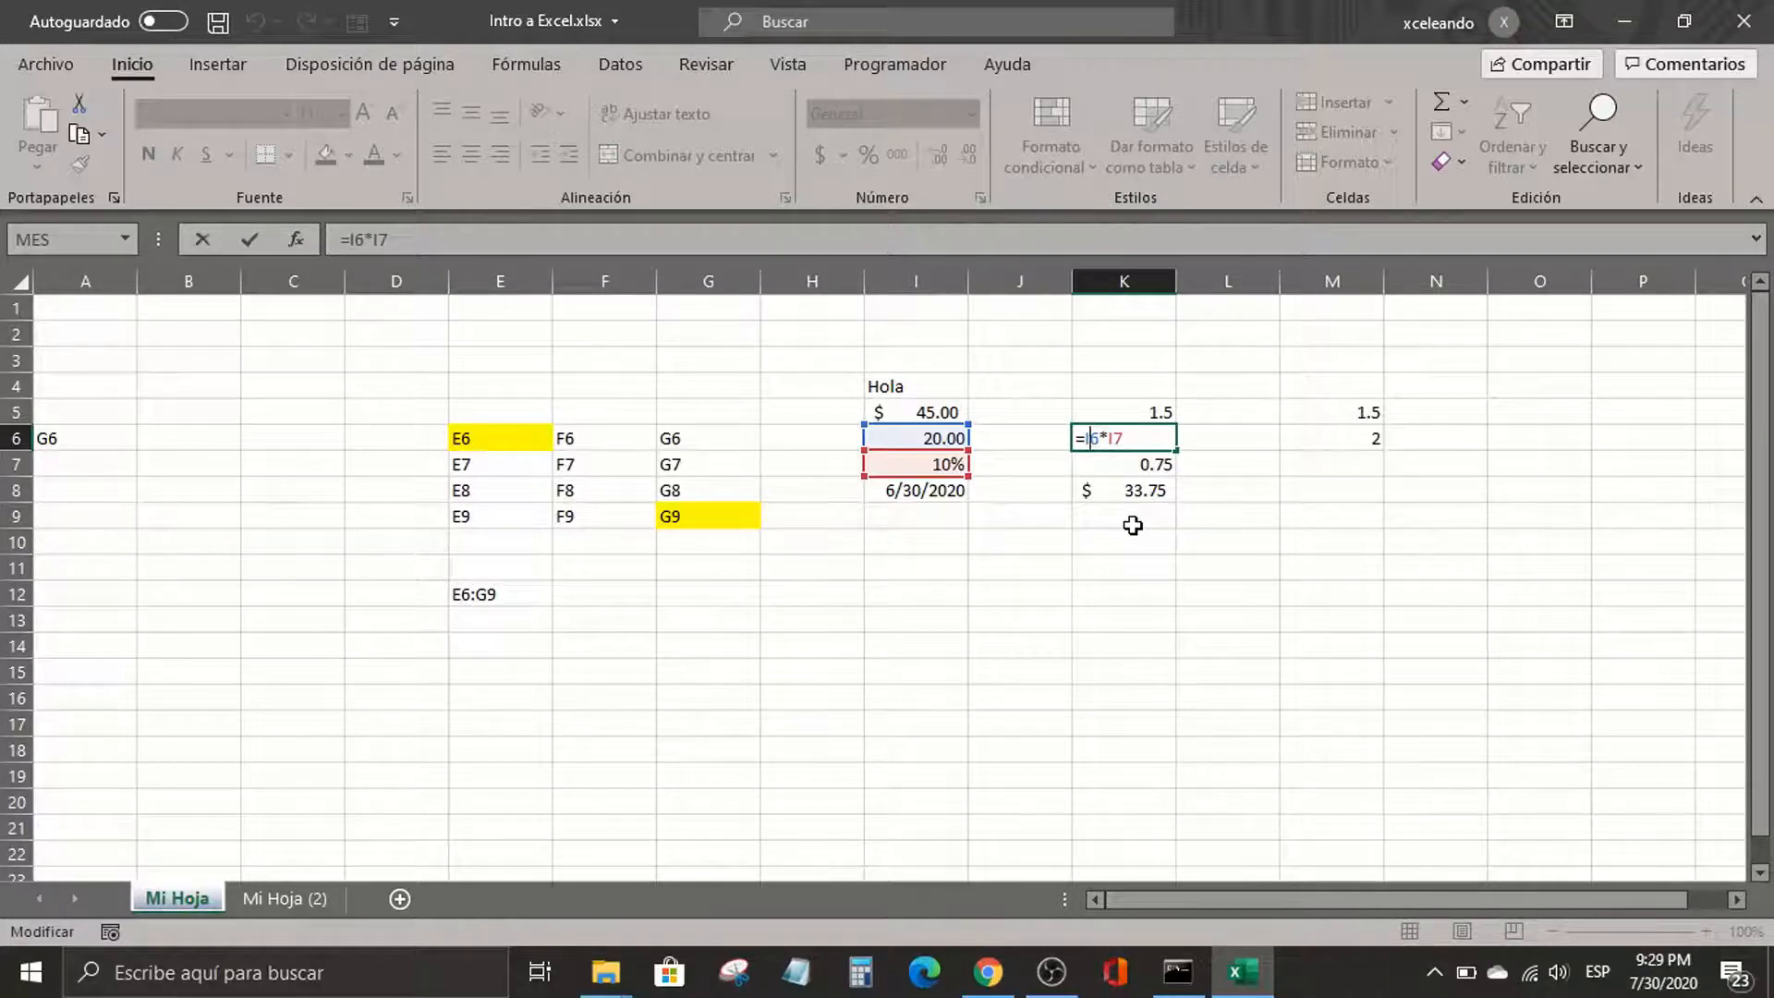
key(F4)
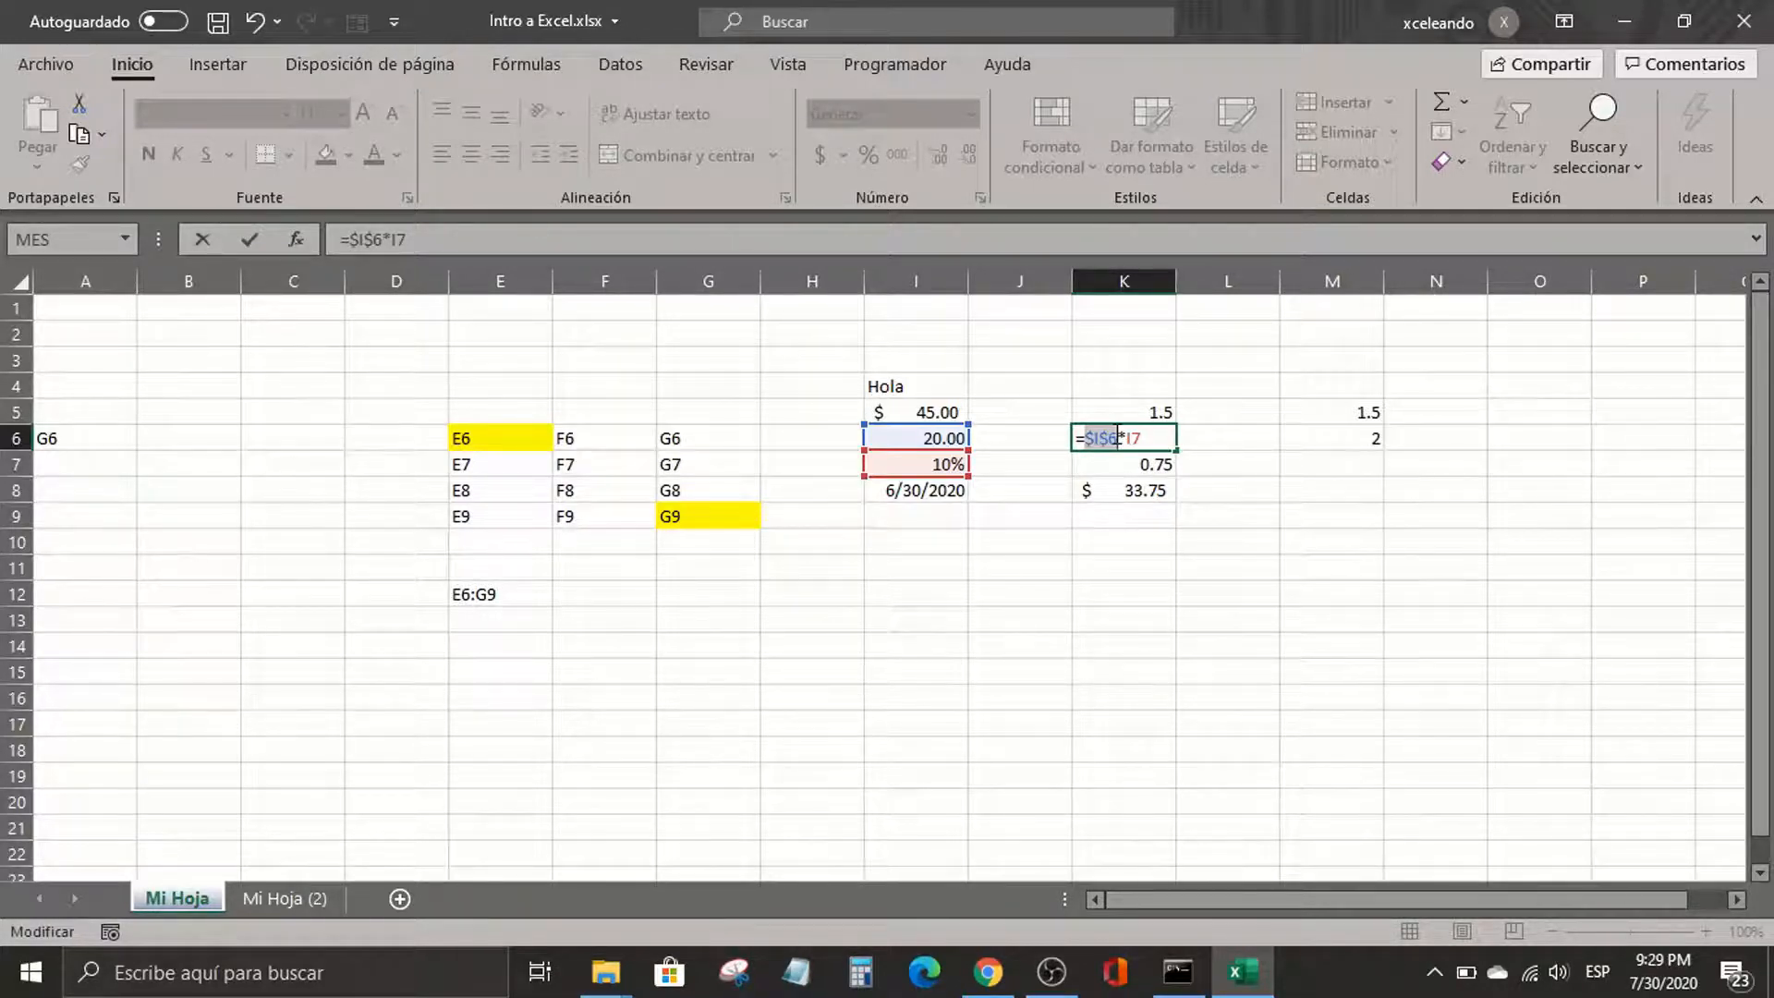
click(1138, 438)
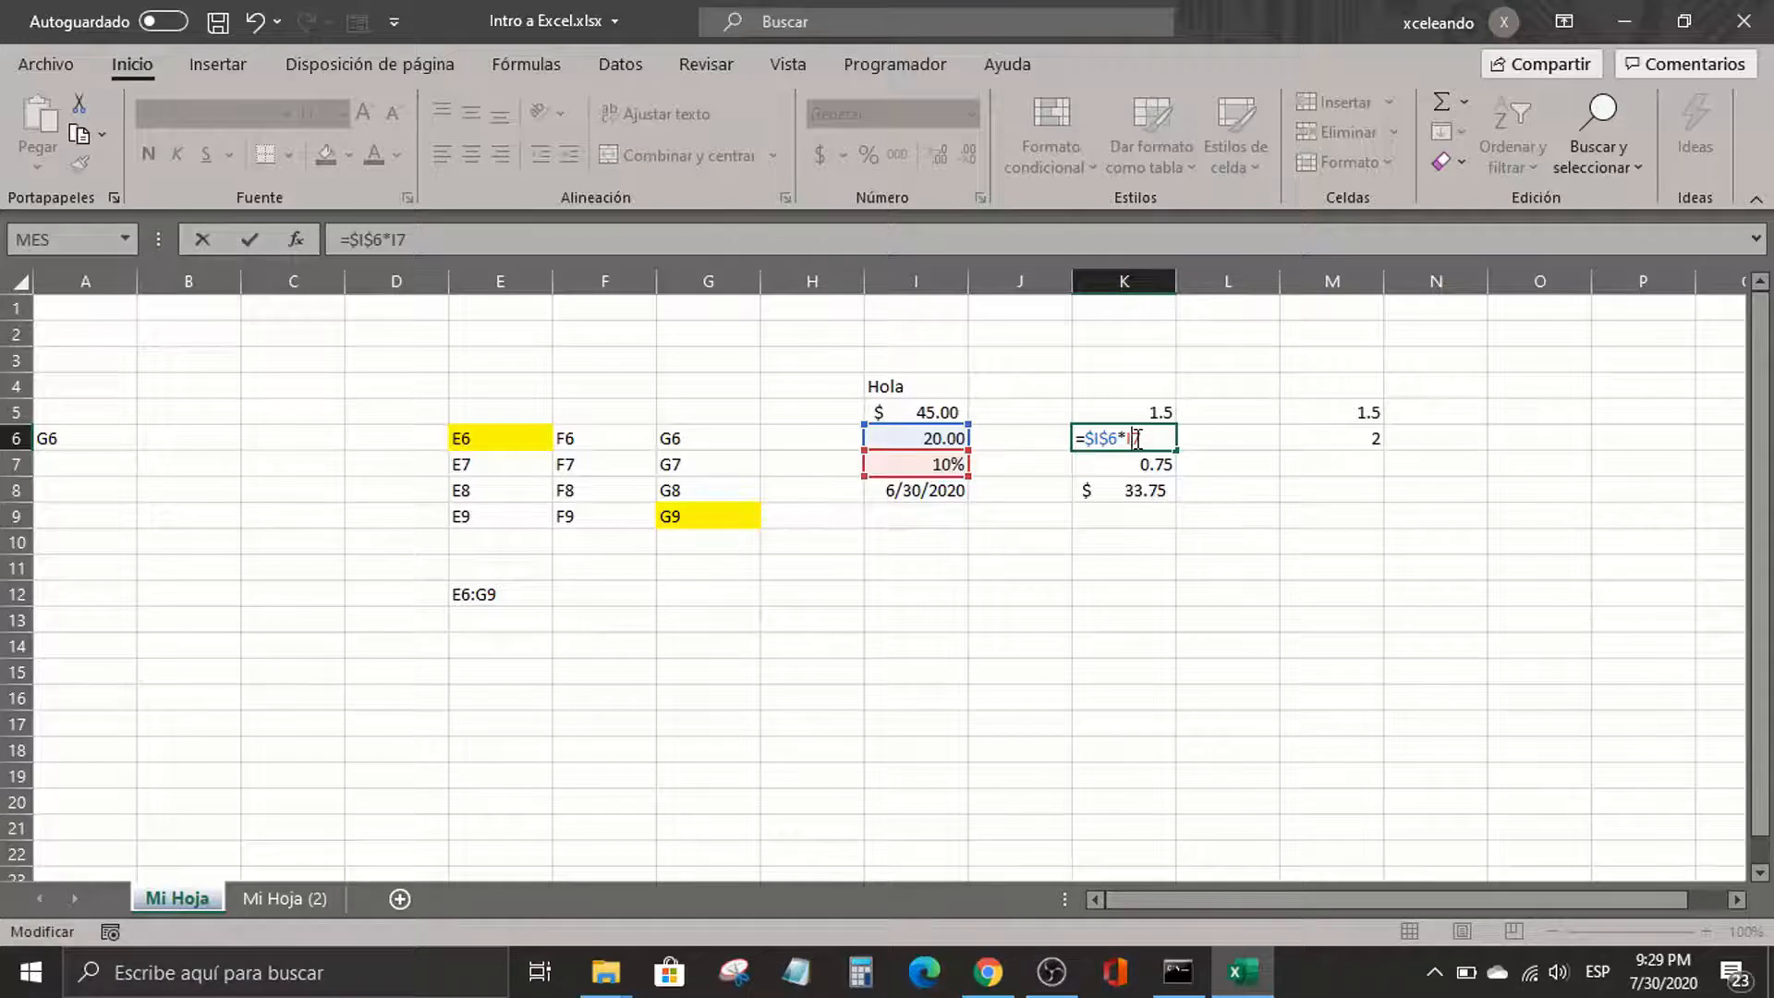
key(F4)
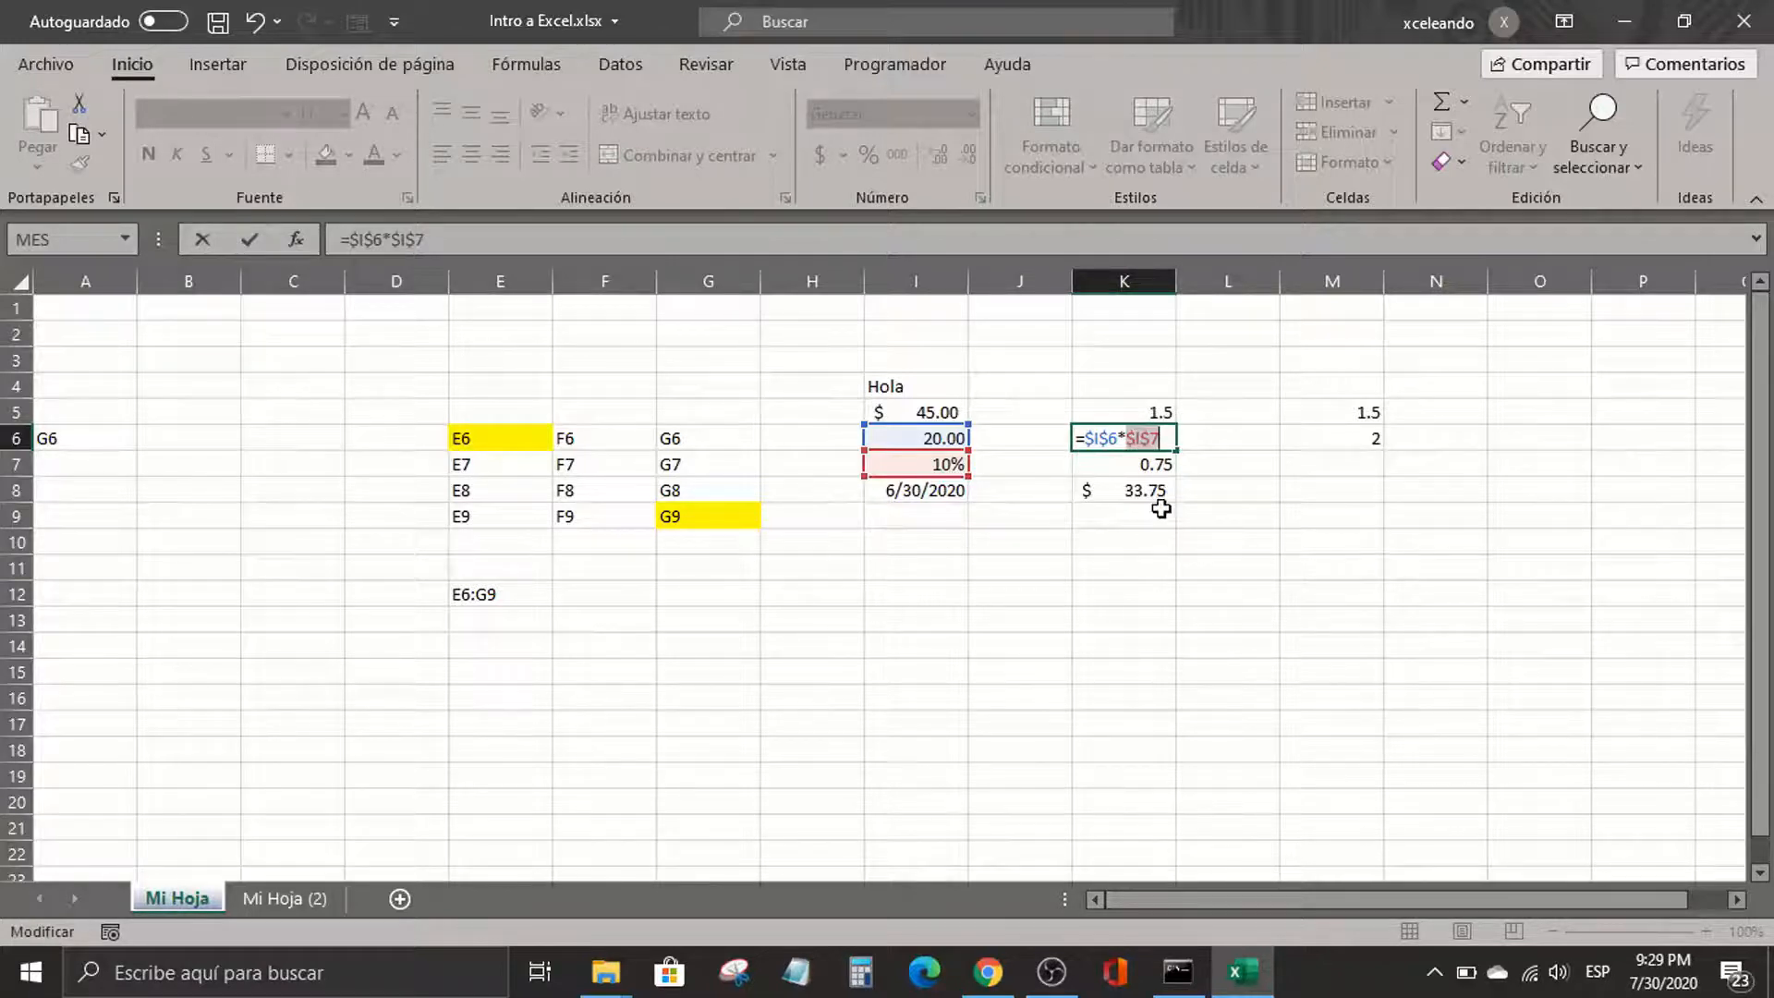
key(Return)
key(Up)
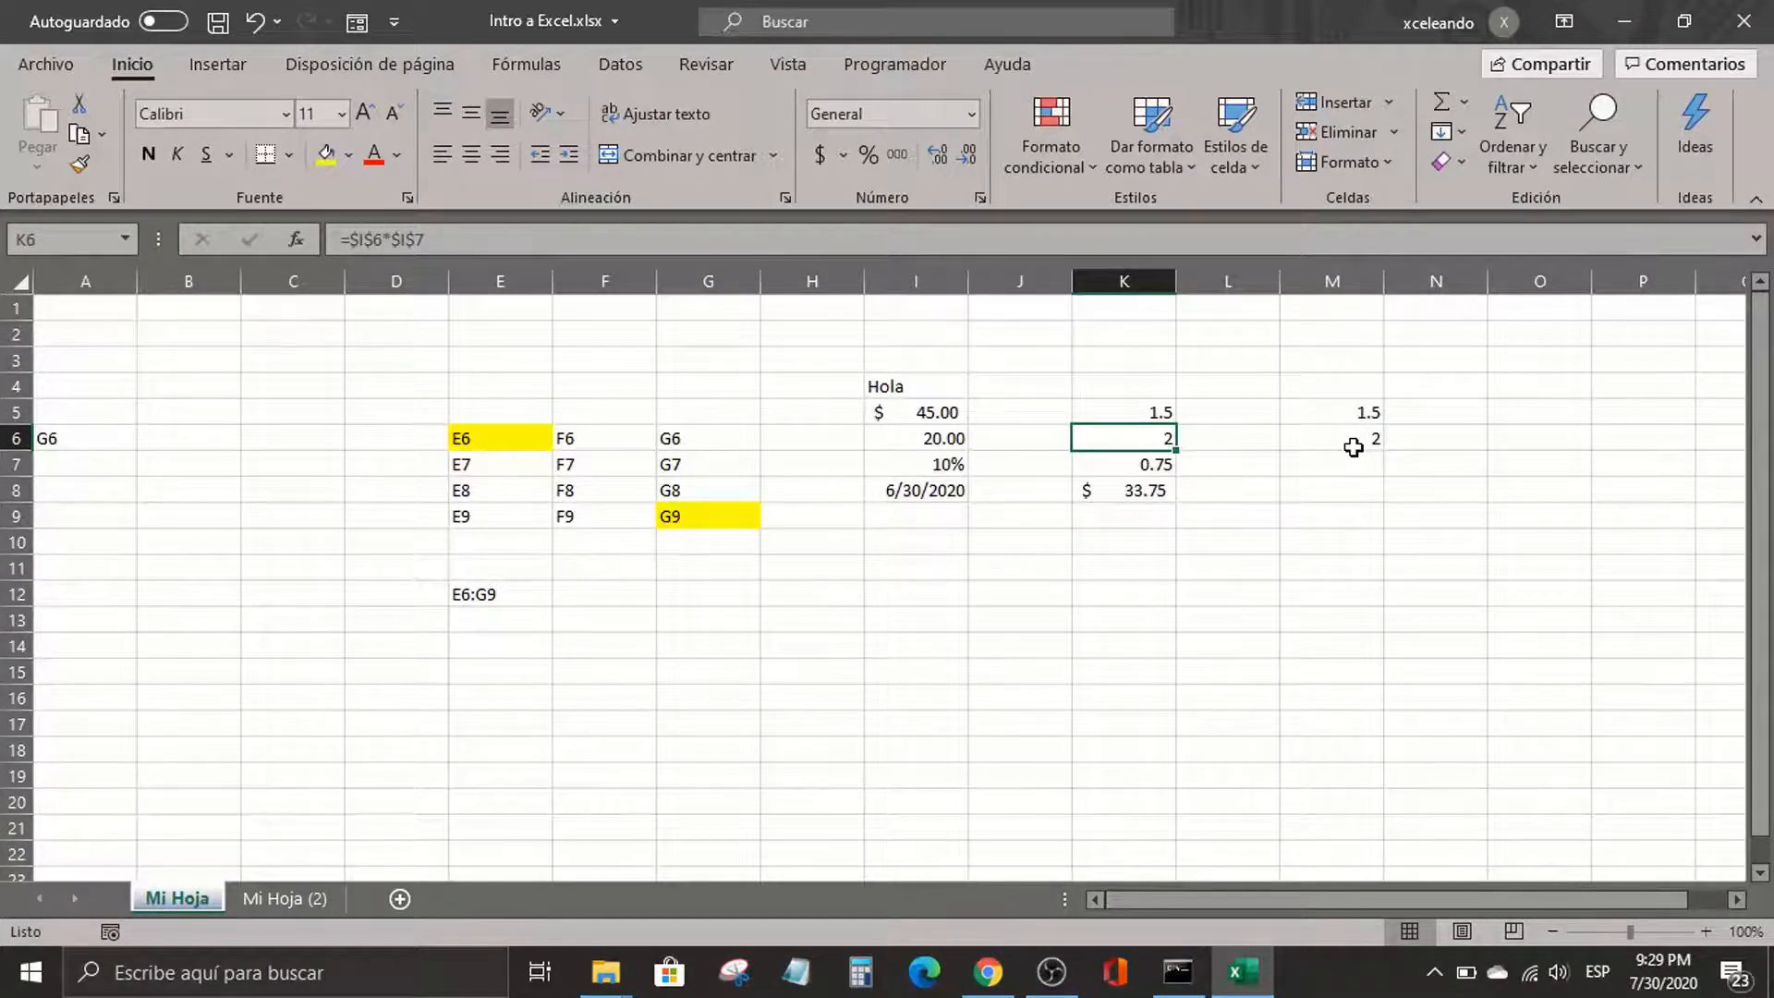
Copy K6, paste only its formula into M6, and inspect the pasted formula's references
right_click(1127, 435)
click(1178, 274)
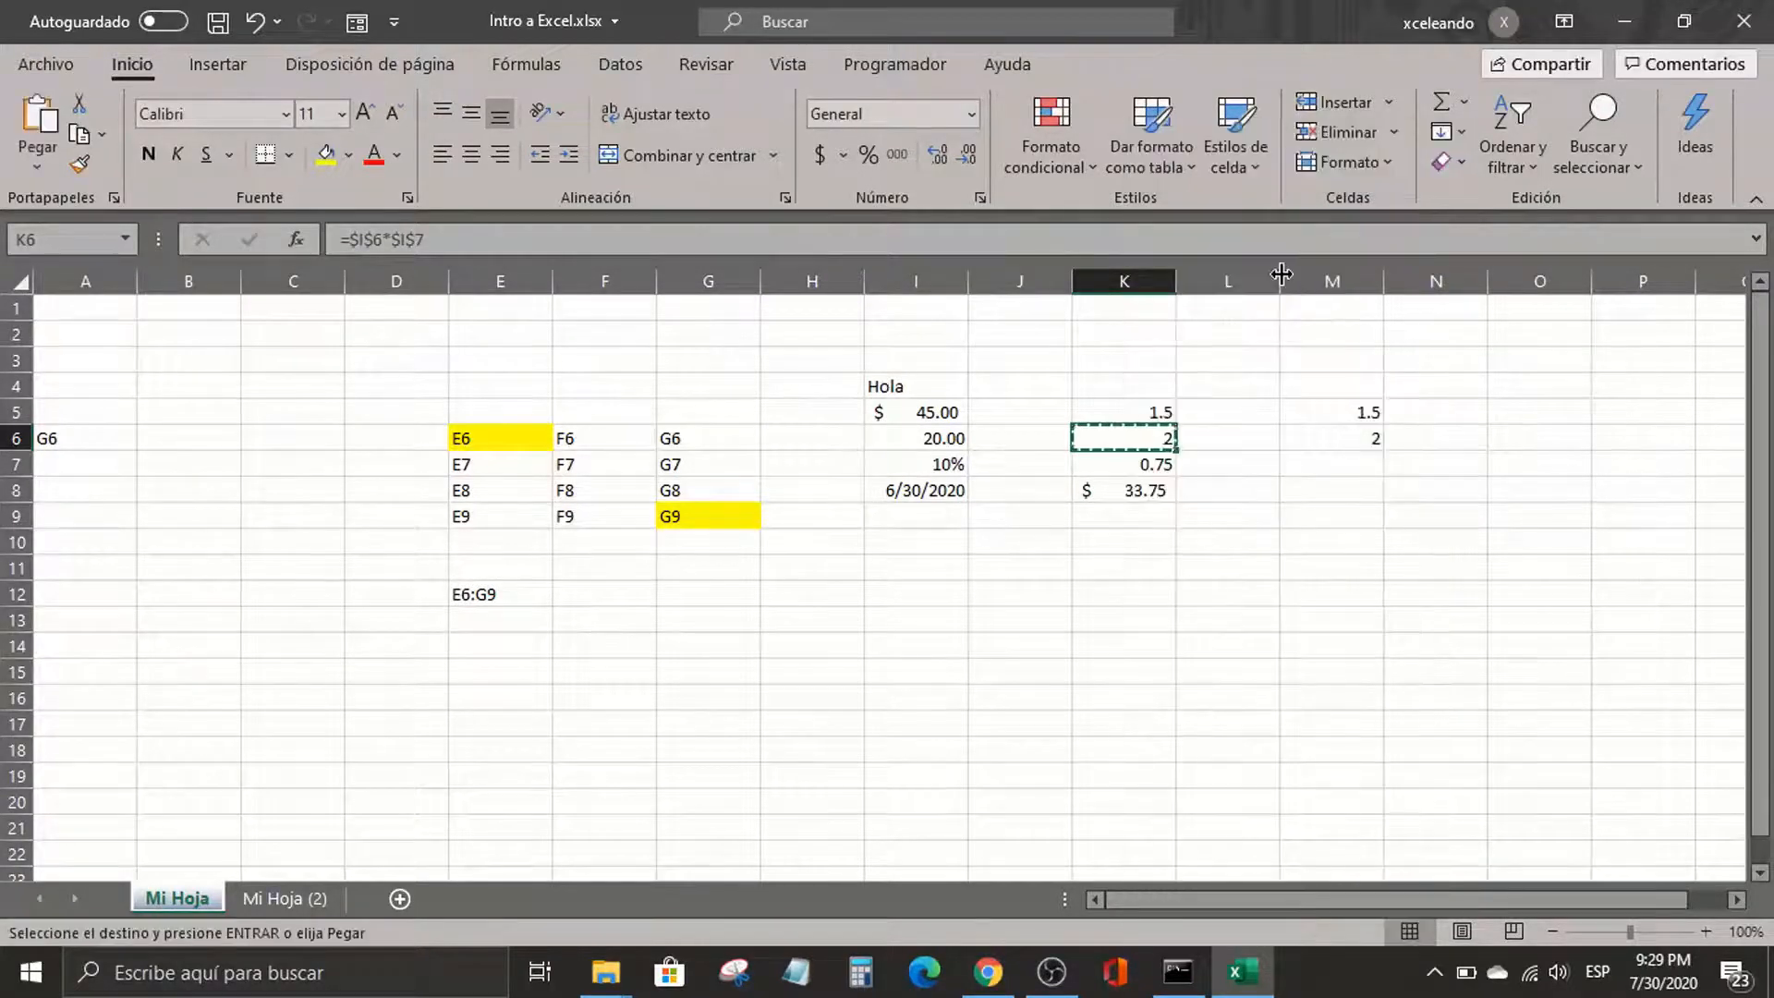
right_click(1329, 435)
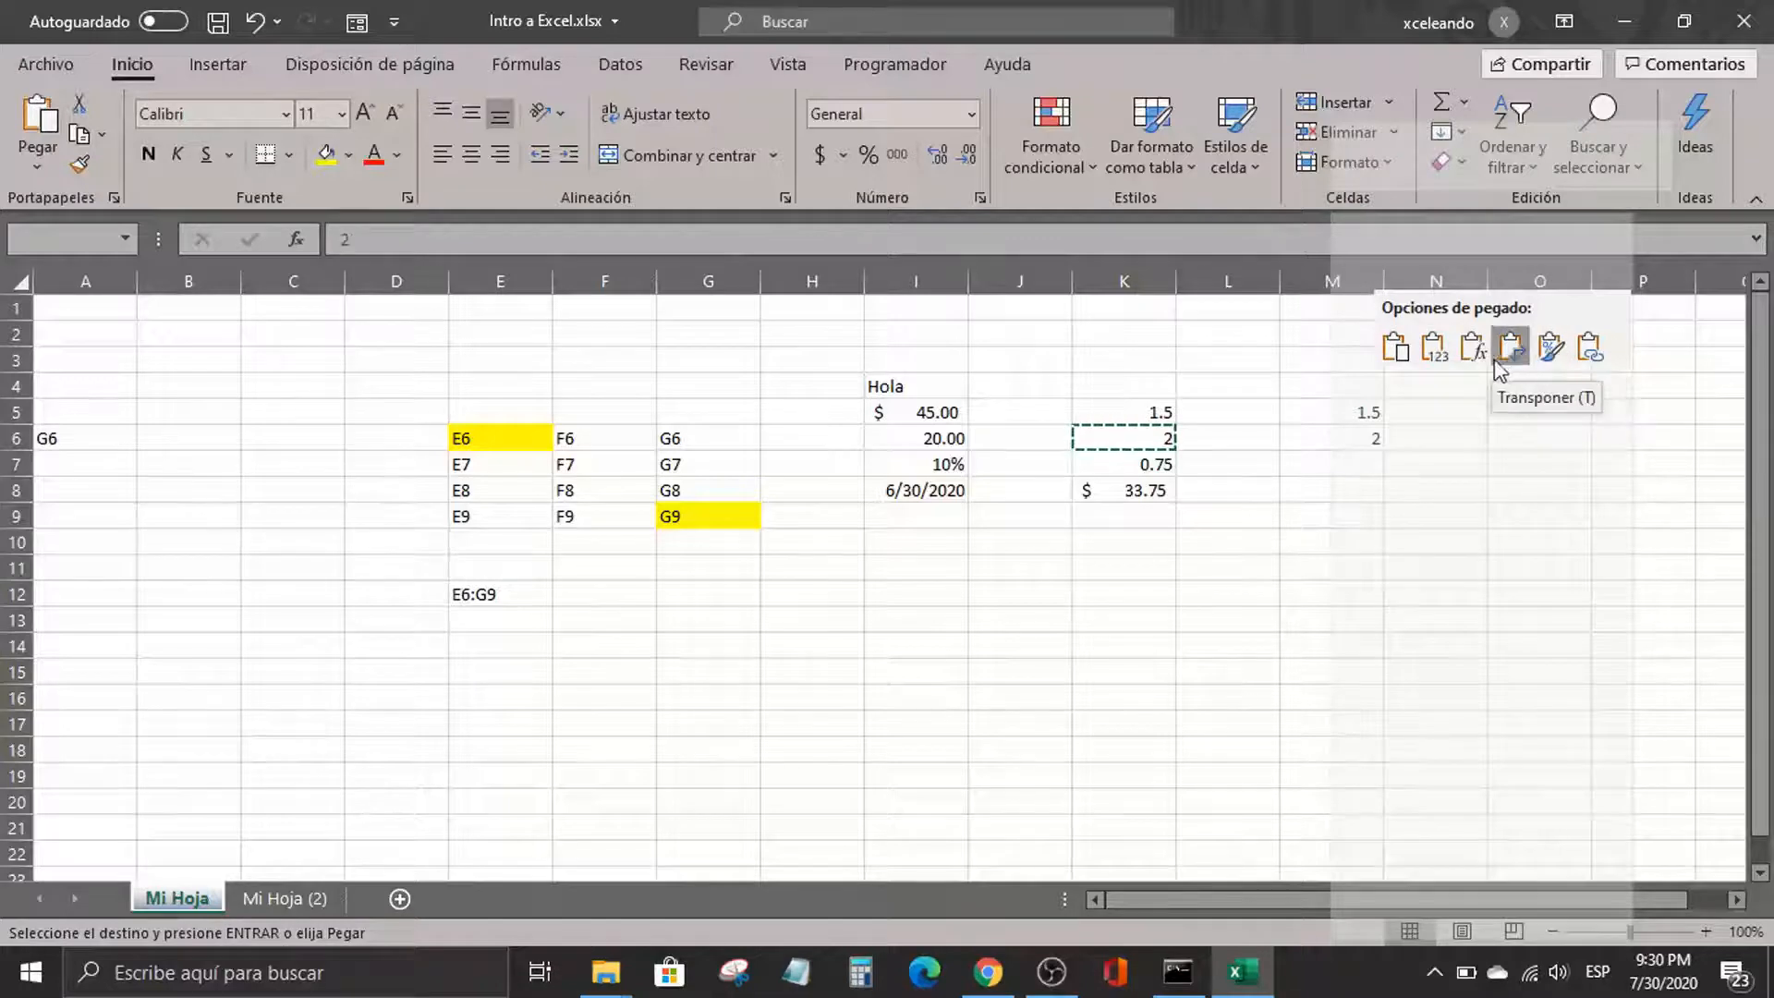
click(1471, 349)
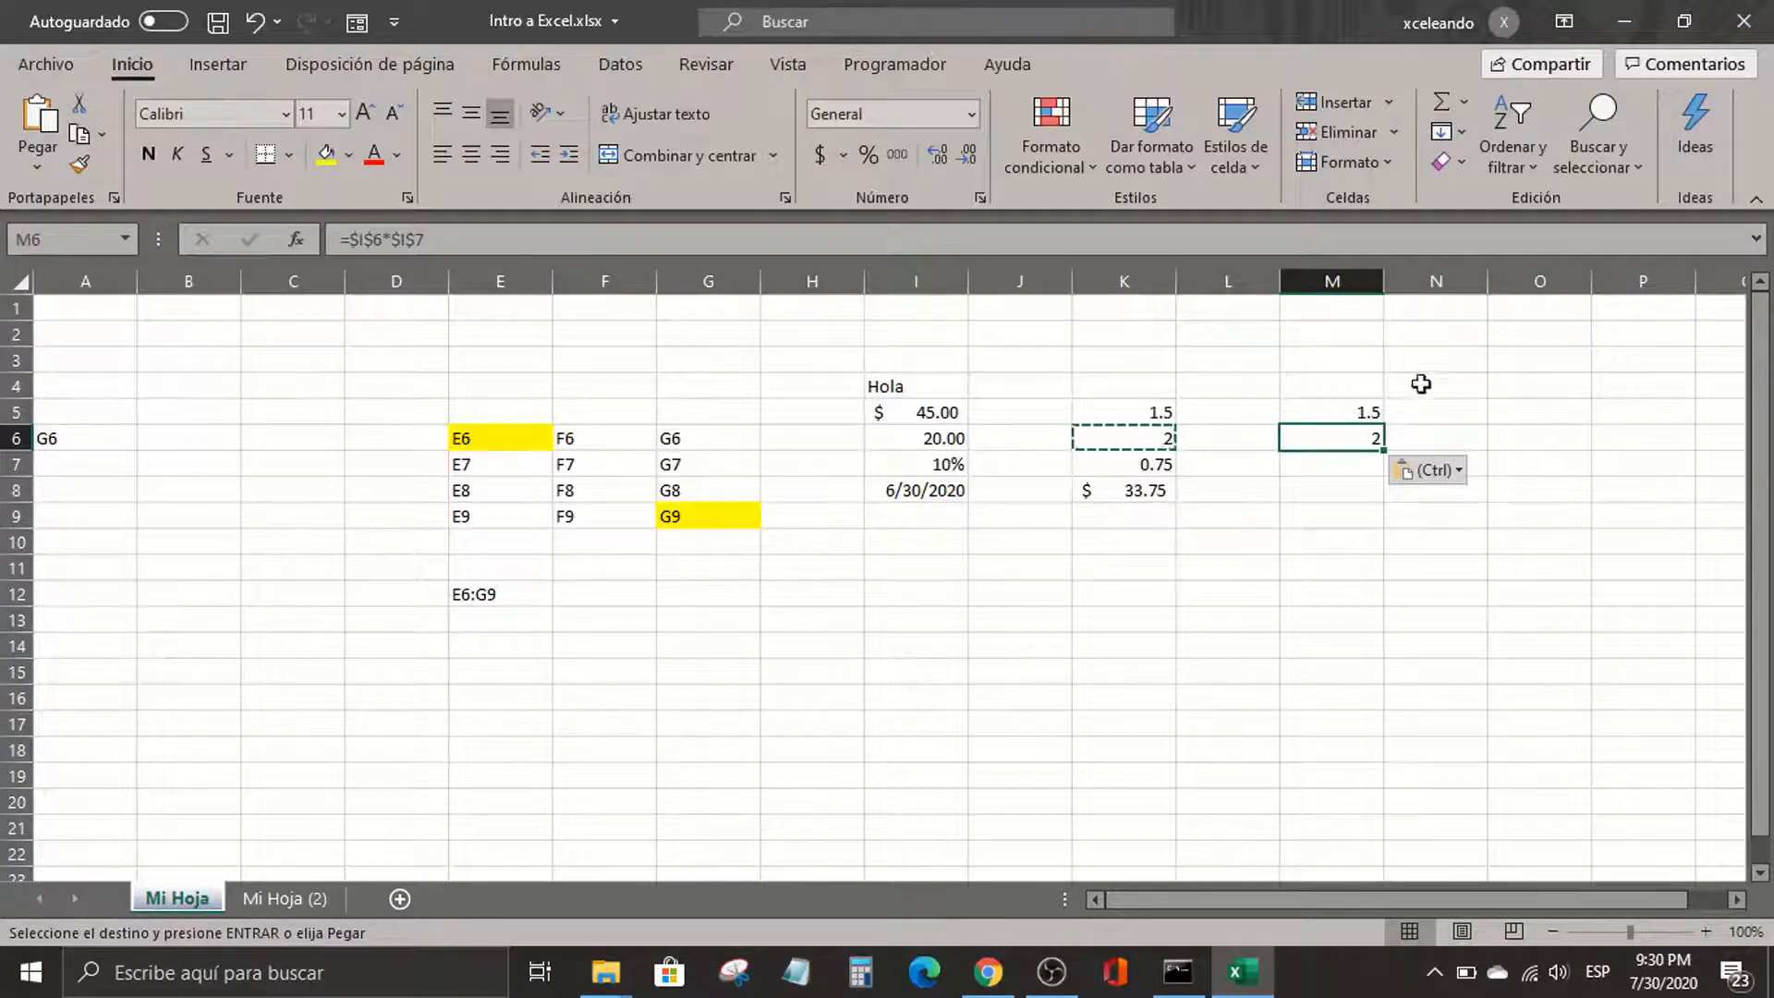
double_click(1366, 438)
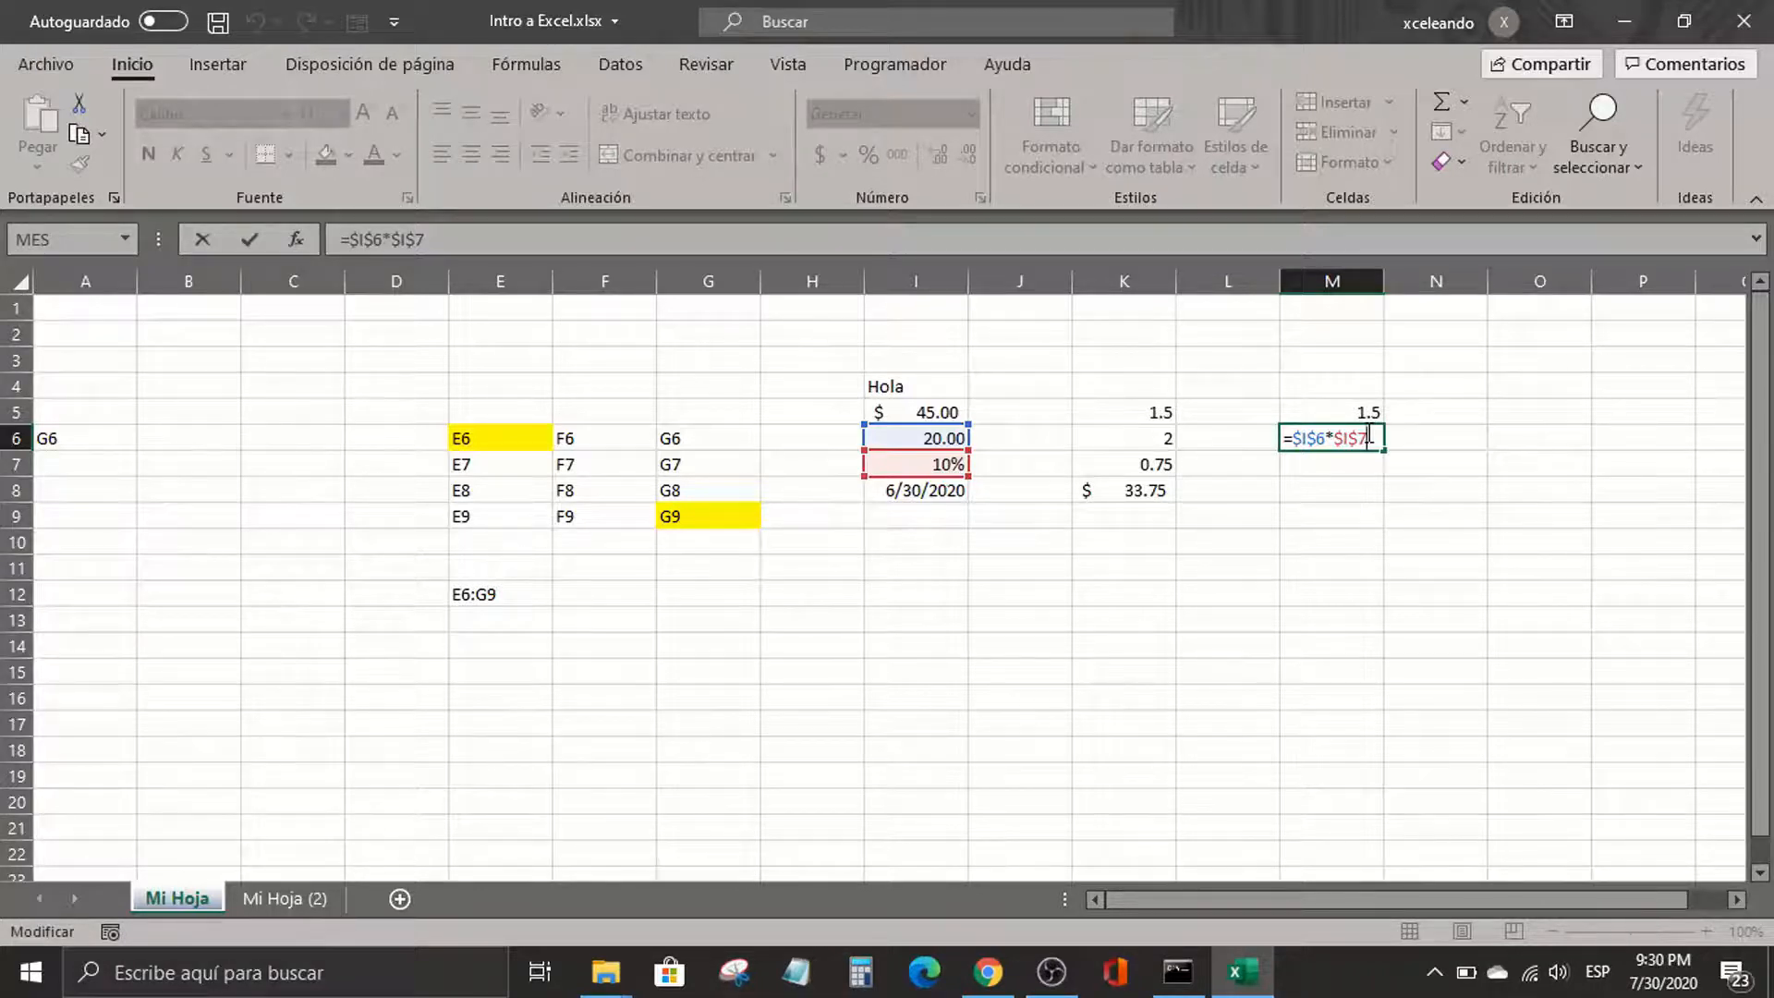
key(Return)
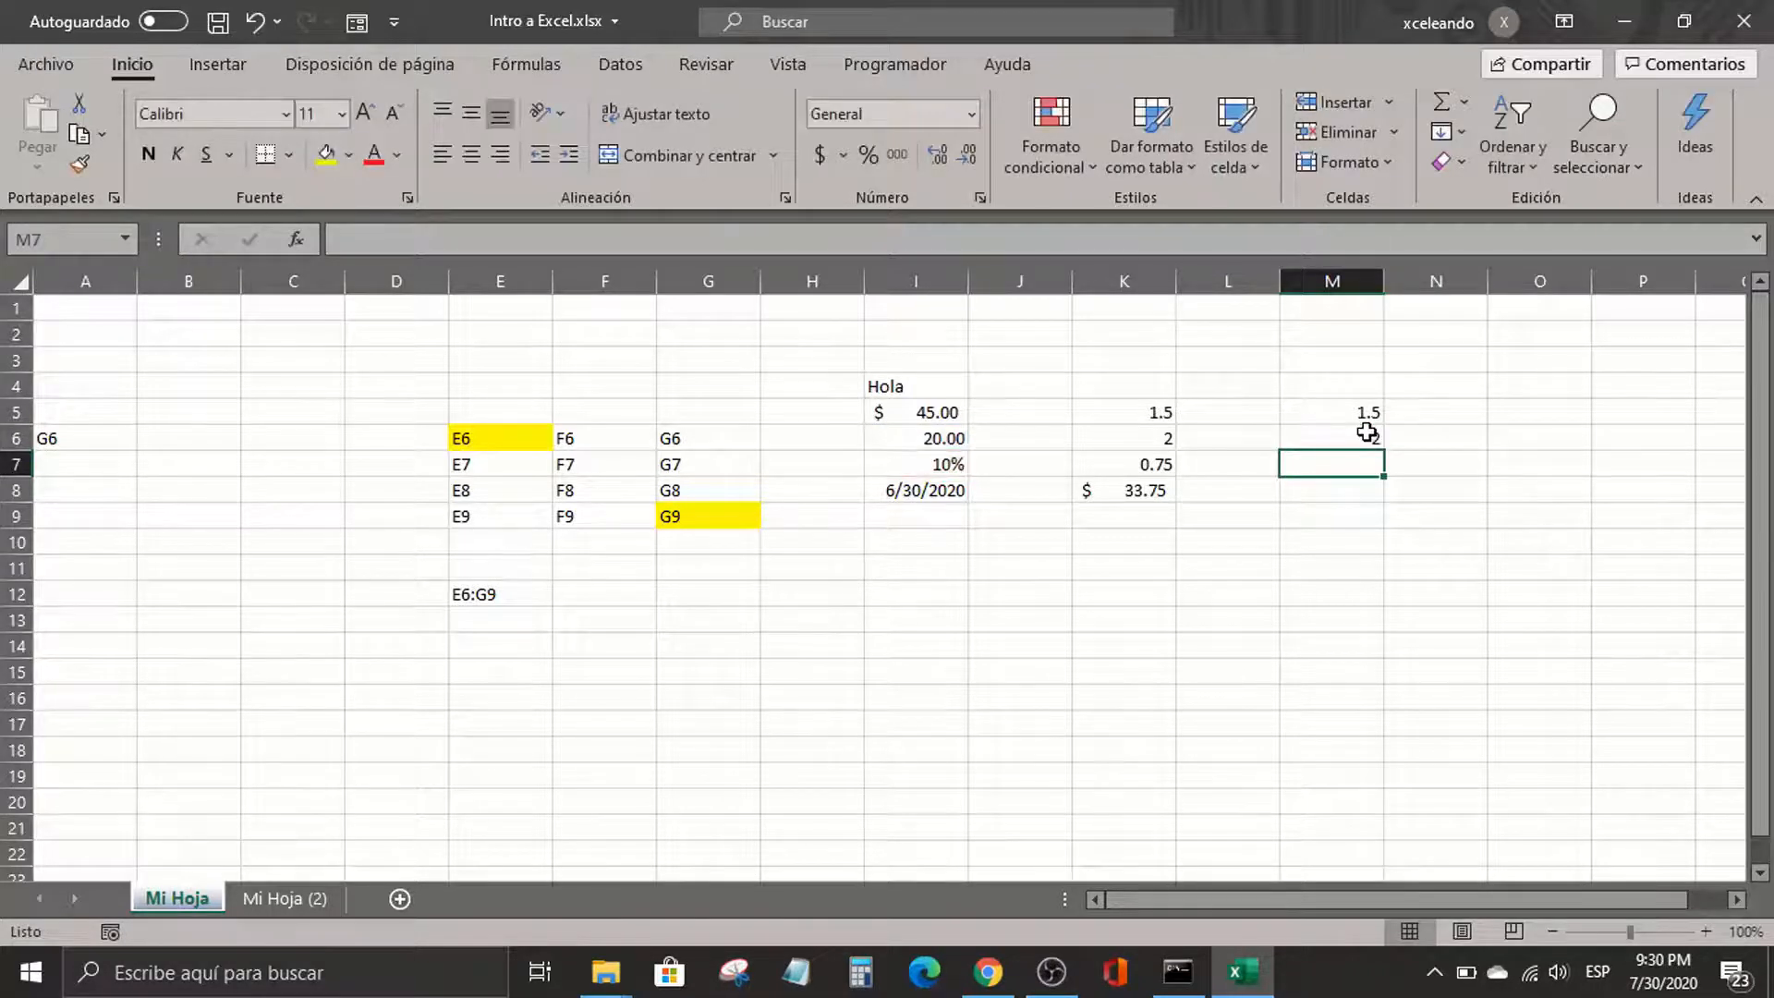
Compare the absolute references in the formulas of K6 and M6
click(1152, 438)
click(1371, 432)
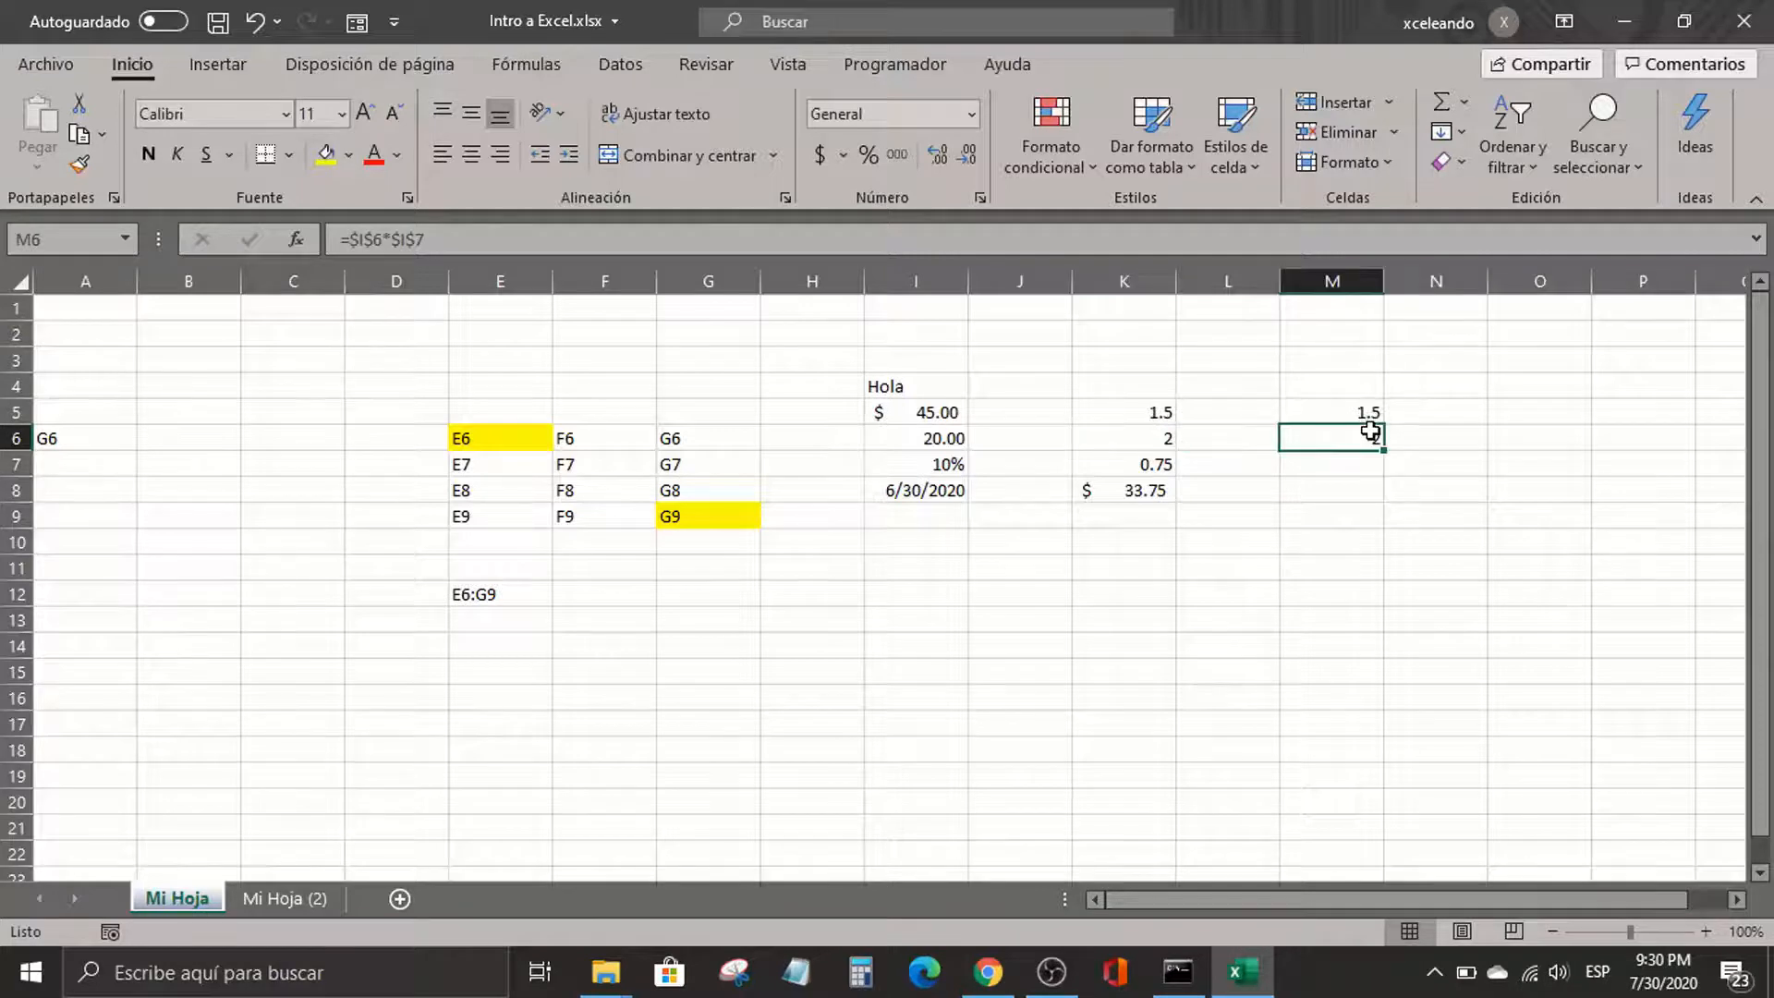
double_click(1371, 432)
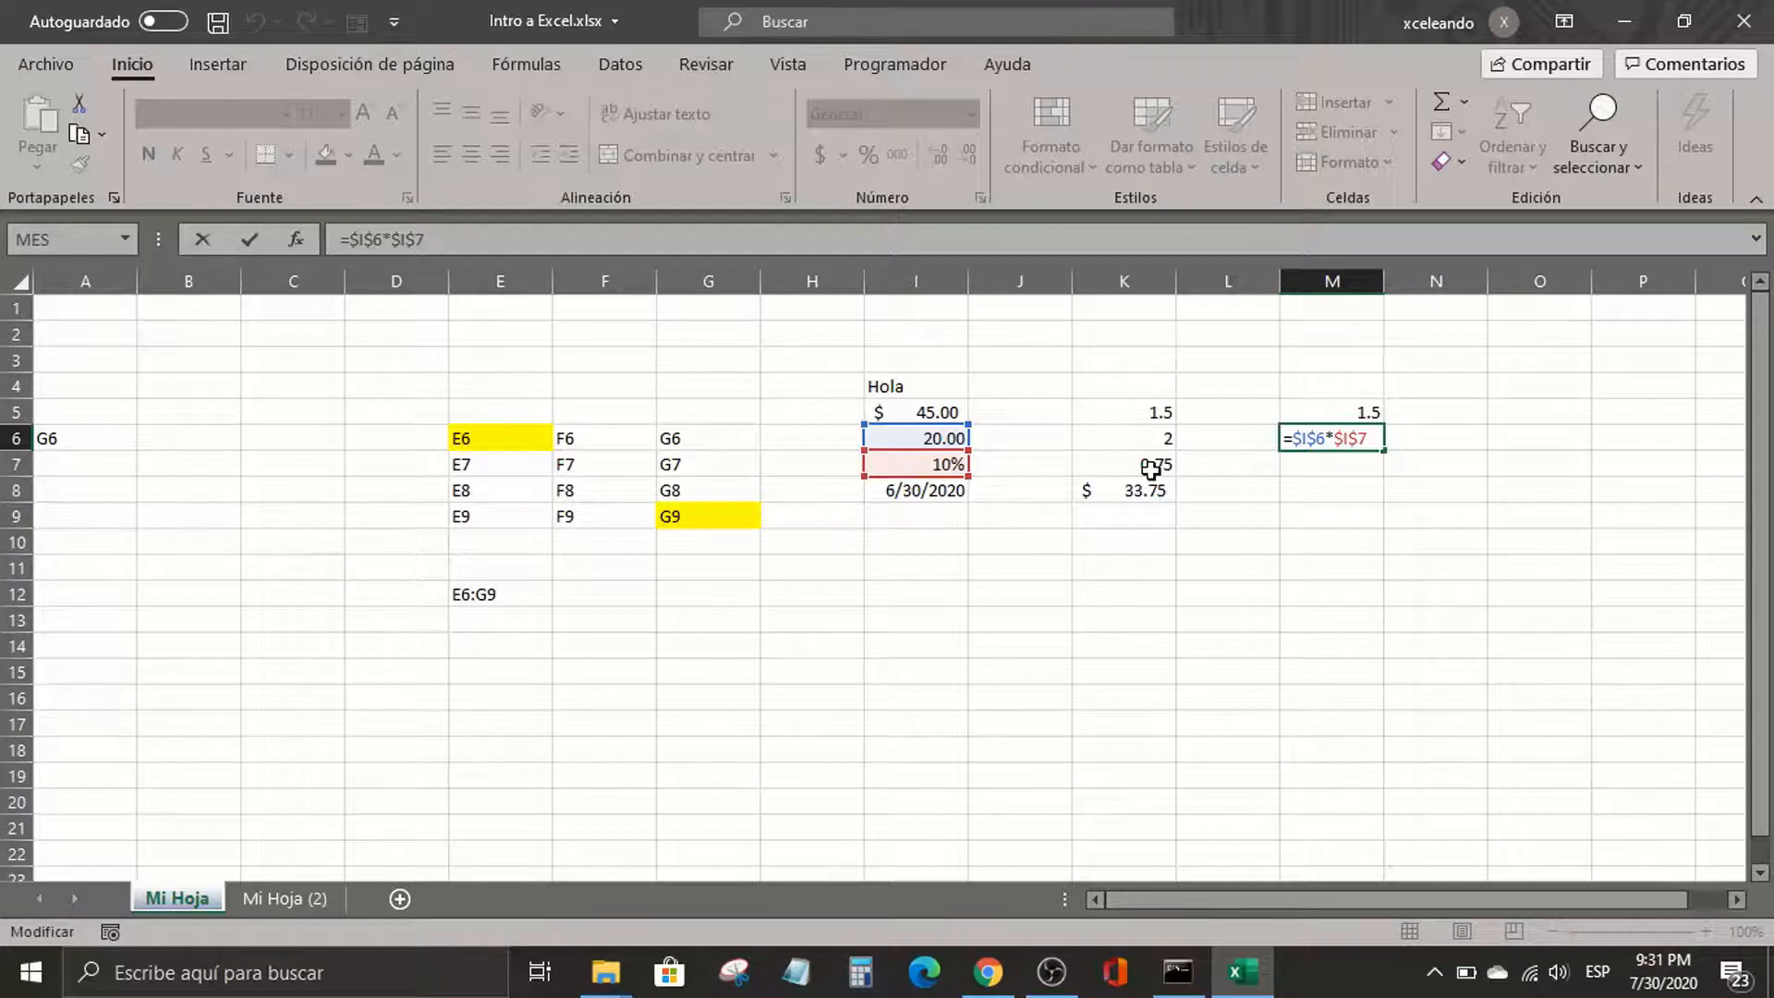
key(Return)
key(Up)
key(Left)
key(Left)
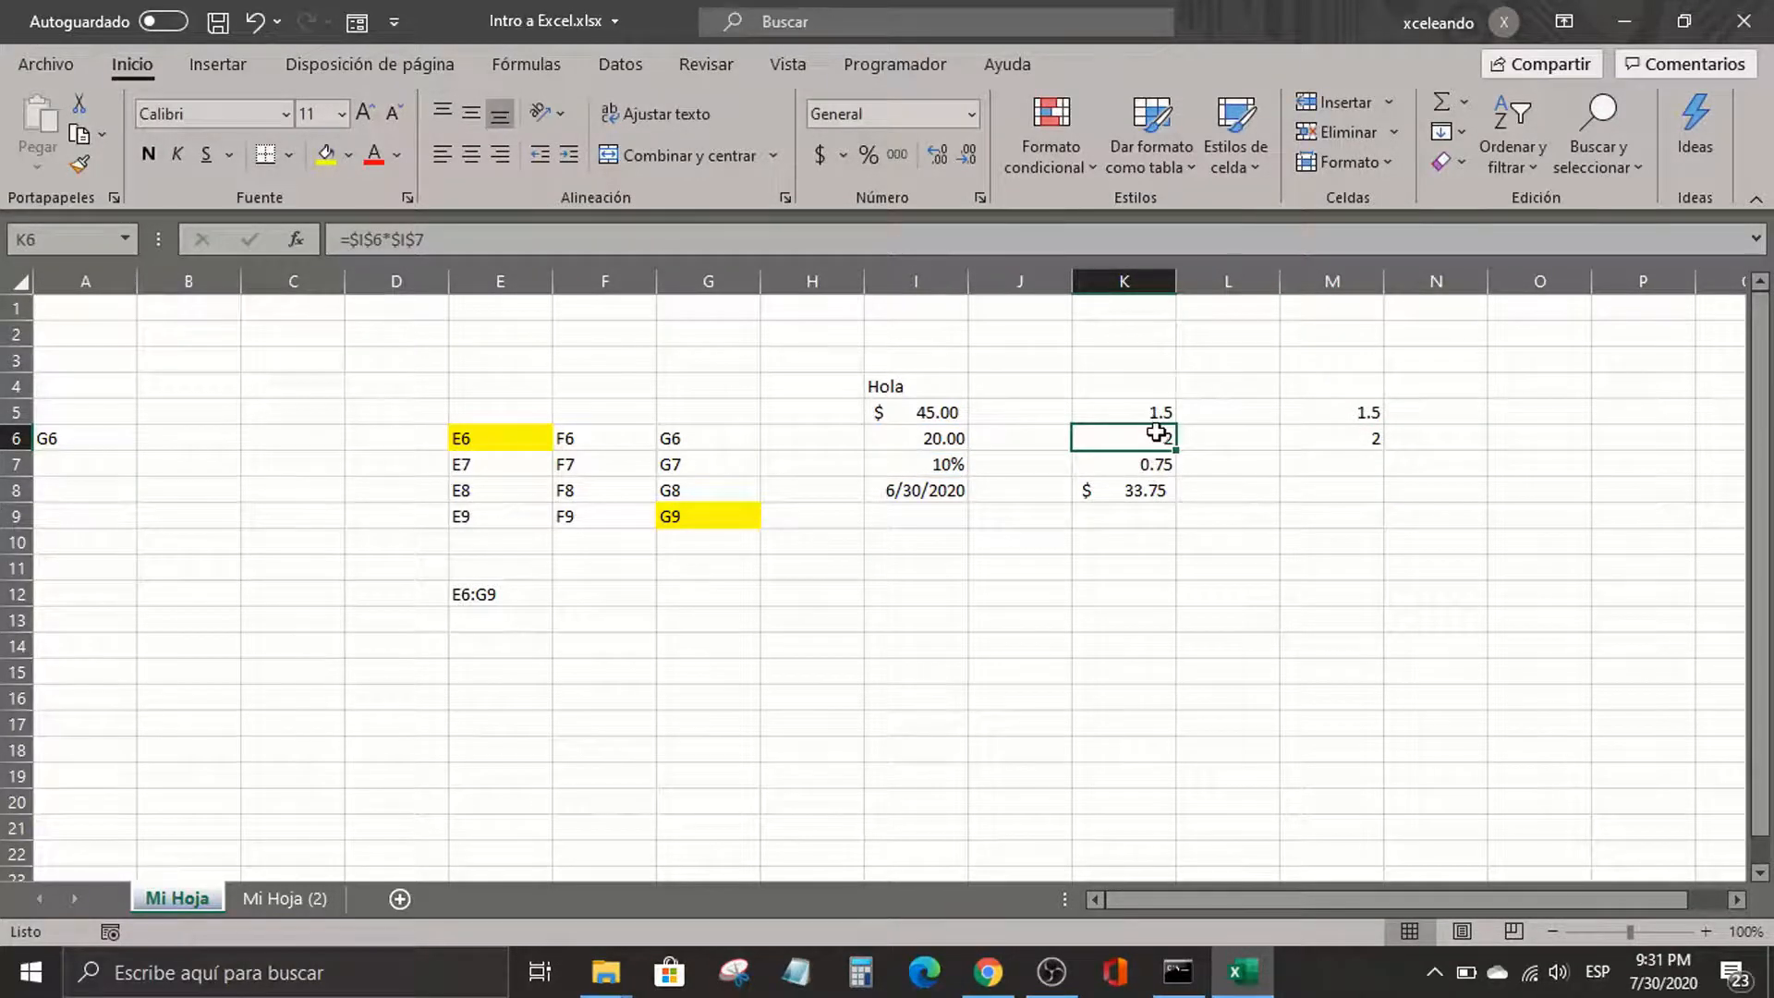
Remove the dollar signs from K6's formula so that it uses the relative references =I6*I7
double_click(1158, 433)
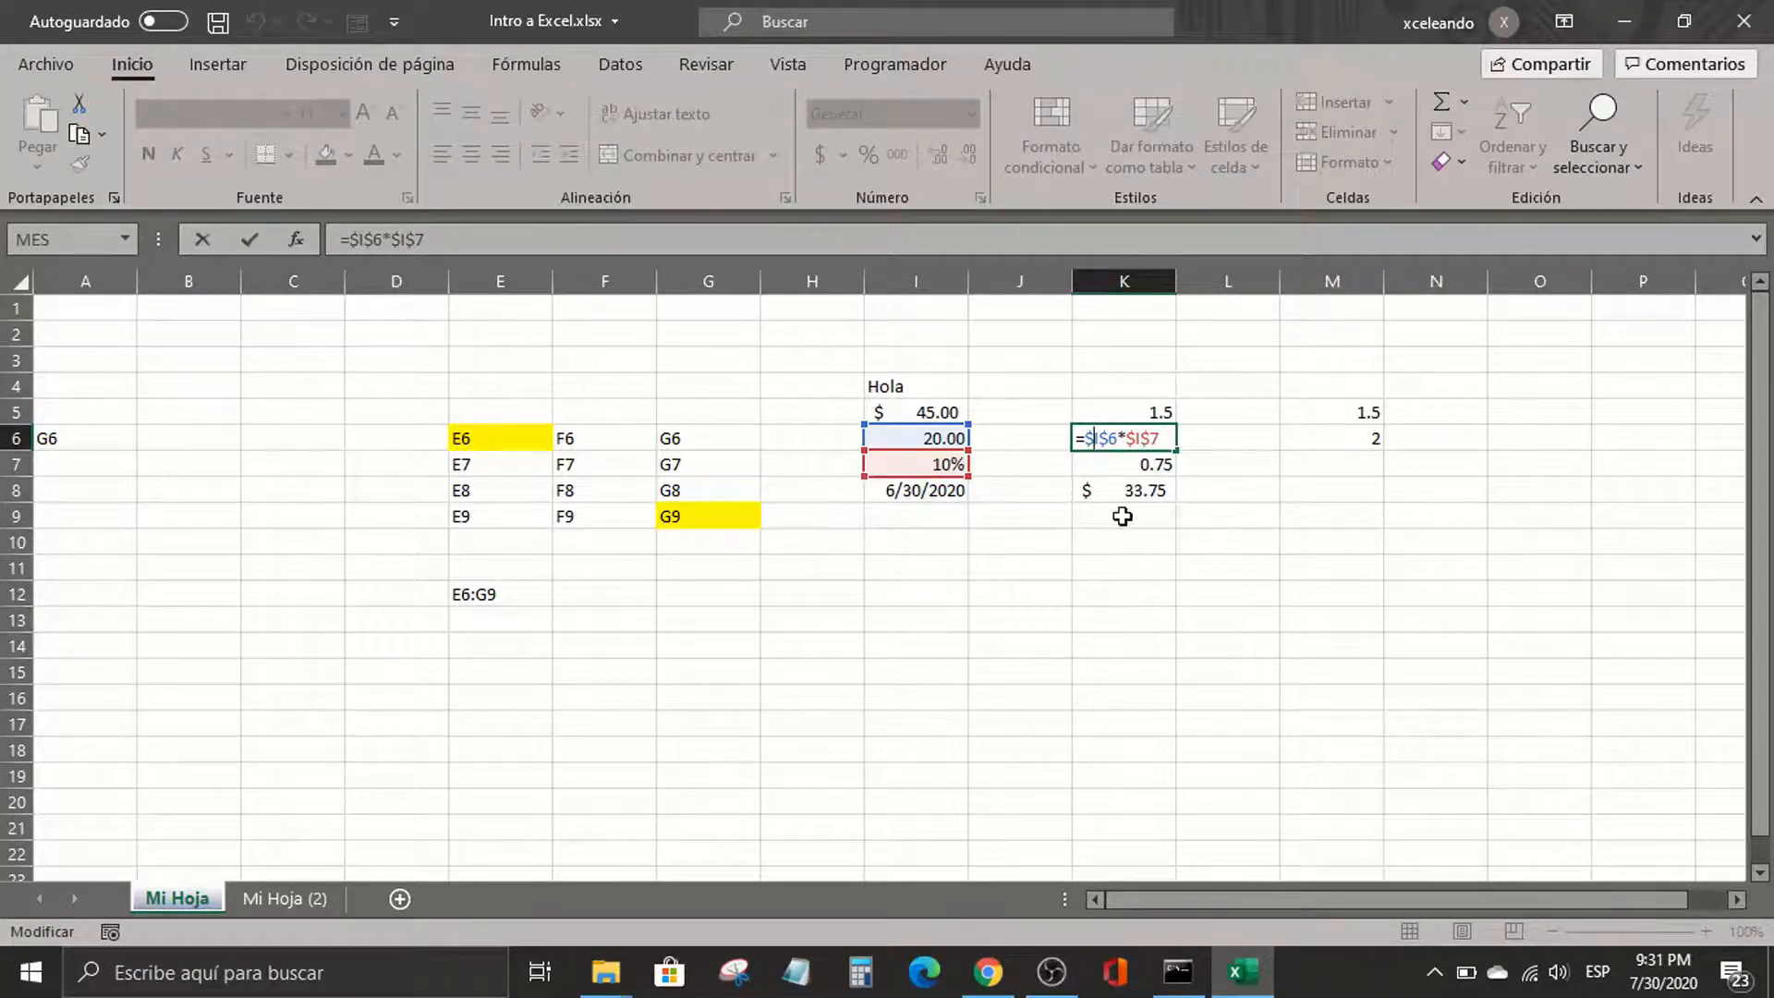
key(BackSpace)
key(Delete)
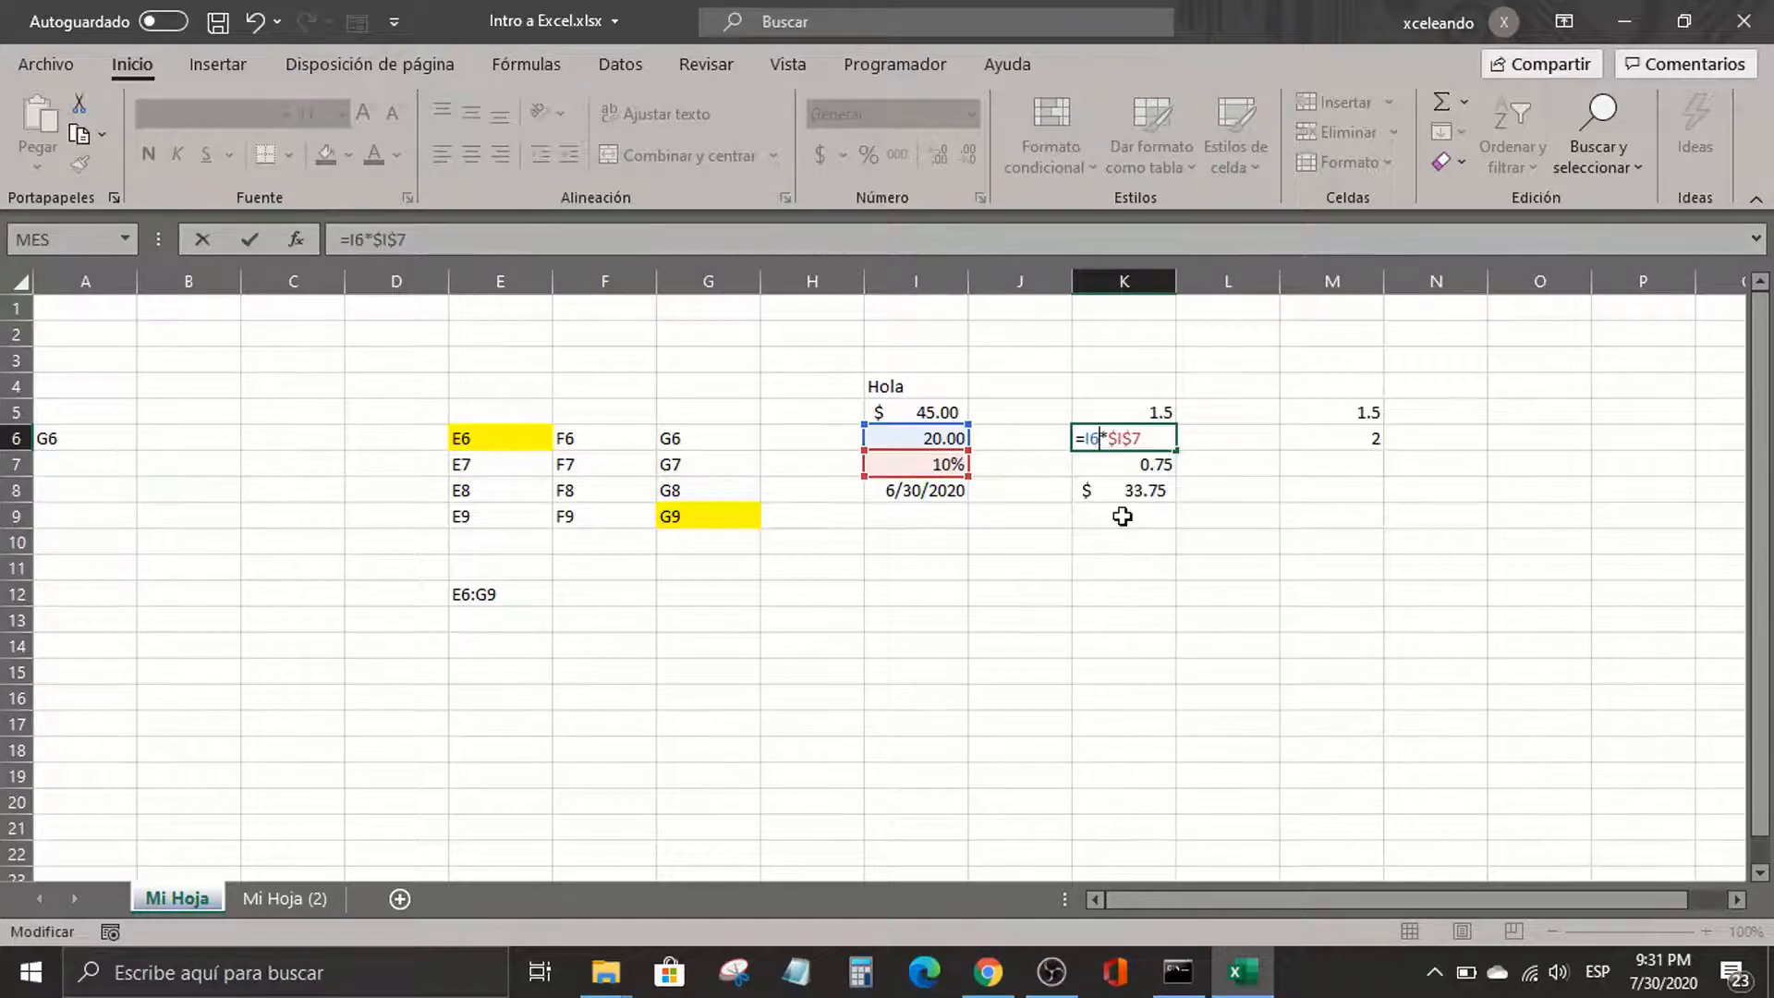
key(Right)
key(Right)
key(Right)
key(BackSpace)
key(Return)
key(Up)
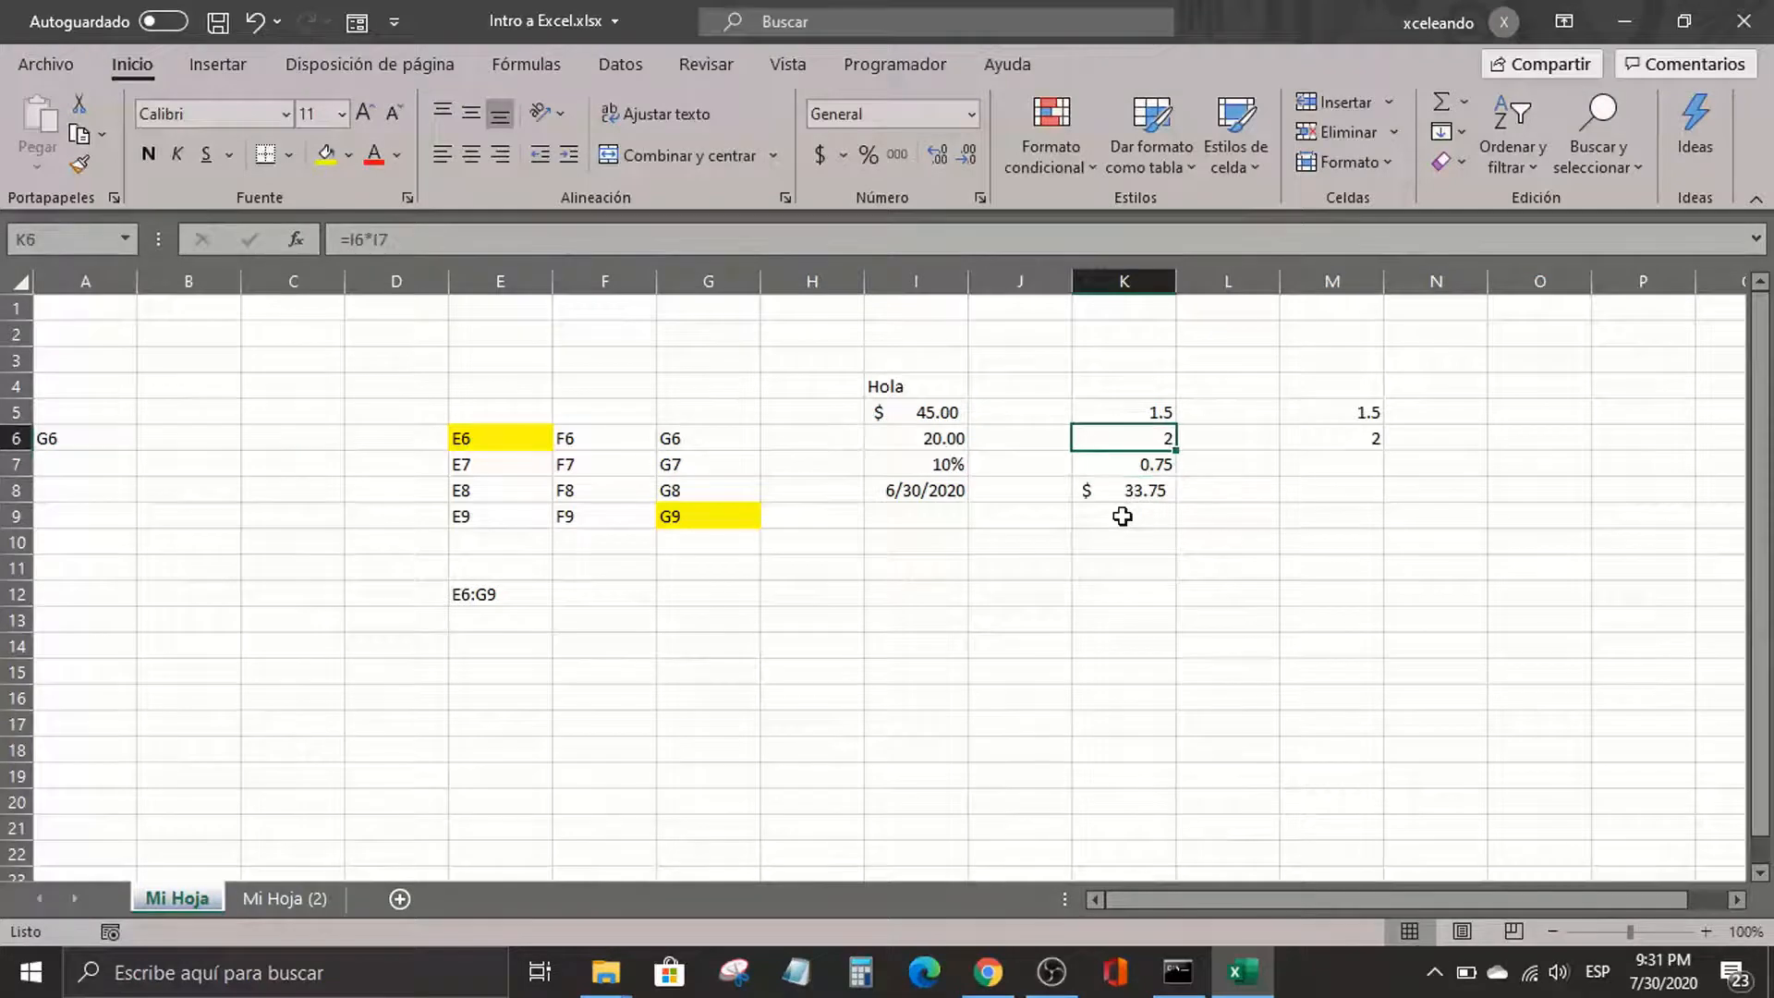
Copy the relative formula in K6 into M6 with a regular paste, and compare its references with the original
right_click(1123, 437)
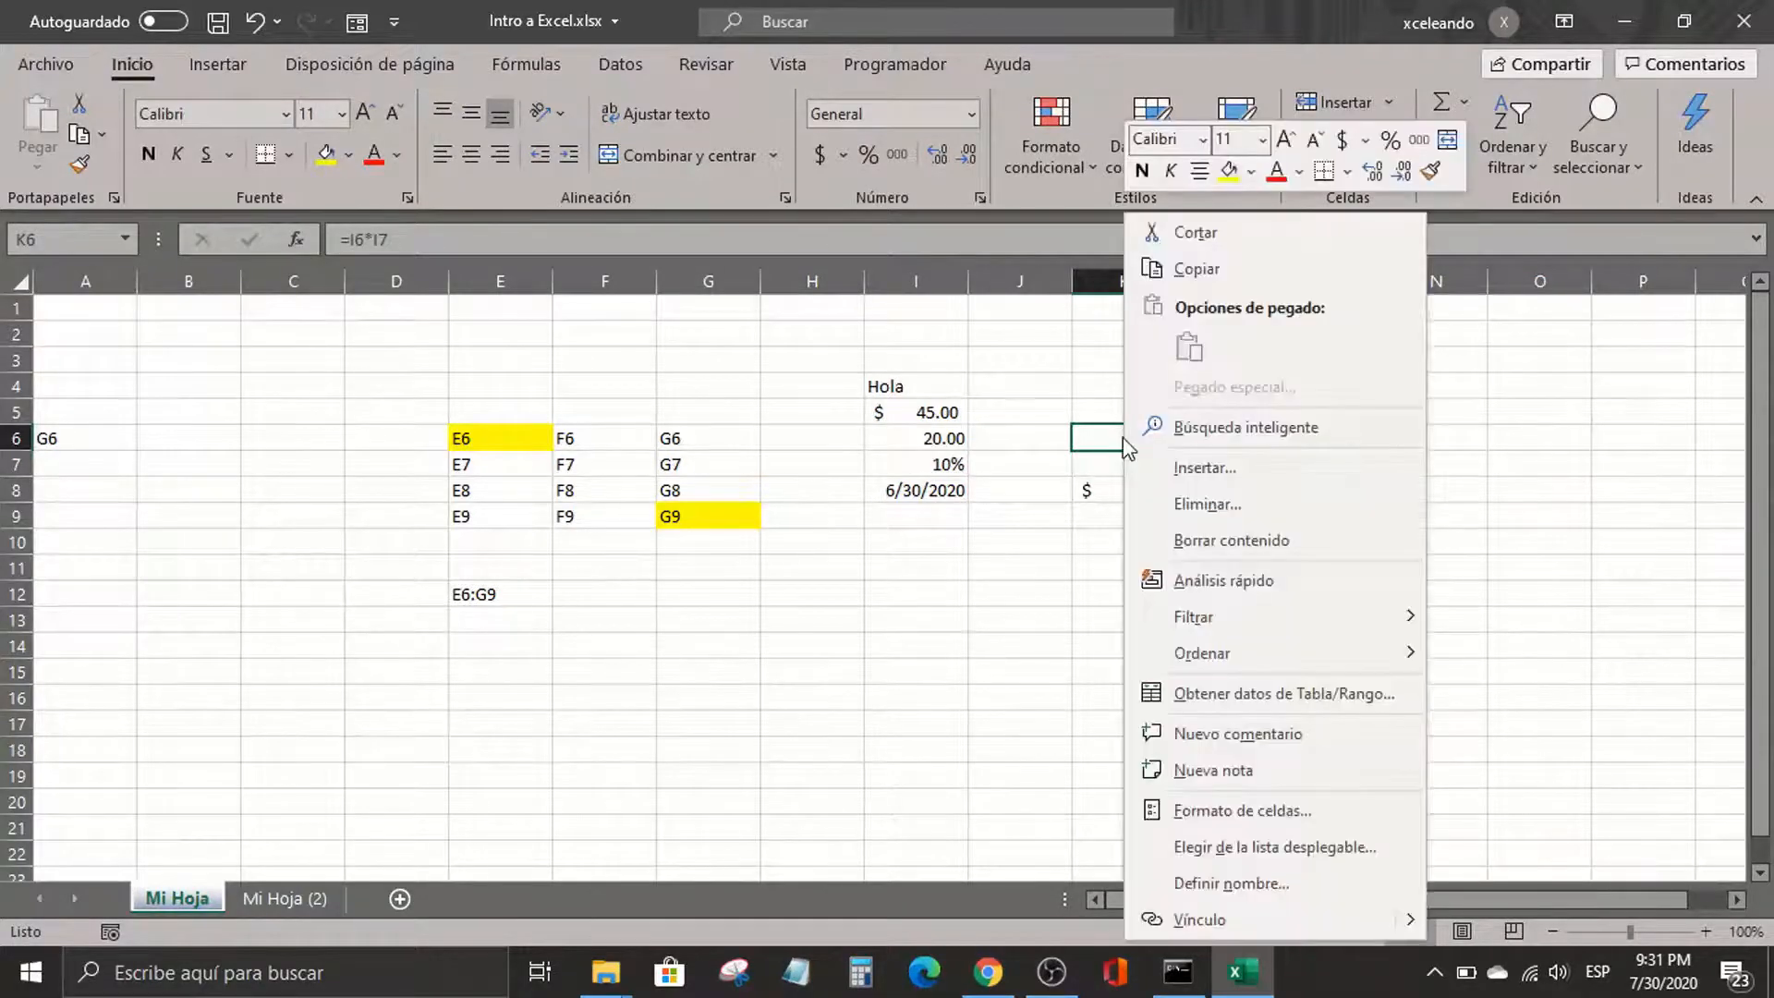
click(1238, 270)
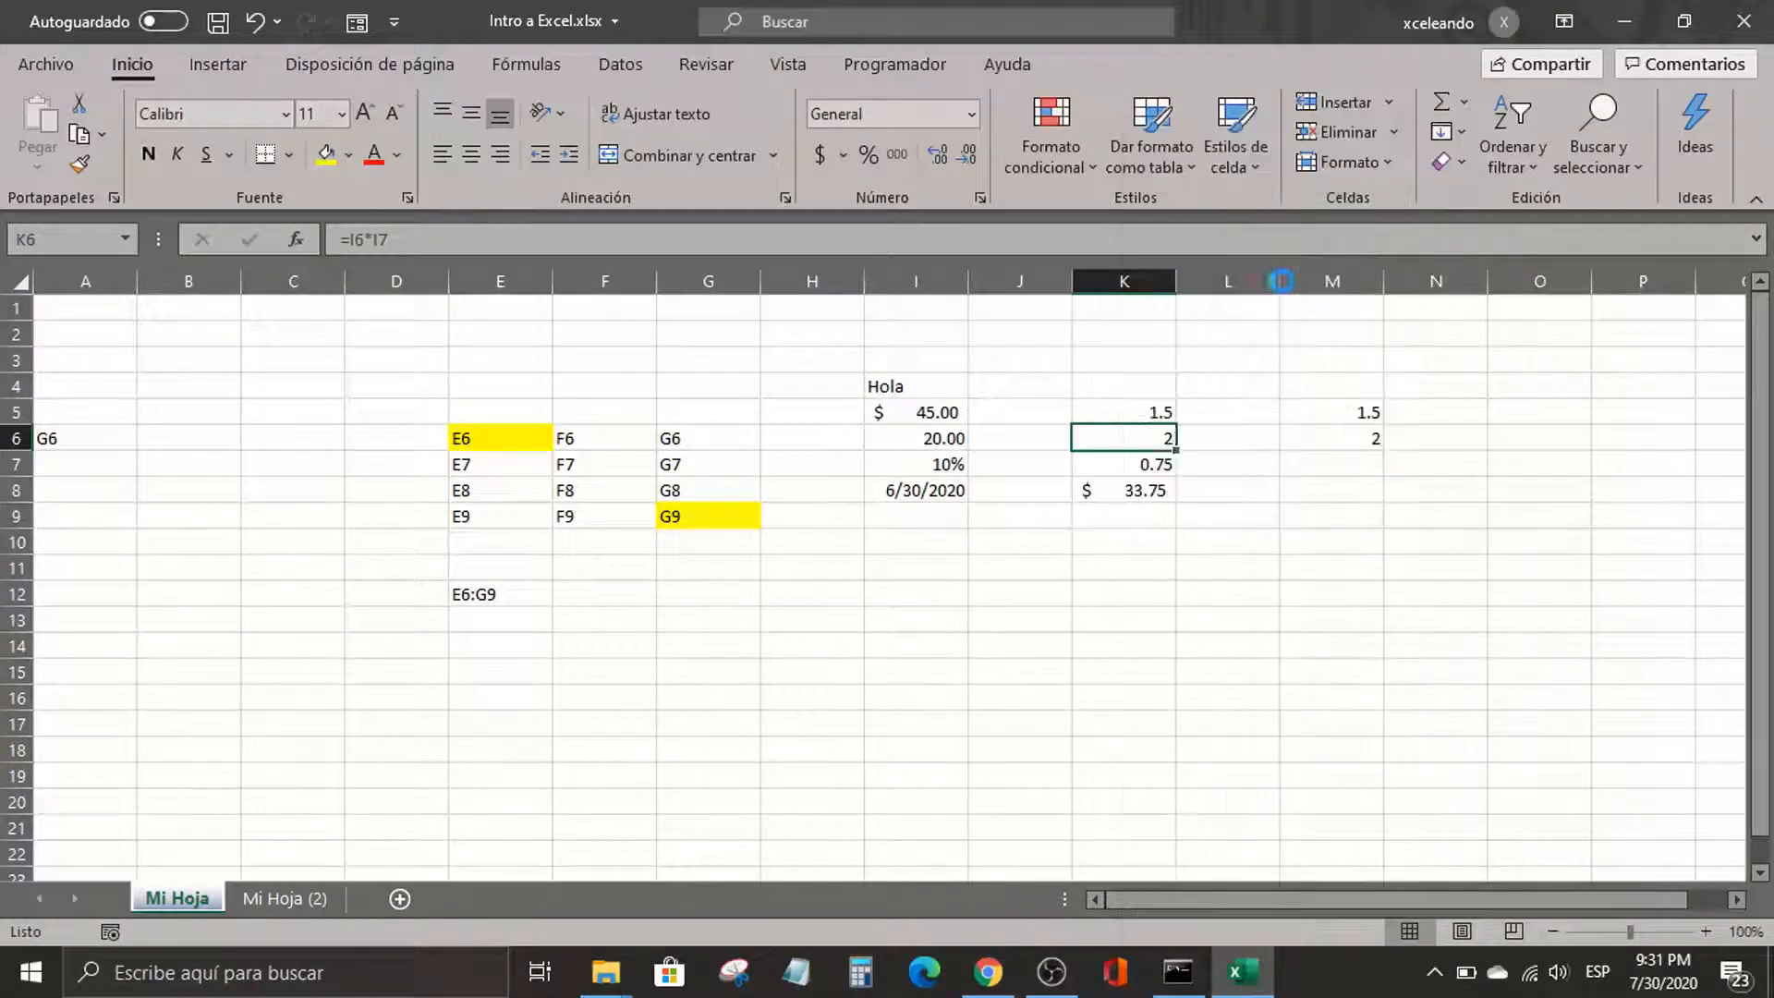
right_click(1344, 432)
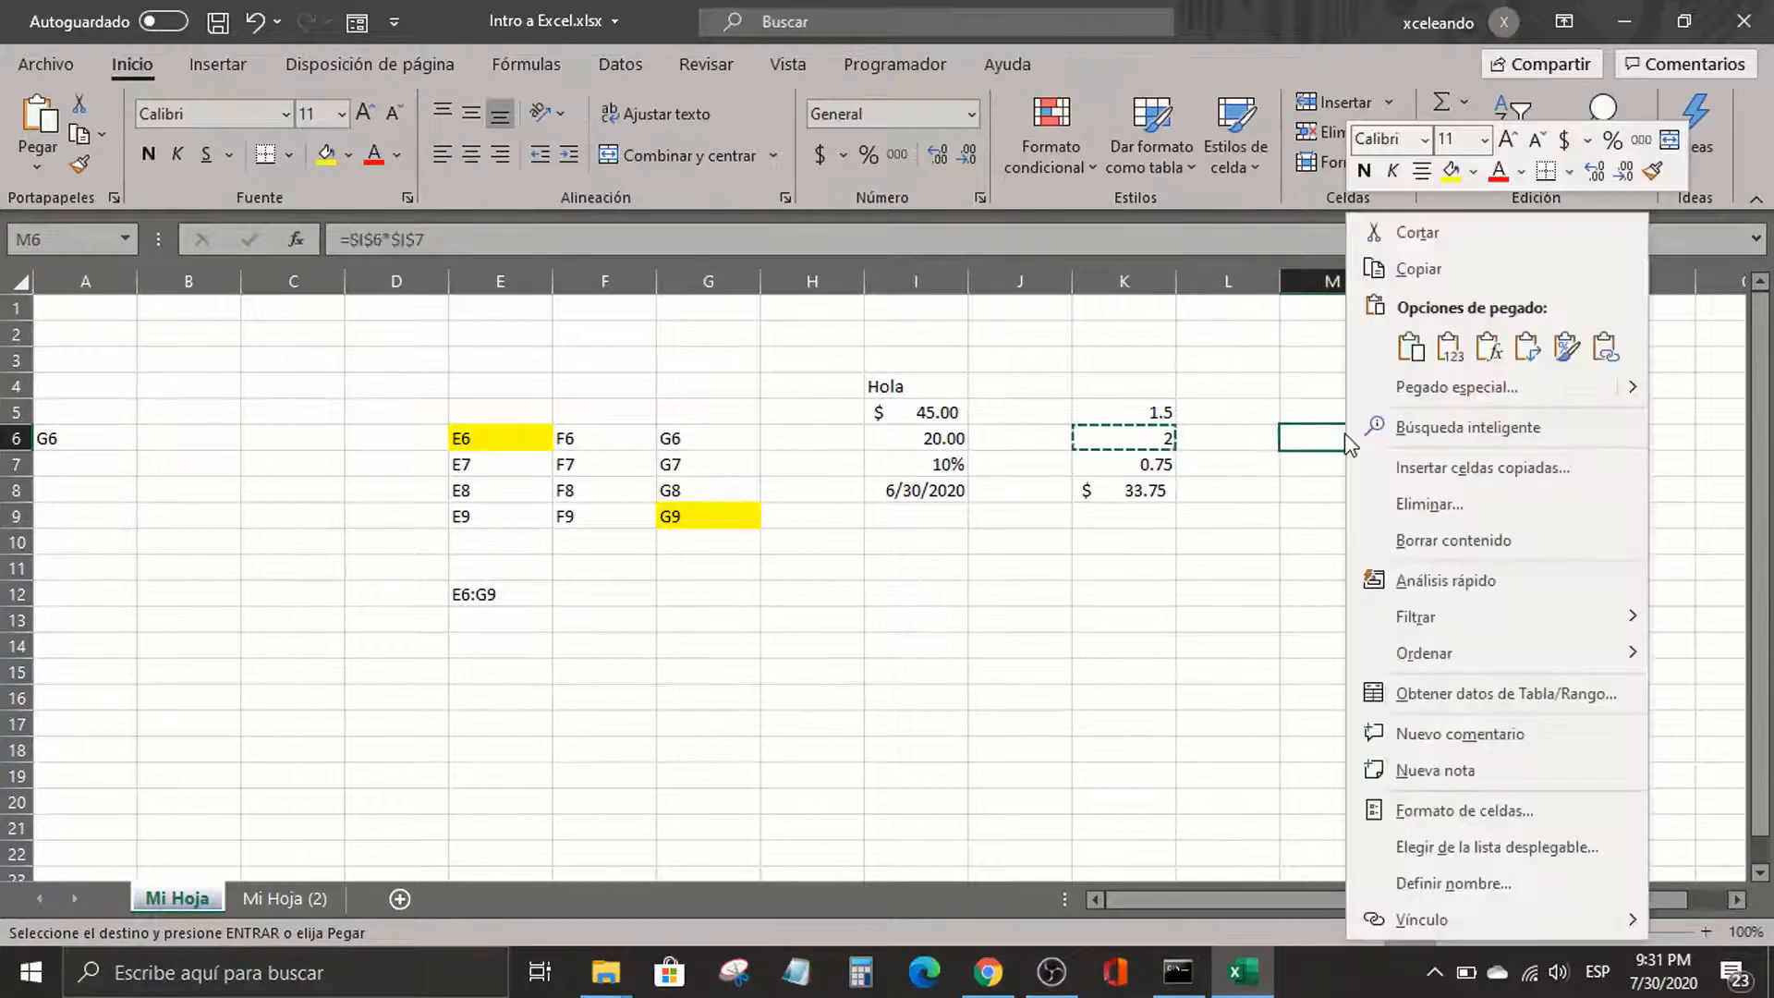
click(1413, 351)
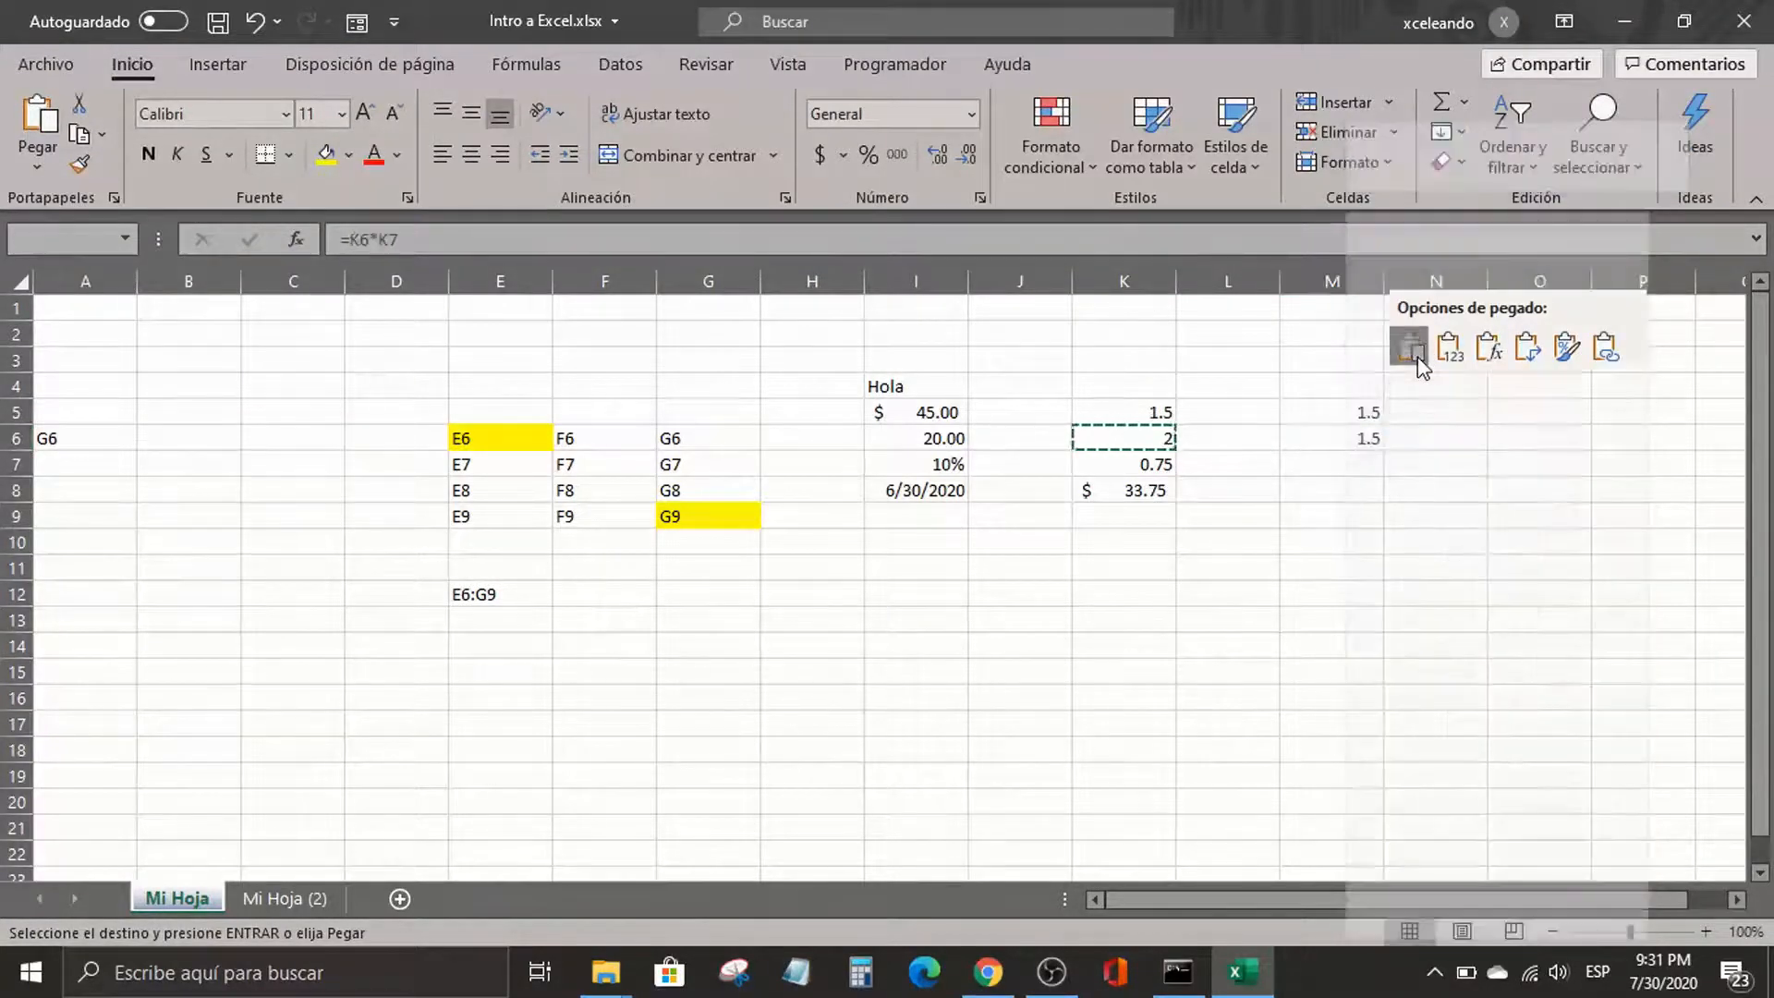
double_click(1355, 443)
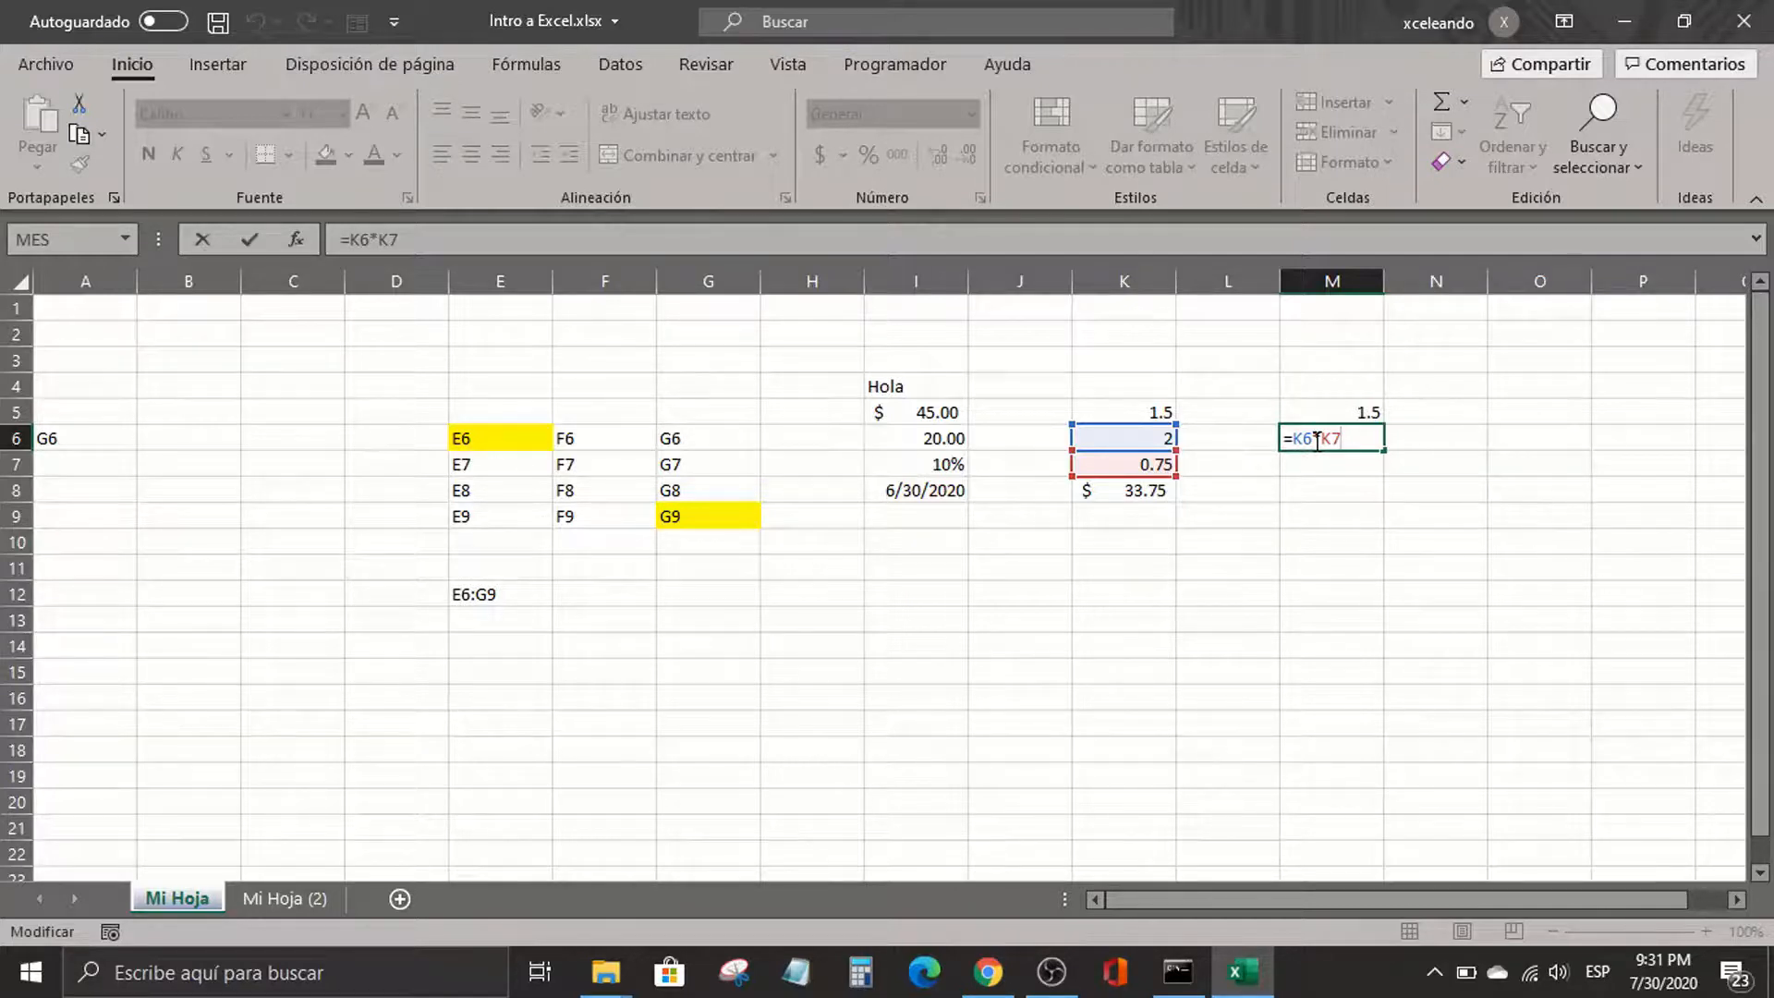
key(ctrl+Return)
key(Left)
key(Left)
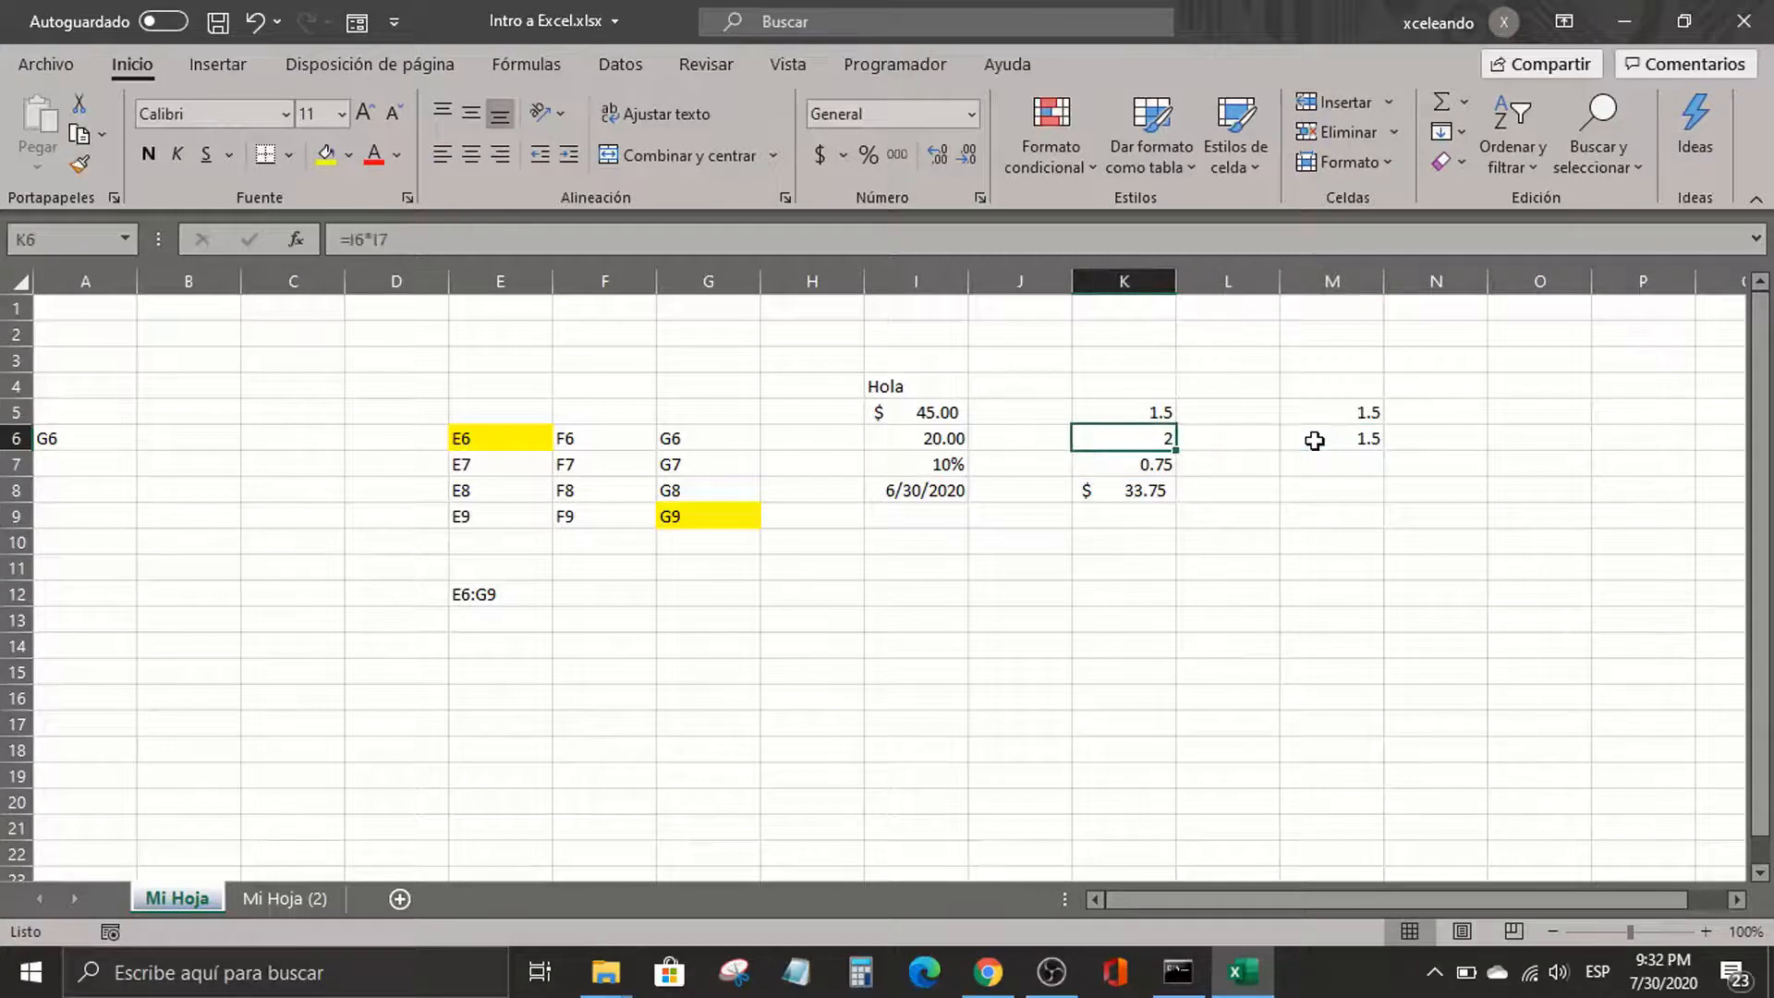
Fix the column and row of both references in K6 with dollar signs, as =$I$6*$I$7
double_click(1114, 438)
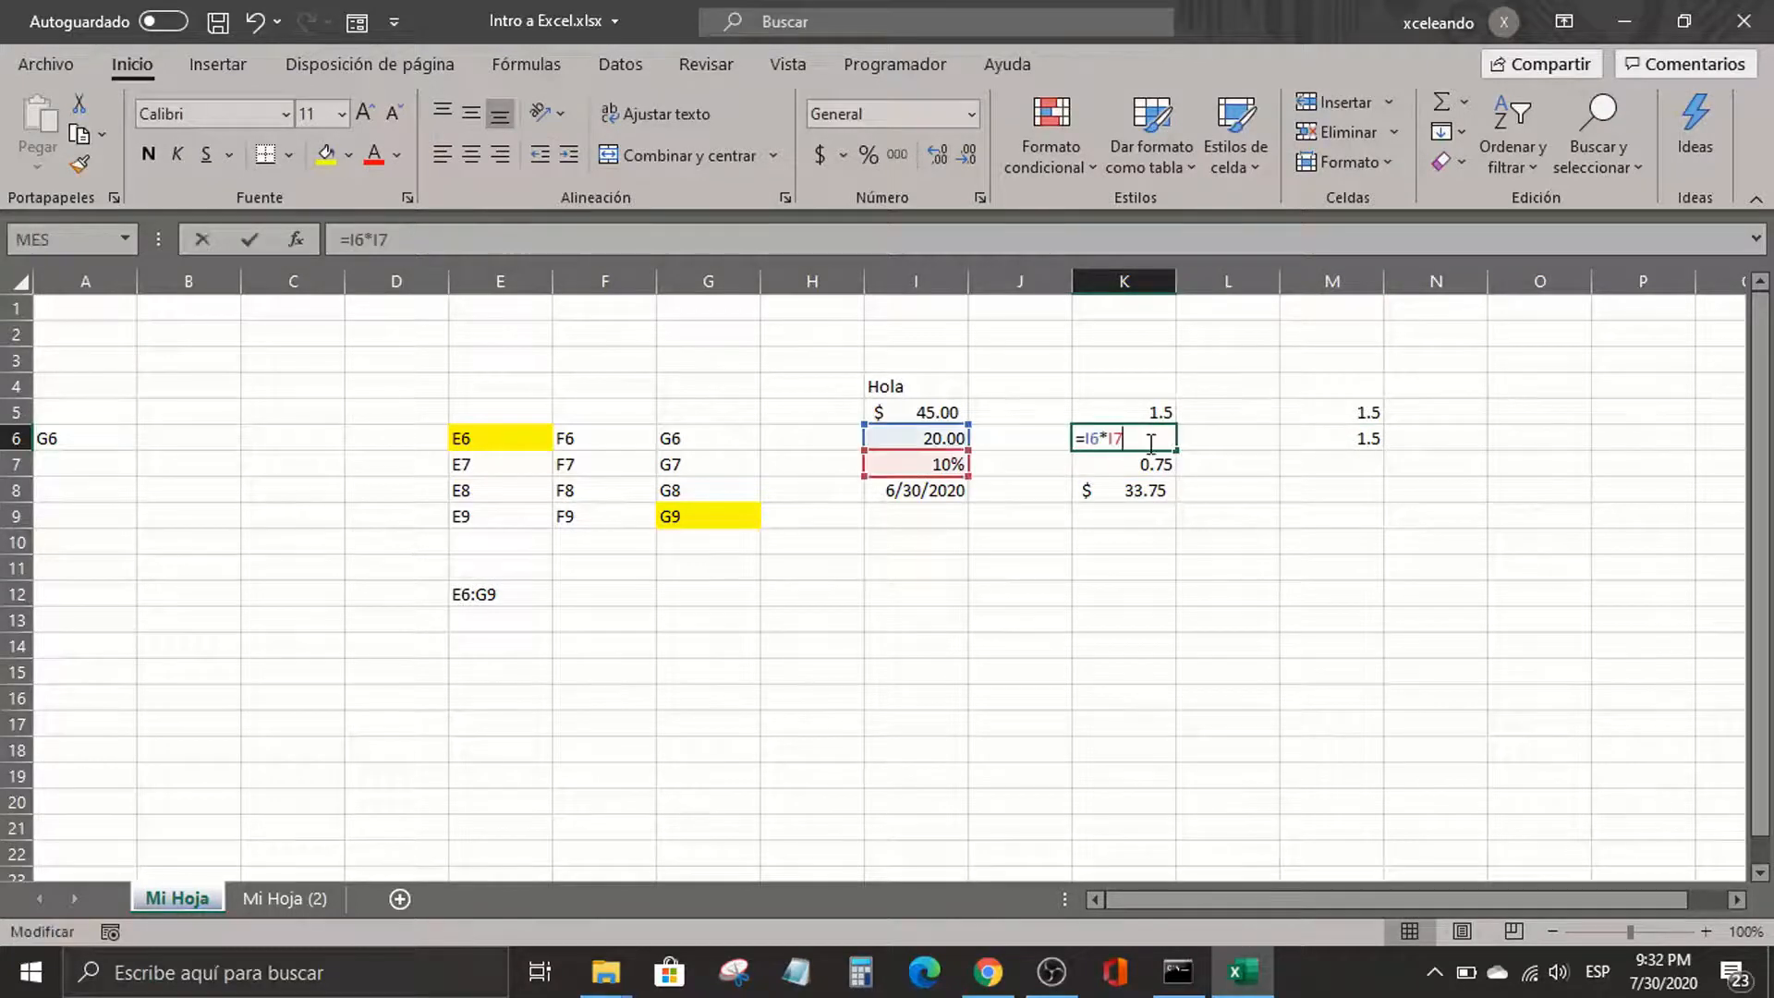
click(1090, 438)
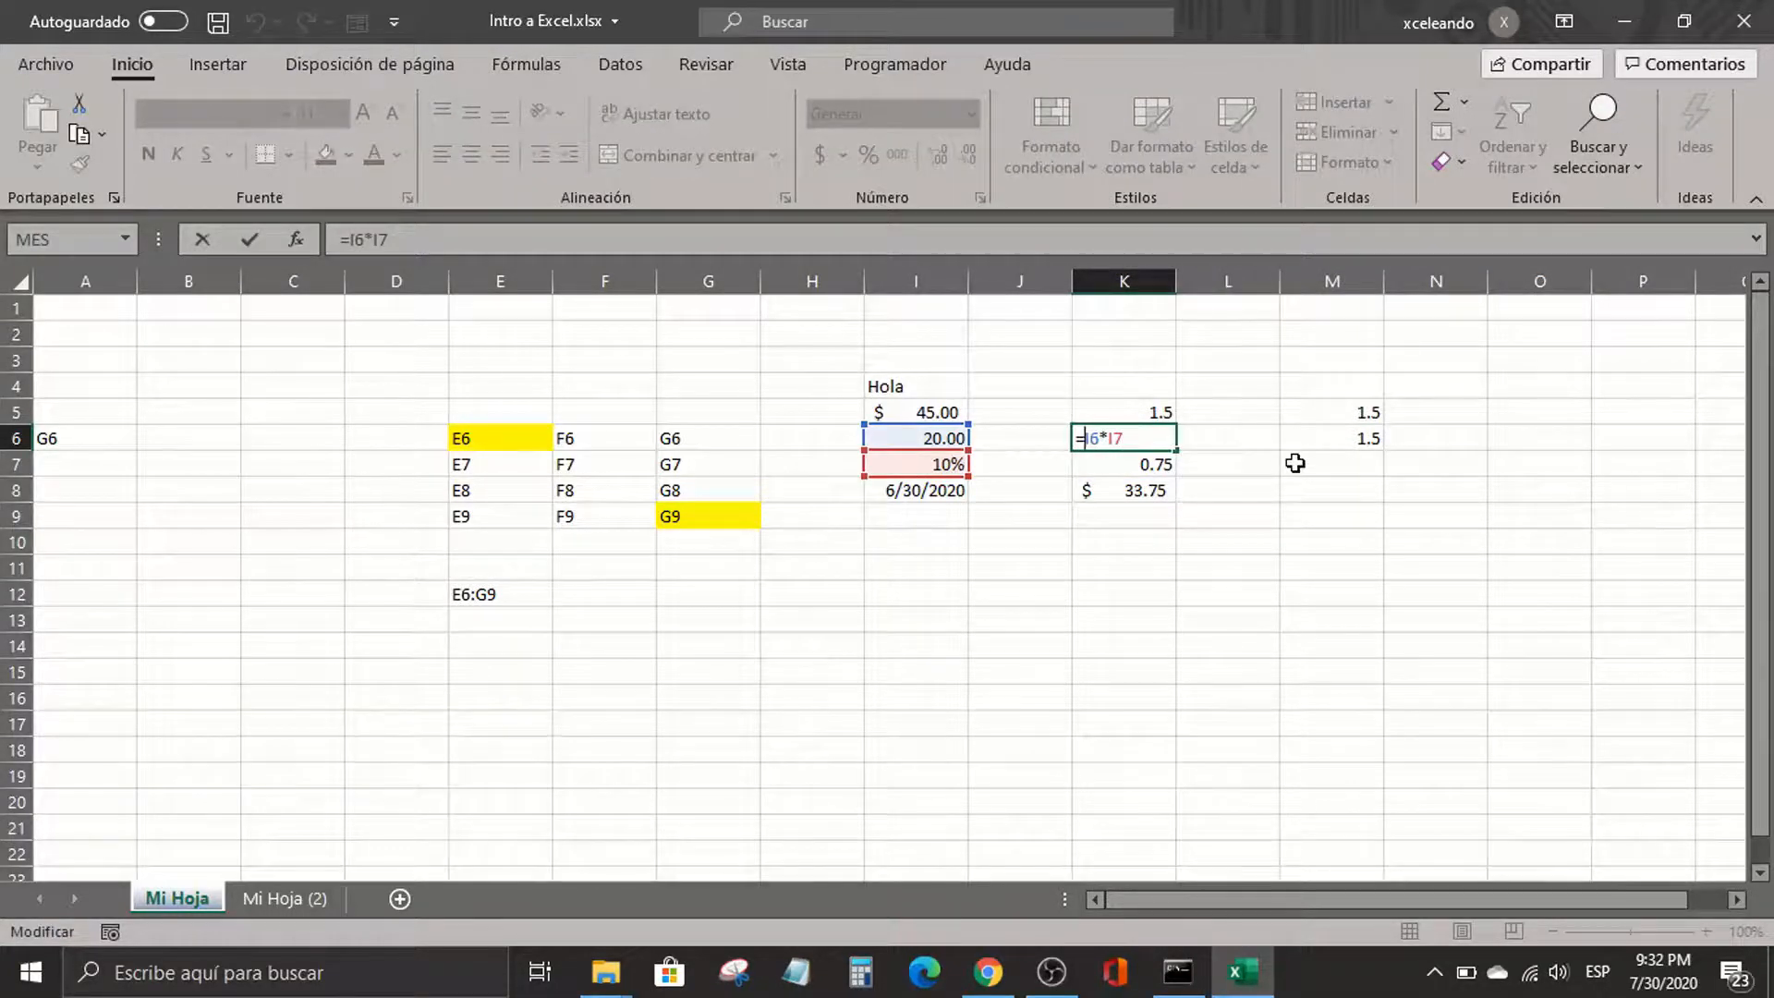
text($)
key(Right)
text($)
key(Right)
key(Right)
text($I$)
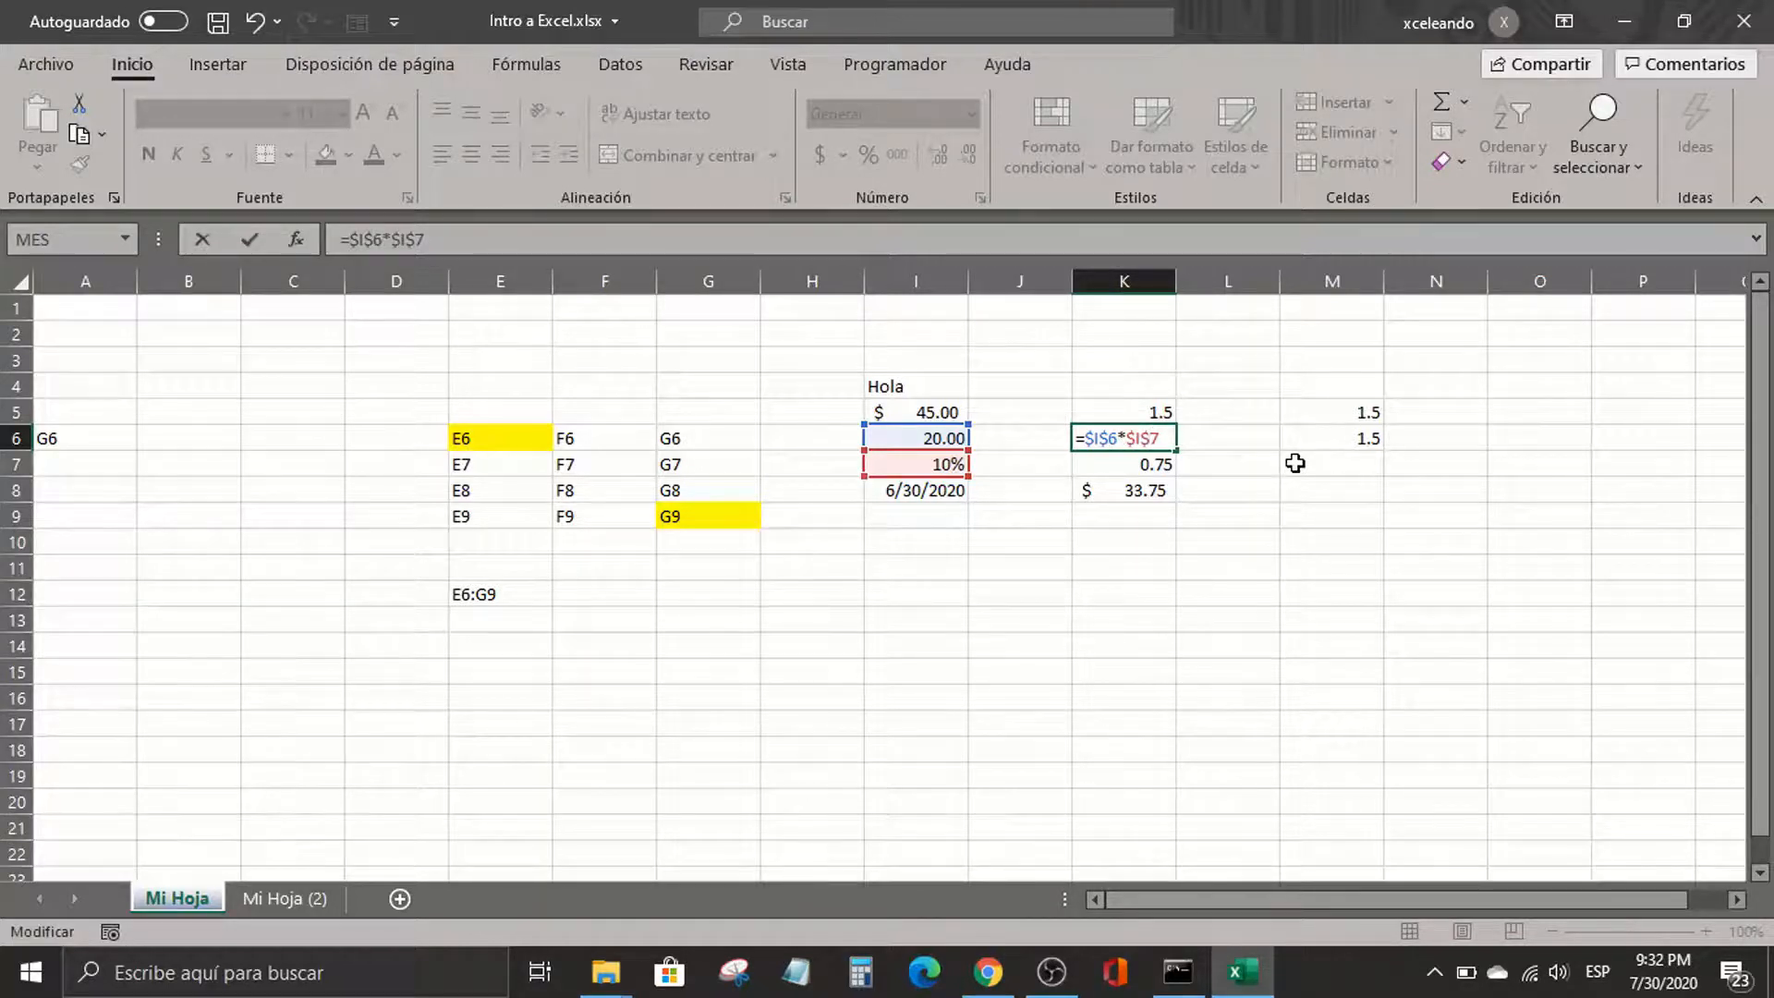
key(Return)
key(Up)
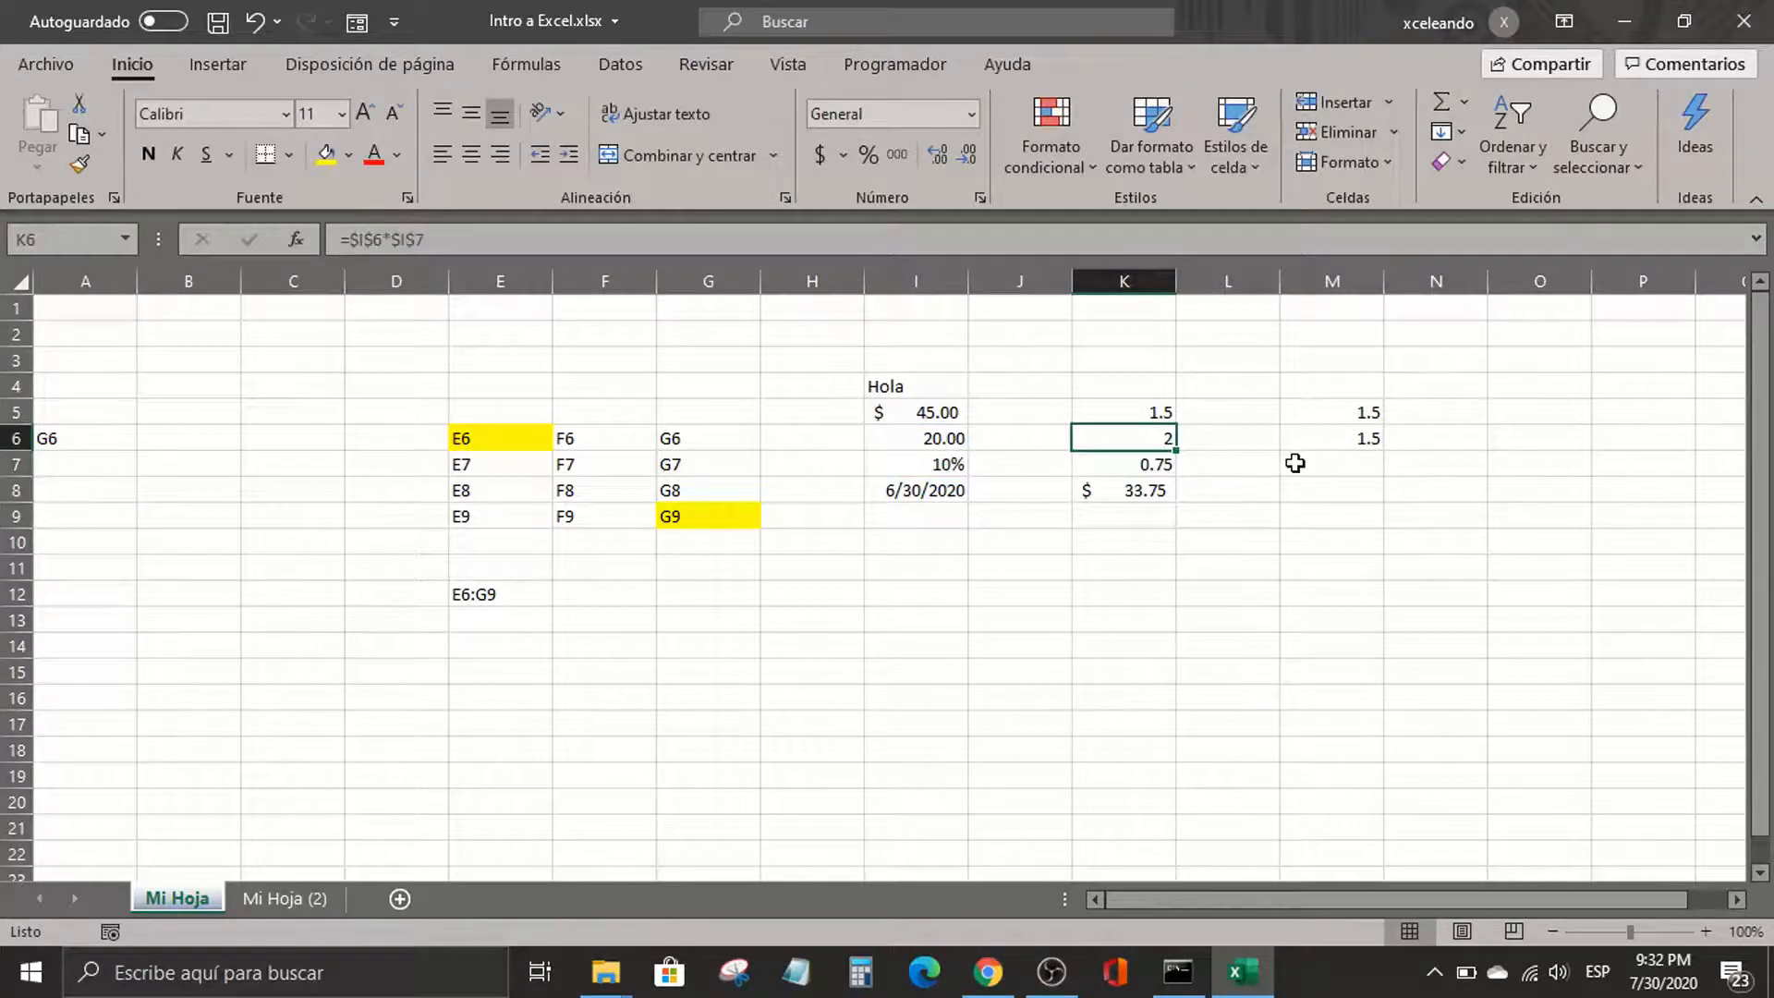
Check K6's absolute formula and copy it into M6 with a regular paste
double_click(1150, 435)
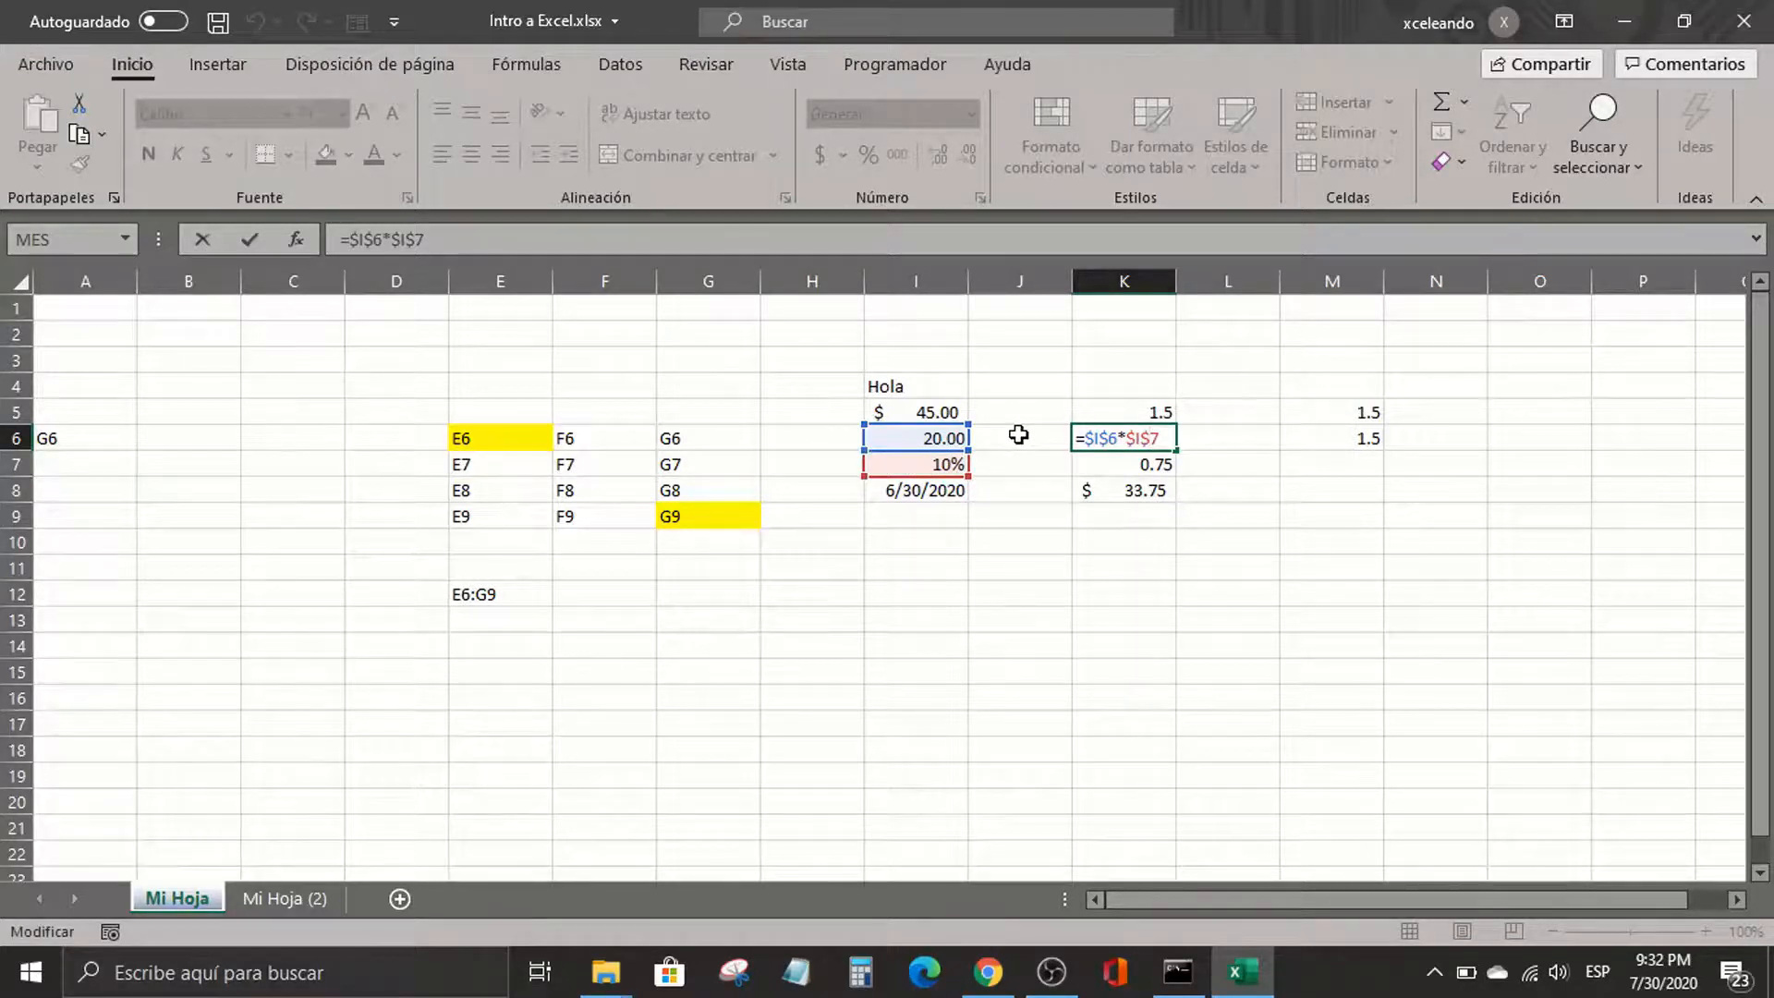
key(Return)
key(Up)
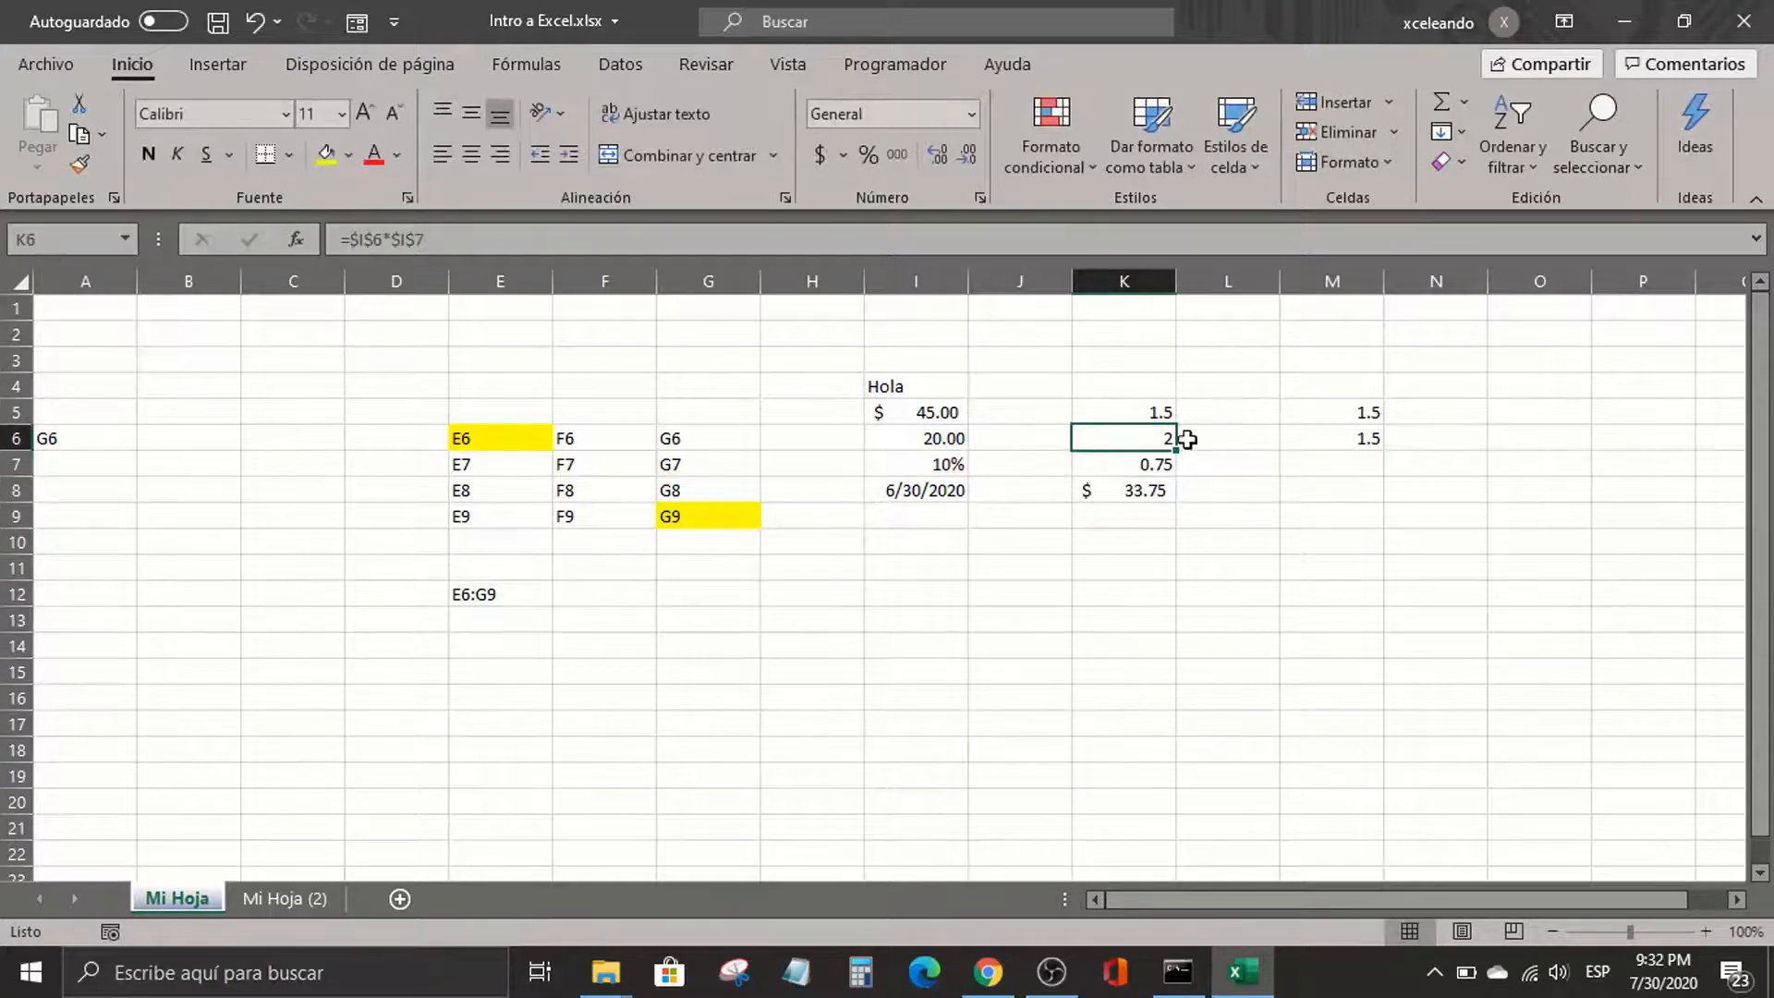
right_click(1147, 440)
click(1218, 265)
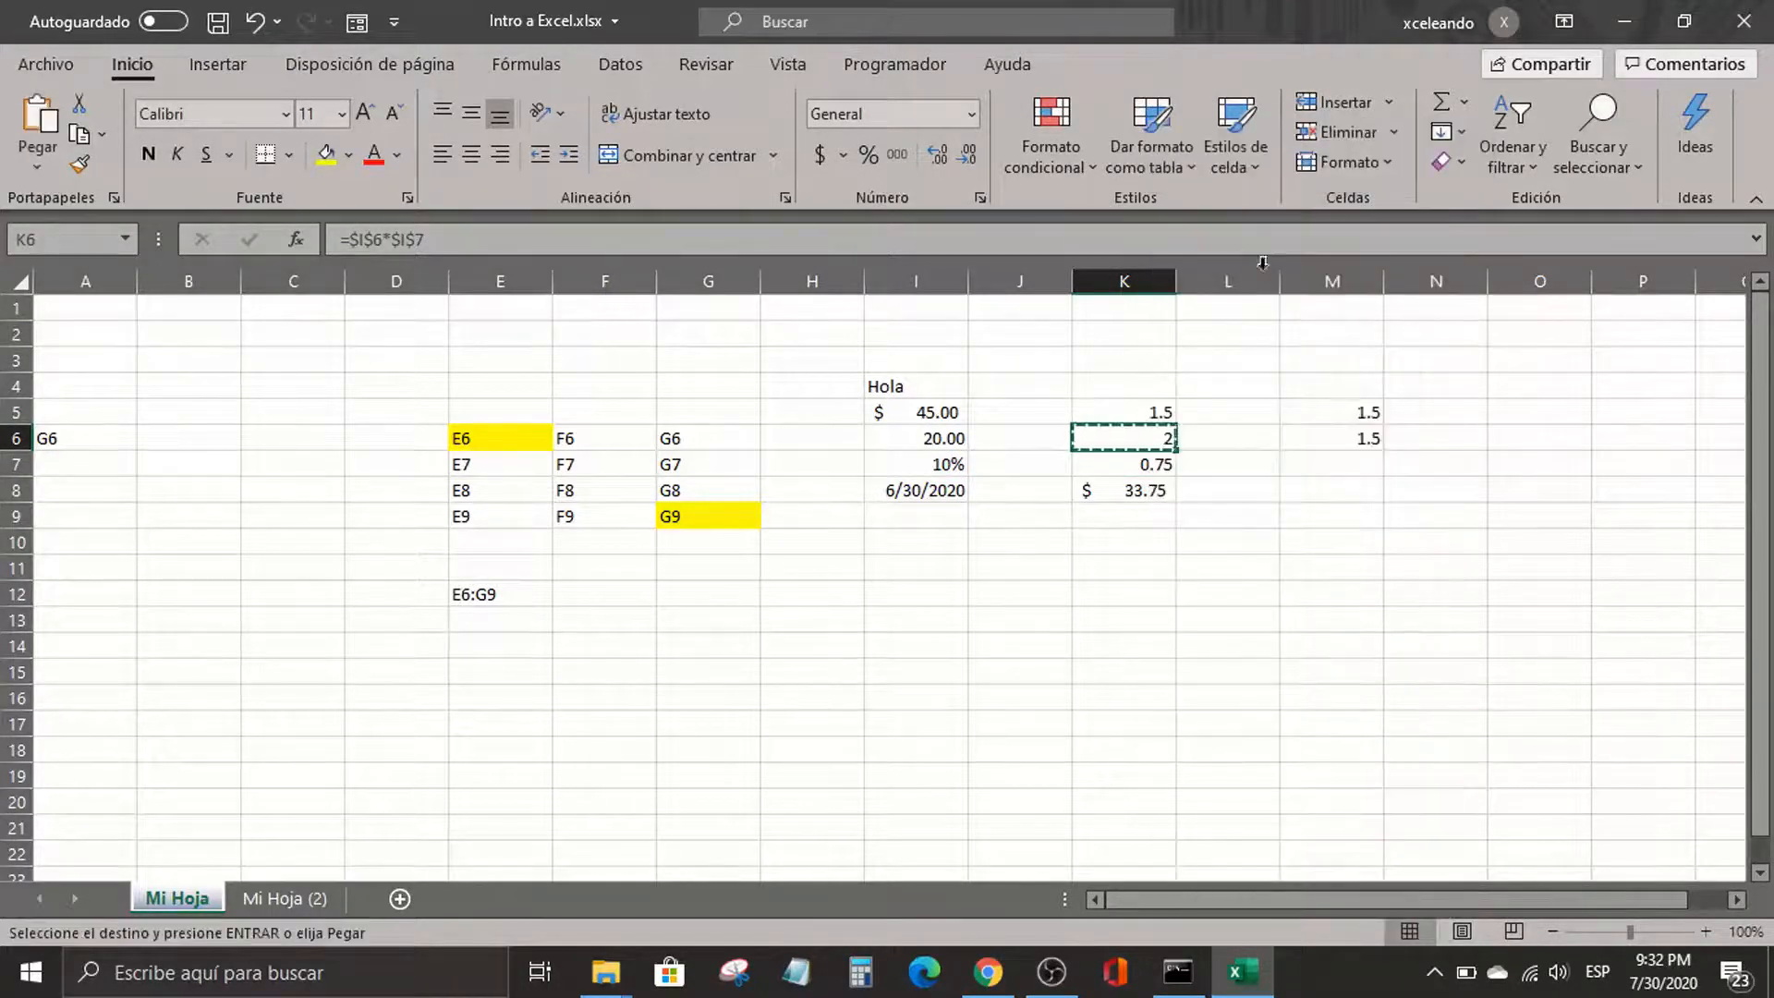
click(1334, 440)
right_click(1334, 440)
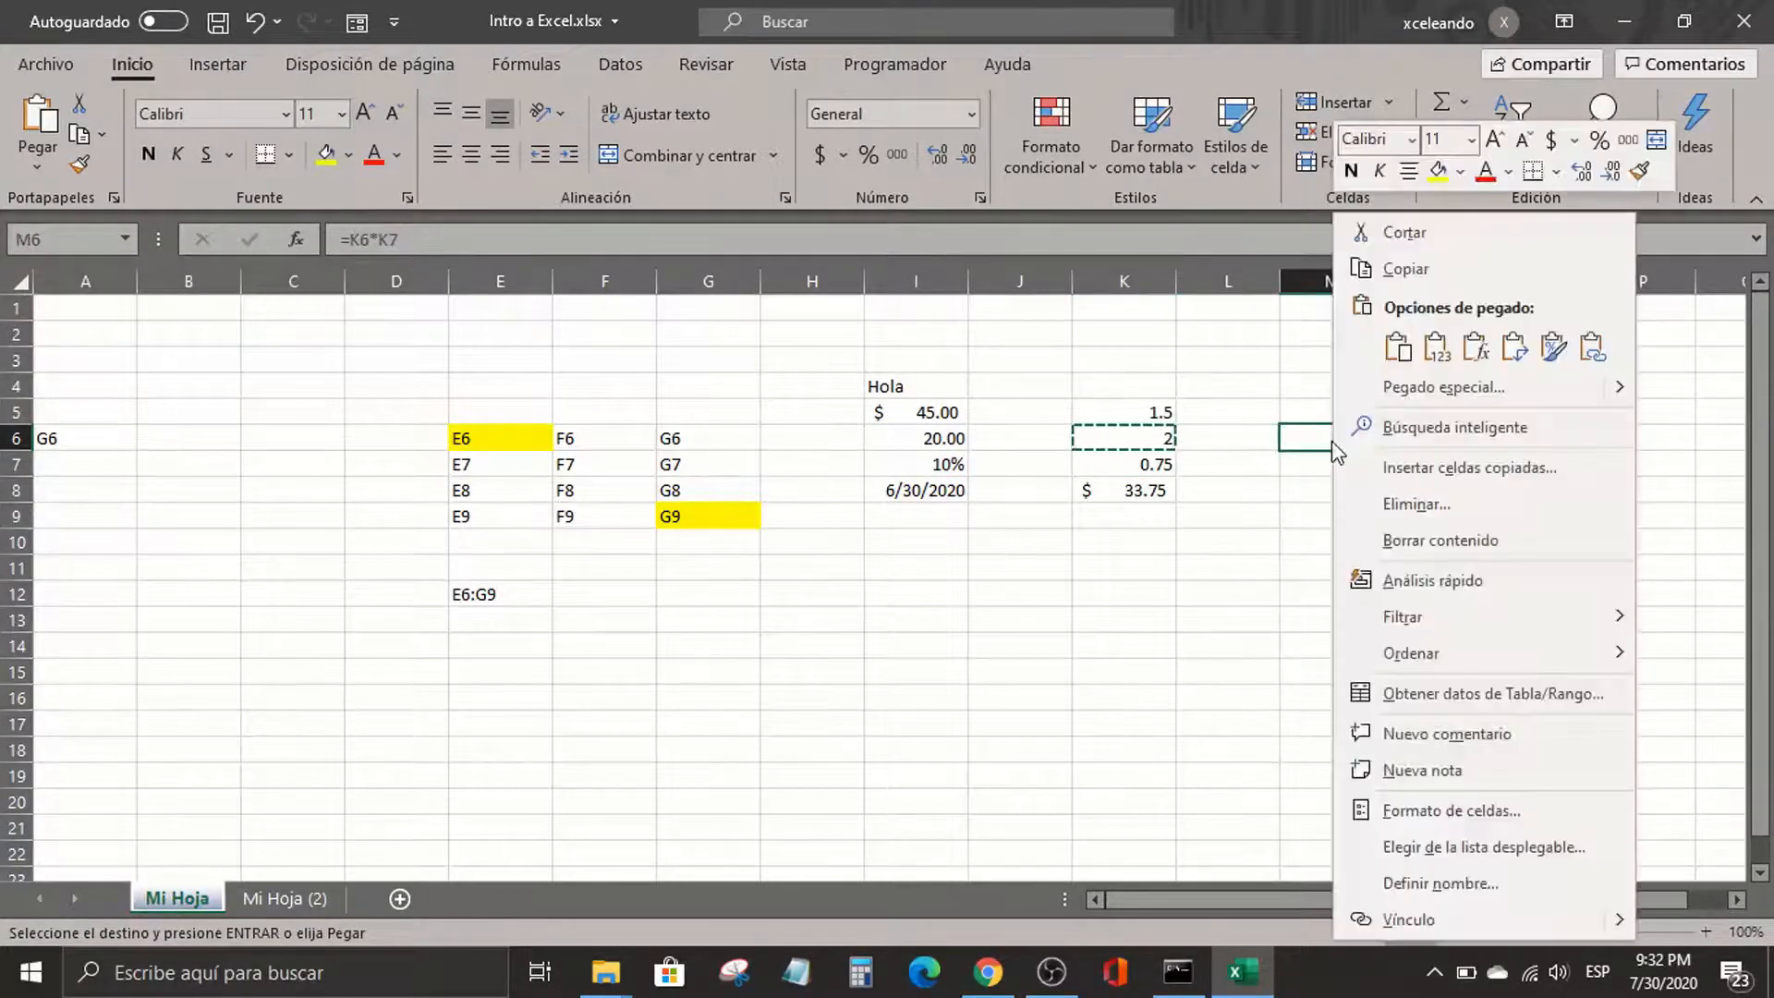
click(1395, 358)
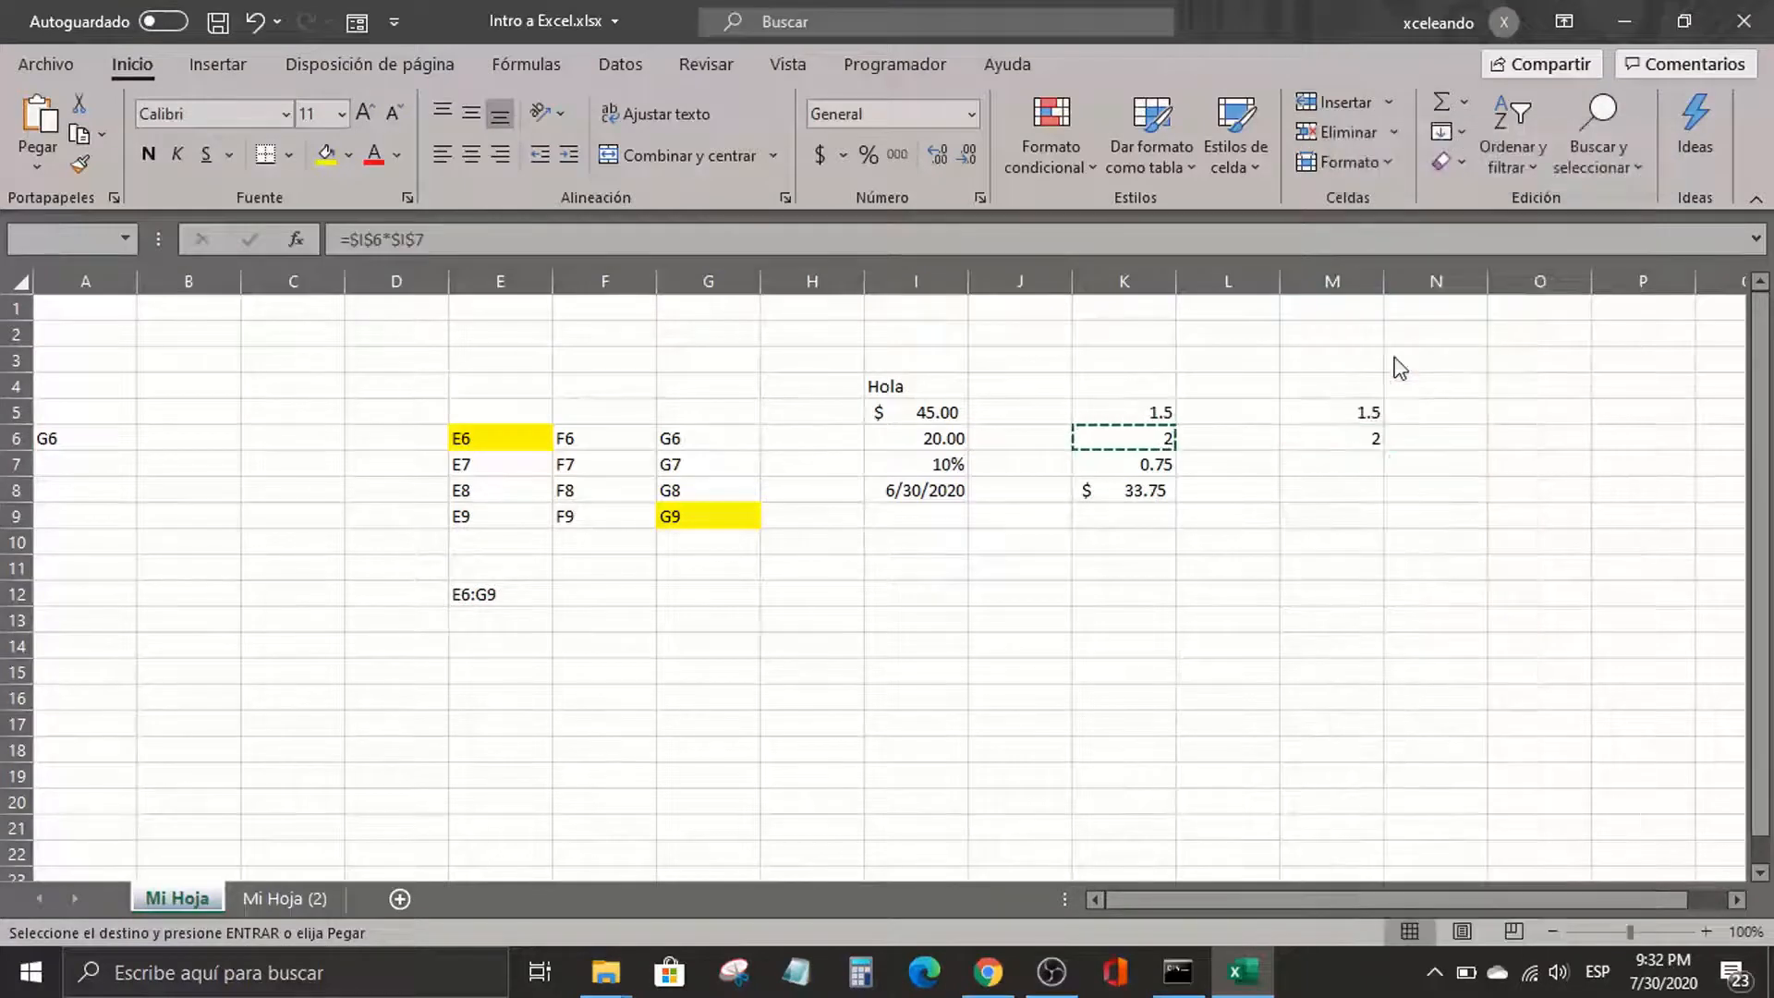
Examine which cells the pasted formula in M6 refers to
double_click(1334, 437)
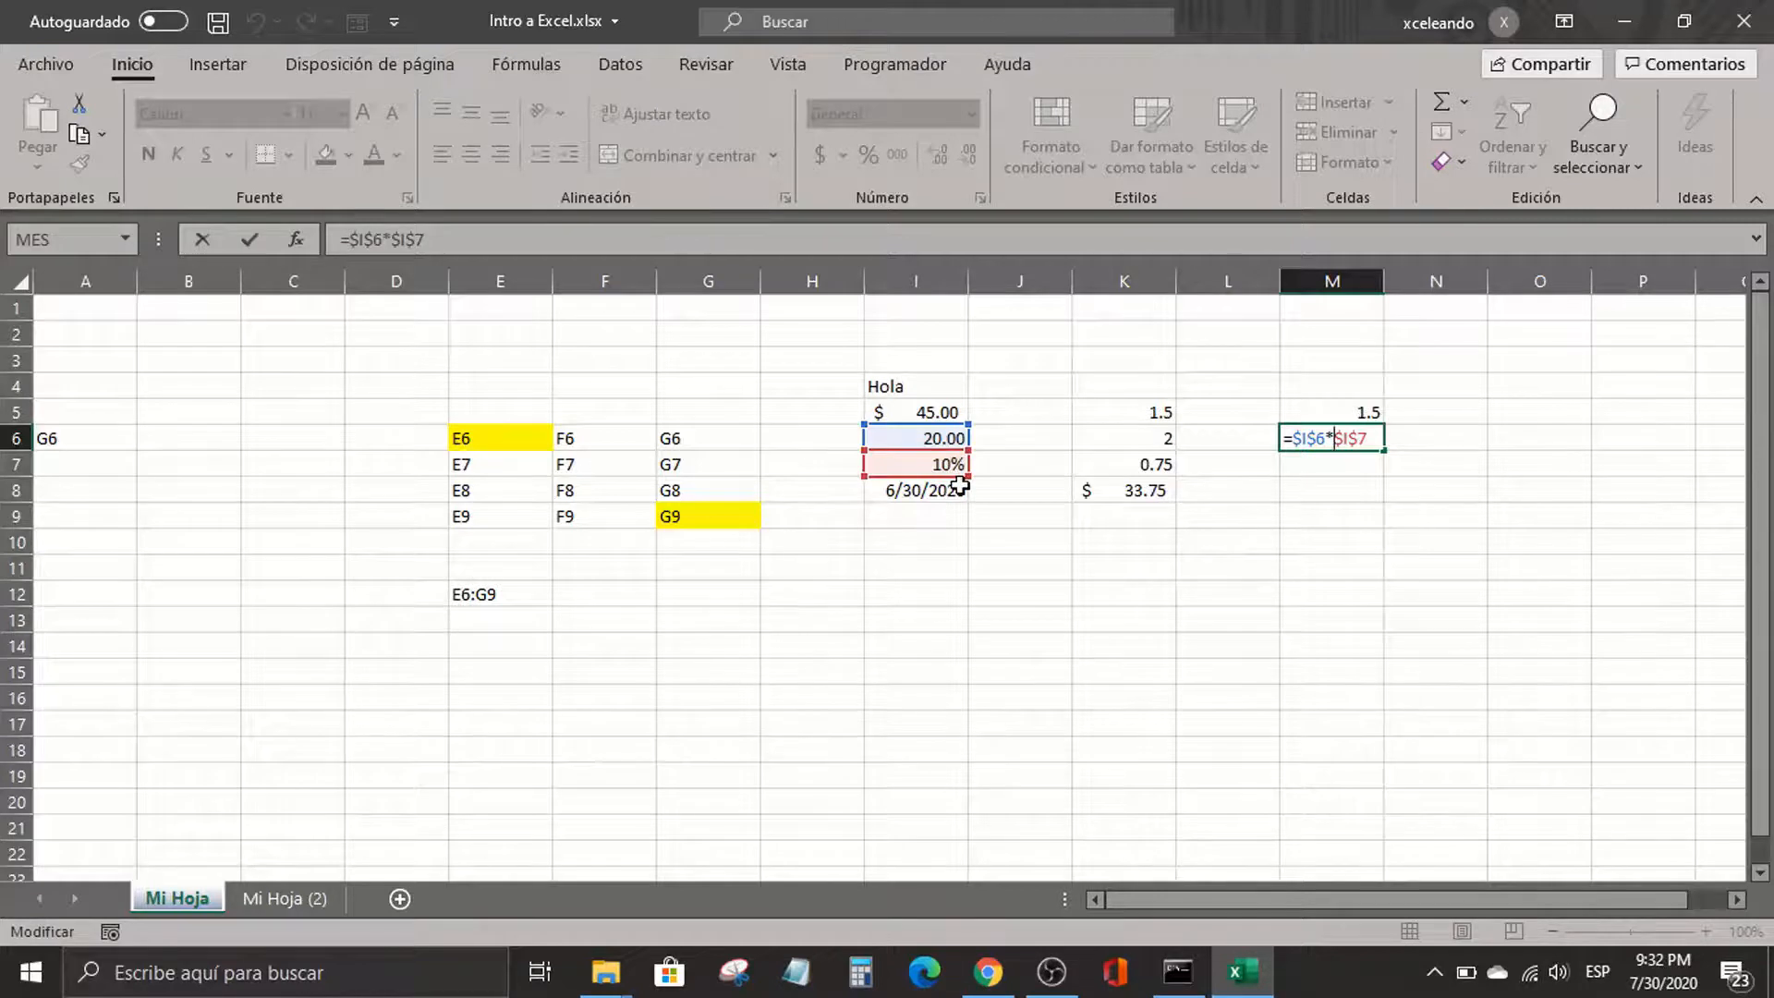
key(Escape)
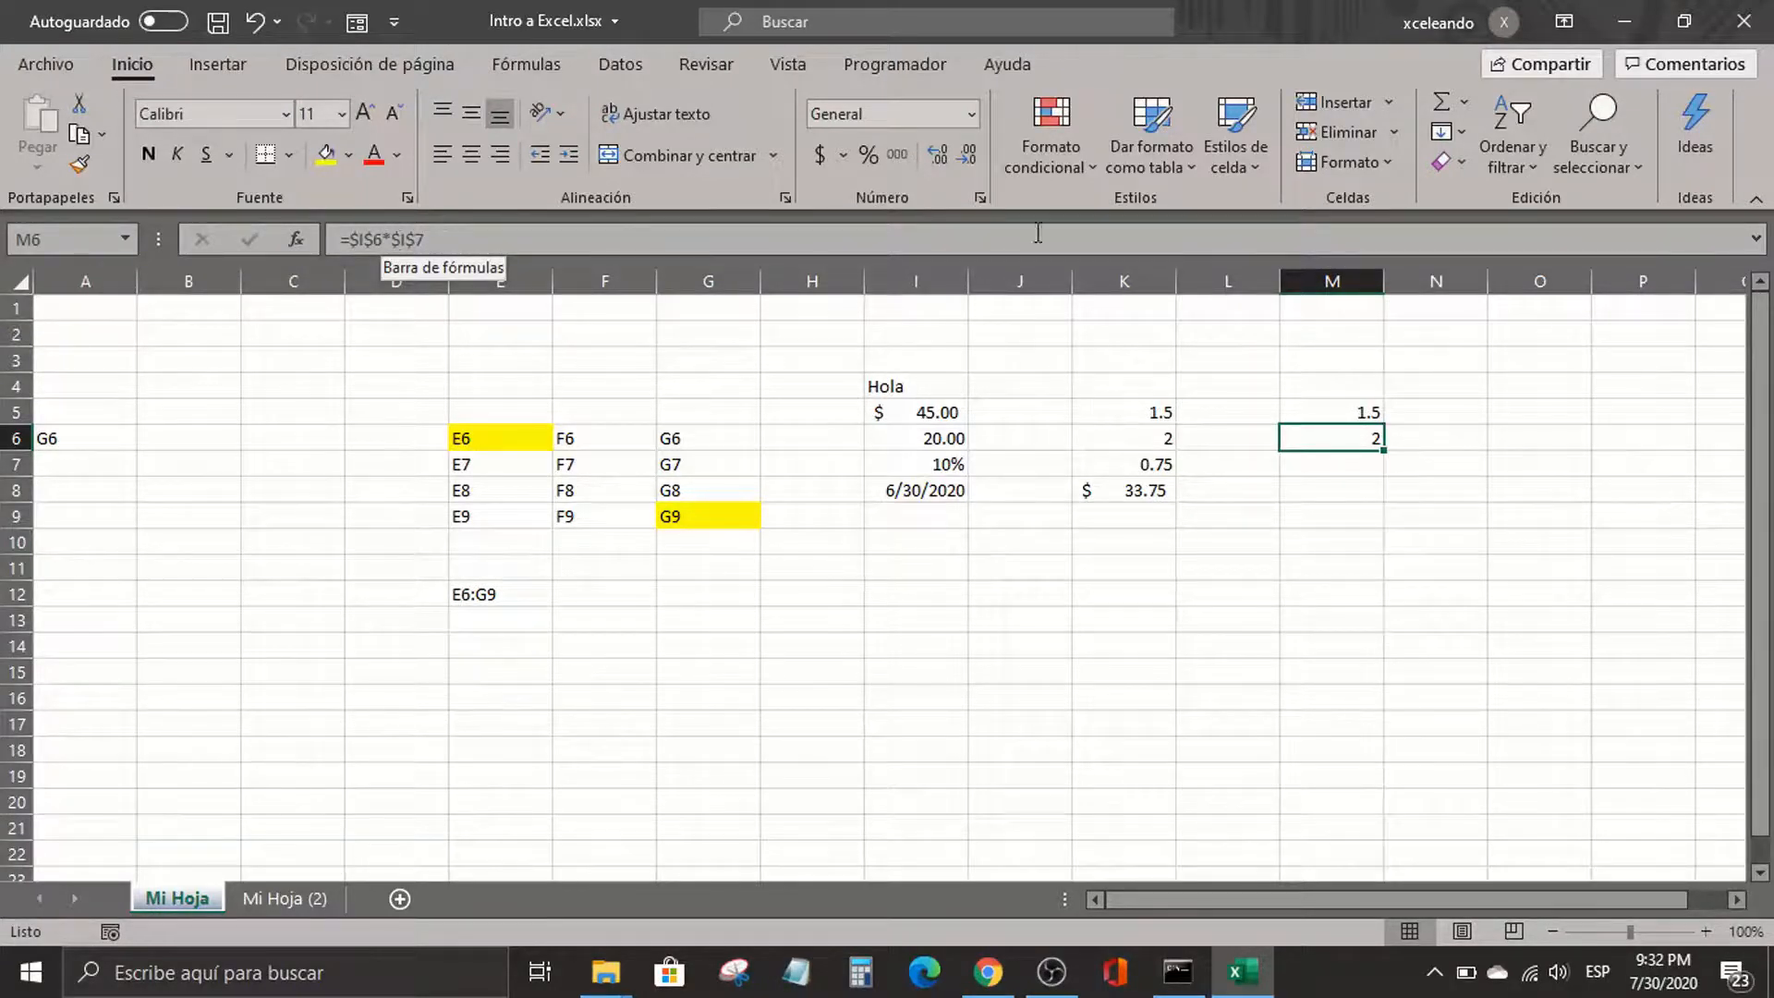
double_click(1328, 438)
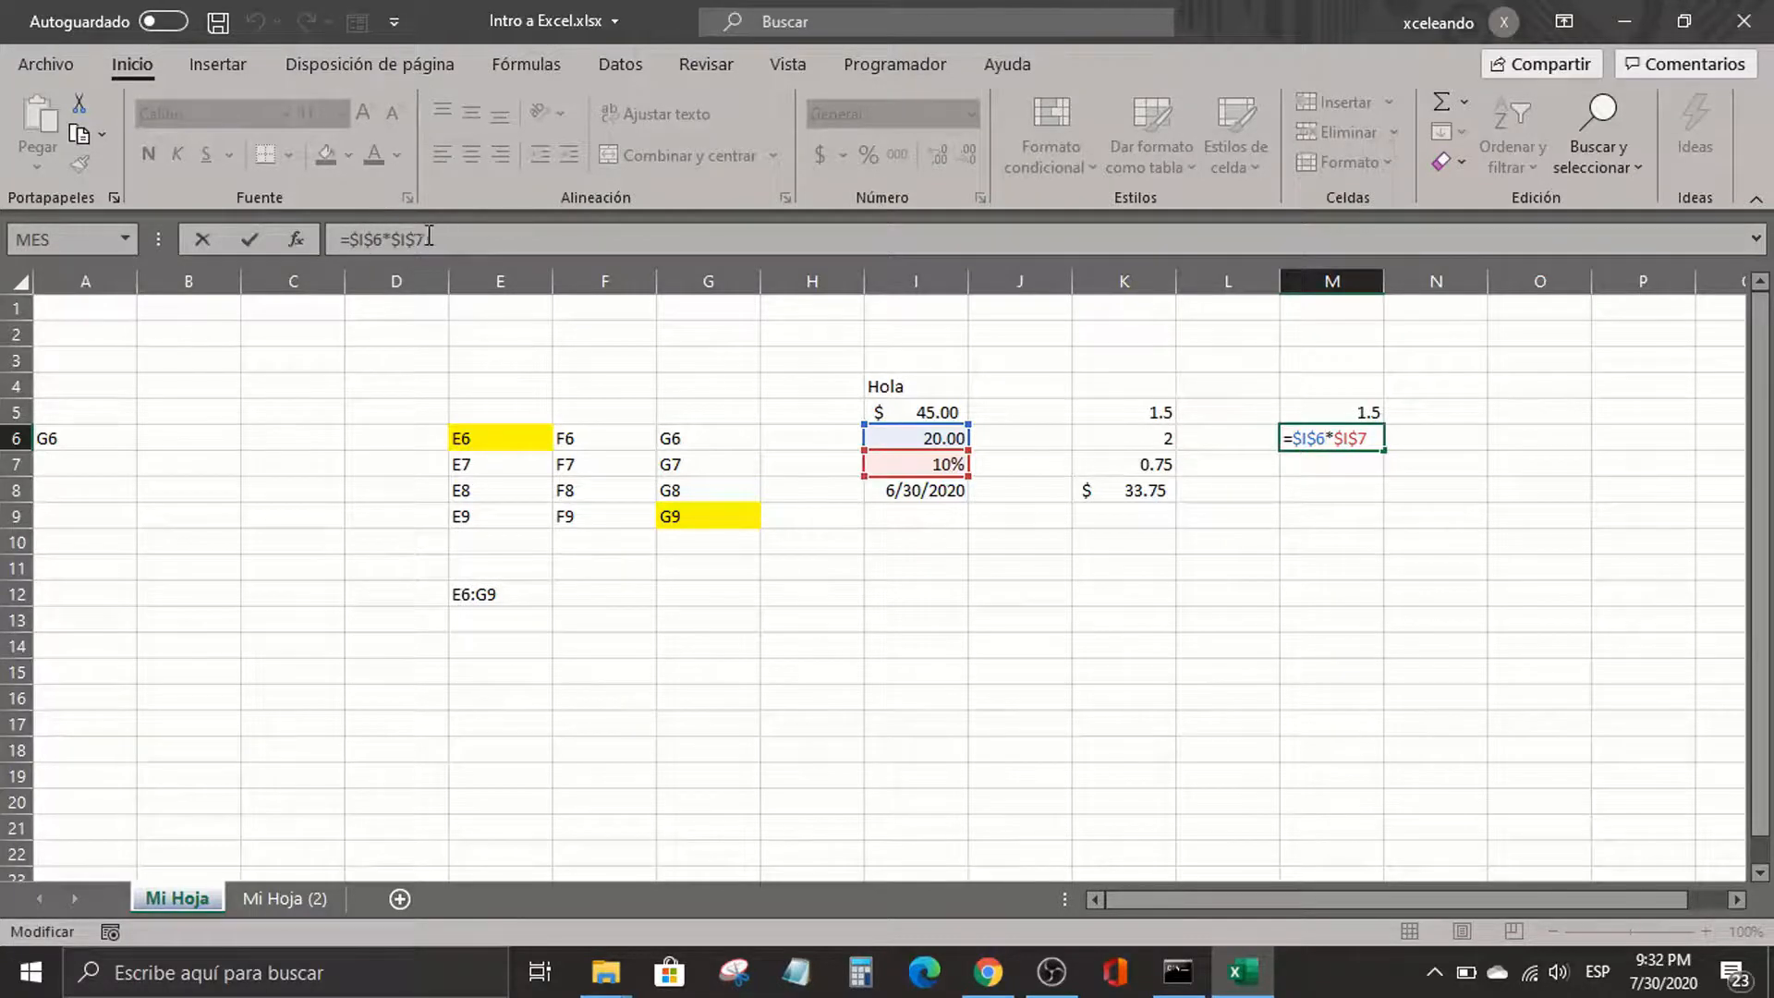
Close the formula in M6 and set the font of cells I5:I8 to Calibri Light, size 12
key(Return)
click(1299, 430)
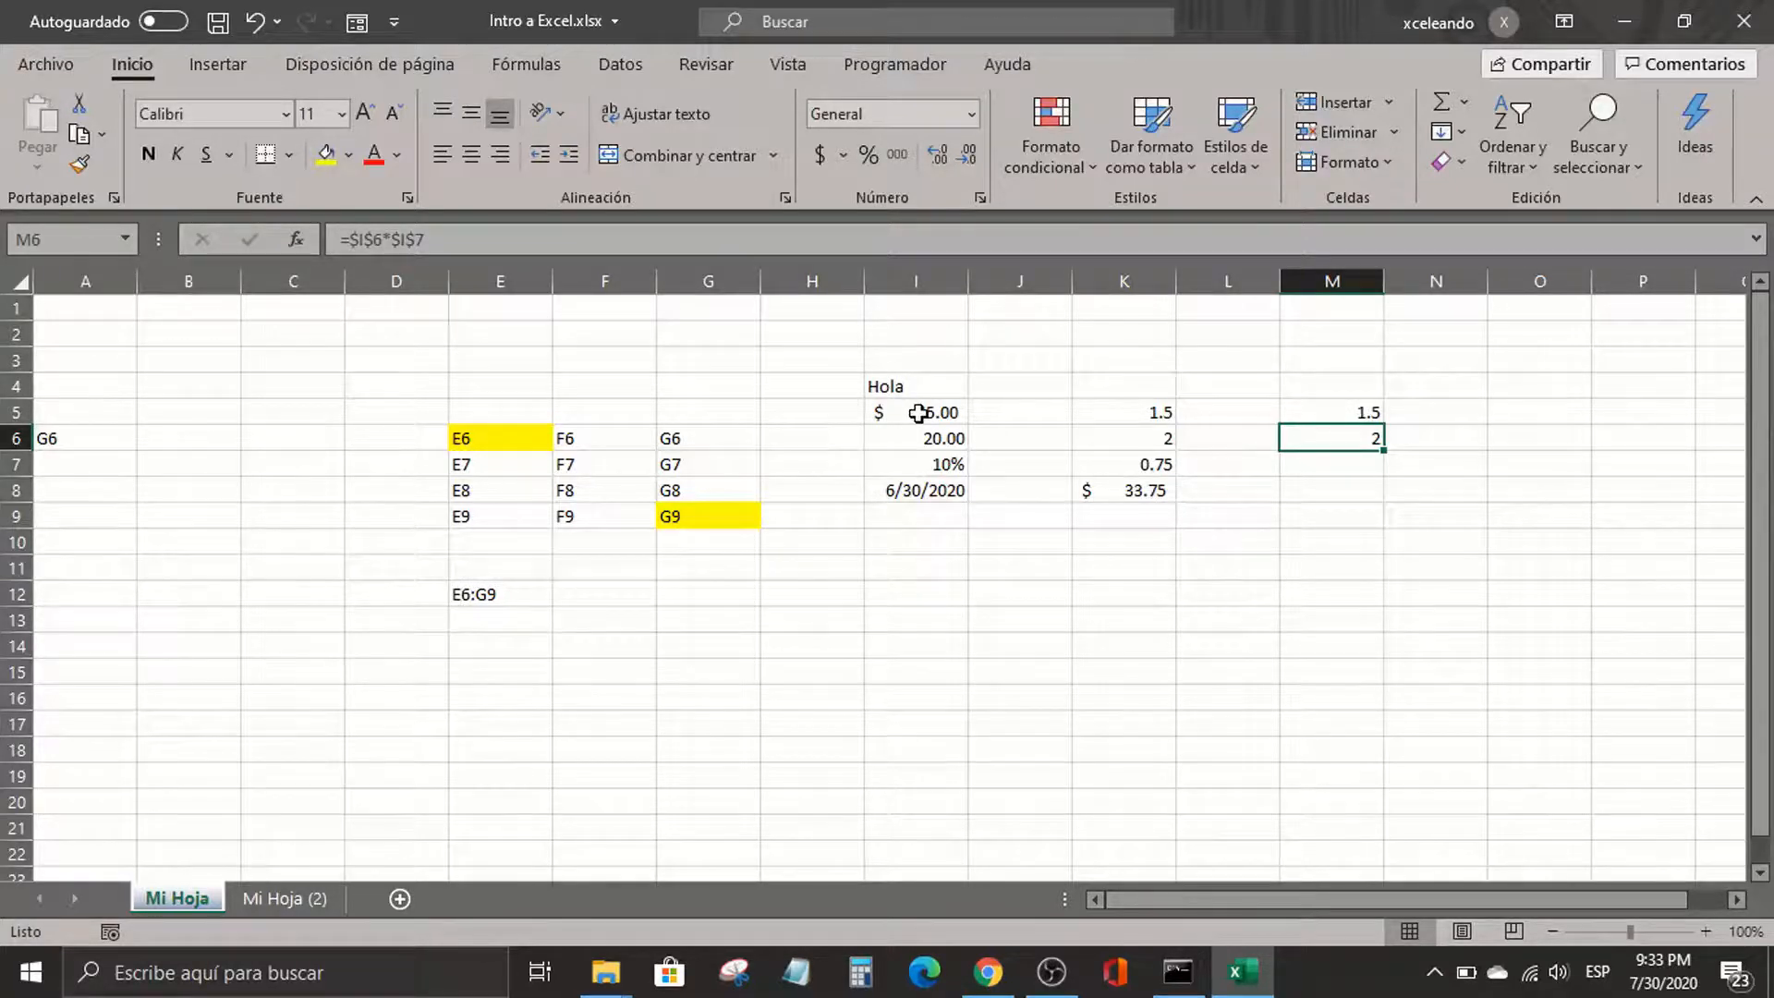
drag(918, 413, 925, 496)
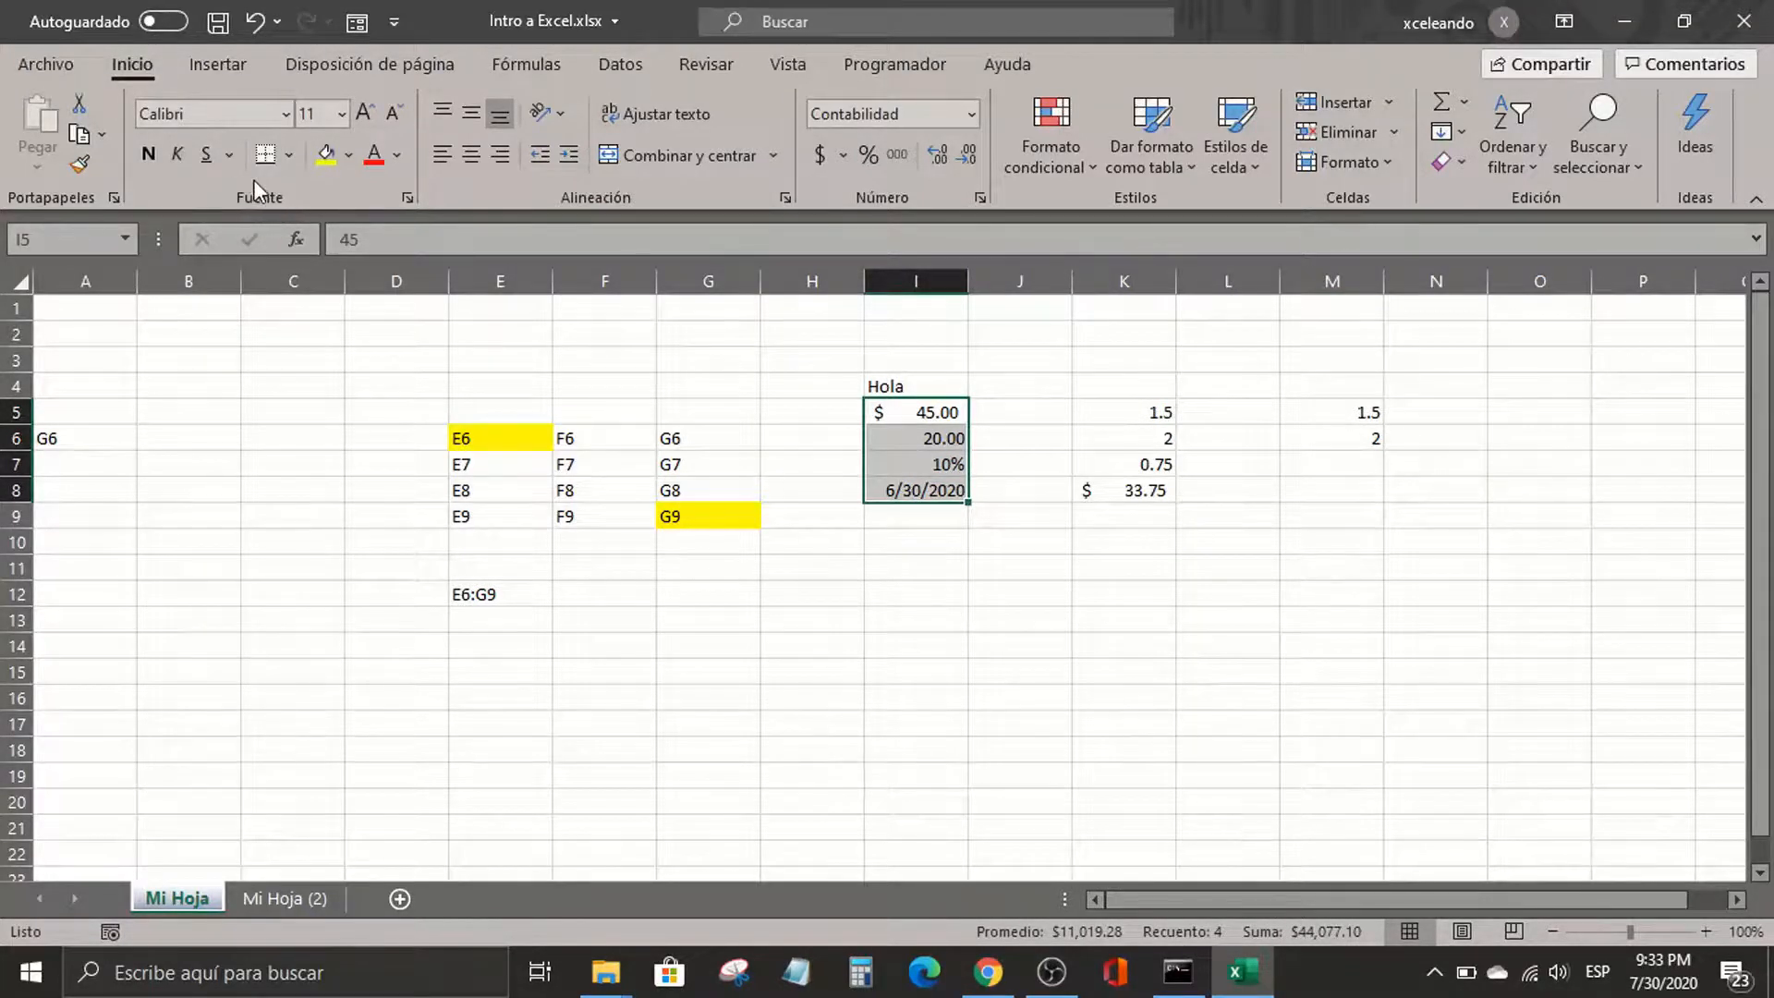
click(284, 109)
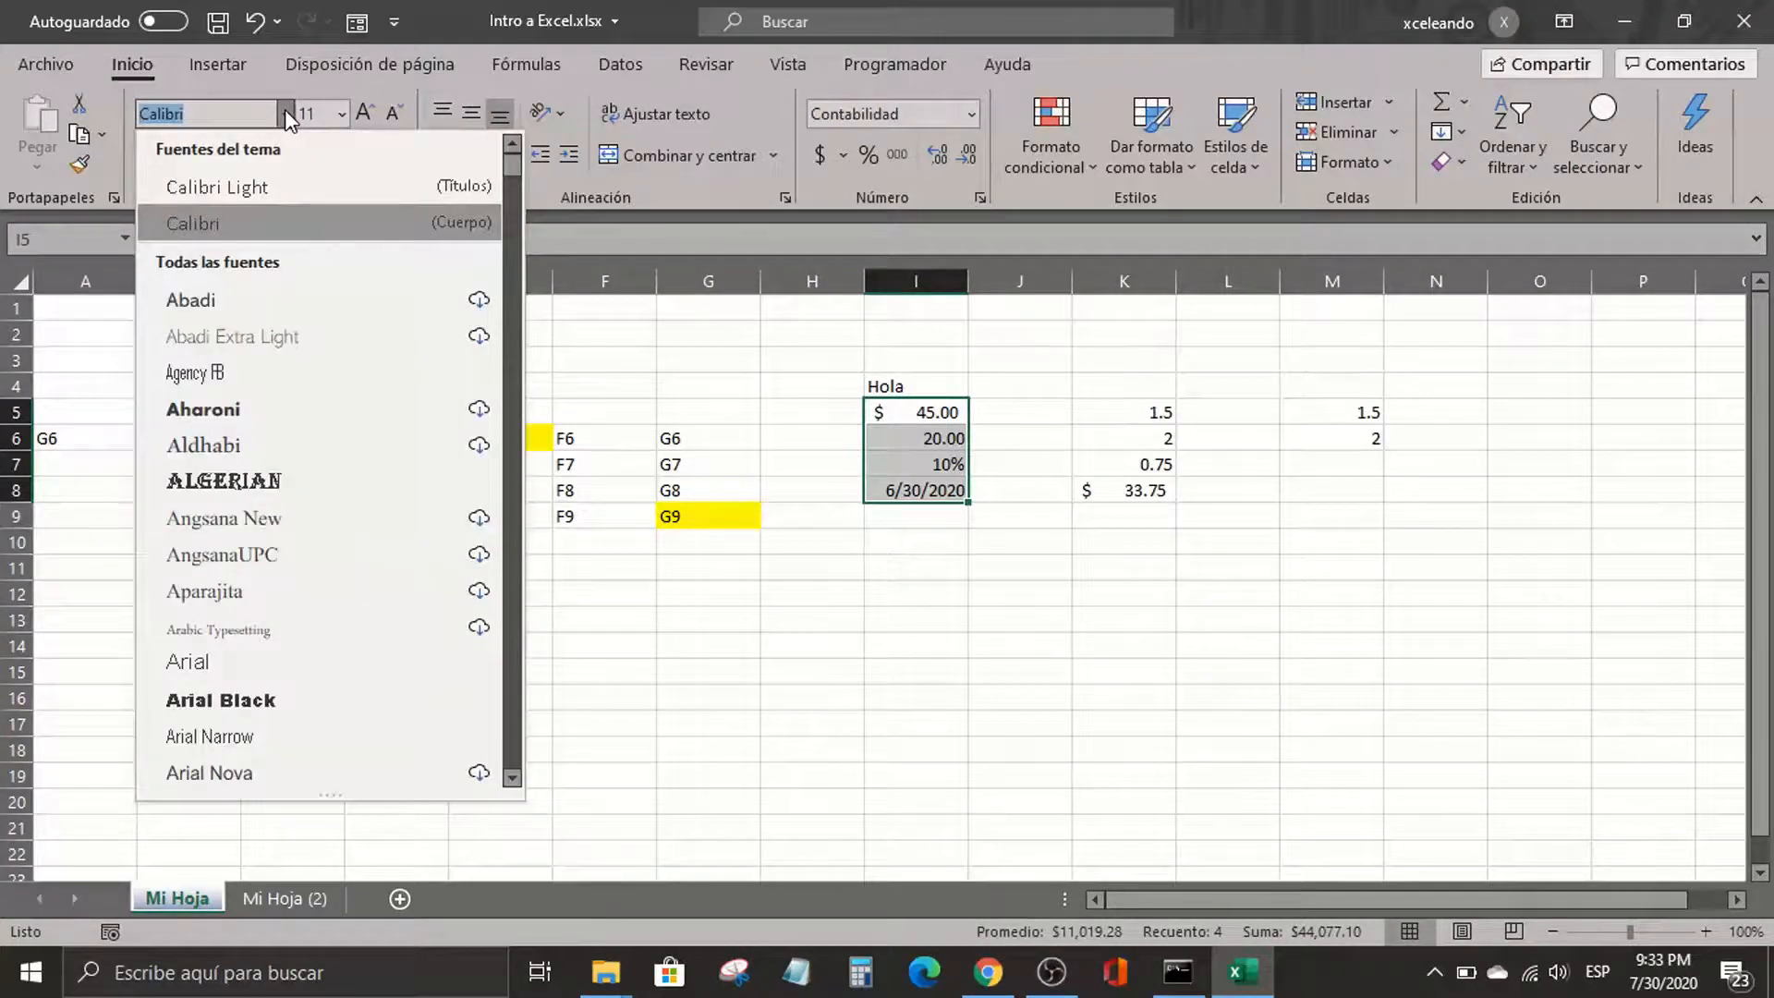
click(286, 187)
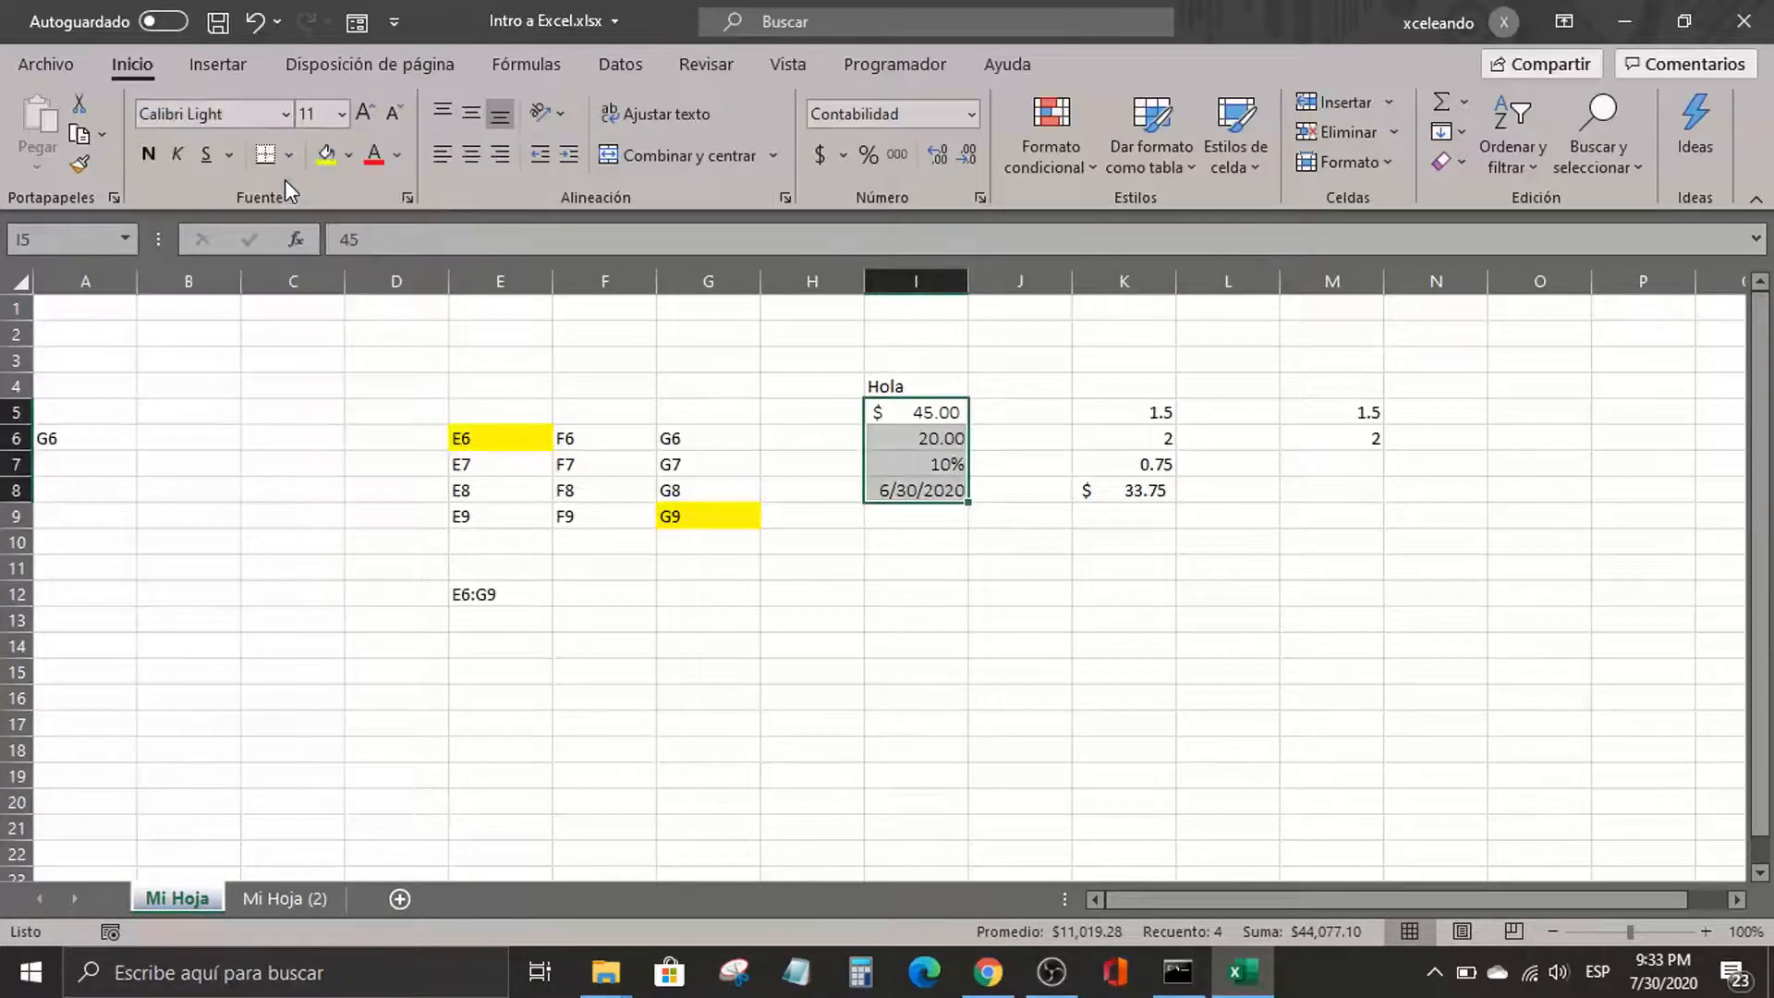
click(340, 114)
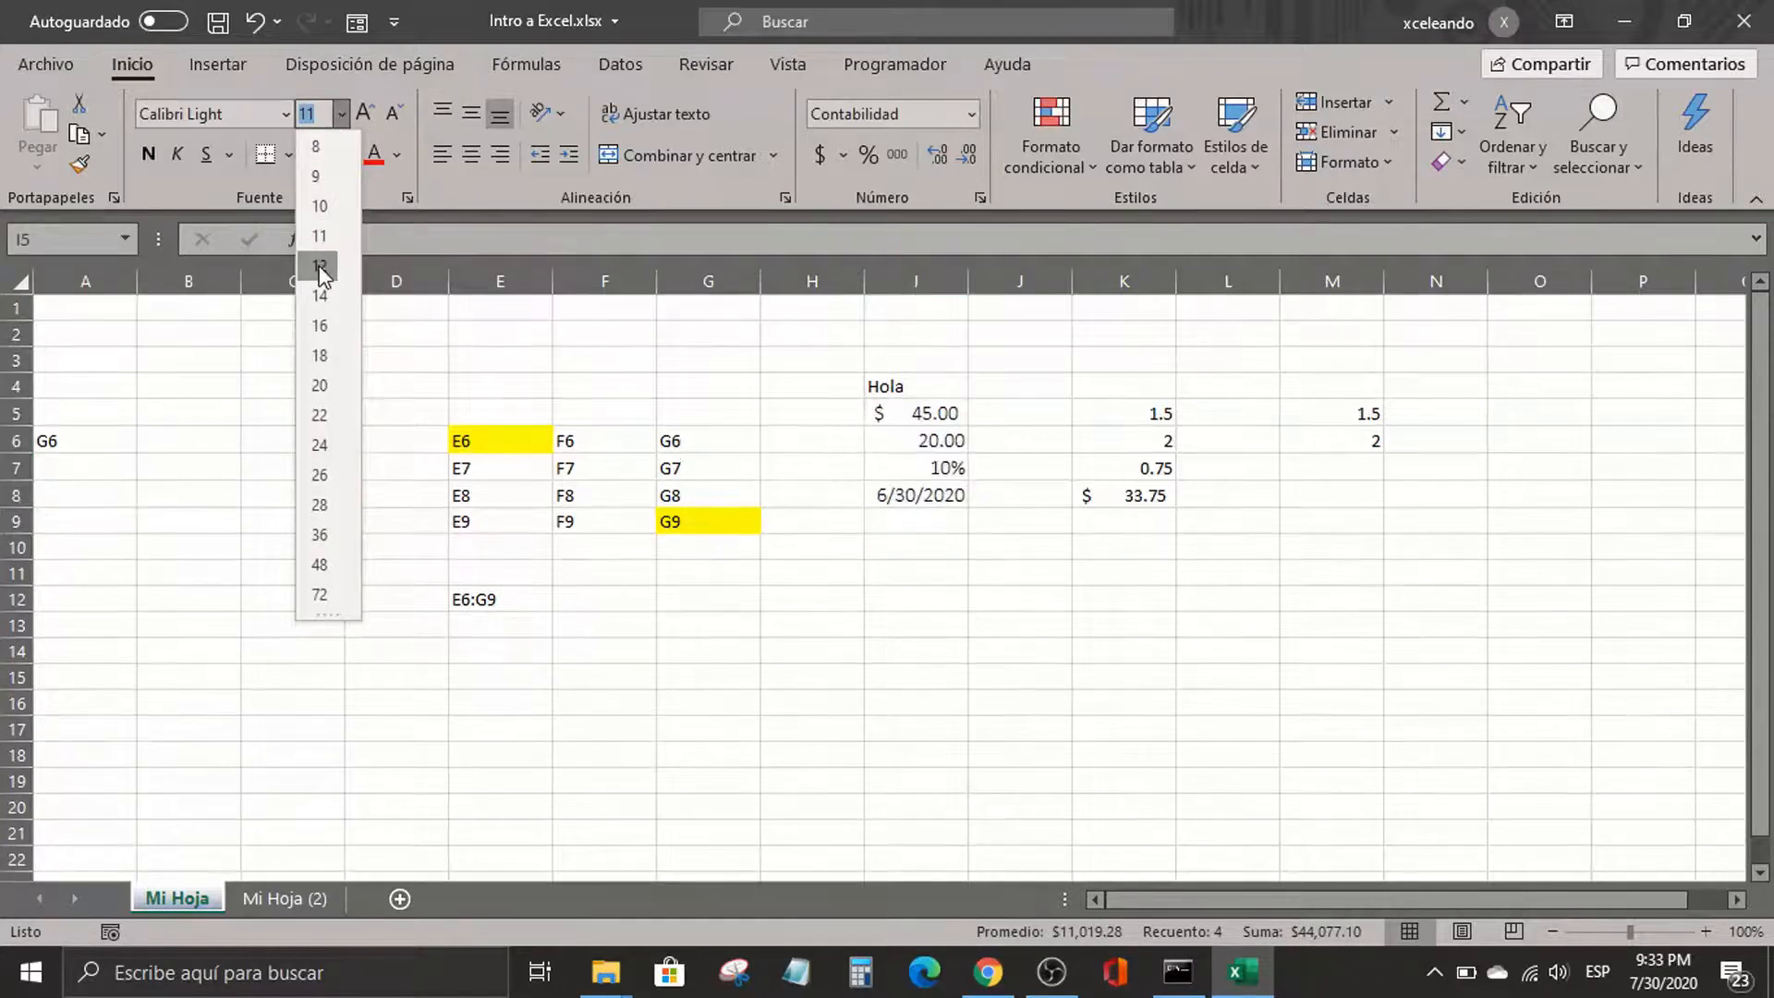
click(320, 266)
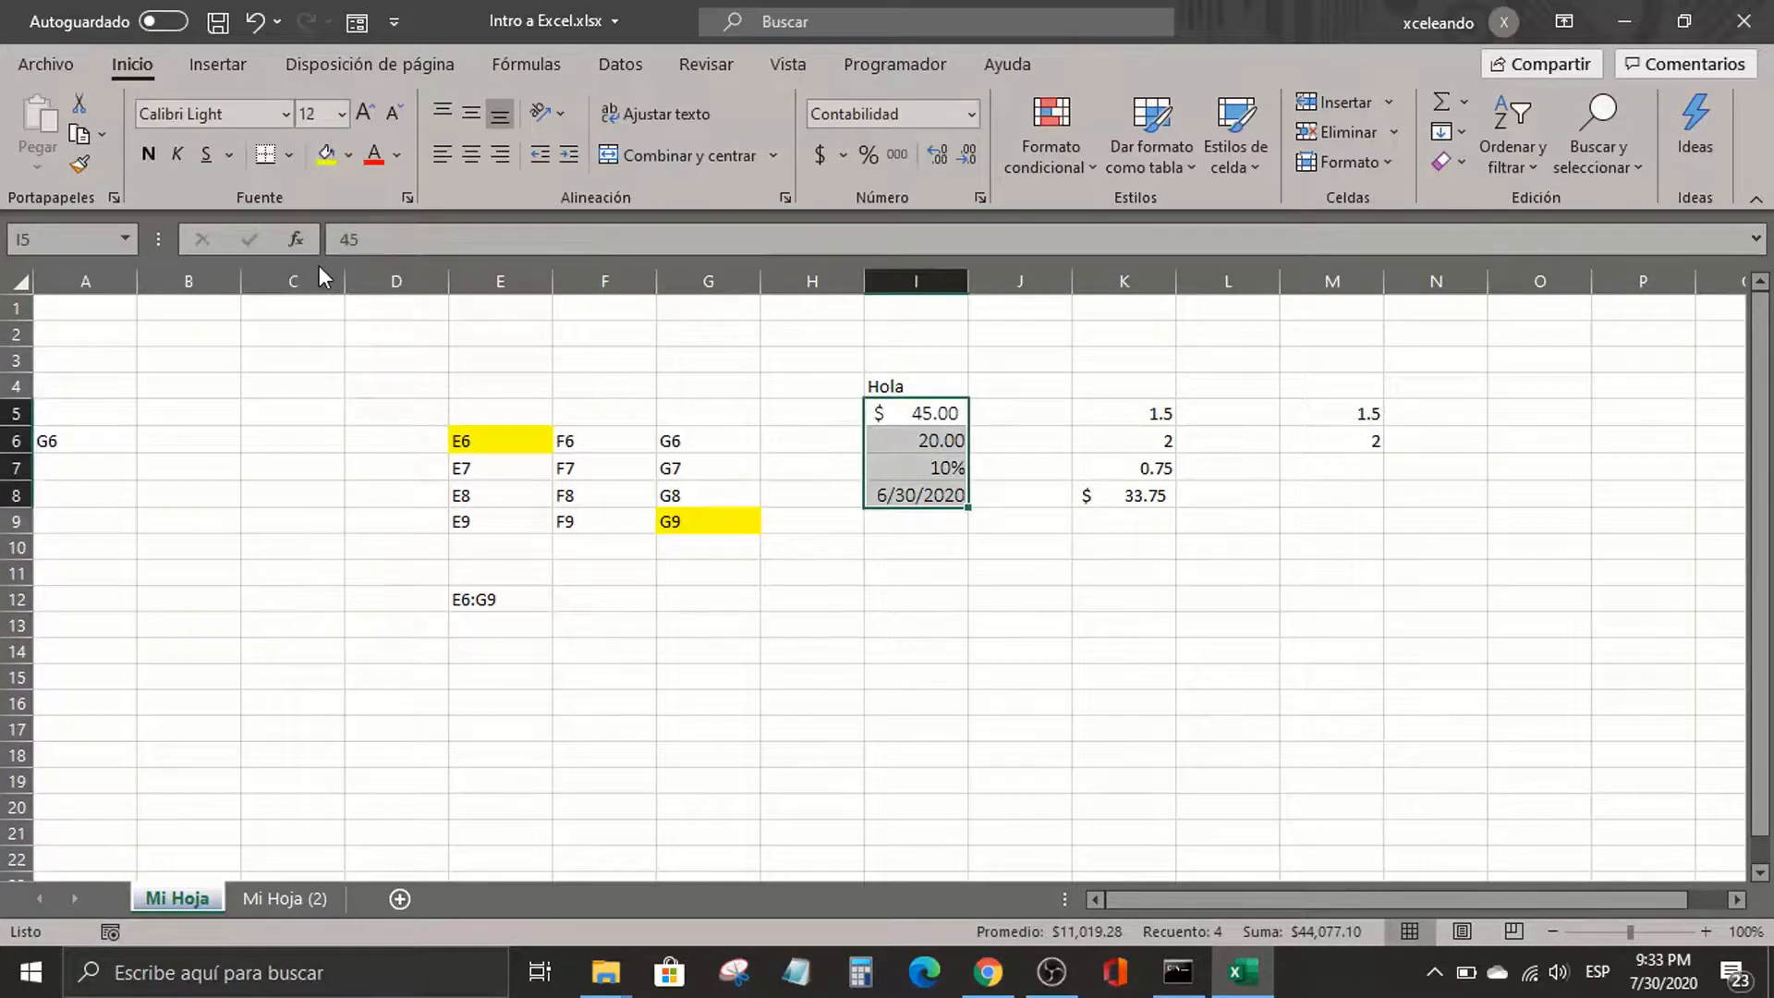
Try bold, italic and underline on cells I5:I8, and remove all three styles again
click(148, 155)
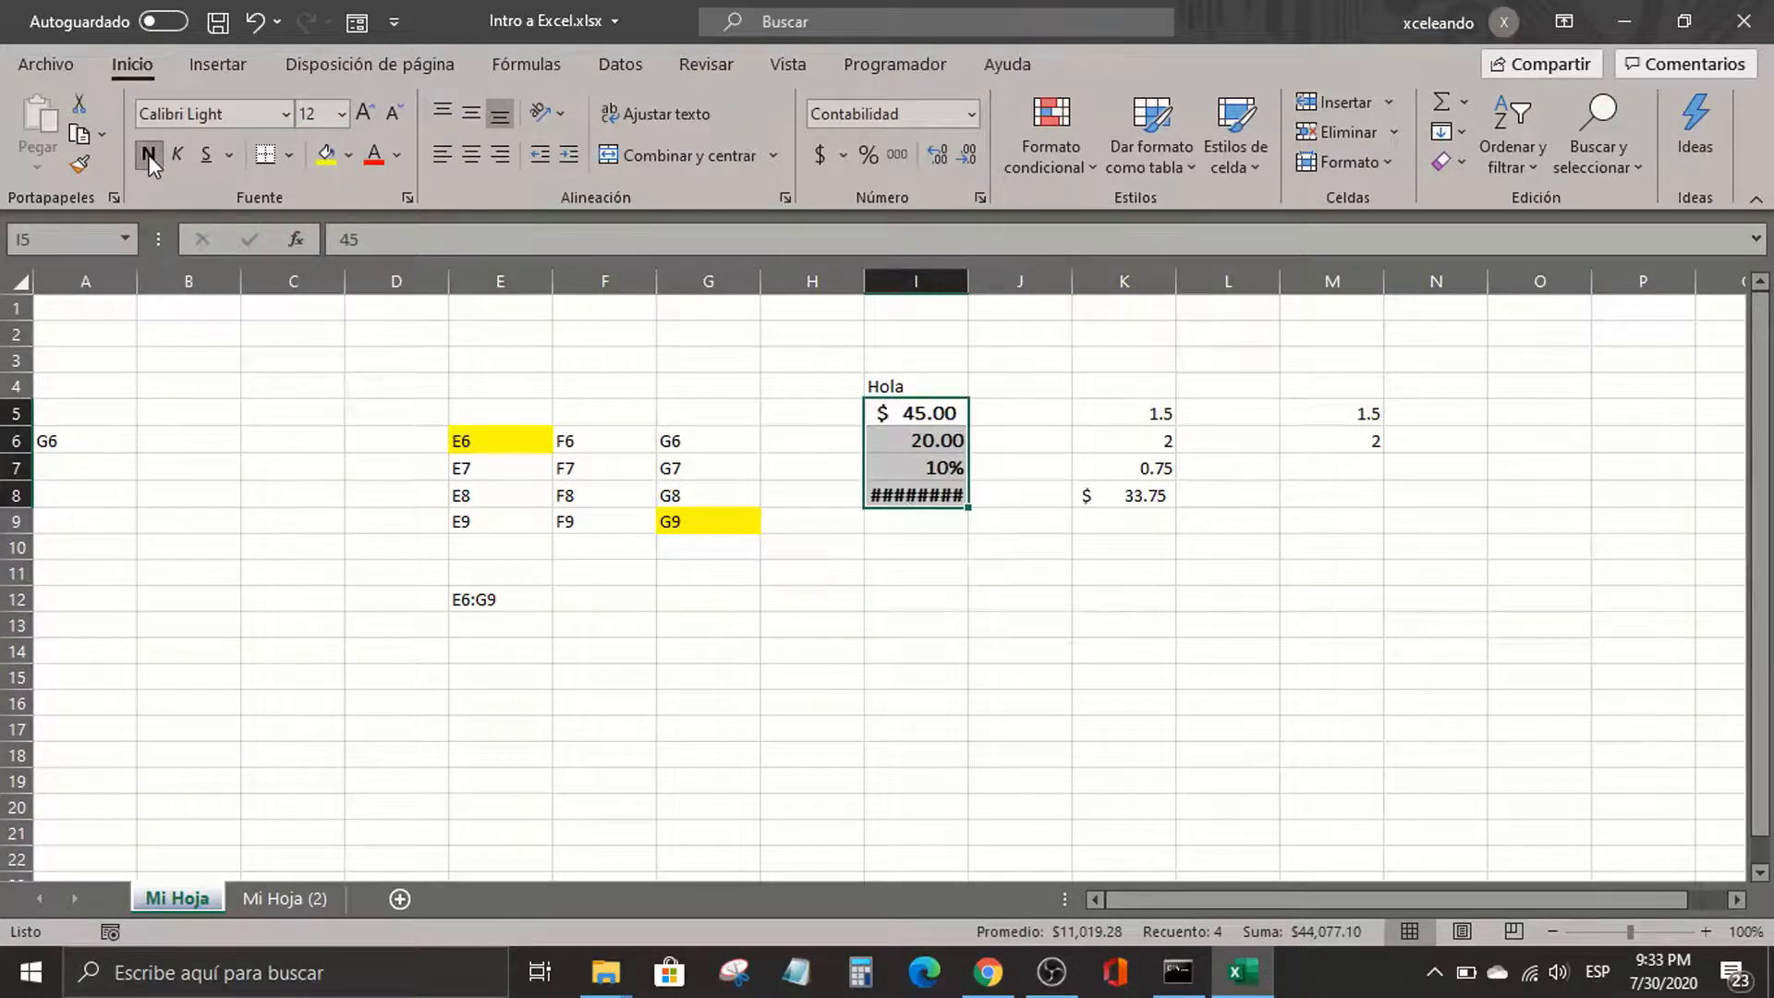
click(175, 153)
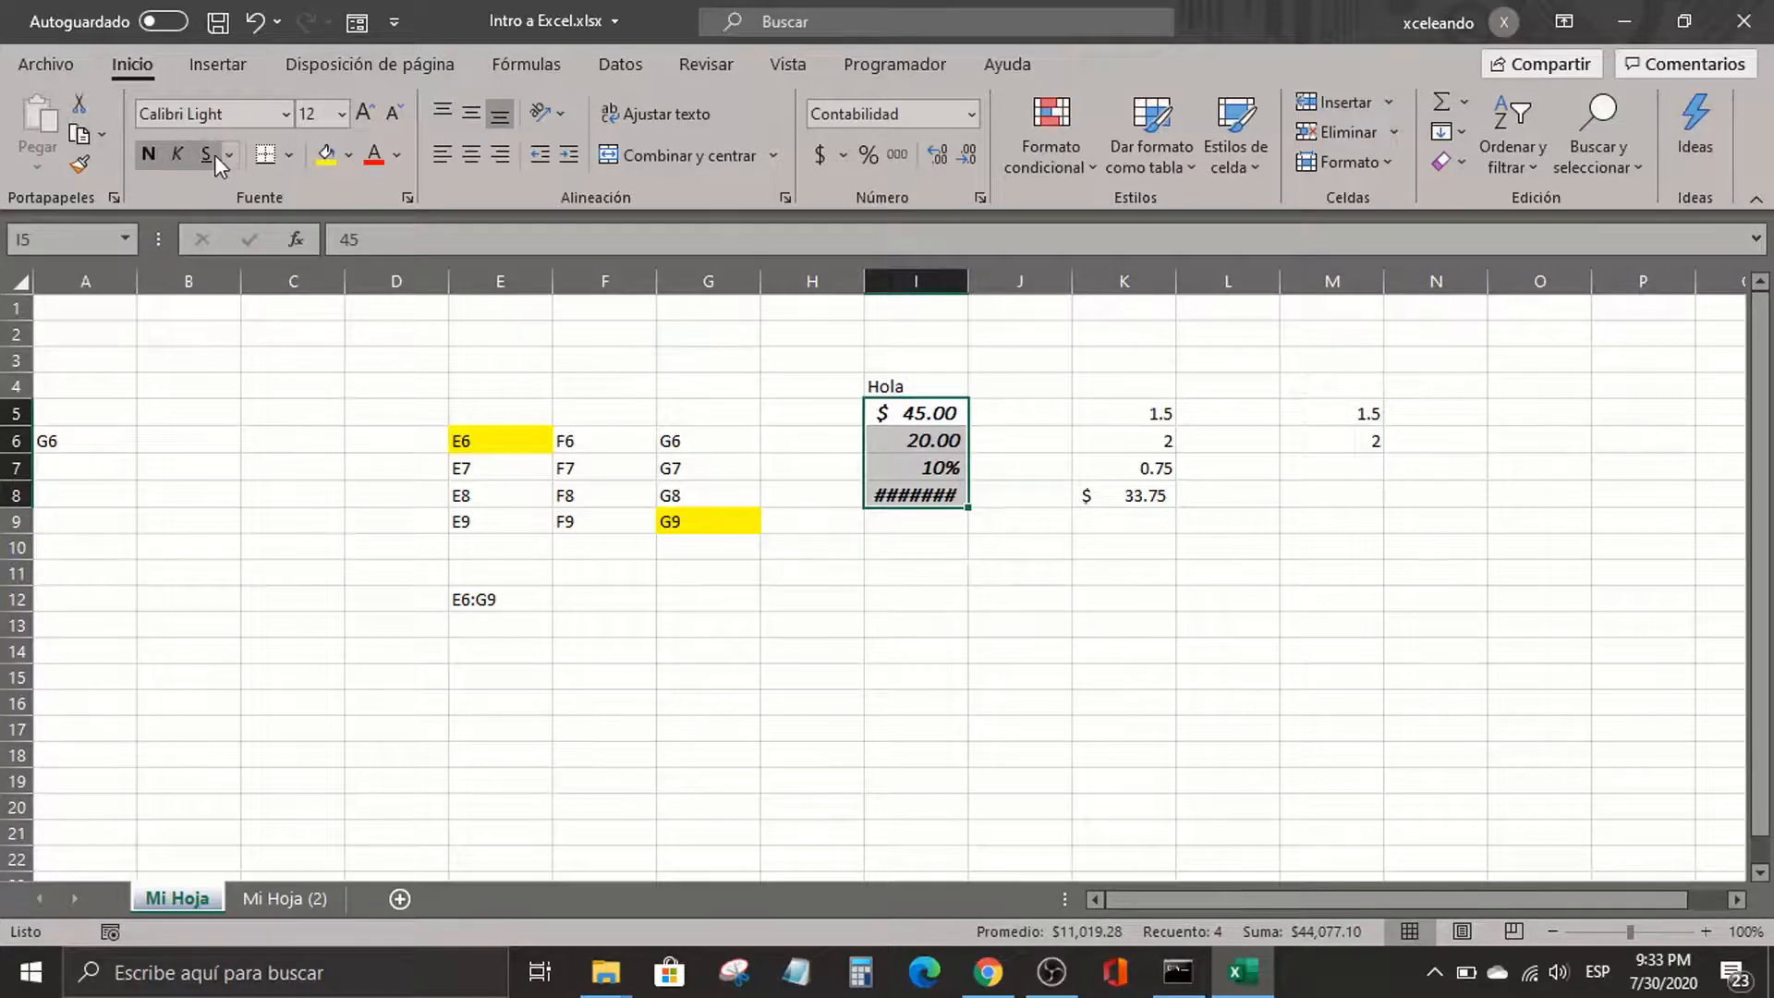
click(214, 153)
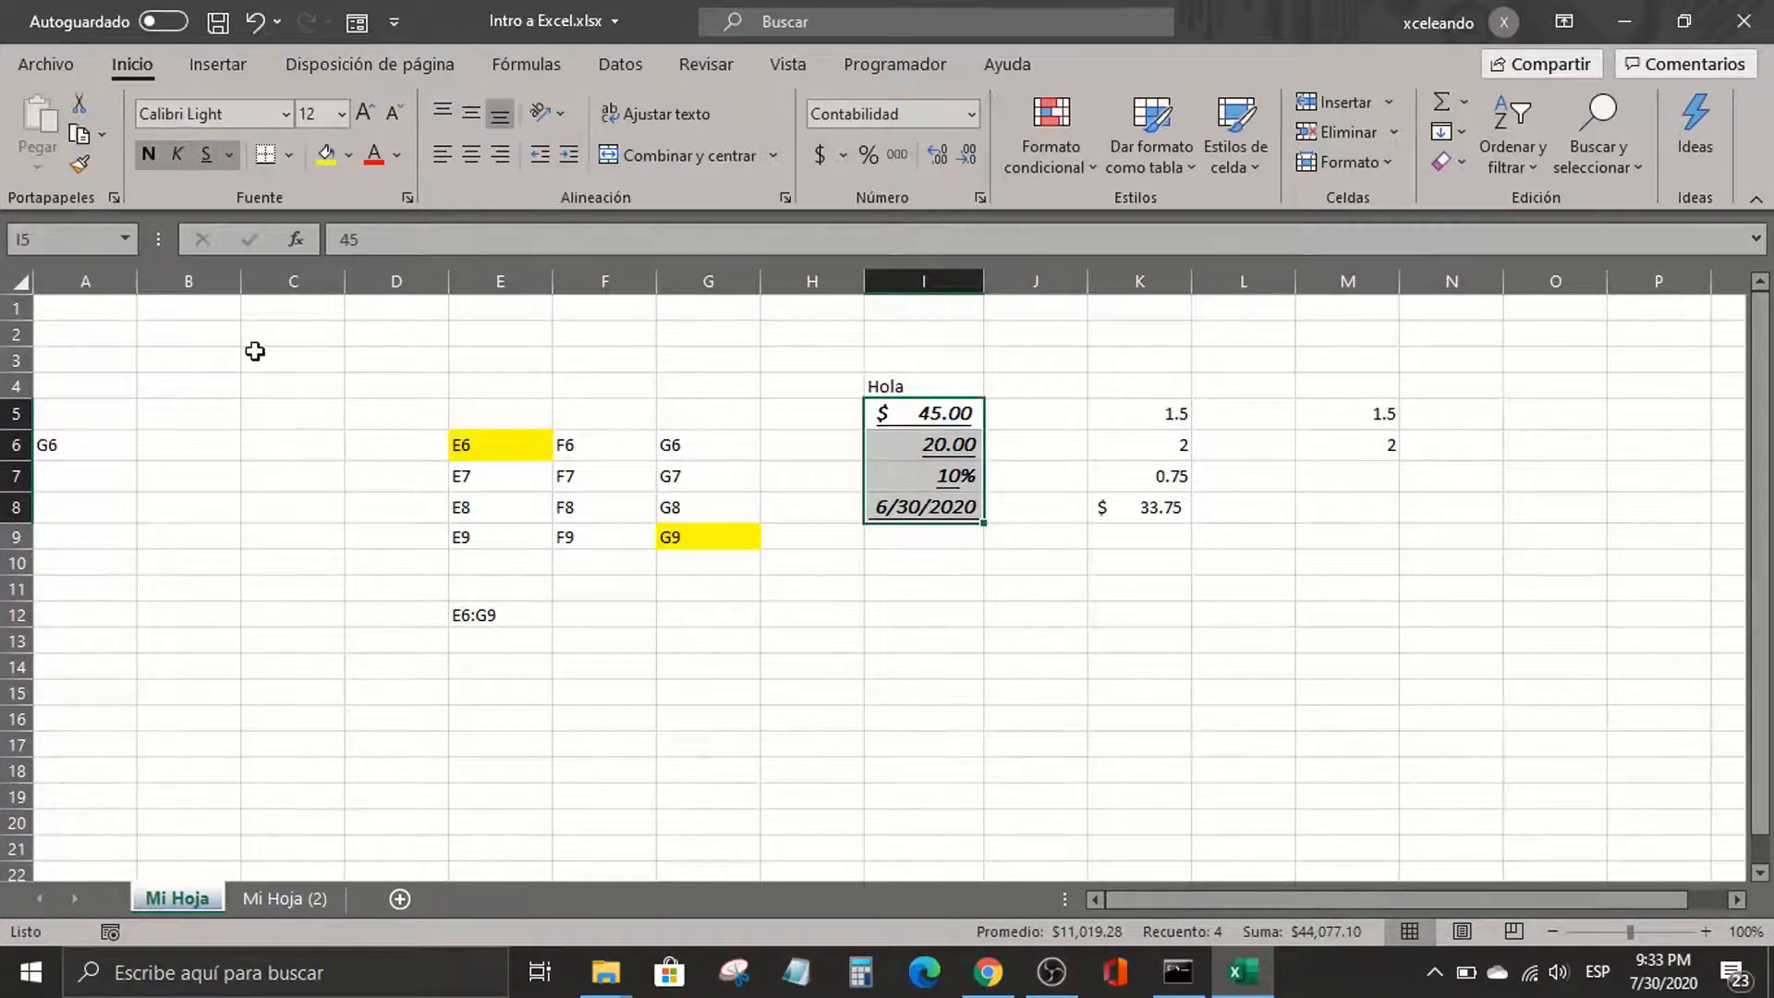
click(210, 157)
click(176, 154)
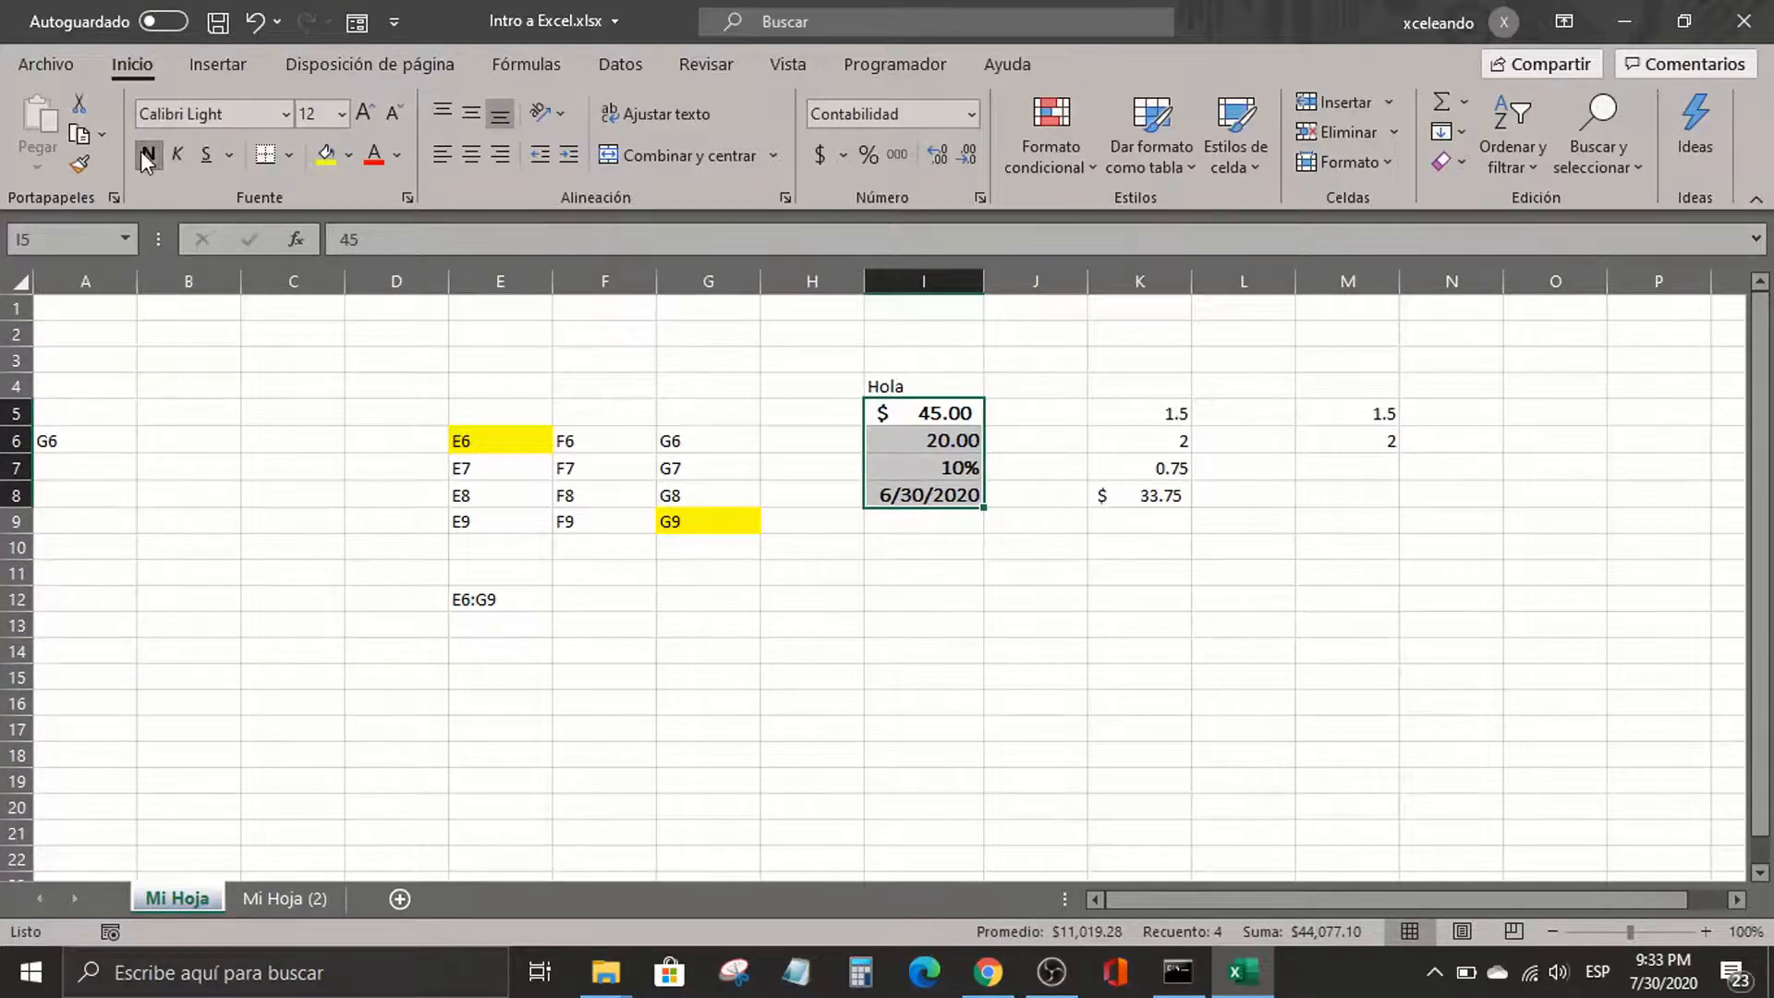
click(146, 154)
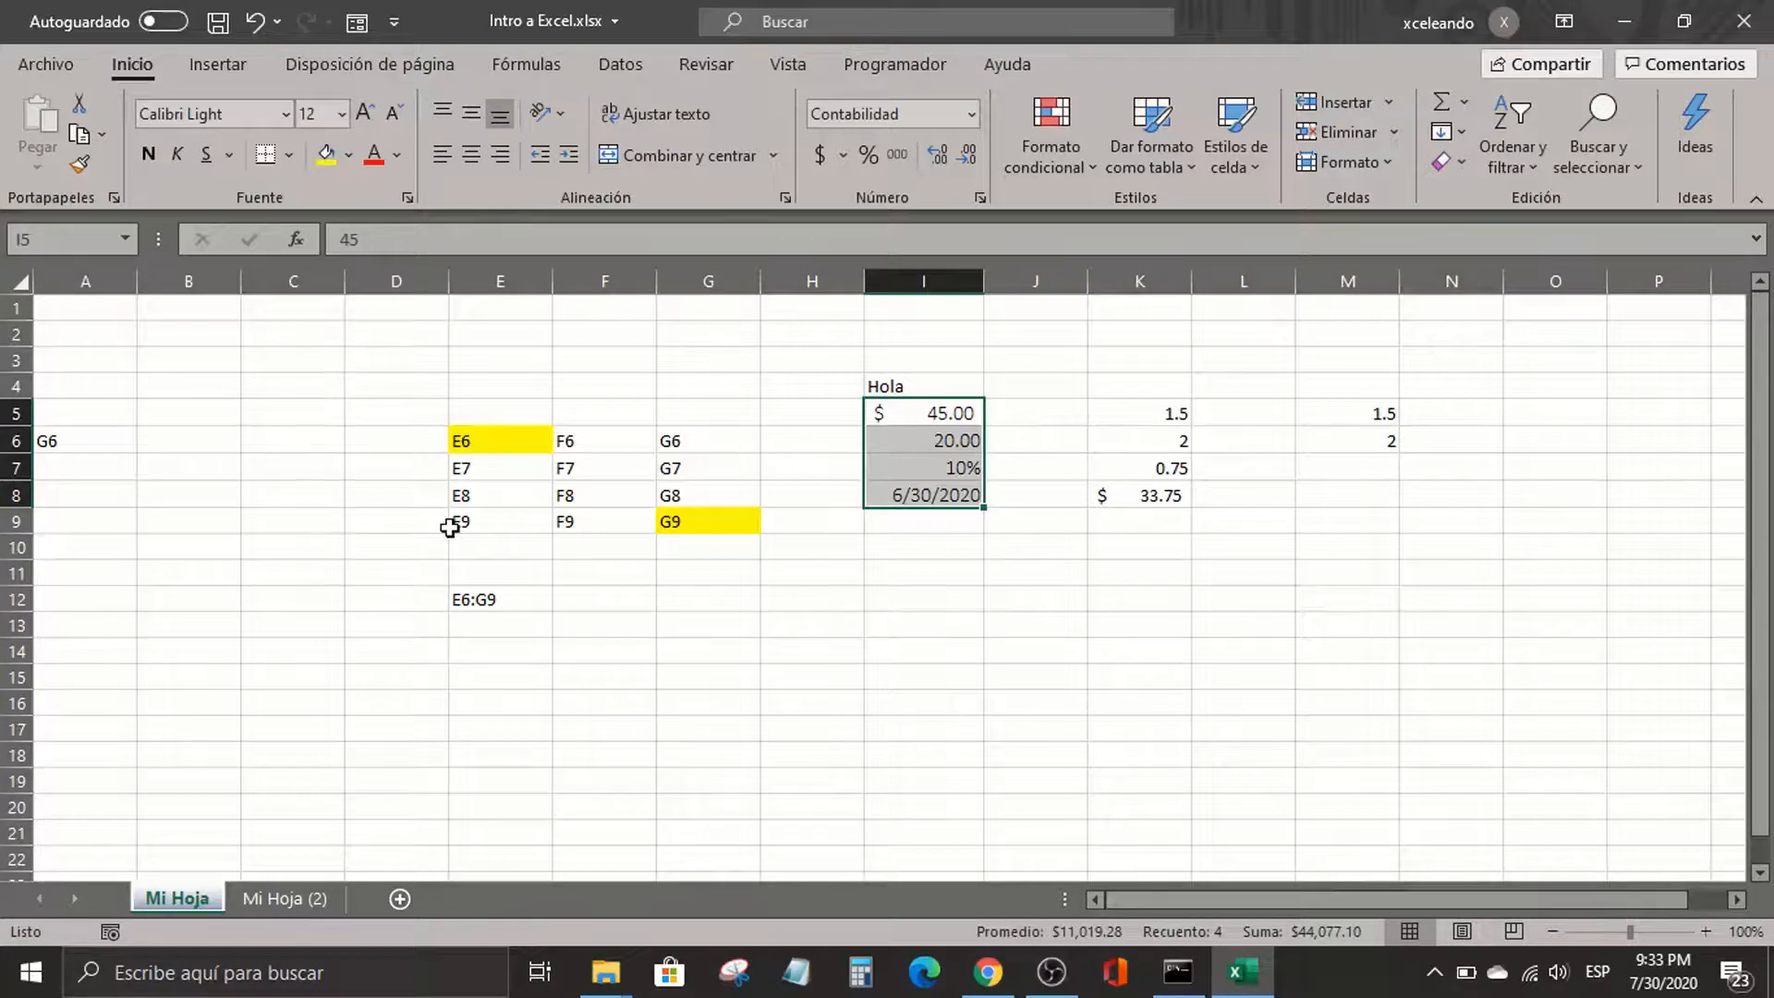
Apply all borders to the $45.00 cell I5
click(875, 454)
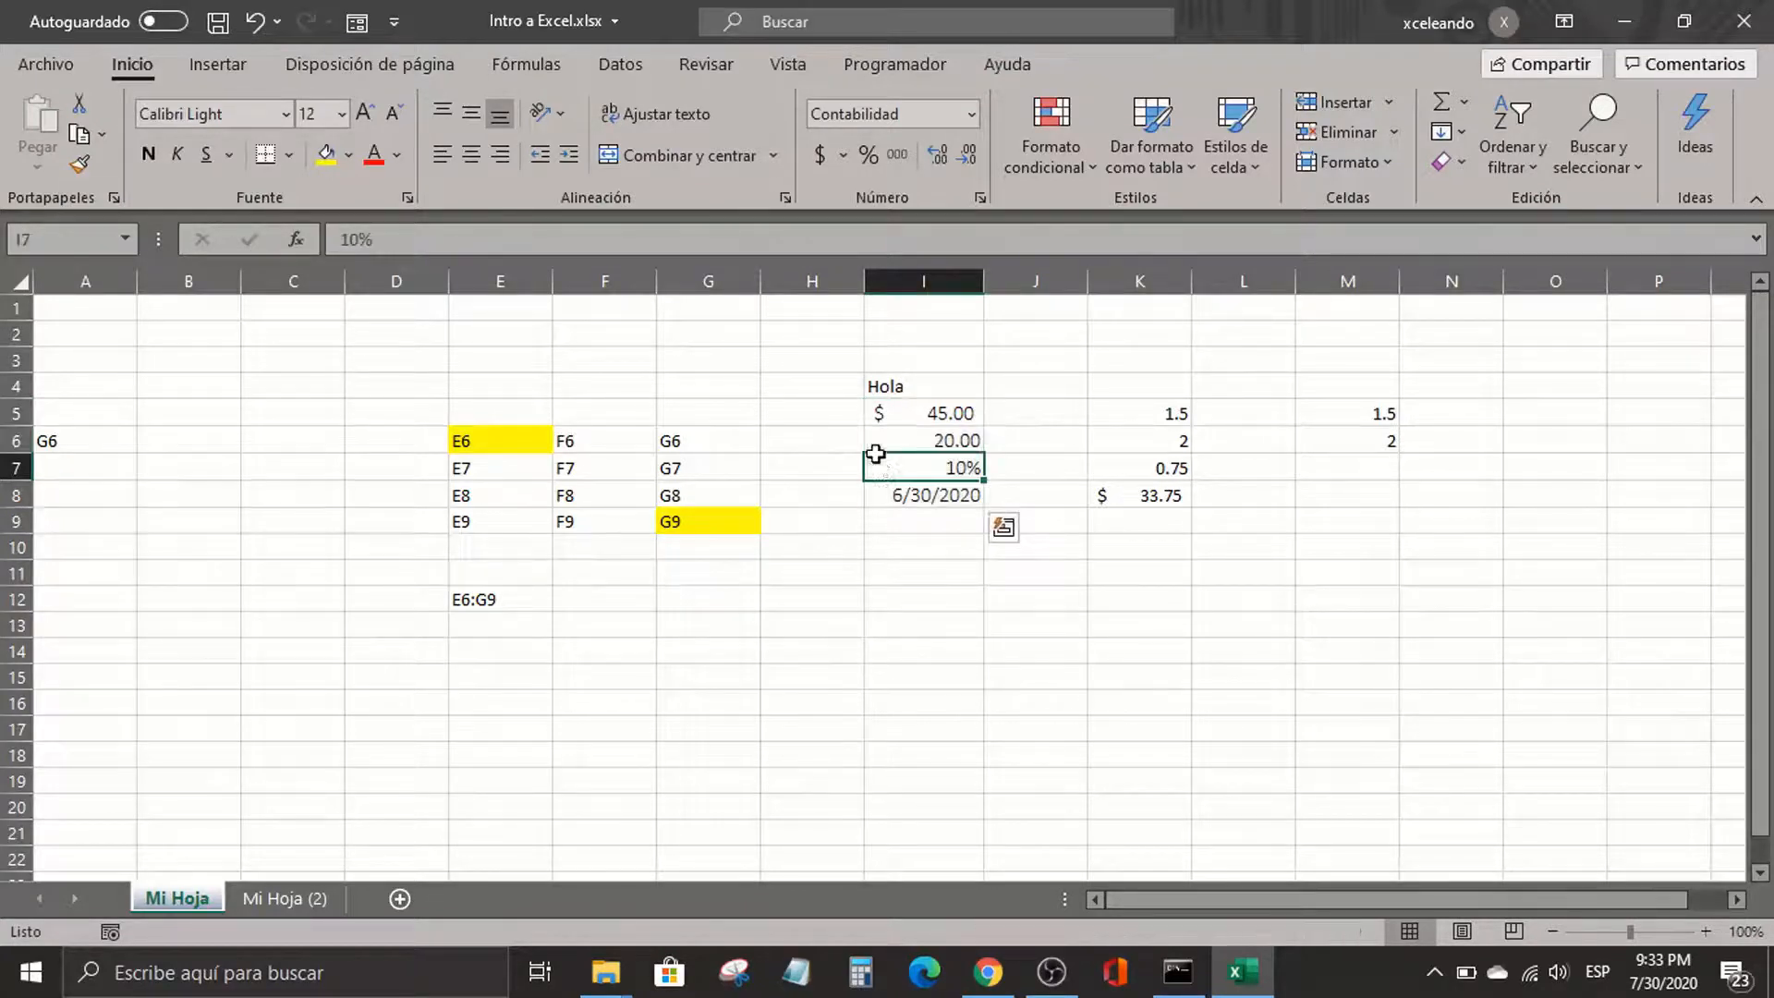
click(903, 404)
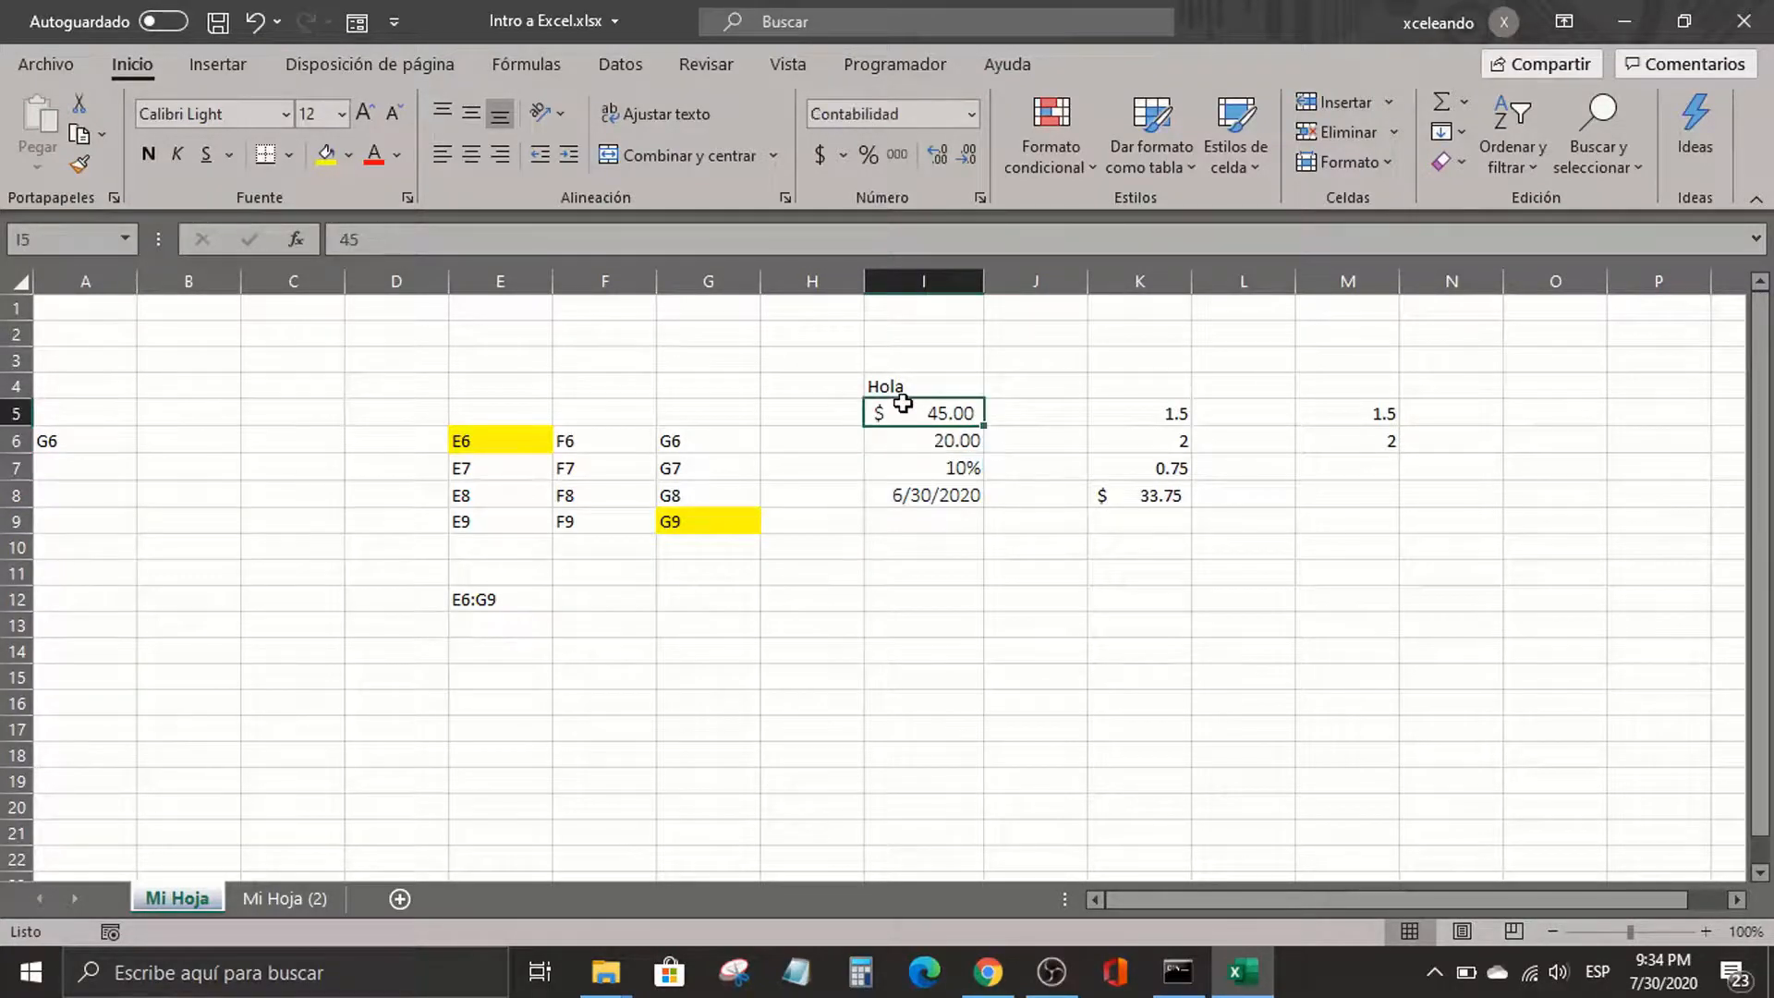
click(290, 155)
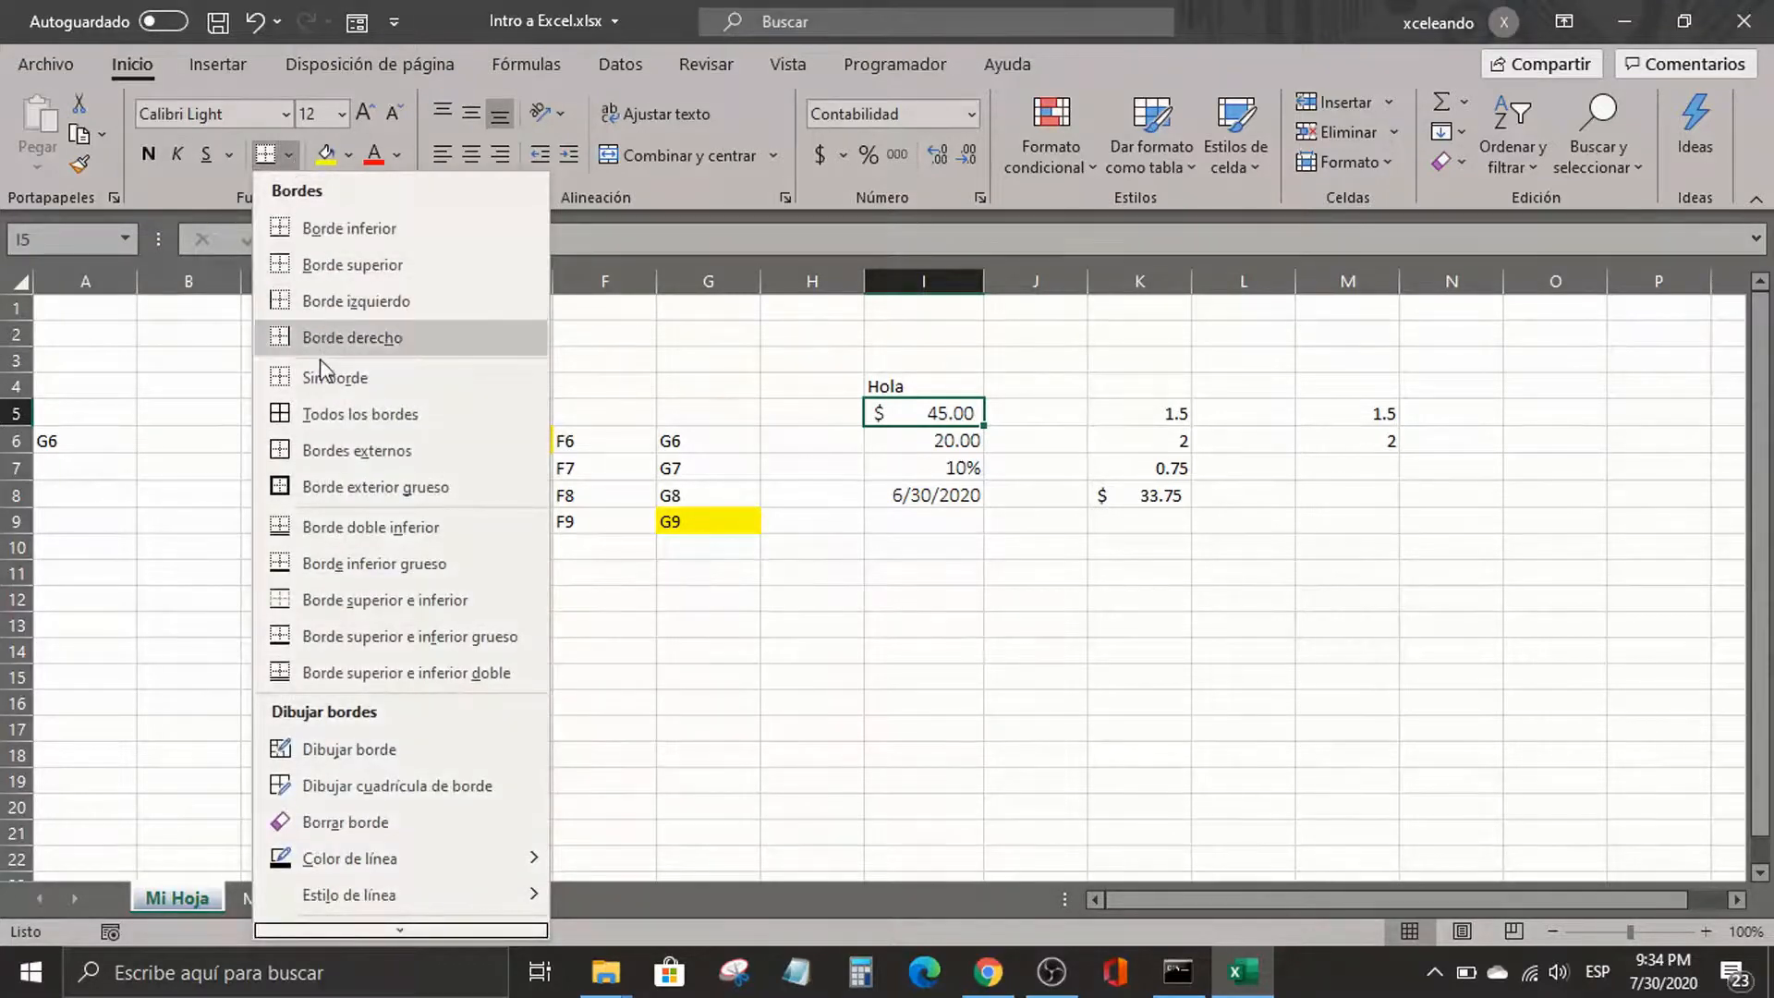
click(392, 421)
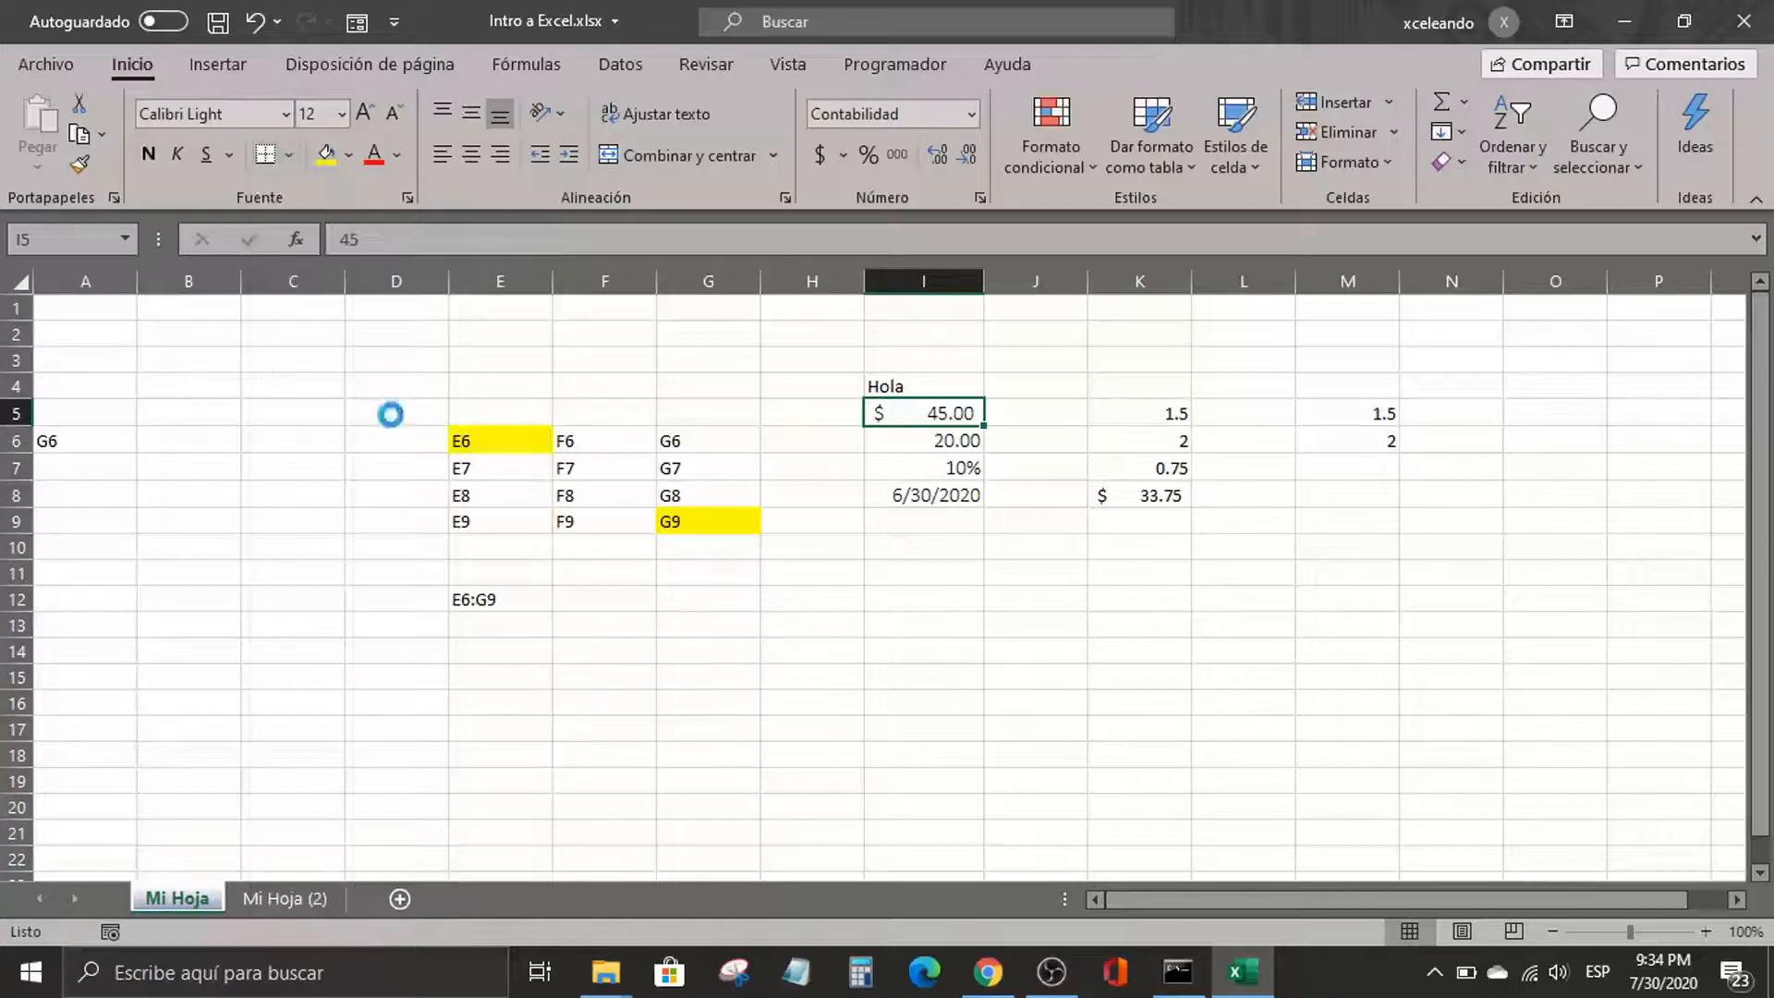
click(876, 570)
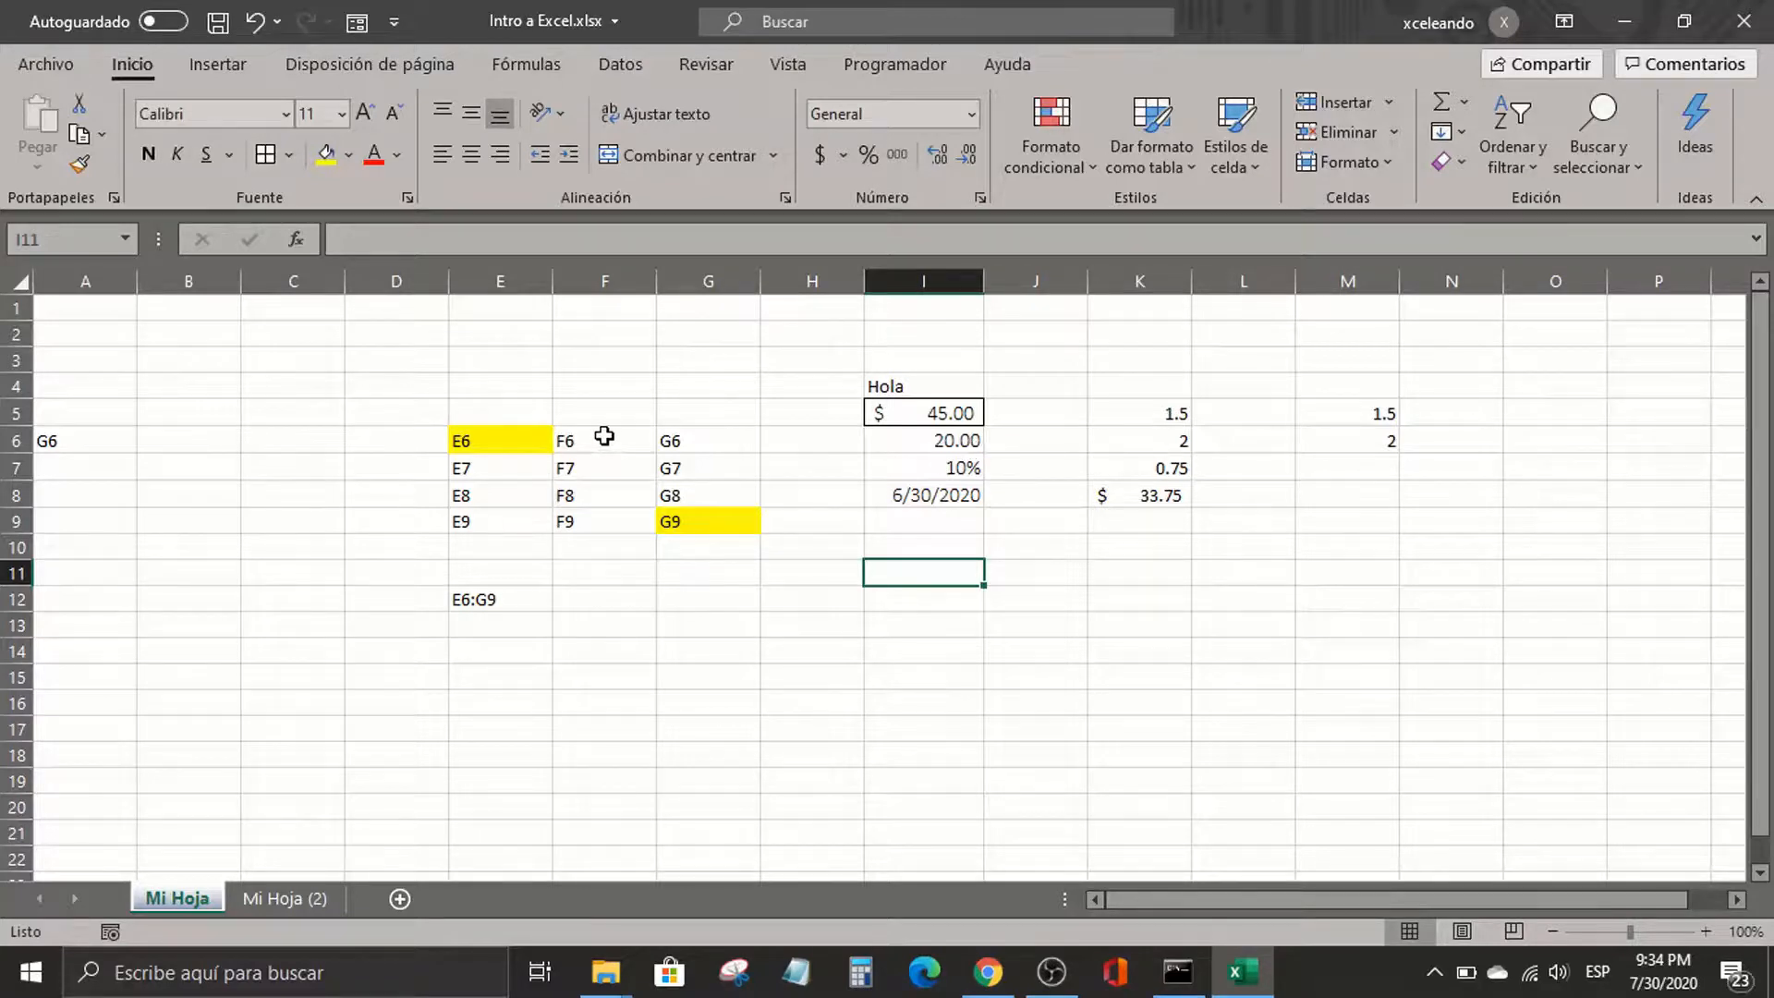
Give the range F6:G8 custom borders along its top edge, right edge and inner horizontal lines, keeping the automatic line color
drag(604, 436, 707, 488)
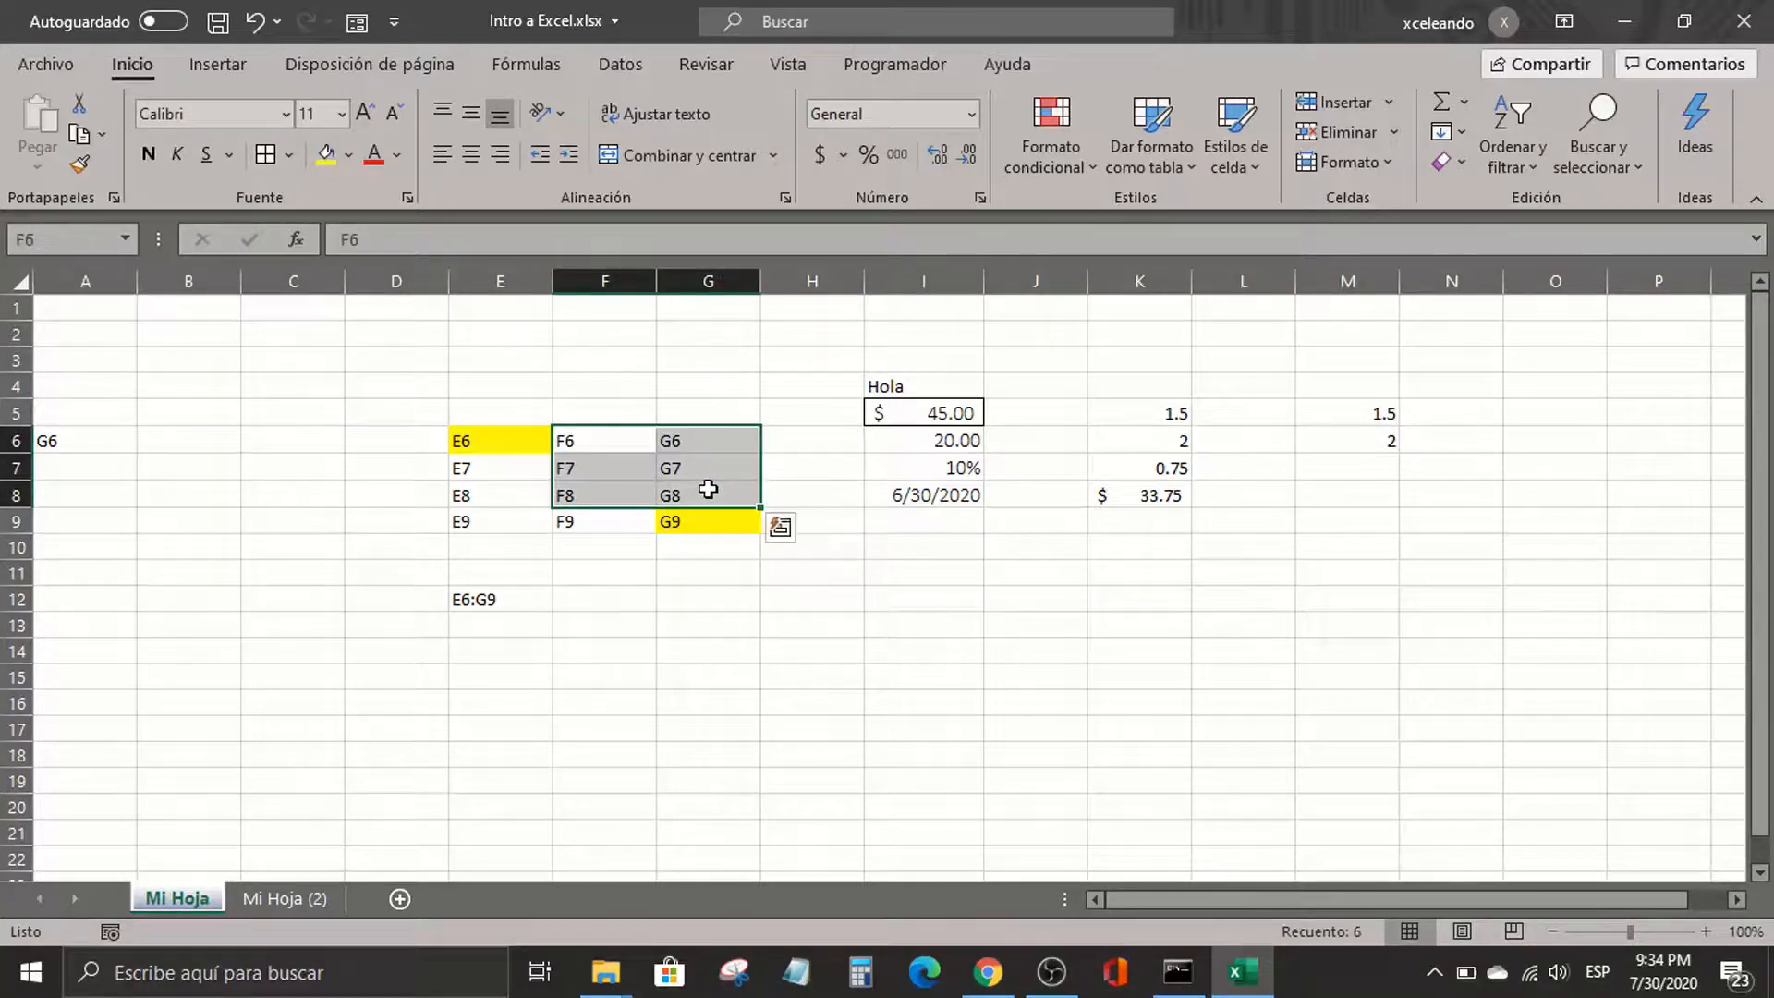
click(290, 149)
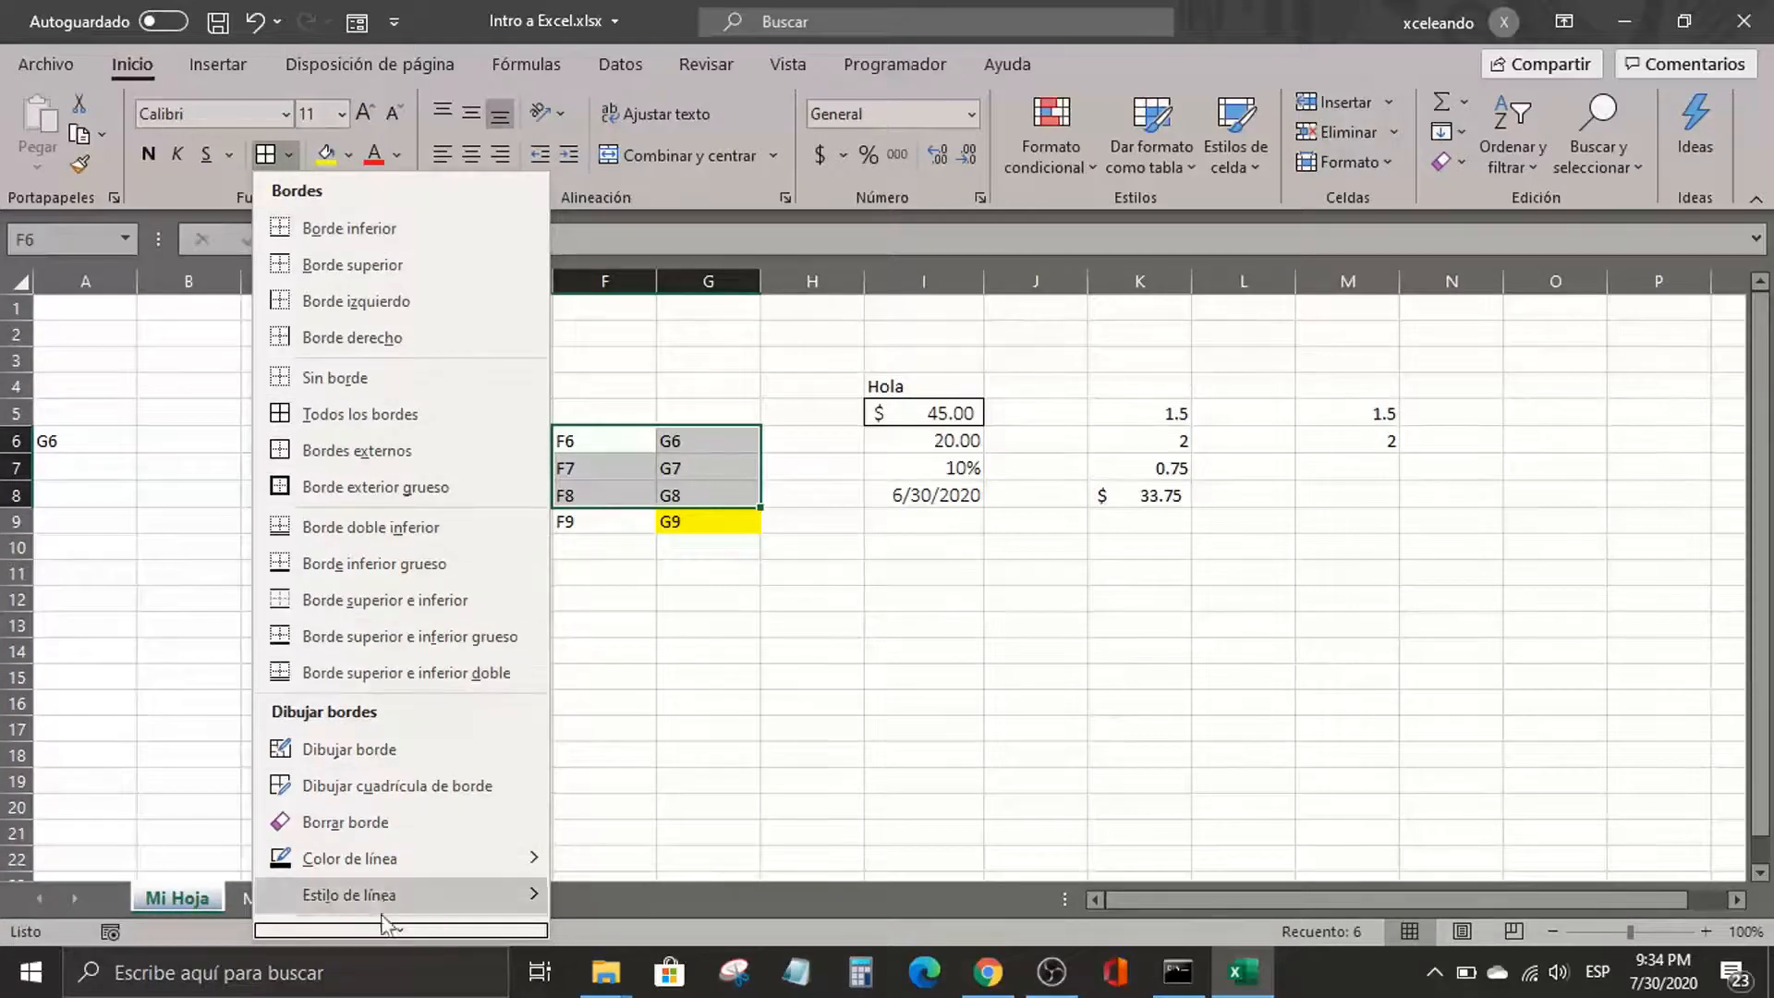
mouse_move(418, 928)
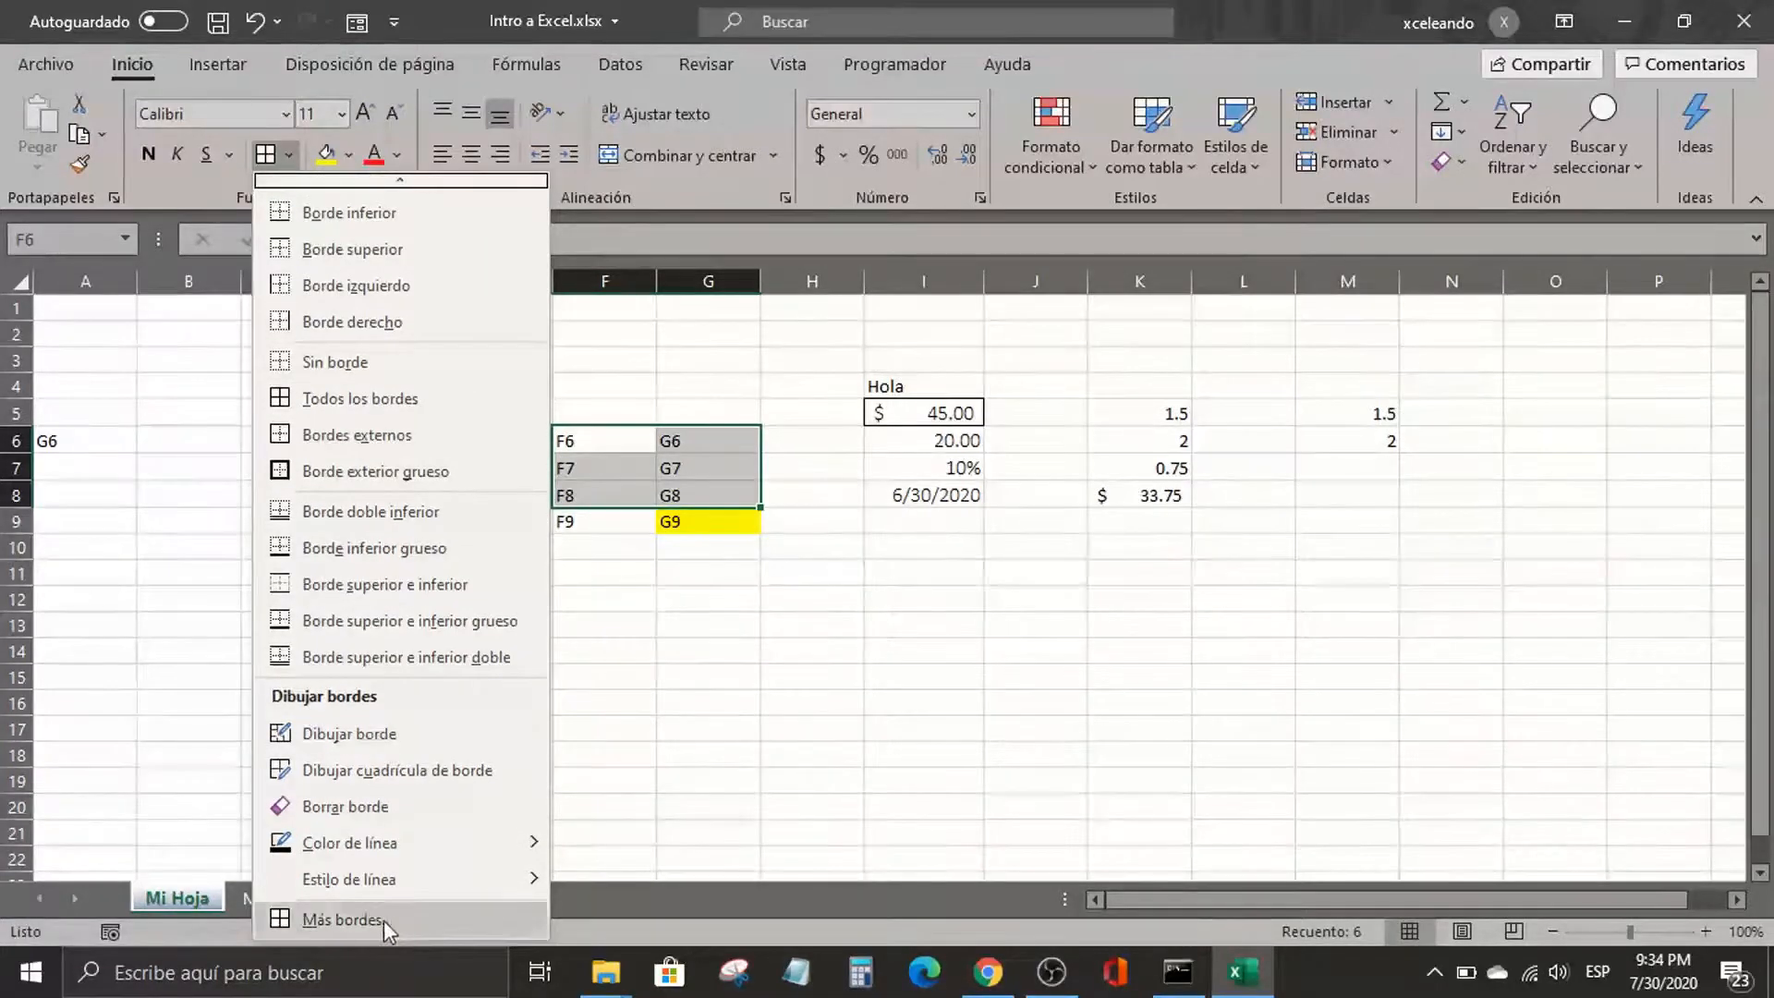
click(379, 918)
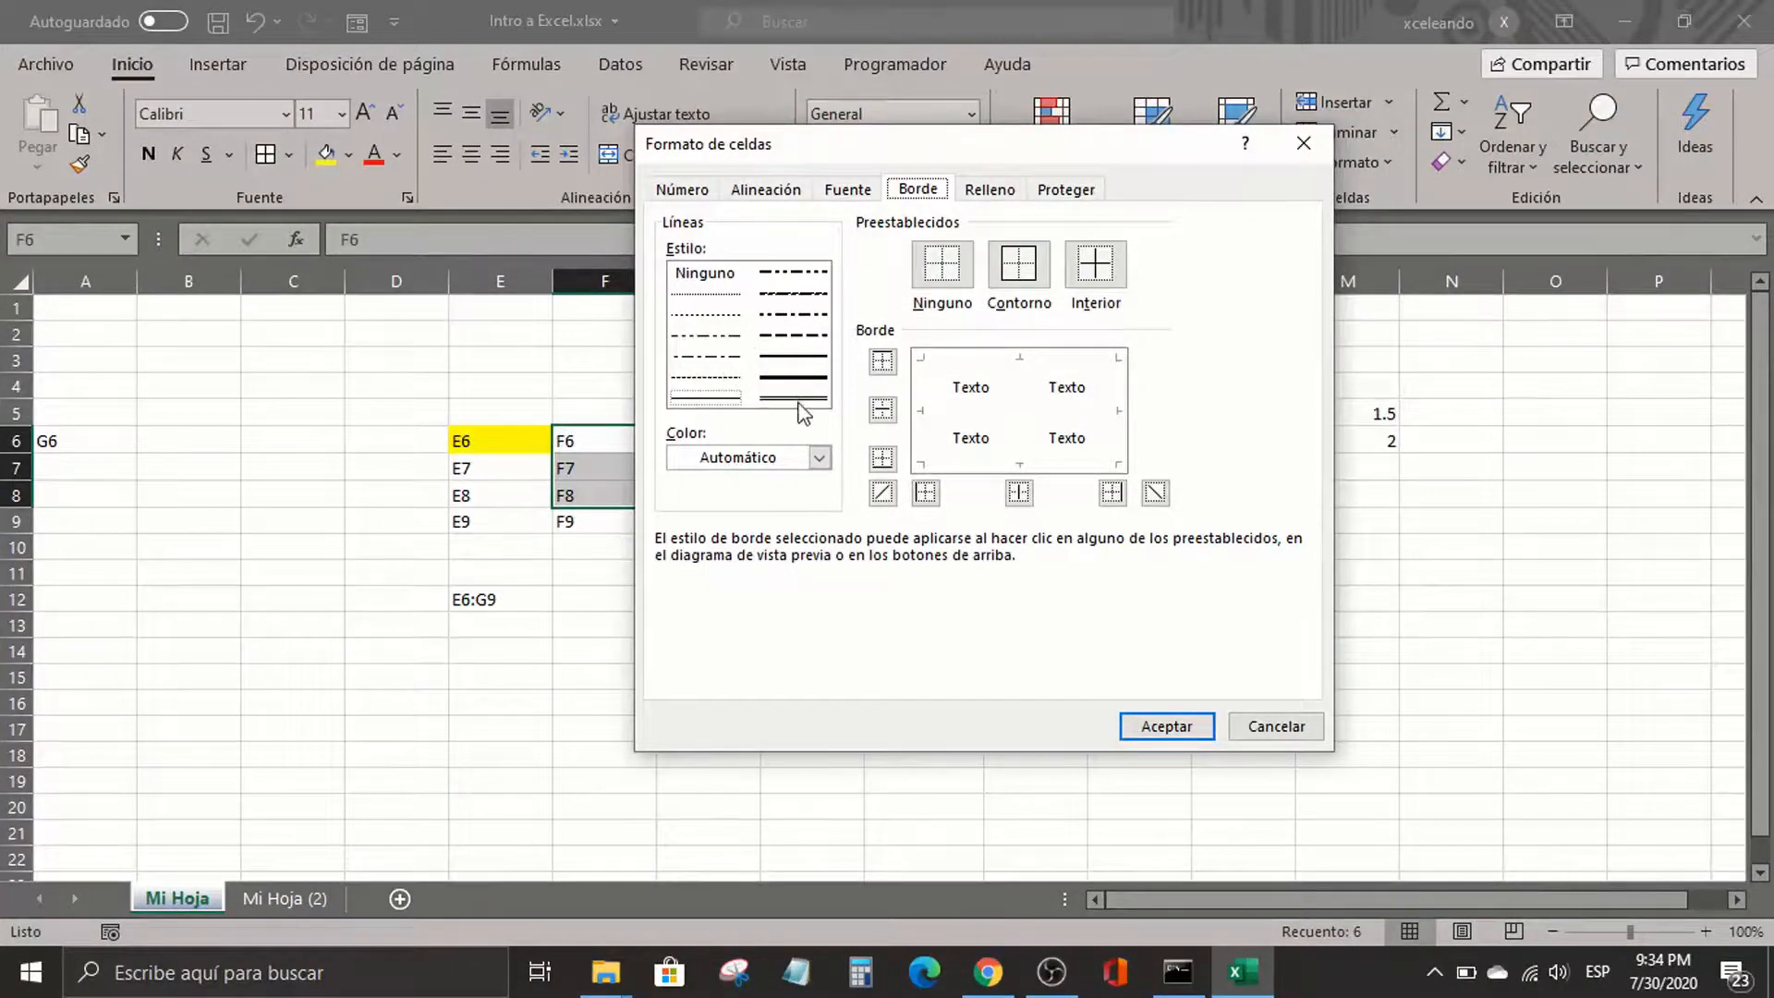
click(818, 458)
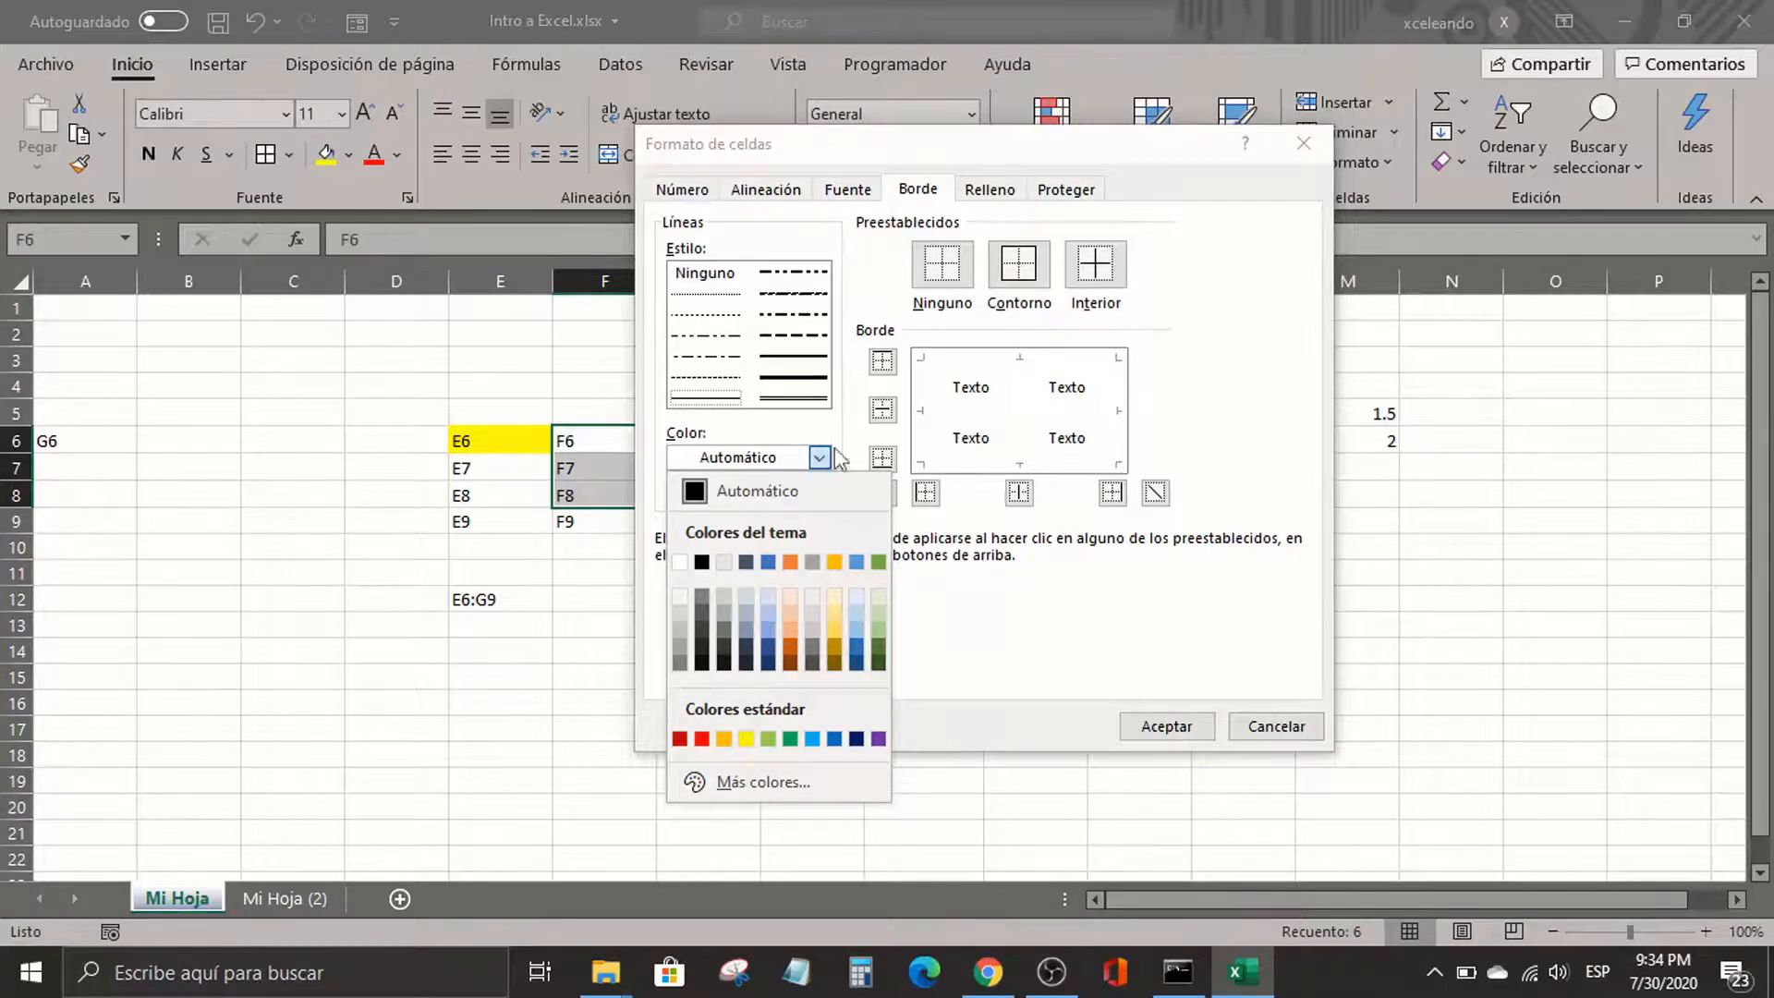
click(1251, 338)
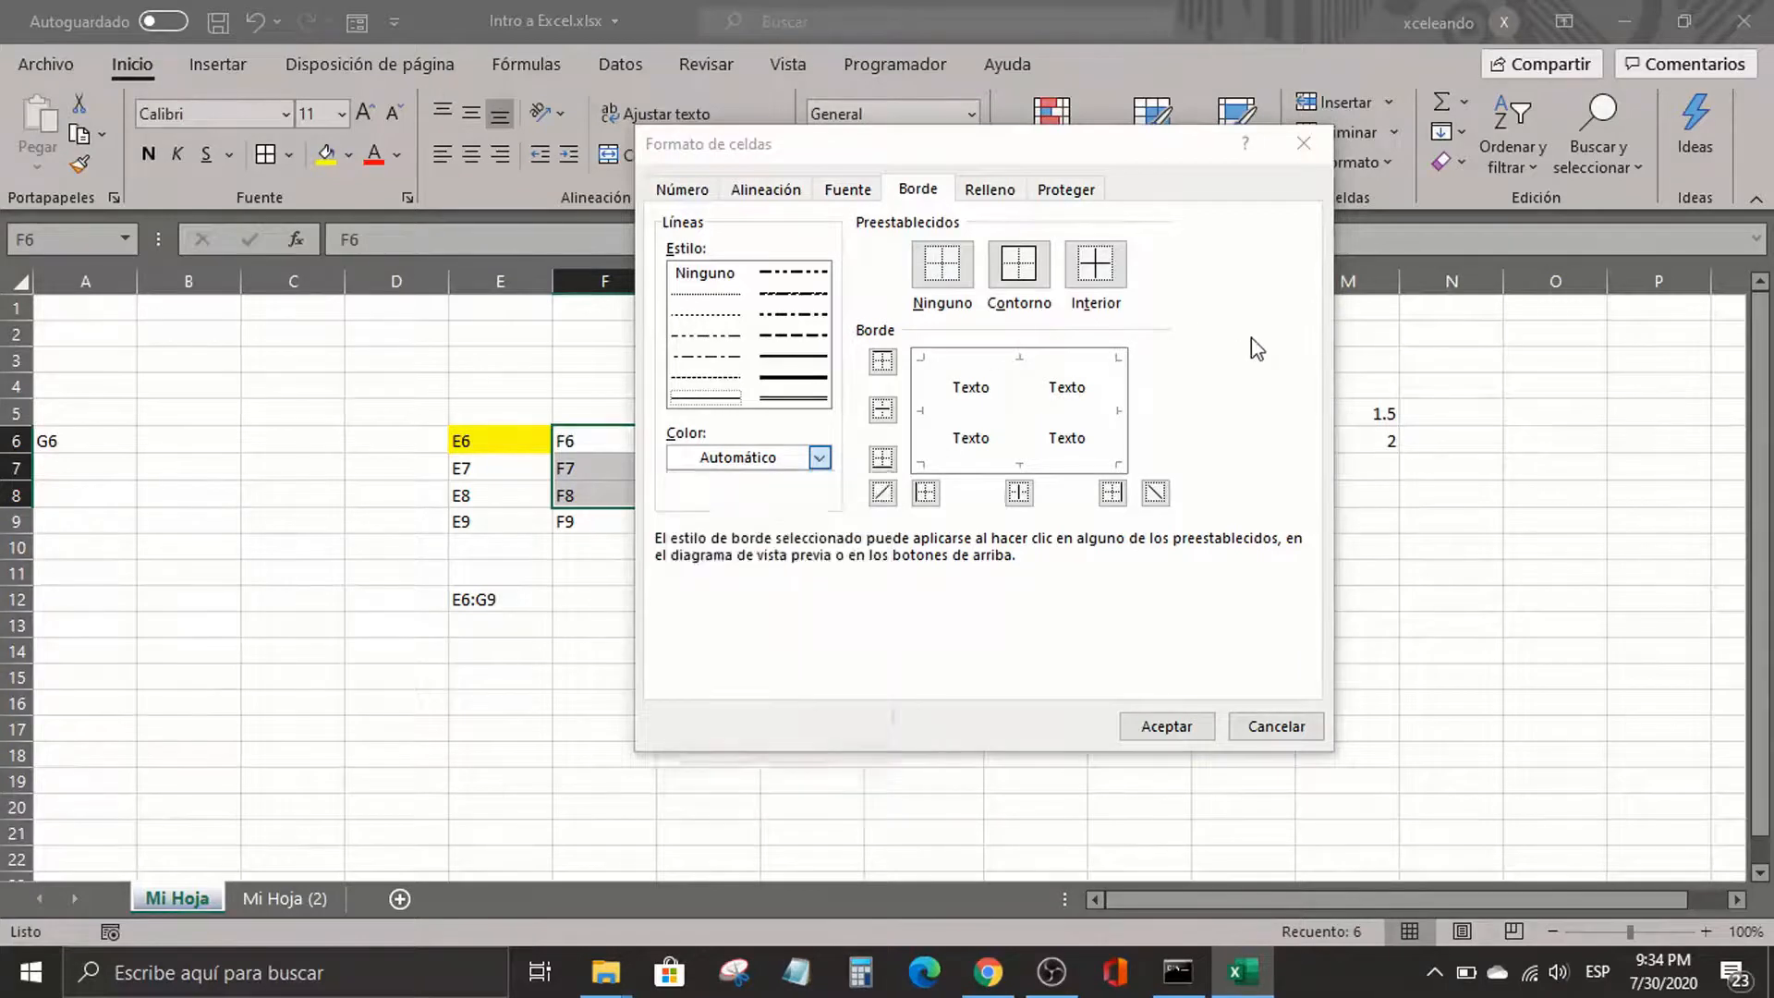
click(983, 359)
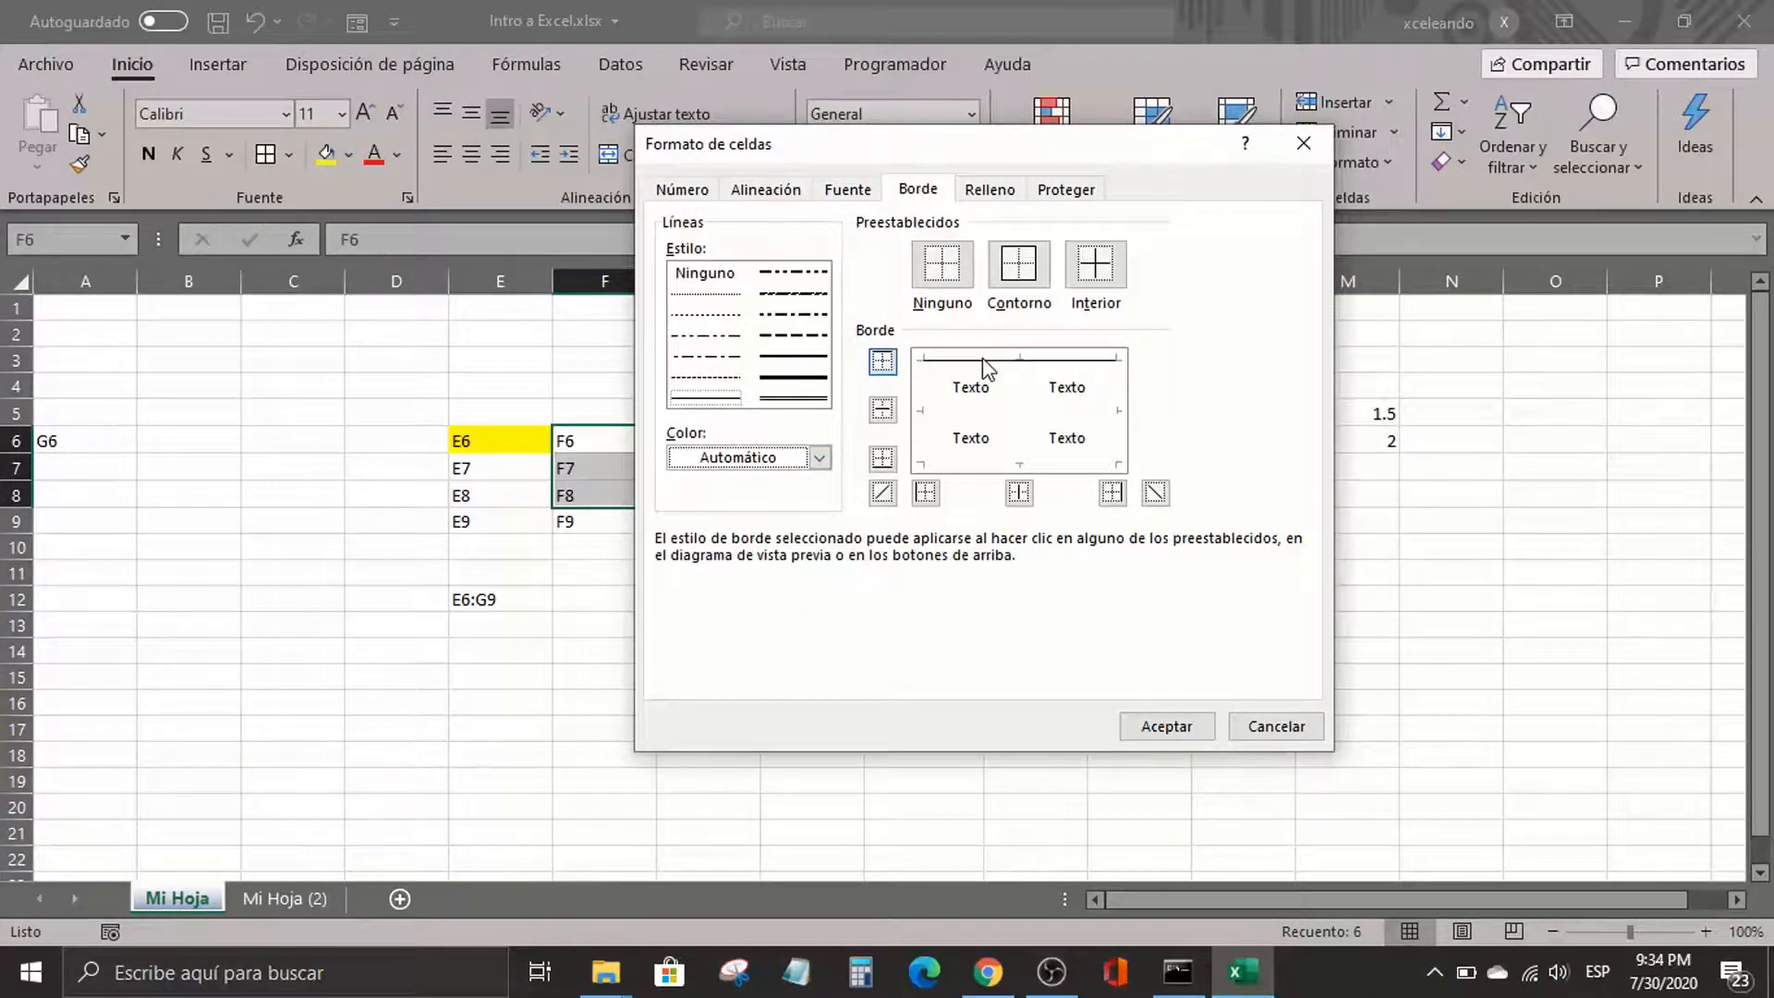
click(1119, 393)
click(1056, 415)
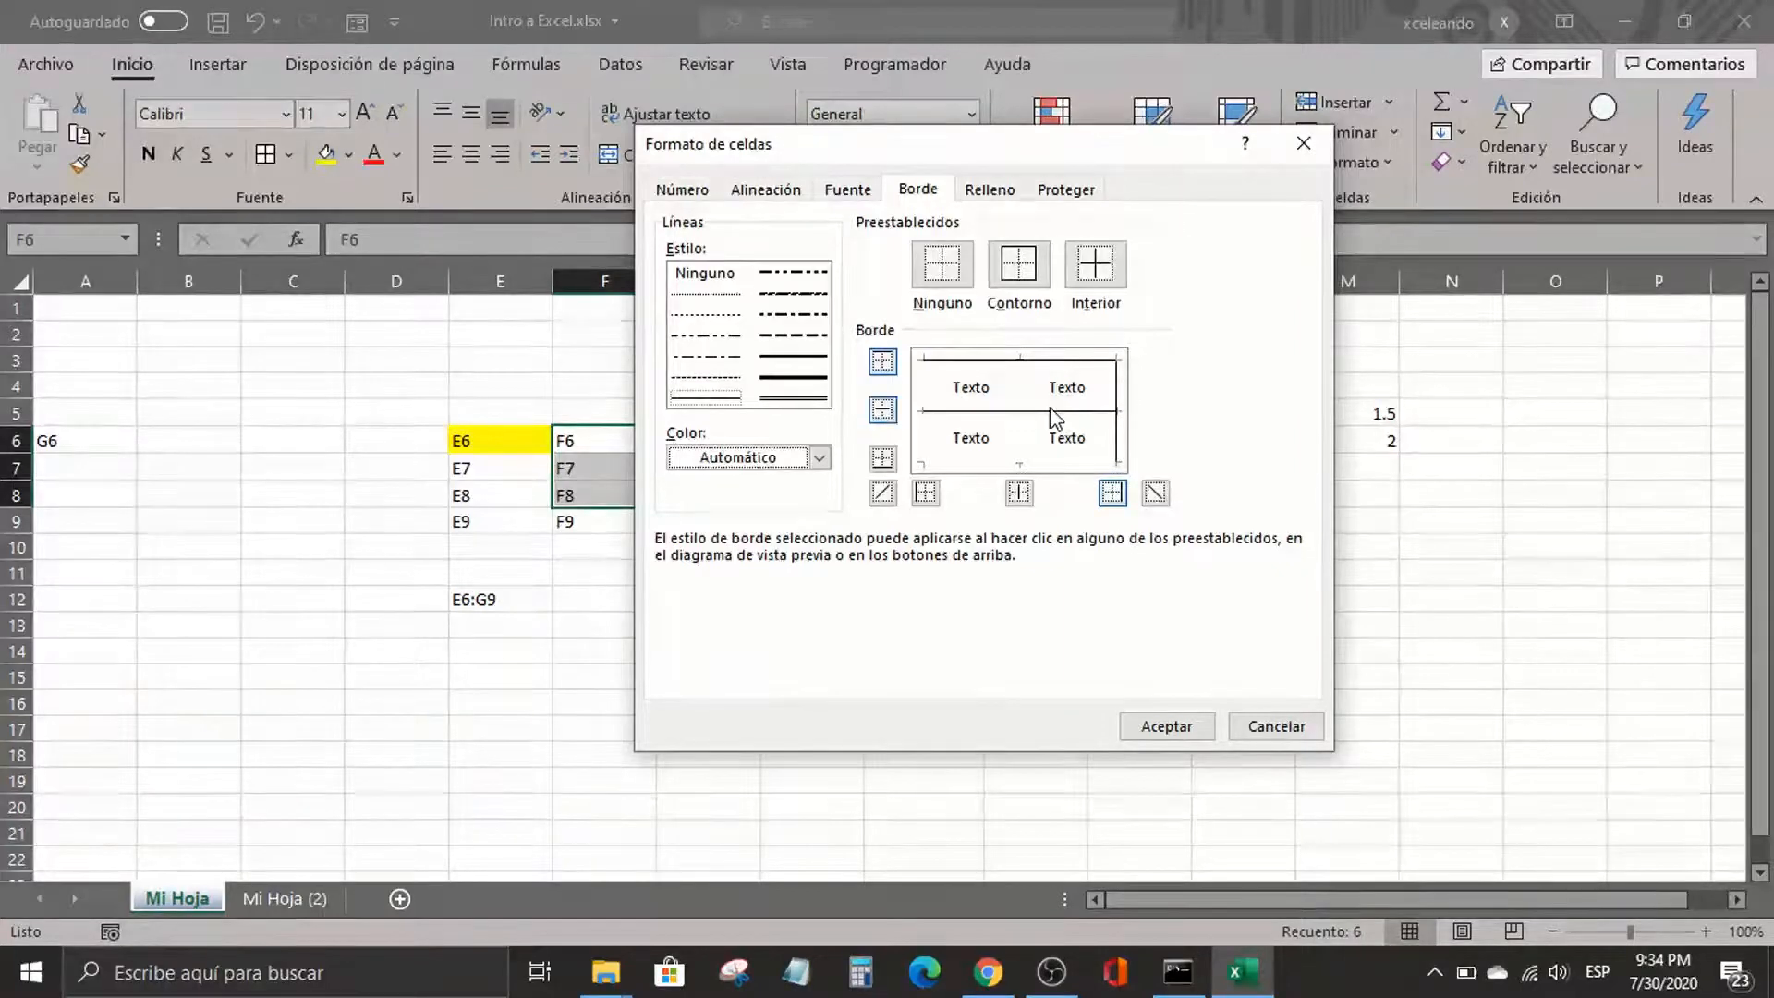
click(1166, 726)
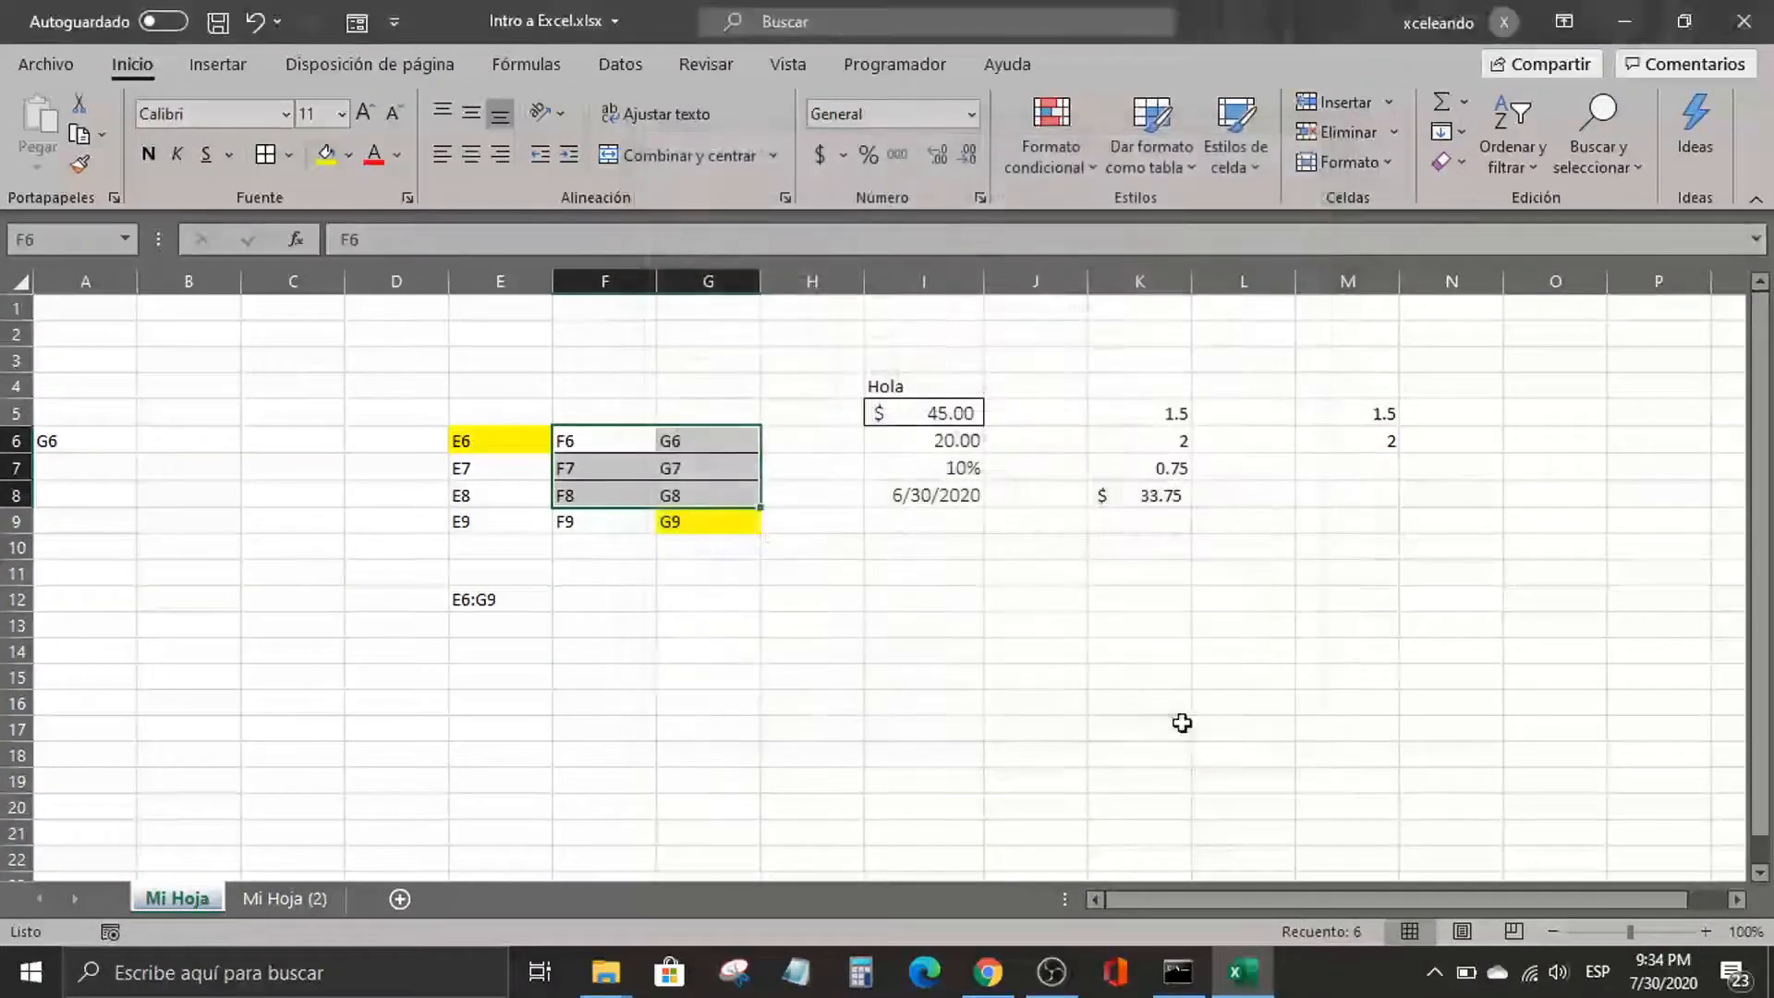
click(796, 647)
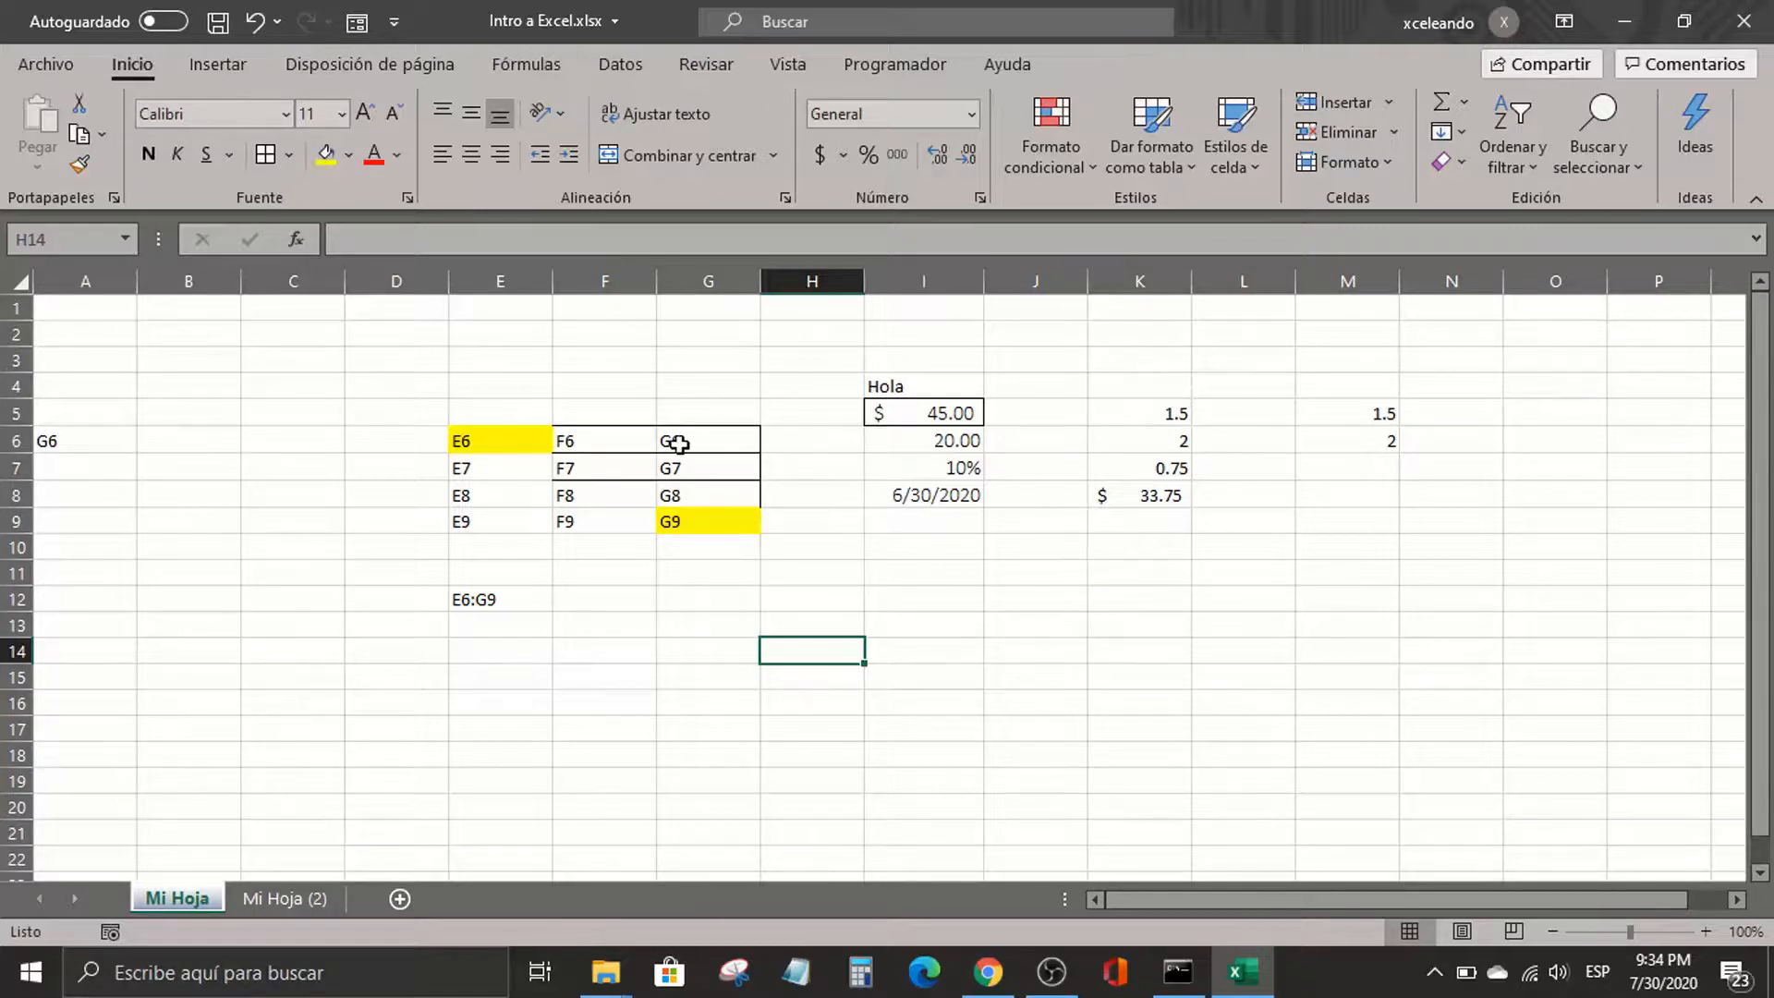
Fill cells G6:G7 with standard orange and set their font color to standard red
drag(680, 445, 679, 468)
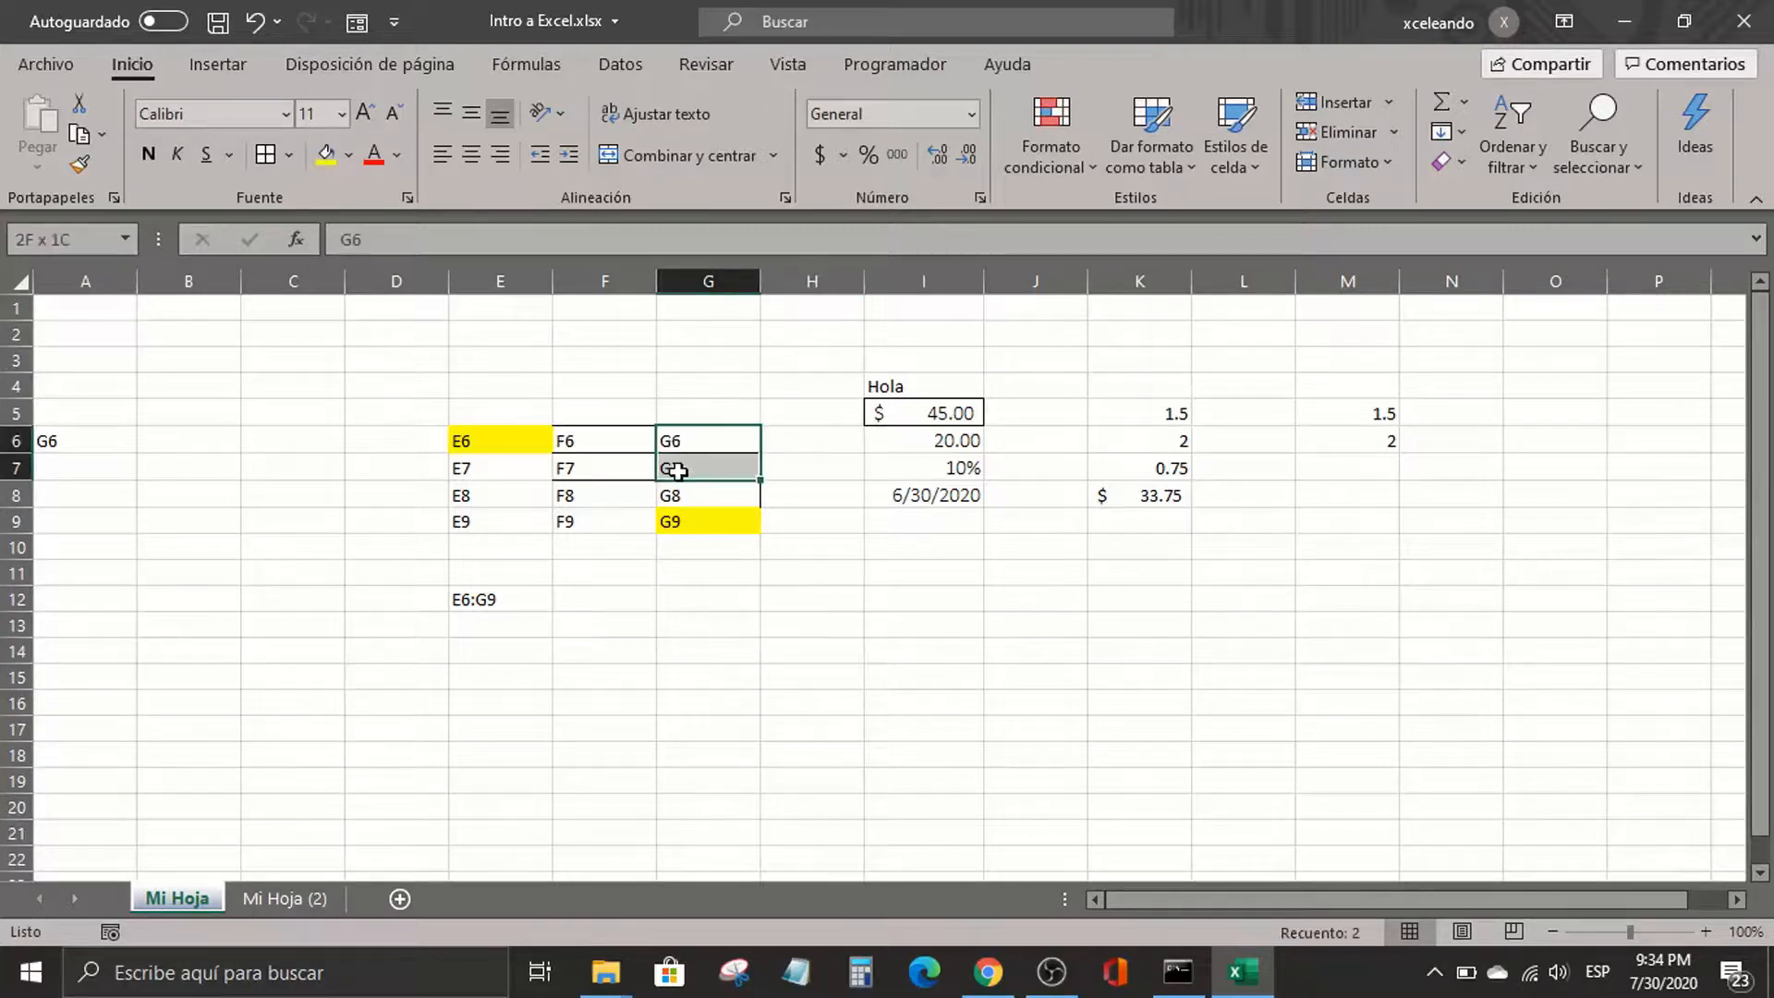
click(352, 157)
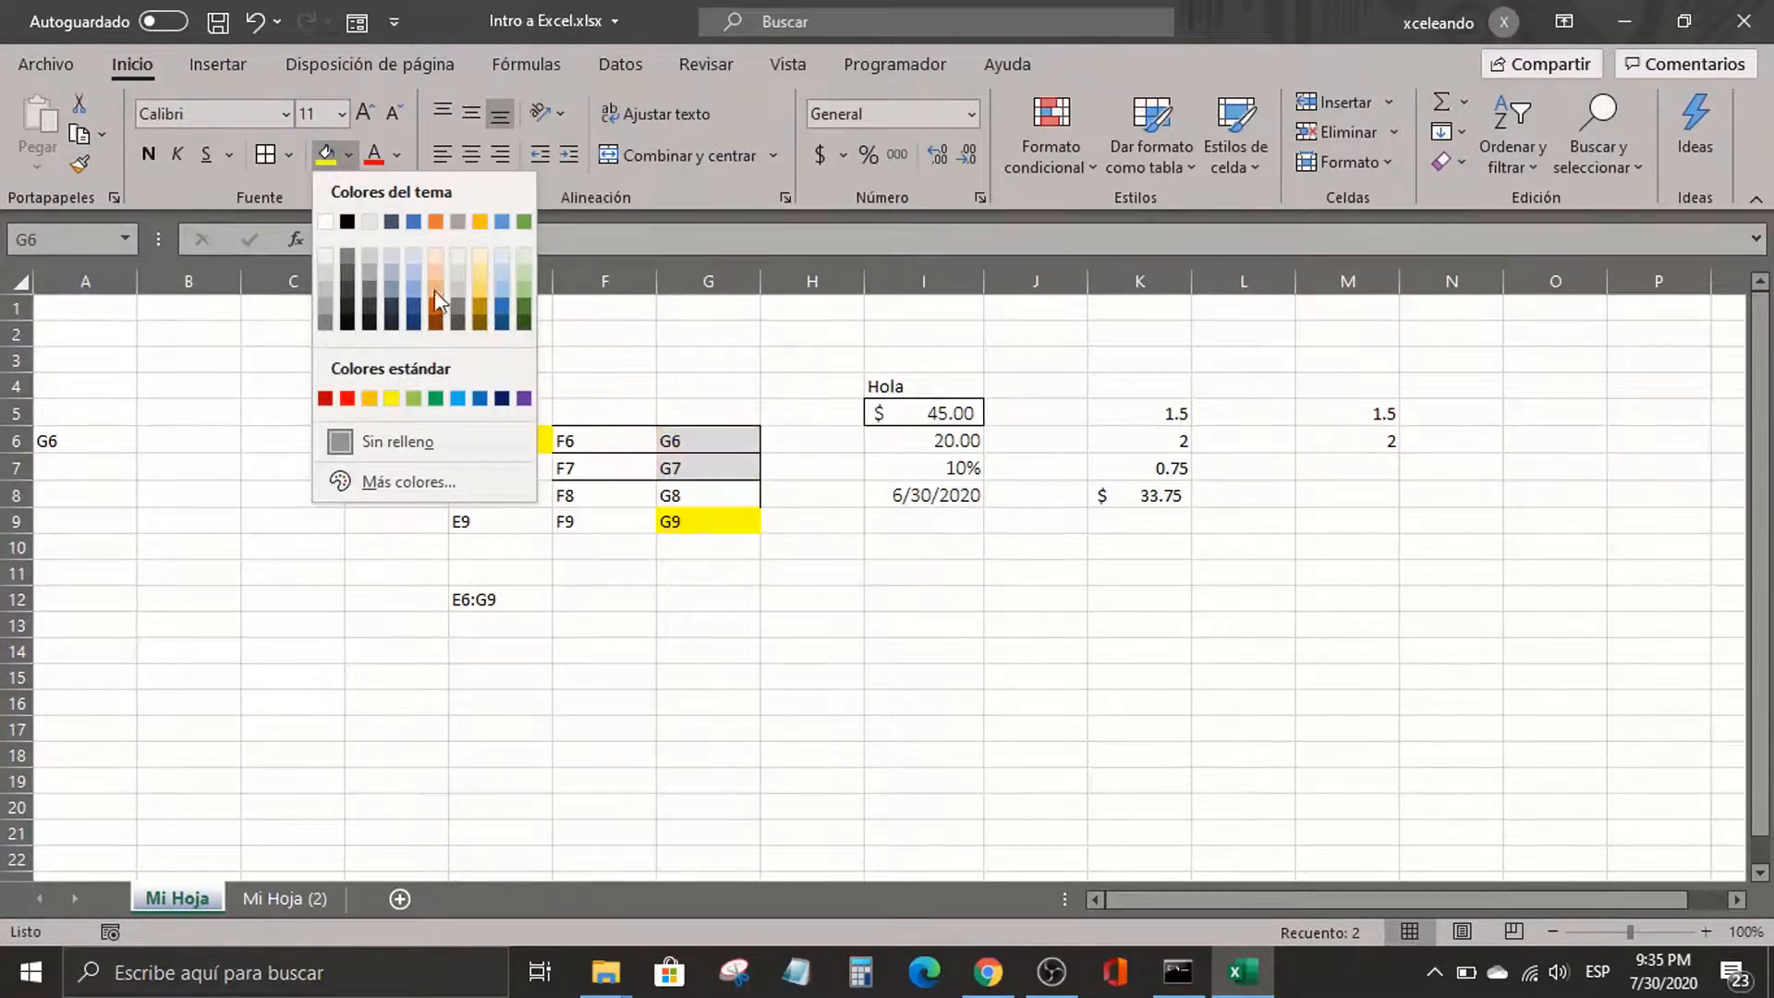
click(370, 399)
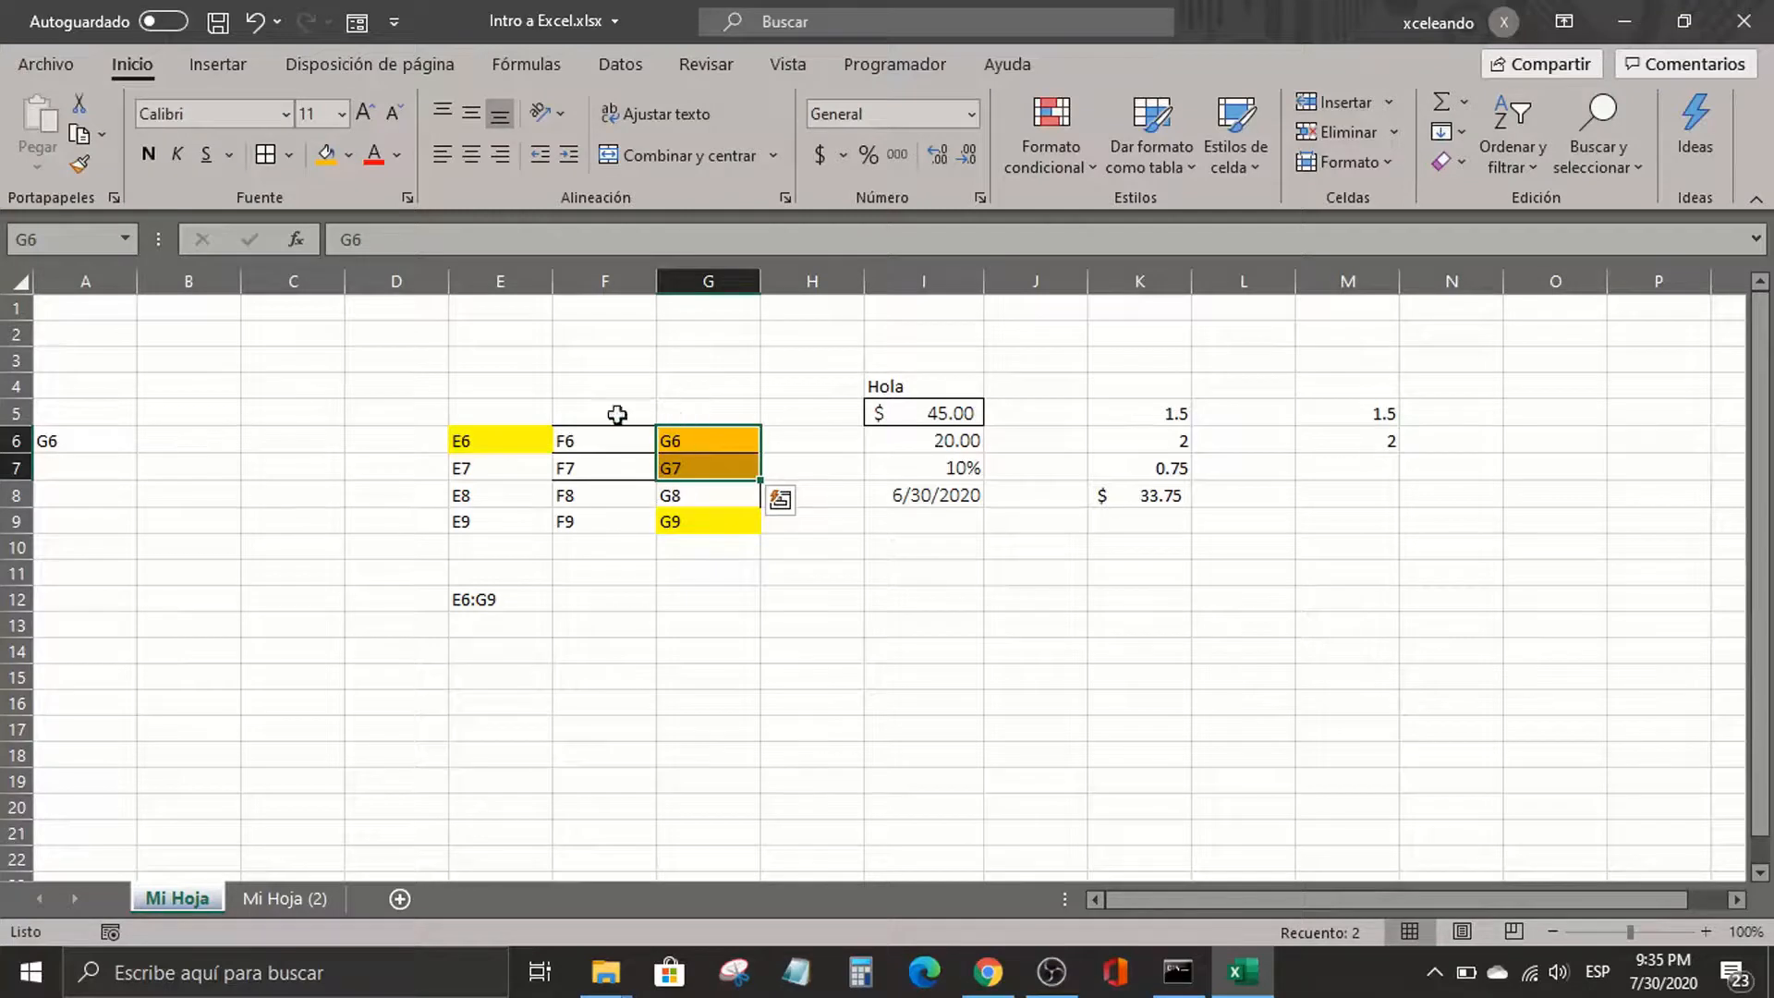
click(398, 157)
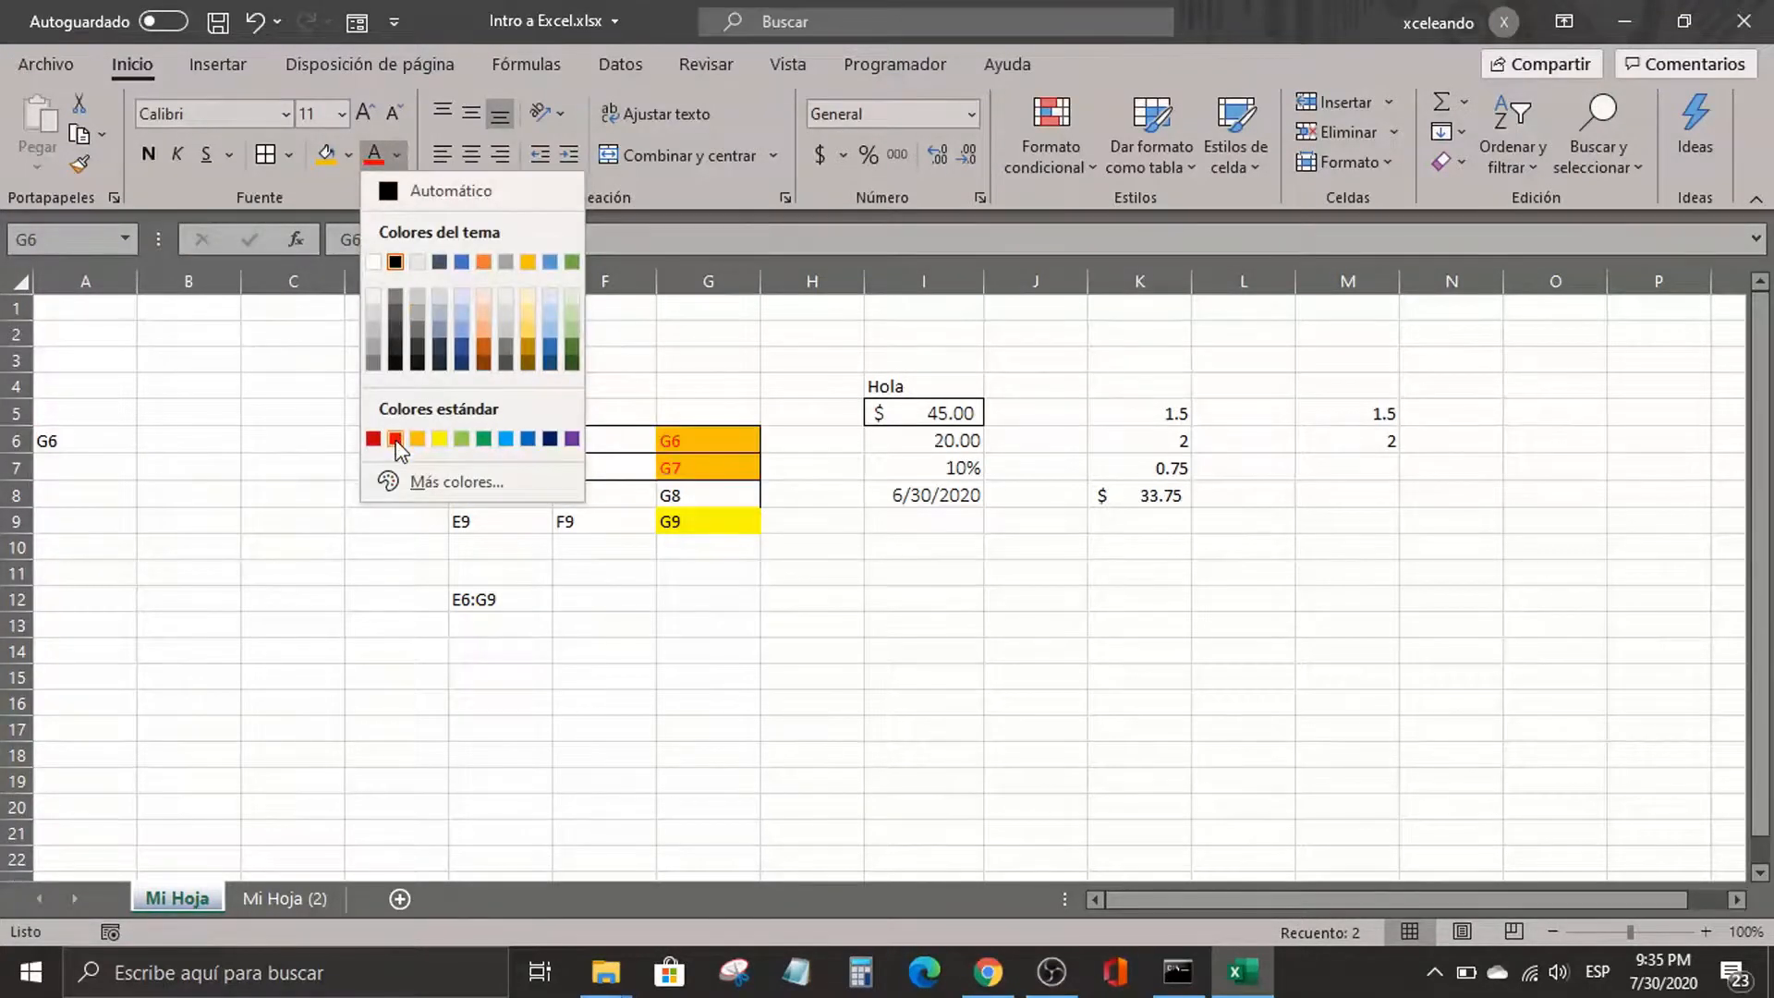
click(395, 440)
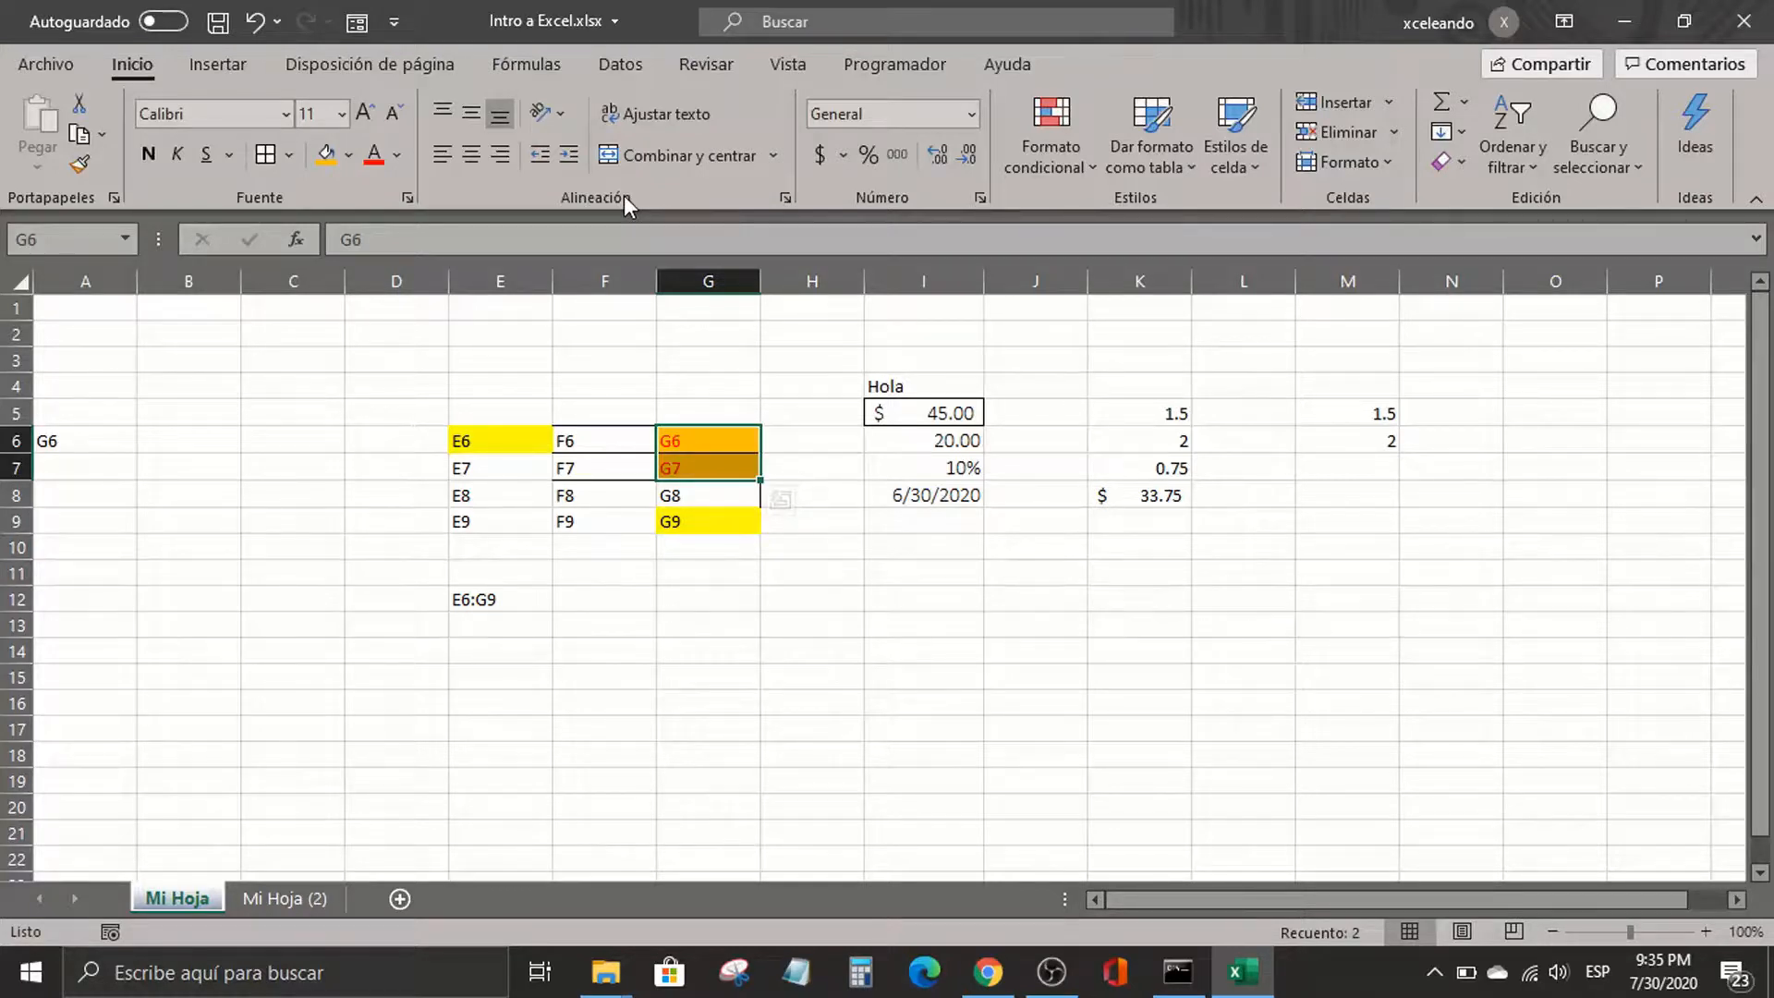
Try left and right alignment on G6:G7, finishing with horizontally centered text aligned to the top of the cells
click(473, 157)
click(442, 156)
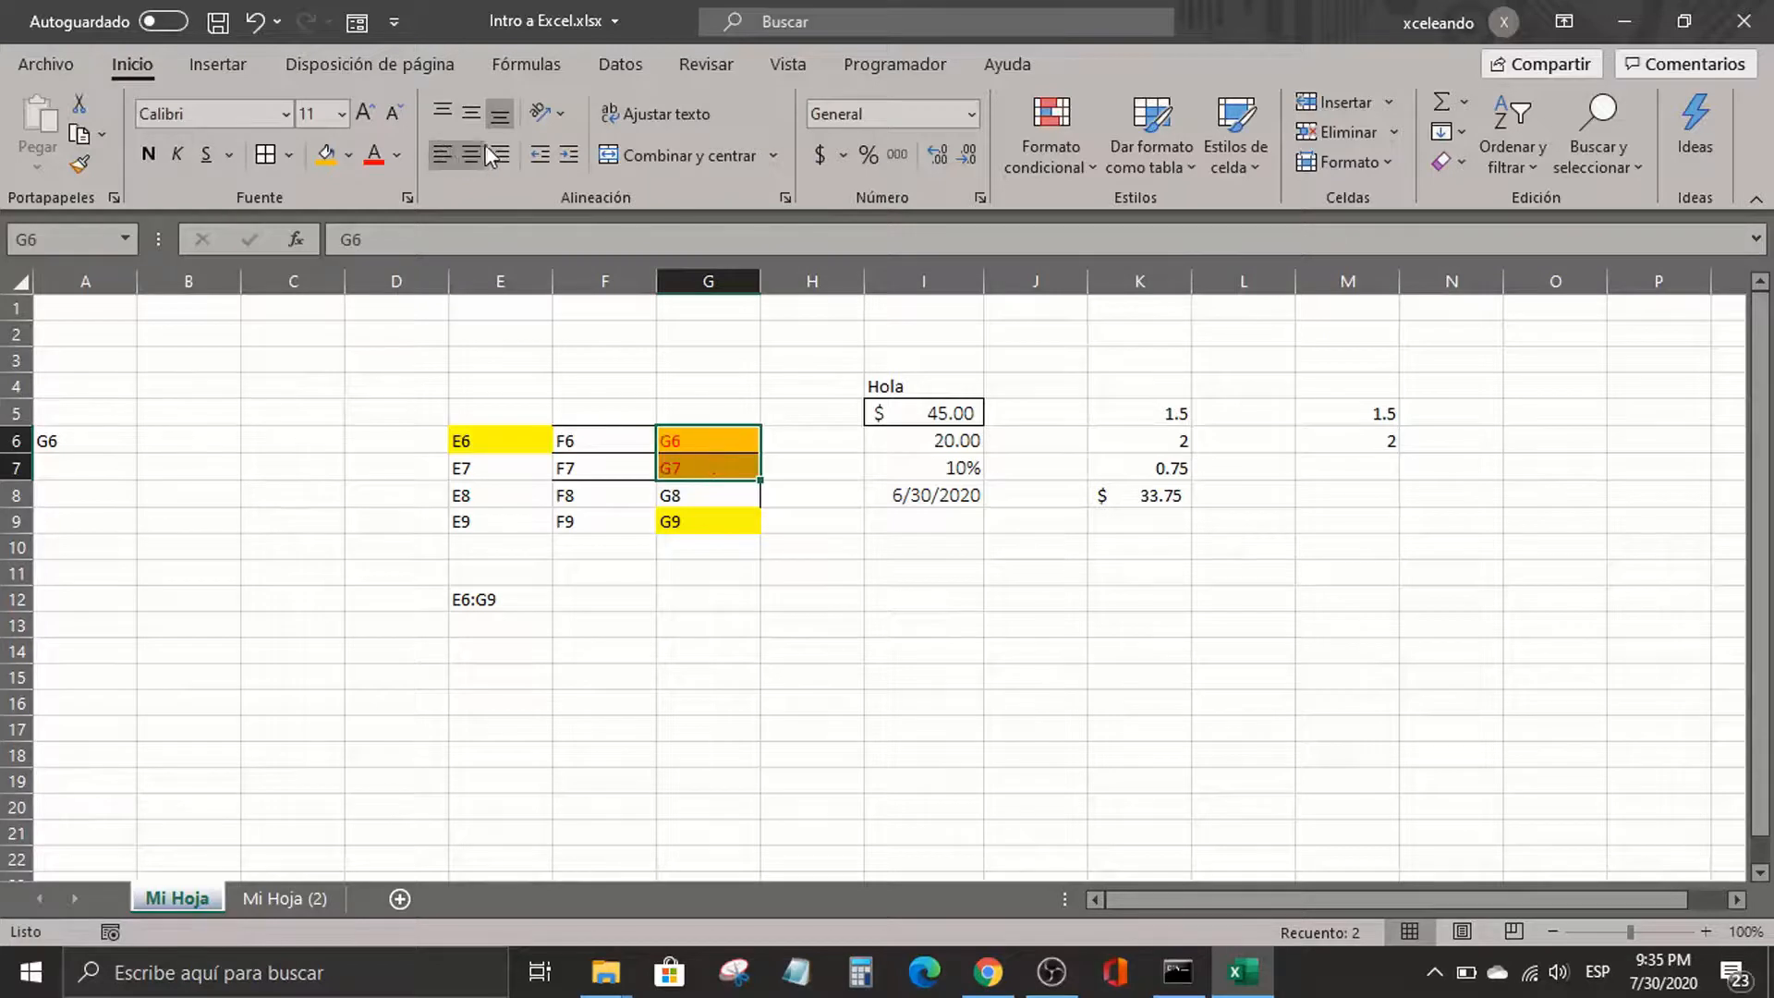
click(492, 153)
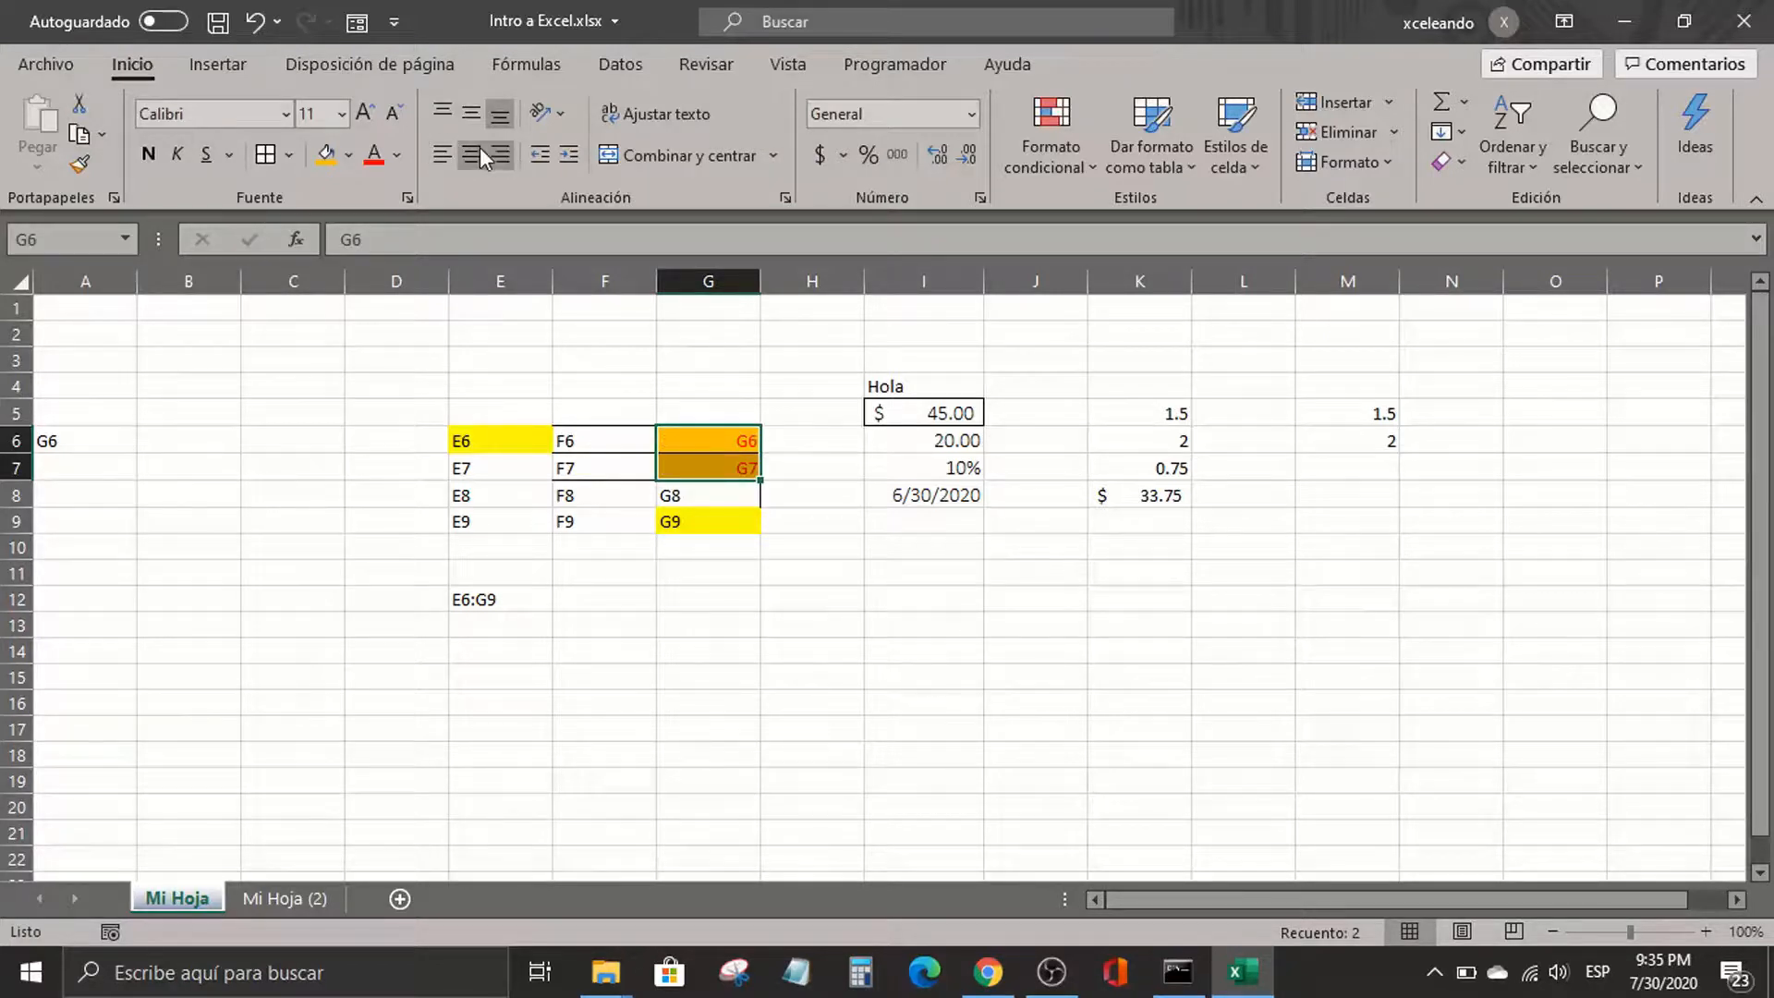
click(473, 155)
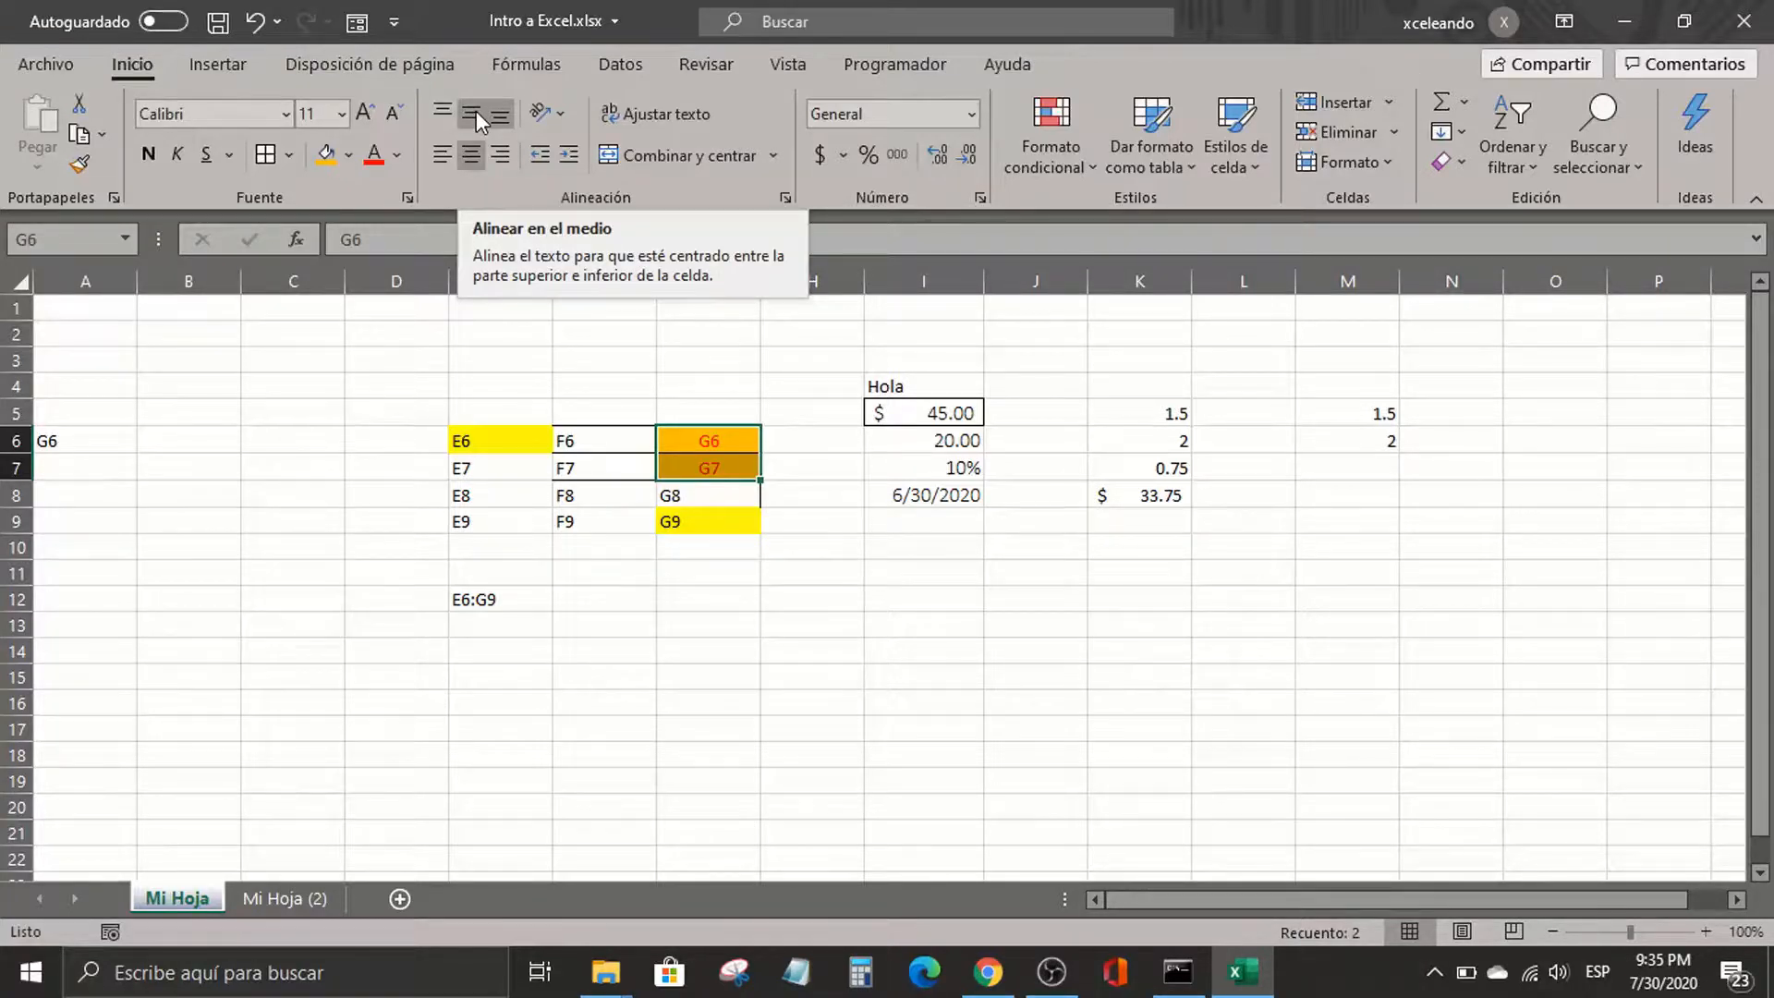
click(441, 112)
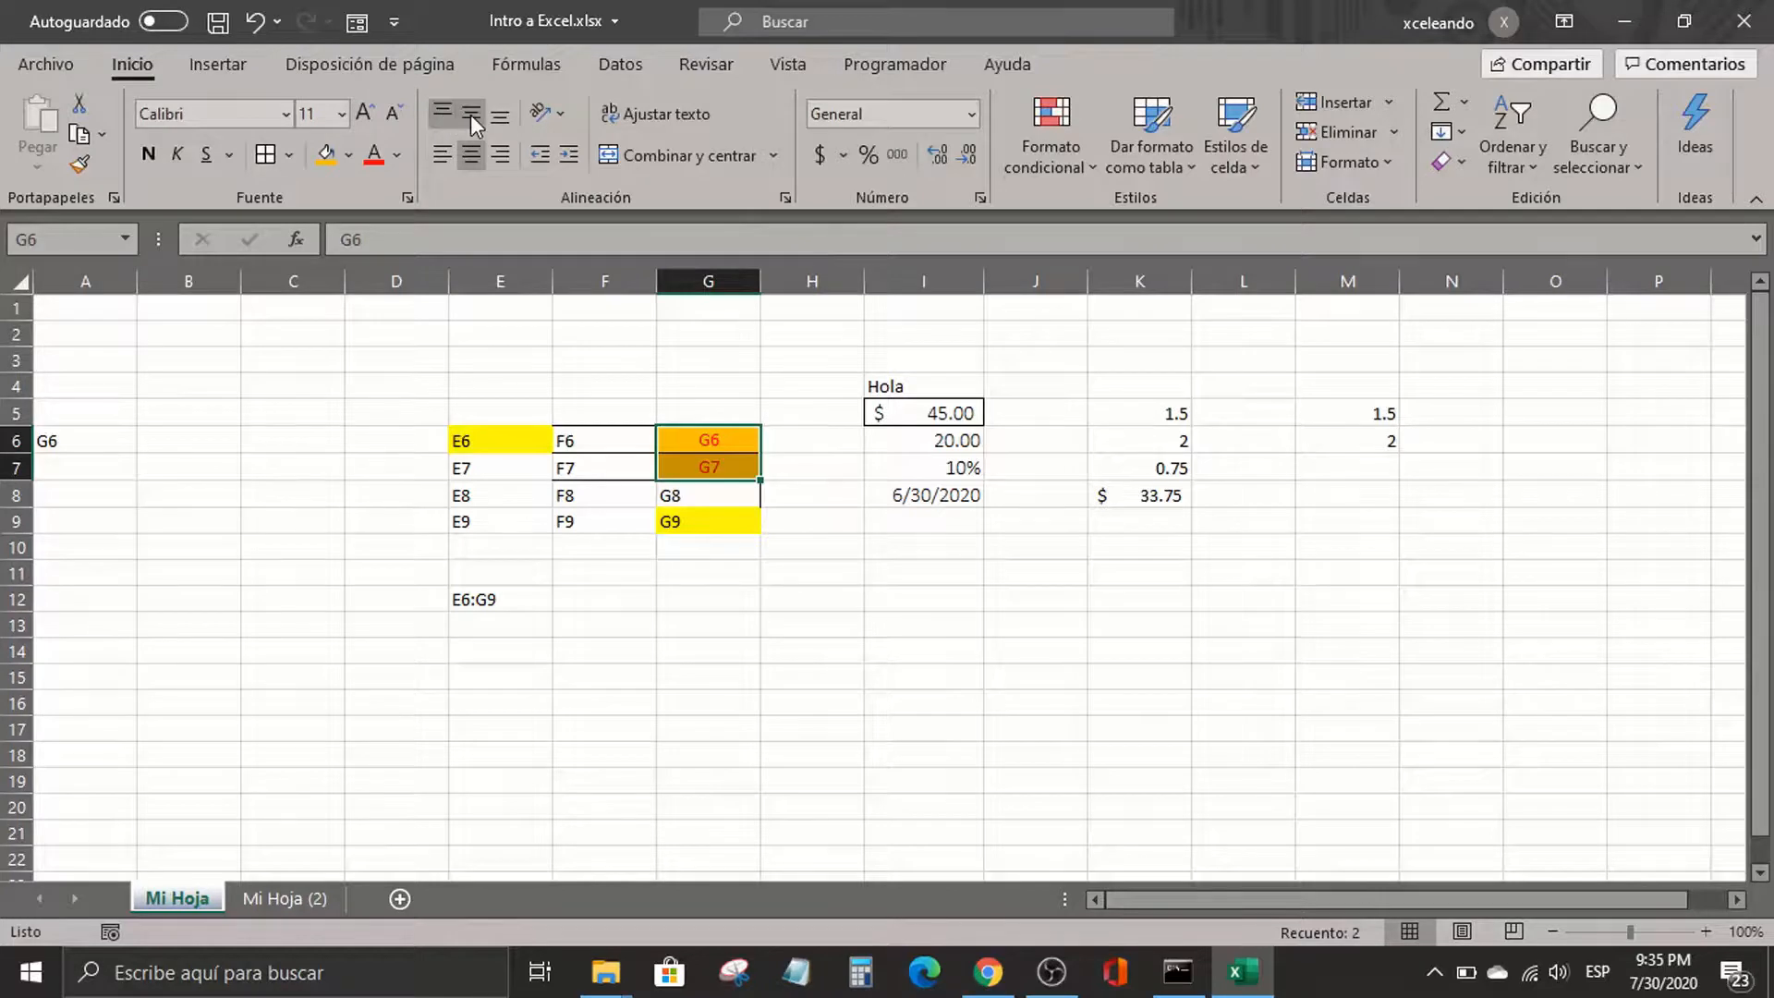
Try bottom alignment on cells G6:G7, finishing with the text aligned vertically to the middle
click(504, 114)
click(474, 114)
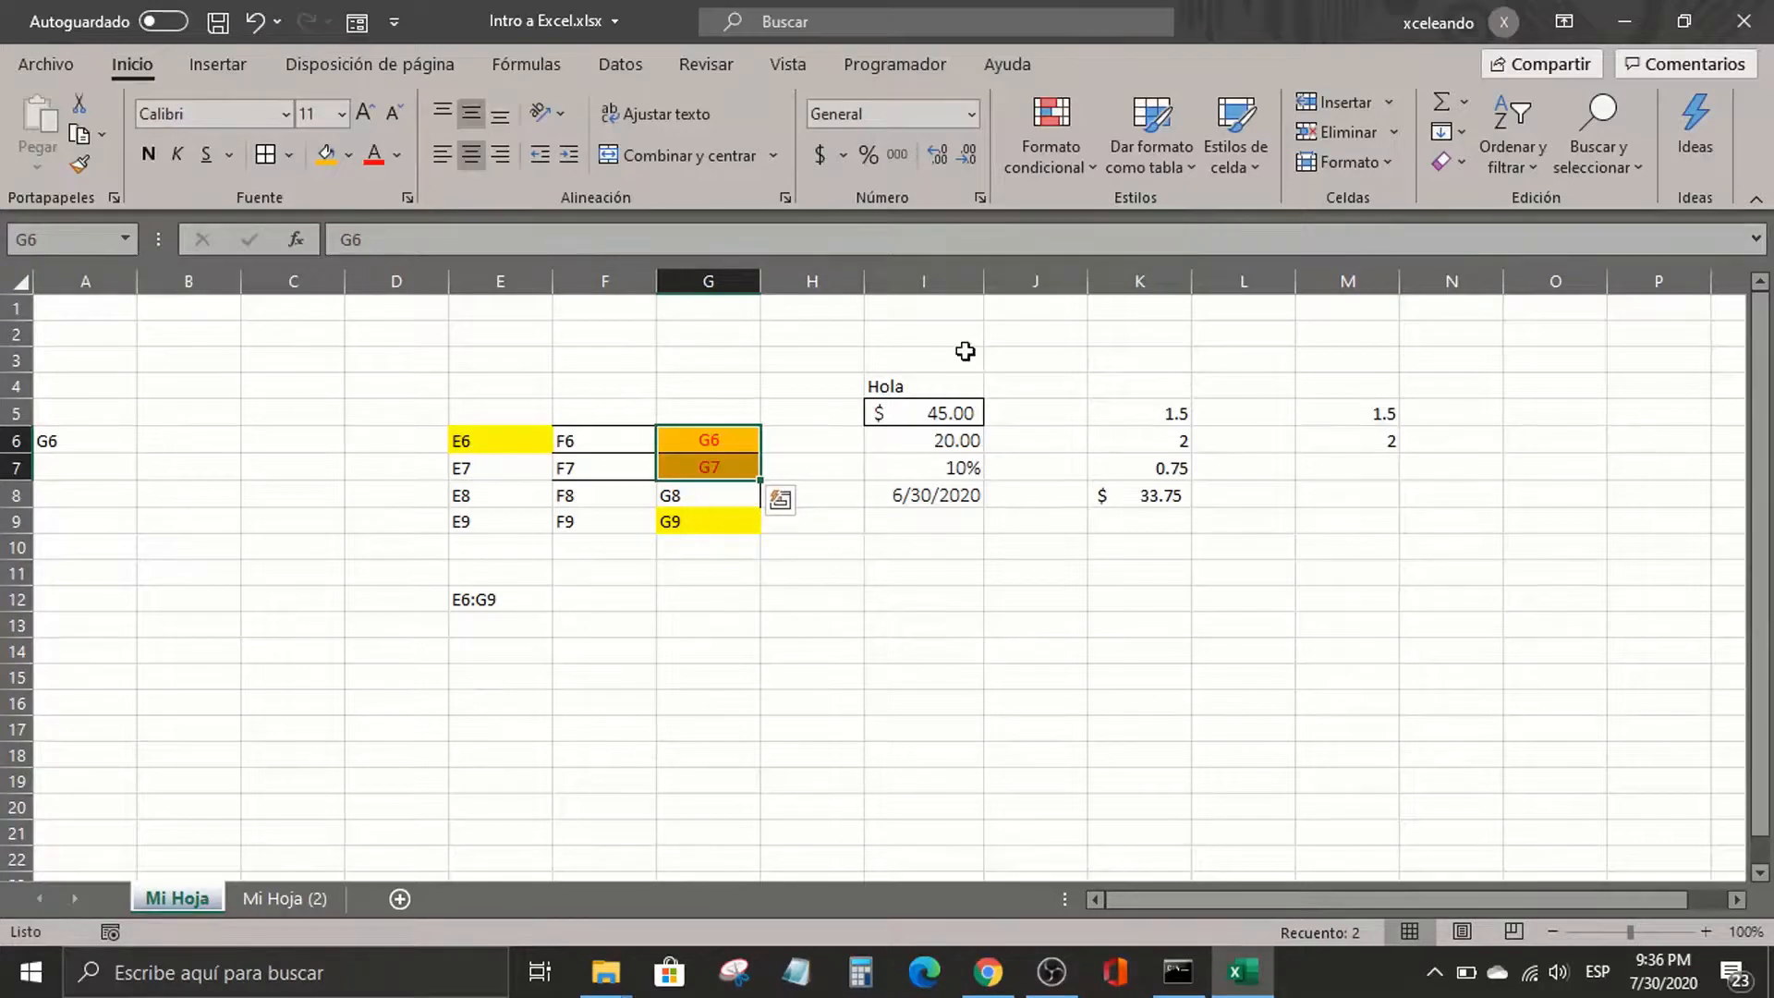
Widen column J to nearly three times its original width
click(923, 464)
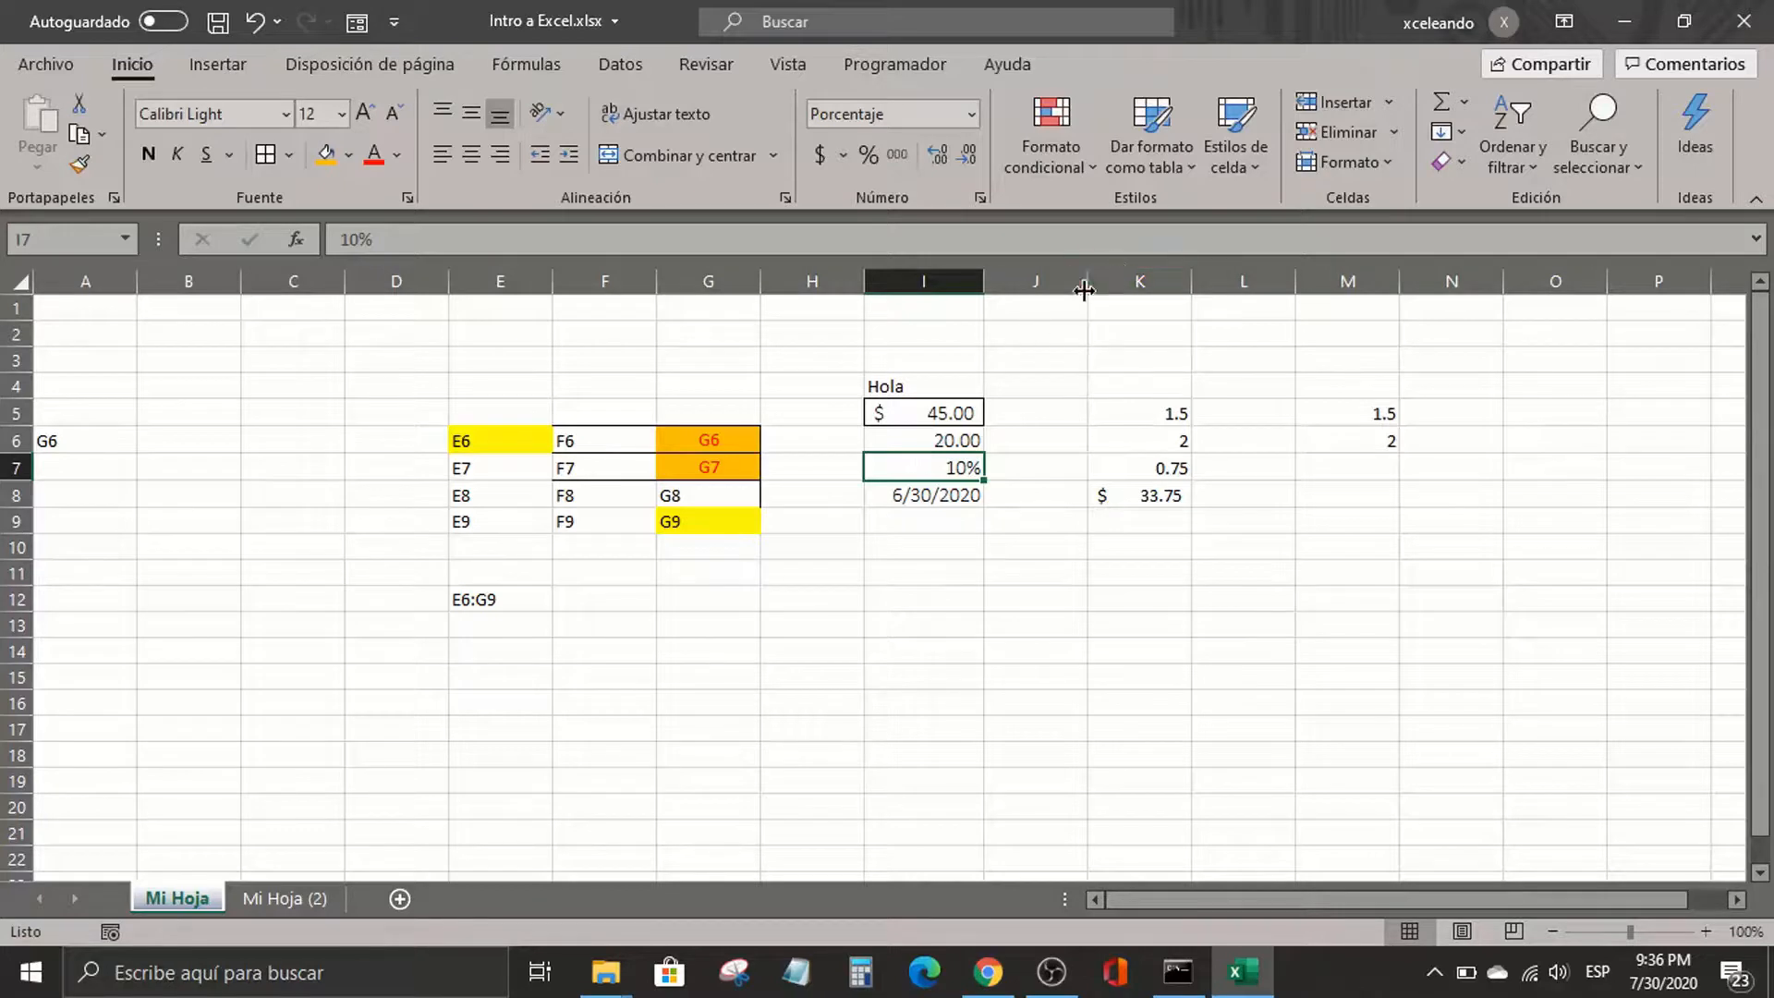
click(1017, 281)
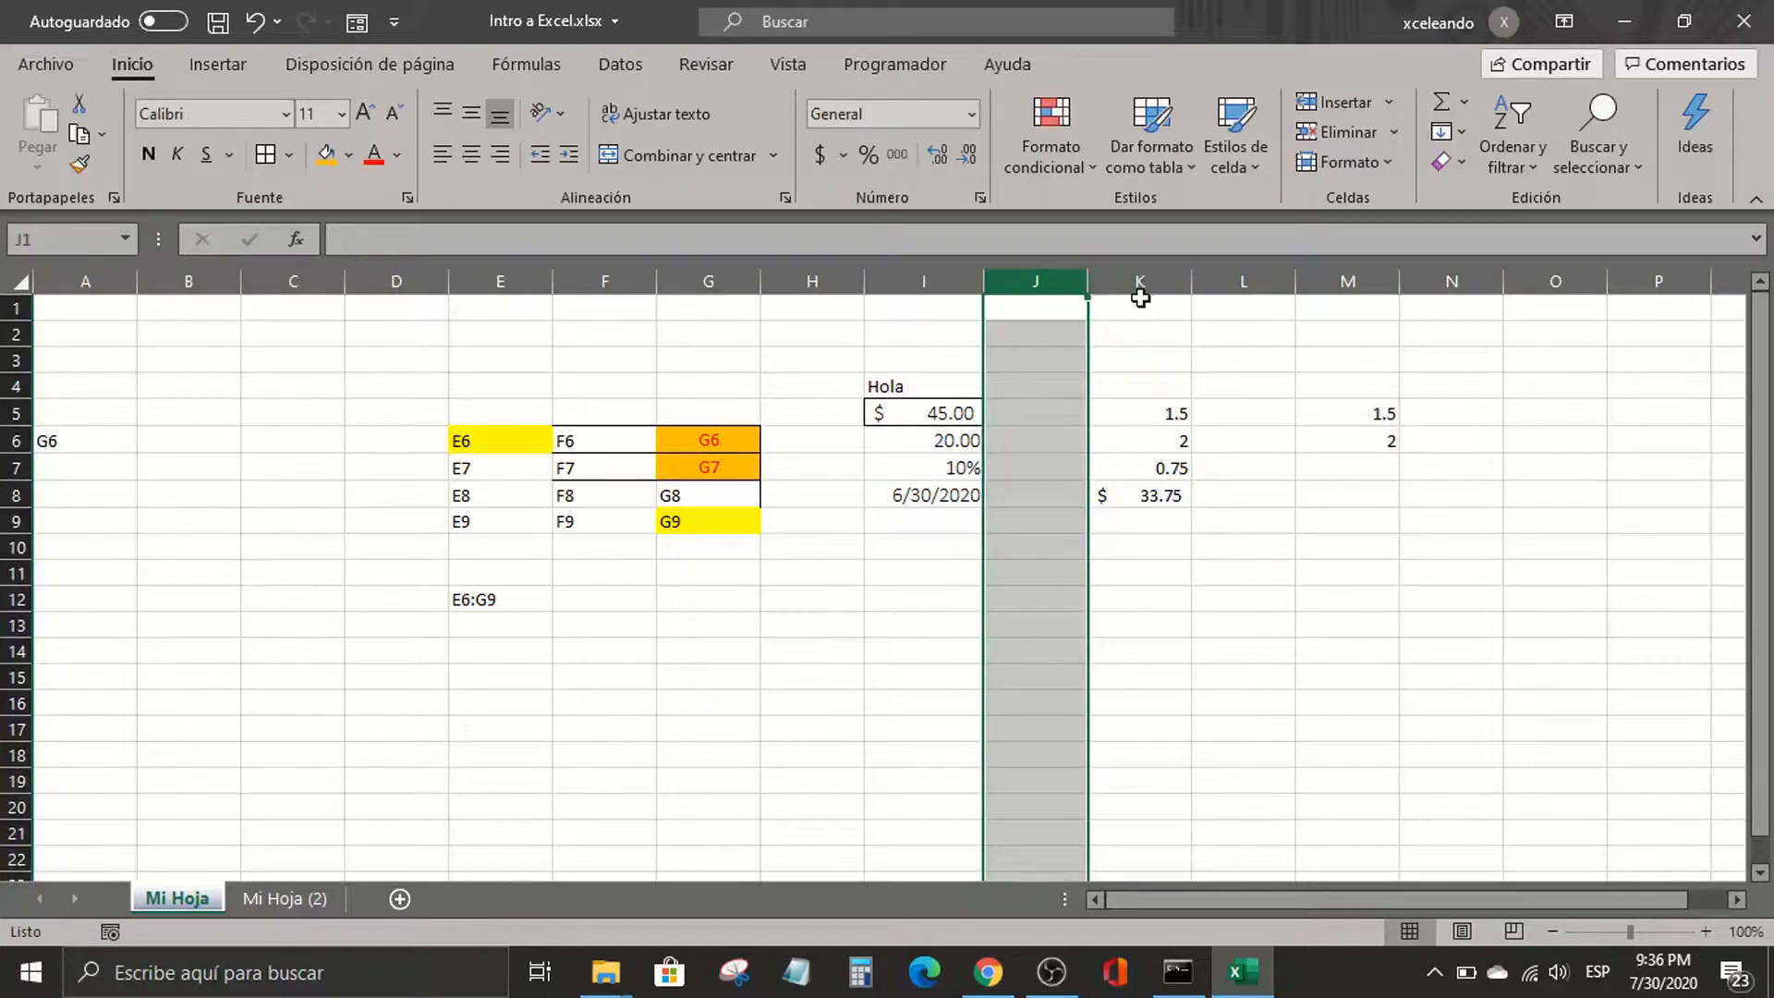
drag(1140, 297, 1160, 440)
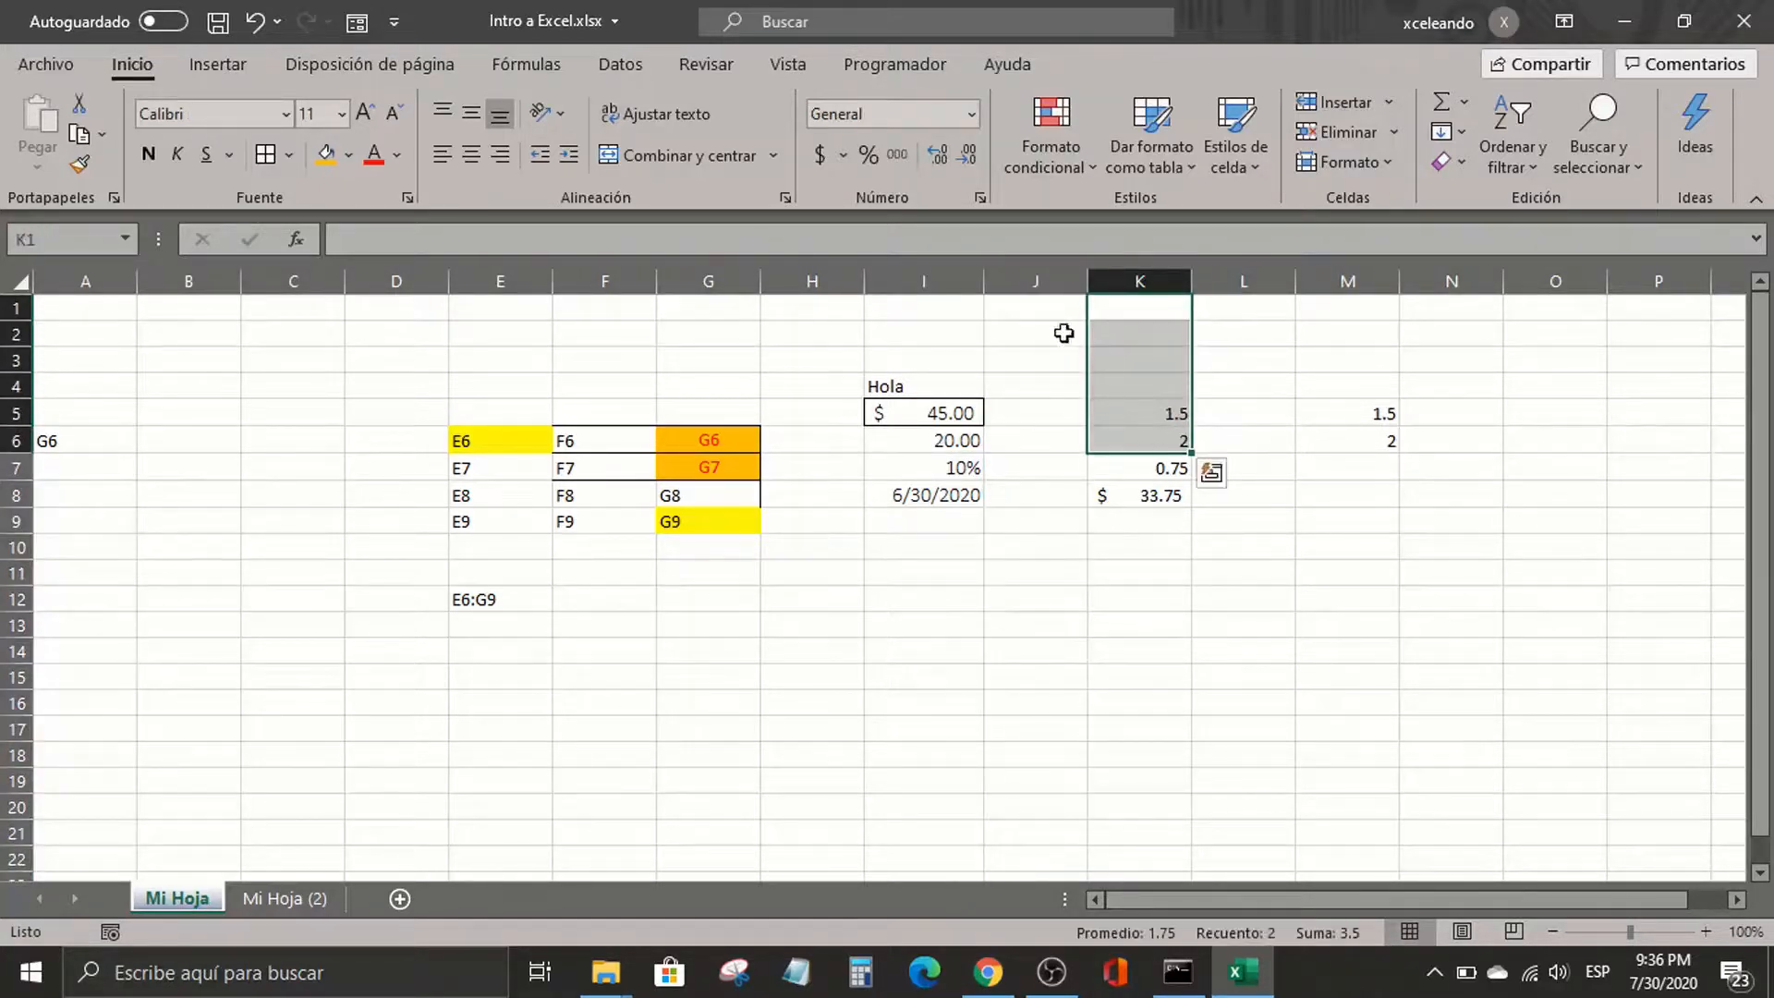
drag(1055, 325, 1062, 459)
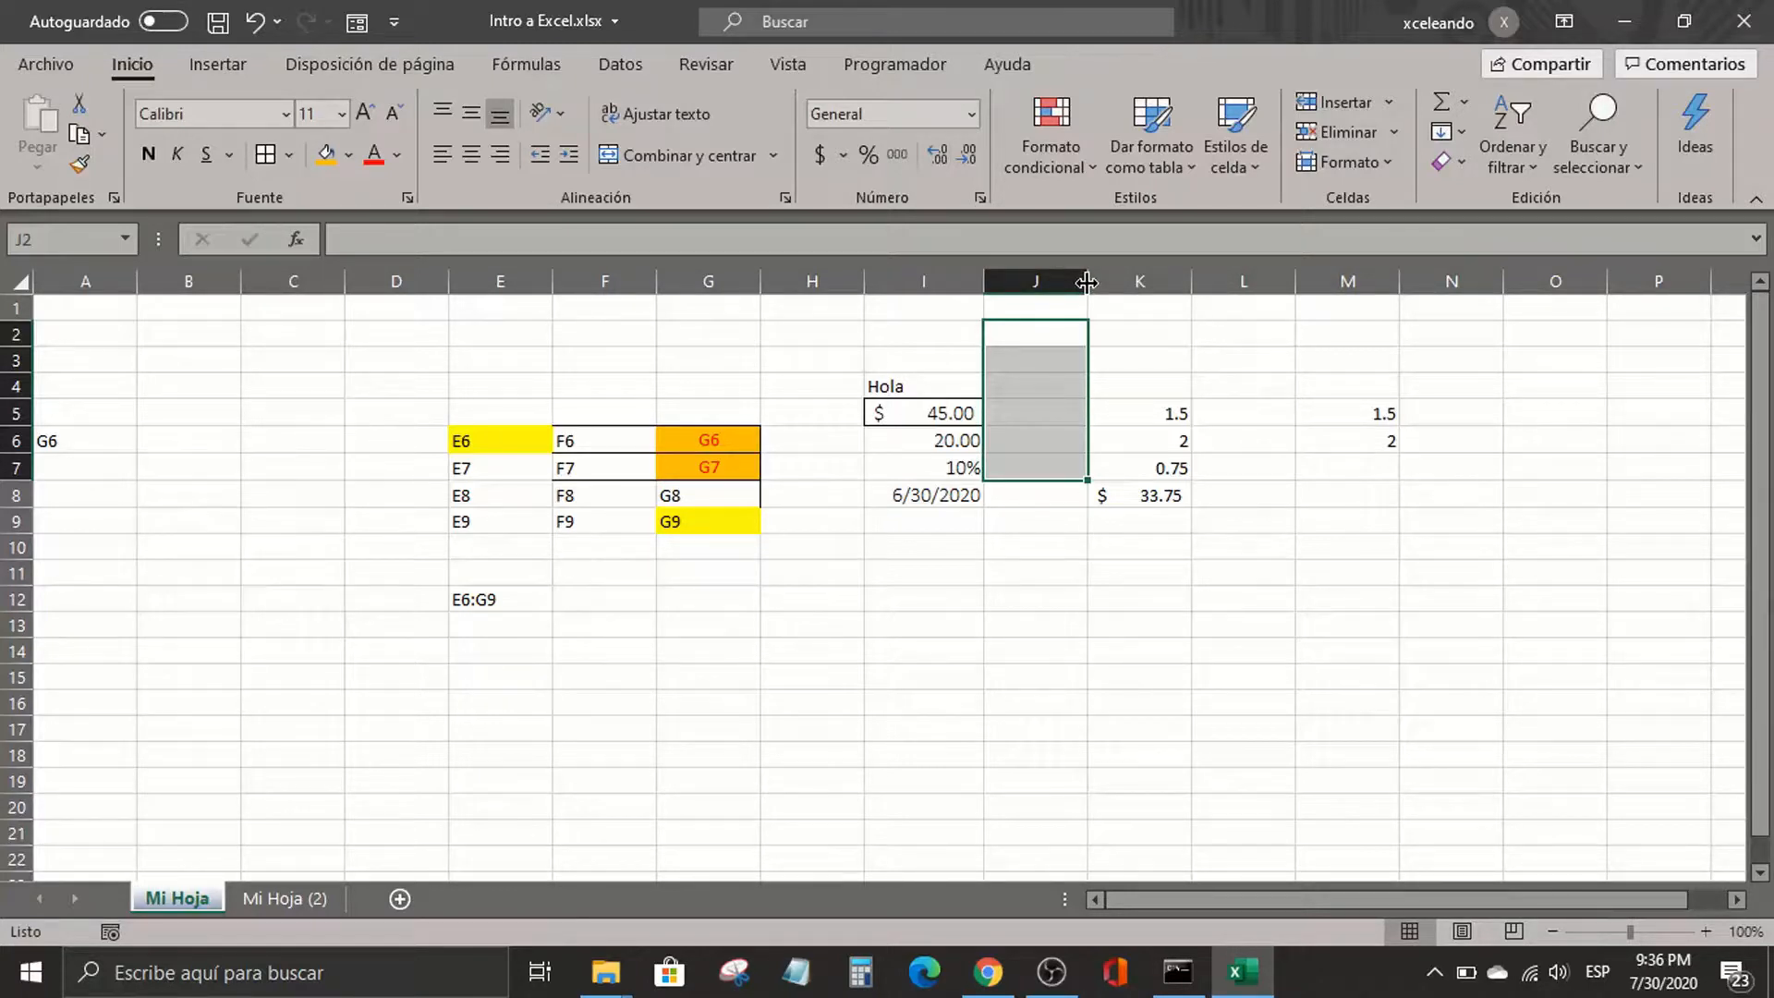
drag(1087, 282, 1086, 282)
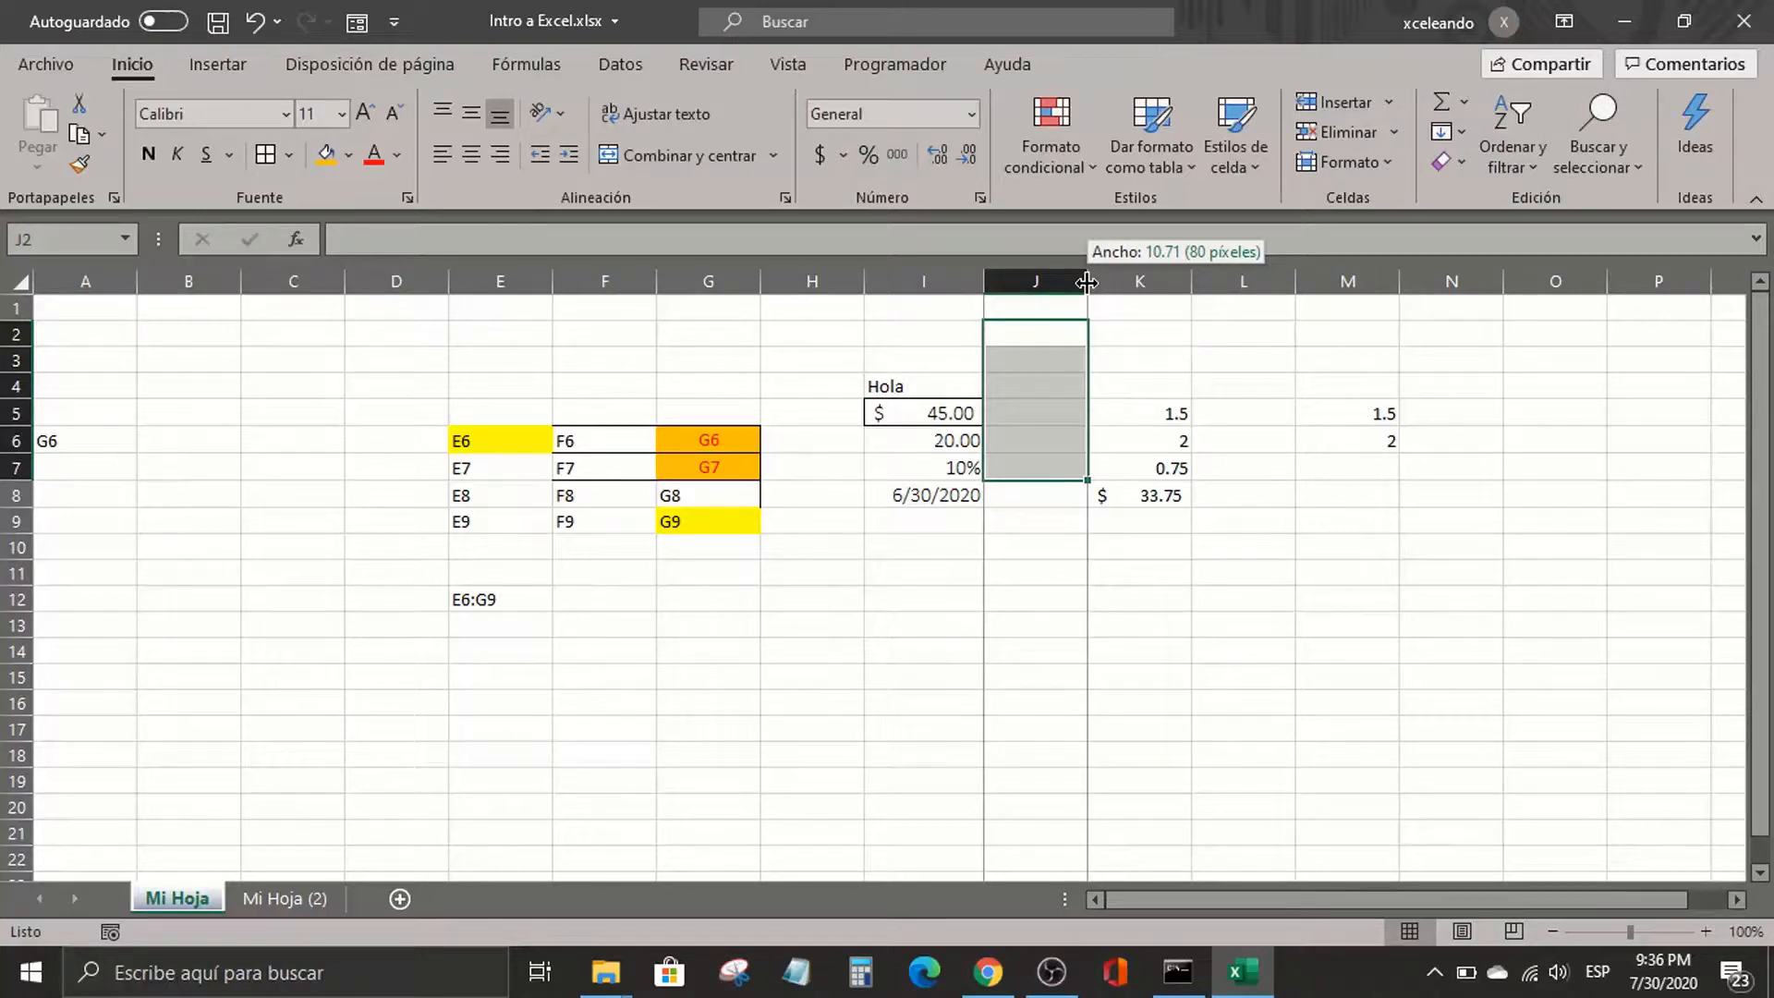
drag(1086, 282, 1188, 288)
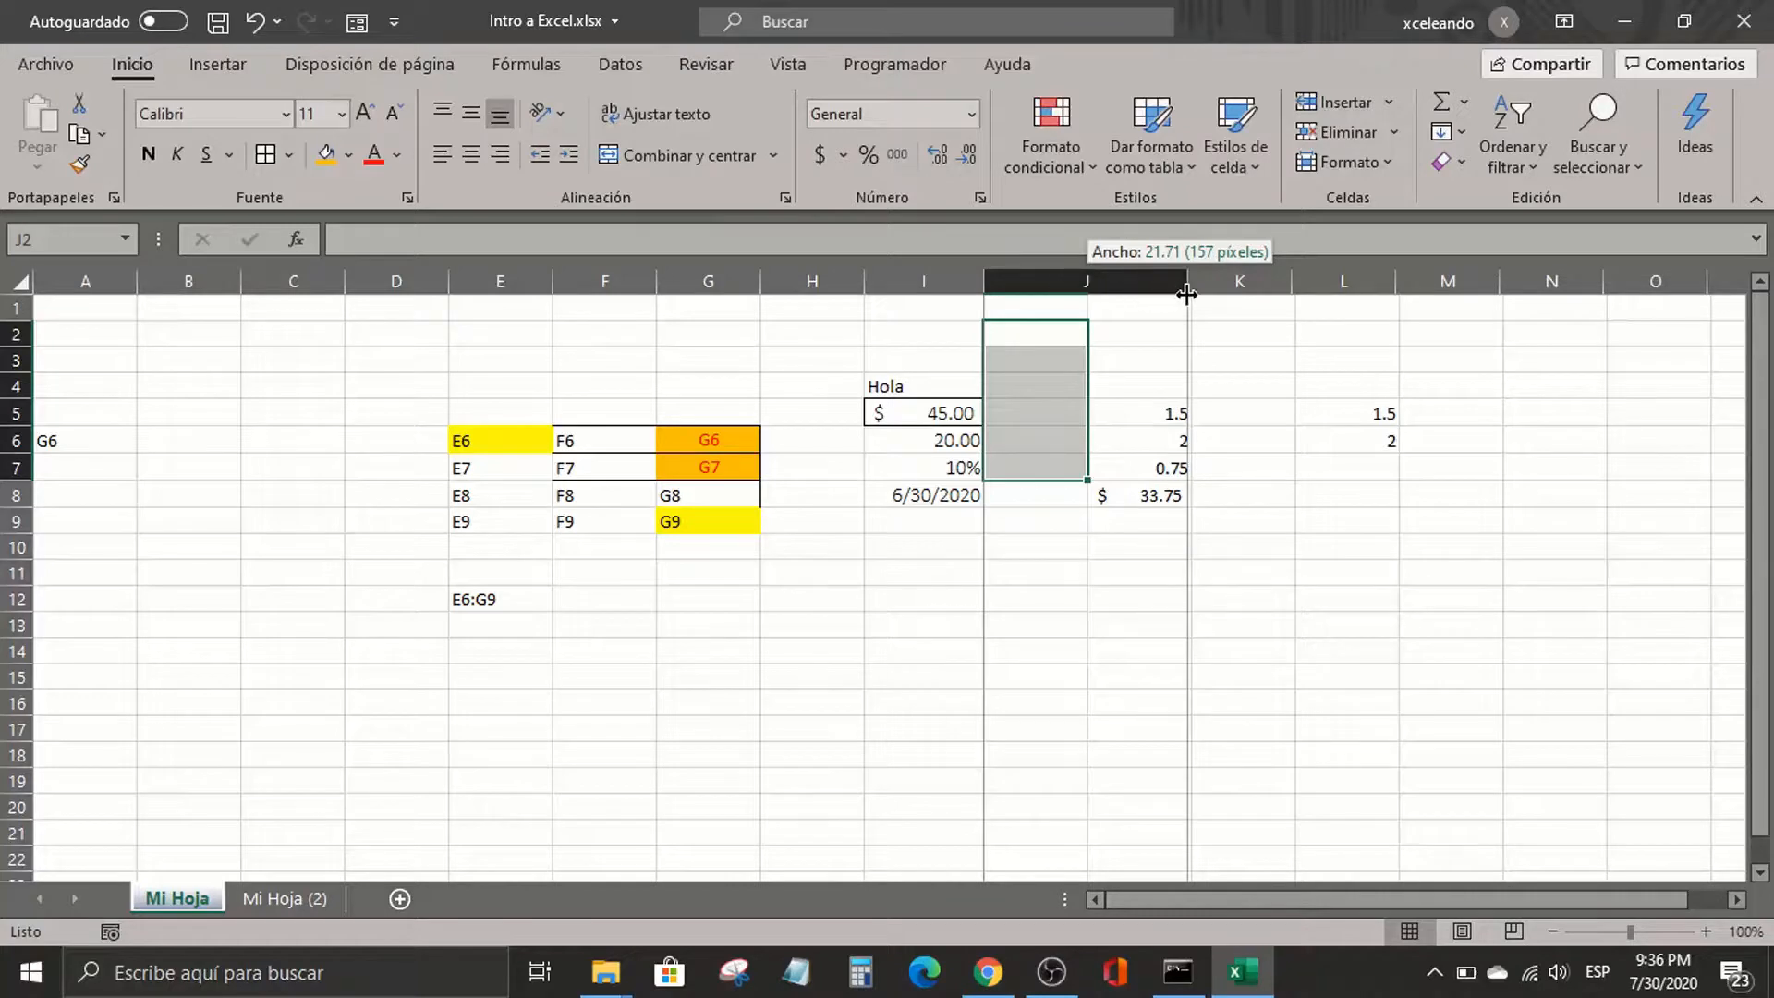
drag(1285, 296, 1286, 297)
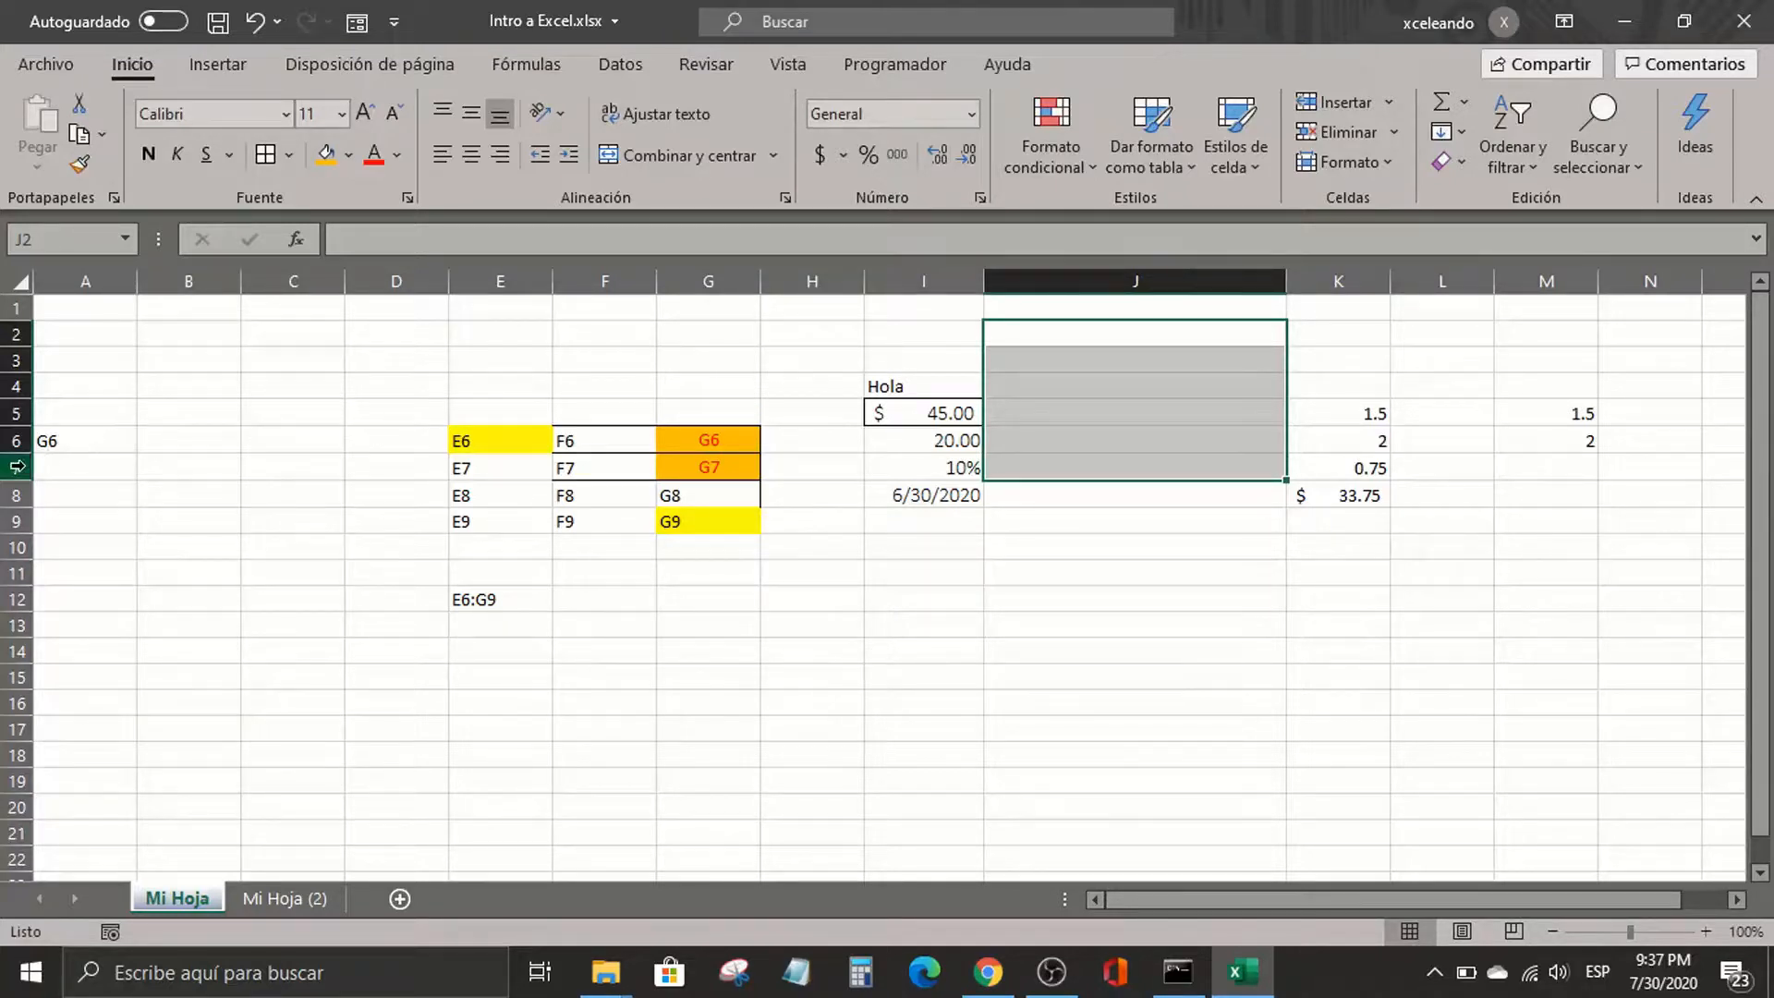
Make row 7 about three times taller, then autofit its height to the contents
click(16, 466)
click(46, 494)
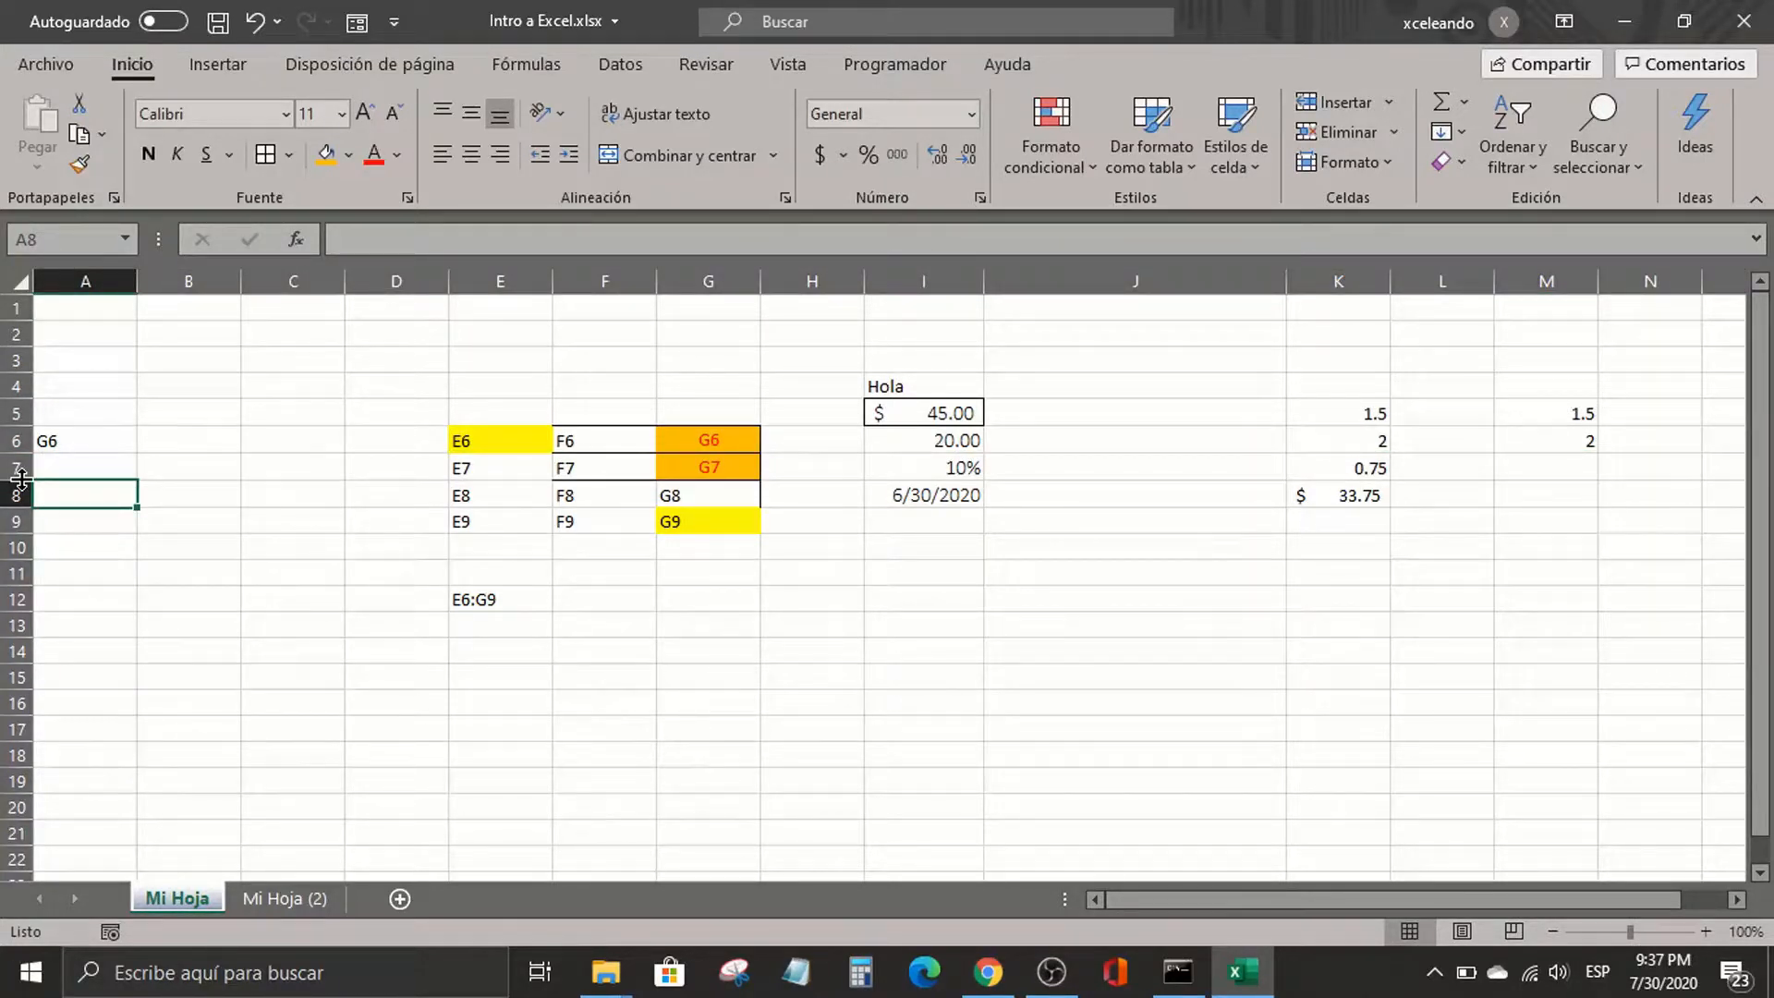
drag(21, 478, 18, 530)
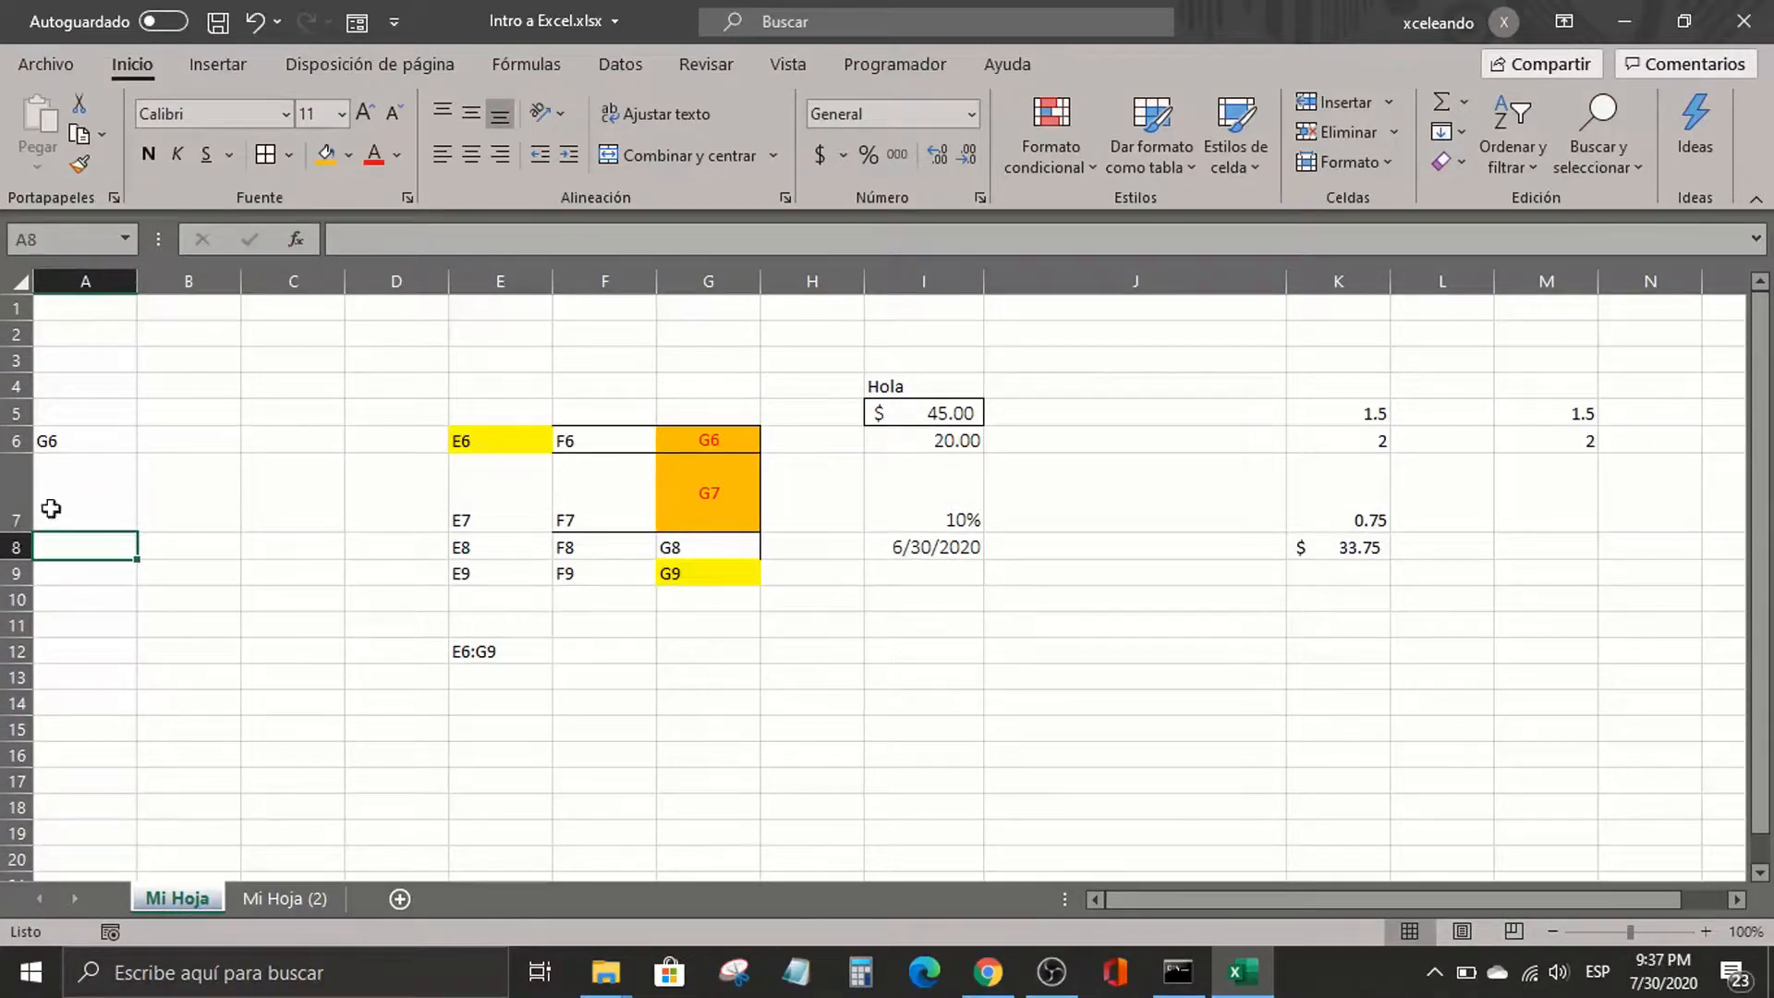
drag(159, 493, 737, 504)
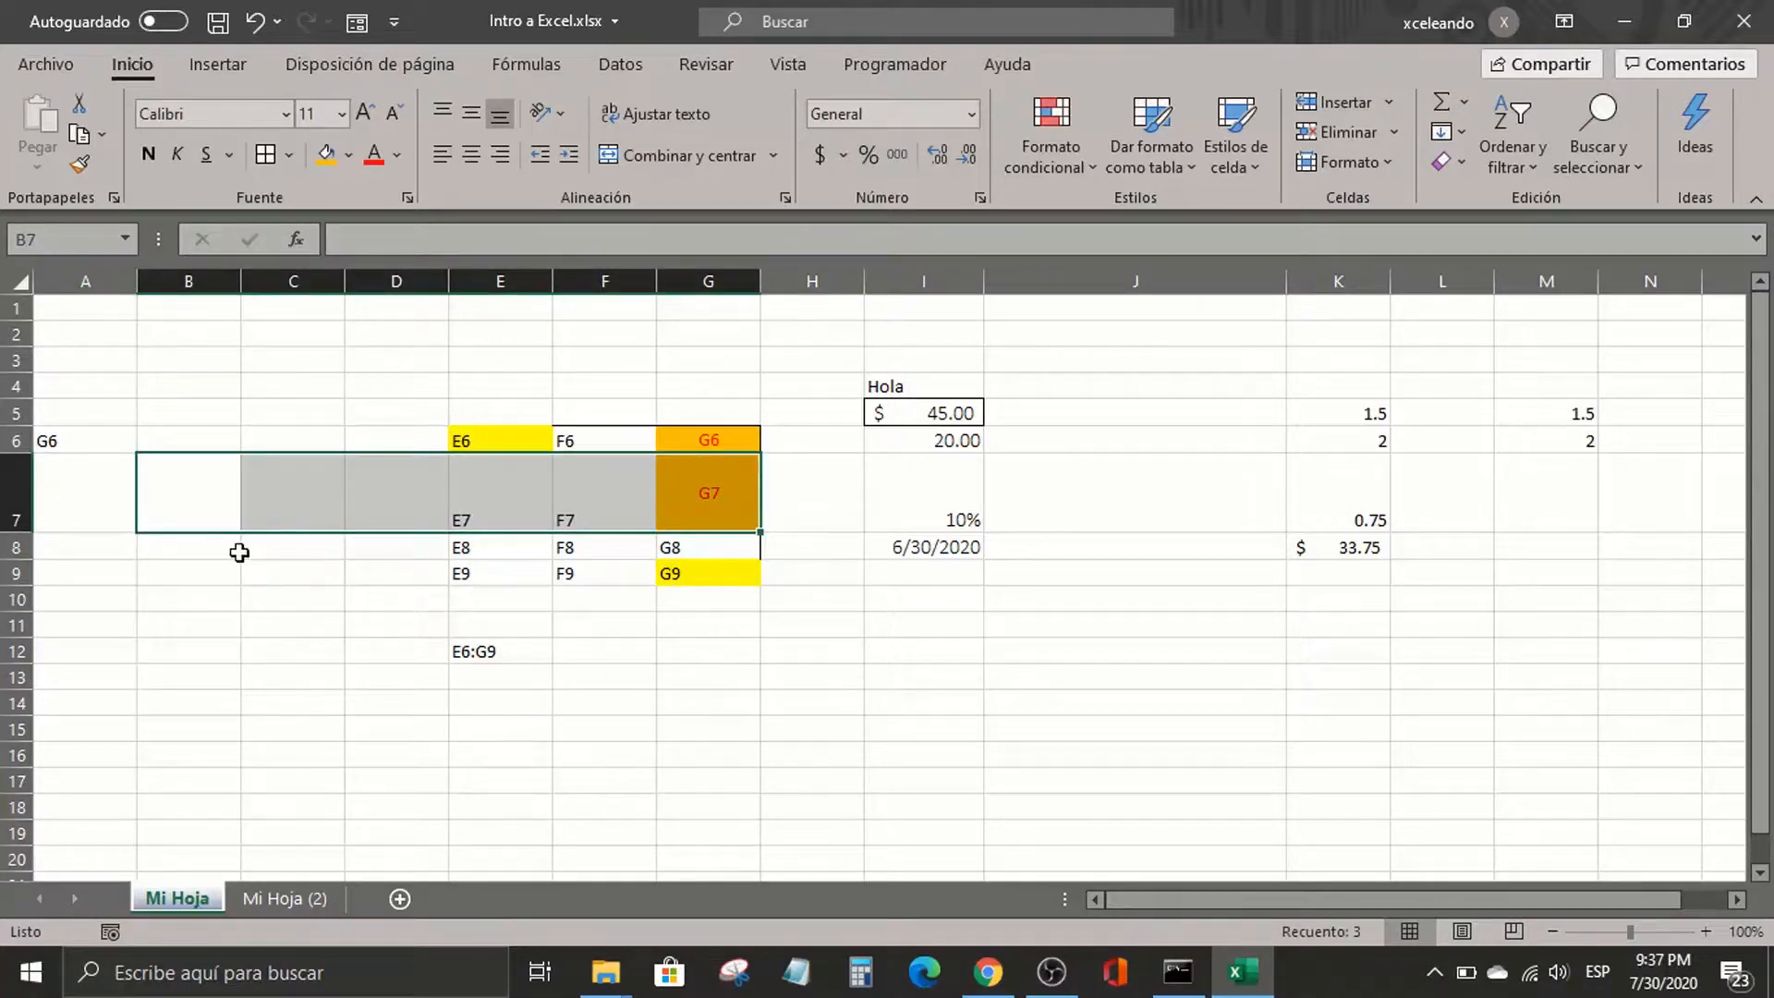
double_click(18, 532)
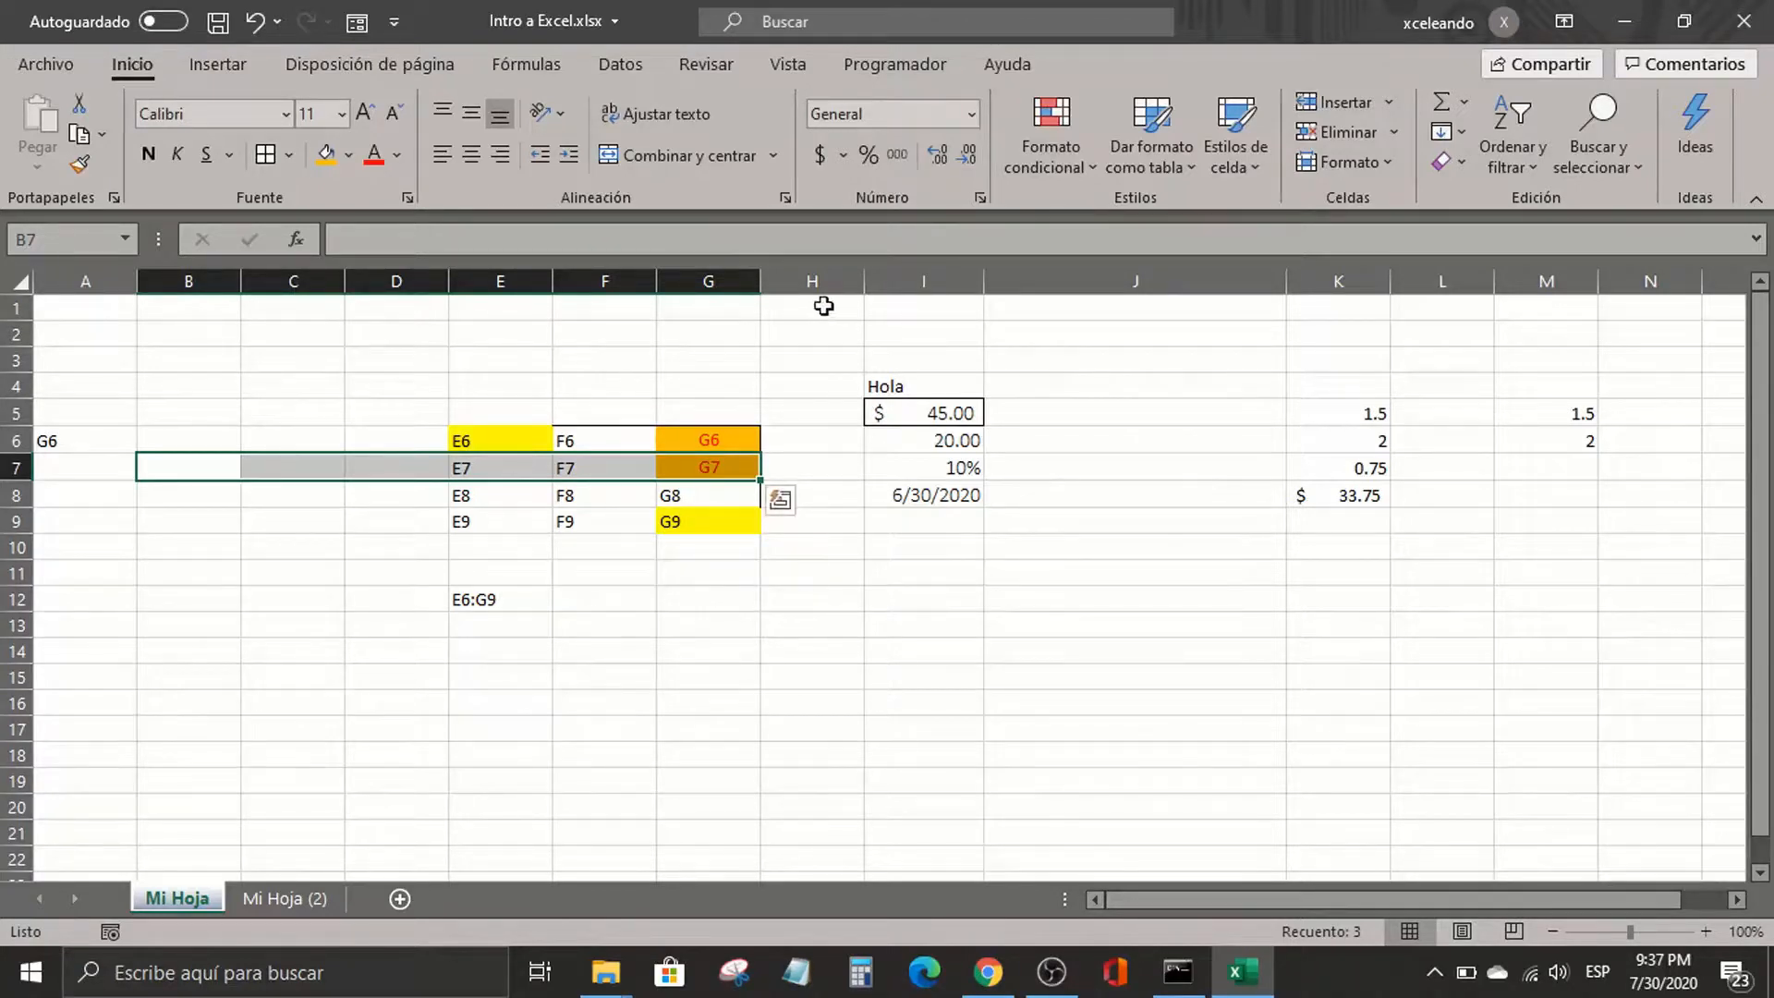
Widen column I to more than three times its width, then autofit it to its contents
click(937, 319)
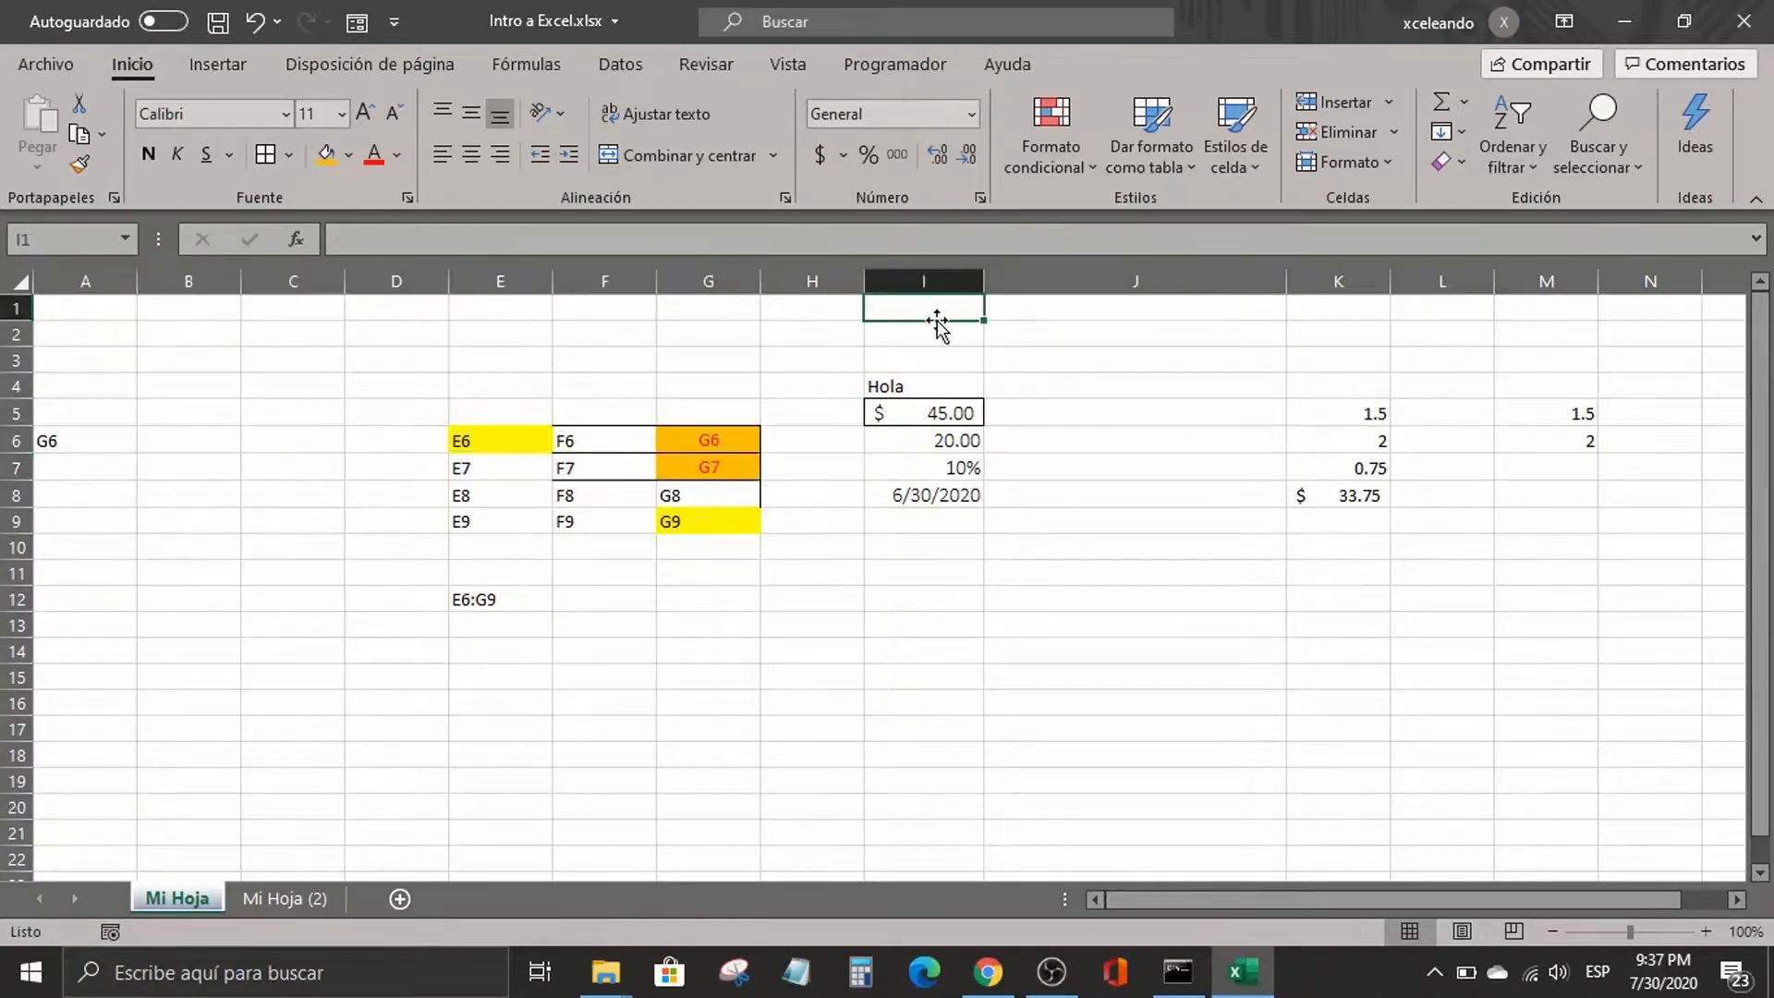
drag(979, 288, 1254, 259)
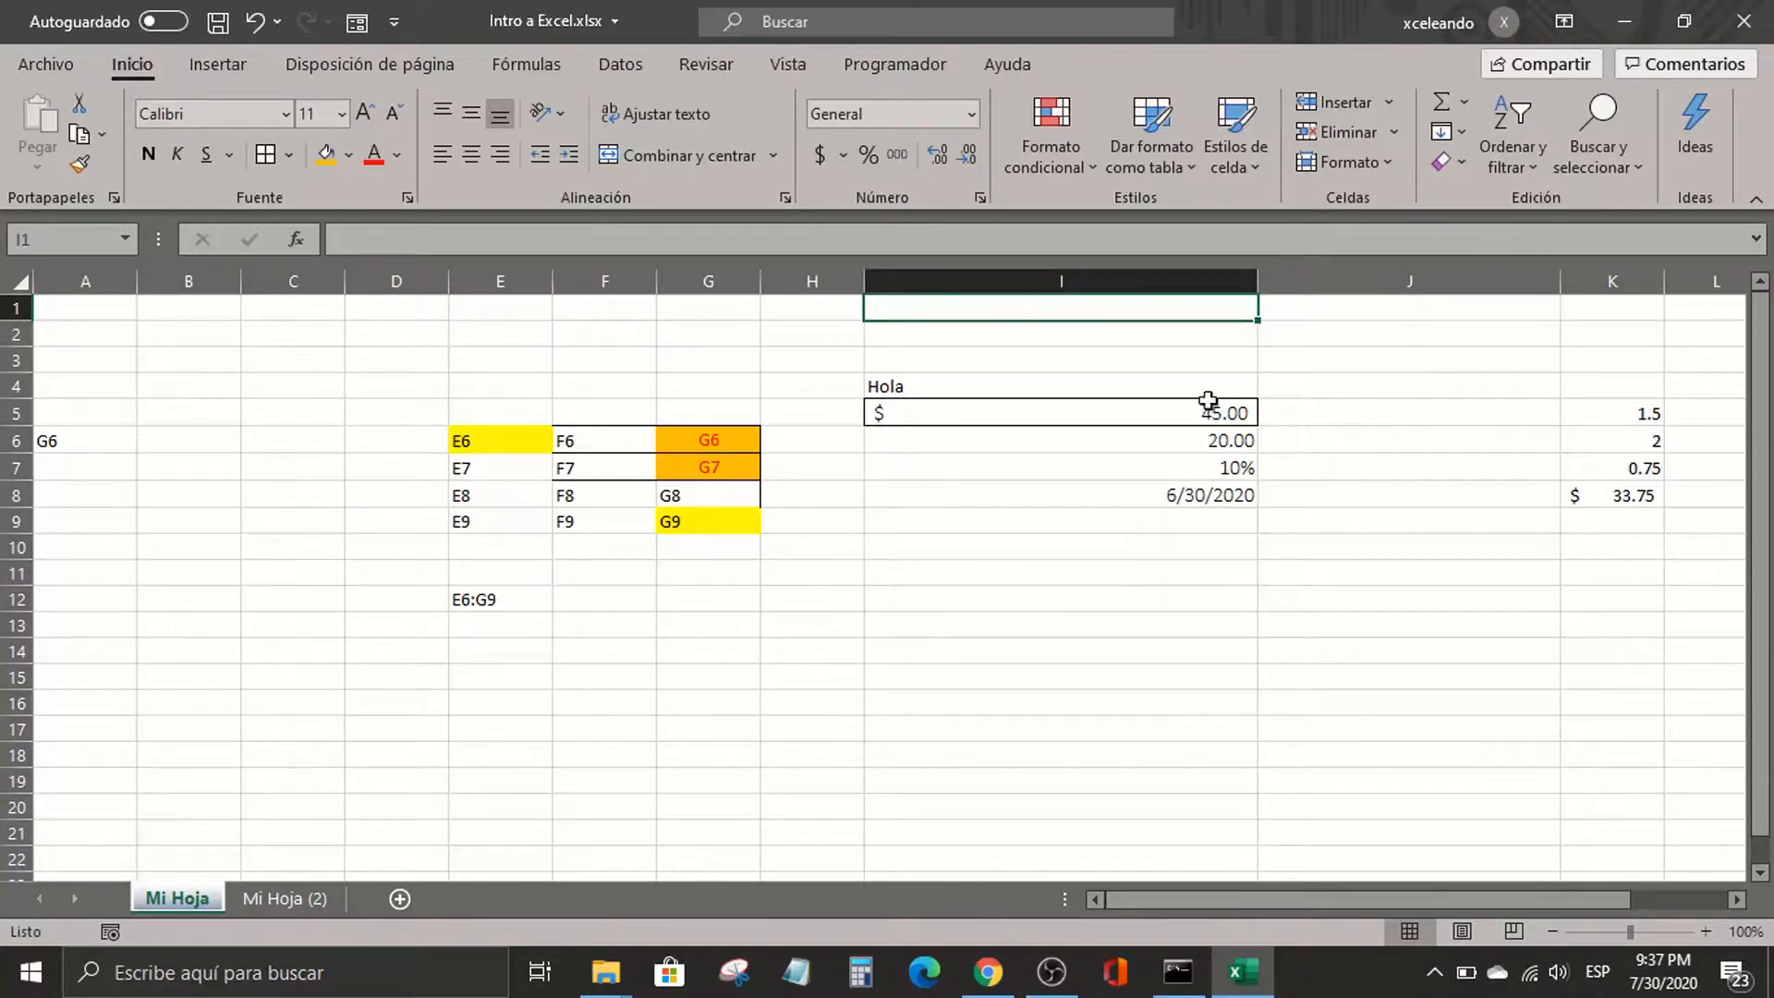
double_click(1258, 281)
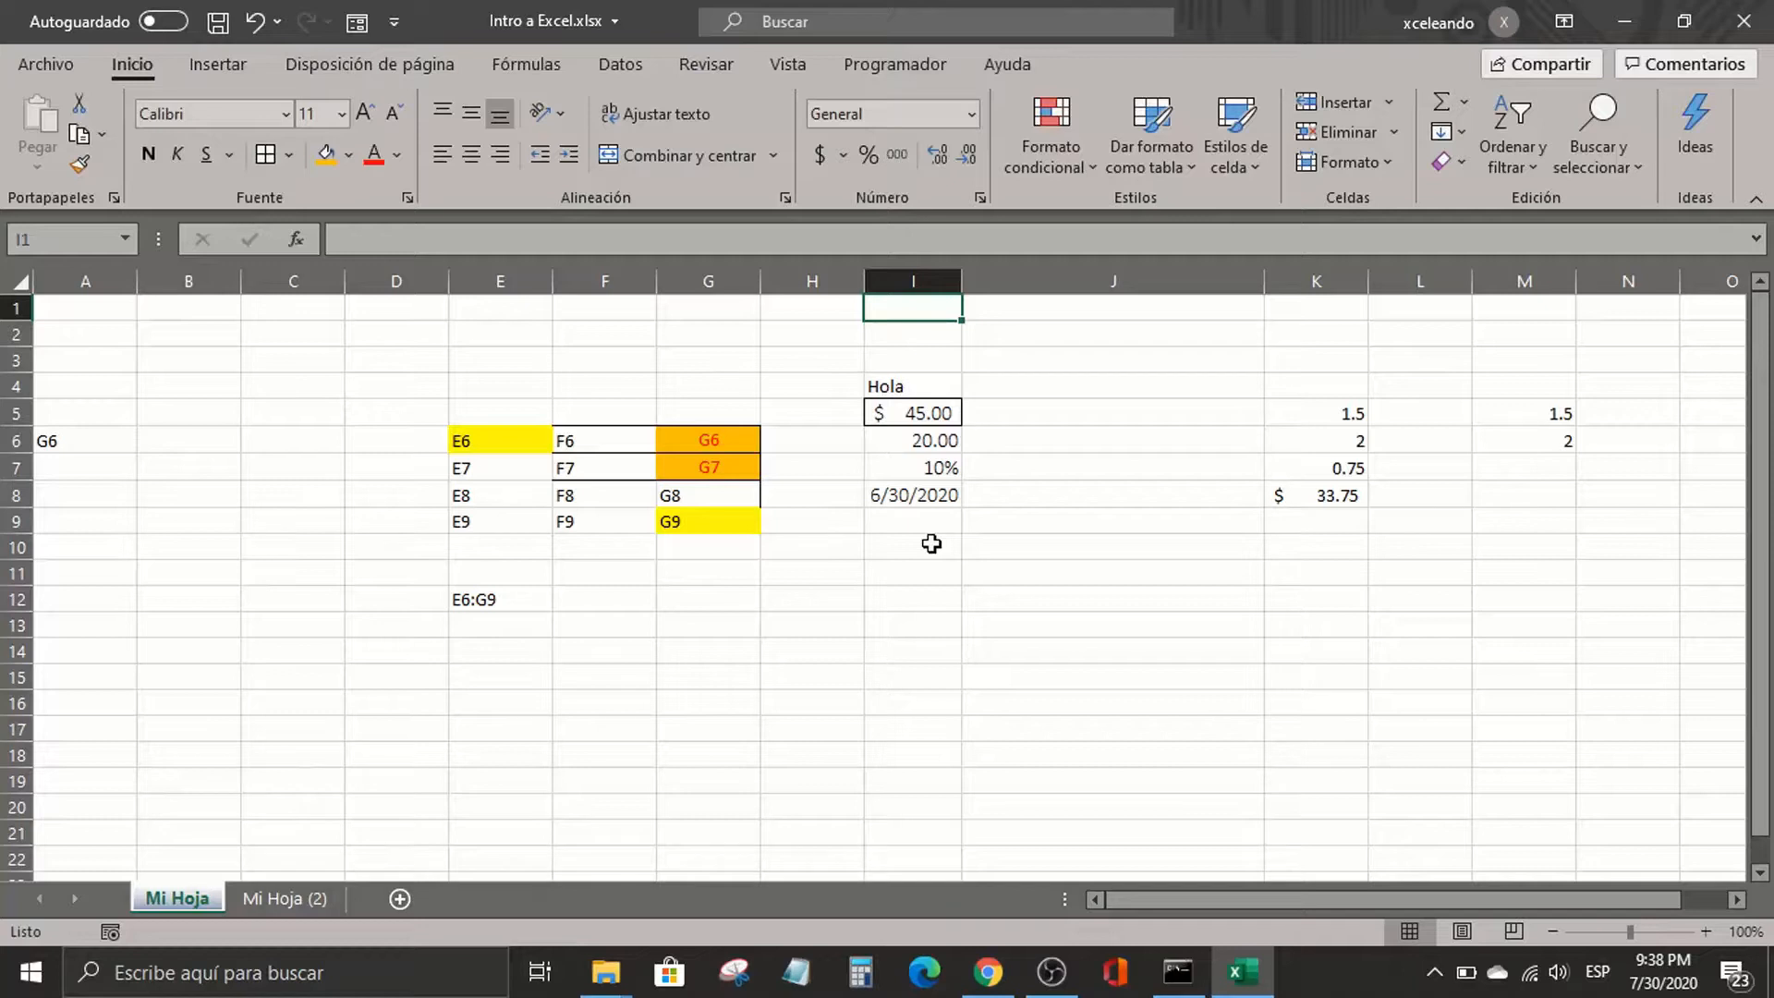
Insert a blank column between columns F and G
click(629, 362)
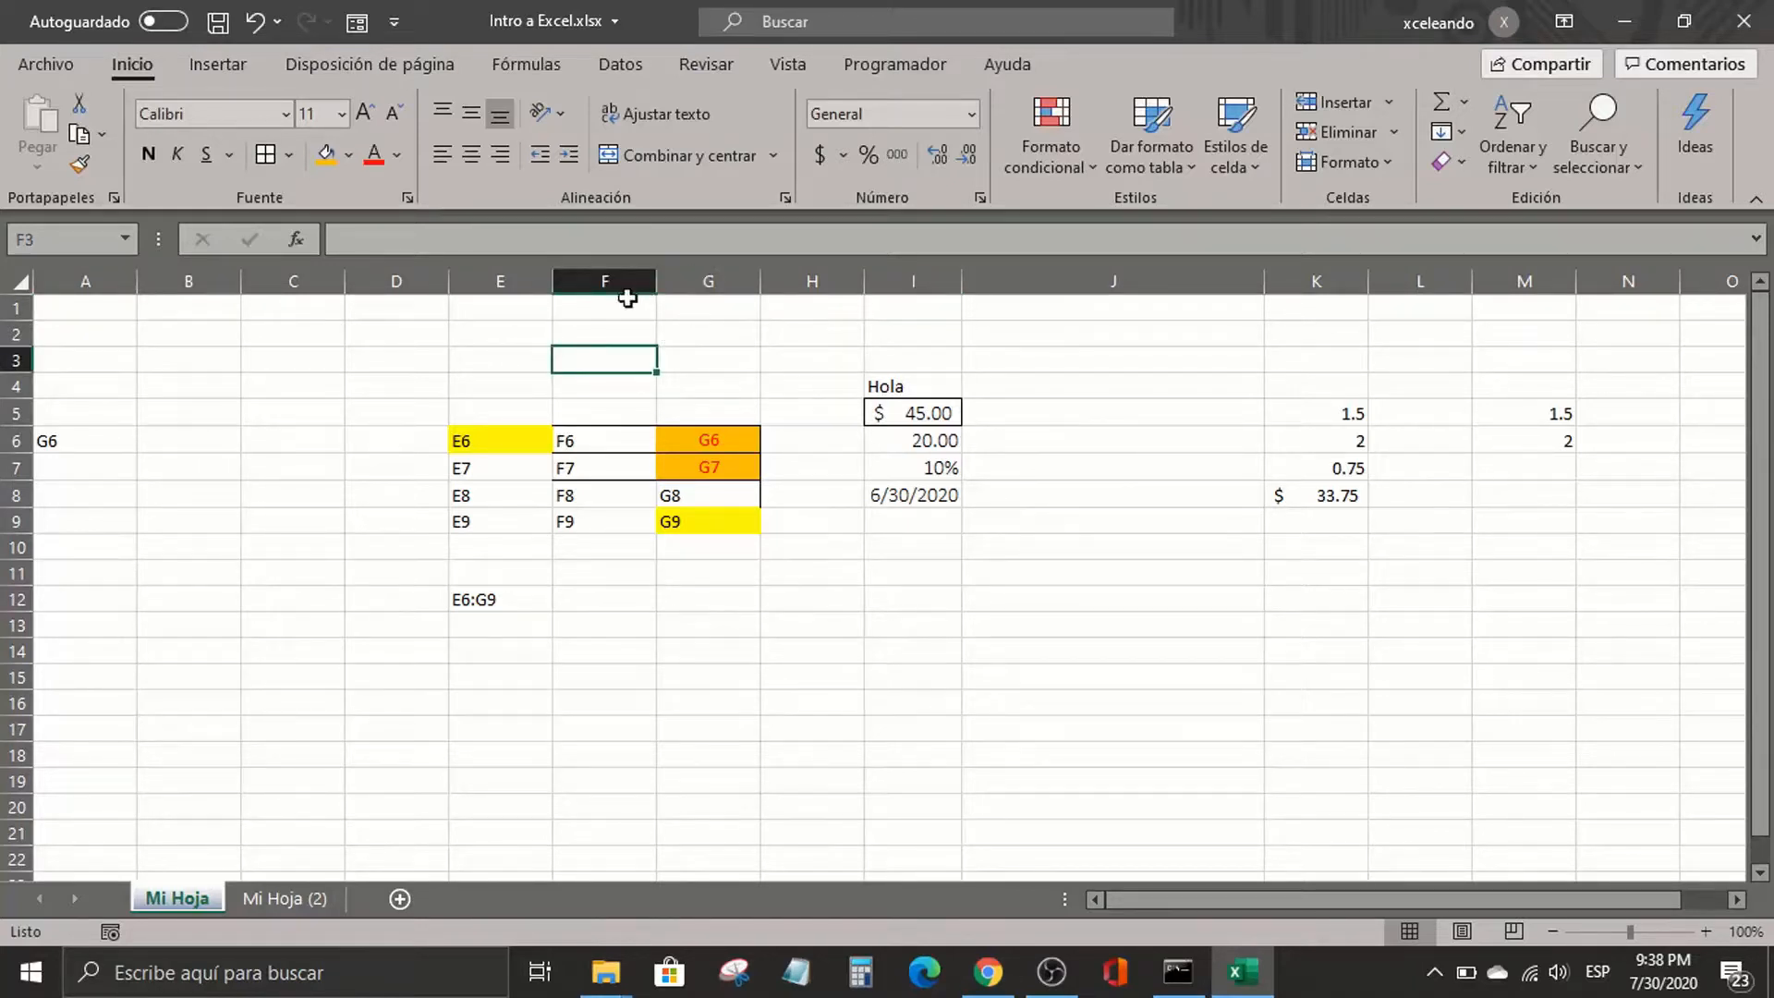
click(693, 282)
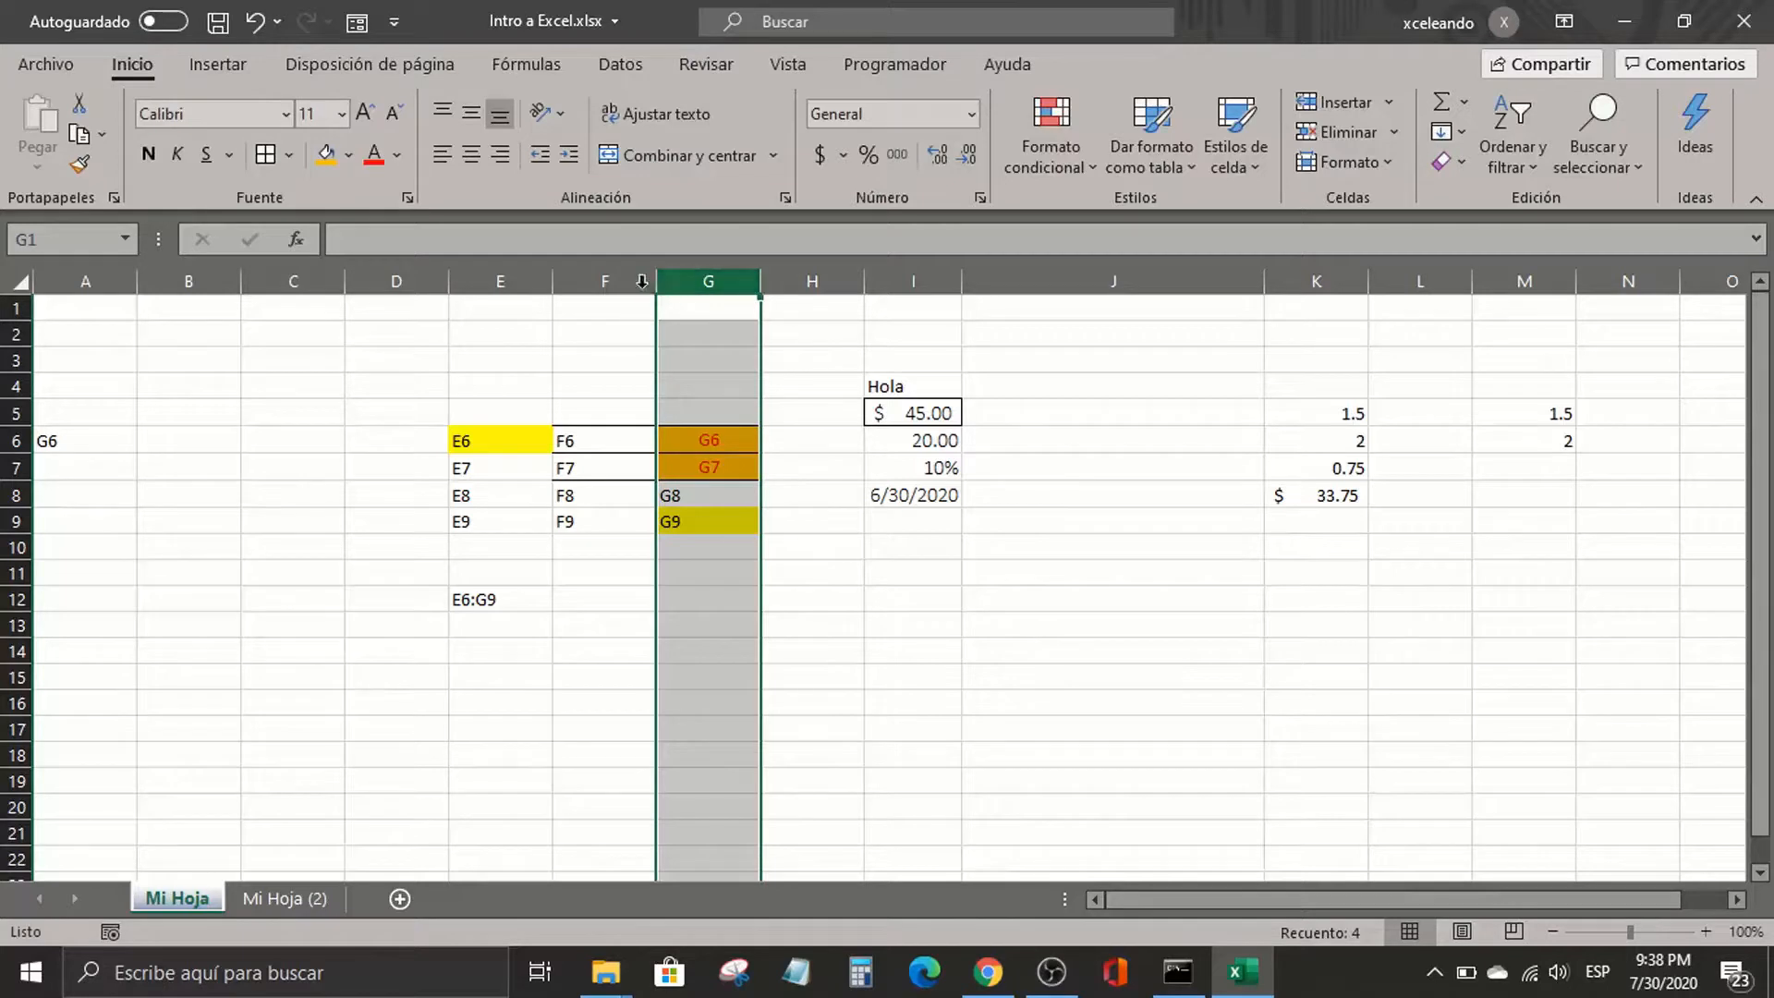
click(605, 280)
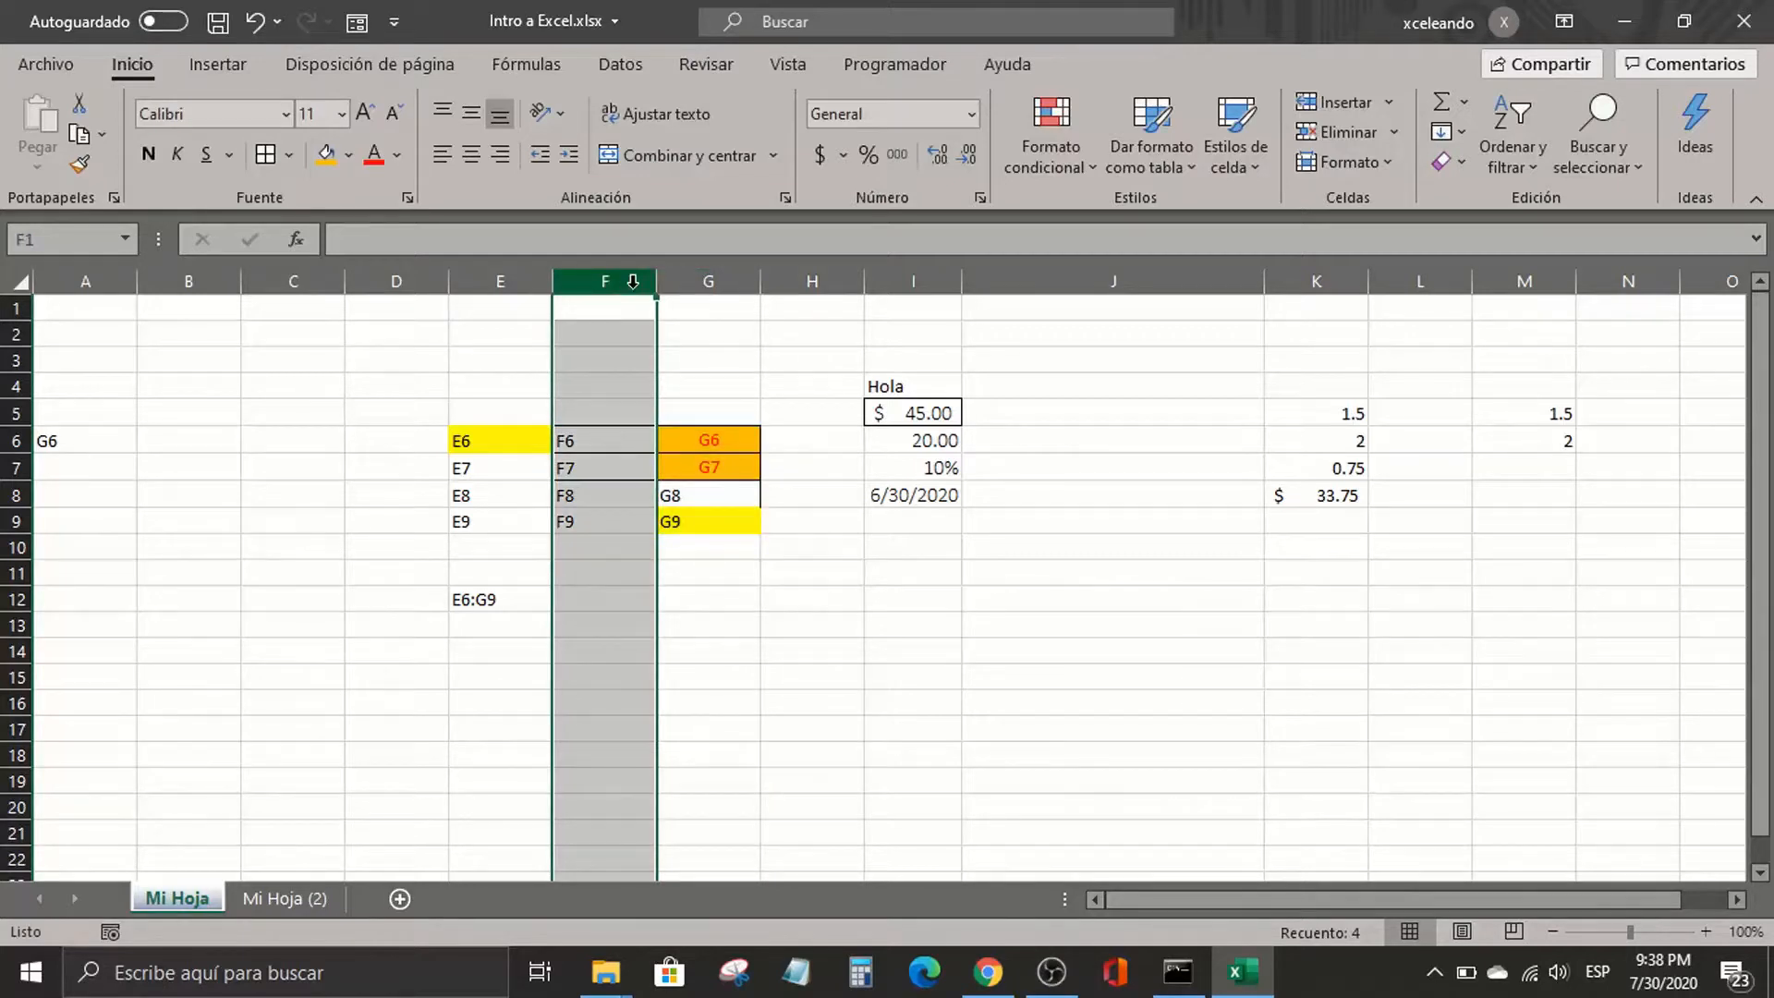
click(691, 275)
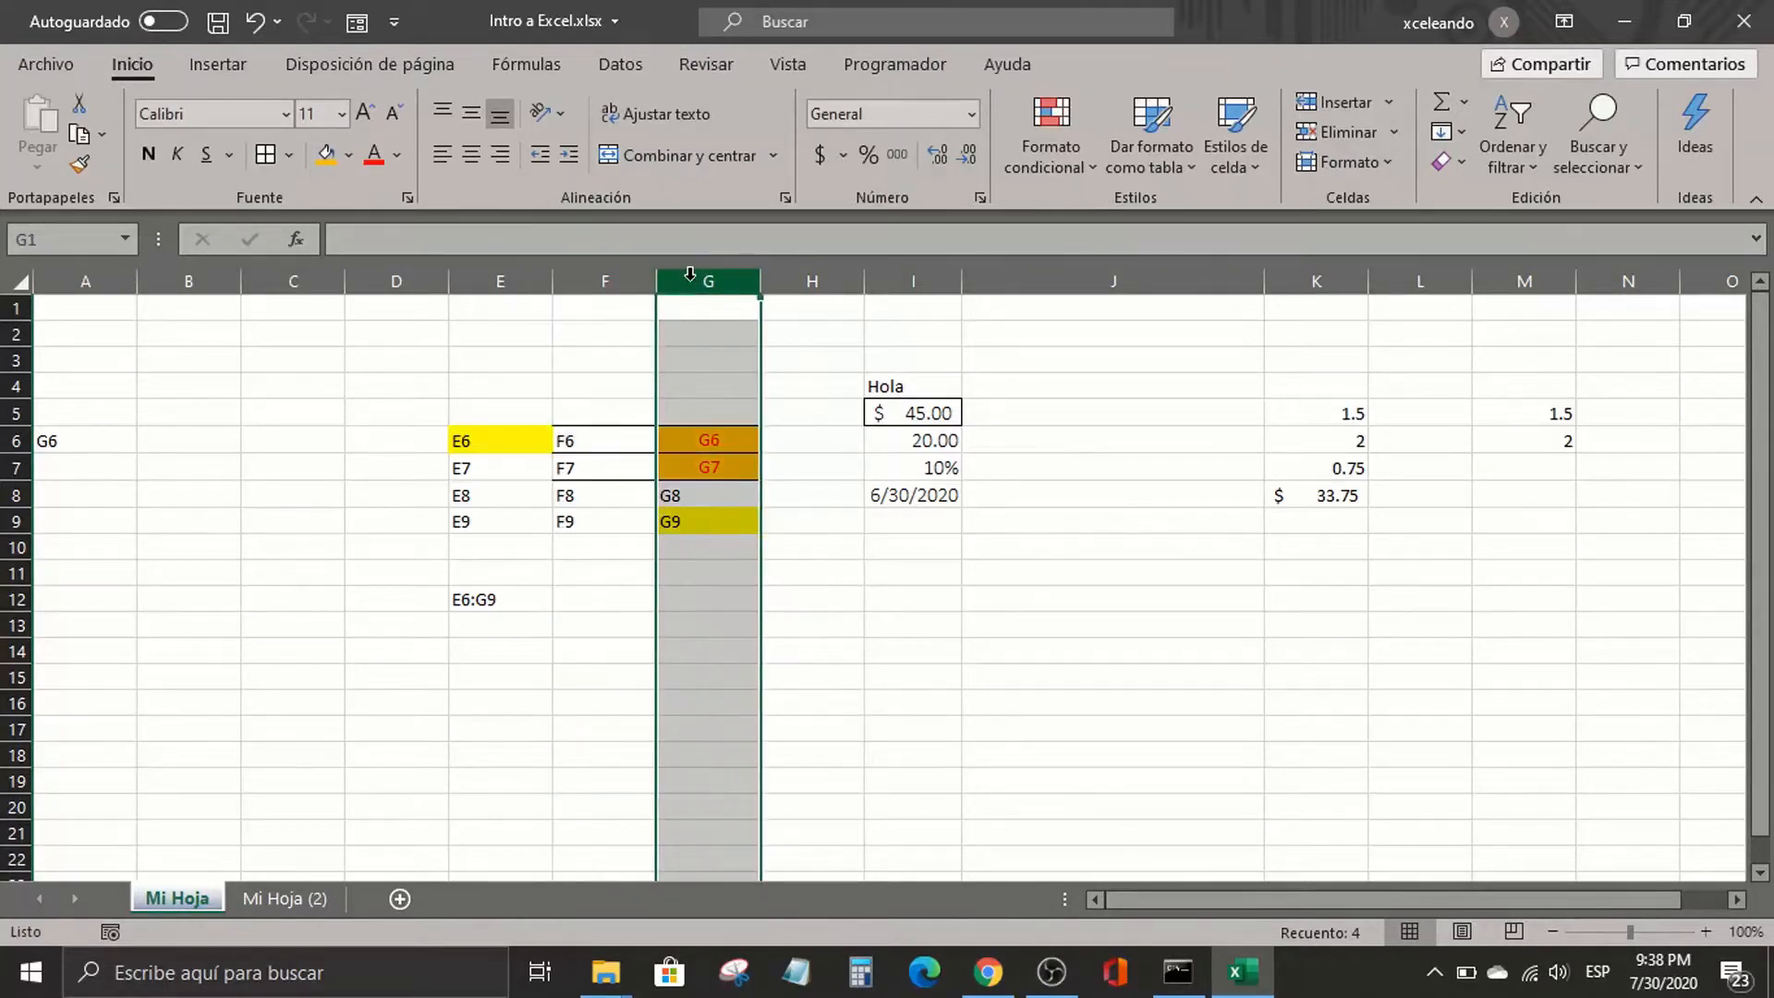
right_click(689, 338)
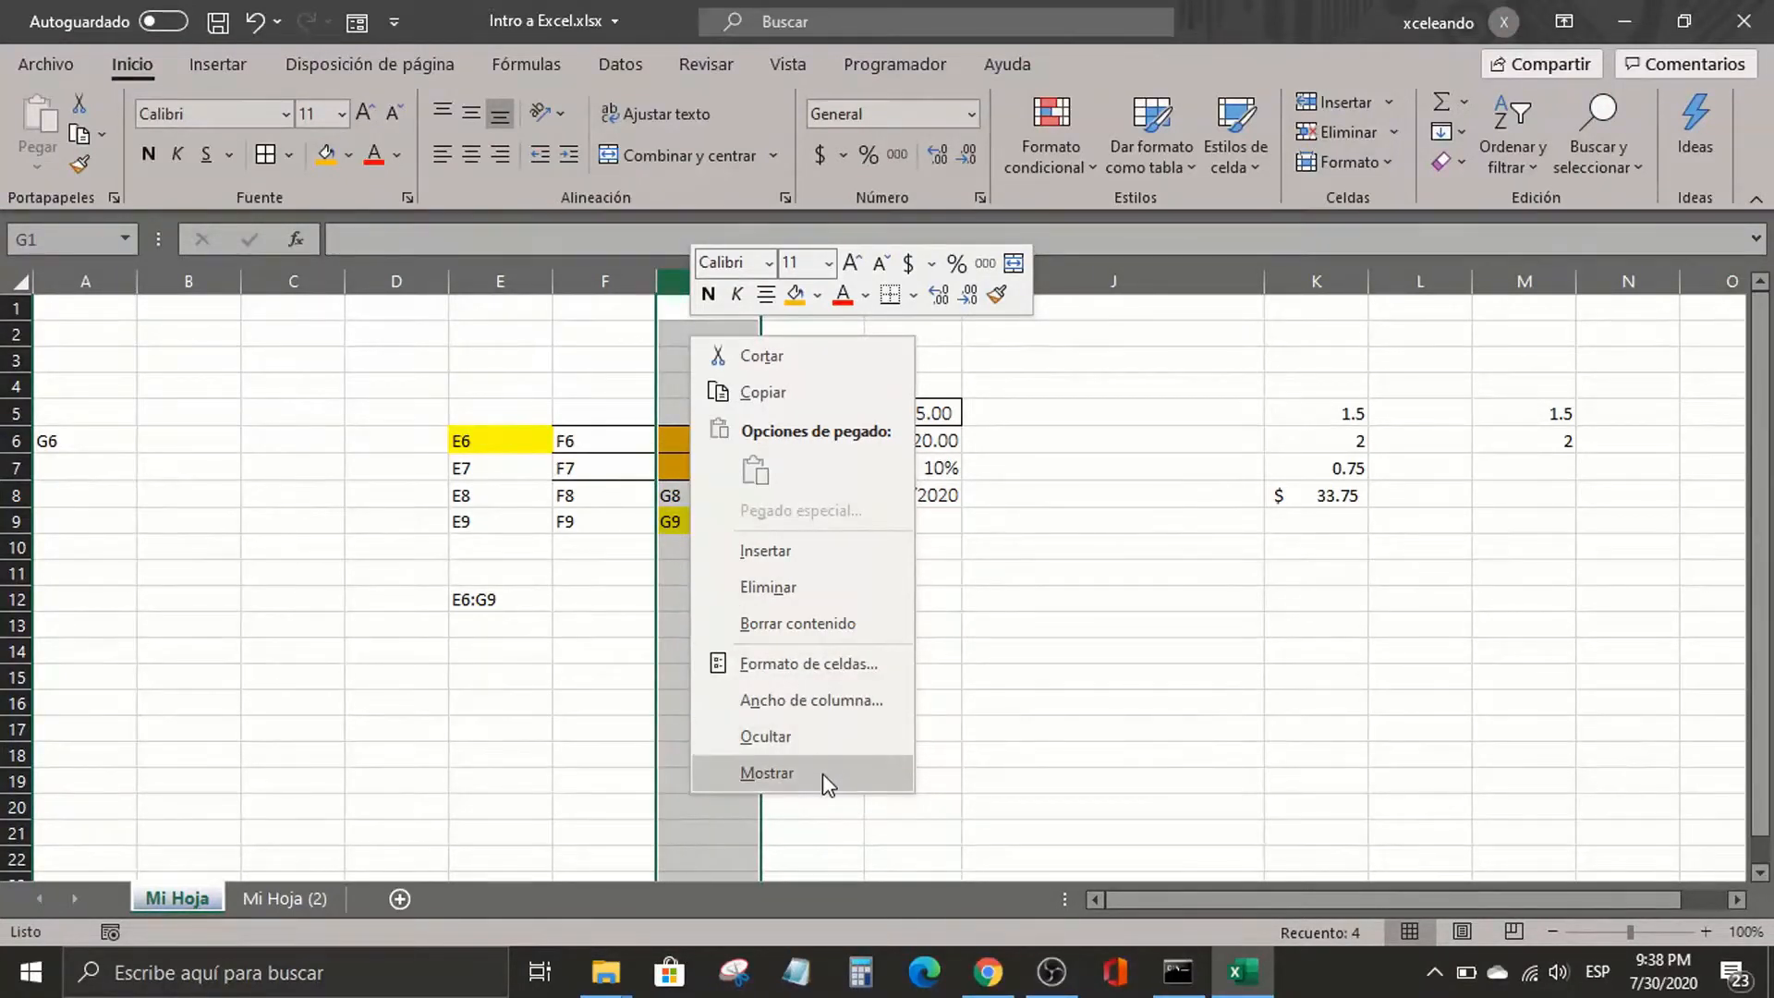
click(784, 553)
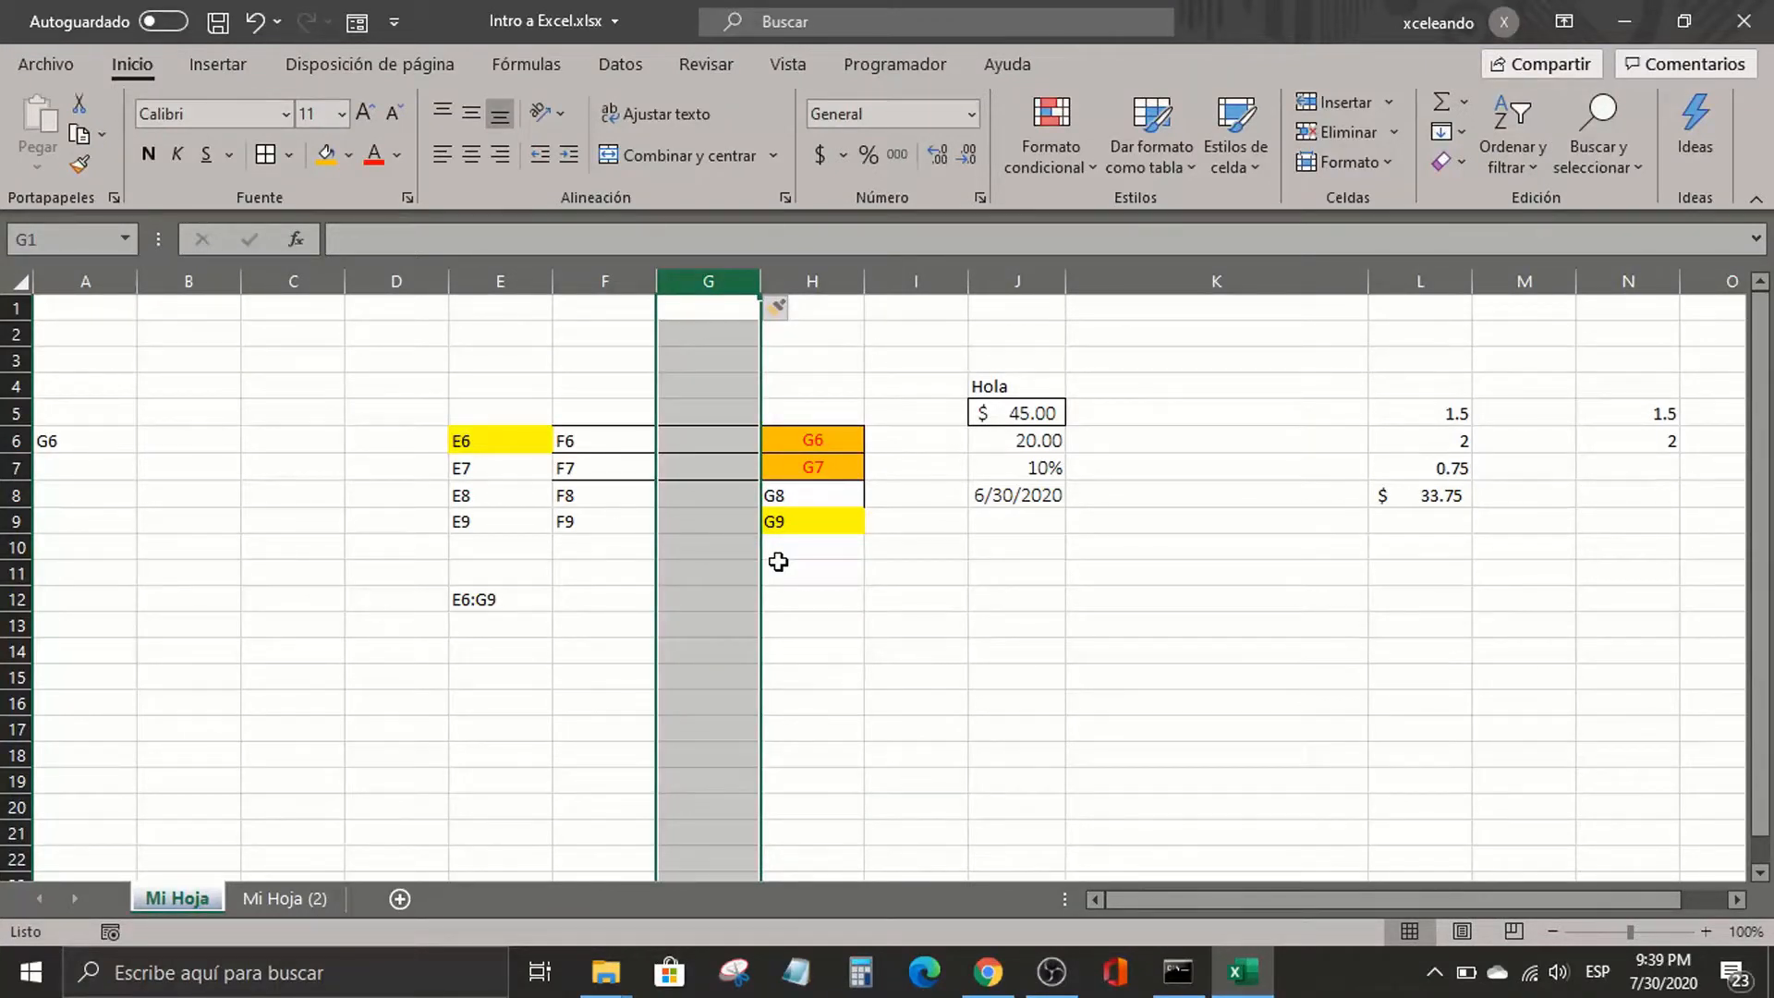
click(734, 450)
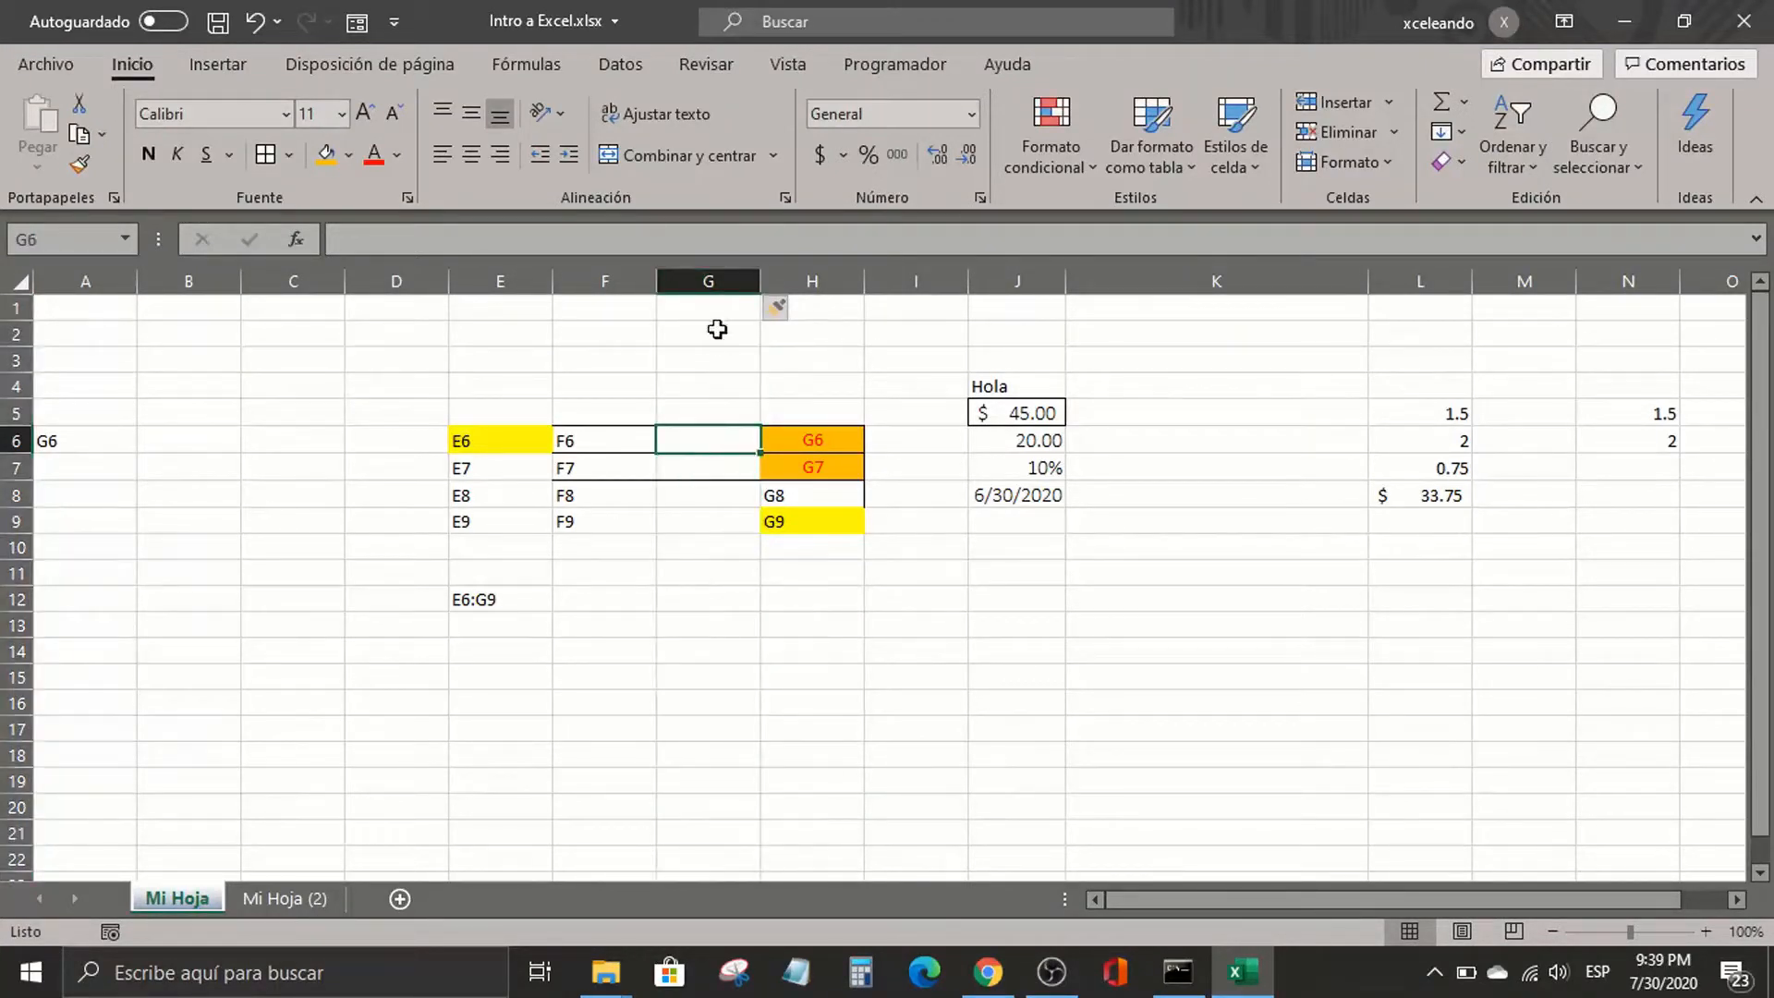
Delete the newly inserted blank column G
click(708, 281)
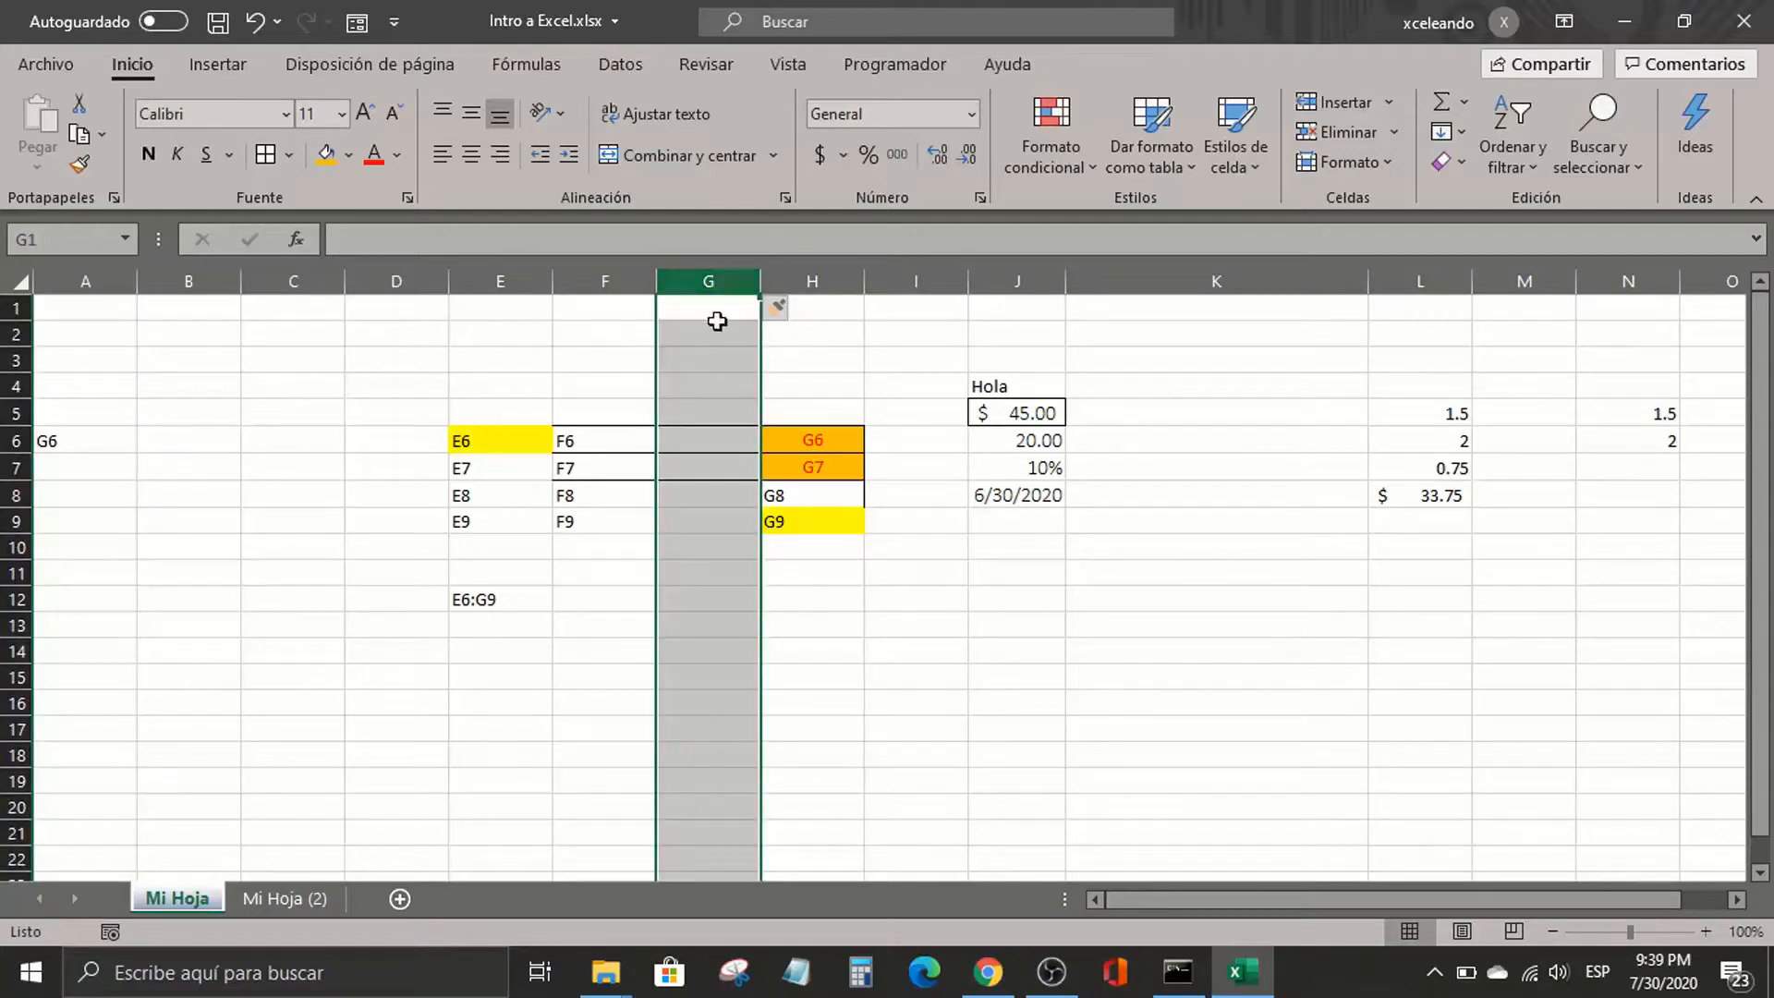
right_click(718, 323)
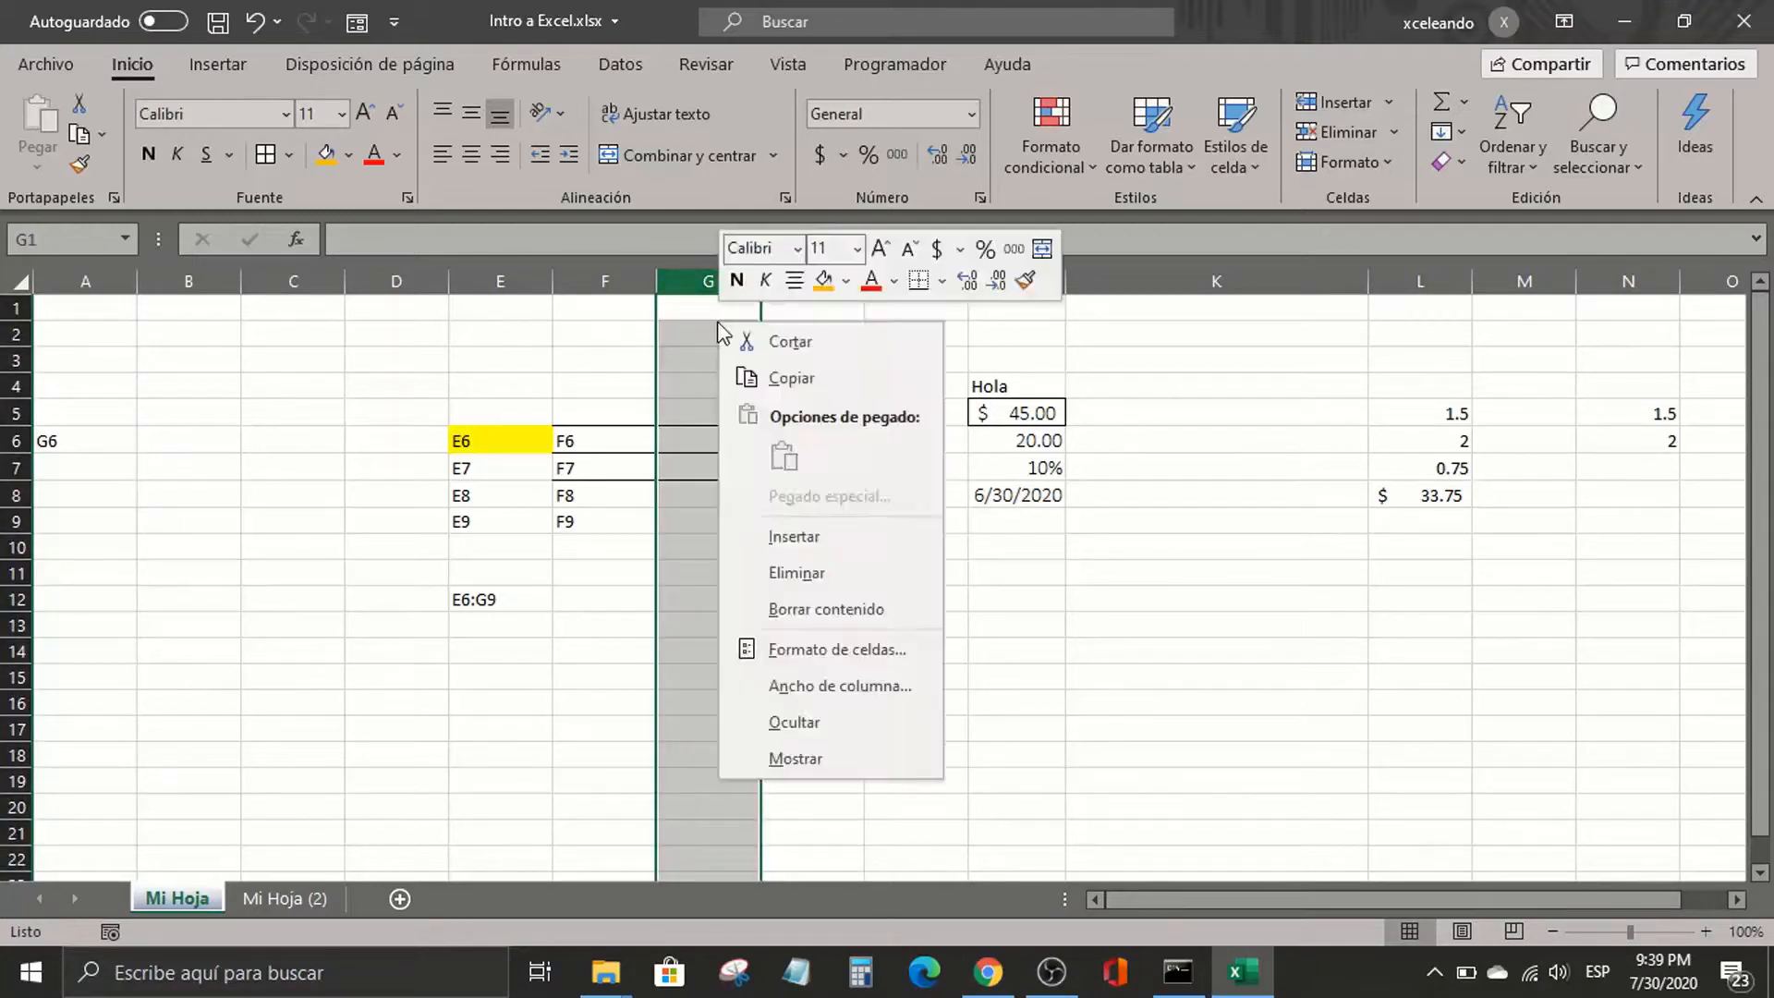
click(822, 566)
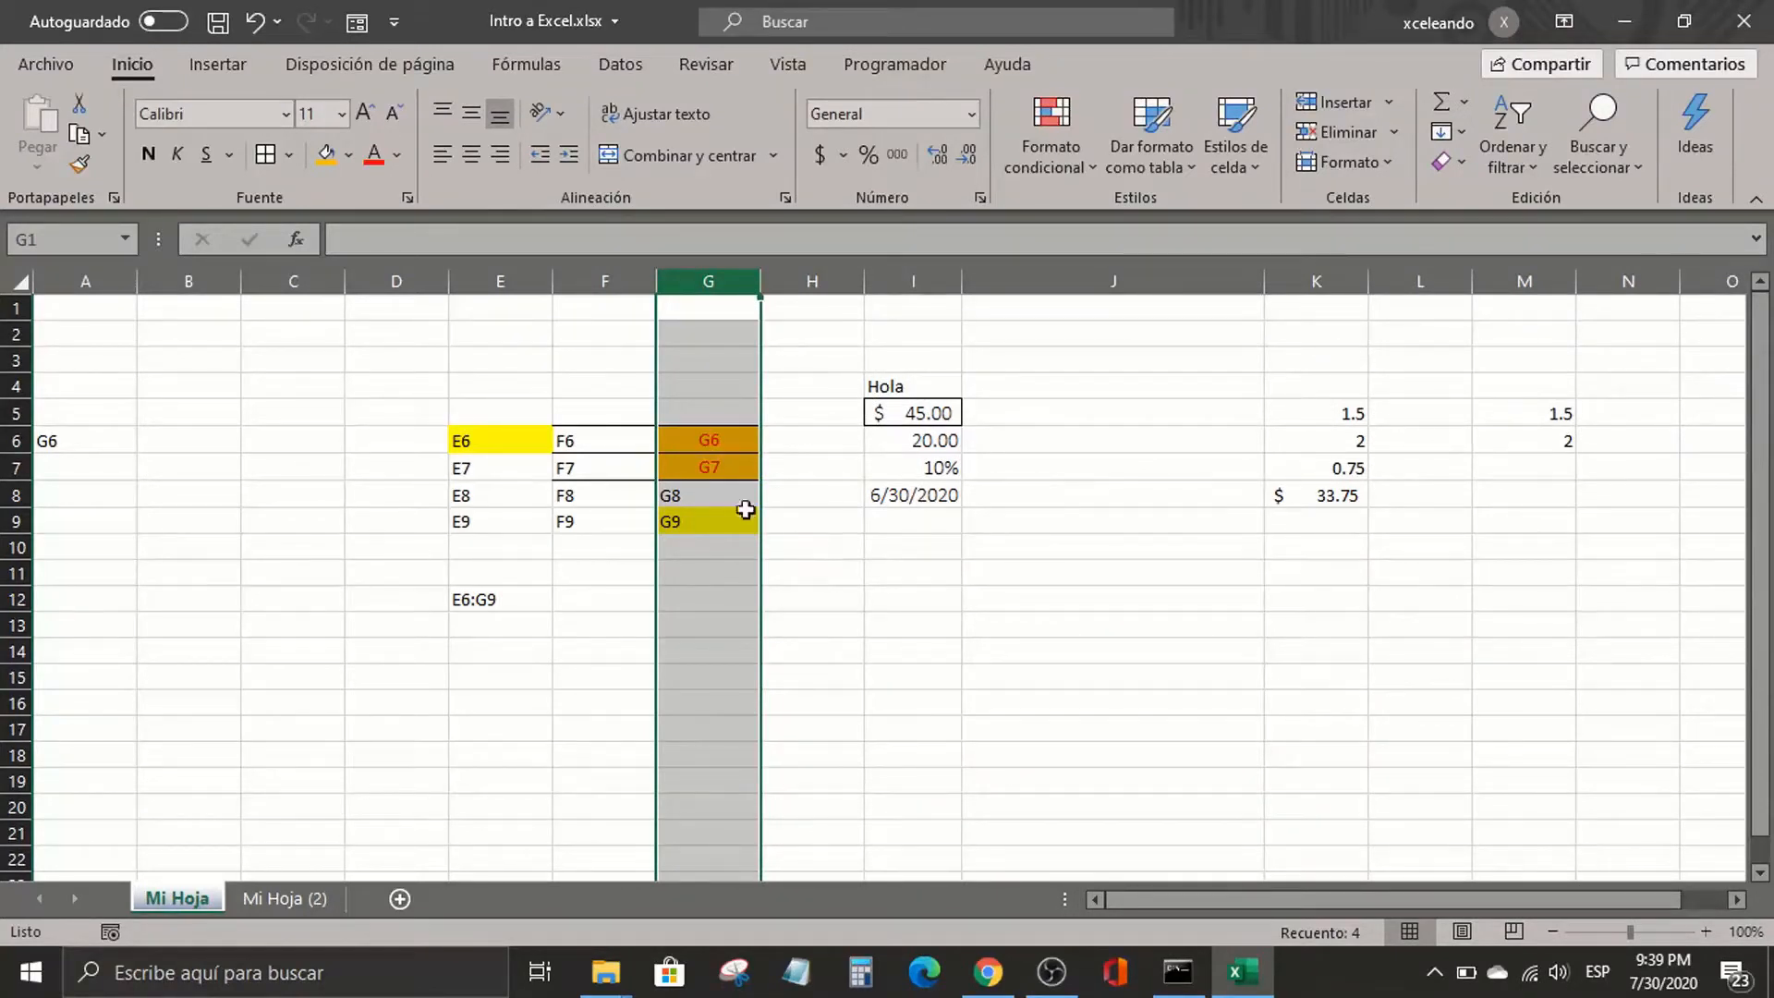
Hide column F
click(615, 409)
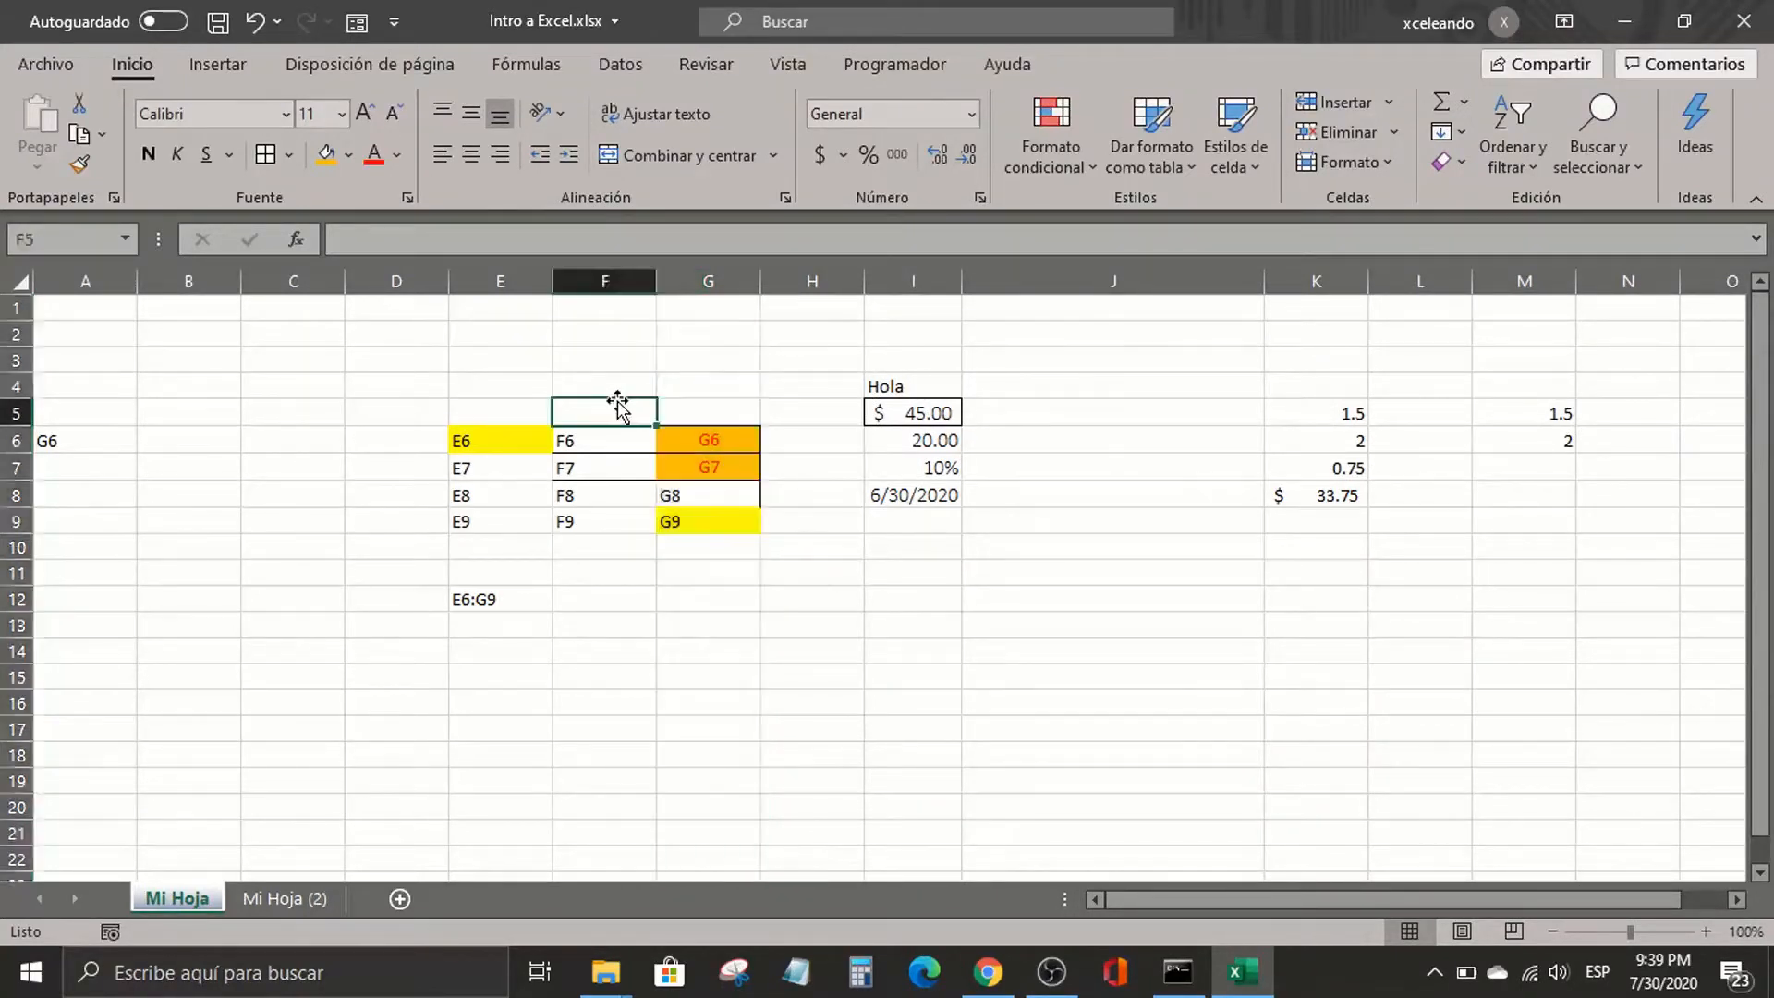
click(618, 281)
right_click(613, 347)
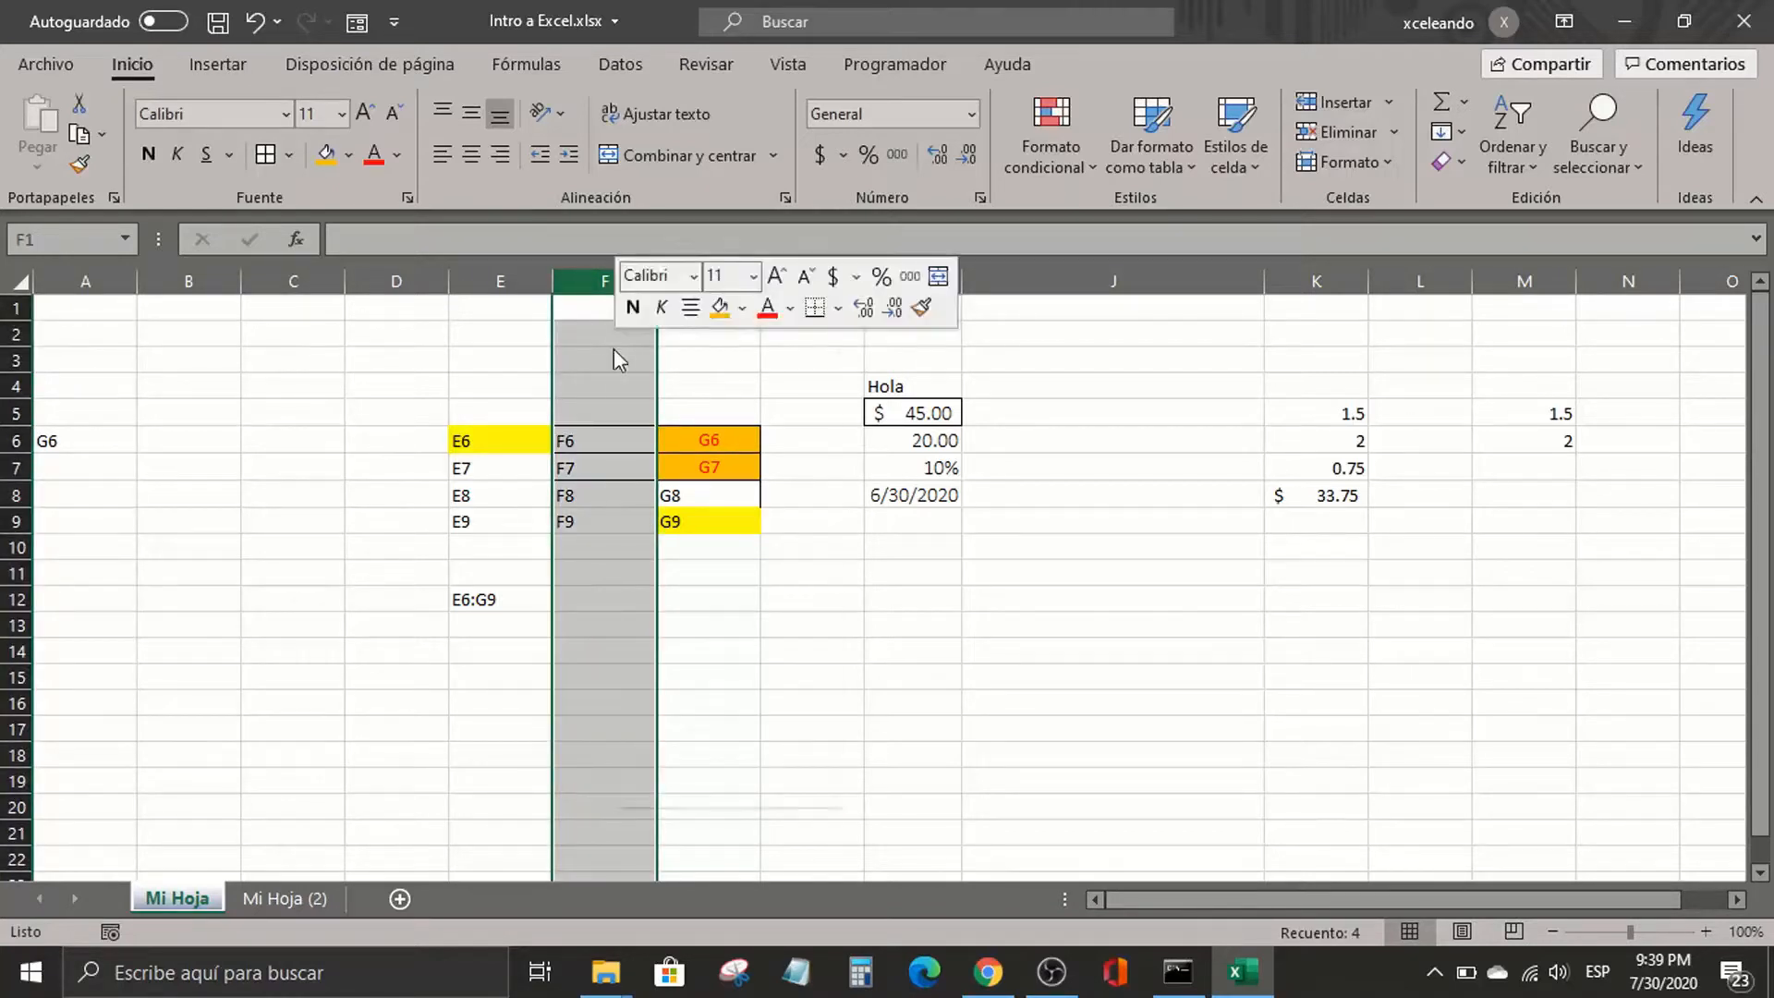
click(702, 749)
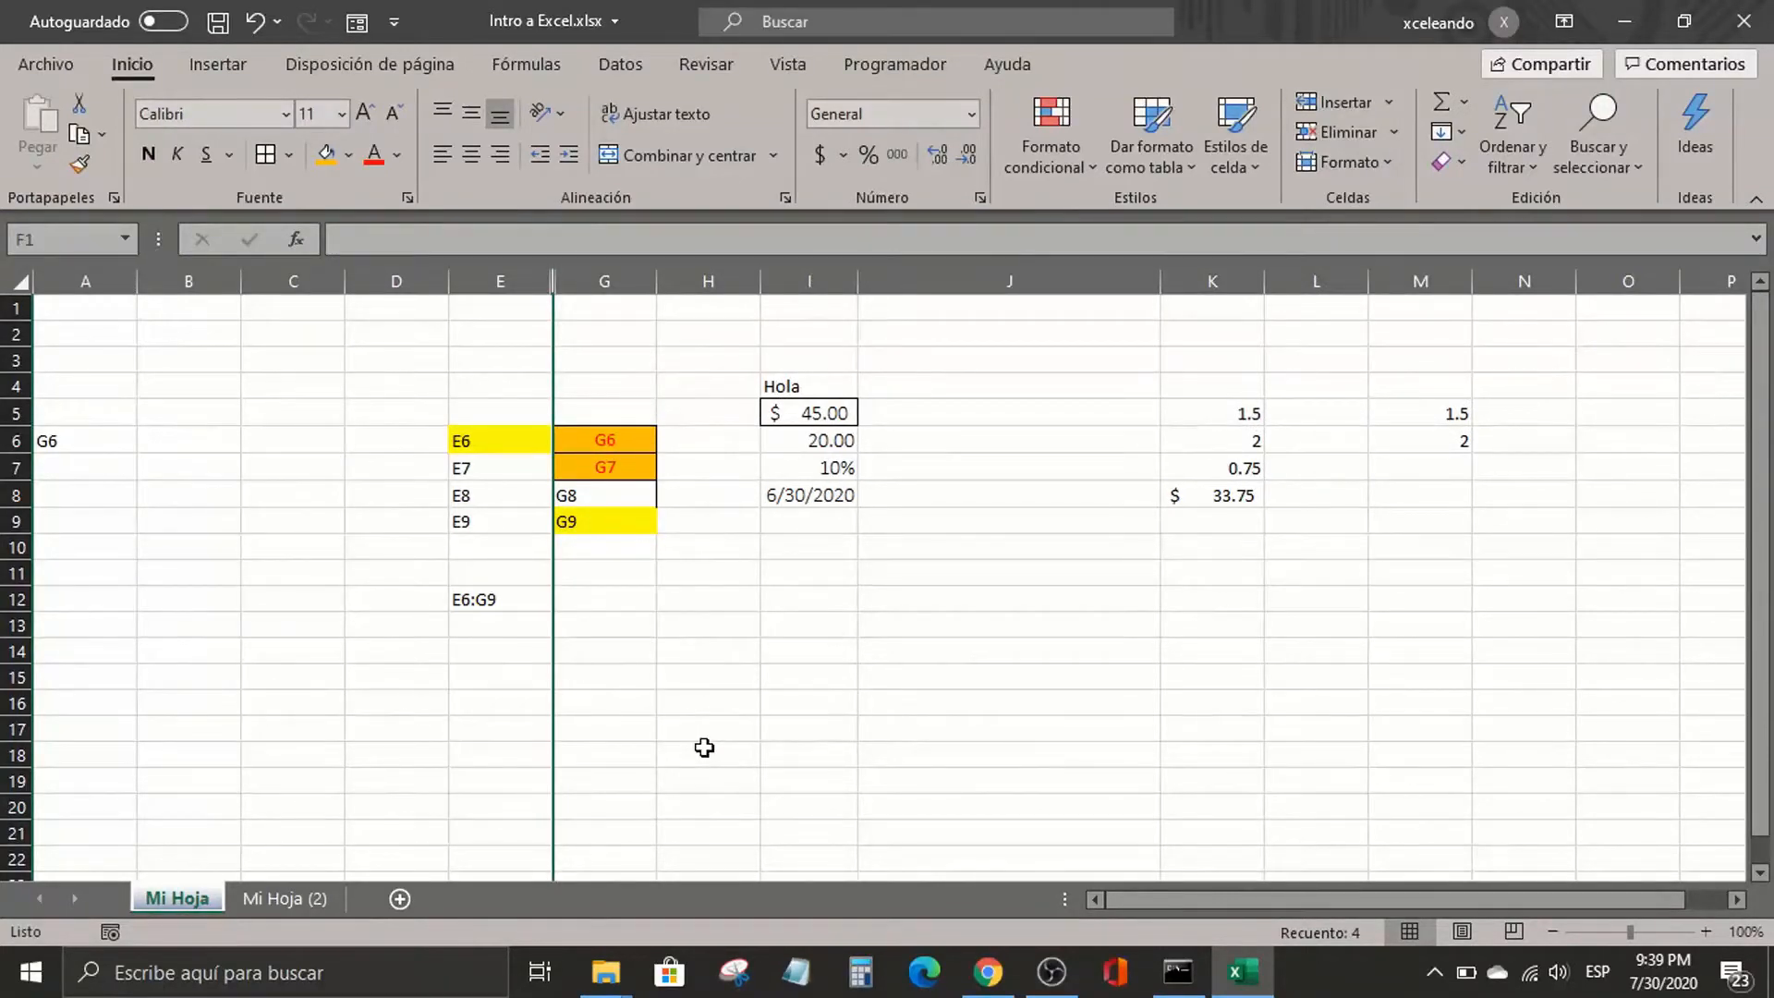
click(704, 748)
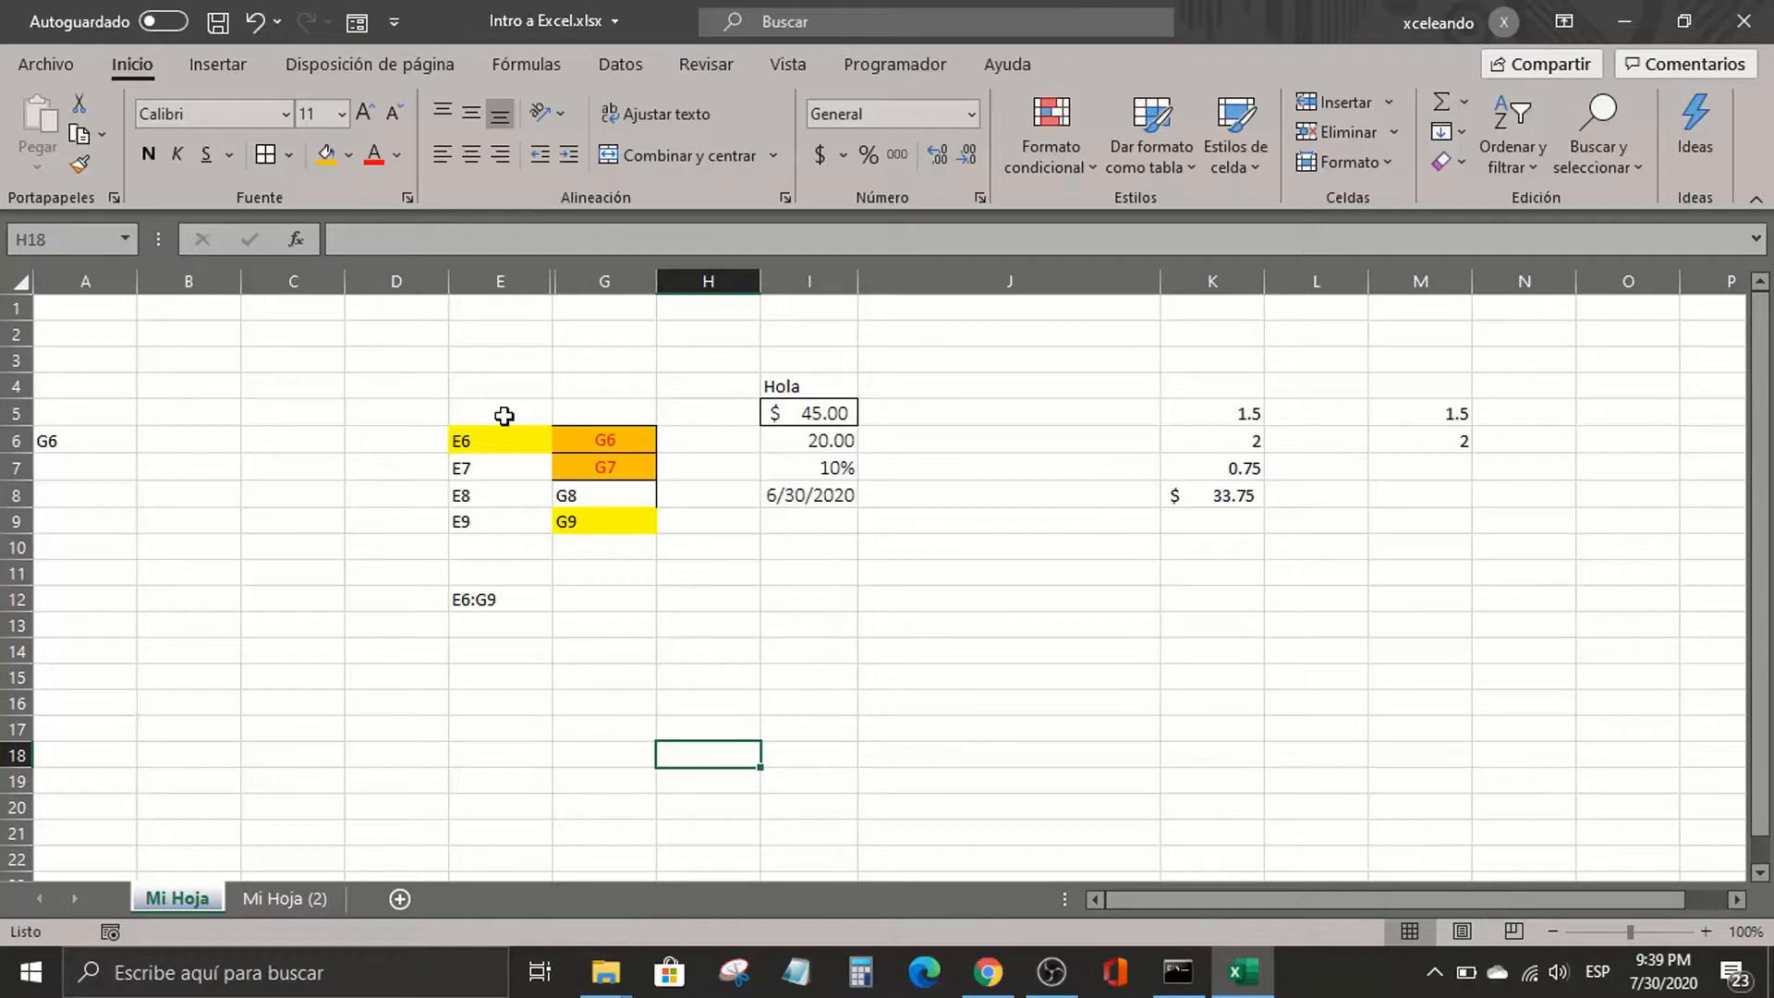
Unhide column F by selecting the neighboring columns E through G and showing the hidden column
click(516, 283)
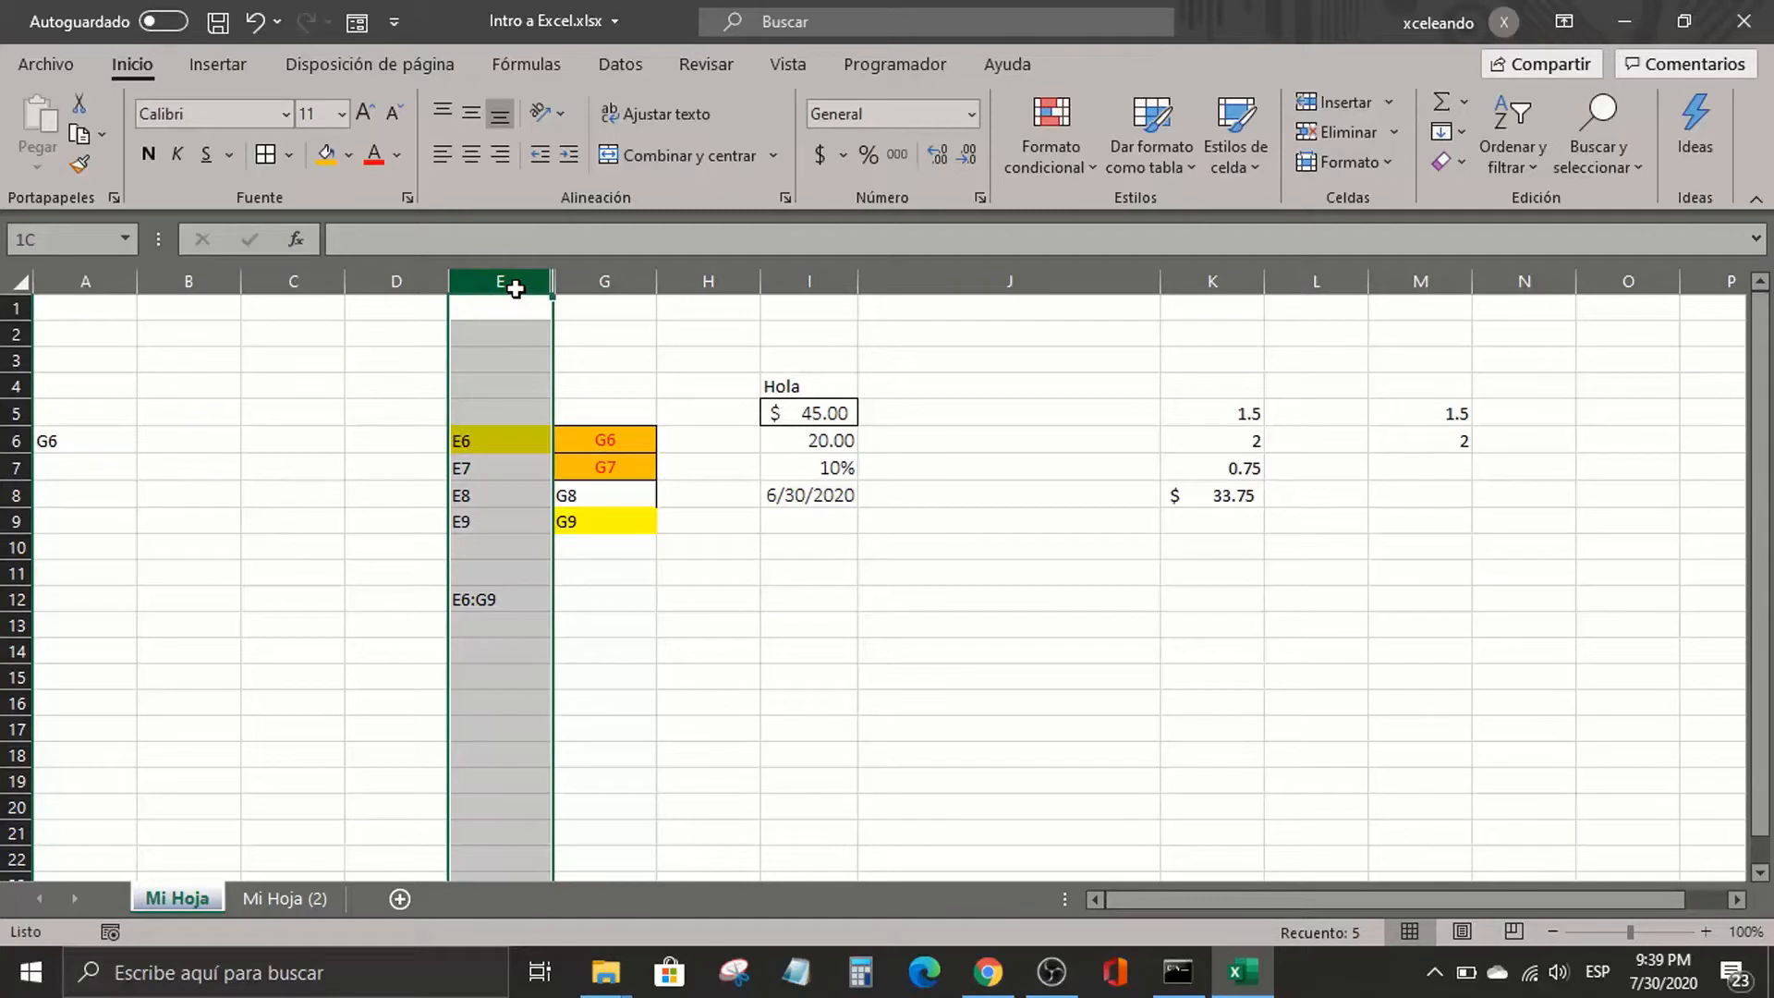
drag(516, 288, 599, 288)
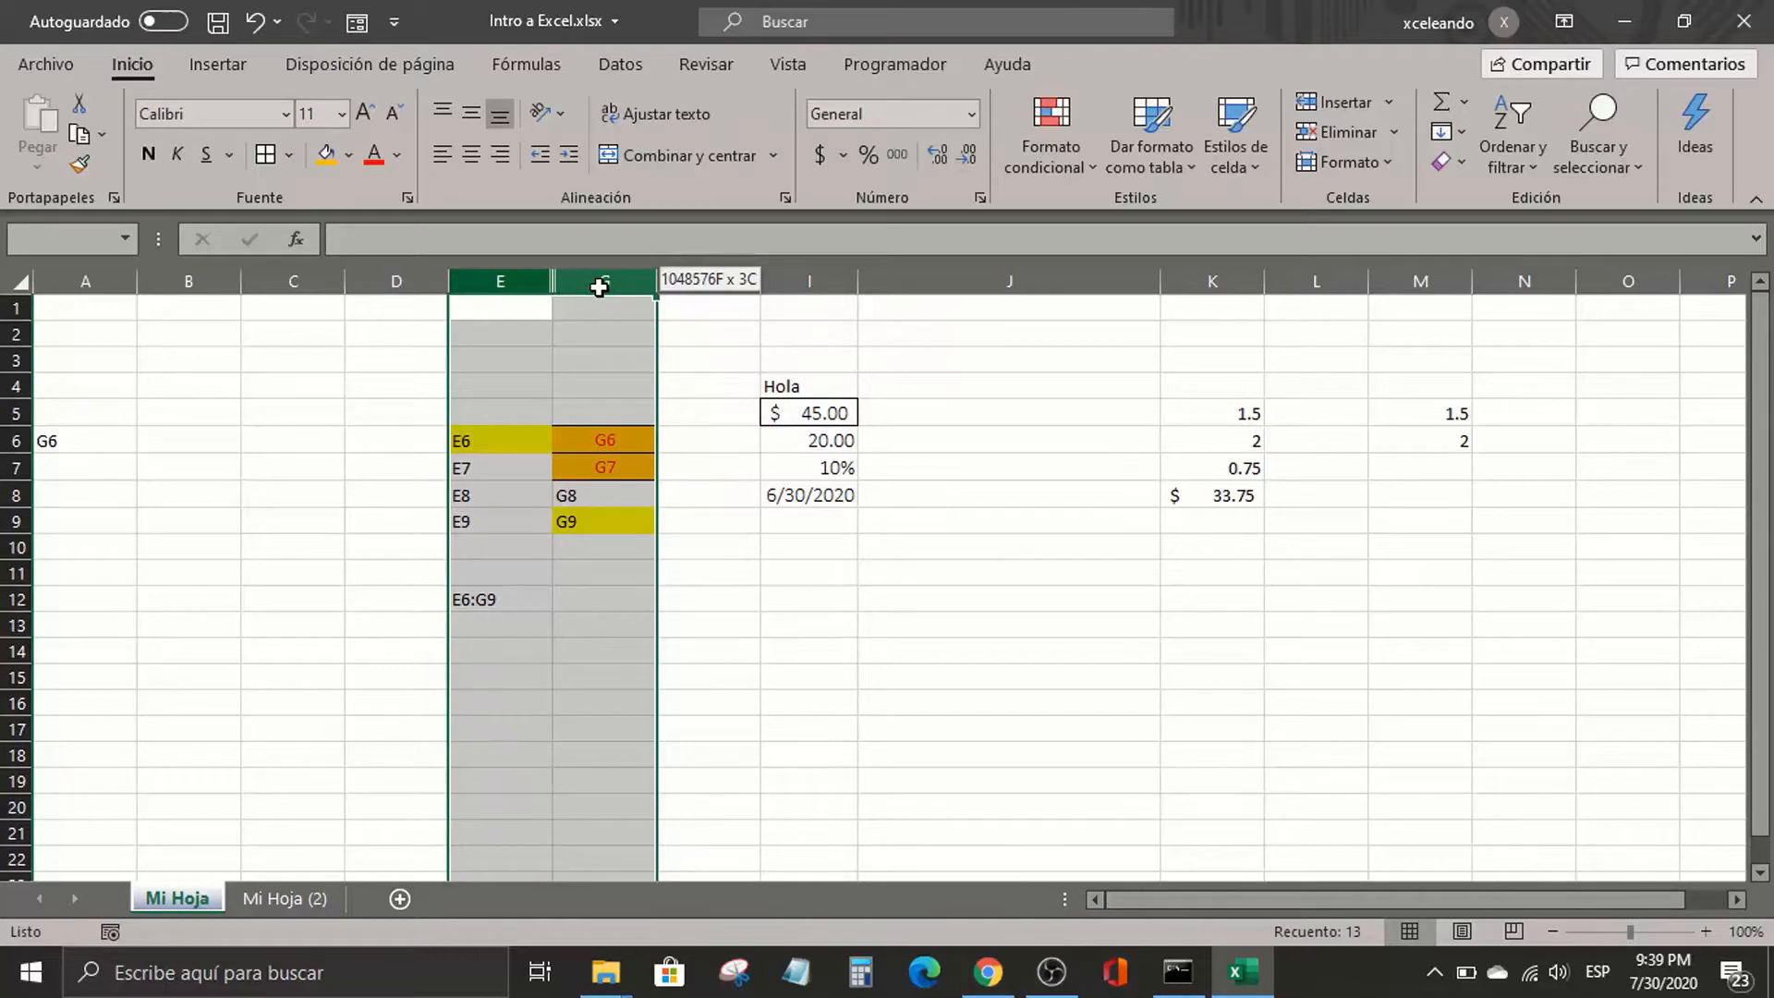
drag(599, 287, 600, 283)
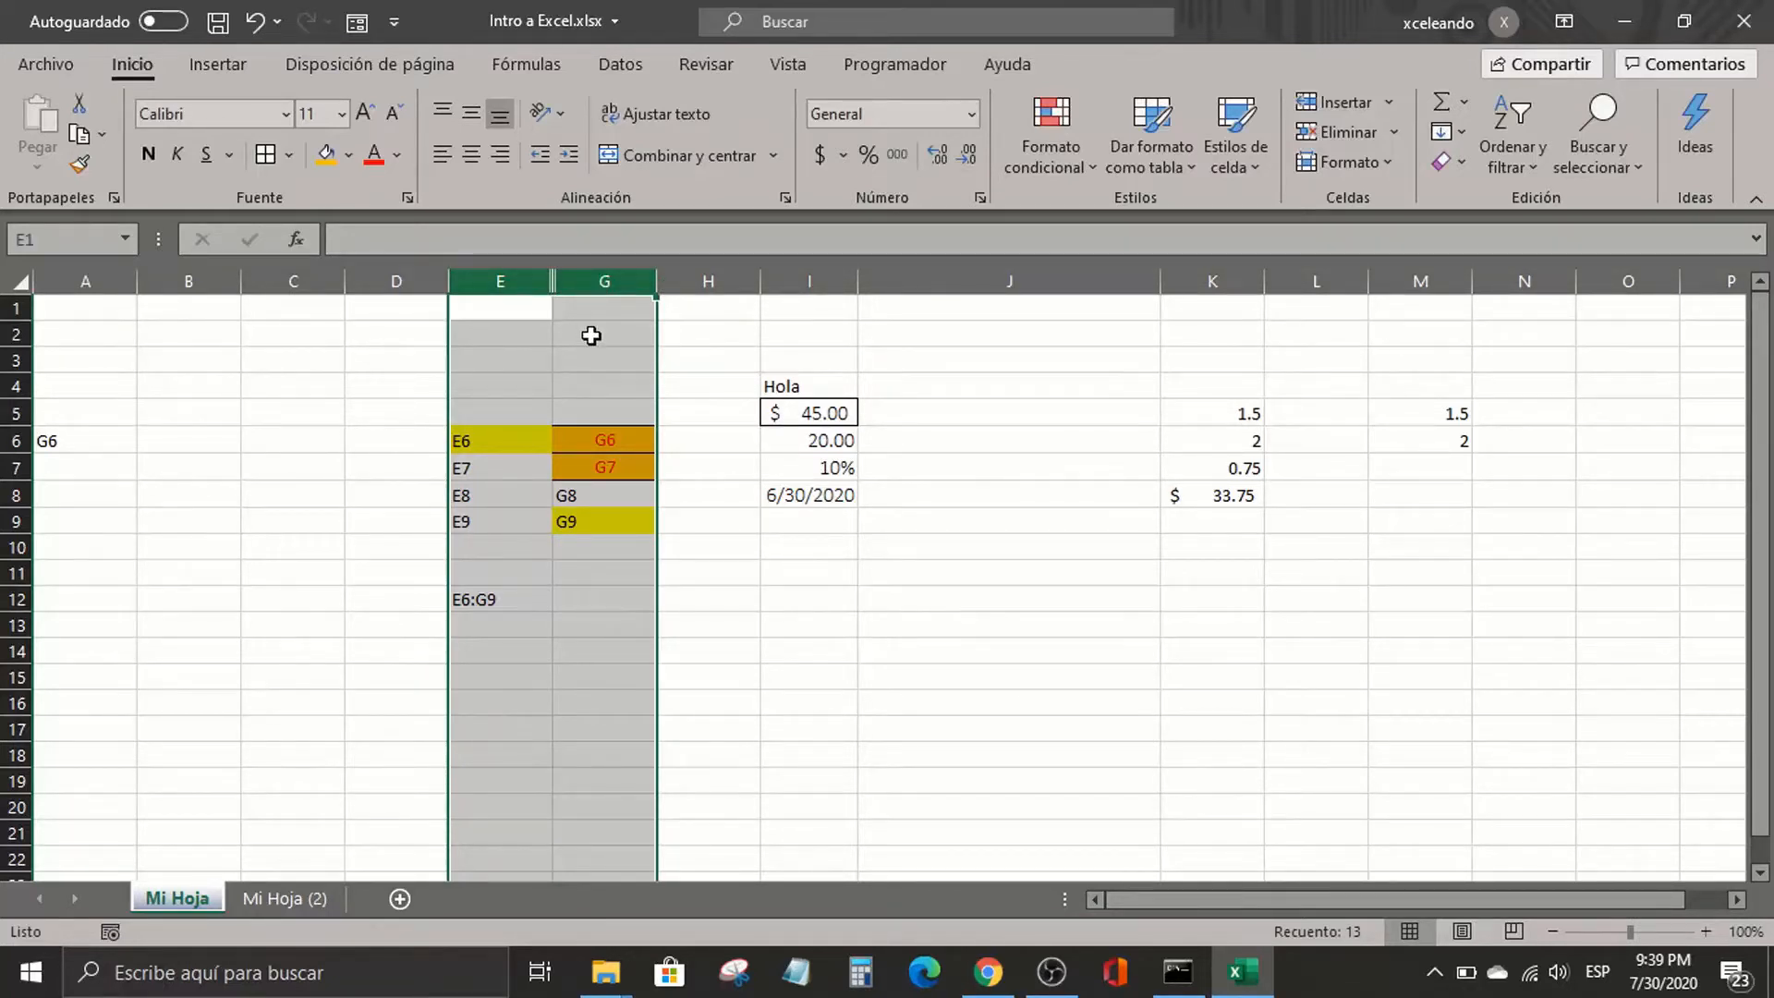
right_click(591, 335)
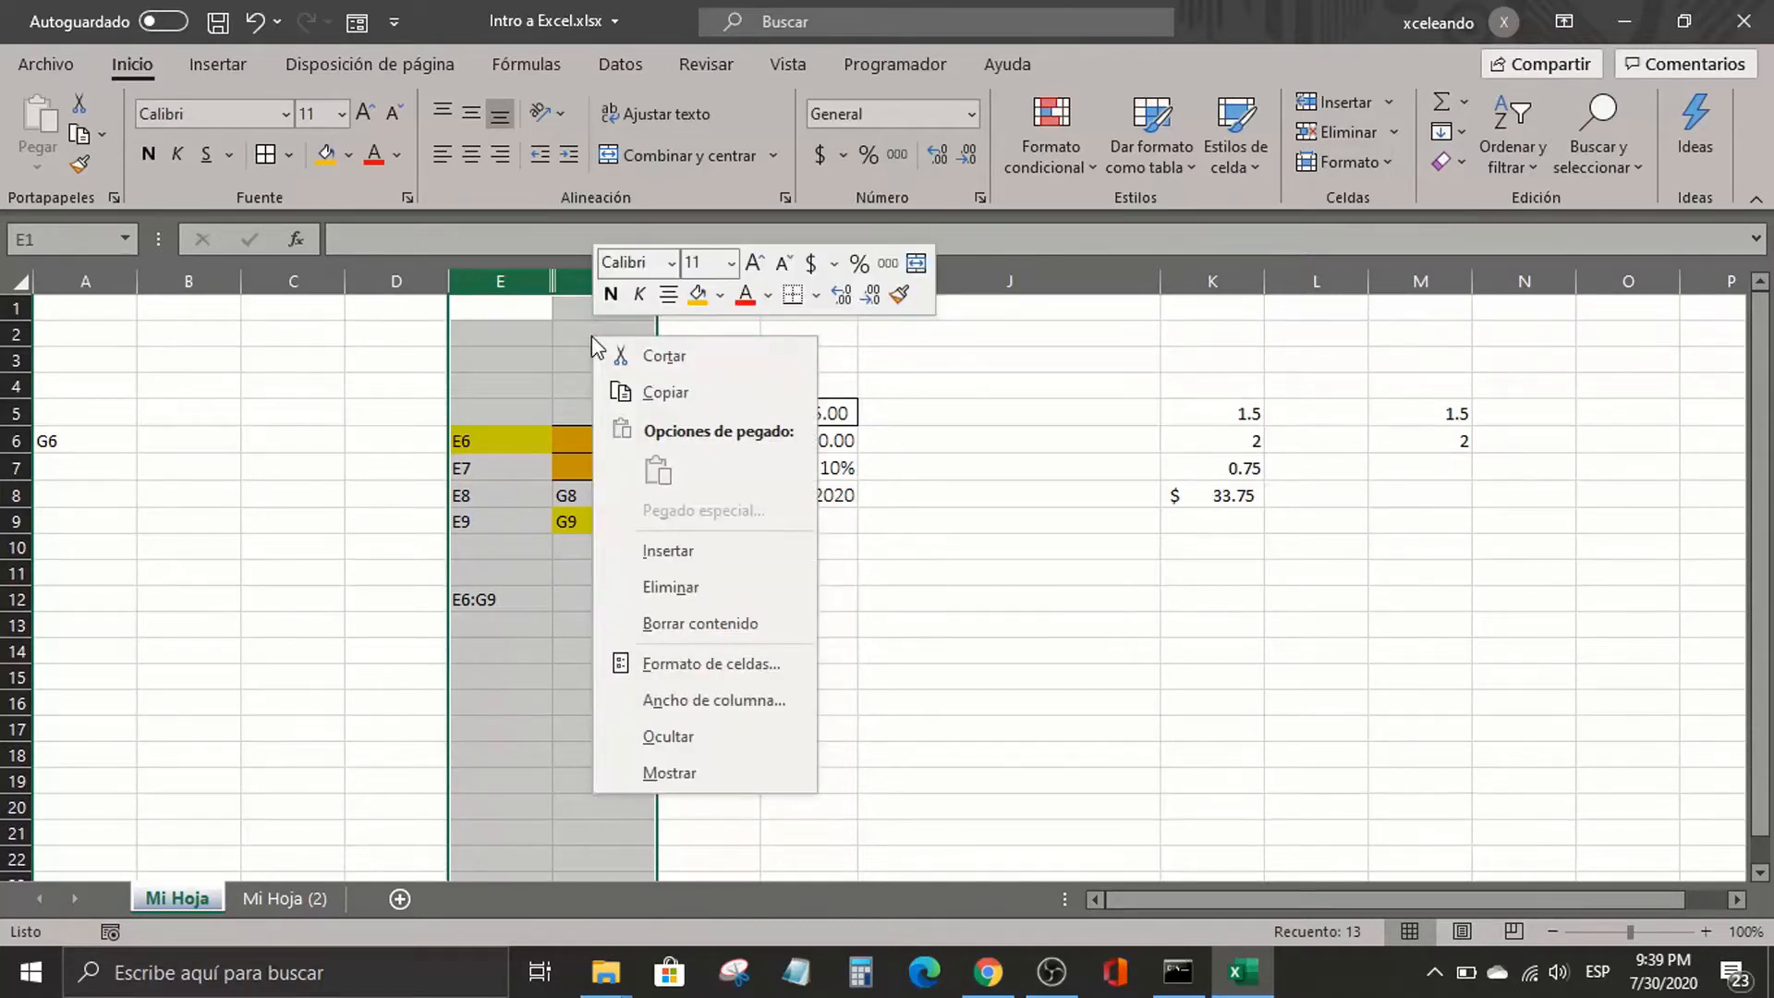
click(688, 772)
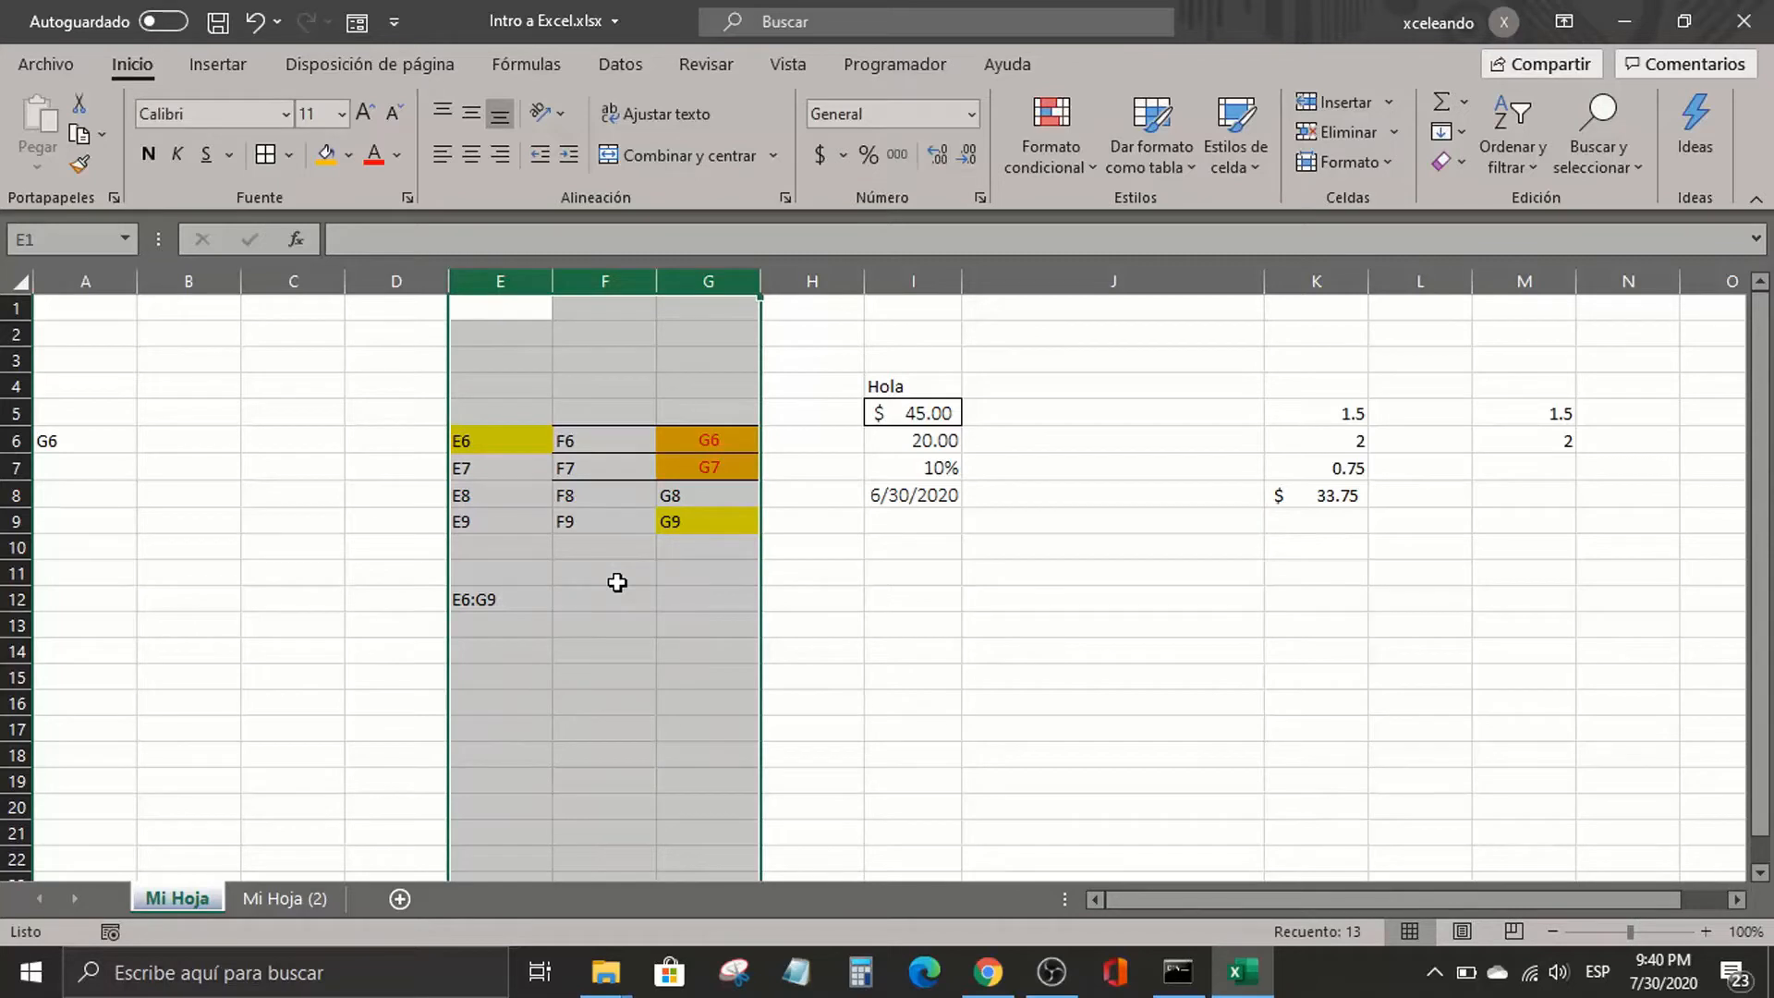
click(489, 459)
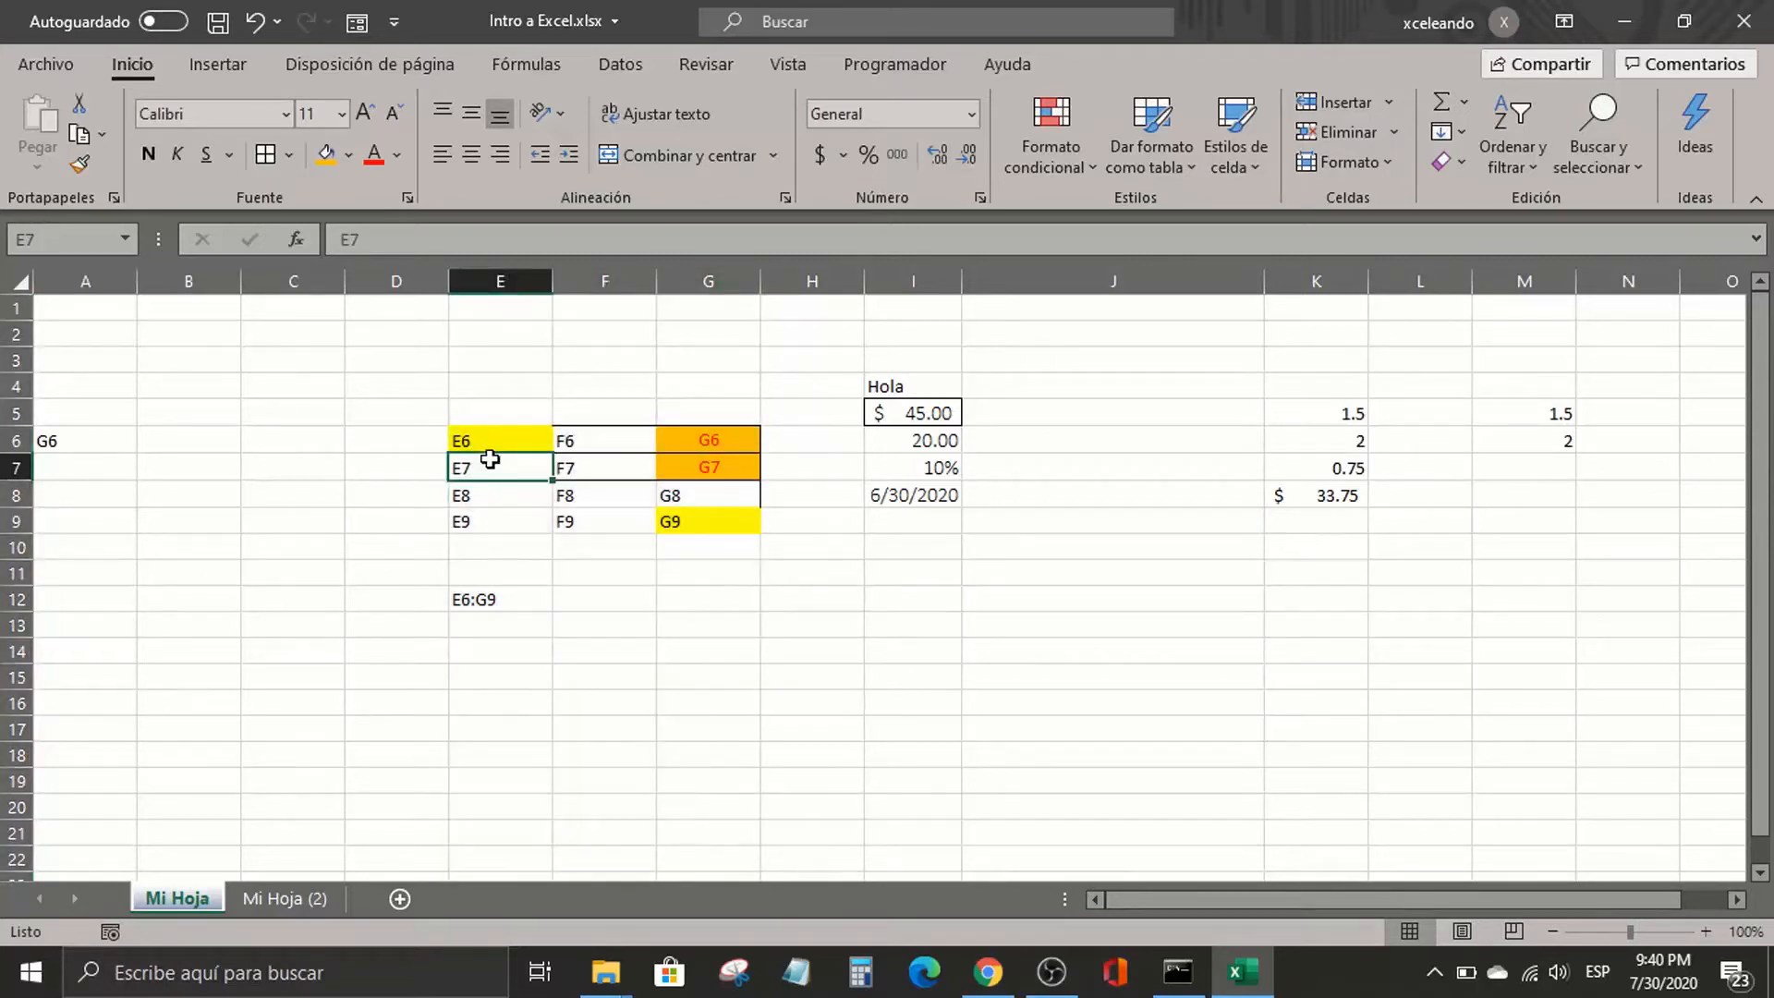
Insert a blank row above row 7, between rows 6 and 7, and delete that new row again
click(15, 469)
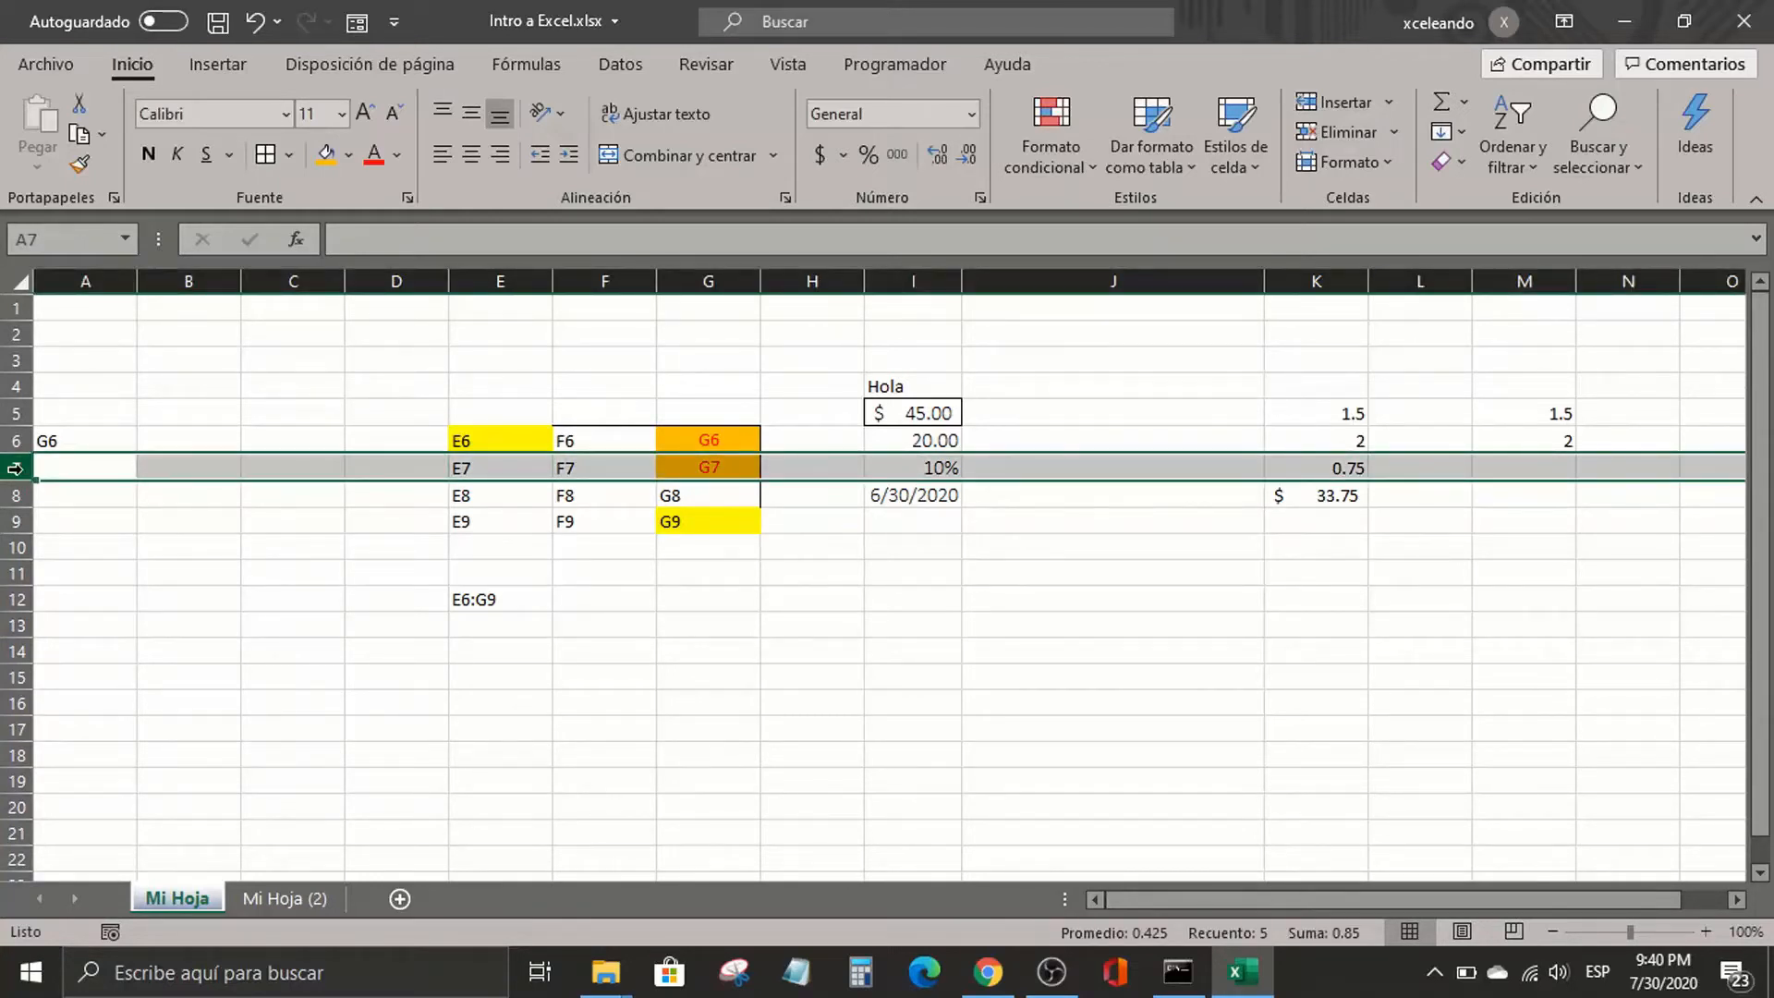
right_click(261, 471)
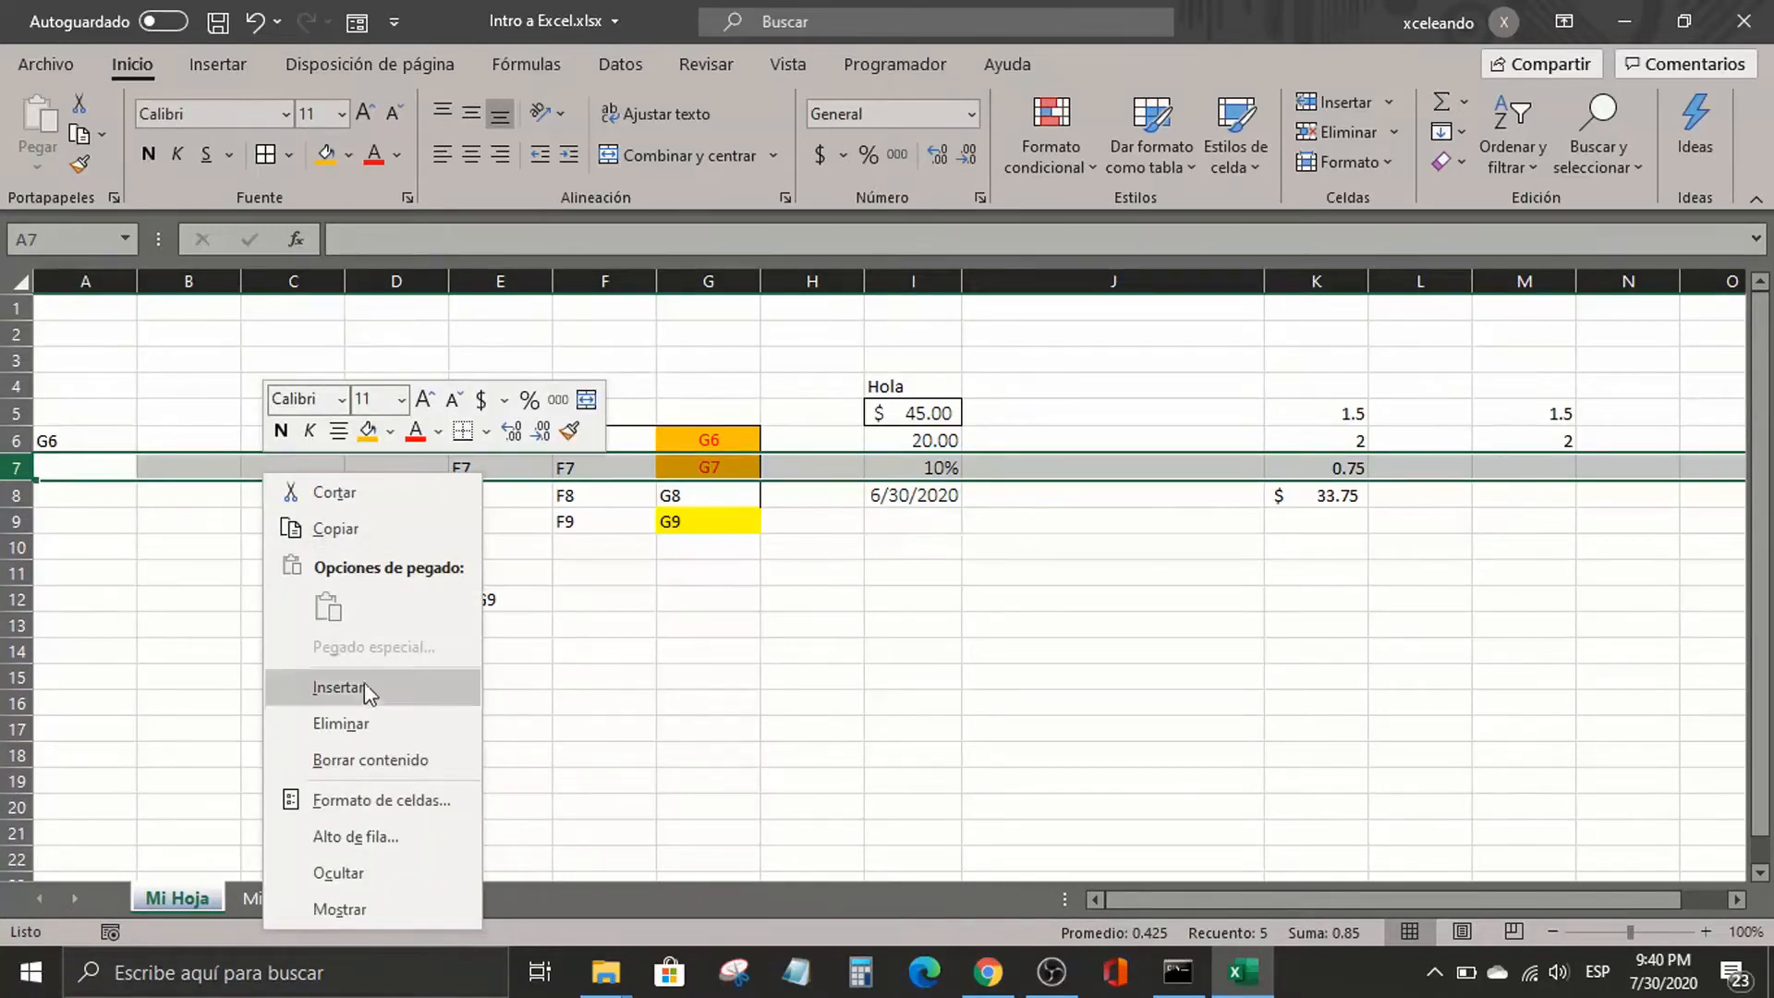
click(411, 702)
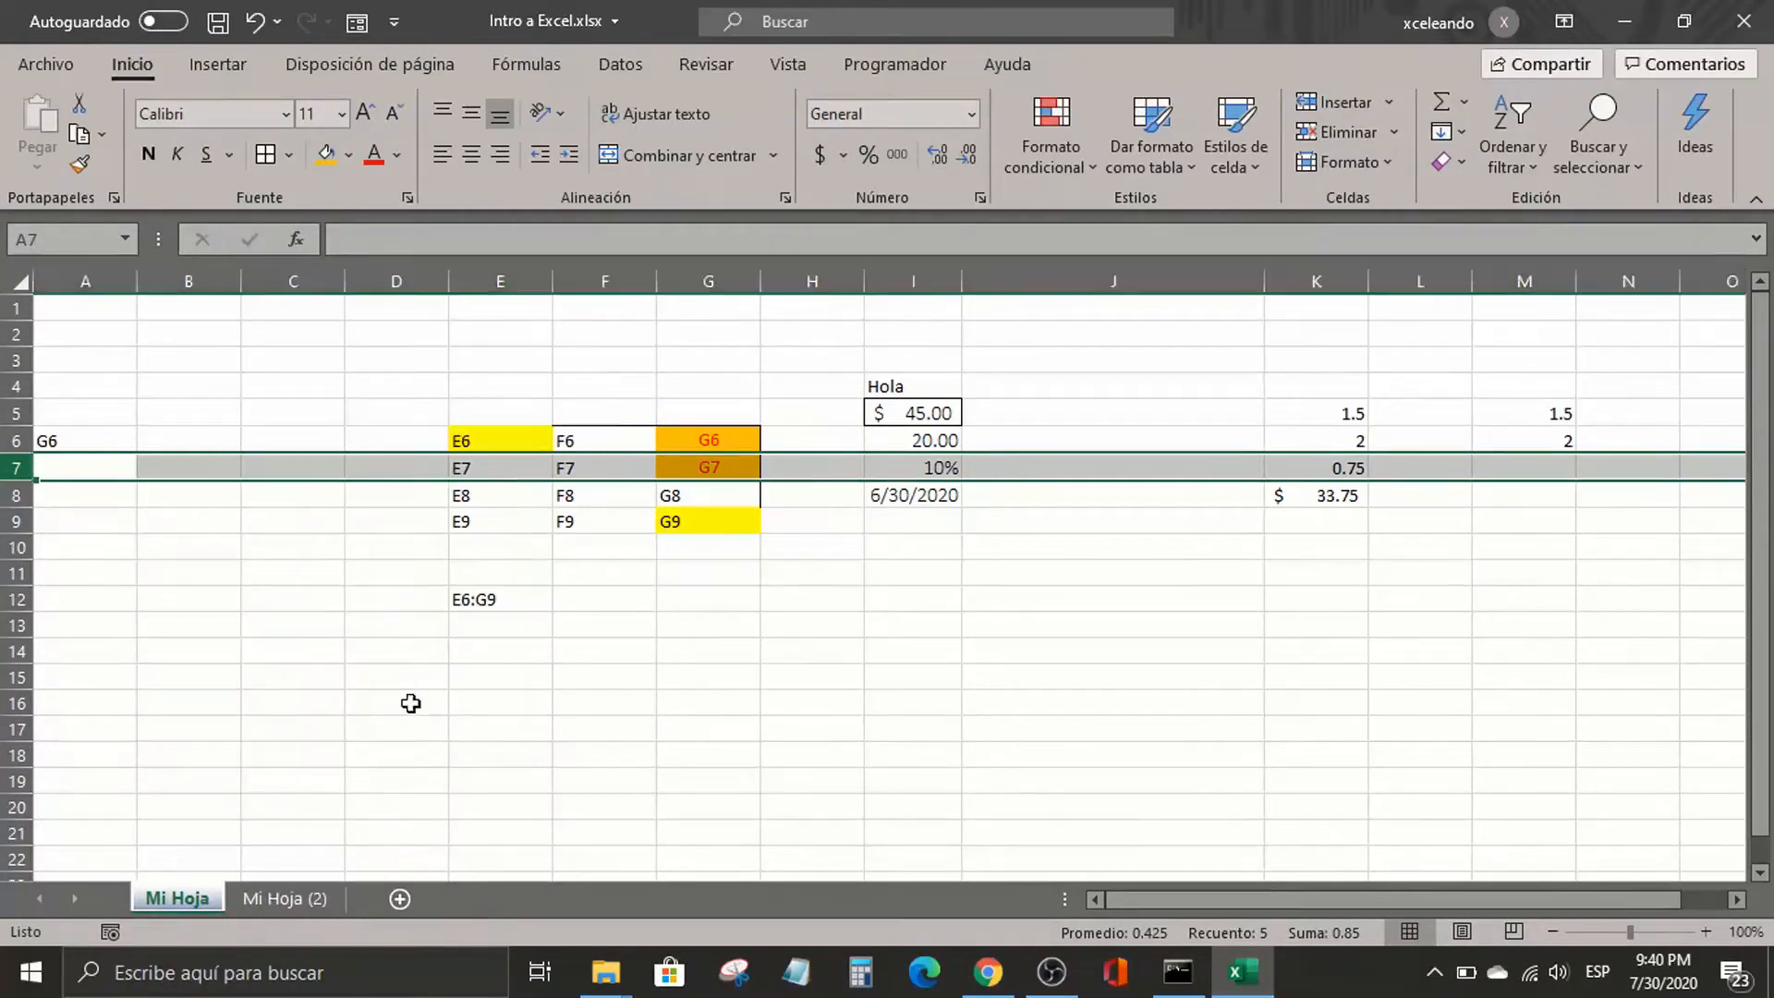
right_click(325, 469)
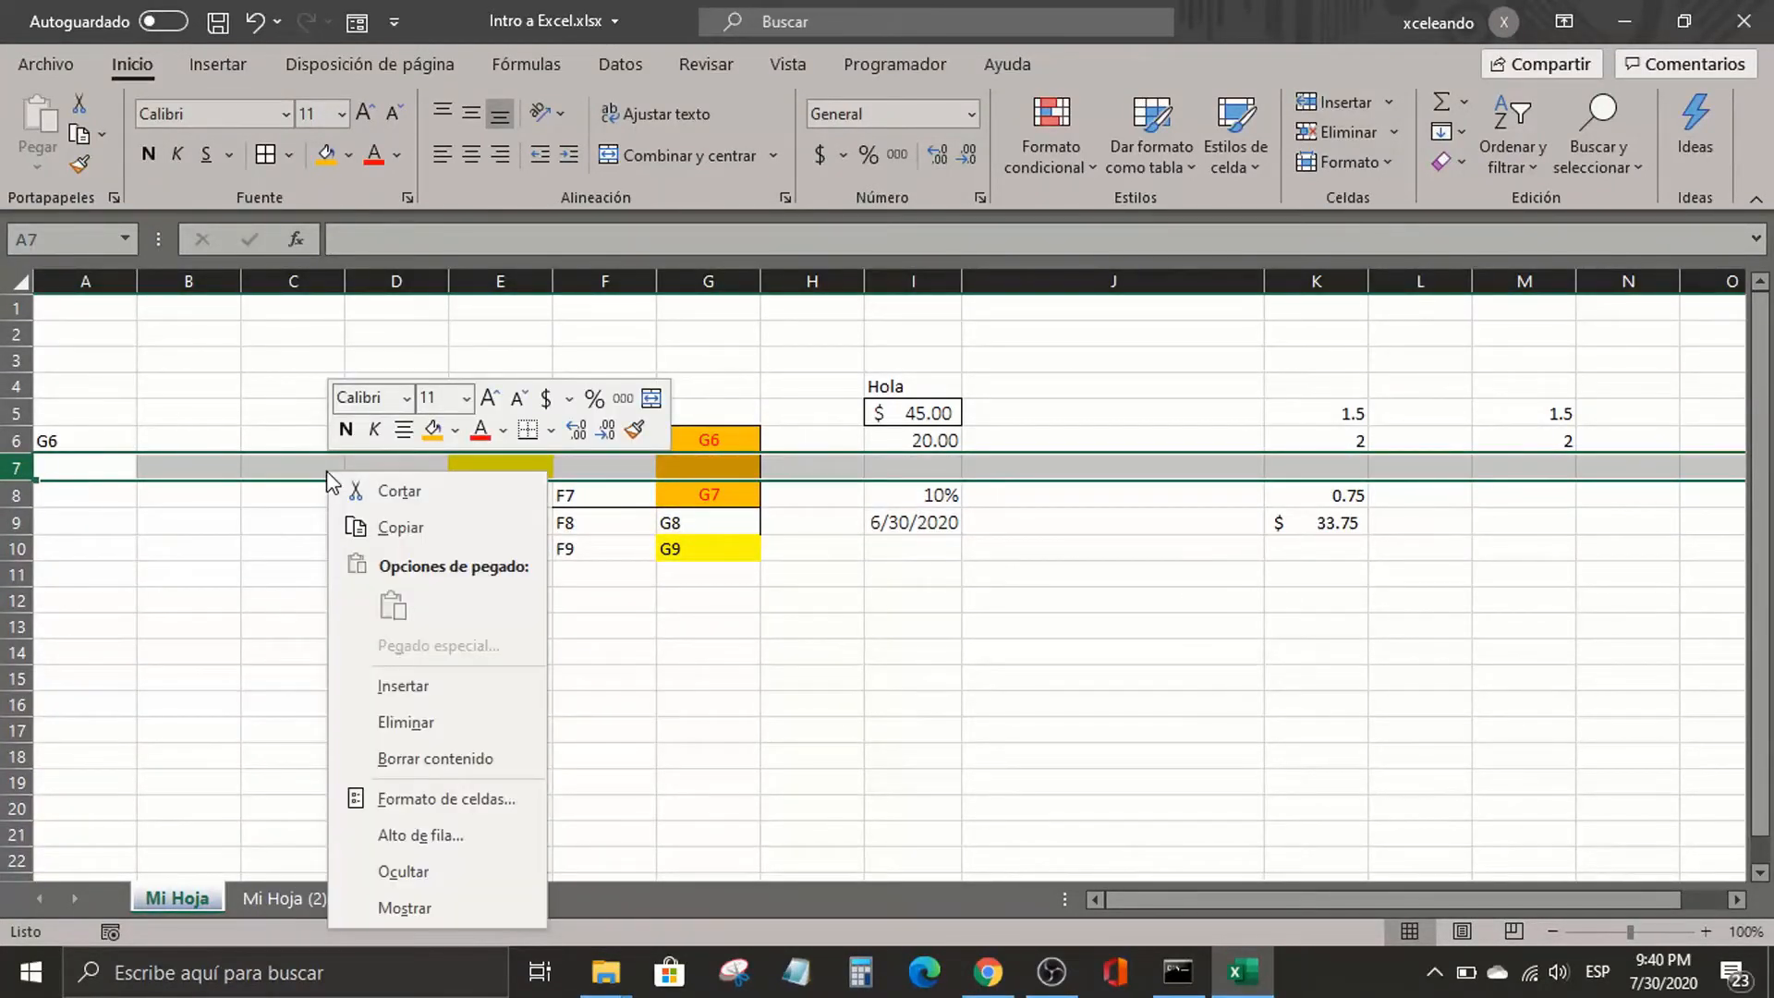
click(409, 723)
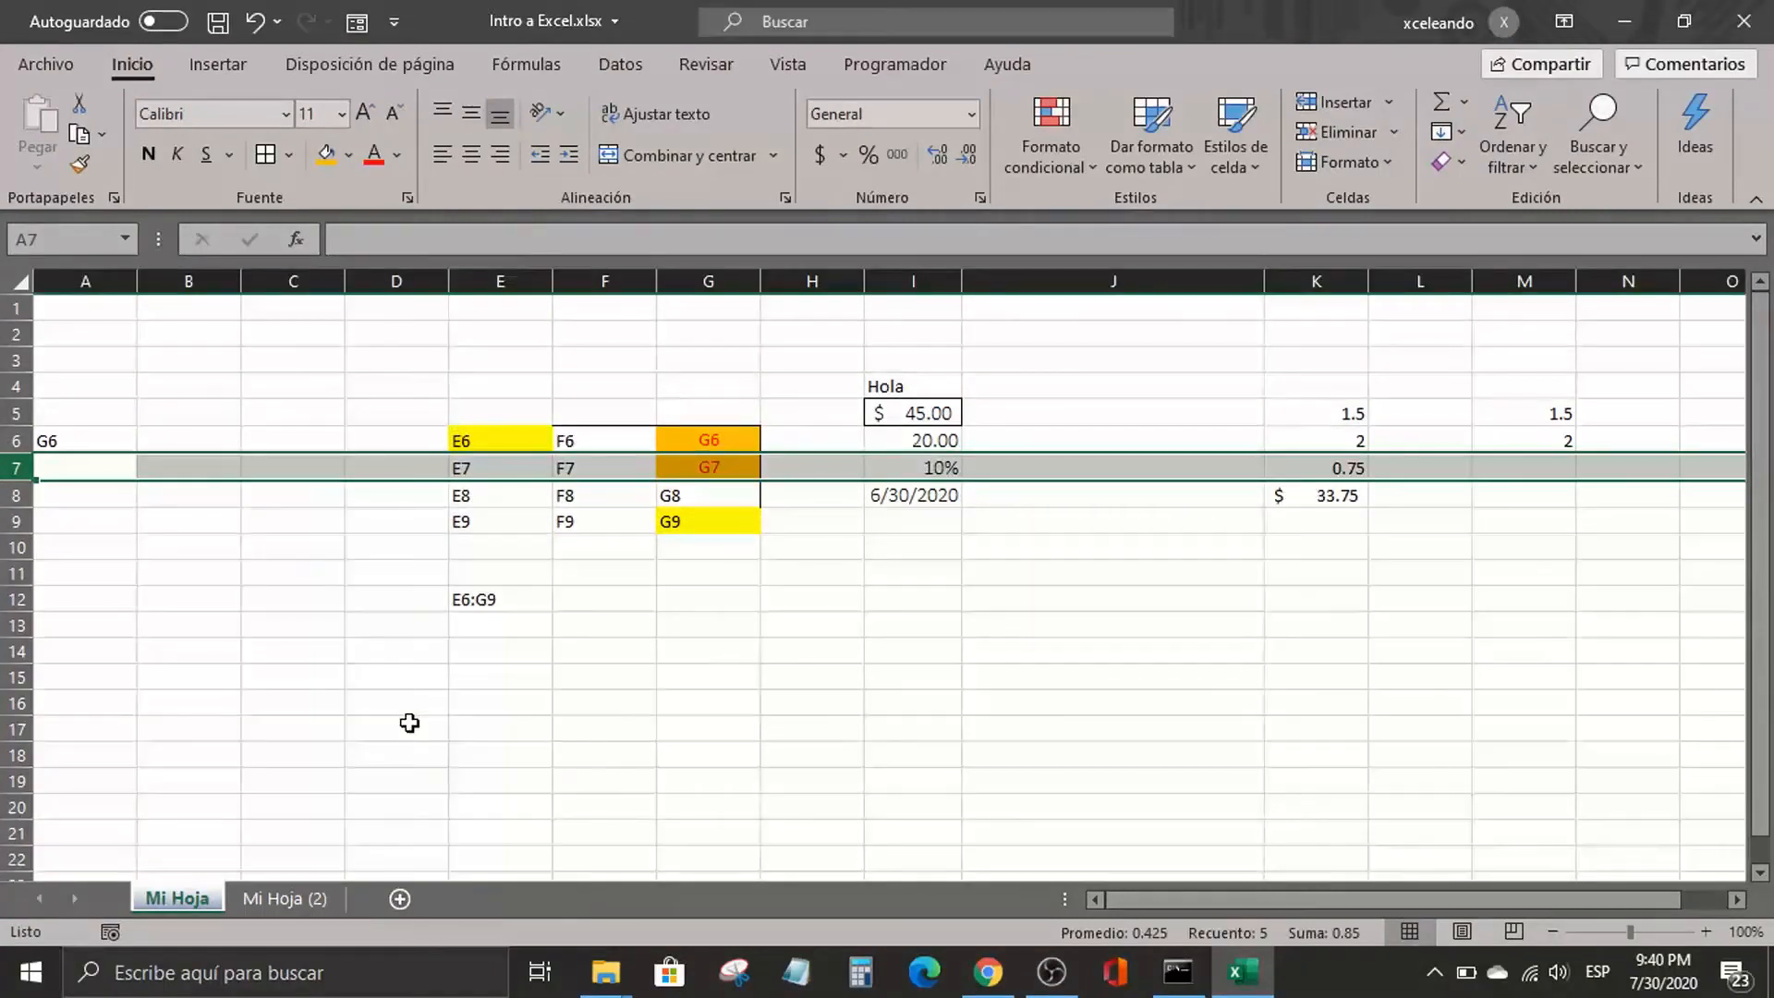
Hide row 7, which holds the E7, F7 and G7 entries, and deselect it
right_click(308, 471)
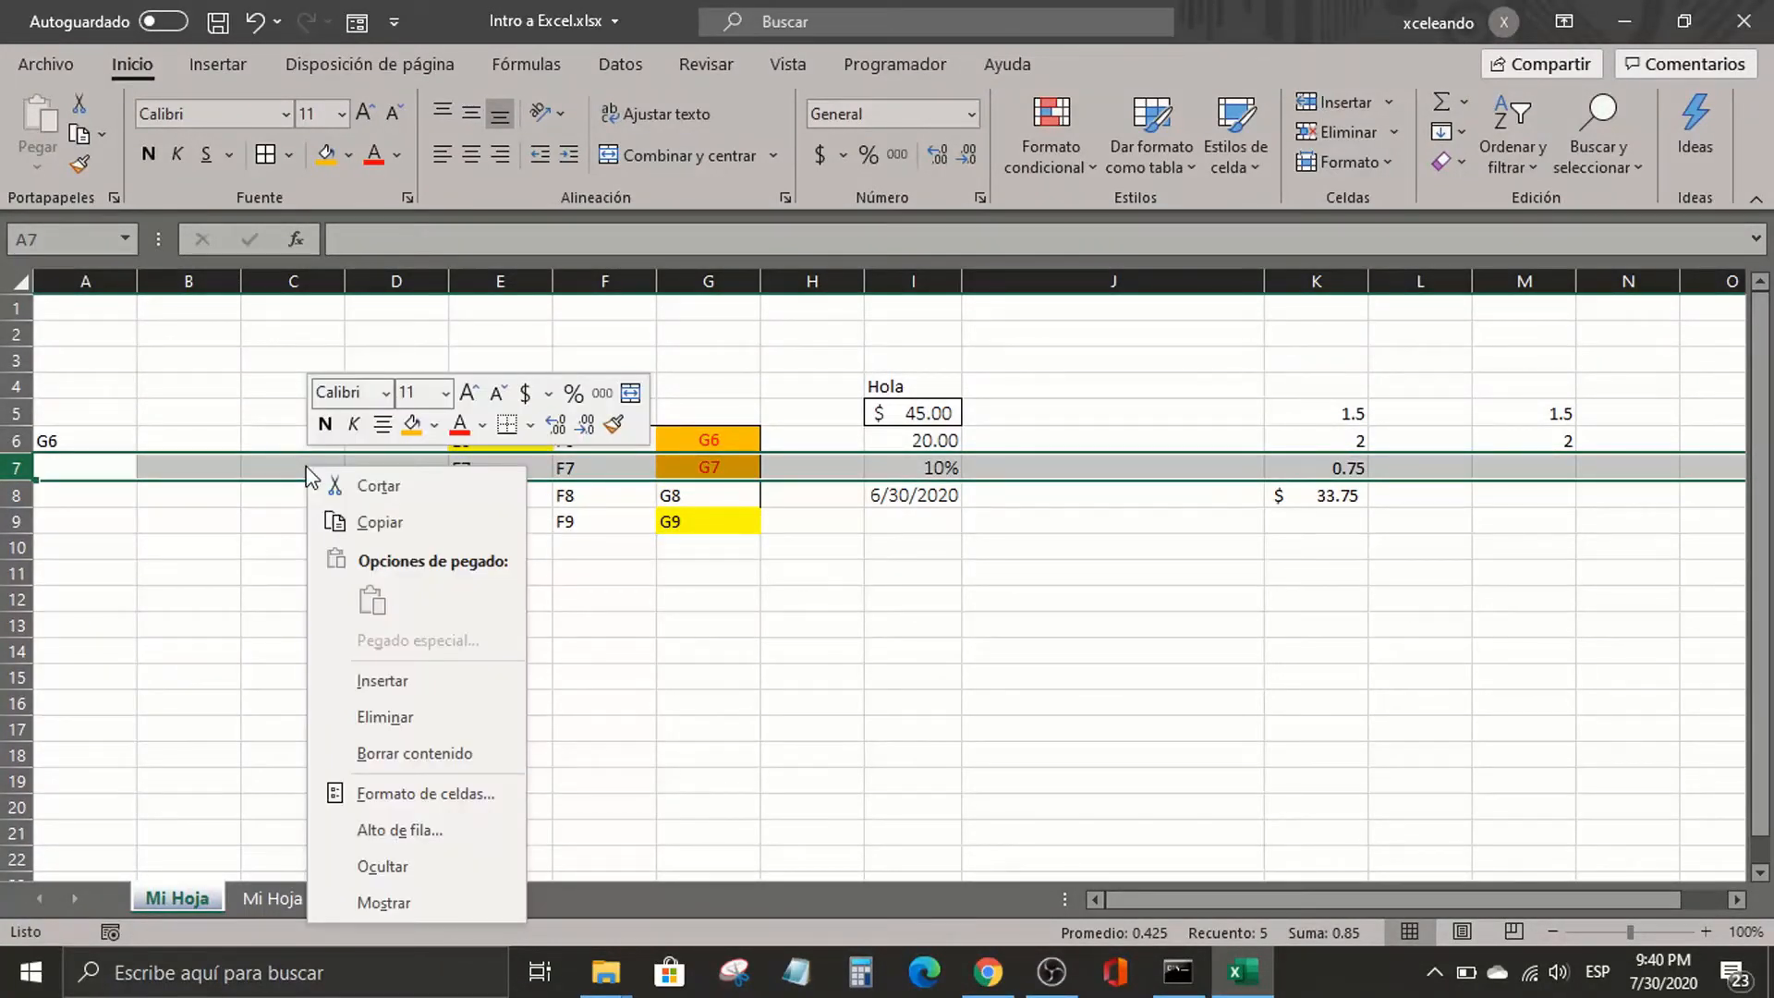
click(415, 869)
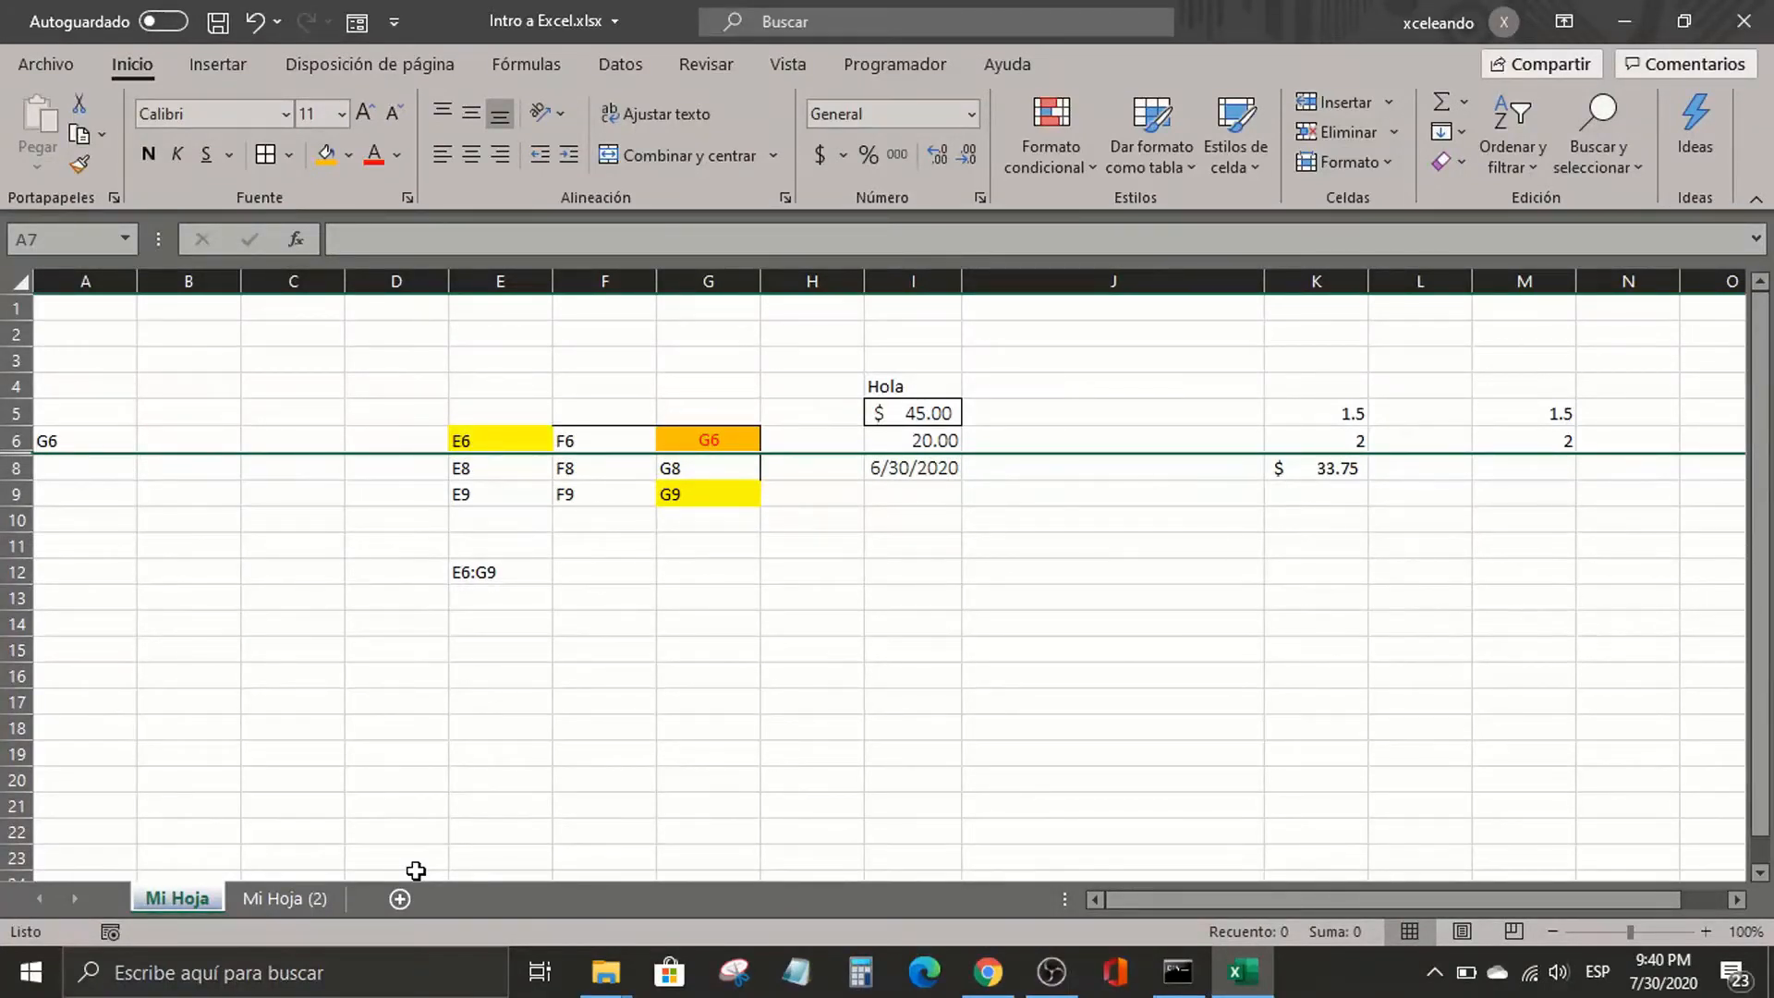
click(176, 421)
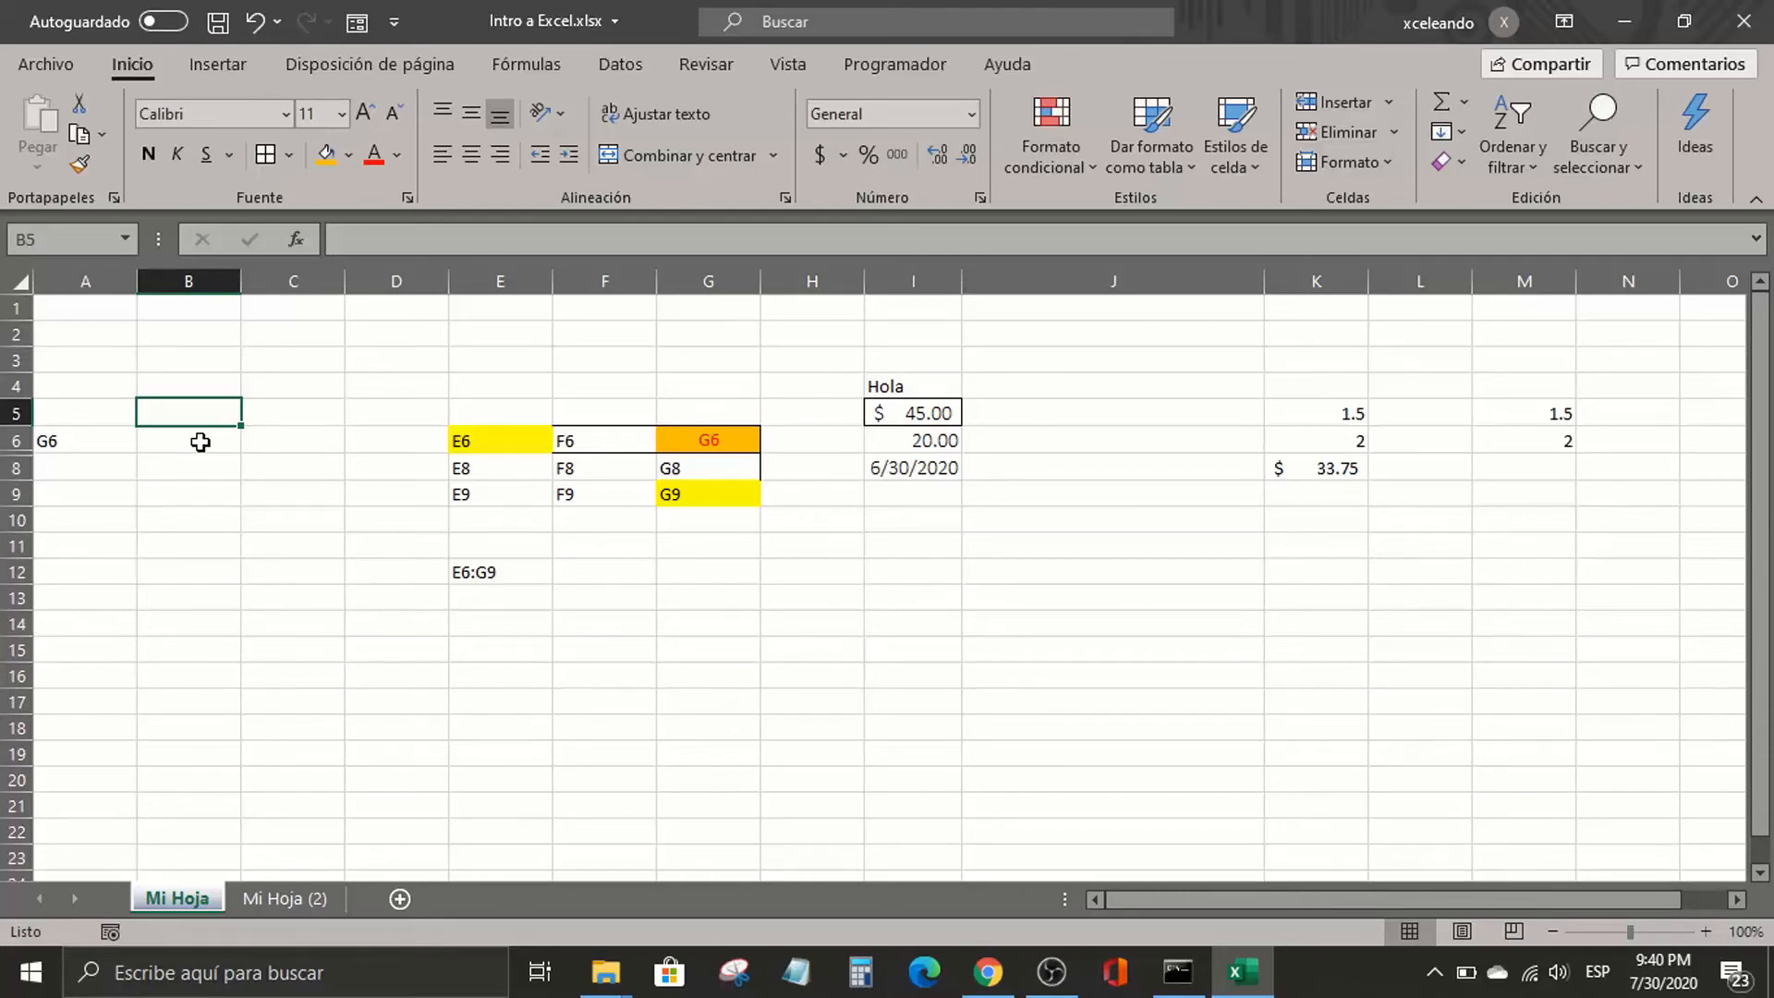
Unhide row 7 by selecting the neighboring rows 6 through 8 and showing the hidden row
click(15, 436)
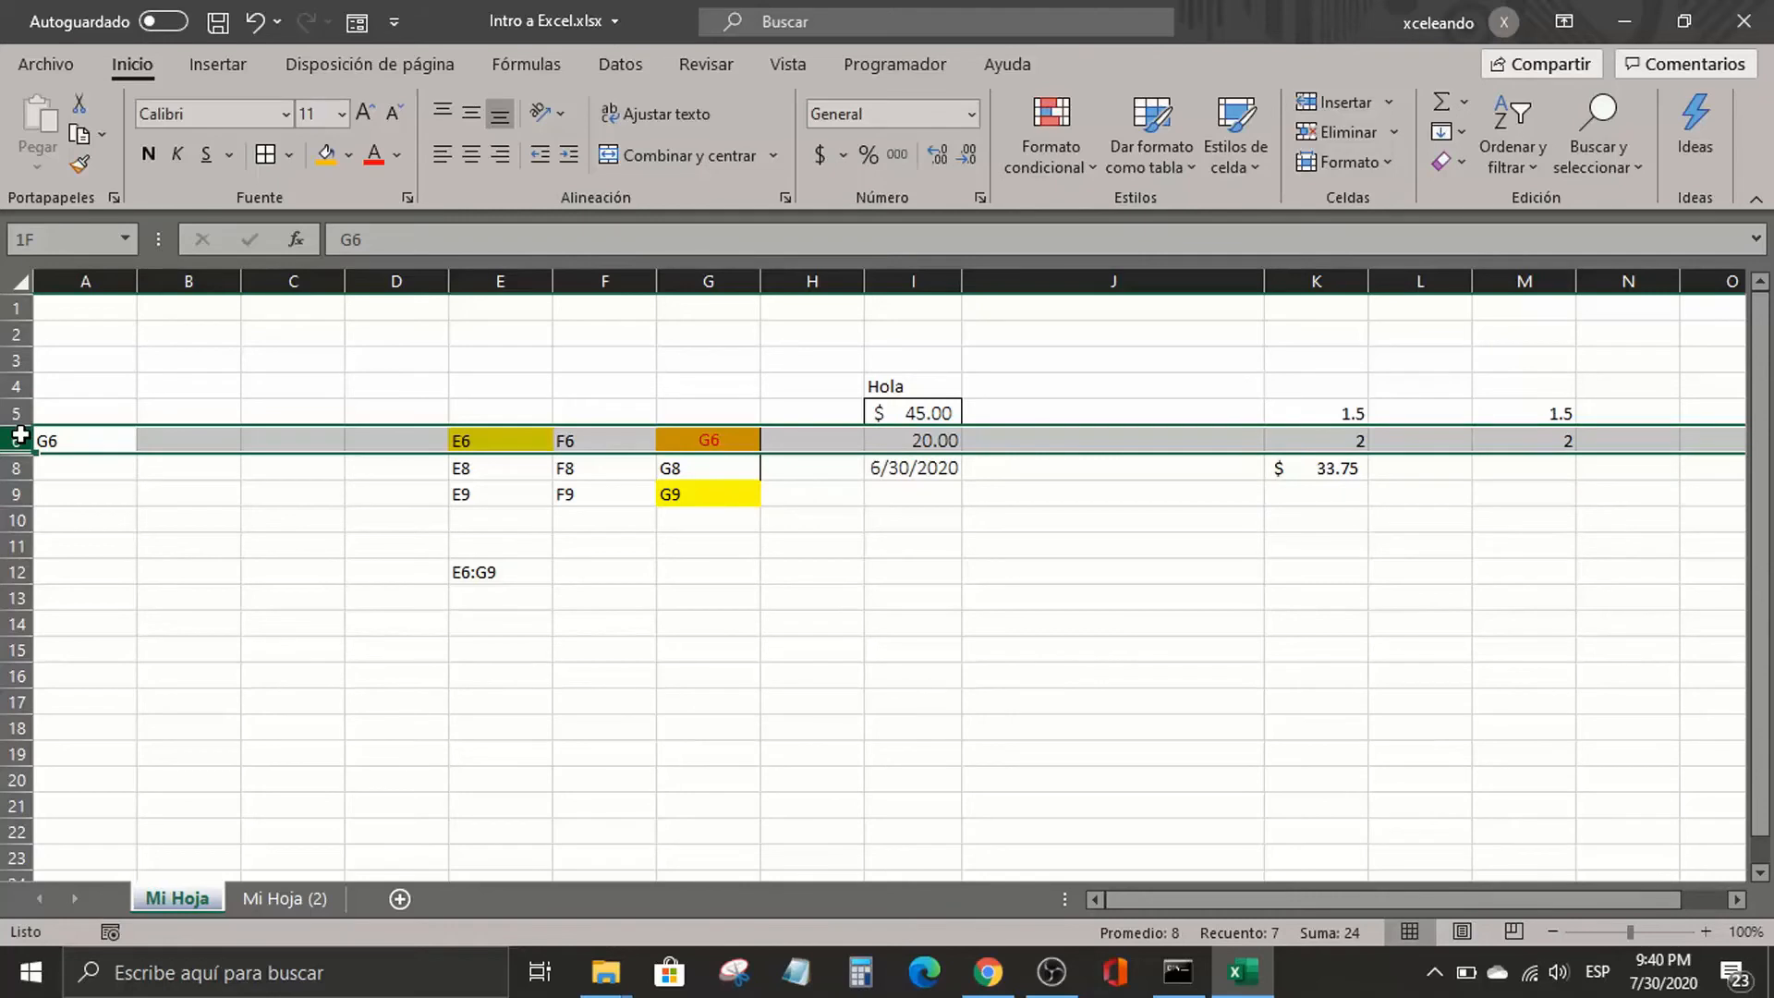
drag(18, 436, 18, 462)
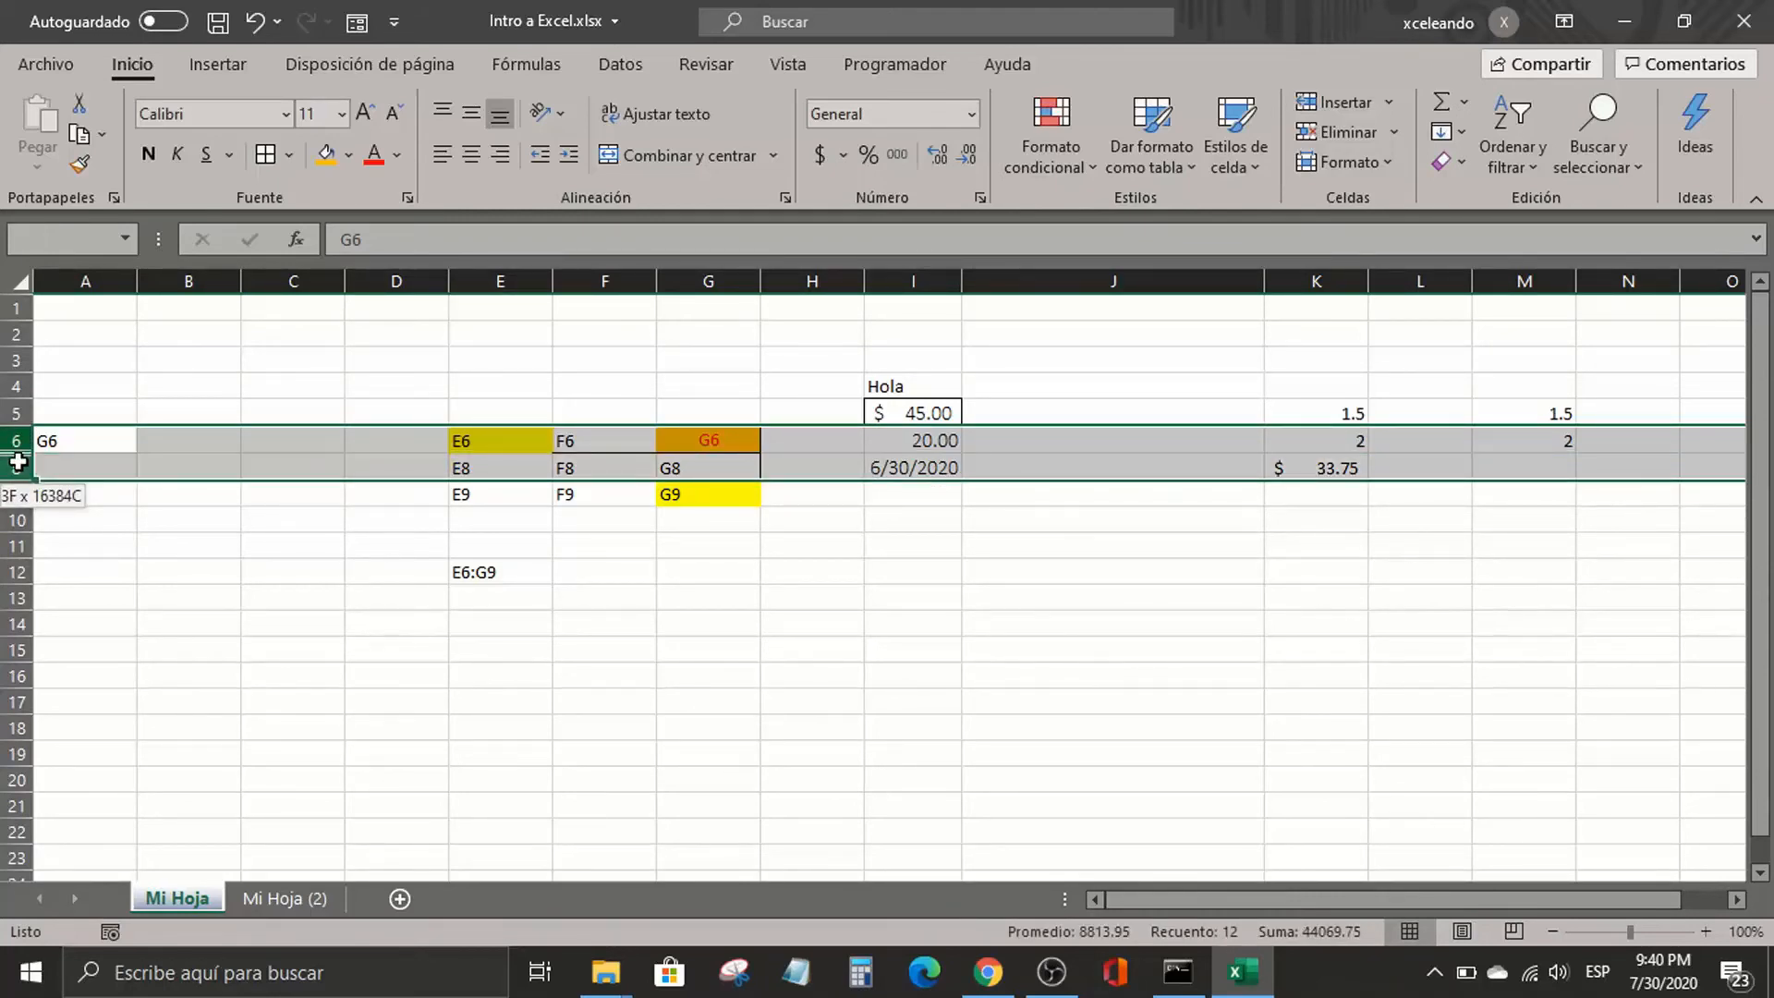
drag(18, 462, 19, 462)
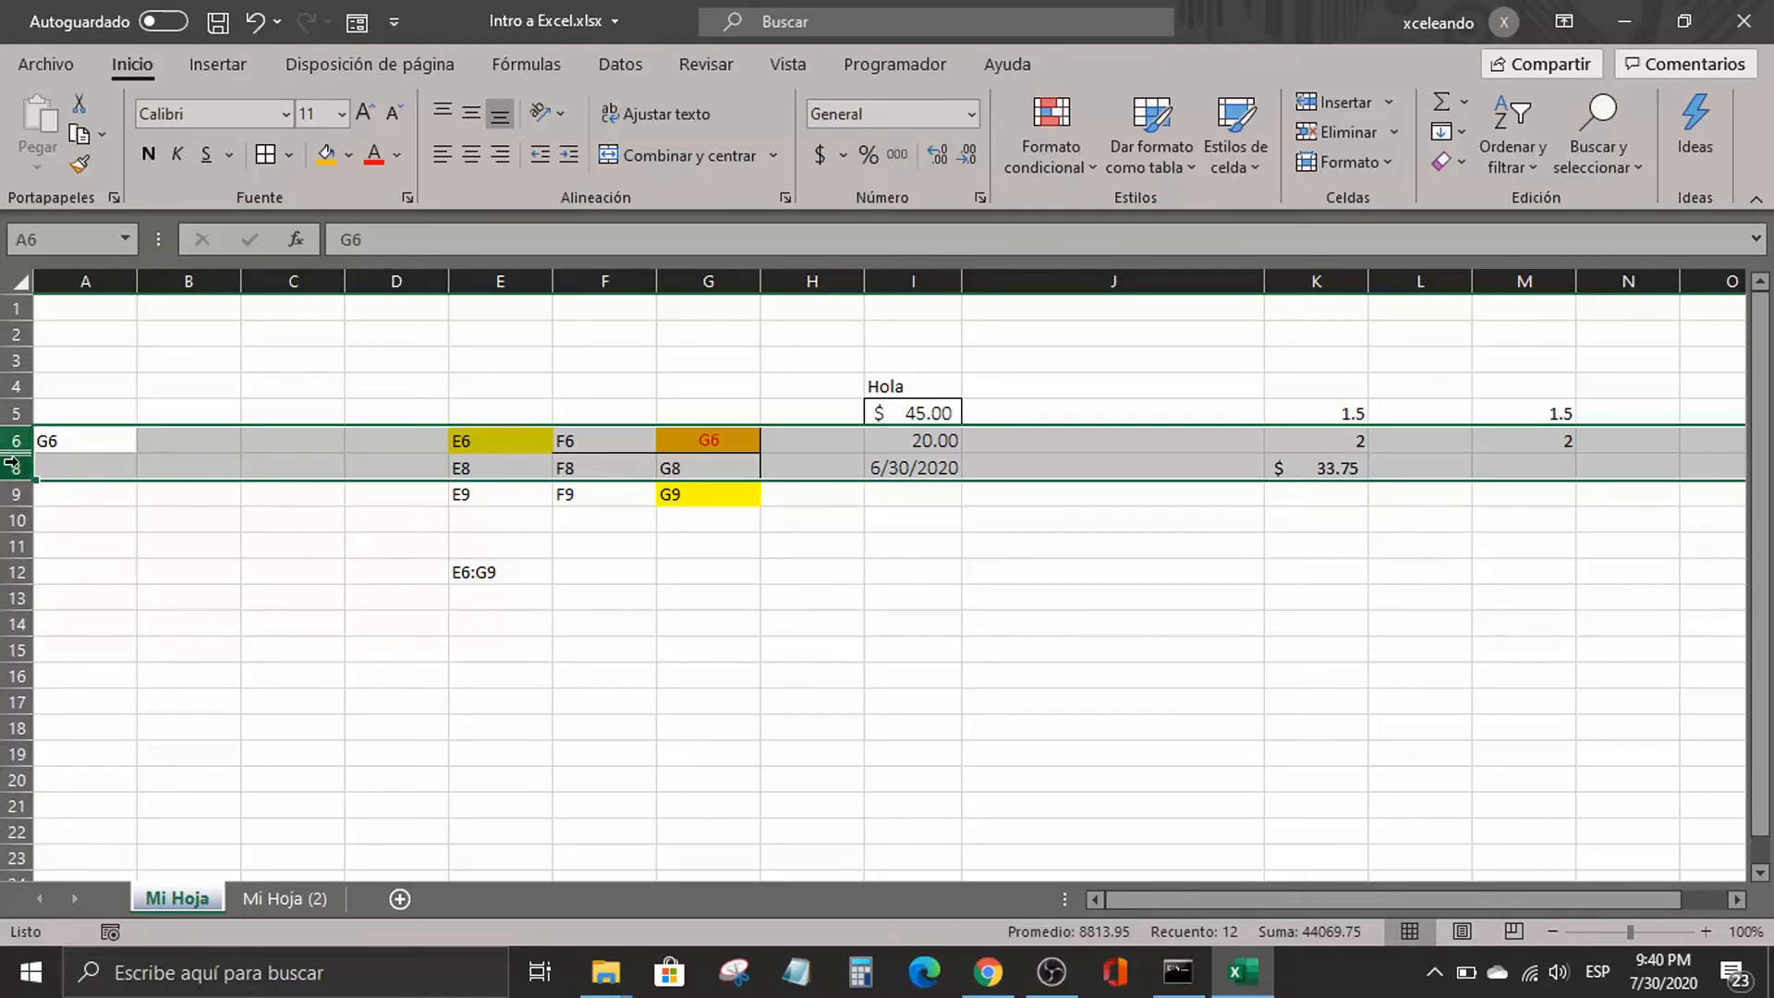
right_click(190, 450)
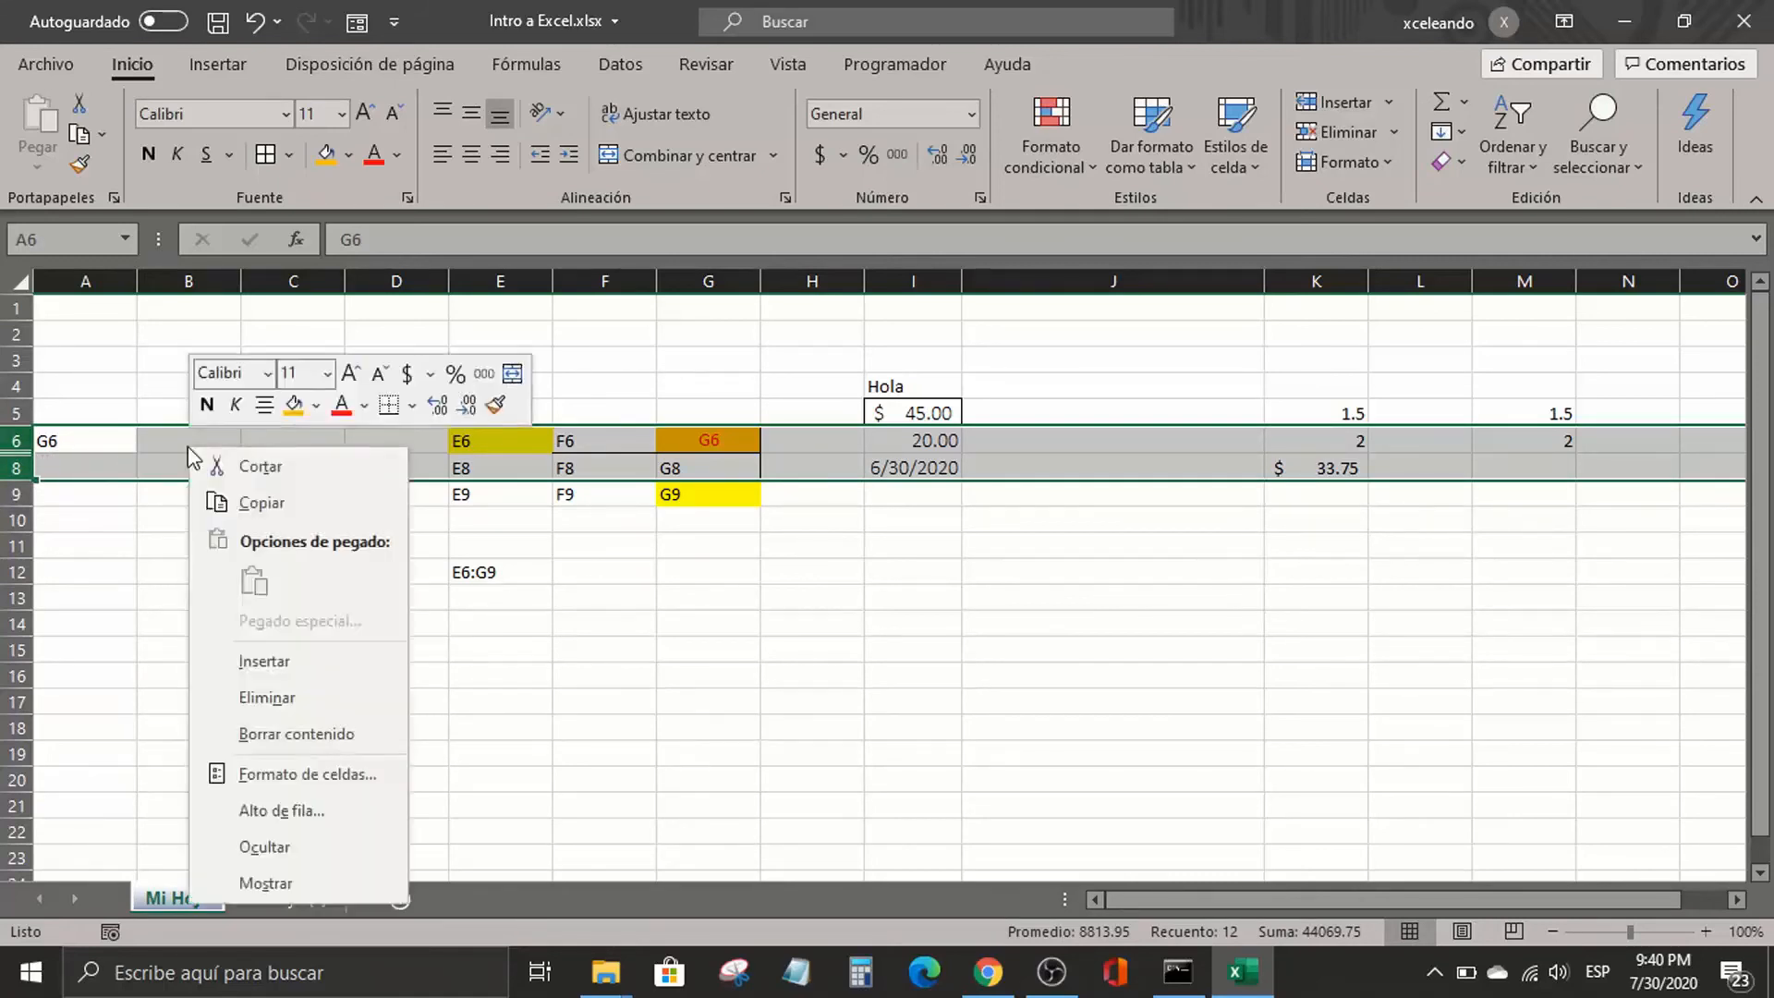
click(269, 885)
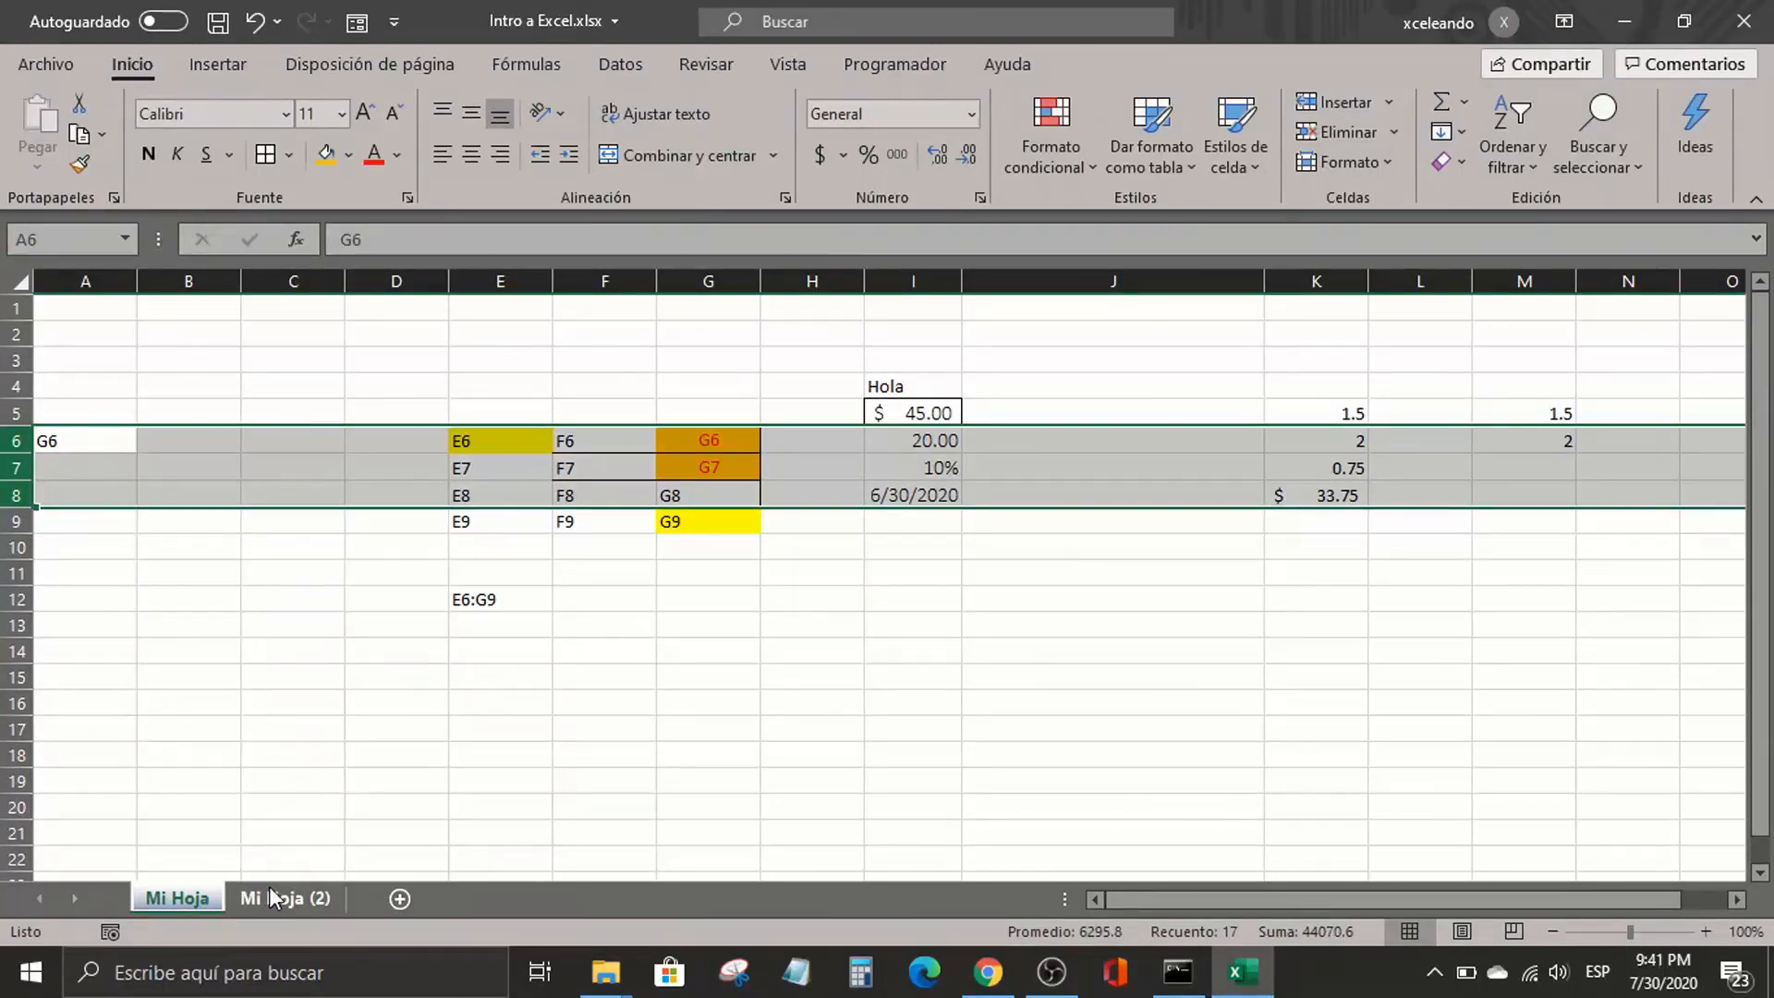